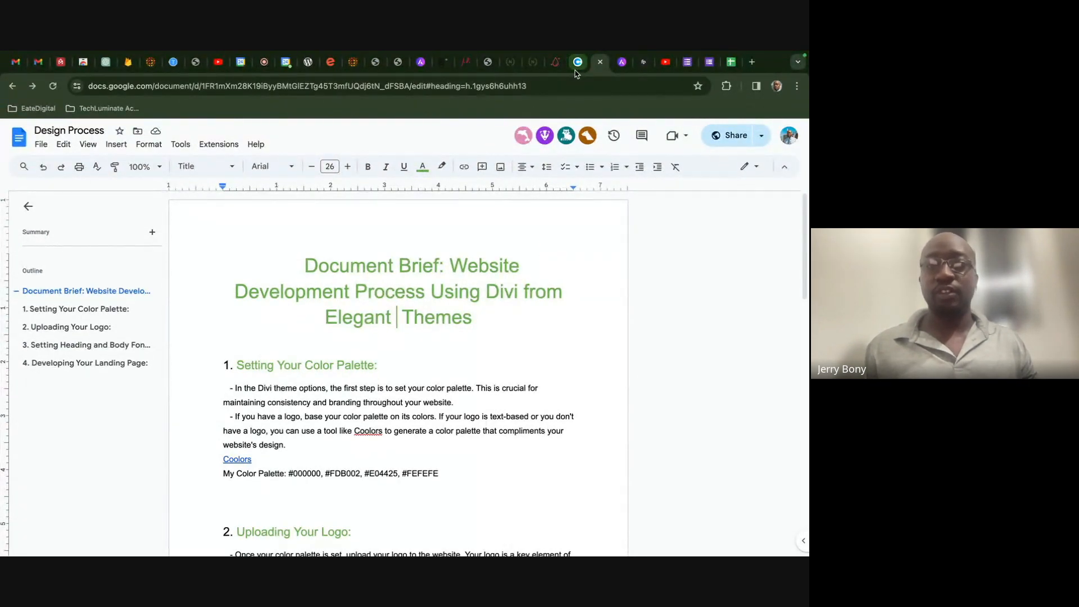
# - Cycle through the browser tabs from the design brief to the love-nature-02 demo site
pyautogui.click(442, 66)
pyautogui.click(464, 67)
pyautogui.click(487, 67)
pyautogui.click(508, 67)
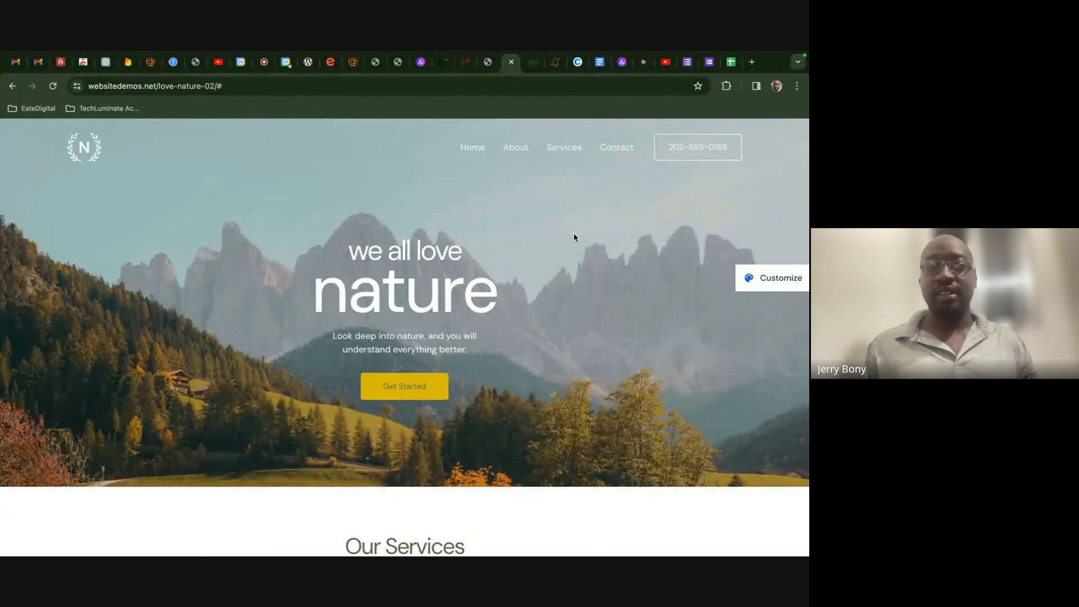
pyautogui.scroll(-2, 574, 233)
pyautogui.scroll(3, 573, 234)
pyautogui.scroll(-2, 573, 237)
pyautogui.scroll(2, 573, 237)
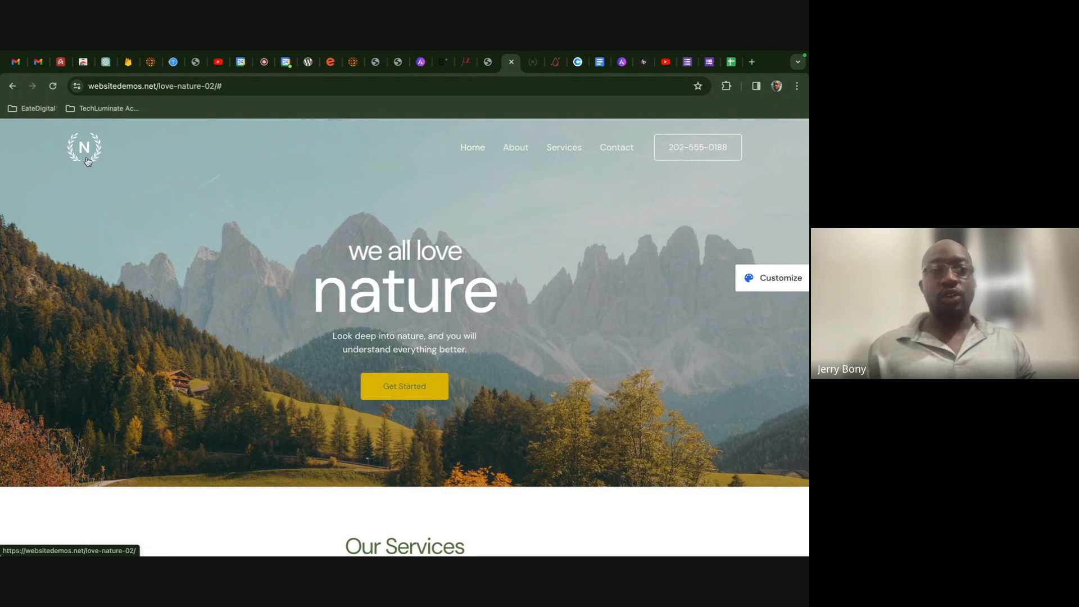
pyautogui.scroll(-5, 202, 227)
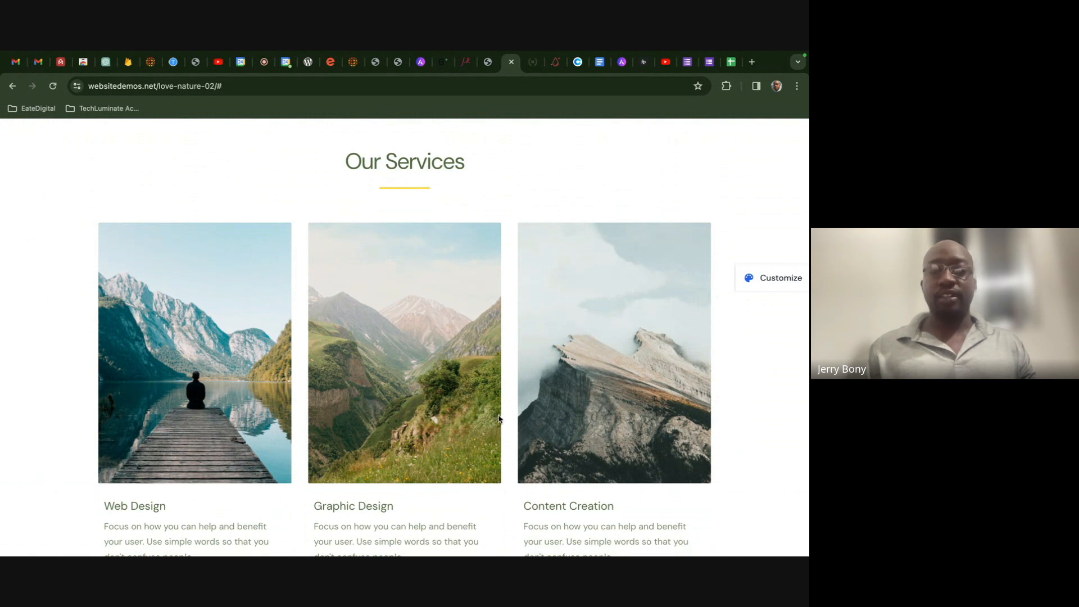
pyautogui.scroll(-1, 494, 413)
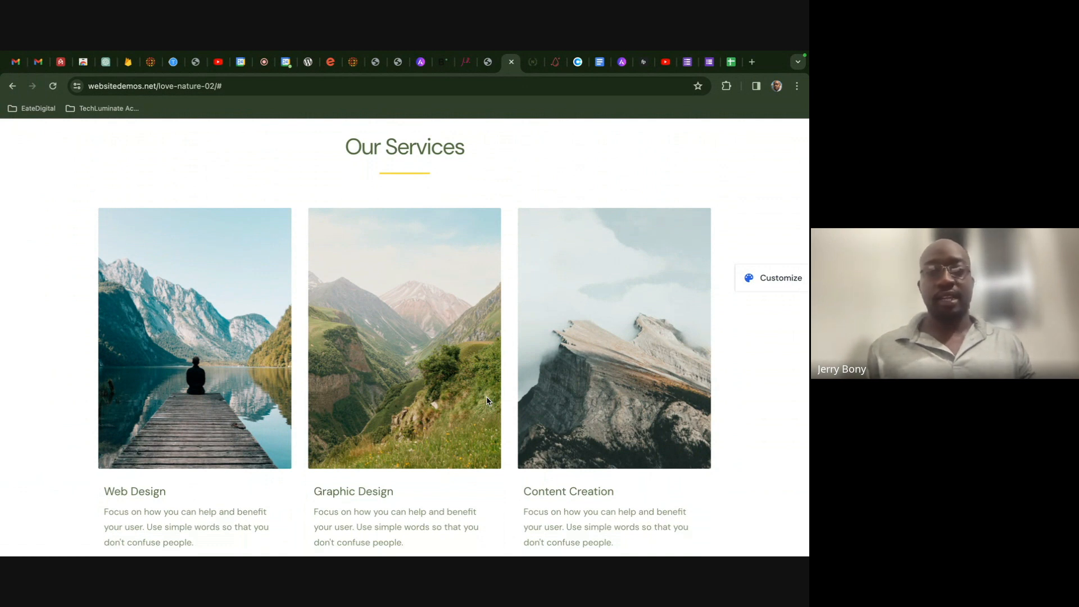
pyautogui.scroll(-5, 487, 400)
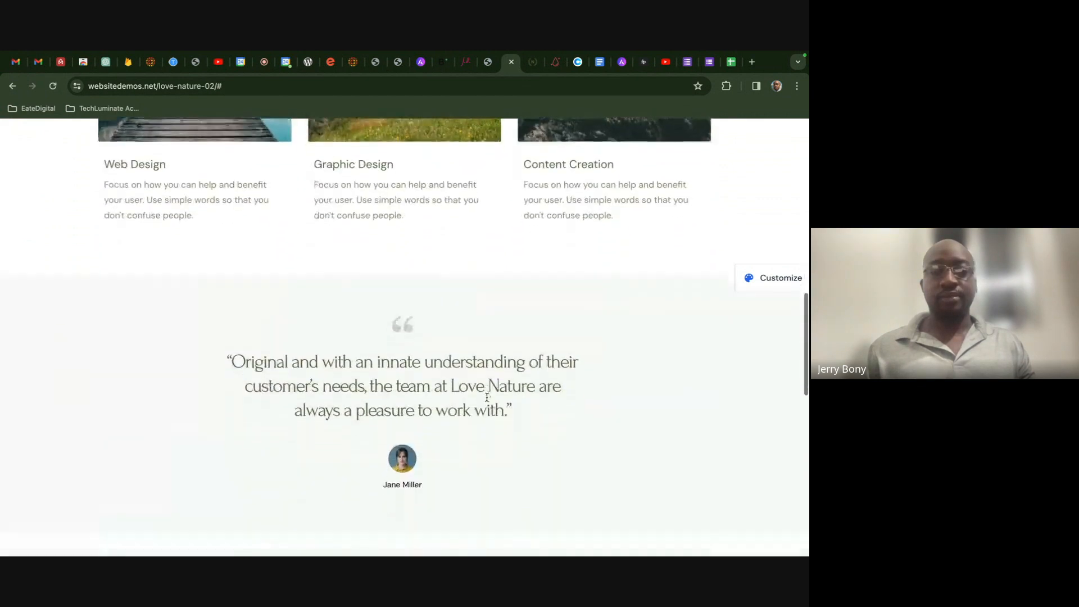
pyautogui.scroll(-2, 486, 396)
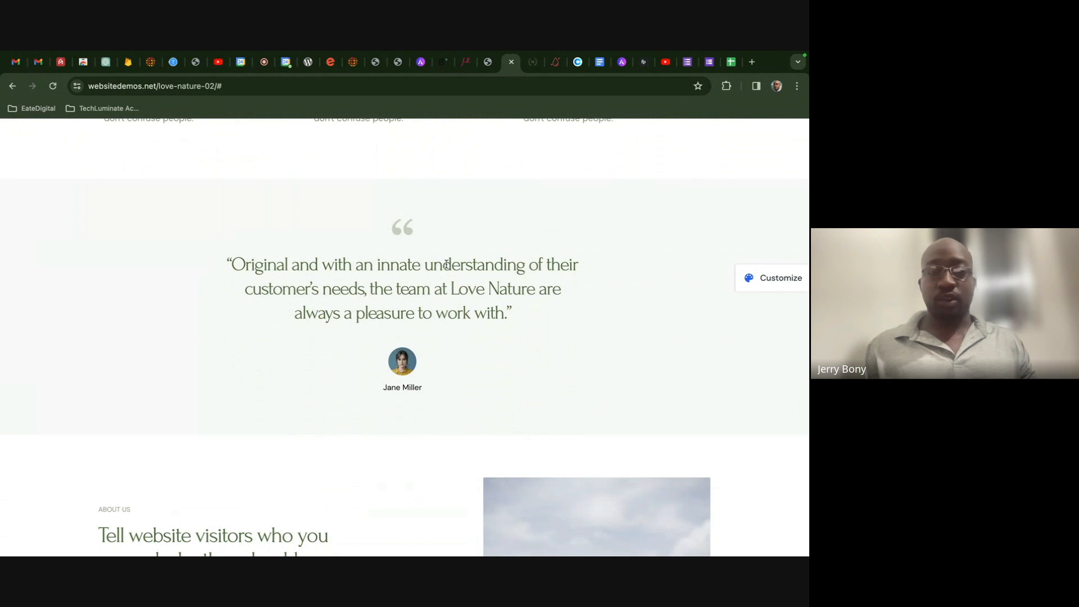
pyautogui.scroll(-5, 447, 267)
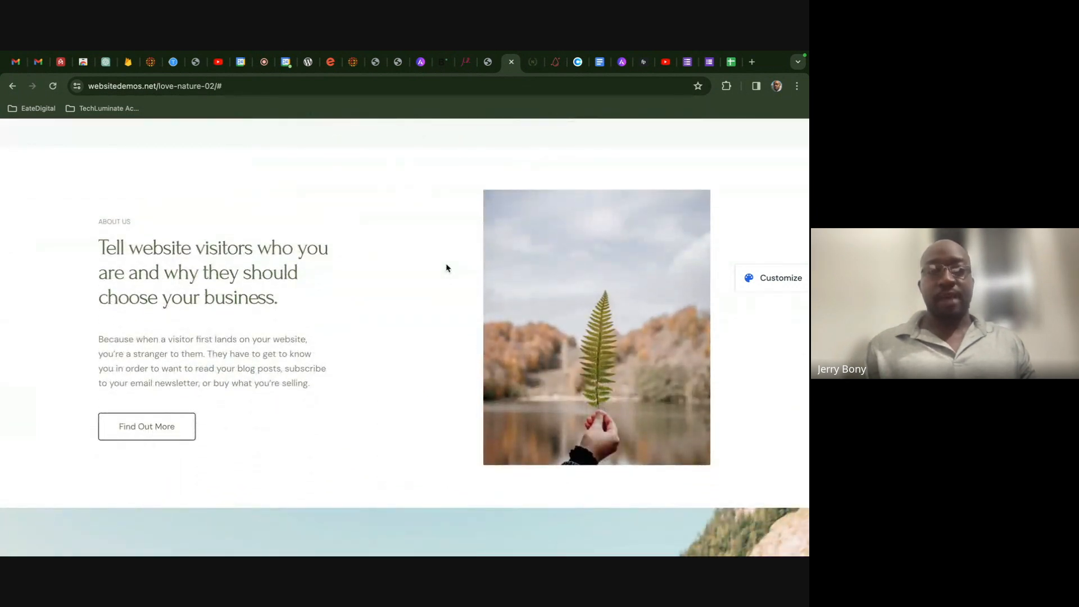
pyautogui.scroll(-1, 446, 268)
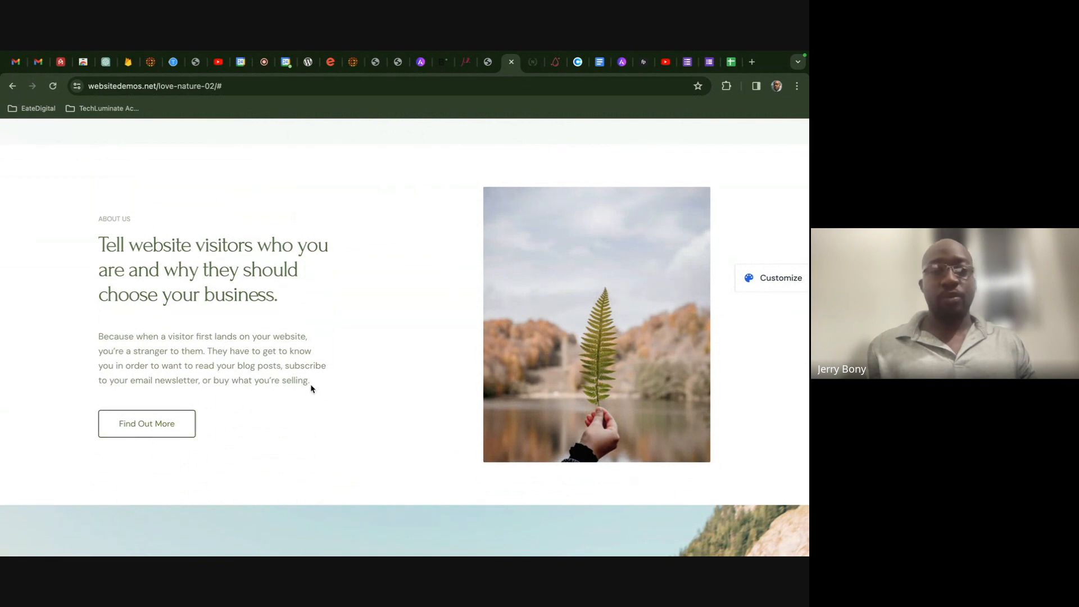
pyautogui.scroll(-5, 310, 386)
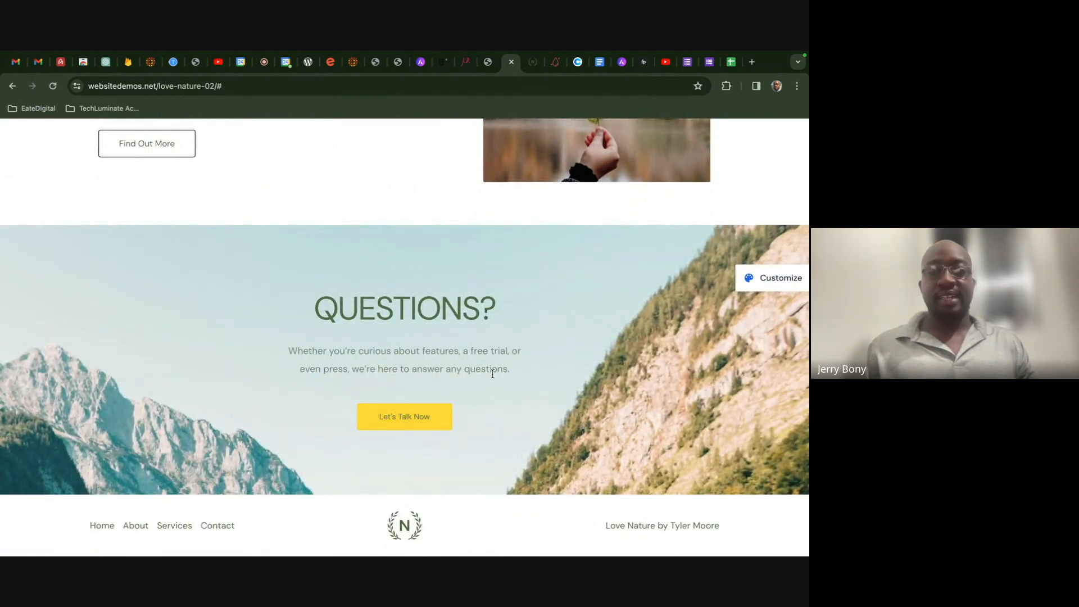
pyautogui.scroll(3, 453, 346)
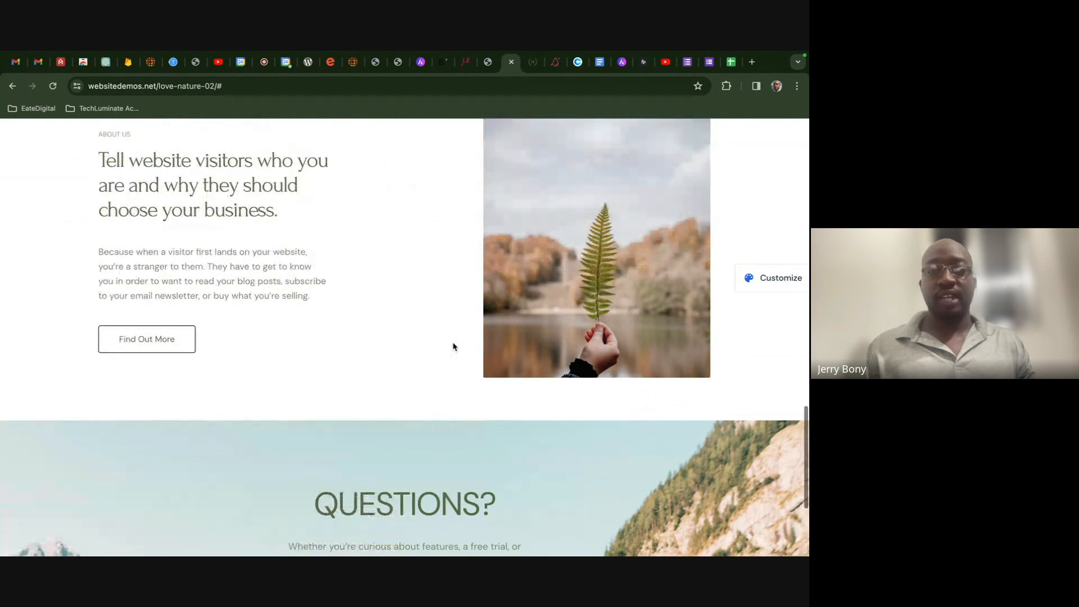
pyautogui.scroll(-3, 453, 346)
pyautogui.scroll(15, 446, 312)
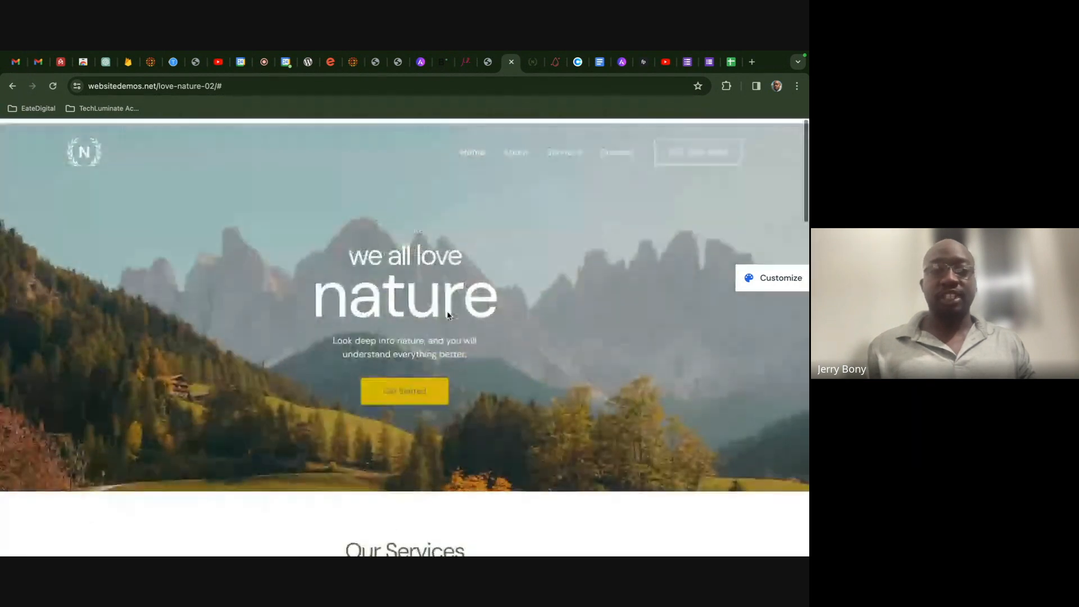
pyautogui.scroll(-1, 383, 324)
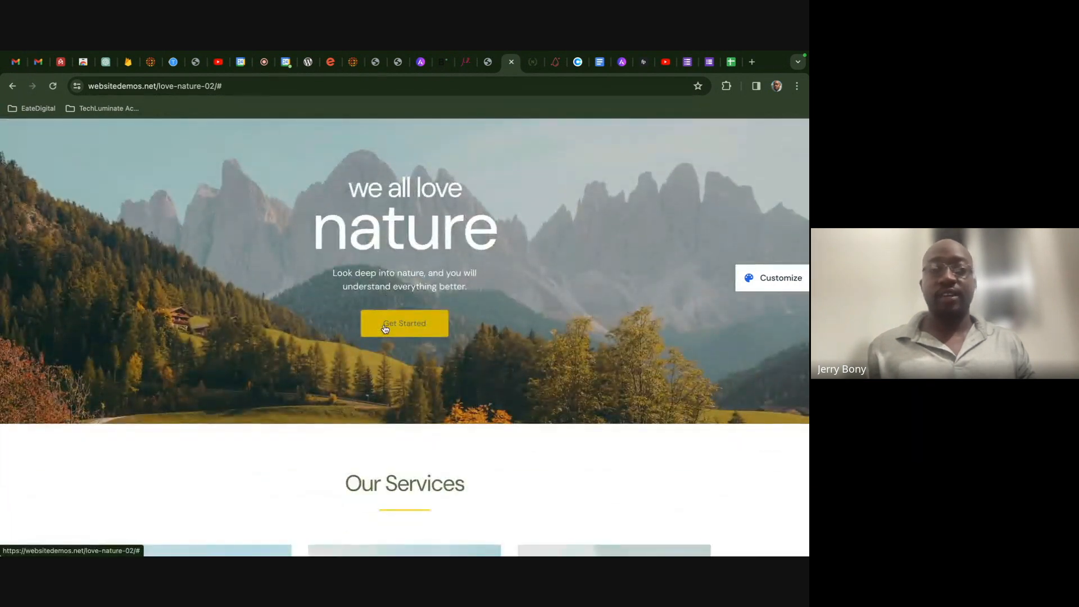
pyautogui.scroll(-3, 384, 325)
pyautogui.scroll(-4, 384, 325)
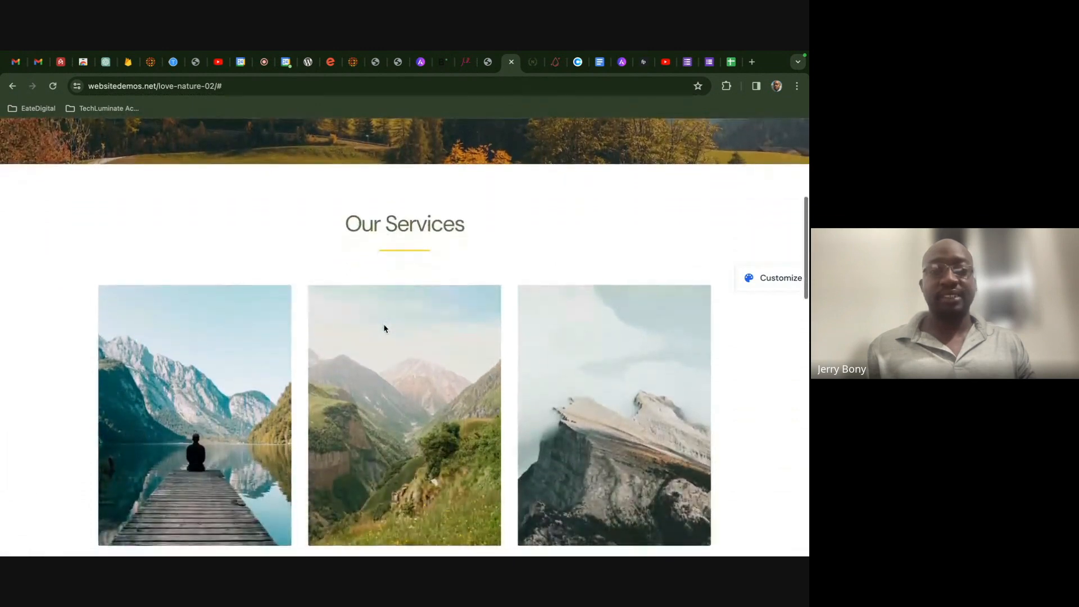
pyautogui.scroll(-5, 384, 328)
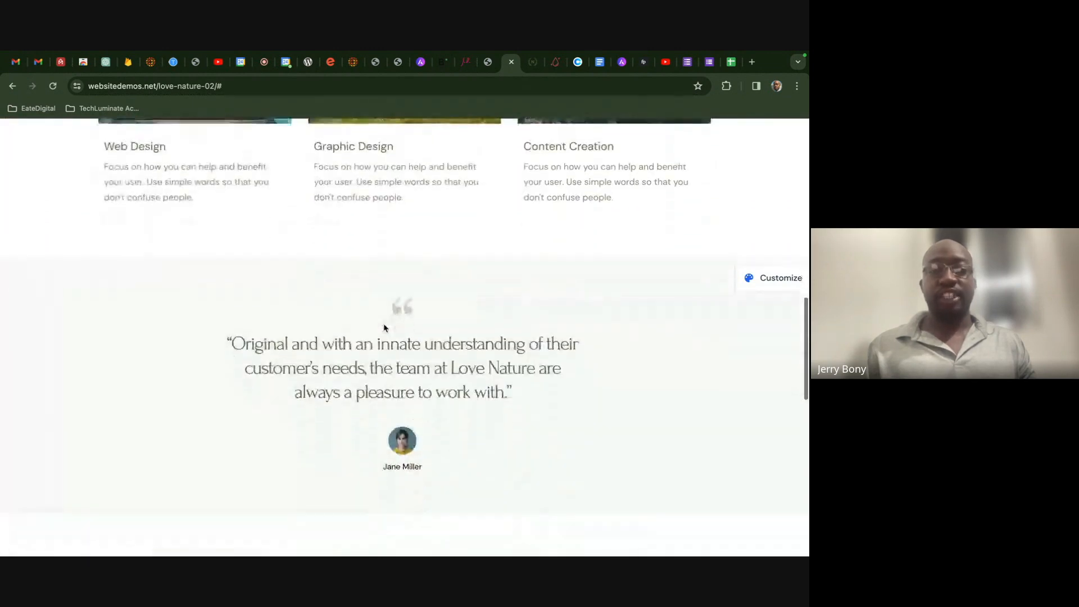
pyautogui.scroll(-3, 383, 328)
pyautogui.scroll(15, 383, 327)
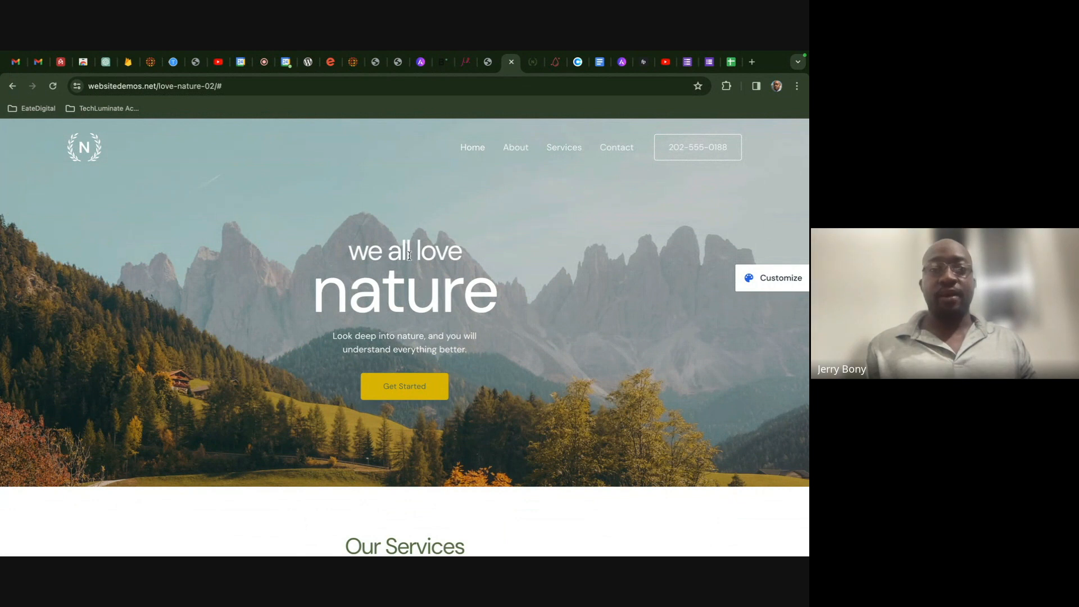
# - Switch to Local and start adding a brand-new site rather than a blueprint
pyautogui.hotkey('ctrl', 'Left')
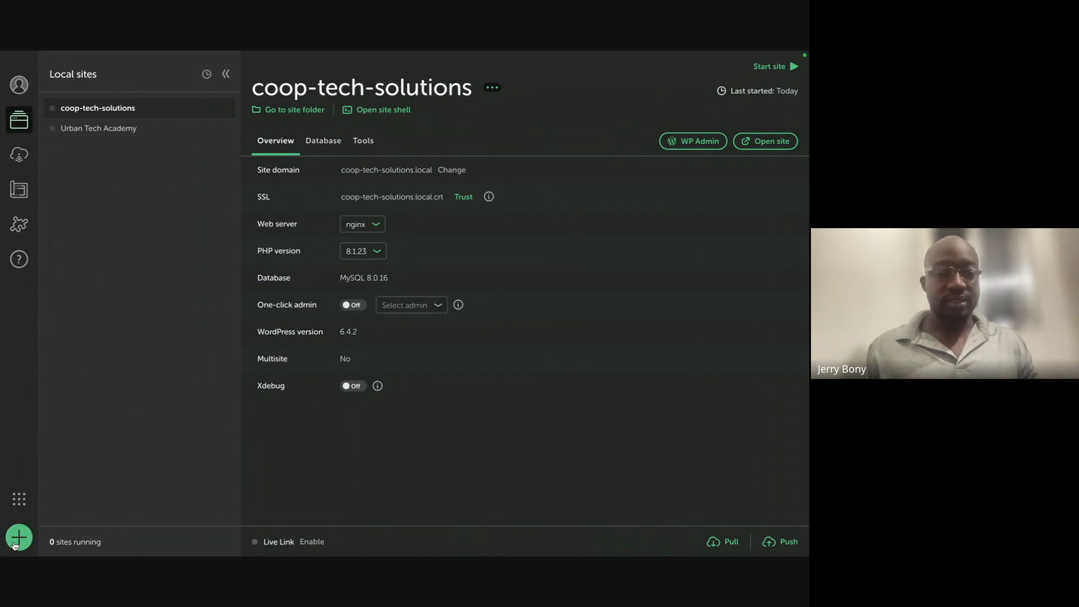
pyautogui.click(17, 539)
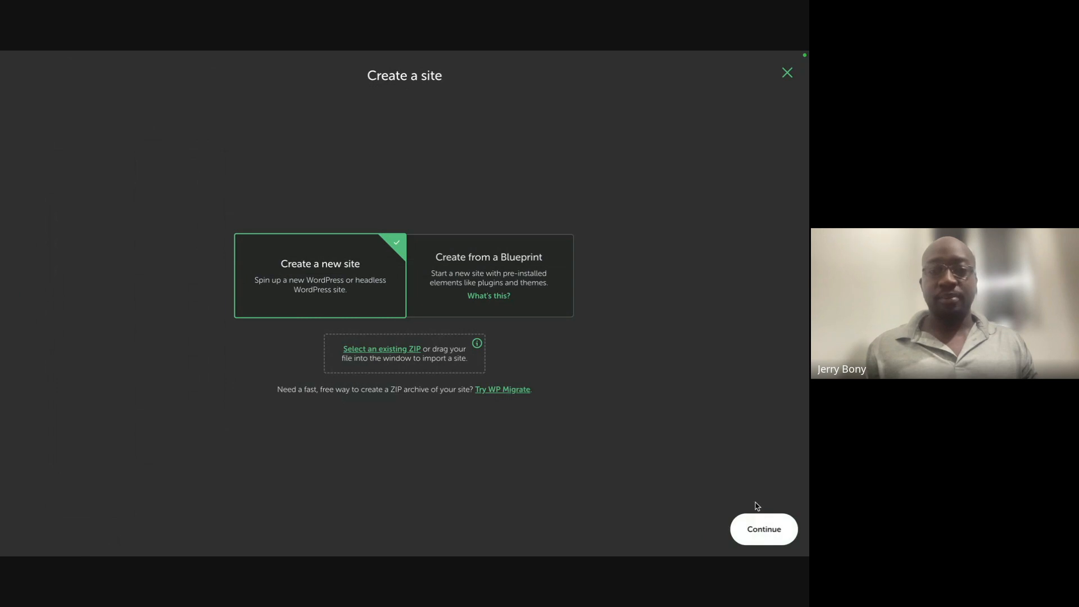
pyautogui.click(765, 528)
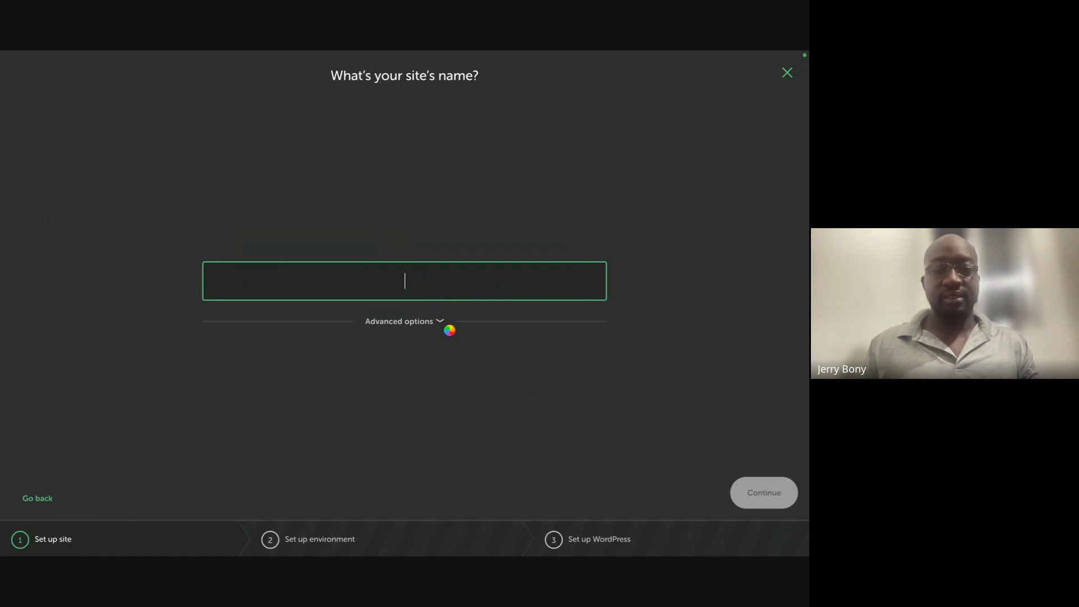
# - Enter 'Freelance Web Design Business' as the new site's name
pyautogui.write('FrealF')
pyautogui.press('BackSpace')
pyautogui.press('BackSpace')
pyautogui.press('BackSpace')
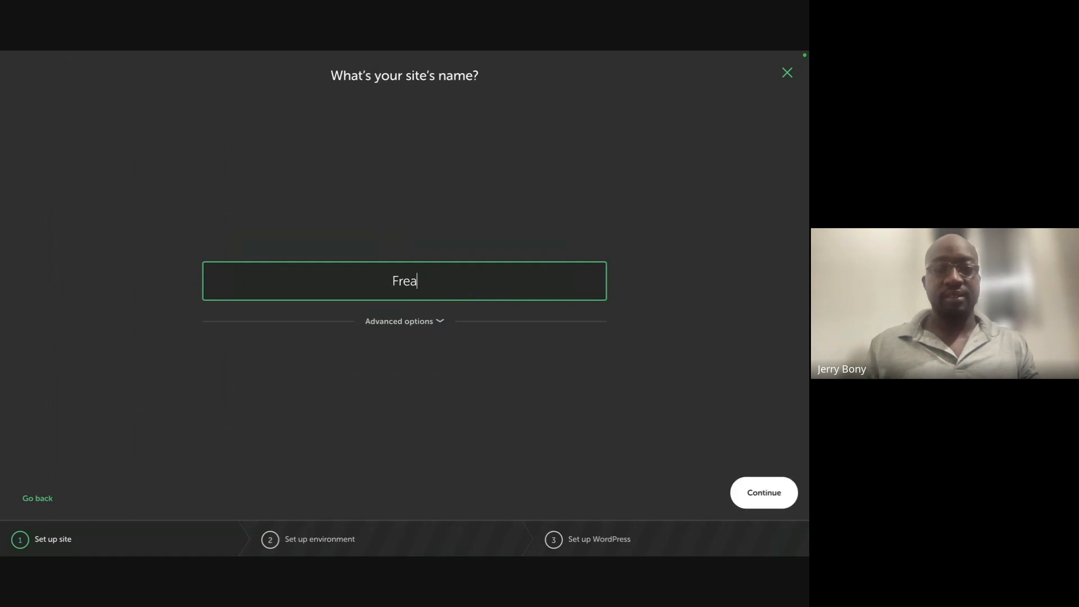
pyautogui.write('elance')
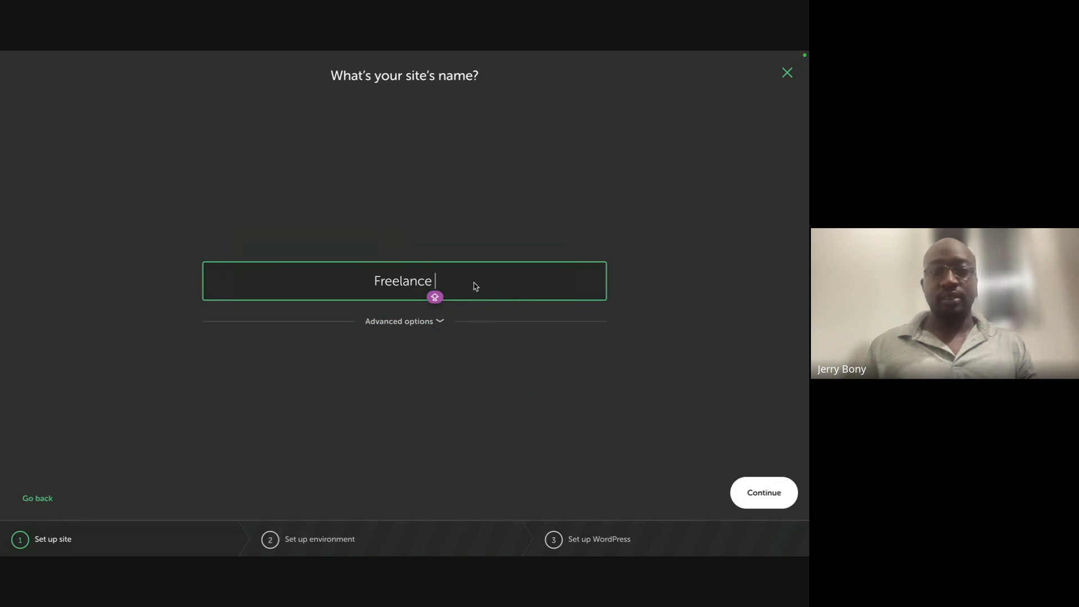
# - Admit the waiting guest into the video call, then continue past the site-name step
pyautogui.hotkey('ctrl', 'Right')
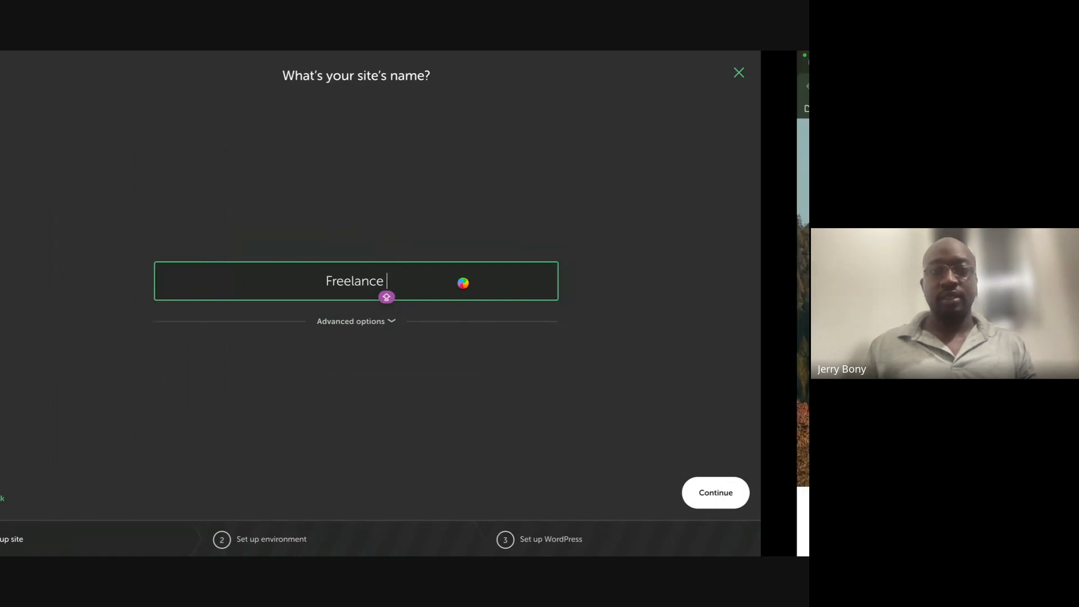
pyautogui.click(266, 62)
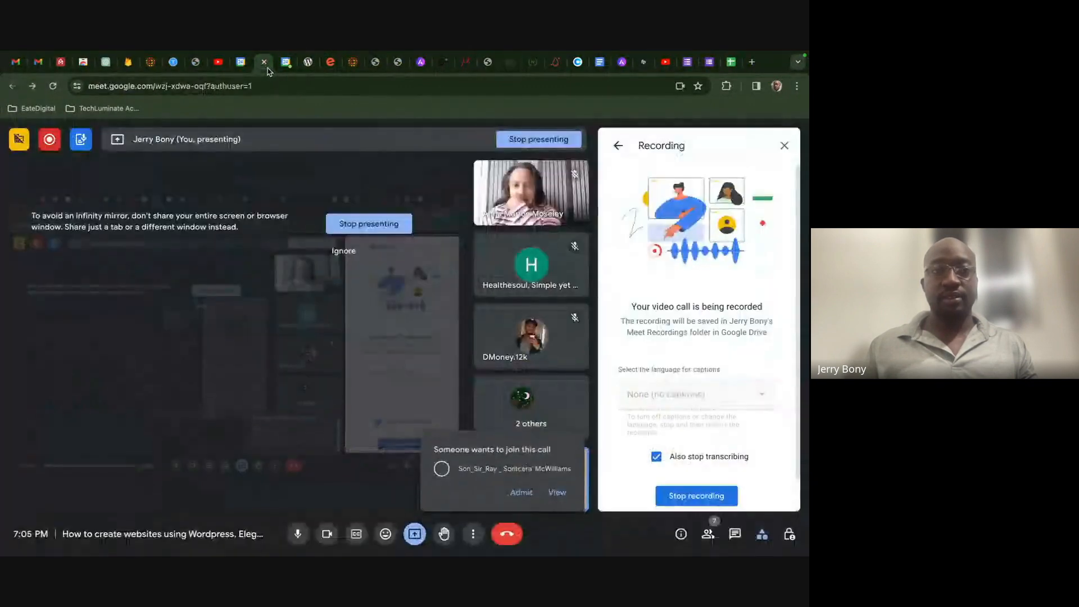
pyautogui.click(520, 493)
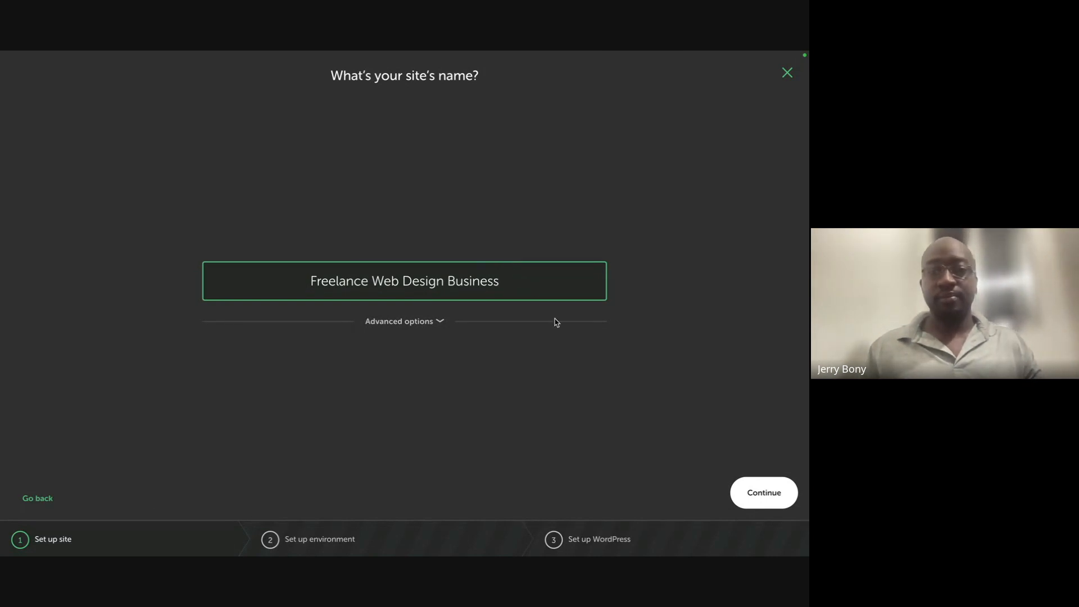
pyautogui.click(759, 494)
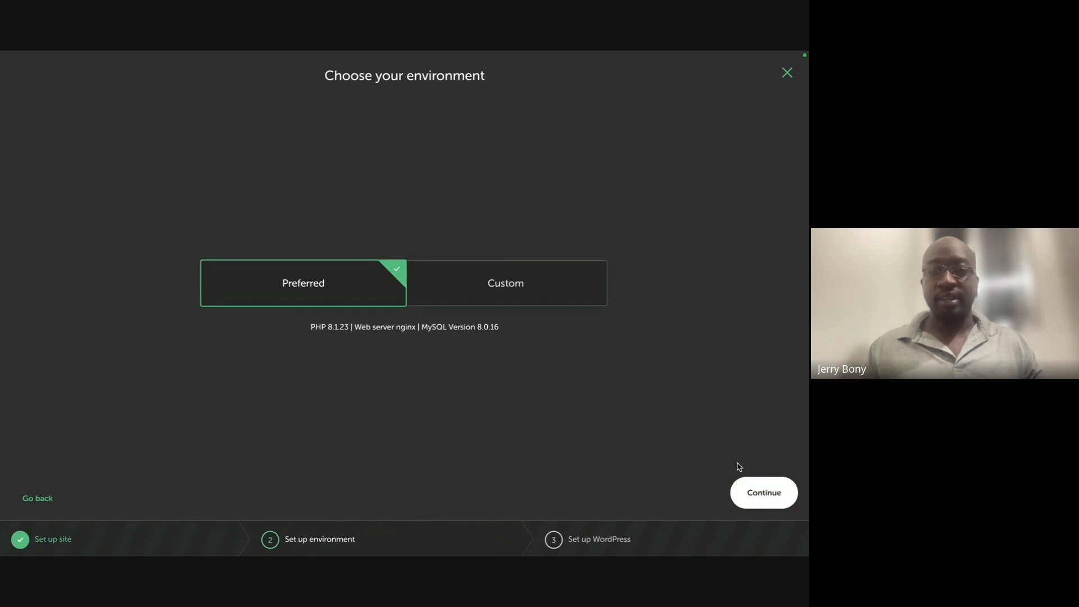
# - Keep the Preferred environment and enter the WordPress admin username and password
pyautogui.click(763, 493)
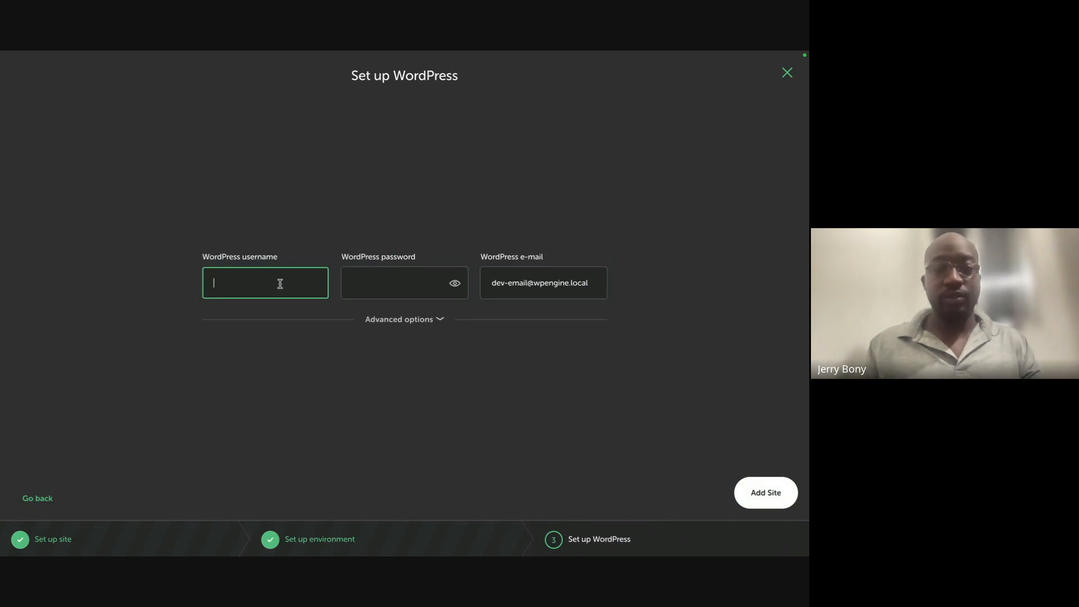
pyautogui.write('jbony')
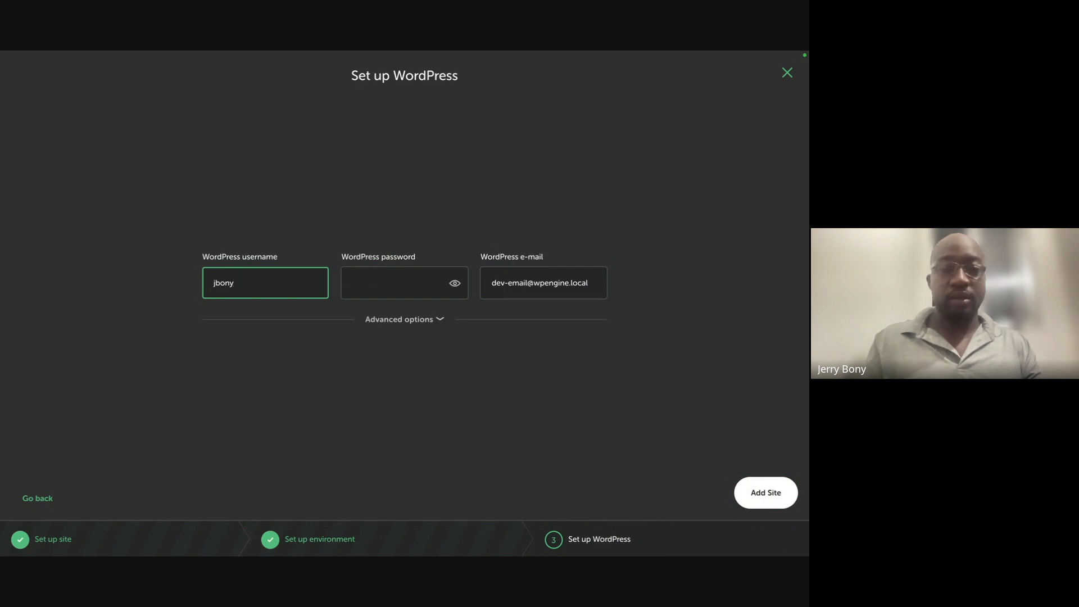
pyautogui.click(377, 283)
pyautogui.write('•••••••••')
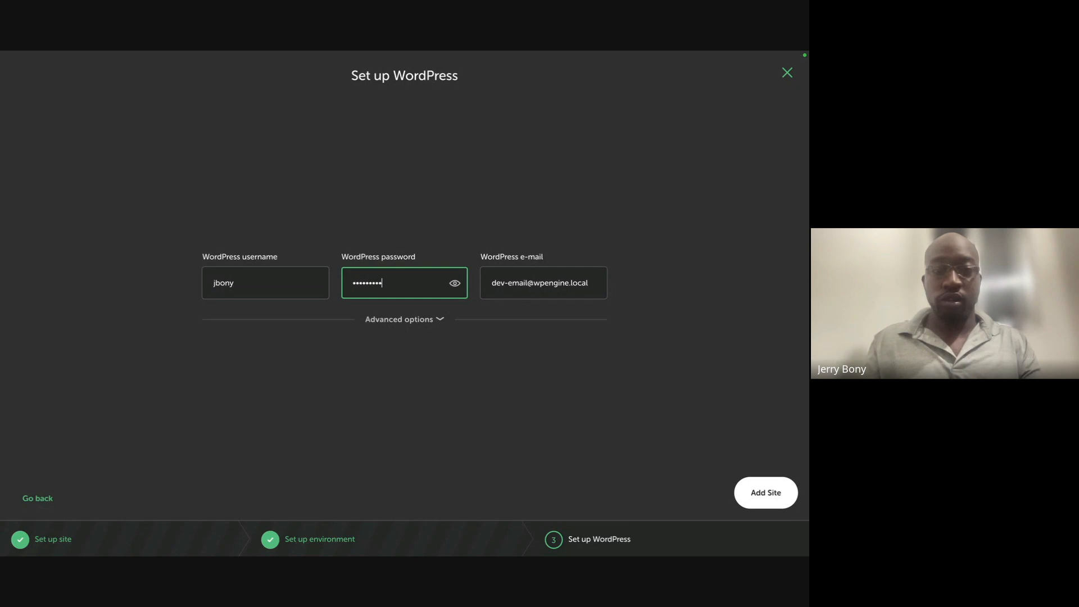
pyautogui.click(457, 284)
pyautogui.click(455, 285)
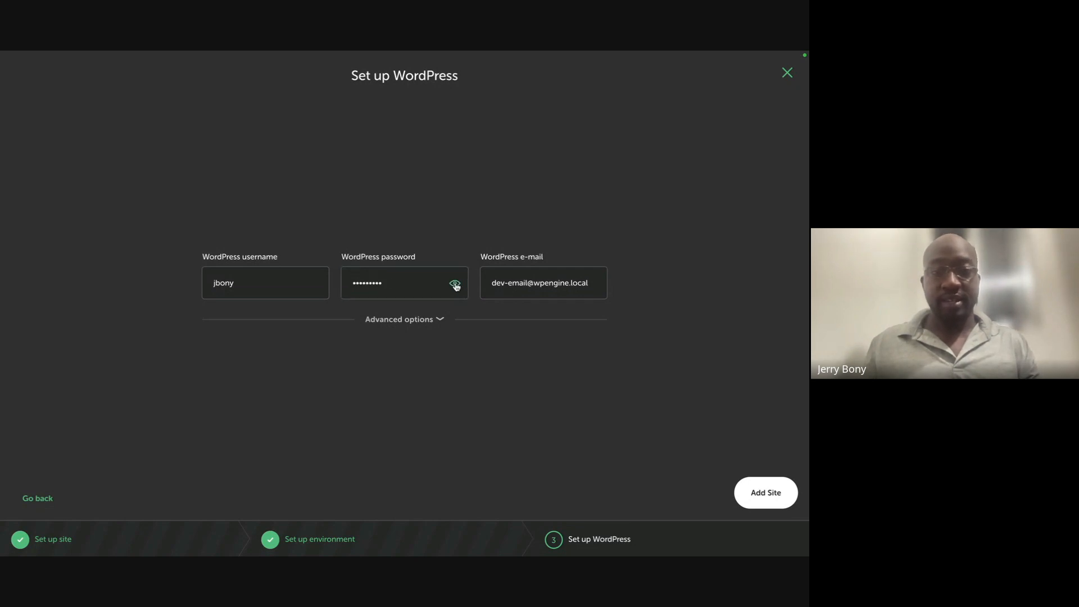
# - Replace the default admin e-mail with the user's own e-mail address
pyautogui.click(541, 284)
pyautogui.hotkey('ctrl', 'a')
pyautogui.press('BackSpace')
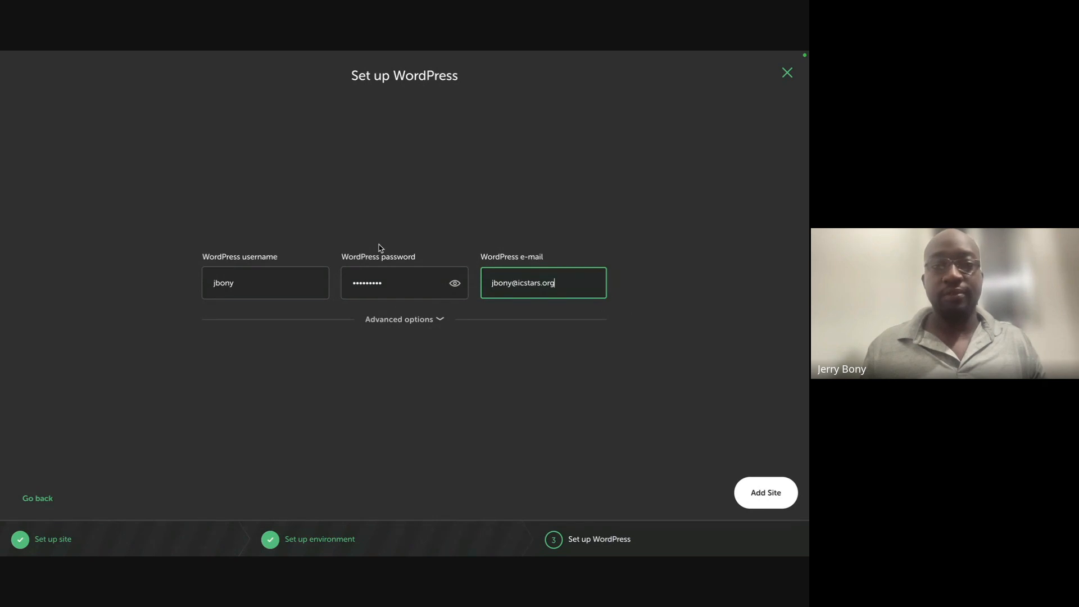
# - Create the site and enter the macOS password so Local can start its services
pyautogui.click(753, 494)
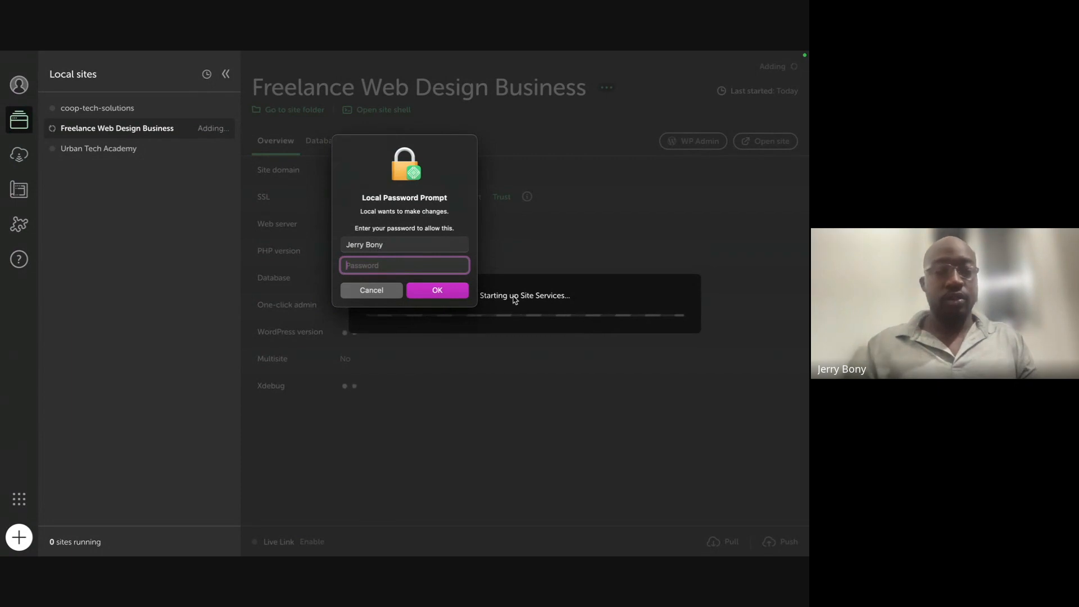
pyautogui.write('••••••••••')
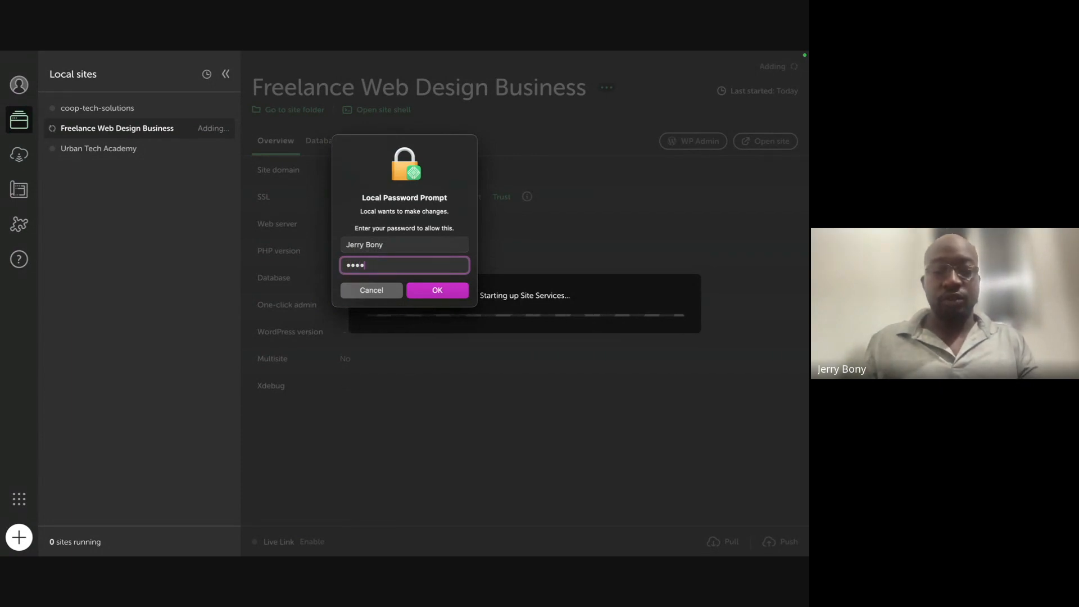
pyautogui.press('Return')
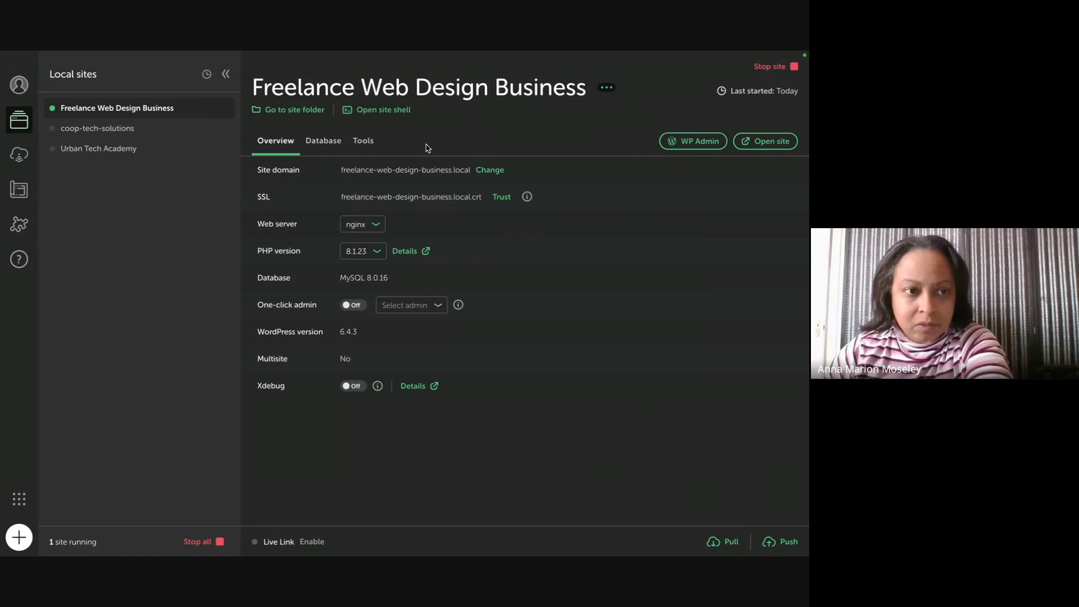
pyautogui.moveTo(564, 53)
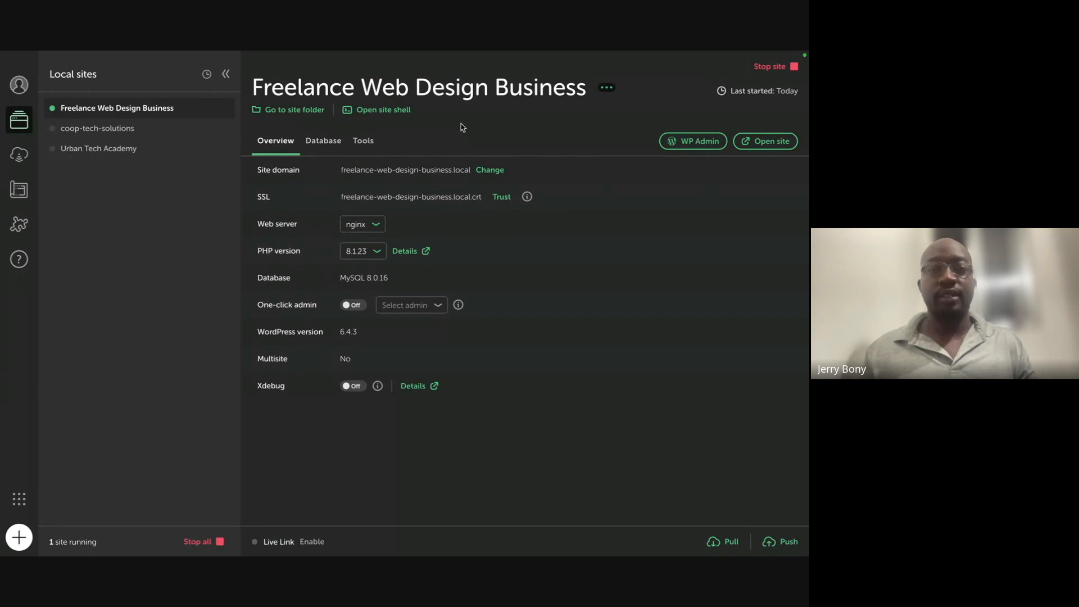
# - View the new site's default homepage in Safari, scroll through it, and return to Local
pyautogui.click(756, 145)
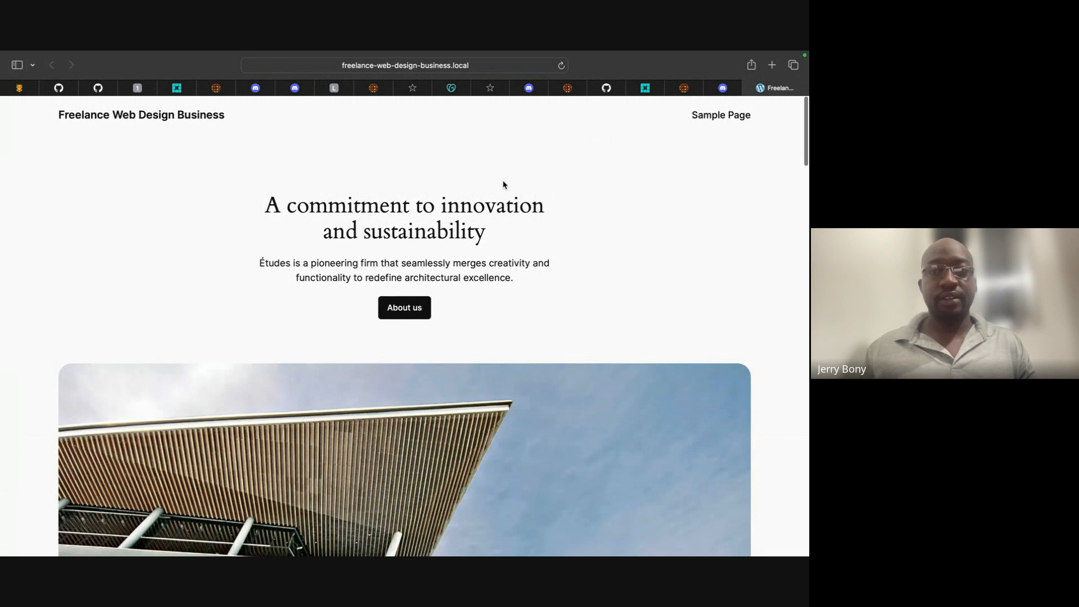
pyautogui.scroll(-2, 502, 183)
pyautogui.scroll(-20, 503, 181)
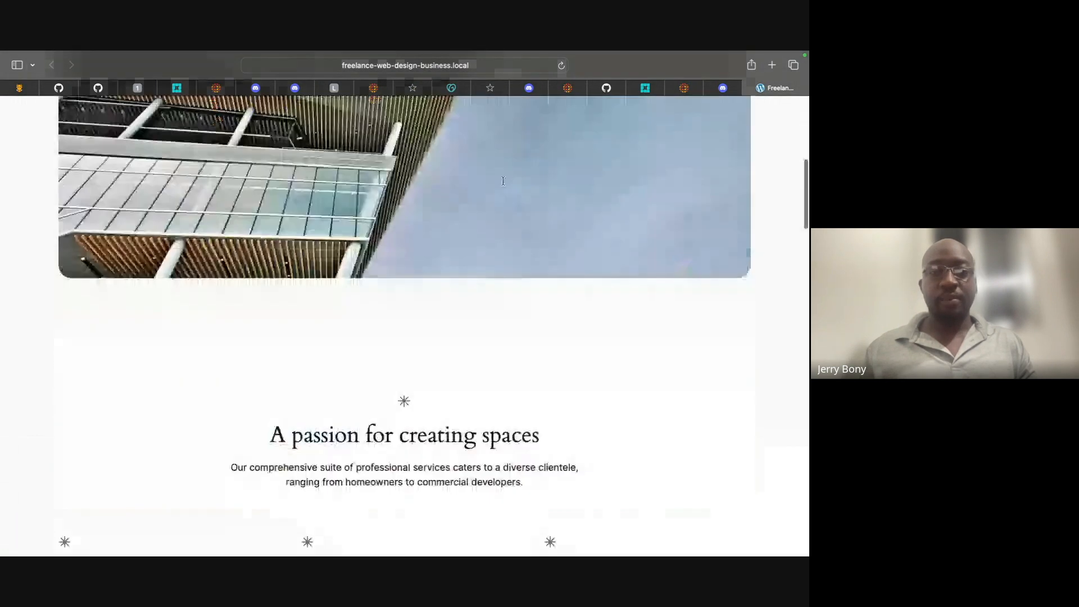
pyautogui.scroll(20, 503, 181)
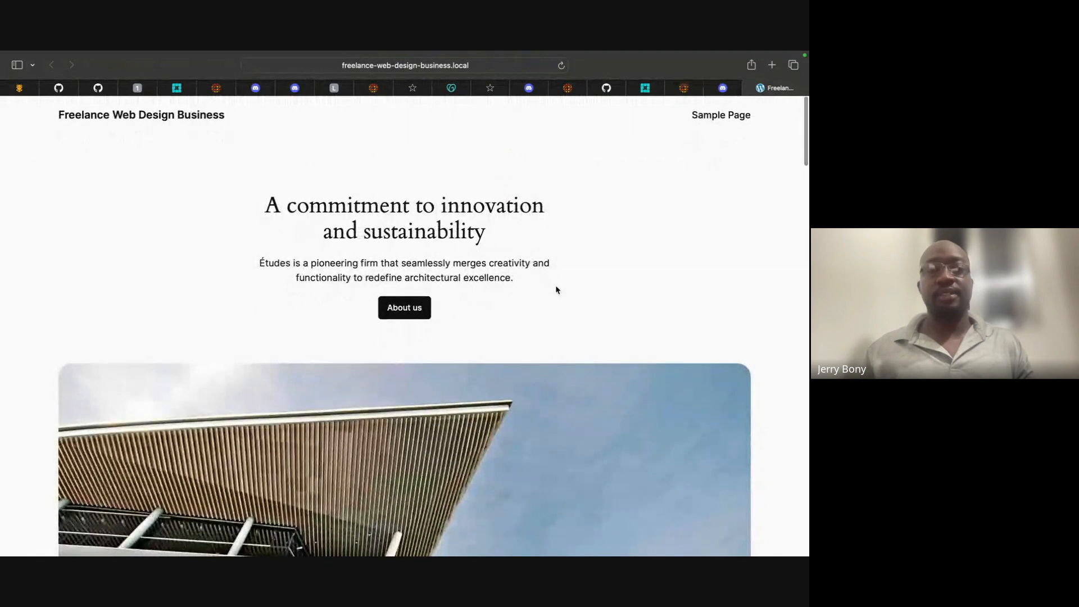
pyautogui.hotkey('ctrl', 'Left')
pyautogui.hotkey('ctrl', 'Right')
pyautogui.hotkey('ctrl', 'Right')
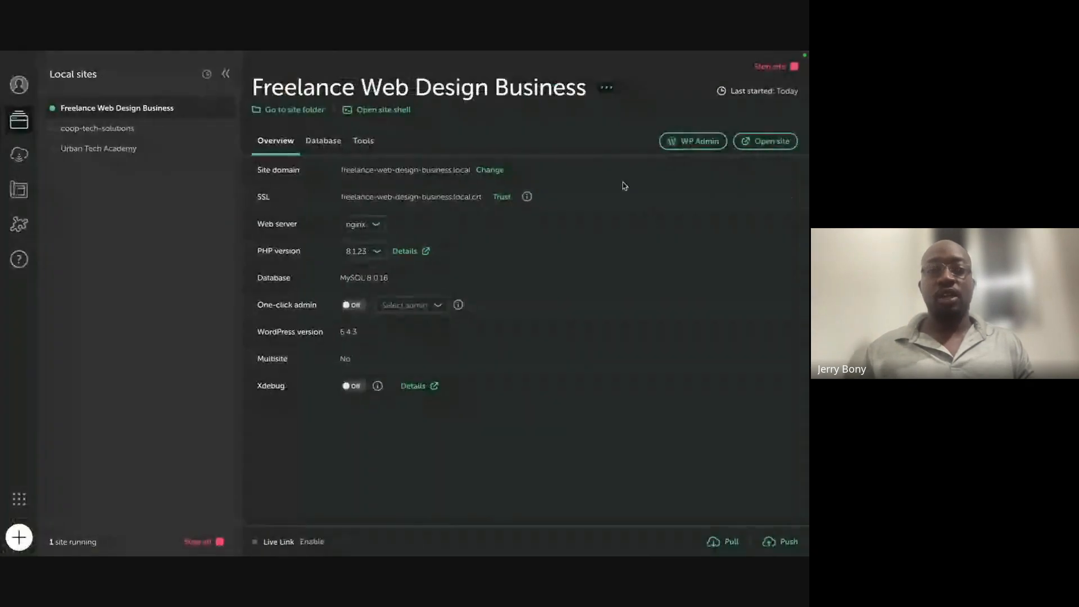
# - Try logging in to WP Admin with the admin username and password, declining to save it
pyautogui.click(693, 141)
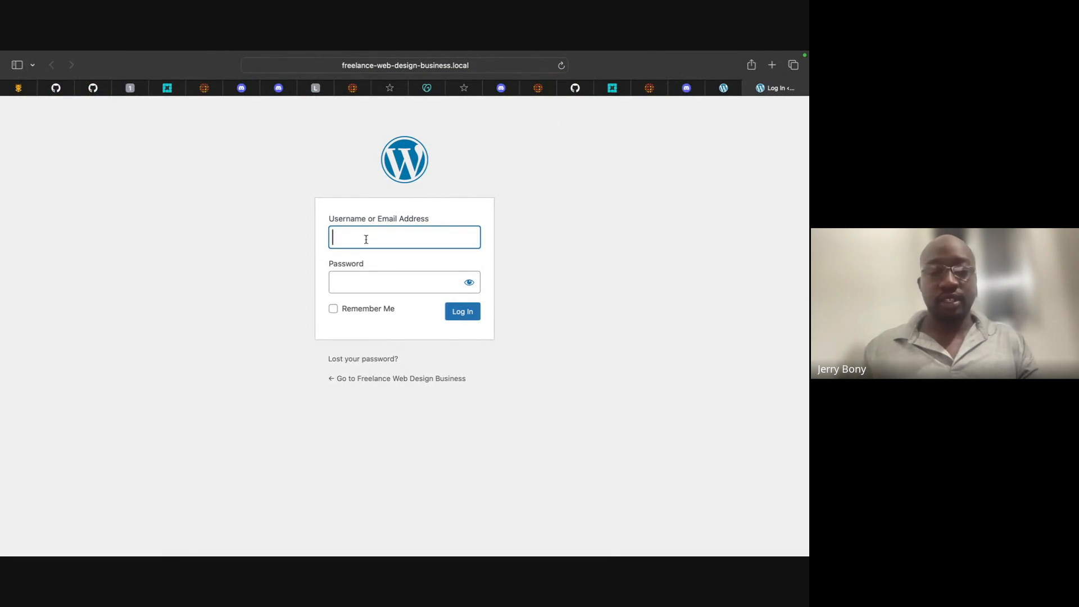
pyautogui.write('jbony')
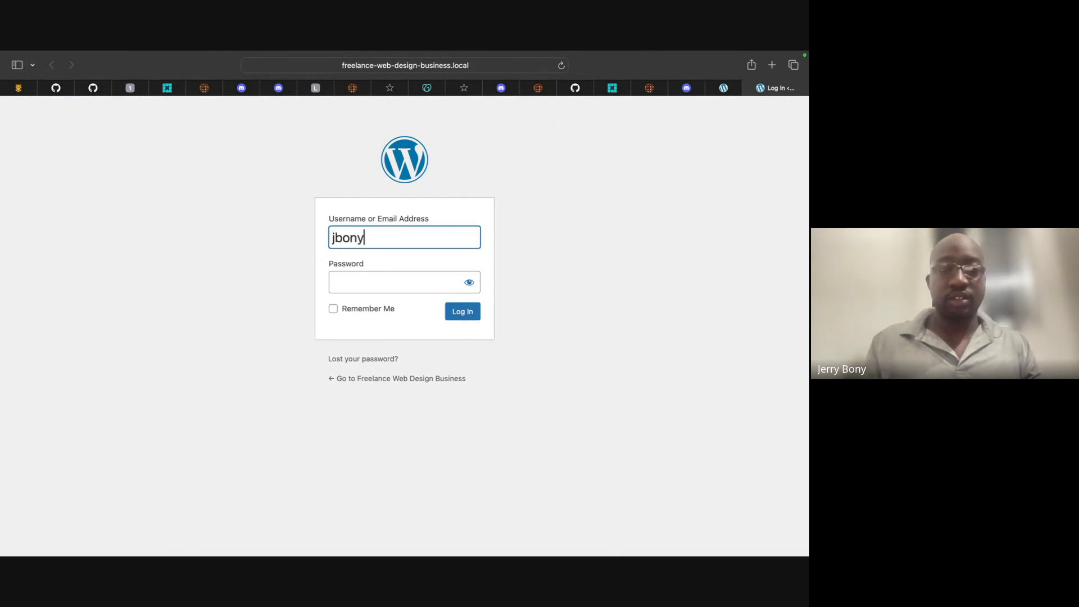
pyautogui.click(373, 276)
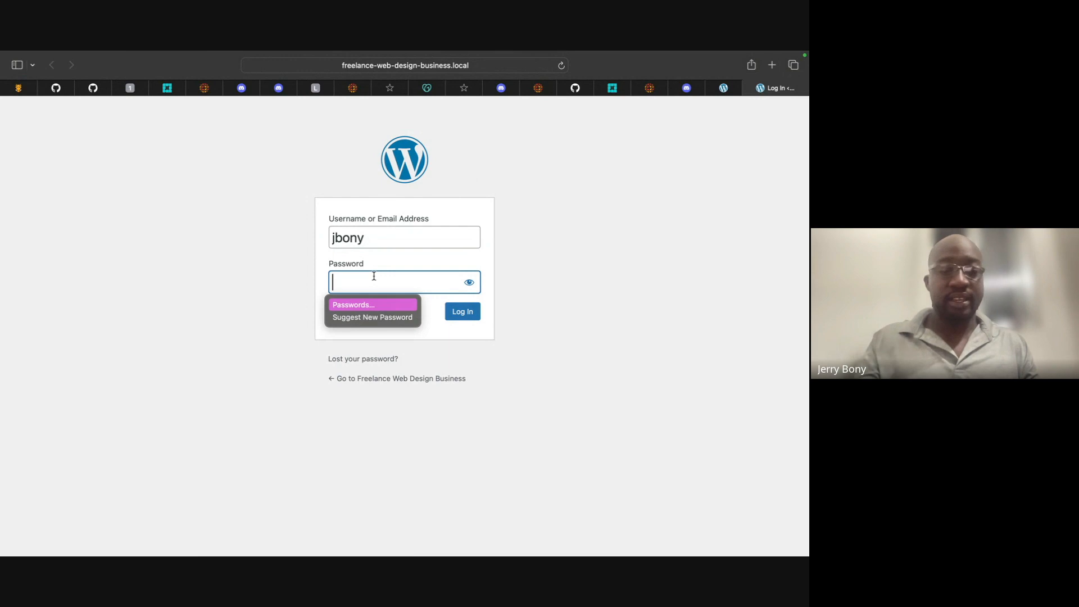
pyautogui.write('•••••••••')
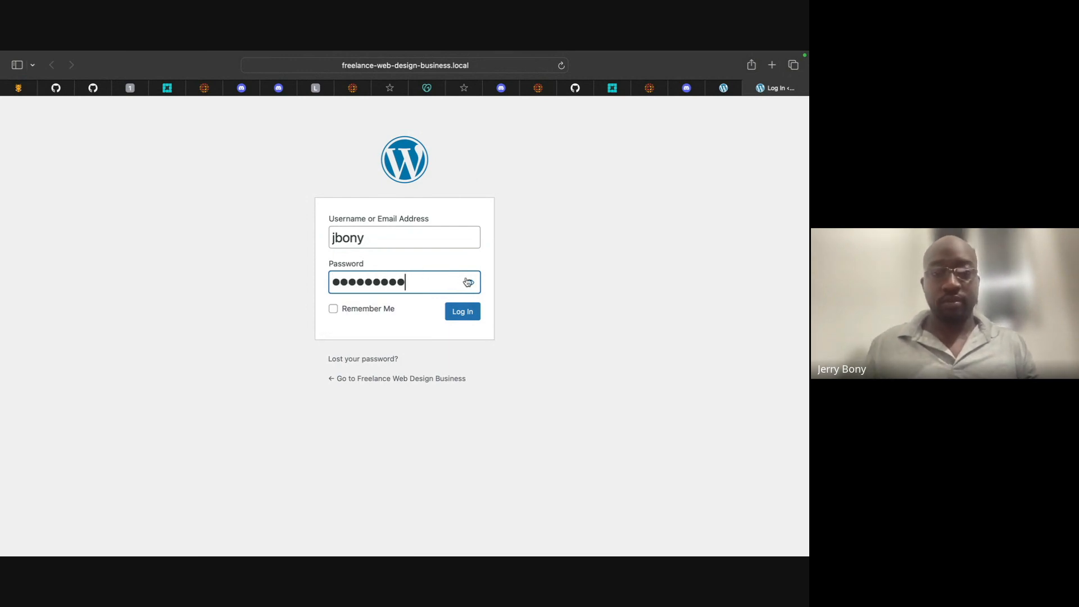
pyautogui.click(458, 313)
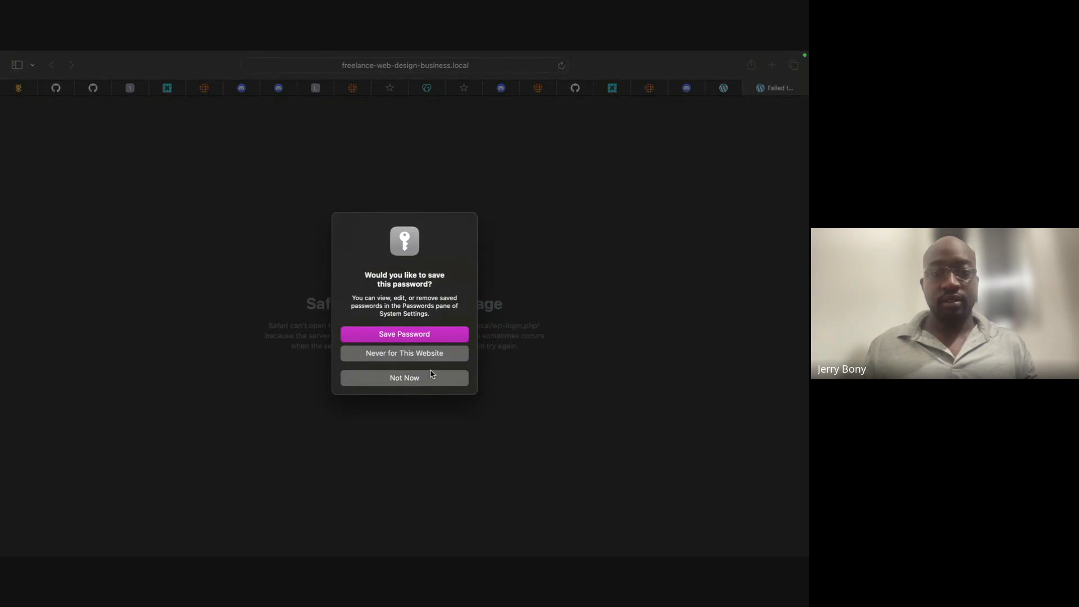
pyautogui.click(432, 373)
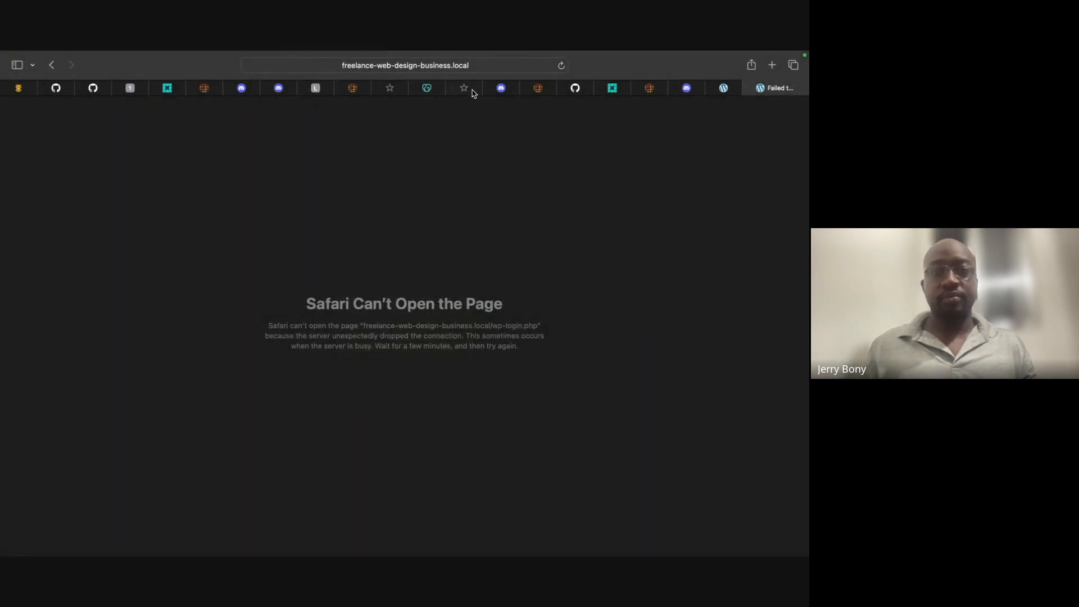
# - Select the failed page's address and move over to Chrome
pyautogui.click(460, 65)
pyautogui.press('super+c')
pyautogui.hotkey('ctrl', 'Right')
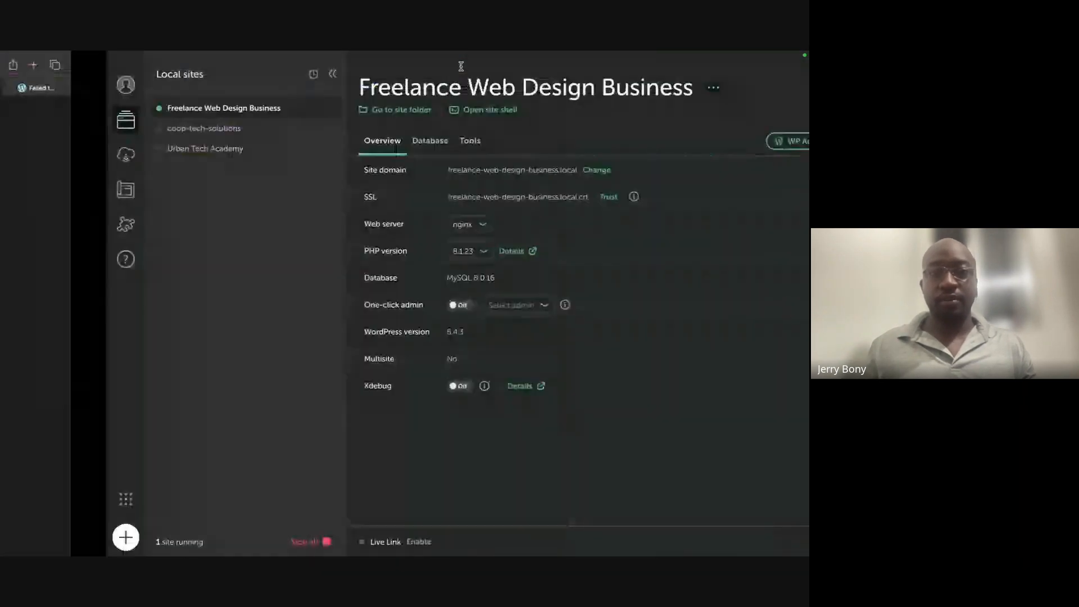
pyautogui.hotkey('ctrl', 'Right')
# - Load the copied wp-login.php address in a new Chrome tab
pyautogui.click(753, 63)
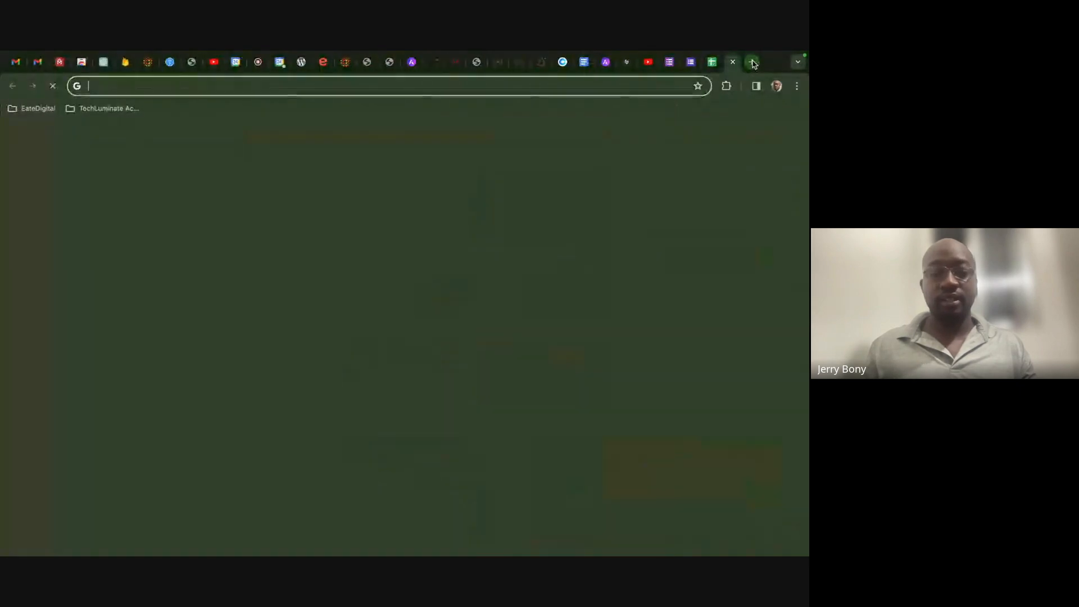
pyautogui.press('super+v')
pyautogui.press('Return')
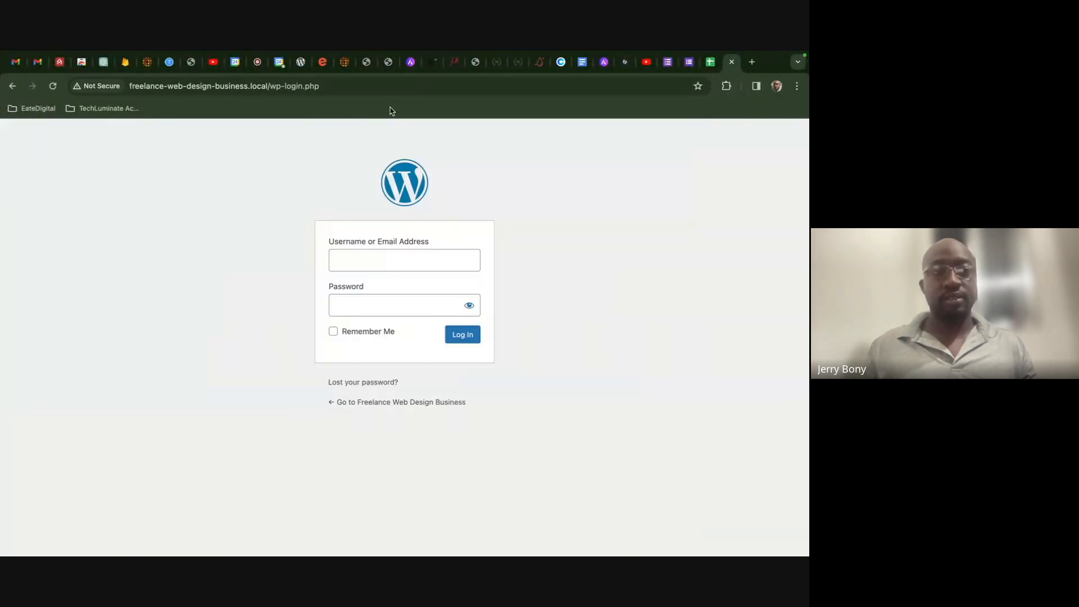
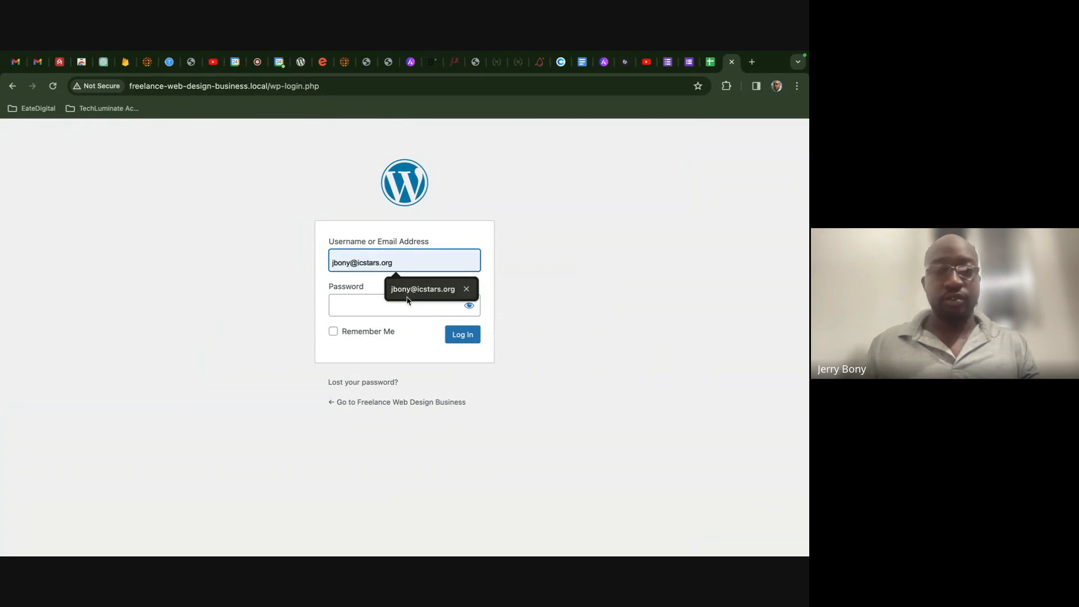
# - Log in to WordPress with the admin username and password
pyautogui.click(404, 305)
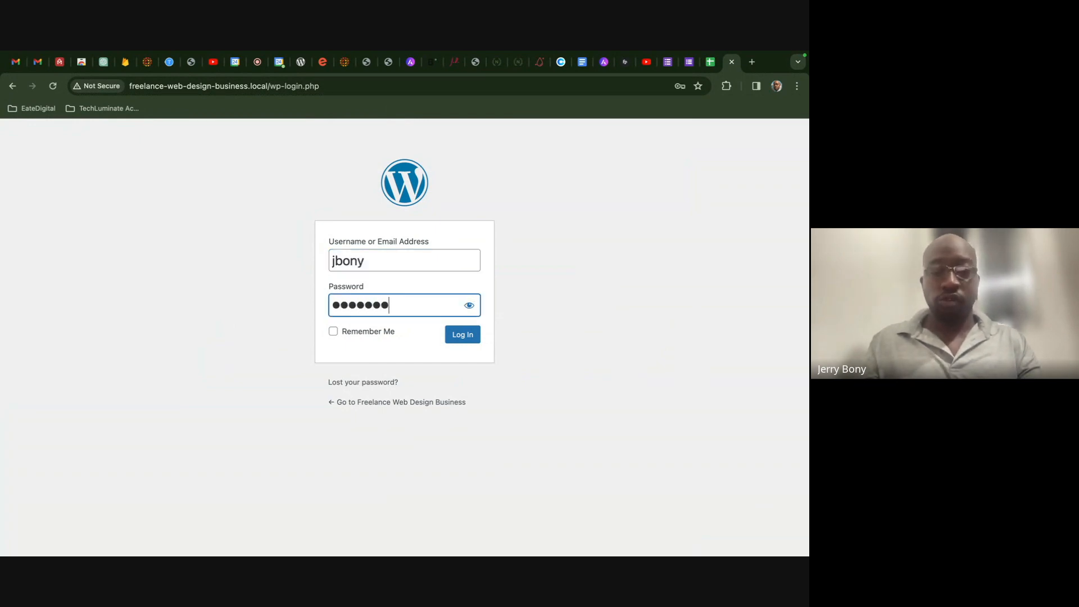
pyautogui.click(468, 310)
pyautogui.click(468, 310)
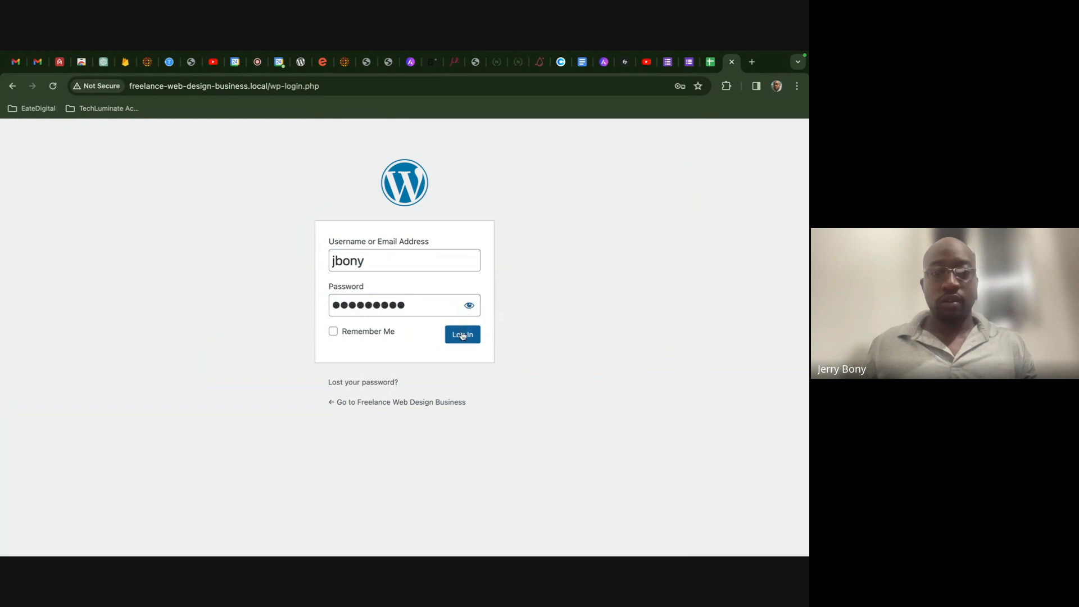
pyautogui.click(462, 335)
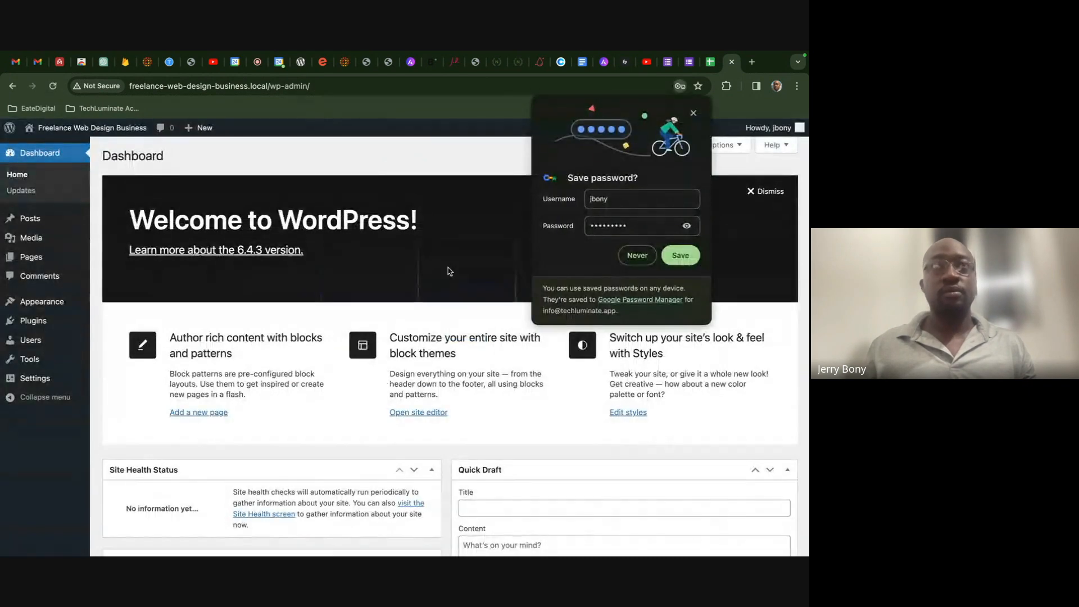
# - Decline Chrome's password save and go to Appearance > Themes
pyautogui.click(637, 256)
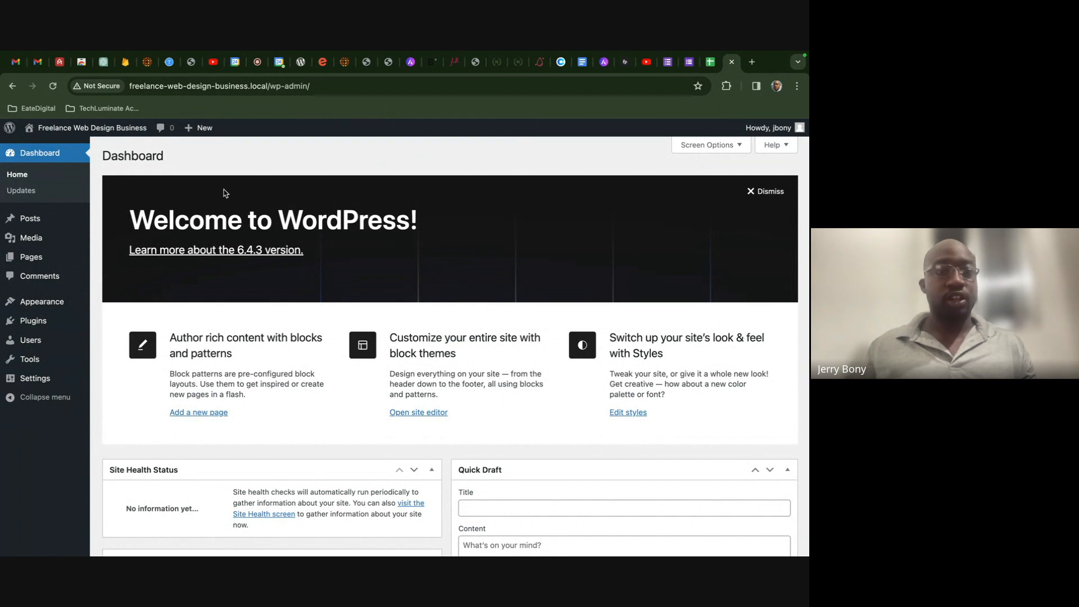
pyautogui.moveTo(67, 305)
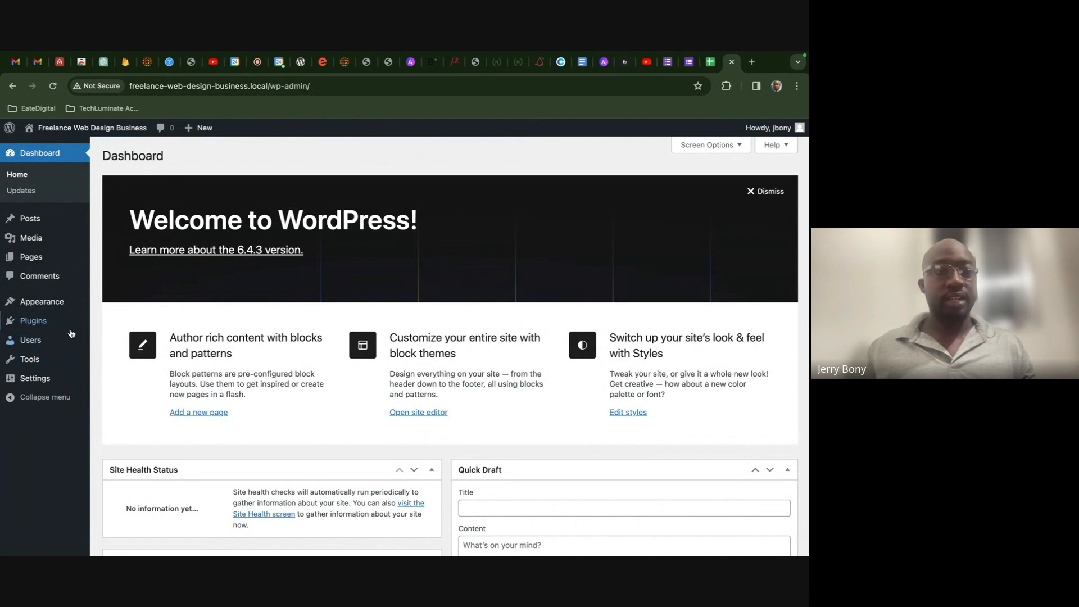
pyautogui.moveTo(72, 322)
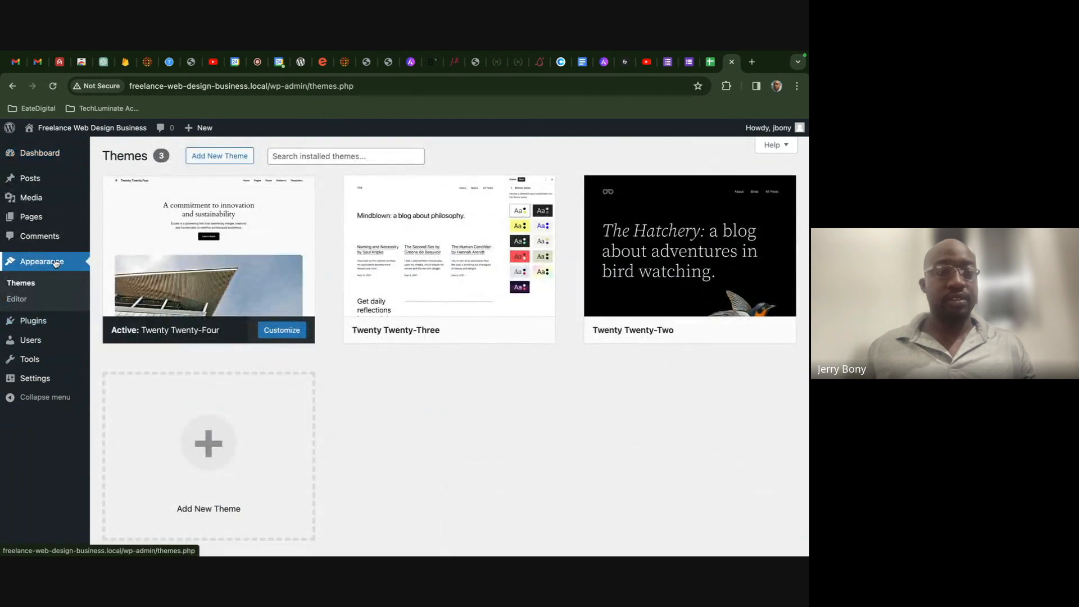
pyautogui.moveTo(224, 231)
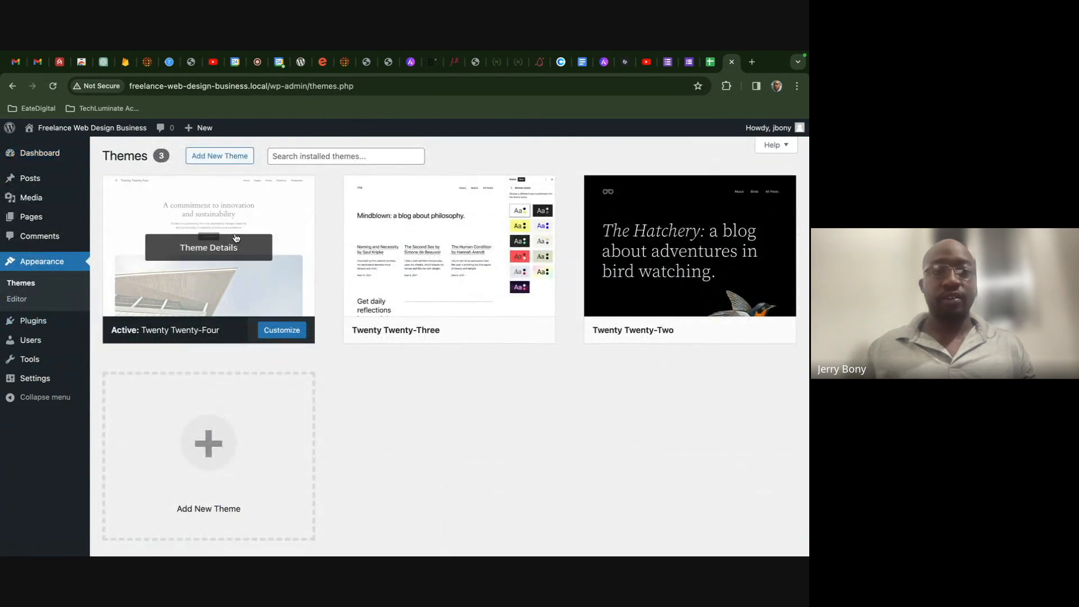
pyautogui.moveTo(517, 238)
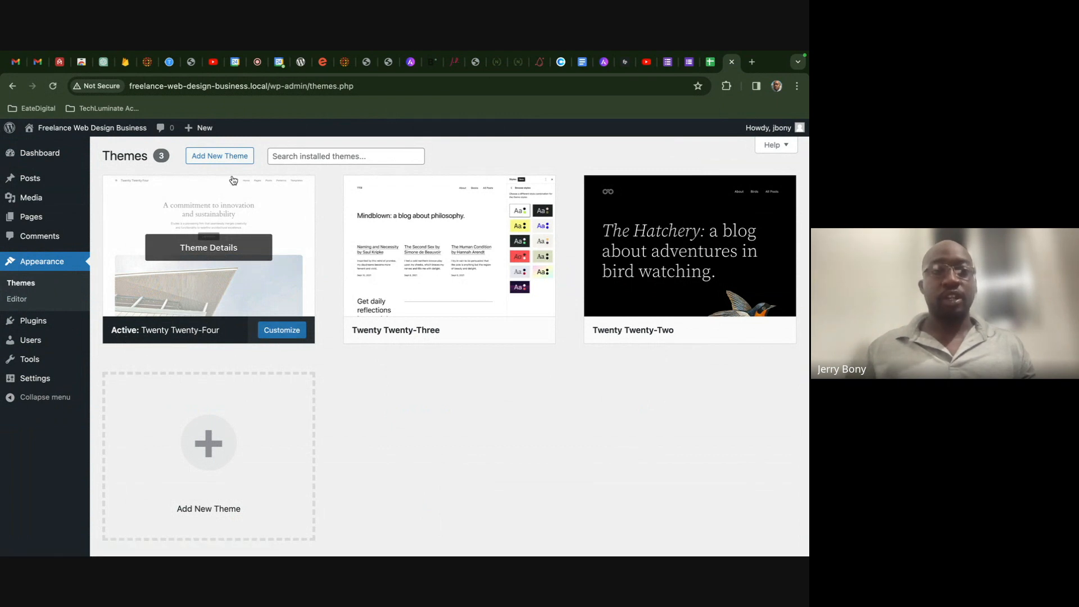
# - Open Add New Theme and browse the Popular themes list
pyautogui.click(219, 157)
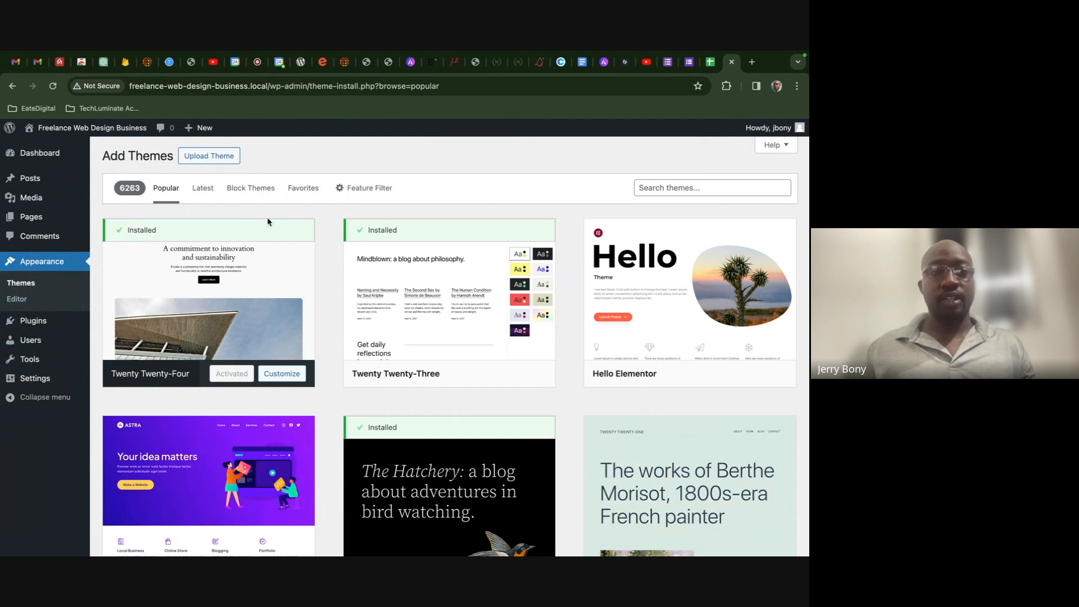
pyautogui.scroll(-3, 320, 291)
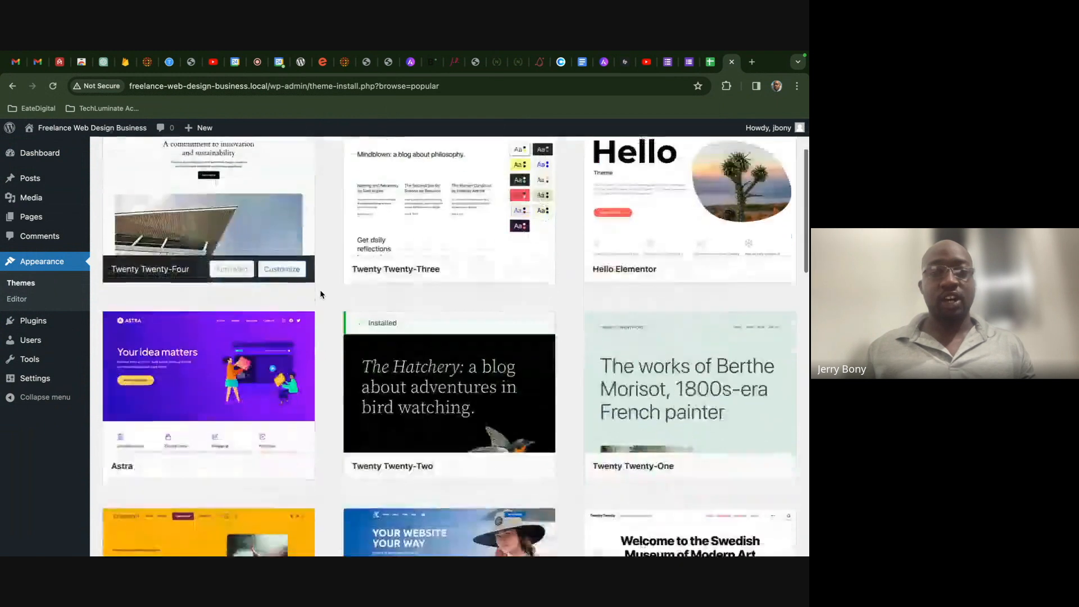
pyautogui.scroll(-3, 319, 289)
pyautogui.scroll(6, 320, 292)
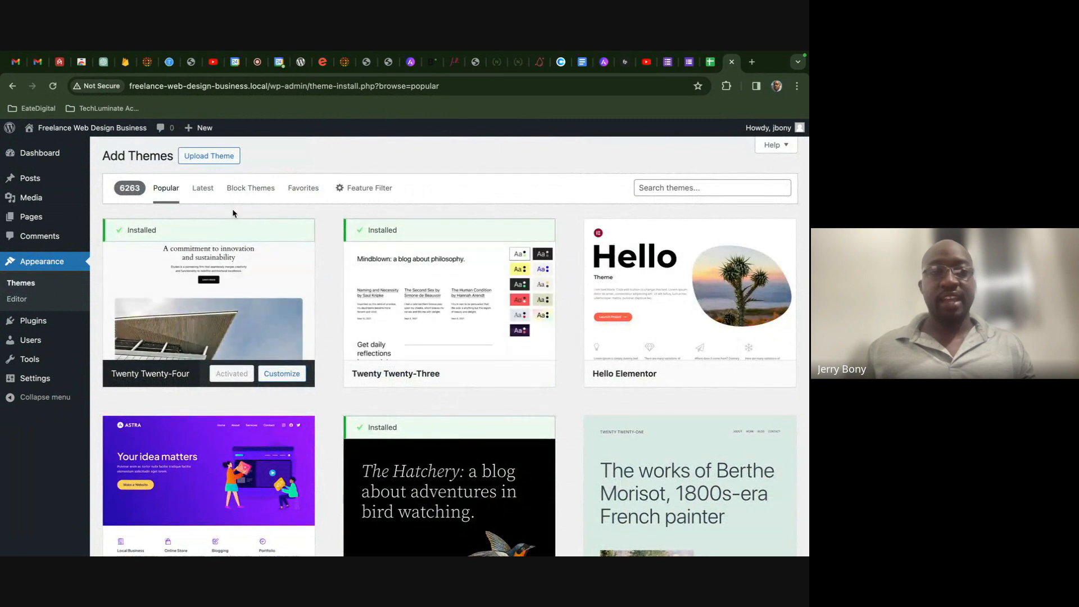
pyautogui.scroll(-2, 277, 298)
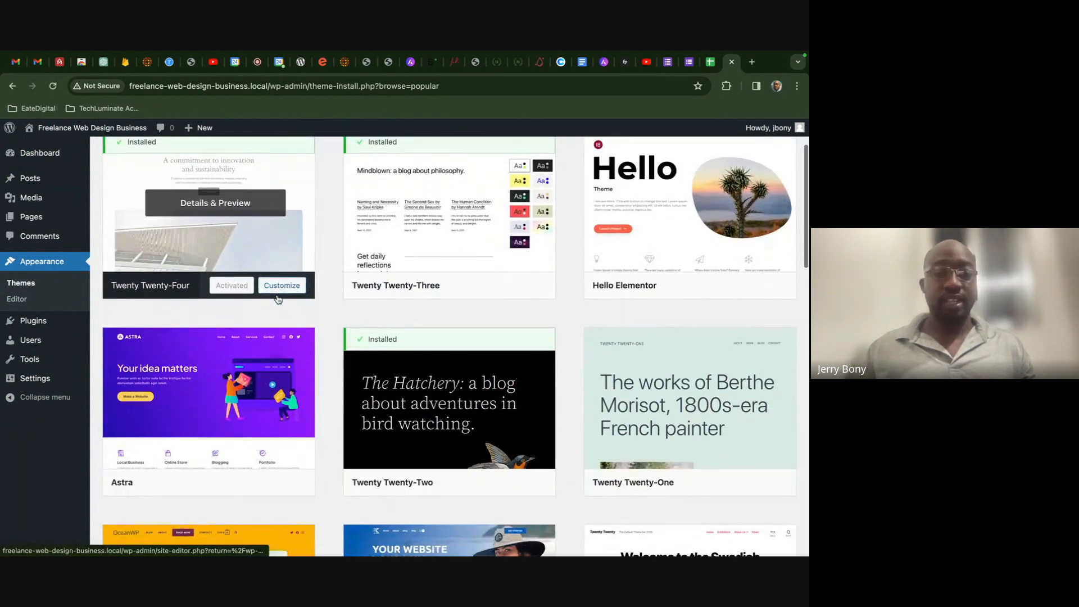
pyautogui.scroll(2, 278, 299)
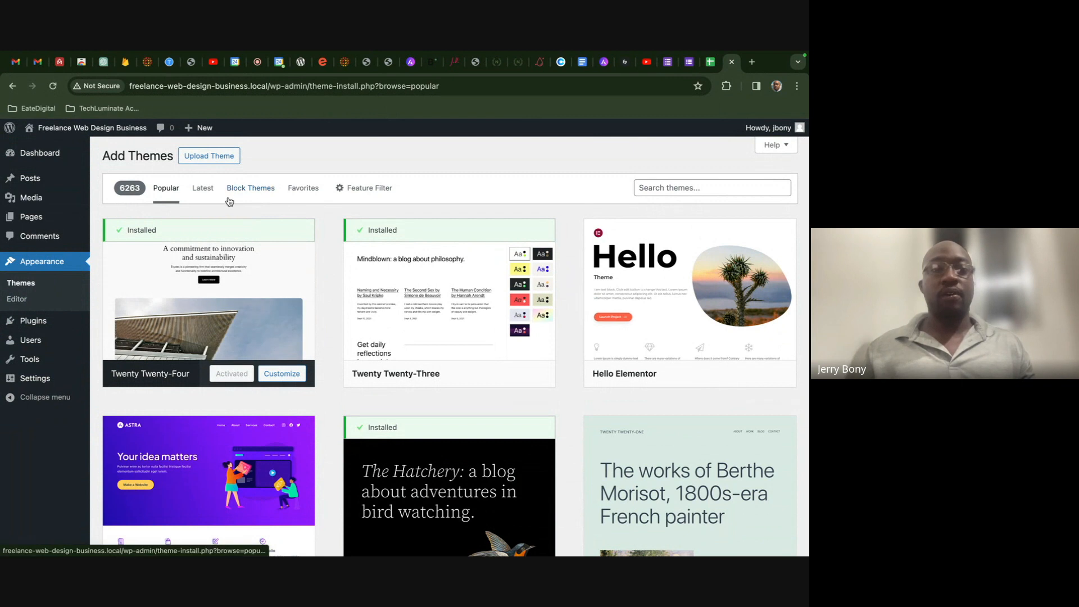
# - Upload the Divi (1).zip theme archive from Downloads and install it
pyautogui.click(222, 161)
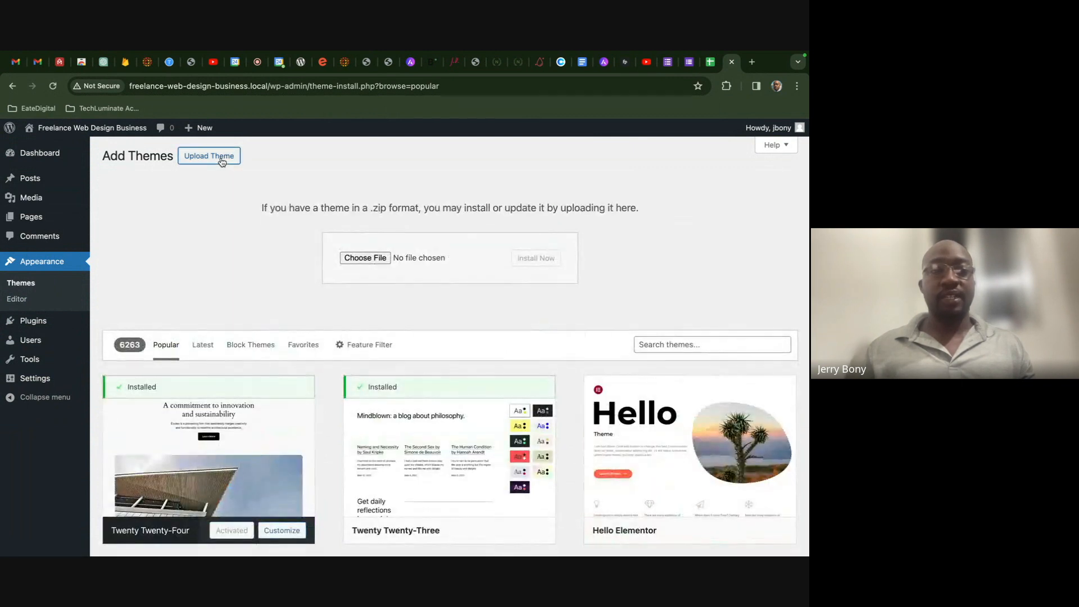
pyautogui.click(361, 258)
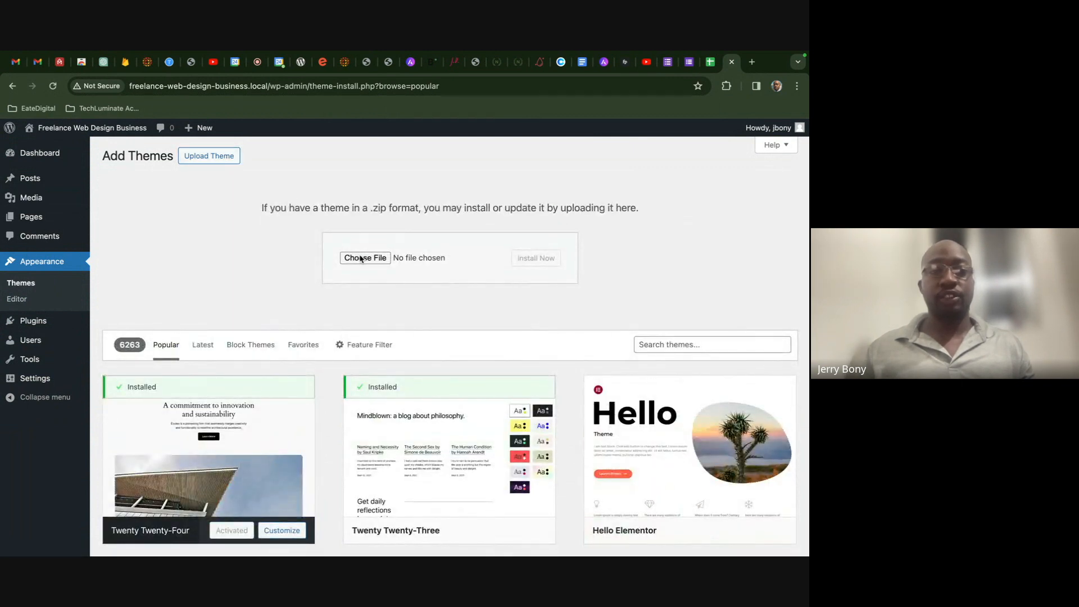
pyautogui.click(361, 257)
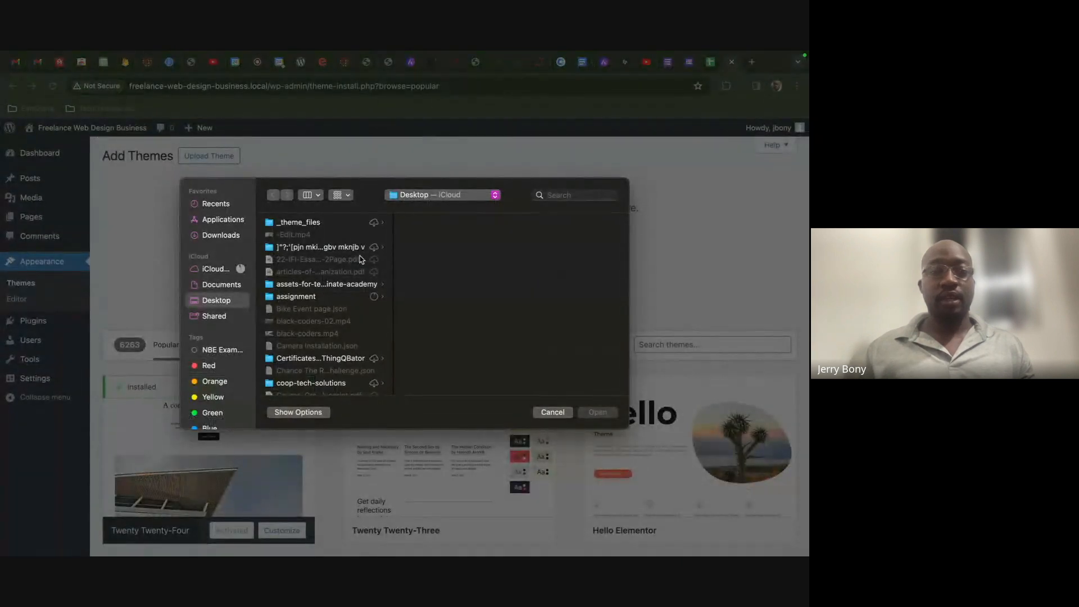
pyautogui.scroll(-15, 361, 259)
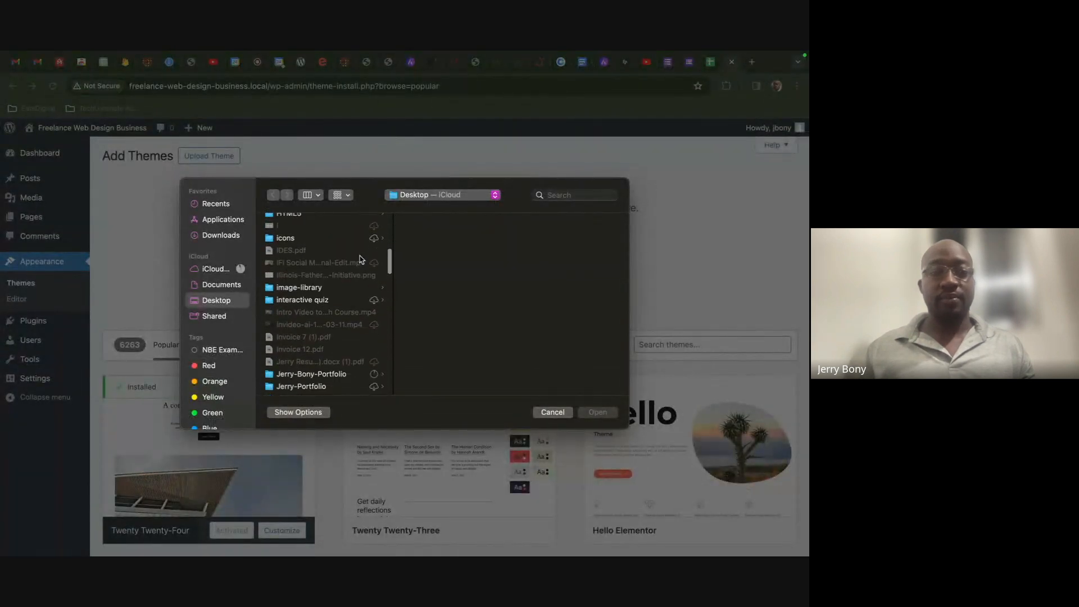
pyautogui.scroll(-15, 361, 259)
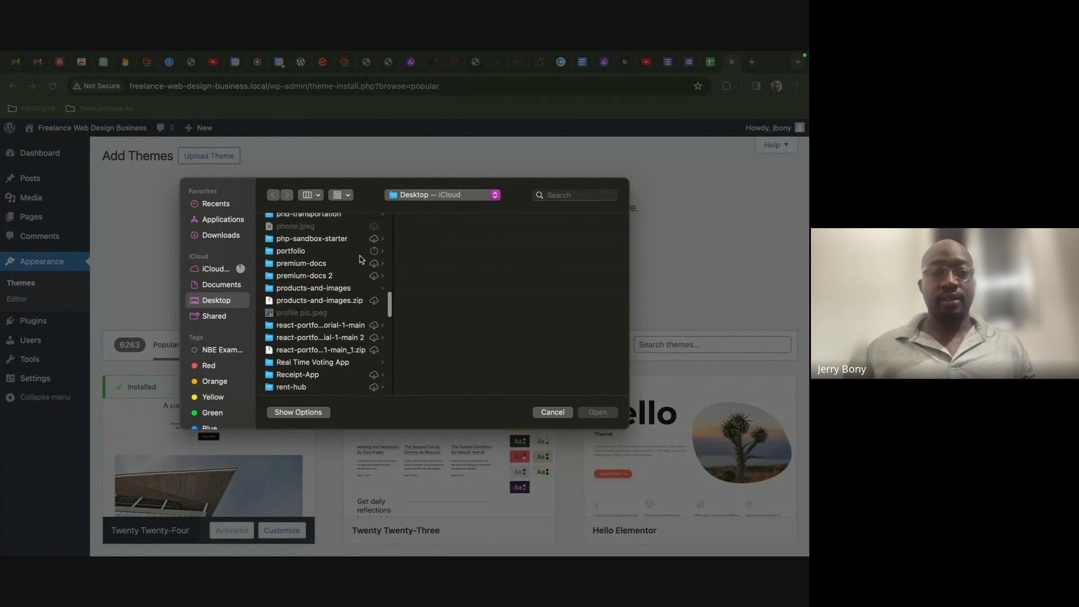
pyautogui.scroll(-5, 361, 258)
pyautogui.click(220, 236)
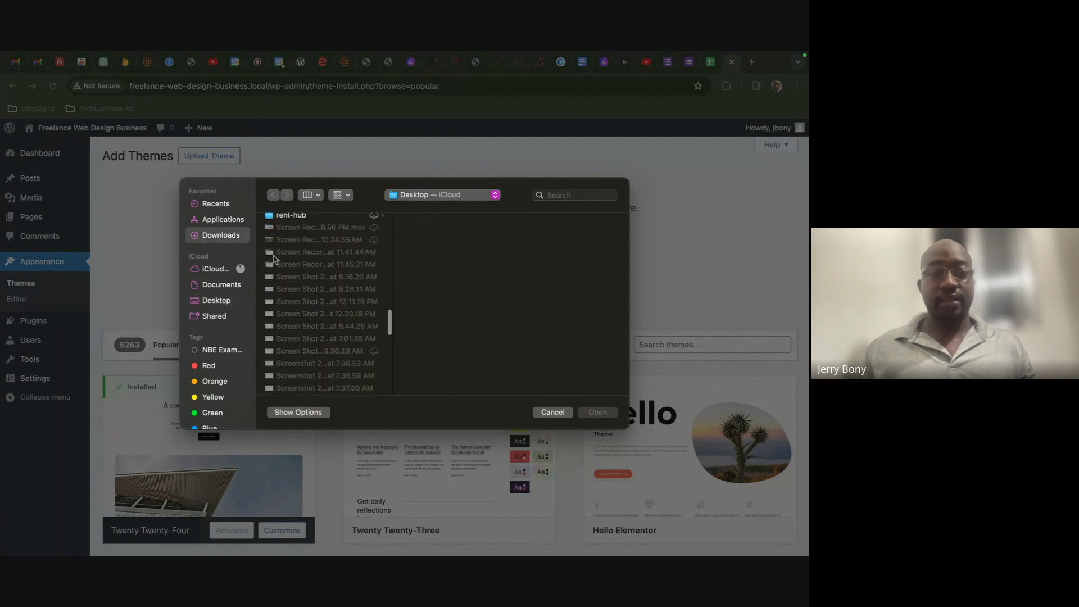
pyautogui.scroll(-10, 316, 289)
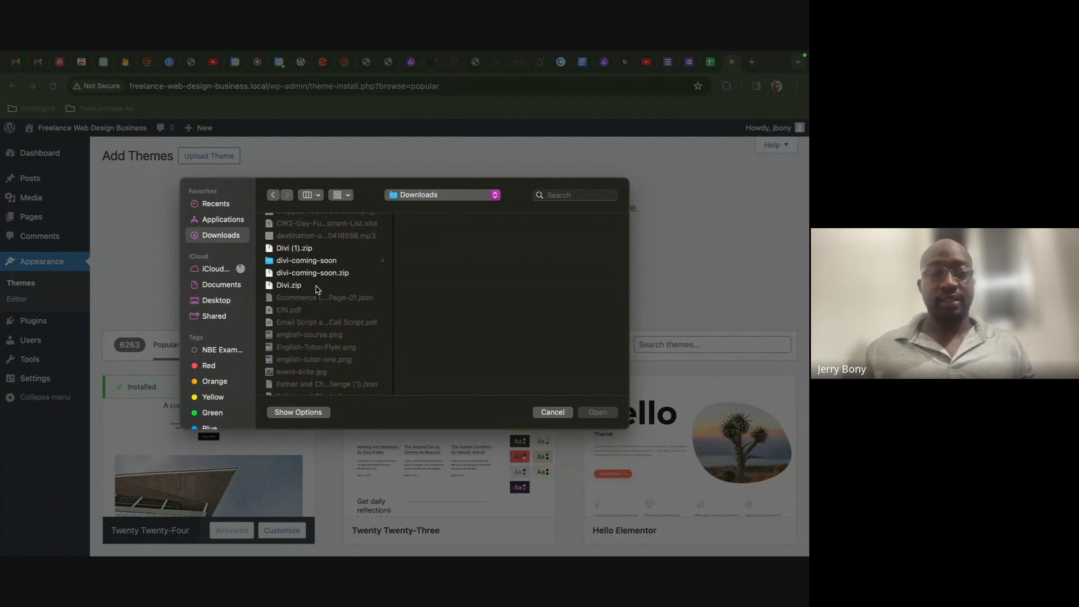
pyautogui.click(304, 251)
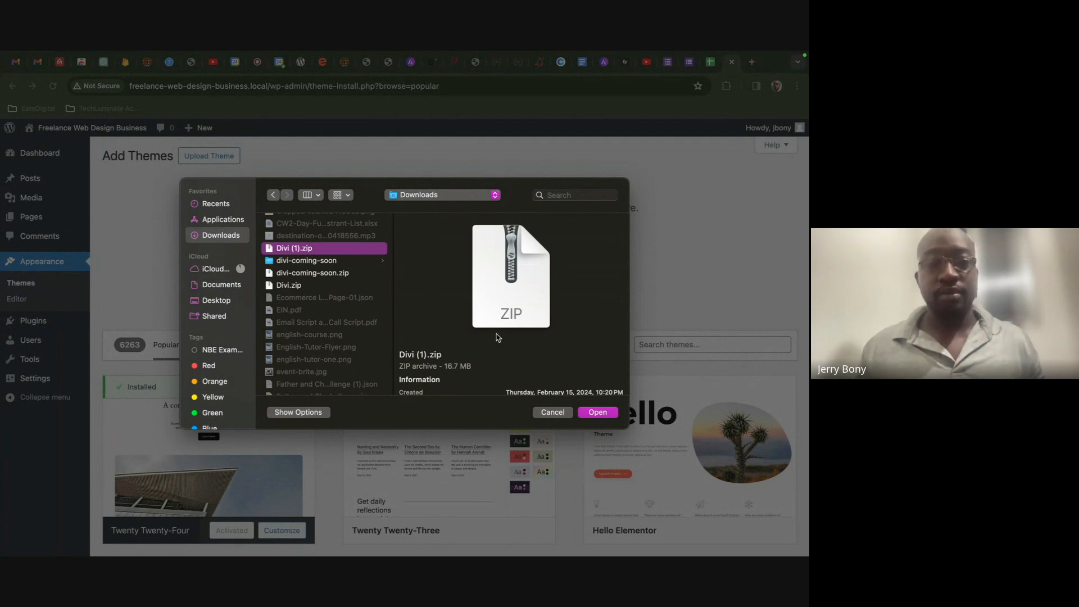
pyautogui.click(598, 412)
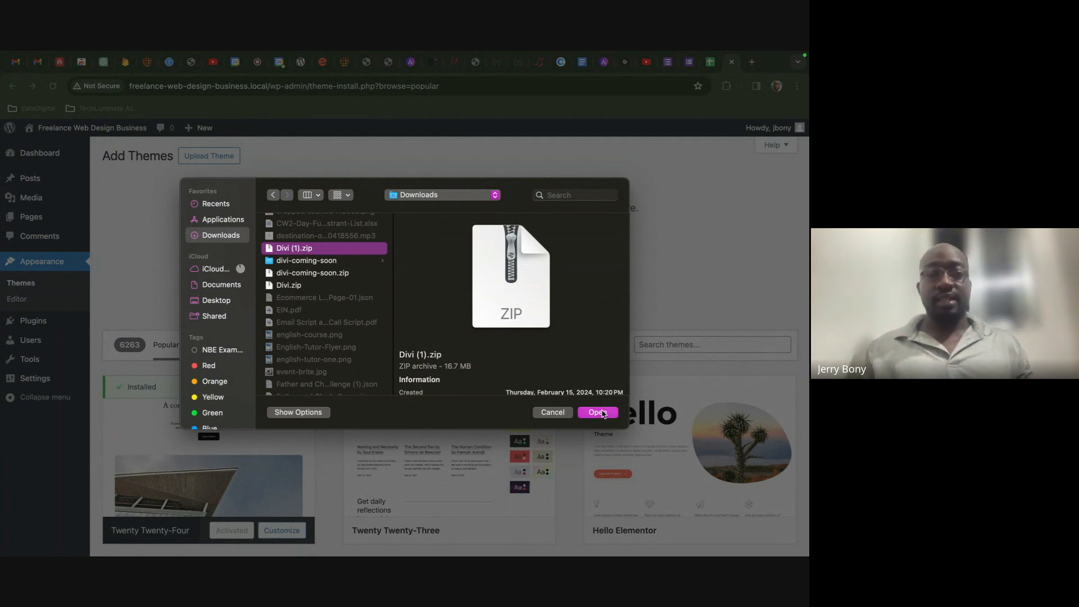
pyautogui.click(532, 262)
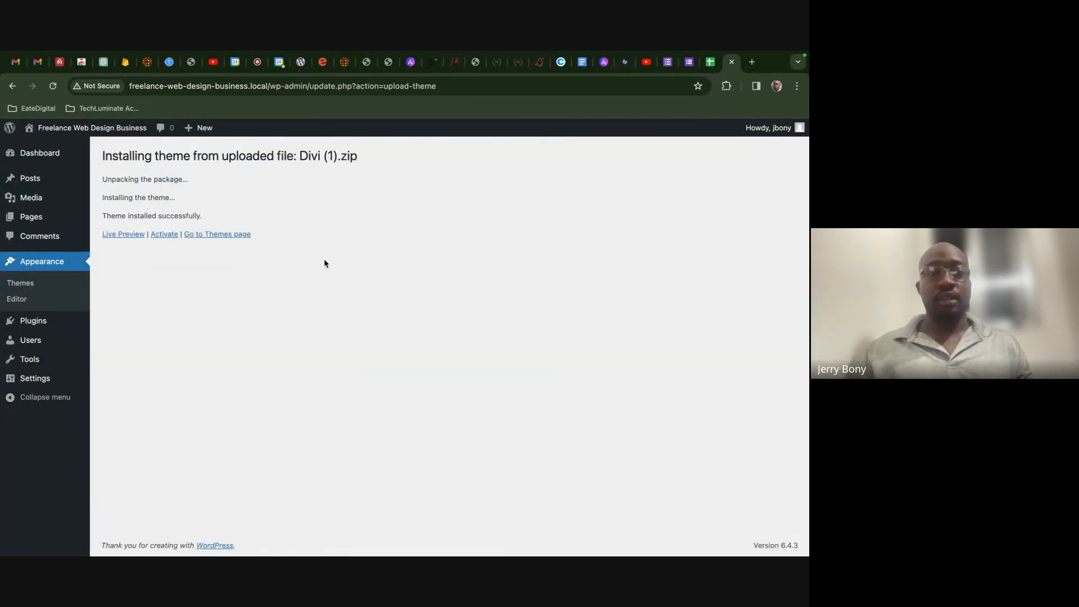
# - Activate the newly installed Divi theme and visit the live site
pyautogui.click(160, 238)
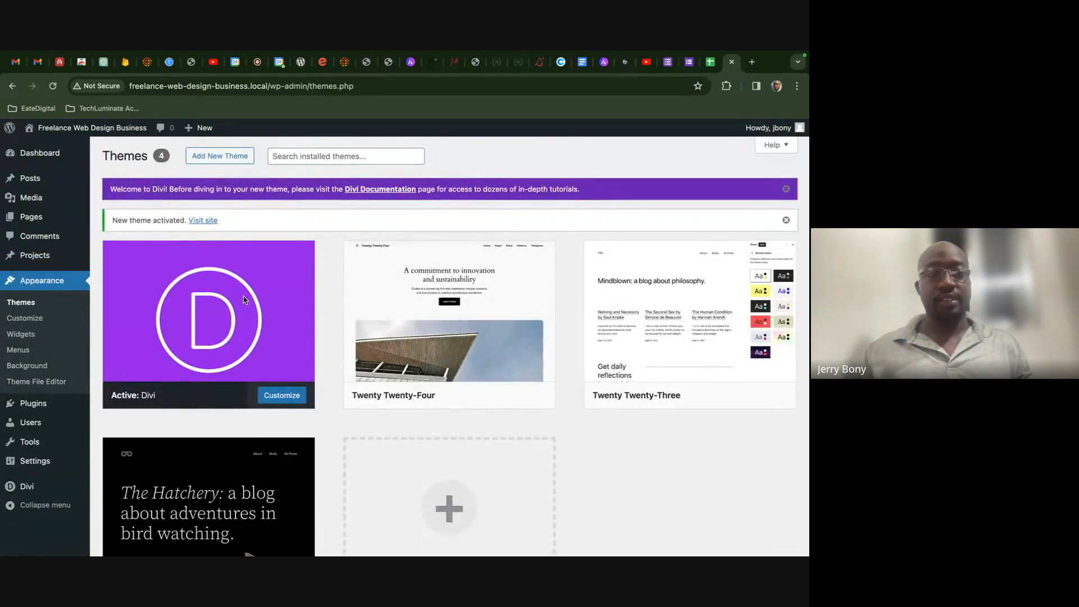
pyautogui.moveTo(232, 320)
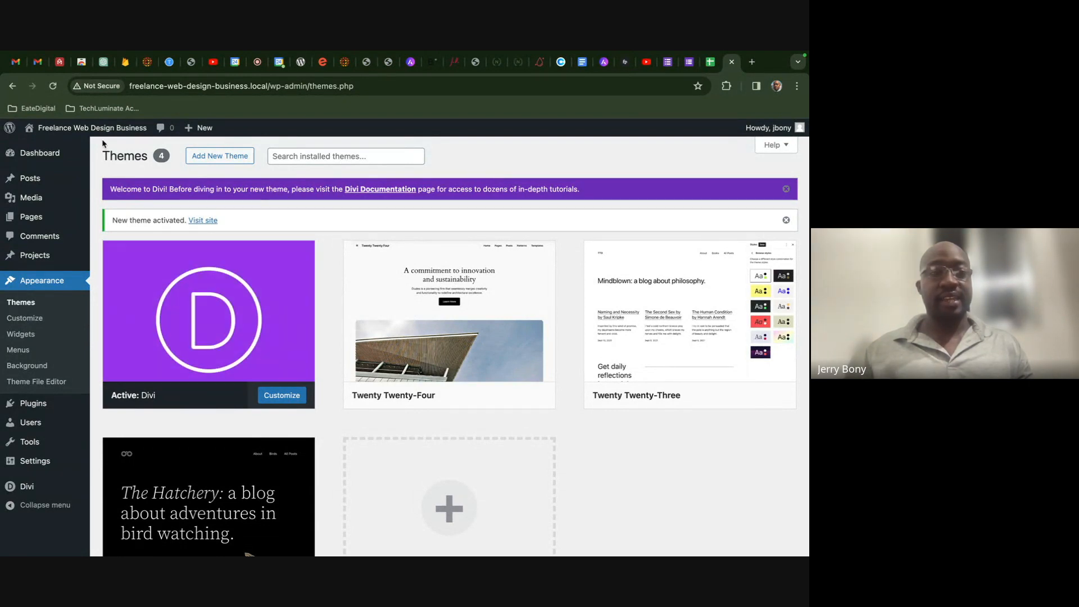
pyautogui.click(82, 137)
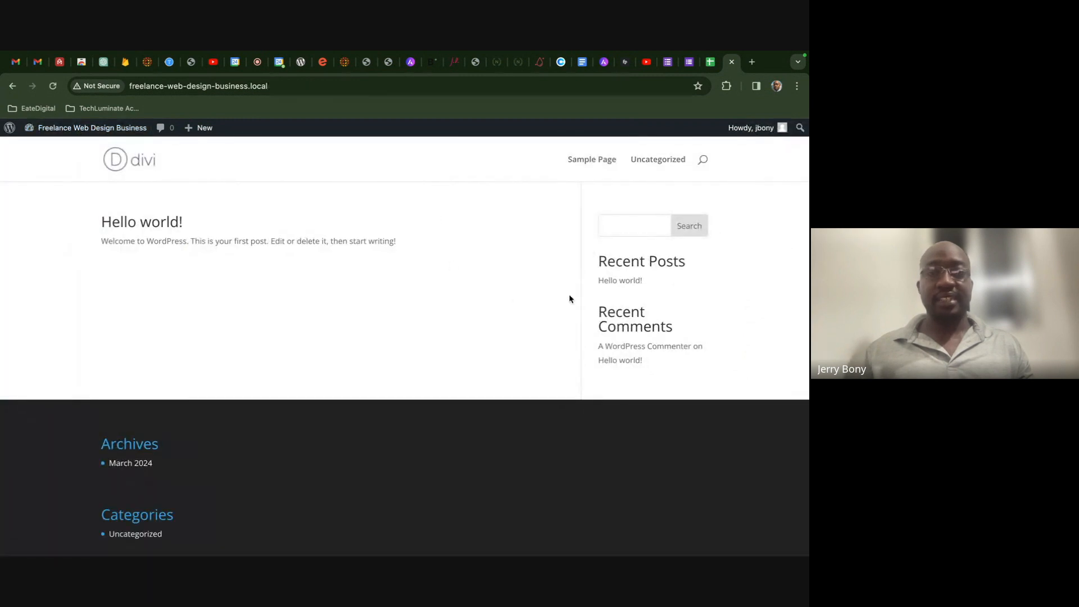
# - Look over the Divi-styled front end, then go back to the WordPress Dashboard
pyautogui.scroll(-3, 471, 297)
pyautogui.scroll(3, 469, 296)
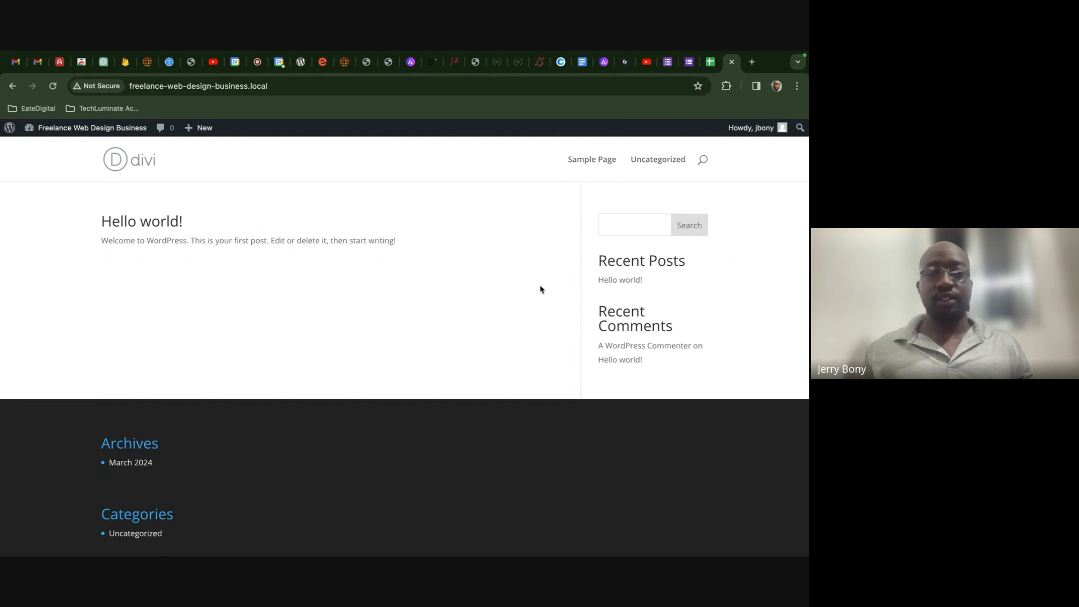
pyautogui.scroll(-2, 373, 354)
pyautogui.scroll(2, 313, 445)
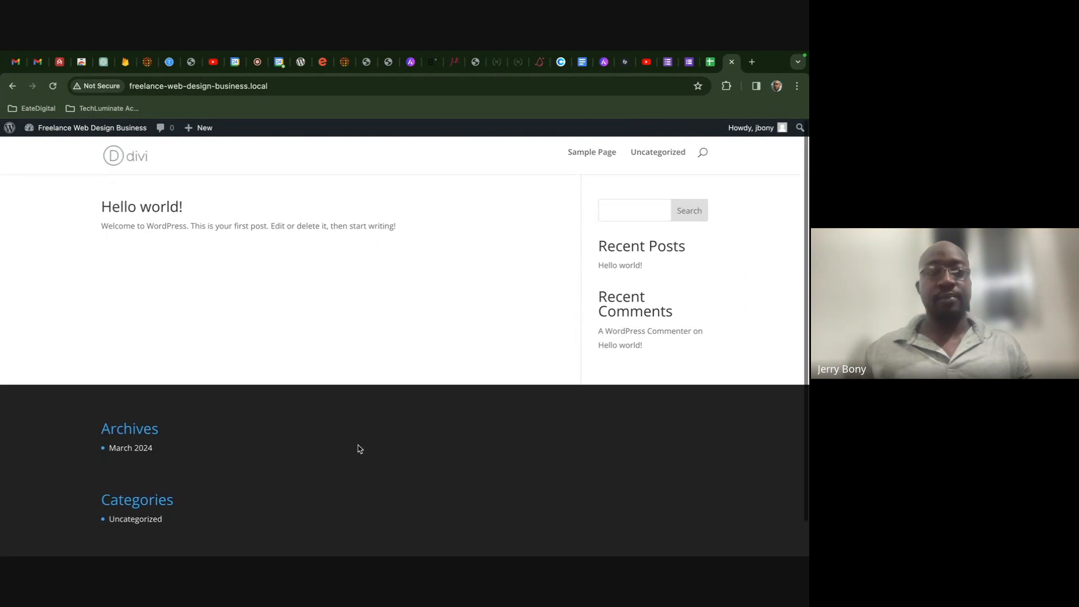
pyautogui.click(86, 132)
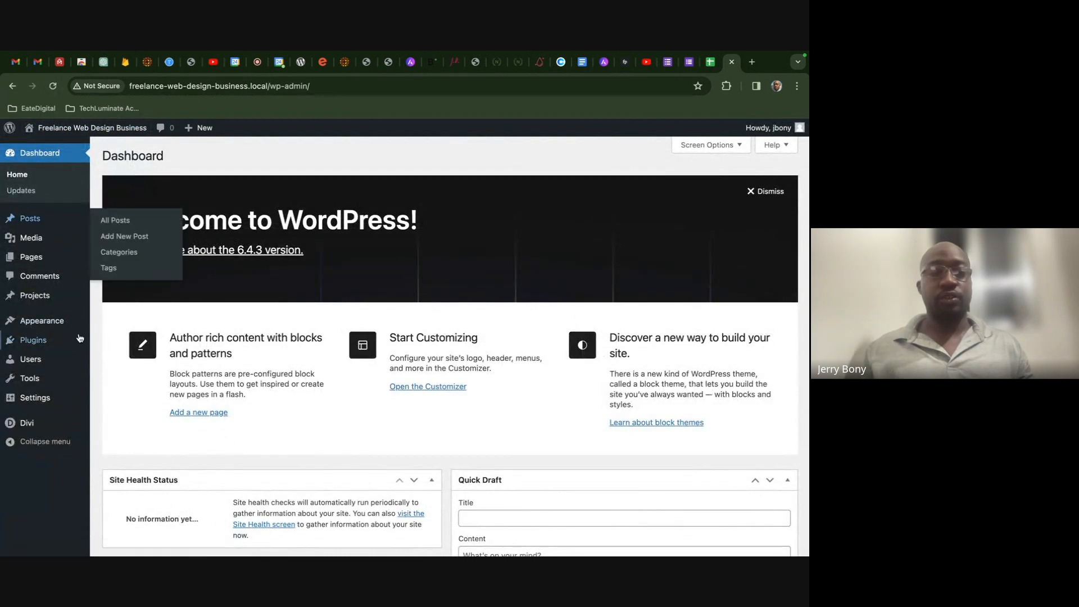
pyautogui.moveTo(81, 340)
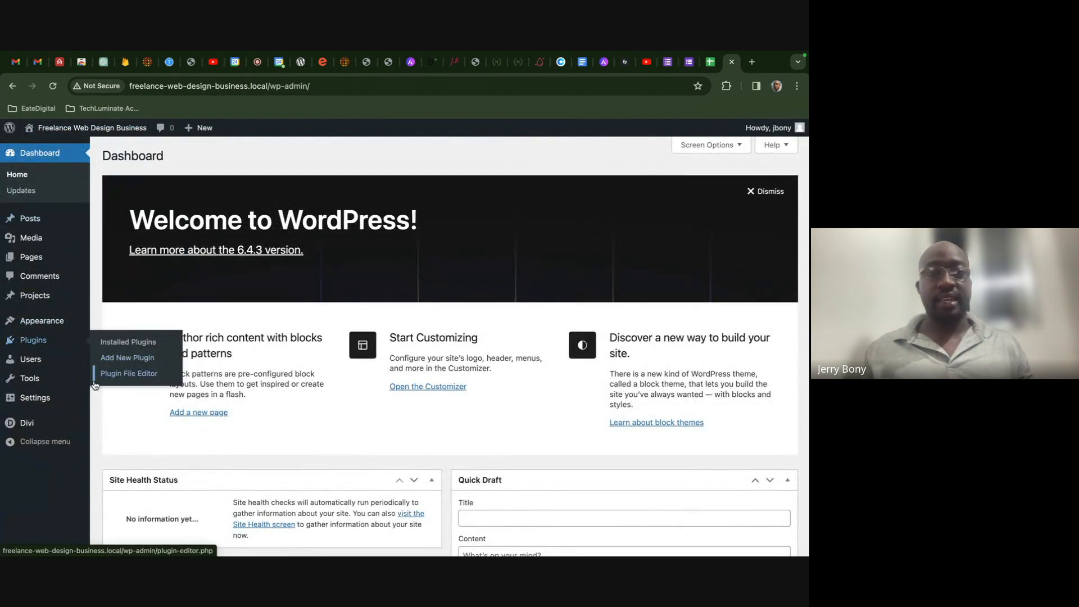
# - Load the elegantthemes.com home page in a new browser tab
pyautogui.click(752, 62)
pyautogui.write('ele')
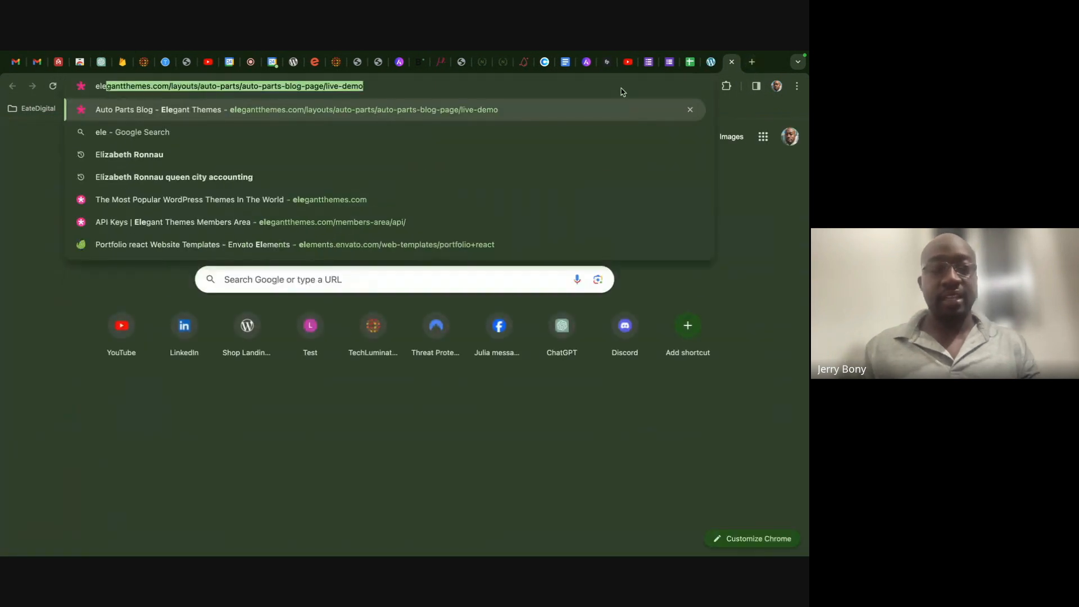
pyautogui.press('Return')
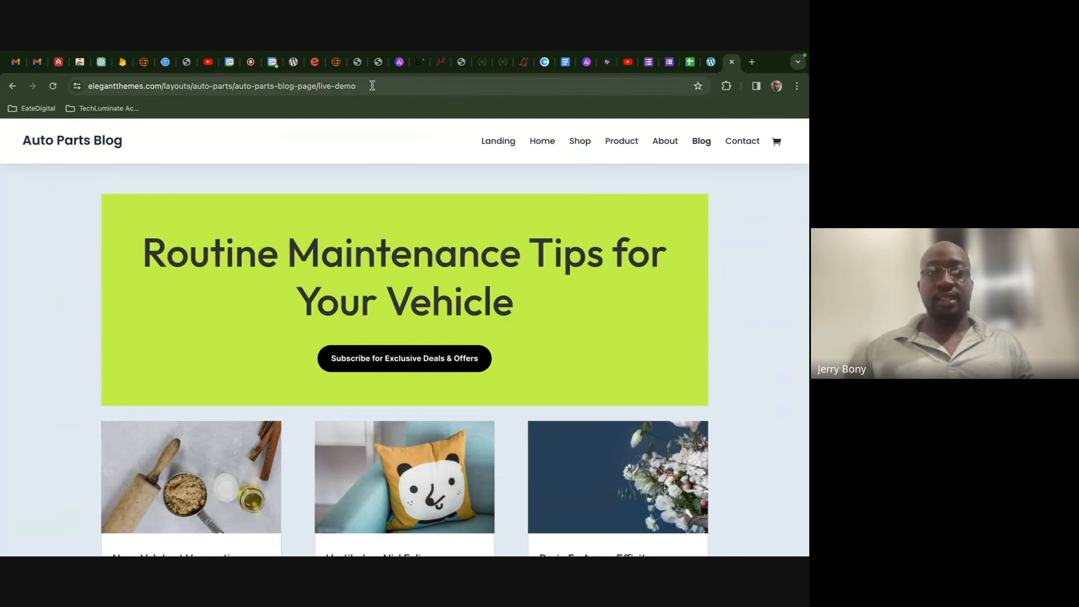
pyautogui.moveTo(371, 86); pyautogui.dragTo(162, 84)
pyautogui.press('BackSpace')
pyautogui.press('Return')
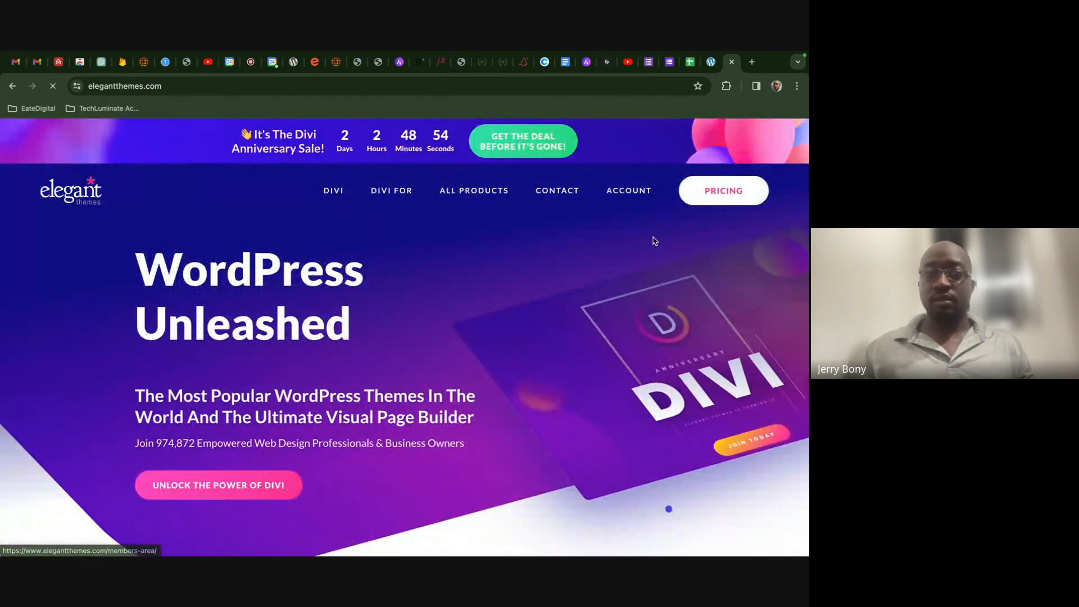
# - Open the Members Area page for the account's Username & API Key
pyautogui.moveTo(629, 190)
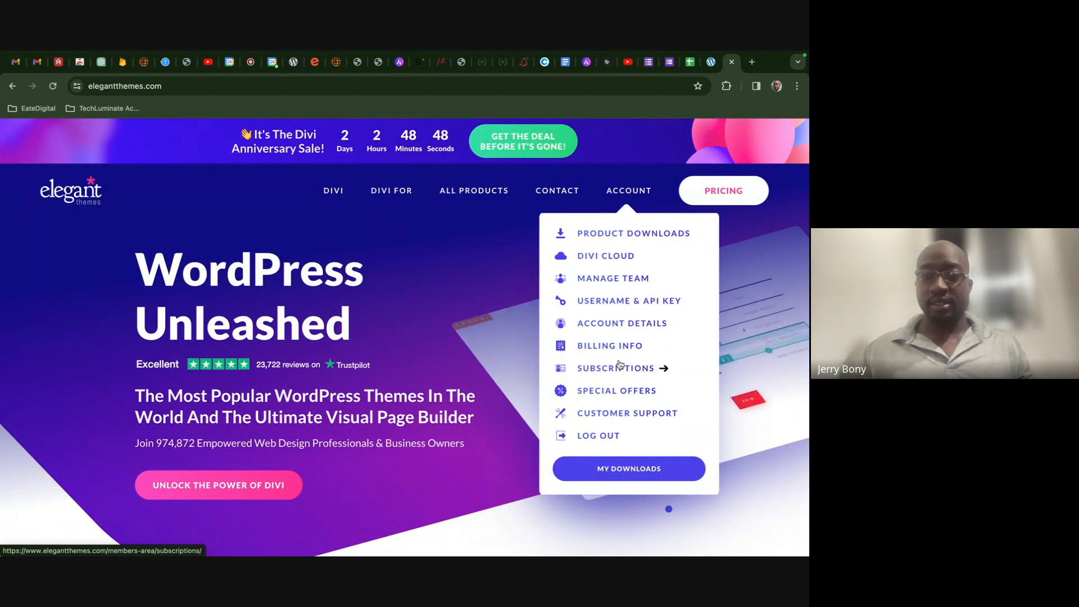
pyautogui.click(664, 305)
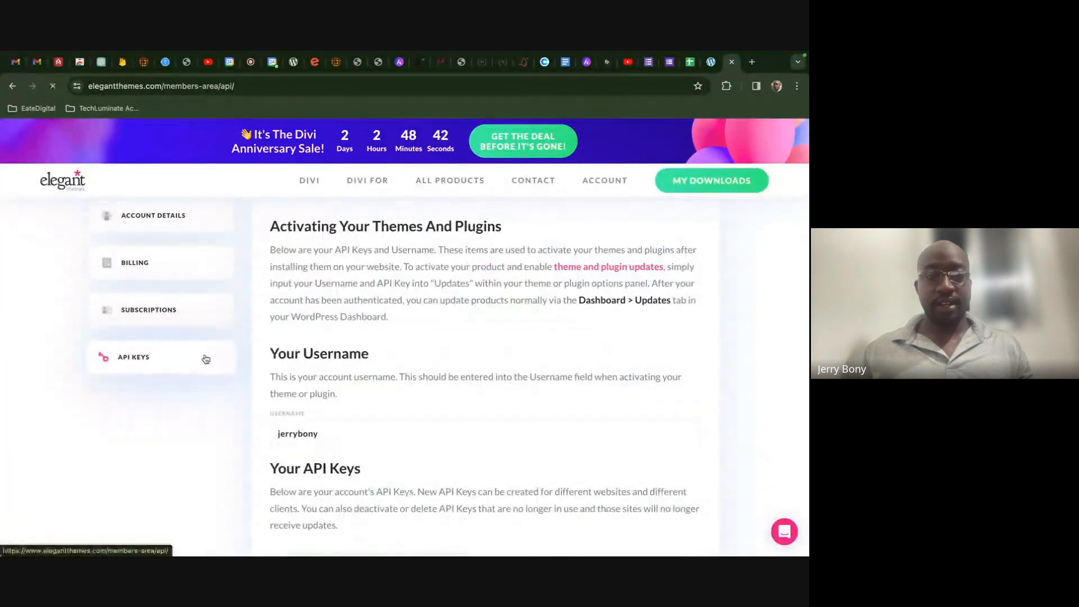
pyautogui.scroll(-6, 411, 403)
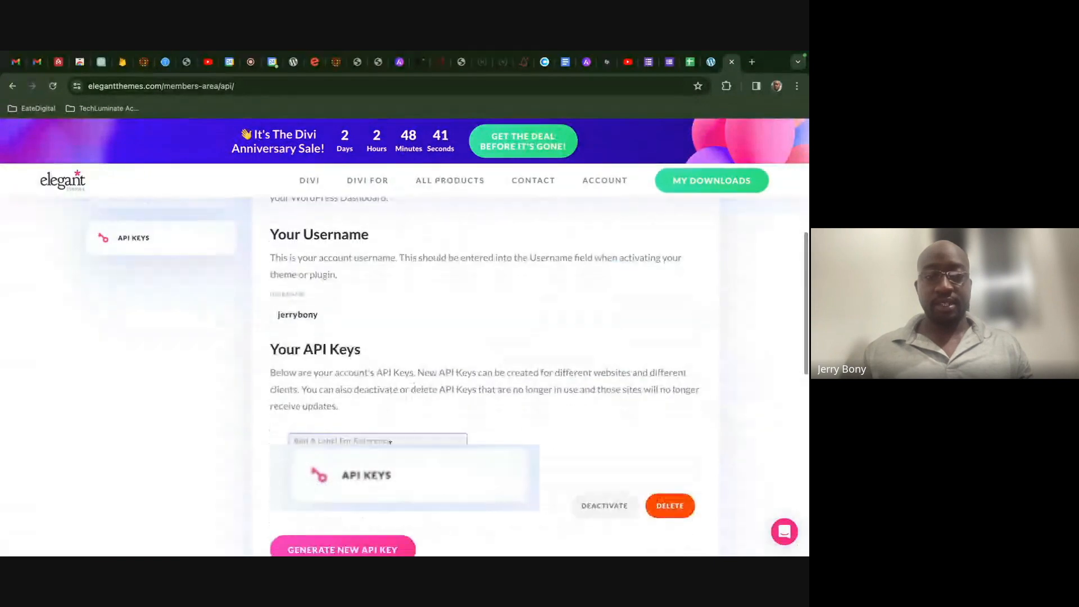
pyautogui.scroll(6, 405, 365)
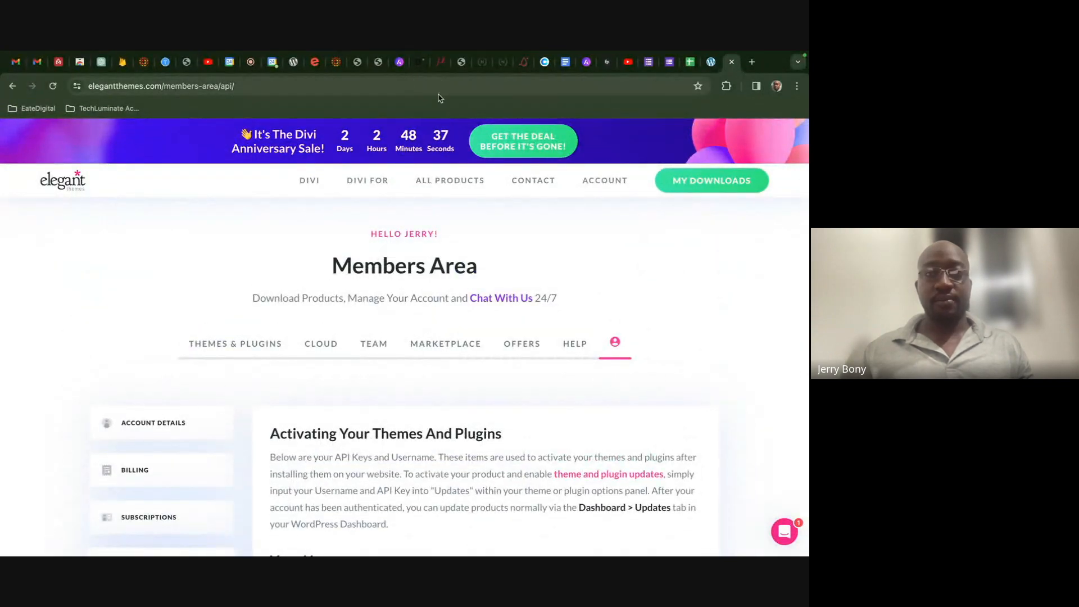
# - Return to WordPress and show the Divi Theme Options Updates credential fields
pyautogui.click(711, 62)
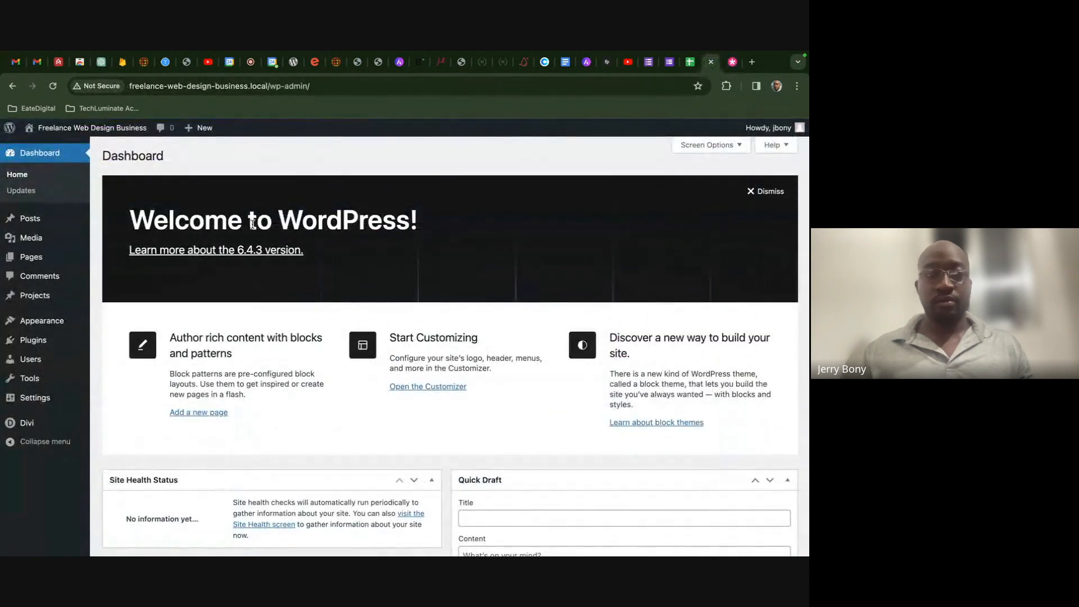
pyautogui.moveTo(52, 421)
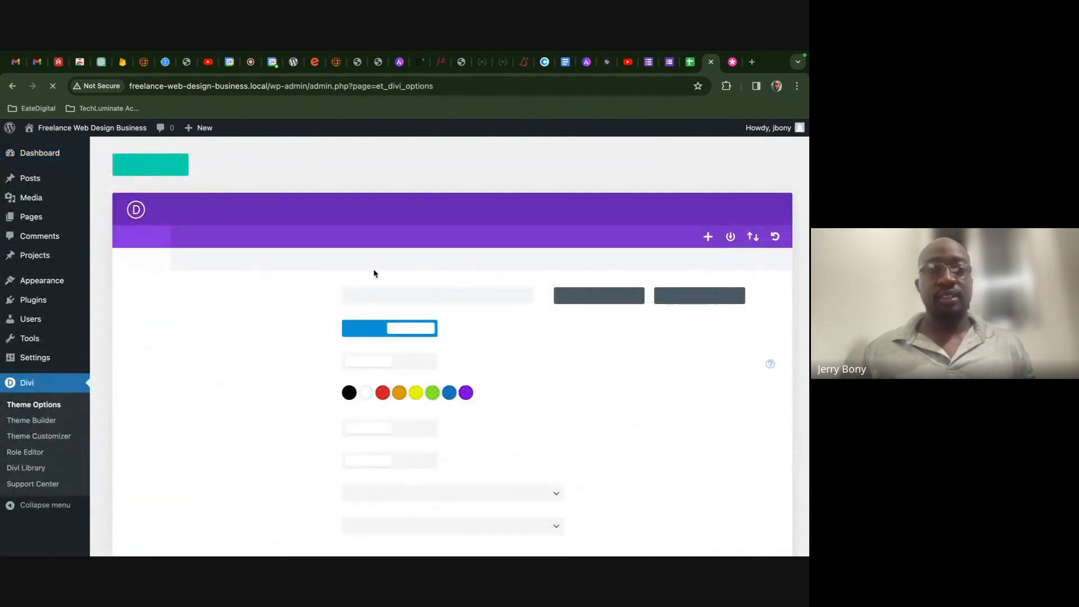
pyautogui.click(539, 244)
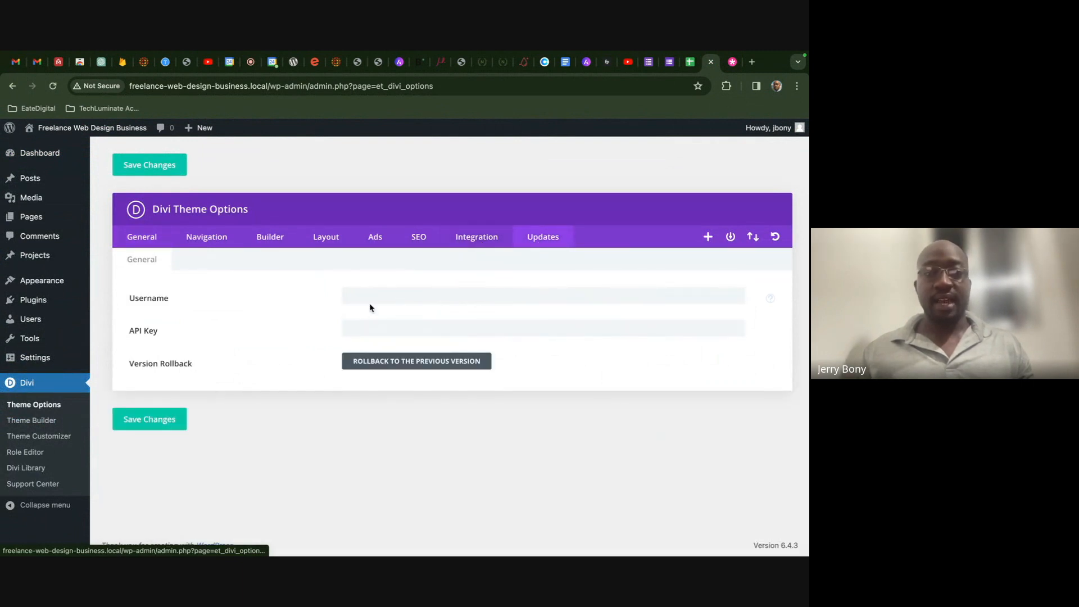
# - Enter and save the Elegant Themes username and API key, then move the tab beside Google Docs
pyautogui.write('••')
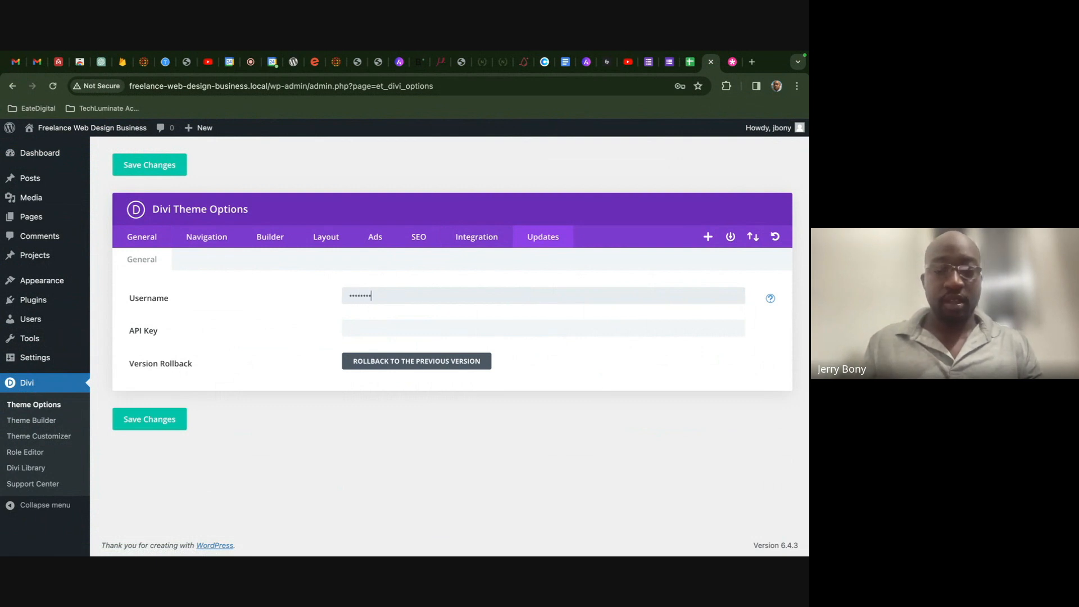
pyautogui.hotkey('ctrl', 'v')
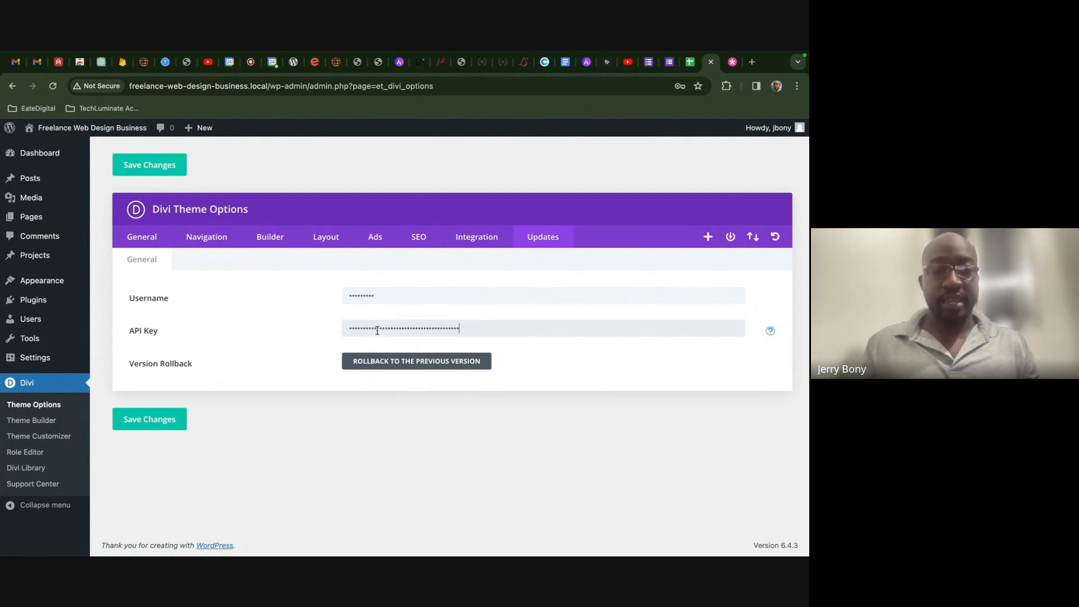
pyautogui.click(145, 420)
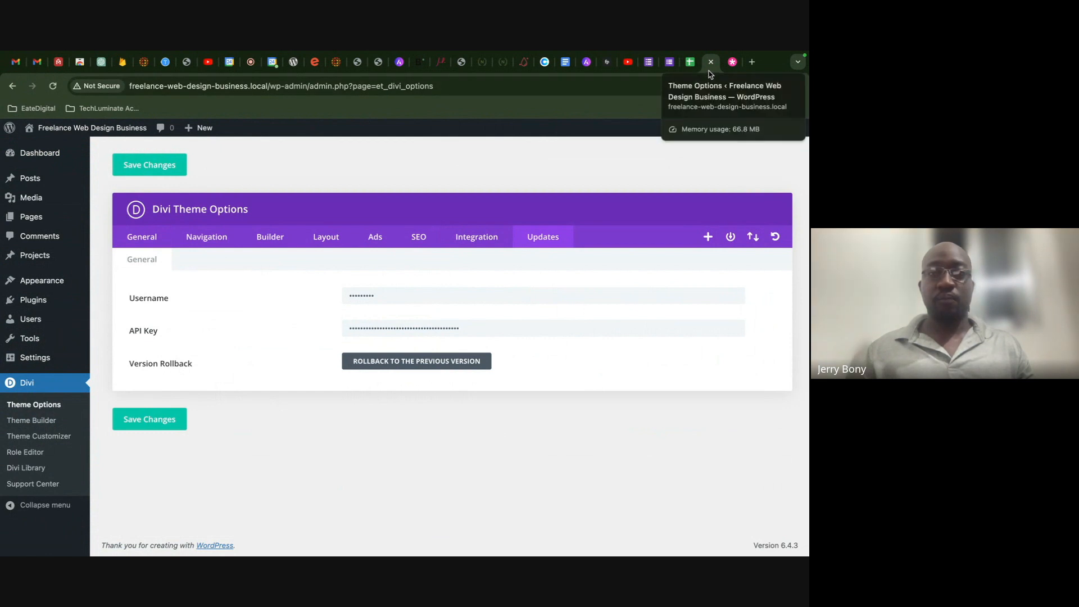
pyautogui.moveTo(709, 72); pyautogui.dragTo(586, 70)
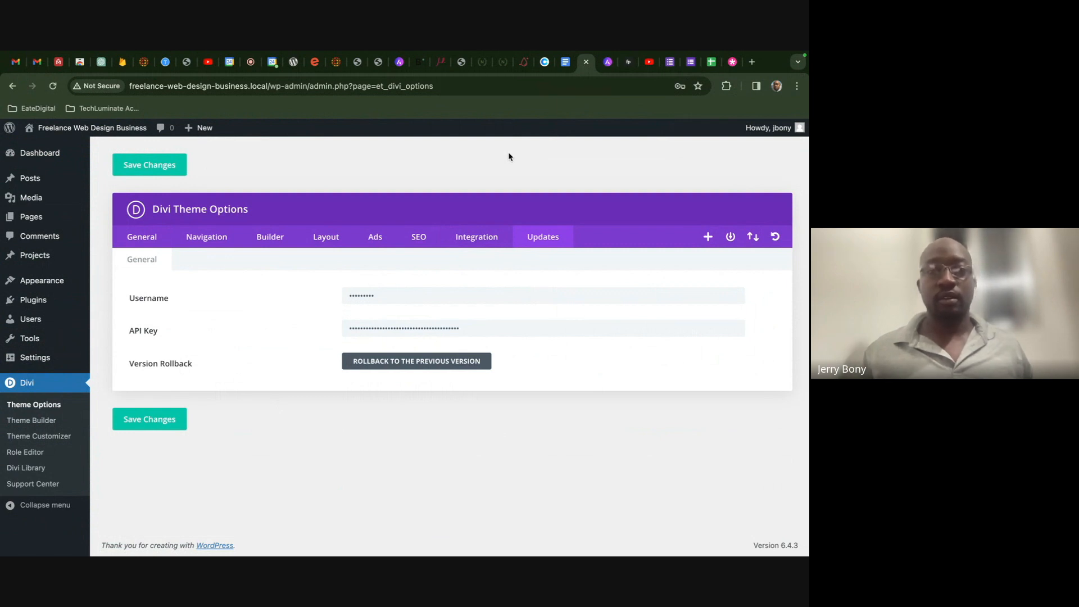
# - Bring up the Google Meet call and scroll through its list of 8 participants
pyautogui.click(254, 63)
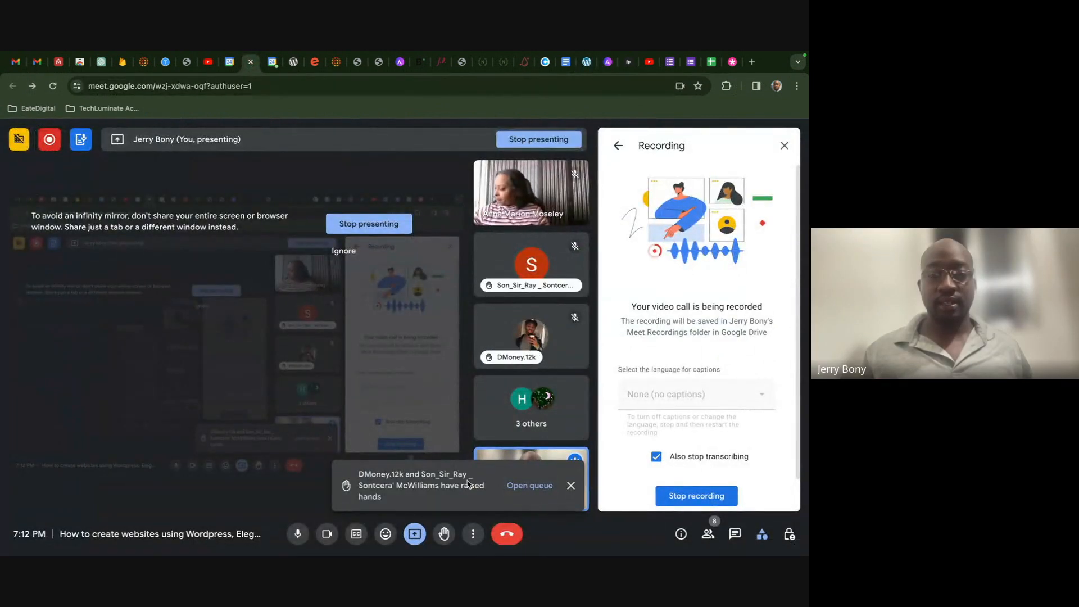
pyautogui.click(712, 536)
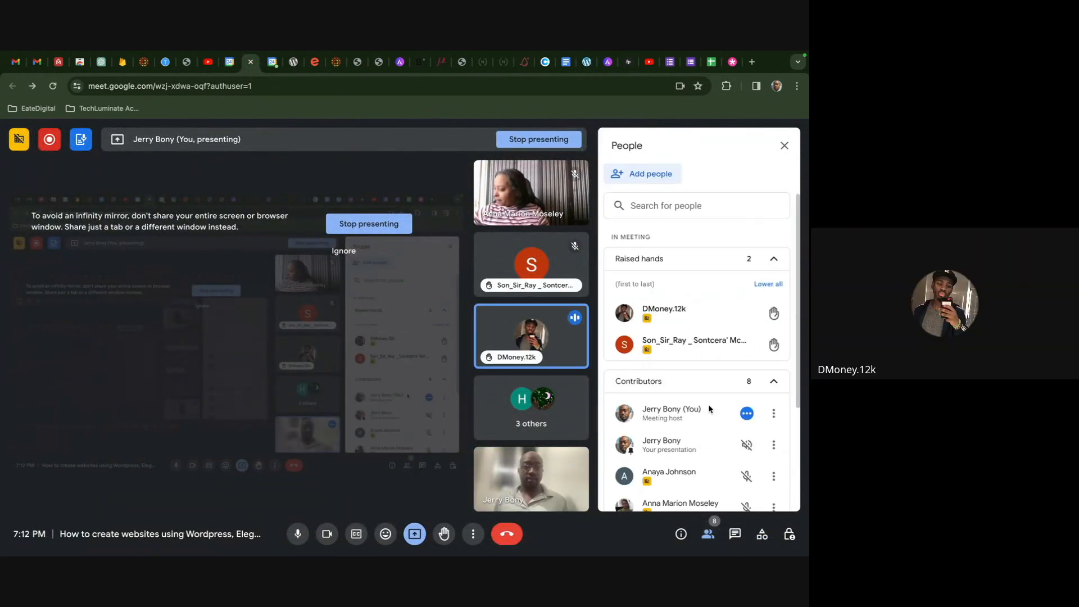
pyautogui.scroll(-3, 729, 398)
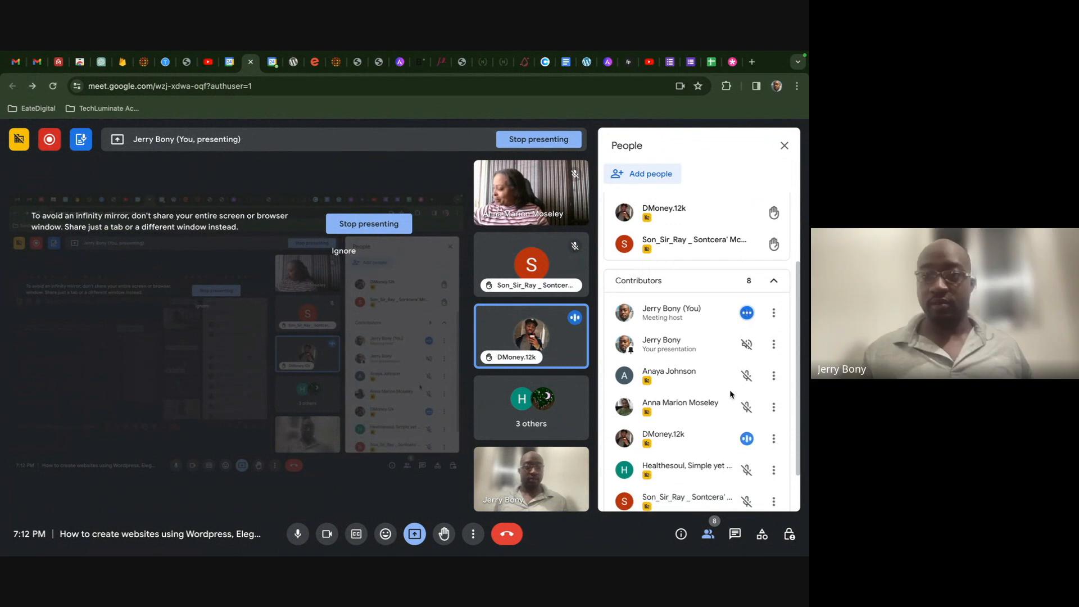
pyautogui.scroll(-1, 769, 292)
pyautogui.scroll(-1, 770, 292)
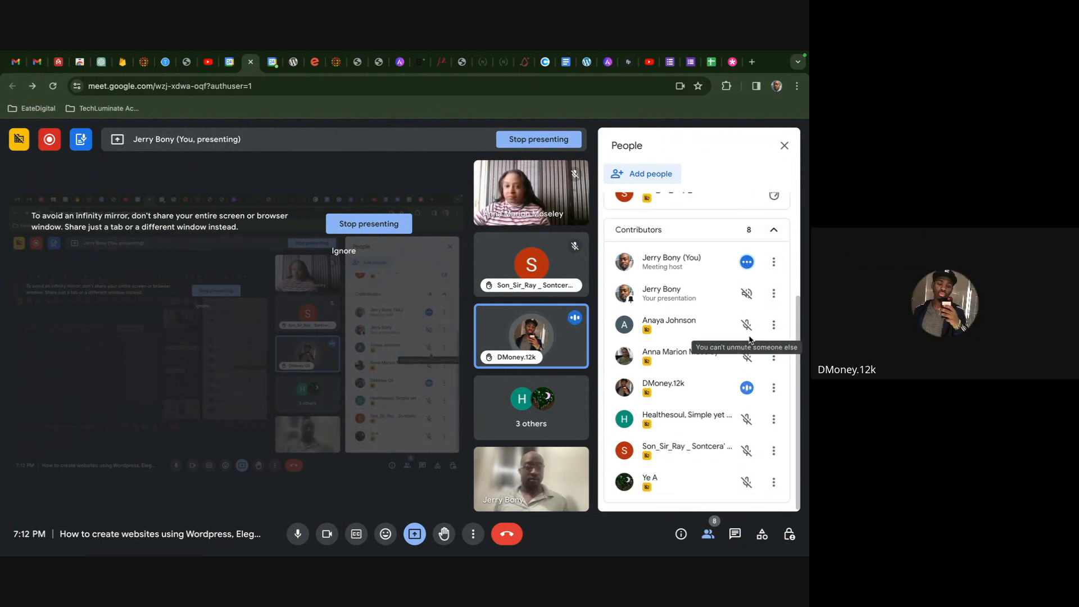
pyautogui.scroll(5, 758, 321)
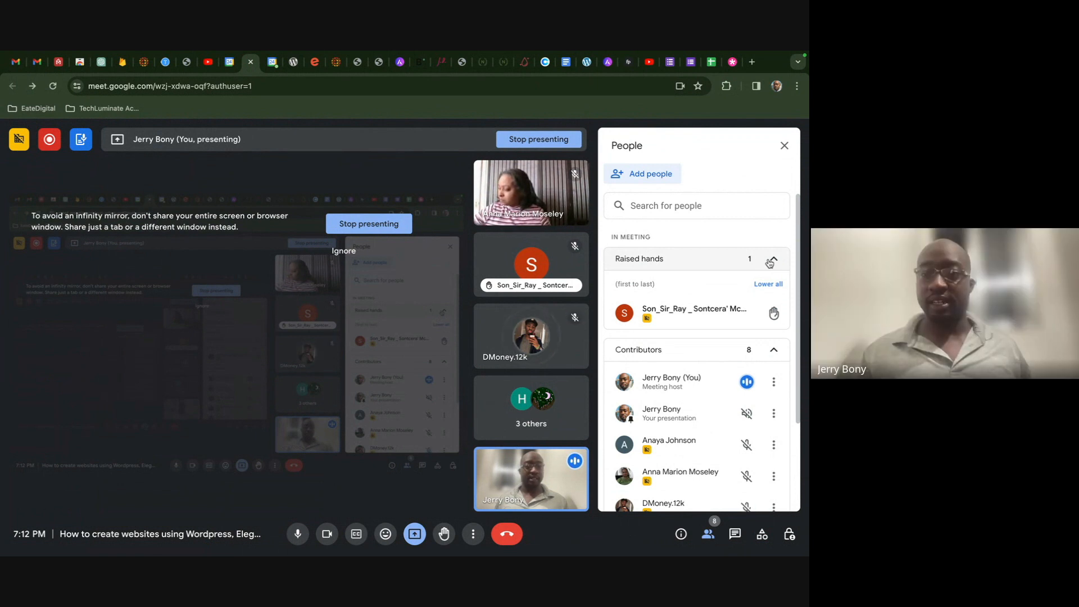
pyautogui.scroll(-3, 770, 263)
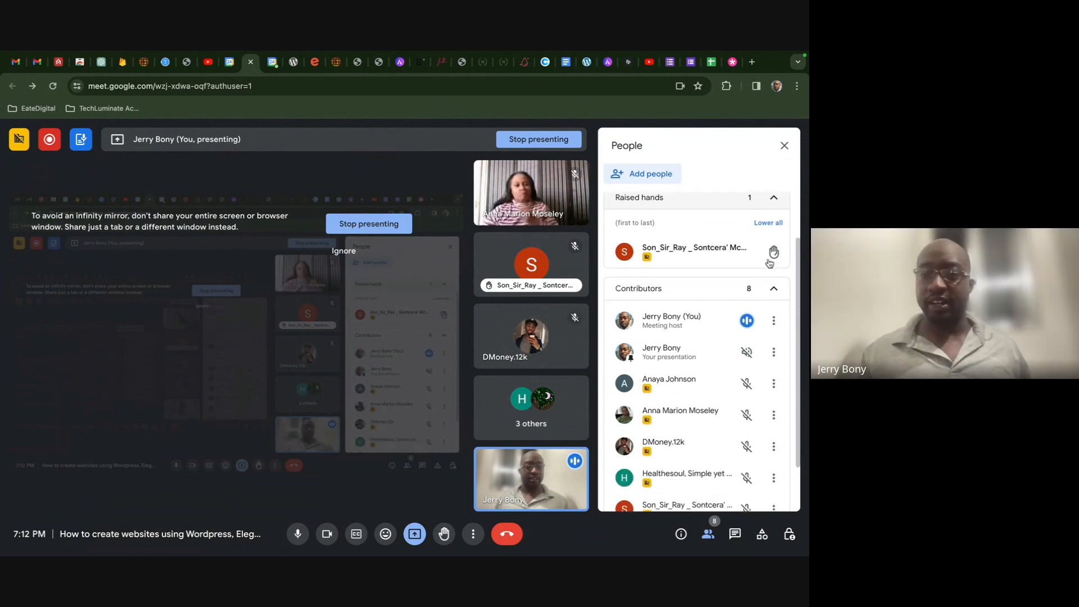
pyautogui.scroll(2, 770, 263)
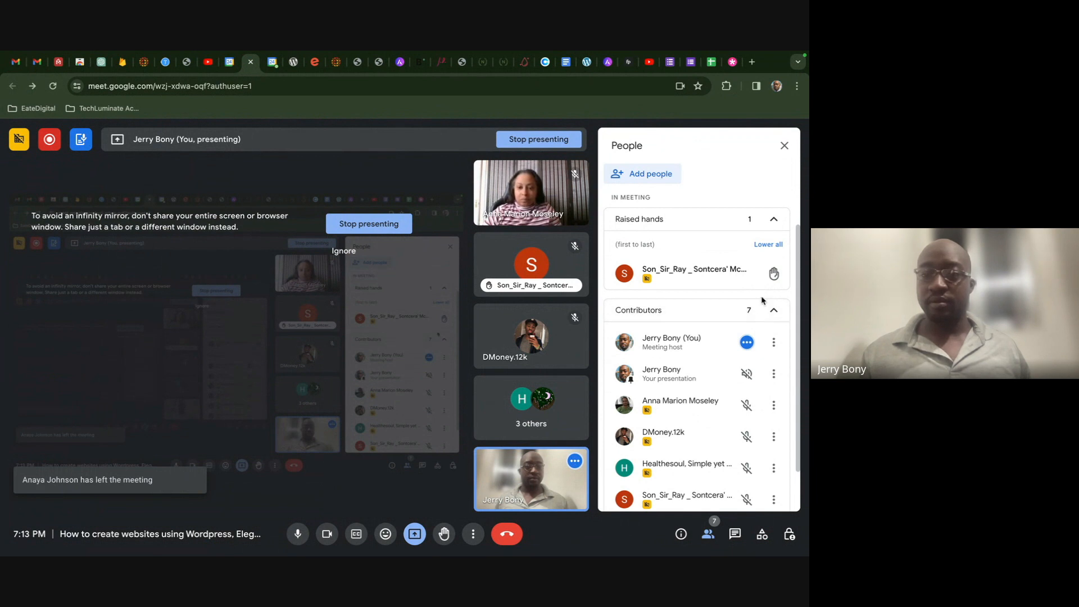
pyautogui.moveTo(560, 260)
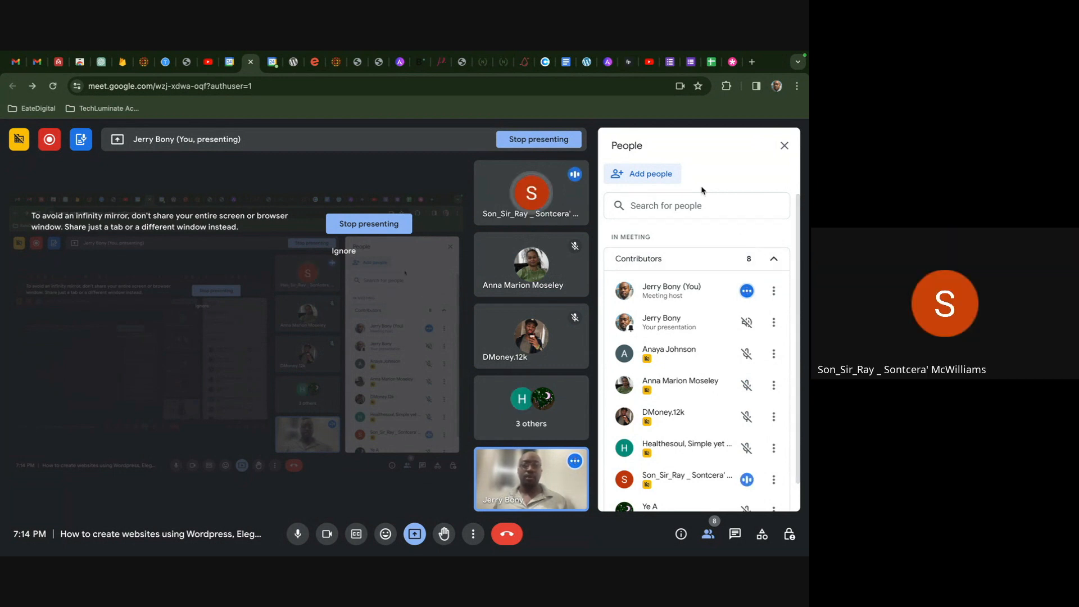
# - Review the Design Process brief, then view the Coolors palette 000000, FDB002, E04425, FEFEFE, FF0000
pyautogui.click(566, 63)
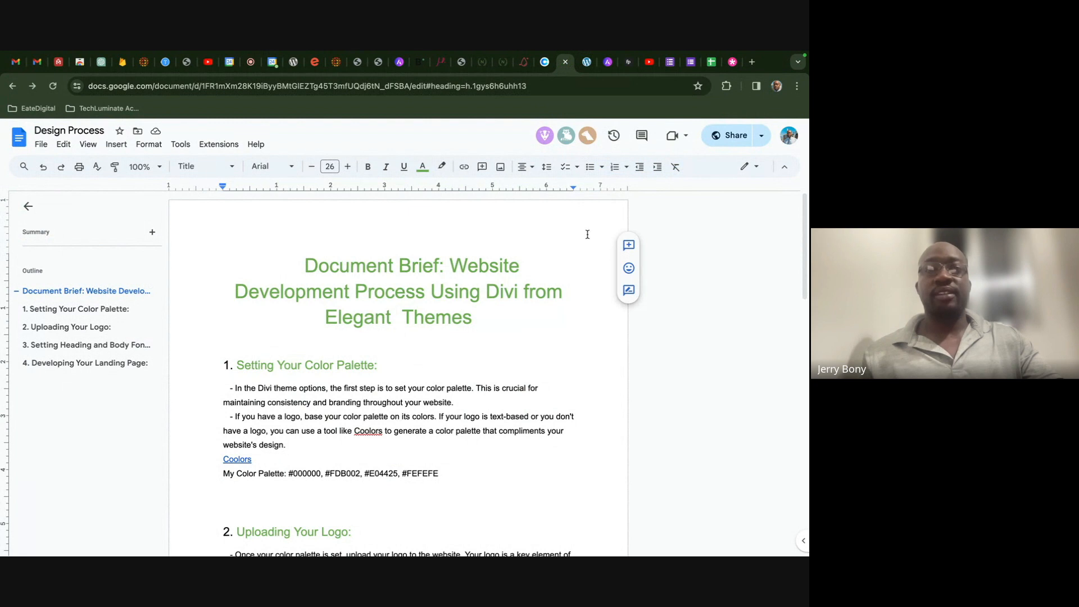
pyautogui.click(544, 61)
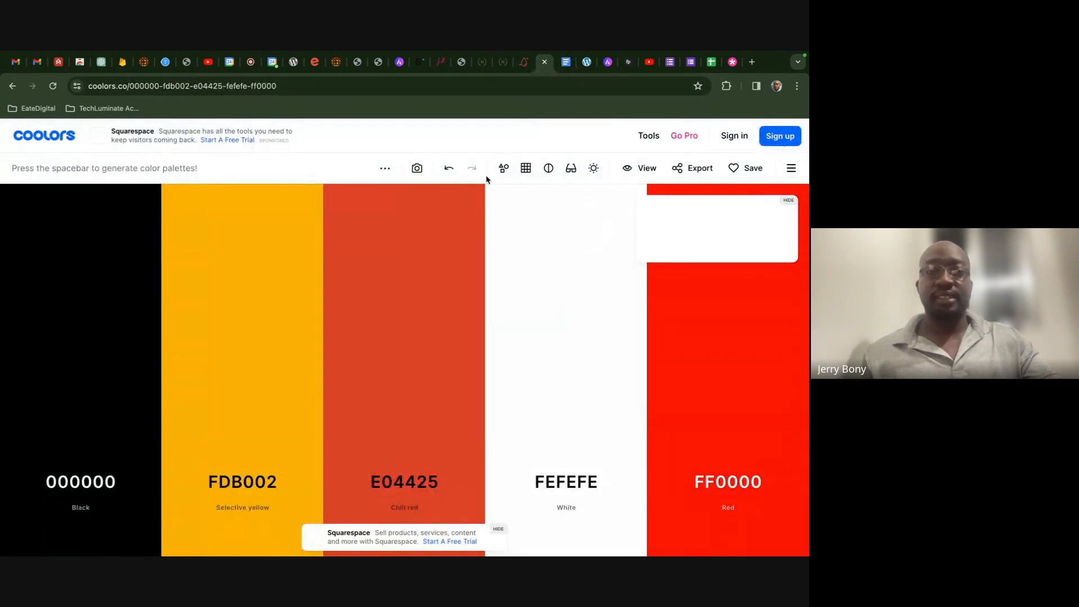
# - Duplicate the Coolors palette tab, then open and dismiss the photo palette dialog
pyautogui.rightClick(541, 67)
pyautogui.click(571, 155)
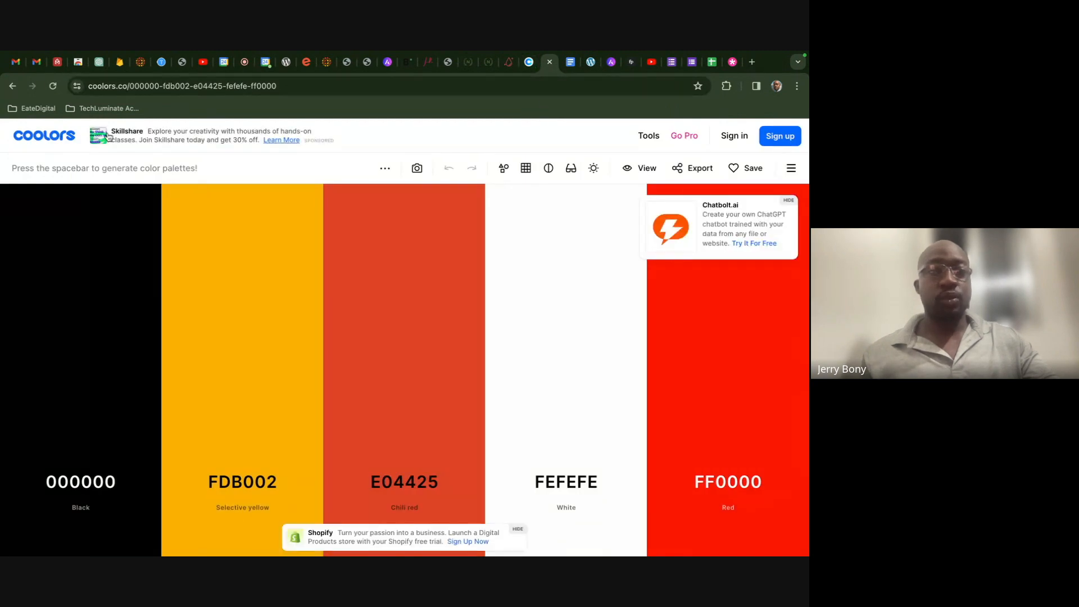
pyautogui.click(417, 169)
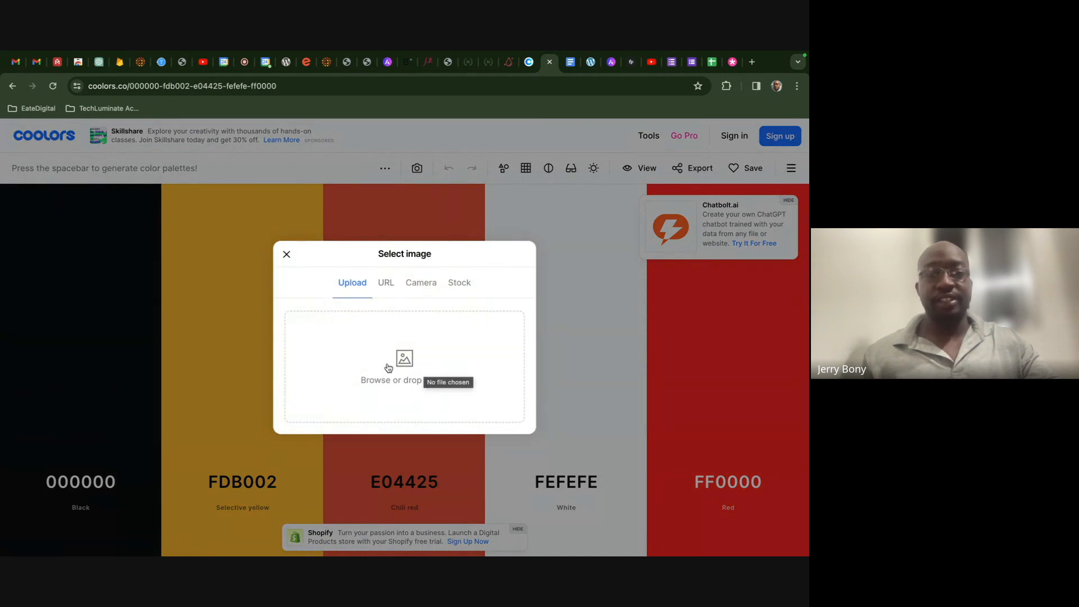
pyautogui.click(286, 254)
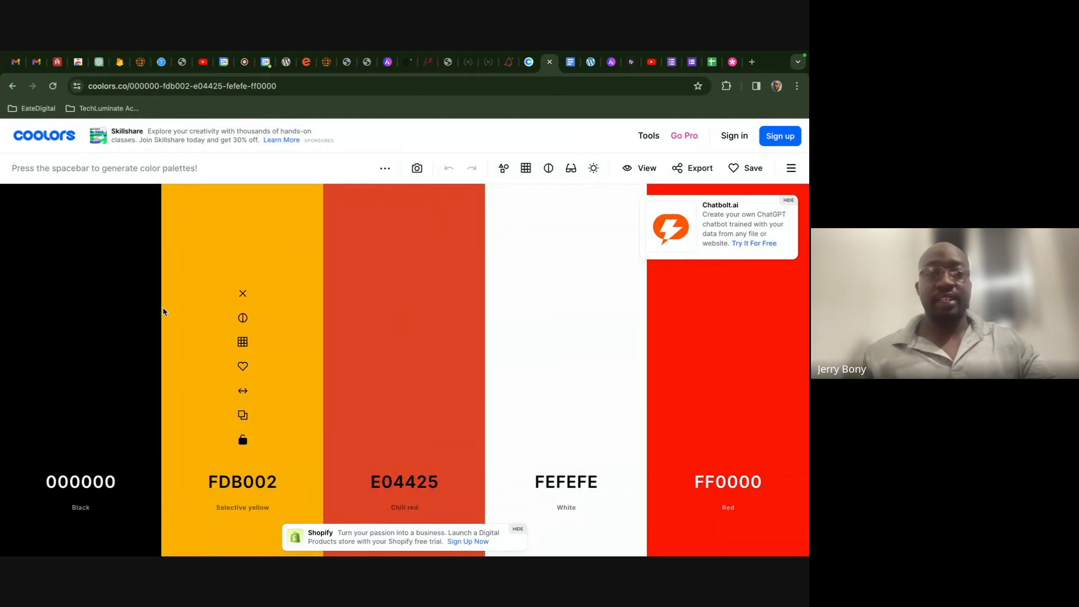
# - Glance back at the brief and Coolors palette, then return to Divi Theme Options
pyautogui.click(569, 62)
pyautogui.scroll(-1, 332, 465)
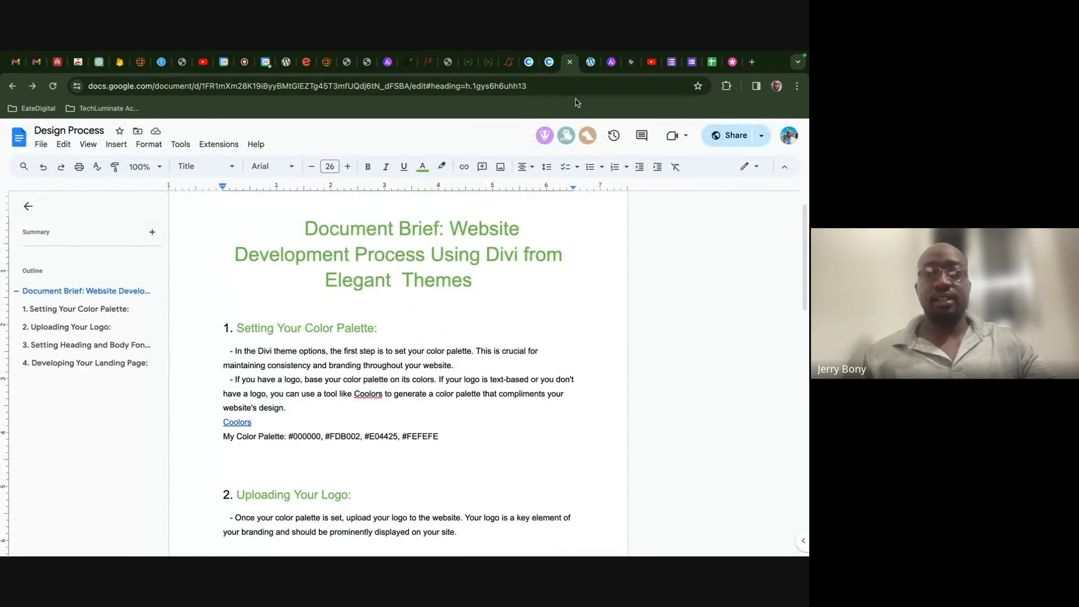
pyautogui.click(549, 62)
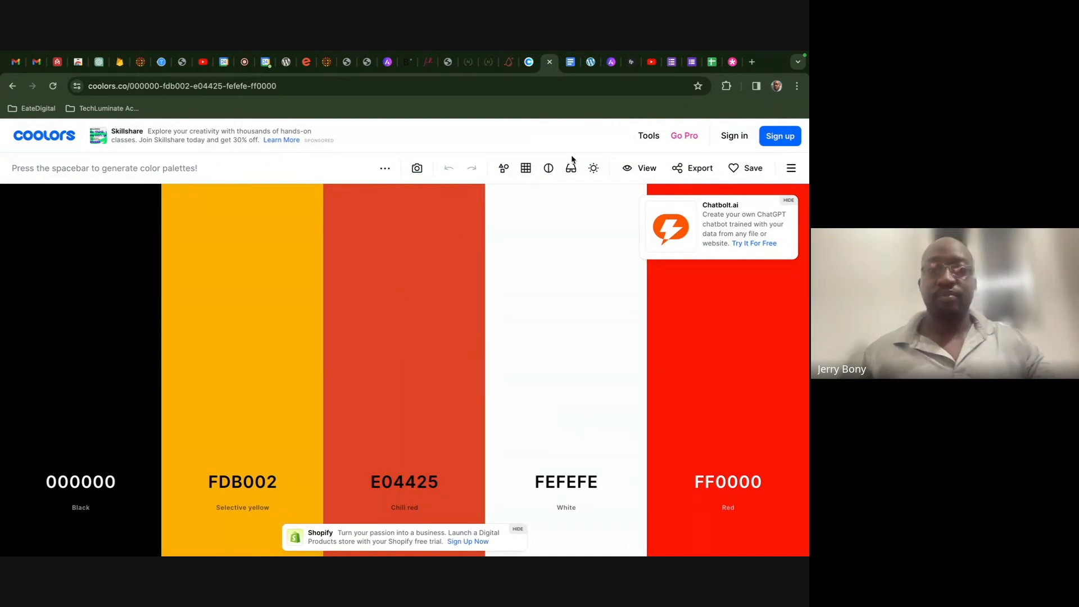
pyautogui.click(590, 63)
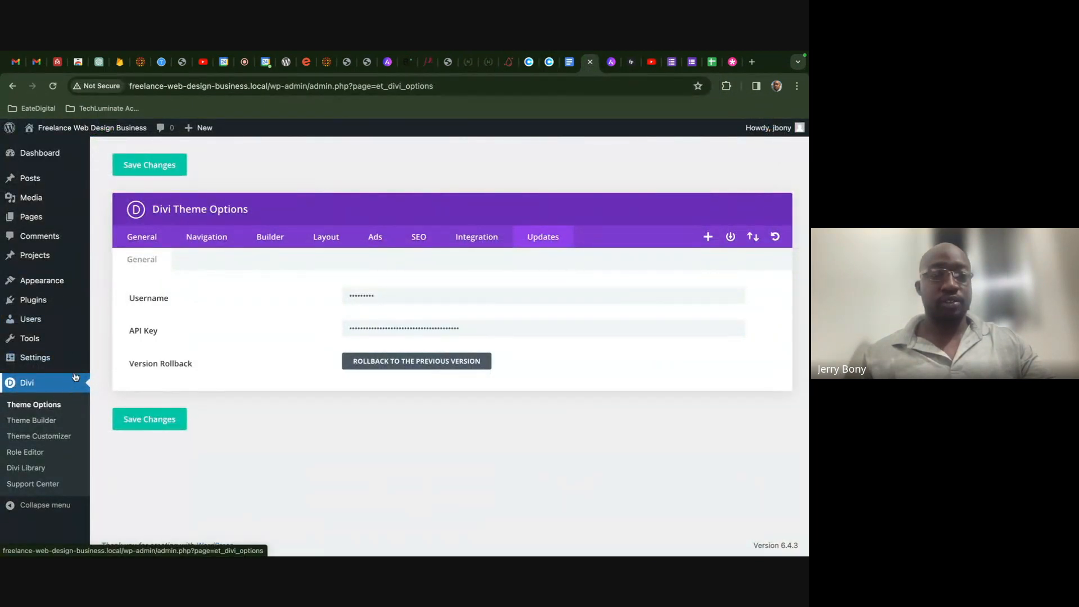
# - Open Divi's General settings, select the black default palette swatch, then check the brief's hex codes
pyautogui.click(144, 238)
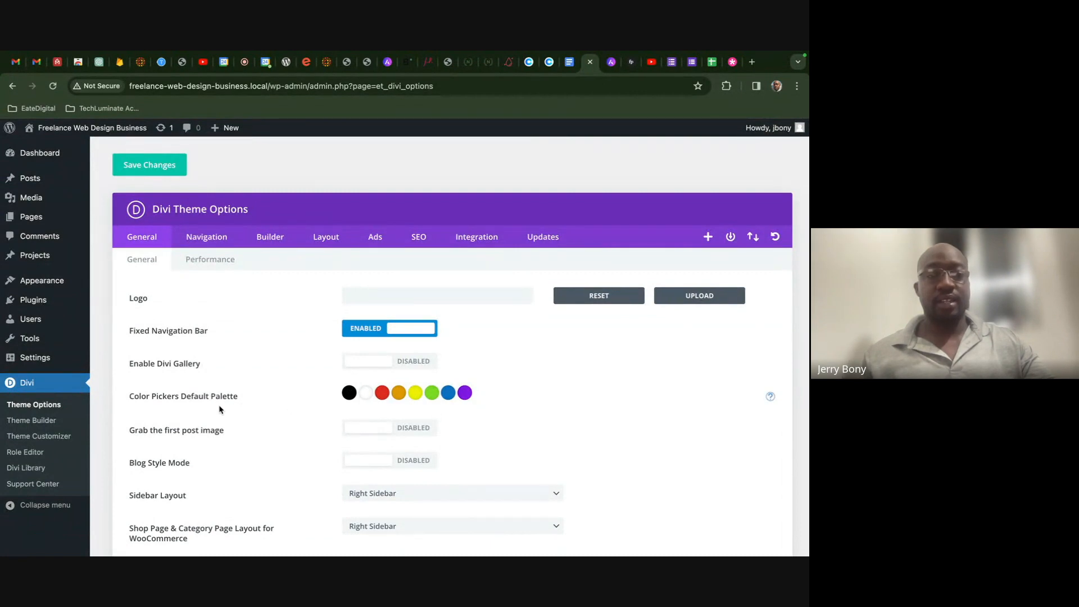
pyautogui.click(349, 393)
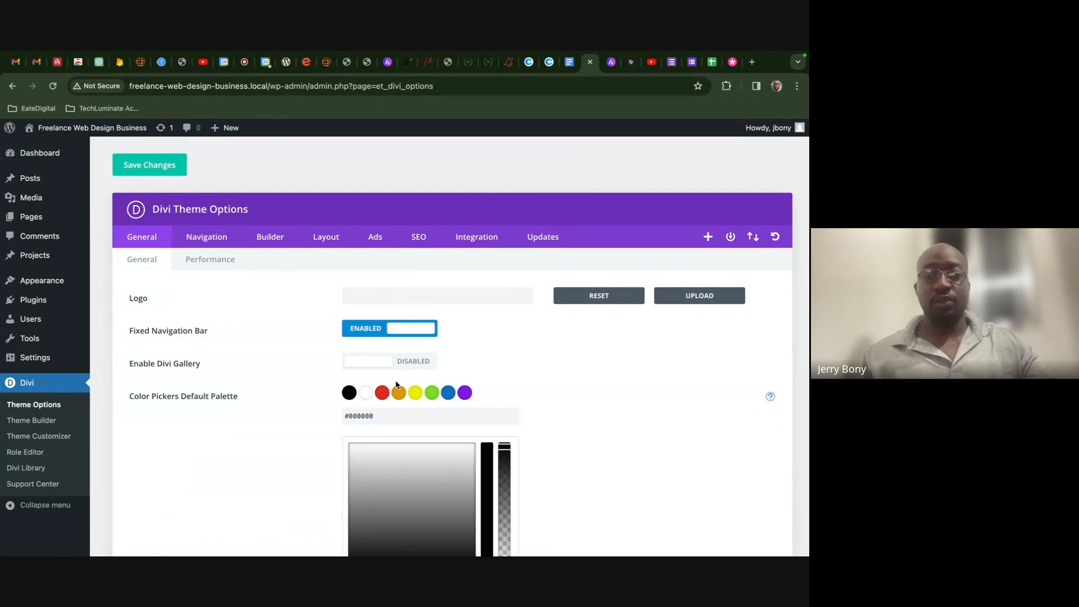
pyautogui.click(567, 70)
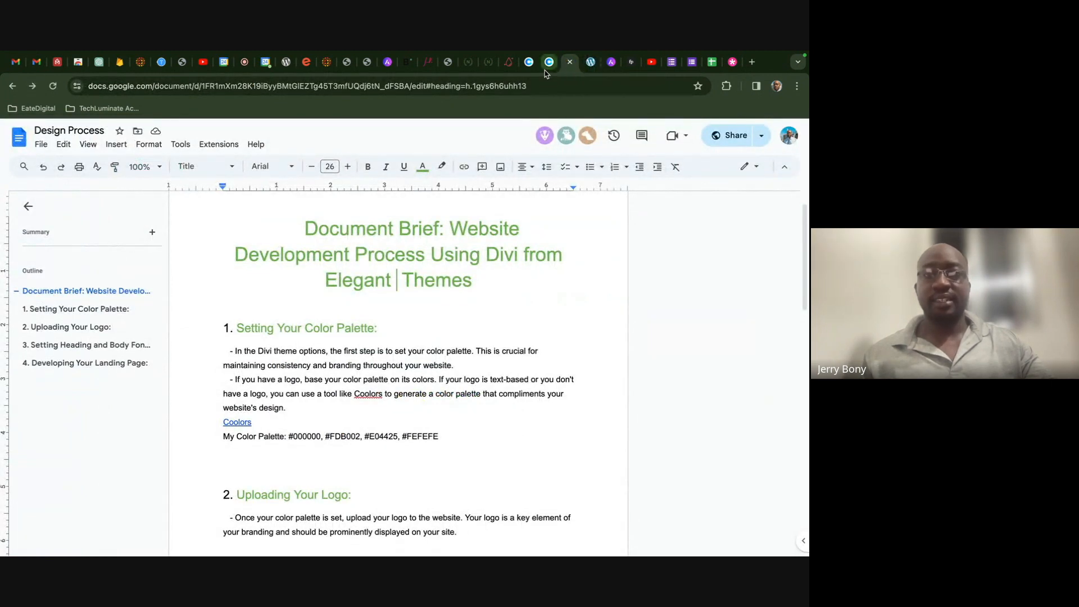
# - Copy FEFEFE from Coolors and paste it after the brief's palette line
pyautogui.click(549, 63)
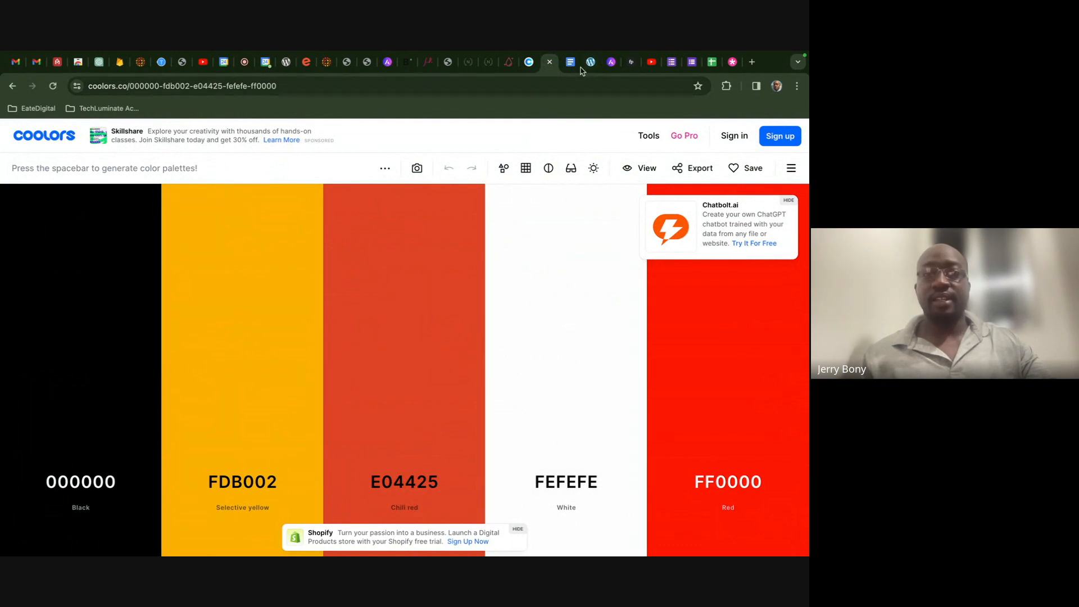
pyautogui.click(567, 415)
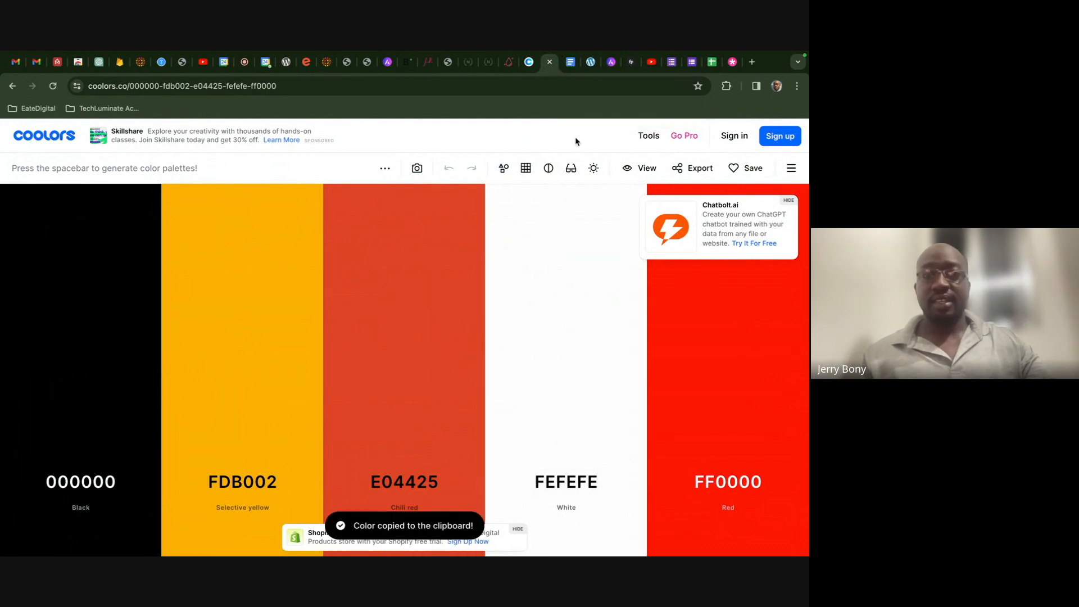
pyautogui.click(570, 62)
pyautogui.click(465, 436)
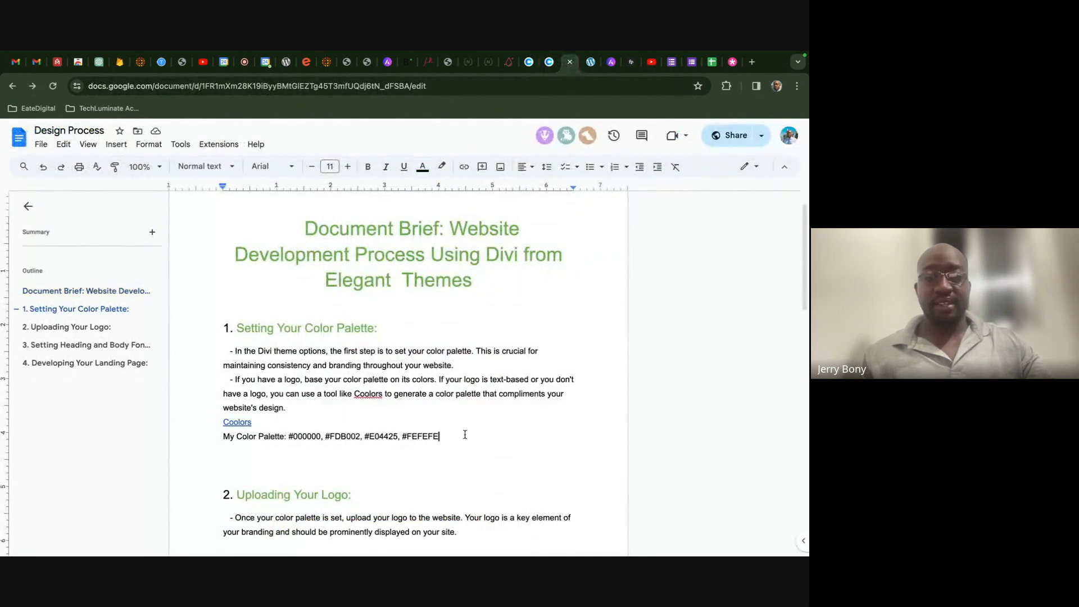
pyautogui.hotkey('ctrl', 'v')
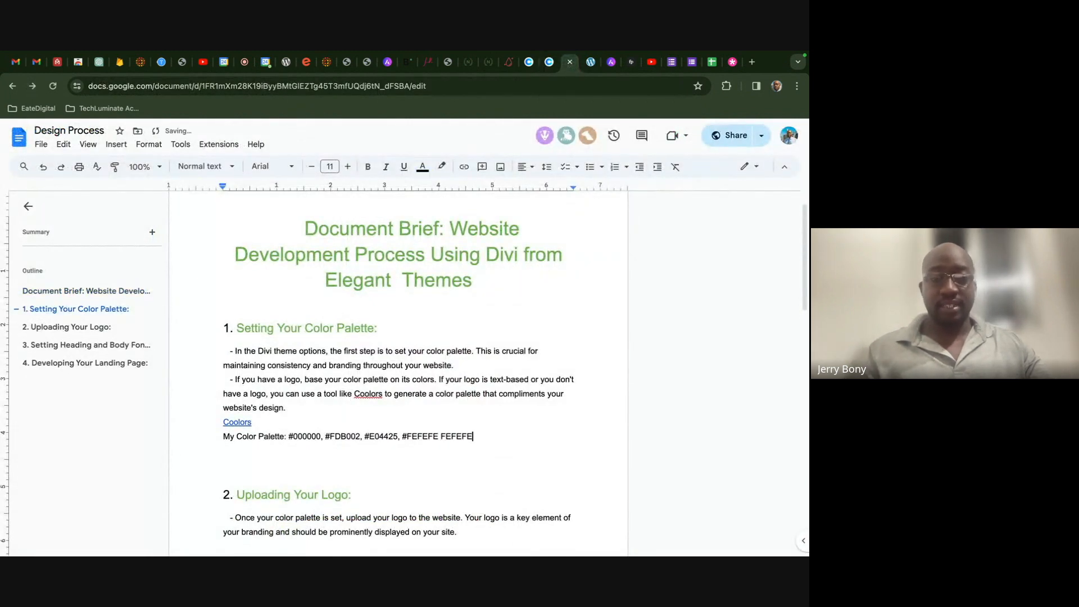
# - Select the #FEFEFE code in the palette line to carry it into Divi
pyautogui.doubleClick(469, 436)
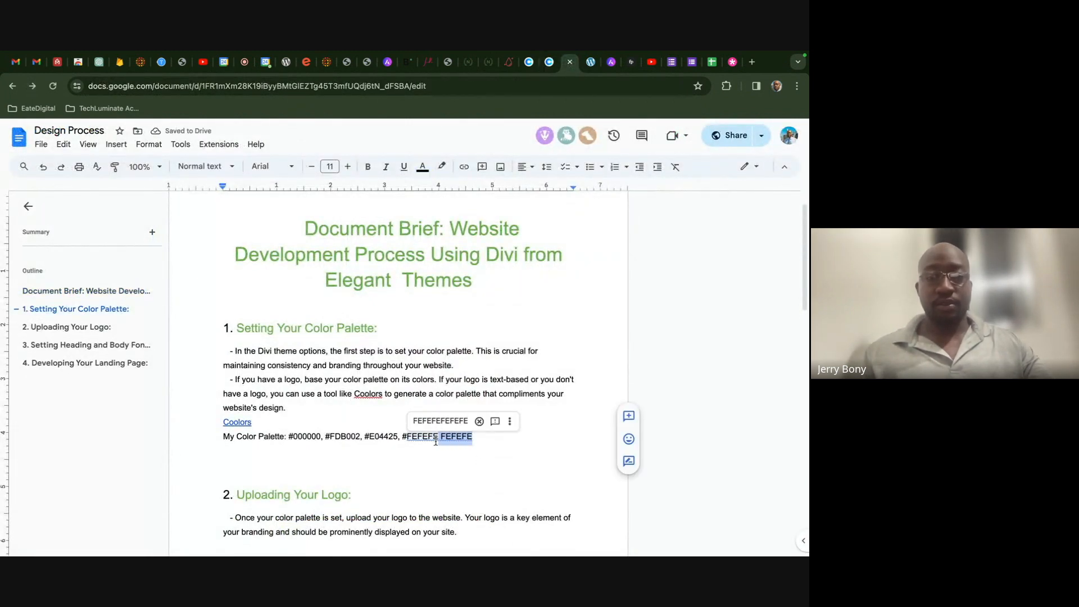
pyautogui.click(437, 441)
pyautogui.moveTo(439, 438); pyautogui.dragTo(403, 439)
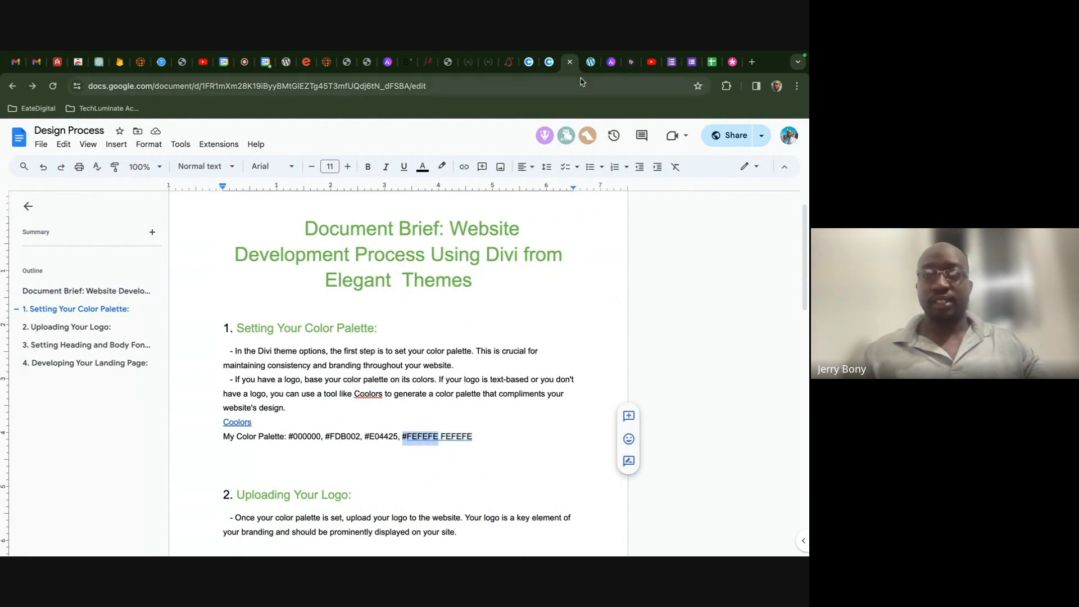
pyautogui.click(588, 62)
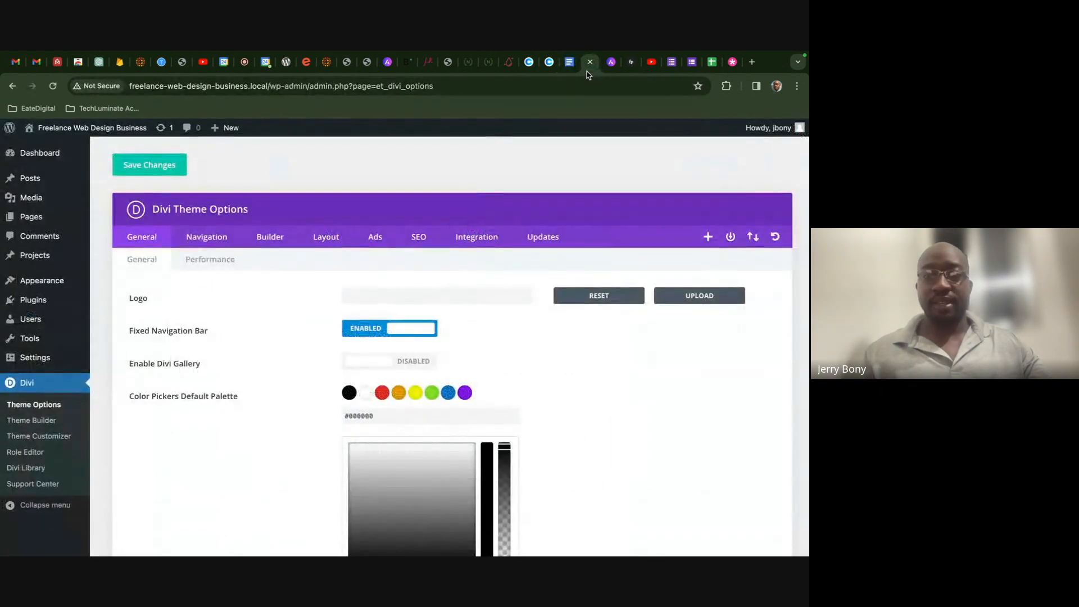
# - Replace the default palette's white swatch #ffffff with #FEFEFE
pyautogui.click(366, 395)
pyautogui.moveTo(376, 415); pyautogui.dragTo(343, 416)
pyautogui.hotkey('ctrl', 'v')
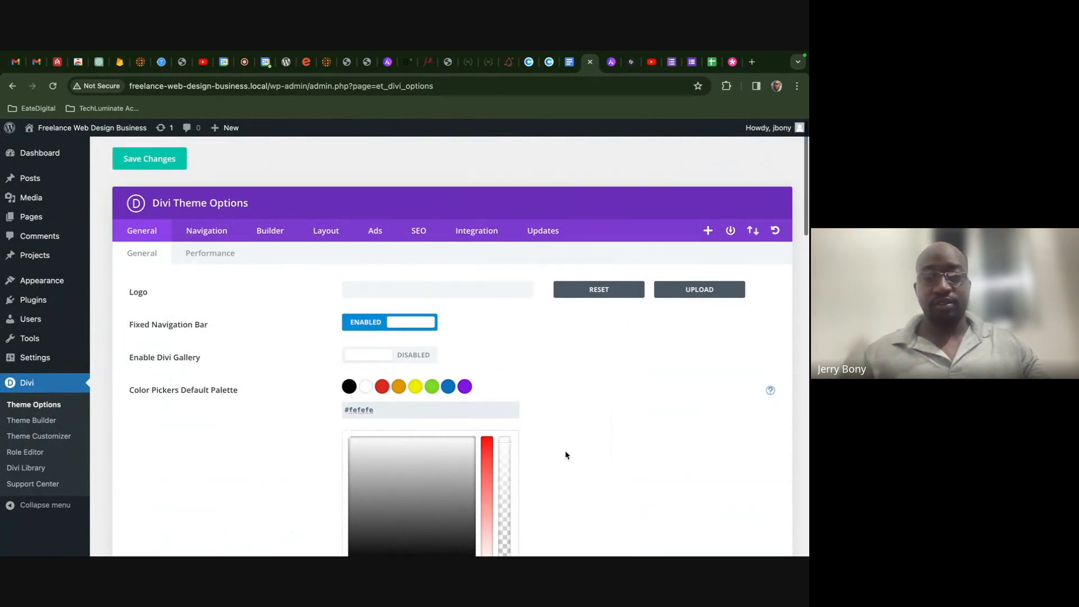
pyautogui.scroll(-3, 542, 442)
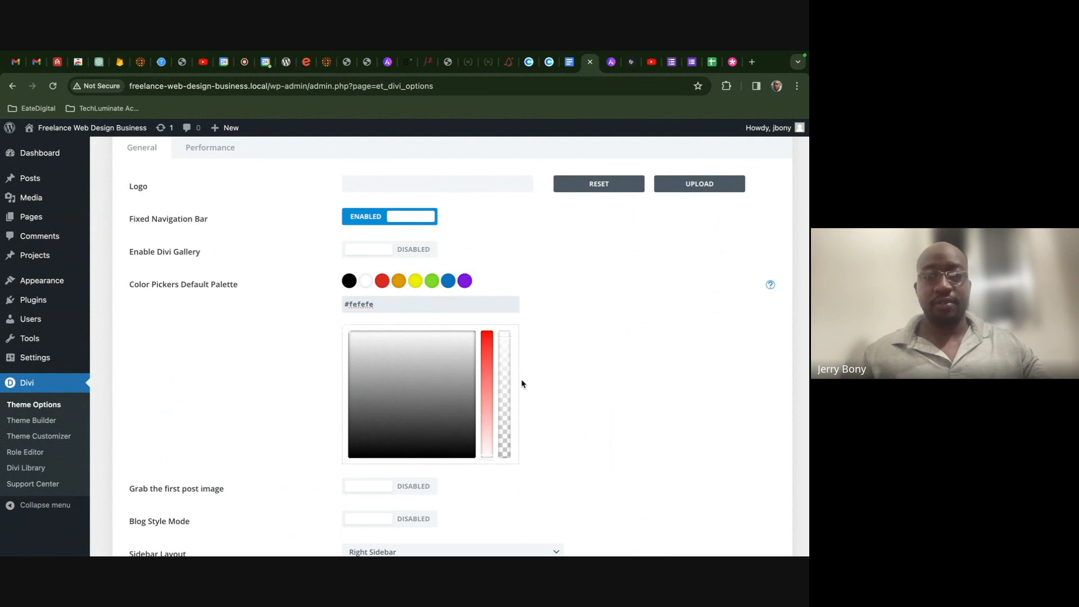
# - Set the red palette swatch to #e04425, copied from the brief
pyautogui.click(384, 285)
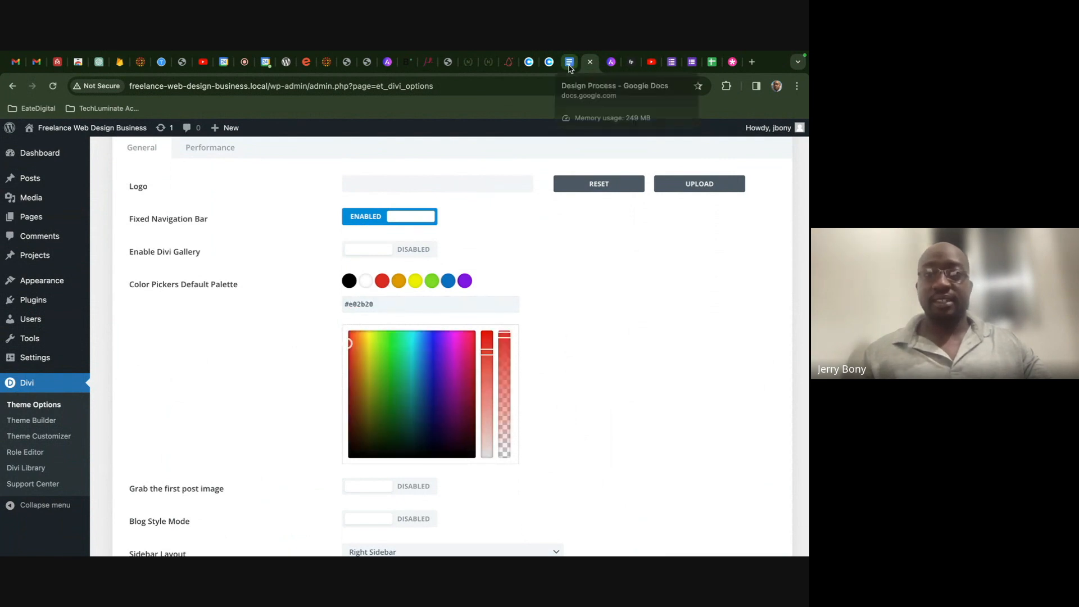
pyautogui.click(569, 61)
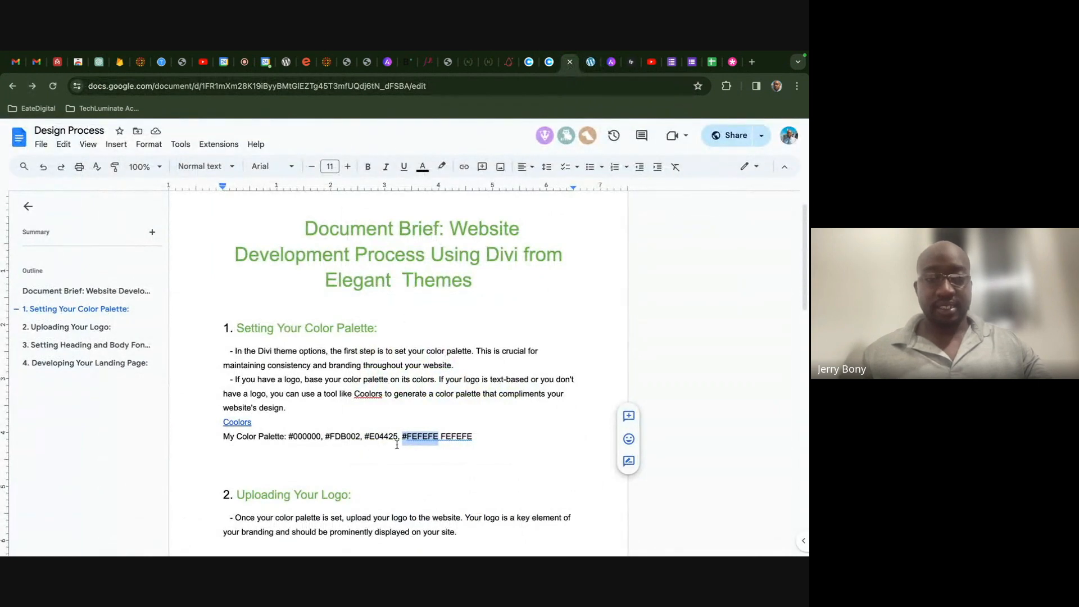
pyautogui.moveTo(398, 441); pyautogui.dragTo(365, 440)
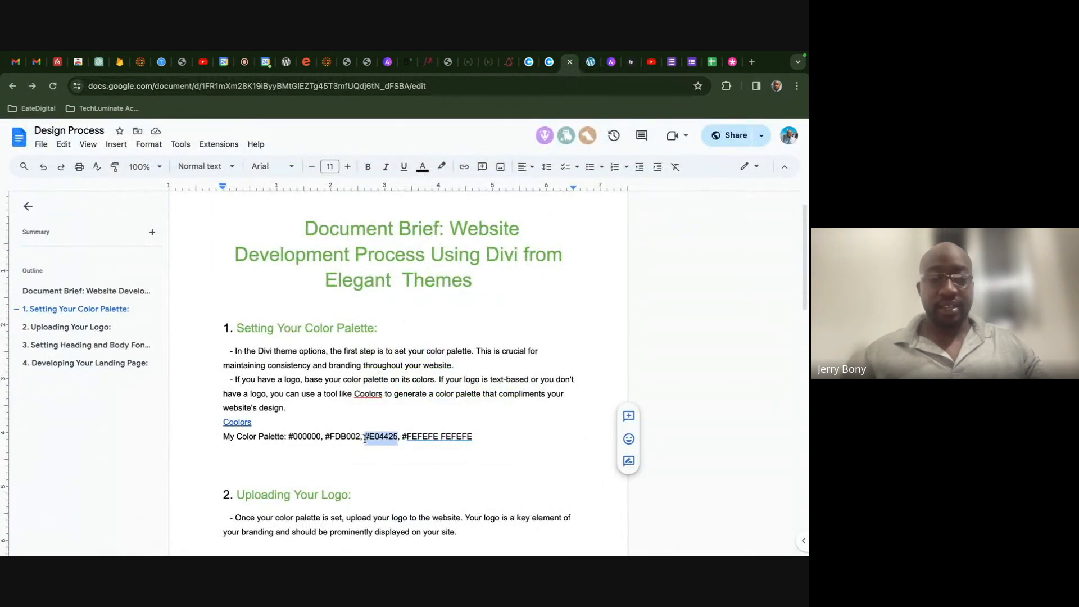
pyautogui.click(591, 64)
pyautogui.hotkey('ctrl', 'a')
pyautogui.write('#e04425')
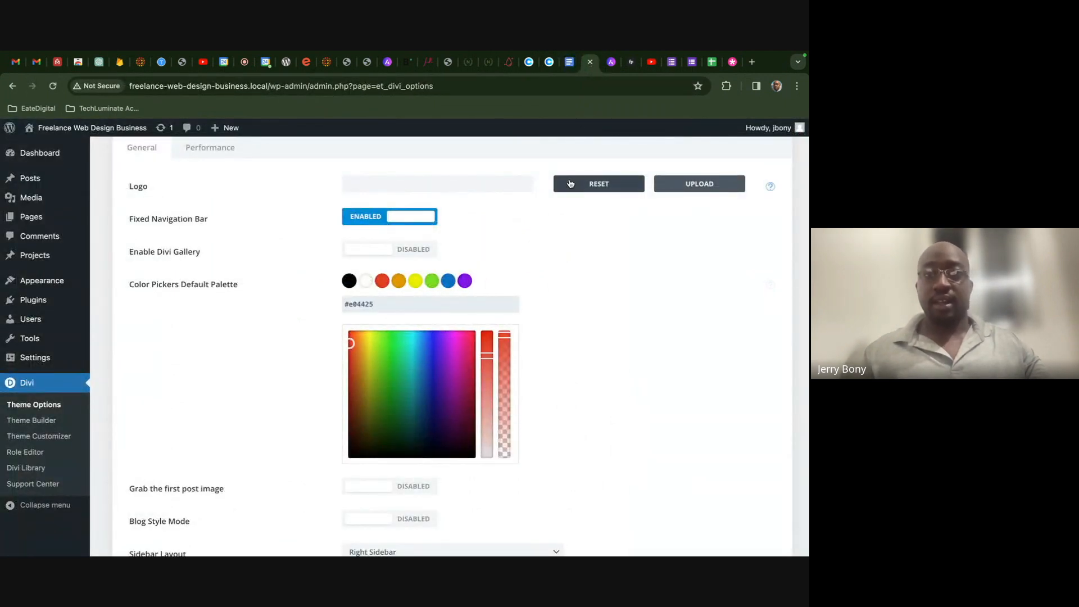
# - Set the orange palette swatch to #FDB002
pyautogui.click(569, 62)
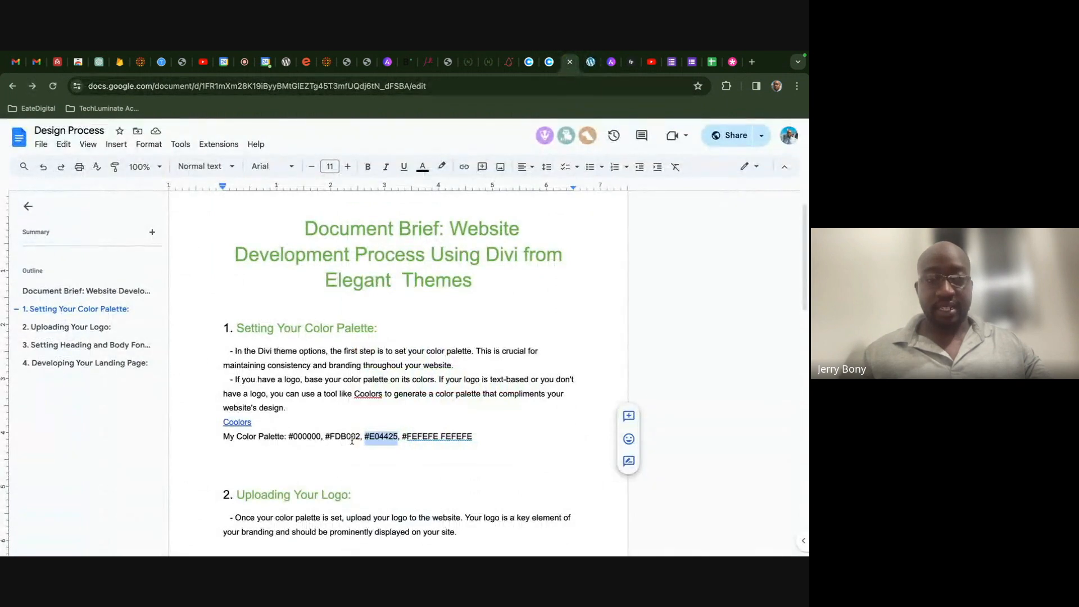
pyautogui.moveTo(362, 438); pyautogui.dragTo(324, 437)
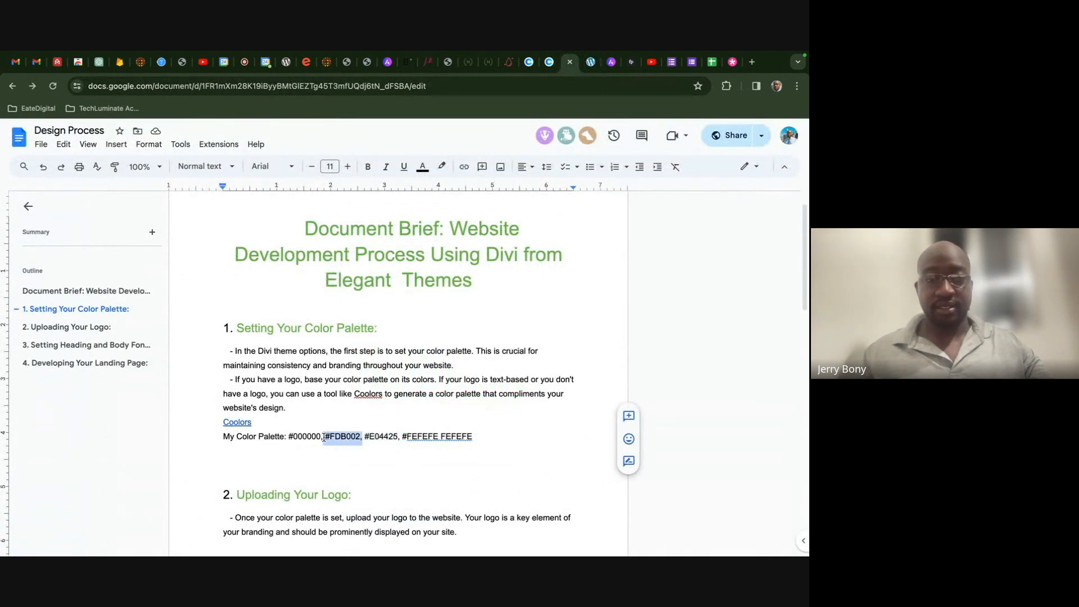
pyautogui.click(590, 62)
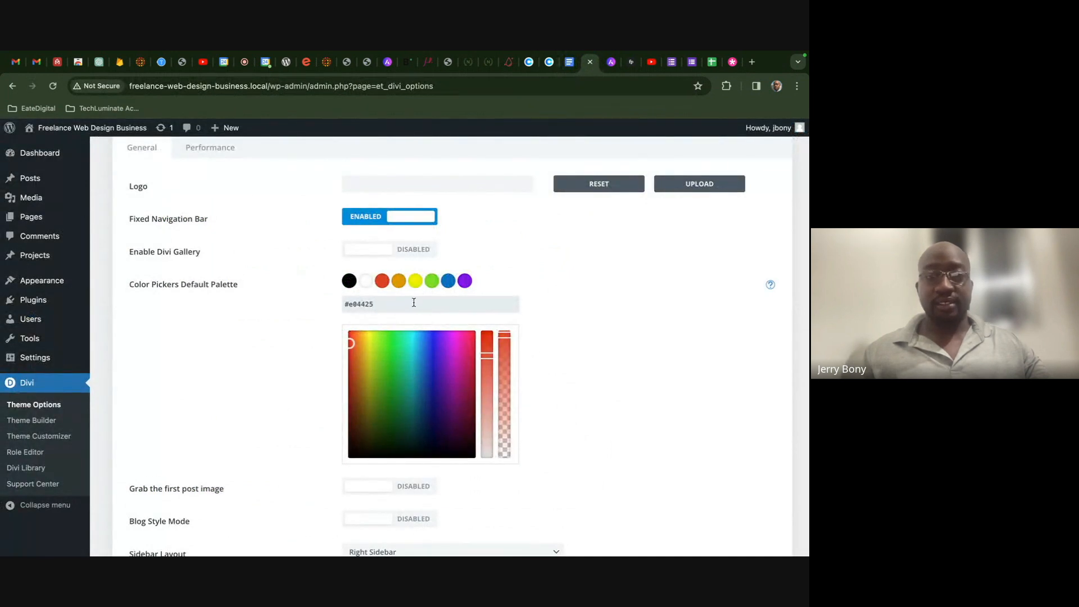
pyautogui.click(400, 286)
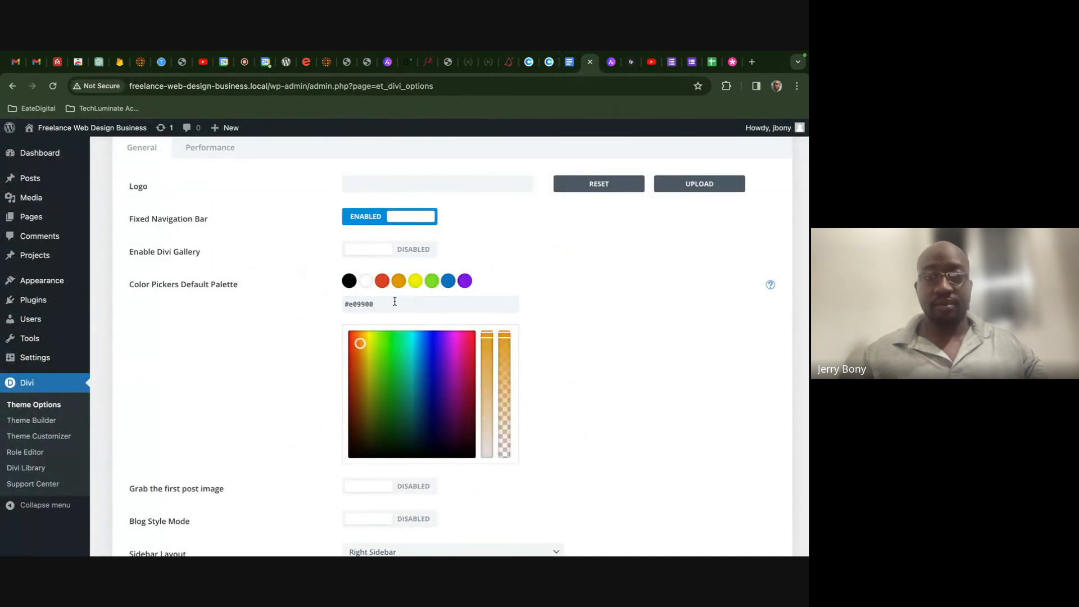
pyautogui.moveTo(376, 308); pyautogui.dragTo(352, 306)
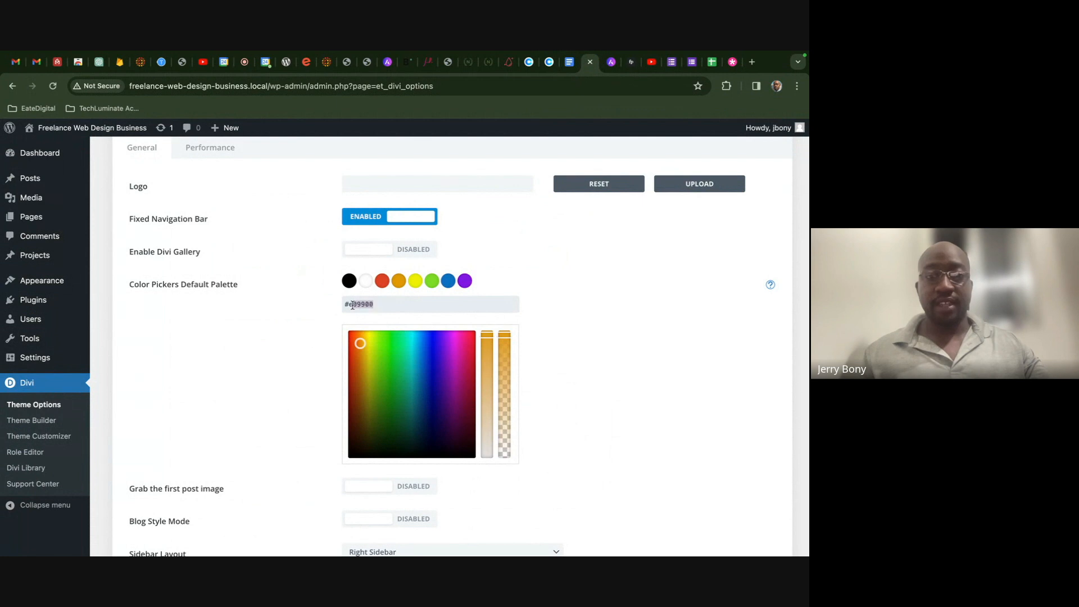
pyautogui.write('#FDB002')
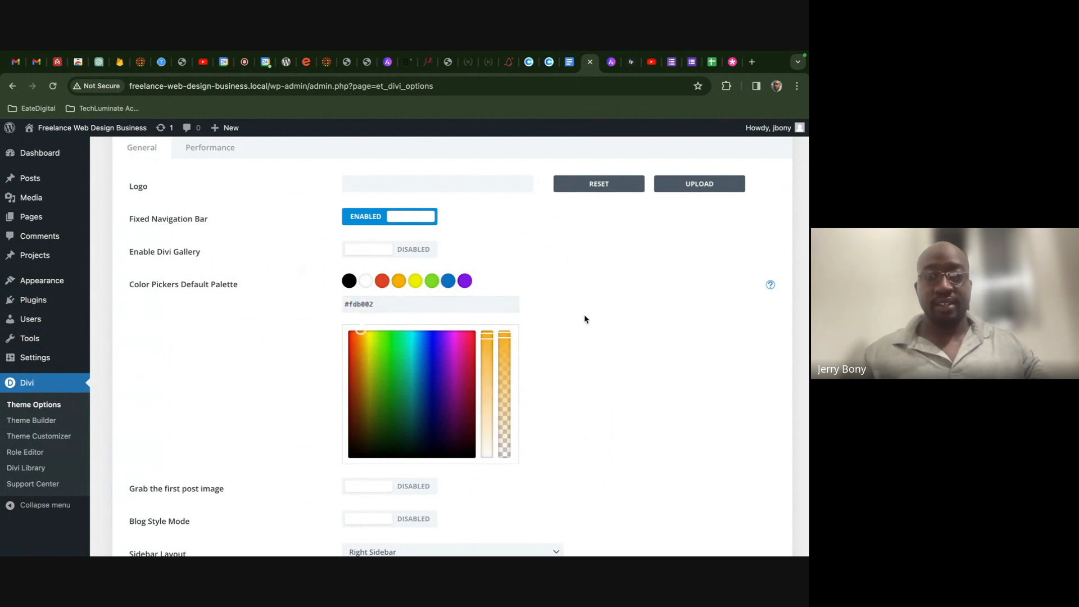
pyautogui.scroll(2, 584, 319)
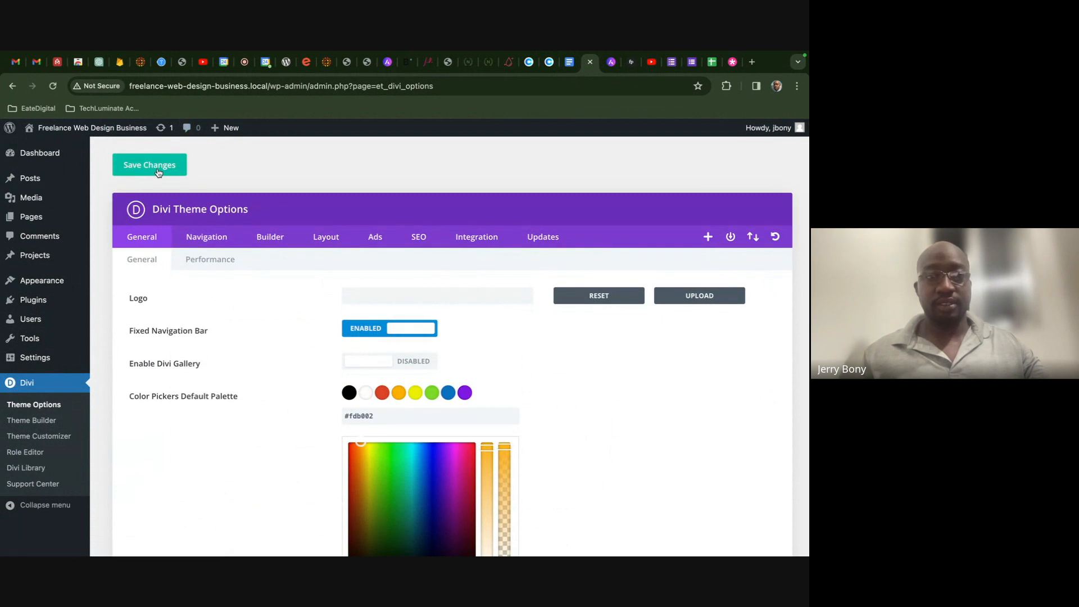
# - Confirm the black, red and orange swatches read #000000, #e04425 and #fdb002, then open the Coolors palette
pyautogui.click(348, 395)
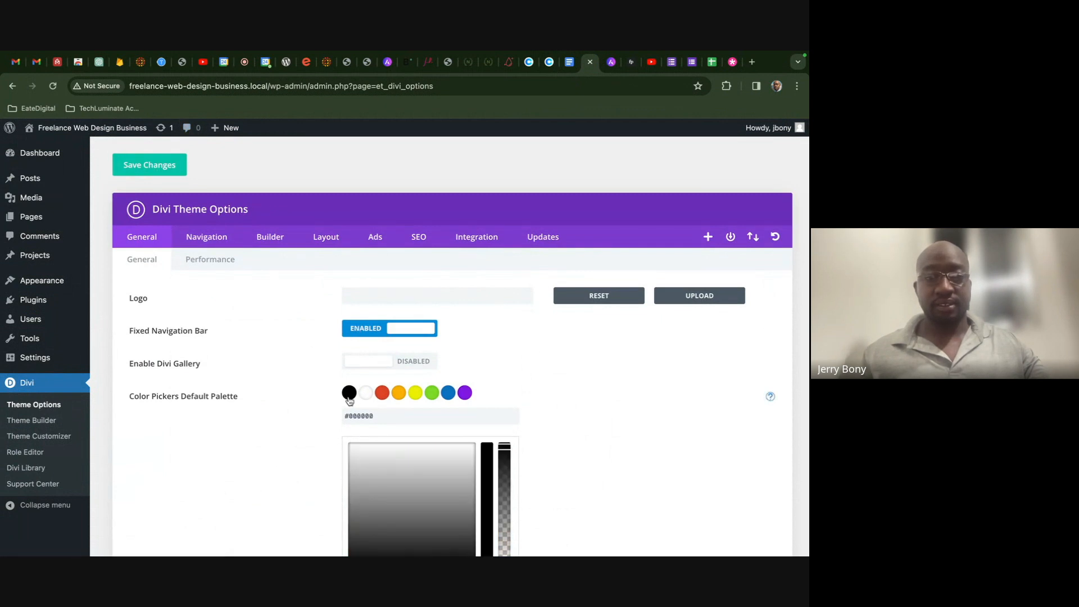
pyautogui.click(380, 396)
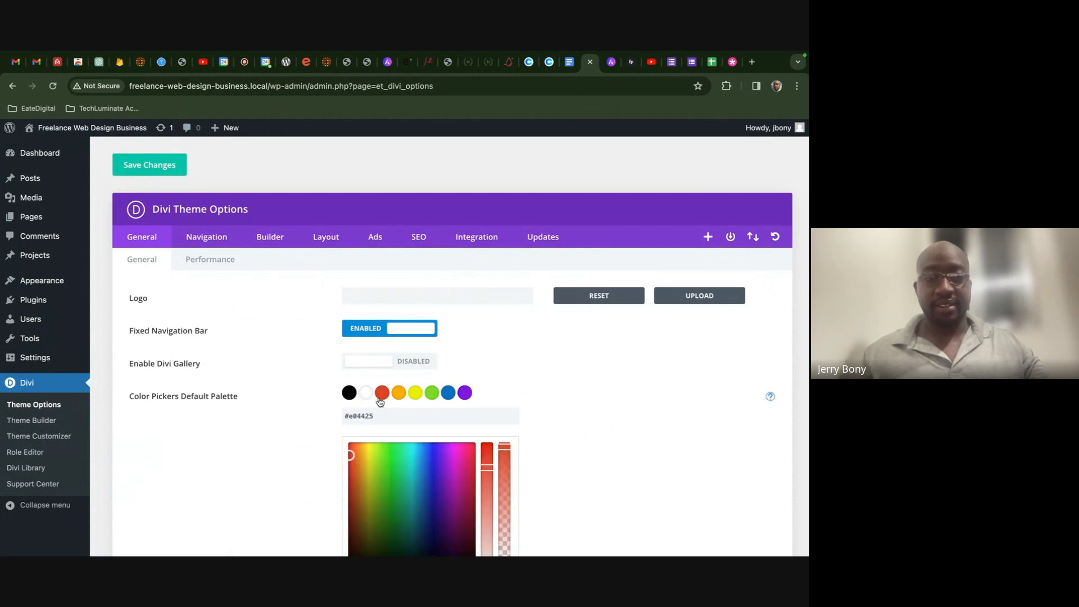
pyautogui.click(397, 394)
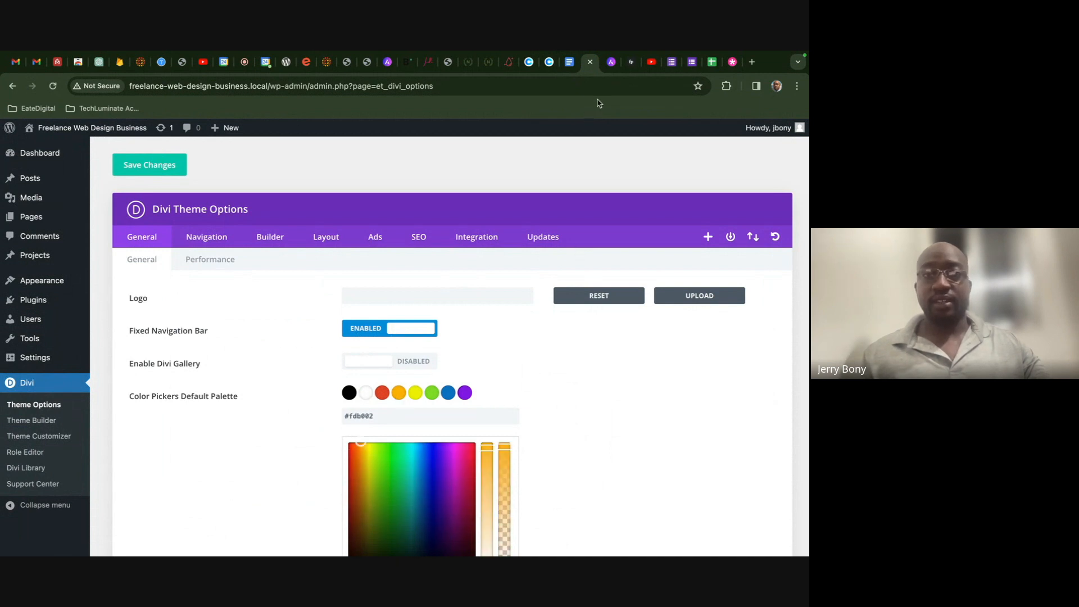
pyautogui.click(571, 65)
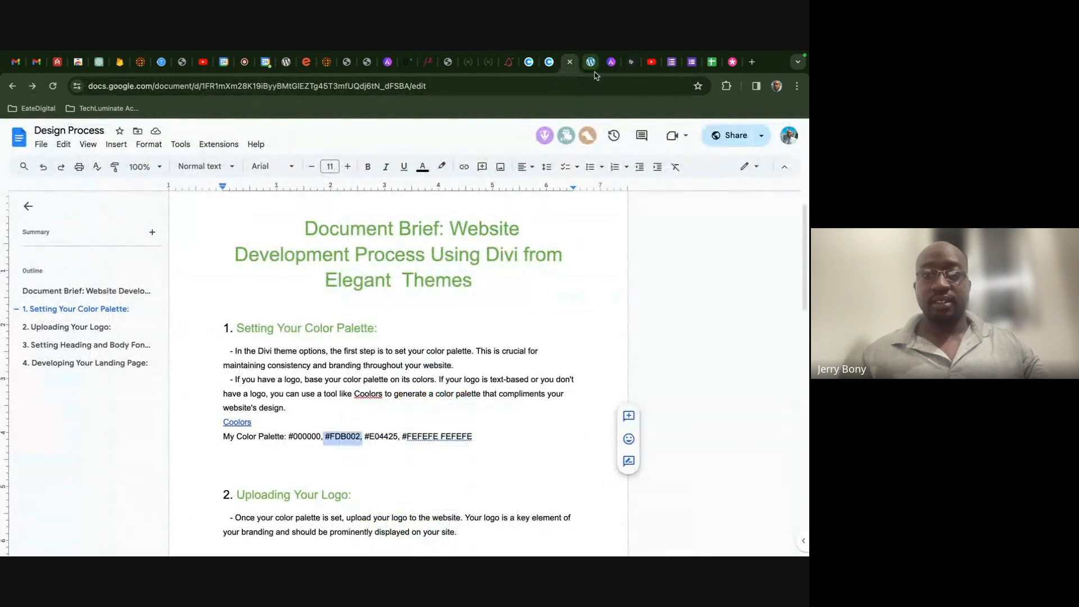
pyautogui.click(550, 63)
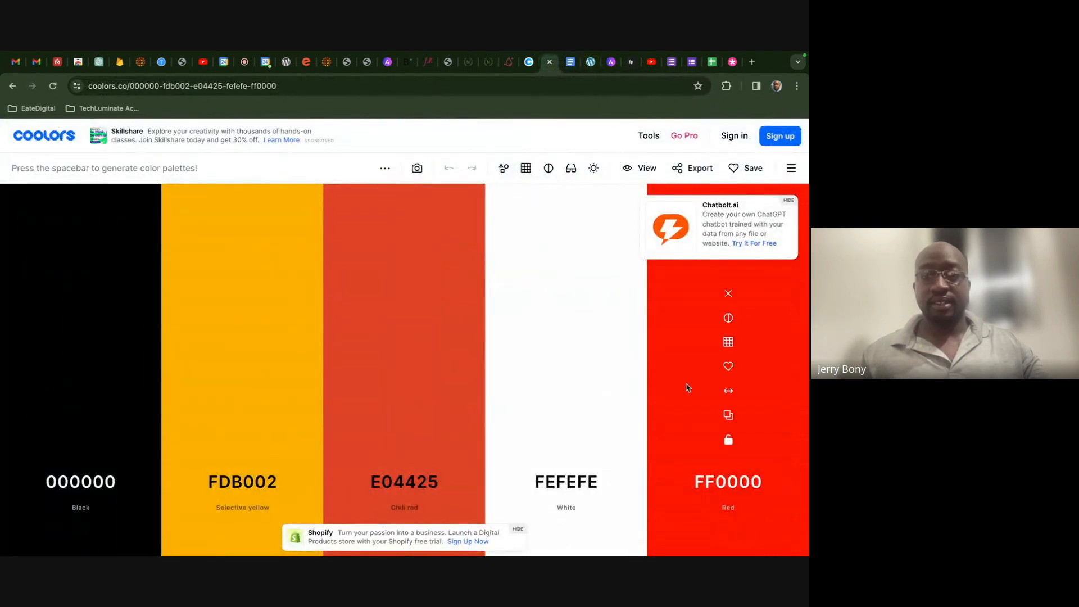
# - Copy the red FF0000 colour code from the Coolors palette
pyautogui.click(571, 65)
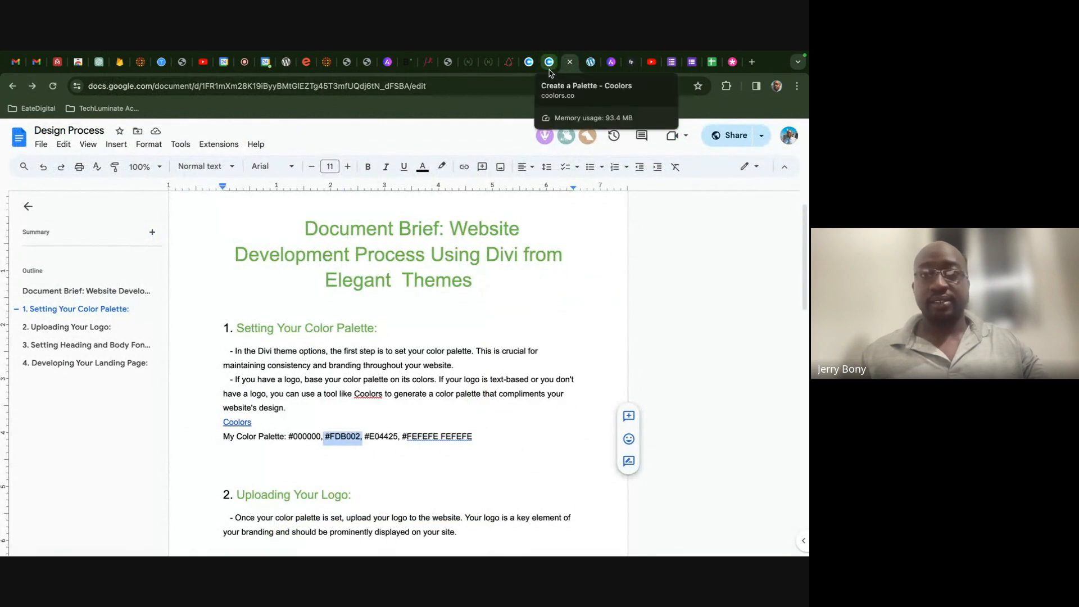
pyautogui.click(549, 63)
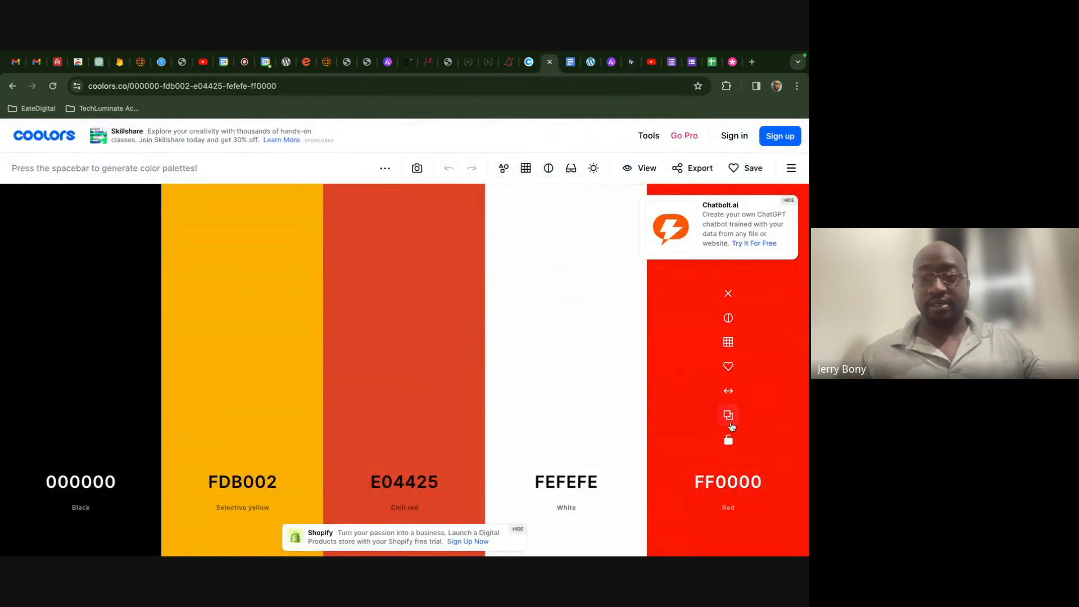
pyautogui.click(729, 415)
pyautogui.click(569, 62)
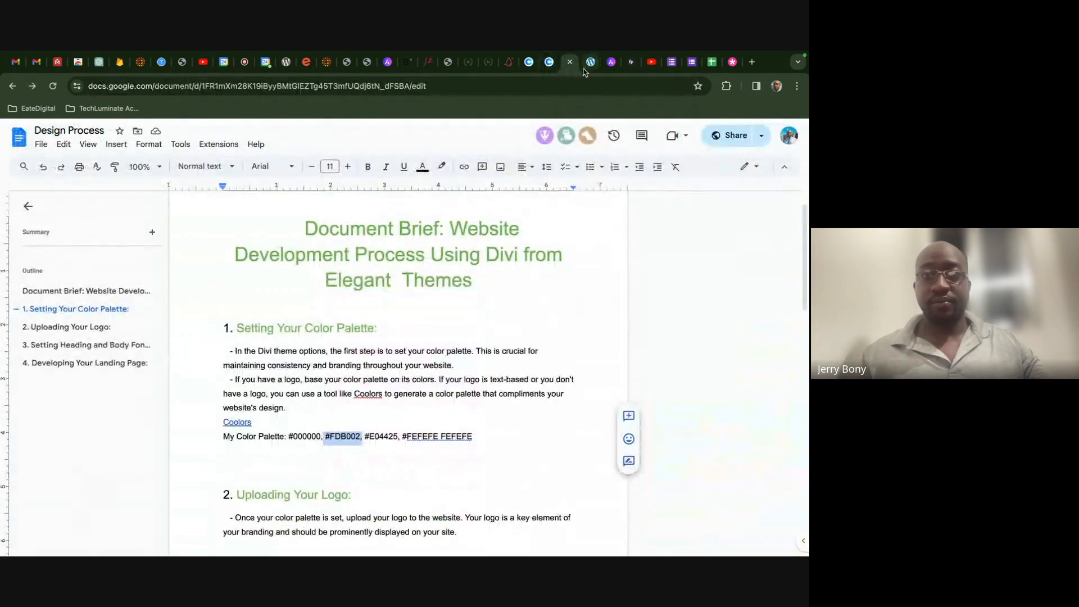
pyautogui.click(590, 62)
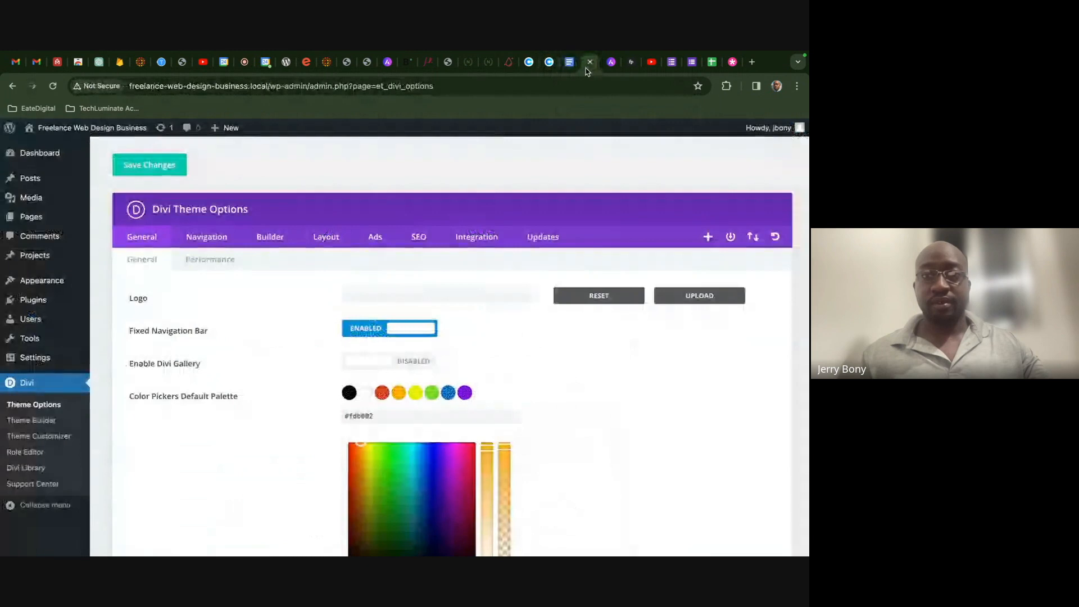
# - Change the yellow palette swatch to #ff0000 and save the Divi theme options
pyautogui.click(417, 394)
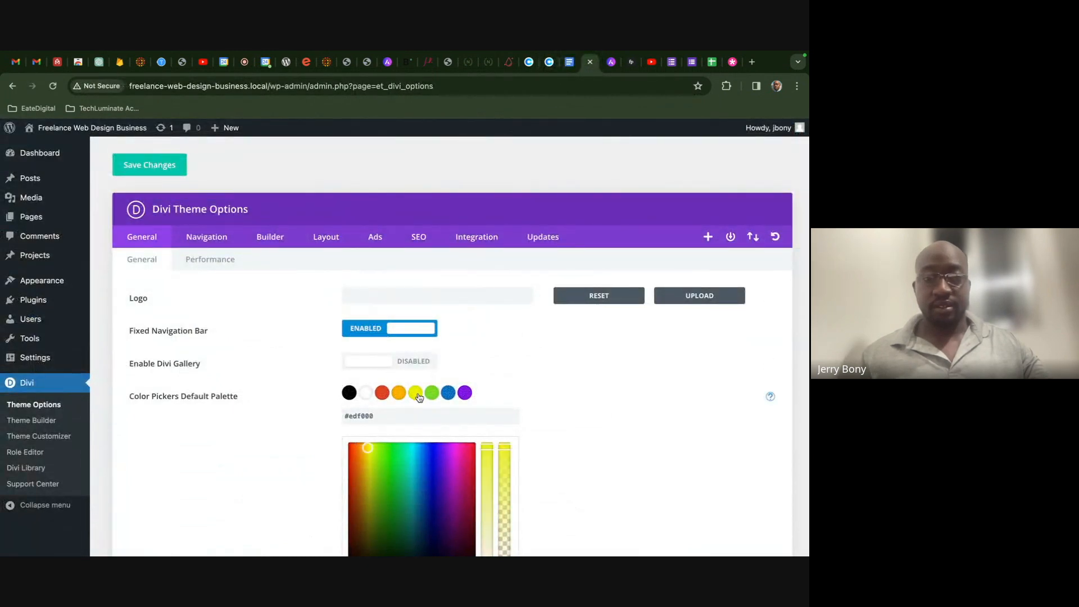
pyautogui.moveTo(397, 415); pyautogui.dragTo(309, 416)
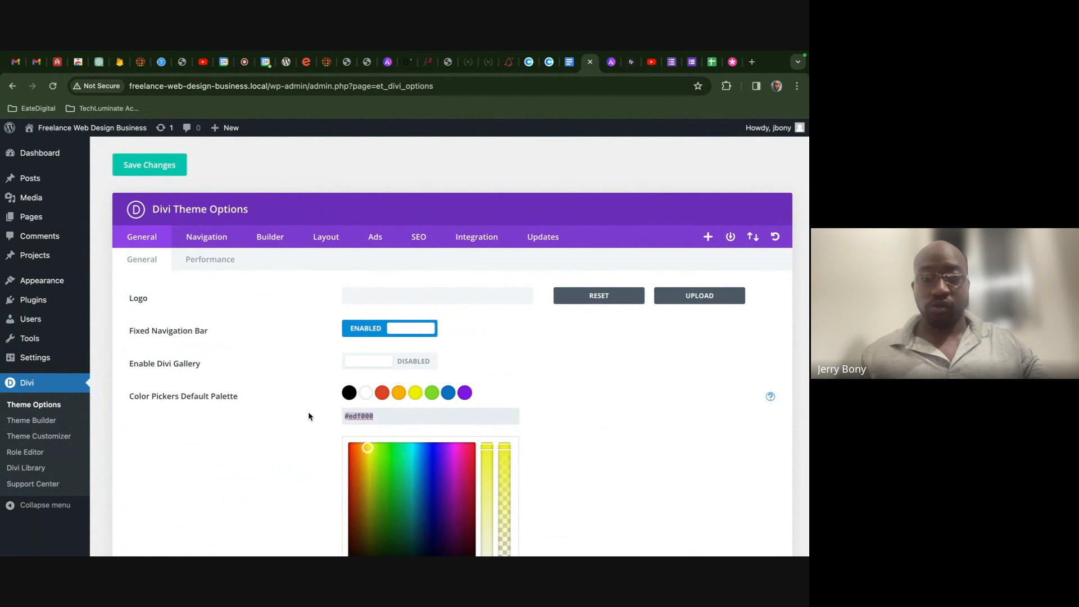
pyautogui.write('#ff0000')
pyautogui.scroll(-3, 554, 433)
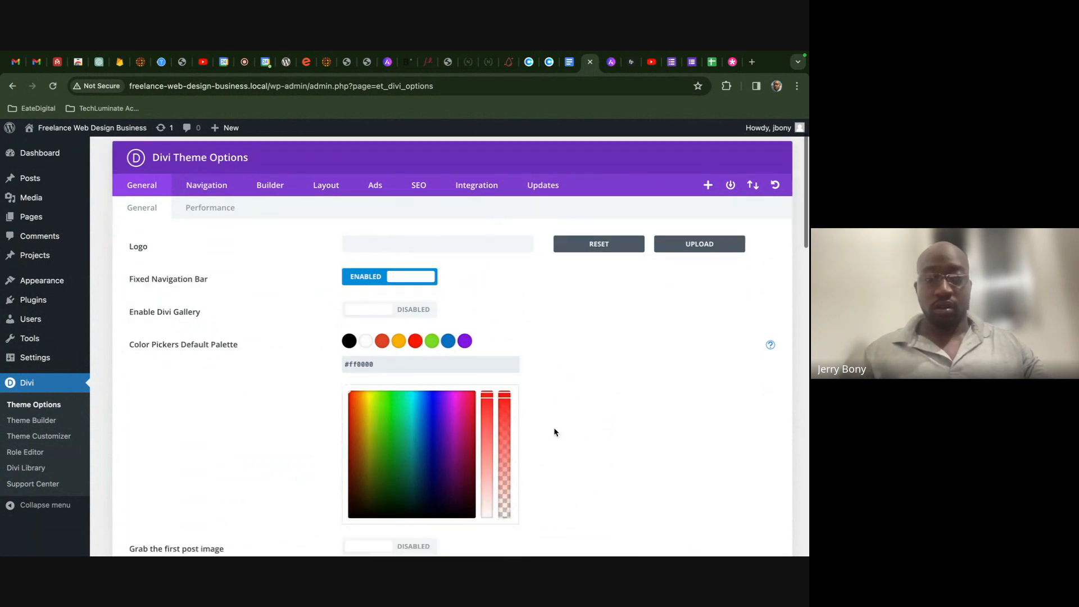
pyautogui.scroll(3, 541, 431)
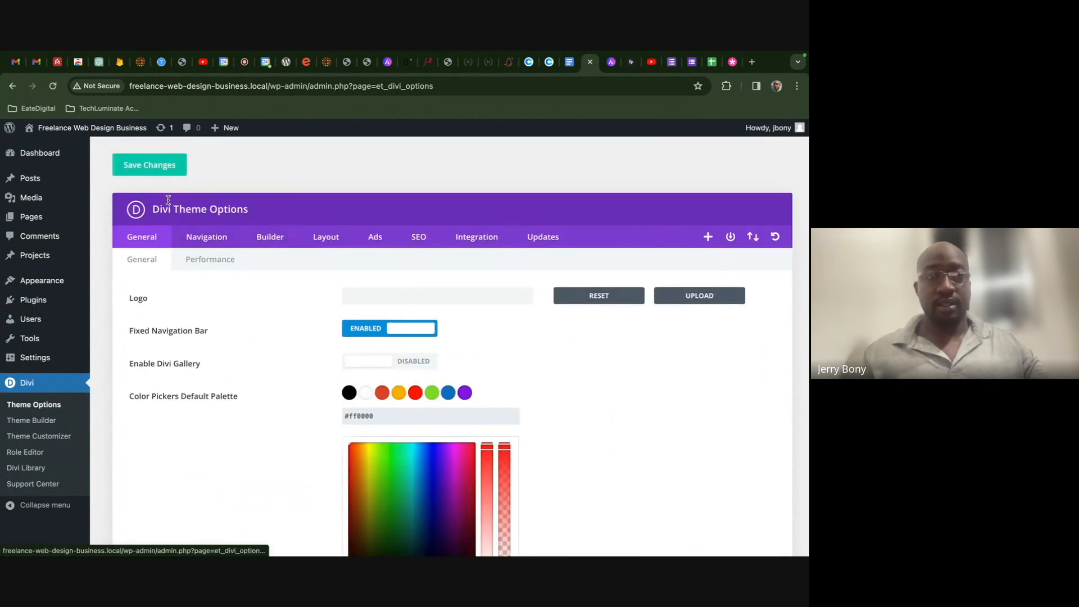
pyautogui.click(161, 166)
pyautogui.click(381, 393)
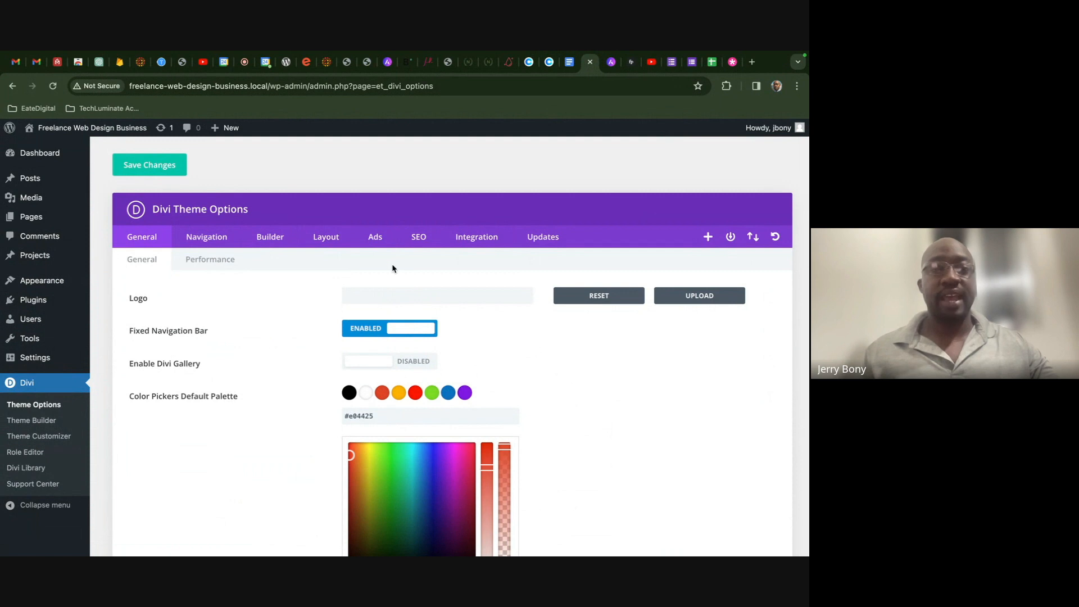
pyautogui.click(569, 62)
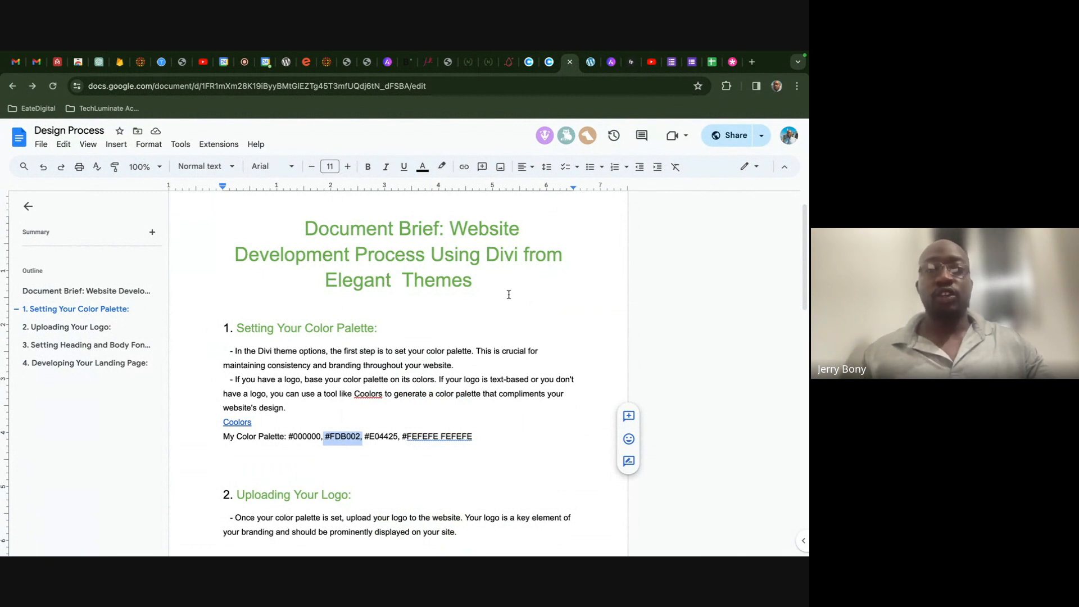
pyautogui.click(547, 66)
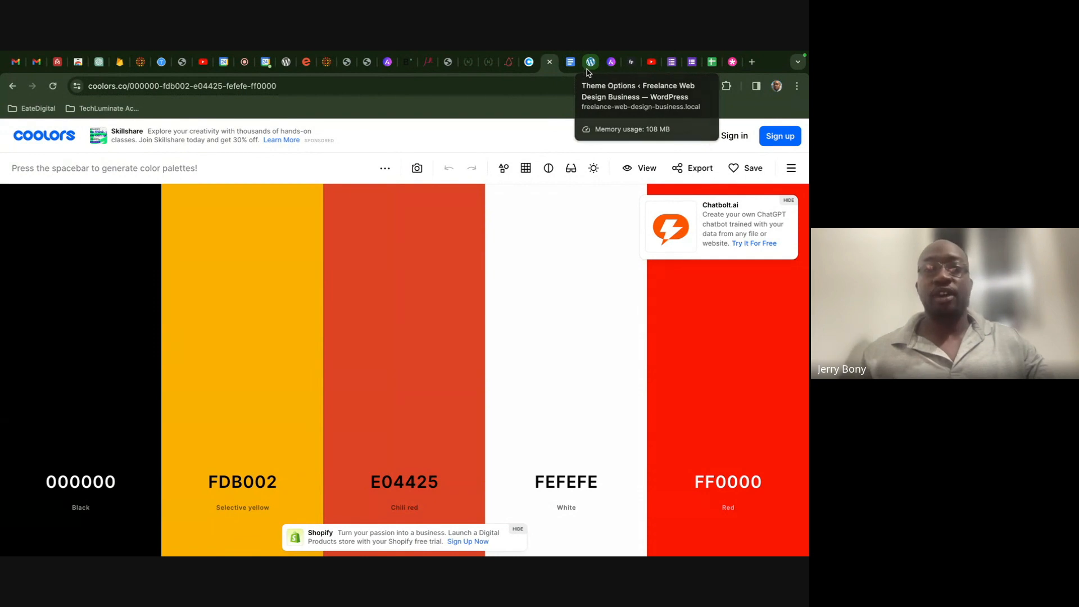
pyautogui.click(585, 68)
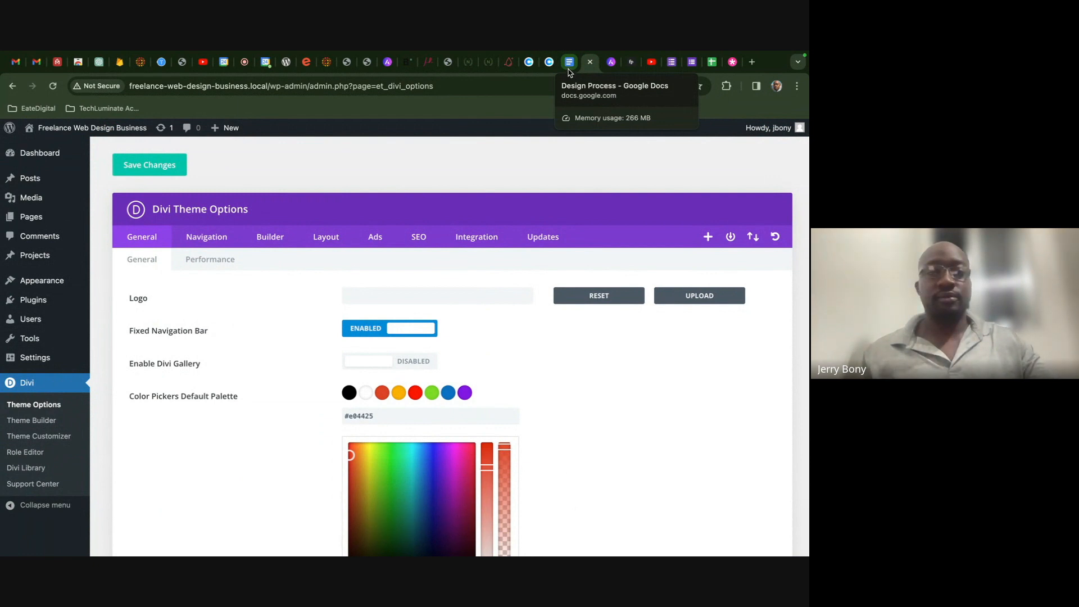
pyautogui.click(568, 68)
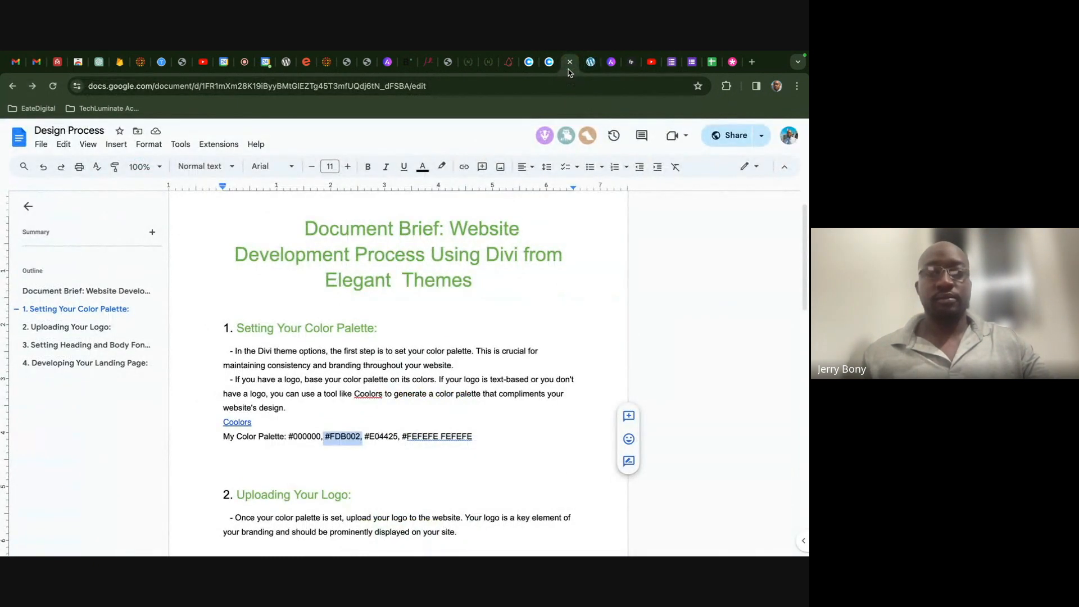
pyautogui.click(590, 63)
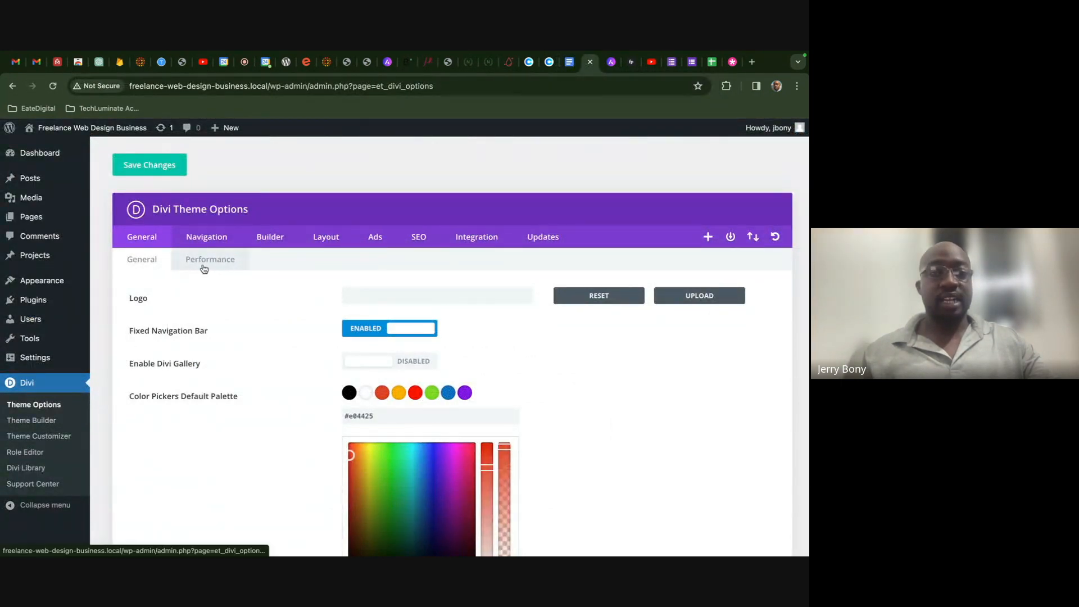
# - Upload techluminate-logo.png from the Desktop and set it as the Divi site logo
pyautogui.click(692, 302)
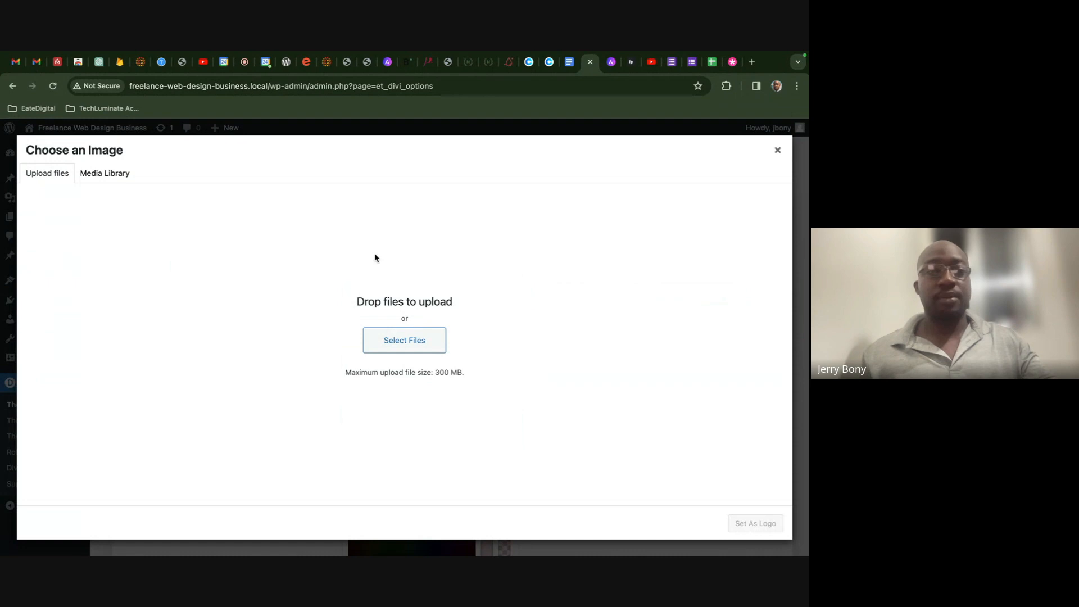
pyautogui.click(387, 342)
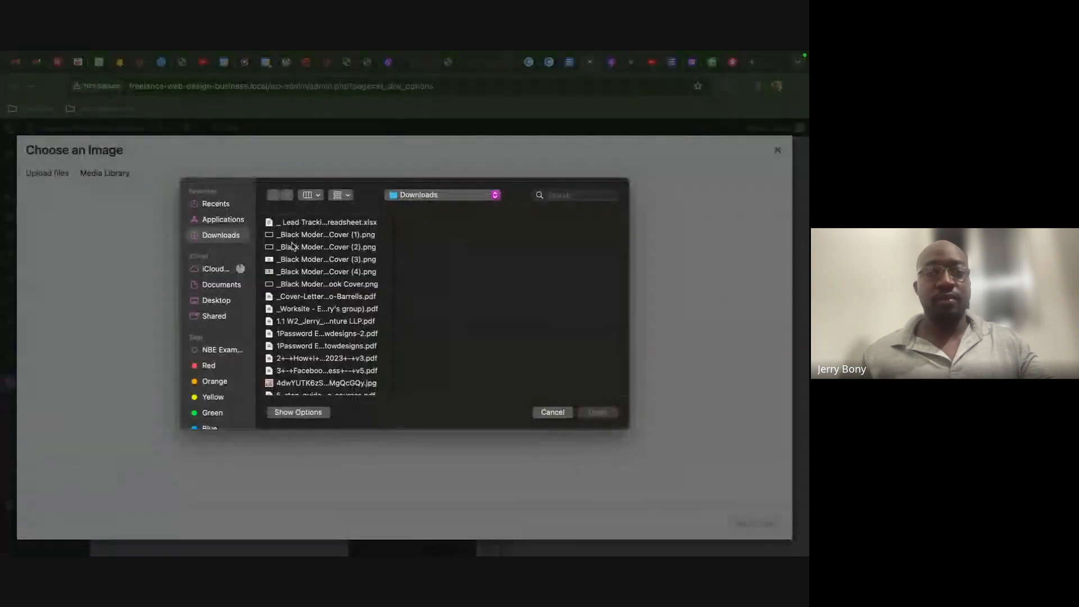
pyautogui.click(236, 302)
pyautogui.scroll(-15, 309, 326)
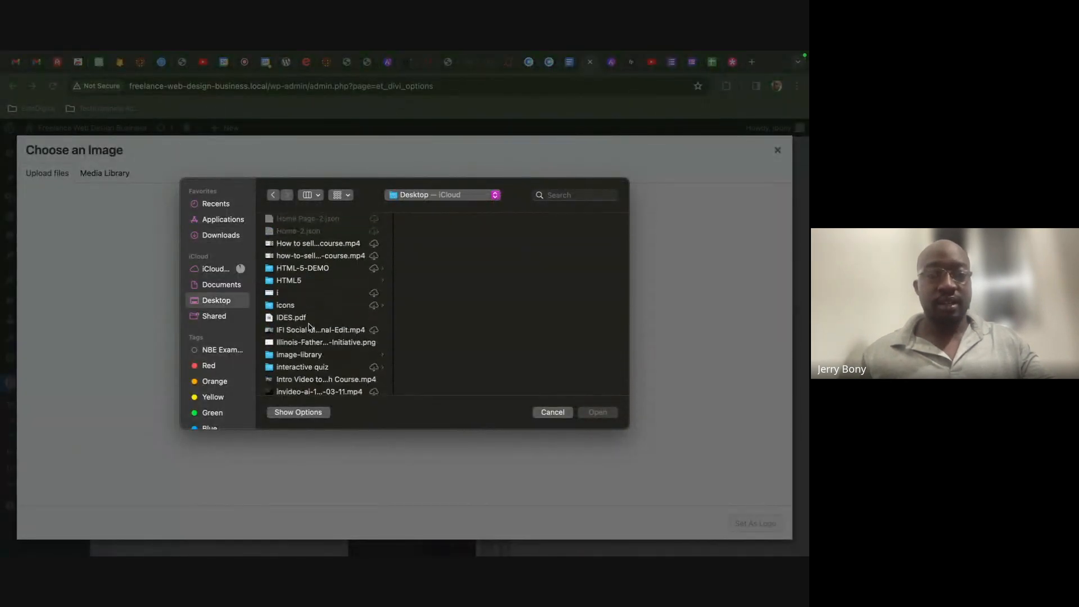
pyautogui.scroll(-15, 309, 326)
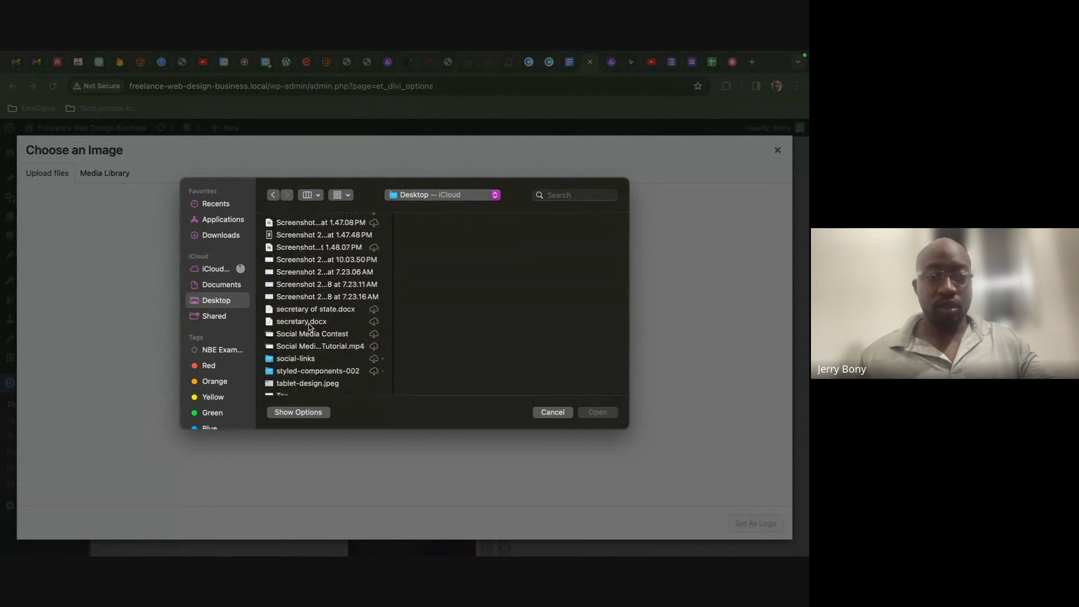
pyautogui.click(310, 332)
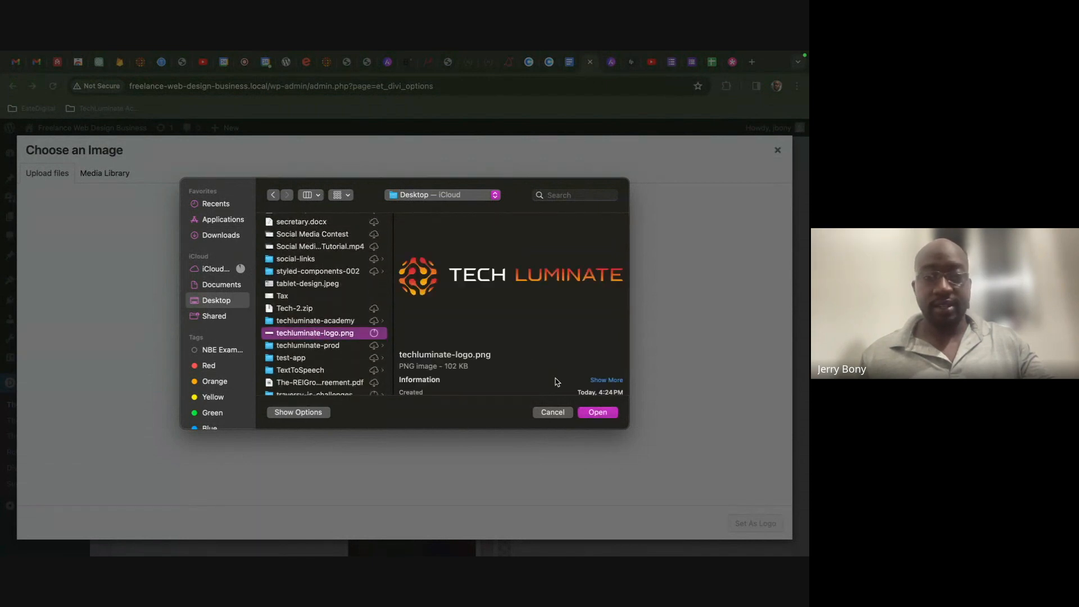
pyautogui.click(587, 413)
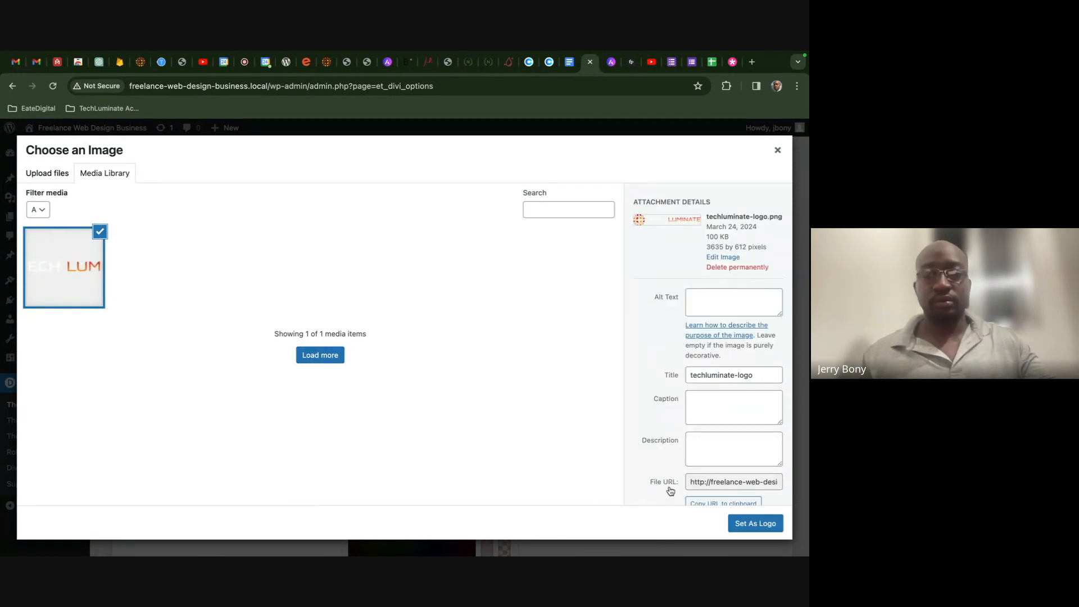
pyautogui.click(737, 524)
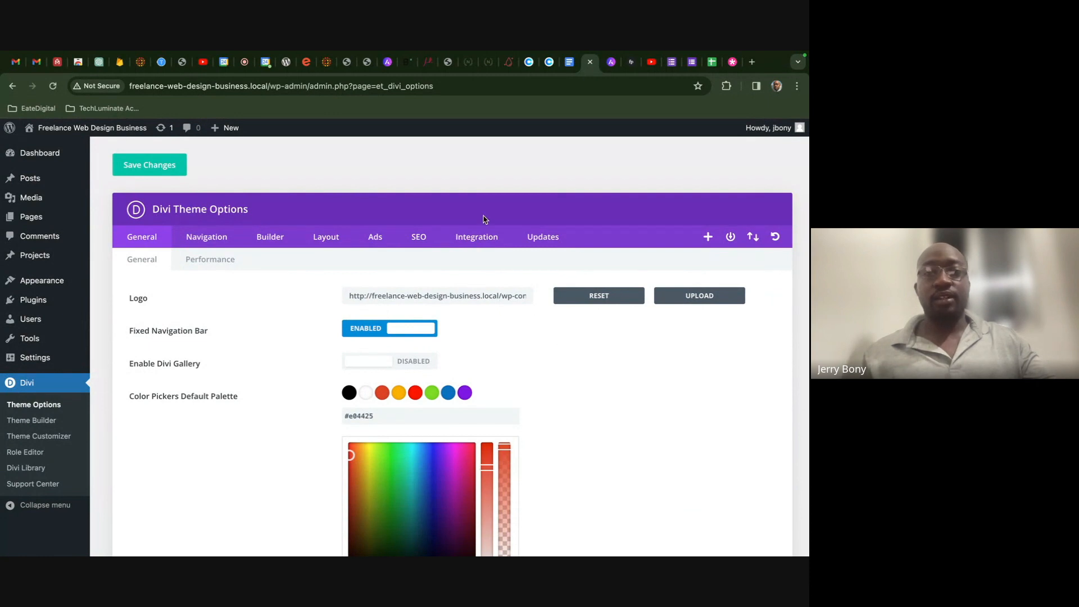
# - Scroll the Design Process brief to its fonts section and reveal the Font Pair link's address
pyautogui.click(569, 61)
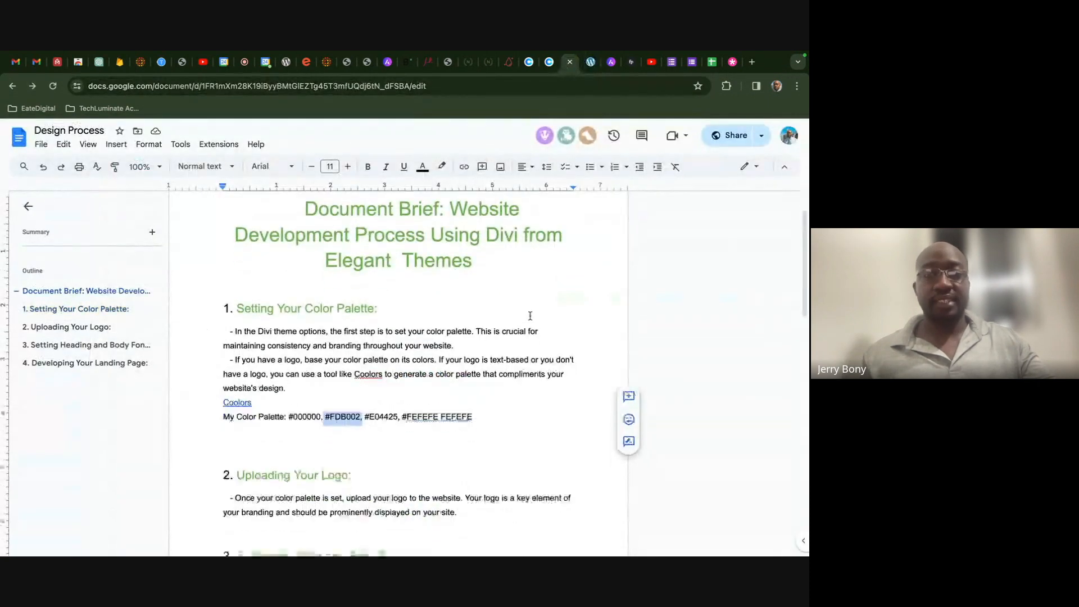
pyautogui.scroll(-2, 530, 316)
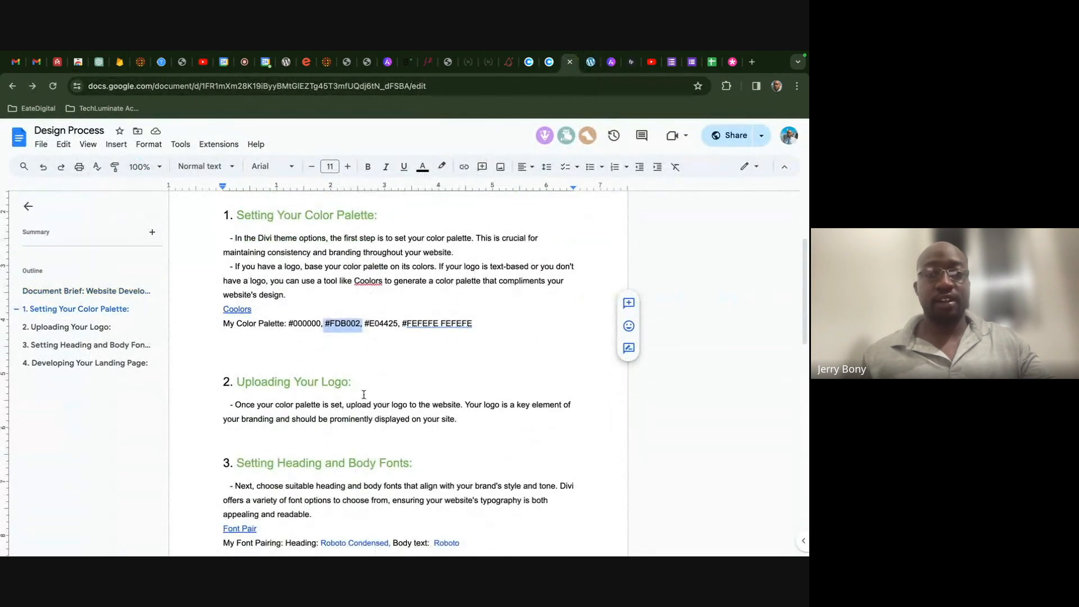
pyautogui.click(357, 256)
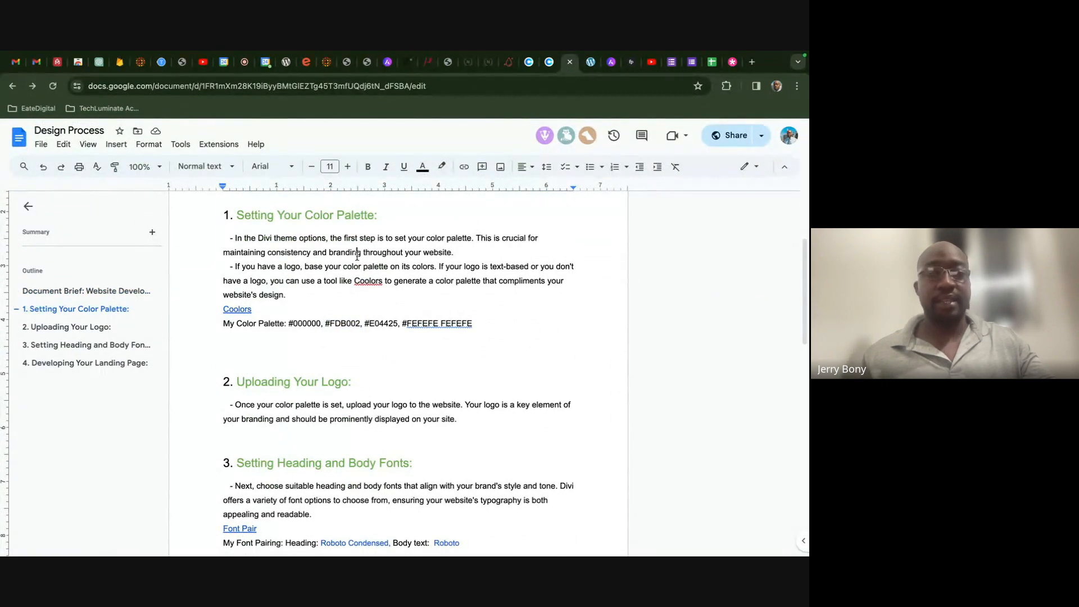
pyautogui.scroll(-1, 401, 354)
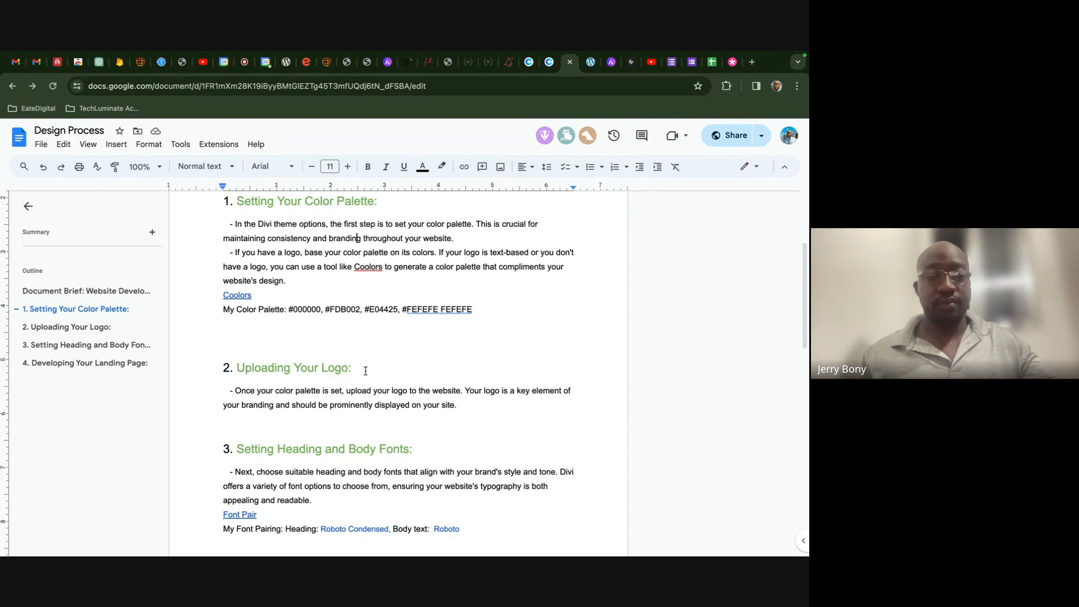
pyautogui.scroll(-4, 365, 370)
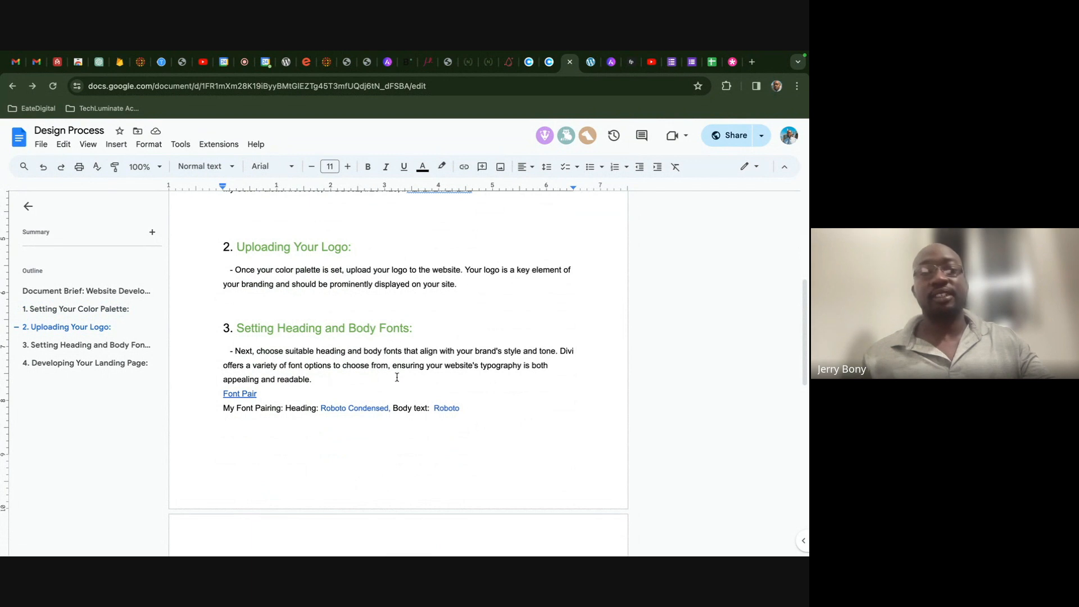
pyautogui.click(346, 389)
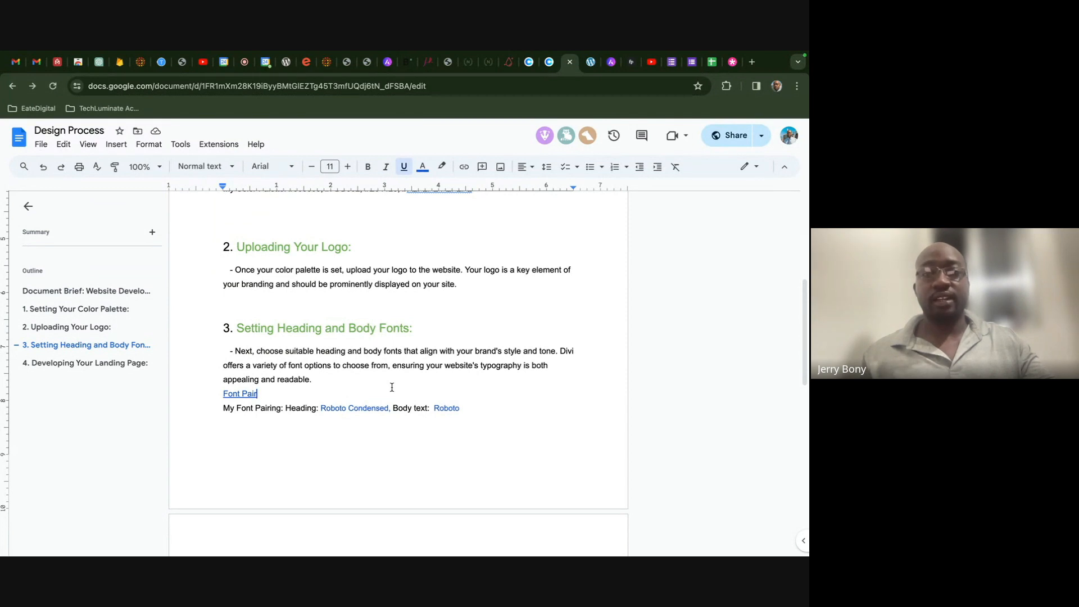
pyautogui.click(242, 394)
# - Open the Fontpair site in a new tab and browse its Google Font pairings
pyautogui.click(273, 410)
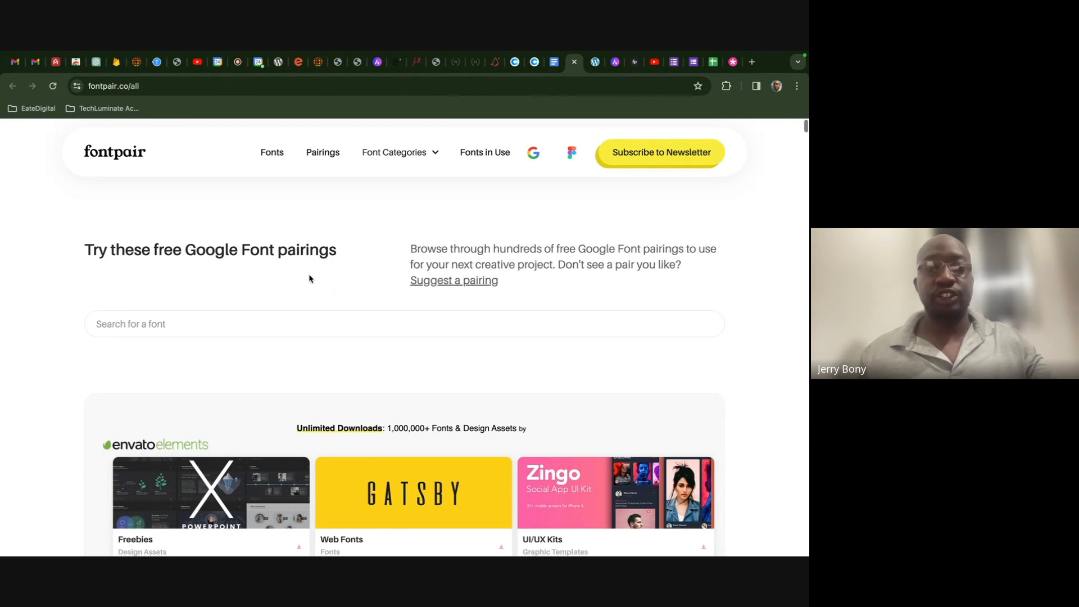
pyautogui.scroll(-6, 309, 278)
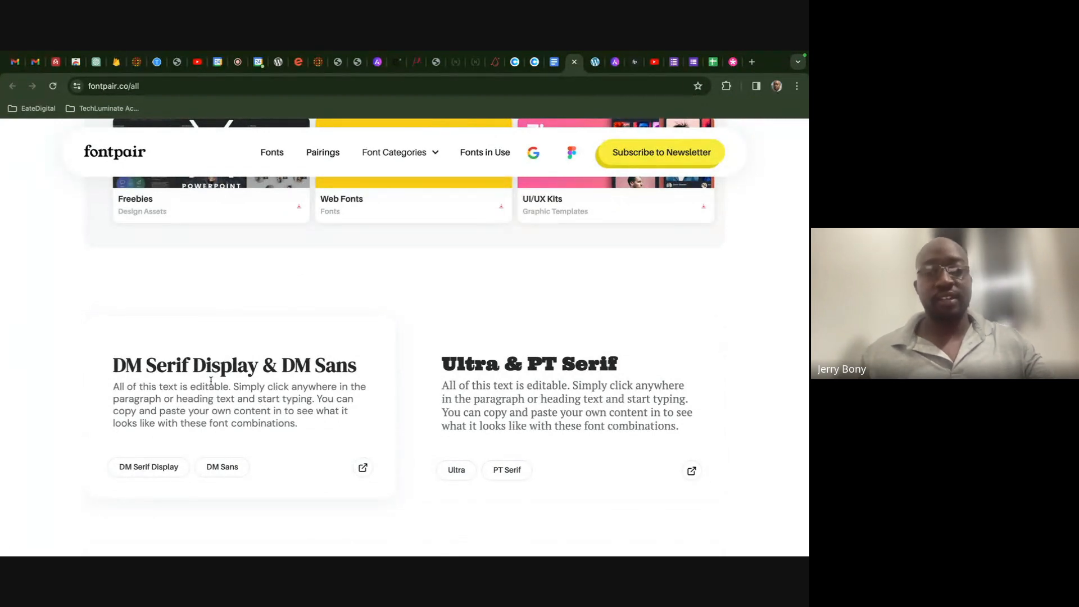
pyautogui.scroll(-7, 495, 371)
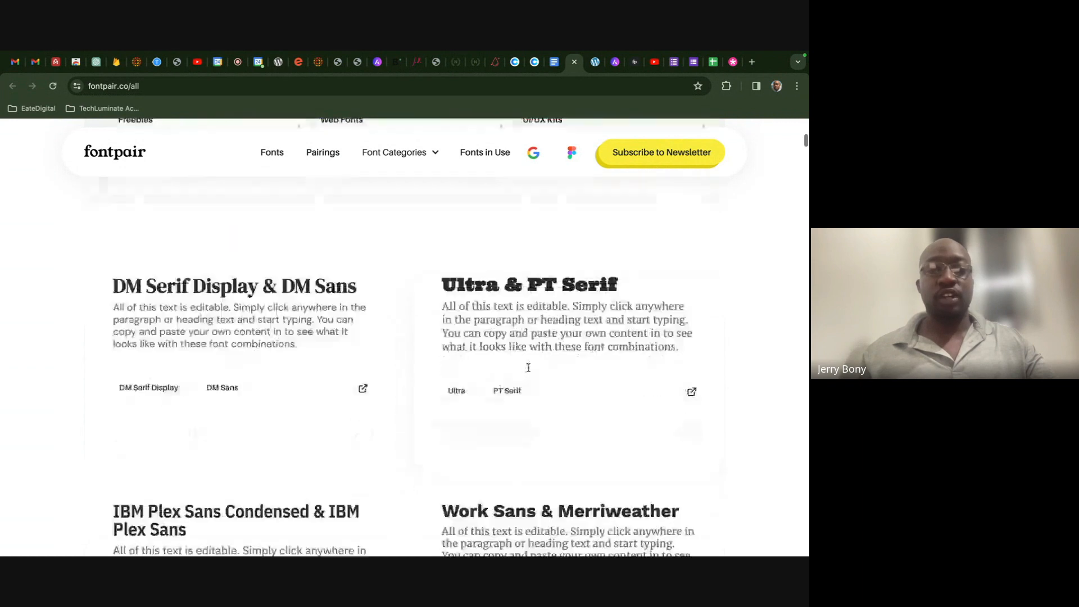
pyautogui.scroll(-6, 528, 371)
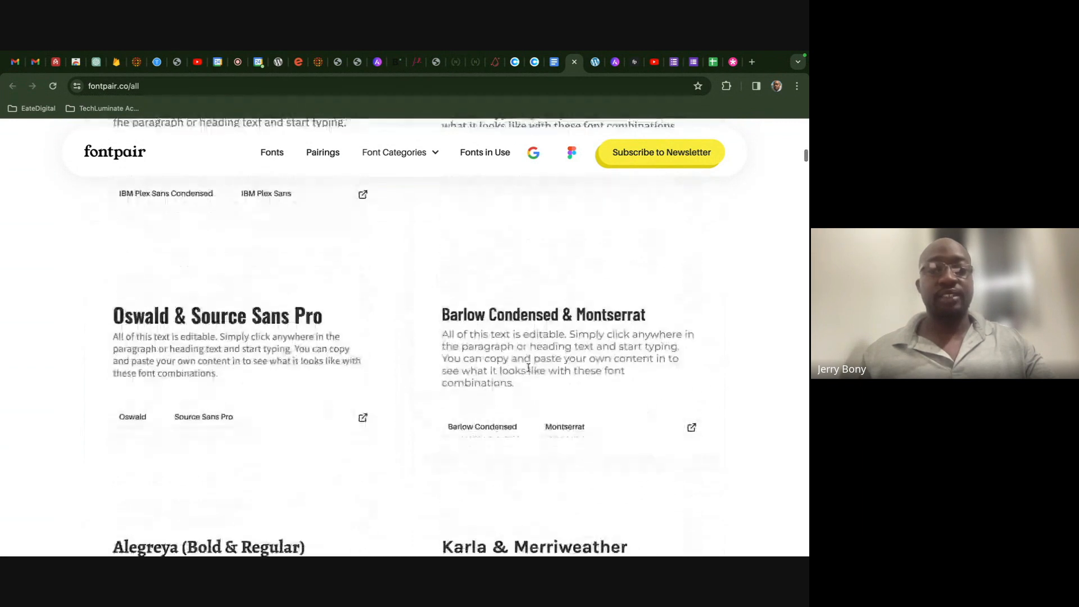
pyautogui.scroll(-3, 528, 371)
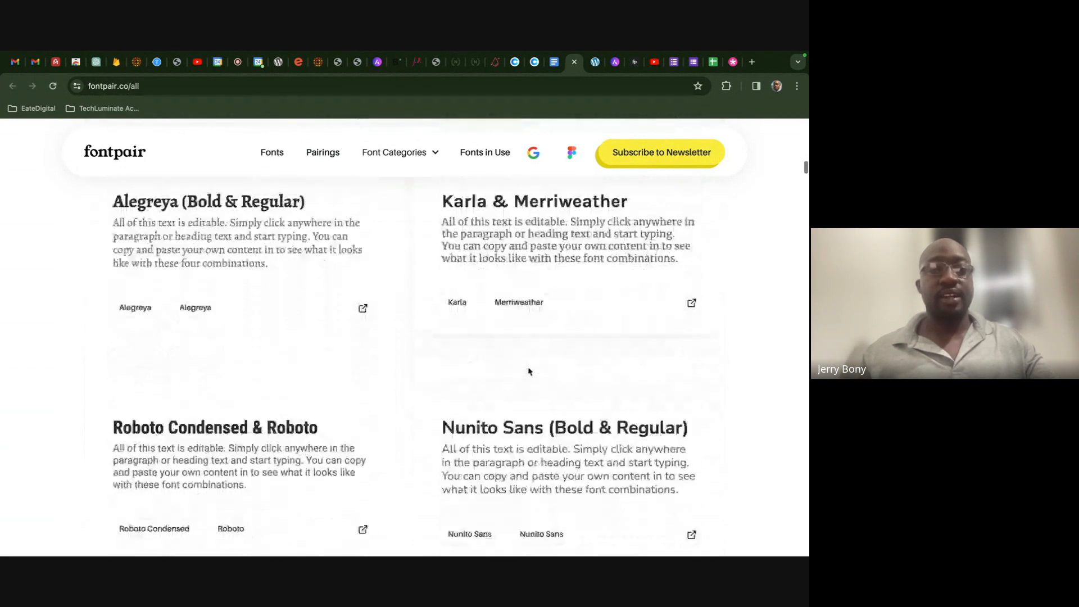
pyautogui.click(238, 68)
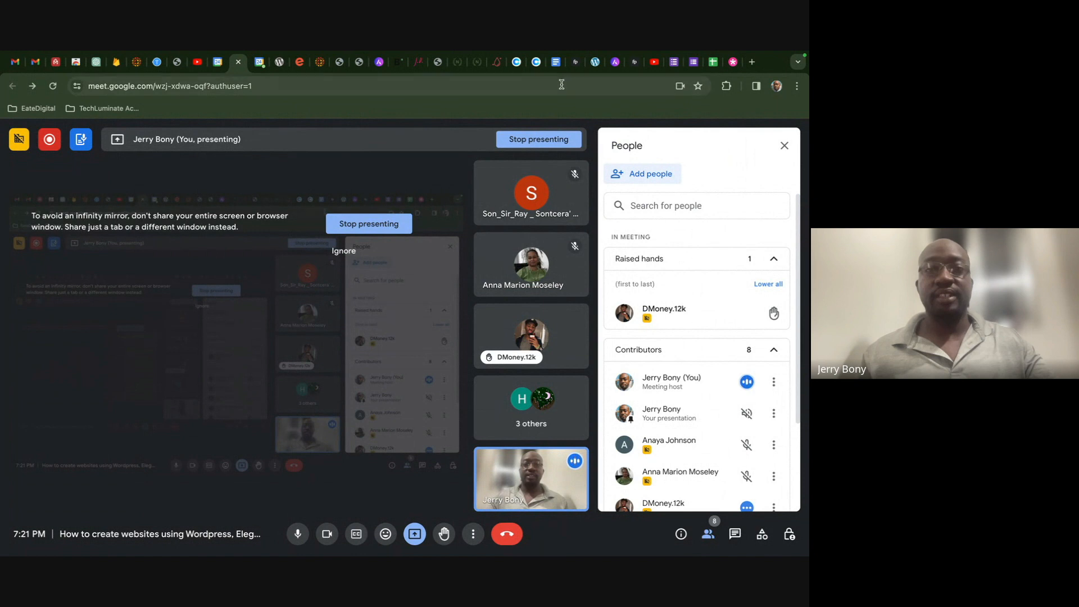
pyautogui.click(555, 62)
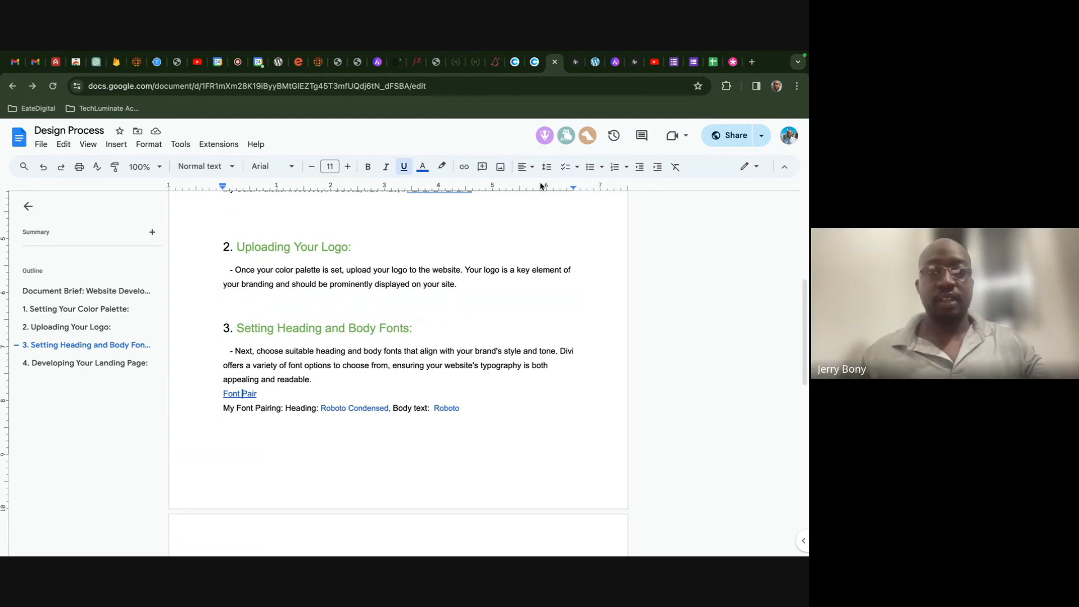
pyautogui.click(575, 62)
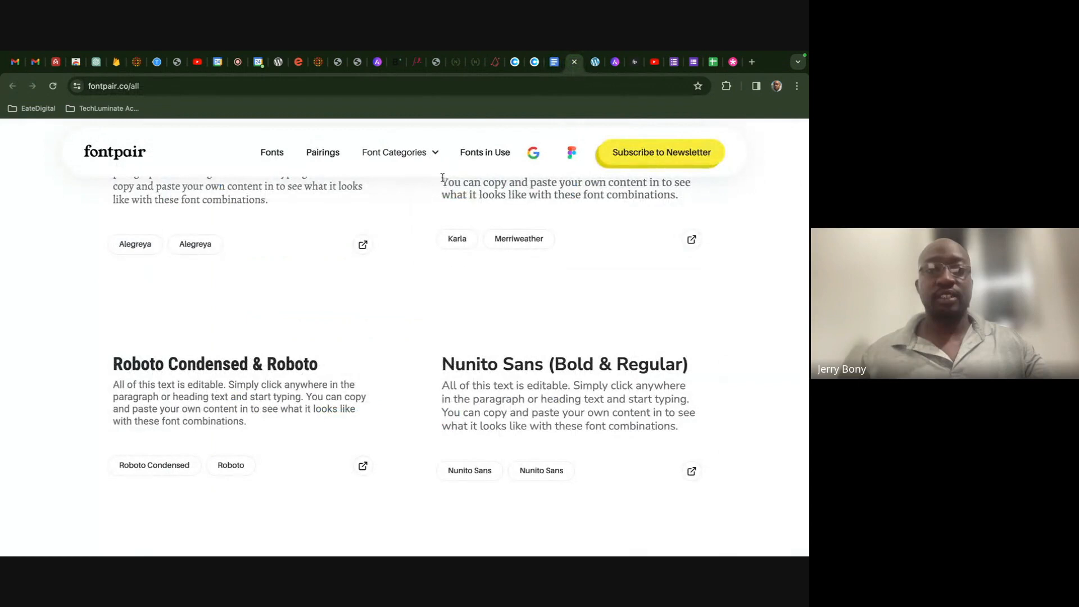
# - Select the DM Serif Display & DM Sans sample heading on fontpair.co/all
pyautogui.scroll(3, 467, 211)
pyautogui.scroll(12, 467, 211)
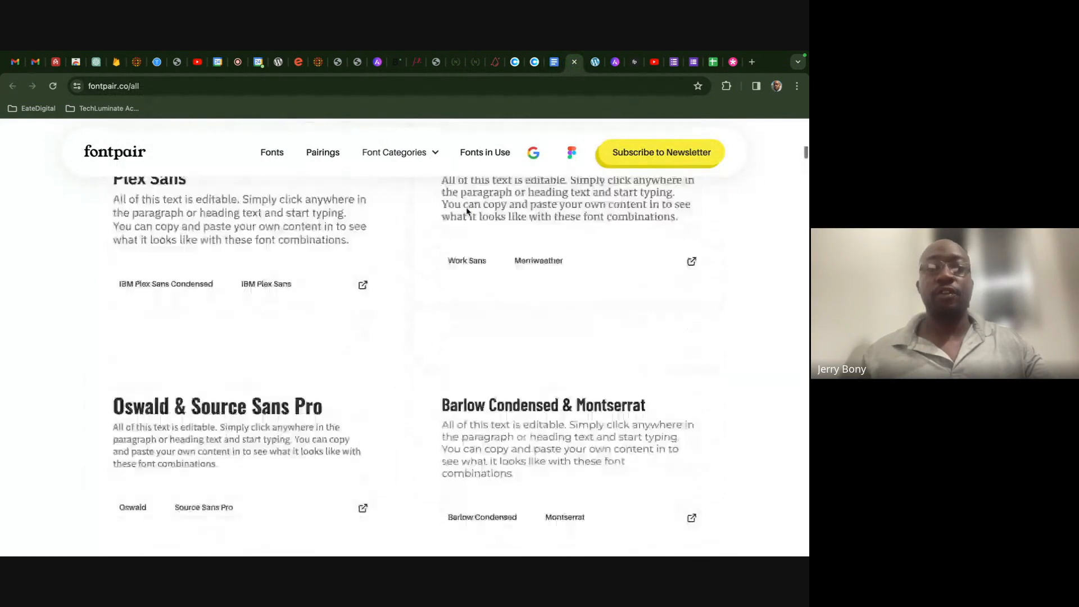
pyautogui.scroll(-7, 466, 210)
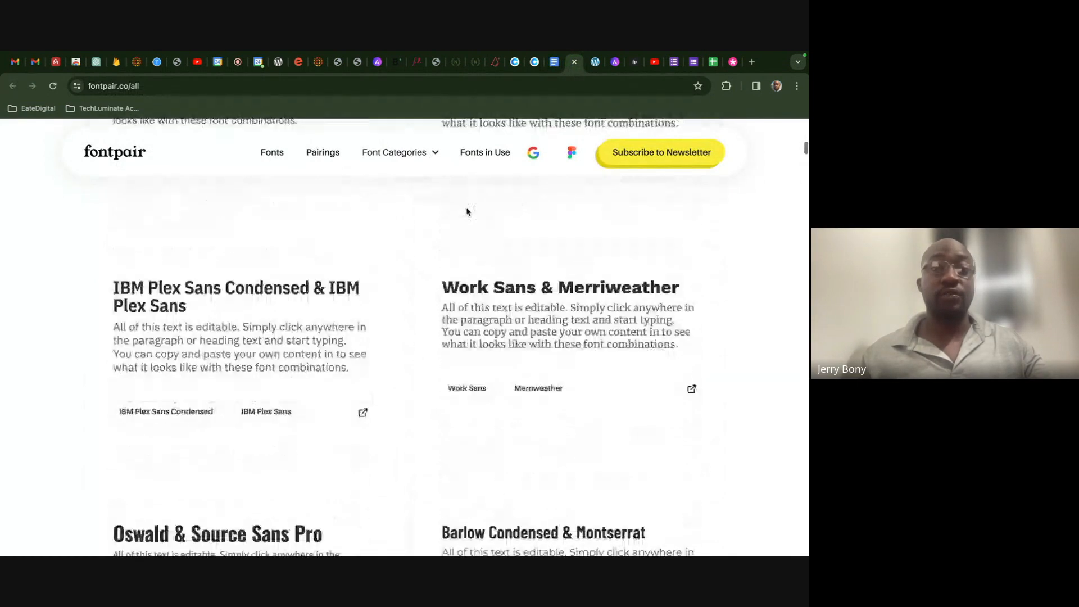
pyautogui.scroll(15, 466, 211)
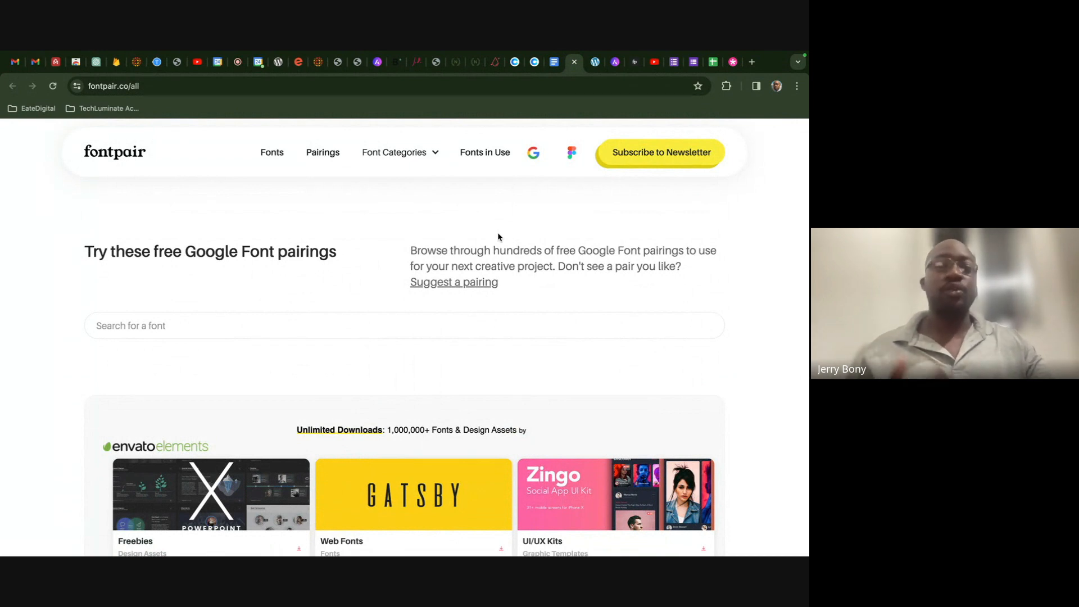
pyautogui.scroll(-3, 497, 237)
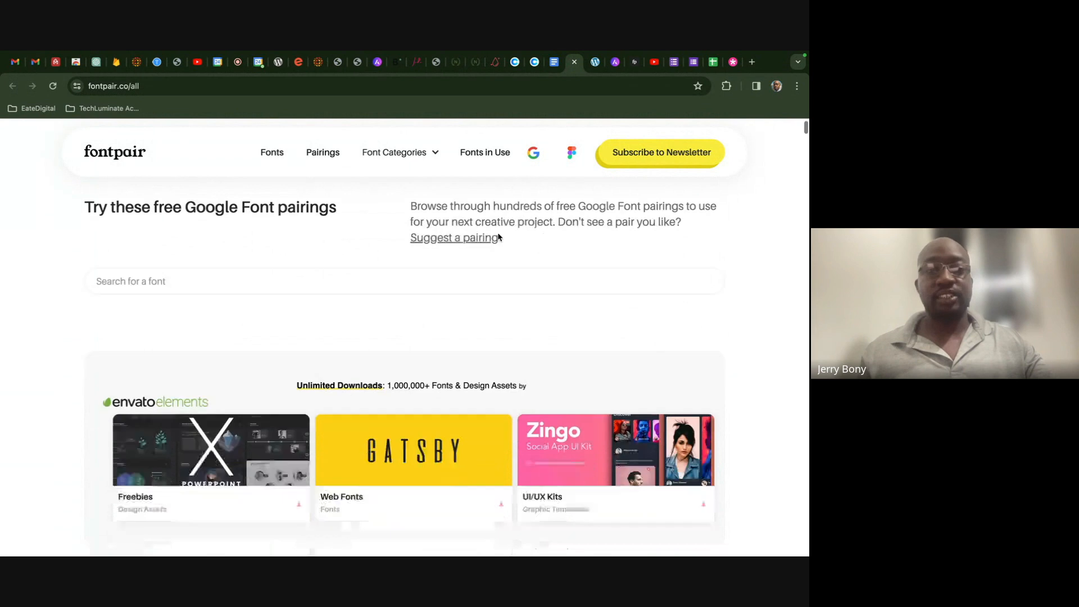
pyautogui.scroll(-1, 497, 237)
pyautogui.scroll(-3, 497, 236)
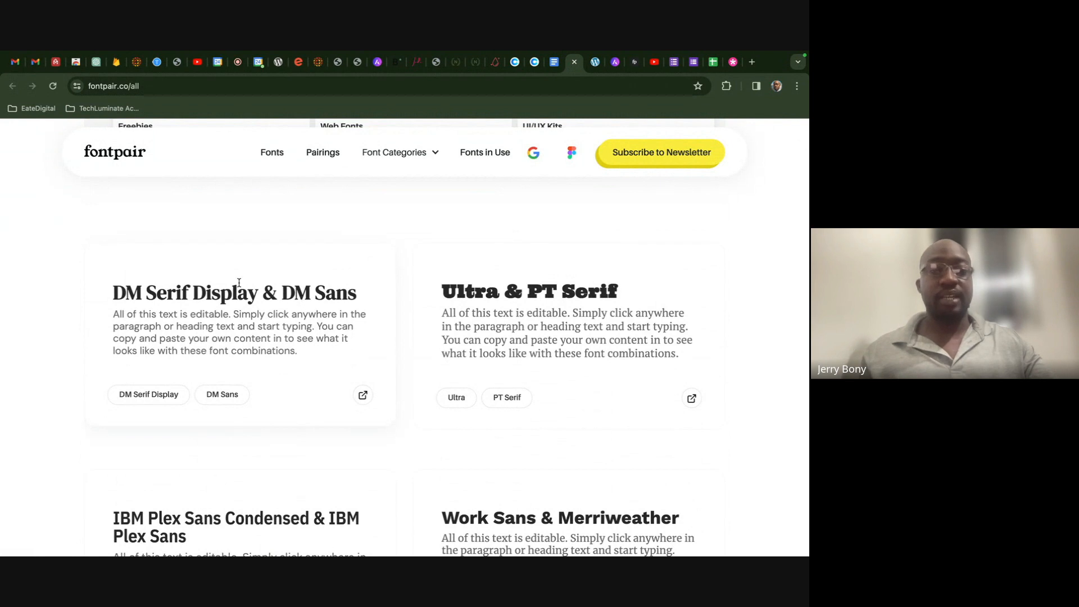
pyautogui.moveTo(114, 293); pyautogui.dragTo(359, 292)
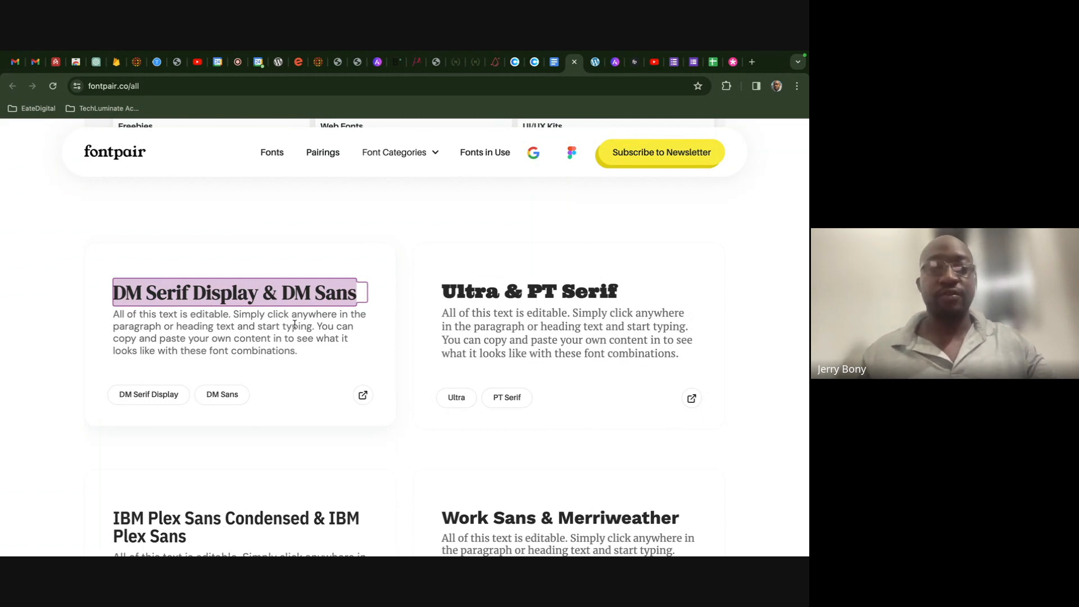
# - Click into the DM Sans sample paragraph without changing it, then return to the Google Docs brief
pyautogui.click(232, 343)
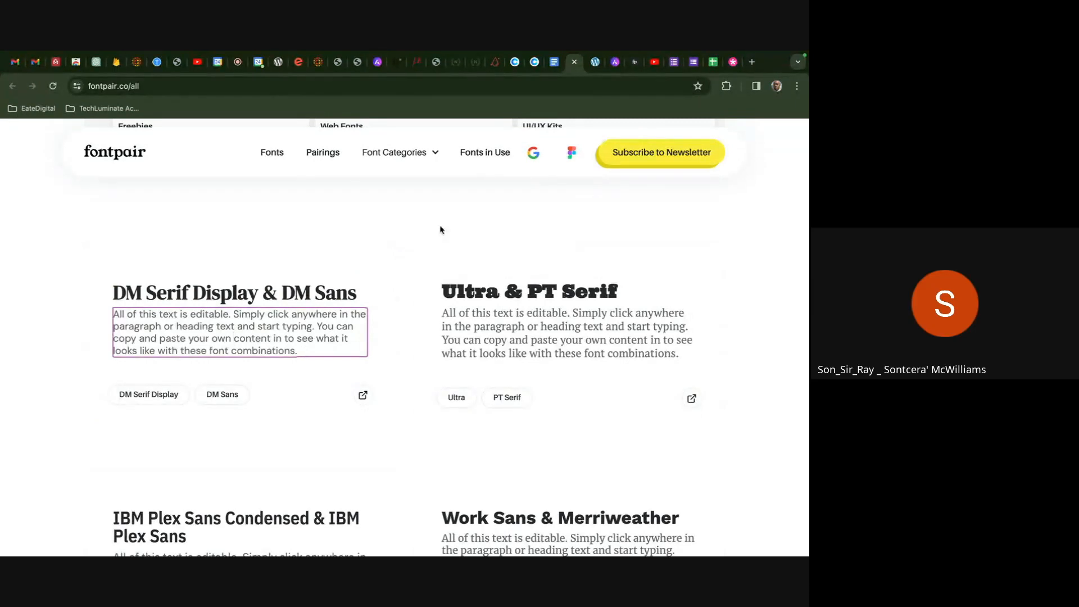
pyautogui.click(391, 317)
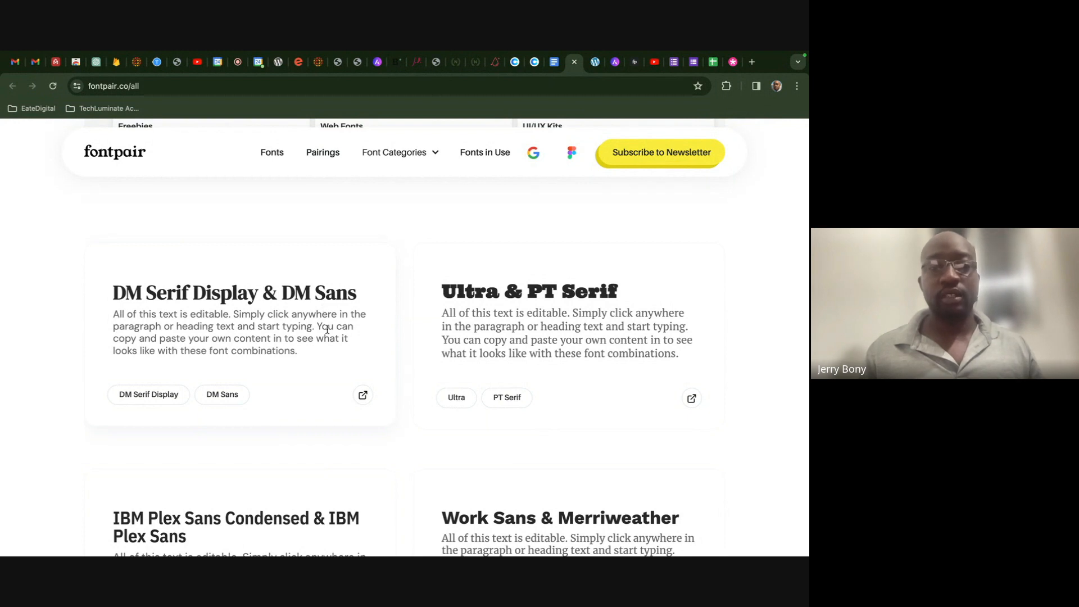
pyautogui.click(317, 350)
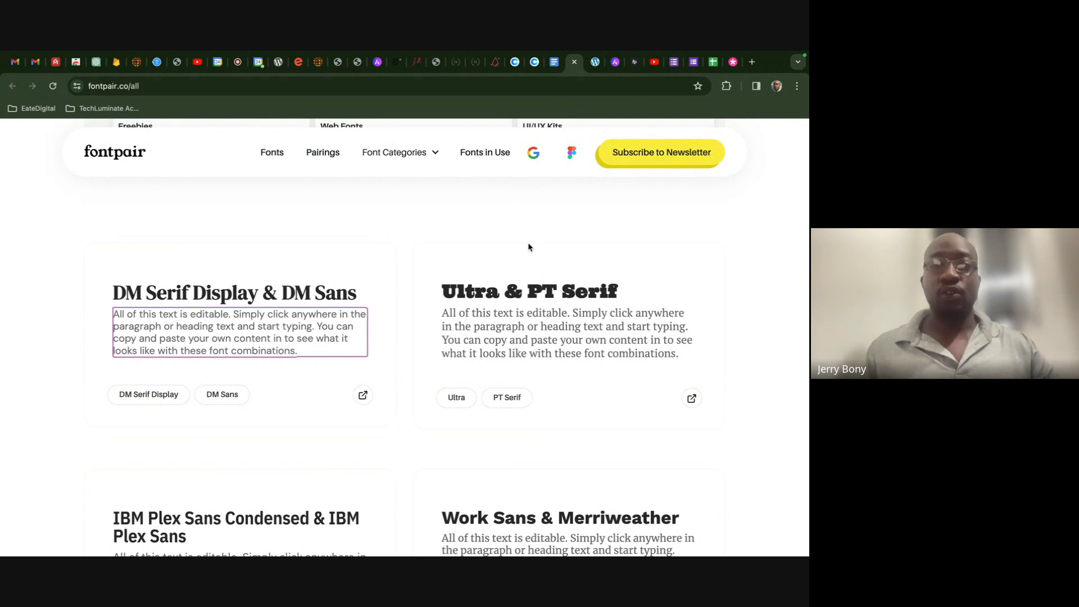
pyautogui.click(554, 63)
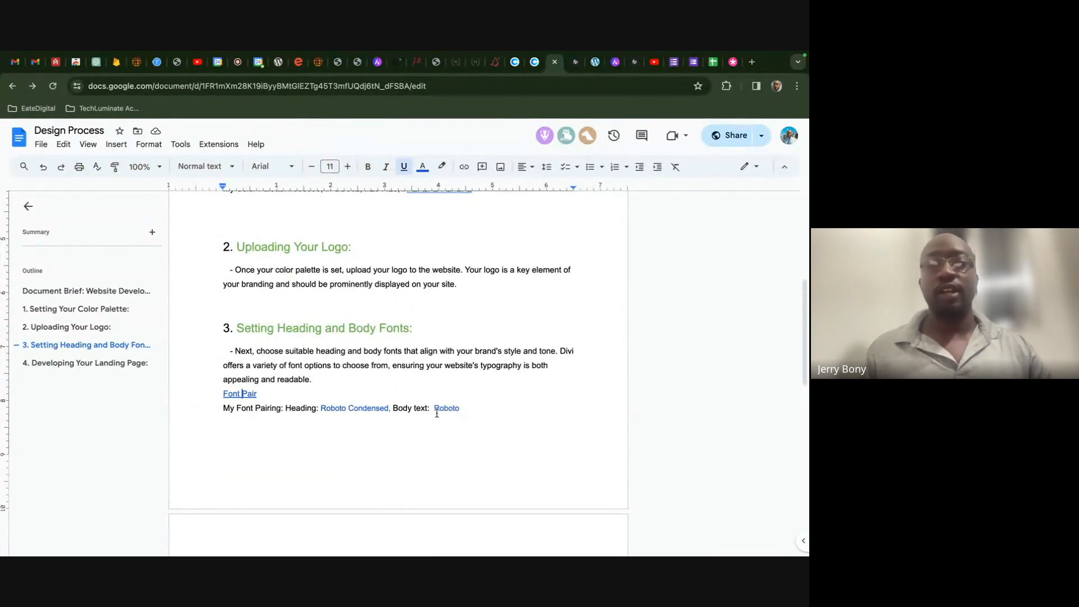
# - Switch to the WordPress admin and launch Appearance > Customize
pyautogui.click(591, 62)
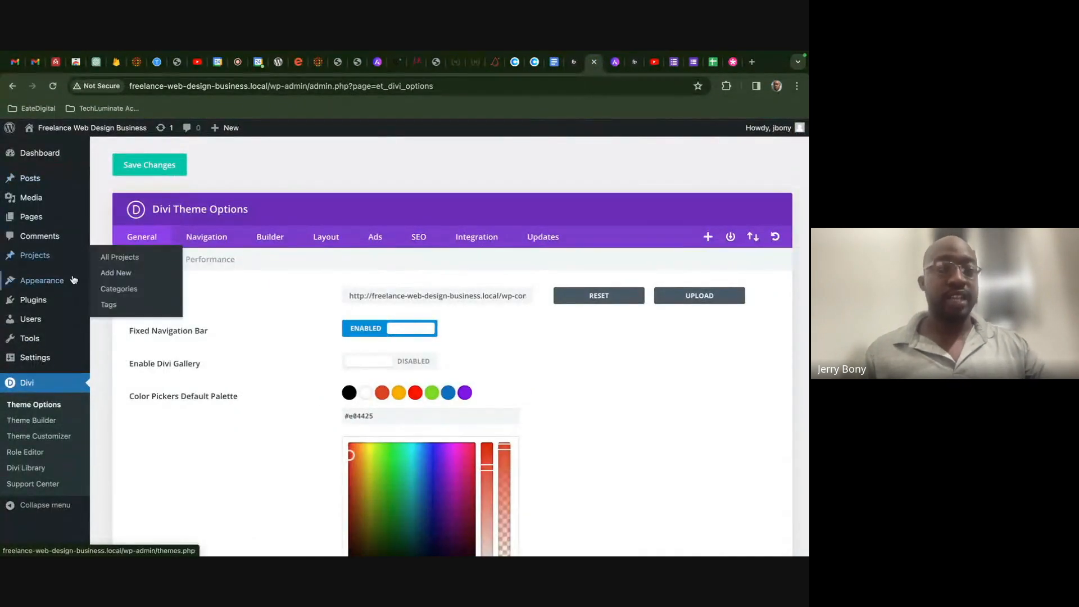
pyautogui.moveTo(71, 282)
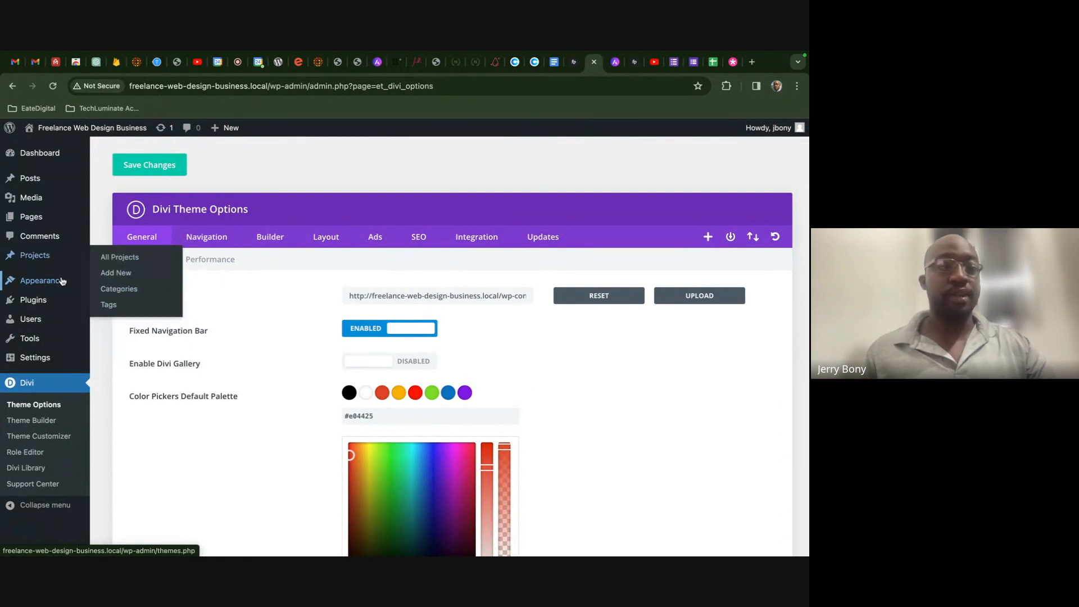
pyautogui.click(109, 299)
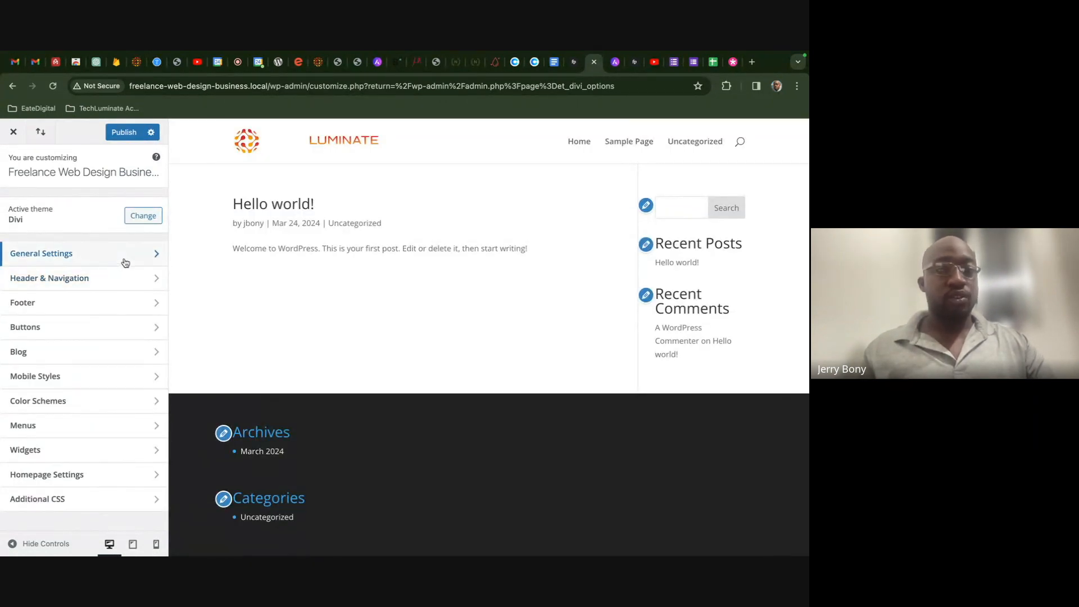
# - Raise the Body Text Size in General Settings > Typography from 14 to 17
pyautogui.click(90, 278)
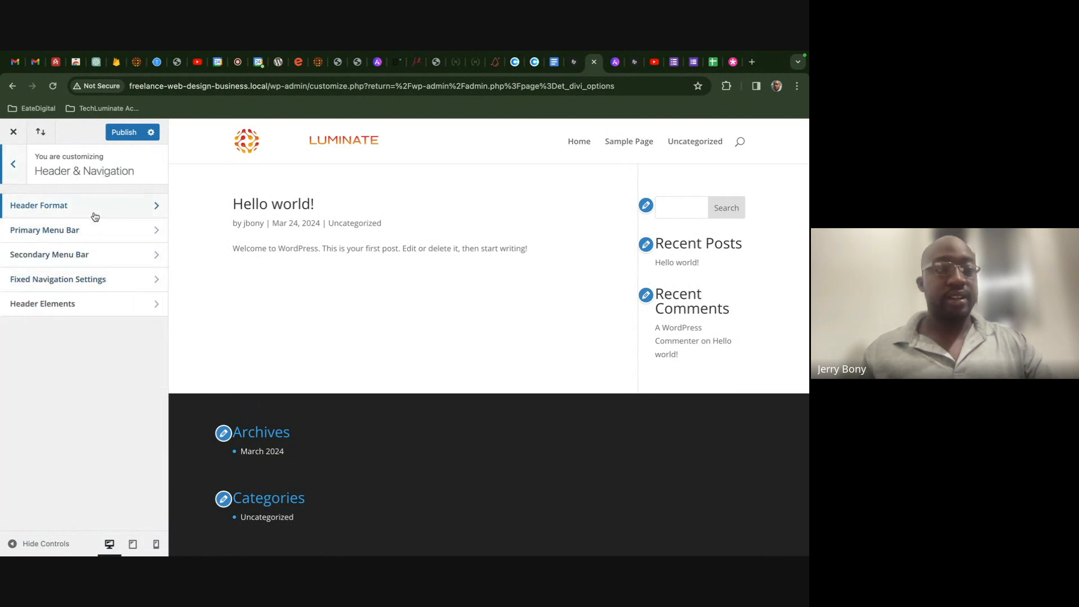
pyautogui.click(18, 167)
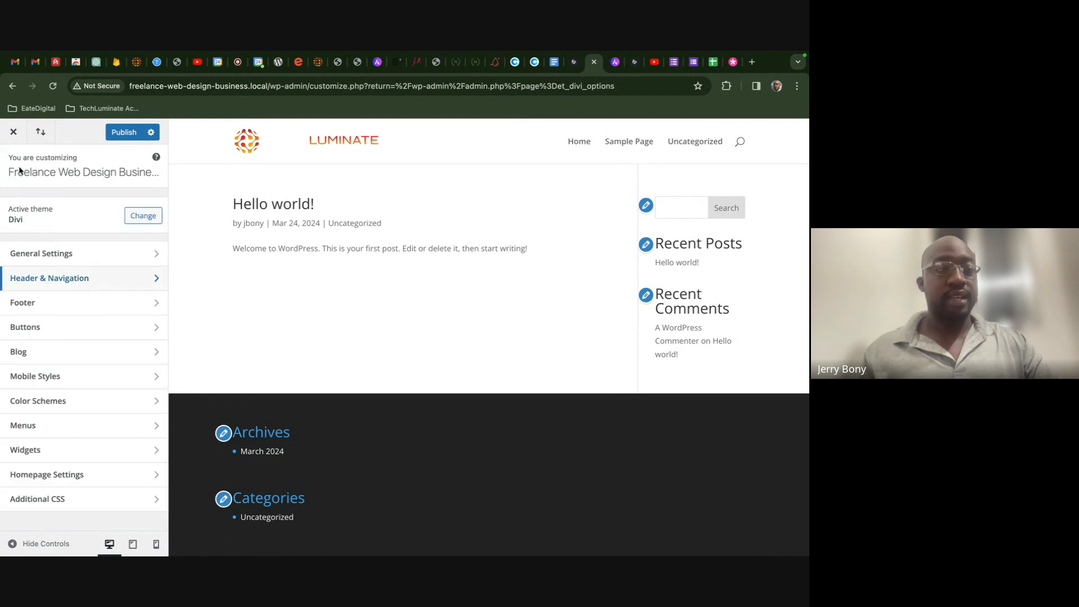
pyautogui.click(63, 251)
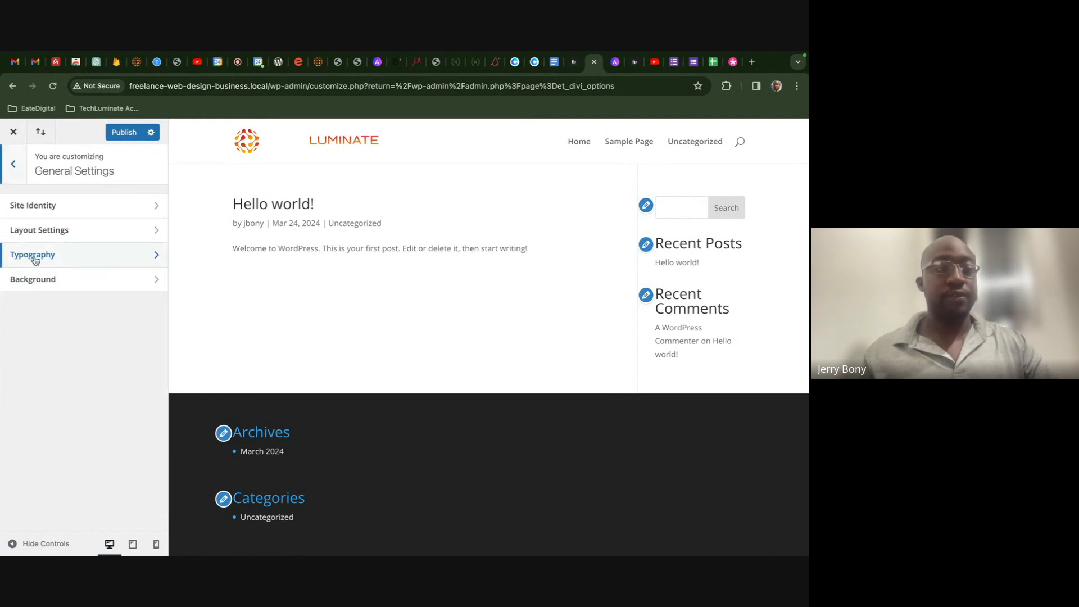
pyautogui.click(112, 259)
pyautogui.scroll(-1, 112, 273)
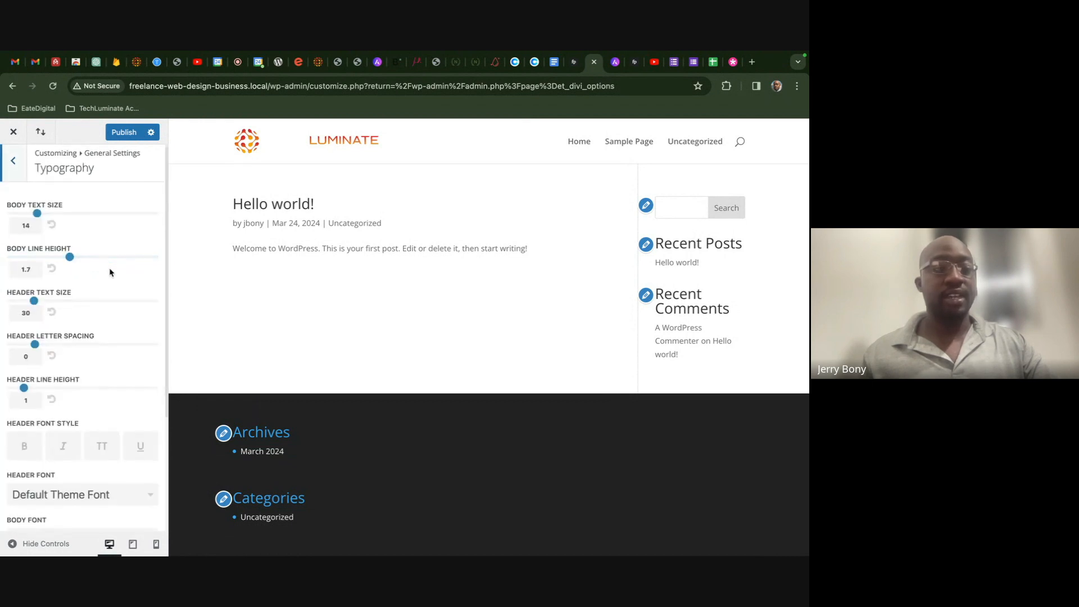
pyautogui.scroll(1, 99, 235)
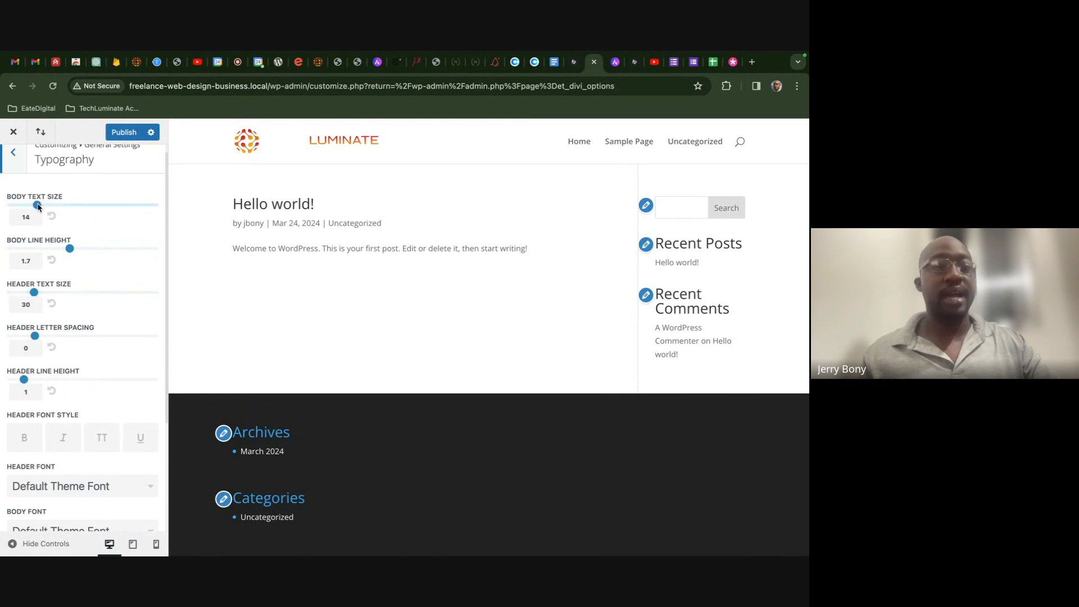
pyautogui.moveTo(38, 206); pyautogui.dragTo(50, 206)
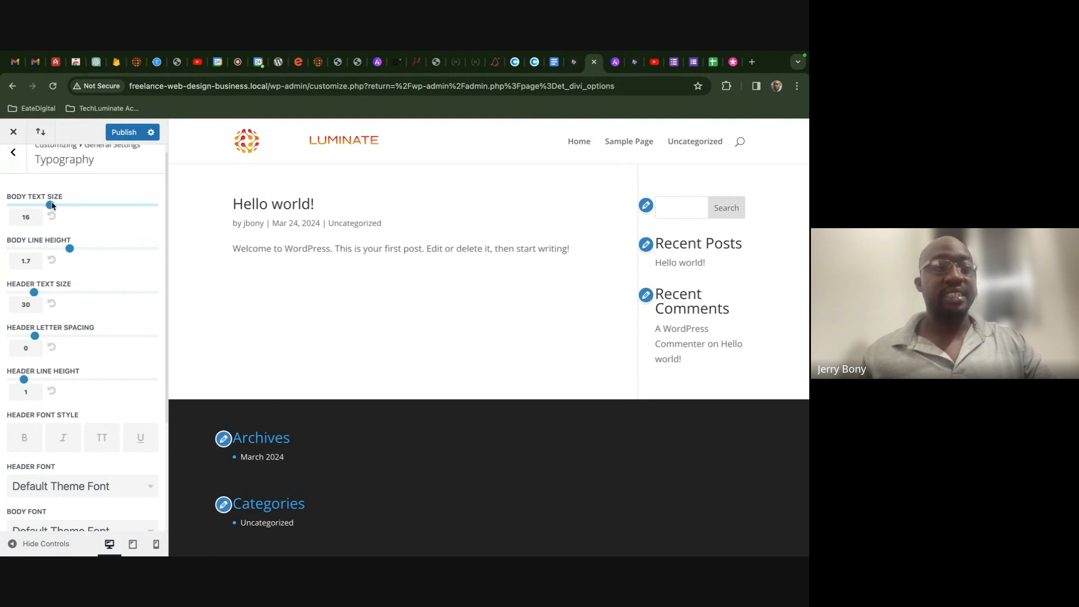
pyautogui.moveTo(53, 207); pyautogui.dragTo(55, 206)
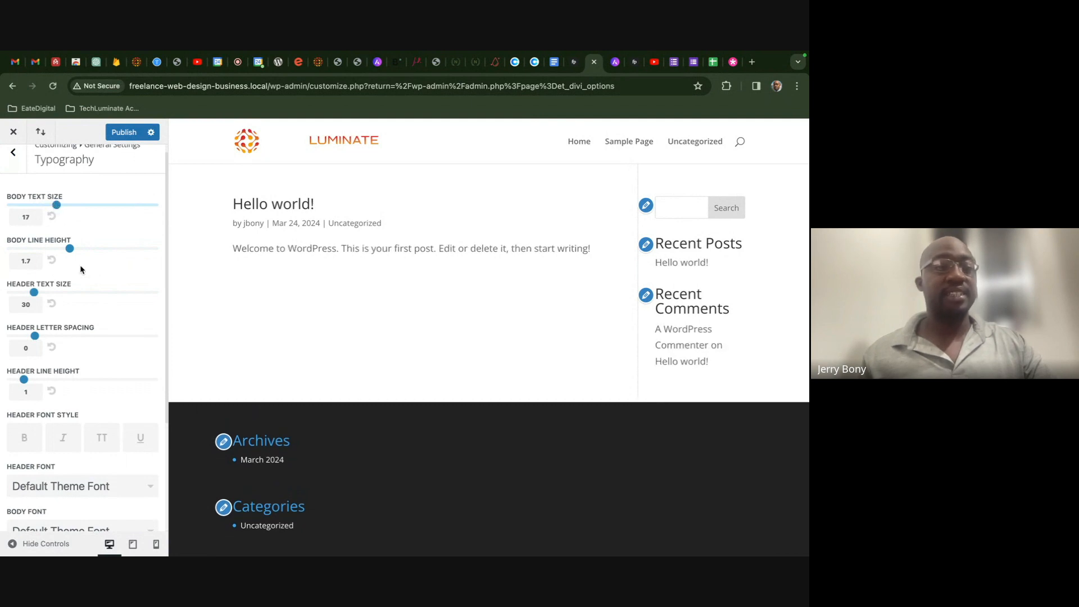
pyautogui.scroll(-3, 86, 273)
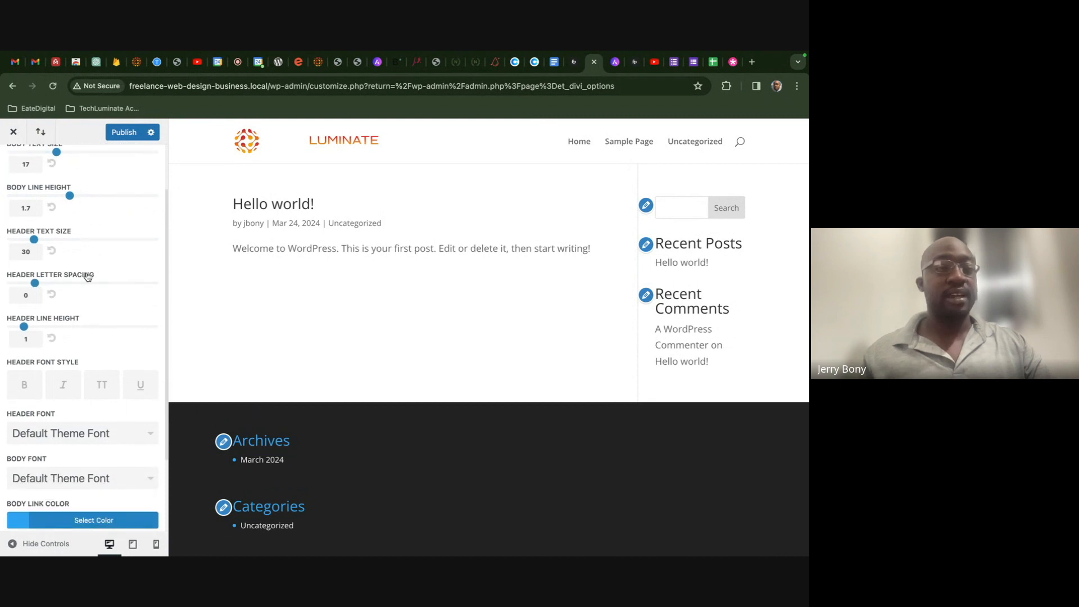
pyautogui.scroll(-1, 86, 271)
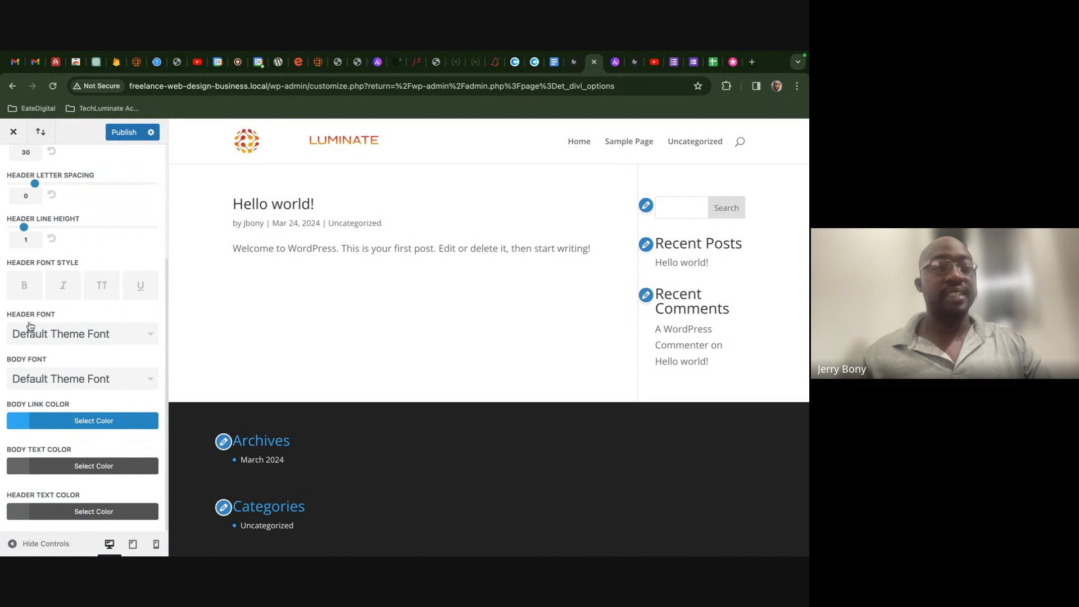
# - Choose Roboto Condensed as the site's header font
pyautogui.click(80, 337)
pyautogui.scroll(-1, 83, 412)
pyautogui.scroll(-10, 83, 413)
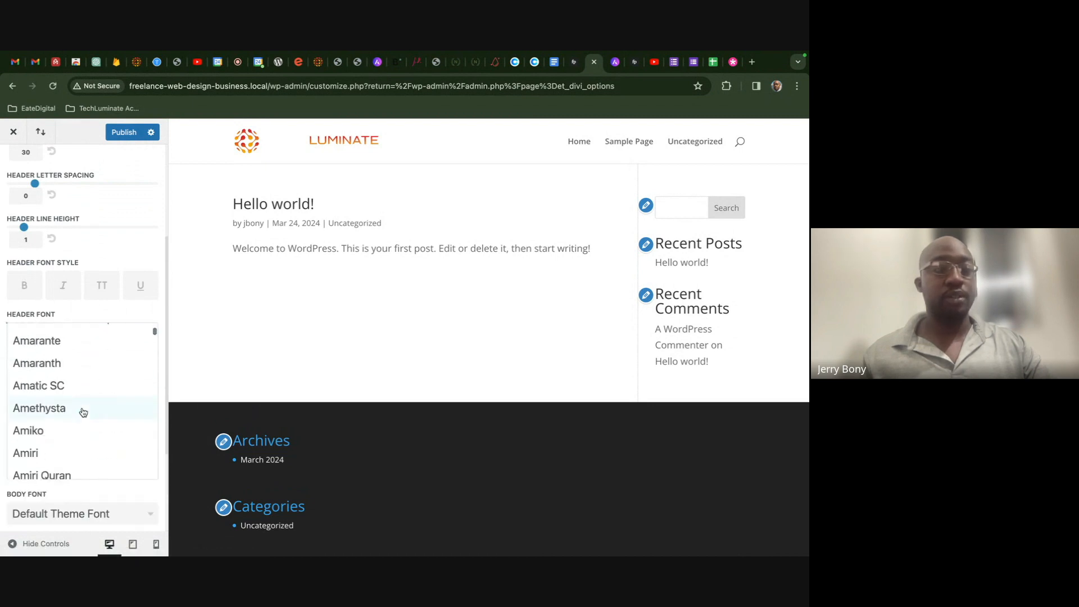
pyautogui.scroll(-20, 104, 380)
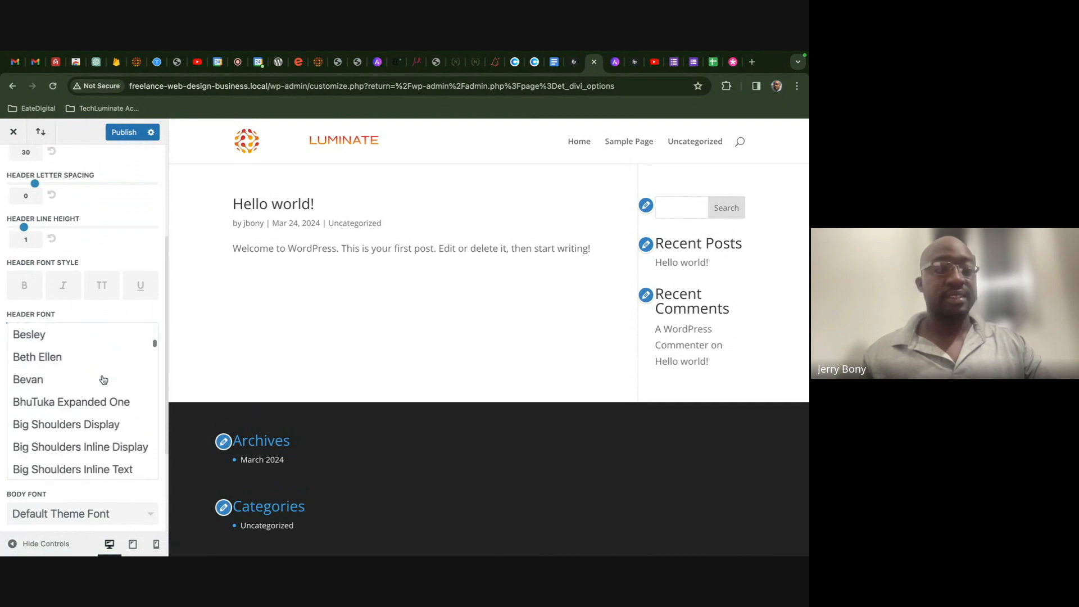
pyautogui.scroll(-20, 104, 380)
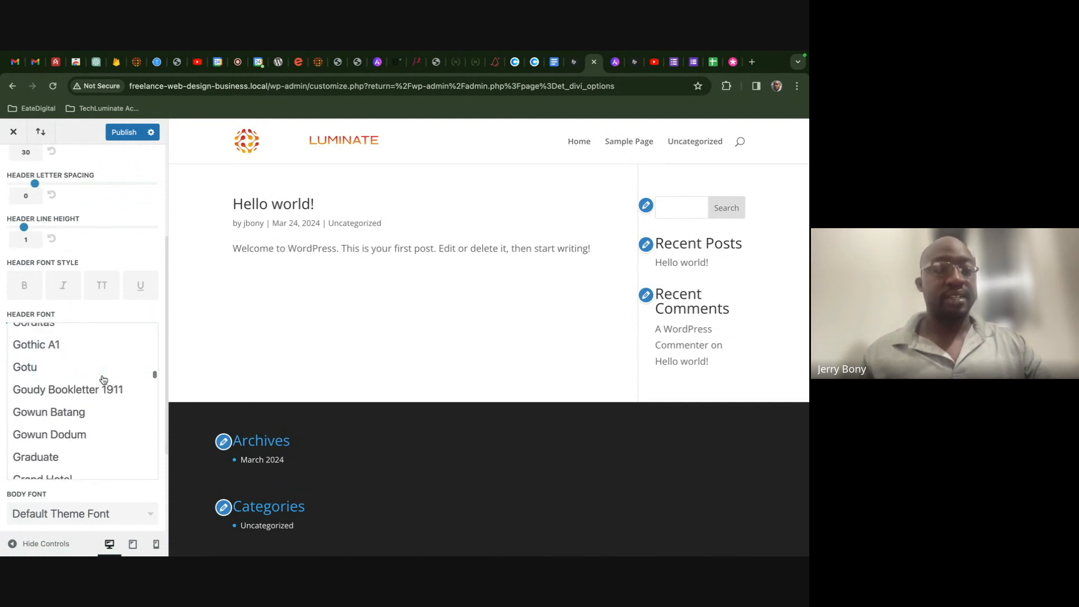
pyautogui.scroll(-20, 103, 380)
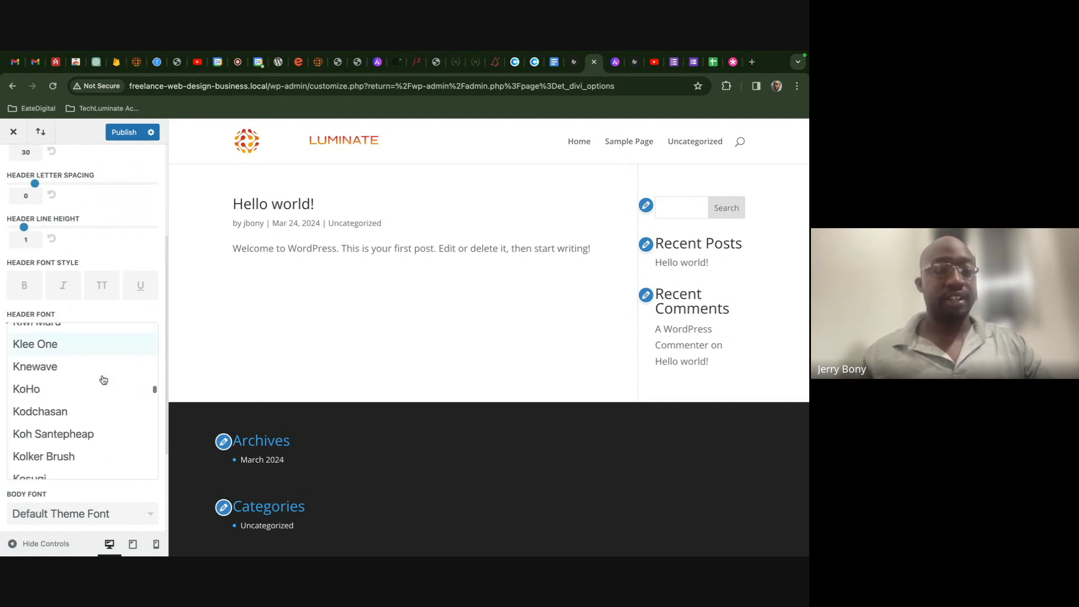
pyautogui.scroll(-20, 103, 379)
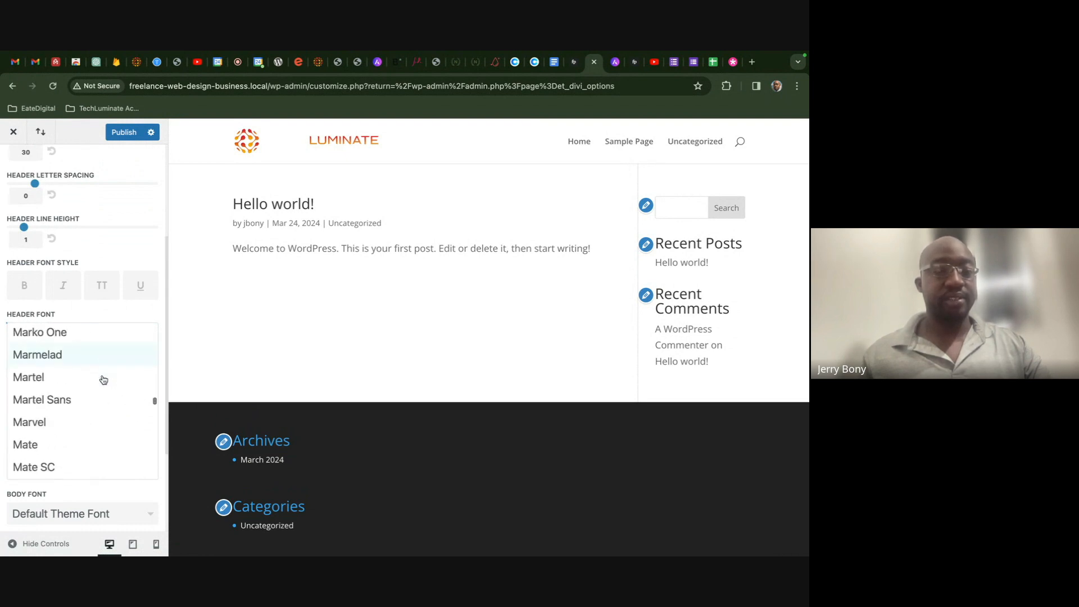
pyautogui.scroll(-20, 104, 380)
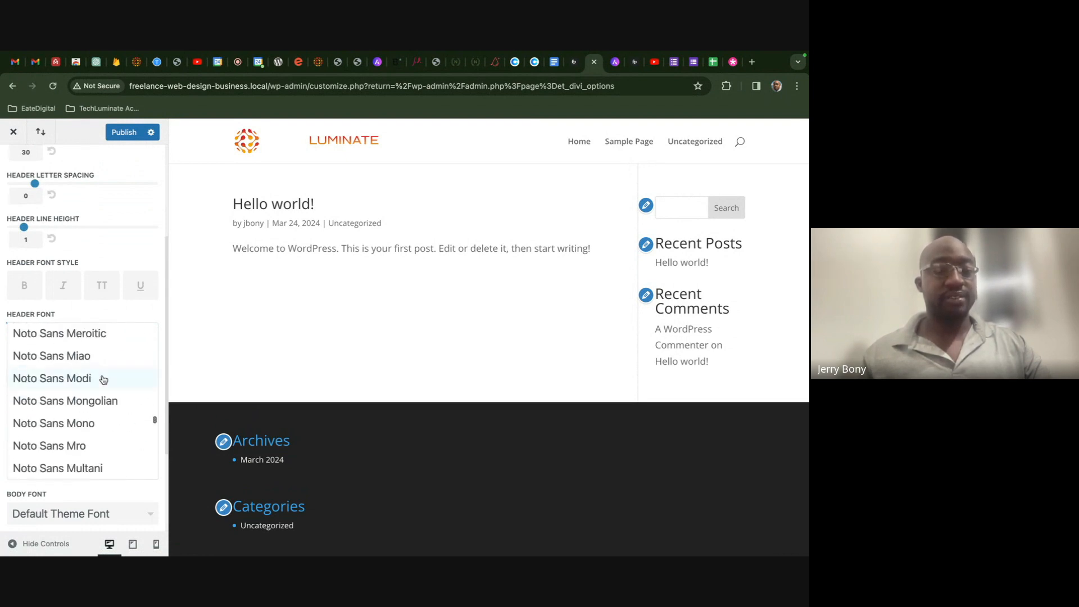
pyautogui.scroll(-20, 103, 380)
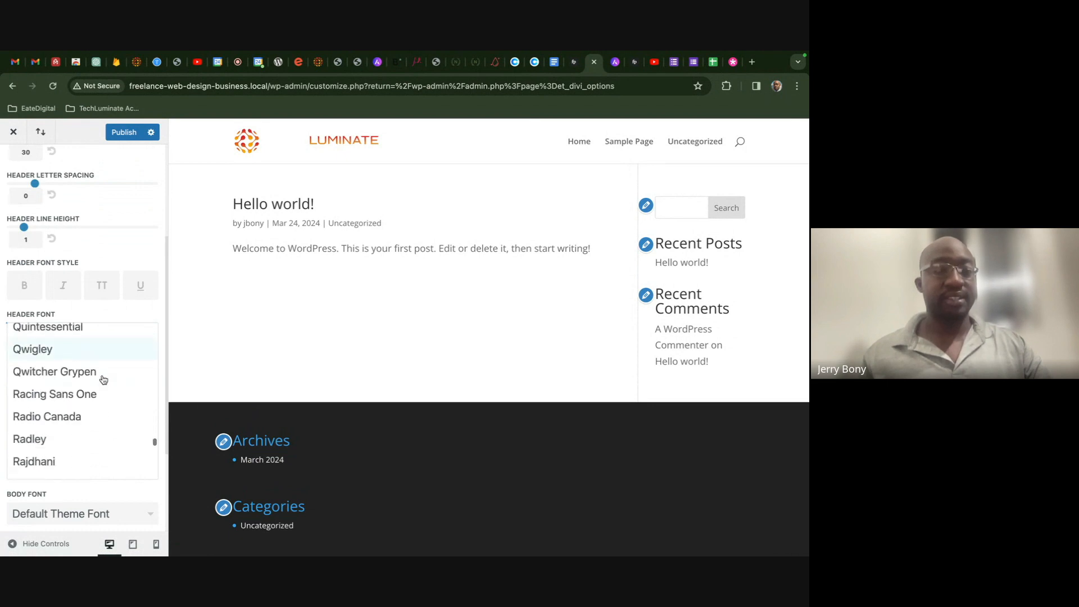
pyautogui.scroll(-10, 103, 380)
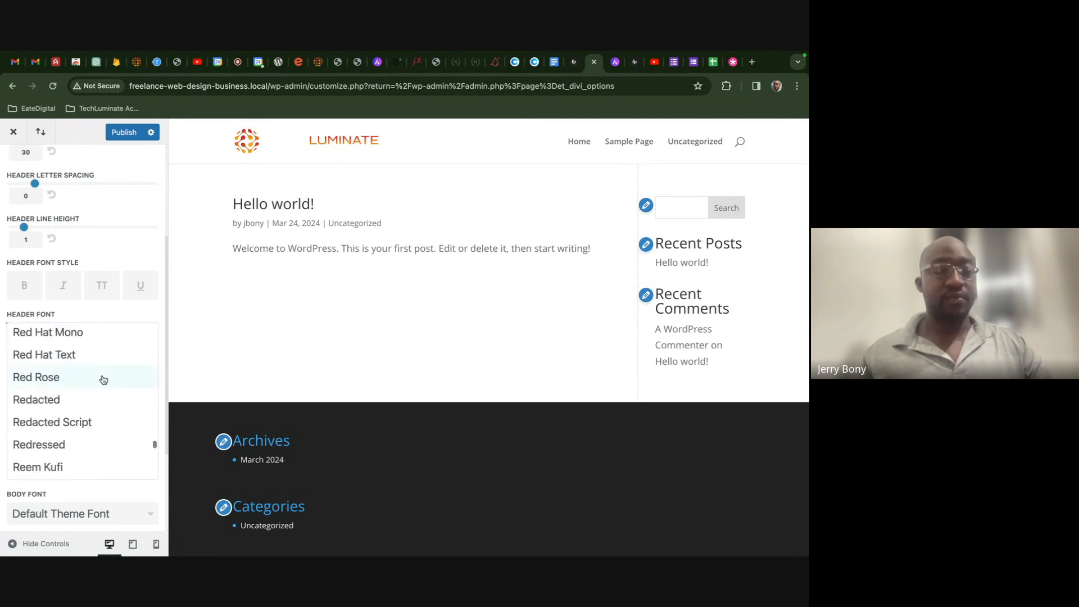
pyautogui.scroll(-3, 104, 380)
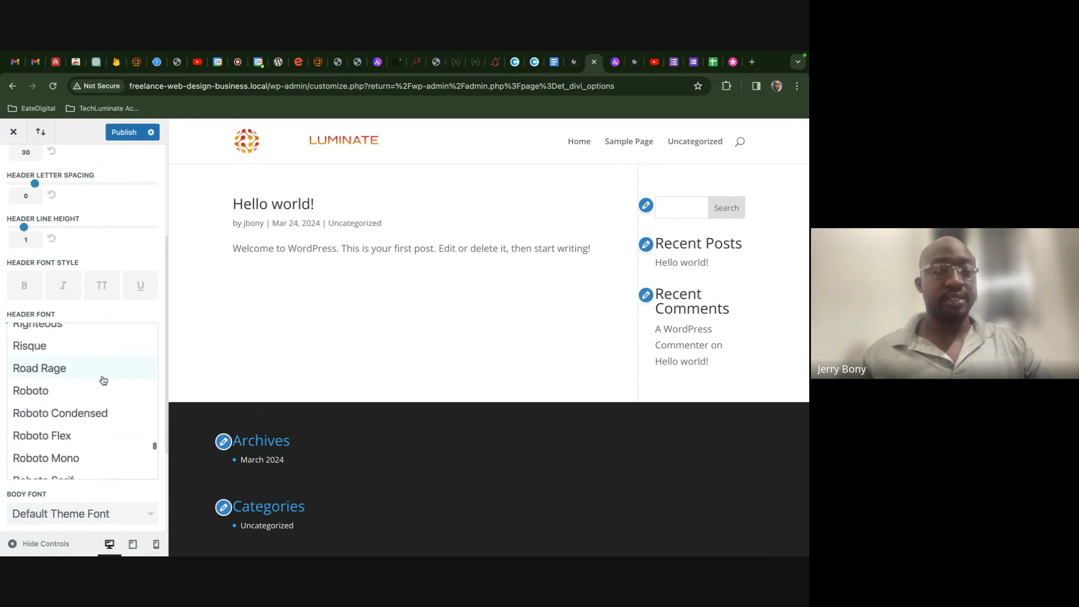
pyautogui.click(99, 416)
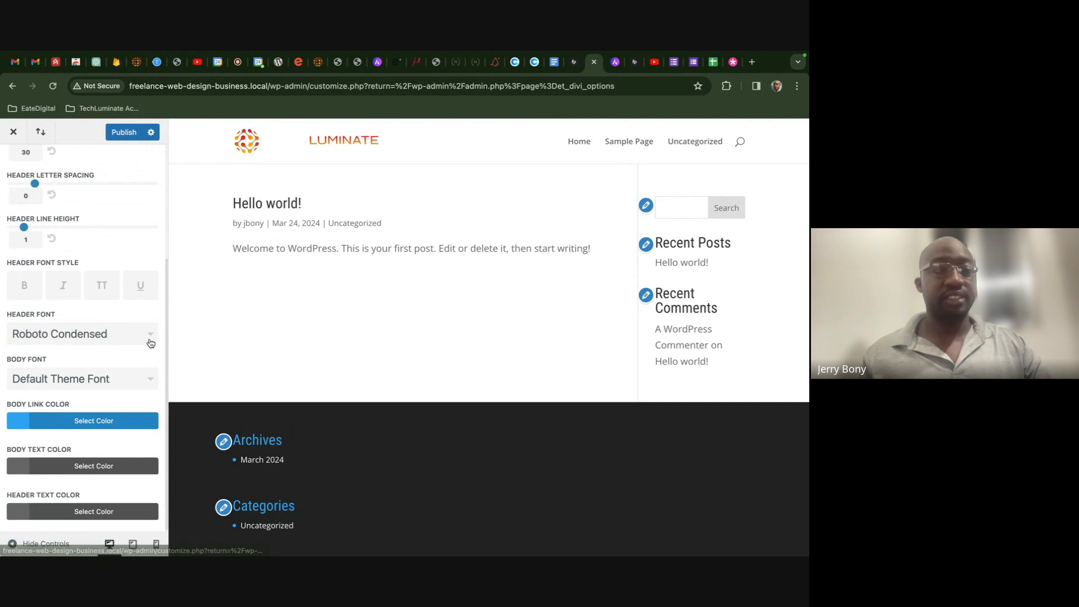
pyautogui.click(128, 380)
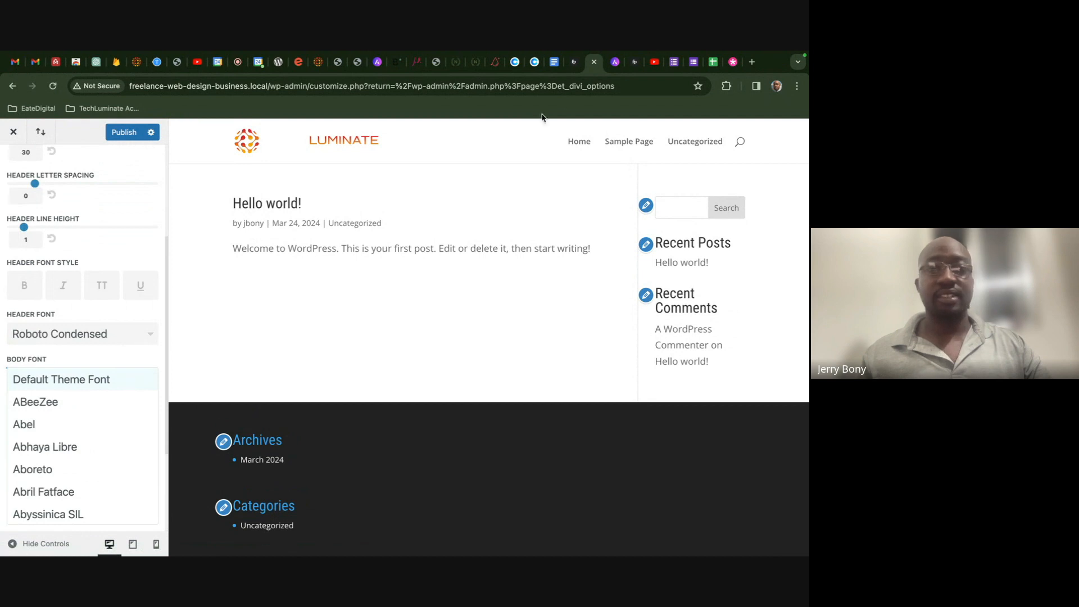
# - Confirm the body font in the design doc, set Body Font to Roboto, and publish
pyautogui.click(554, 64)
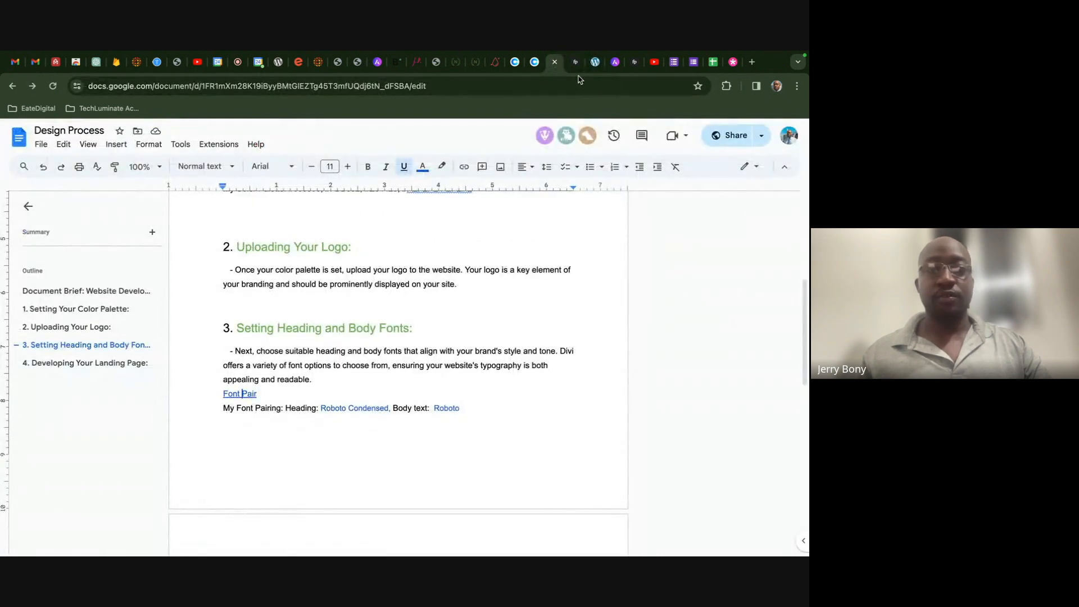
pyautogui.click(595, 63)
pyautogui.scroll(-20, 89, 404)
pyautogui.moveTo(155, 392); pyautogui.dragTo(150, 491)
pyautogui.scroll(-1, 150, 483)
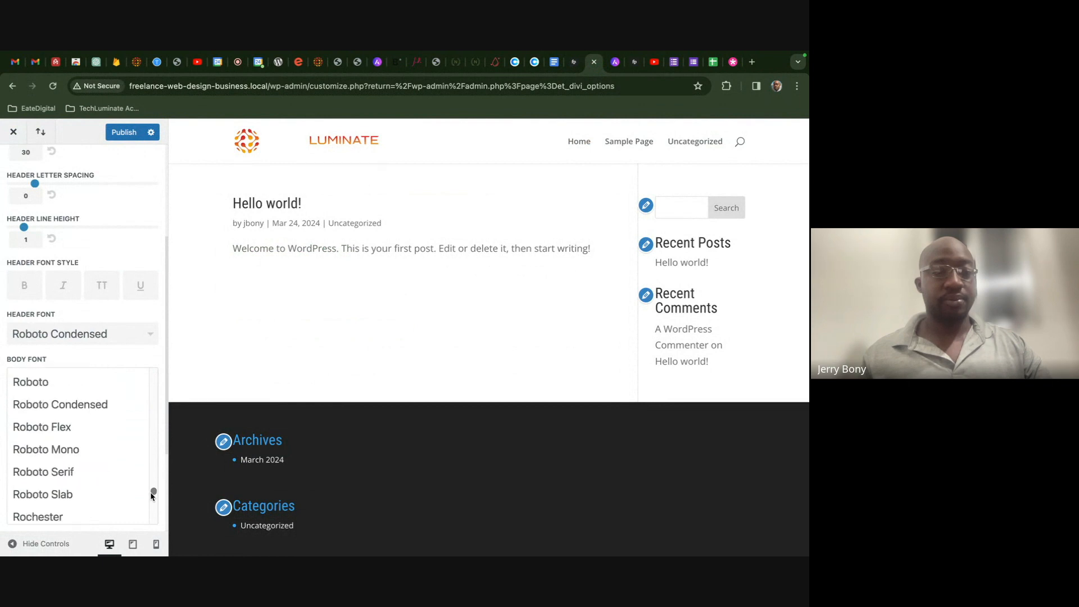
pyautogui.click(93, 390)
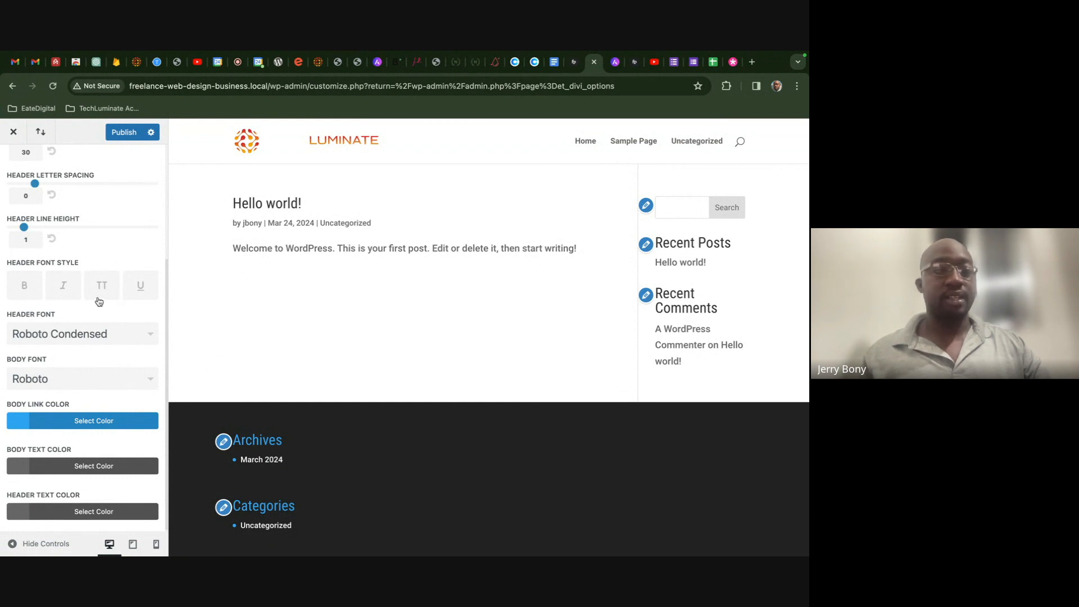
pyautogui.click(124, 134)
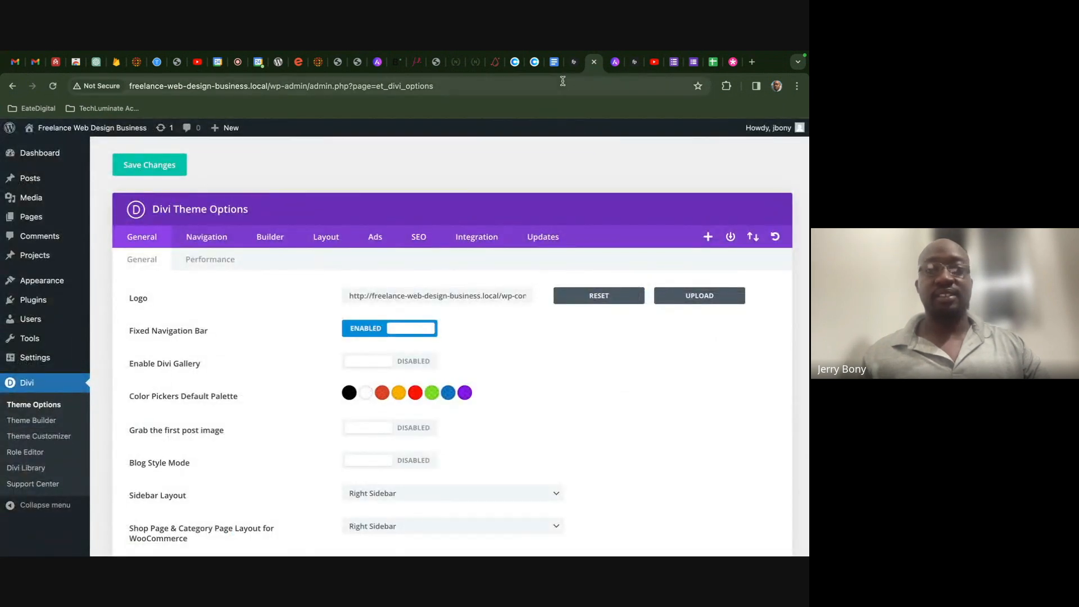
# - Glance at the Design Process brief, then return to the Divi theme options
pyautogui.click(553, 62)
pyautogui.scroll(-3, 536, 284)
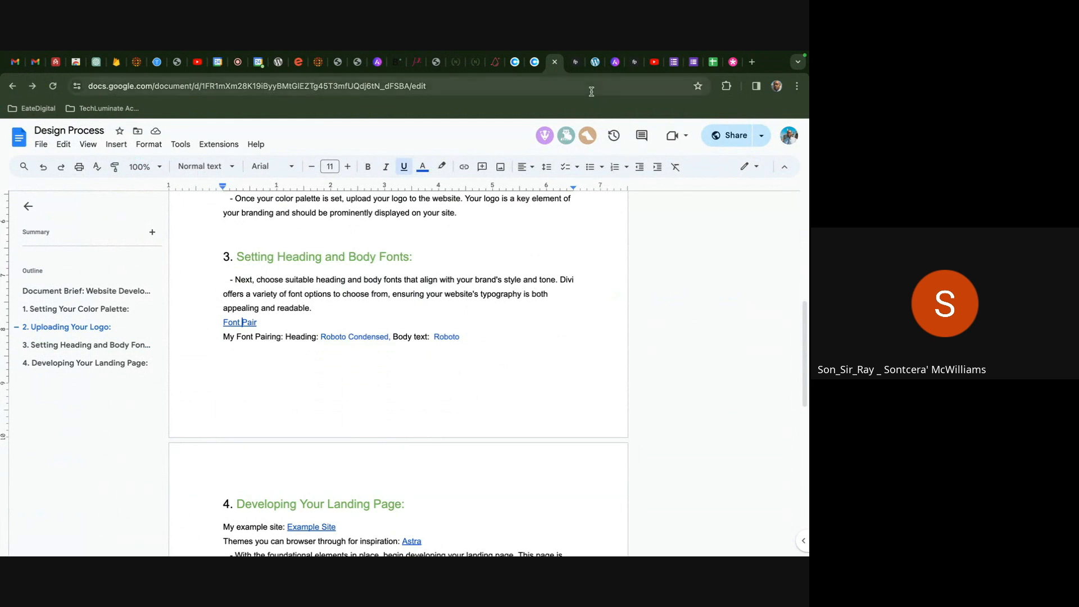
pyautogui.click(595, 61)
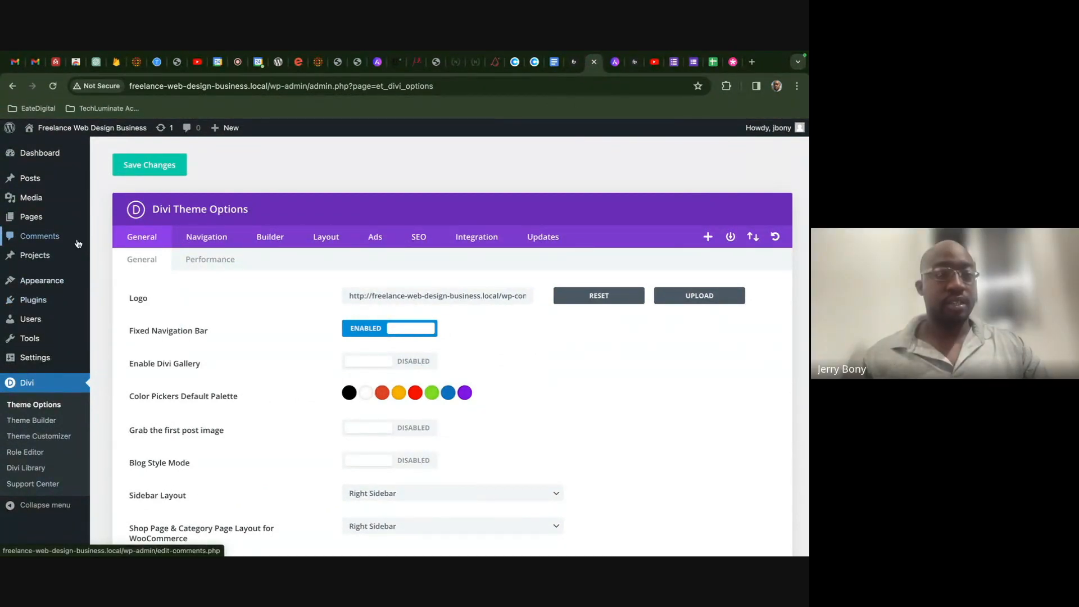
# - Scroll the Design Process brief down to section 4, Developing Your Landing Page
pyautogui.click(553, 62)
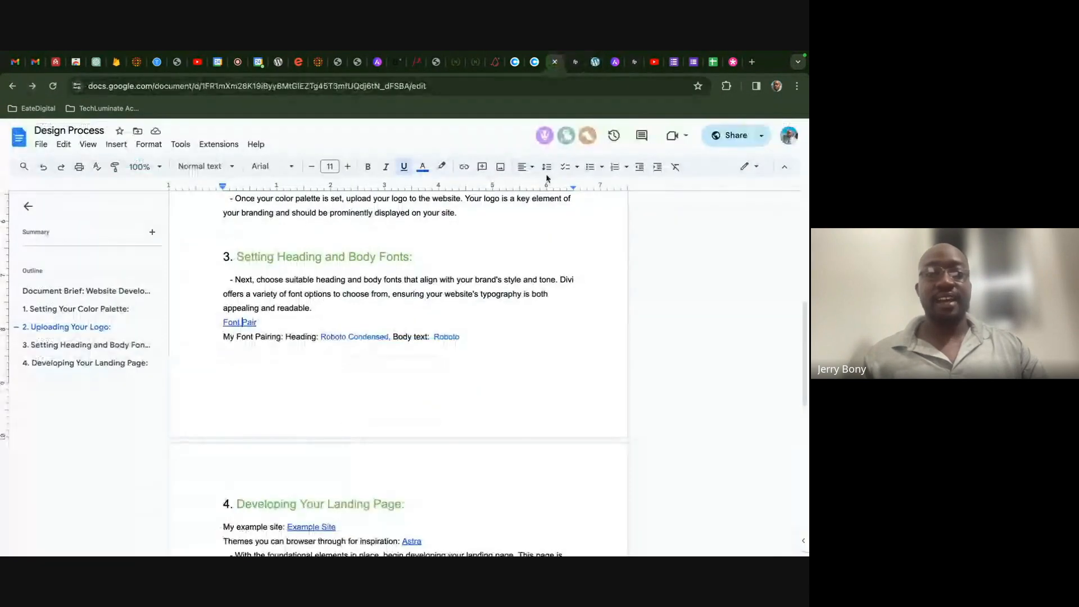
pyautogui.scroll(-3, 560, 226)
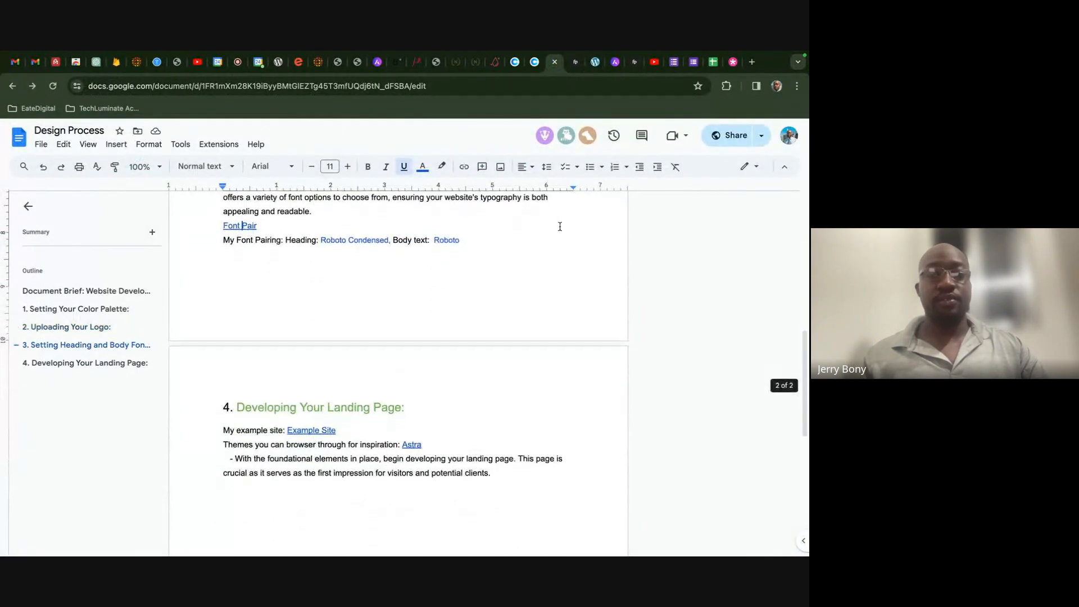
pyautogui.scroll(10, 559, 227)
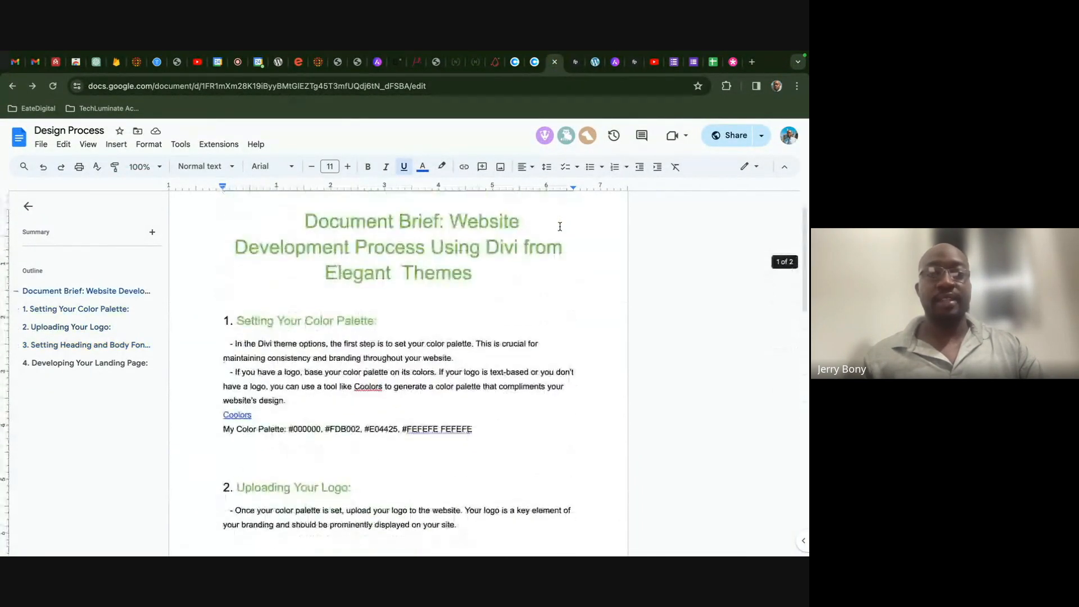
pyautogui.scroll(-1, 559, 226)
pyautogui.scroll(-4, 560, 226)
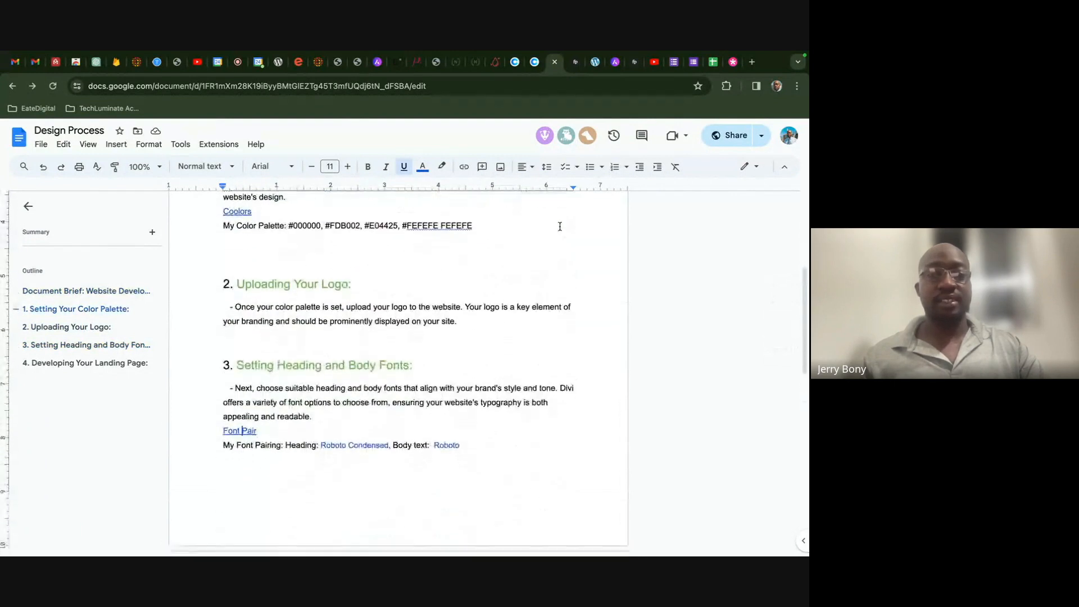
pyautogui.scroll(-2, 526, 274)
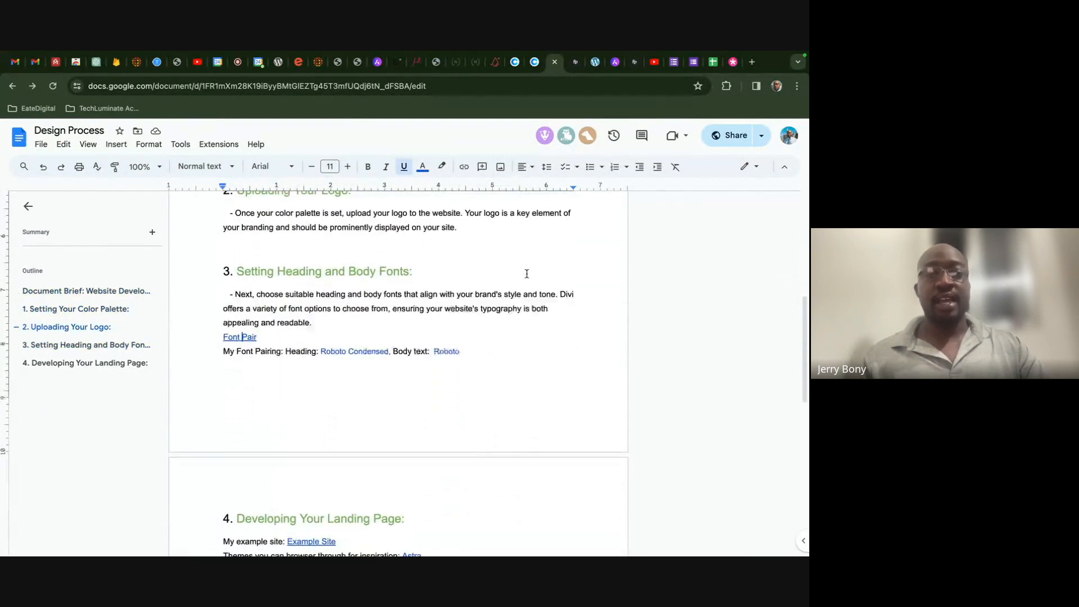
pyautogui.scroll(-1, 527, 273)
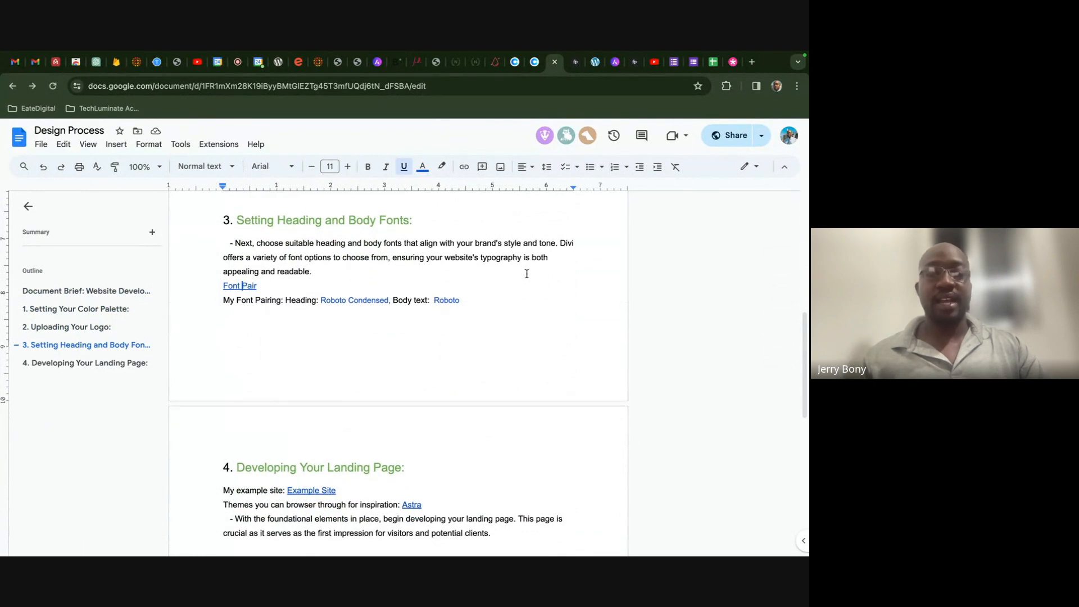
pyautogui.scroll(-3, 527, 274)
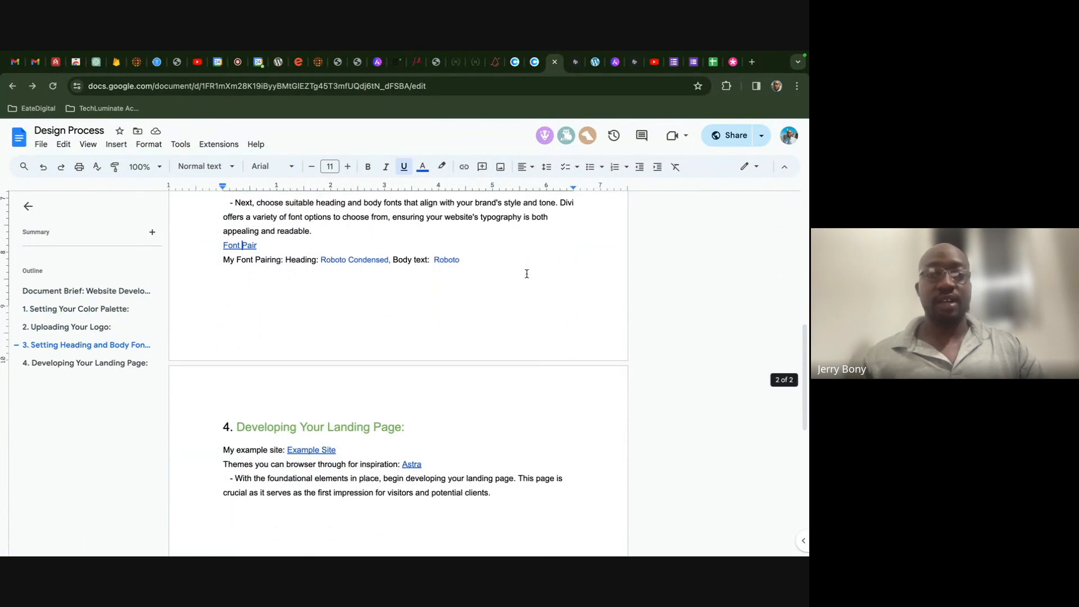
pyautogui.scroll(-2, 526, 274)
pyautogui.scroll(-1, 527, 274)
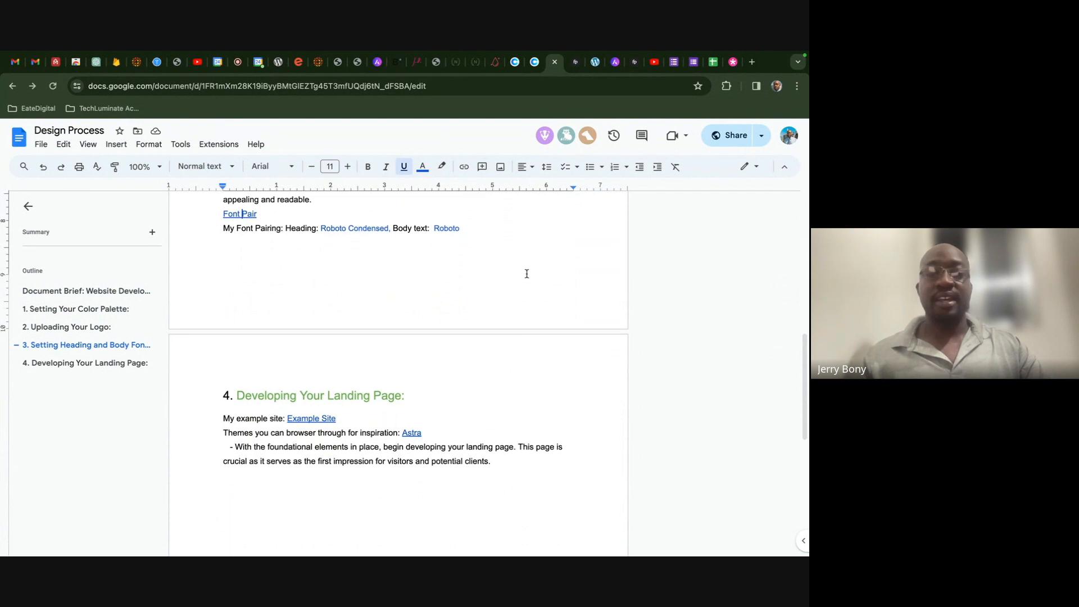
pyautogui.scroll(-4, 464, 339)
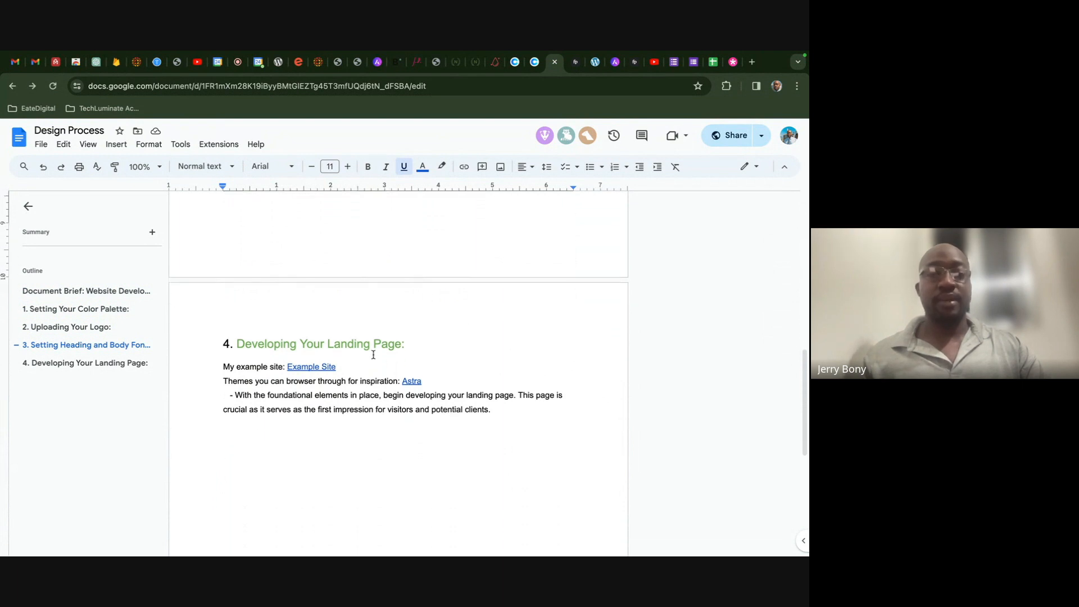
pyautogui.scroll(-1, 373, 355)
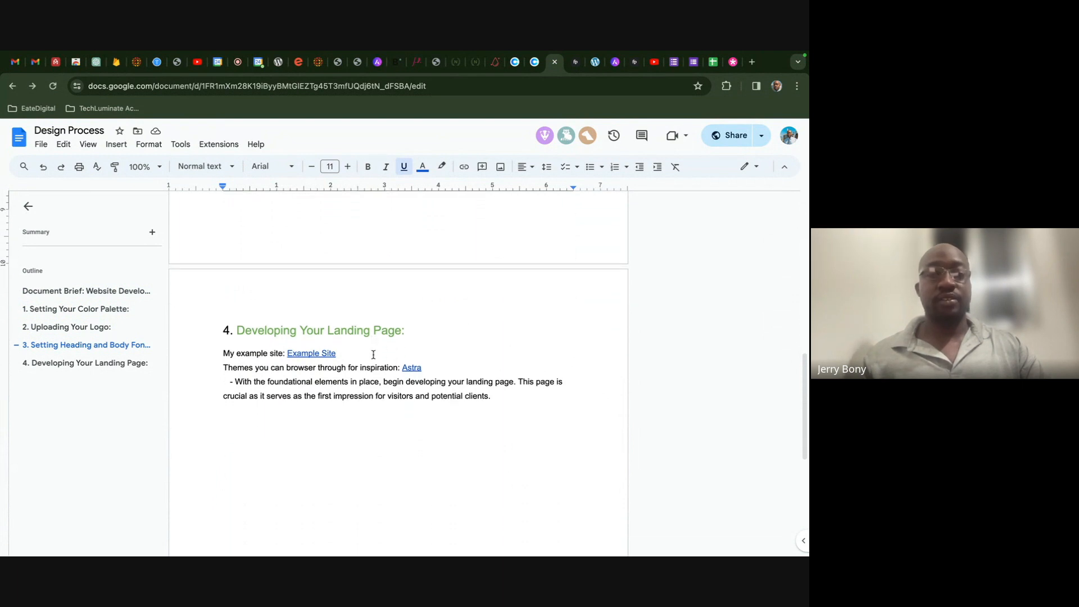
# - Open the brief's Example Site link (love-nature-02 demo) in a new tab and browse it
pyautogui.click(307, 354)
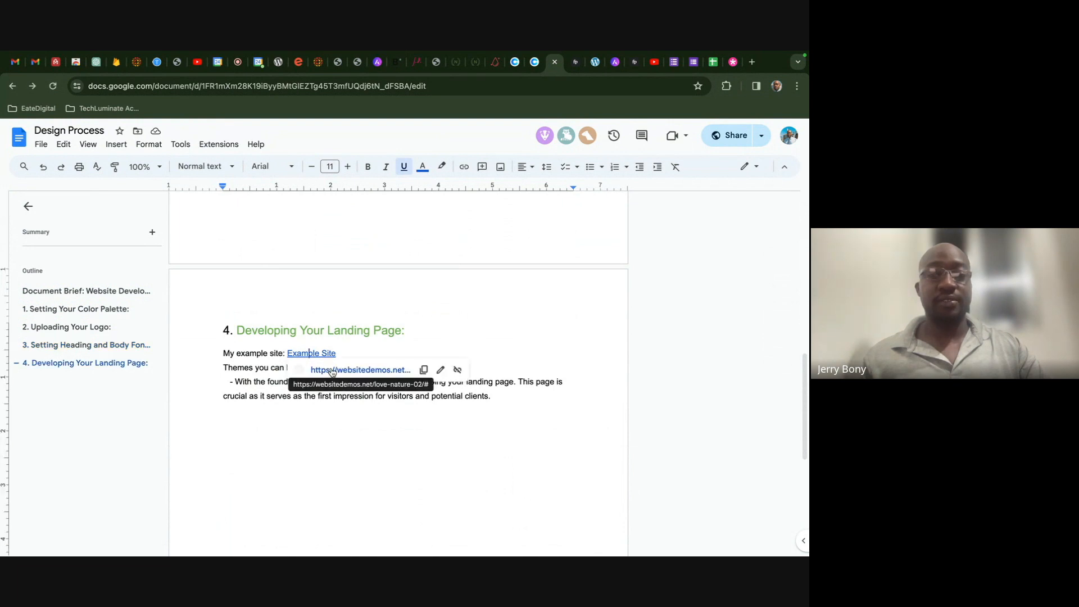
pyautogui.click(330, 369)
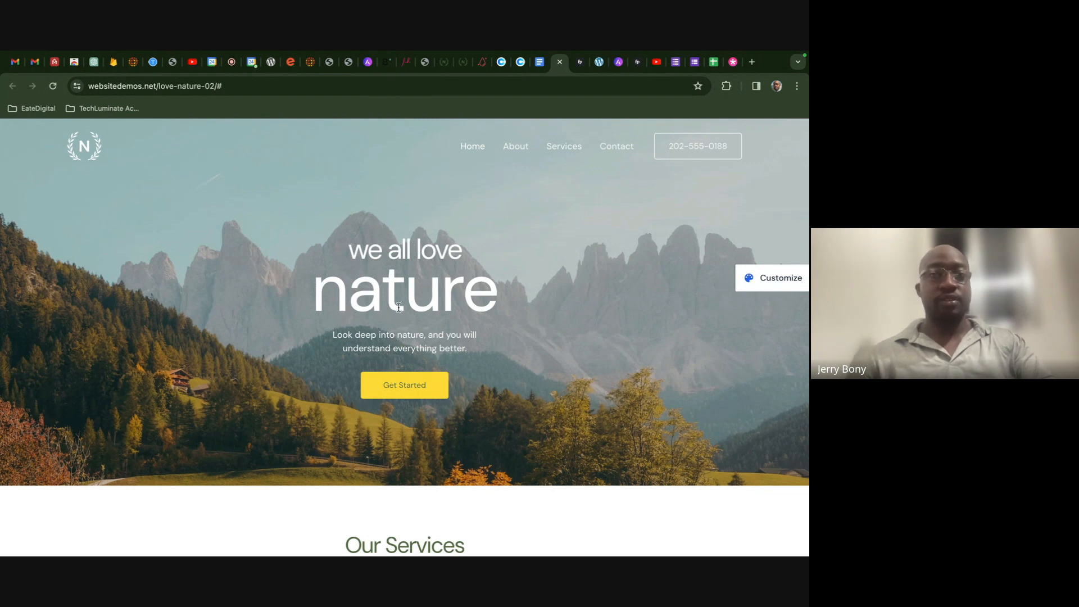
pyautogui.scroll(-5, 399, 307)
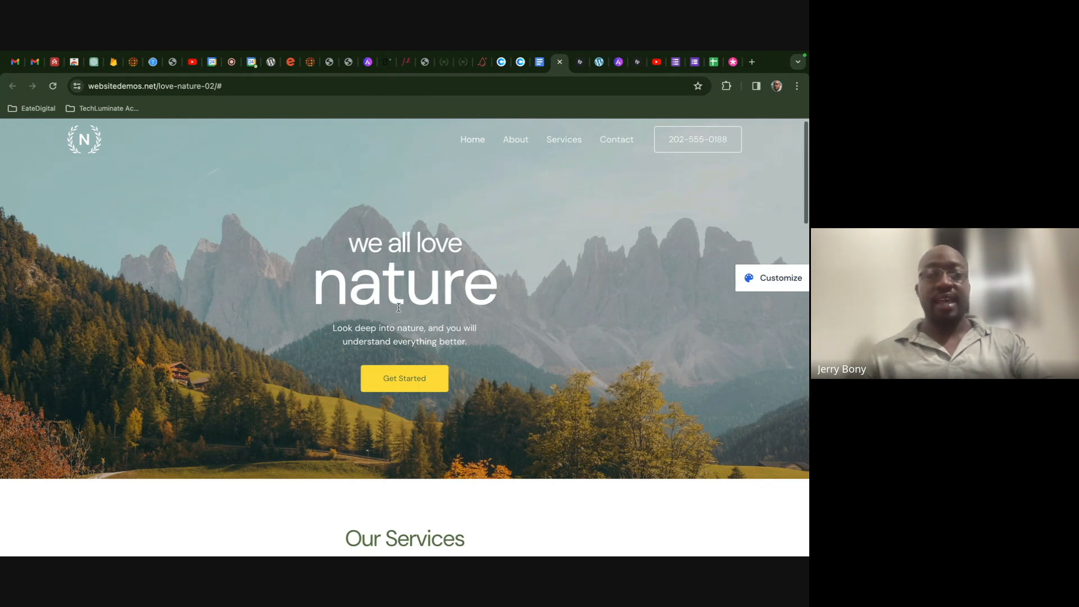
pyautogui.scroll(-10, 398, 311)
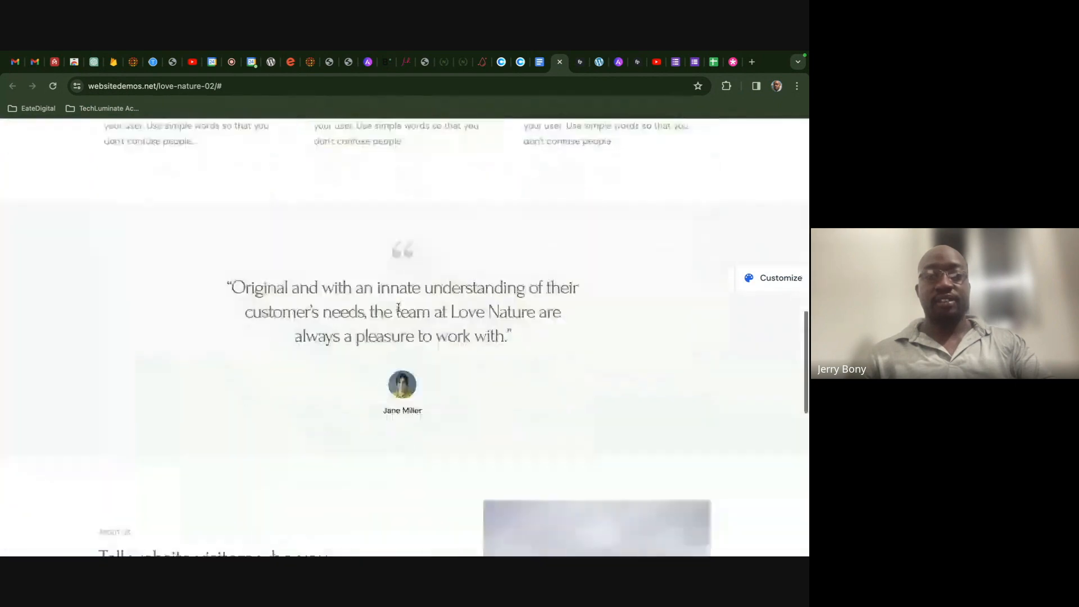
pyautogui.scroll(15, 399, 307)
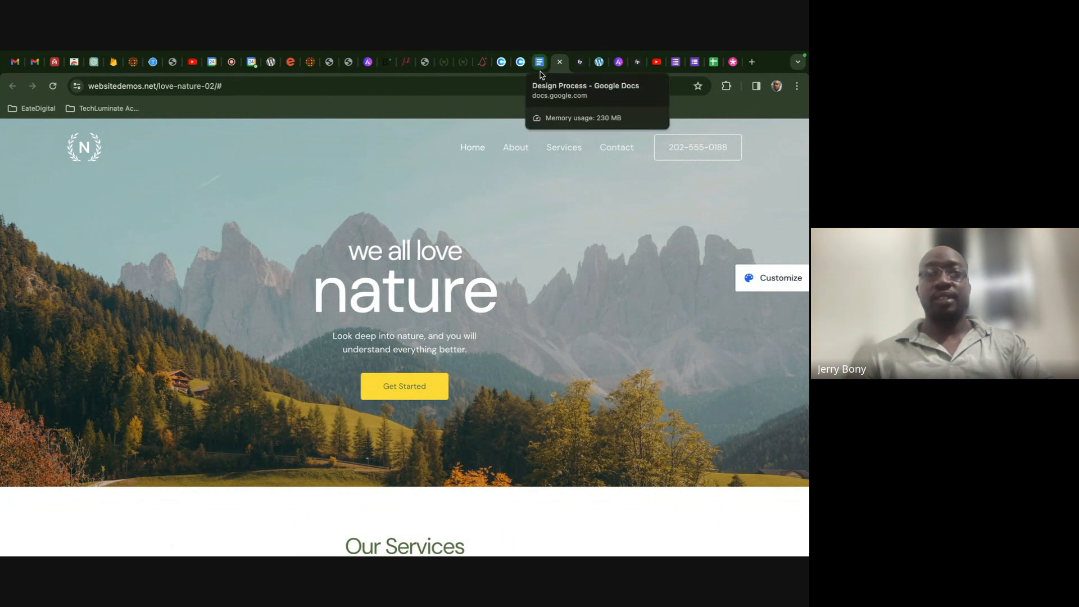
# - Go back to the WordPress admin and open the Pages list
pyautogui.click(599, 70)
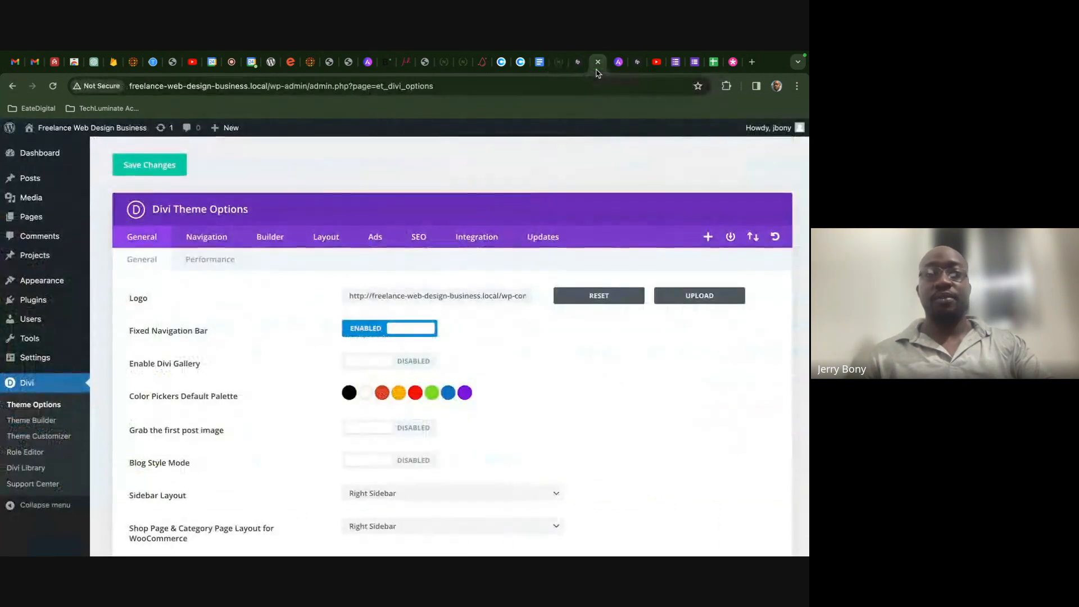
pyautogui.click(560, 63)
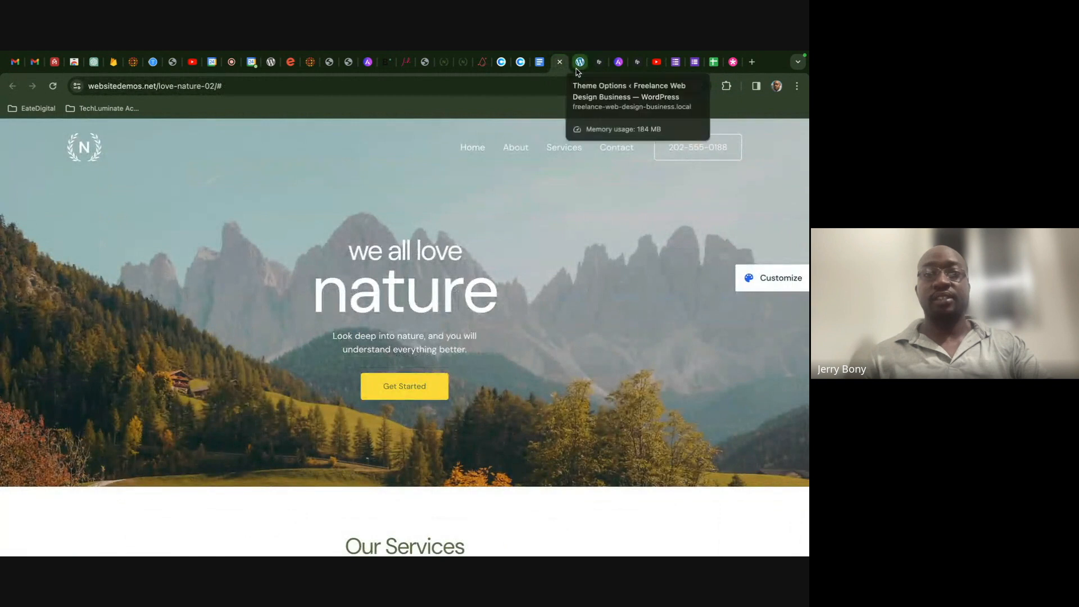
pyautogui.click(578, 66)
pyautogui.click(59, 219)
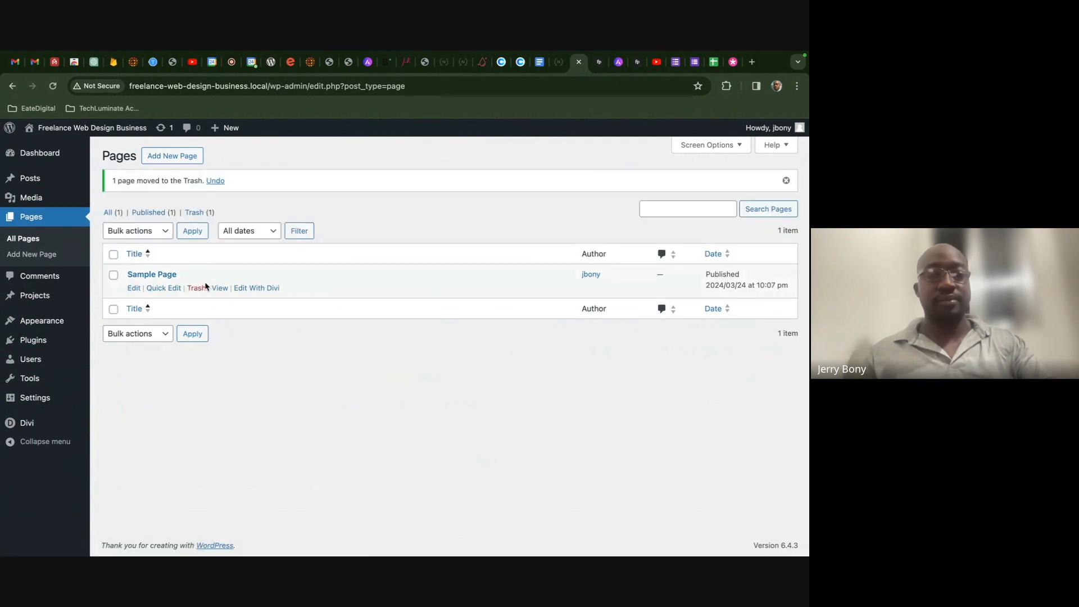
# - Create a new page titled 'Freelance Web Designer' and switch it to the Divi Builder
pyautogui.click(175, 160)
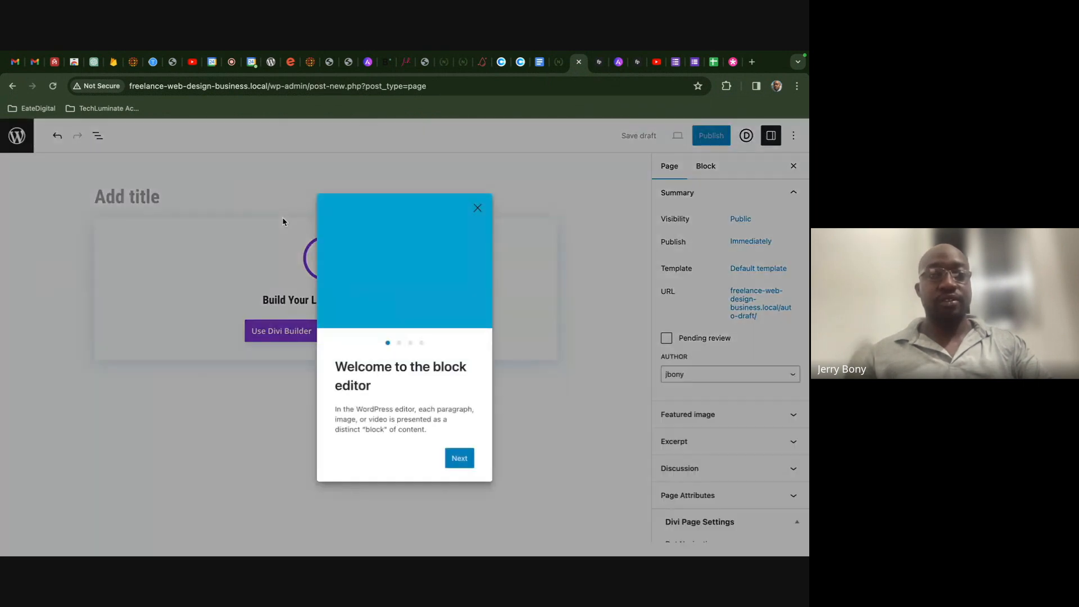
pyautogui.click(477, 208)
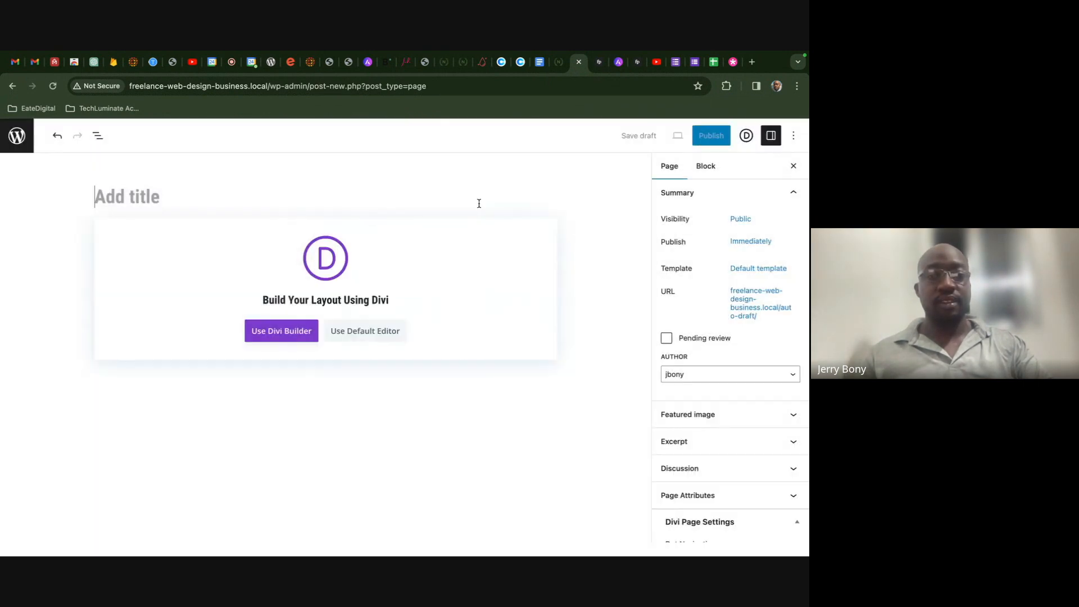
pyautogui.click(258, 202)
pyautogui.write('Freelance Web Designer')
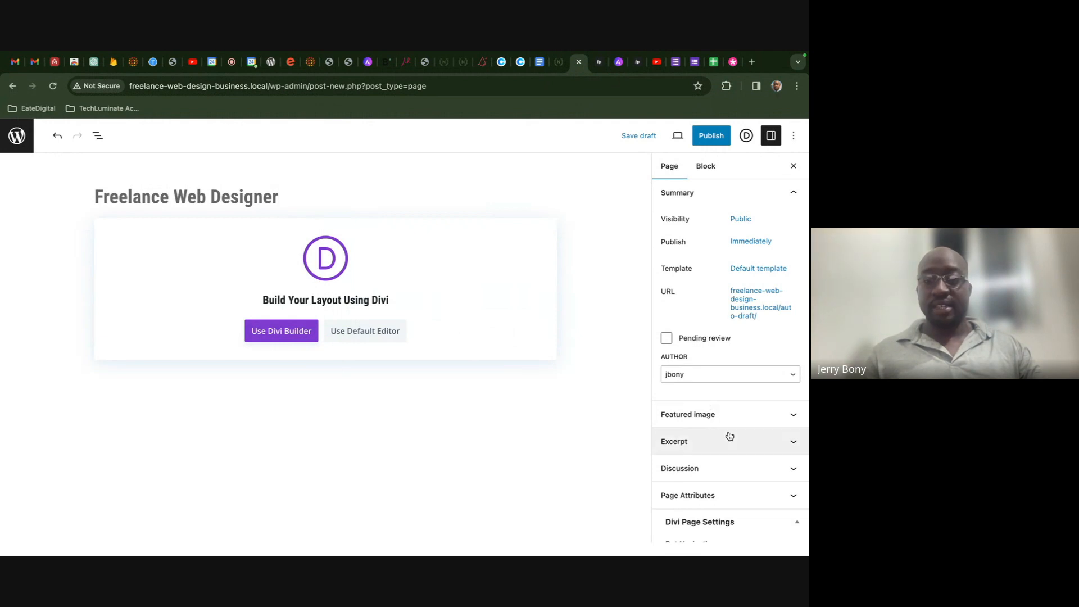
pyautogui.scroll(-2, 728, 436)
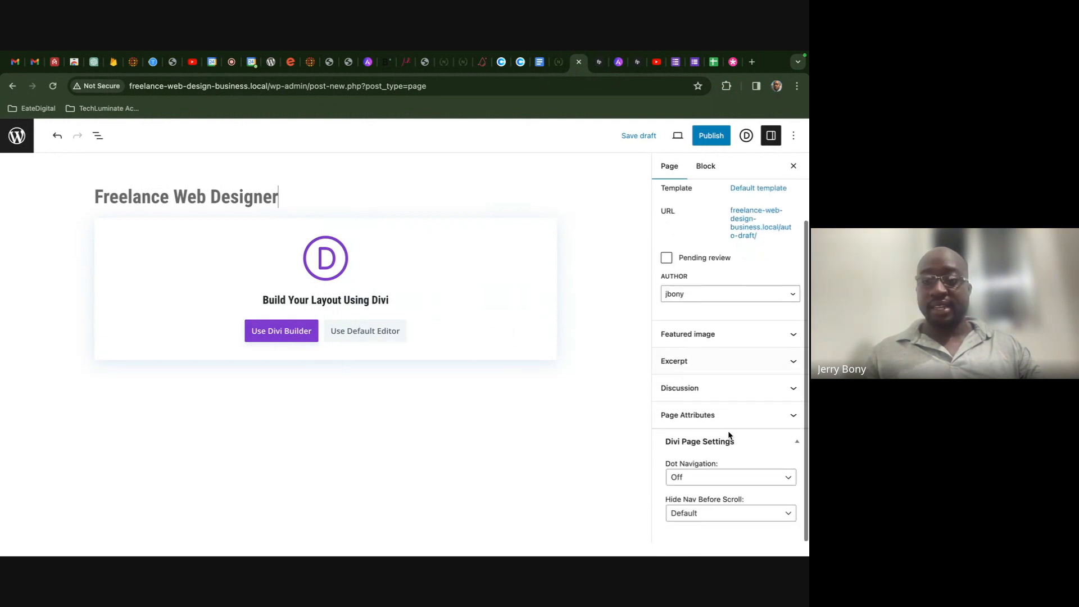
pyautogui.click(284, 331)
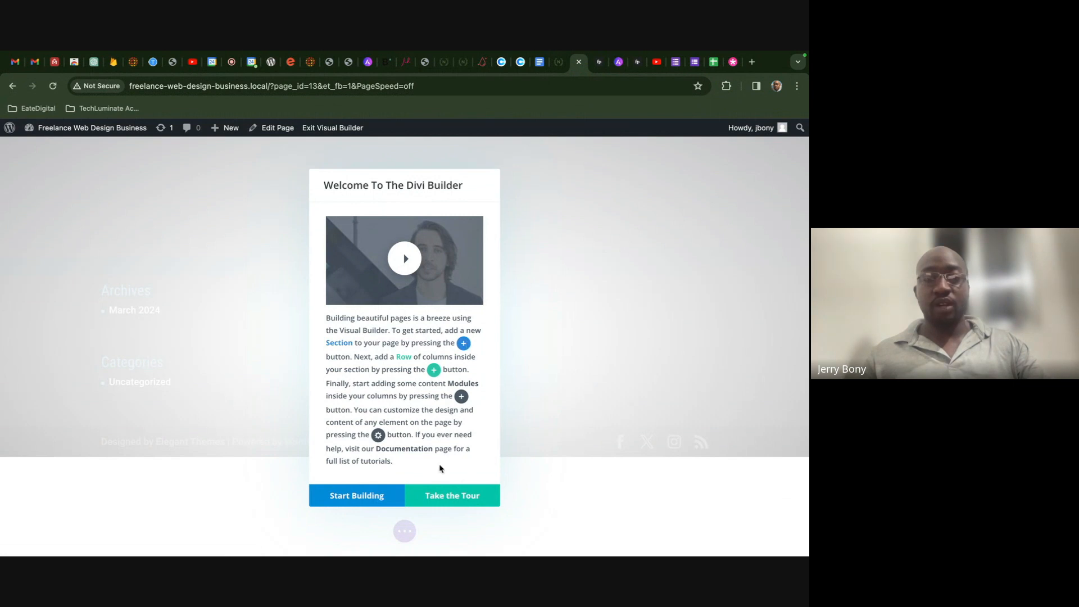
# - Start the page from scratch with one empty section, save it as a draft, and exit the builder
pyautogui.click(367, 495)
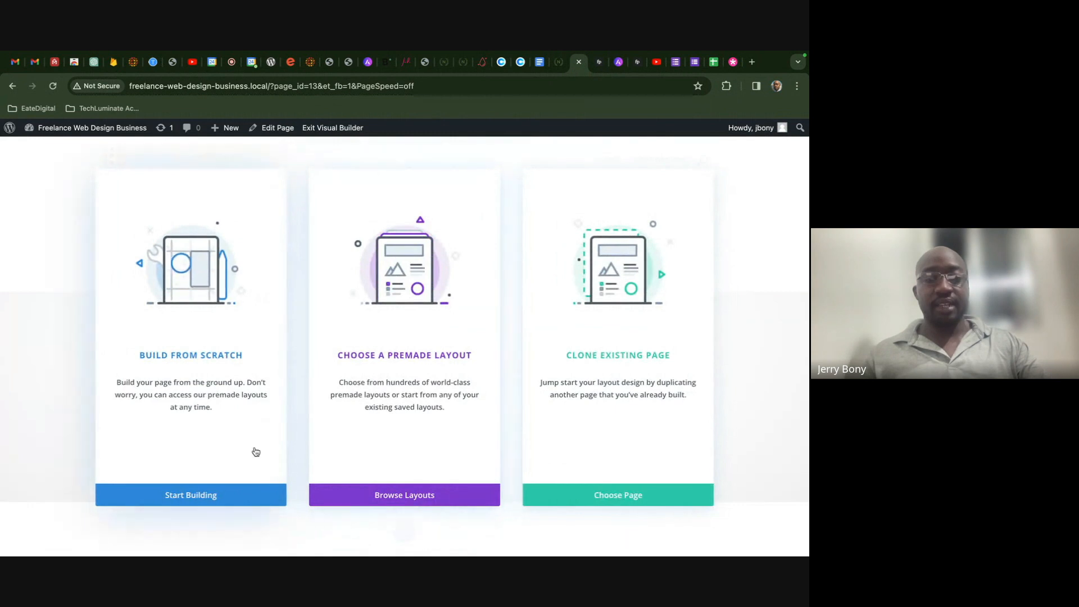
pyautogui.click(235, 494)
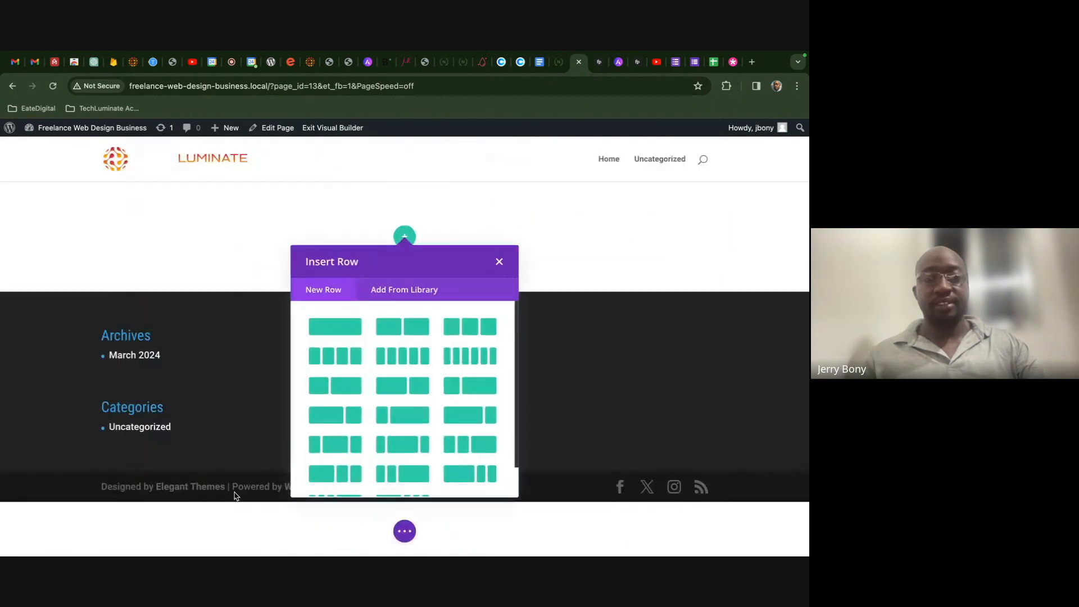
pyautogui.click(498, 262)
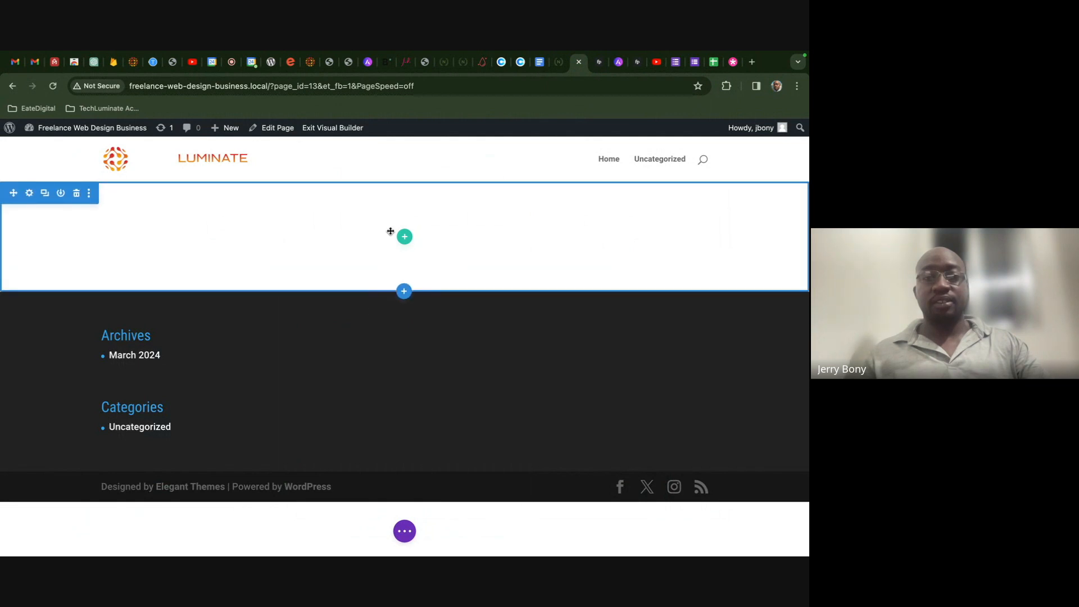
pyautogui.click(403, 537)
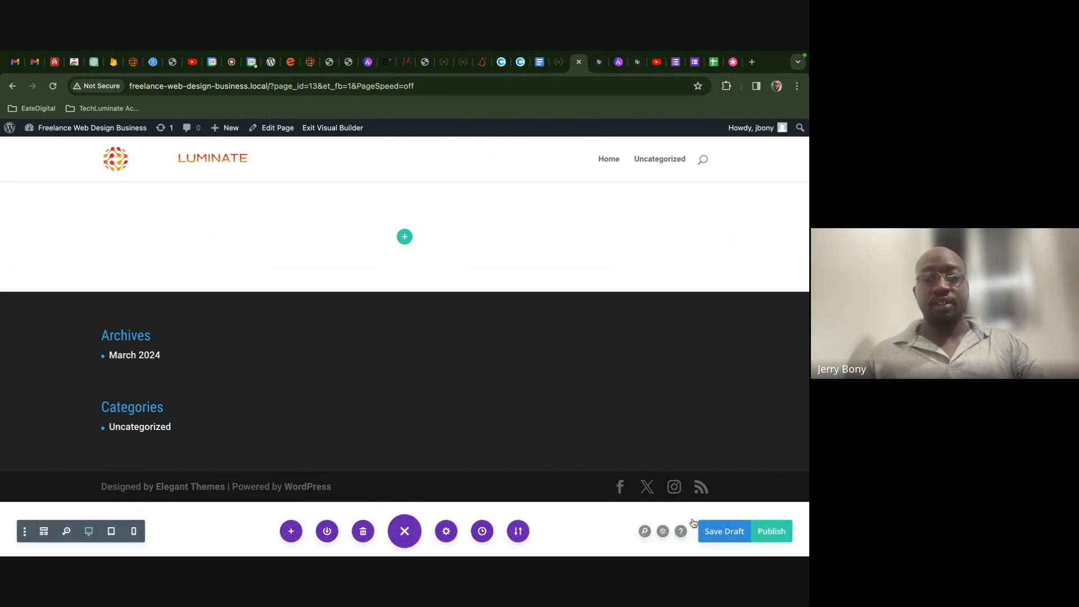
pyautogui.click(726, 532)
pyautogui.click(332, 128)
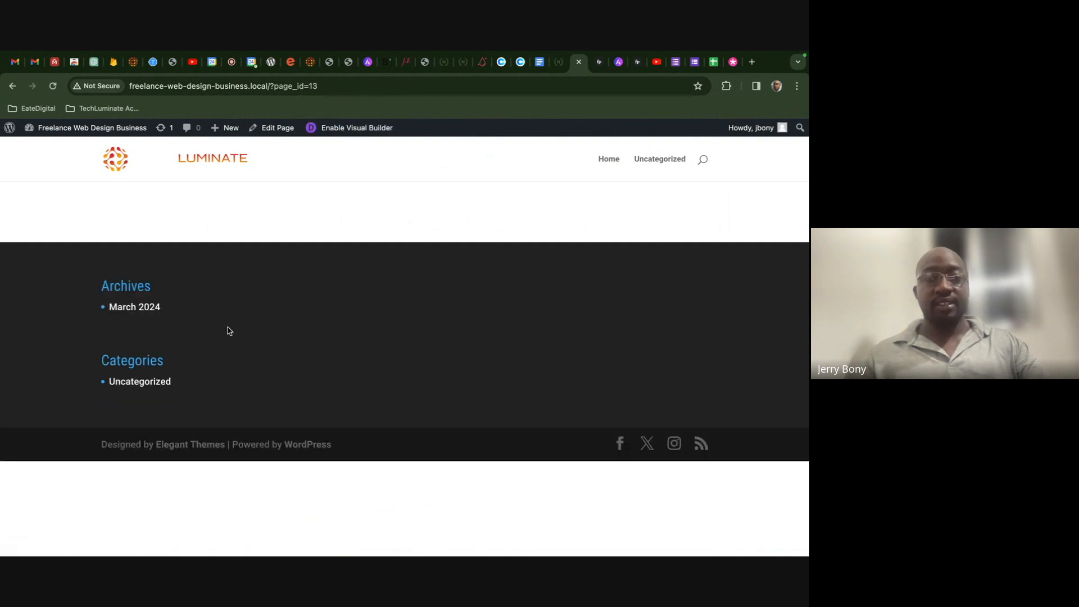
pyautogui.moveTo(100, 139)
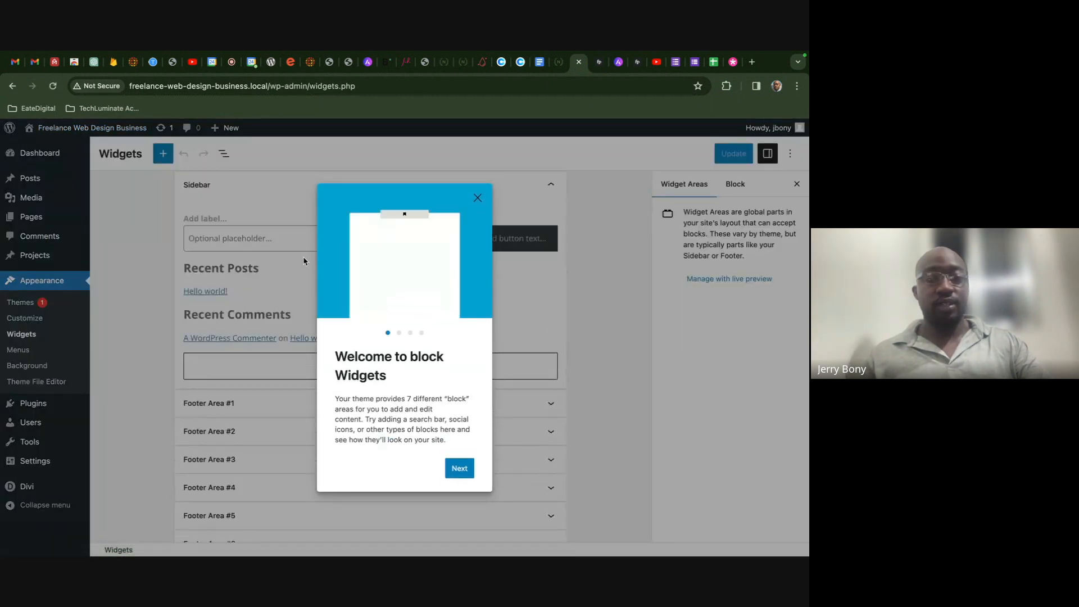
# - Delete the Archives heading and Archives group from Footer Area #1
pyautogui.click(478, 200)
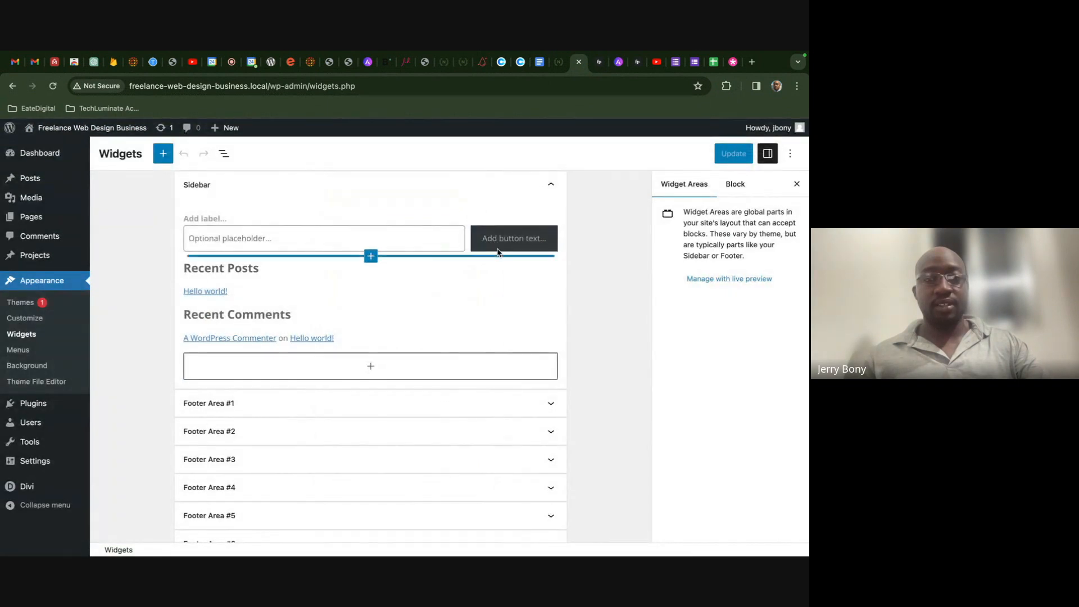
pyautogui.click(443, 404)
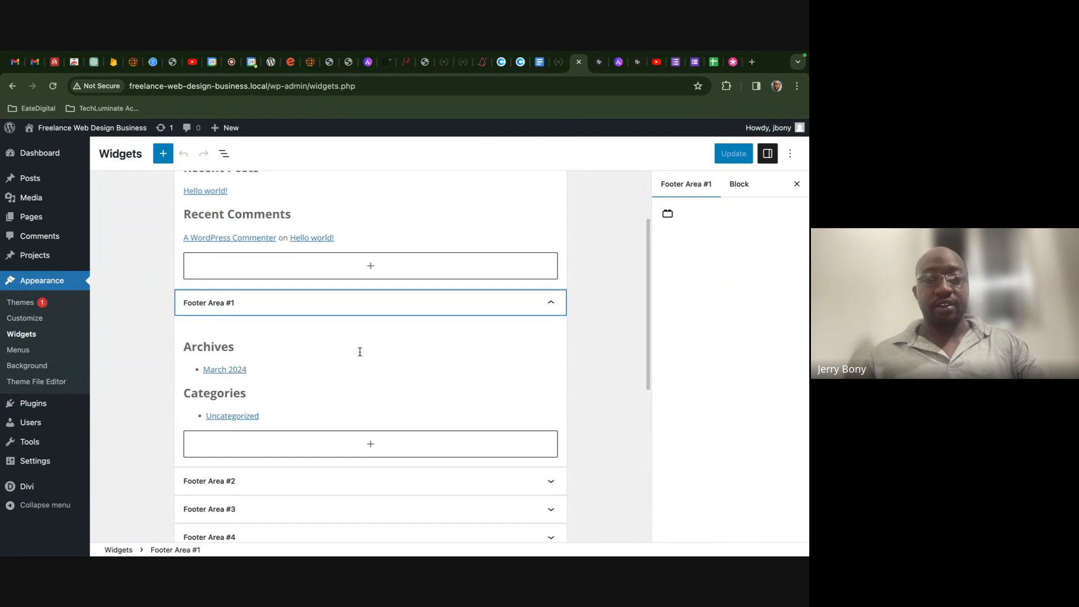
pyautogui.click(359, 352)
pyautogui.click(471, 323)
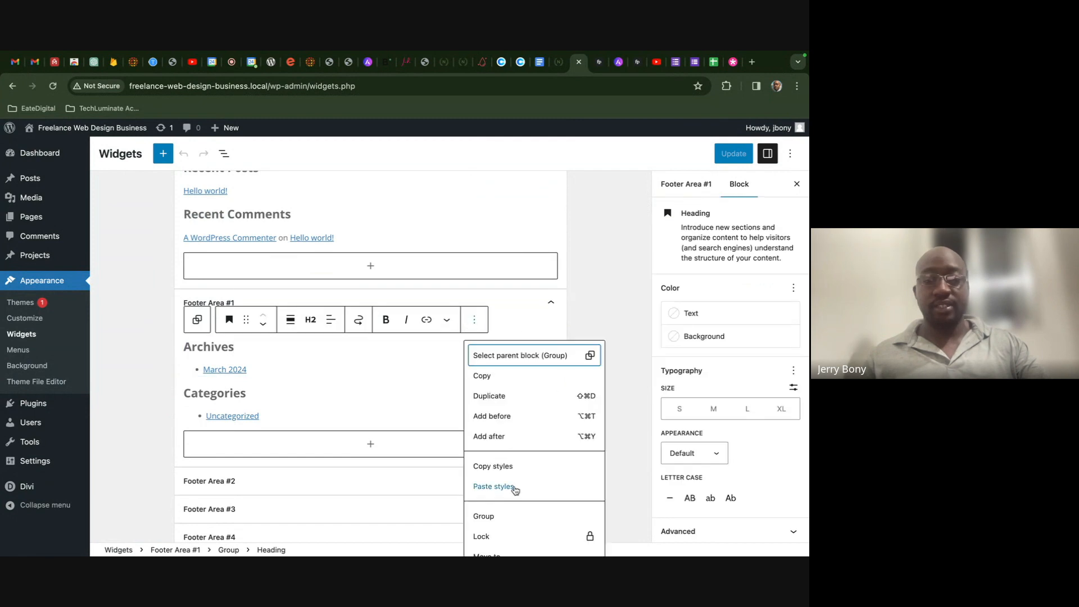
pyautogui.scroll(-2, 511, 492)
pyautogui.click(496, 542)
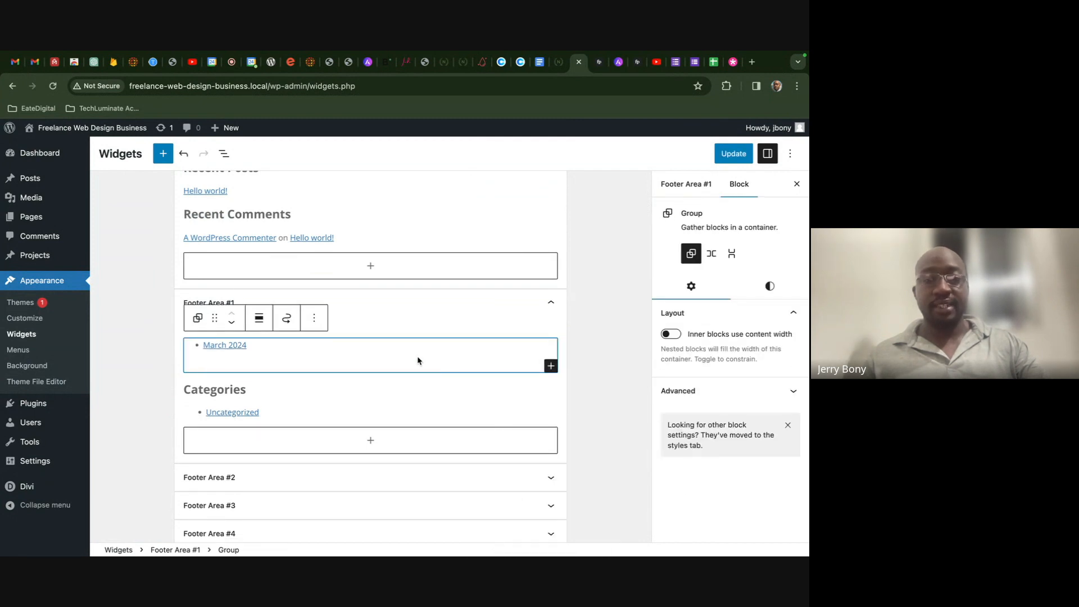
pyautogui.click(314, 320)
pyautogui.scroll(-2, 356, 541)
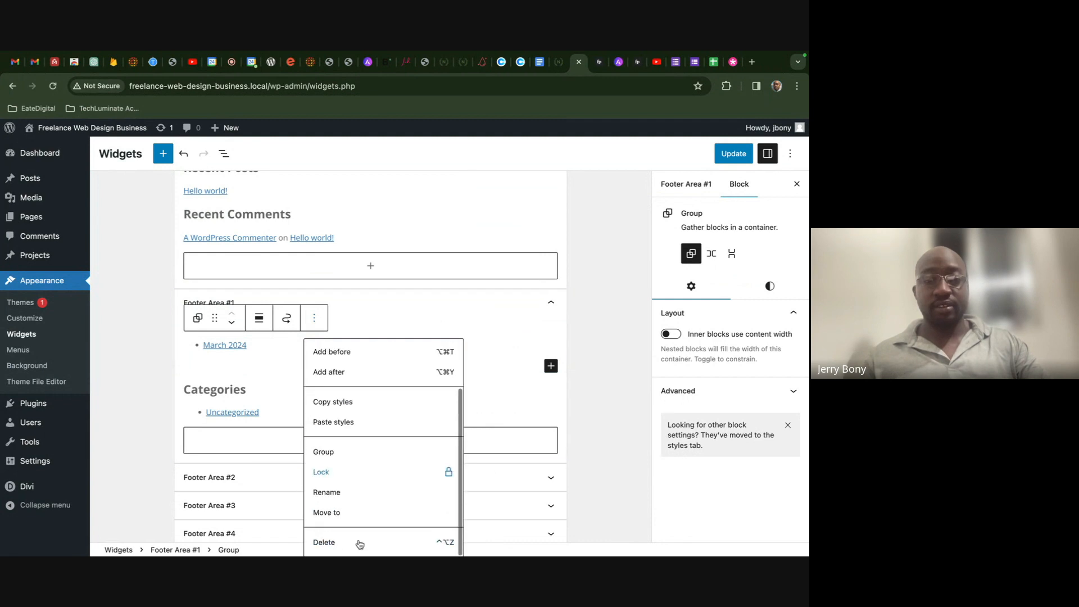
pyautogui.click(354, 543)
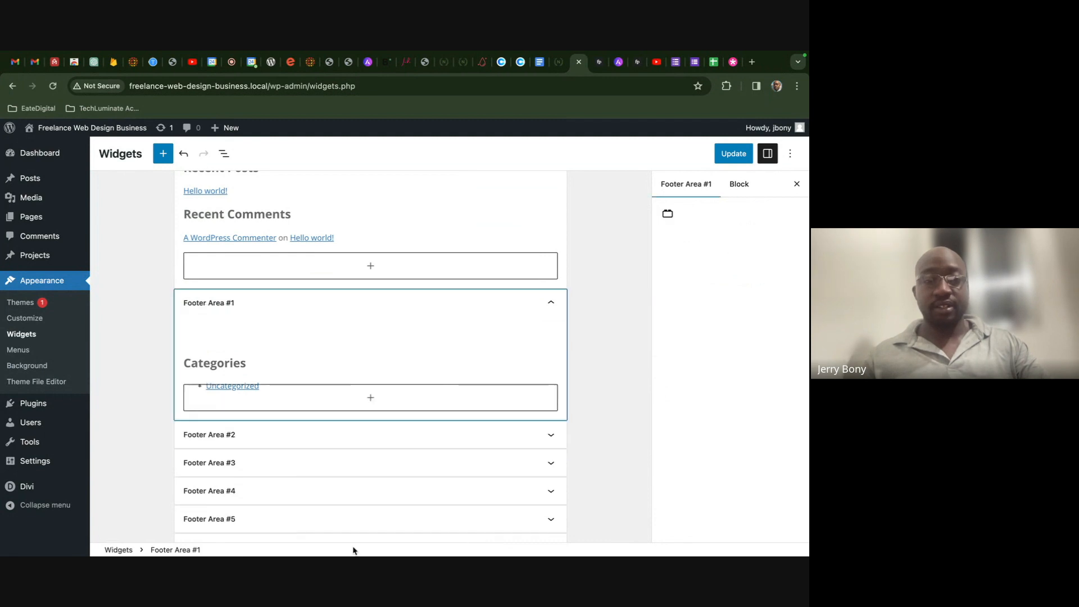
# - Delete the Categories list, heading and remaining group, leaving Footer Area #1 empty
pyautogui.click(459, 374)
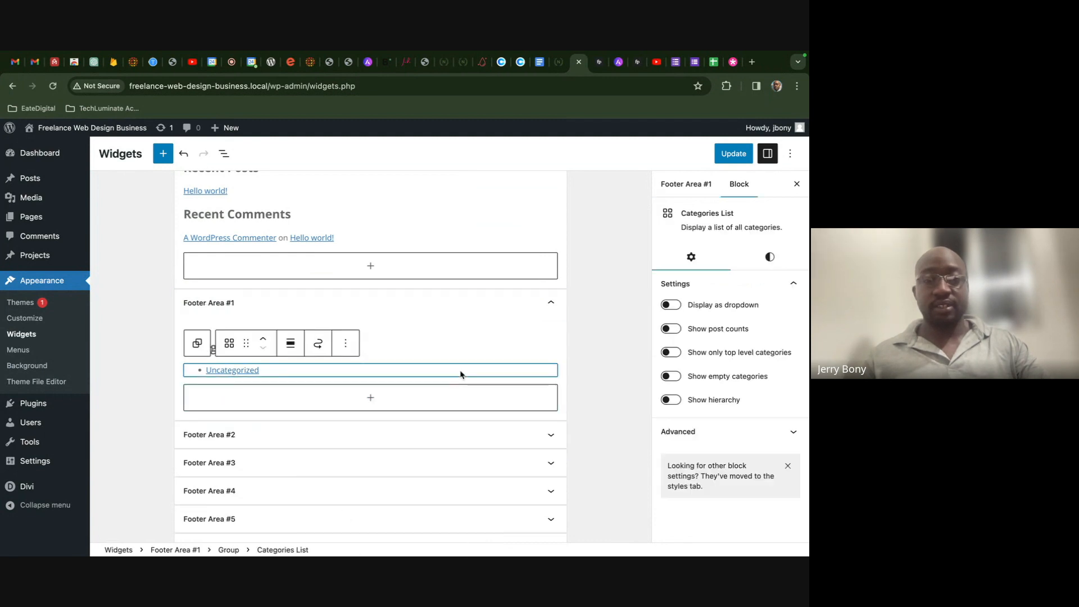
pyautogui.click(346, 343)
pyautogui.scroll(-2, 379, 306)
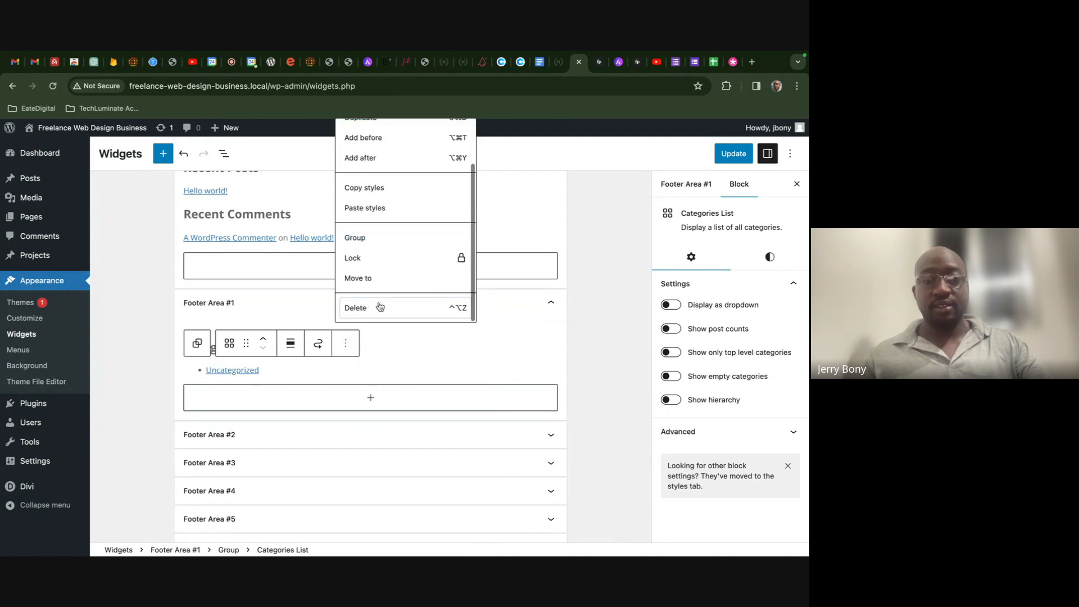
pyautogui.click(380, 307)
pyautogui.click(472, 322)
pyautogui.scroll(-1, 494, 421)
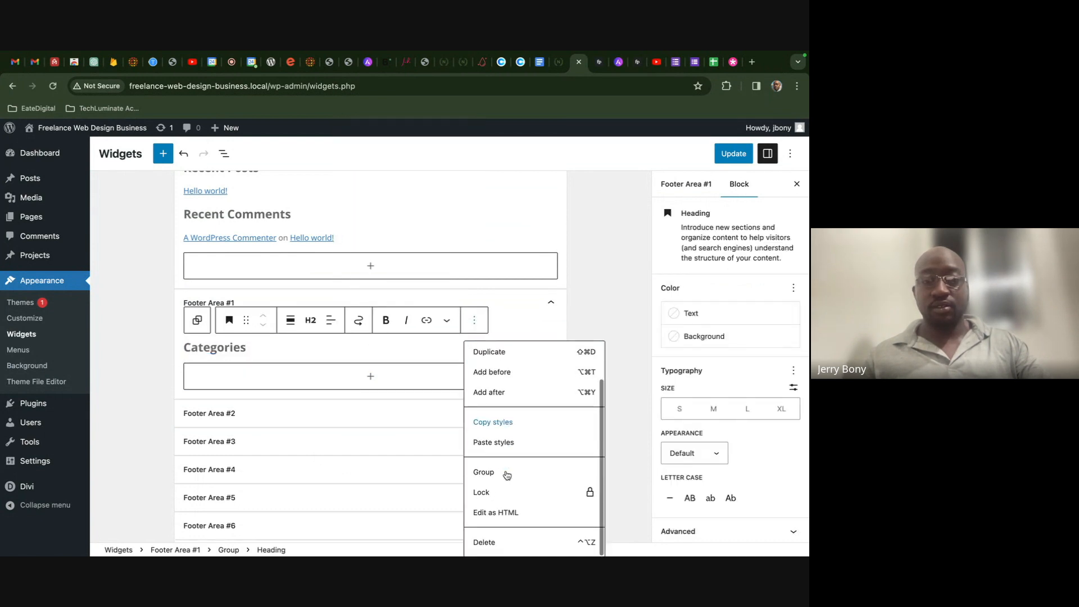
pyautogui.click(497, 543)
pyautogui.click(309, 319)
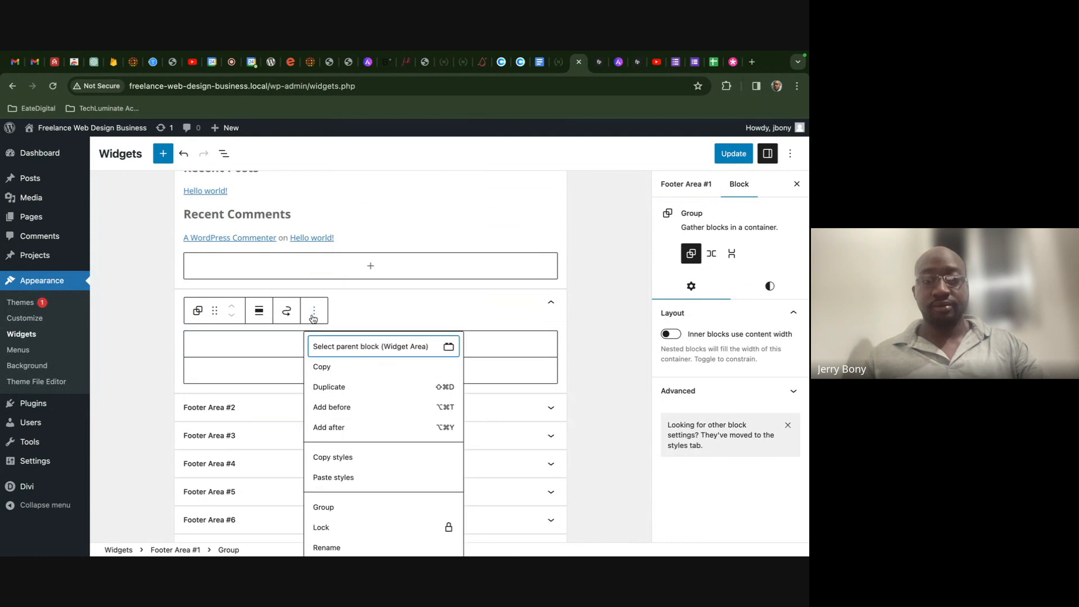
pyautogui.scroll(-1, 355, 443)
pyautogui.click(348, 541)
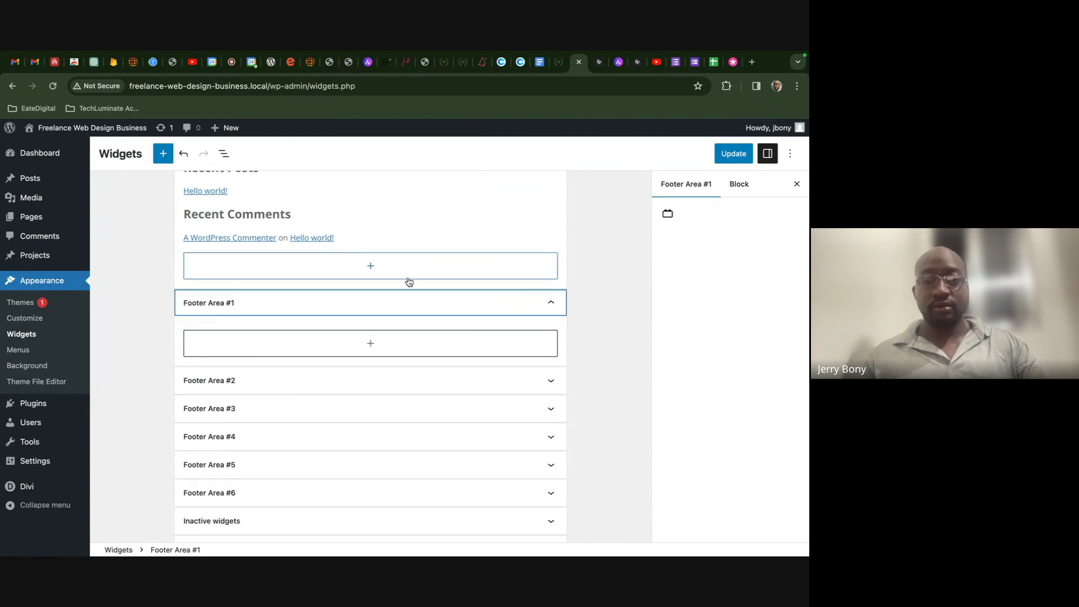
pyautogui.click(537, 340)
pyautogui.click(538, 327)
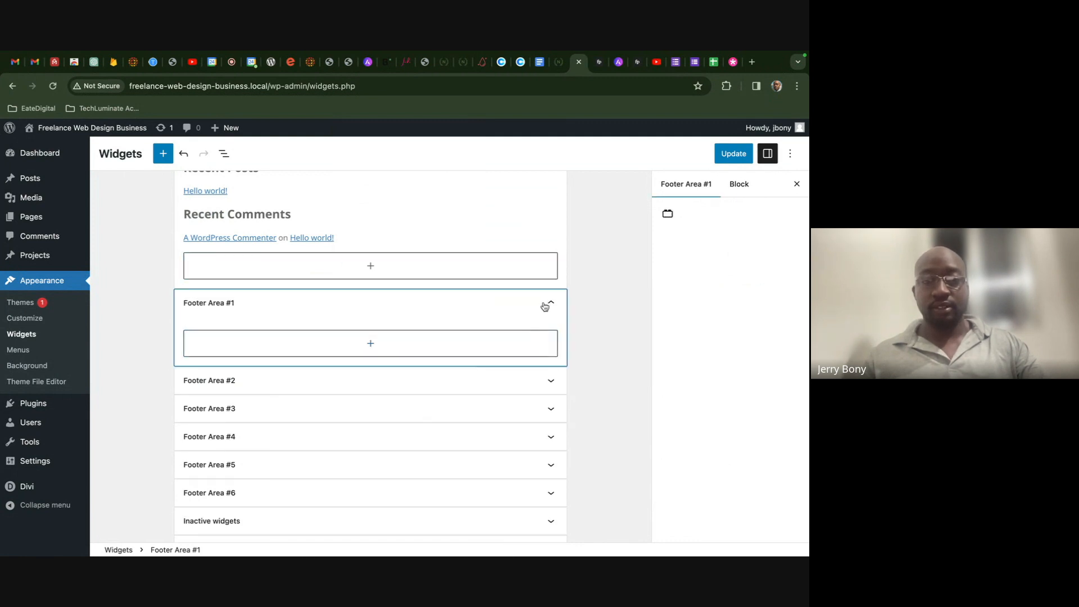
pyautogui.click(548, 304)
# - Remove the Search block, Recent Posts heading and Hello world! posts group from the Sidebar
pyautogui.click(543, 331)
pyautogui.scroll(4, 508, 238)
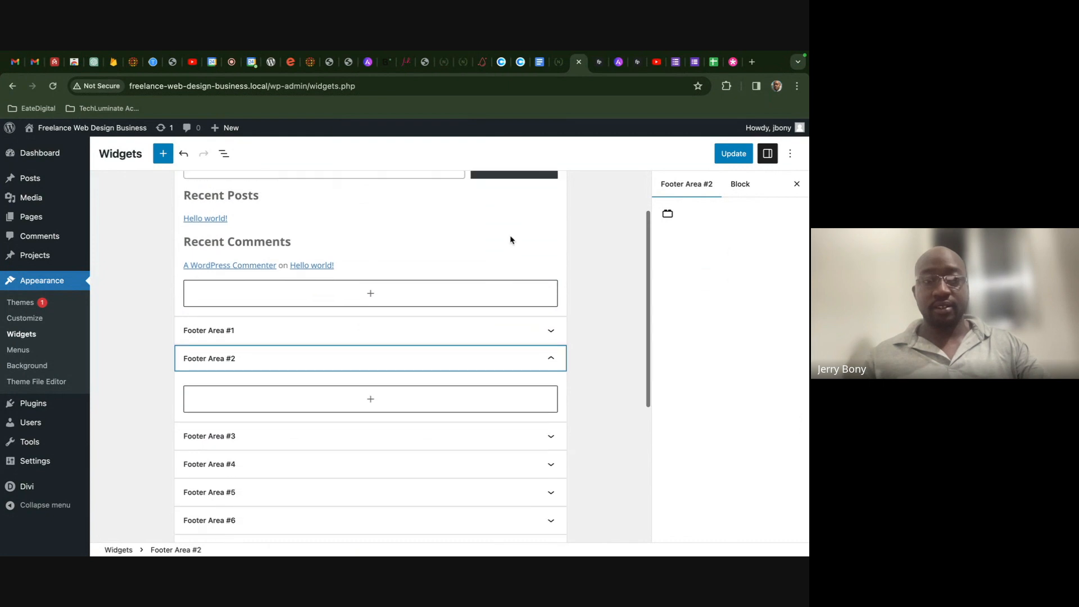
pyautogui.click(453, 202)
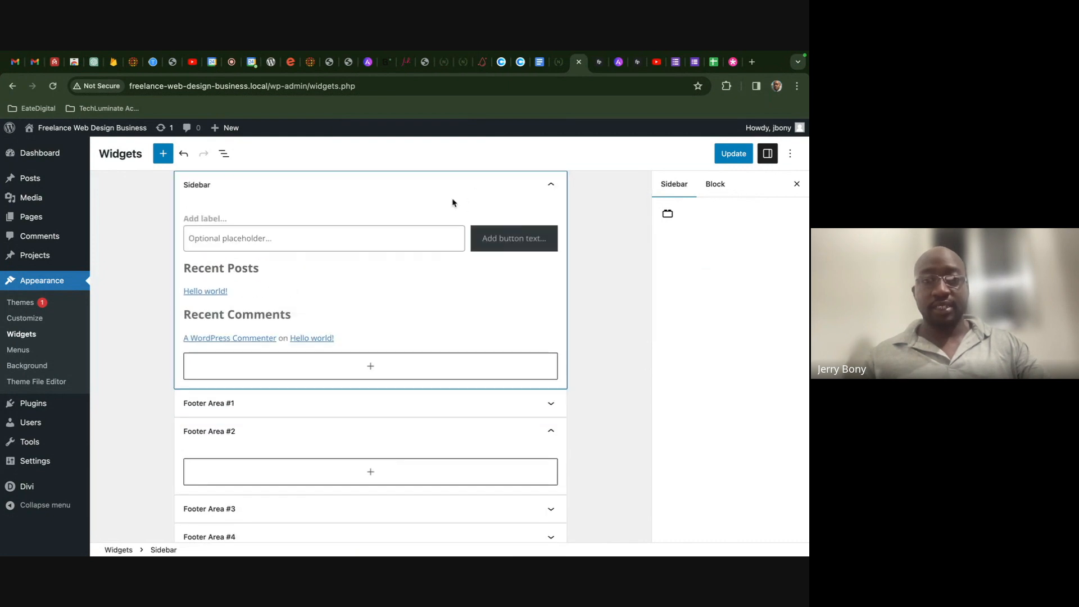
pyautogui.click(307, 235)
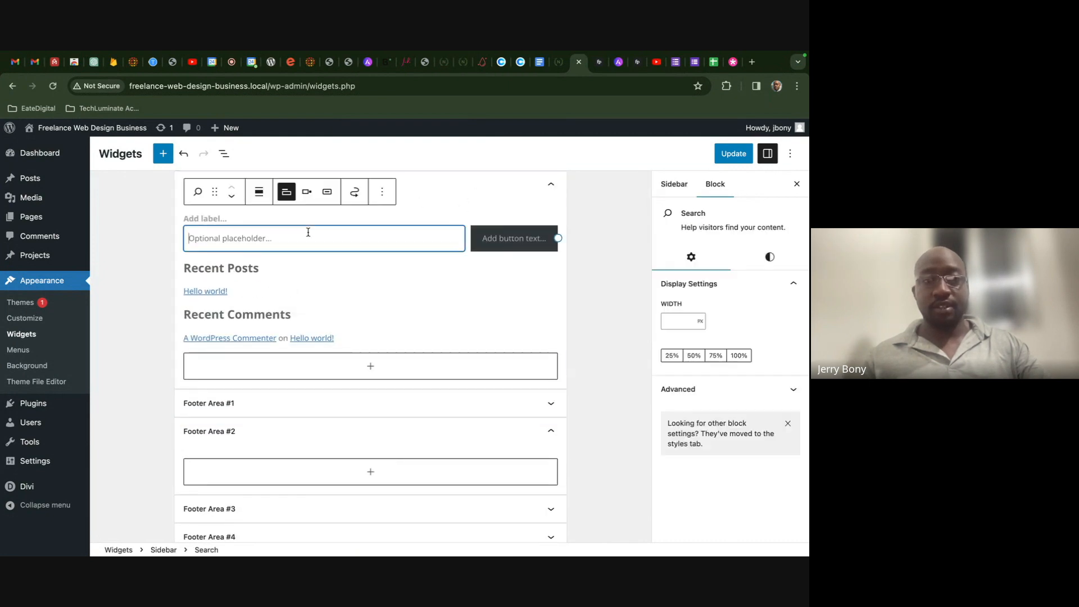
pyautogui.click(386, 195)
pyautogui.click(419, 460)
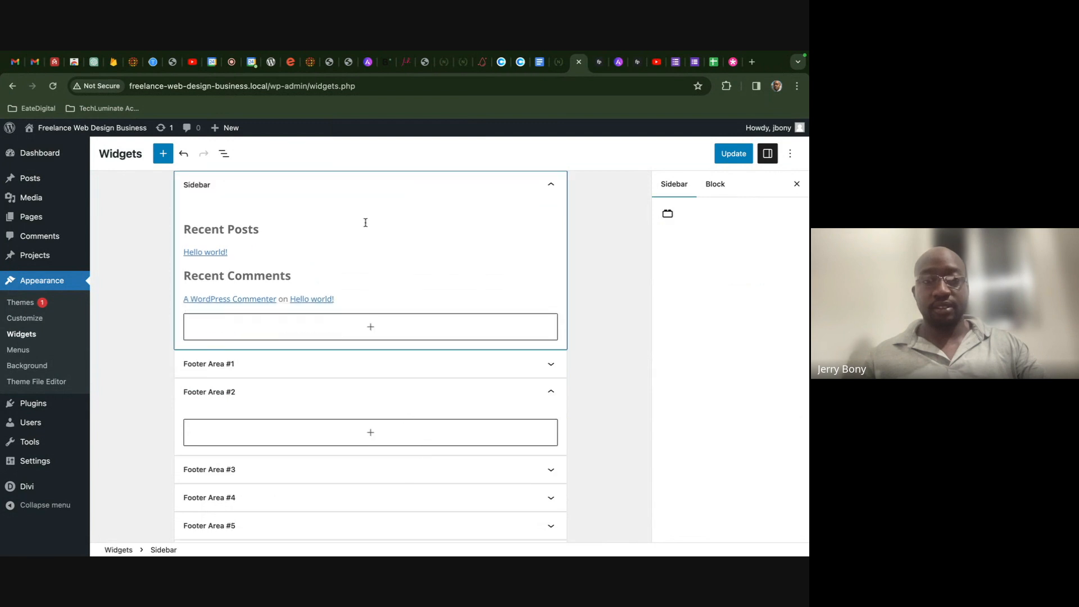
pyautogui.click(333, 235)
pyautogui.click(474, 202)
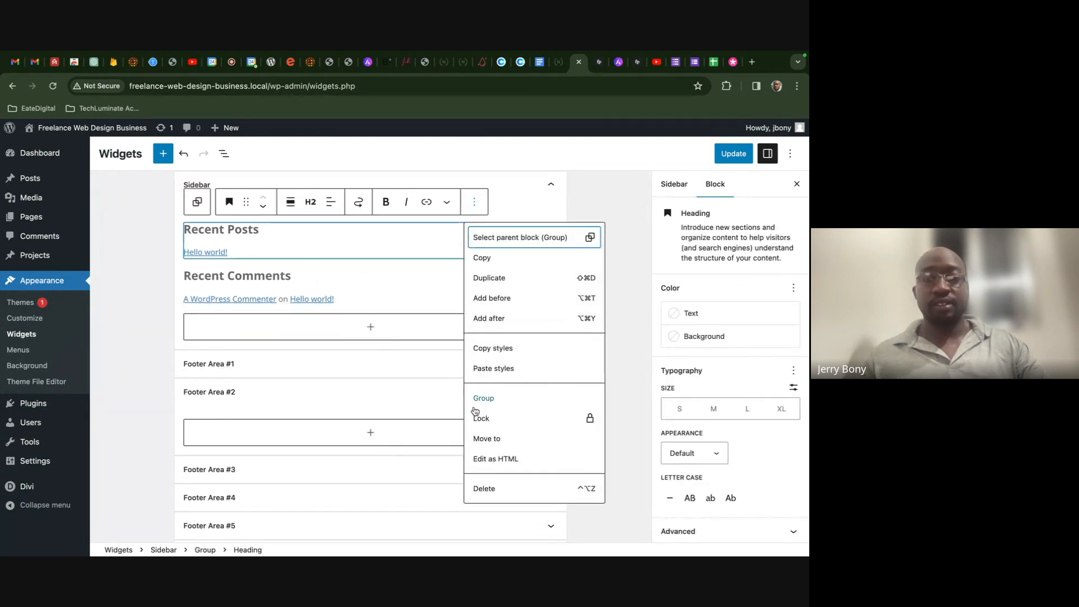
pyautogui.click(476, 489)
pyautogui.click(314, 200)
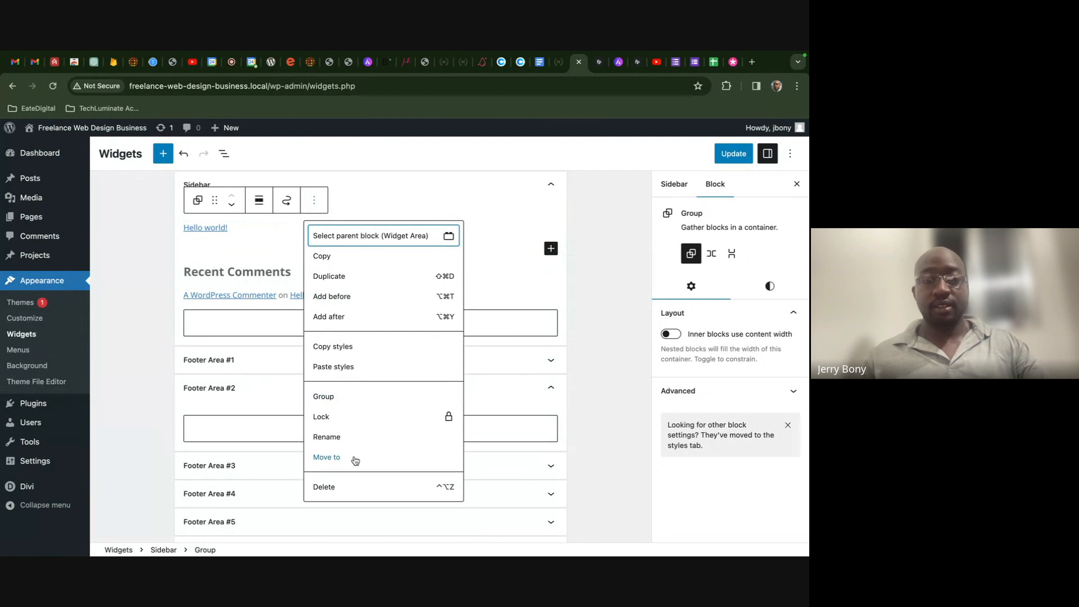
pyautogui.click(349, 485)
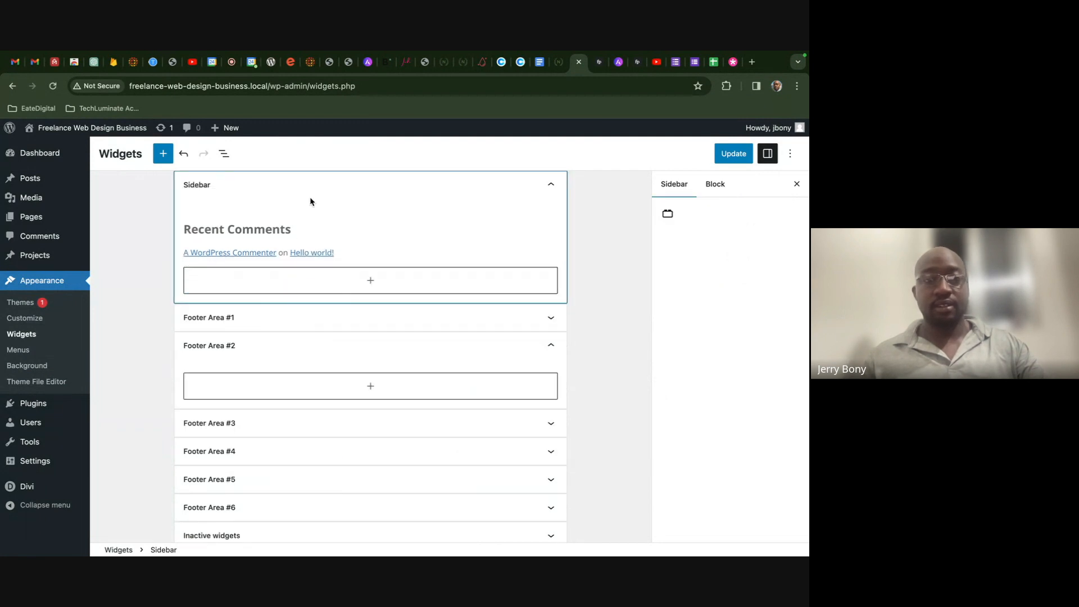
# - Remove the Latest Comments list, Recent Comments heading and last group, emptying the Sidebar
pyautogui.click(353, 254)
pyautogui.click(348, 230)
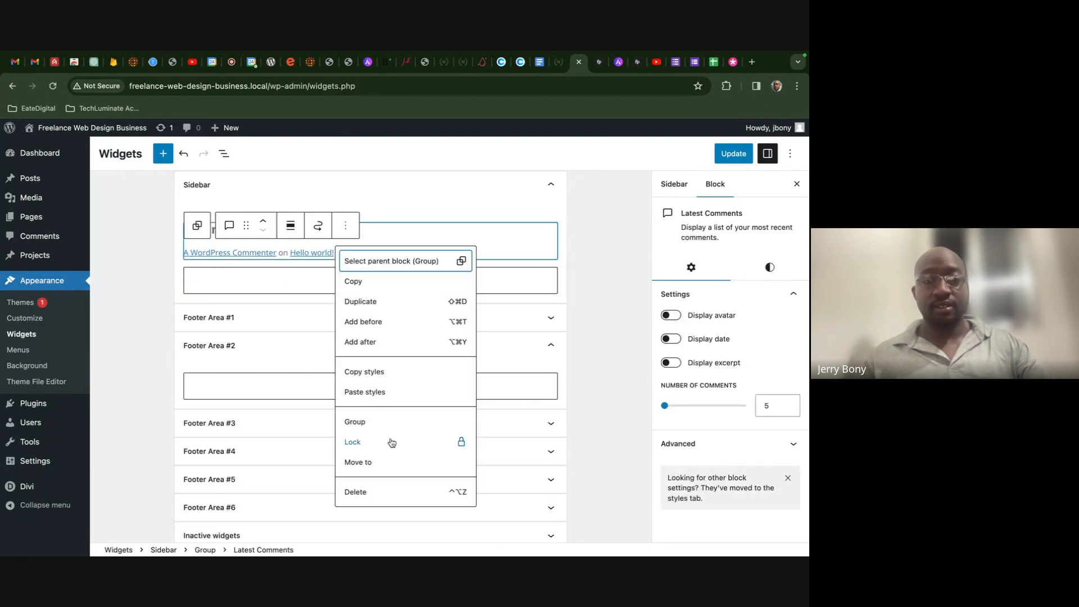
pyautogui.click(390, 492)
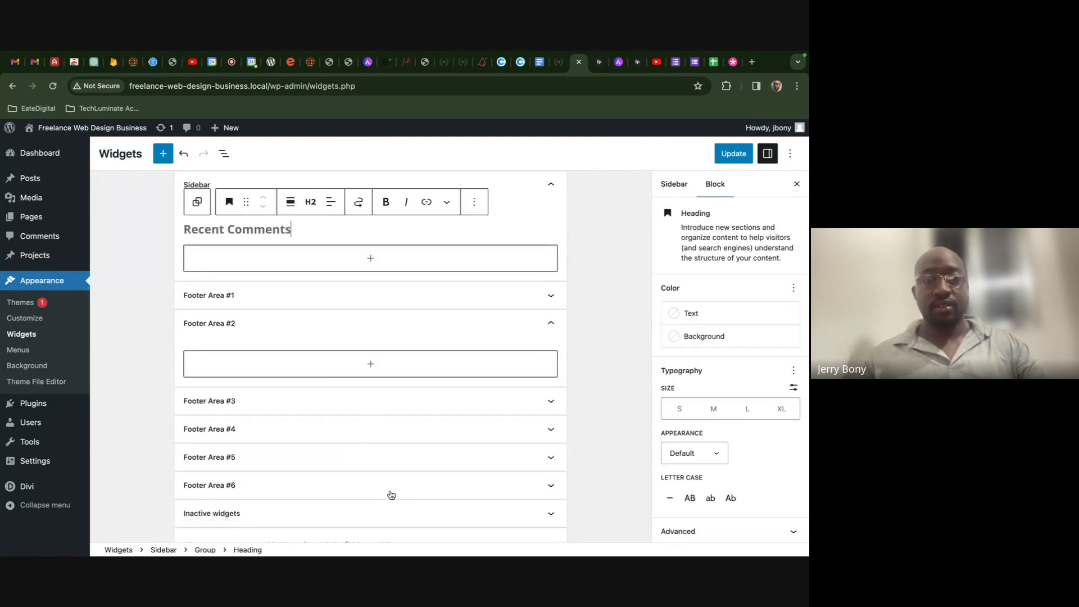
pyautogui.click(474, 202)
pyautogui.click(472, 467)
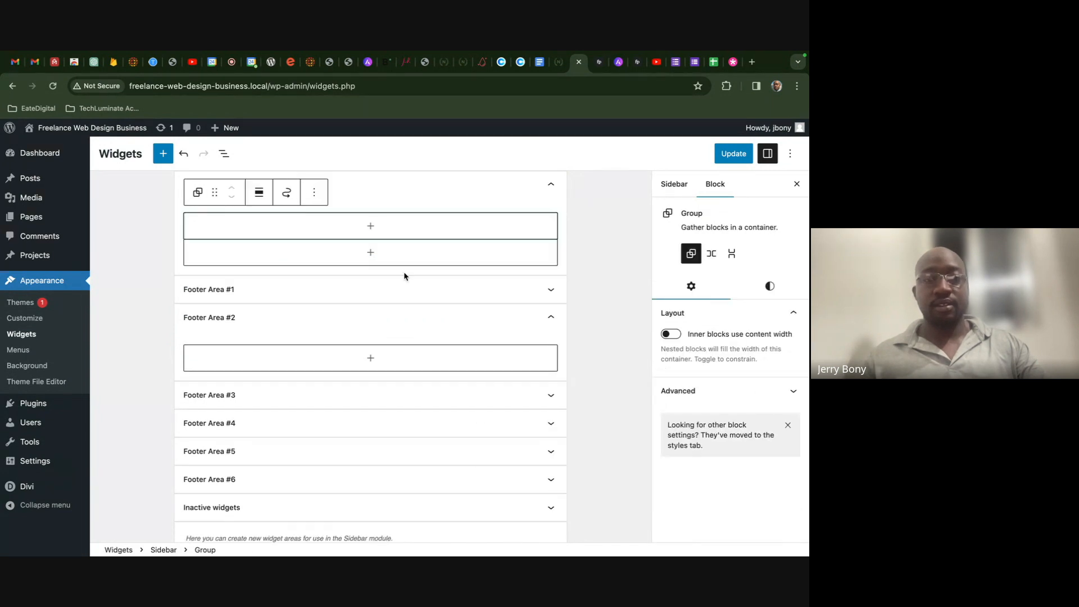
pyautogui.click(314, 193)
pyautogui.click(371, 460)
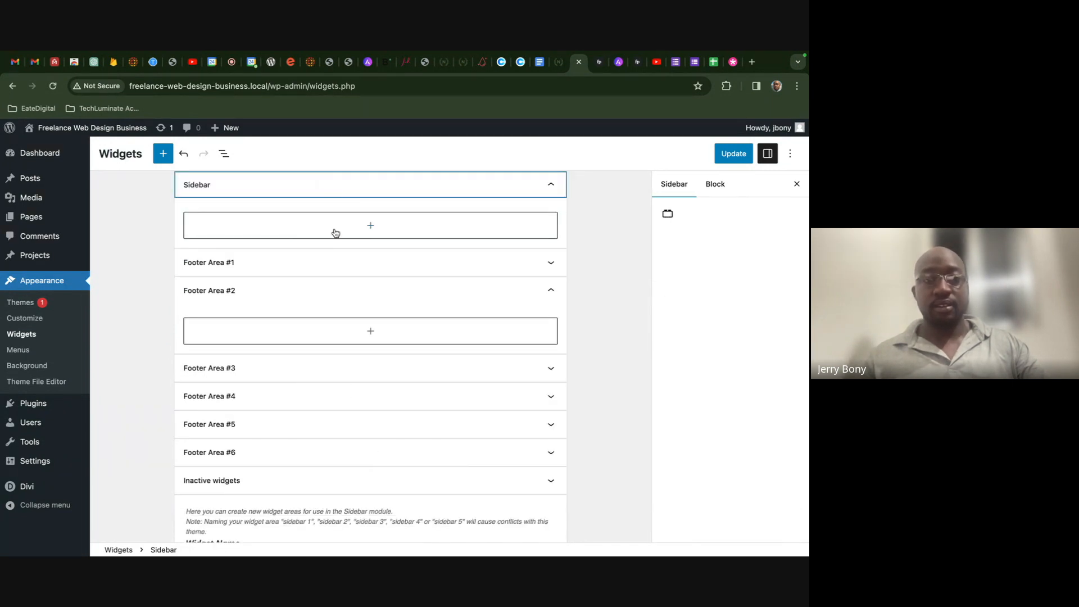
pyautogui.click(545, 181)
# - Confirm Footer Areas #2–#6 and Inactive widgets are empty, and save the widget changes
pyautogui.click(532, 250)
pyautogui.click(525, 270)
pyautogui.click(512, 347)
pyautogui.click(507, 429)
pyautogui.click(503, 497)
pyautogui.scroll(-3, 502, 500)
pyautogui.click(498, 430)
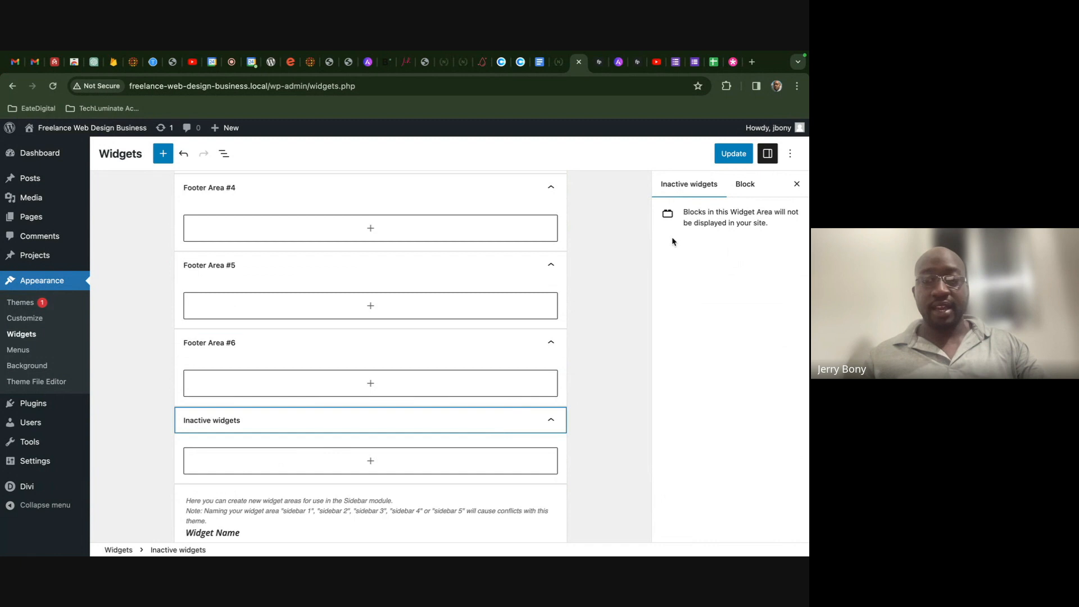
pyautogui.click(730, 157)
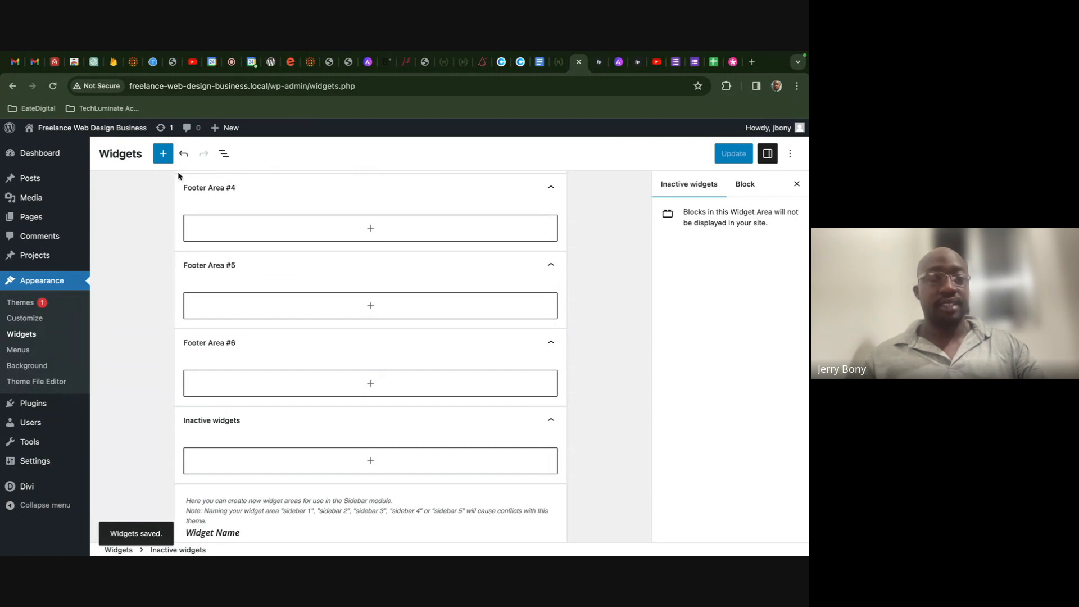
pyautogui.click(56, 216)
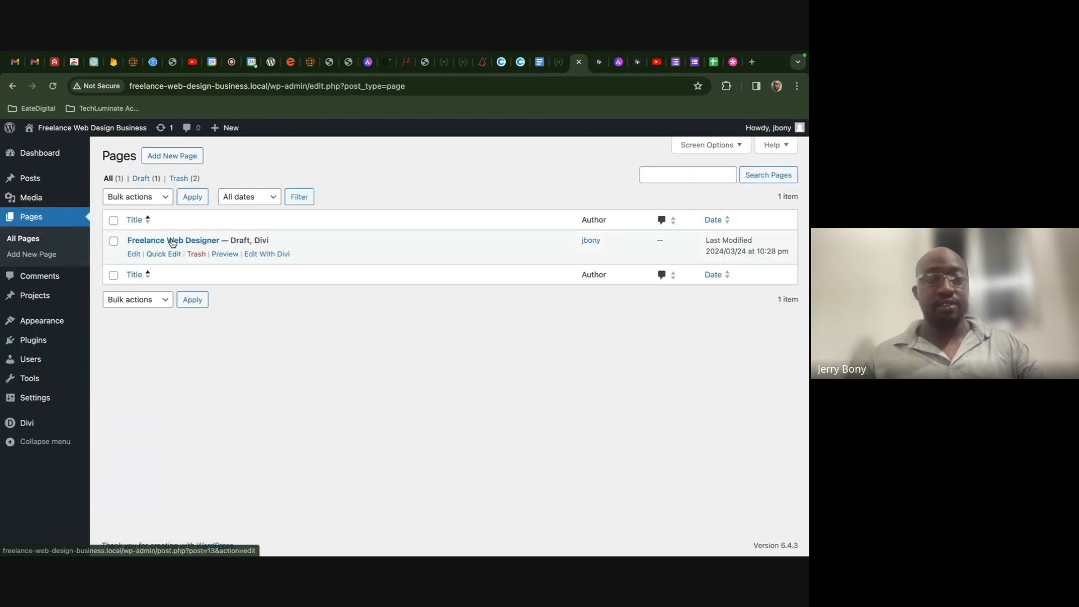
# - Preview the Freelance Web Designer draft and launch the Divi Visual Builder on it
pyautogui.click(221, 255)
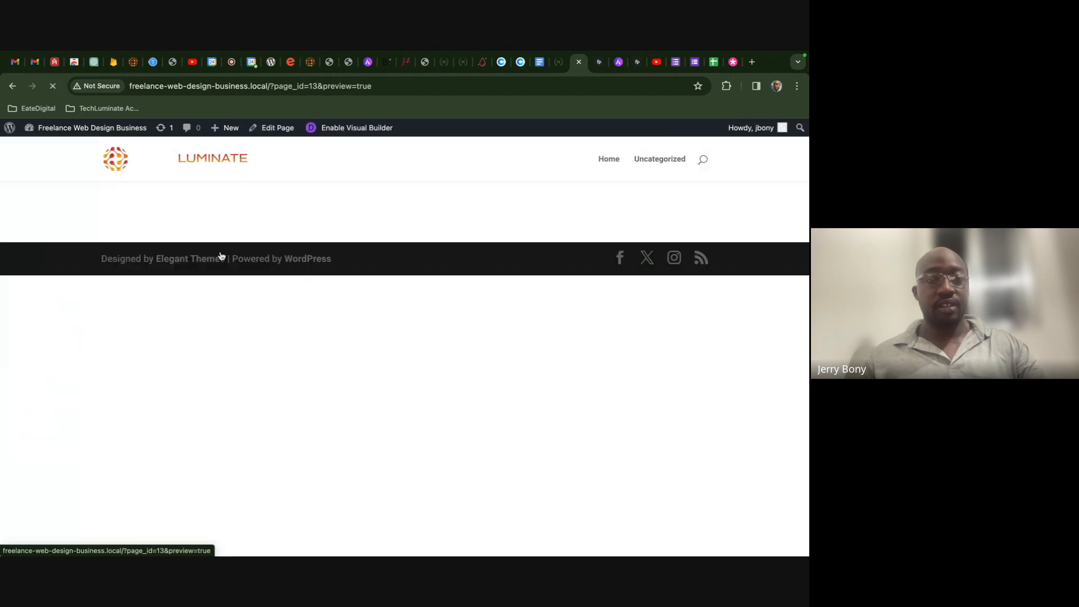
pyautogui.click(349, 129)
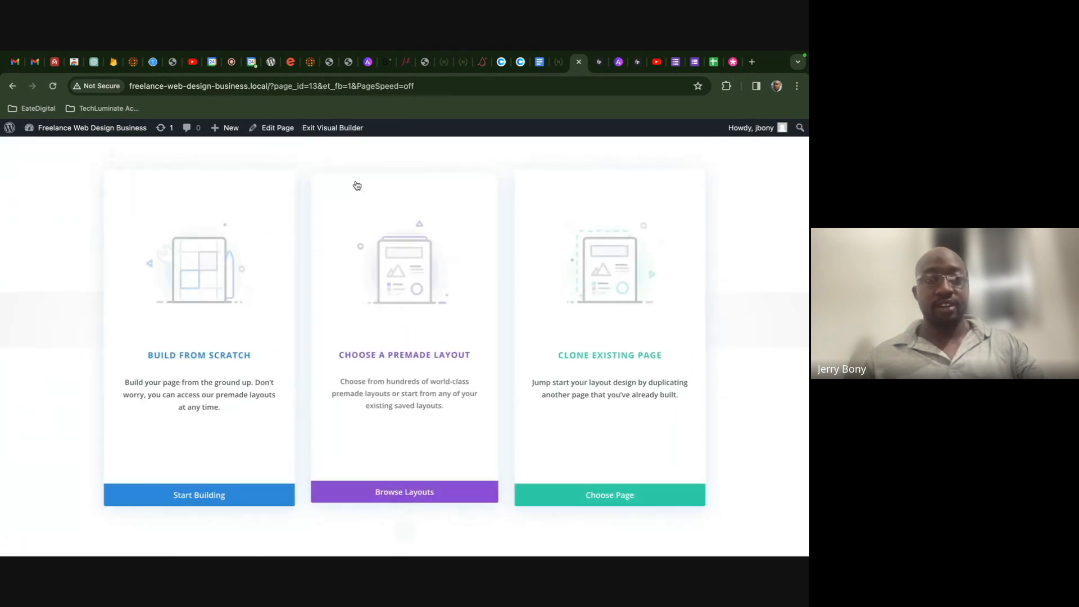
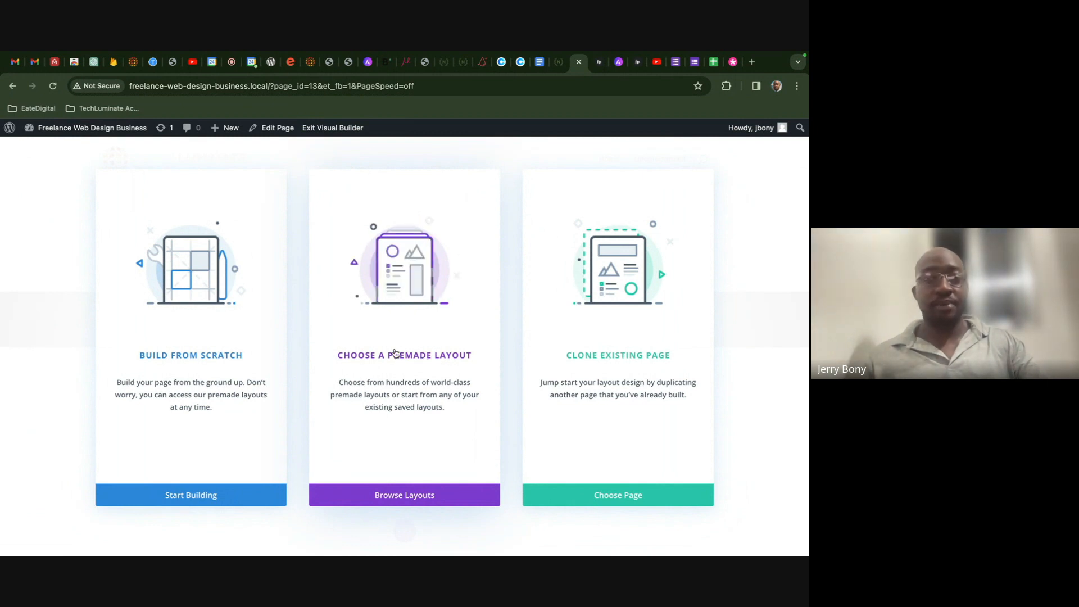
# - Start building from scratch, dismiss the row layout picker, and bring up the new-section types
pyautogui.click(214, 496)
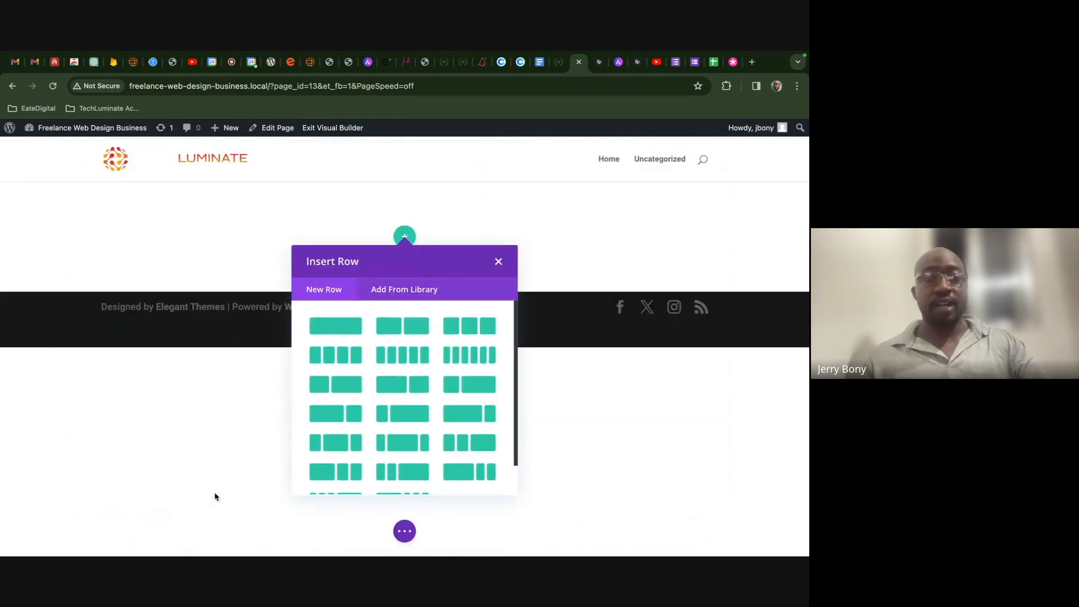
pyautogui.click(498, 262)
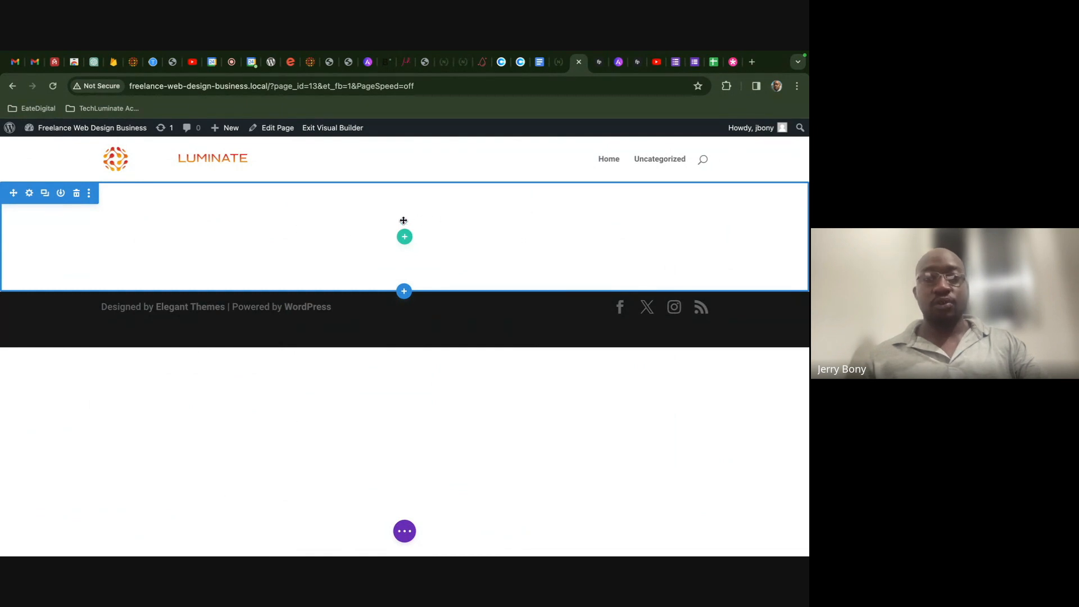
pyautogui.click(77, 196)
pyautogui.click(497, 262)
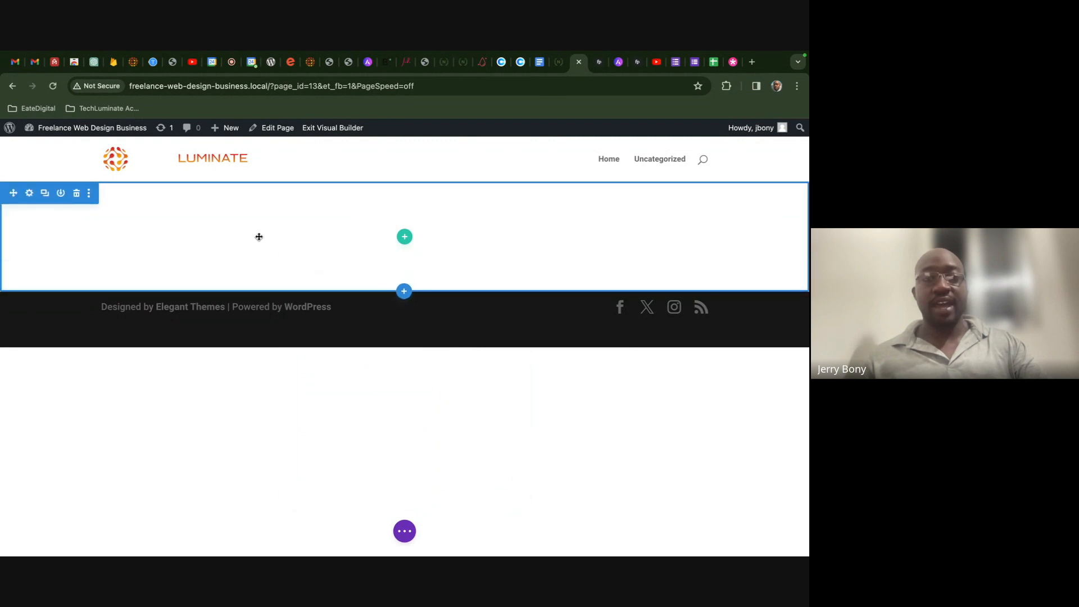
pyautogui.click(404, 293)
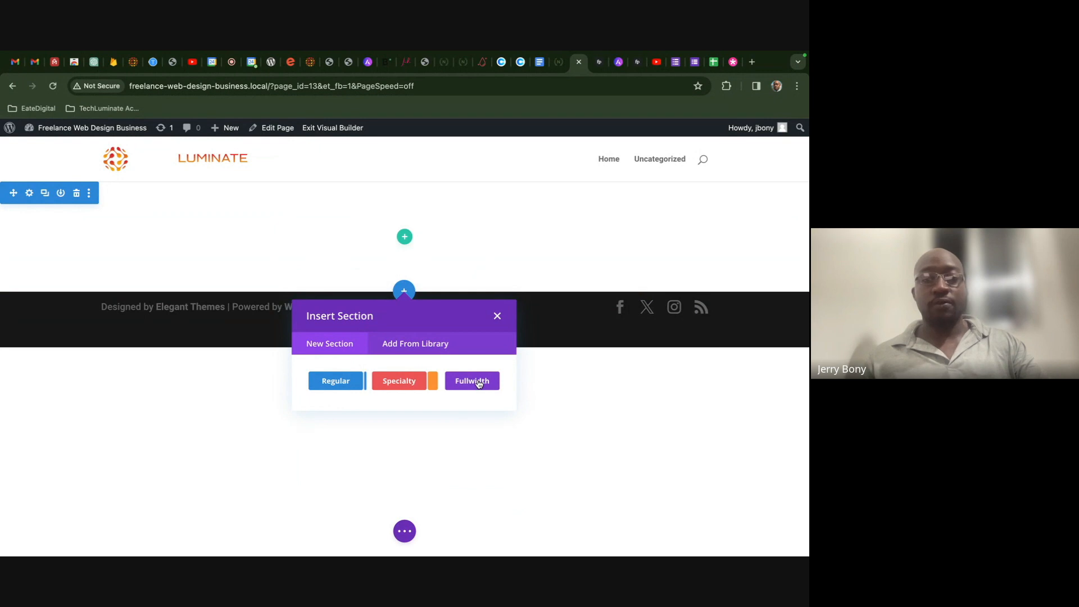
# - Add a Regular section, browse its row layouts without adding one, then delete that extra section
pyautogui.click(338, 382)
pyautogui.scroll(-2, 407, 441)
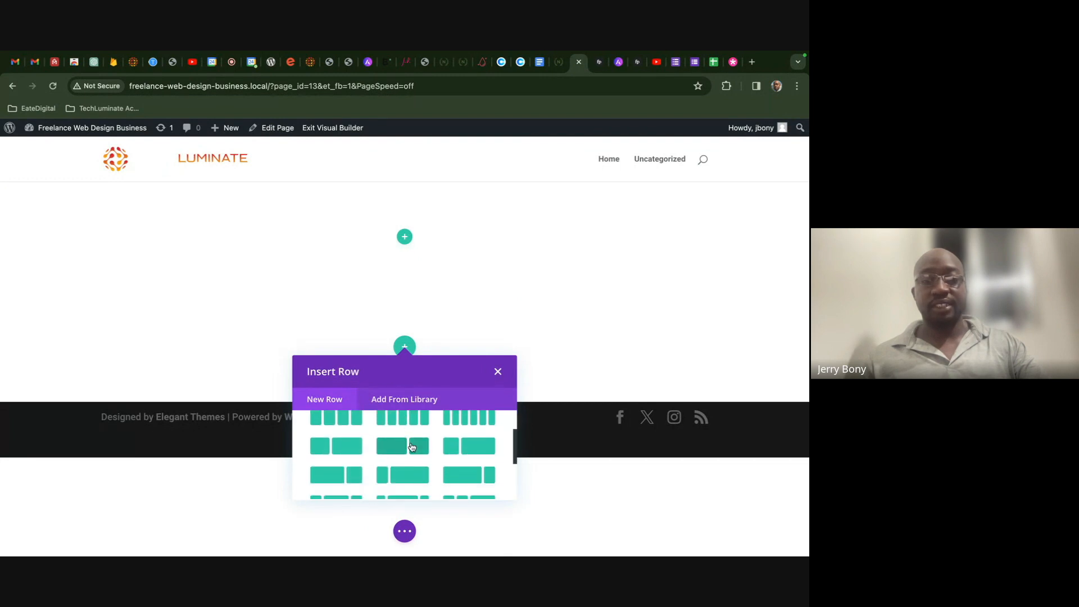
pyautogui.scroll(2, 409, 444)
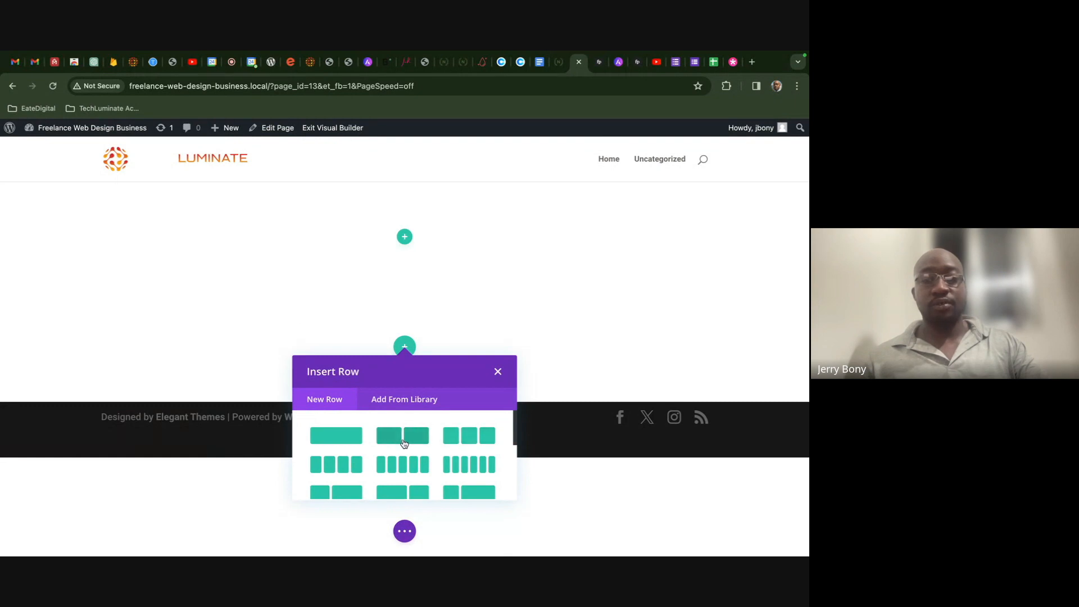
pyautogui.scroll(-1, 472, 442)
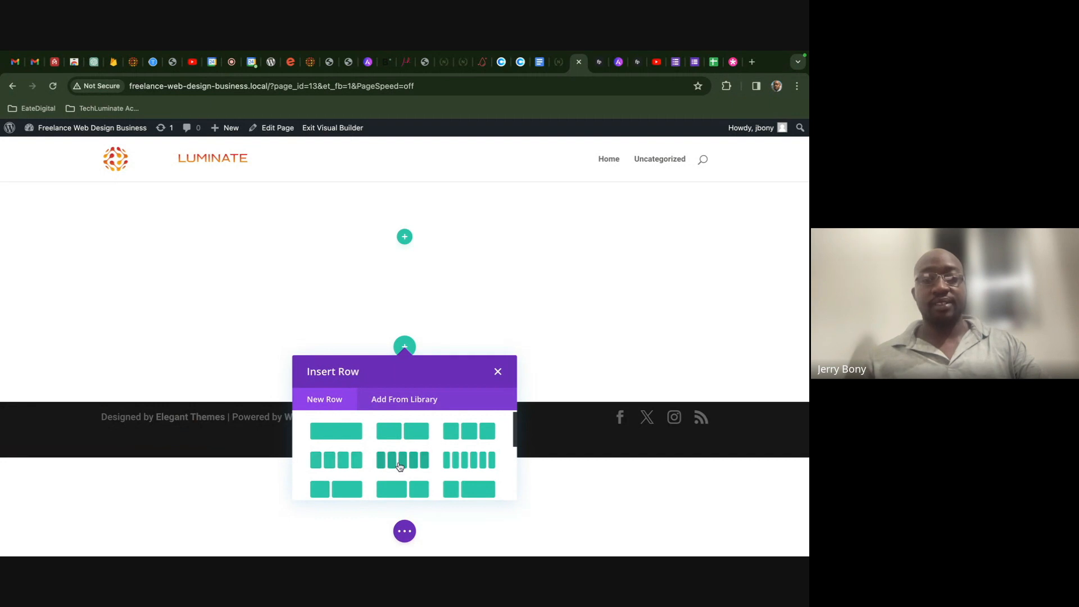
pyautogui.scroll(-2, 410, 470)
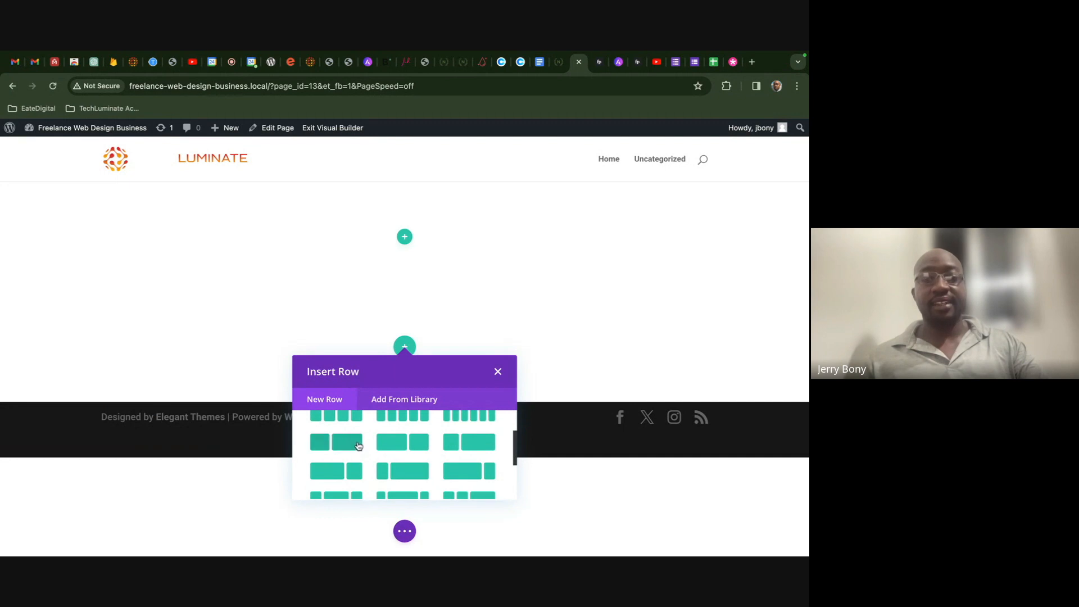
pyautogui.scroll(1, 345, 447)
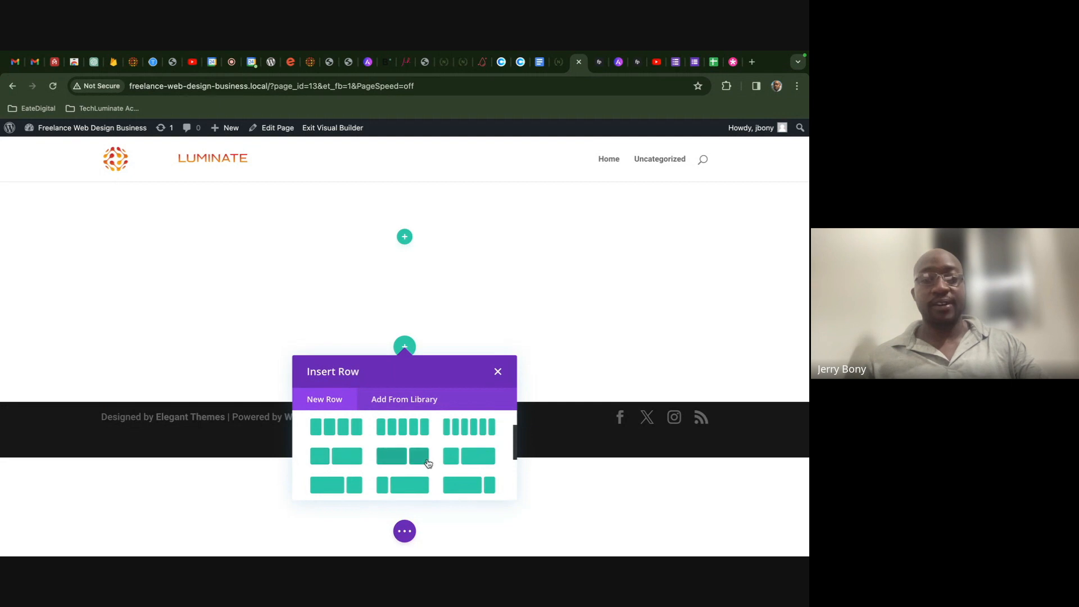
pyautogui.scroll(-1, 403, 458)
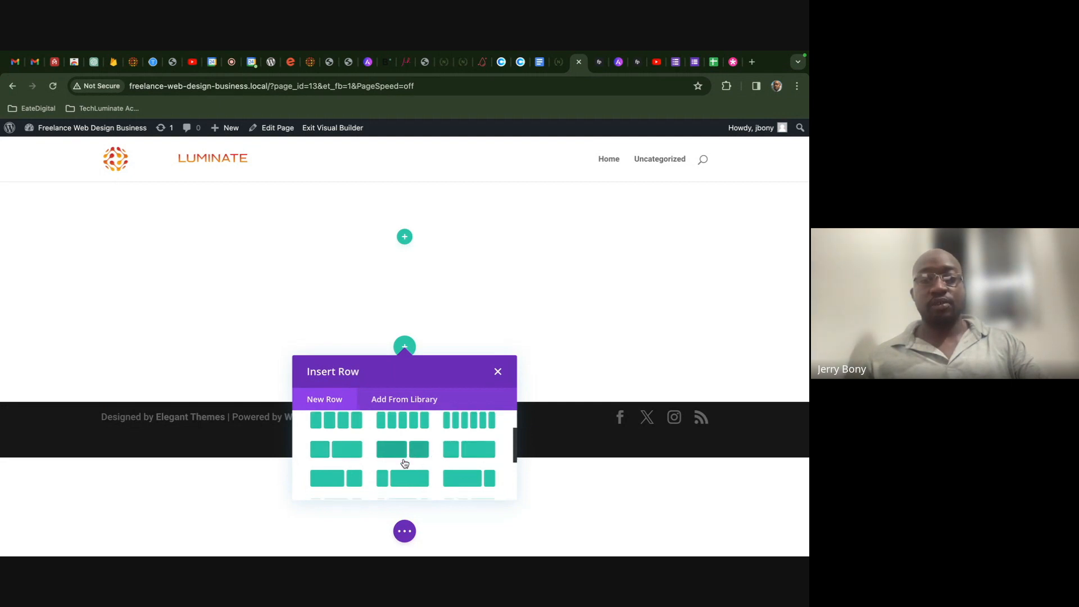
pyautogui.scroll(-1, 402, 444)
pyautogui.scroll(5, 409, 448)
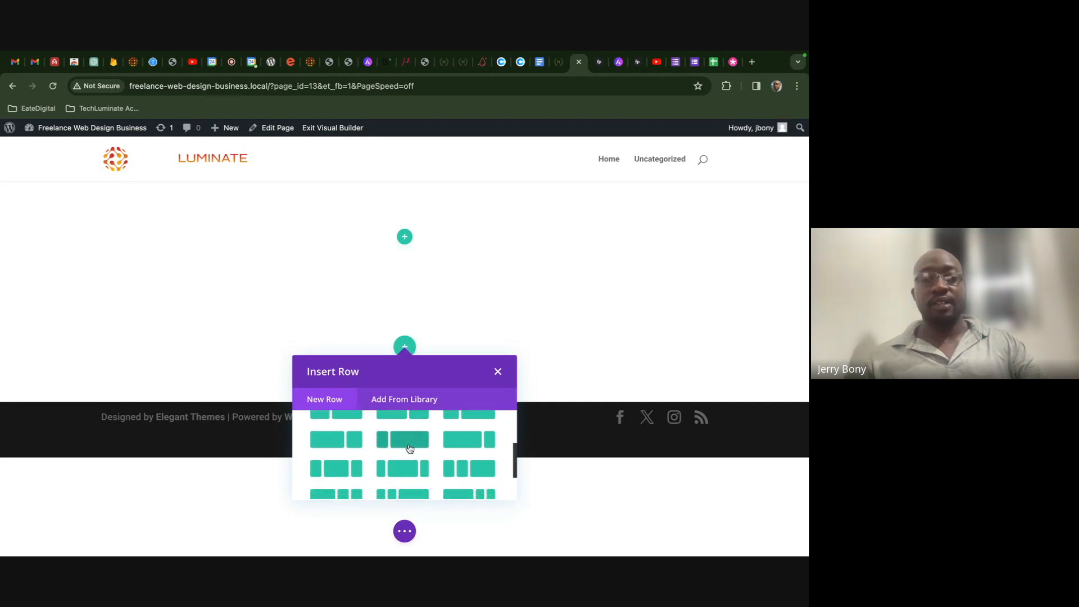
pyautogui.scroll(1, 409, 448)
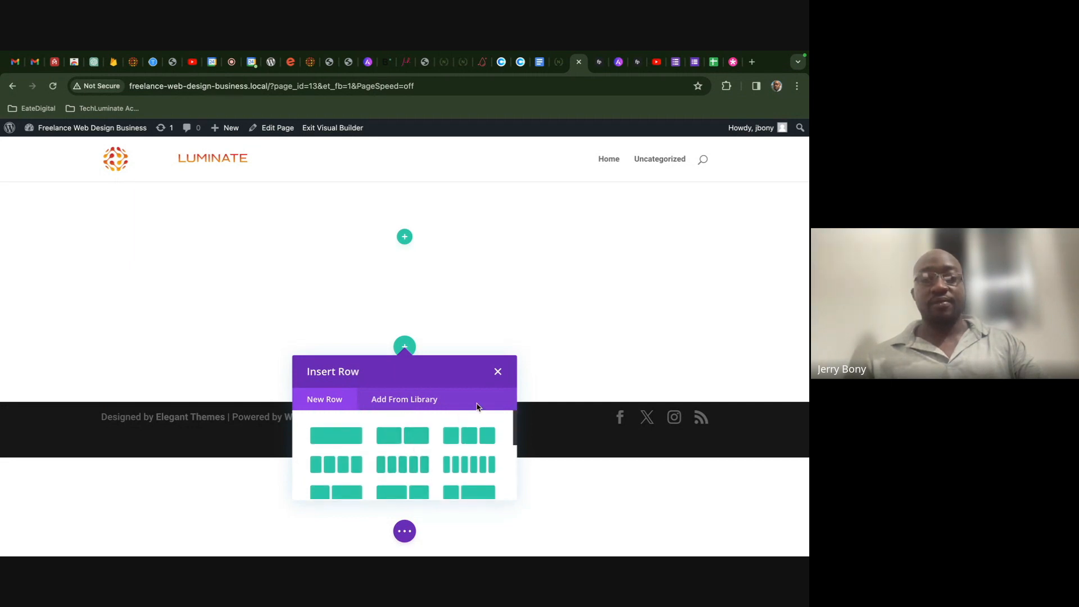
pyautogui.click(497, 372)
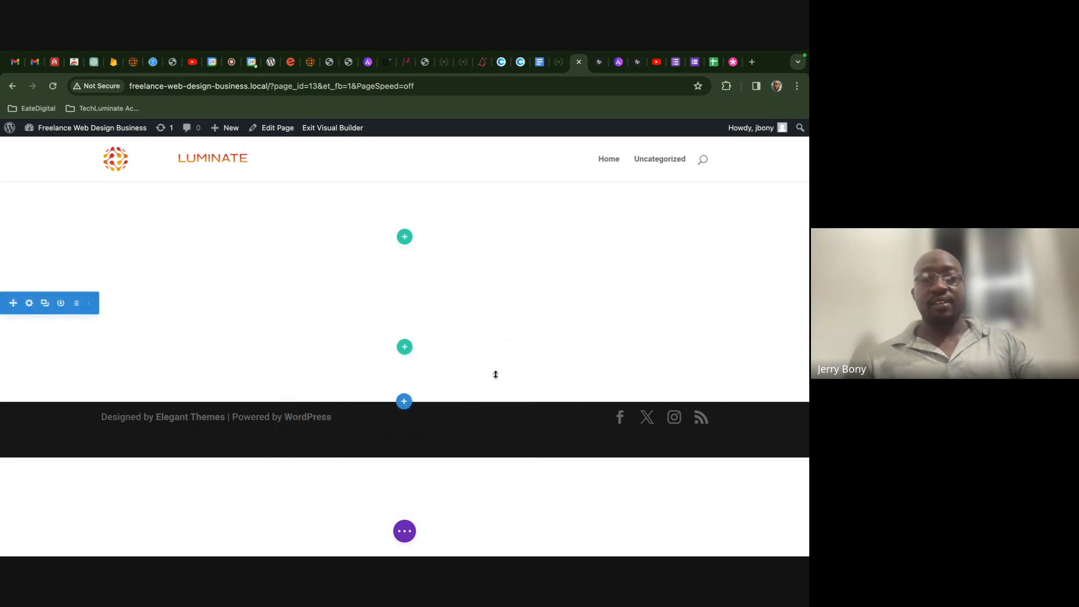
pyautogui.click(80, 307)
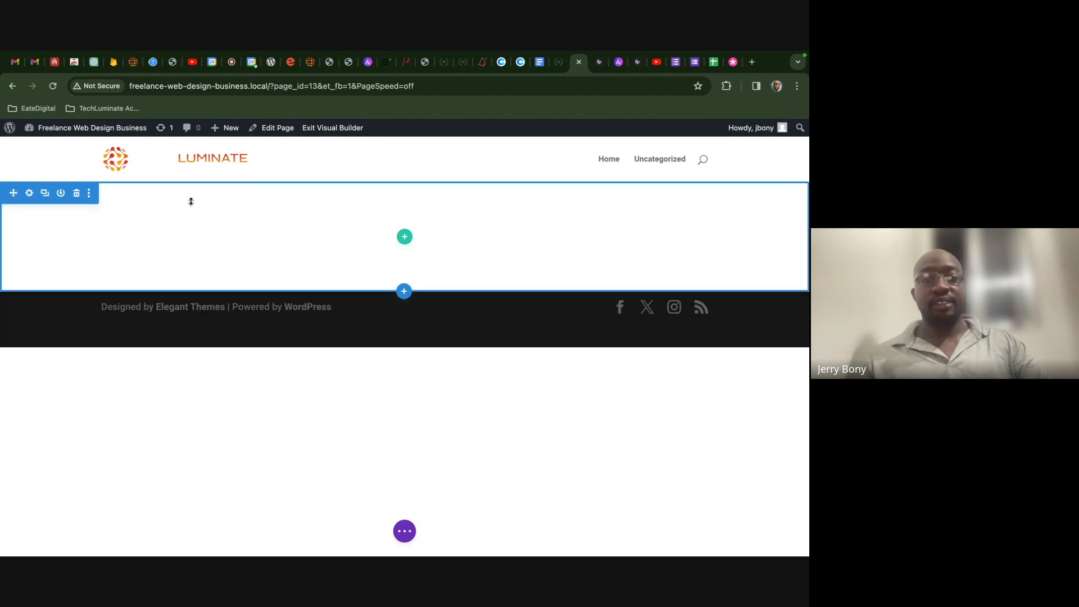
# - Preview the Specialty section column layouts without adding one
pyautogui.click(404, 290)
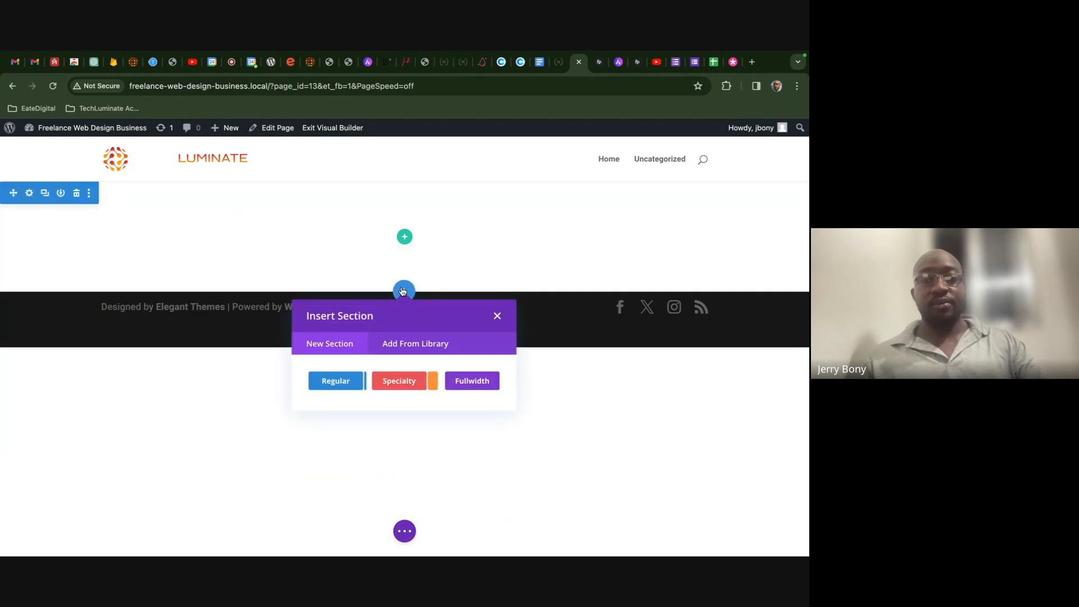
pyautogui.click(408, 387)
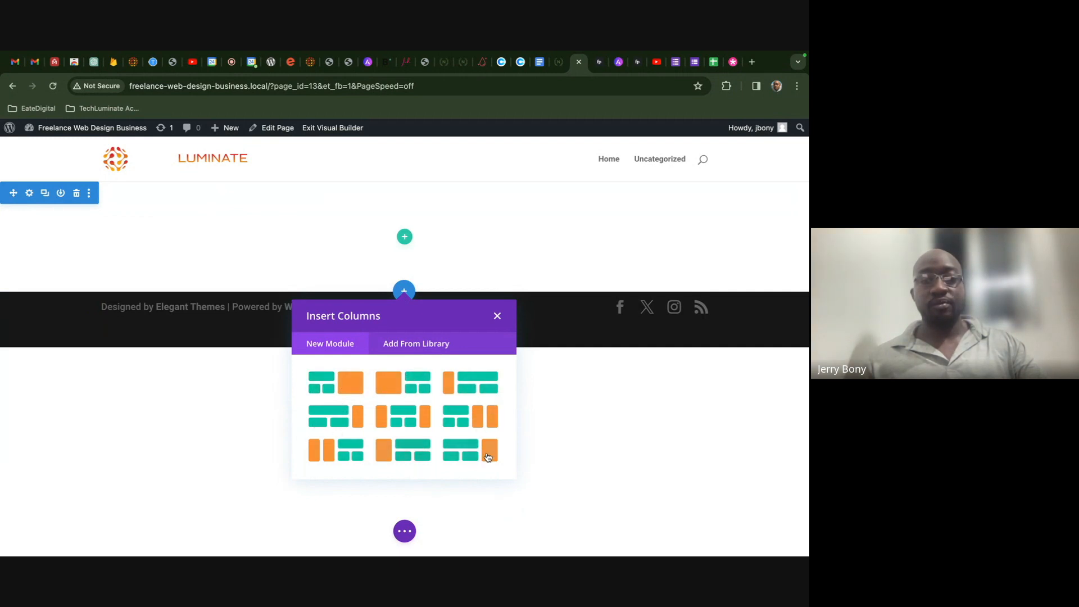
pyautogui.click(496, 318)
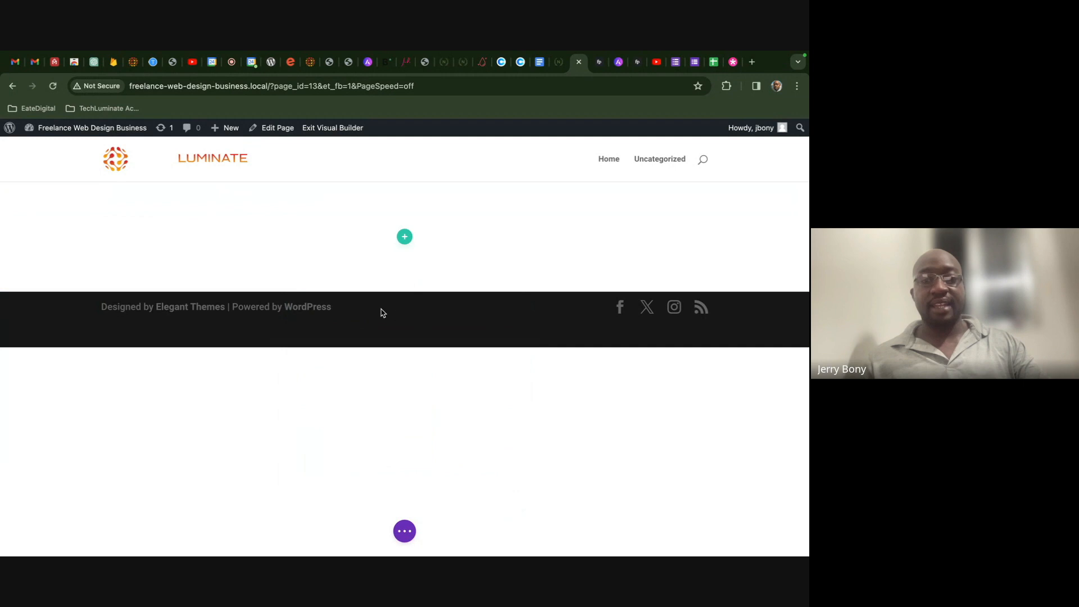
# - Add a Fullwidth section, browse its modules, delete it, and view the nature demo site
pyautogui.click(405, 292)
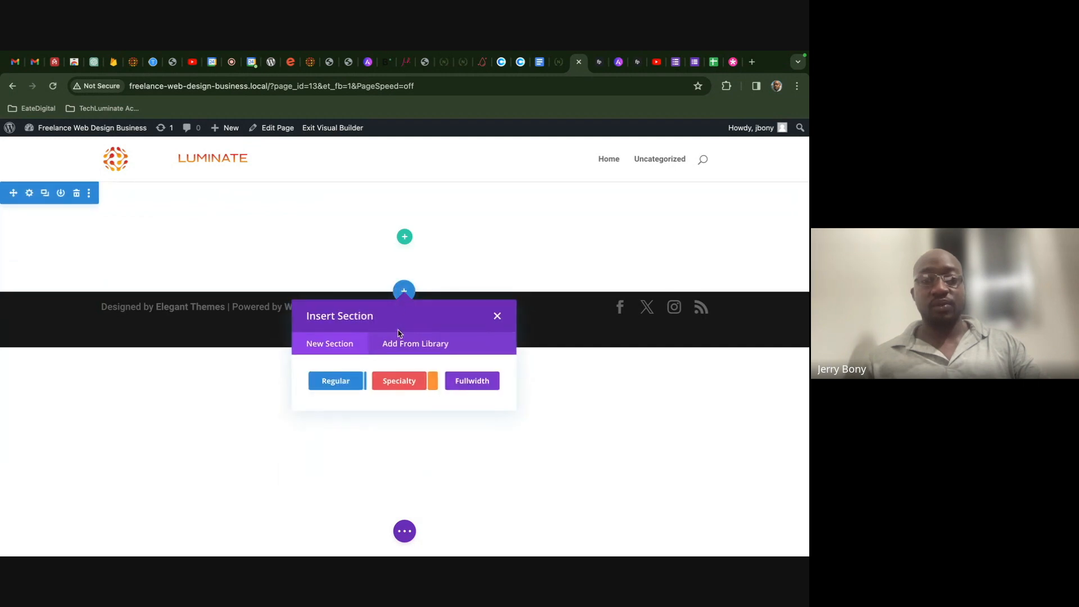
pyautogui.click(471, 386)
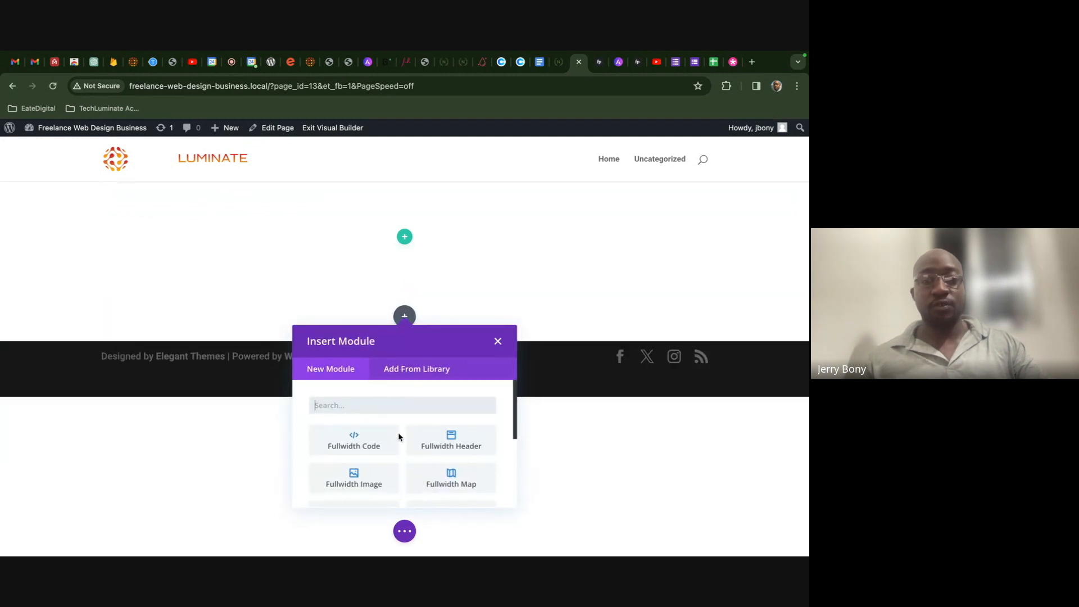
pyautogui.scroll(-1, 448, 445)
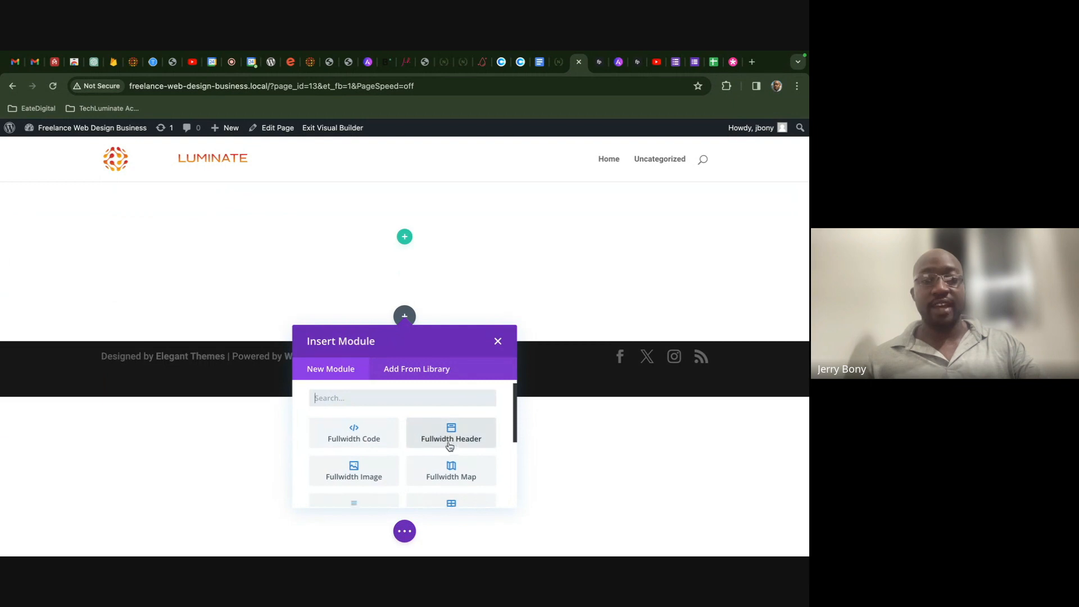
pyautogui.scroll(-1, 460, 475)
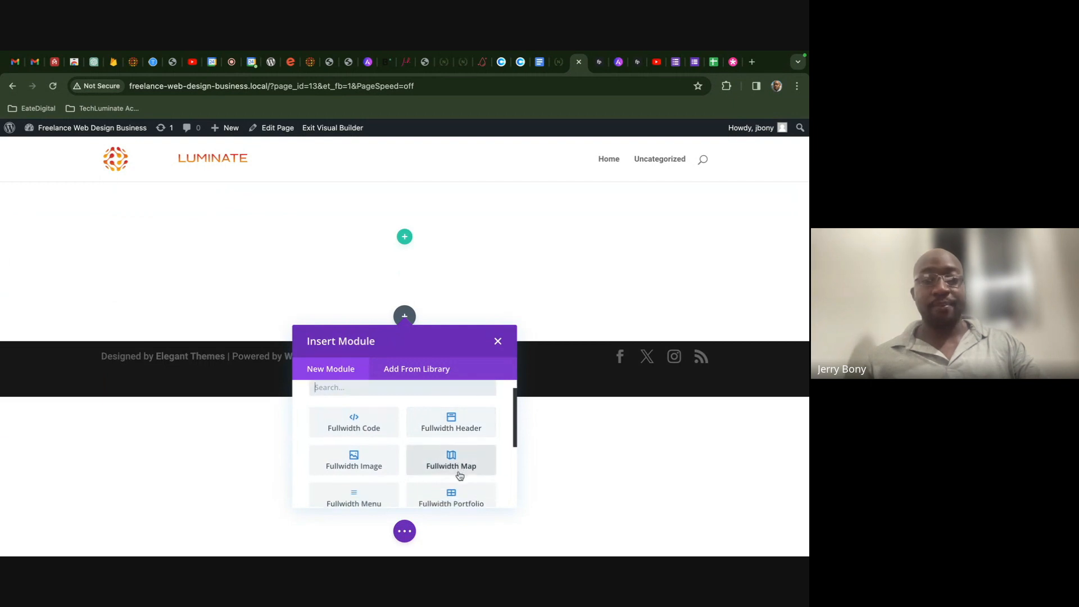
pyautogui.scroll(-1, 459, 475)
pyautogui.scroll(2, 458, 459)
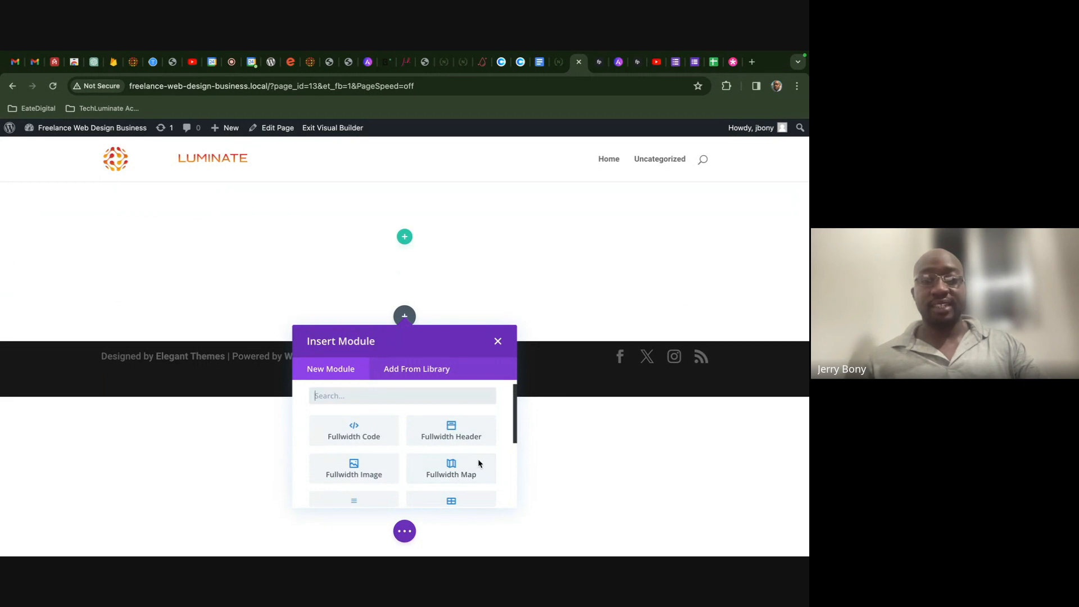
pyautogui.scroll(-2, 400, 478)
pyautogui.scroll(-1, 372, 442)
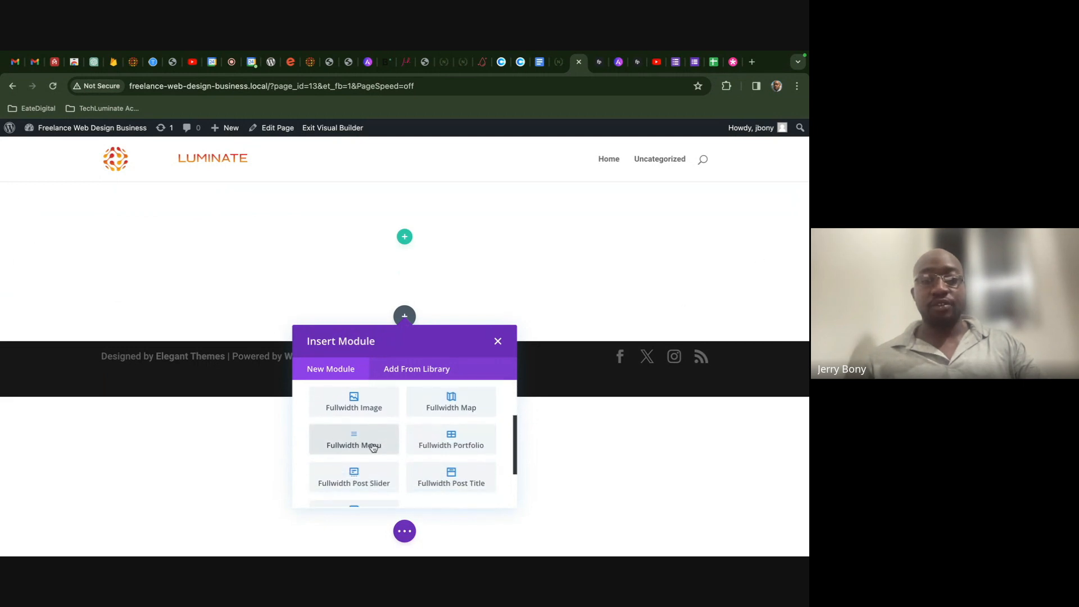
pyautogui.scroll(-1, 414, 468)
pyautogui.scroll(-1, 438, 469)
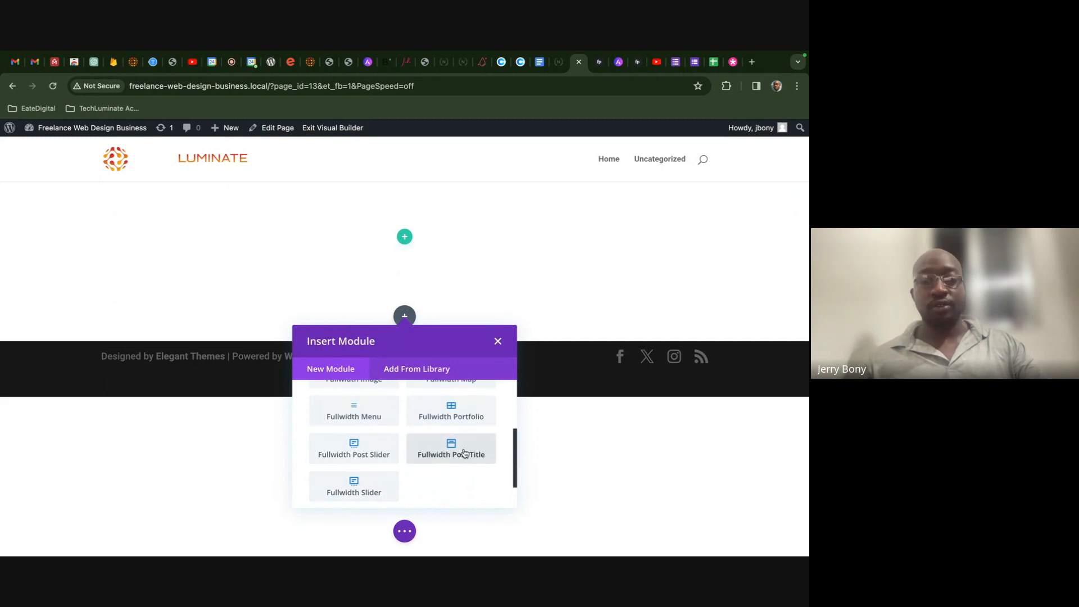
pyautogui.scroll(-1, 464, 452)
pyautogui.scroll(2, 464, 452)
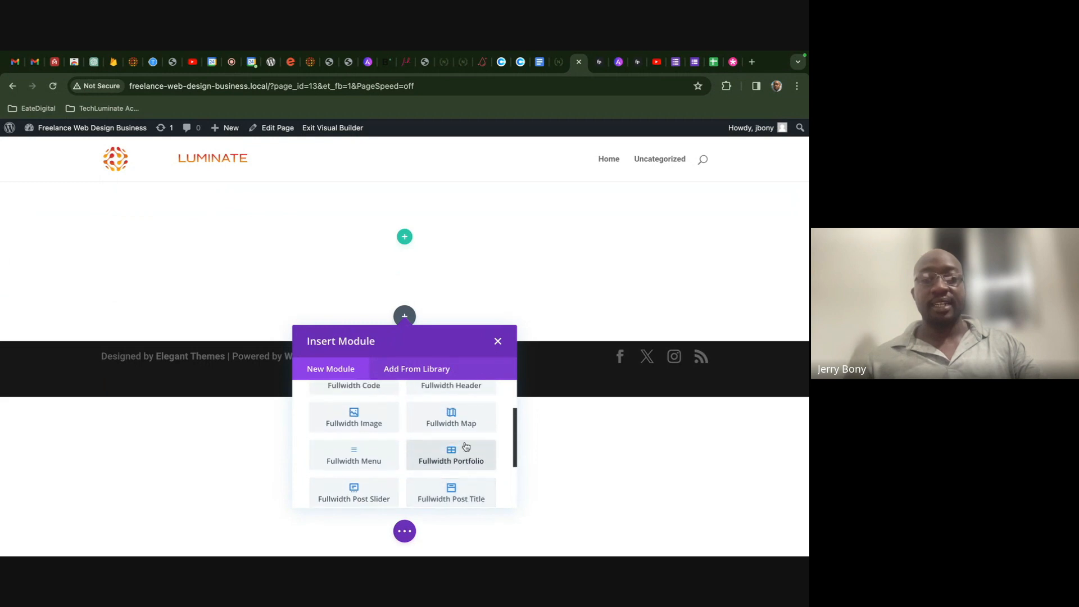
pyautogui.click(497, 341)
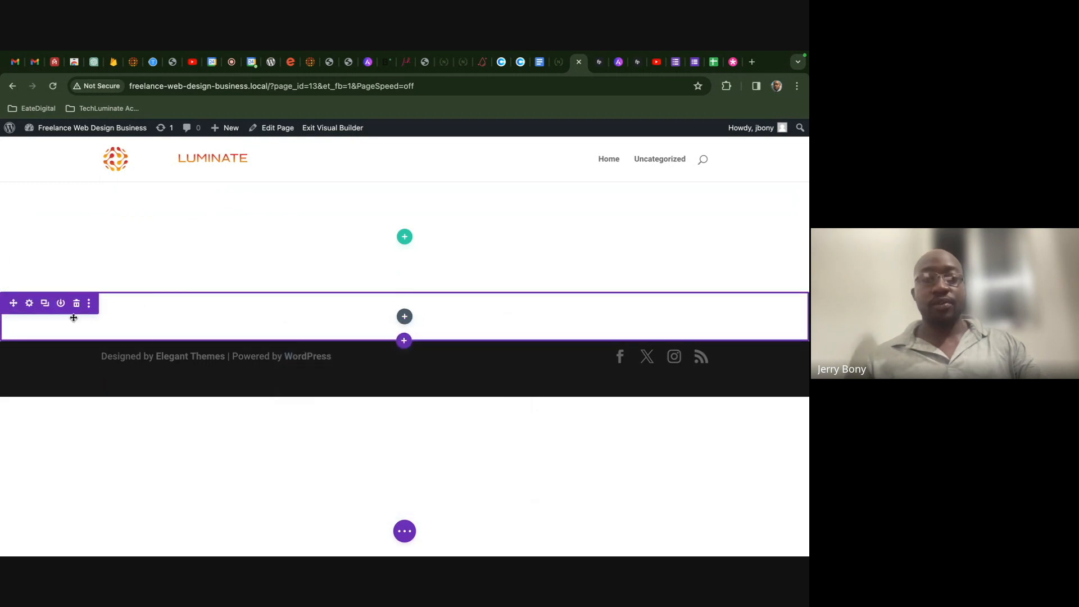
pyautogui.click(77, 304)
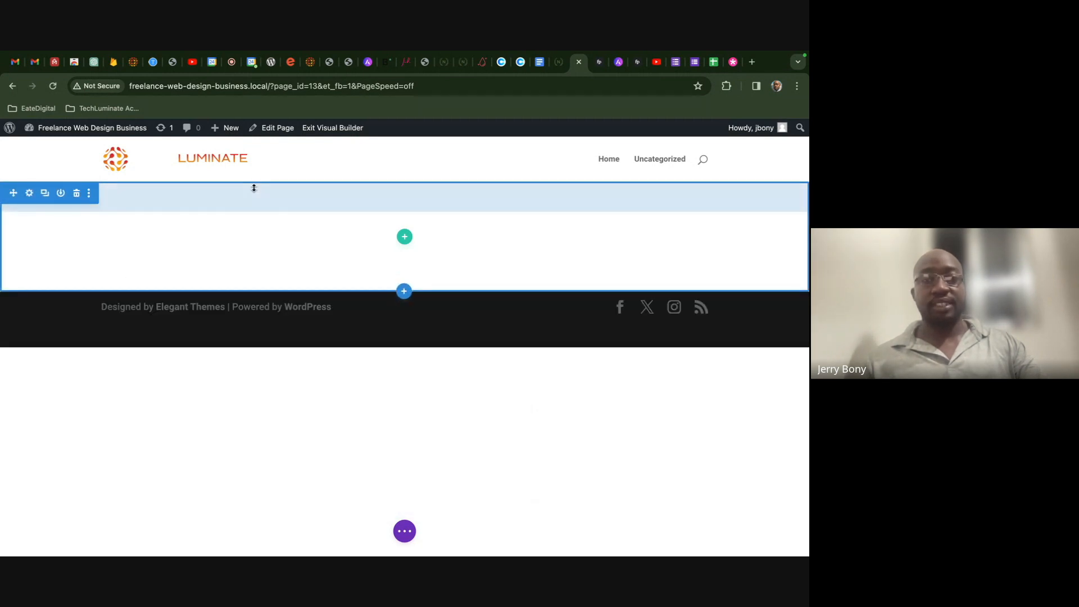
pyautogui.click(557, 66)
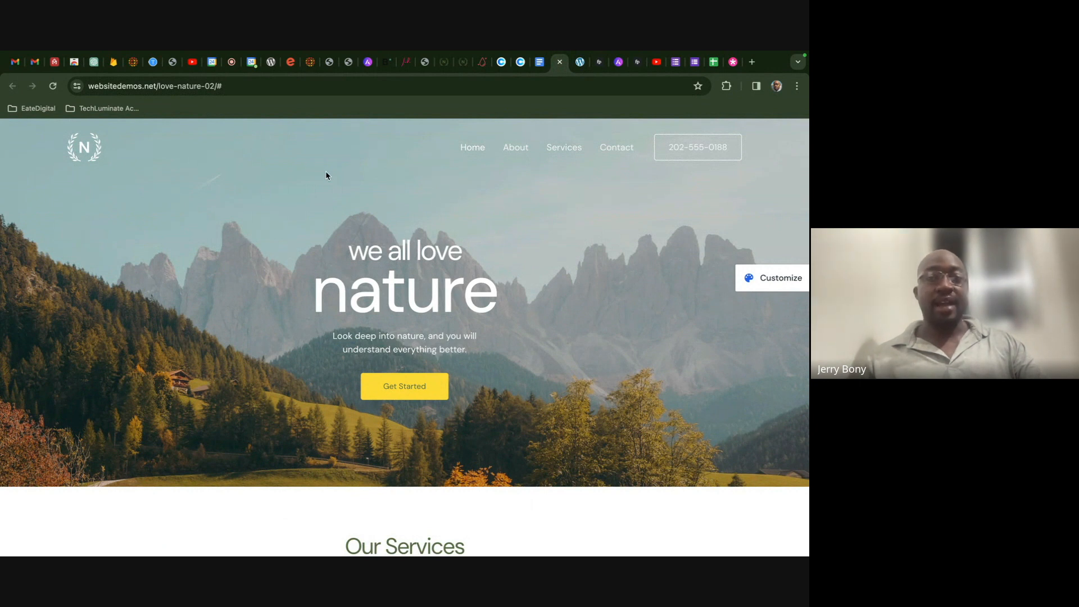
# - Back in the builder, expand the empty section's Background settings, then save and close
pyautogui.click(575, 71)
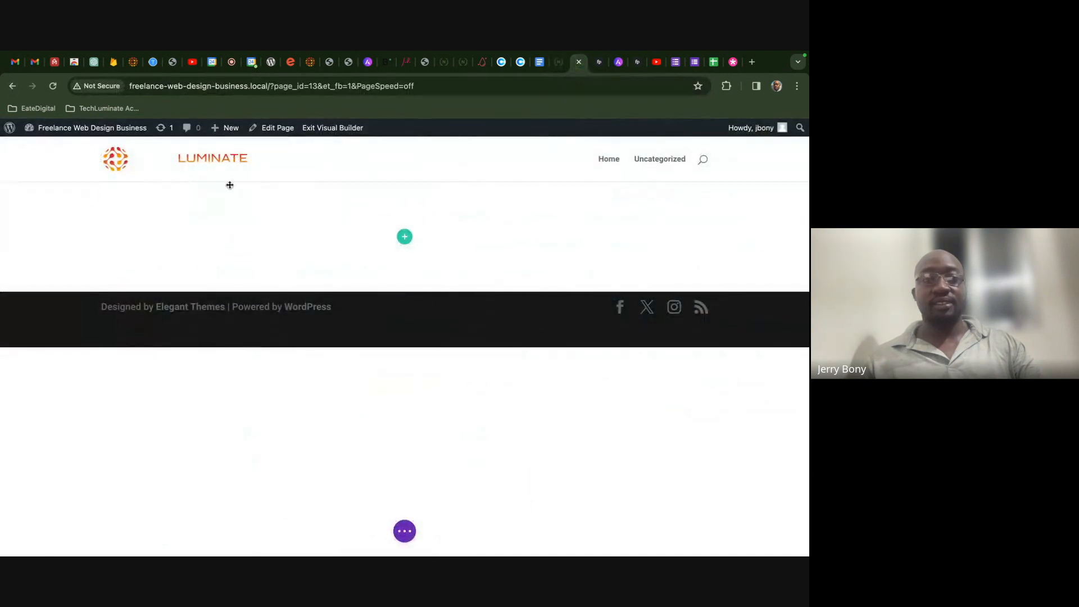
pyautogui.click(31, 193)
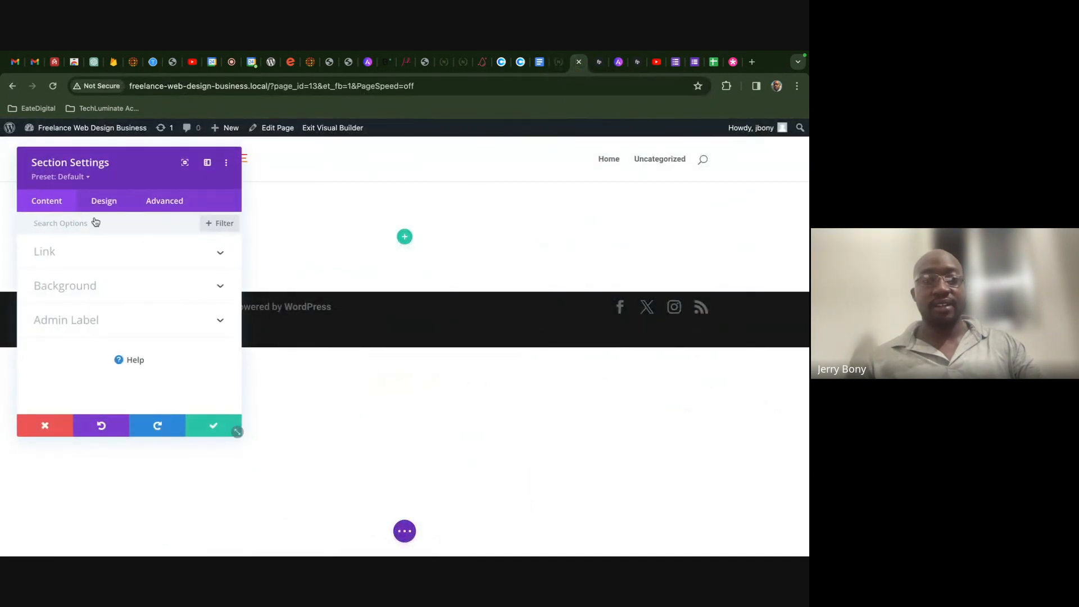
pyautogui.click(147, 286)
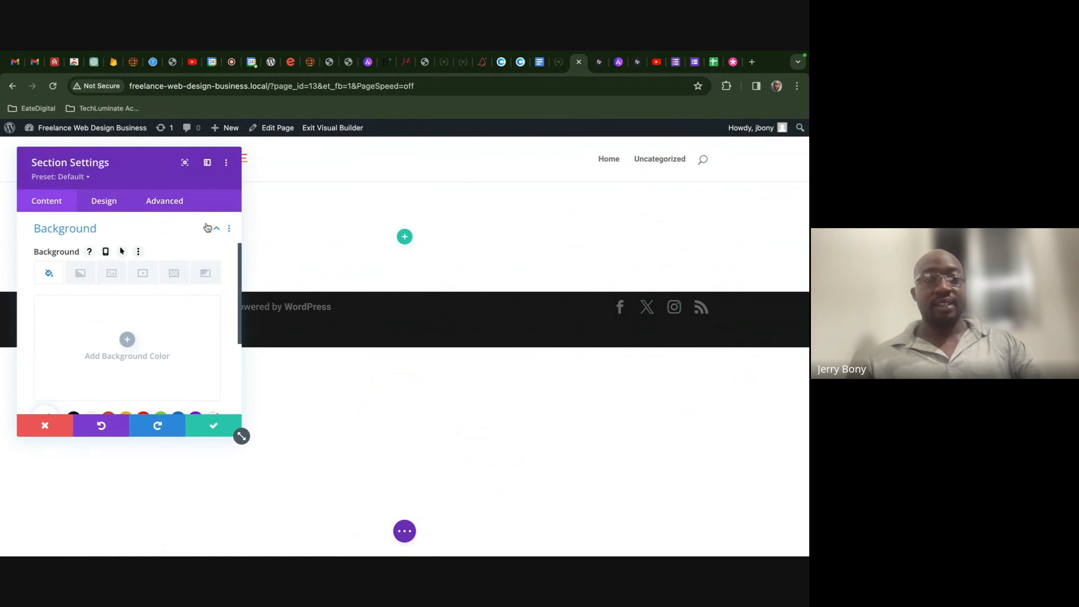
pyautogui.click(211, 420)
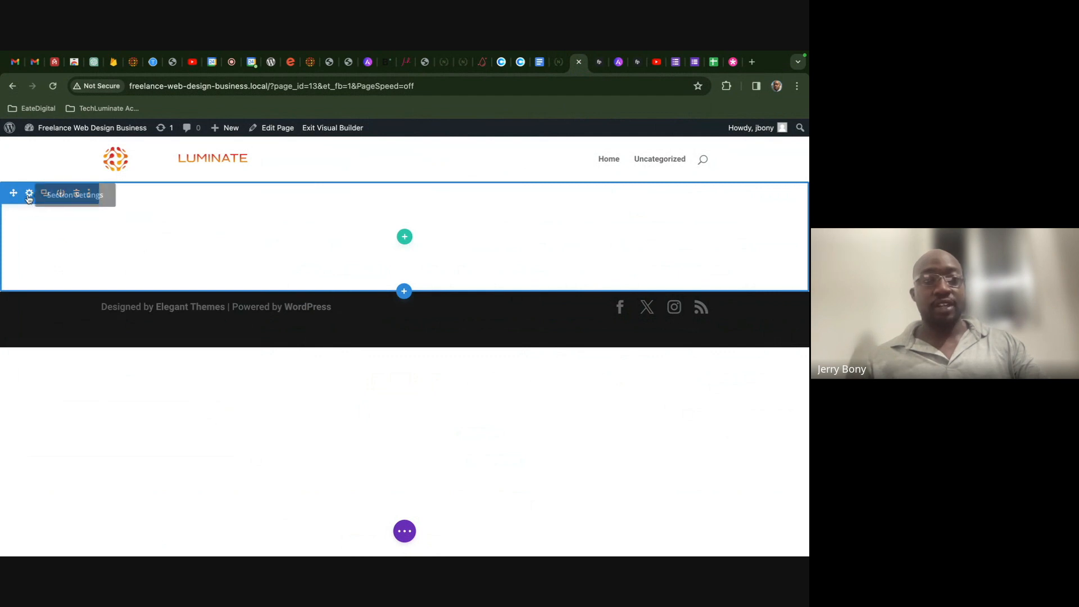
# - Reopen the empty section's settings and show its Background options
pyautogui.click(29, 194)
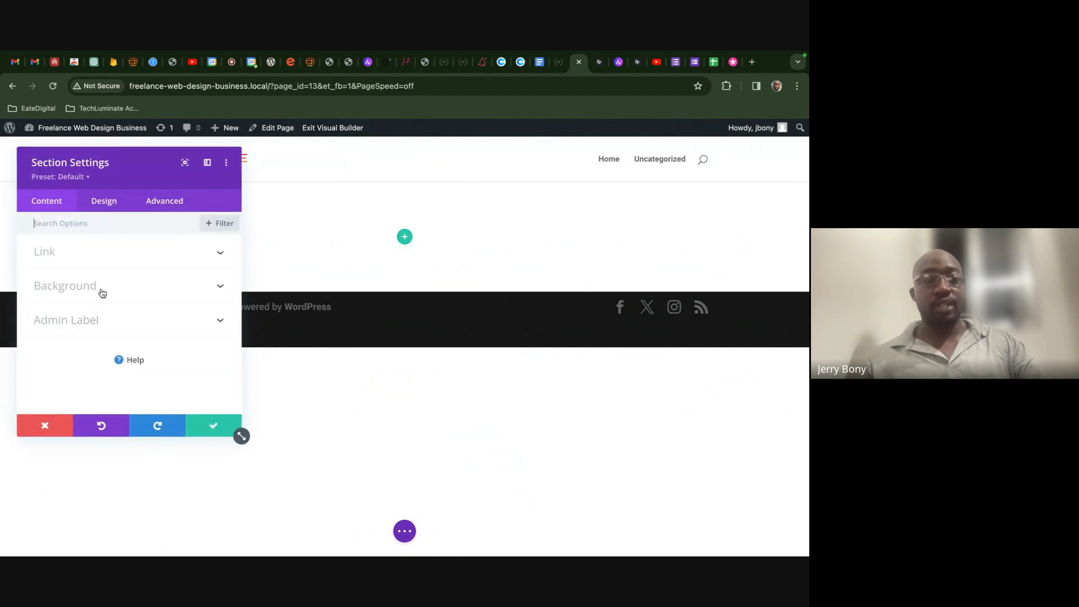
pyautogui.click(109, 258)
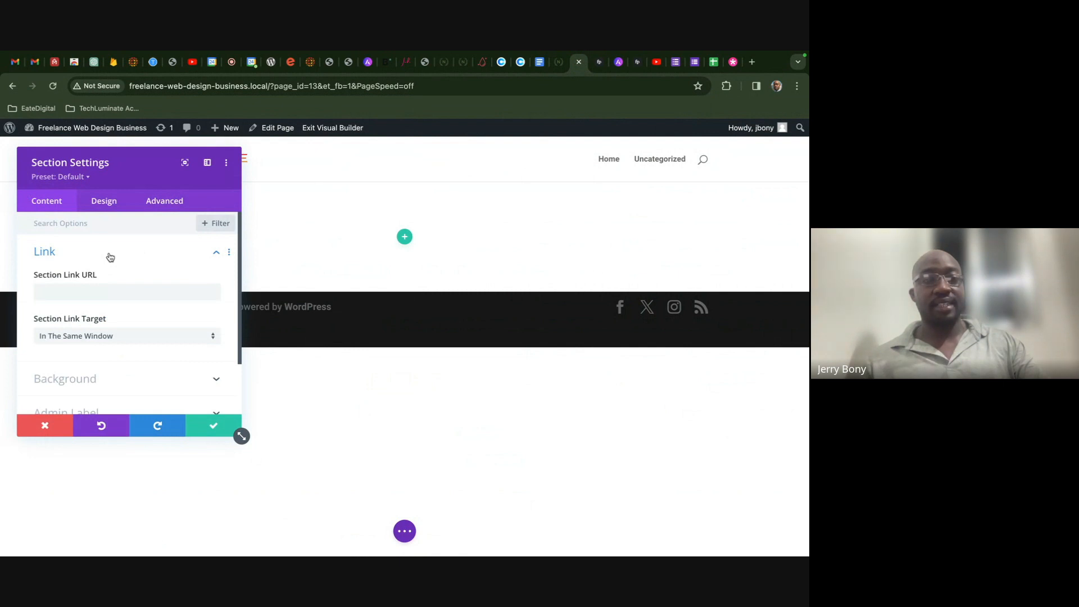
pyautogui.click(109, 254)
pyautogui.click(106, 288)
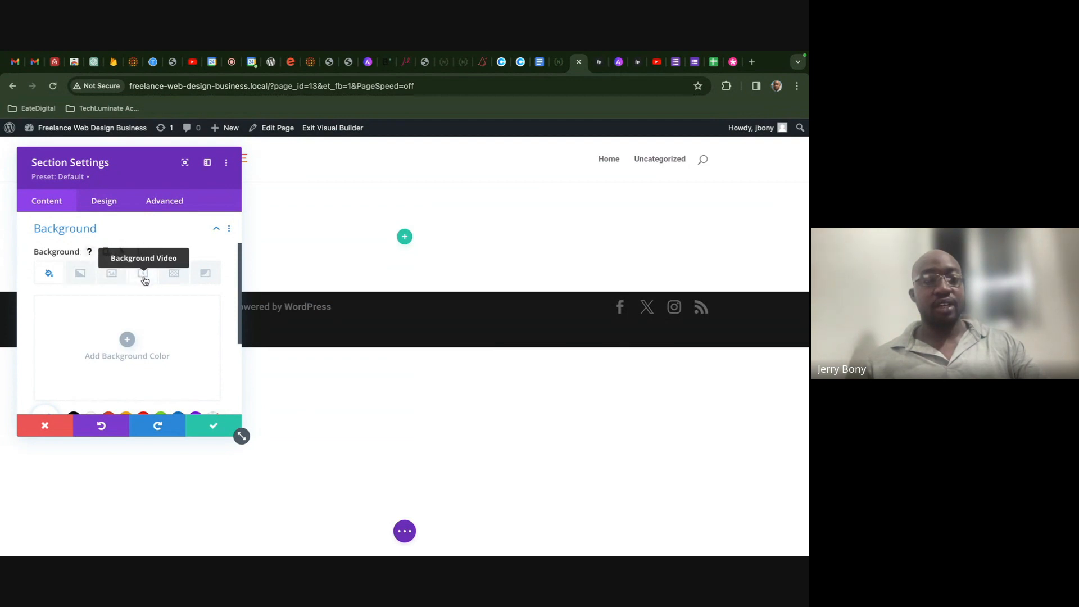
# - Try a dotted pattern and gradient mask, remove both, and go to Background Image
pyautogui.click(175, 276)
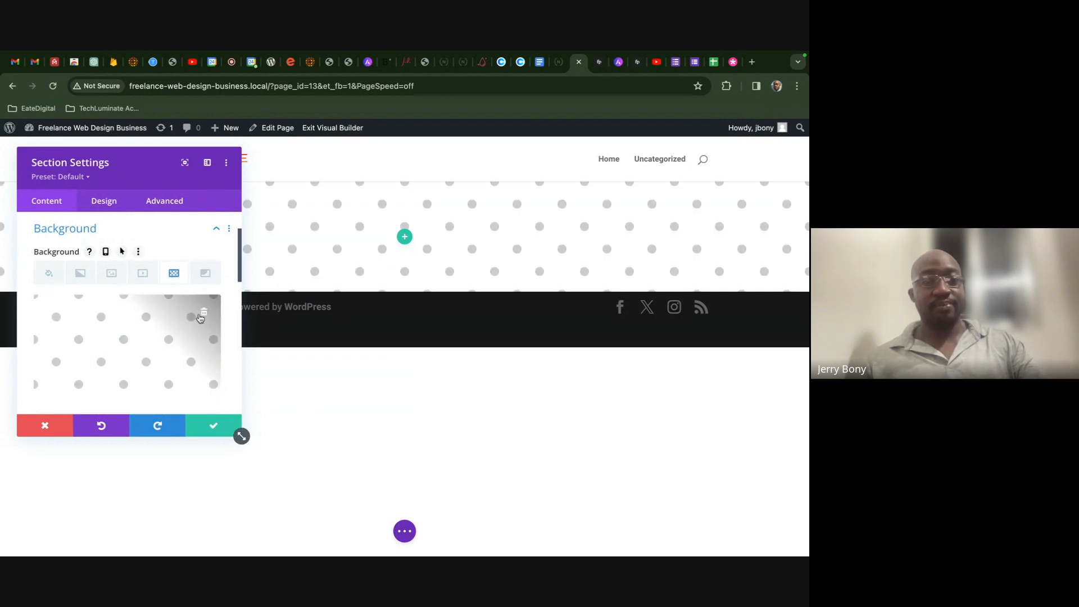
pyautogui.click(205, 312)
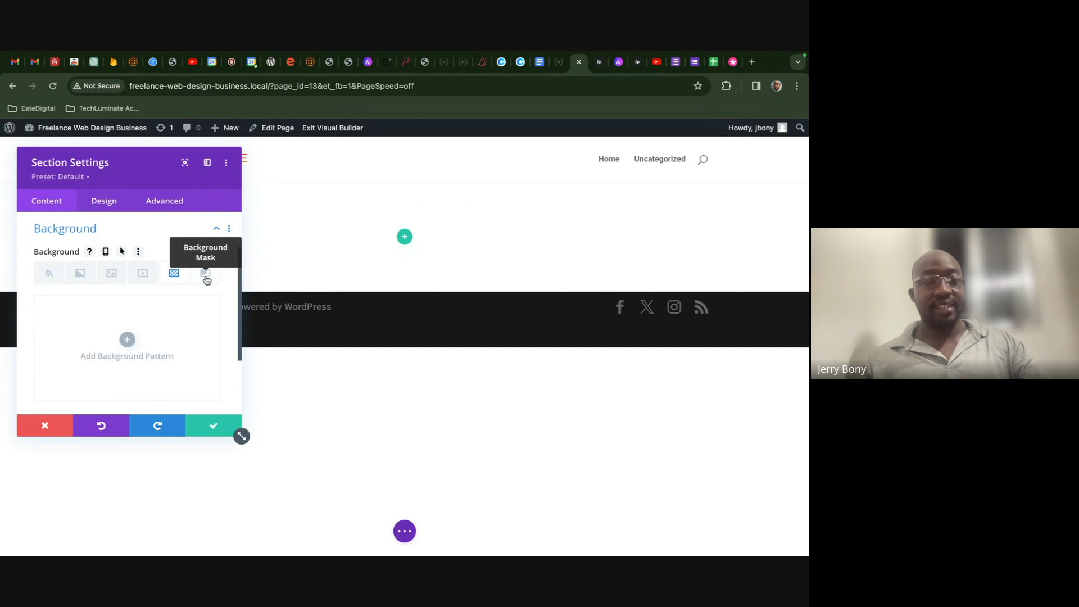
pyautogui.click(205, 278)
pyautogui.click(131, 339)
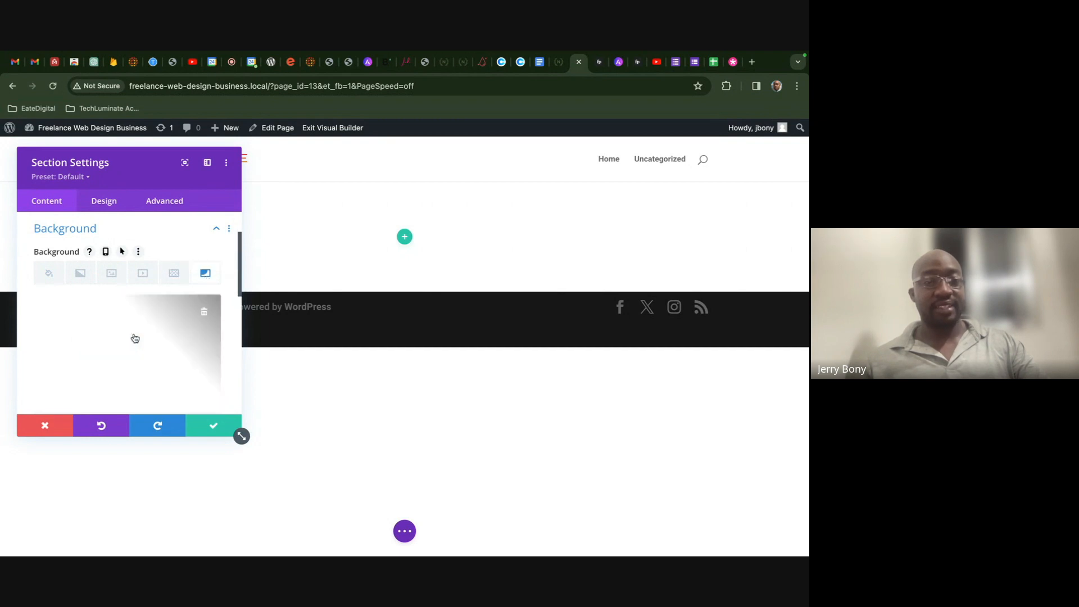
pyautogui.click(204, 313)
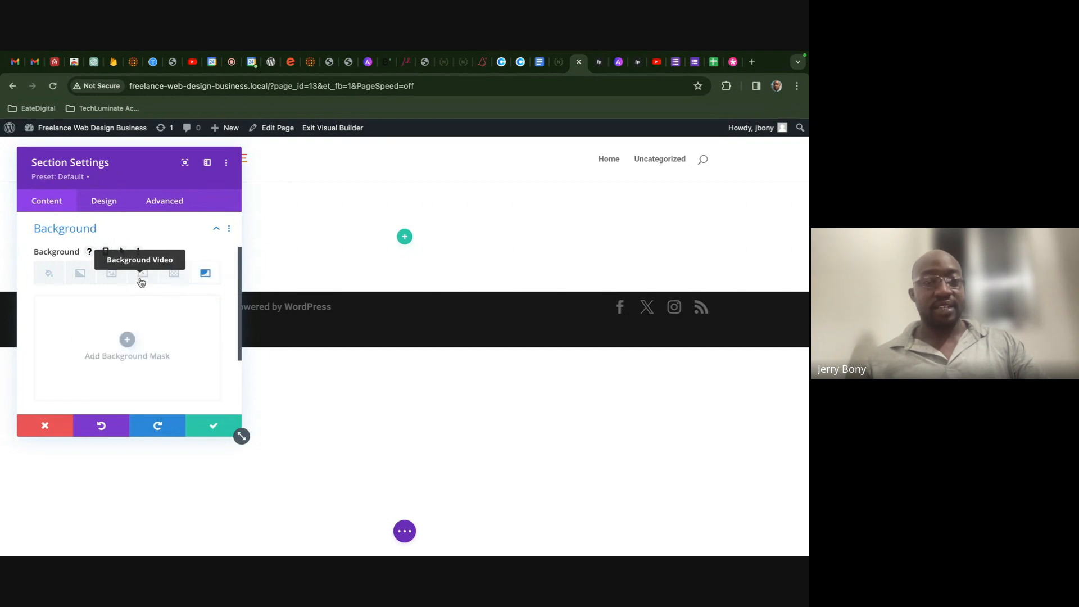
pyautogui.click(103, 279)
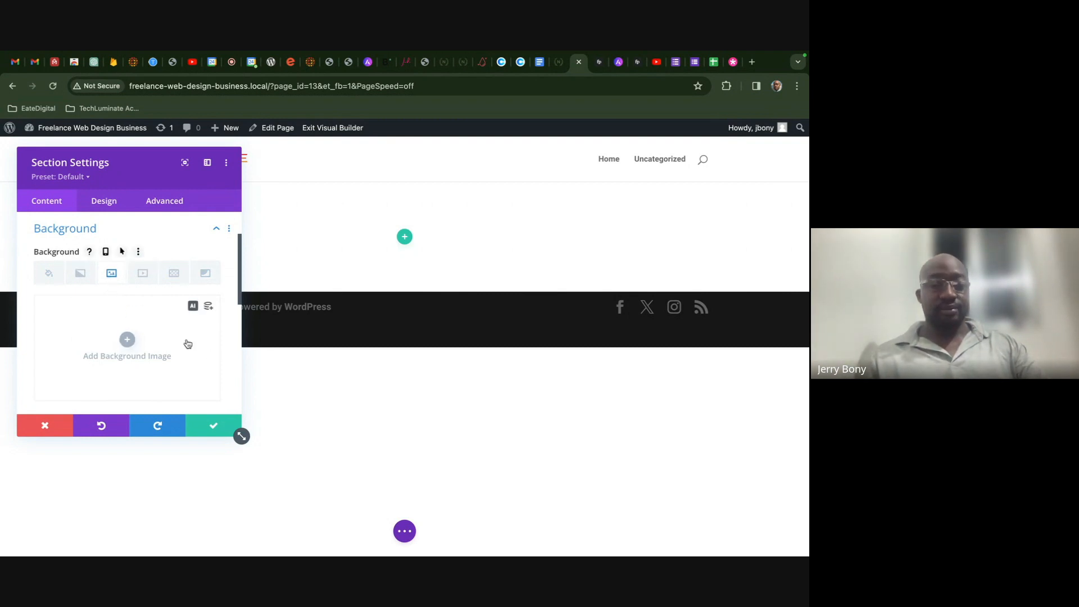
# - Open Divi's AI image generator and keep Photo as the image style
pyautogui.click(192, 307)
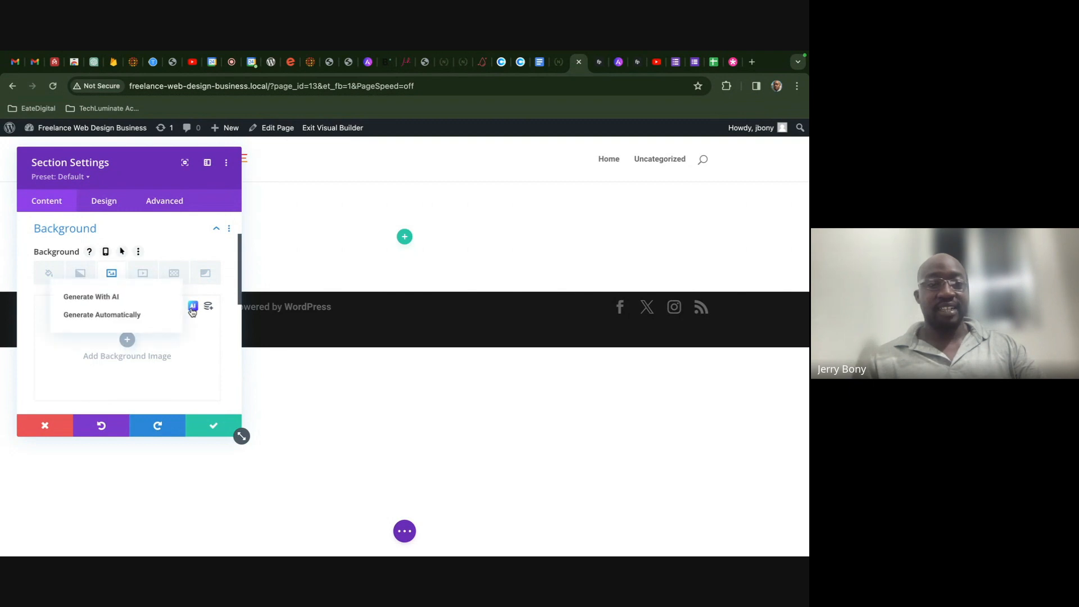
pyautogui.click(152, 303)
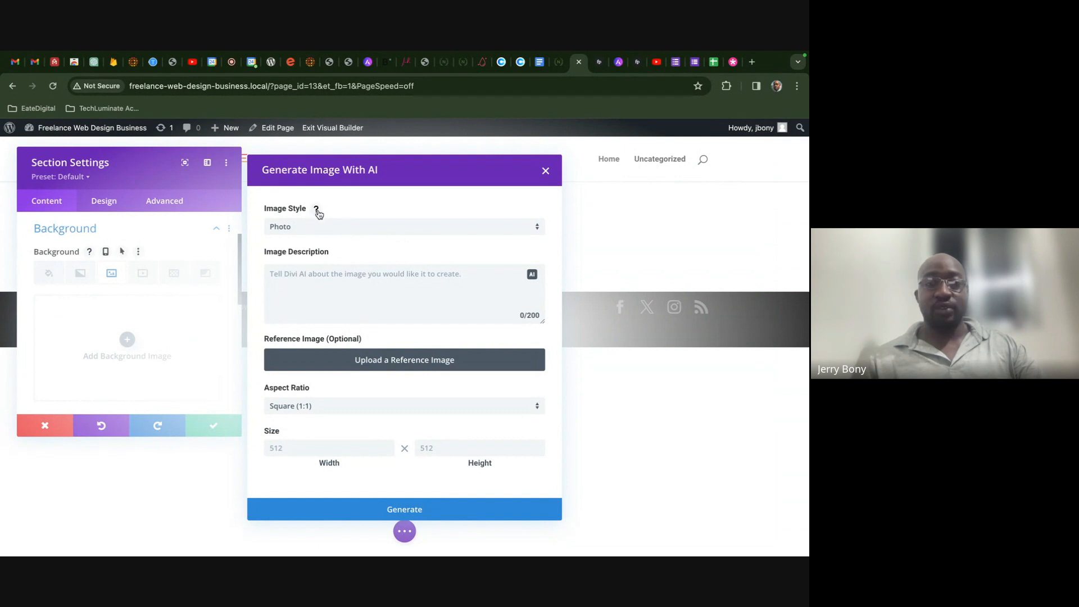
pyautogui.click(316, 208)
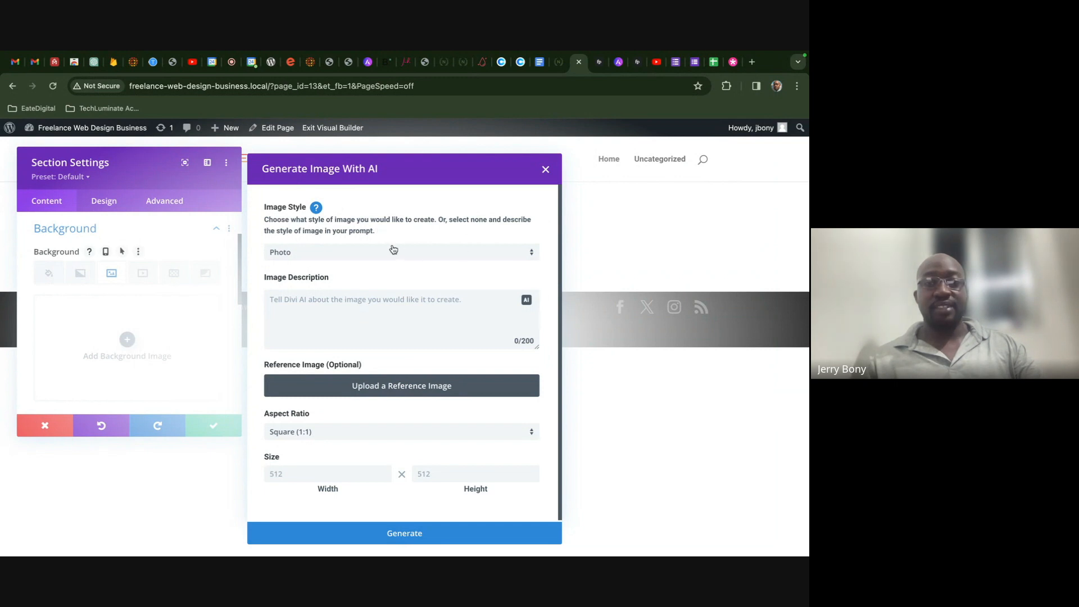
pyautogui.click(375, 252)
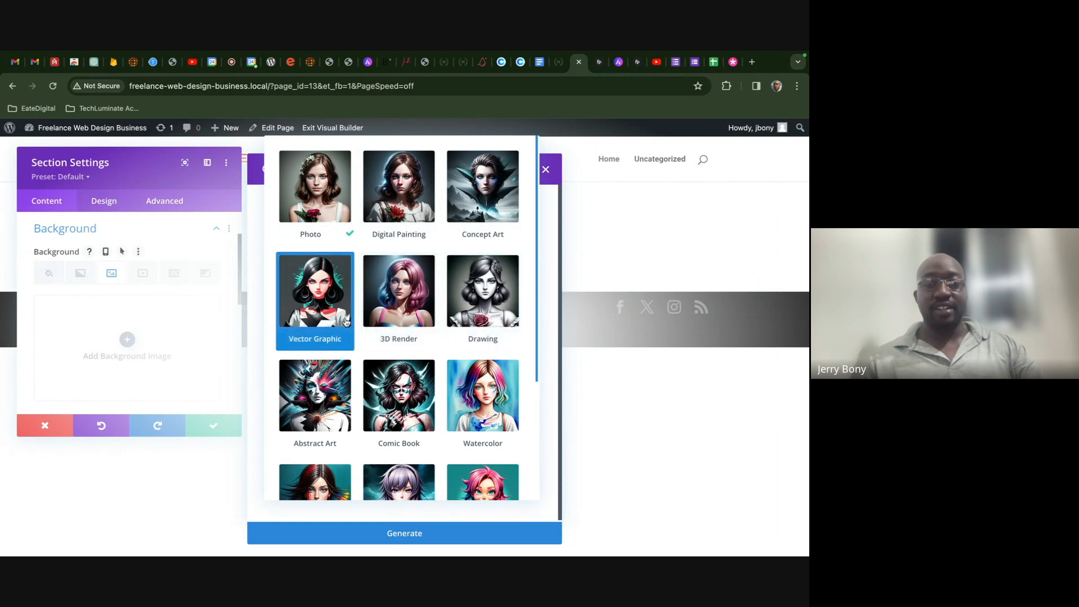
pyautogui.scroll(-3, 340, 394)
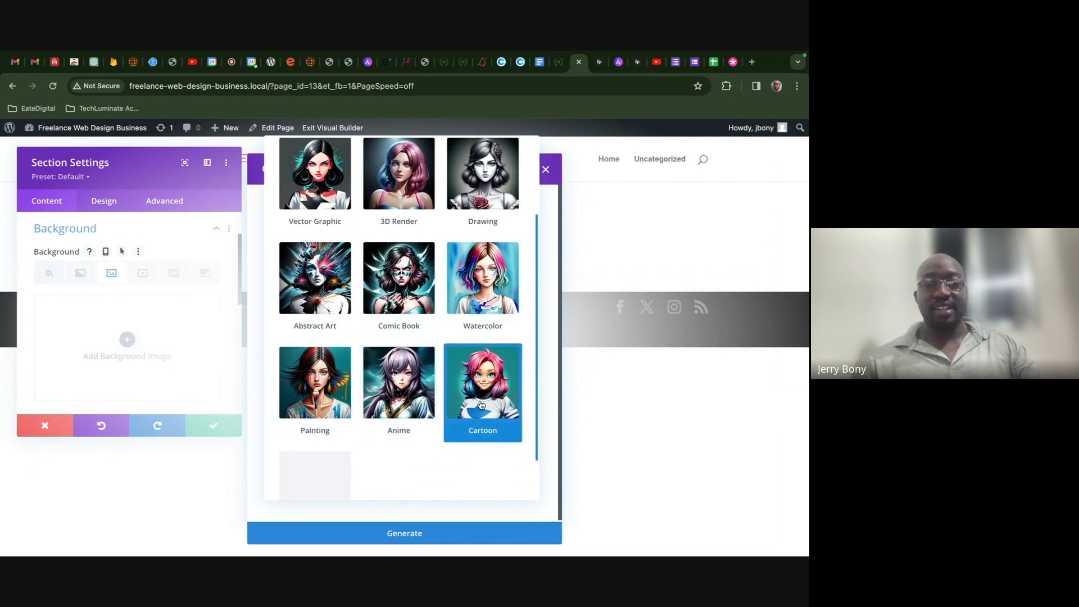
pyautogui.scroll(-1, 388, 404)
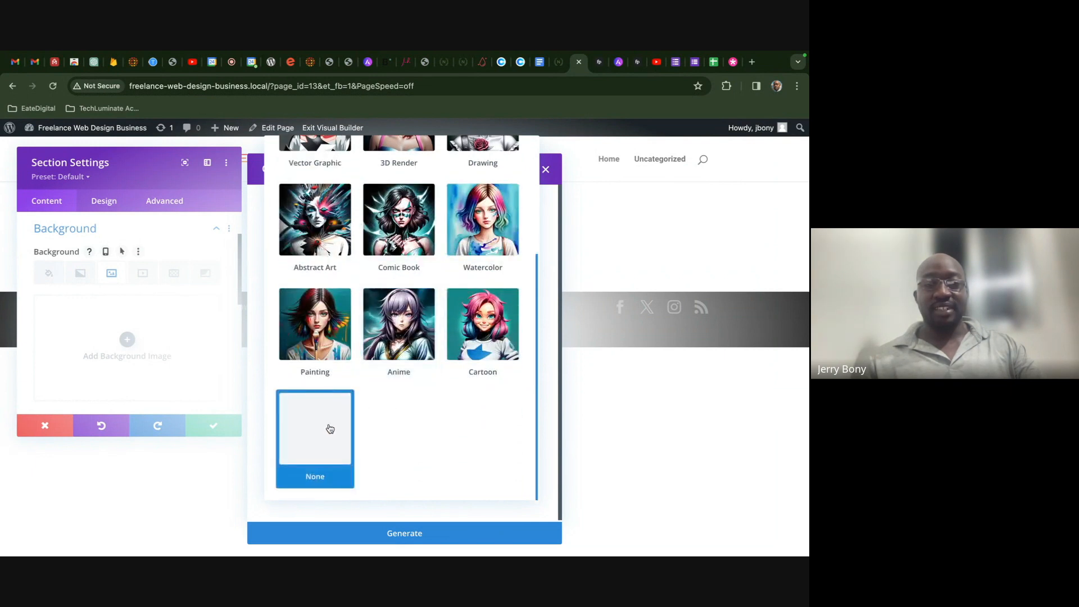
pyautogui.scroll(3, 482, 326)
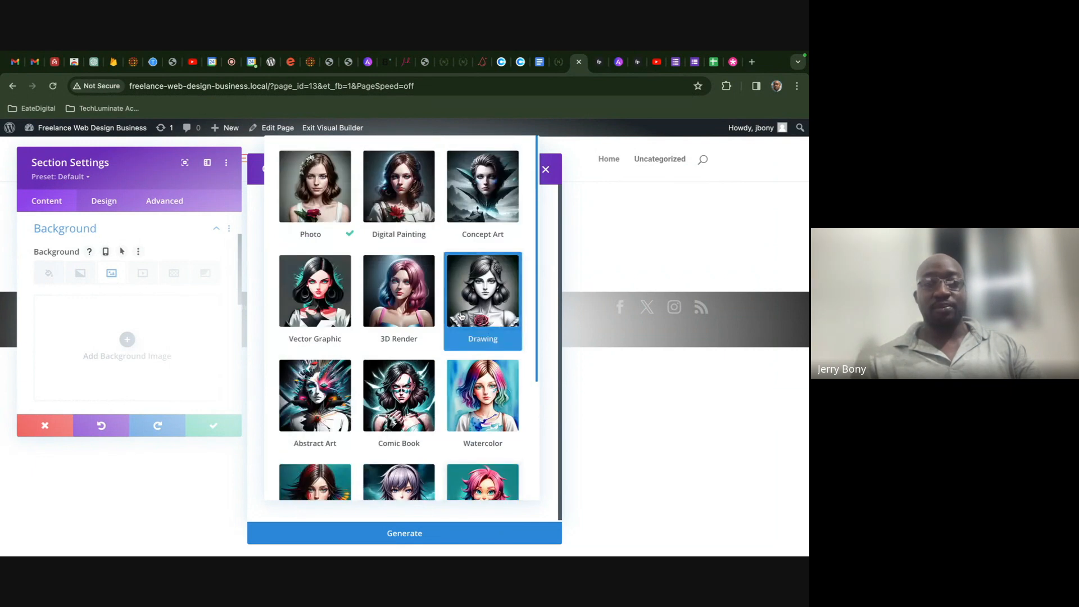
pyautogui.click(328, 213)
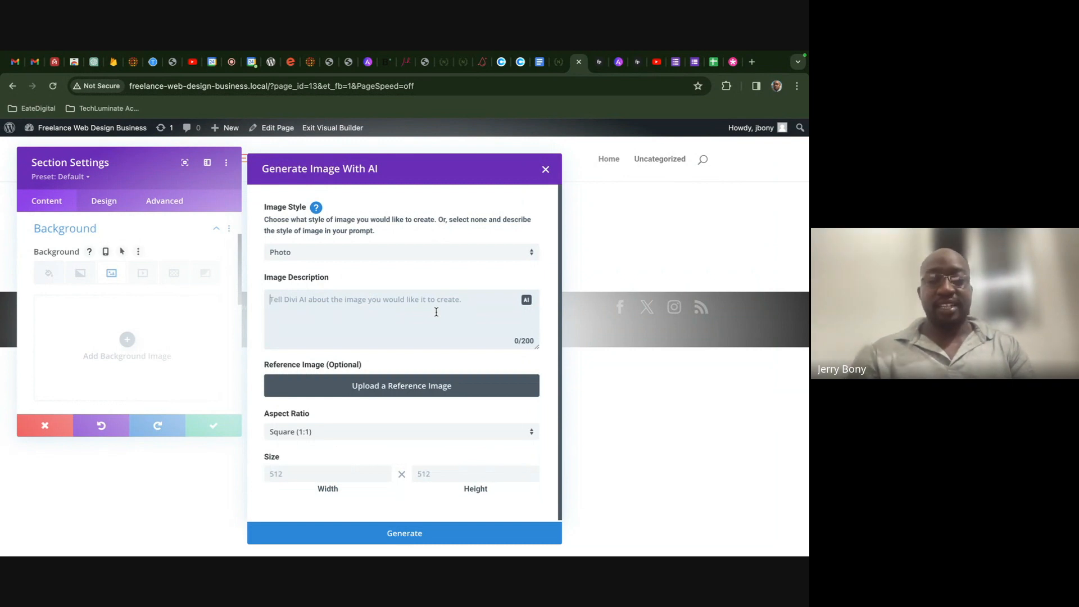
# - Describe the image as 'create an image that shows a man working on a website on the beach.'
pyautogui.write('crea')
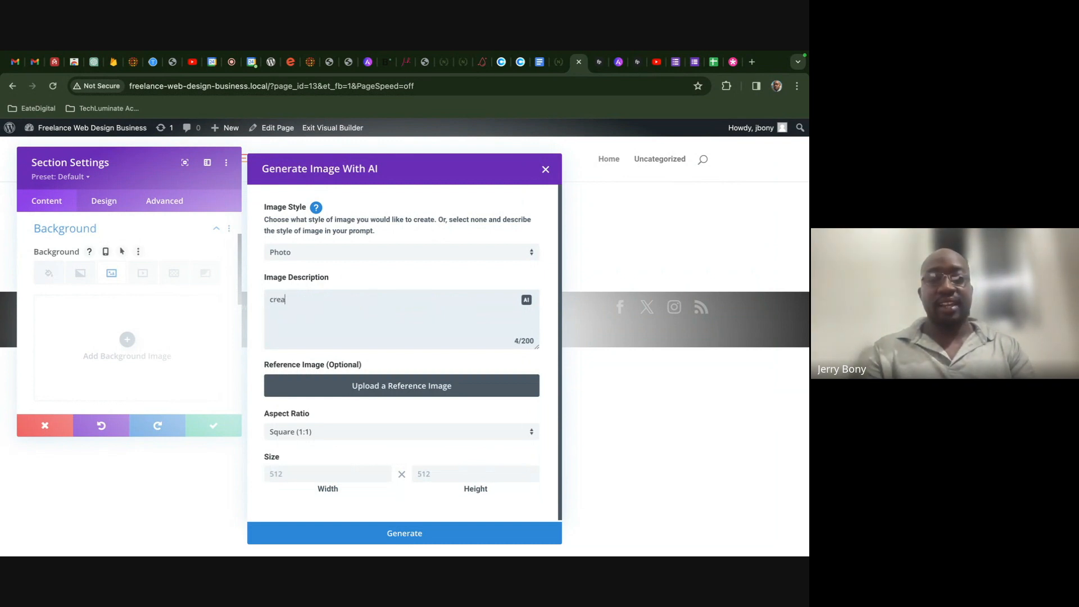
pyautogui.write('te an image')
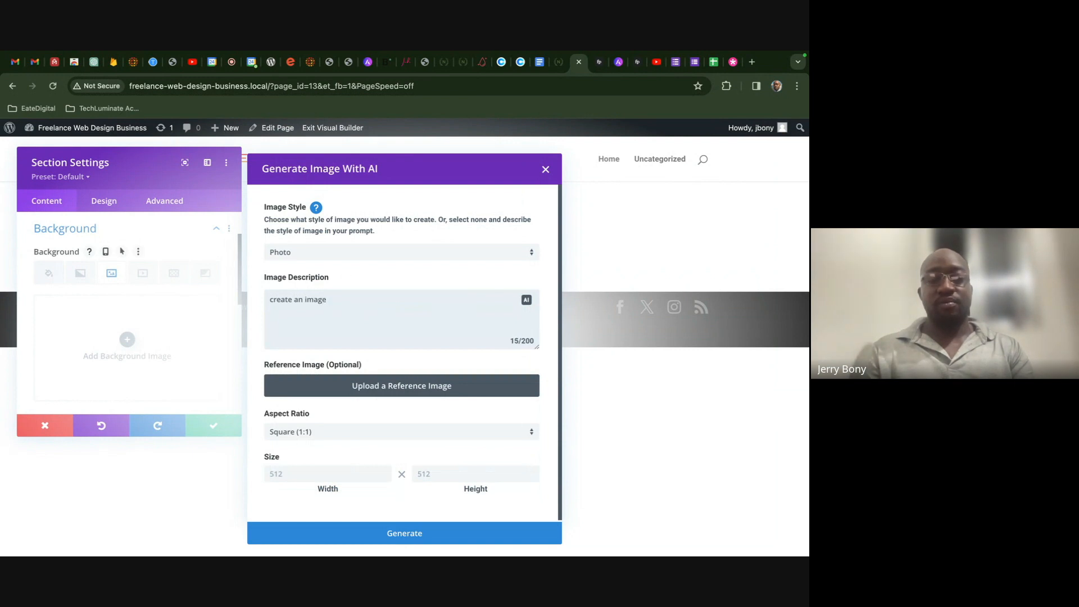
pyautogui.write(' that shows a')
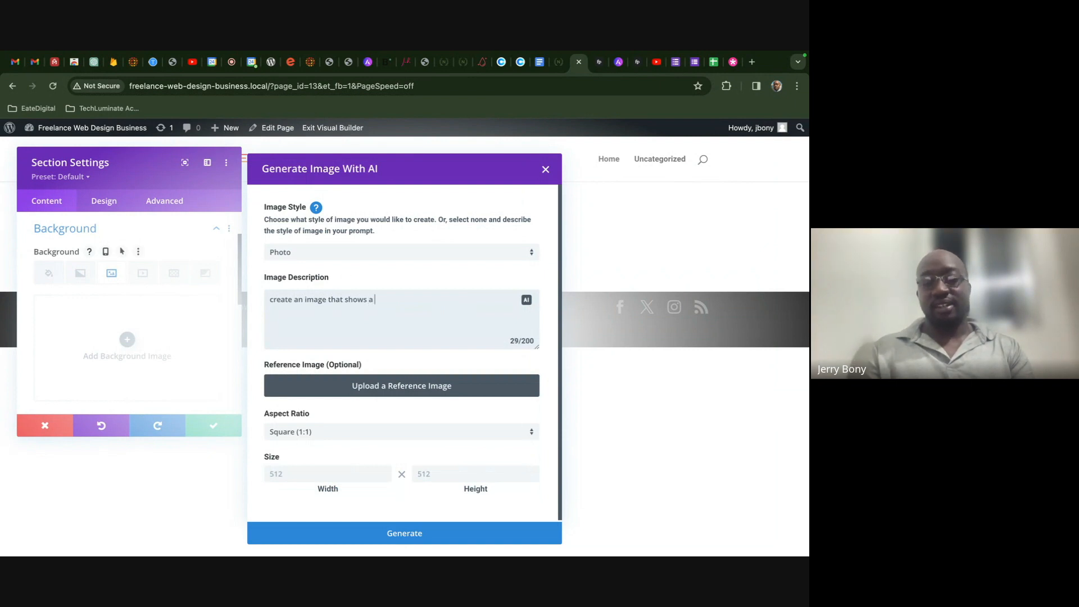
pyautogui.write('man working on a website ')
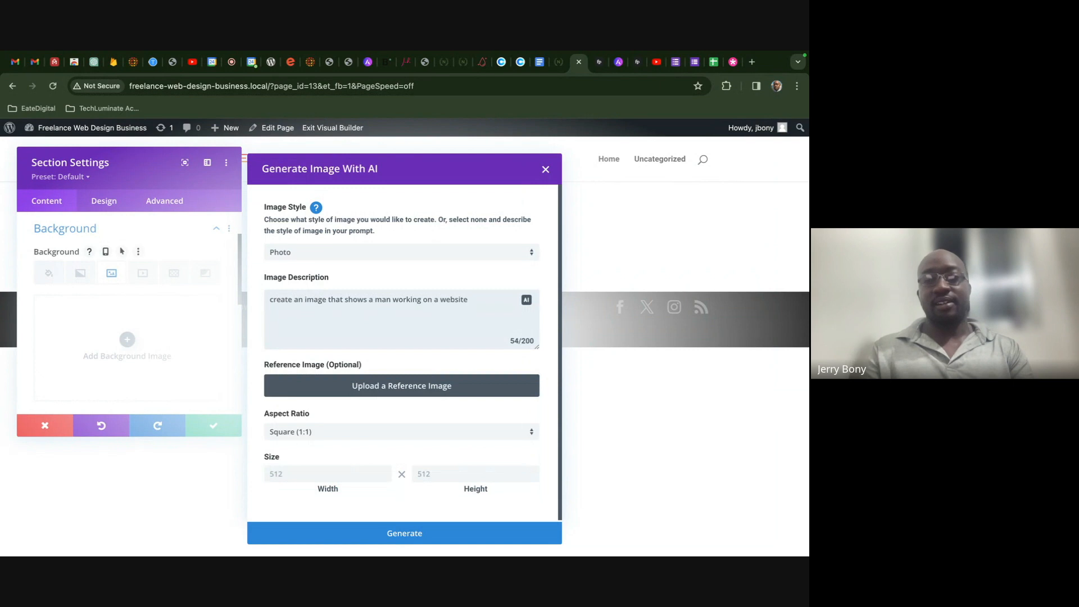
pyautogui.write('on the beach')
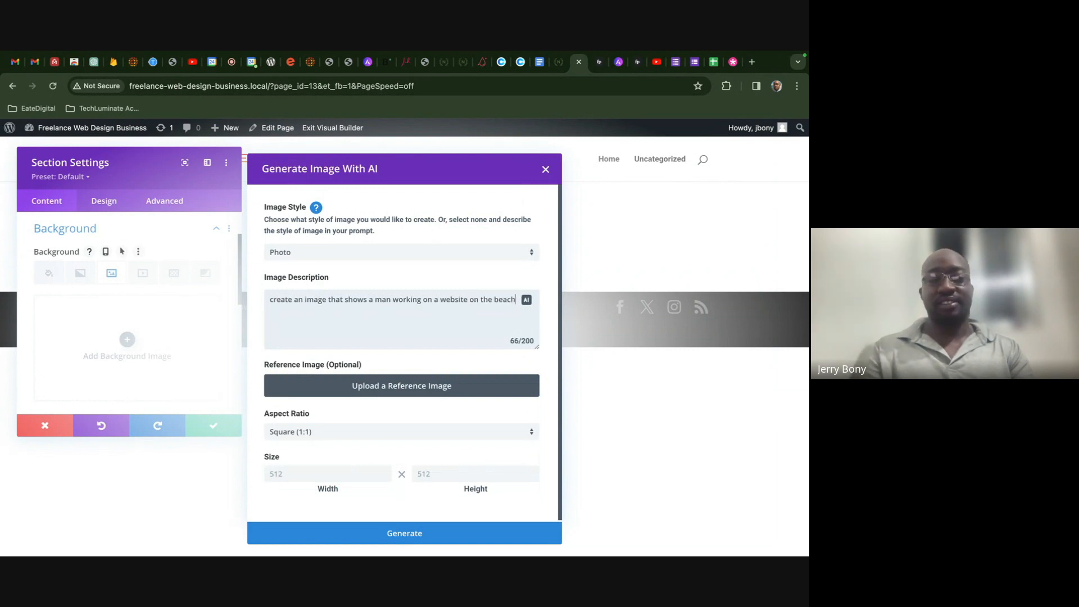
pyautogui.write('.')
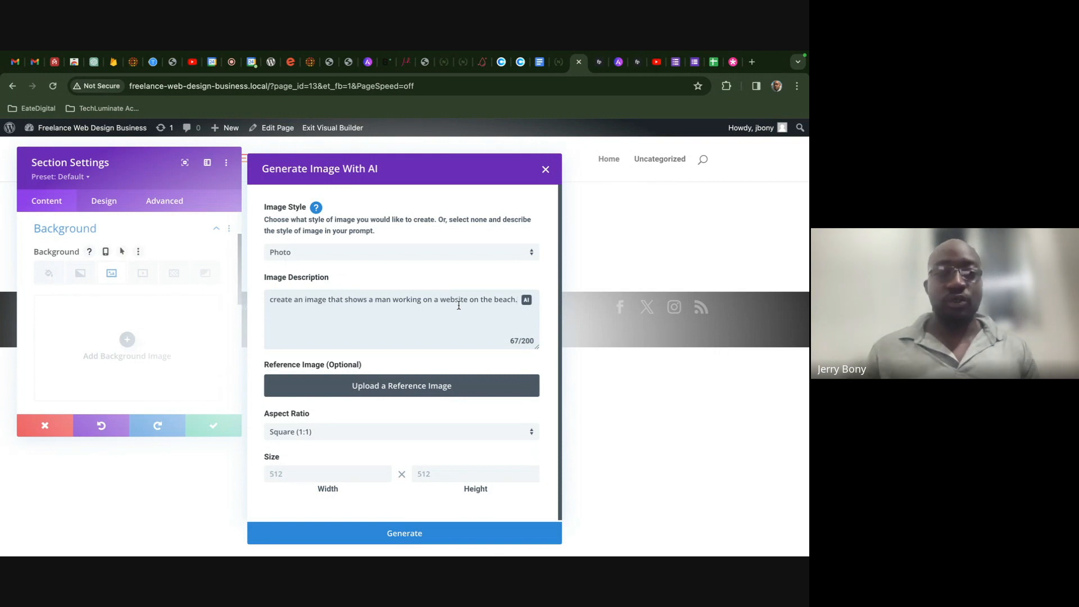
pyautogui.scroll(-1, 475, 385)
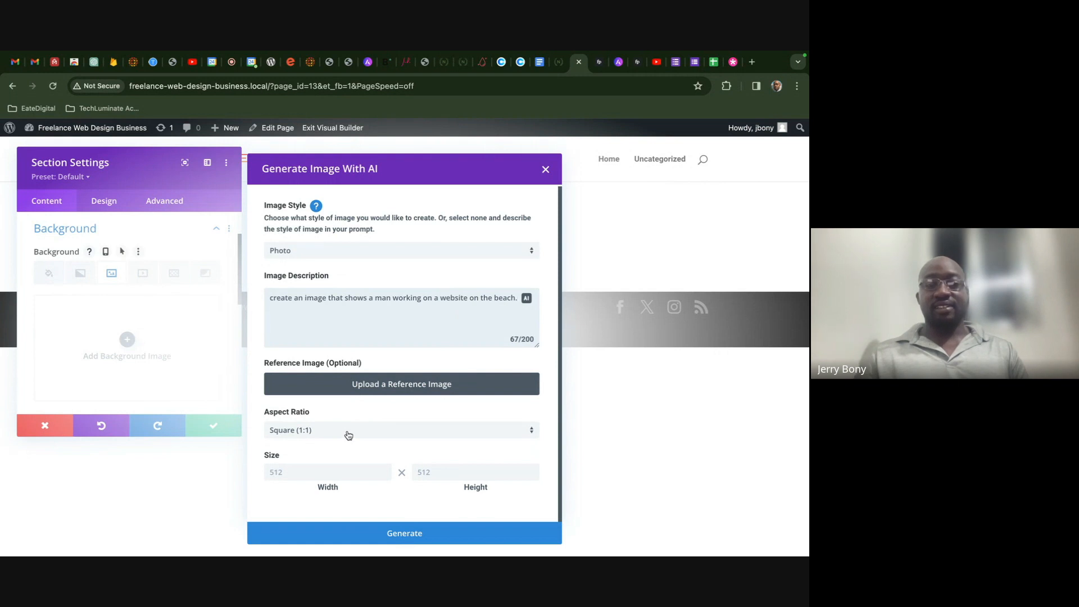
# - After briefly trying a custom width, choose the Landscape (8:5) aspect ratio for 824 × 512 images
pyautogui.click(349, 430)
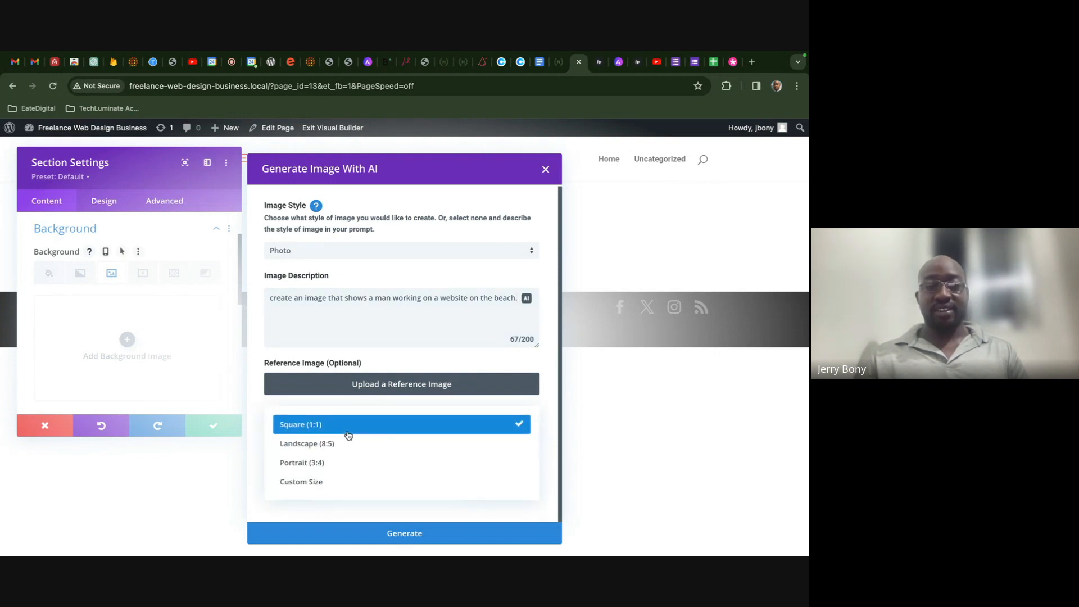
pyautogui.click(344, 483)
pyautogui.click(347, 472)
pyautogui.write('1')
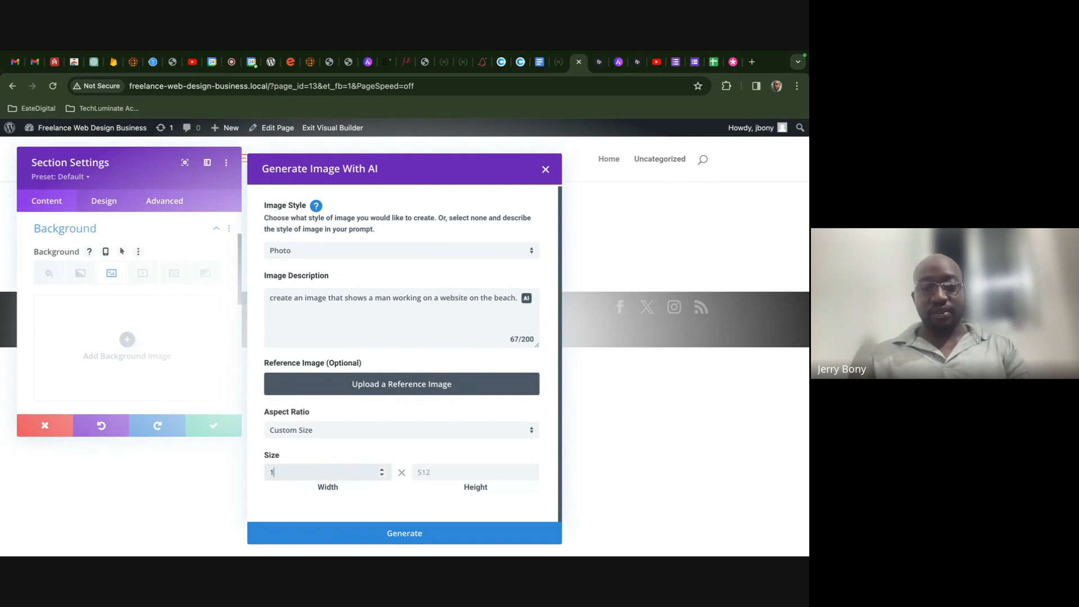
pyautogui.write('2')
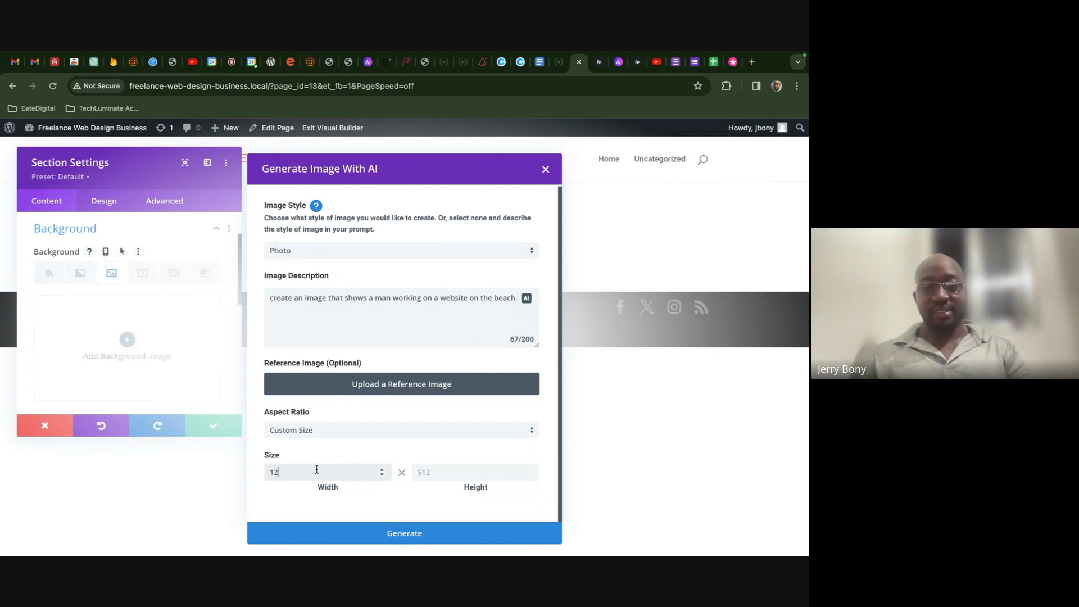
pyautogui.click(362, 436)
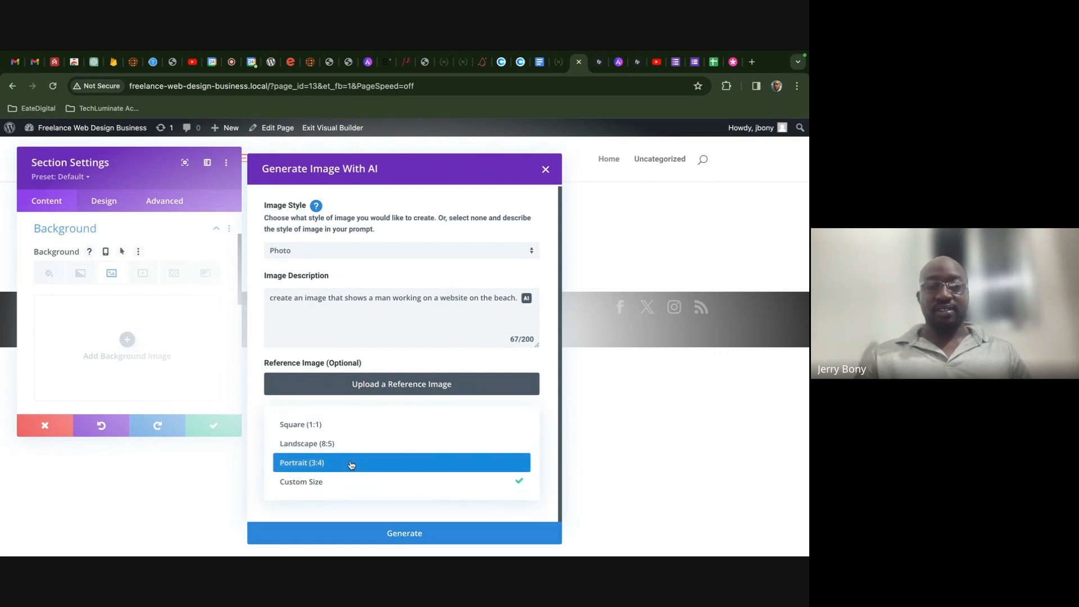
pyautogui.click(365, 444)
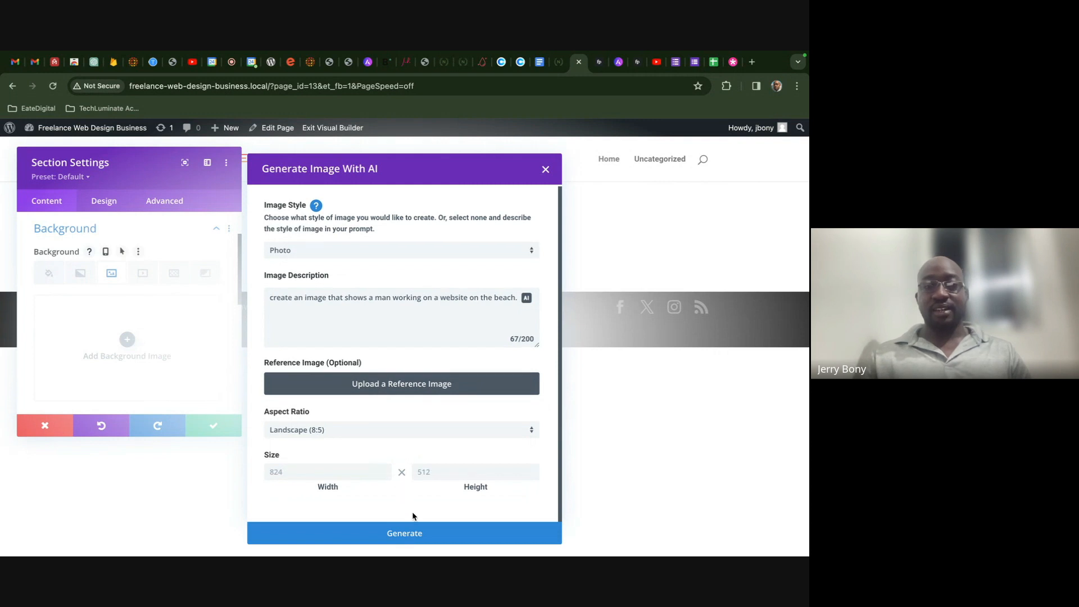
pyautogui.scroll(1, 416, 412)
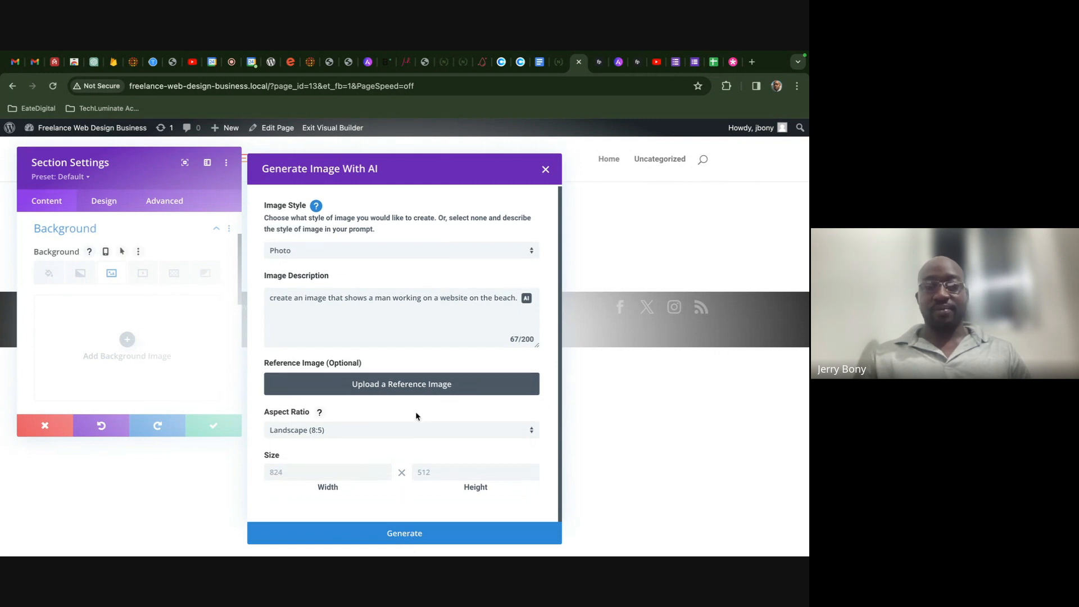
# - Generate the first set of beach images from the description
pyautogui.click(397, 534)
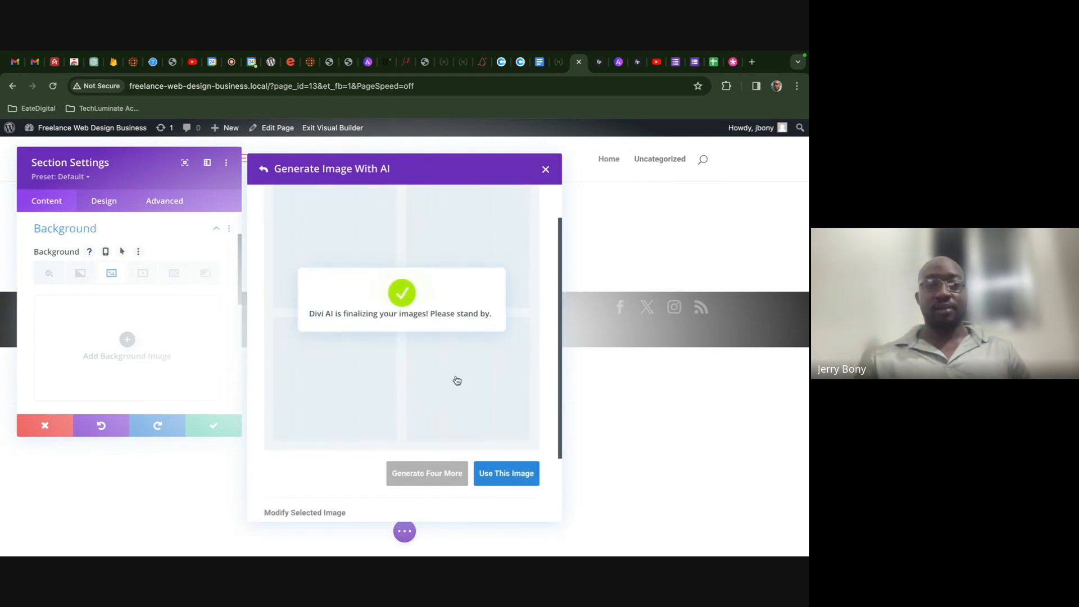
pyautogui.scroll(2, 456, 379)
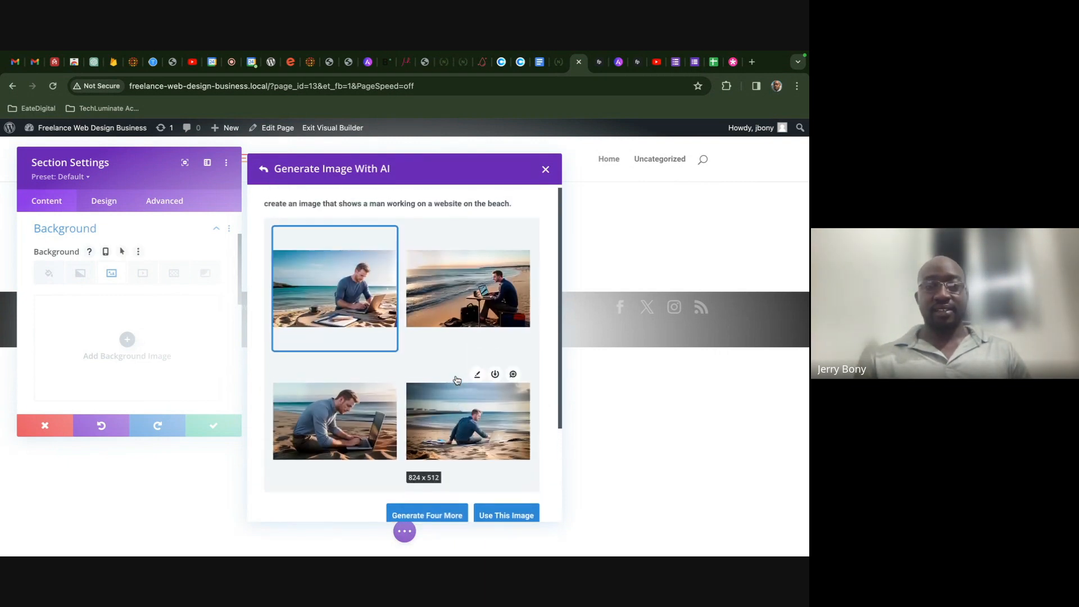
pyautogui.scroll(-2, 443, 365)
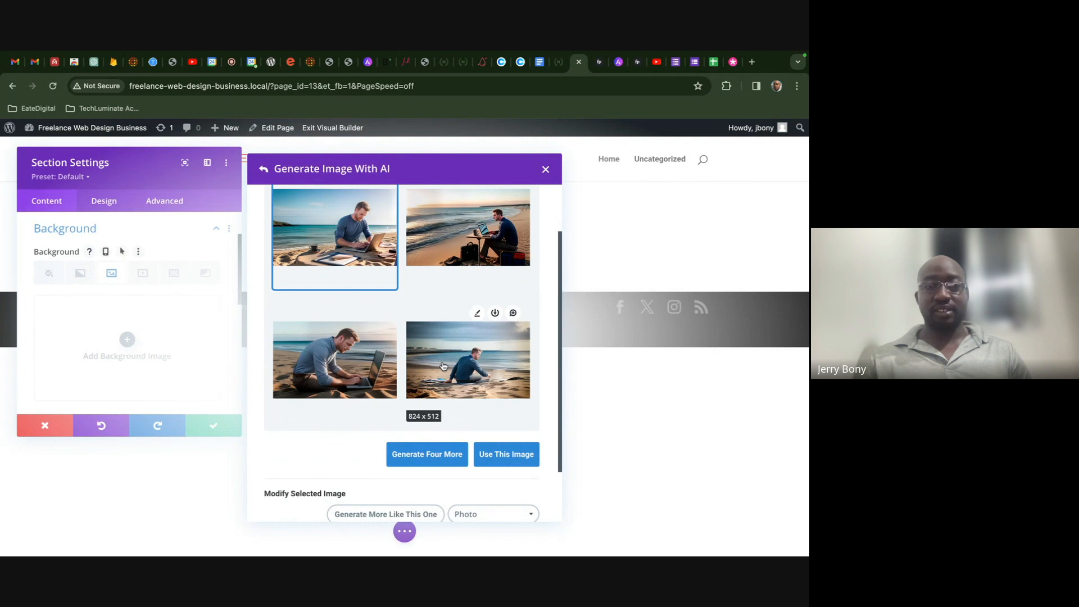
pyautogui.scroll(2, 443, 365)
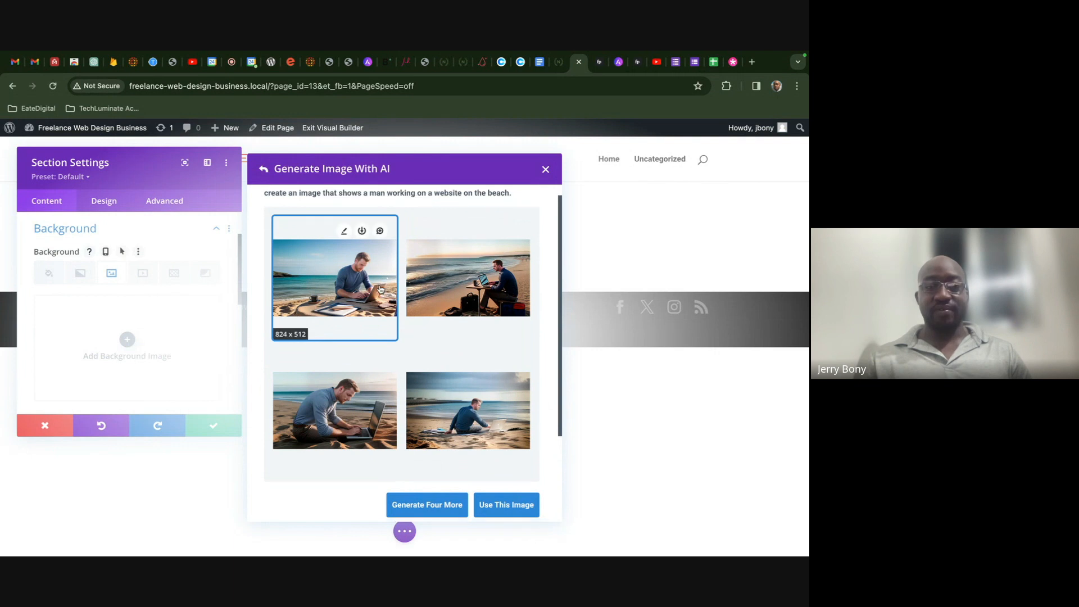
pyautogui.scroll(-1, 381, 290)
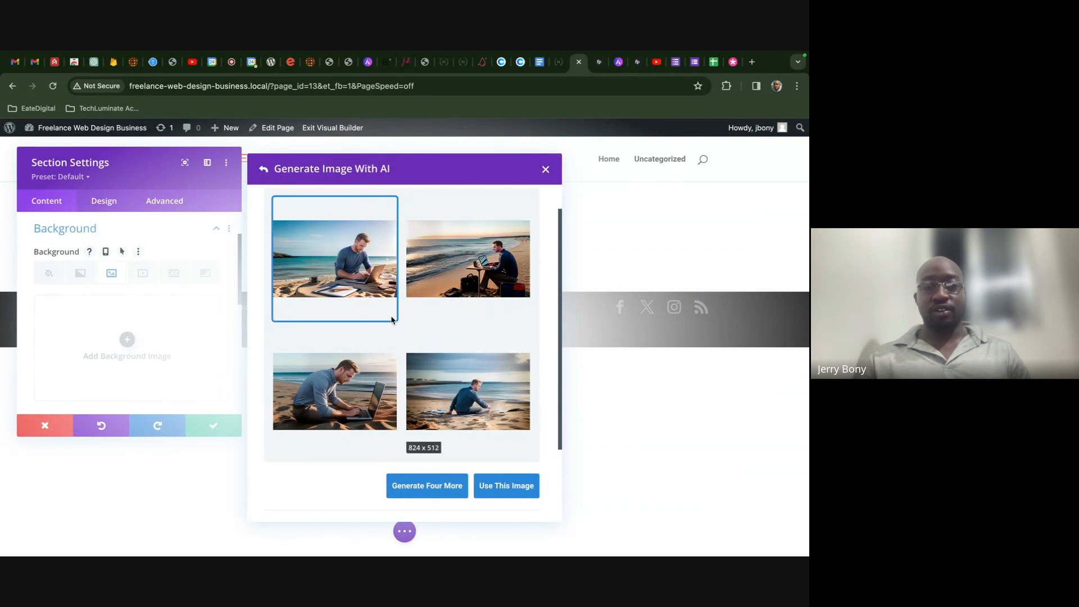
# - Select the bottom-left image, generate four more, and open the lower-left one for editing
pyautogui.click(466, 264)
pyautogui.click(355, 400)
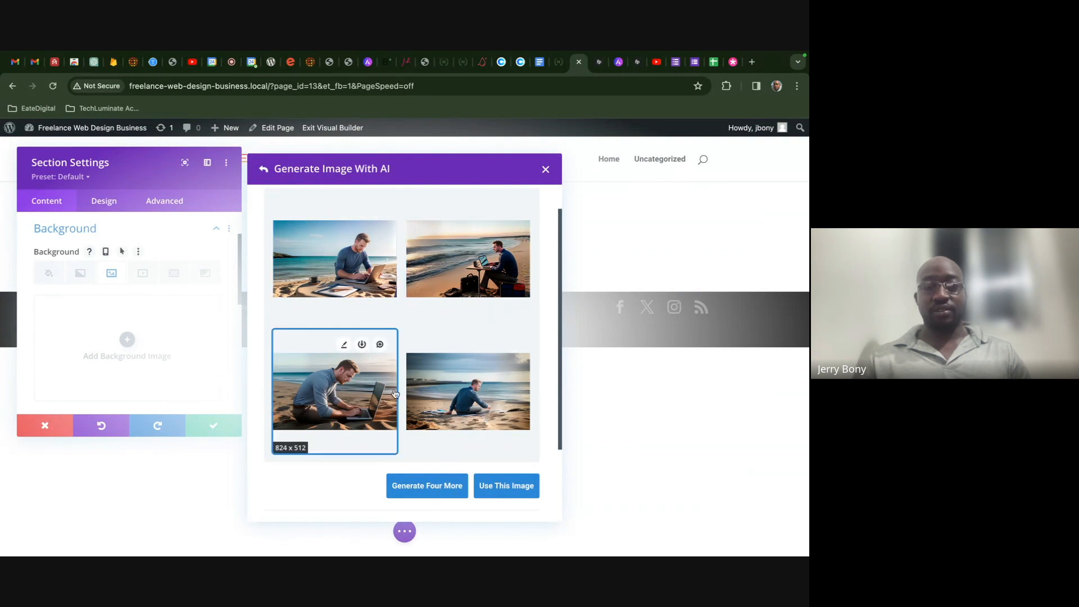
pyautogui.click(432, 484)
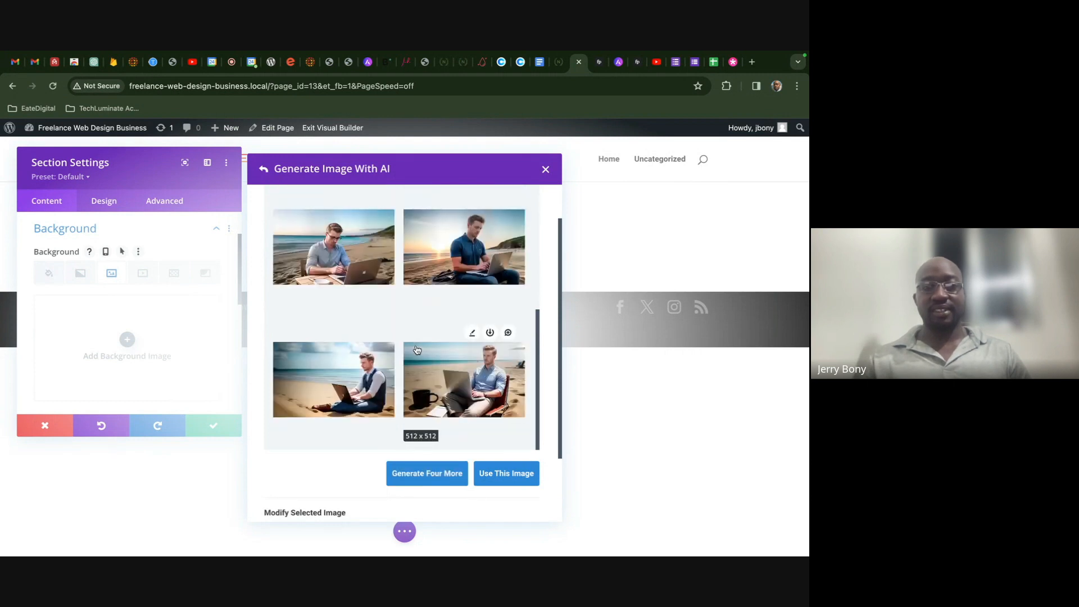
pyautogui.scroll(5, 417, 350)
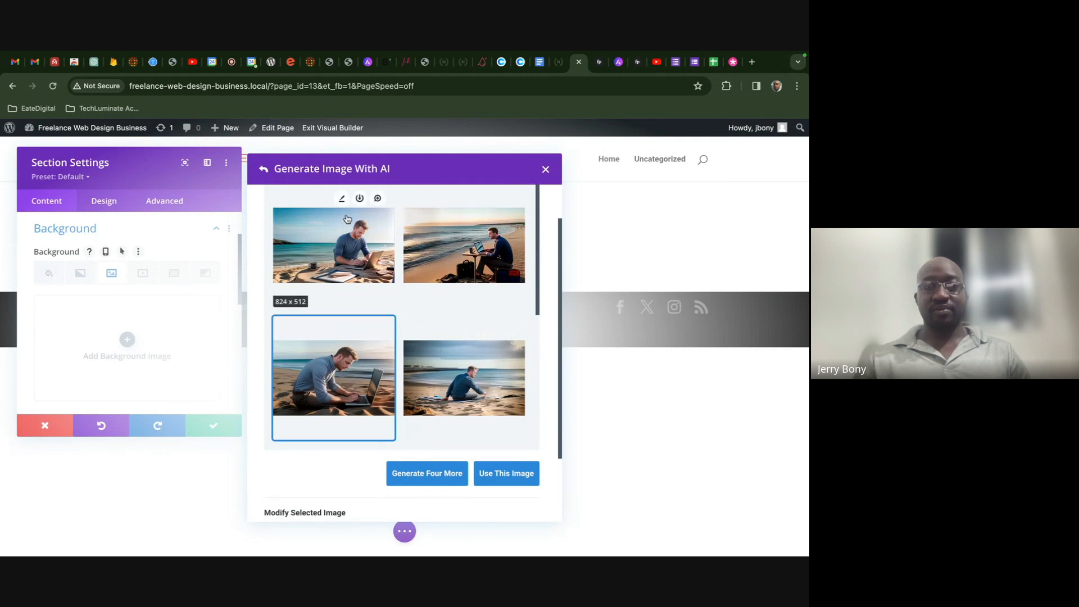
pyautogui.scroll(-5, 378, 312)
pyautogui.scroll(-1, 379, 316)
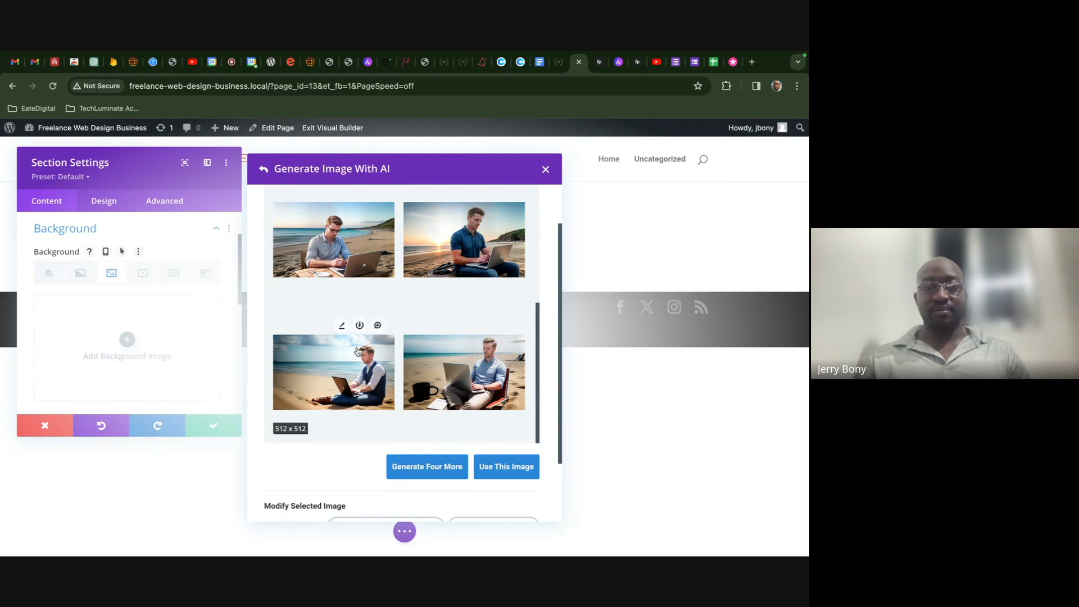
pyautogui.click(342, 325)
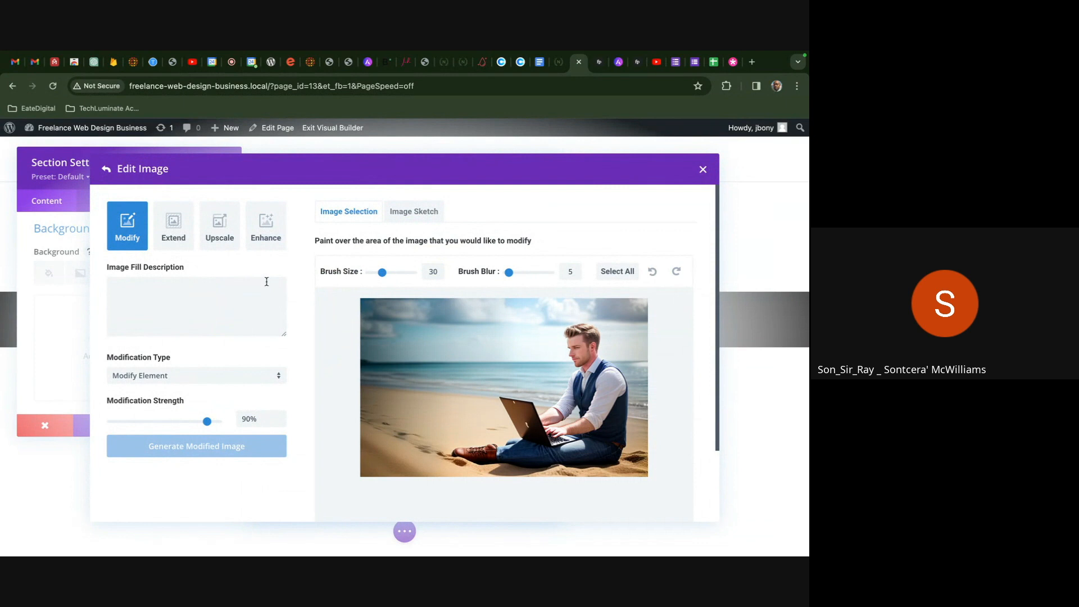
# - Preview extending the image to 2:3, 3:2, 3:4, 4:3, 16:9 and 9:16, then reset to 512×512
pyautogui.click(186, 240)
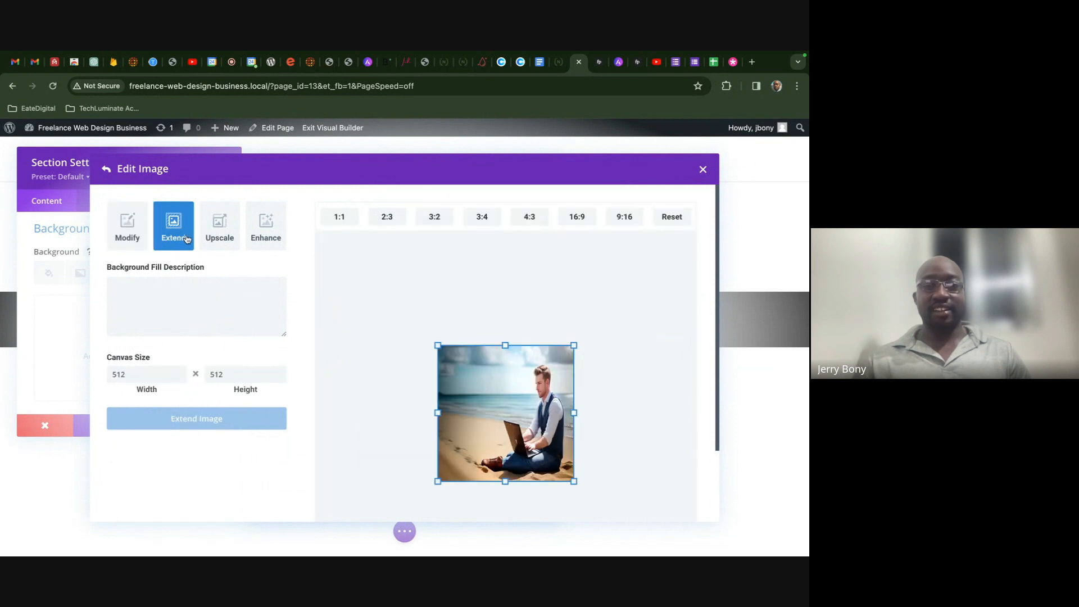
pyautogui.click(390, 219)
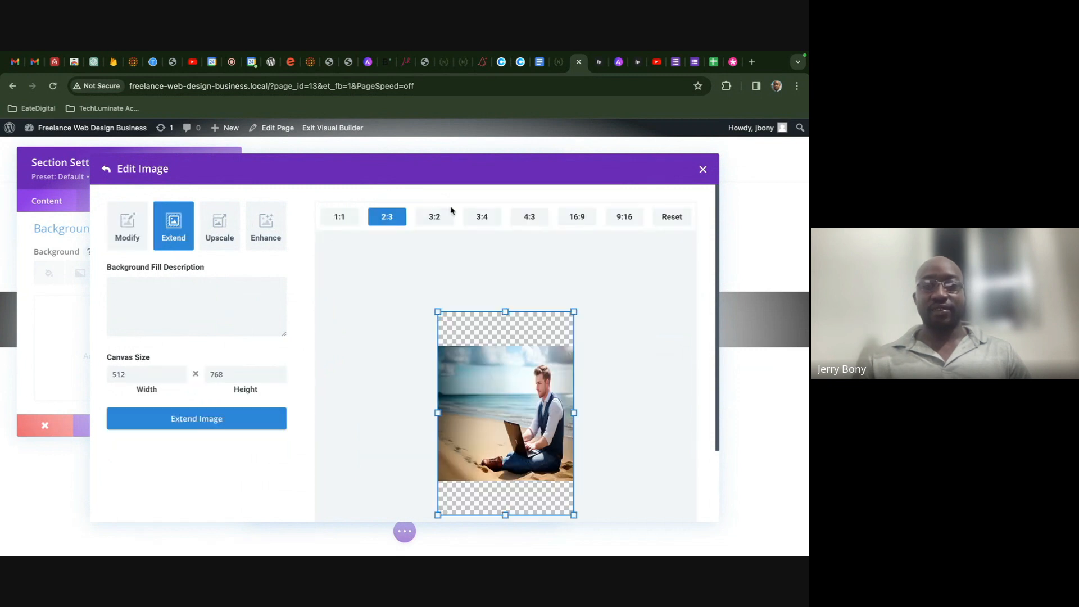
pyautogui.click(438, 218)
pyautogui.click(481, 218)
pyautogui.click(530, 218)
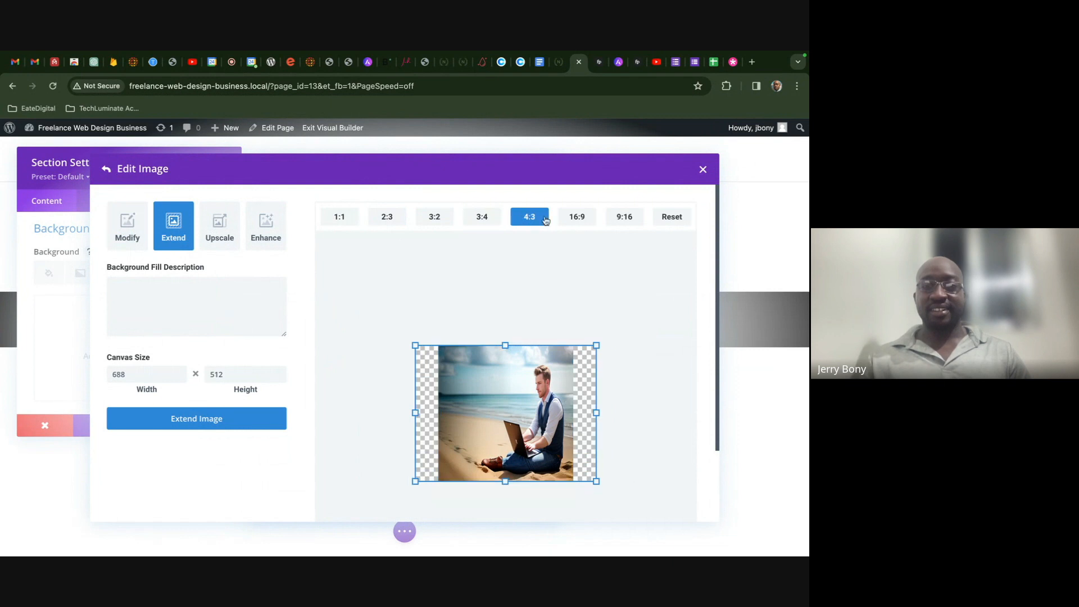
pyautogui.click(575, 218)
pyautogui.click(622, 218)
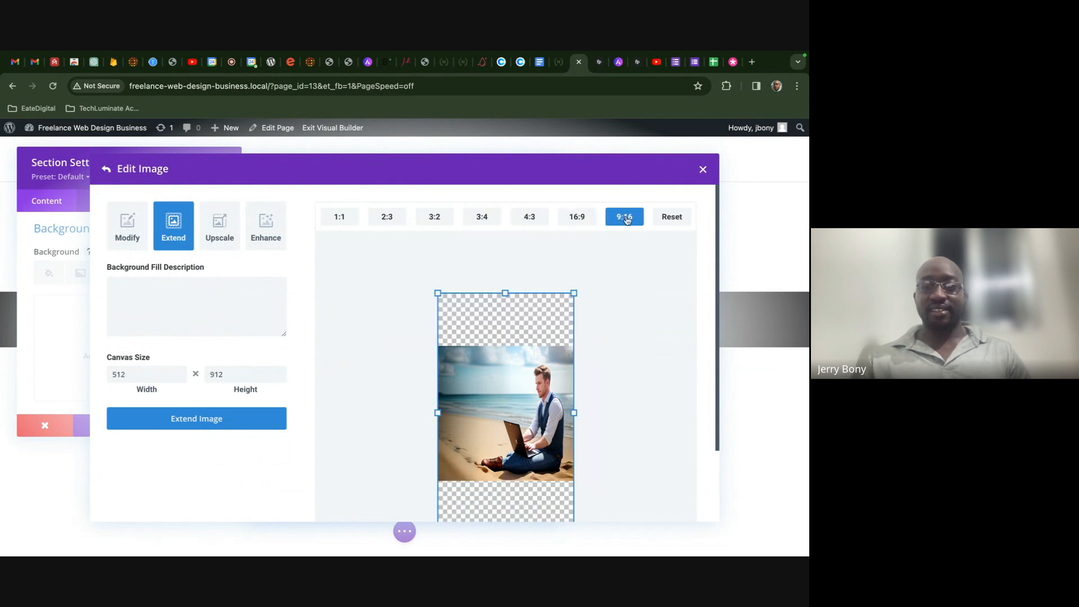
pyautogui.click(669, 217)
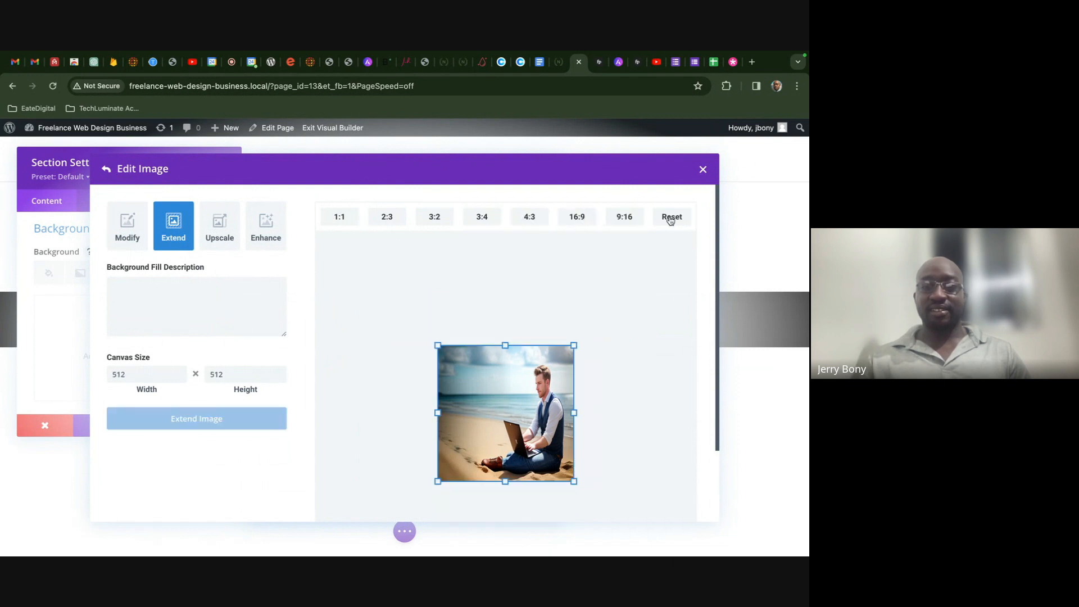
# - Set the upscale factor to 4, then apply the chosen enhancements to the image
pyautogui.click(231, 232)
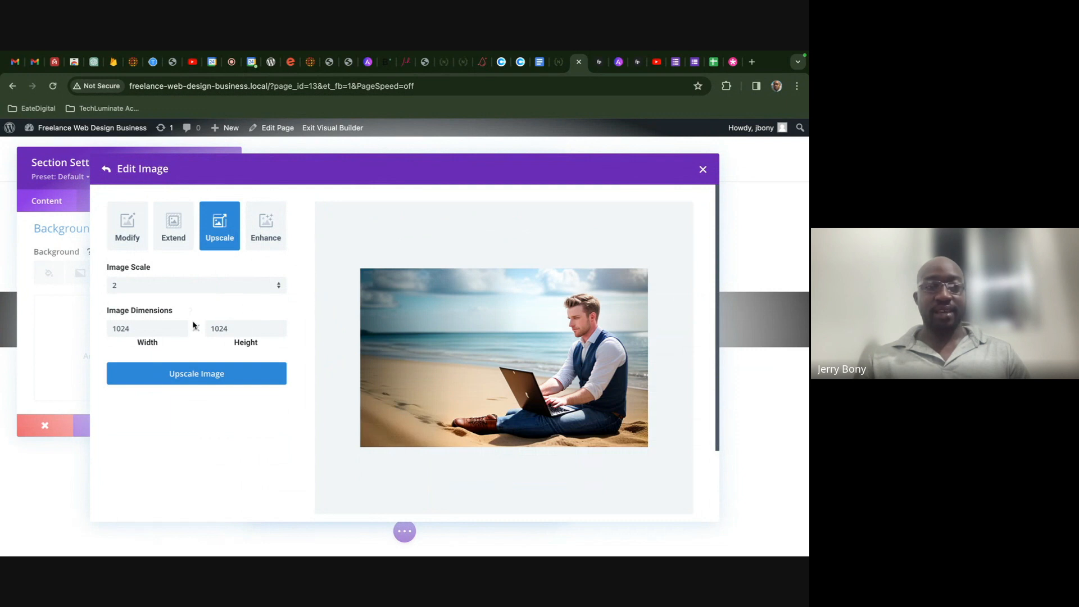
pyautogui.click(224, 290)
pyautogui.click(217, 314)
pyautogui.click(219, 292)
pyautogui.click(211, 333)
pyautogui.click(217, 285)
pyautogui.click(273, 225)
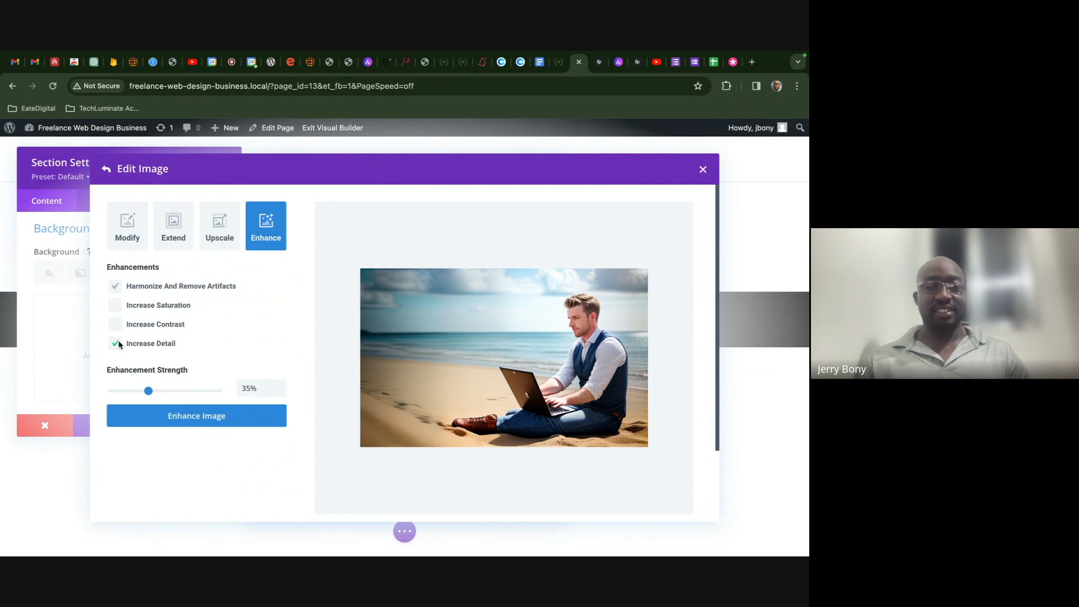
pyautogui.click(184, 414)
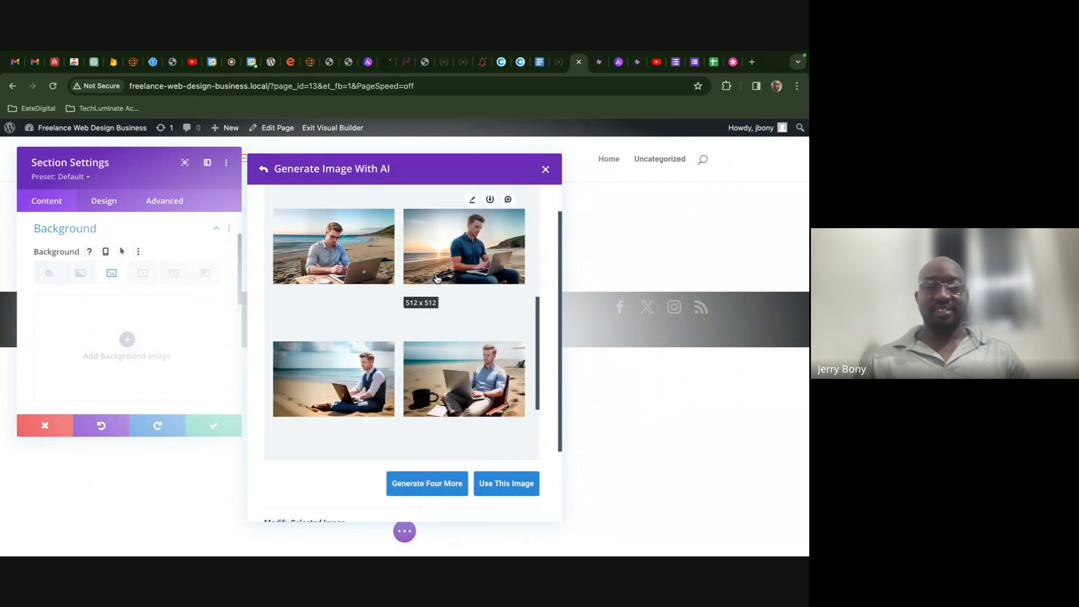
# - Rewrite the description to a black man working in a coffee shop developing a website
pyautogui.scroll(-2, 461, 295)
pyautogui.scroll(2, 472, 312)
pyautogui.click(263, 168)
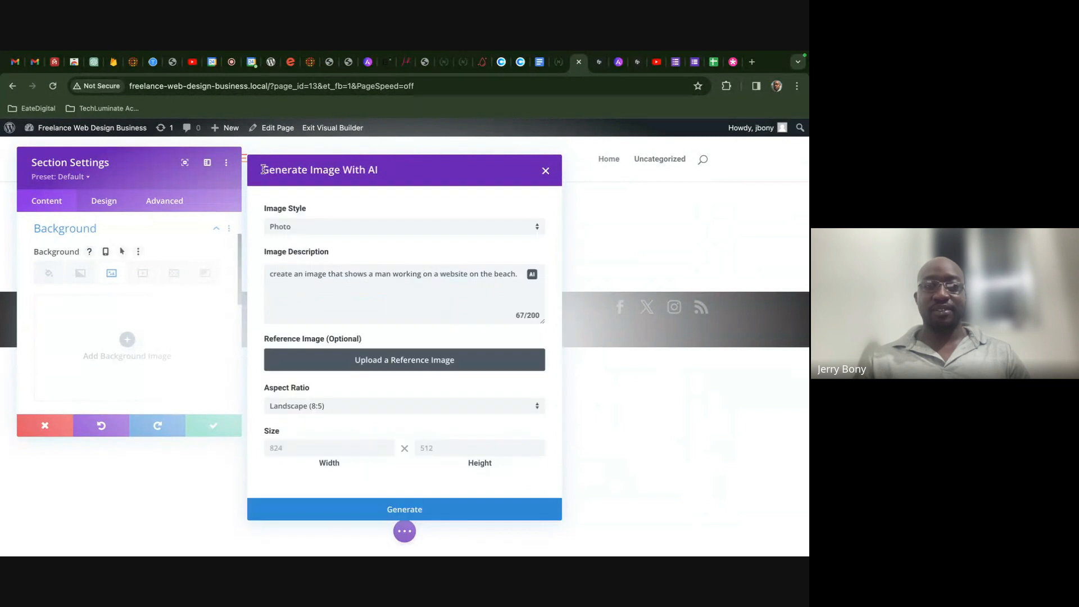
pyautogui.moveTo(518, 275); pyautogui.dragTo(371, 272)
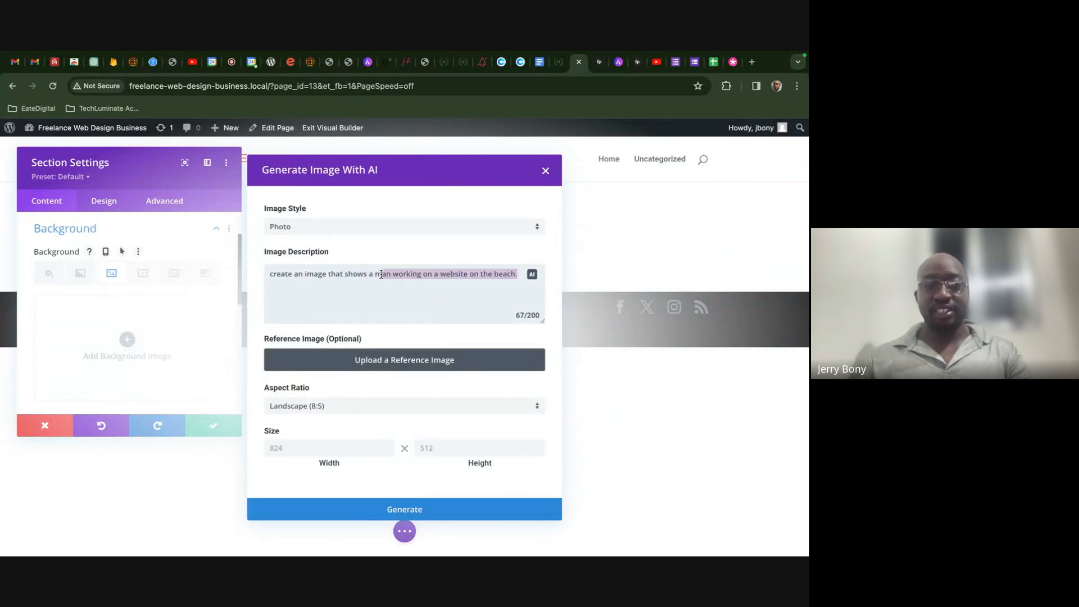
pyautogui.press('BackSpace')
pyautogui.write('black ')
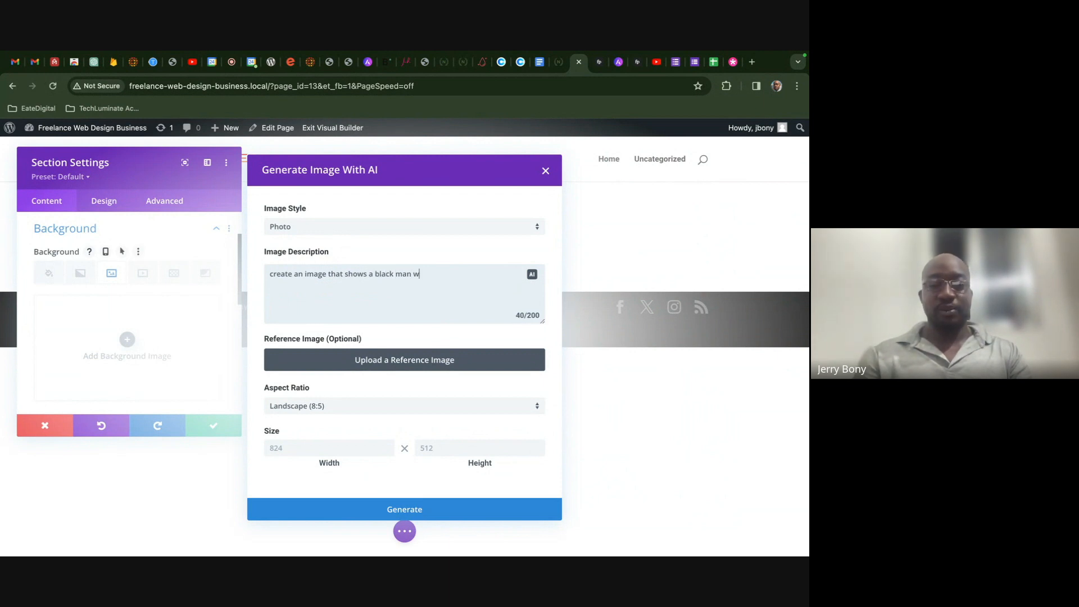
pyautogui.write('man working in a coff')
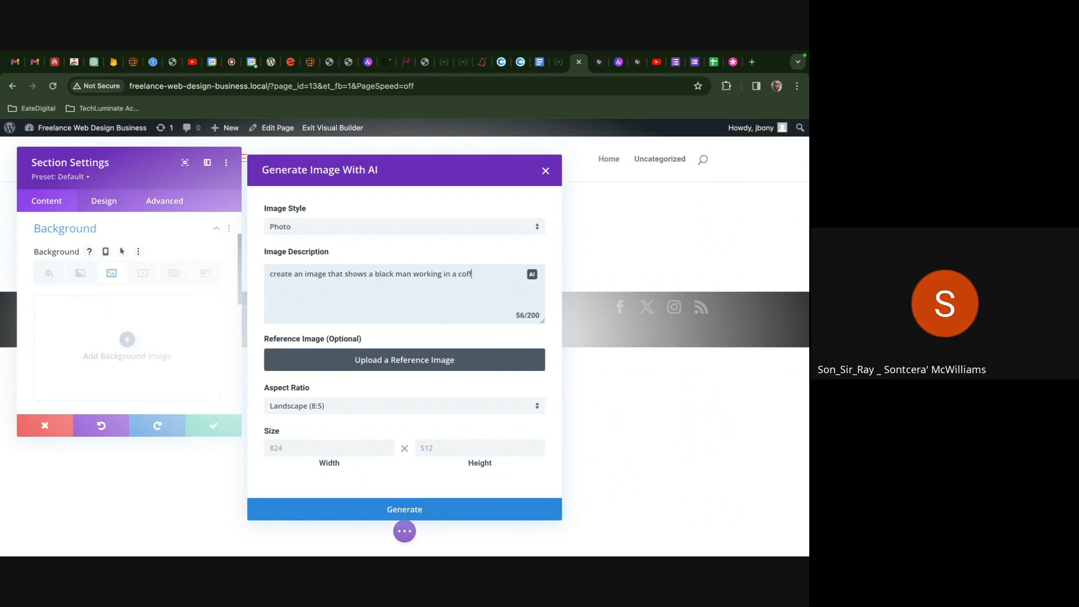
pyautogui.write('ee shop ')
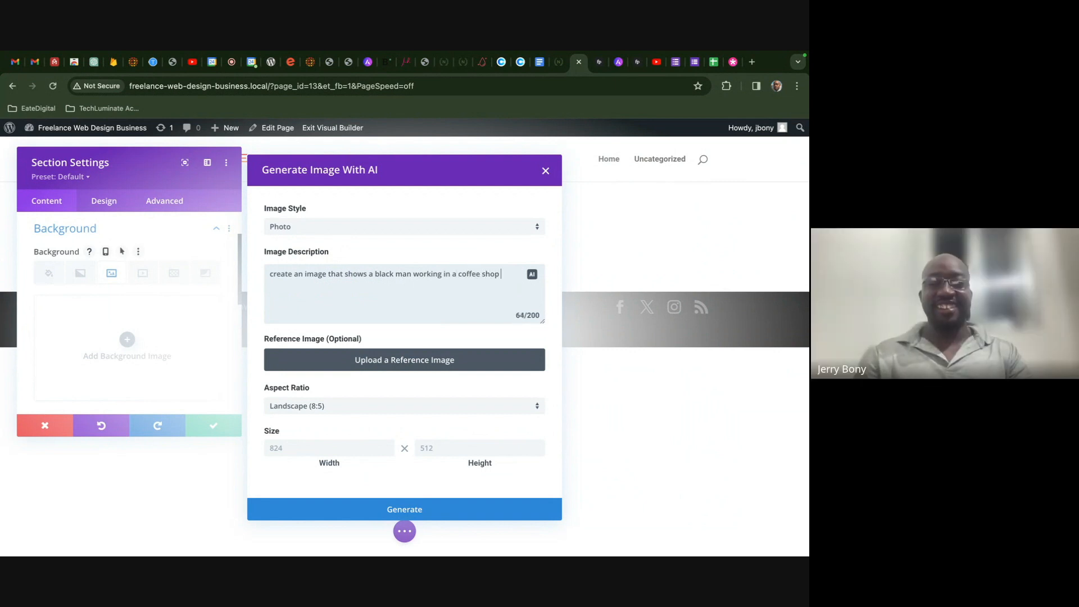
pyautogui.write('developing a website')
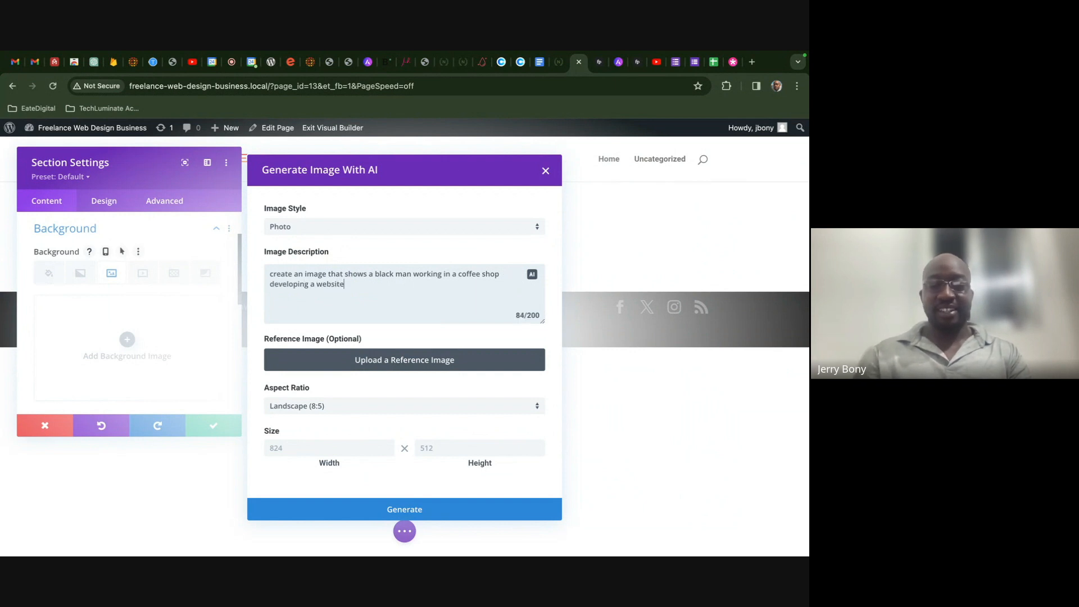
pyautogui.write('. Make the outside')
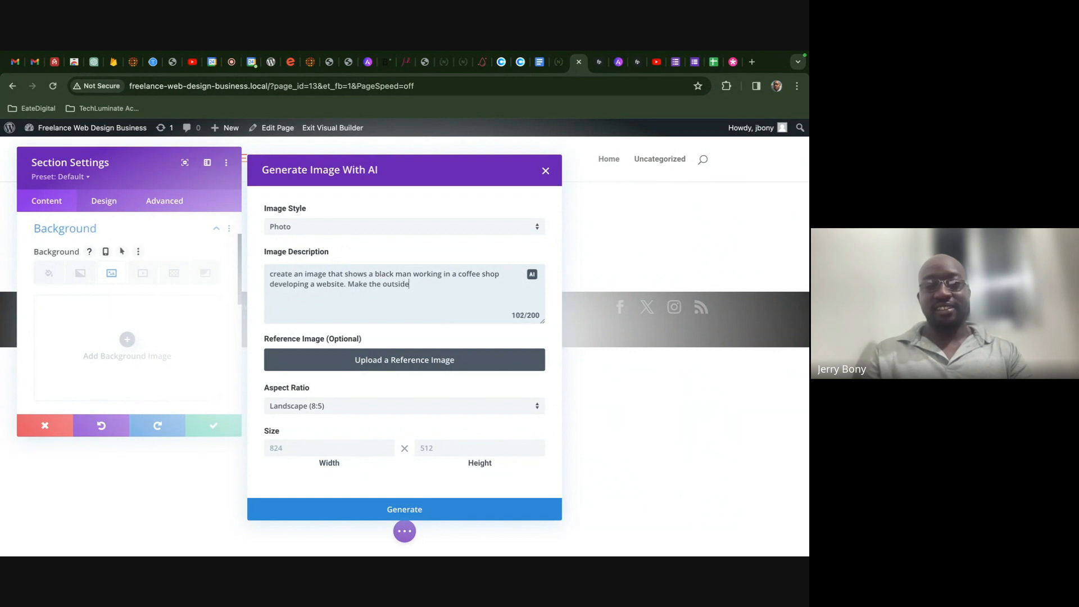
pyautogui.press('BackSpace')
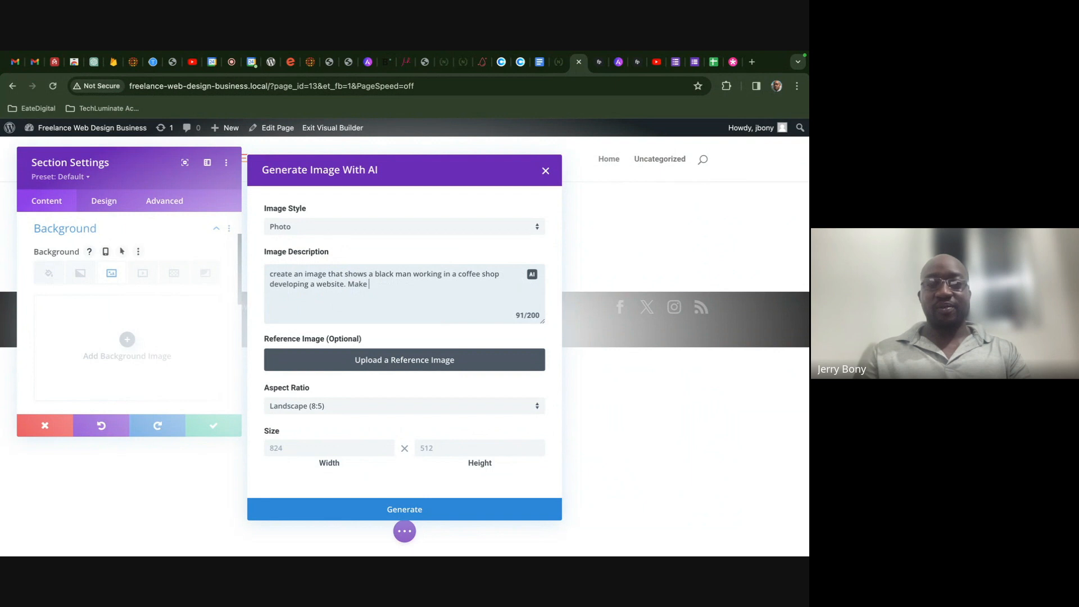
pyautogui.write('outside look like')
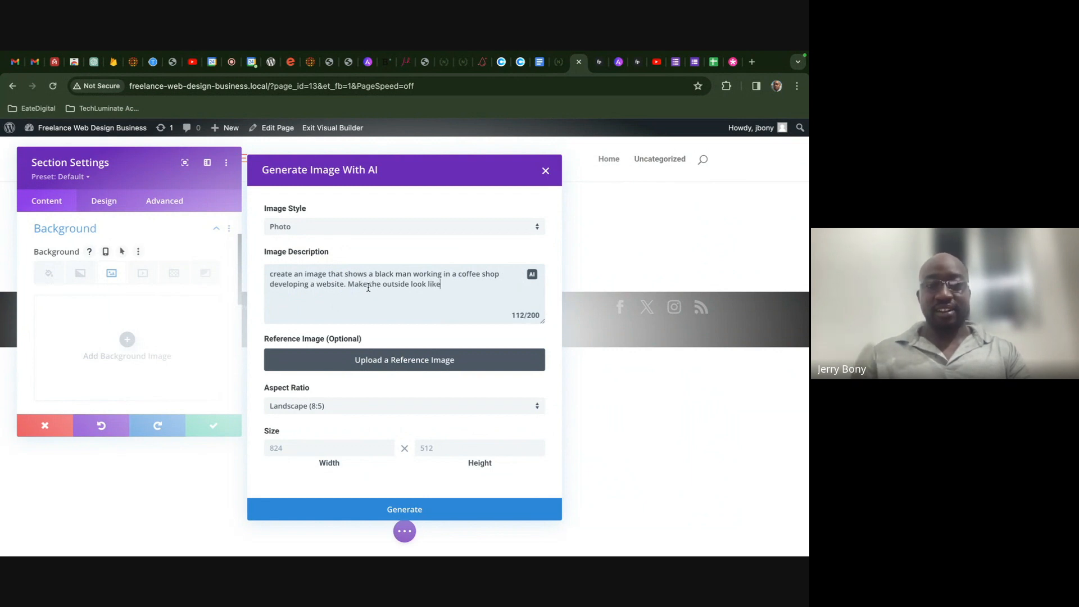
# - Add 'Make sure' wording for inner-city Chicago, fix the typo 'innrer', and generate images
pyautogui.moveTo(369, 284); pyautogui.dragTo(348, 284)
pyautogui.press('BackSpace')
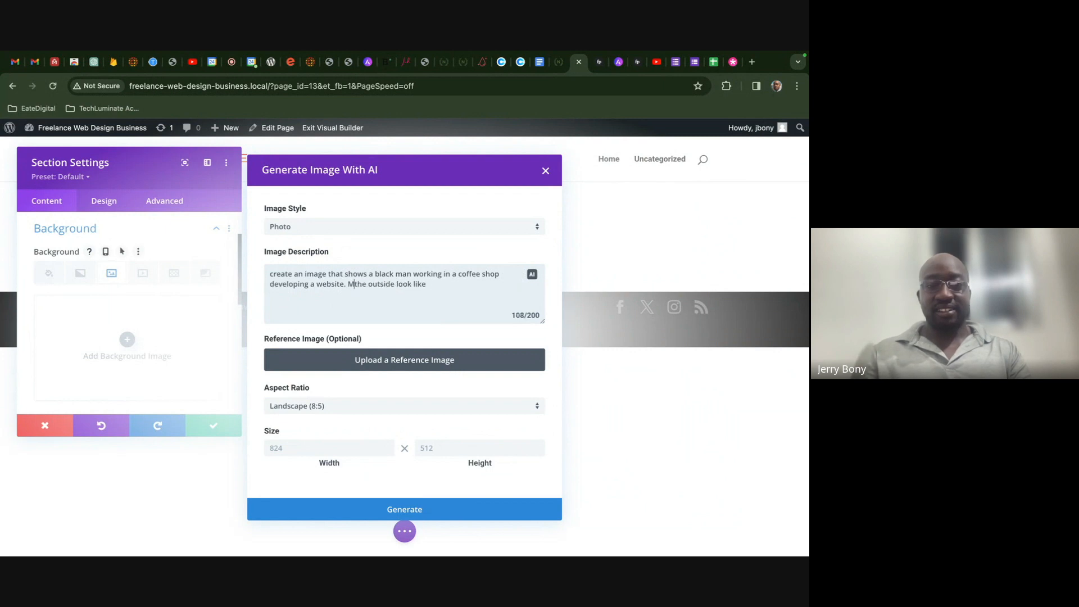
pyautogui.write('Make sure')
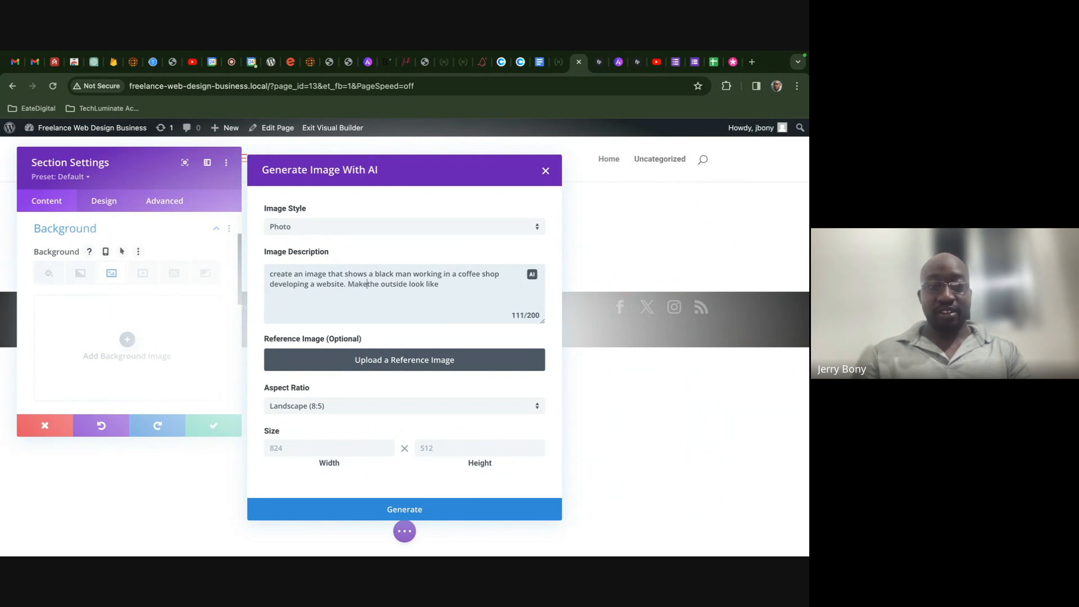
pyautogui.moveTo(458, 283); pyautogui.dragTo(424, 284)
pyautogui.press('BackSpace')
pyautogui.write('of the re')
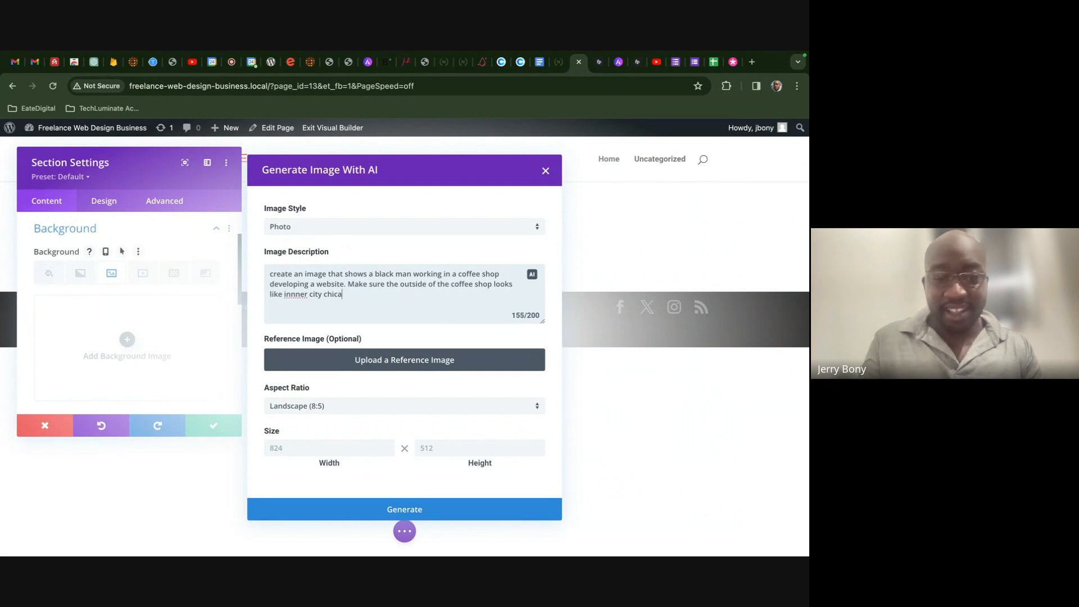
pyautogui.click(299, 296)
pyautogui.press('BackSpace')
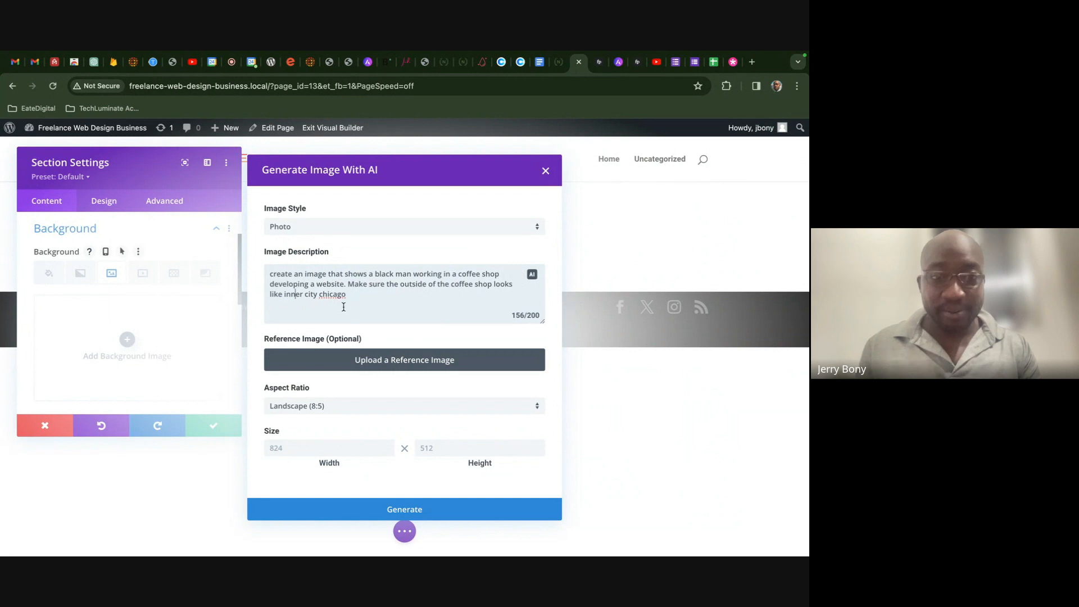
pyautogui.rightClick(333, 295)
pyautogui.click(325, 302)
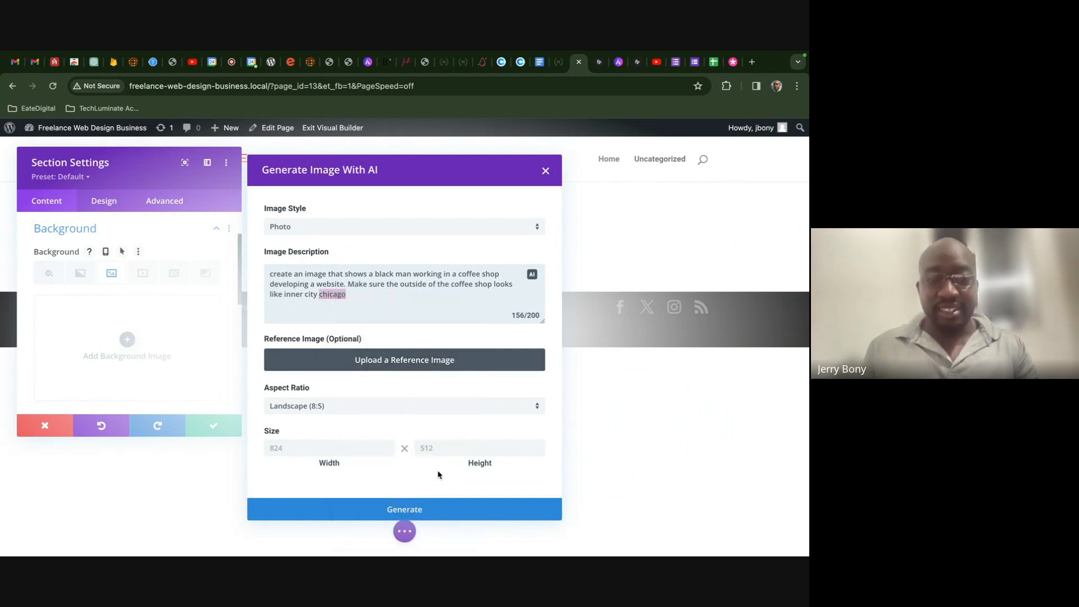
pyautogui.click(448, 519)
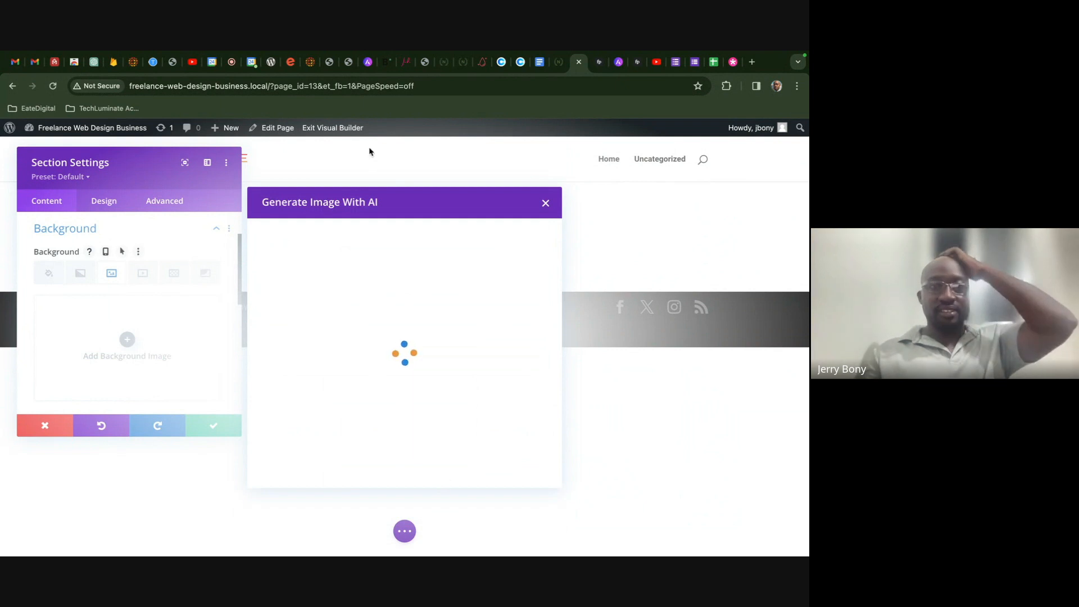
# - Admit the waiting guest from Google Meet's participant list, then return to the WordPress editor
pyautogui.click(231, 62)
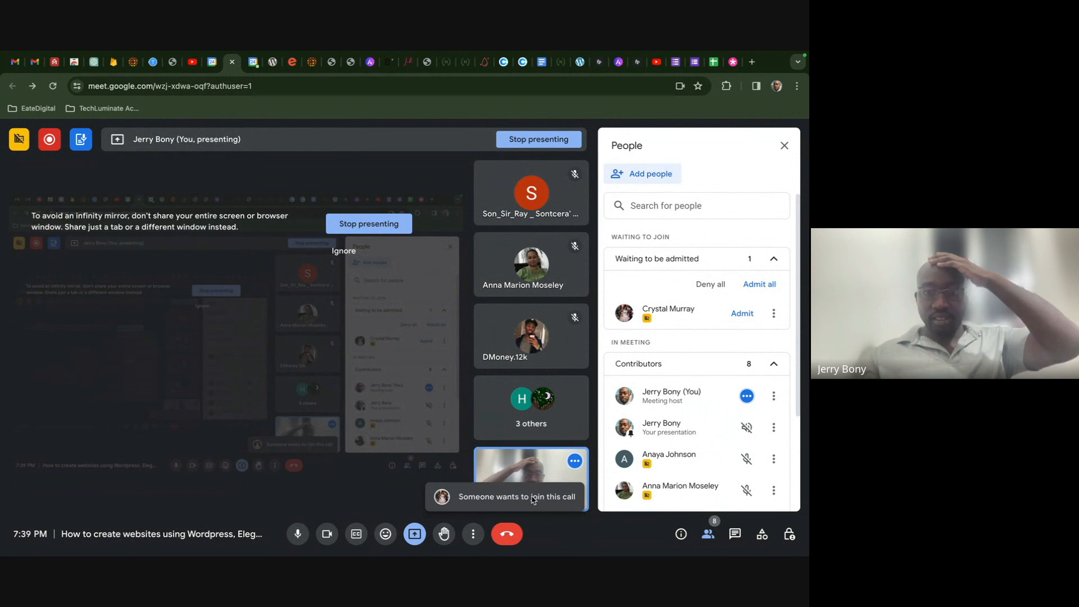
pyautogui.click(708, 537)
pyautogui.click(709, 538)
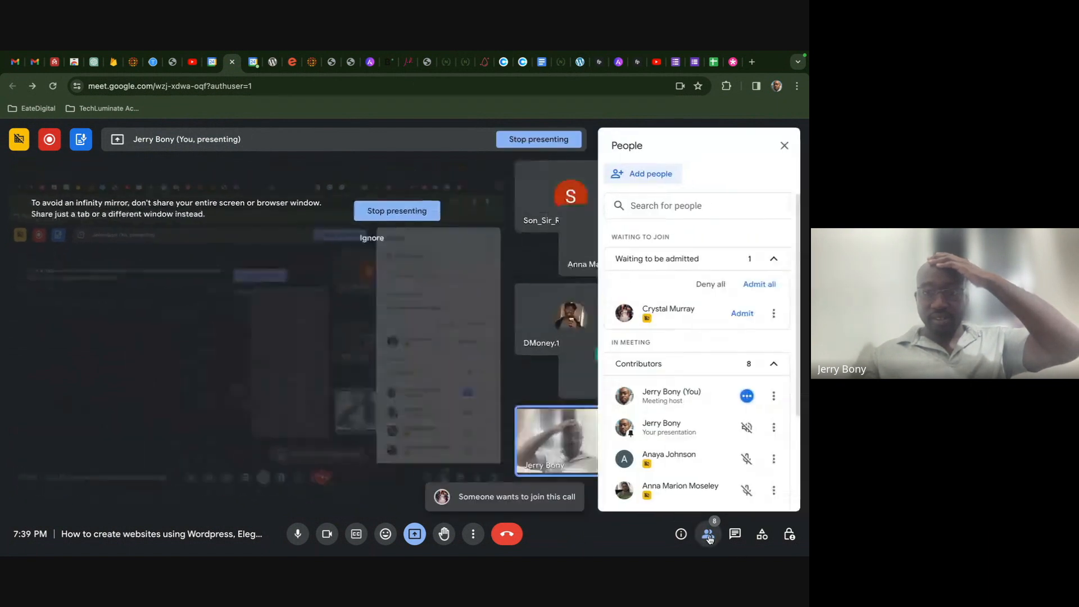
pyautogui.click(742, 313)
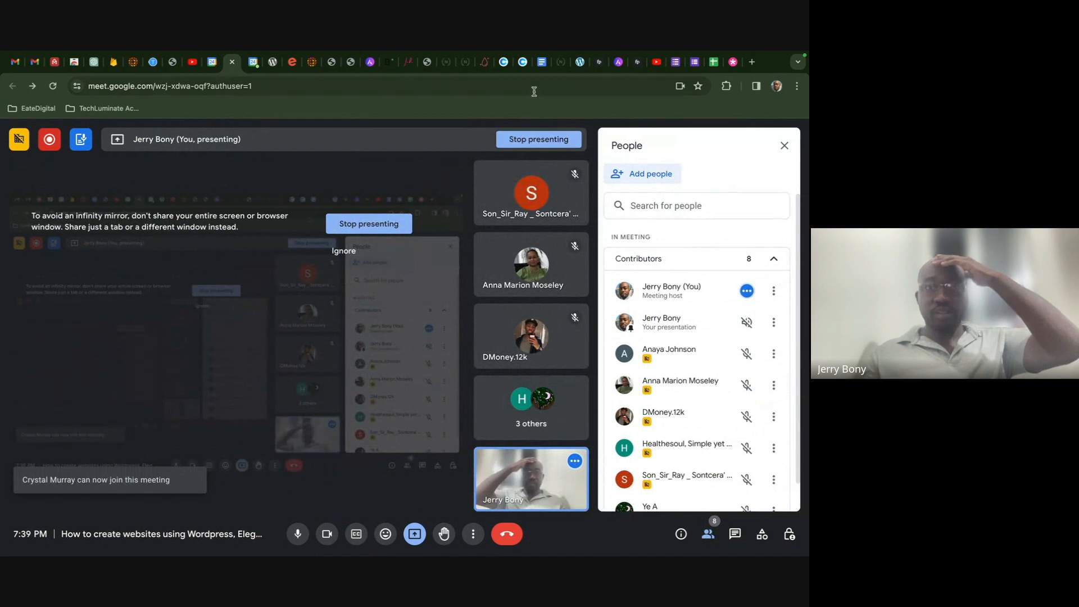
pyautogui.click(580, 62)
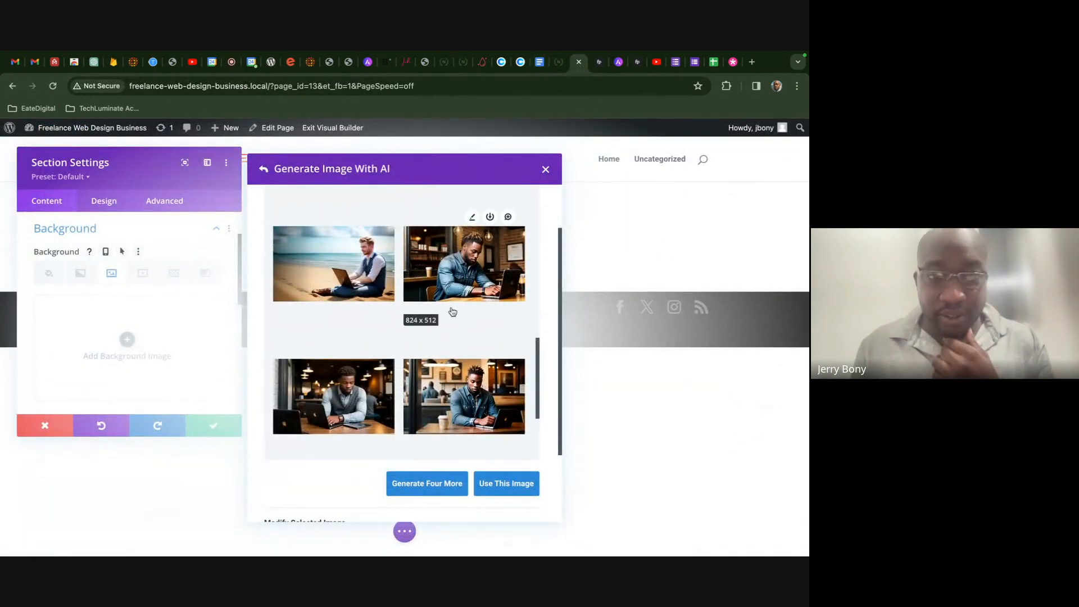
# - Use the third AI-generated coffee-shop image, a man on a laptop, as the section background
pyautogui.scroll(-2, 452, 311)
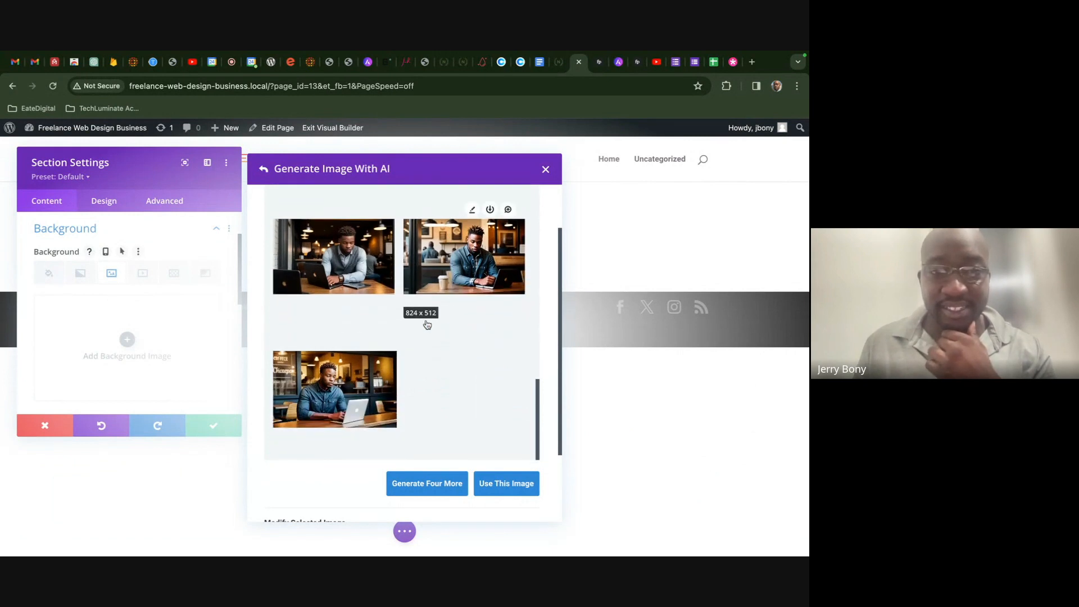
pyautogui.scroll(2, 365, 371)
pyautogui.scroll(-2, 366, 385)
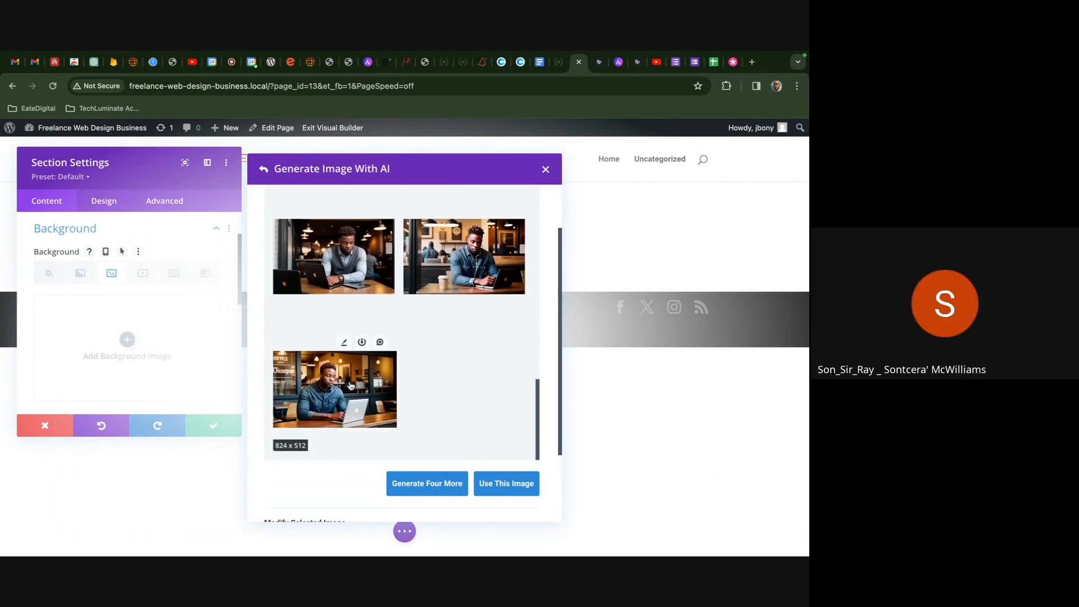
pyautogui.scroll(1, 358, 379)
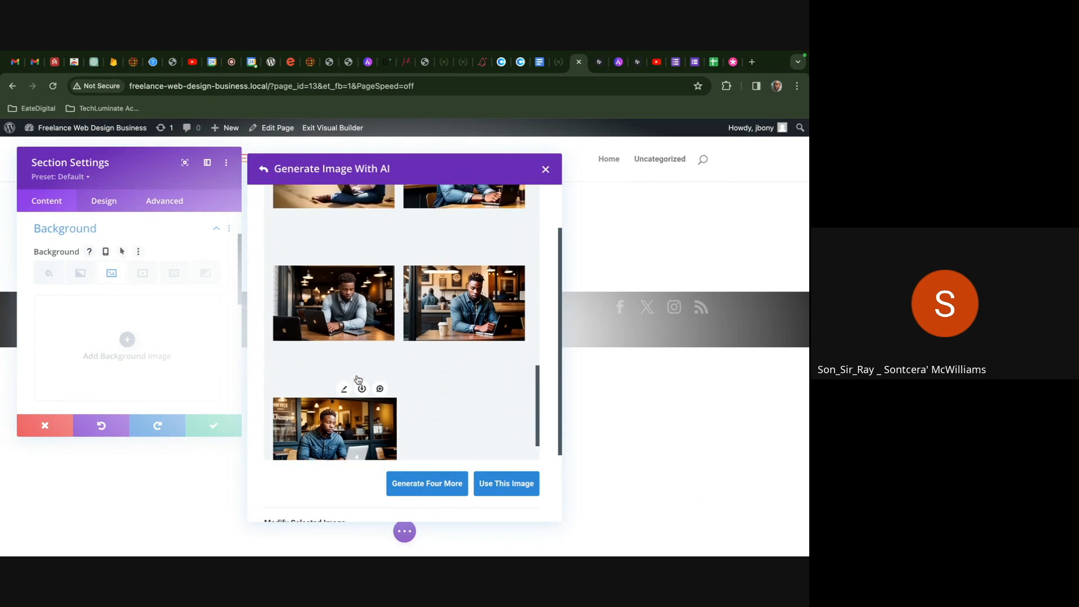
pyautogui.scroll(-1, 358, 379)
pyautogui.click(346, 405)
pyautogui.scroll(-1, 447, 415)
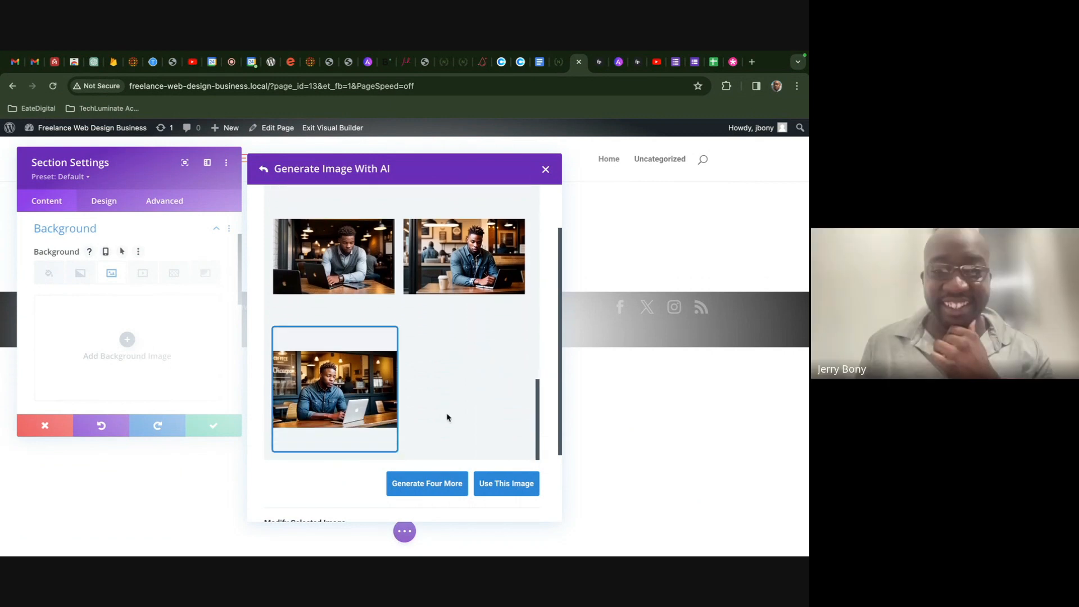
pyautogui.click(501, 484)
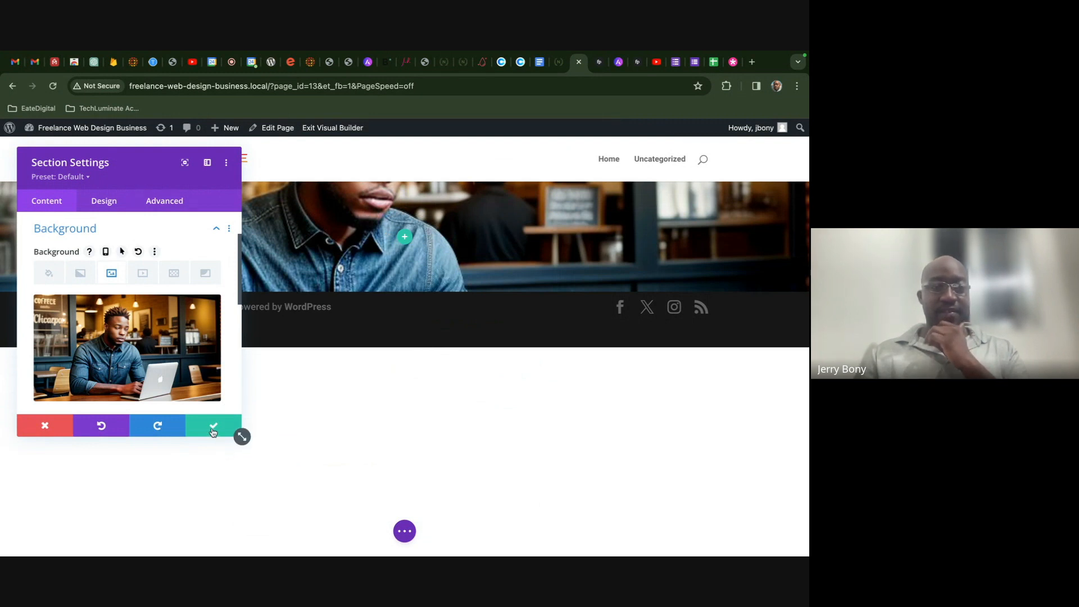
pyautogui.scroll(-1, 168, 311)
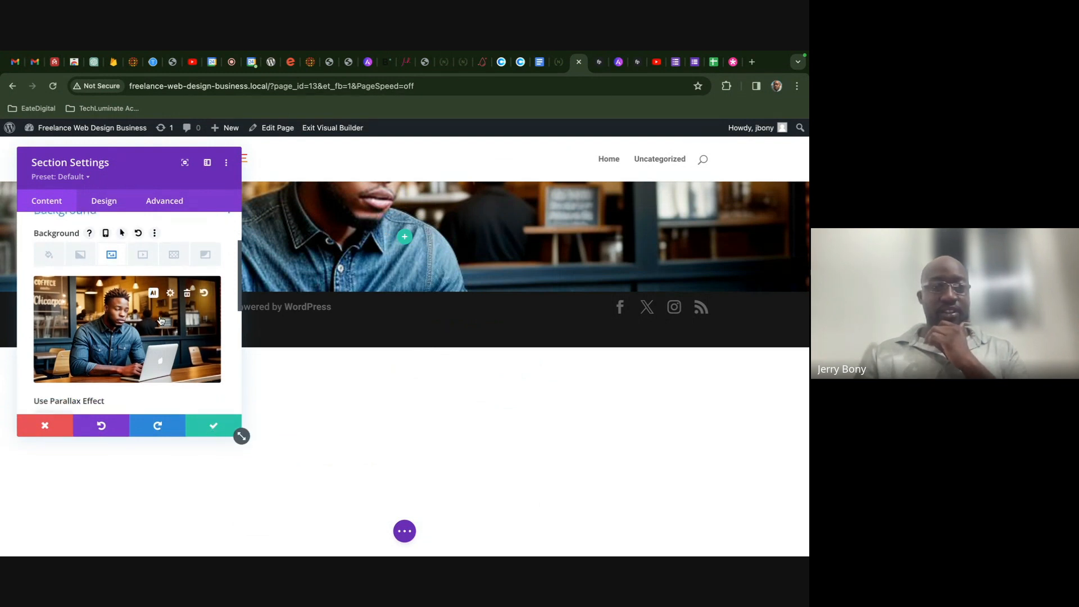
pyautogui.scroll(-3, 131, 304)
pyautogui.scroll(2, 132, 323)
pyautogui.scroll(2, 132, 326)
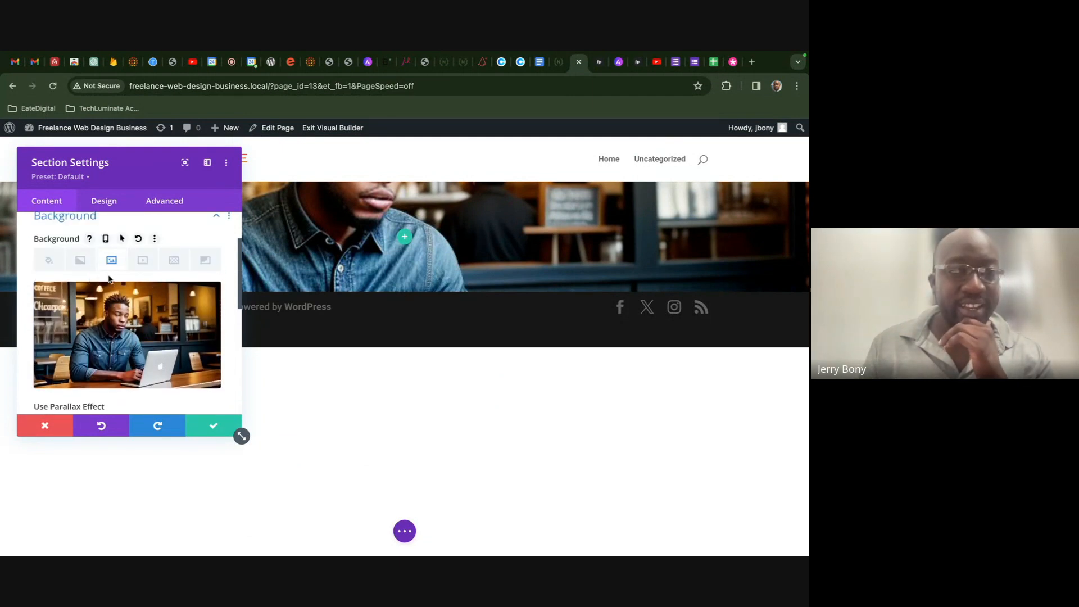
# - Add a background gradient to the section with both colour stops set to black
pyautogui.click(80, 259)
pyautogui.click(127, 327)
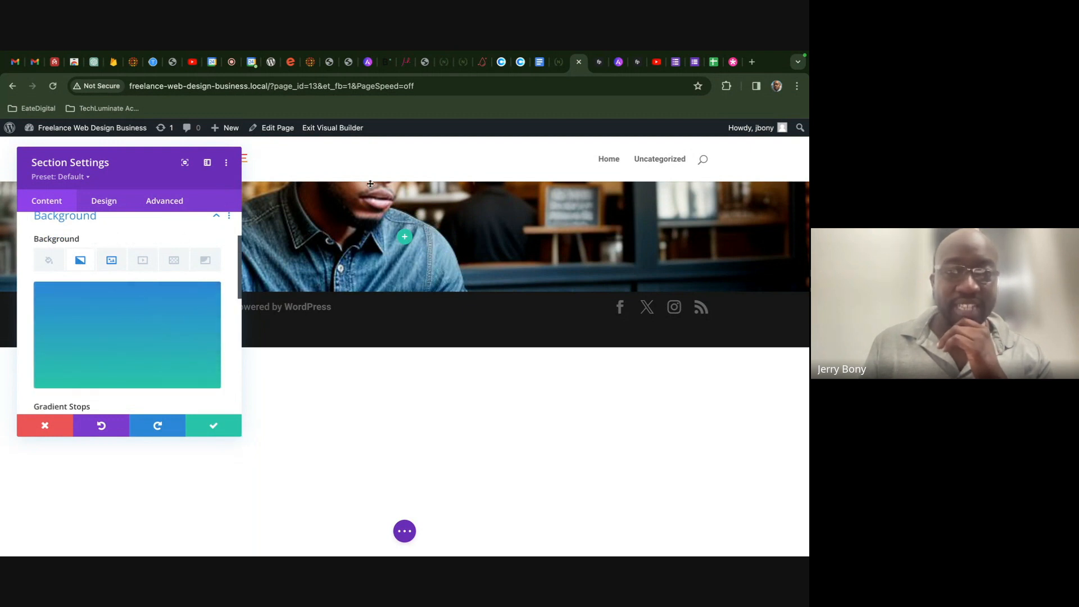
pyautogui.scroll(-1, 193, 361)
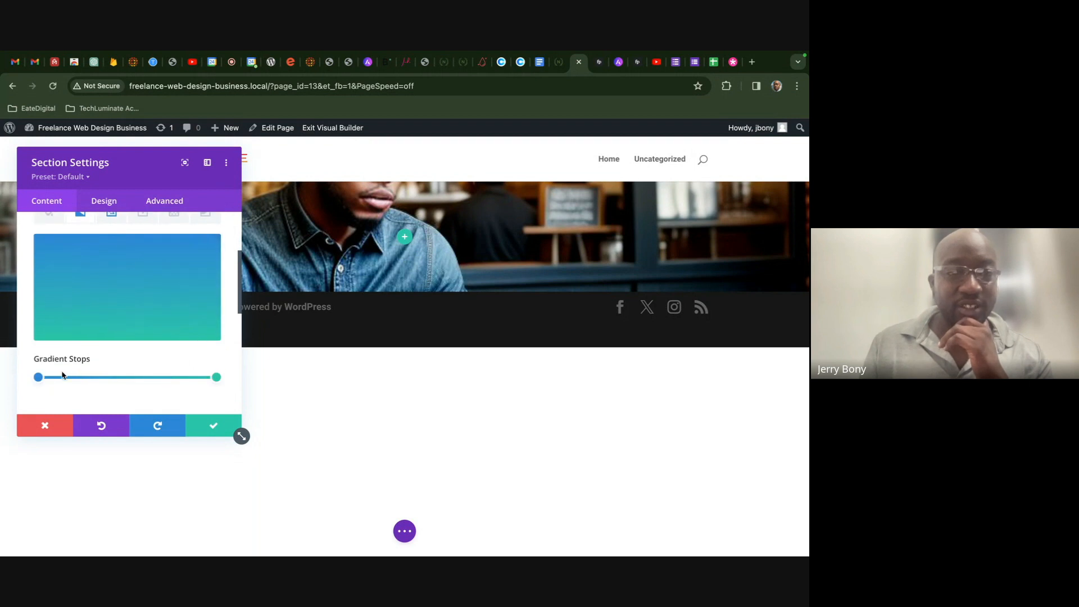
pyautogui.scroll(1, 88, 307)
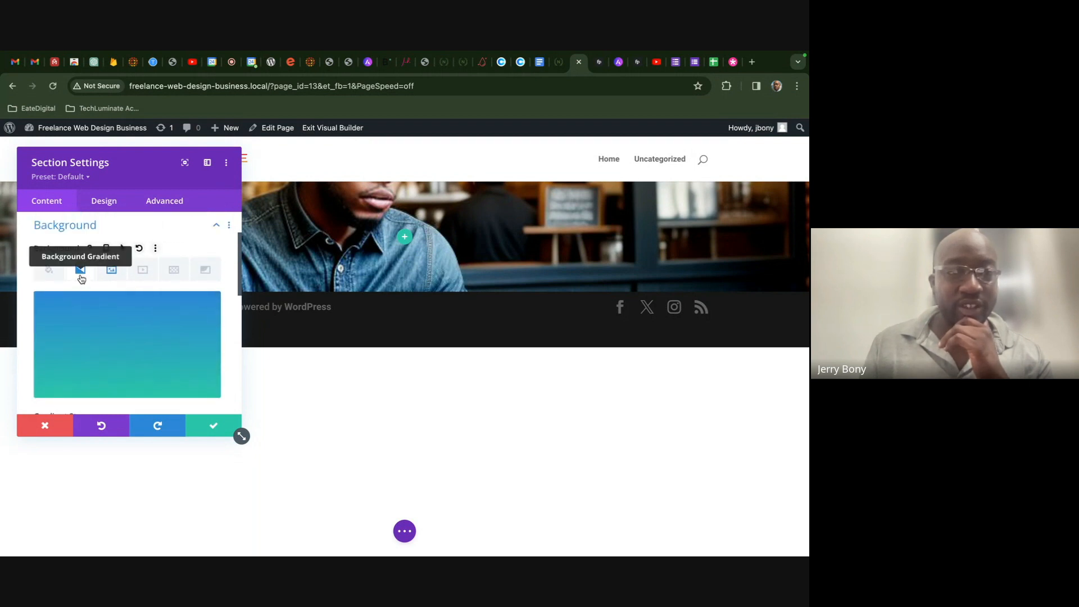
pyautogui.scroll(-1, 98, 321)
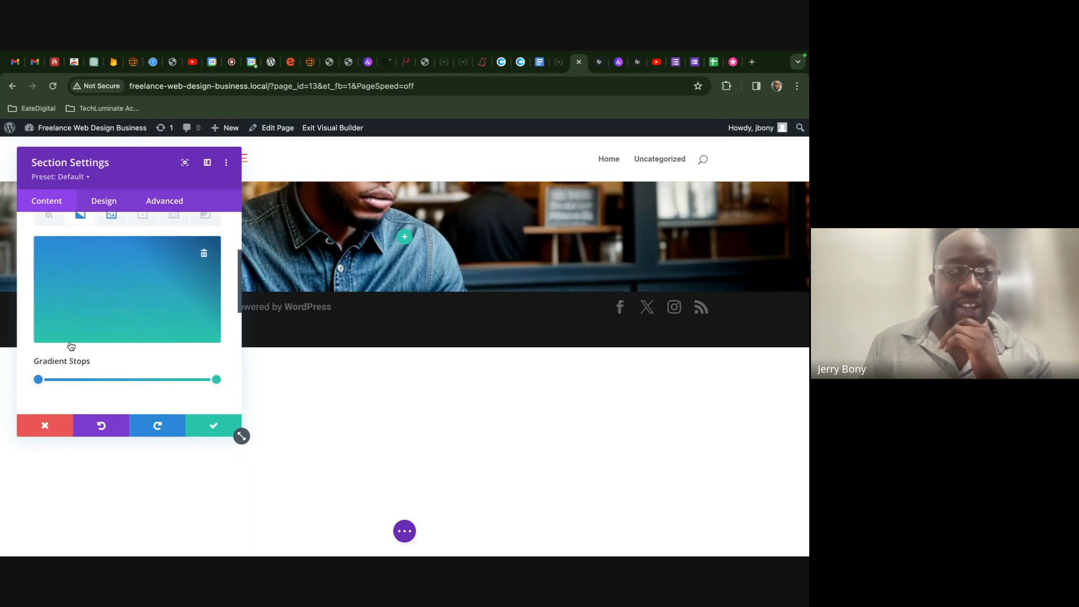
pyautogui.click(38, 380)
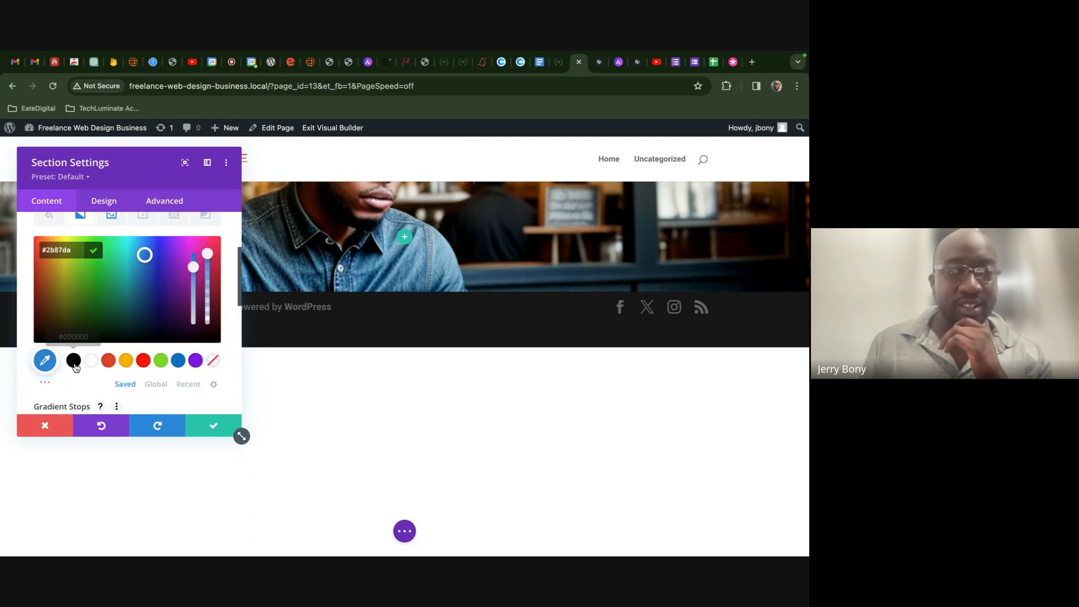
pyautogui.click(74, 361)
pyautogui.scroll(-2, 138, 369)
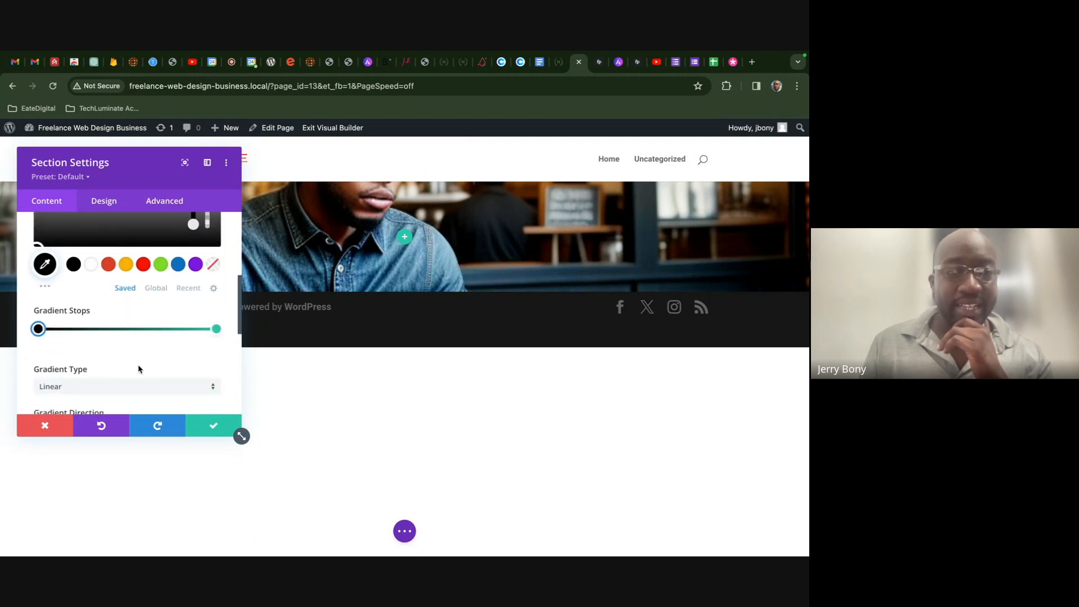
pyautogui.click(217, 330)
pyautogui.scroll(1, 92, 320)
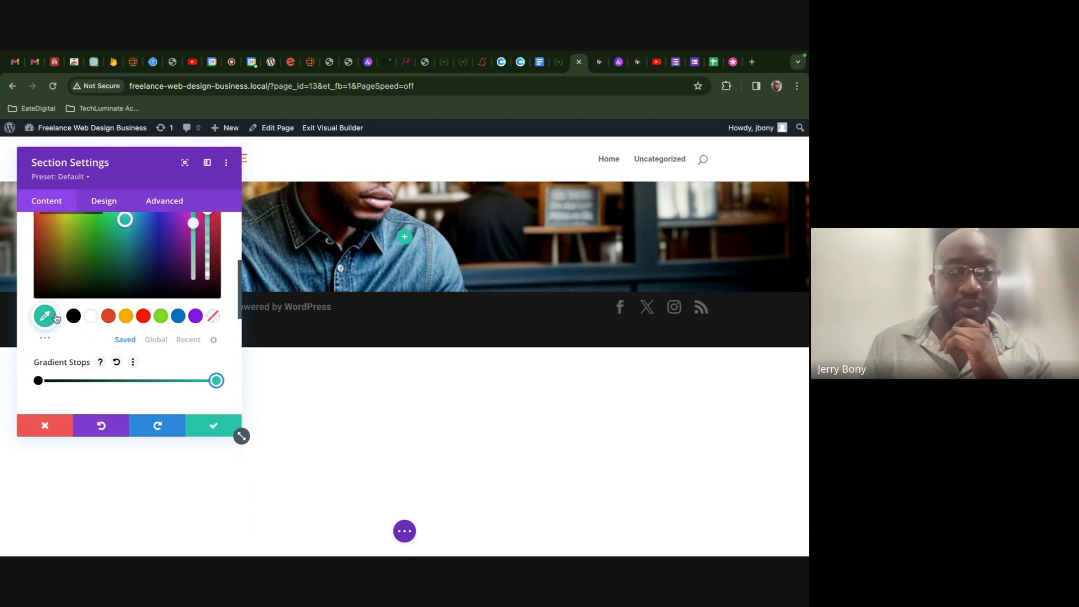
pyautogui.click(74, 316)
# - Place the black gradient above the coffee-shop background image
pyautogui.scroll(-2, 135, 360)
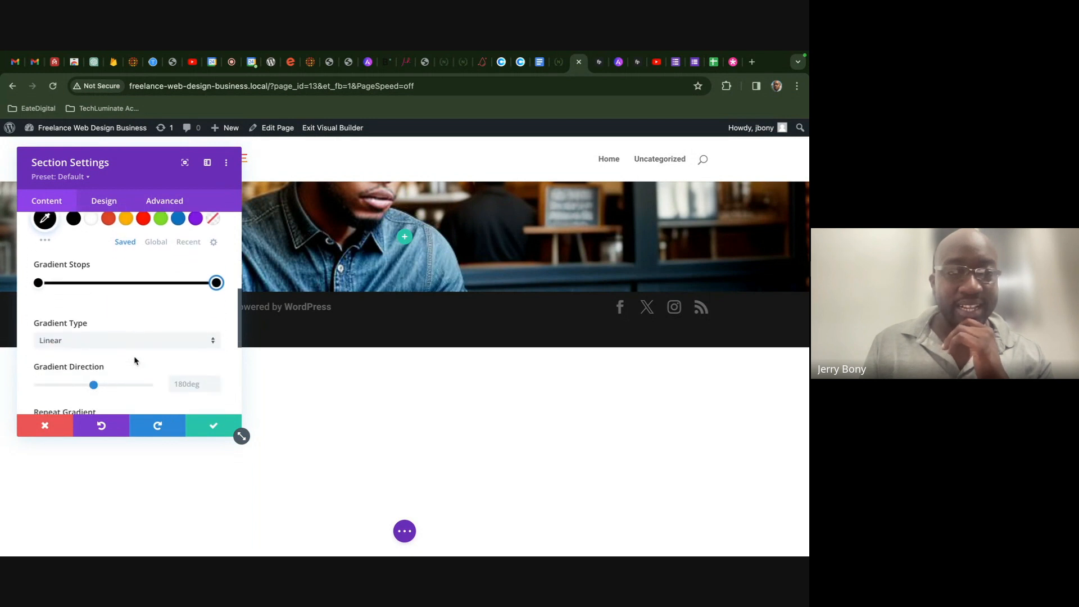
pyautogui.scroll(-2, 129, 357)
pyautogui.scroll(-2, 84, 348)
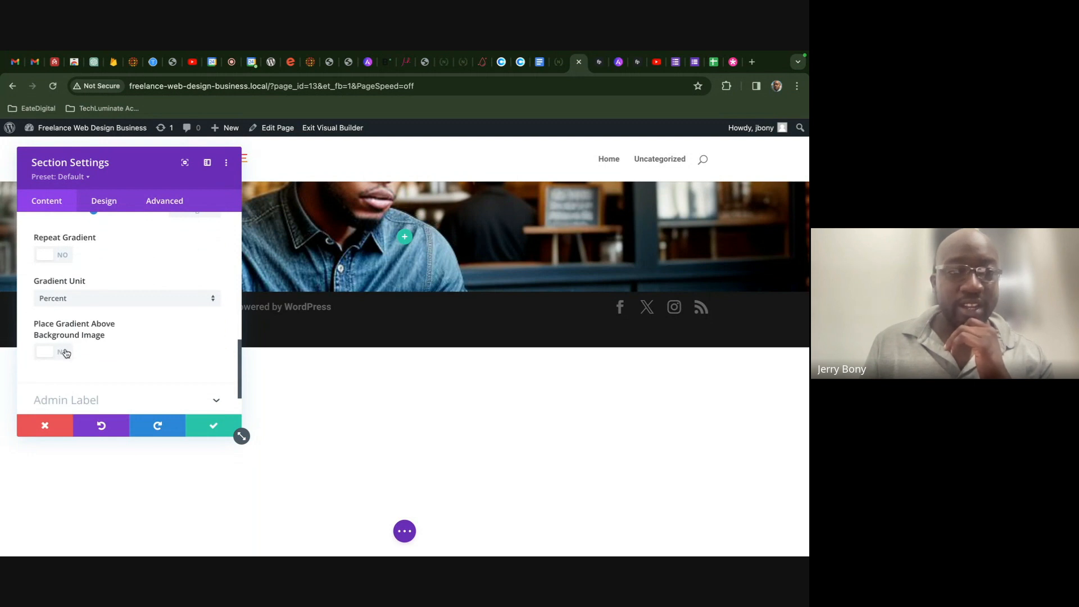
pyautogui.click(61, 351)
pyautogui.scroll(4, 199, 291)
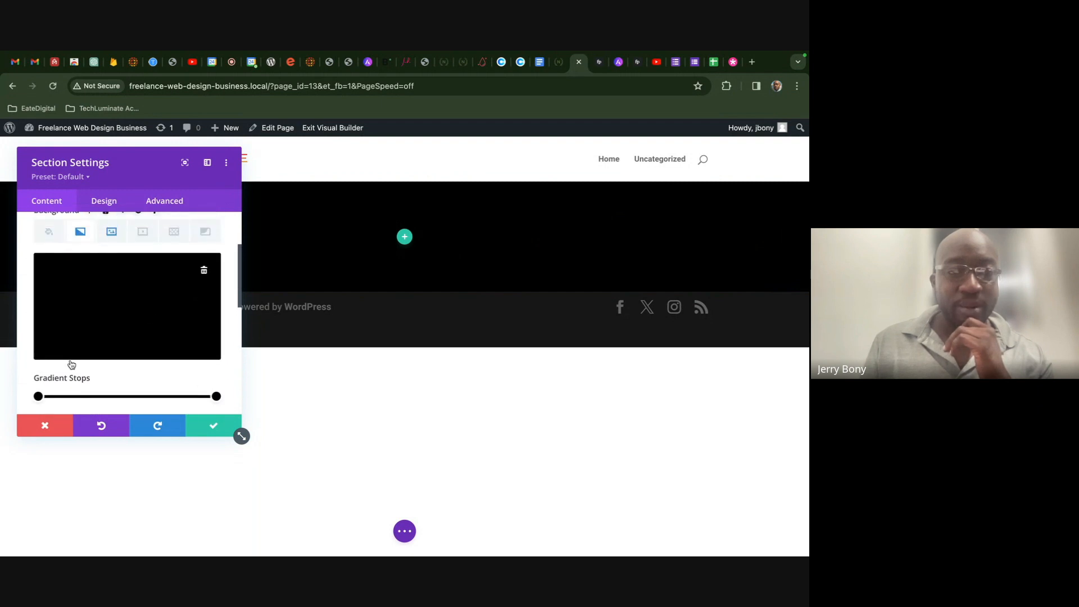
# - Move the gradient start stop back to 0% and lower its black opacity to about 0.55
pyautogui.moveTo(41, 397); pyautogui.dragTo(35, 398)
pyautogui.click(36, 398)
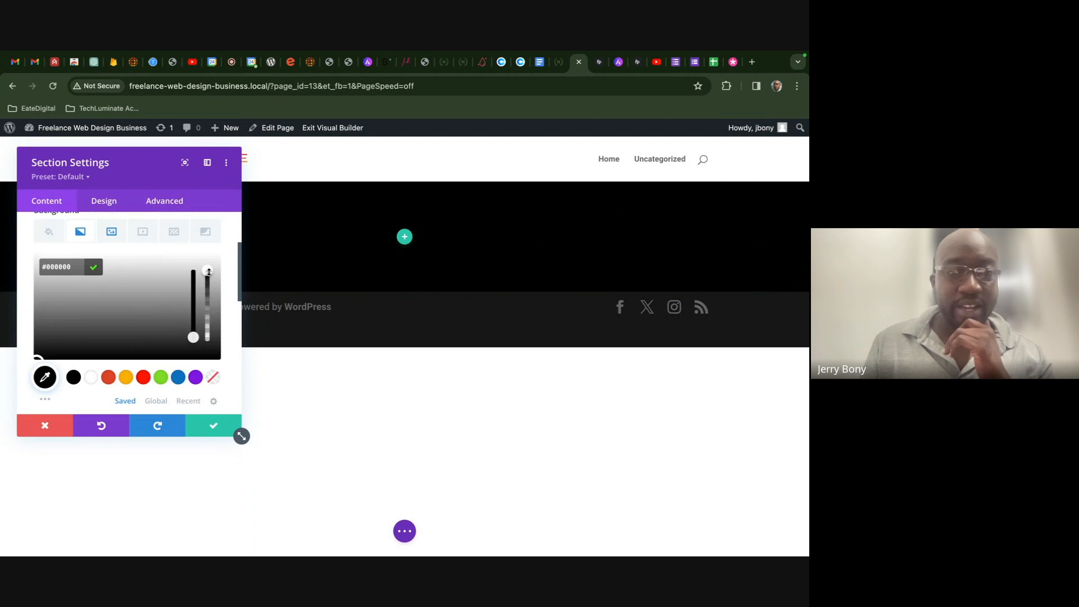
pyautogui.moveTo(208, 279); pyautogui.dragTo(208, 299)
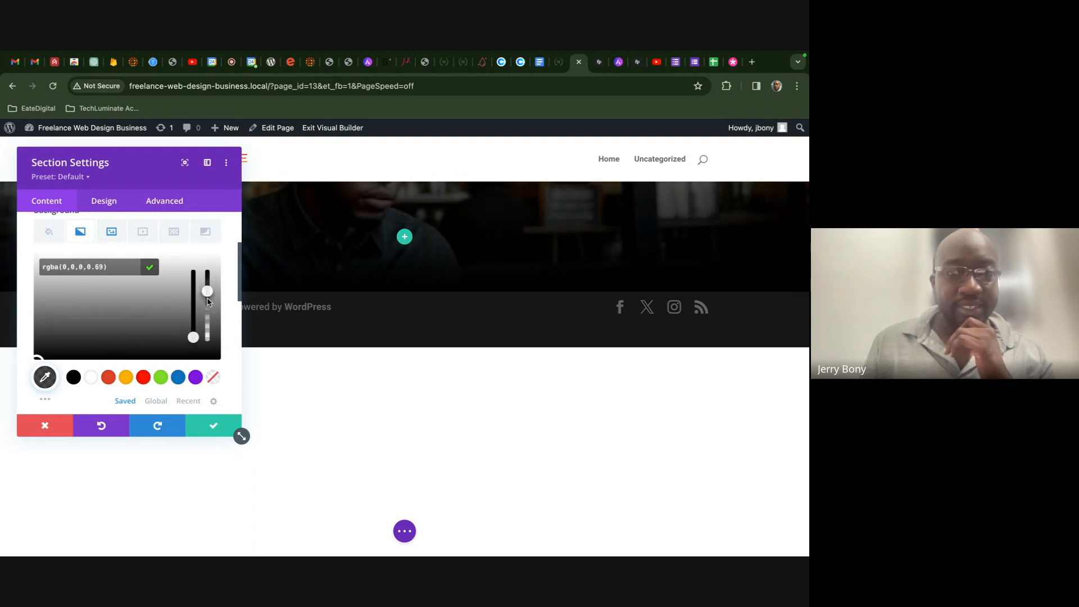
pyautogui.moveTo(208, 306); pyautogui.dragTo(207, 310)
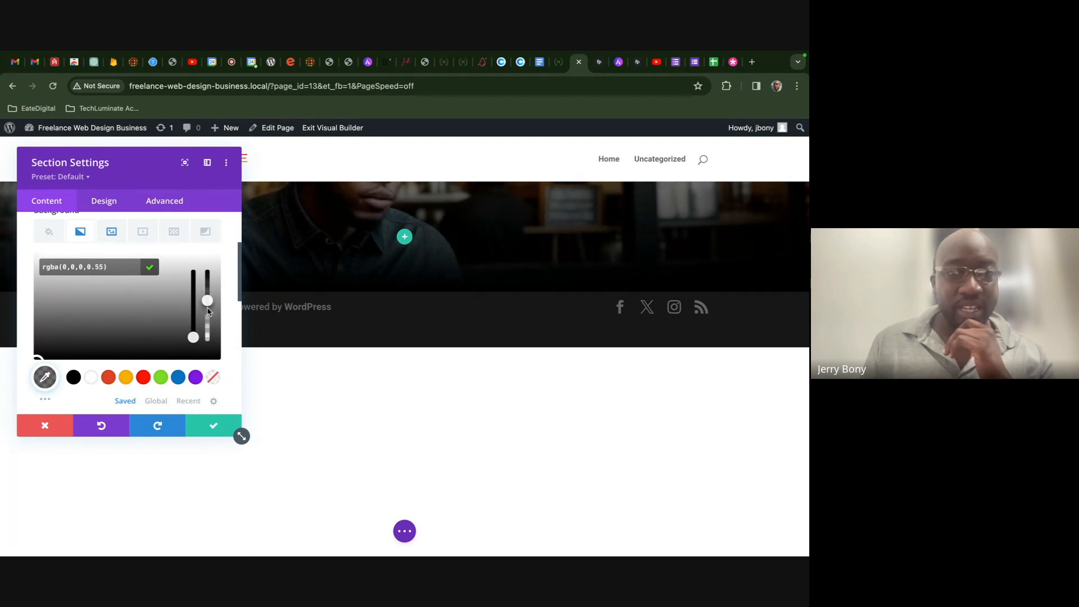
pyautogui.moveTo(208, 314); pyautogui.dragTo(207, 311)
pyautogui.scroll(-2, 197, 371)
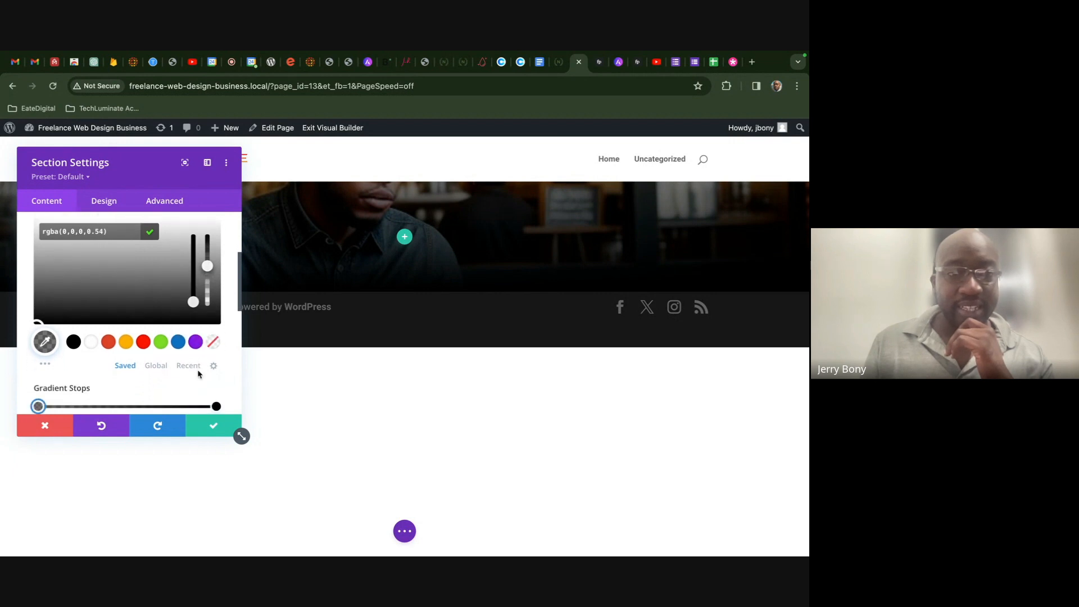
# - Lower the end stop's black to about 0.55 alpha and save the Section Settings
pyautogui.click(216, 406)
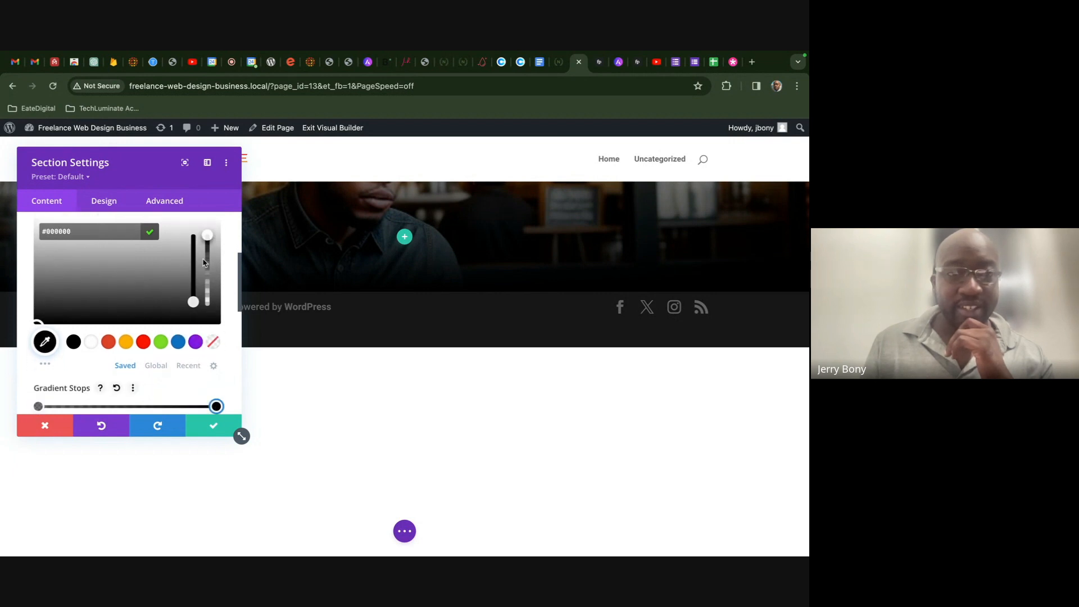
pyautogui.moveTo(207, 248); pyautogui.dragTo(206, 256)
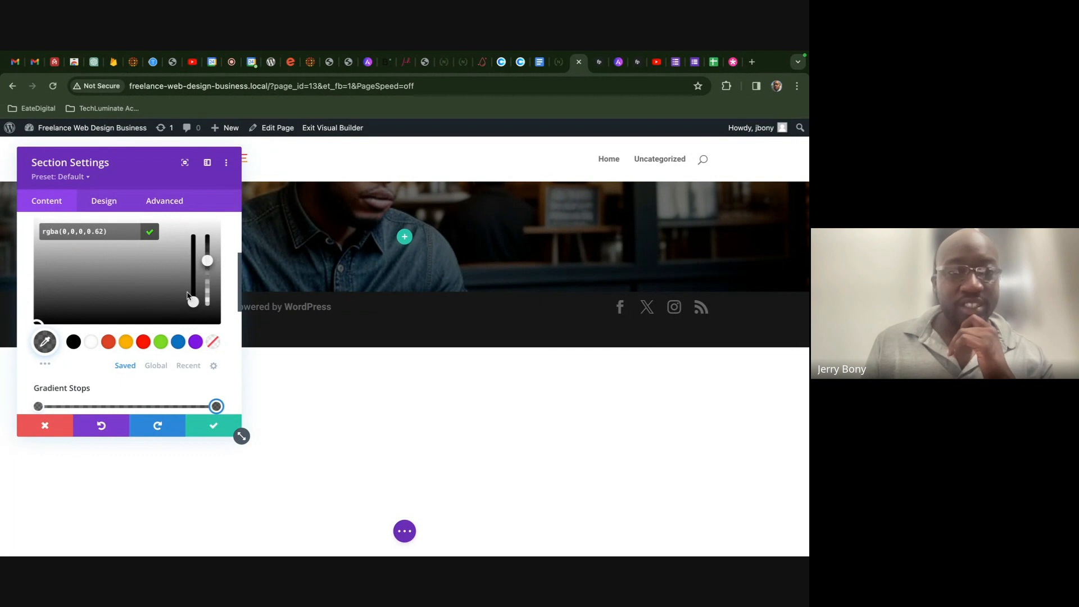
pyautogui.moveTo(206, 264); pyautogui.dragTo(207, 258)
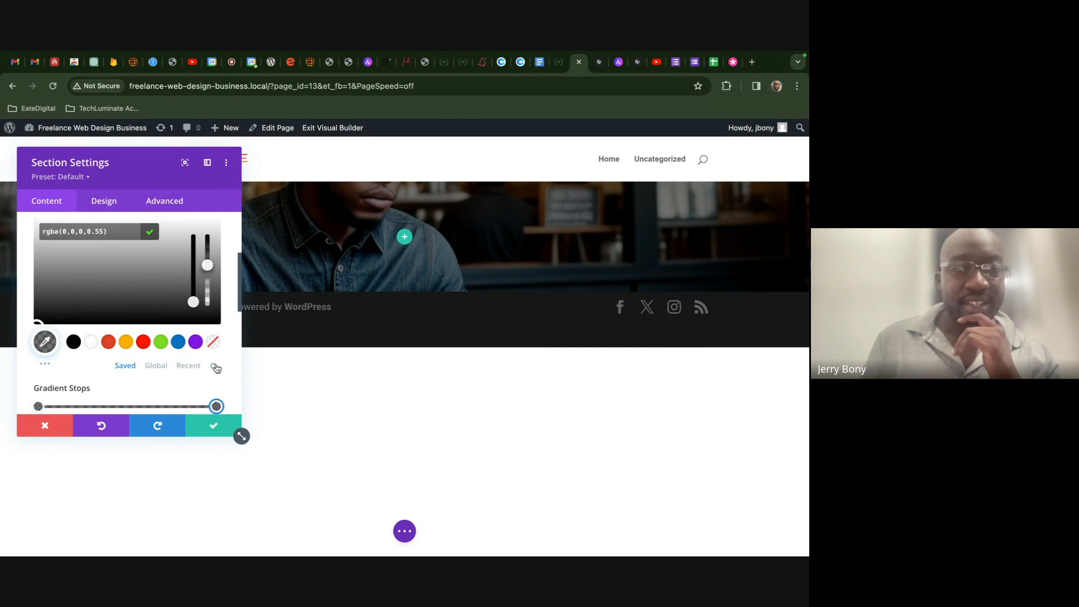
pyautogui.click(212, 426)
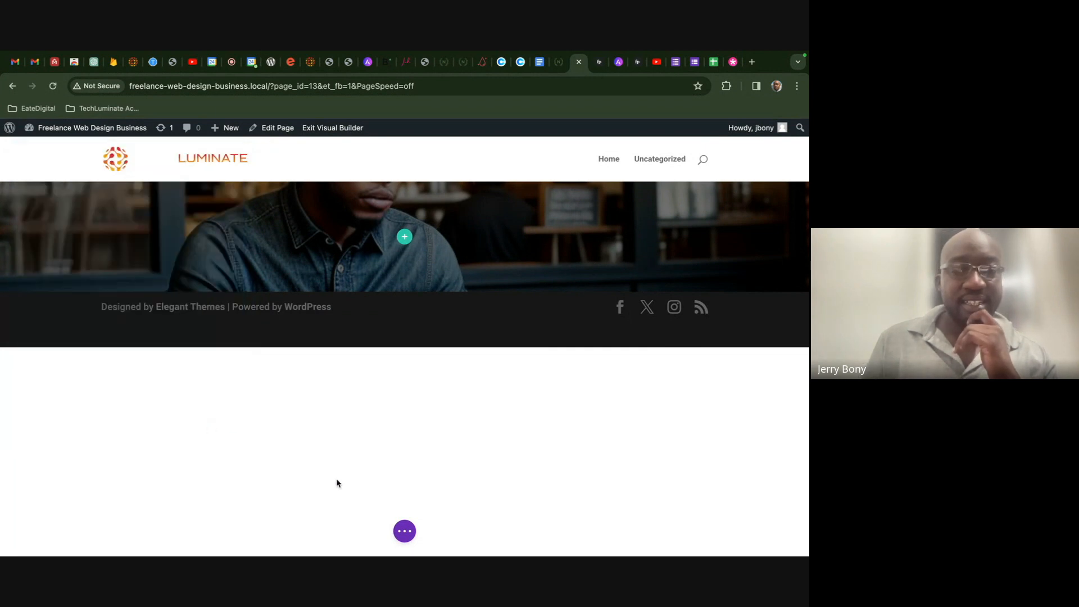
# - Save the page as a draft and return to the 'we all love nature' demo site
pyautogui.click(405, 532)
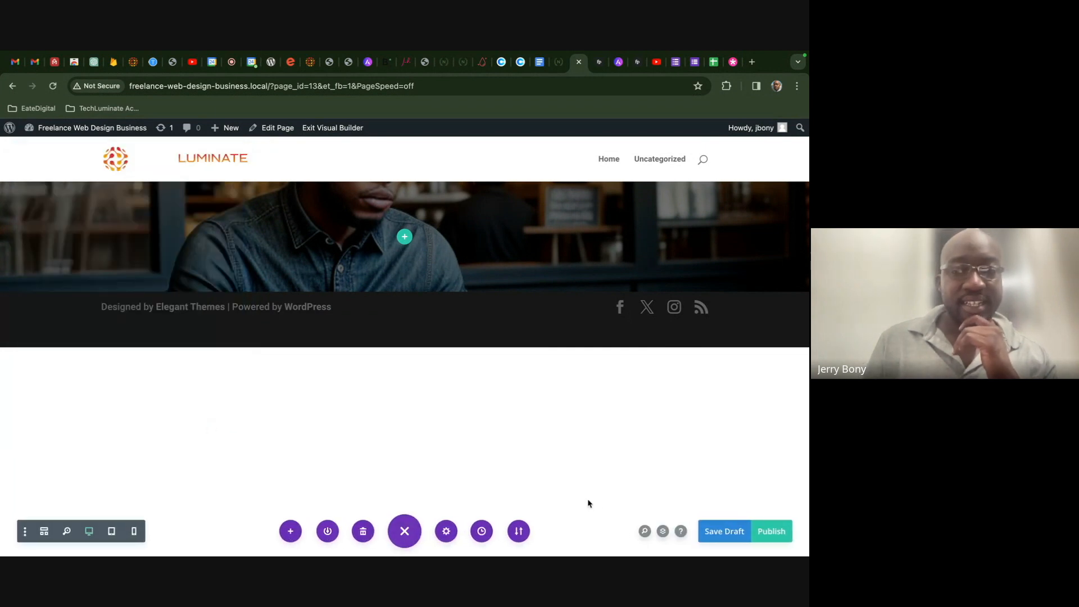
pyautogui.click(715, 530)
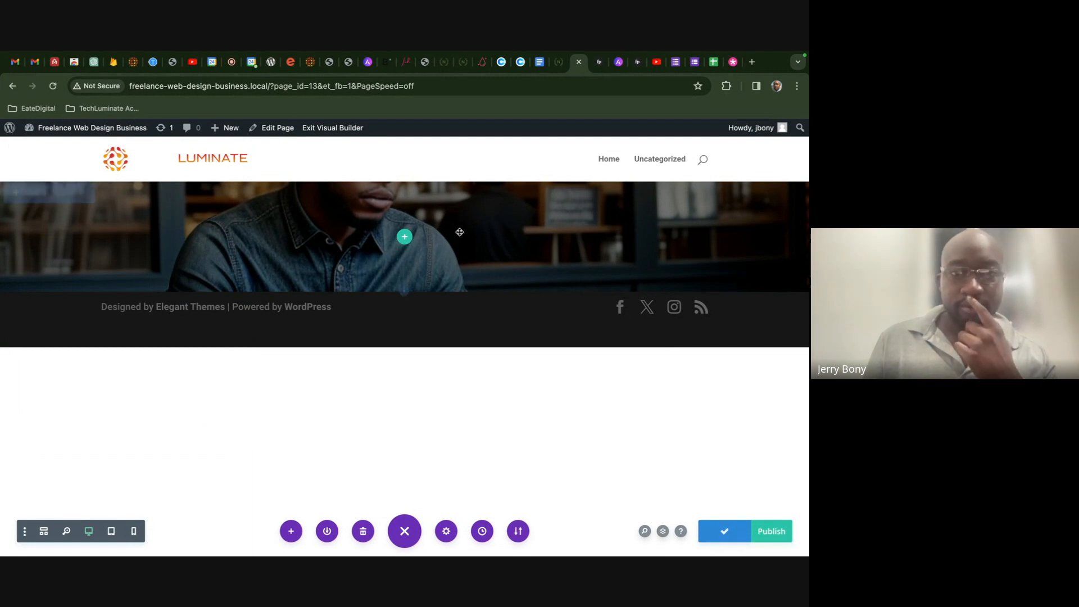
pyautogui.click(559, 68)
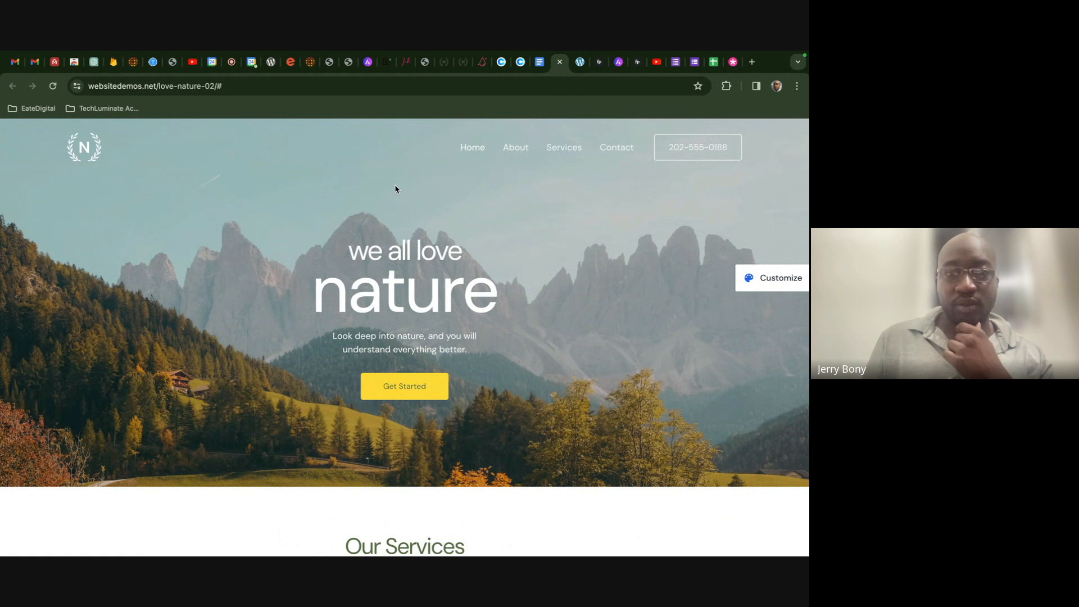
# - Inspect the nature demo's hero section and heading in Chrome DevTools
pyautogui.rightClick(336, 186)
pyautogui.click(392, 386)
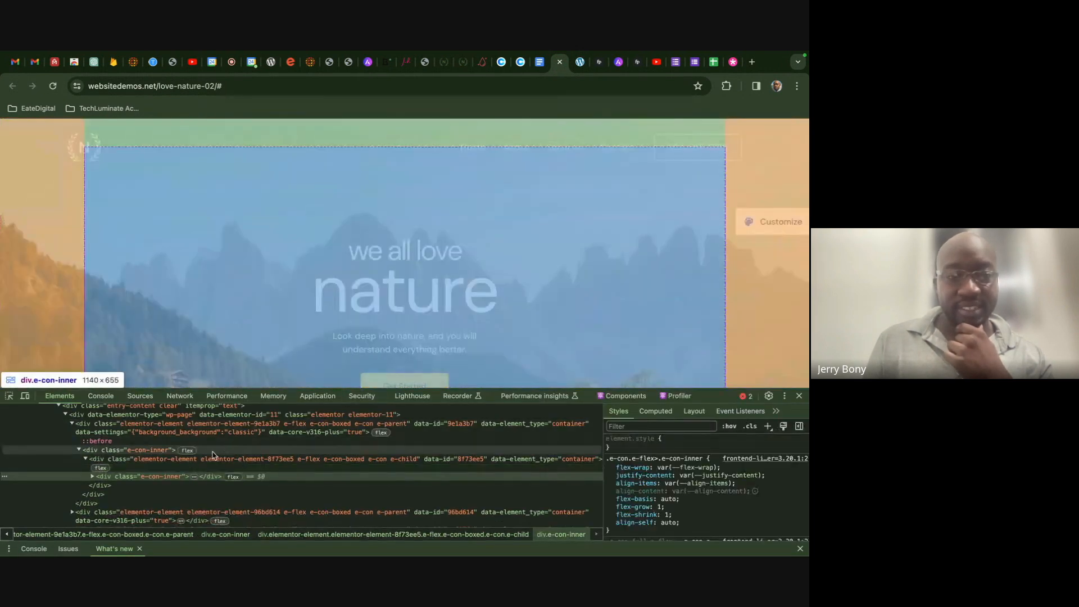
pyautogui.click(207, 452)
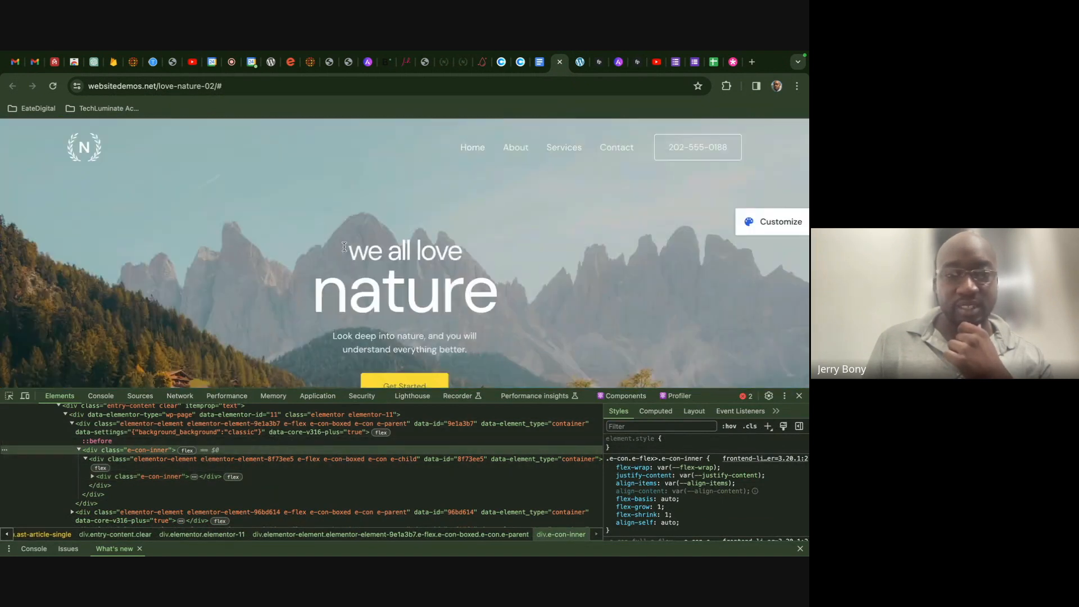
pyautogui.rightClick(349, 231)
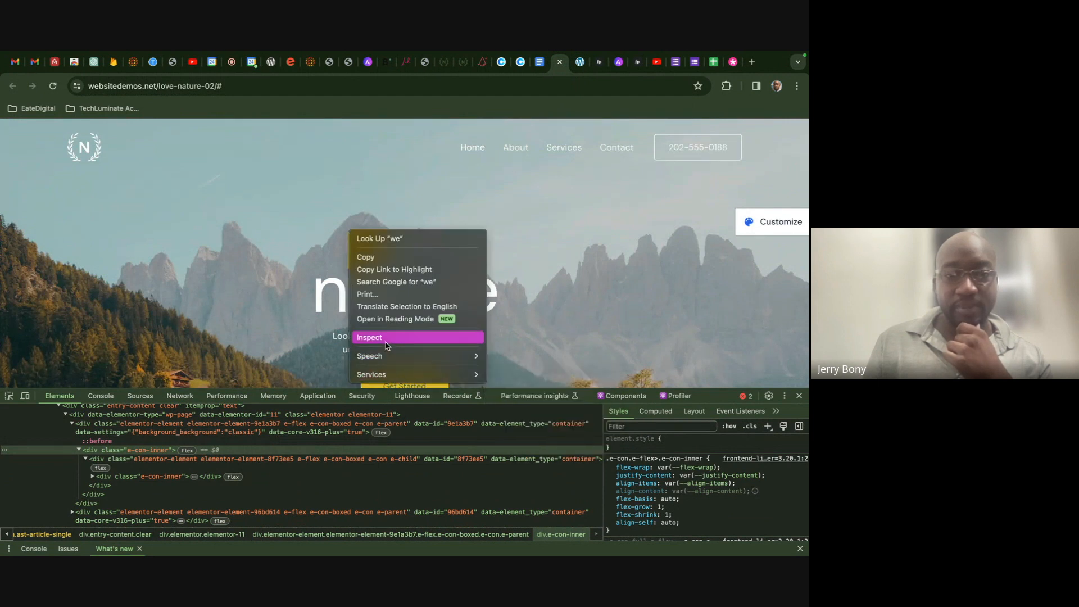
pyautogui.click(280, 352)
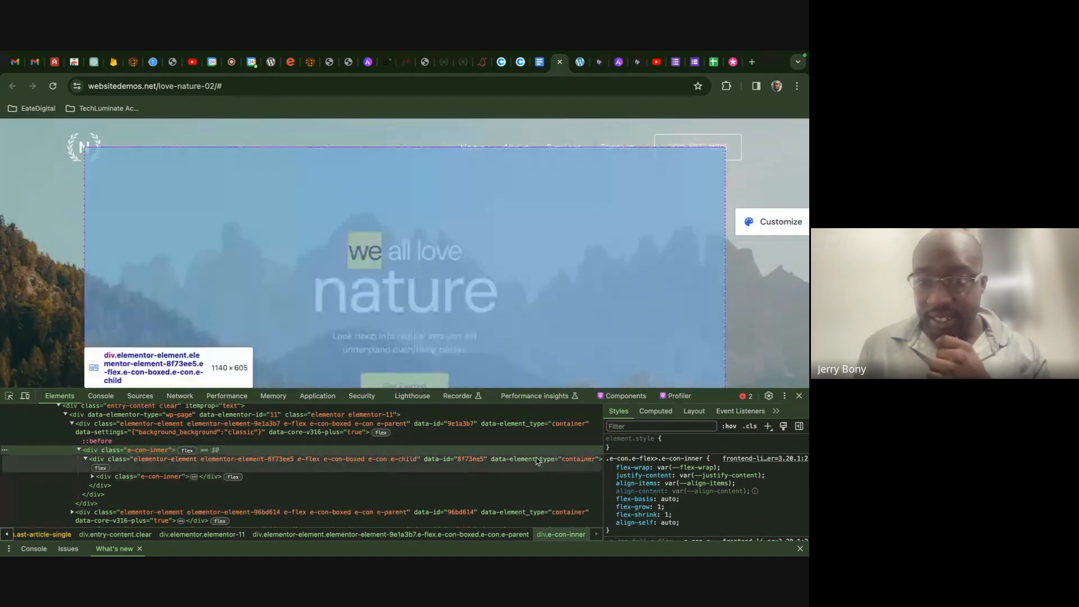
pyautogui.click(655, 411)
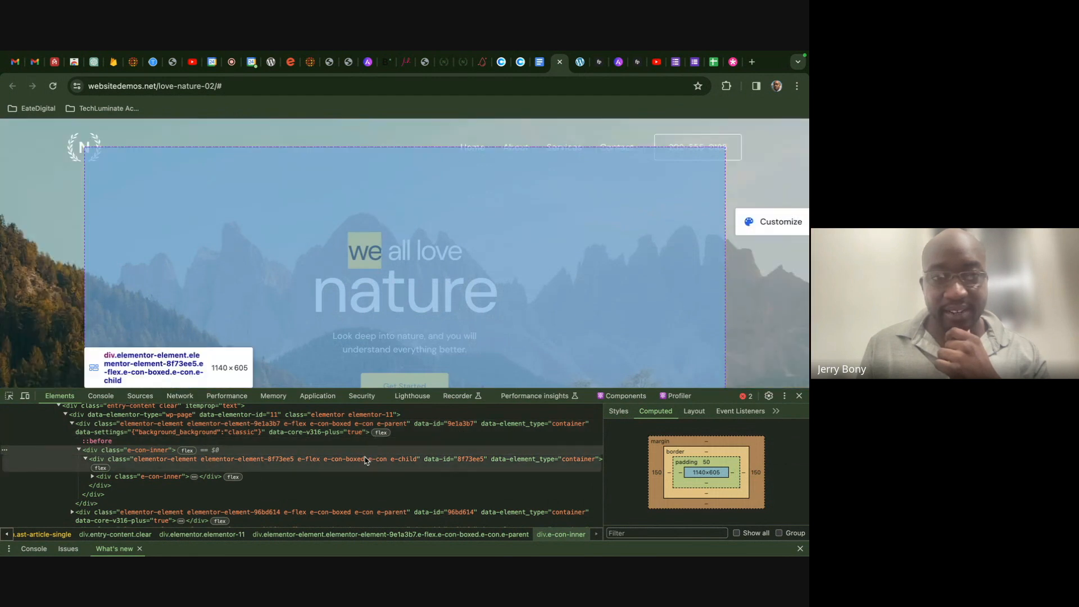
# - Check the hero inner container's computed box: 1140×605, 50px top padding, 150px side margins
pyautogui.click(365, 459)
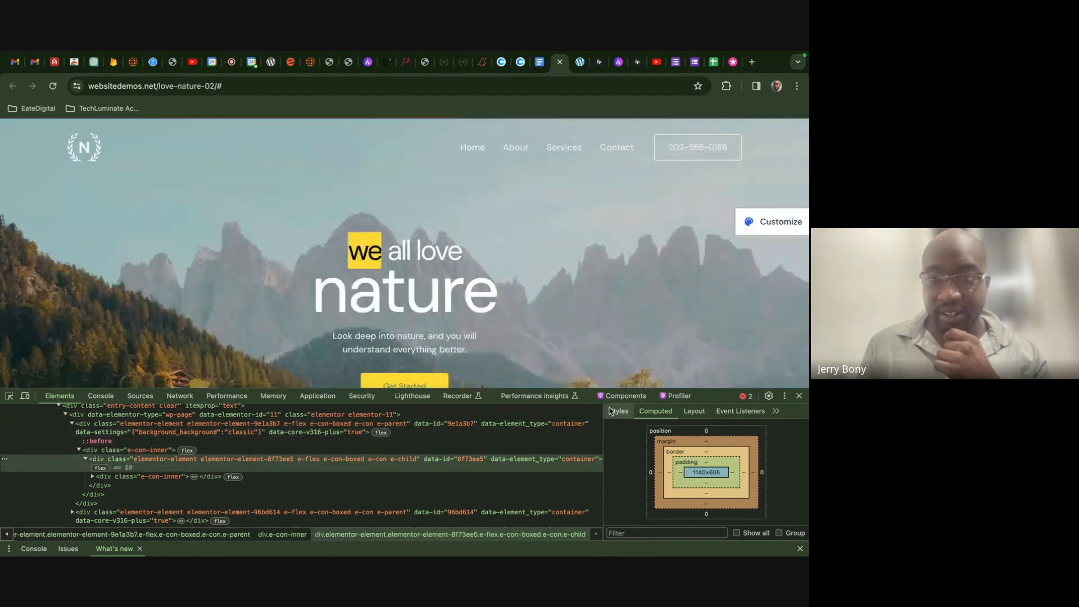
pyautogui.click(618, 411)
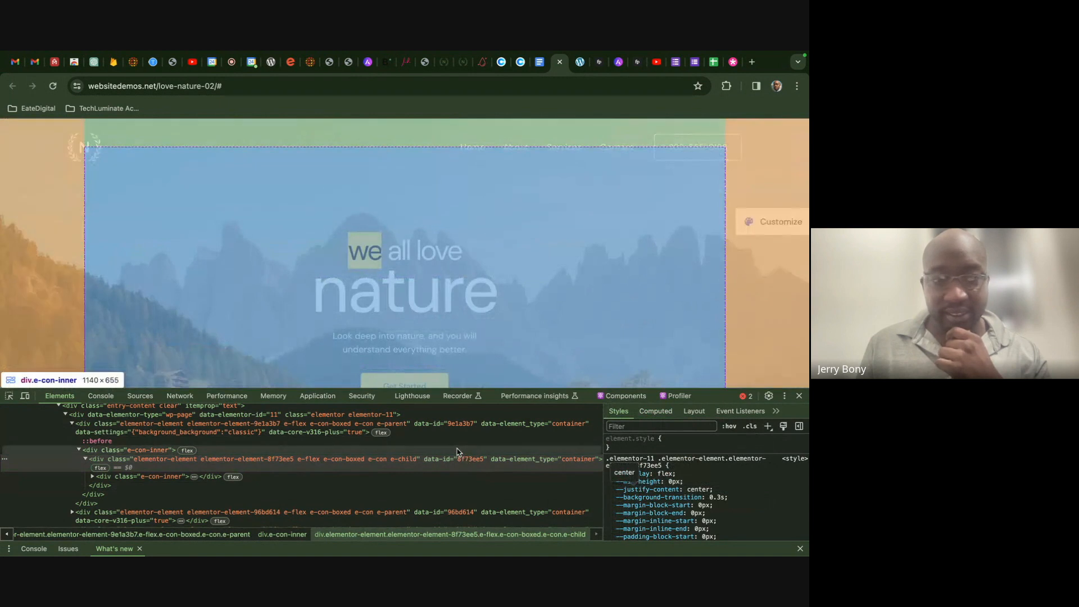
pyautogui.click(456, 452)
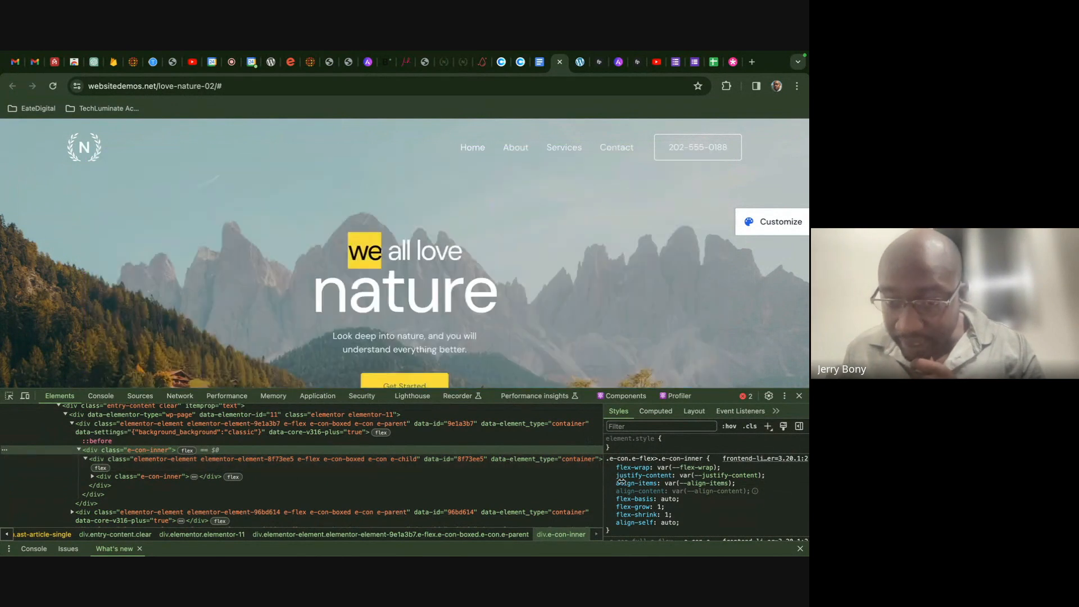
pyautogui.scroll(-2, 667, 477)
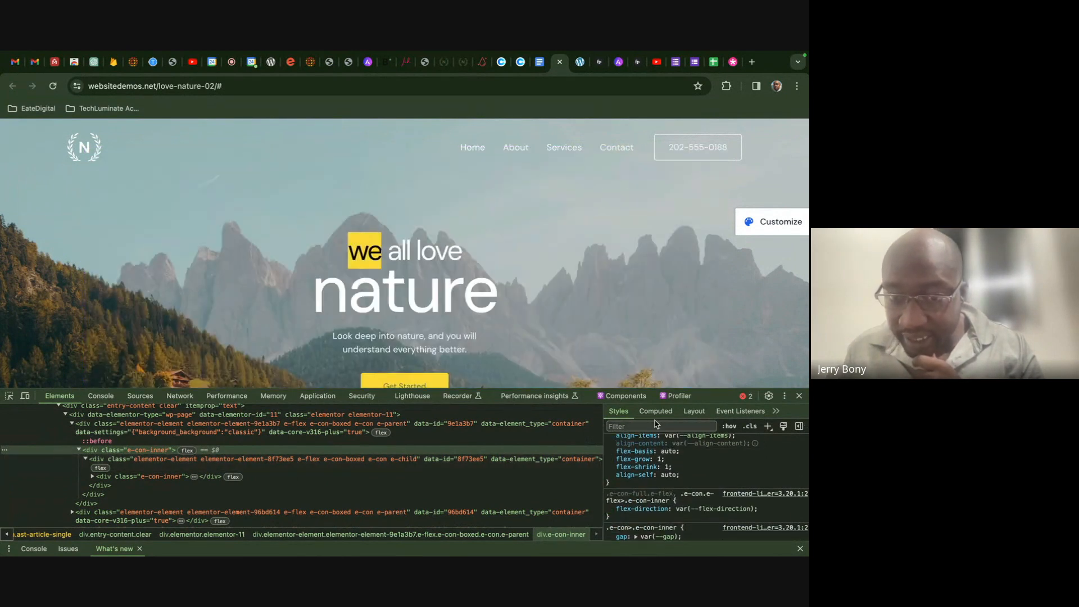
pyautogui.click(655, 411)
pyautogui.scroll(-3, 672, 495)
pyautogui.scroll(-2, 673, 499)
pyautogui.scroll(-4, 672, 500)
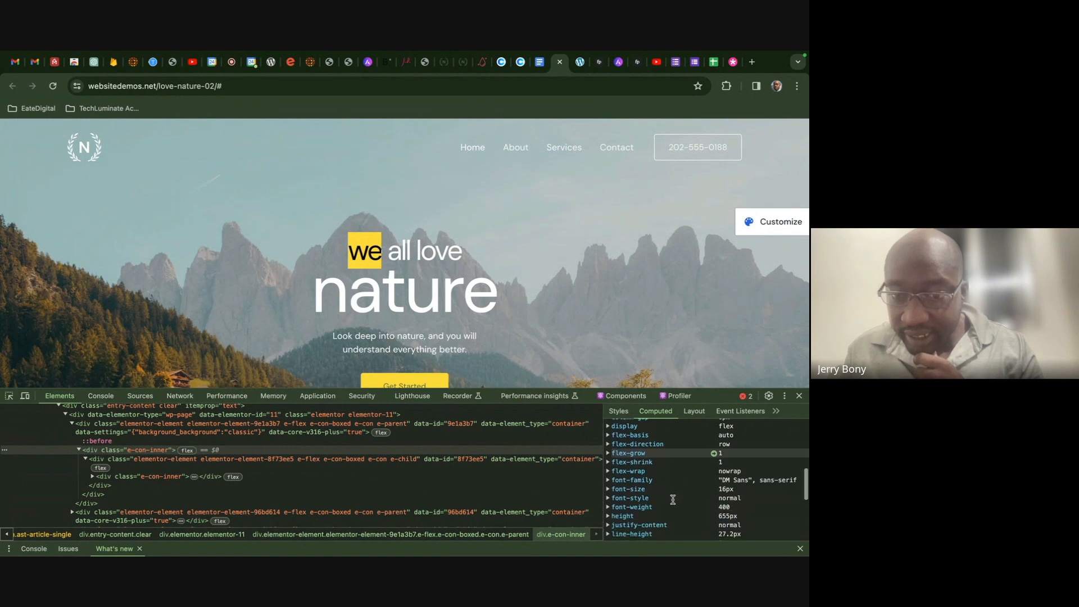
pyautogui.scroll(8, 673, 499)
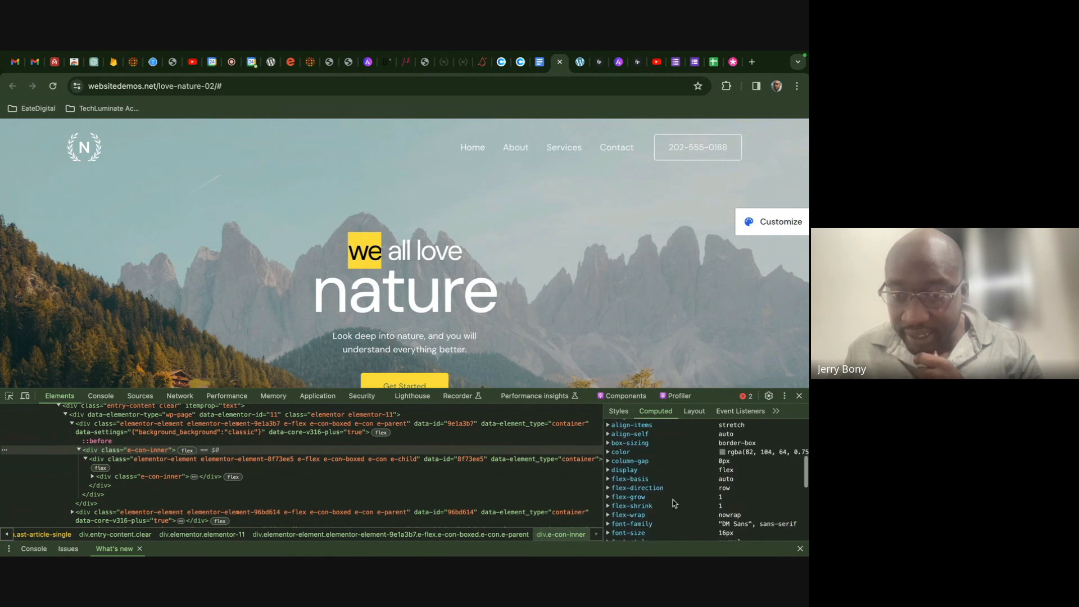
pyautogui.scroll(-3, 672, 499)
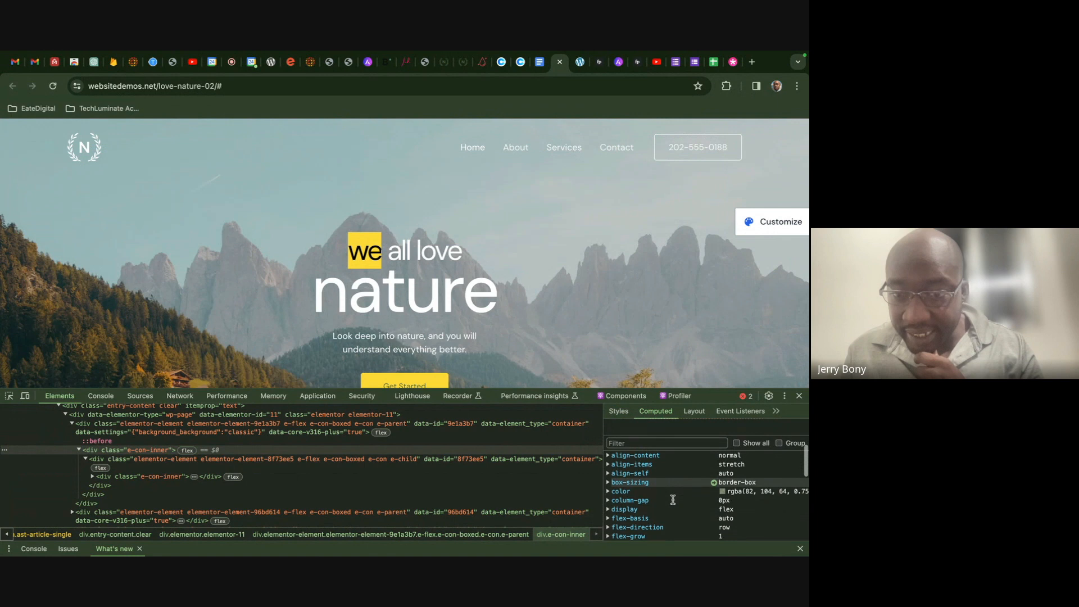
pyautogui.scroll(-10, 673, 499)
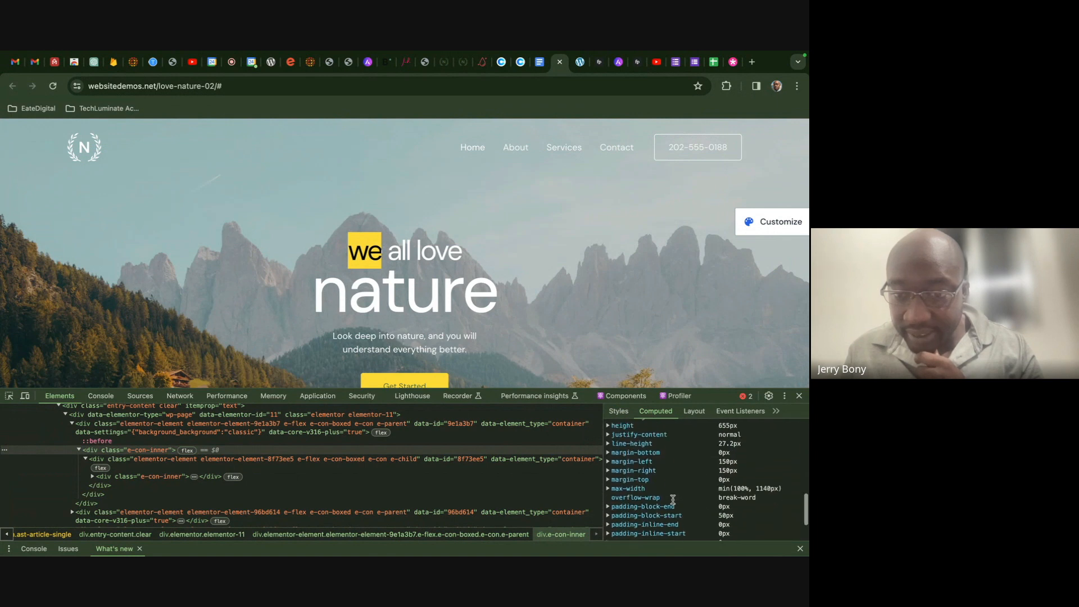
pyautogui.scroll(15, 672, 499)
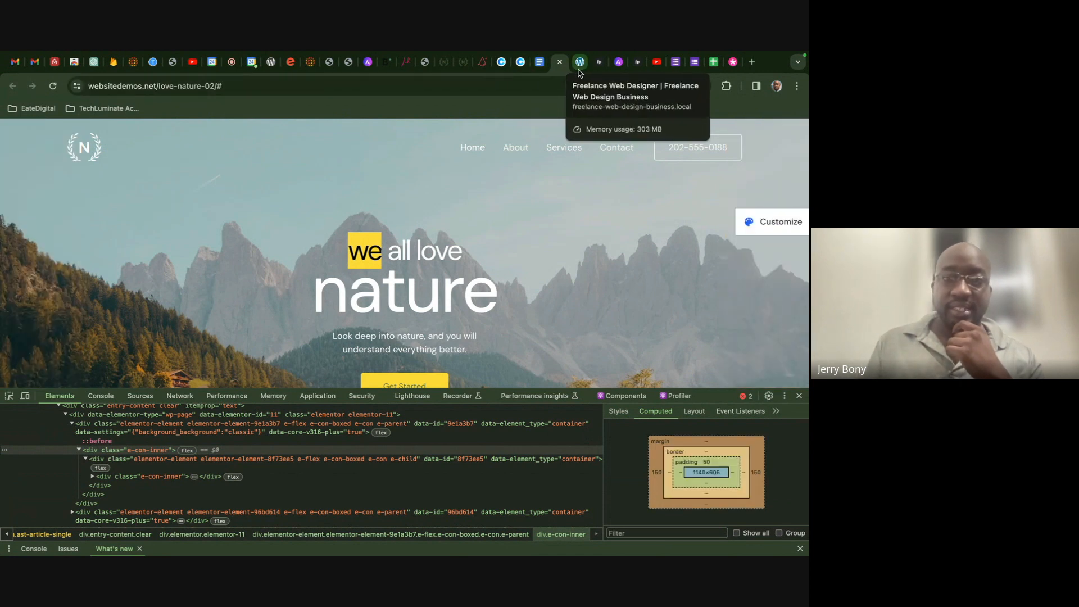
pyautogui.click(579, 69)
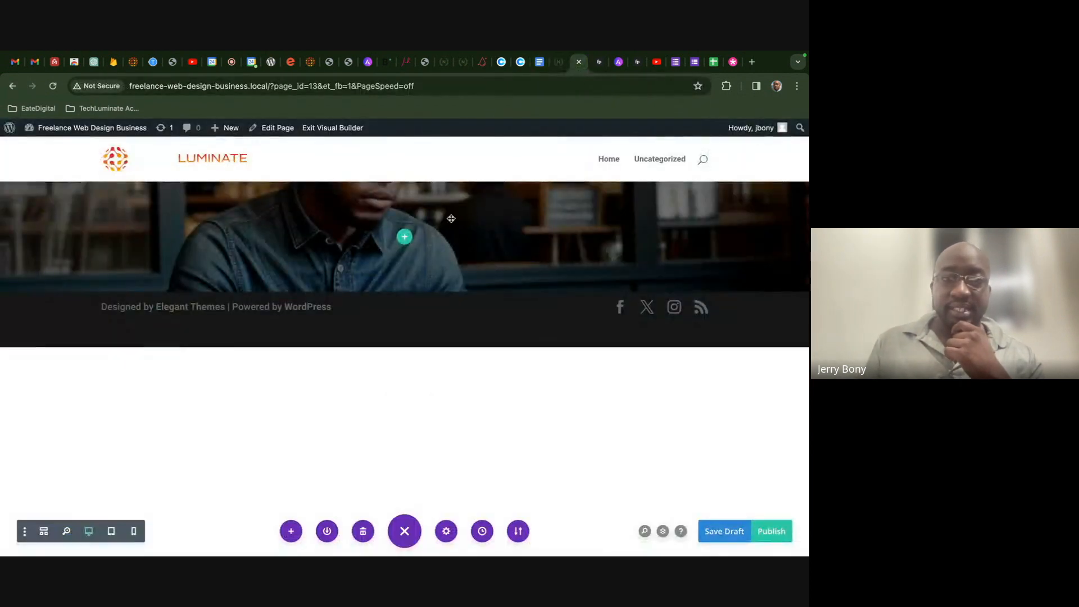
# - Add a single-column row to the coffee-shop hero section
pyautogui.click(404, 237)
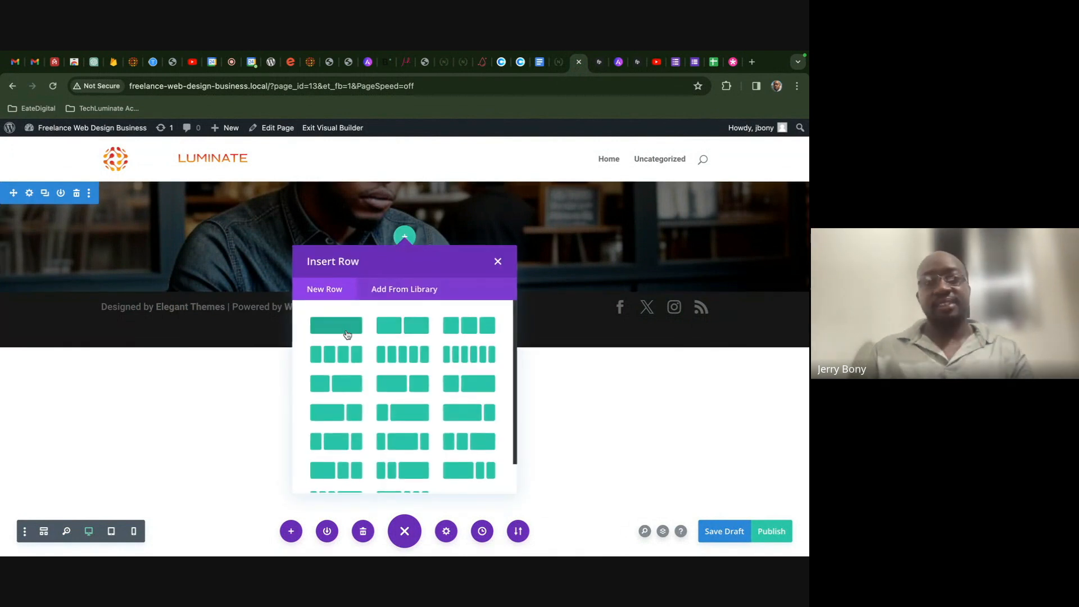
pyautogui.click(498, 263)
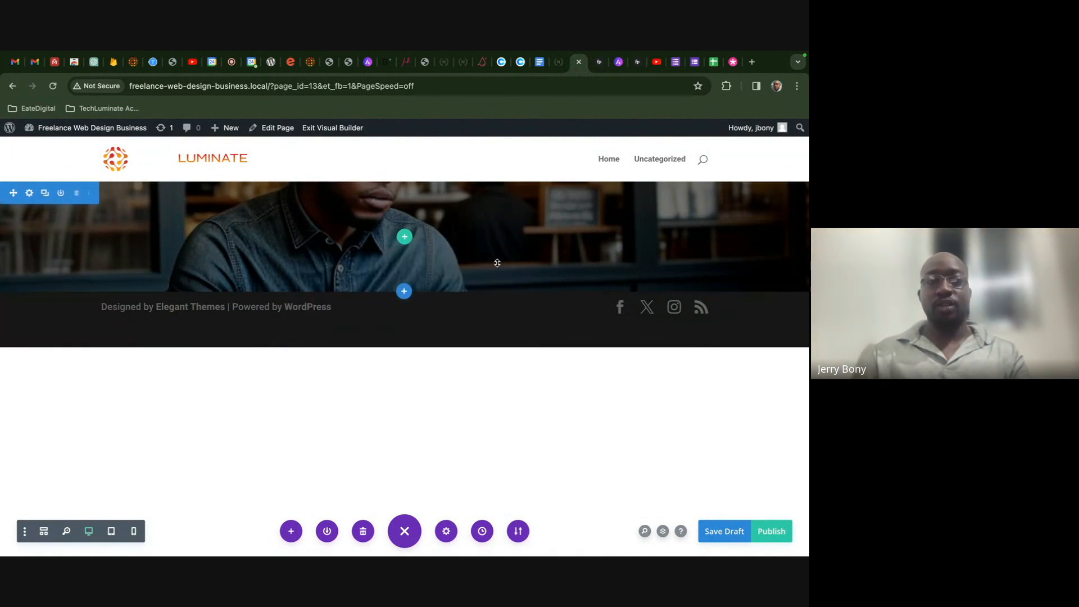
pyautogui.click(404, 239)
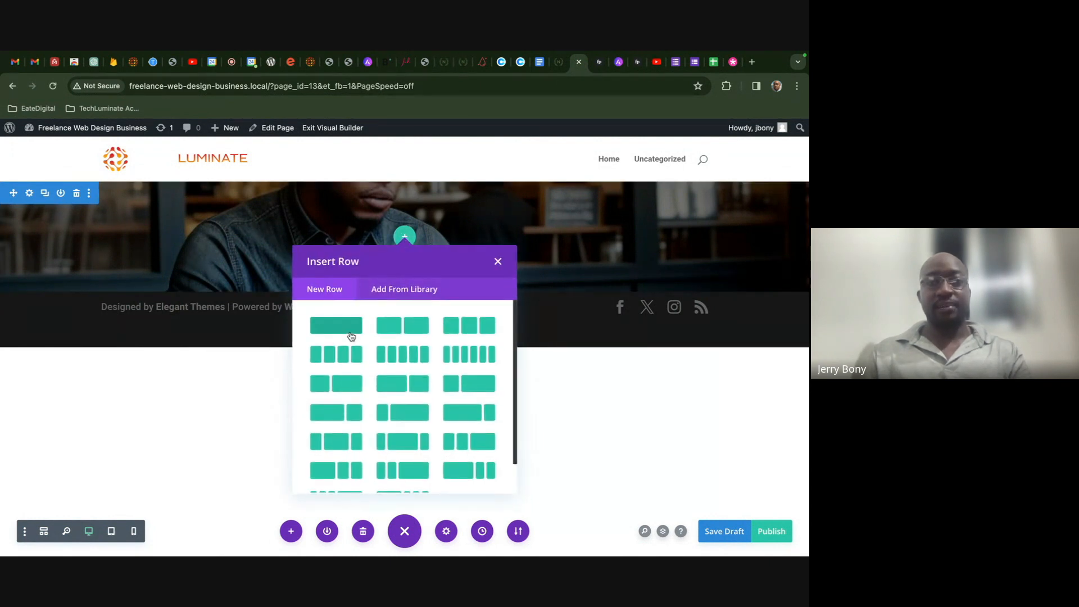
pyautogui.click(349, 329)
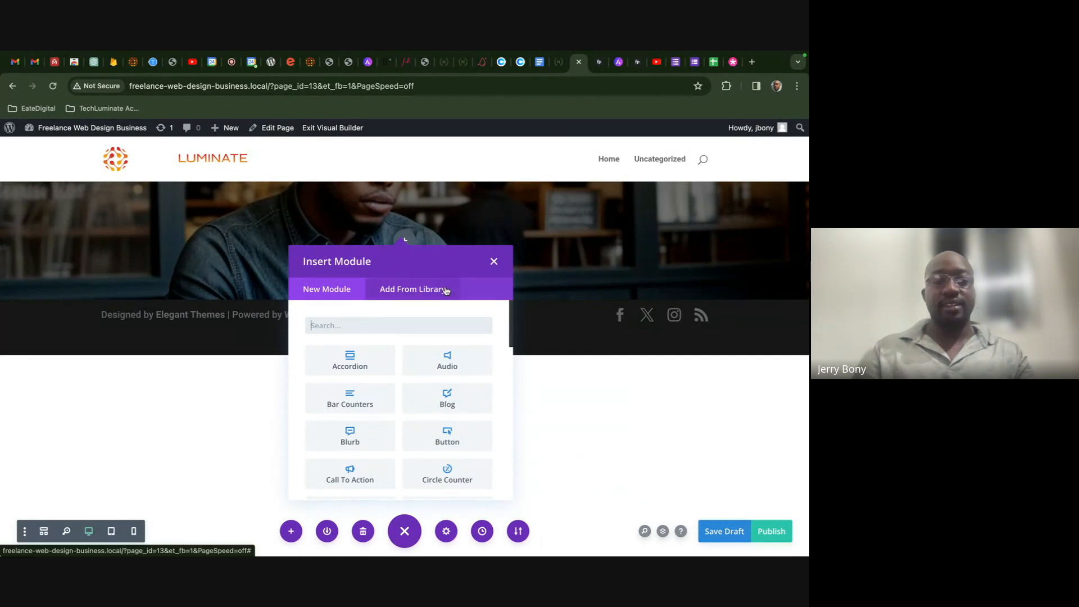
# - Search 'he' in Insert Module and add a Heading module to the row
pyautogui.write('h')
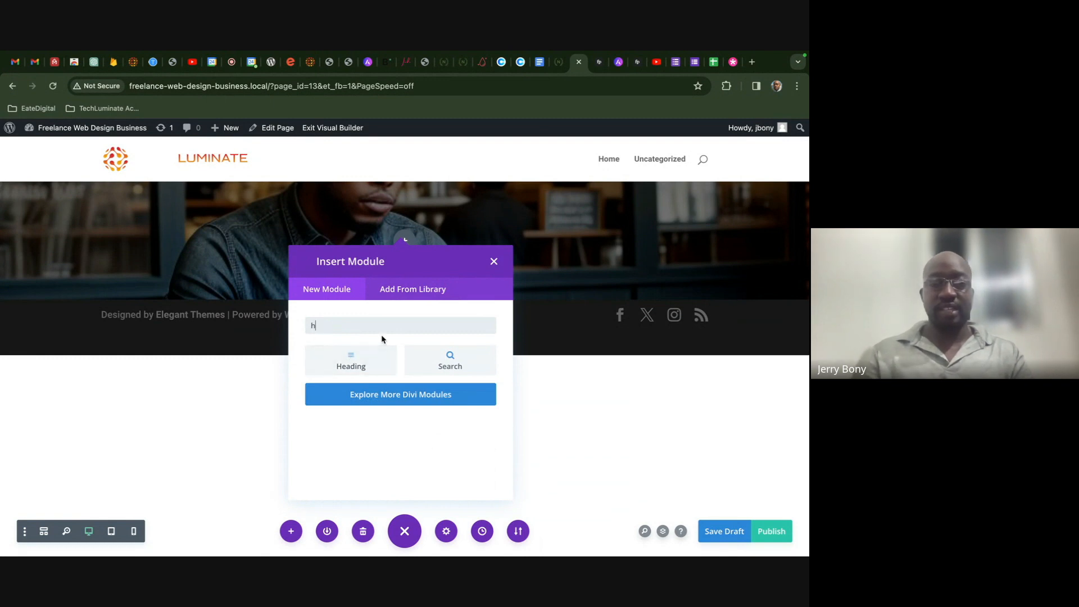
pyautogui.press('BackSpace')
pyautogui.write('he')
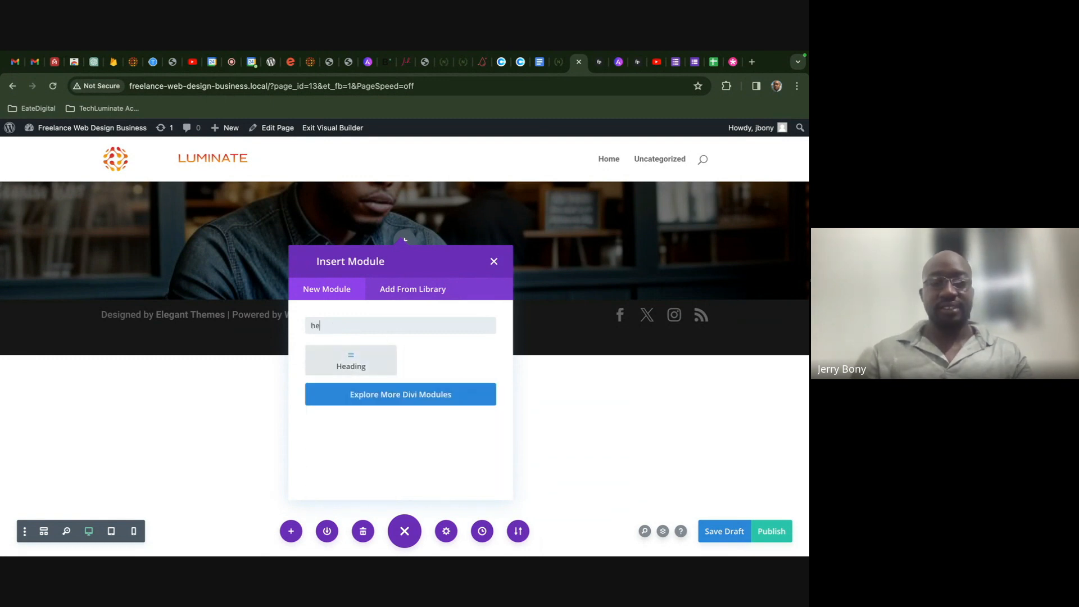
pyautogui.click(371, 368)
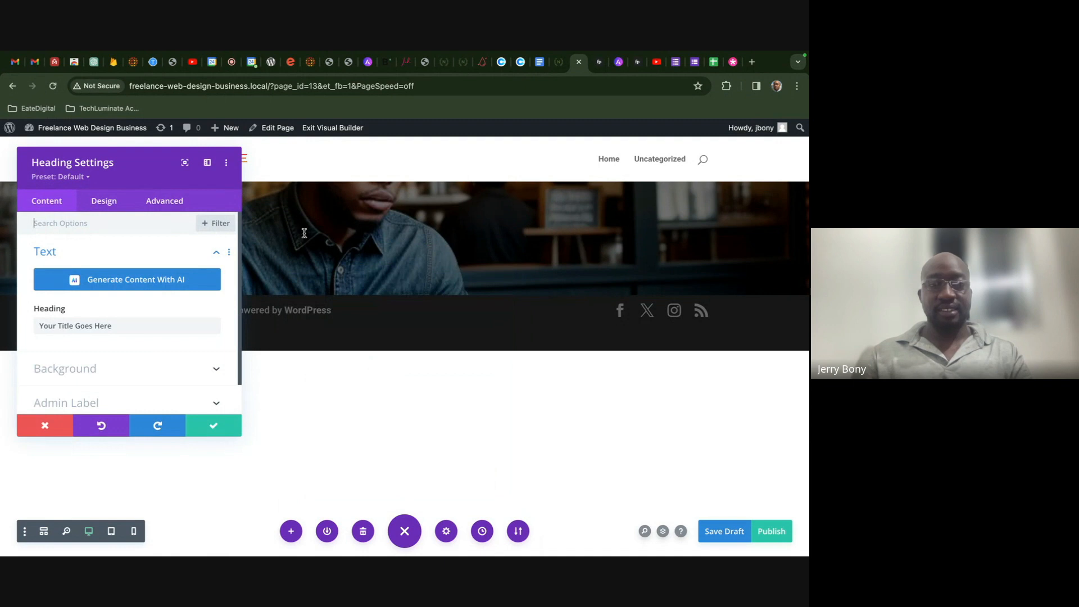
# - Make the heading text white and centre-aligned
pyautogui.moveTo(176, 181); pyautogui.dragTo(645, 200)
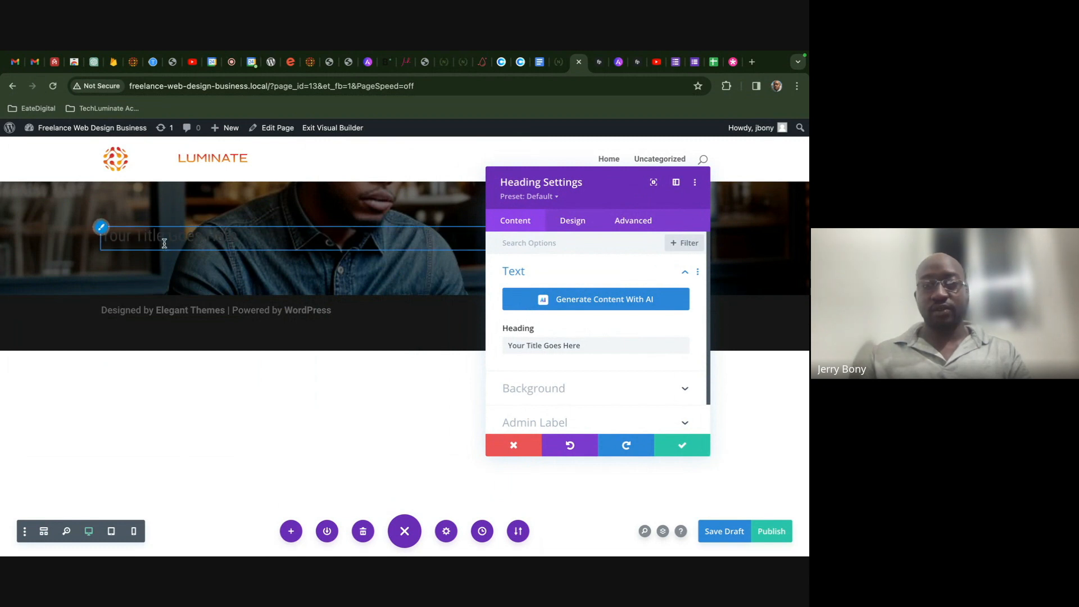
pyautogui.click(106, 230)
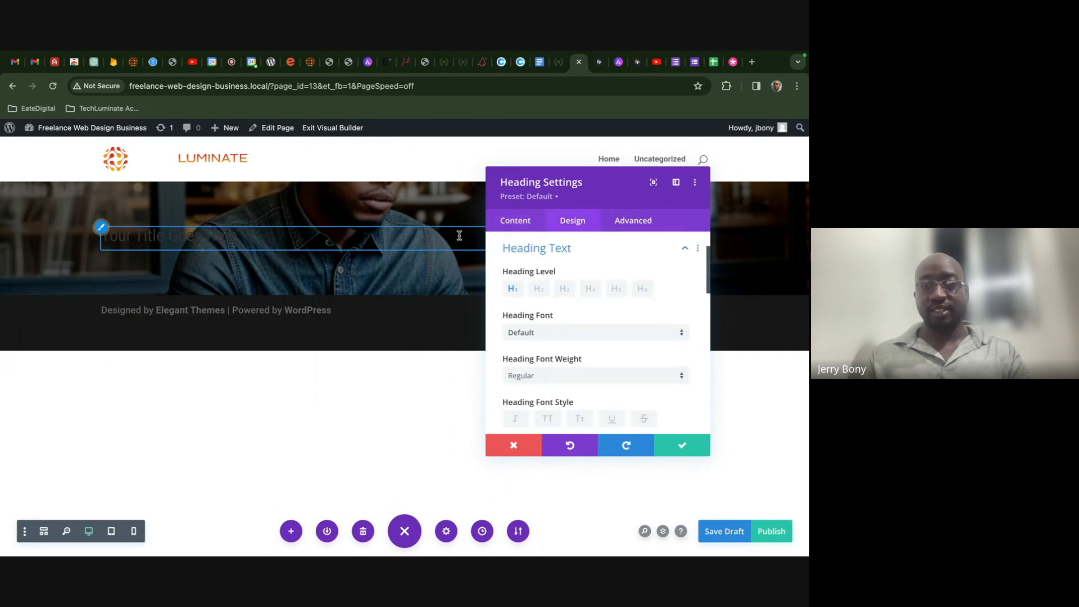
pyautogui.scroll(-3, 572, 295)
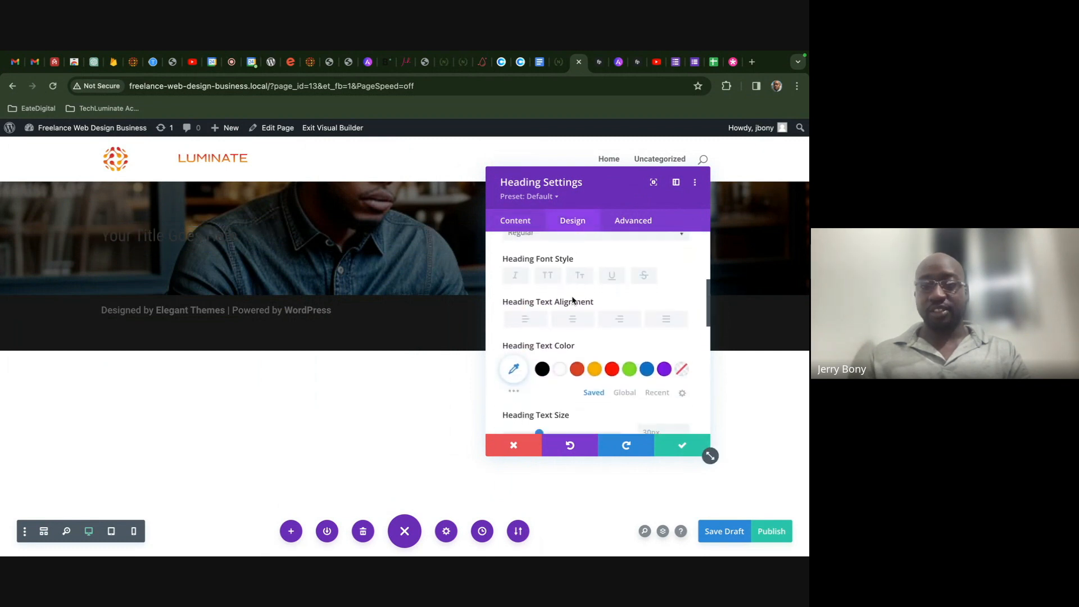
pyautogui.click(557, 368)
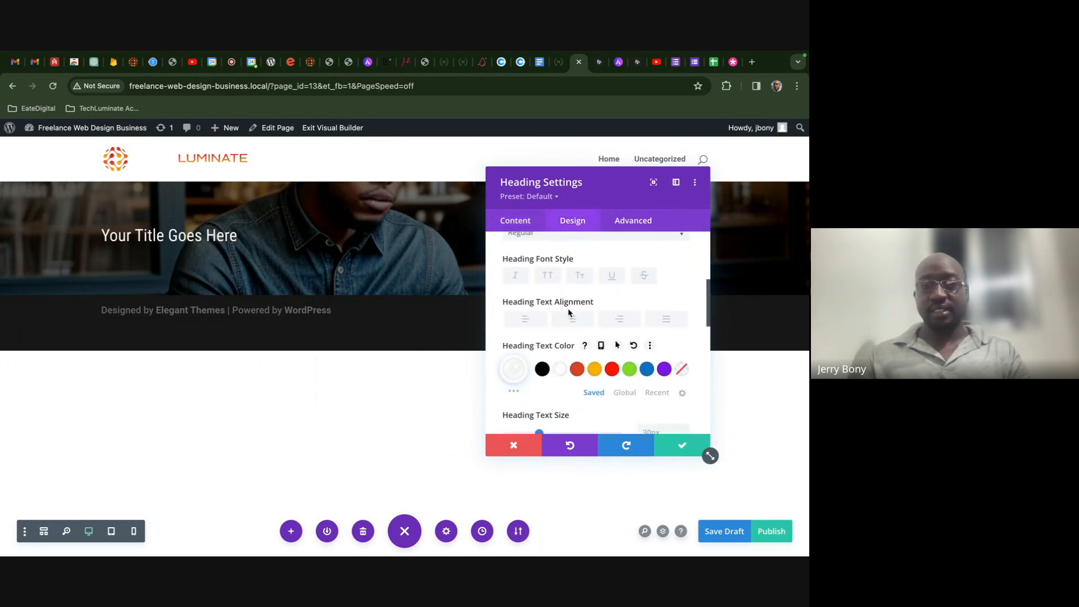
pyautogui.scroll(2, 567, 309)
pyautogui.scroll(3, 568, 313)
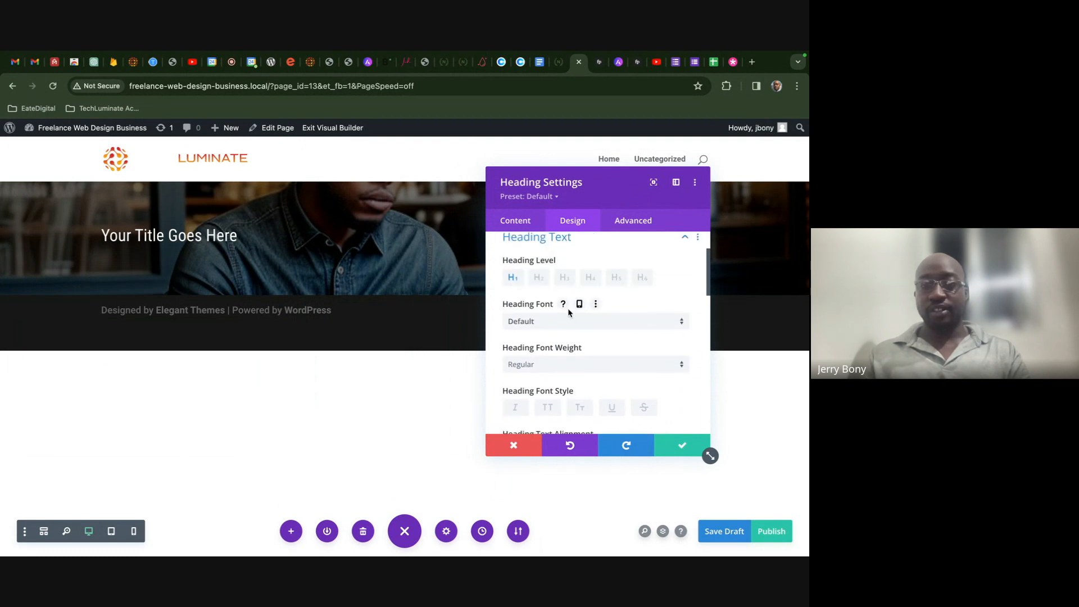
pyautogui.scroll(-3, 569, 313)
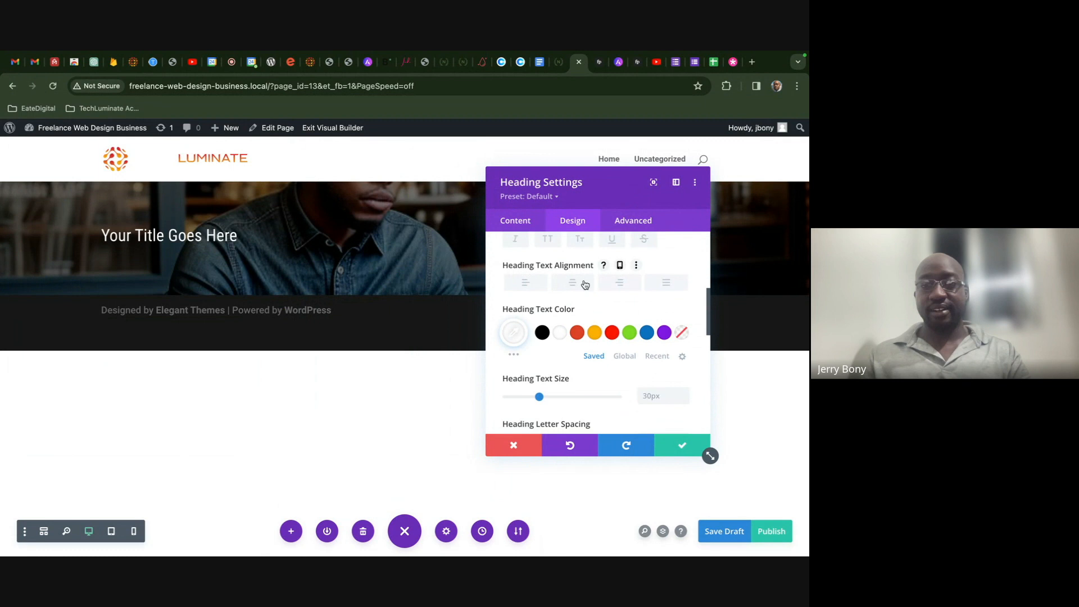
pyautogui.click(577, 284)
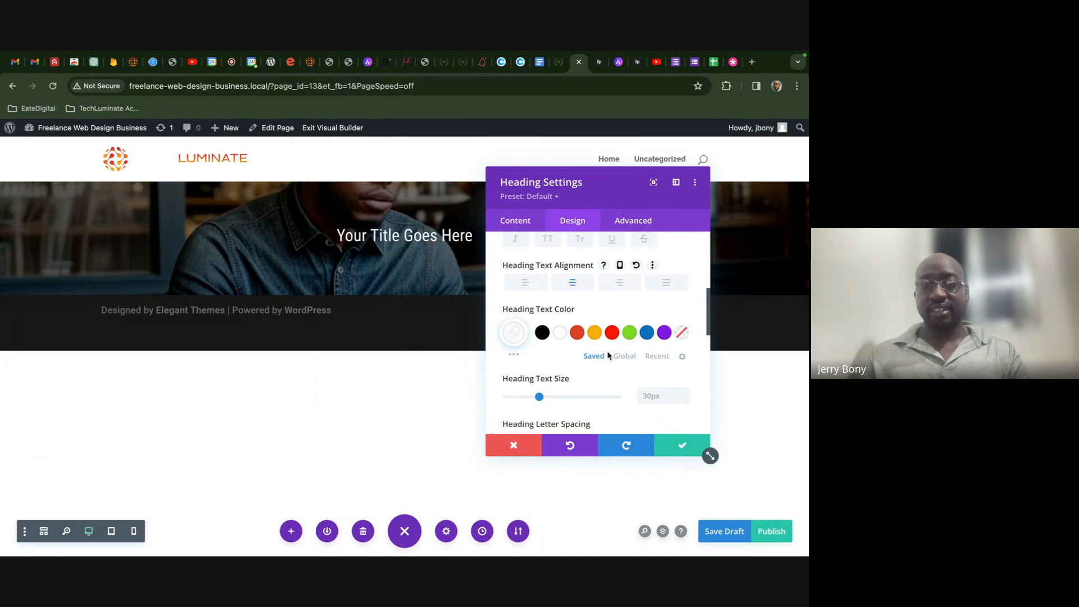
# - Enlarge the heading text size to 60px
pyautogui.scroll(-1, 609, 355)
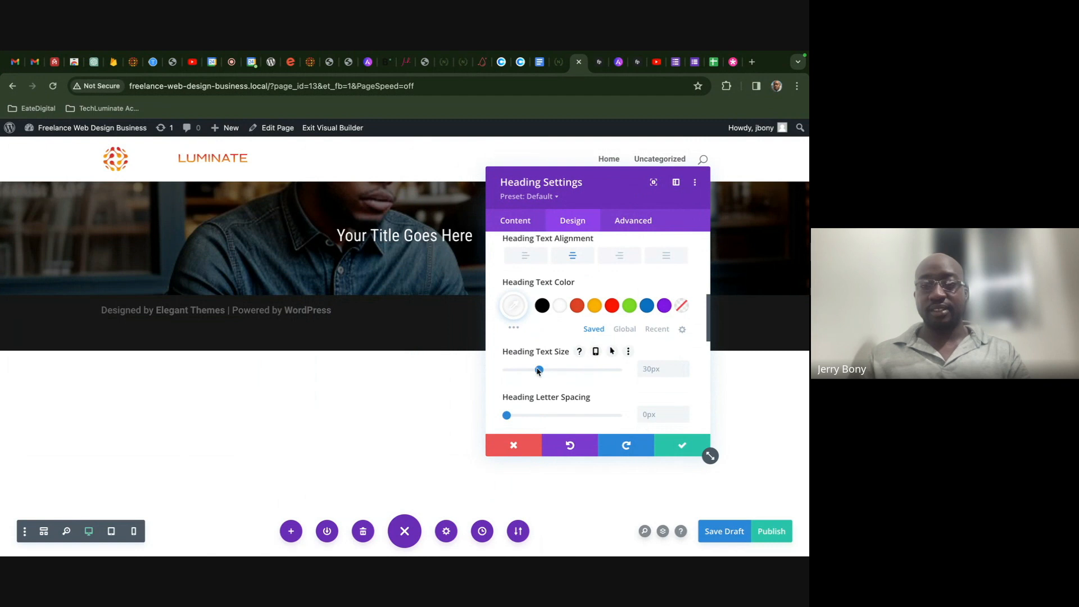
pyautogui.moveTo(538, 371); pyautogui.dragTo(573, 371)
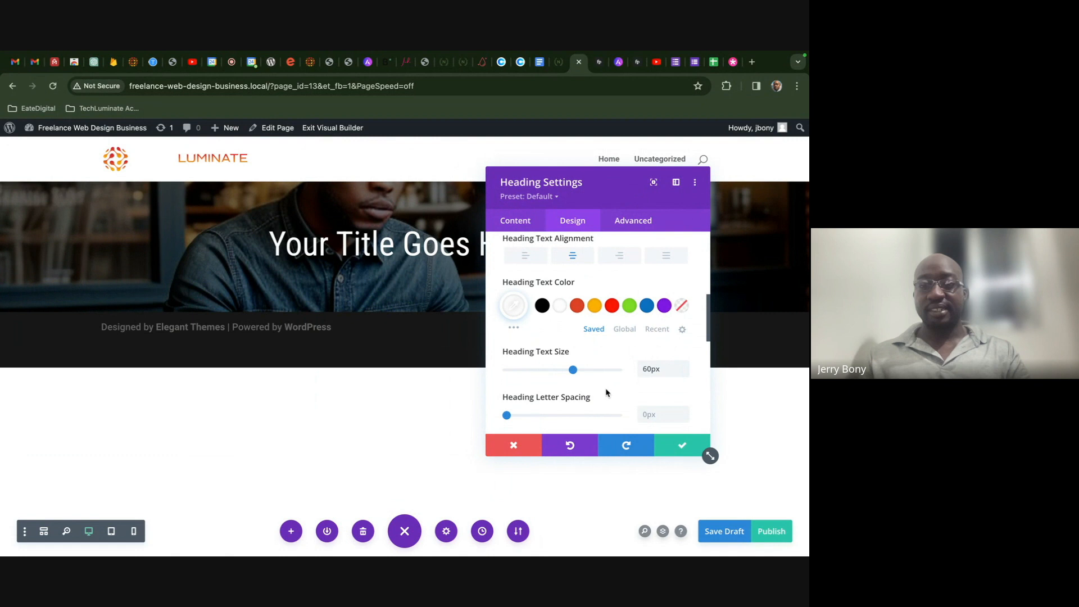
pyautogui.scroll(-3, 632, 337)
pyautogui.scroll(1, 629, 333)
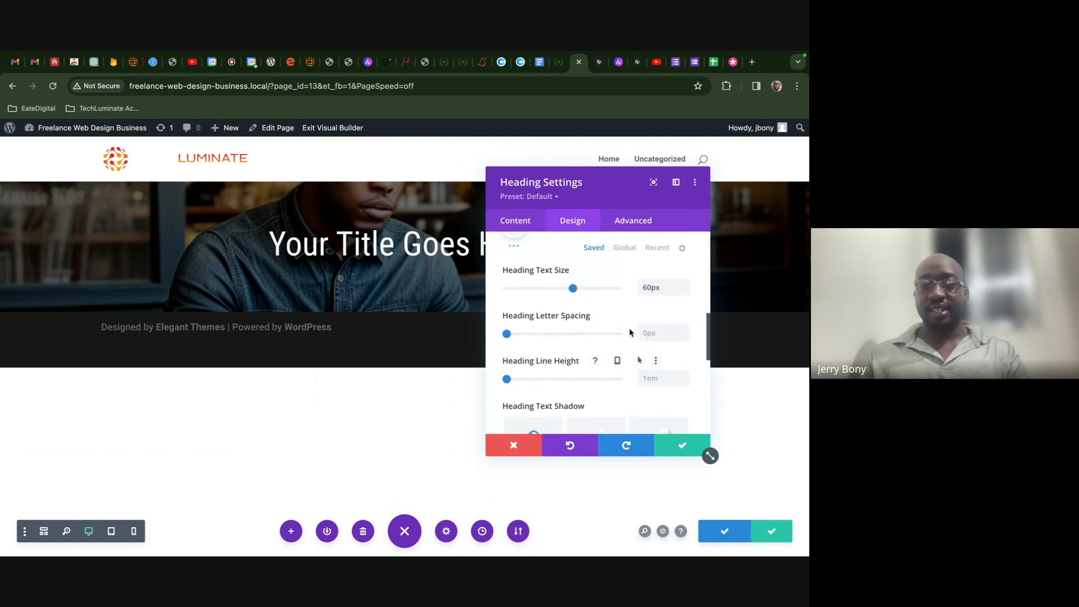
pyautogui.scroll(1, 630, 333)
pyautogui.scroll(-2, 630, 336)
pyautogui.scroll(3, 630, 335)
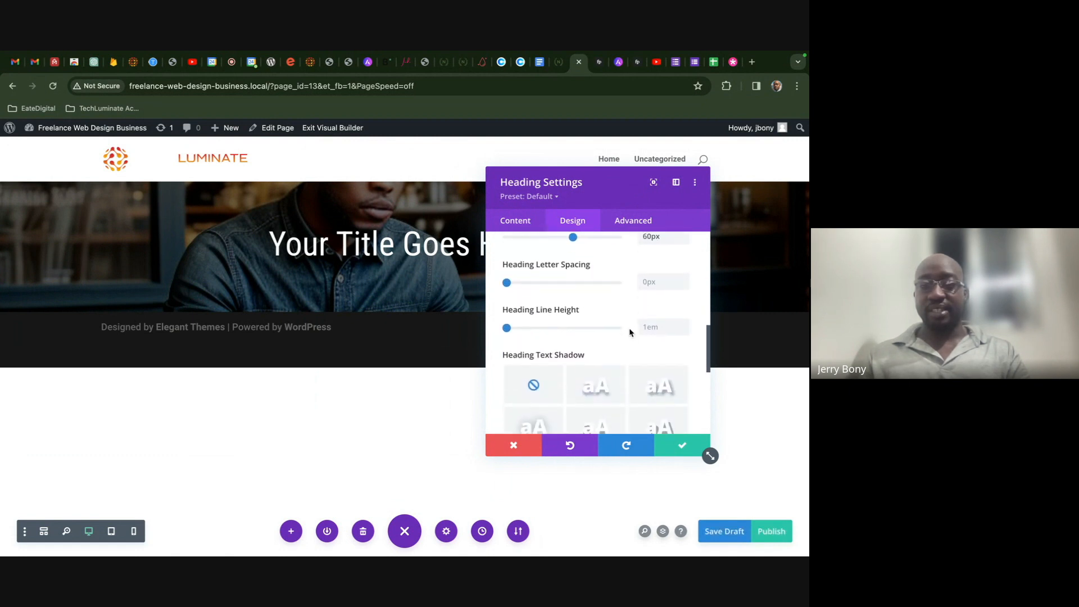
pyautogui.scroll(3, 630, 331)
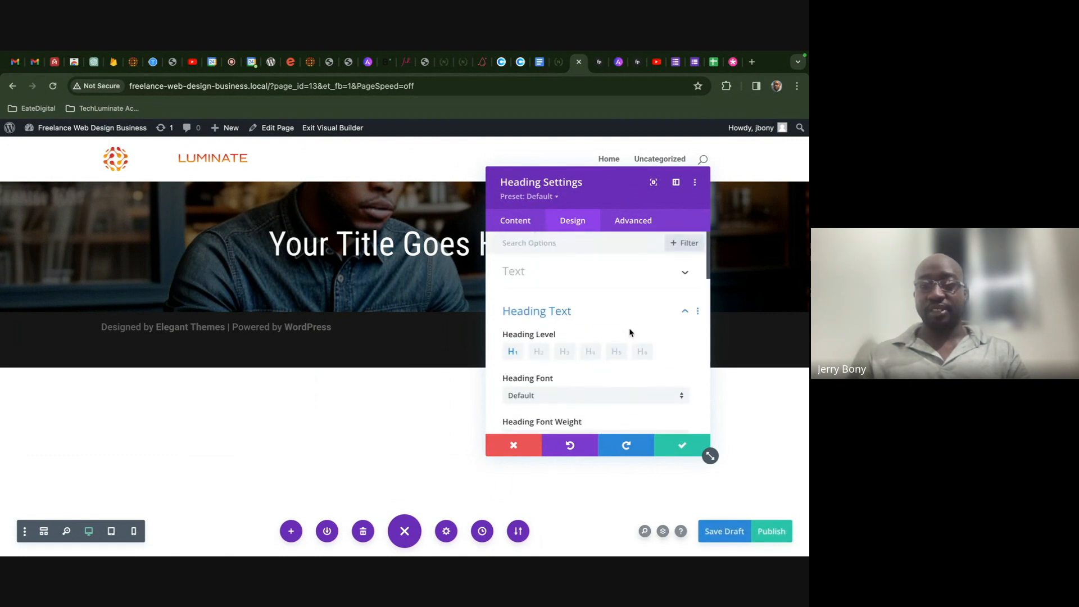
# - From the heading's Content > Text field, open the Write With AI form
pyautogui.click(512, 218)
pyautogui.click(572, 278)
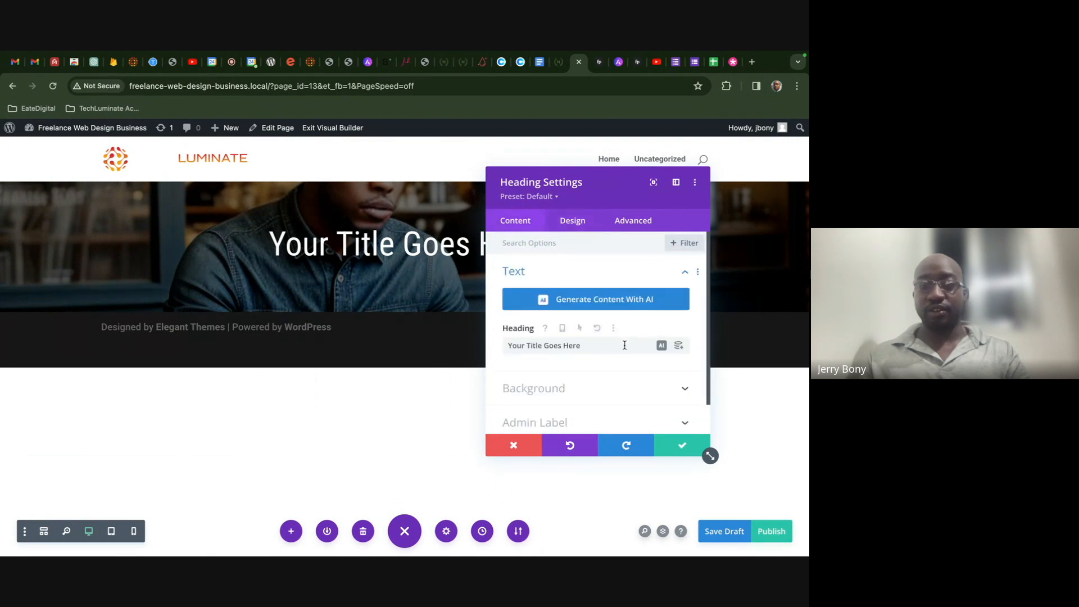
pyautogui.click(662, 346)
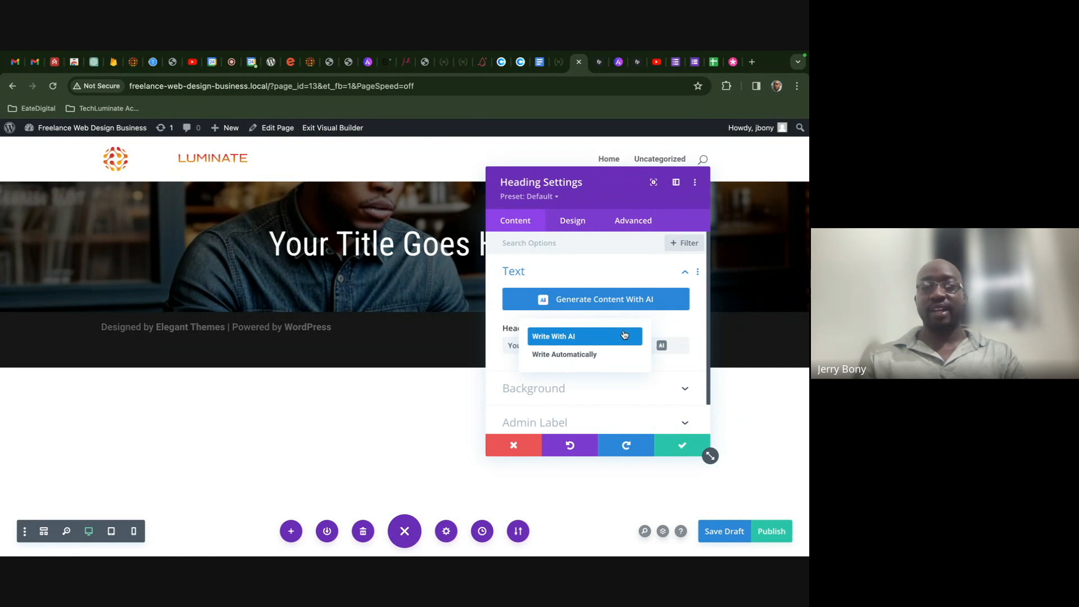
pyautogui.click(619, 339)
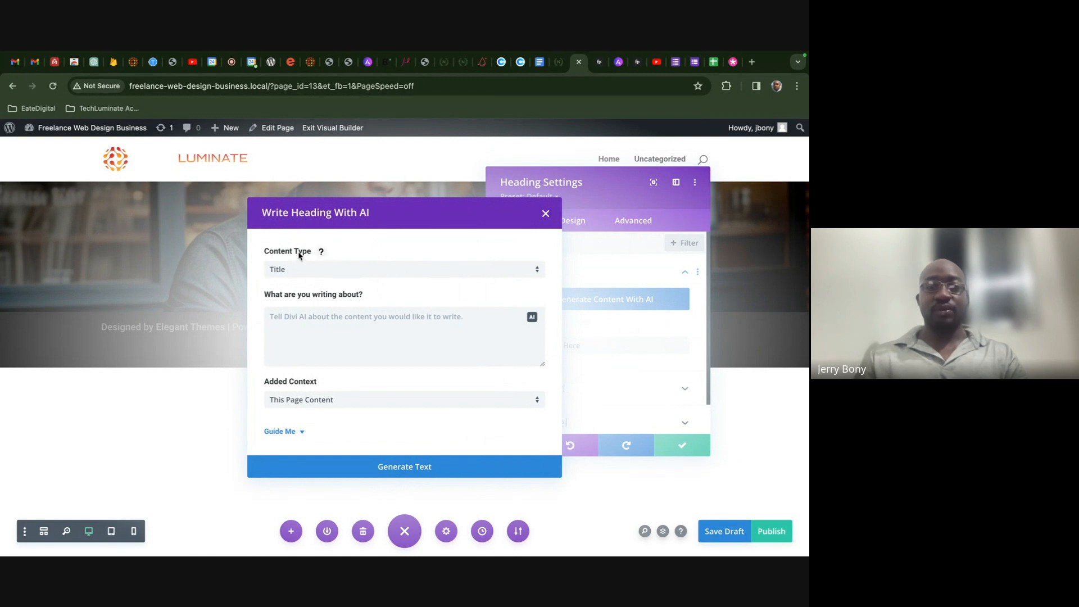
# - Keep Title as content type and write a prompt asking for a web design services title
pyautogui.click(321, 254)
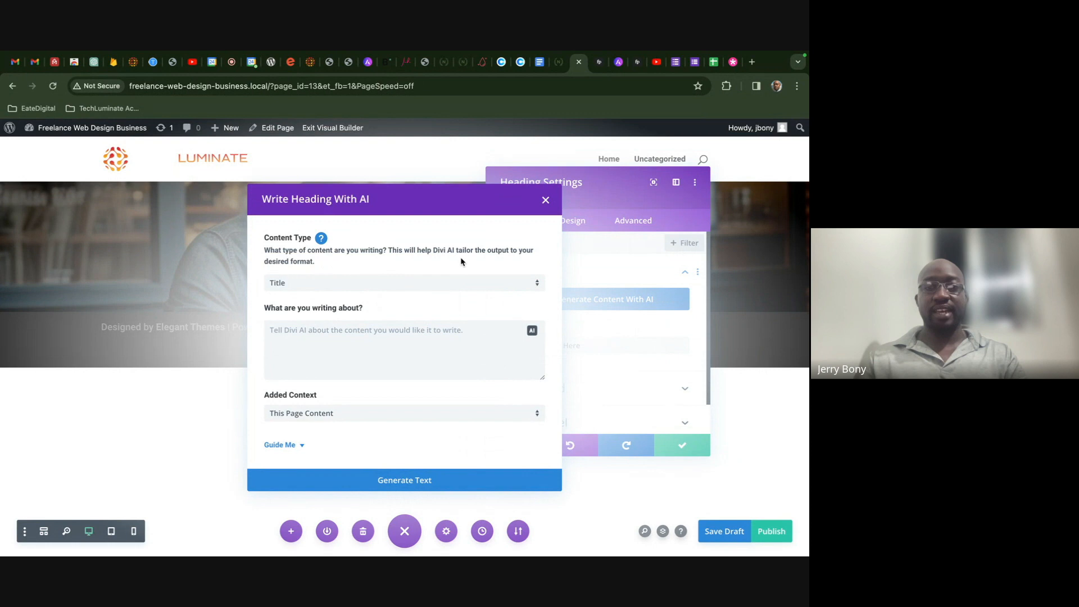
pyautogui.click(468, 287)
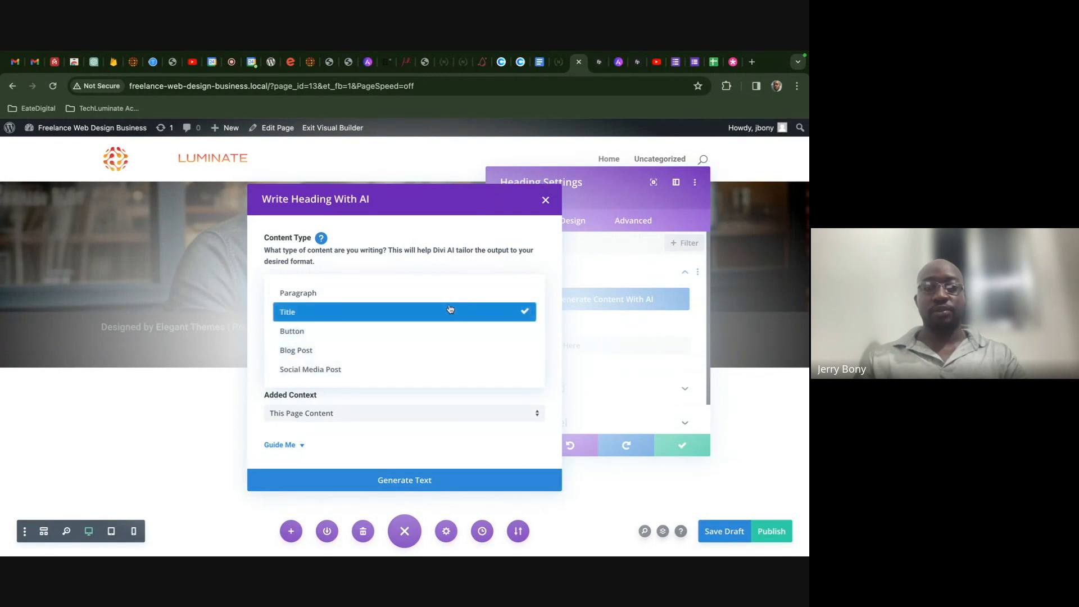
pyautogui.click(448, 315)
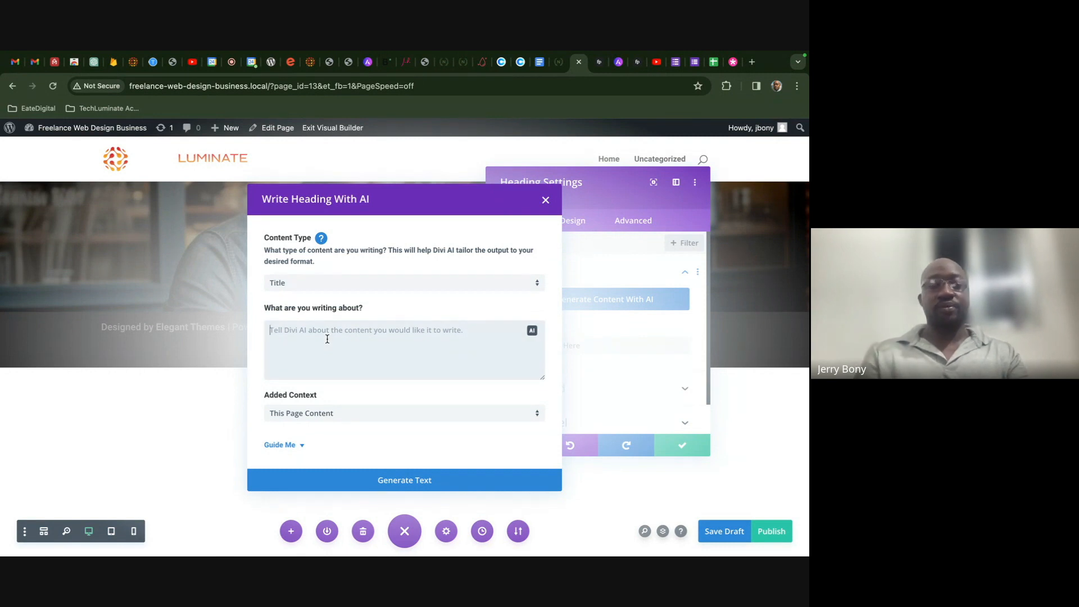
pyautogui.click(269, 339)
pyautogui.write('Create')
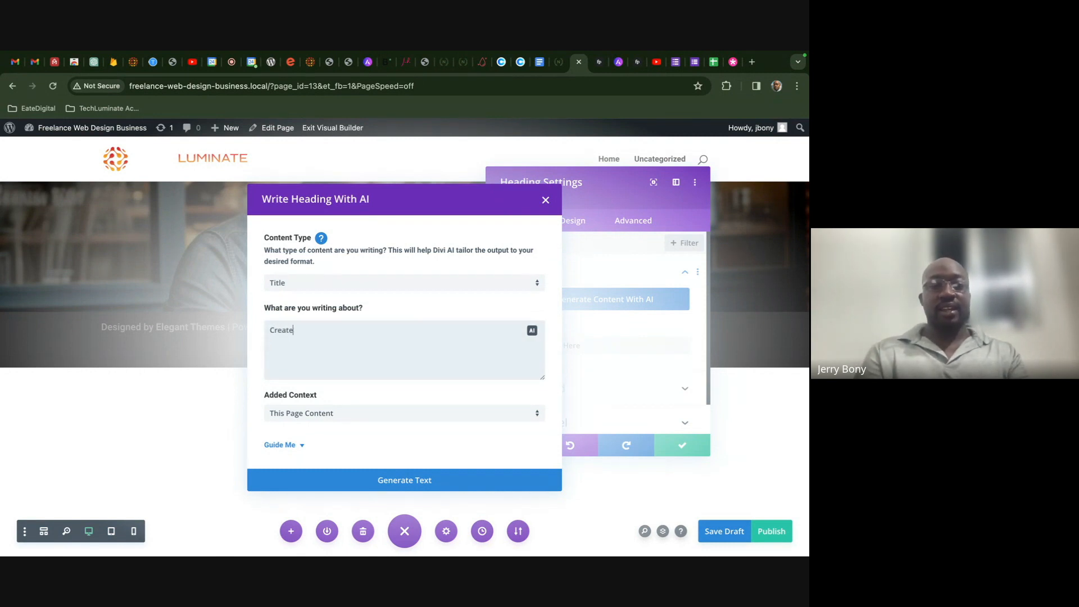
pyautogui.write(' a title that communicates that this landing about is abou')
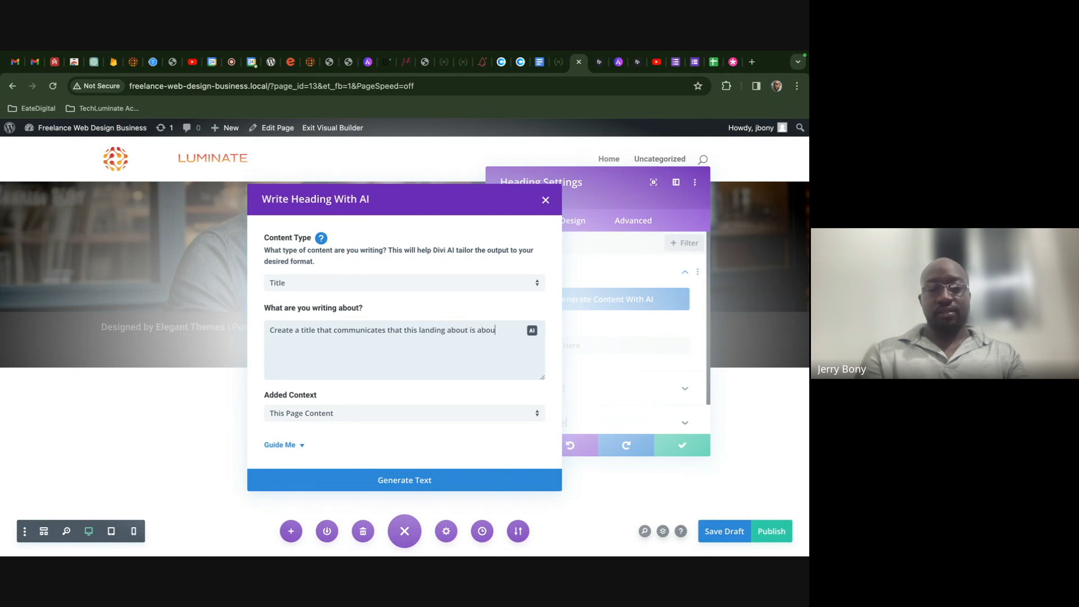
pyautogui.write('isgn')
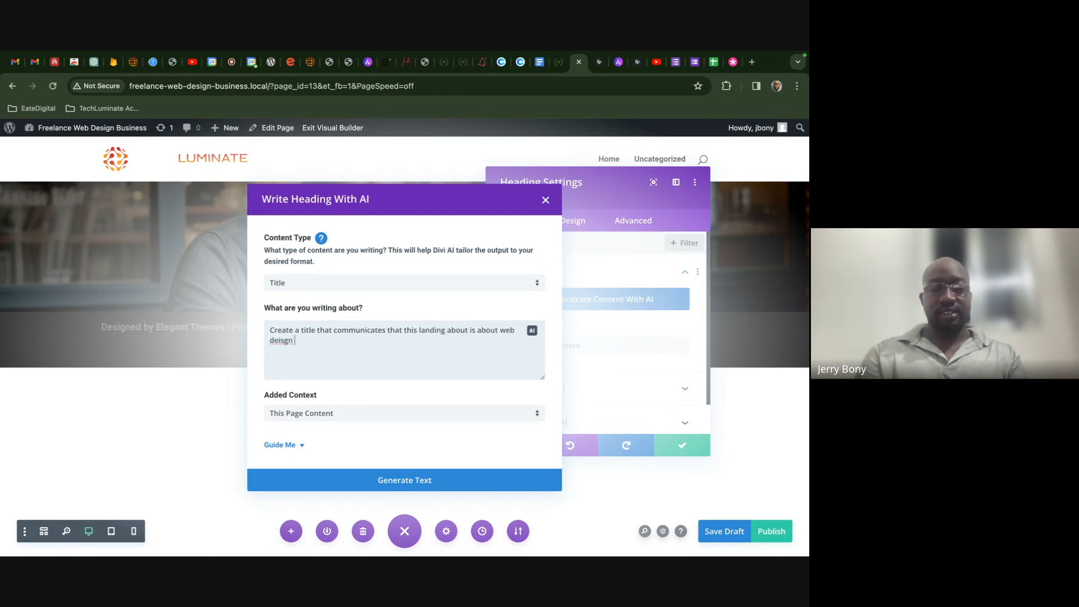
pyautogui.click(284, 340)
pyautogui.press('BackSpace')
pyautogui.press('BackSpace')
pyautogui.write('si')
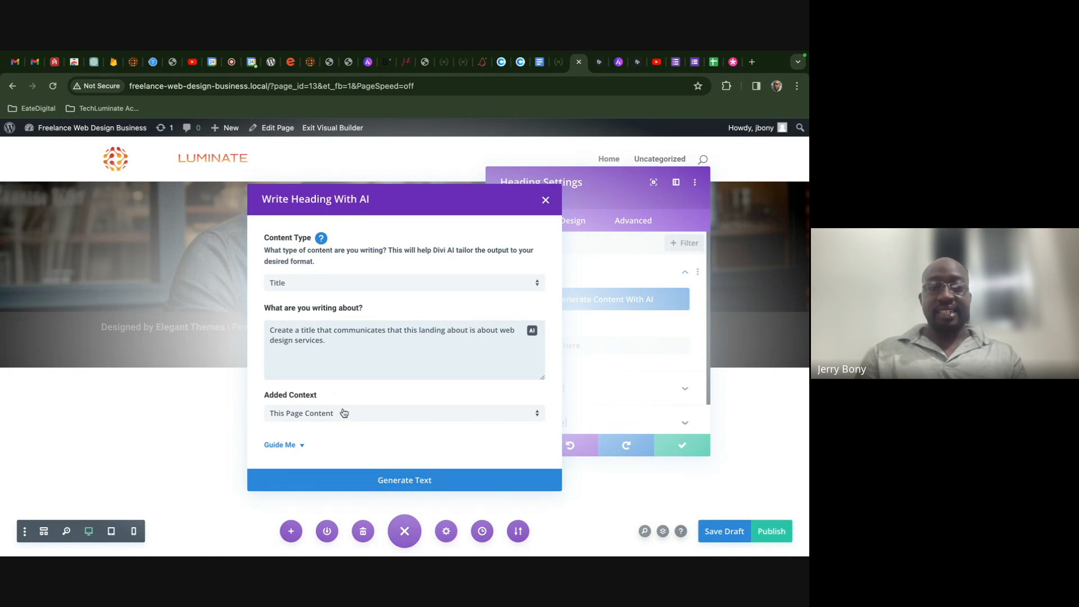
# - Keep This Page Content as context and generate the heading text
pyautogui.moveTo(326, 395)
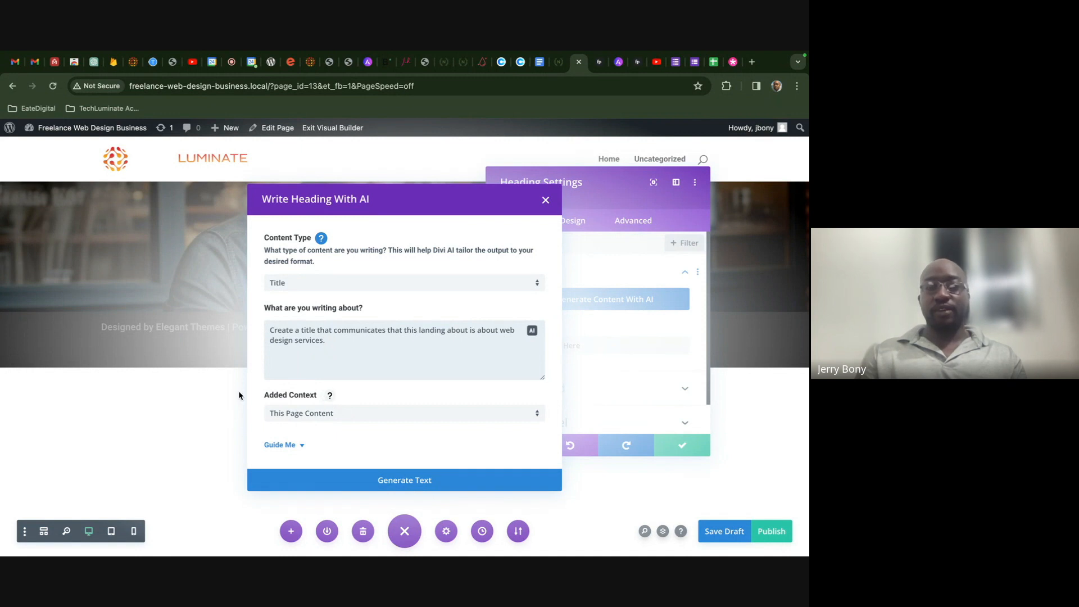
pyautogui.click(334, 414)
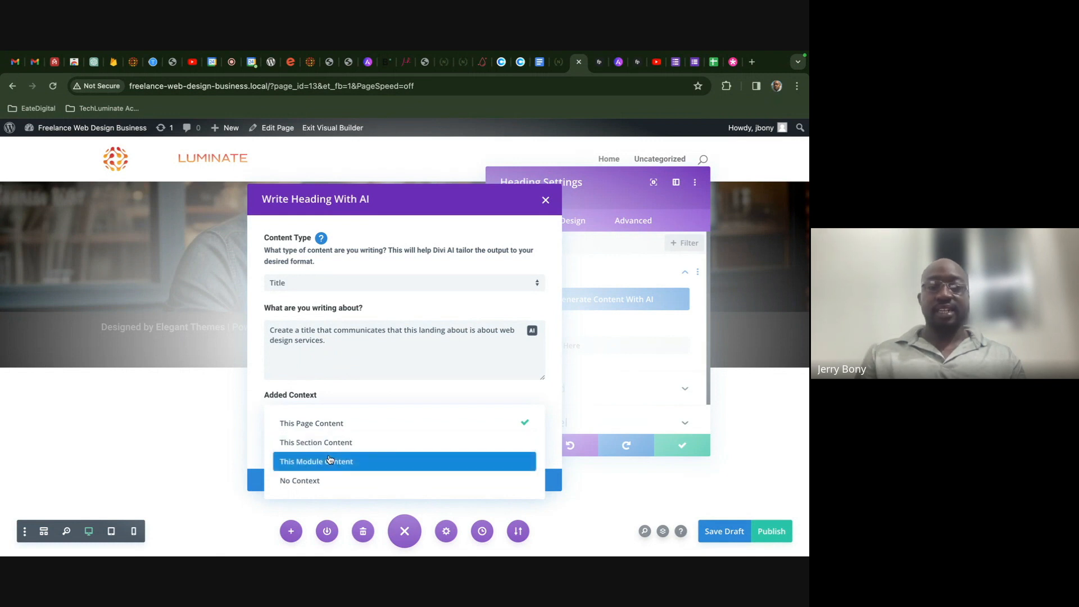
pyautogui.click(339, 429)
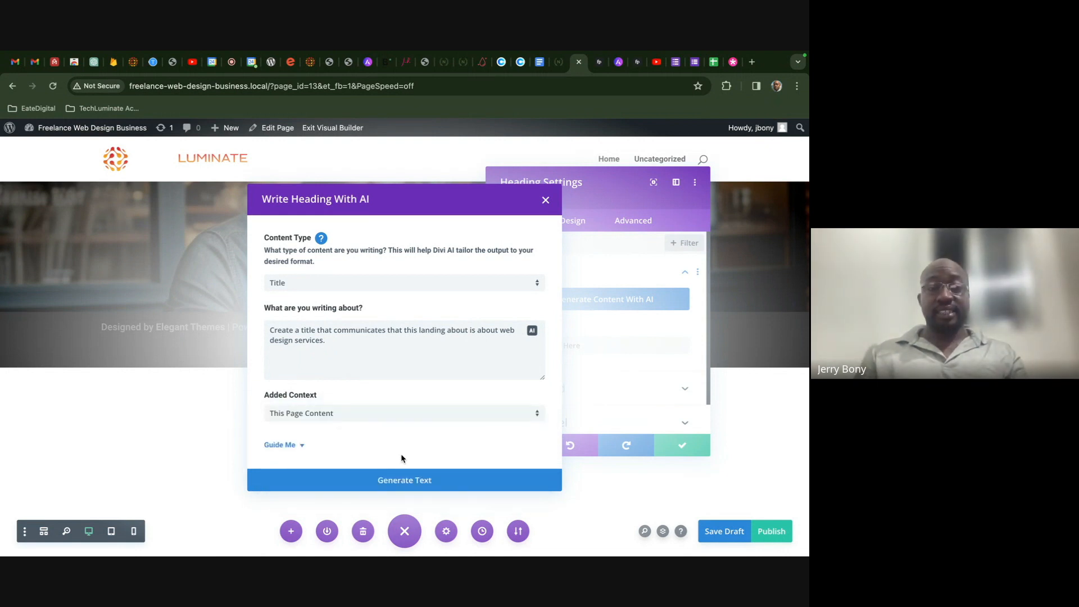
pyautogui.click(407, 482)
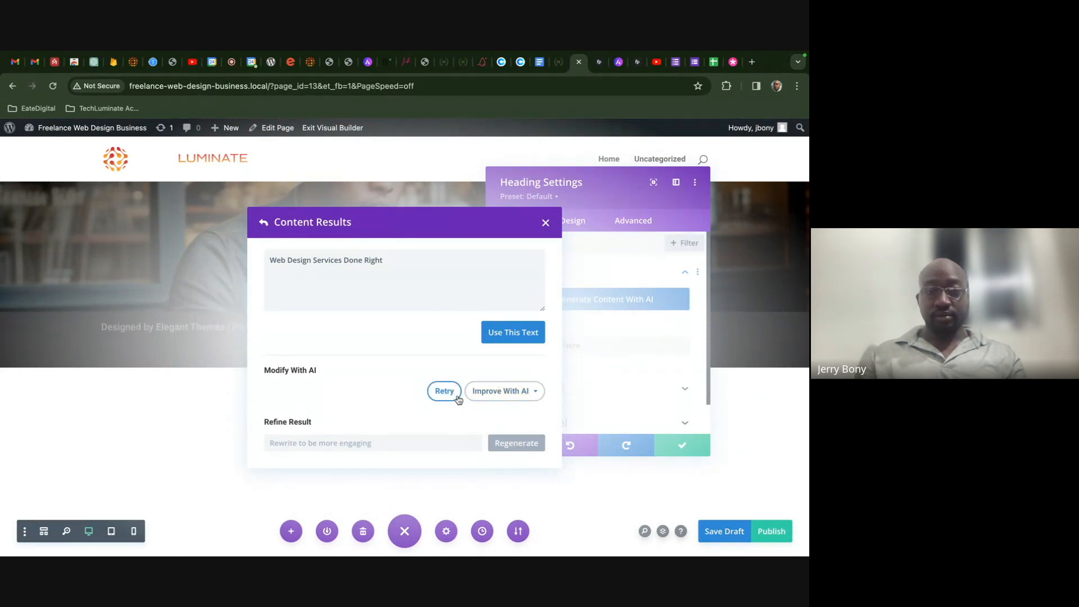
# - Lengthen, shorten and retry the AI heading, then use 'Freelance Web Design: Your Next Digital Solution'
pyautogui.click(486, 396)
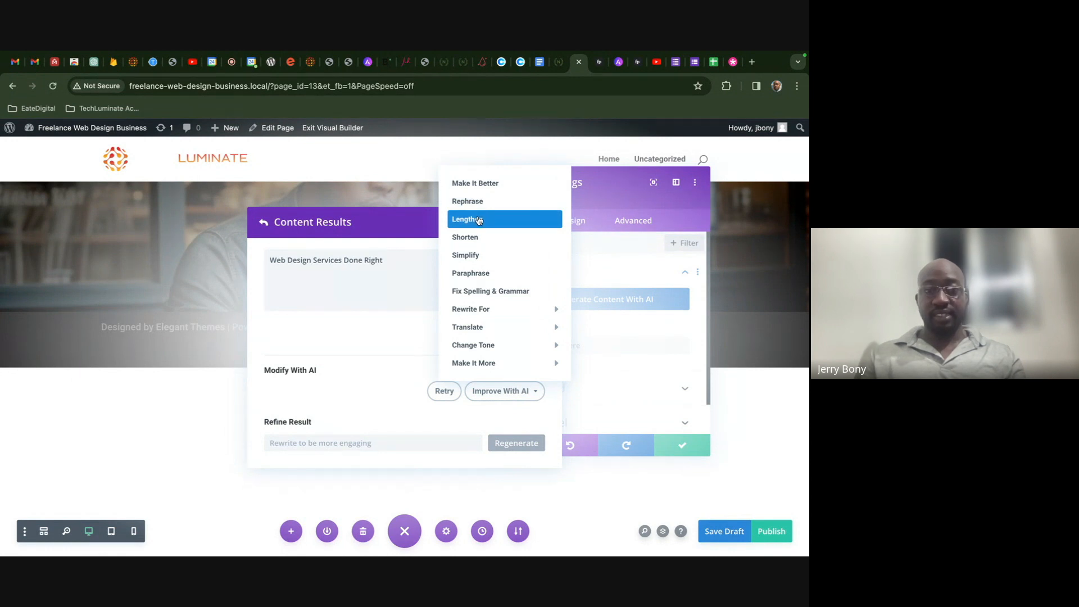
pyautogui.click(486, 189)
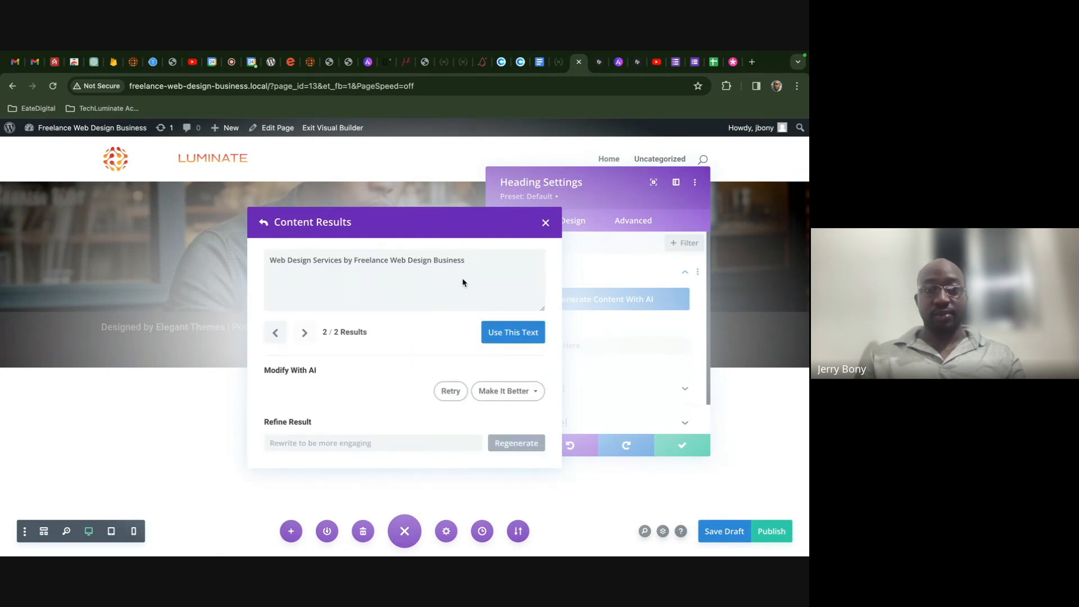
pyautogui.click(523, 398)
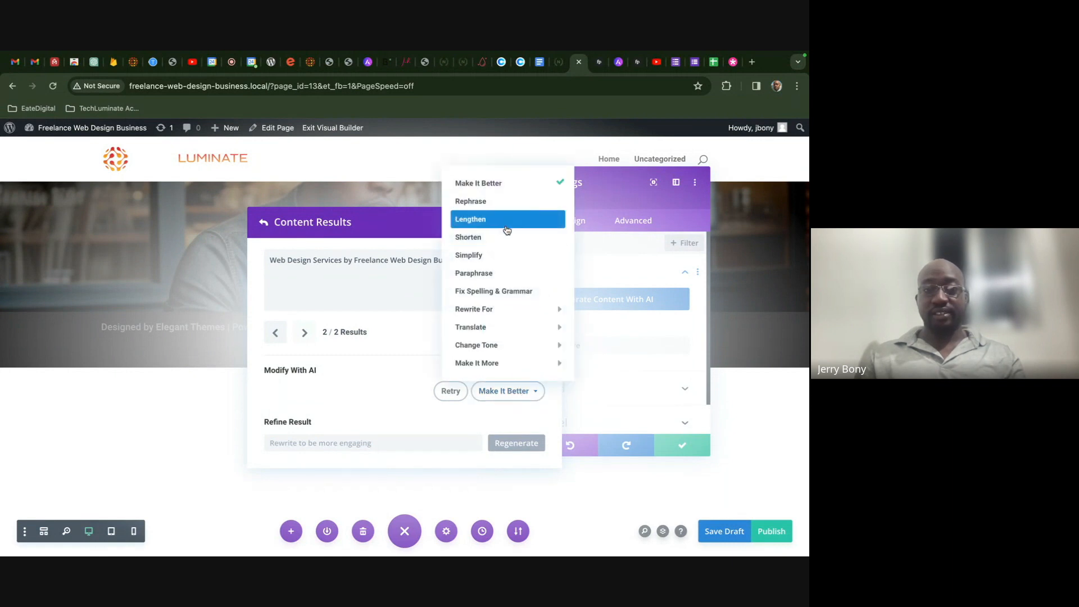
pyautogui.click(503, 241)
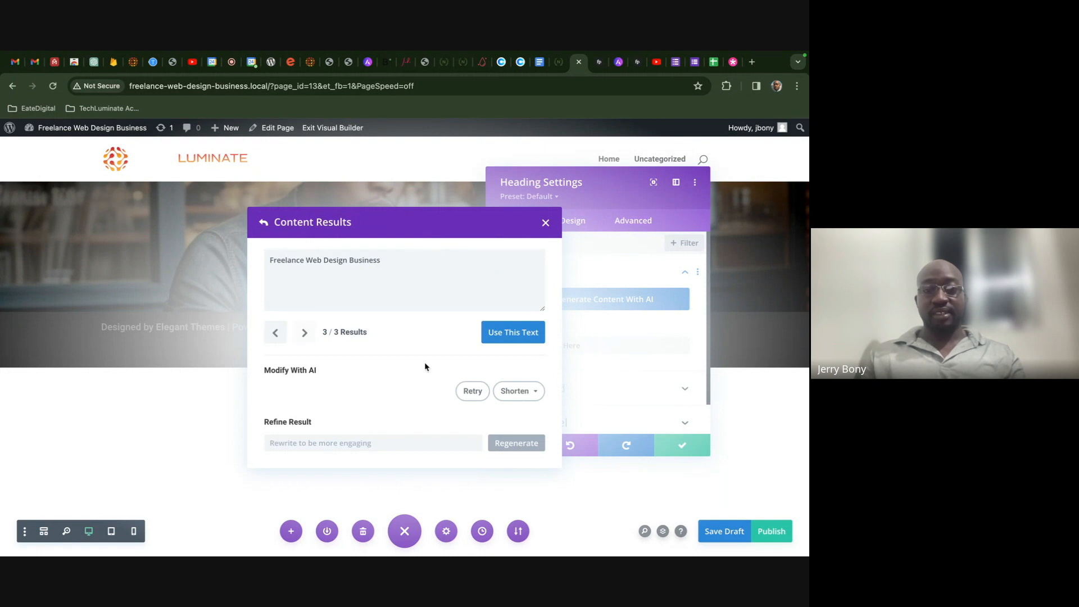
pyautogui.click(472, 390)
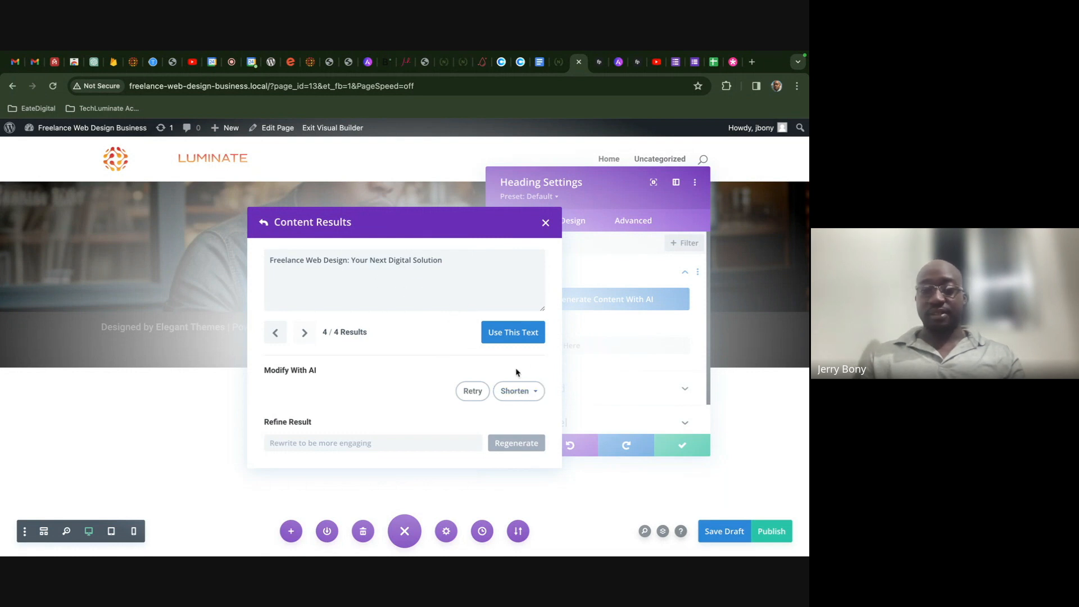
pyautogui.click(513, 332)
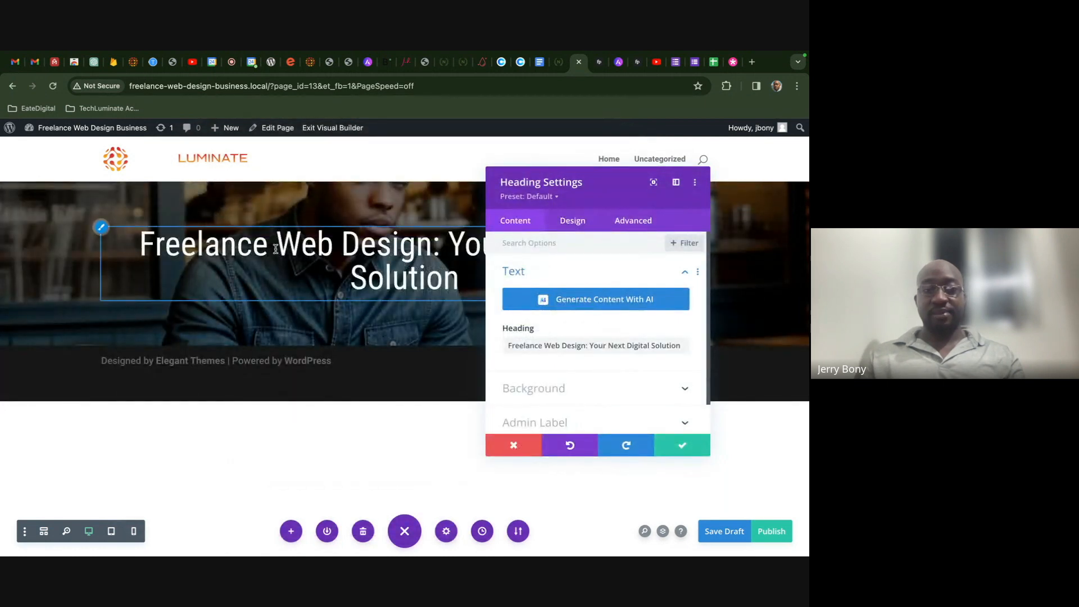
# - Edit the heading to read 'Web Design Your Next Digital Solution' by removing 'Freelance' and the colon
pyautogui.moveTo(270, 249); pyautogui.dragTo(142, 248)
pyautogui.press('BackSpace')
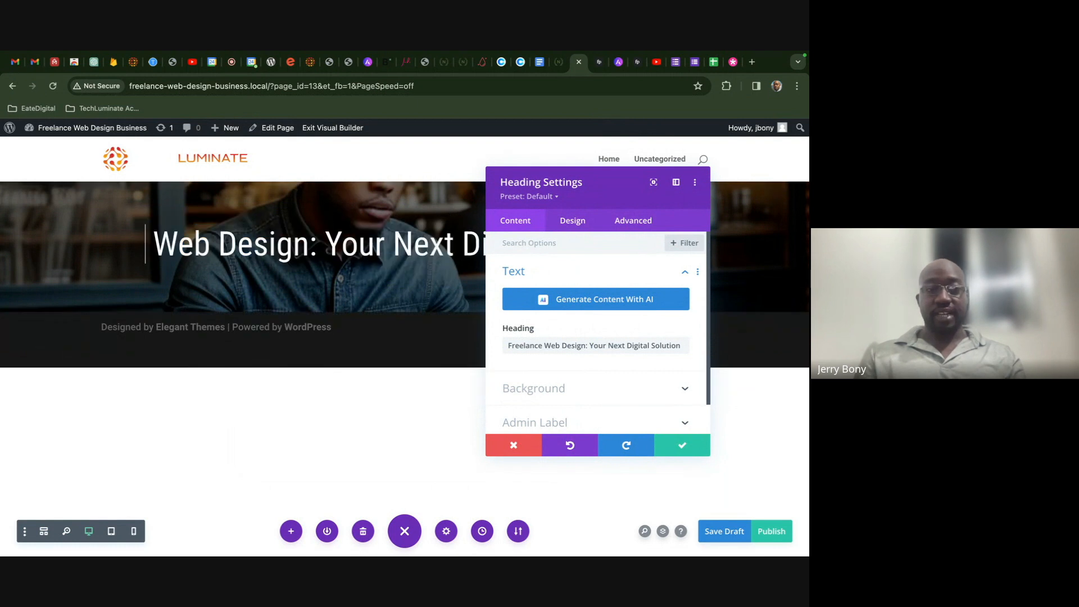
pyautogui.click(323, 246)
pyautogui.press('BackSpace')
pyautogui.press('BackSpace')
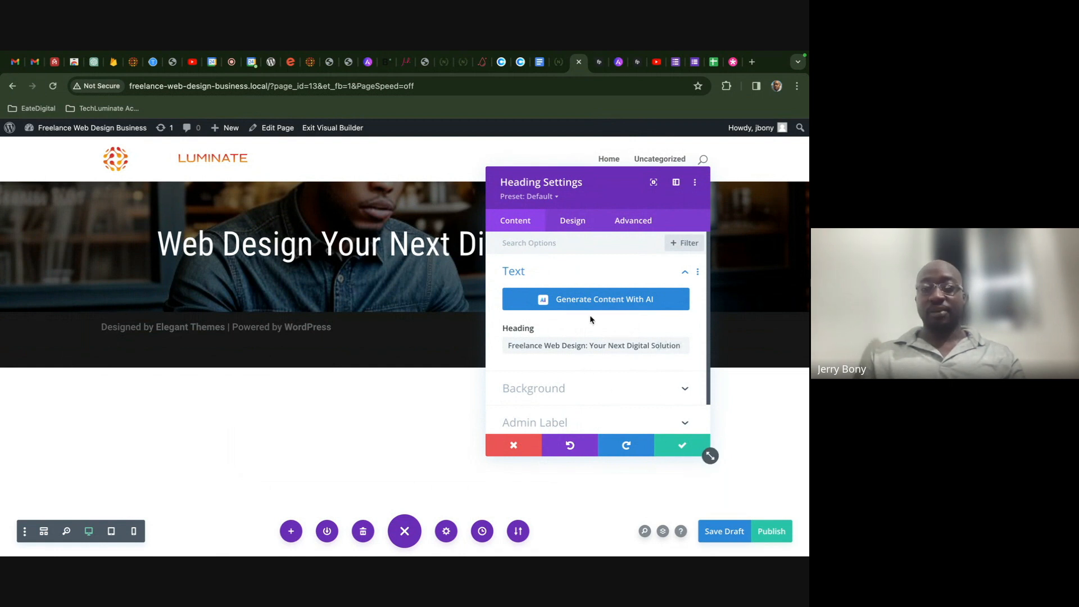
# - Make the heading Bold at 67px, save the draft, and add a module below it
pyautogui.moveTo(628, 191); pyautogui.dragTo(745, 355)
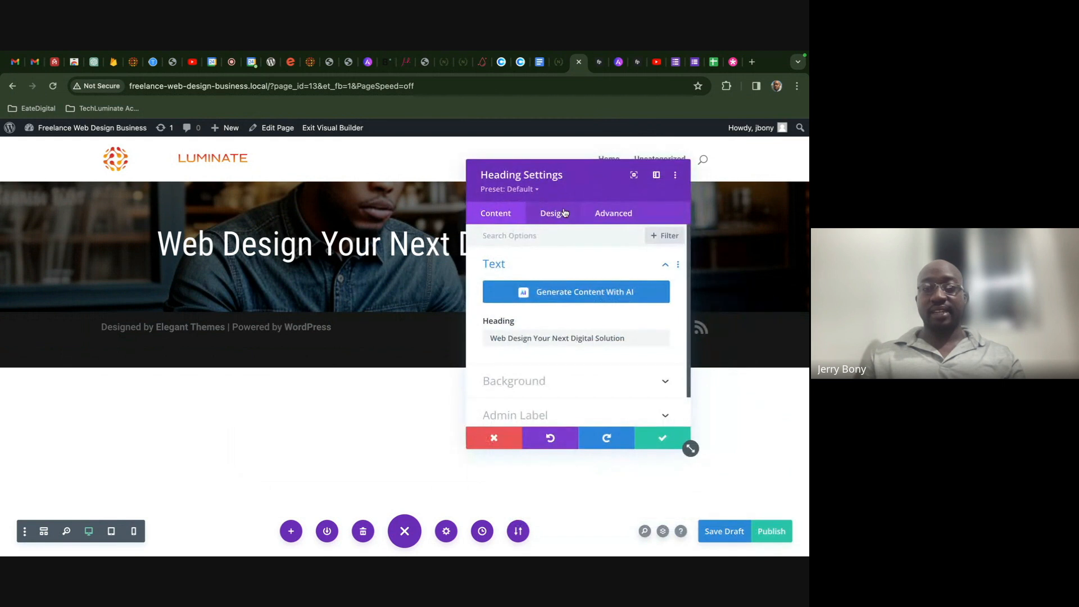
pyautogui.click(551, 215)
pyautogui.click(557, 299)
pyautogui.scroll(-3, 551, 312)
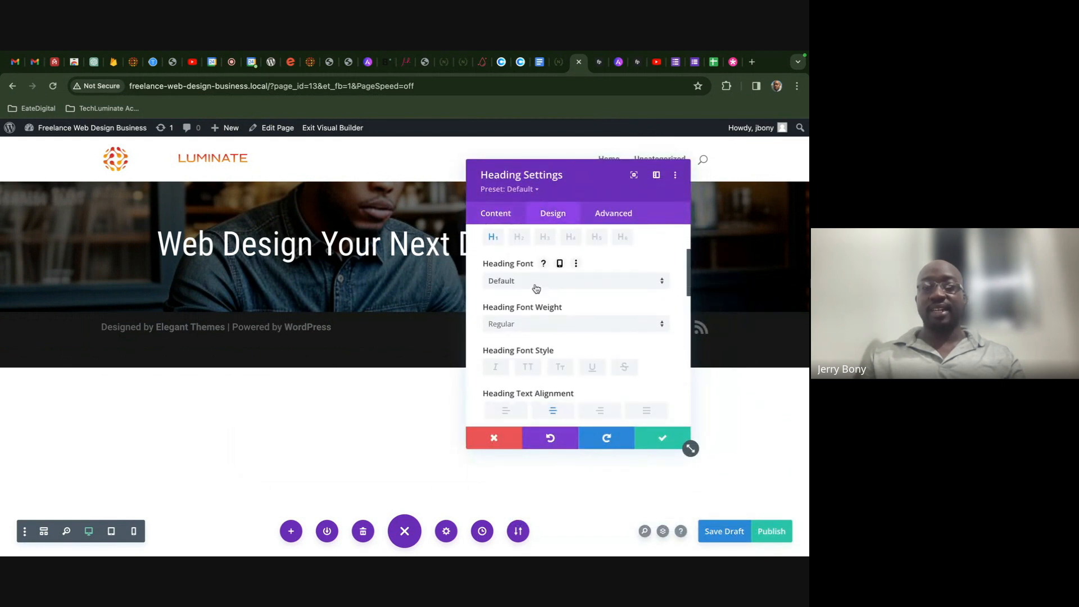
pyautogui.click(536, 289)
pyautogui.click(563, 324)
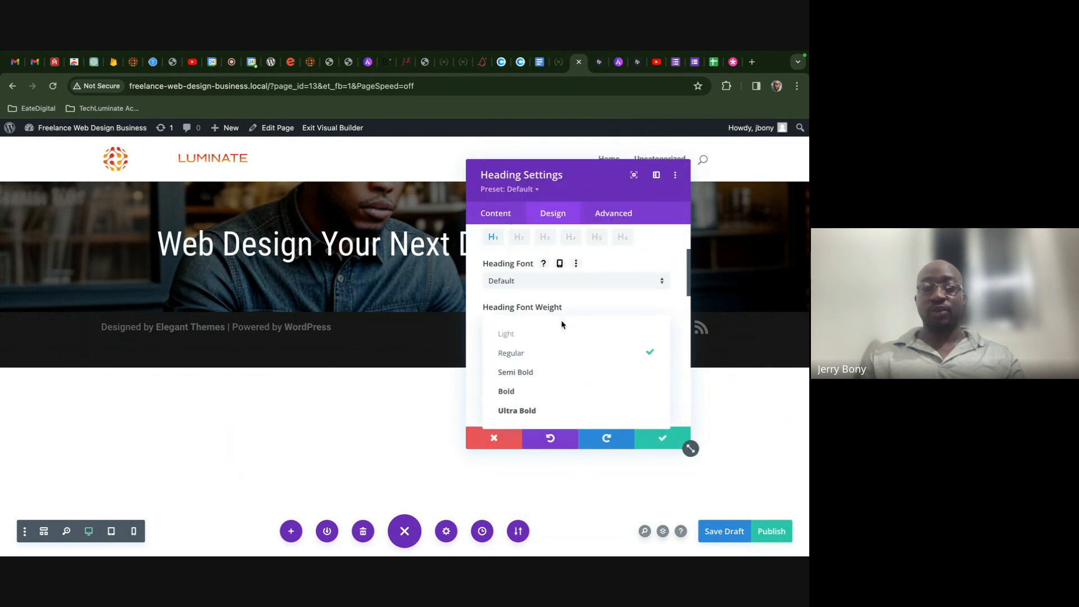
pyautogui.click(552, 392)
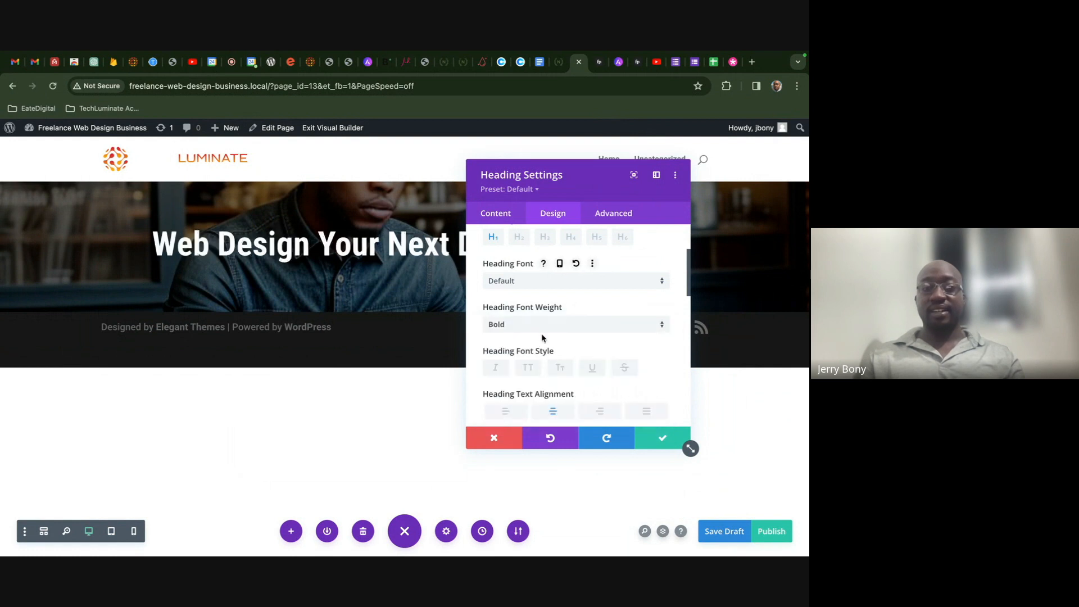
pyautogui.scroll(-3, 575, 342)
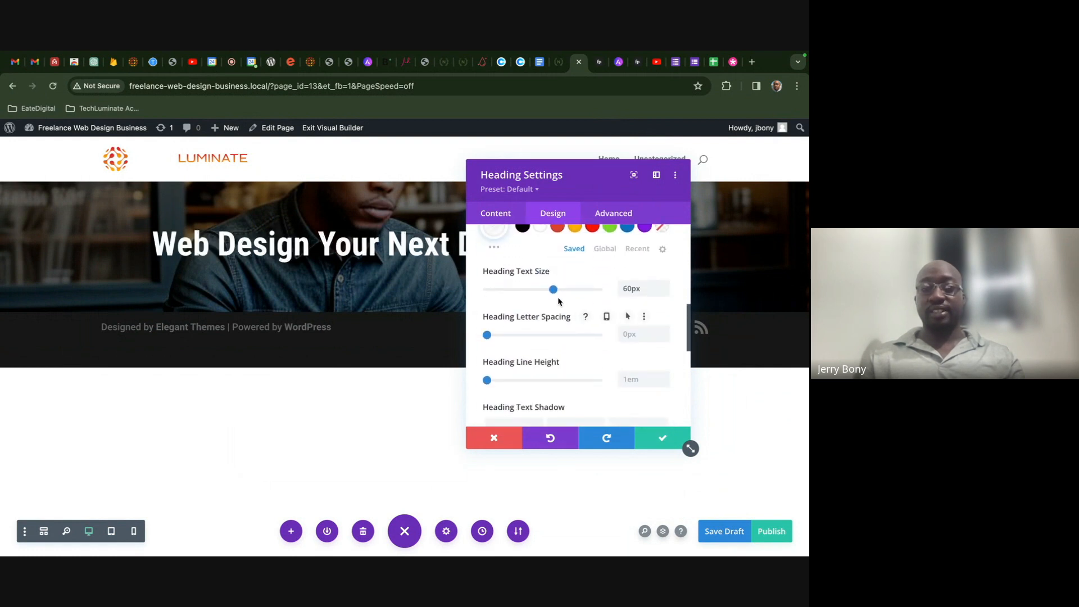
pyautogui.moveTo(553, 289); pyautogui.dragTo(561, 290)
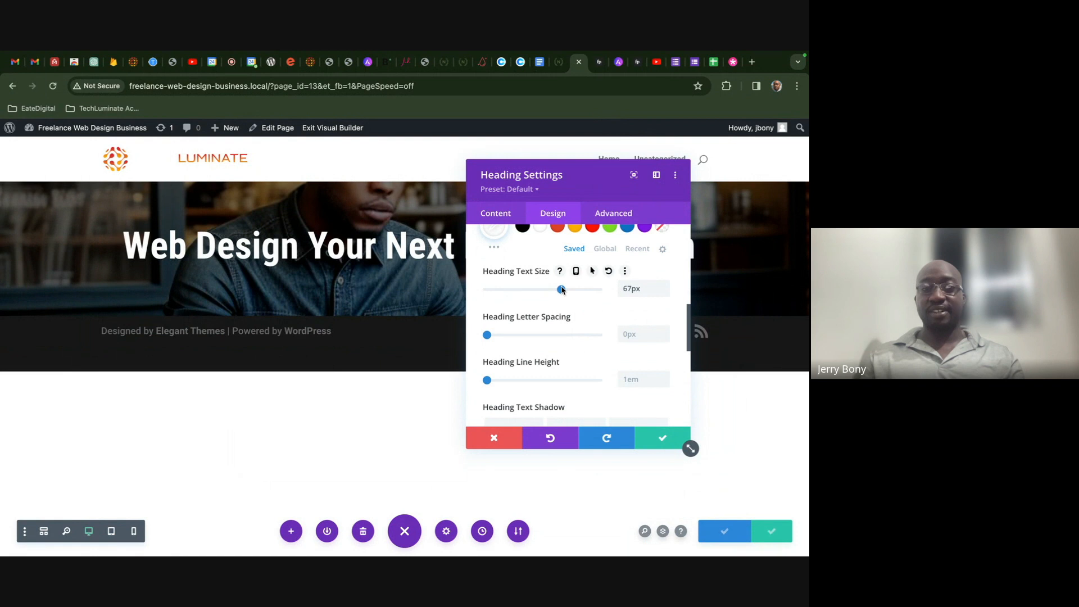
pyautogui.click(654, 444)
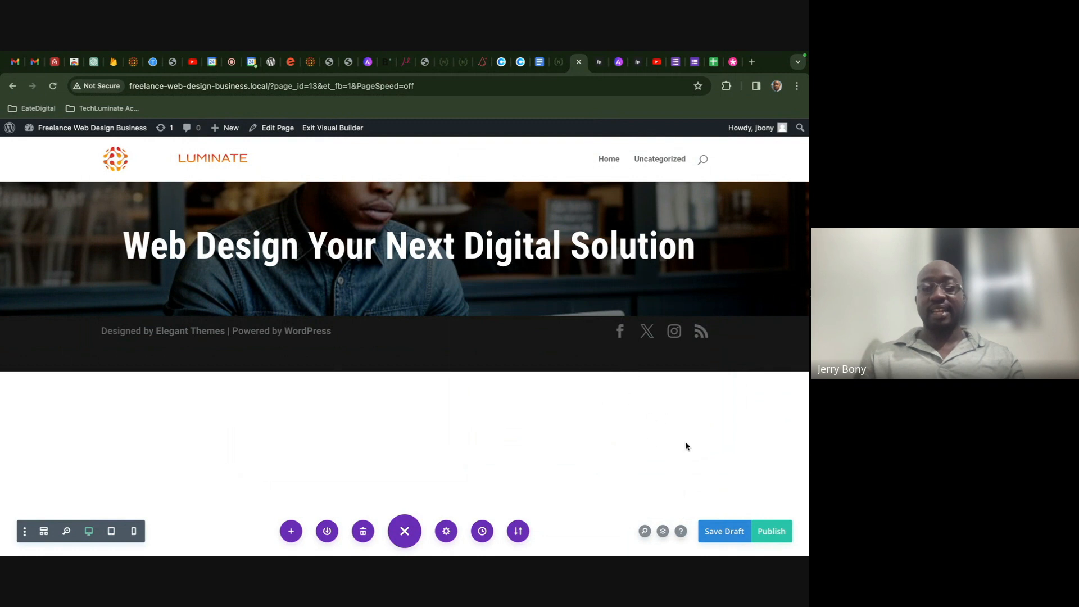
pyautogui.click(718, 532)
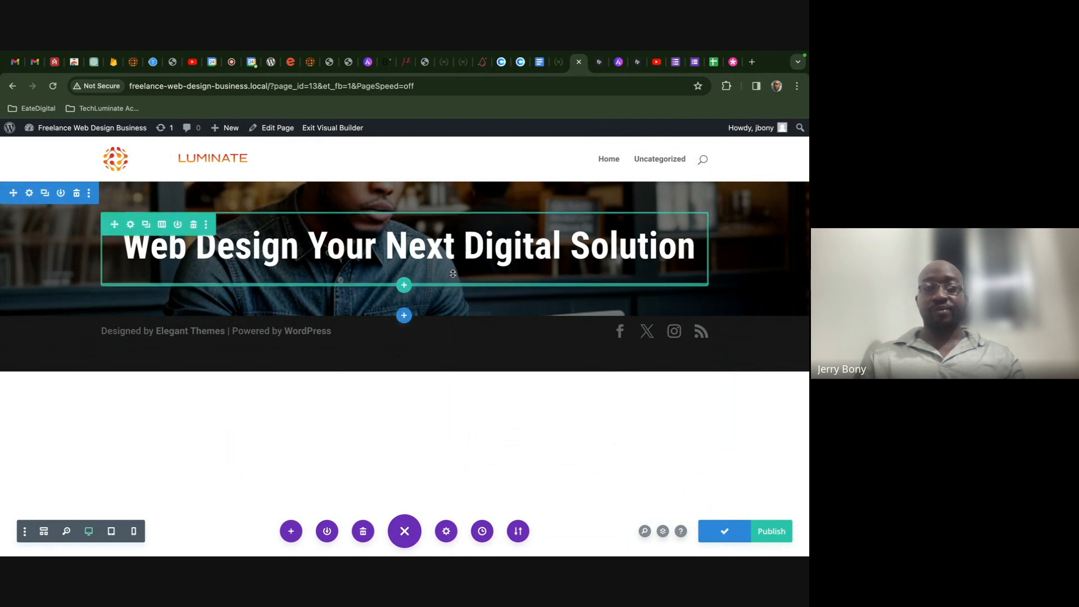
pyautogui.click(402, 255)
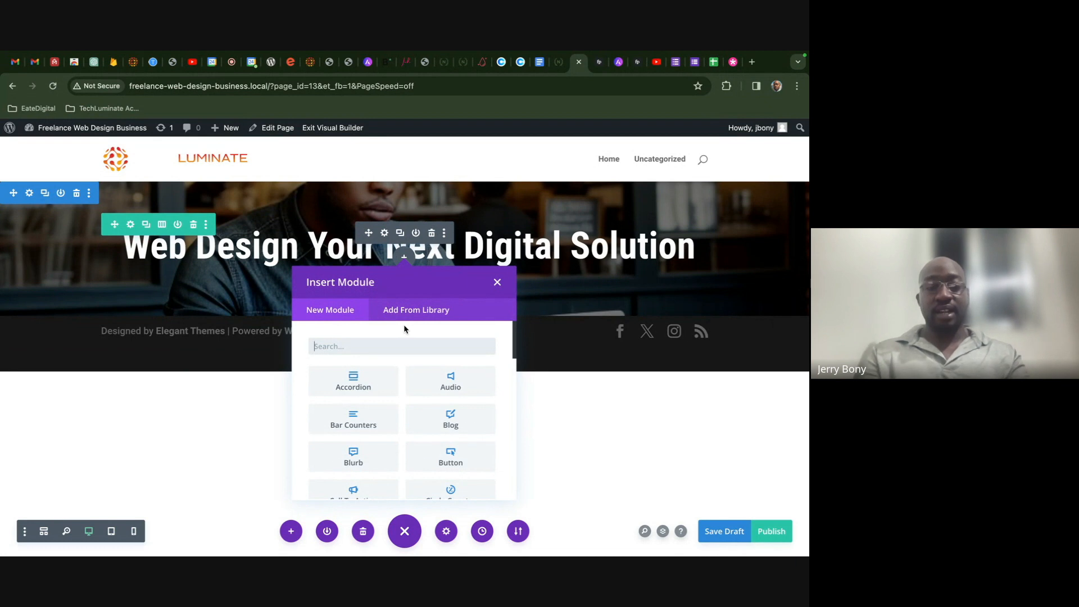
# - Insert a Text module under the heading and center-align its placeholder body text
pyautogui.write('text')
pyautogui.click(354, 380)
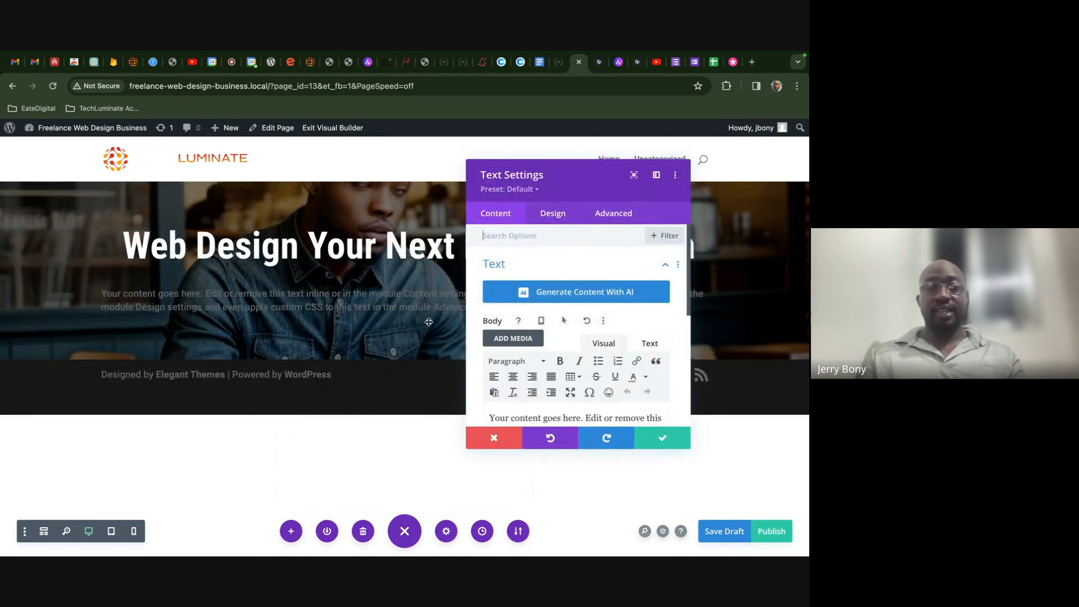
pyautogui.scroll(-1, 541, 332)
pyautogui.scroll(-3, 540, 331)
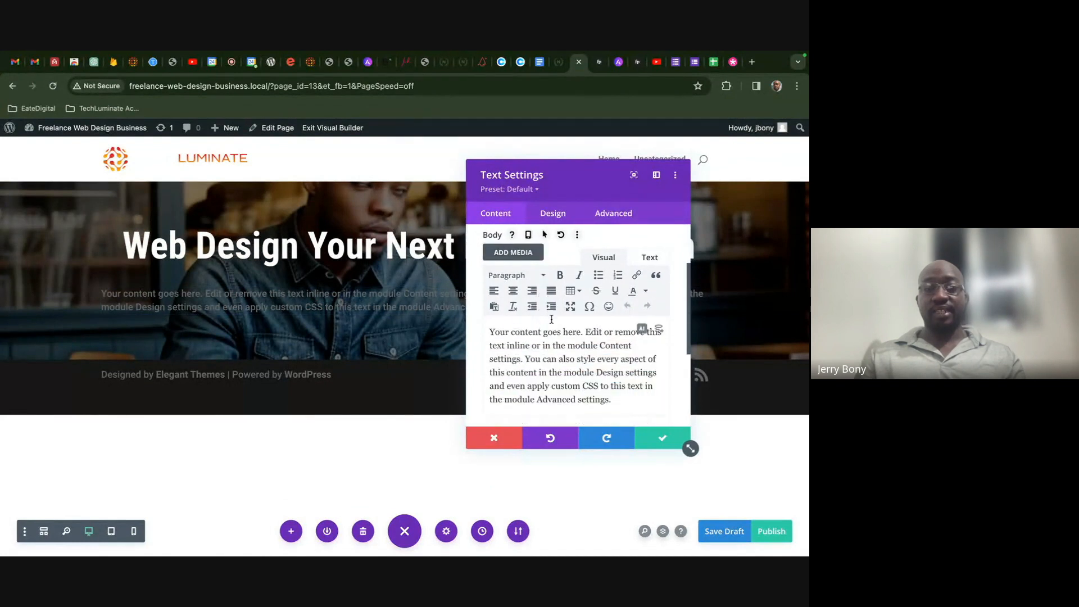
pyautogui.click(513, 291)
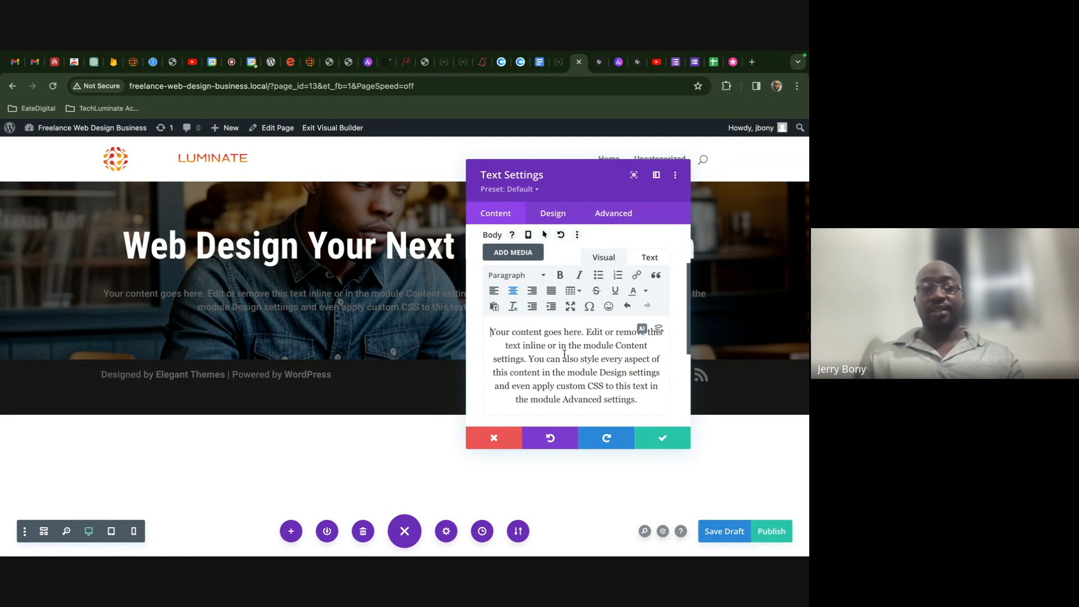
pyautogui.click(102, 289)
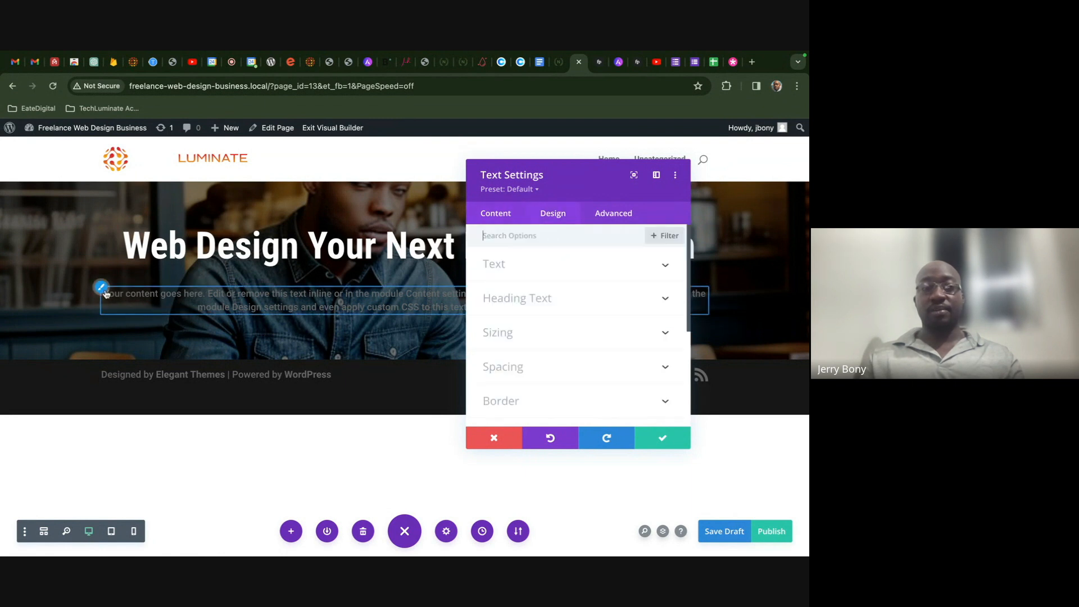
# - Style the body text white at 20px with a 1.8em line height
pyautogui.scroll(-3, 553, 337)
pyautogui.click(540, 342)
pyautogui.scroll(-2, 505, 359)
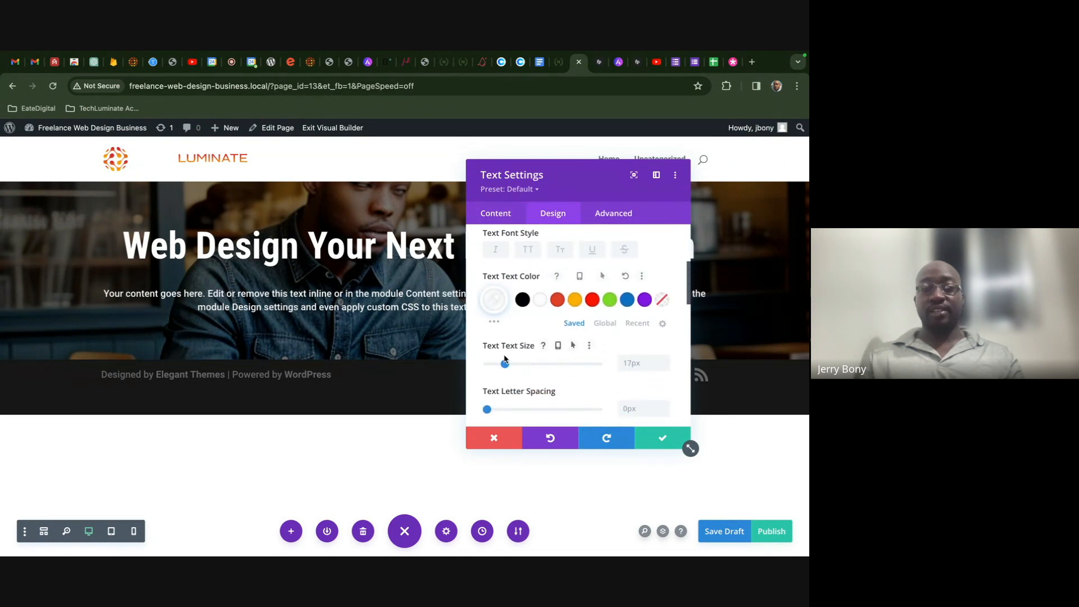
pyautogui.moveTo(505, 364); pyautogui.dragTo(508, 366)
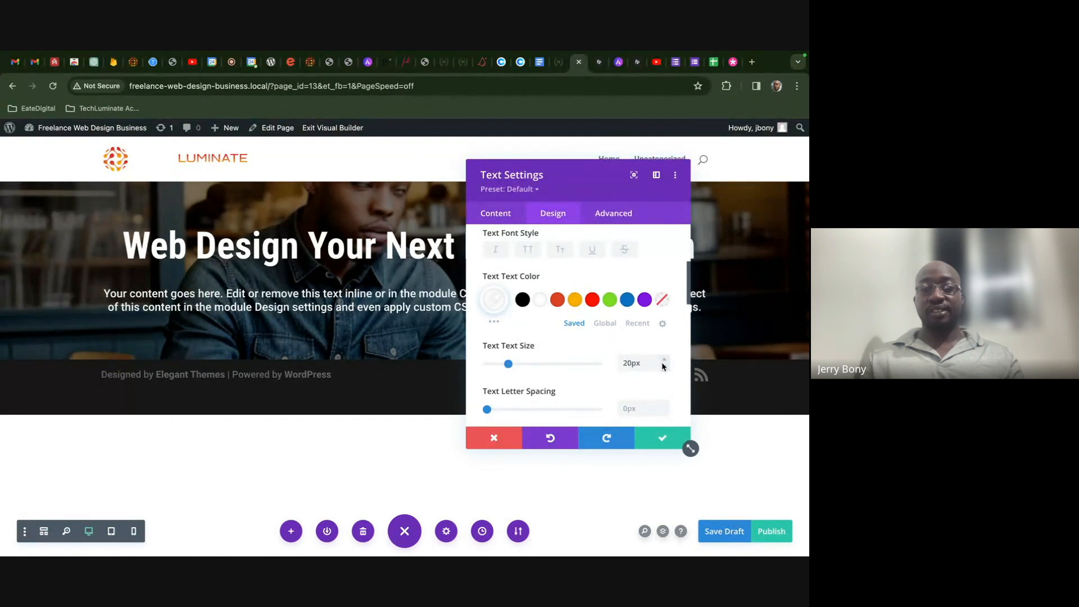
pyautogui.scroll(-1, 663, 378)
pyautogui.scroll(-4, 663, 379)
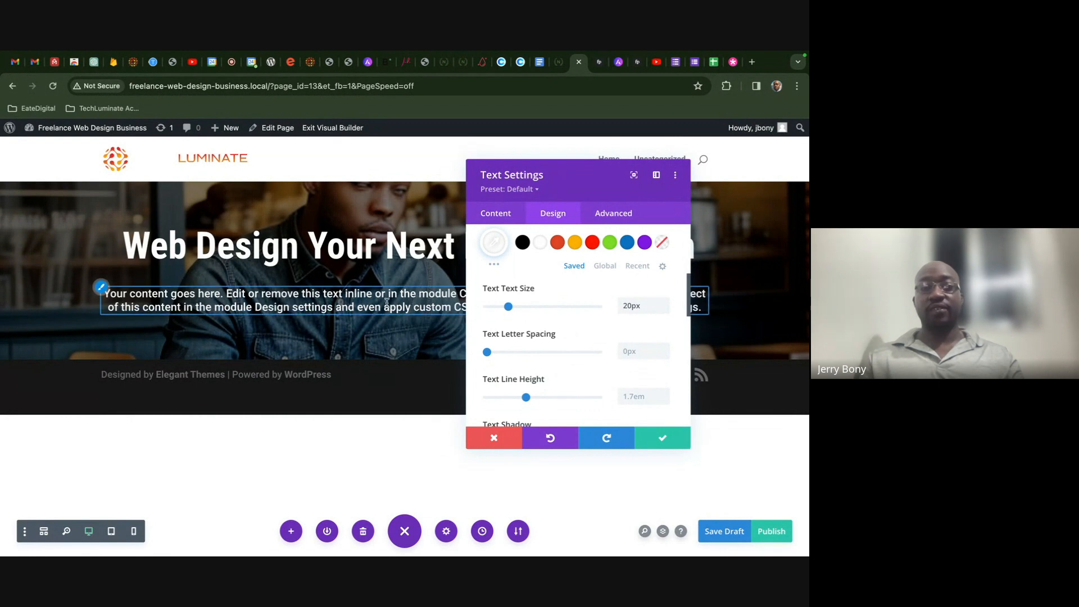
pyautogui.click(664, 393)
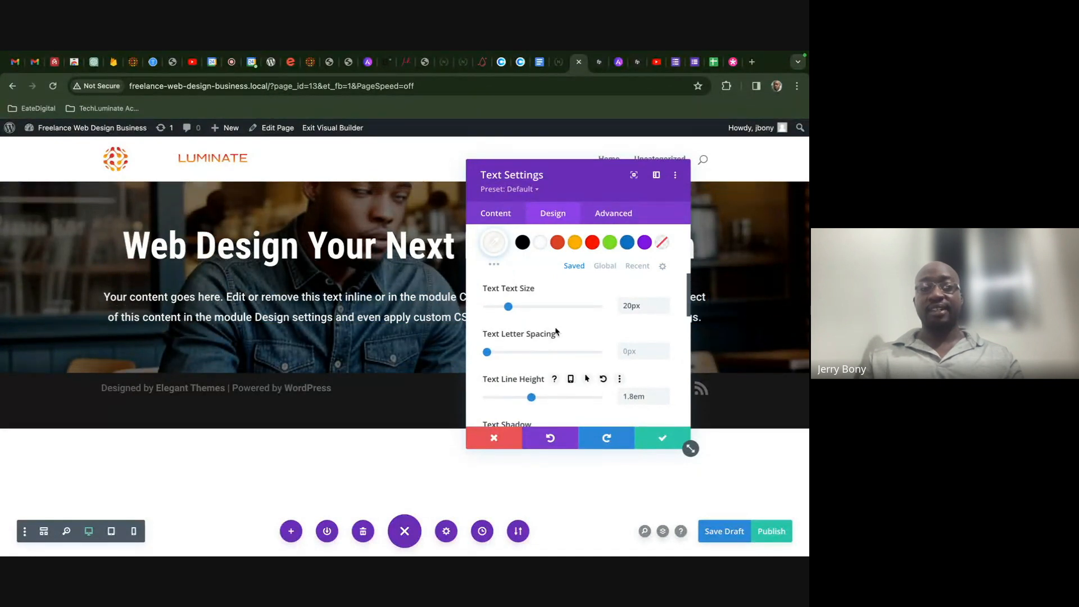
pyautogui.click(503, 214)
pyautogui.click(540, 277)
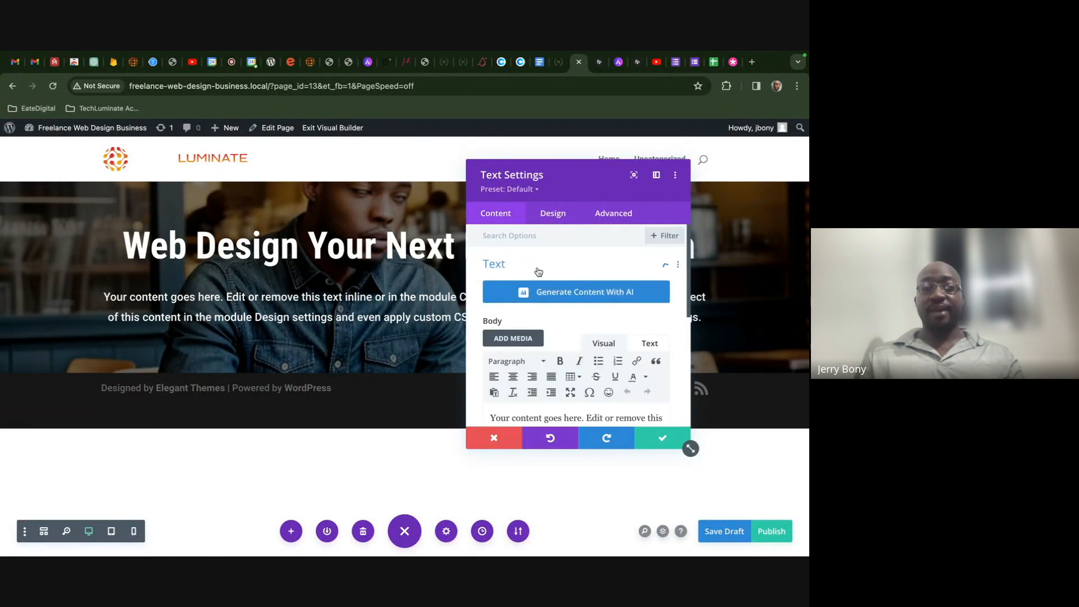
# - Use Write With AI to generate body text from the prompt 'write some subtext about web design servcces'
pyautogui.scroll(-2, 576, 379)
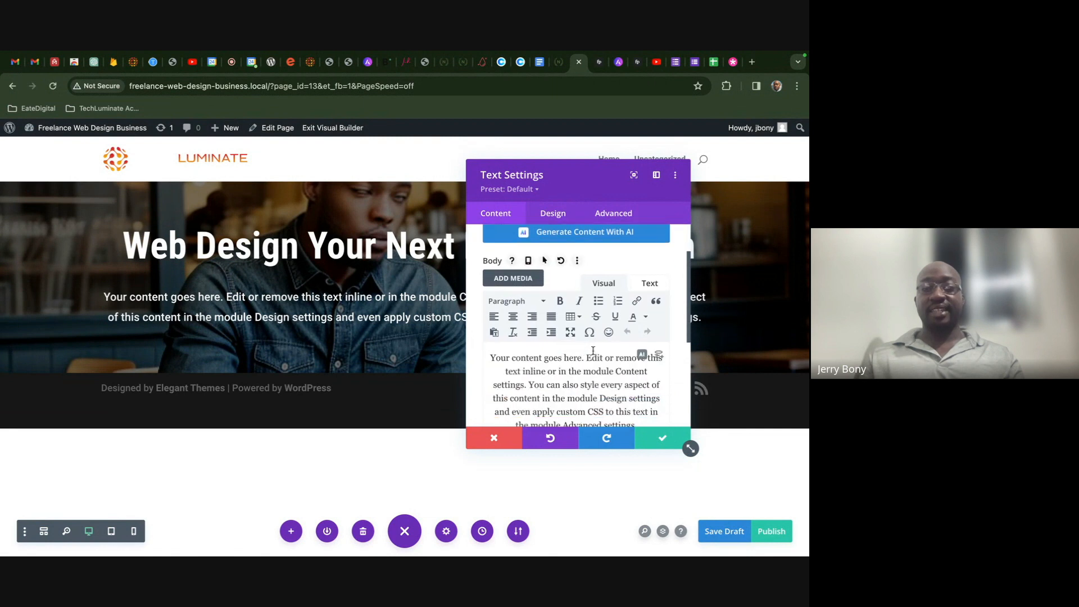
pyautogui.click(642, 354)
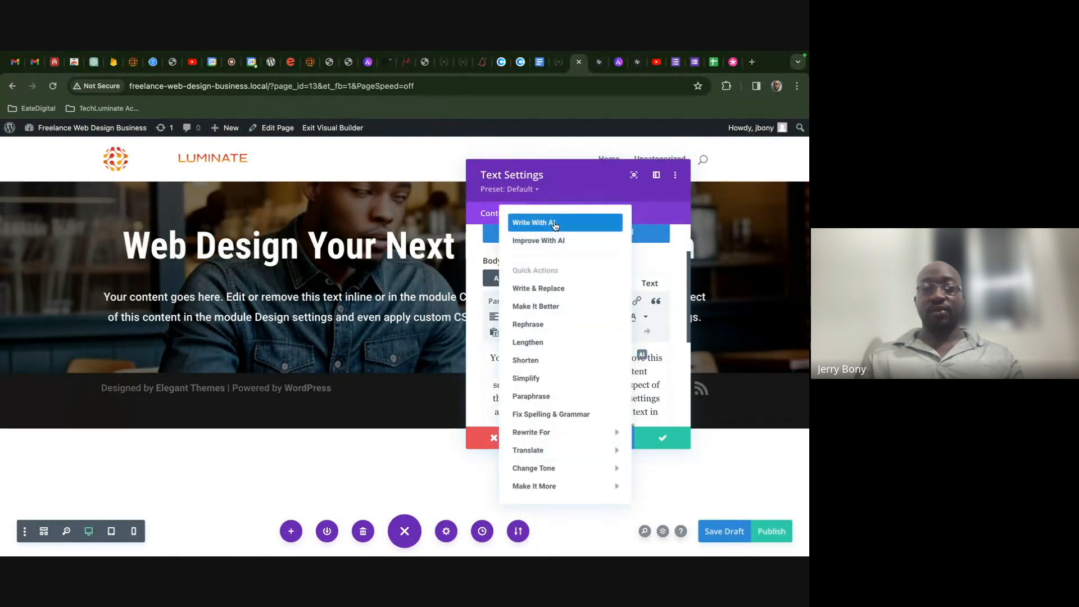
pyautogui.click(553, 222)
pyautogui.click(362, 330)
pyautogui.write('write some')
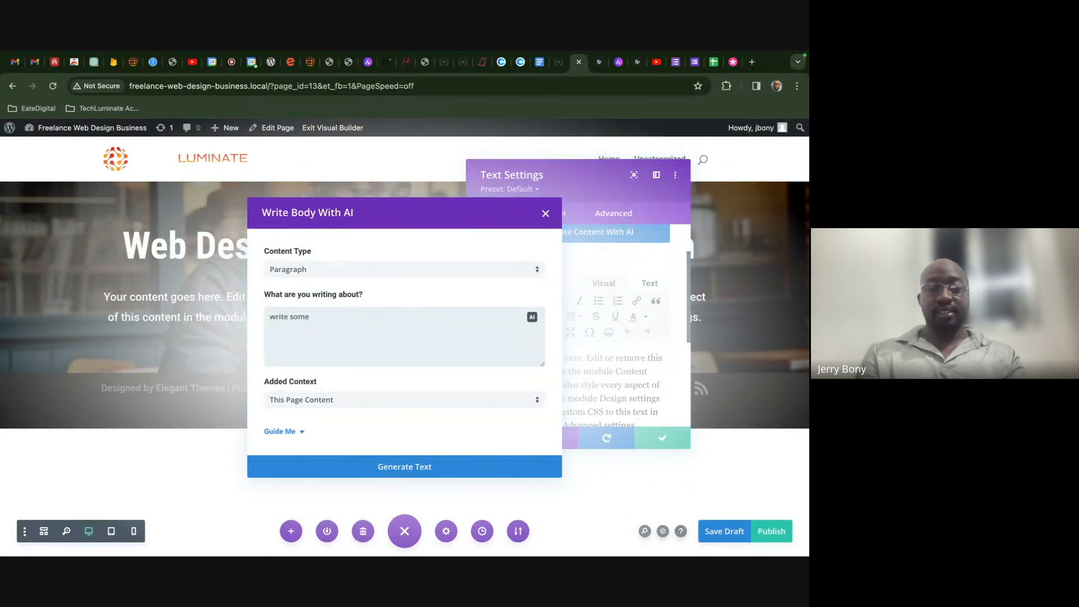
pyautogui.write(' subtext about')
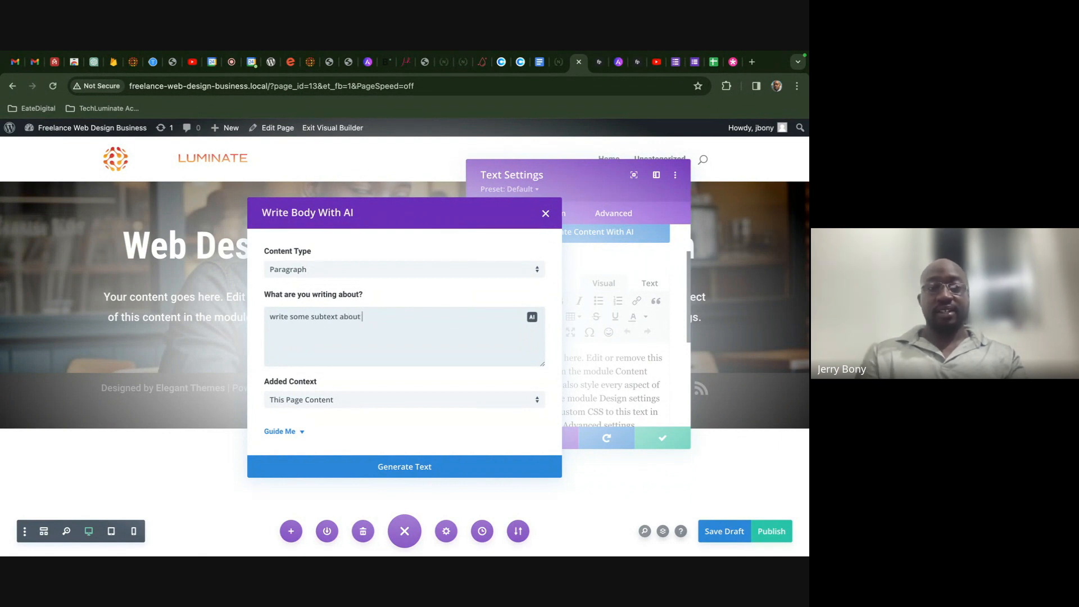
pyautogui.write(' we')
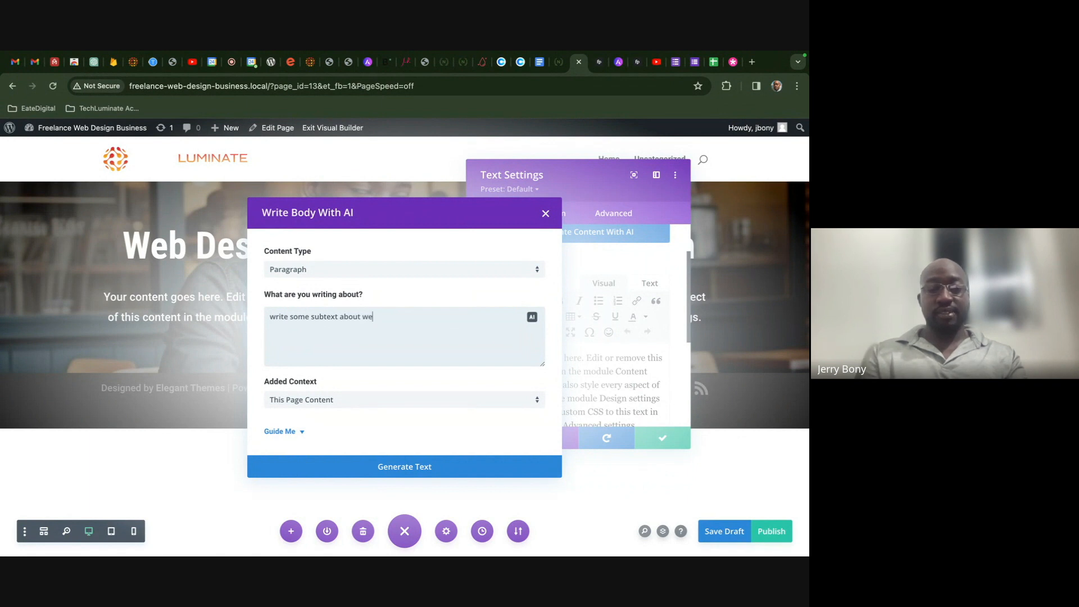
pyautogui.write('b design servc')
pyautogui.write('ces')
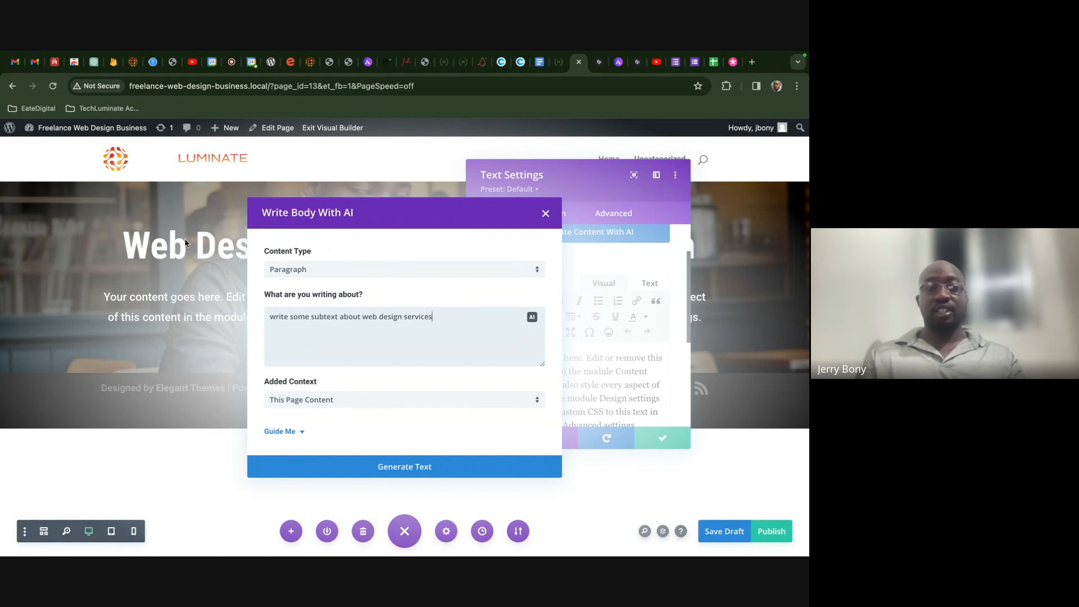
pyautogui.click(461, 473)
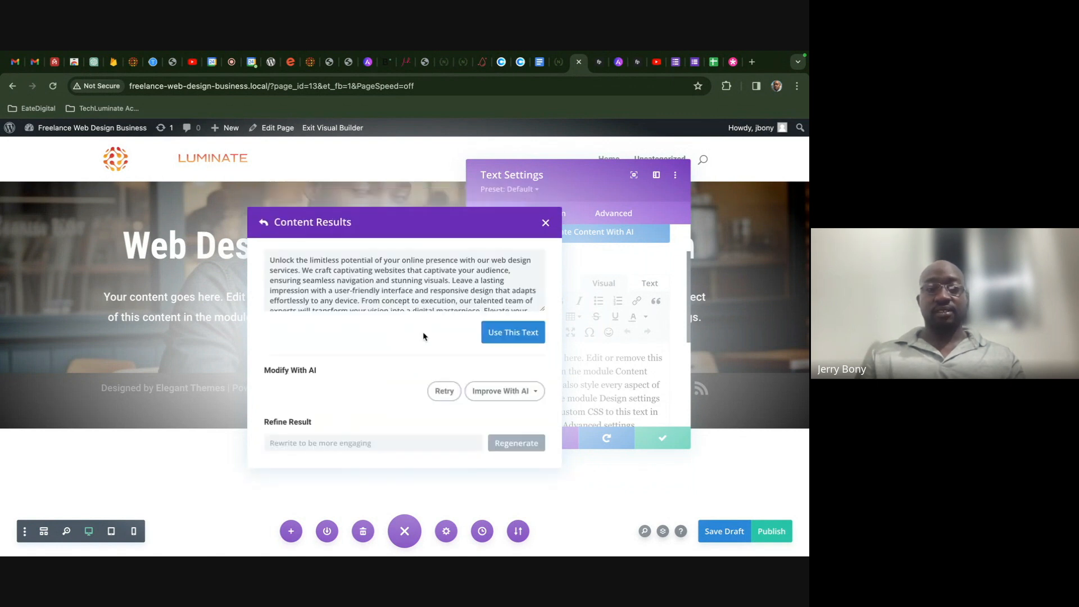
# - Shorten the AI result, retry for another version, and compare the three suggestions
pyautogui.scroll(-3, 409, 271)
pyautogui.click(496, 397)
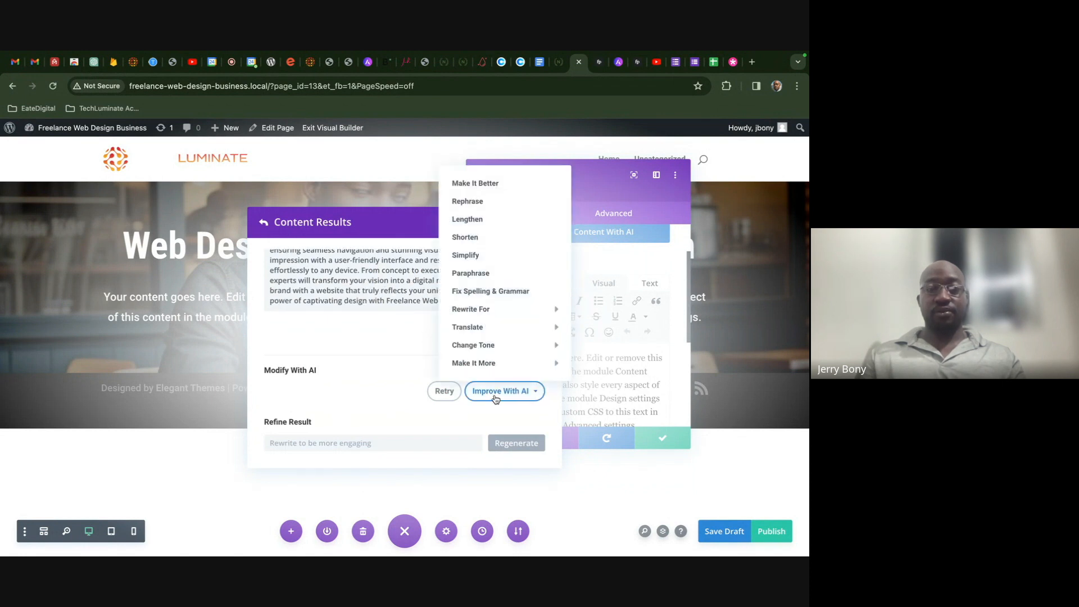
pyautogui.click(493, 238)
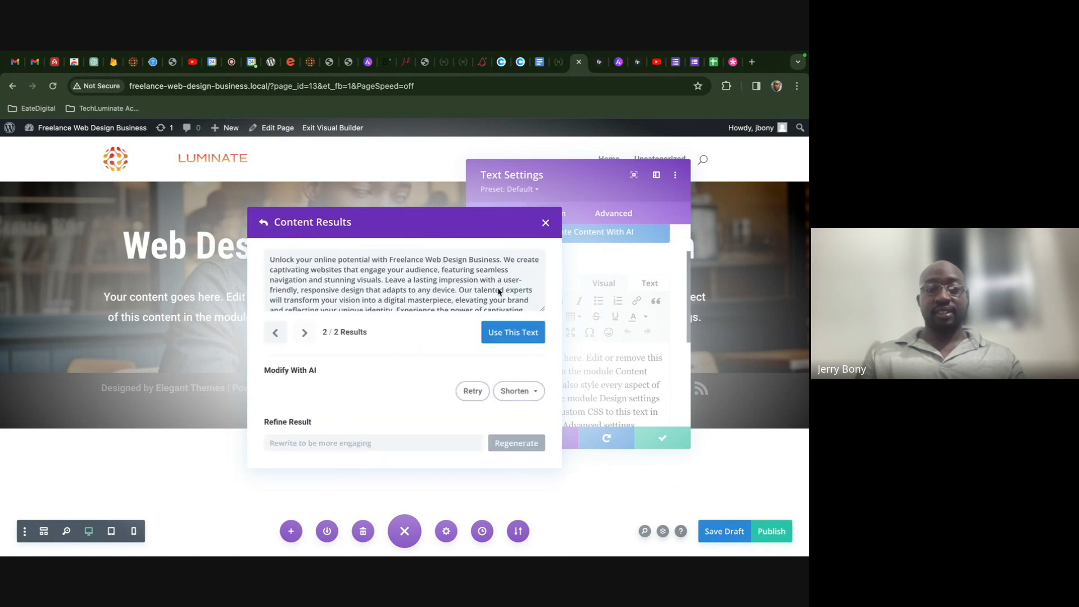
pyautogui.click(507, 392)
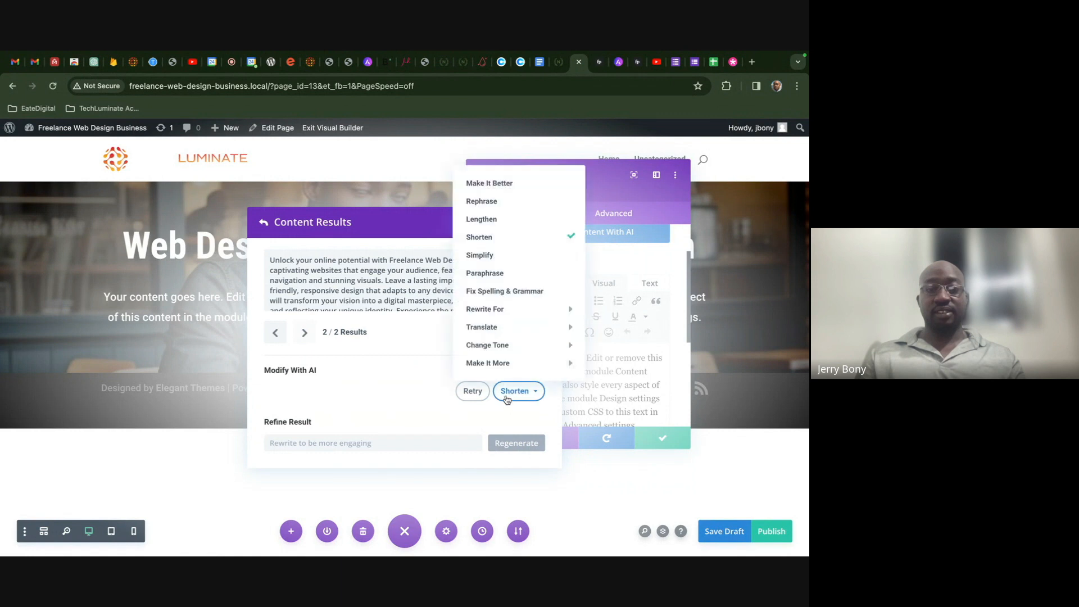
pyautogui.click(473, 391)
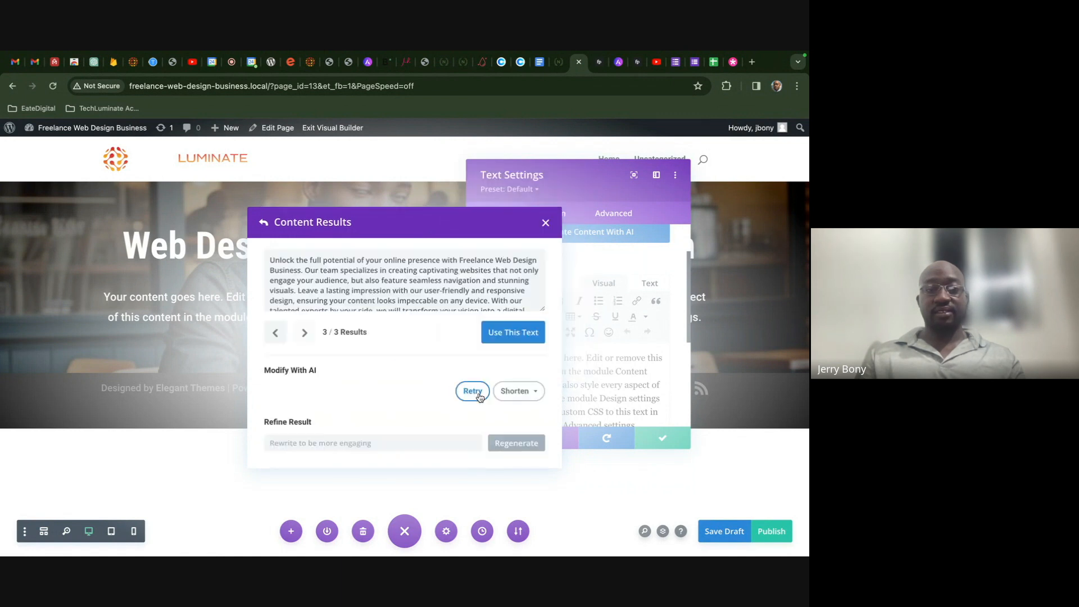
pyautogui.scroll(-2, 455, 278)
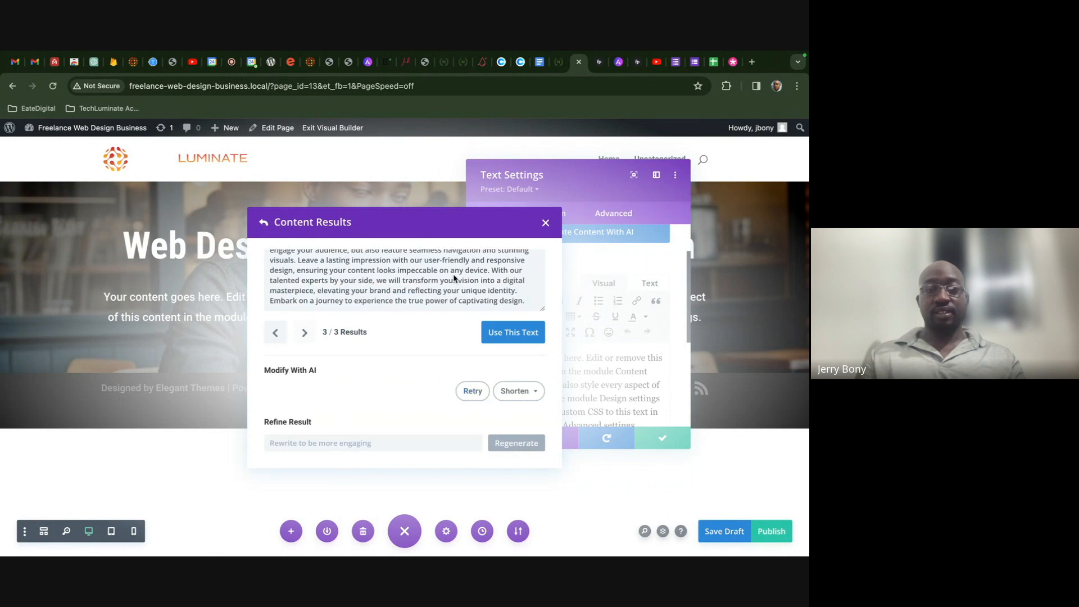
pyautogui.click(275, 334)
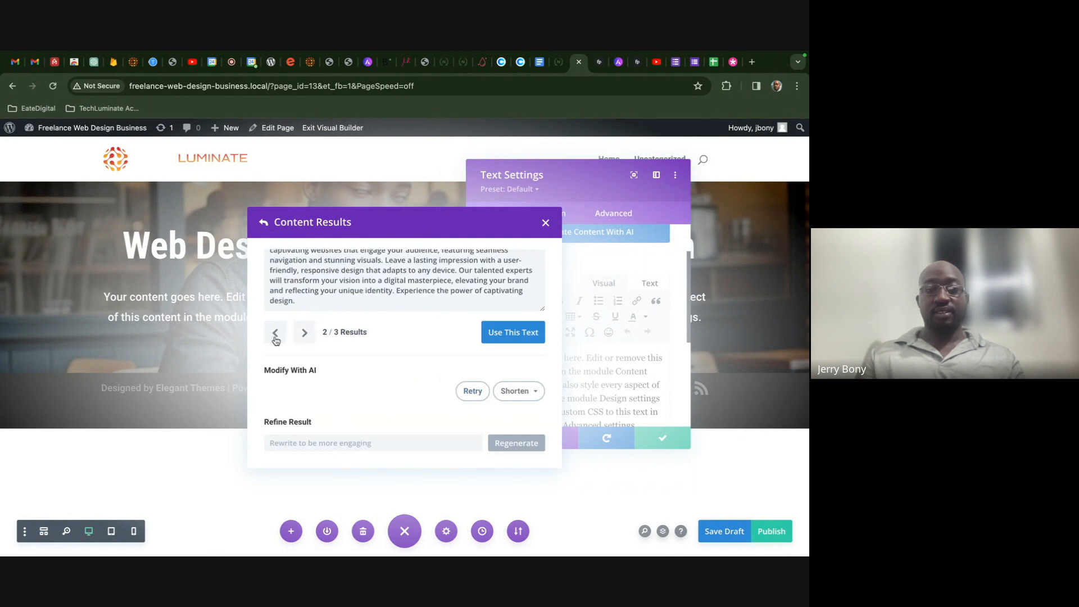
pyautogui.click(304, 334)
pyautogui.click(372, 444)
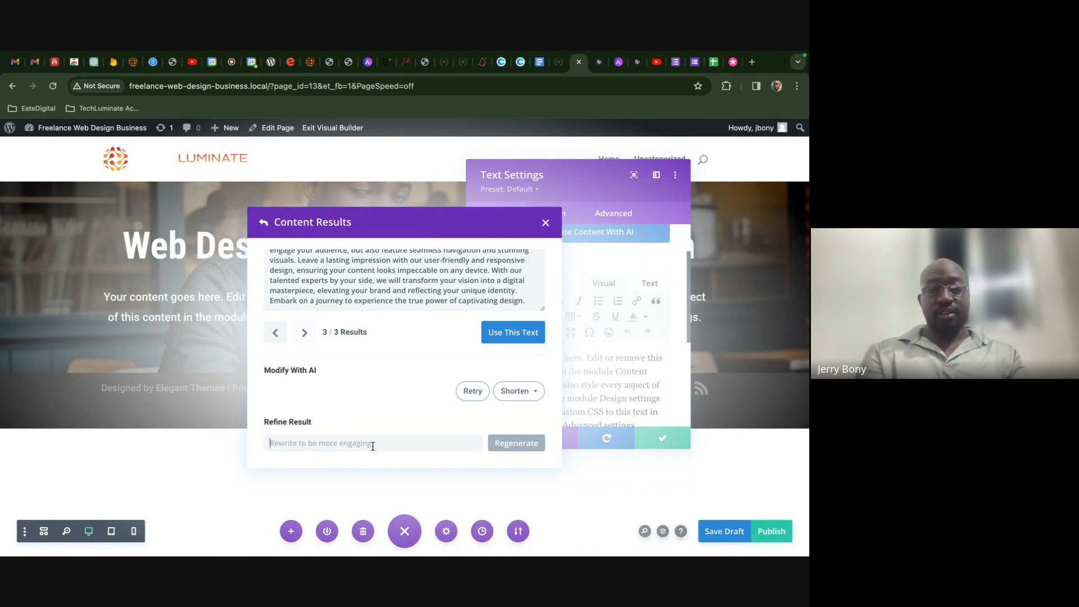
# - Refine the AI result with the request 'Rewrite this to be 100 characters'
pyautogui.write('Rw')
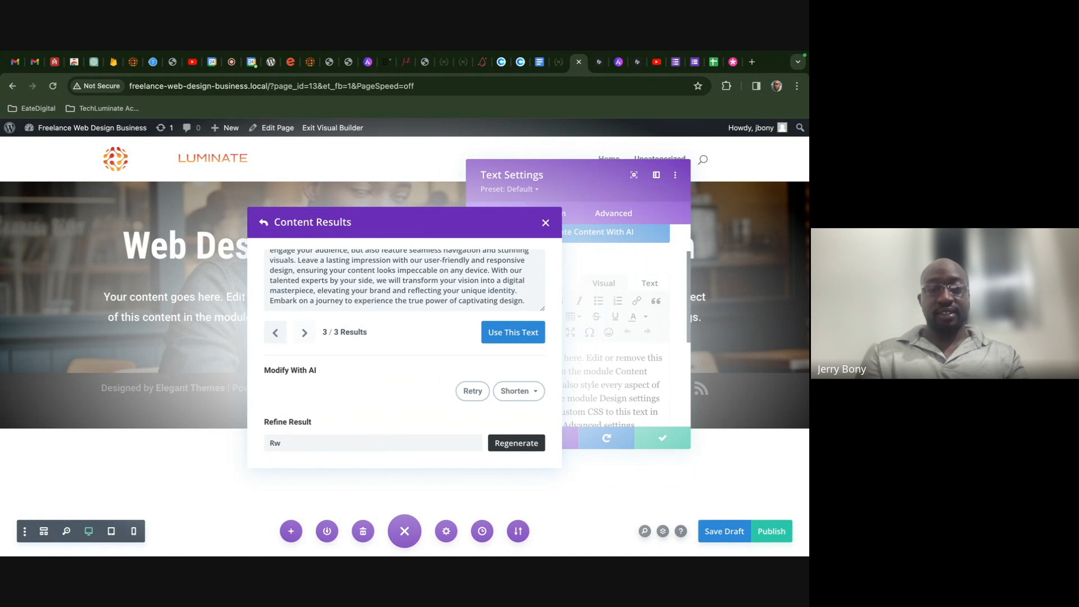
pyautogui.press('BackSpace')
pyautogui.write('e')
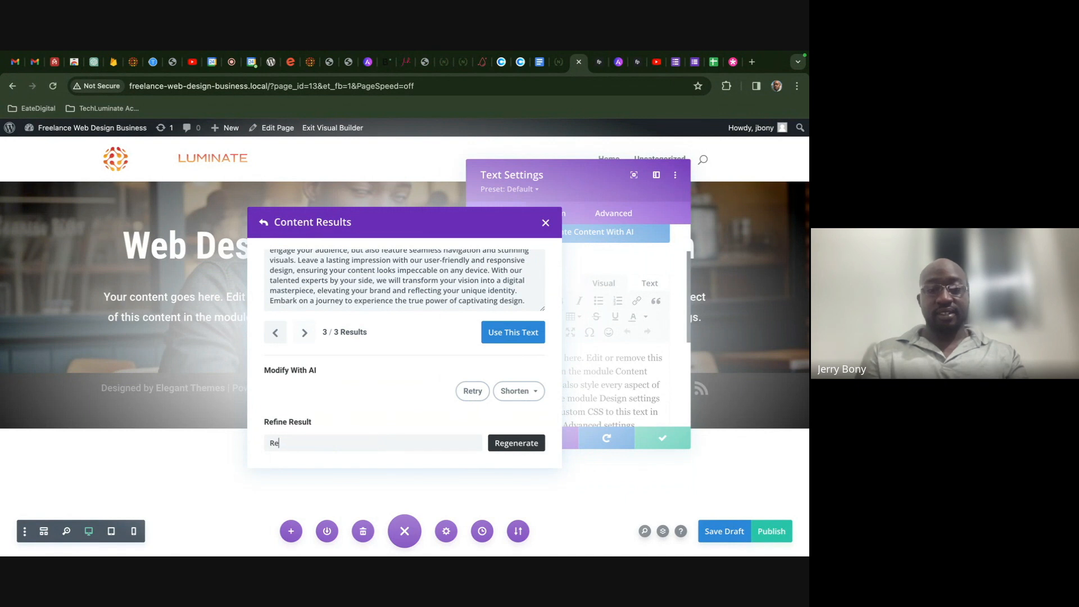
pyautogui.write('write thi')
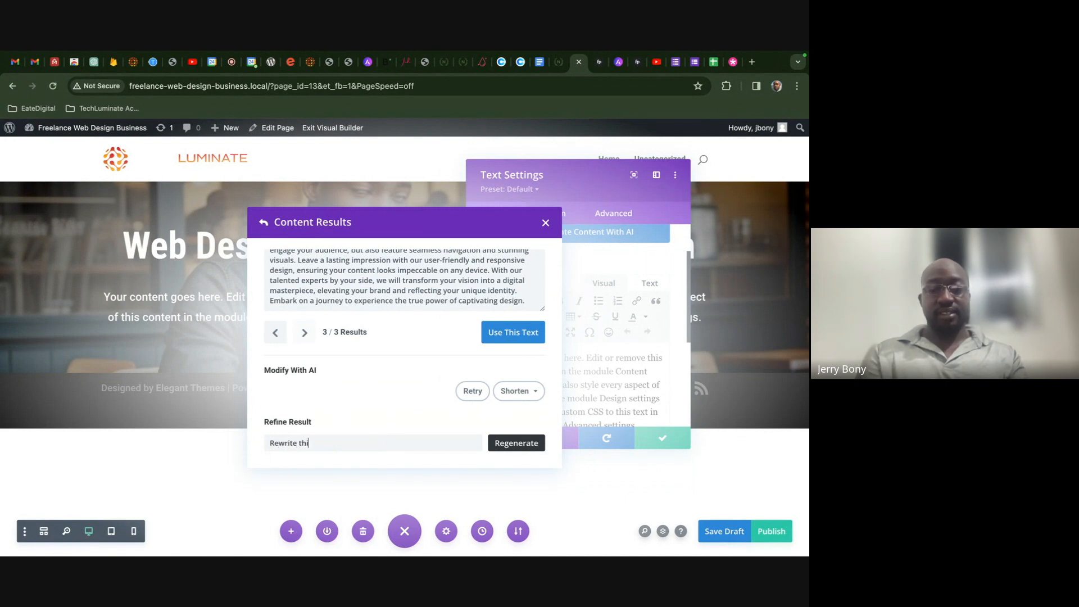
pyautogui.write('s to be 100 characte')
pyautogui.press('BackSpace')
pyautogui.press('BackSpace')
pyautogui.press('BackSpace')
pyautogui.write('acters')
pyautogui.click(495, 445)
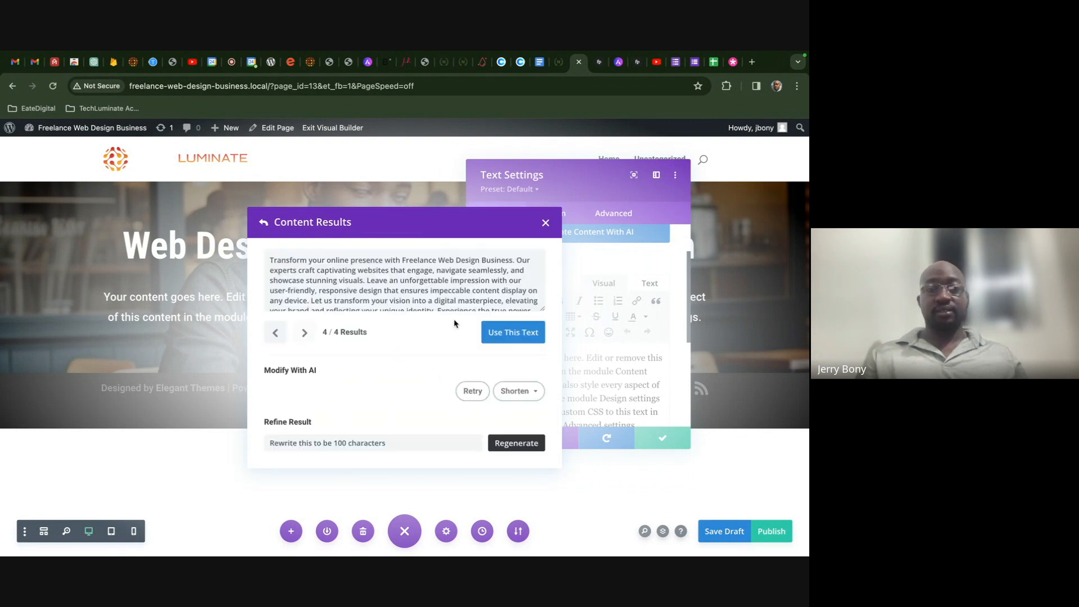
# - Rewrite the result again, then Paraphrase it and enlarge the result box to read it
pyautogui.scroll(-2, 449, 276)
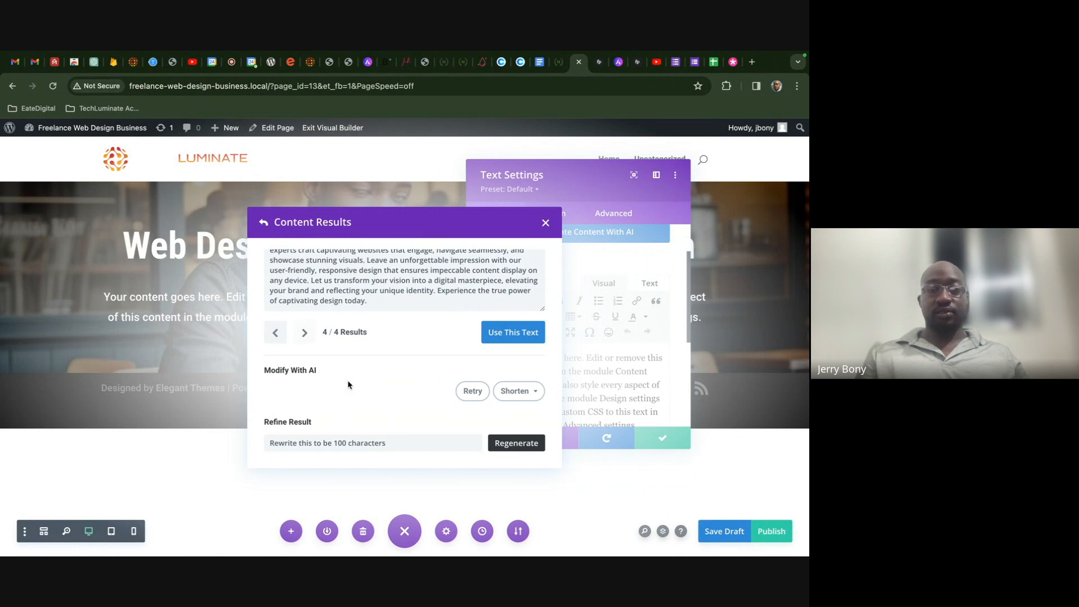
pyautogui.click(499, 390)
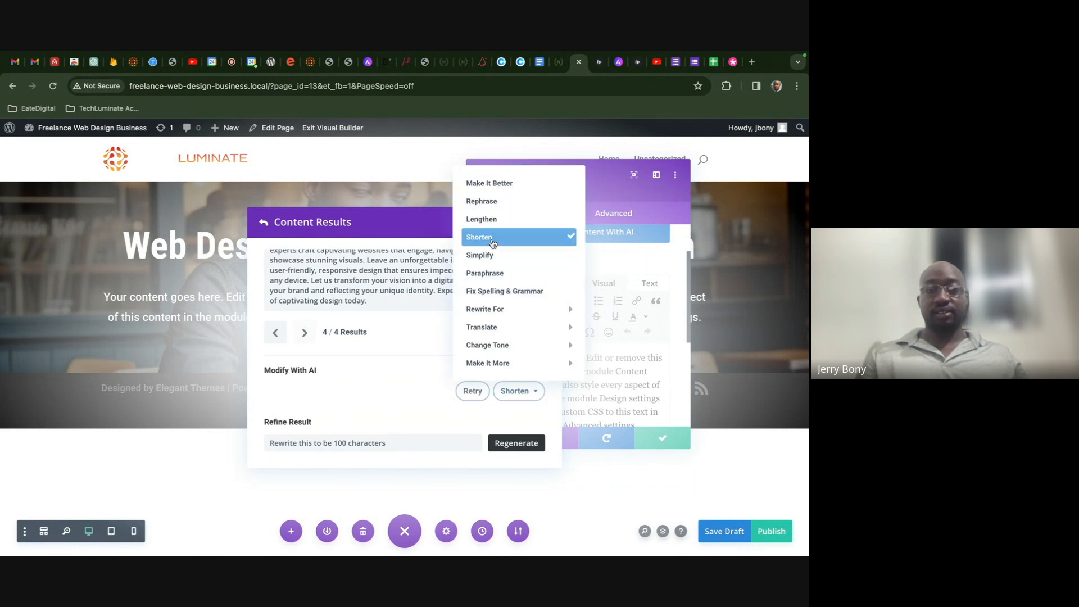
pyautogui.click(491, 254)
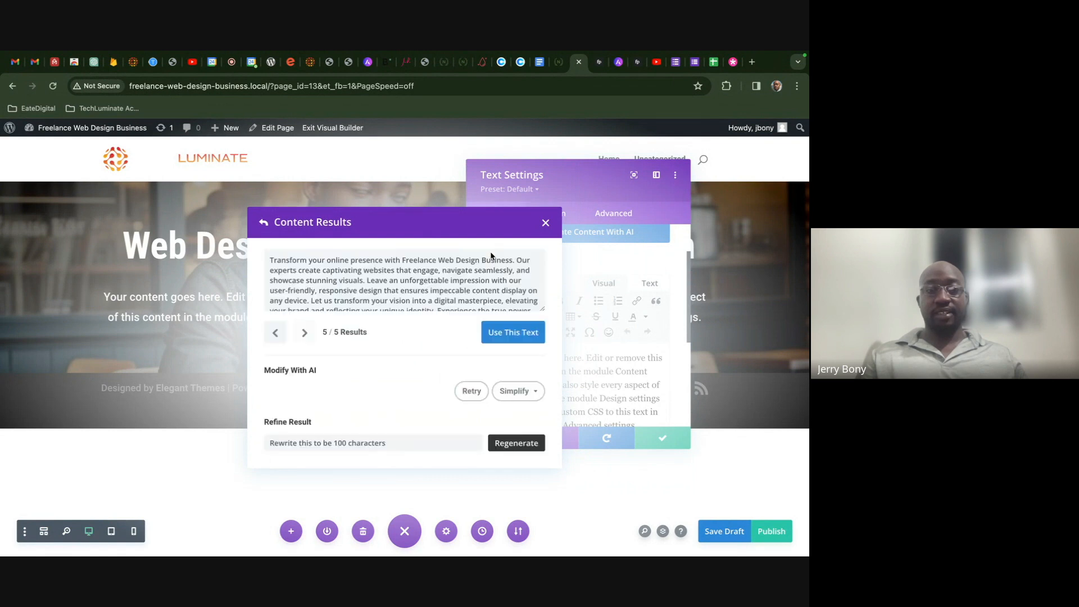
pyautogui.moveTo(542, 312); pyautogui.dragTo(551, 373)
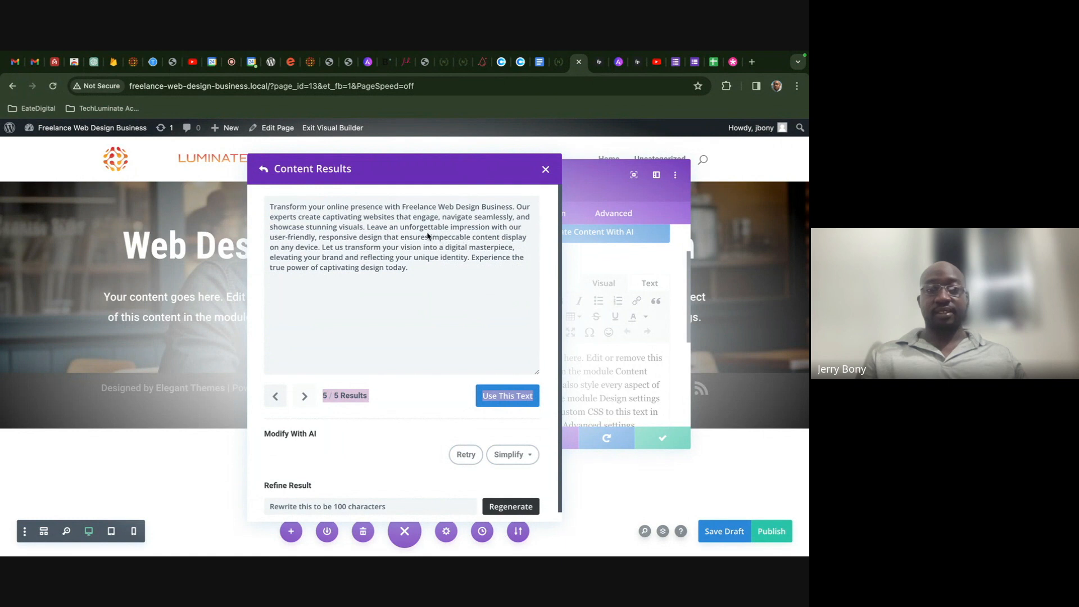
pyautogui.click(483, 327)
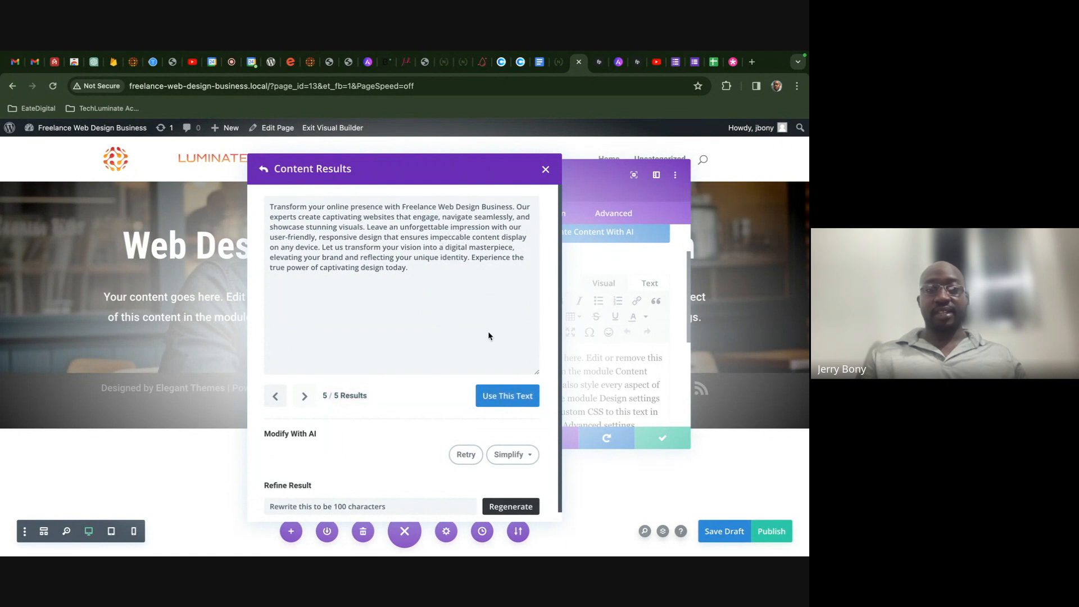
pyautogui.scroll(-1, 489, 449)
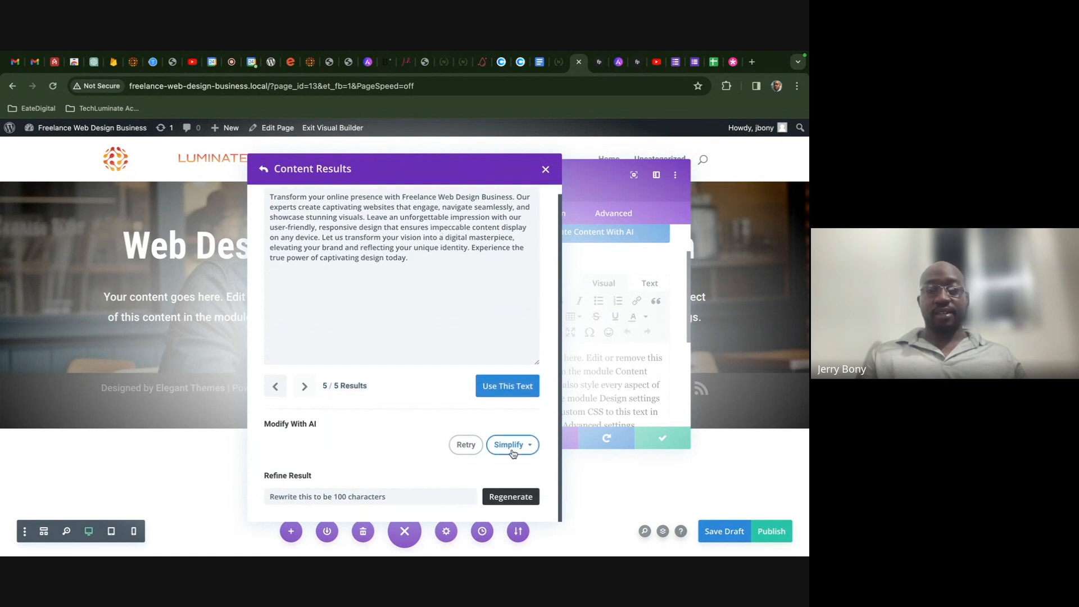
pyautogui.click(511, 452)
pyautogui.moveTo(507, 366)
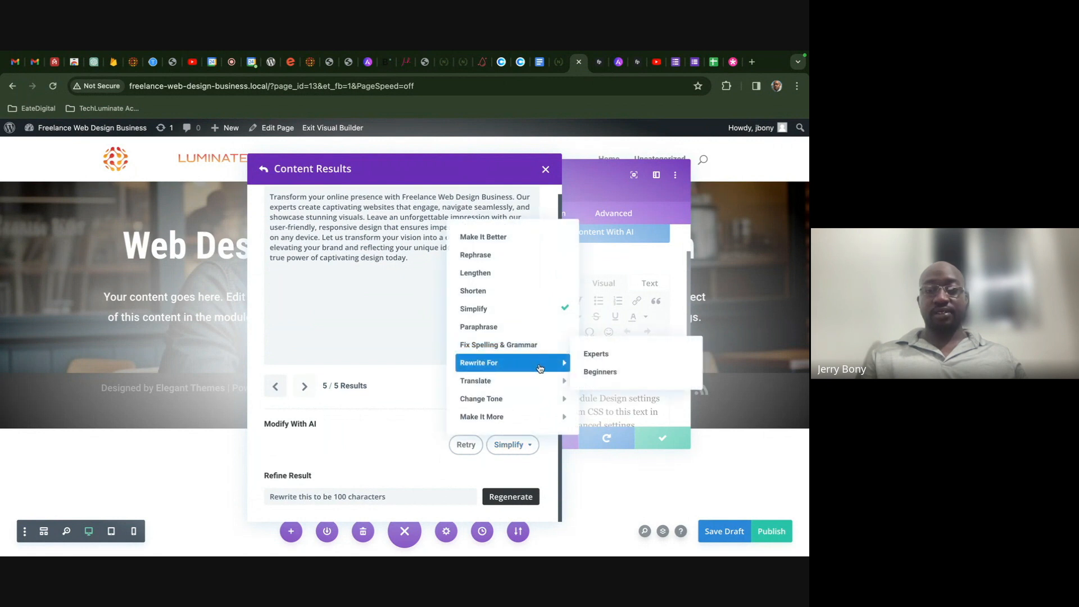
pyautogui.click(528, 327)
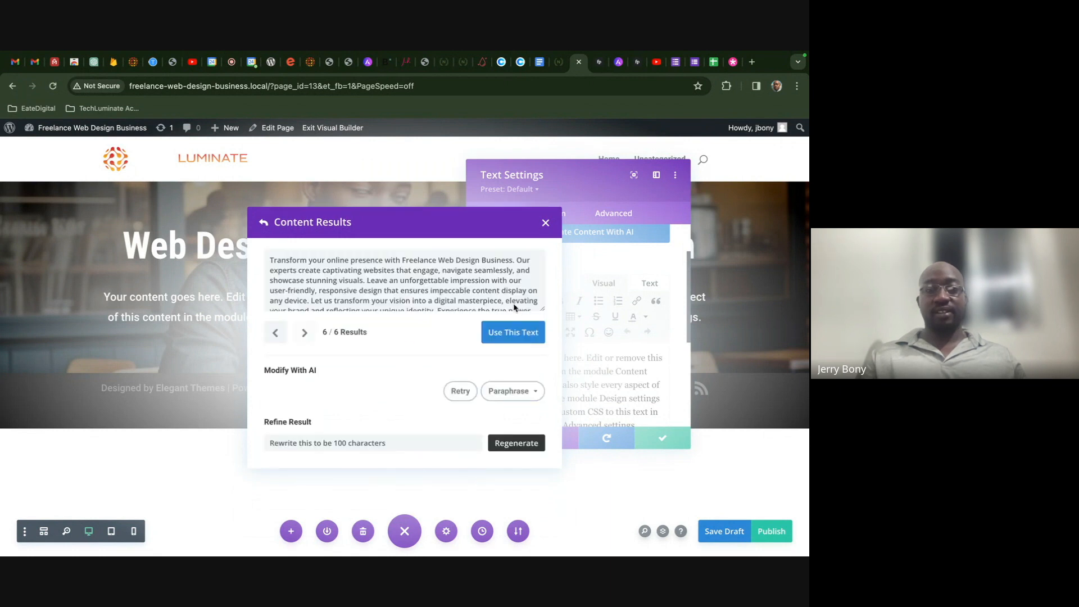
pyautogui.moveTo(543, 308); pyautogui.dragTo(550, 352)
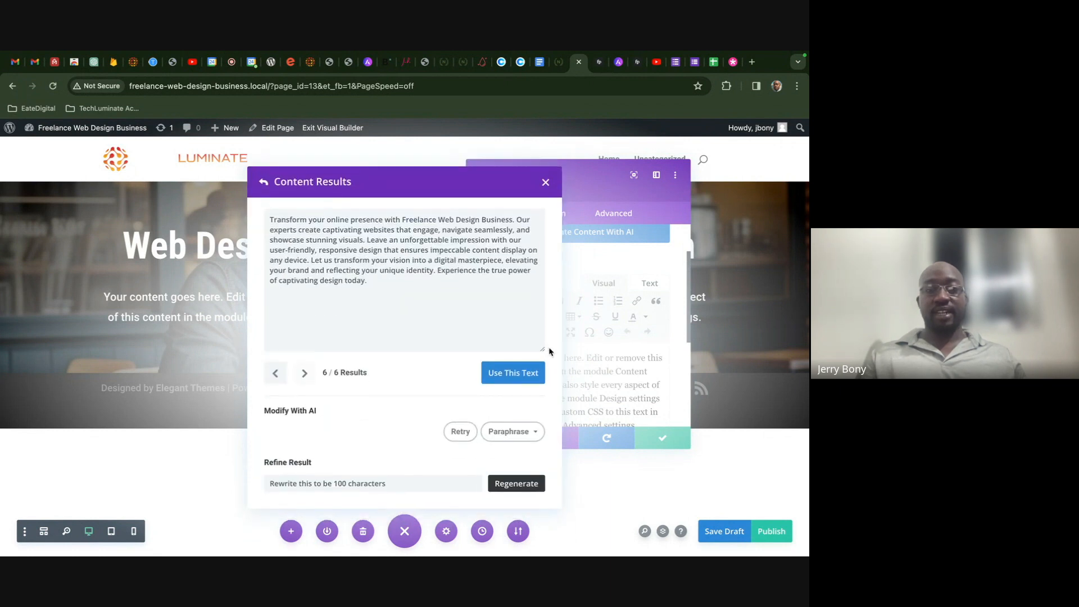
# - Apply the paraphrased text, trim it to two sentences, and center the paragraph
pyautogui.click(509, 372)
pyautogui.scroll(-5, 572, 369)
pyautogui.scroll(1, 572, 369)
pyautogui.scroll(1, 558, 298)
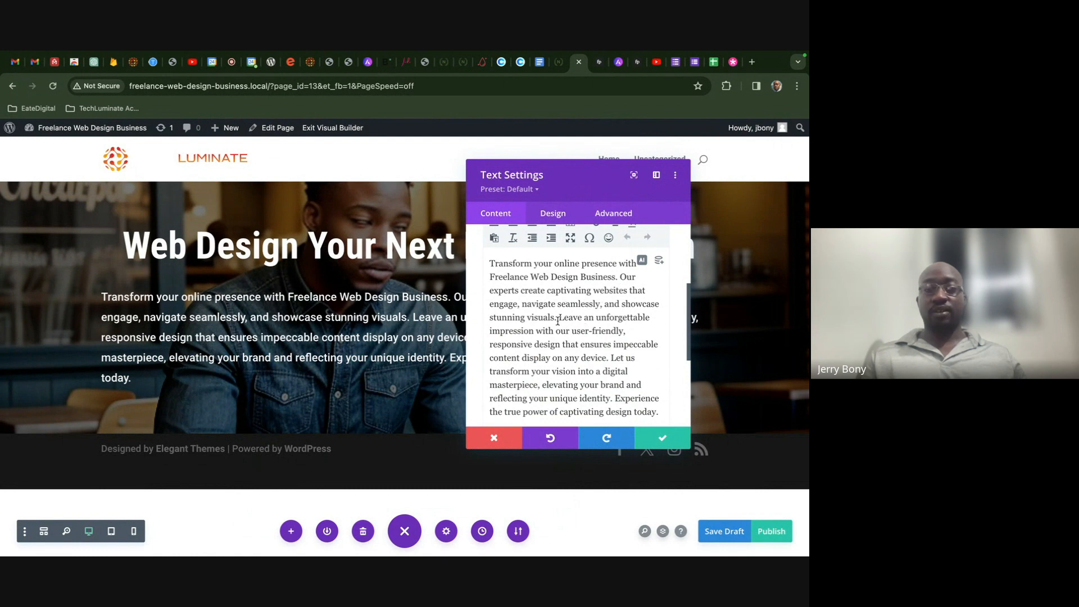
pyautogui.moveTo(557, 318); pyautogui.dragTo(602, 304)
pyautogui.press('BackSpace')
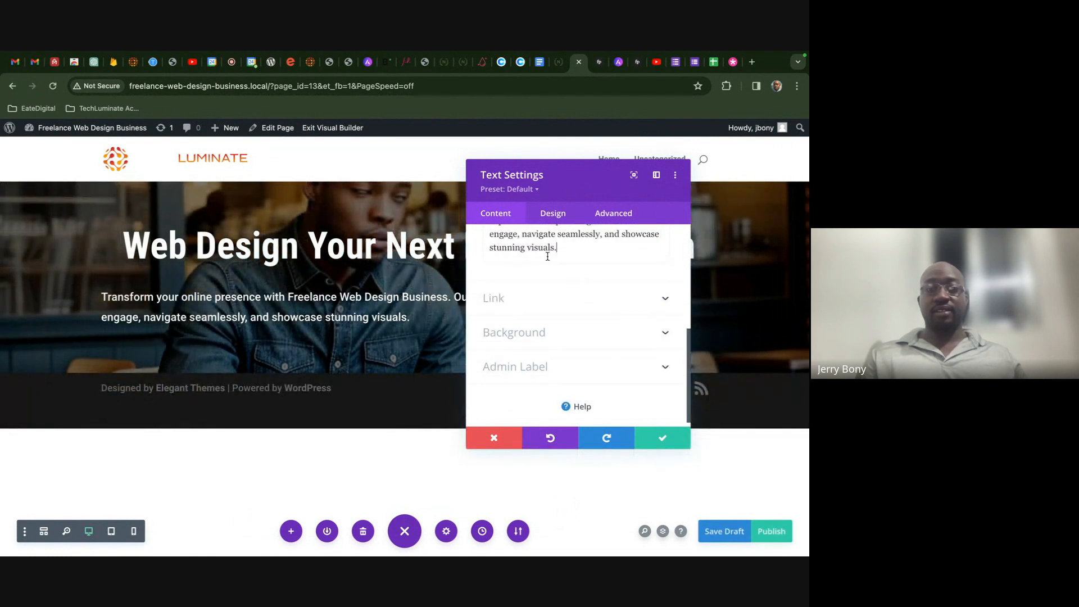
pyautogui.scroll(4, 554, 286)
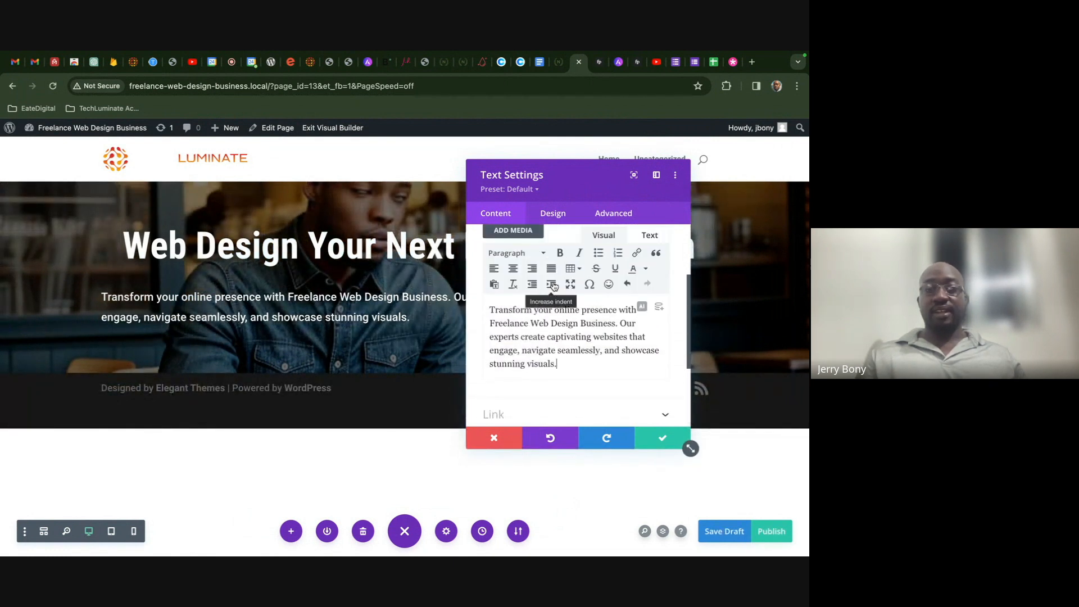
pyautogui.click(512, 268)
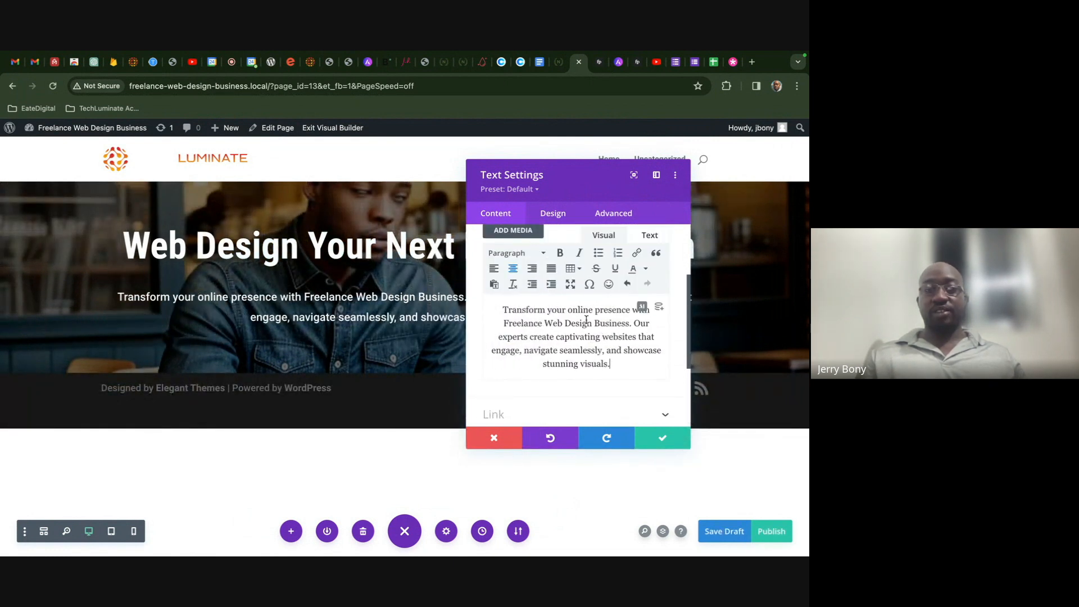
# - Set the paragraph text size to 23px, confirm, and save the draft
pyautogui.moveTo(554, 182); pyautogui.dragTo(646, 186)
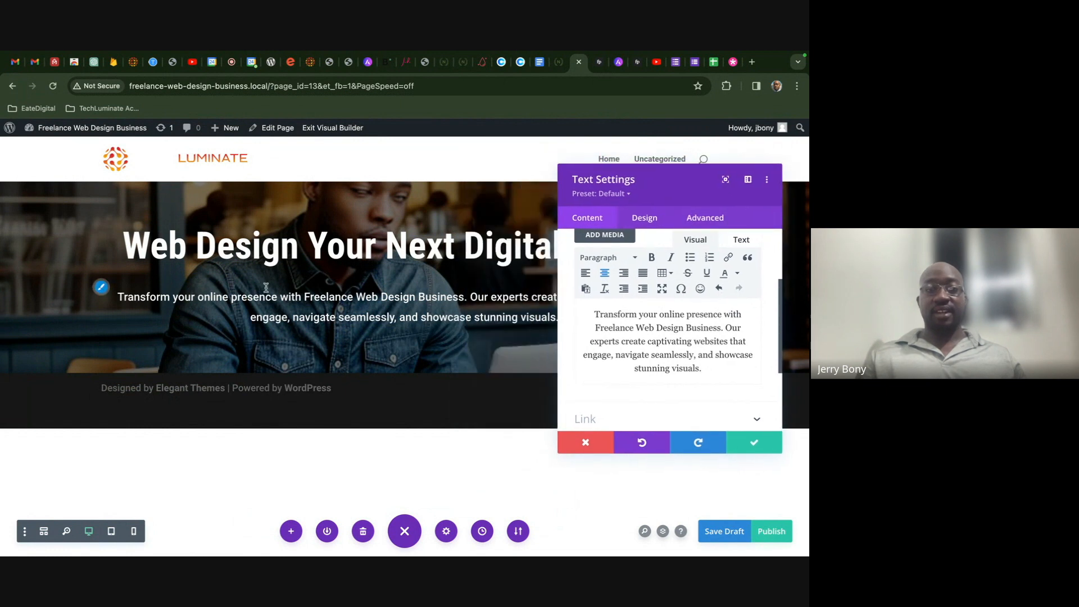
pyautogui.click(645, 217)
pyautogui.scroll(-3, 643, 333)
pyautogui.click(755, 373)
pyautogui.click(755, 373)
pyautogui.click(755, 374)
pyautogui.click(755, 374)
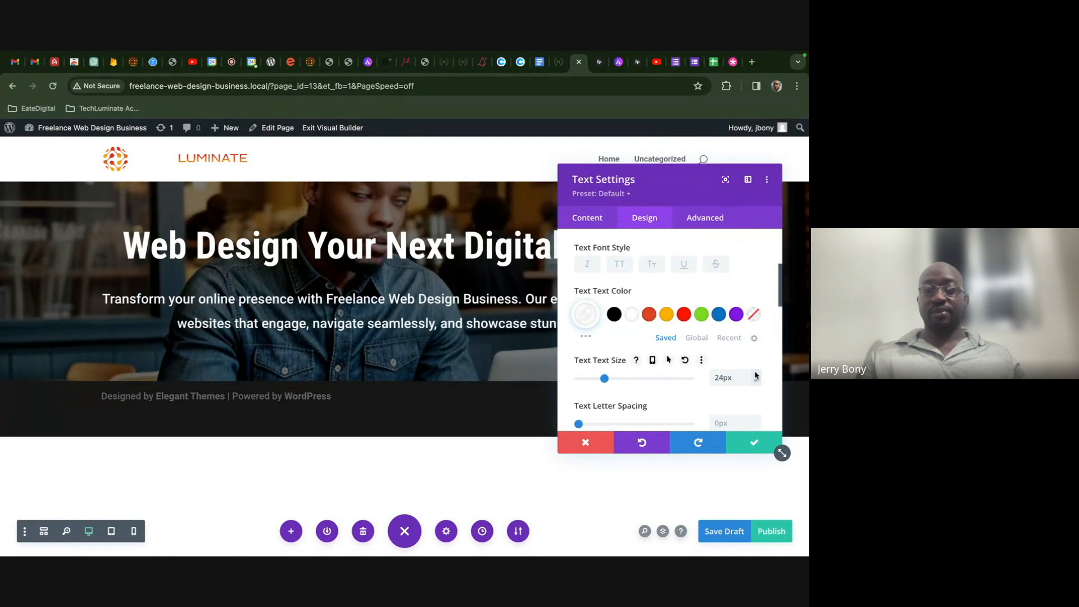
pyautogui.click(754, 373)
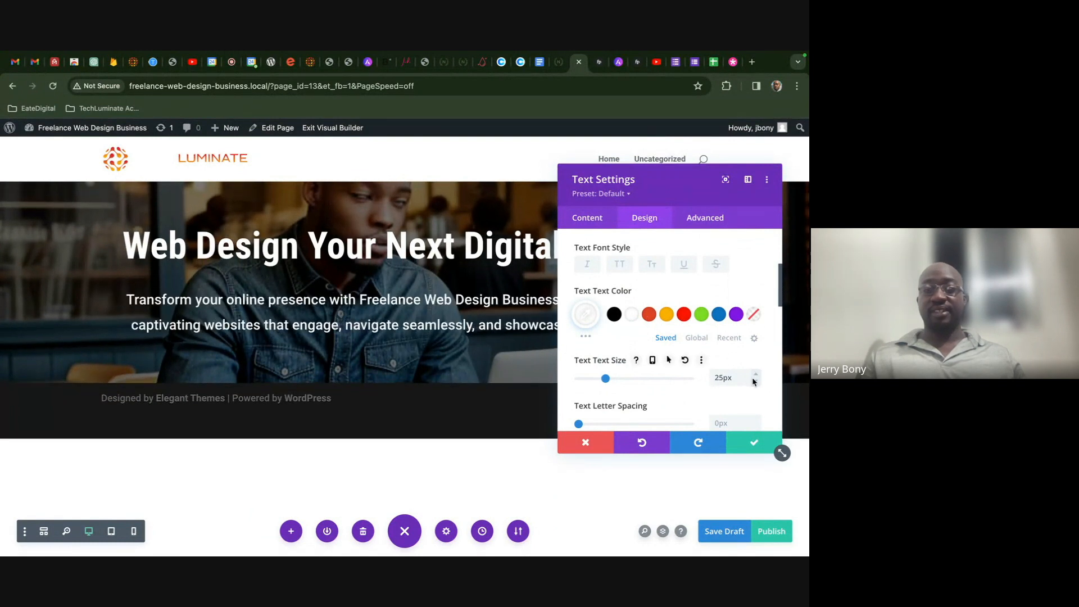
pyautogui.click(753, 381)
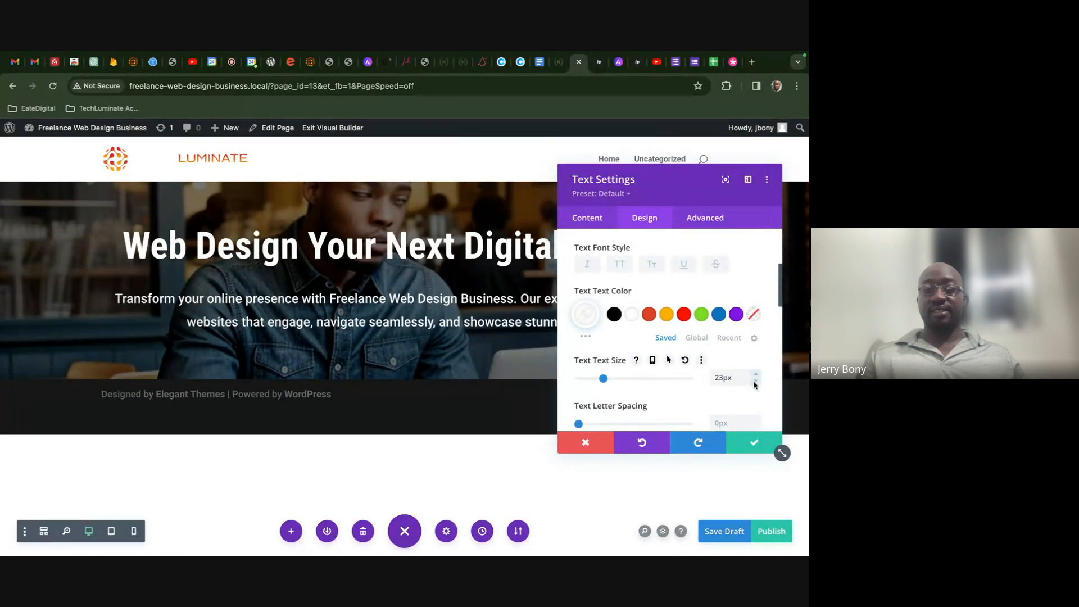
pyautogui.click(745, 444)
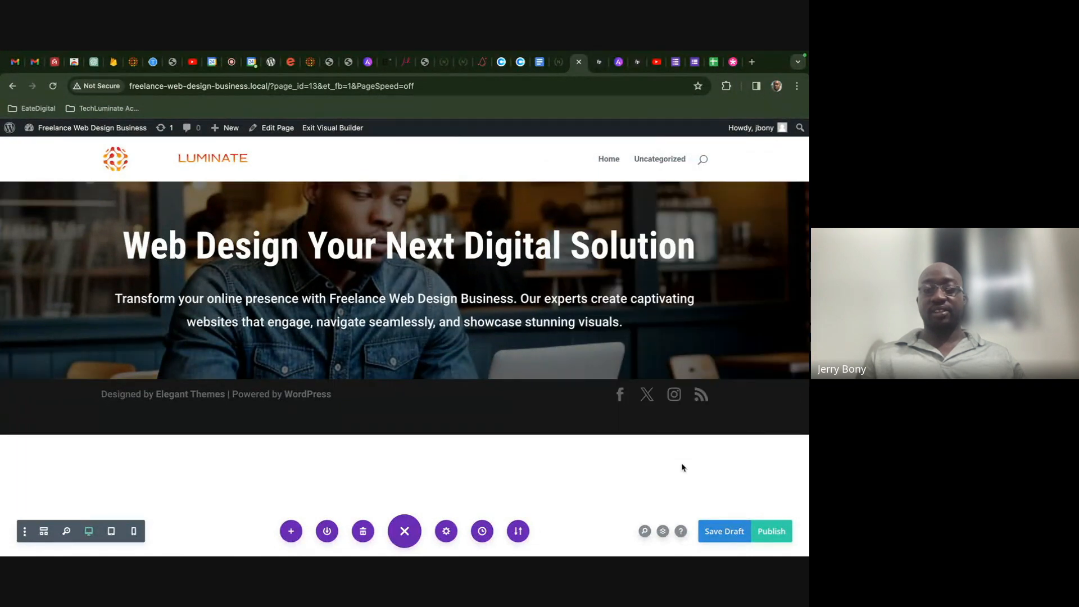
pyautogui.click(709, 529)
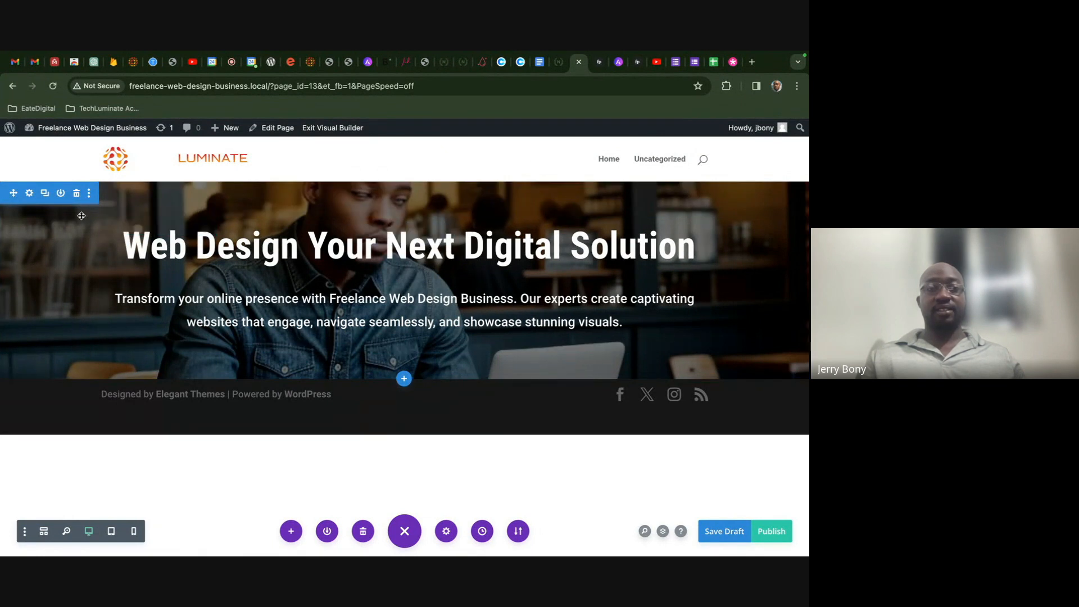
# - Set the hero row's linked top and bottom padding to 135px in Design > Spacing
pyautogui.click(131, 225)
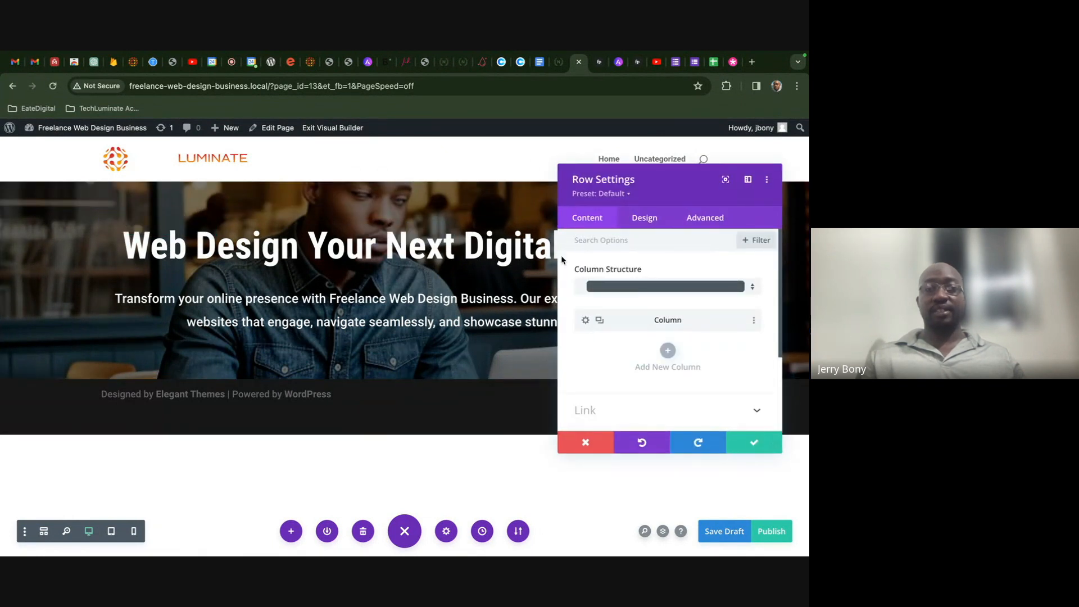
pyautogui.click(646, 219)
pyautogui.click(632, 308)
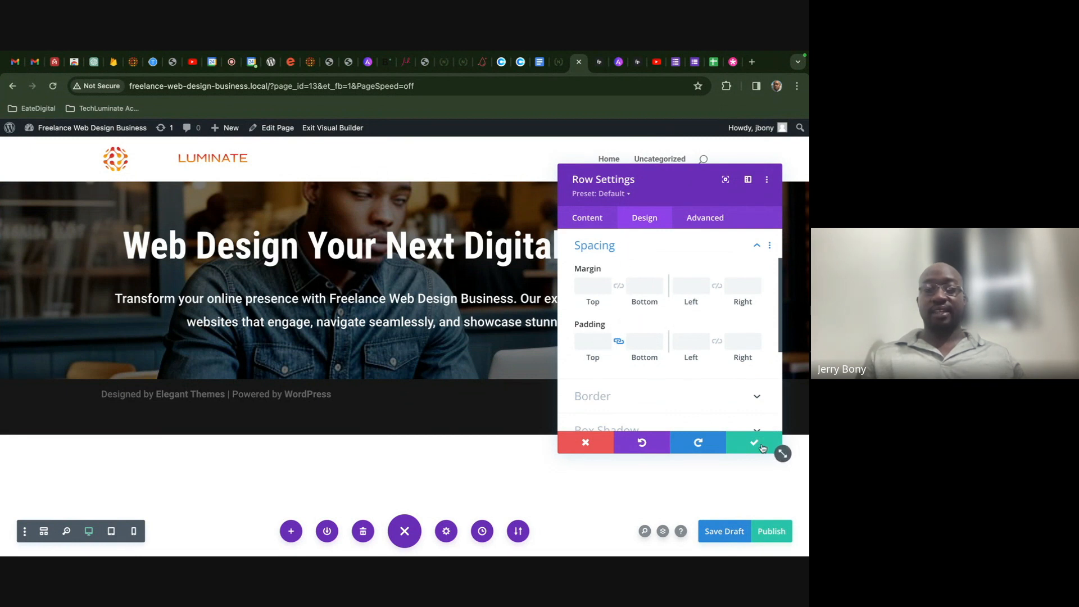
pyautogui.click(764, 447)
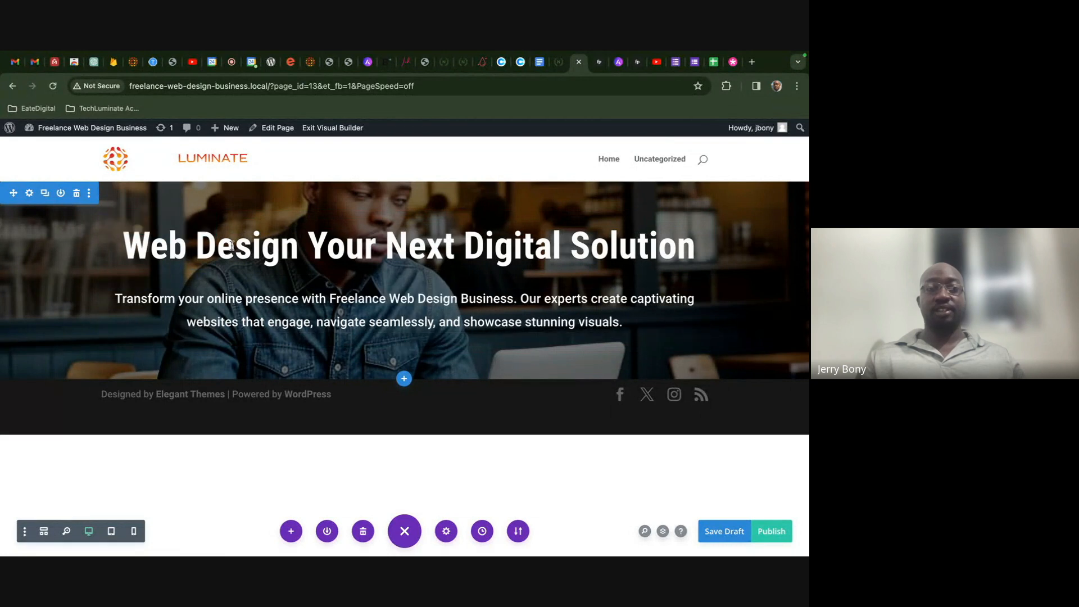
pyautogui.click(131, 224)
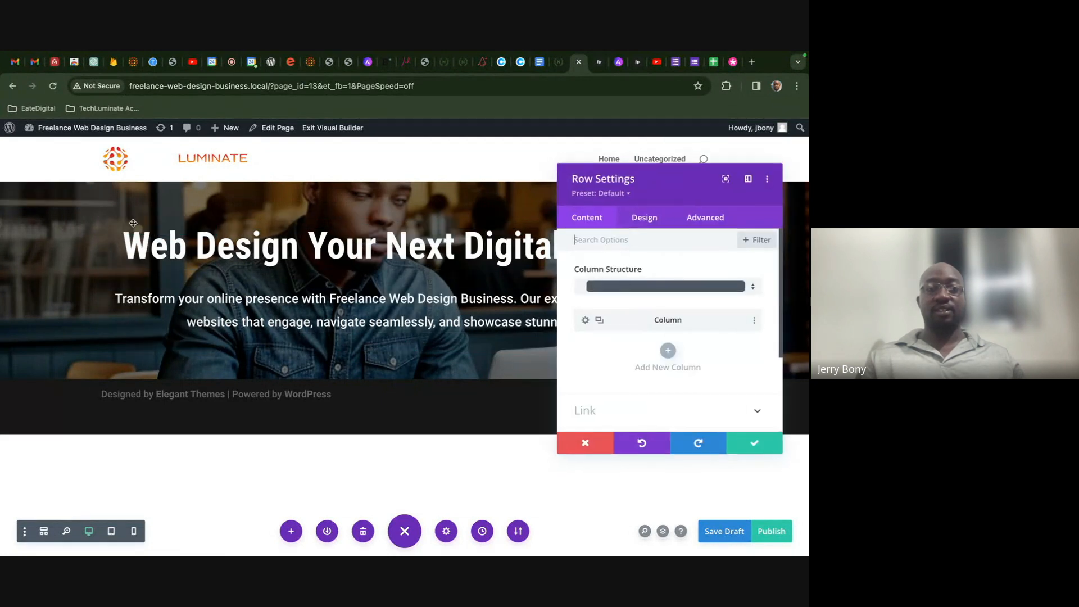
pyautogui.click(643, 219)
pyautogui.click(618, 301)
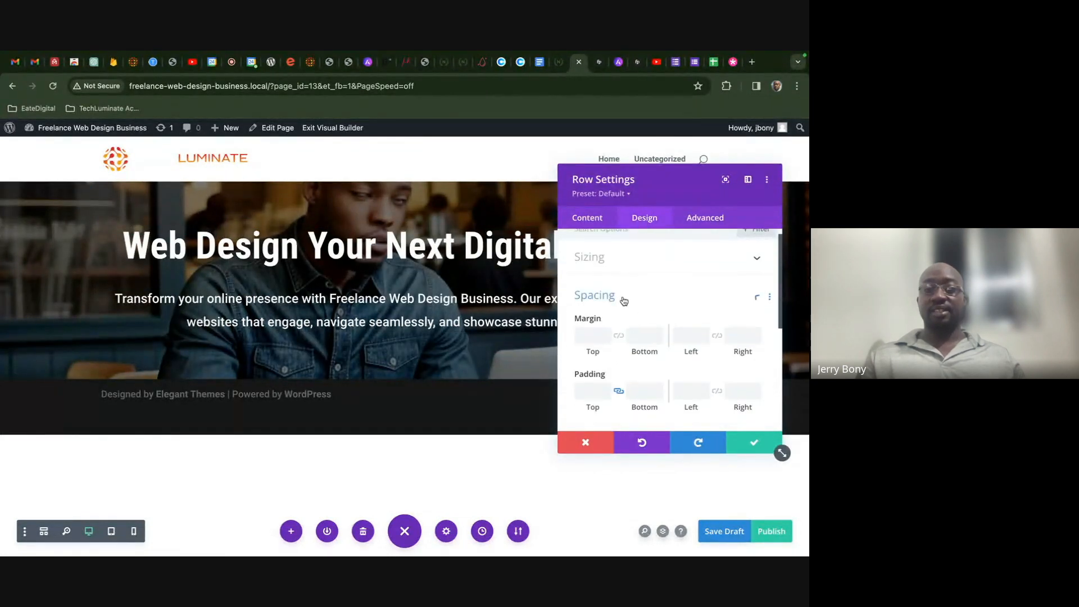
pyautogui.moveTo(591, 358); pyautogui.dragTo(666, 366)
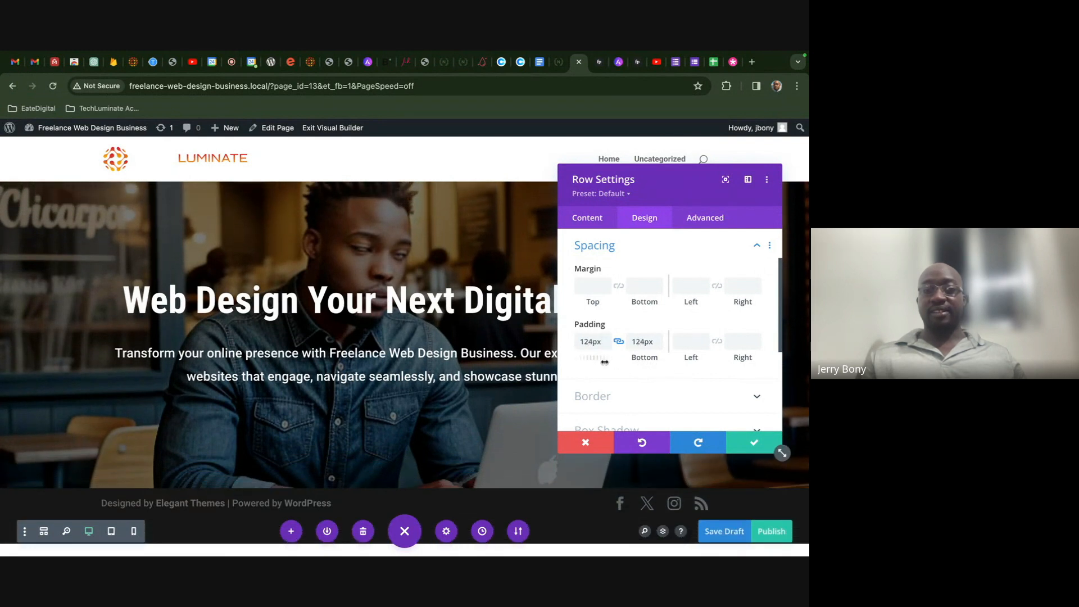
pyautogui.moveTo(596, 359); pyautogui.dragTo(602, 359)
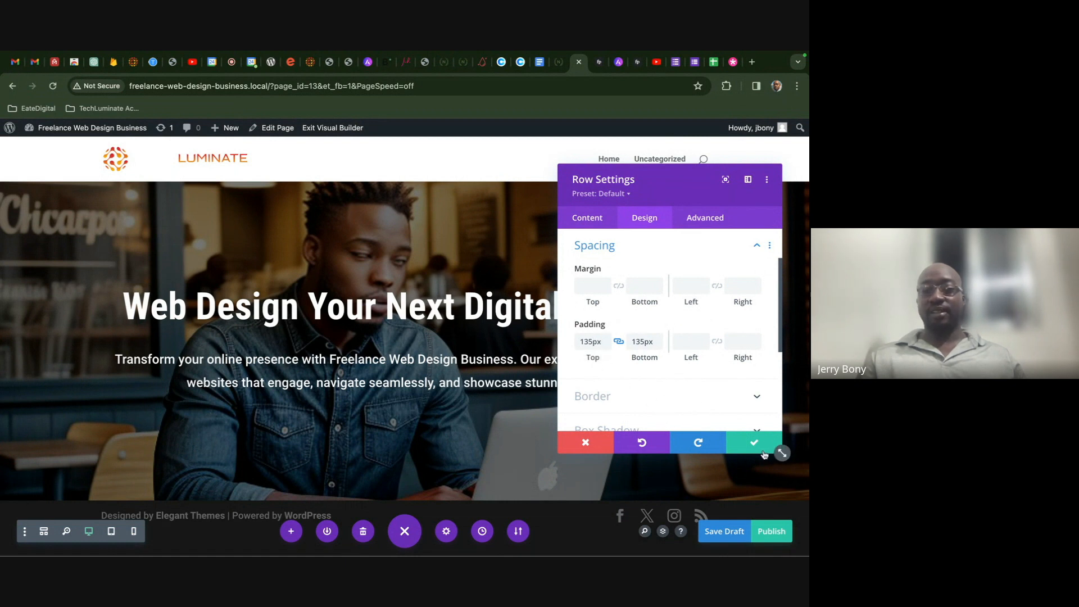
pyautogui.click(763, 451)
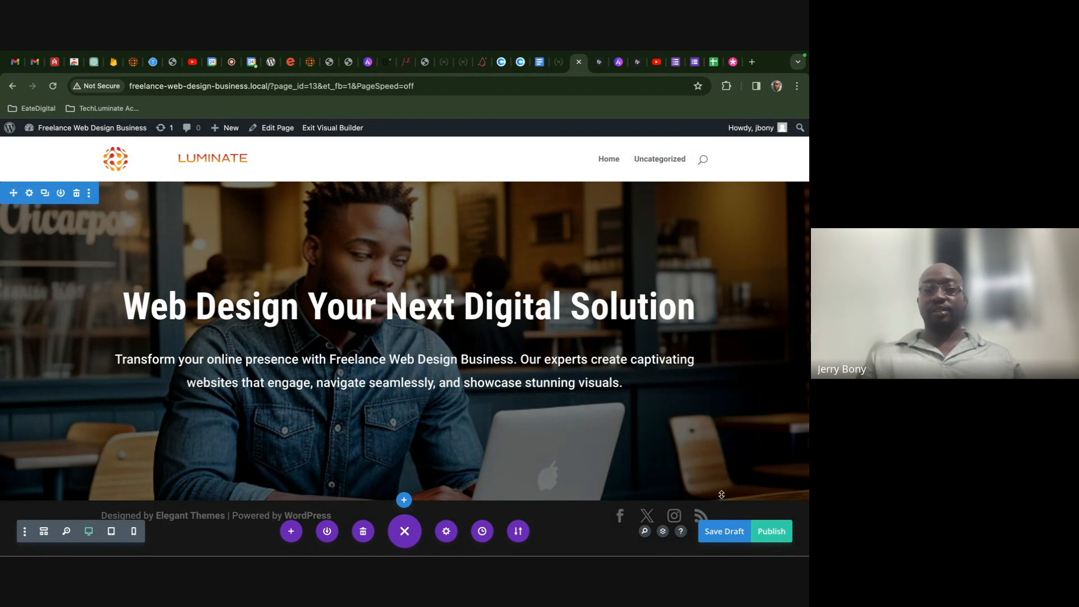
# - Save the page as a draft
pyautogui.click(715, 531)
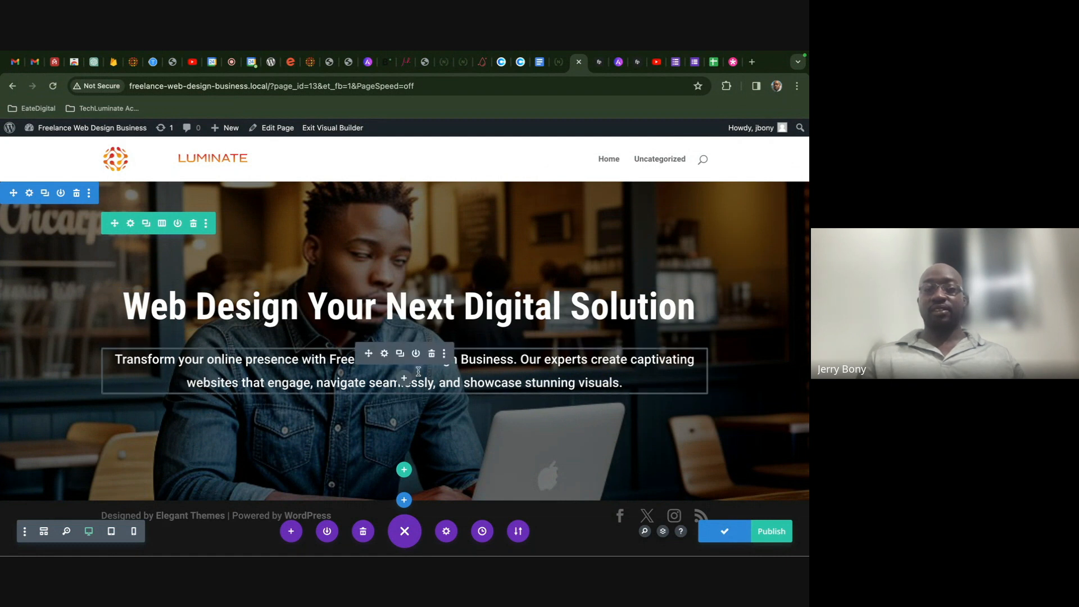
pyautogui.click(381, 360)
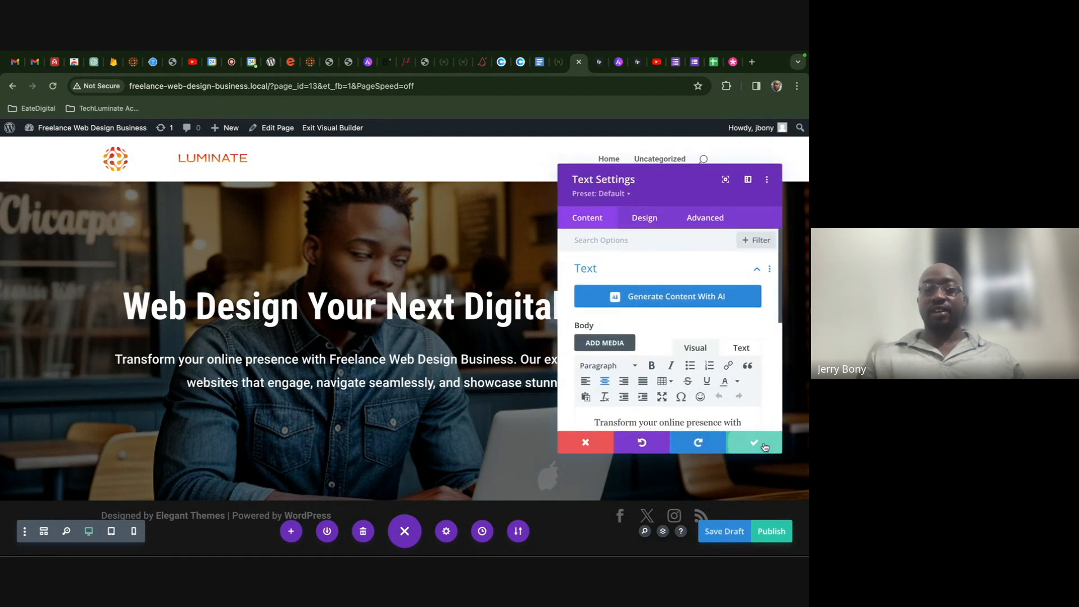
pyautogui.click(756, 443)
pyautogui.click(720, 534)
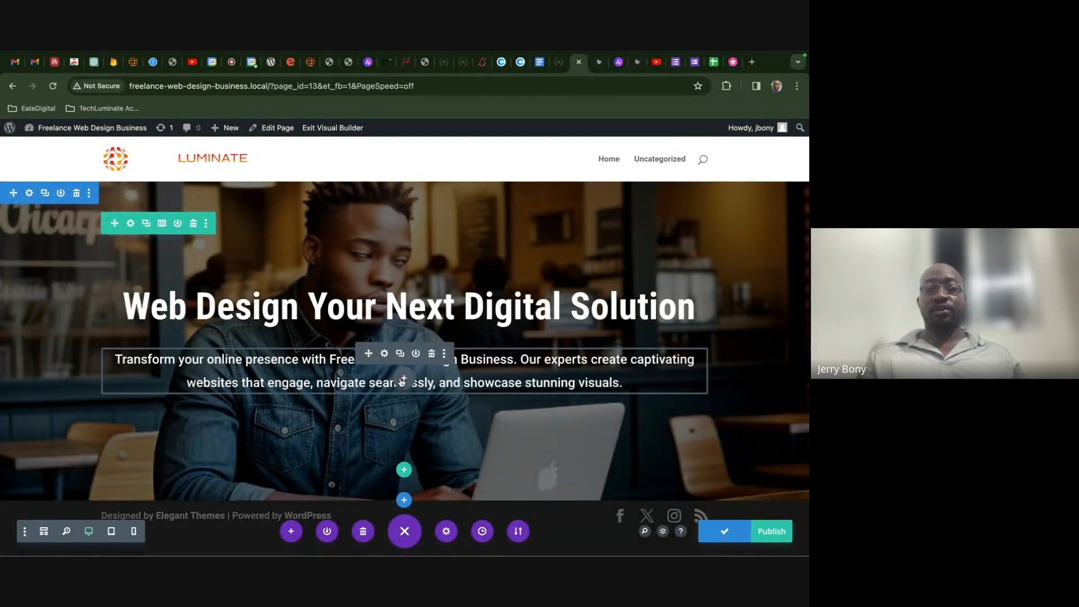
# - Add a centred Button module labelled 'Learn More' under the subtext
pyautogui.click(402, 380)
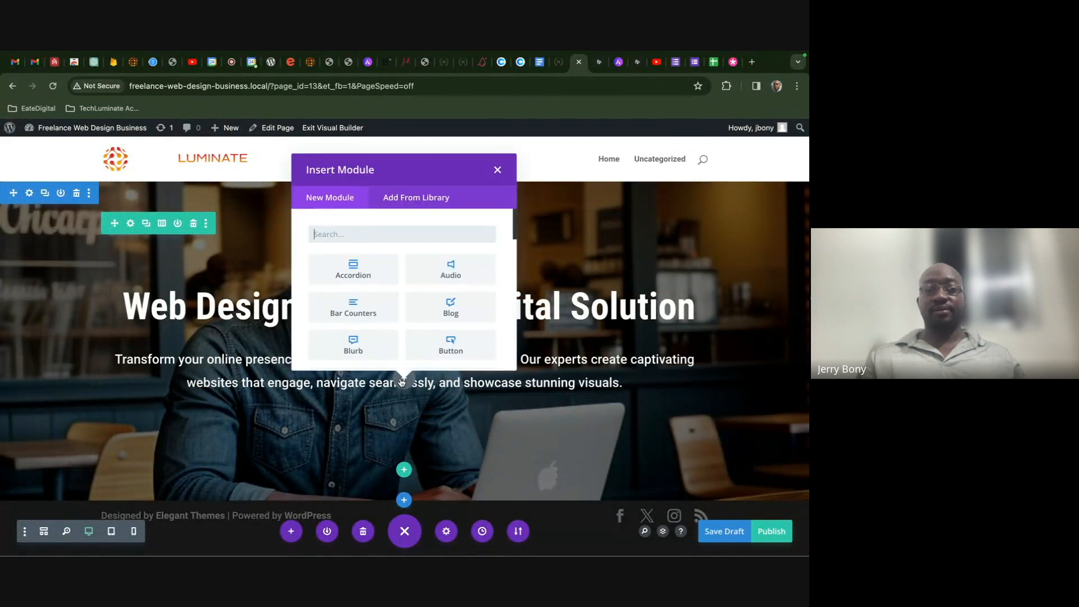
pyautogui.write('bu')
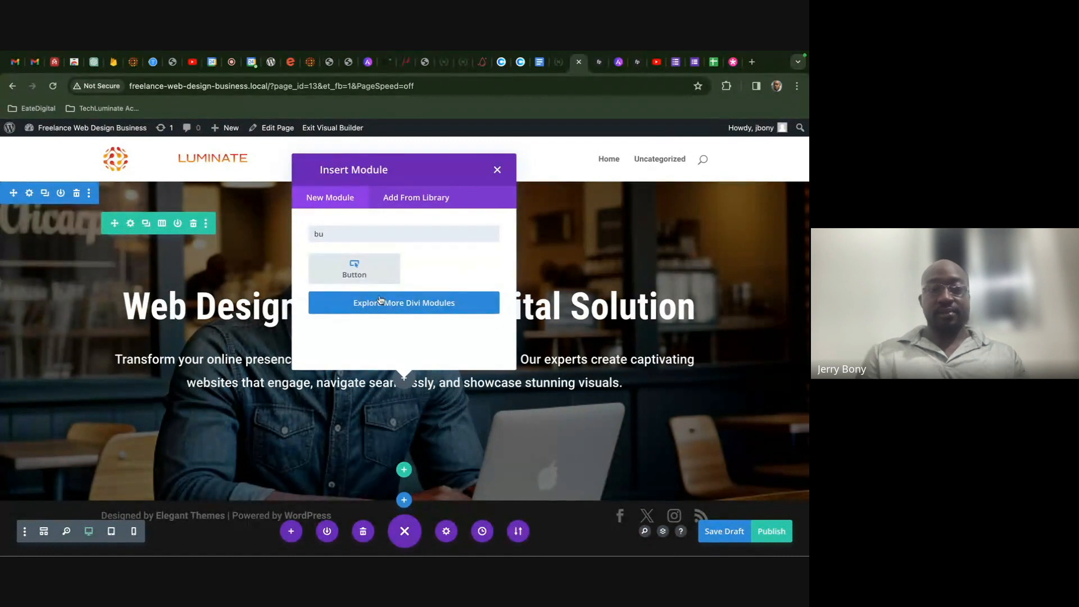
pyautogui.click(355, 268)
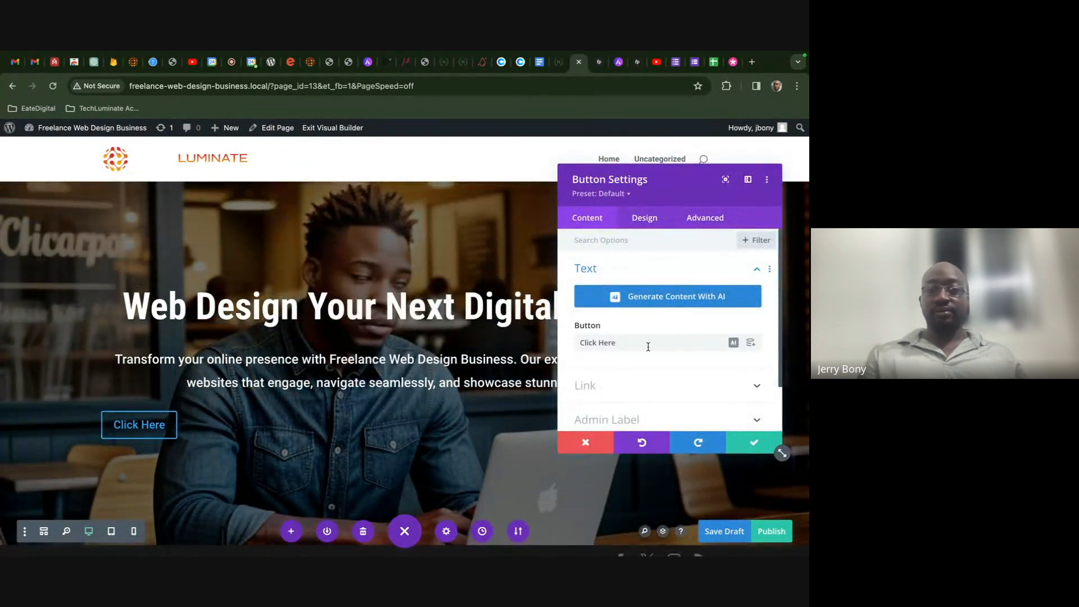
pyautogui.click(641, 219)
pyautogui.click(632, 281)
pyautogui.click(664, 309)
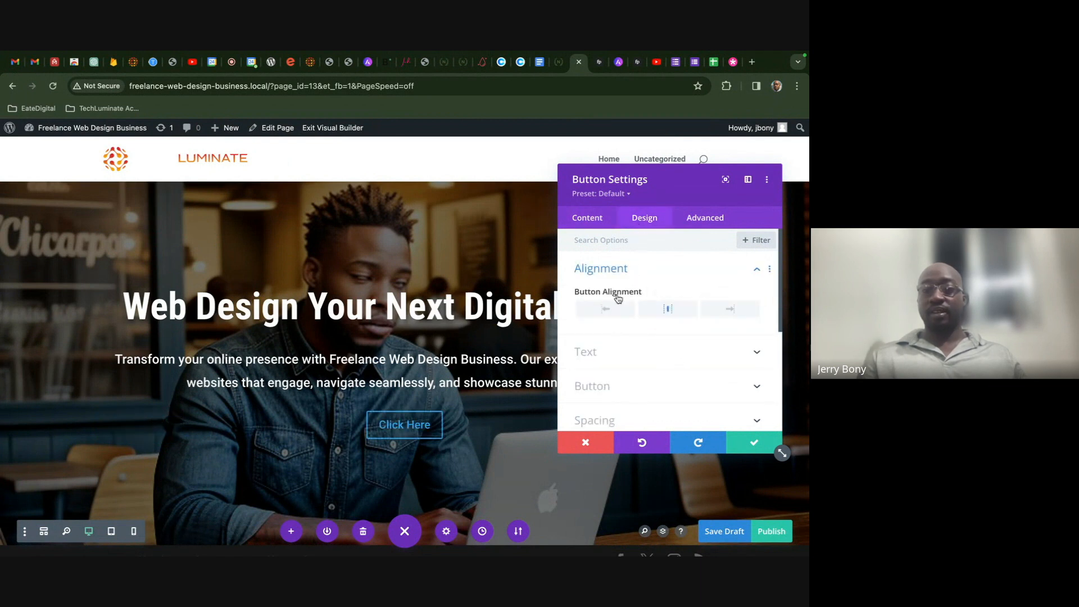
pyautogui.click(602, 227)
pyautogui.click(618, 270)
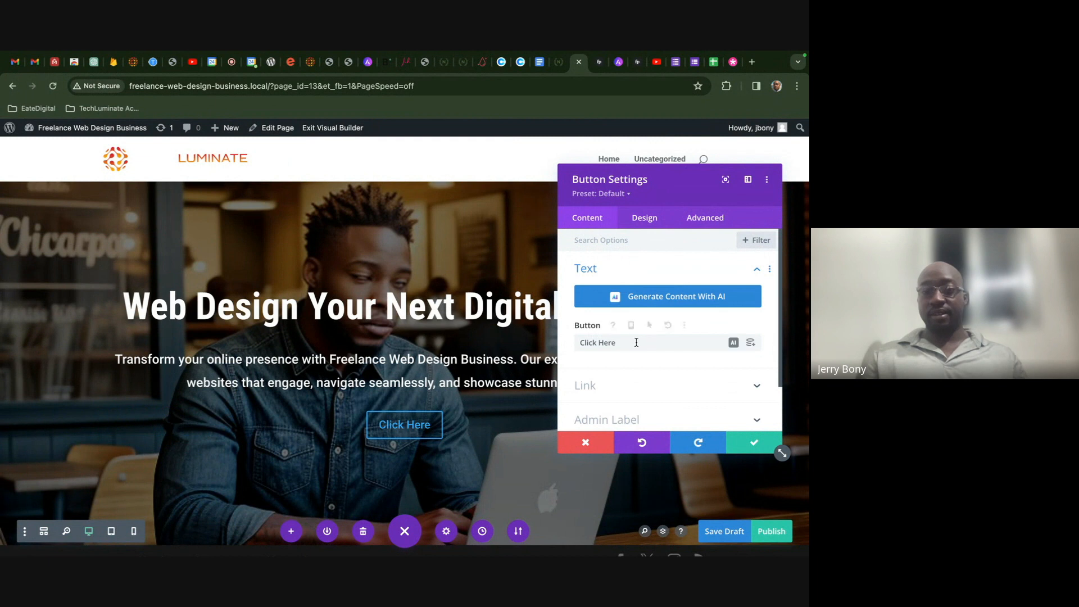
pyautogui.moveTo(638, 342); pyautogui.dragTo(544, 342)
pyautogui.write('Lear')
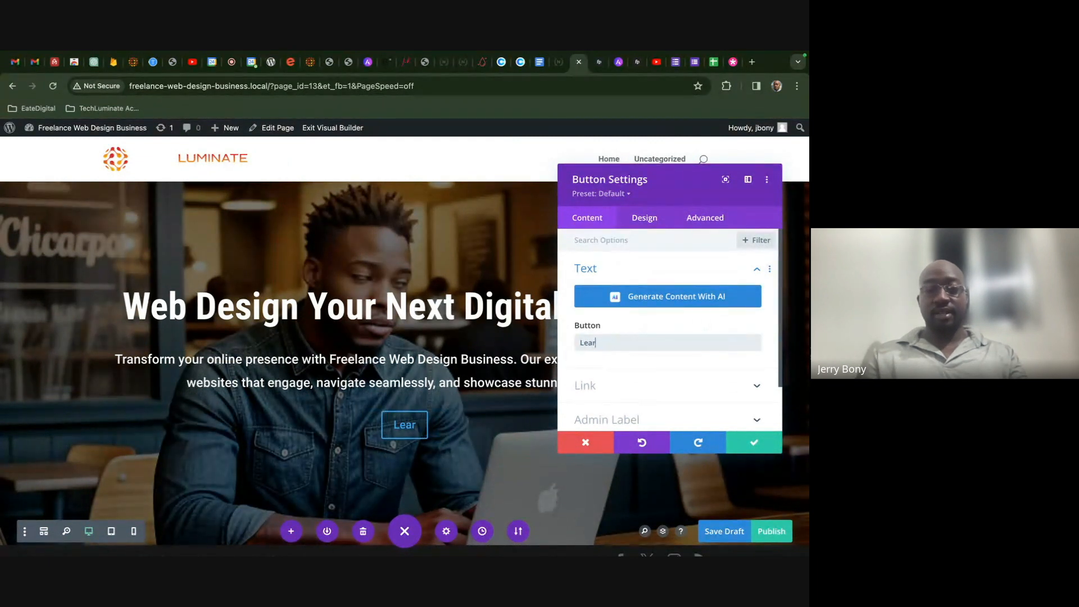
pyautogui.write('n More')
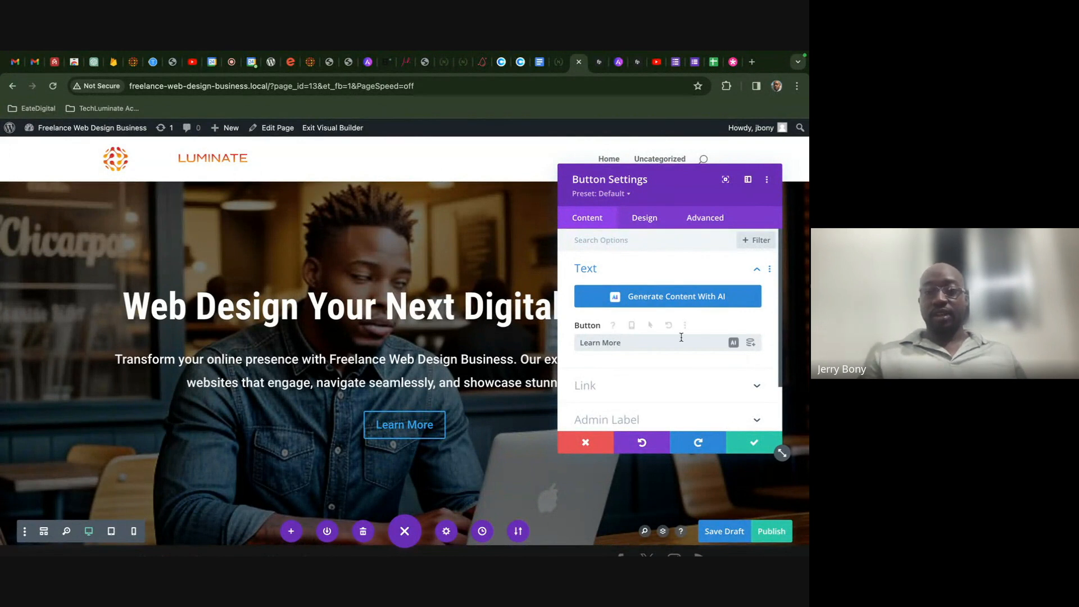
pyautogui.scroll(-1, 680, 338)
# - Turn on Use Custom Styles For Button, then briefly check the video call and return
pyautogui.click(643, 218)
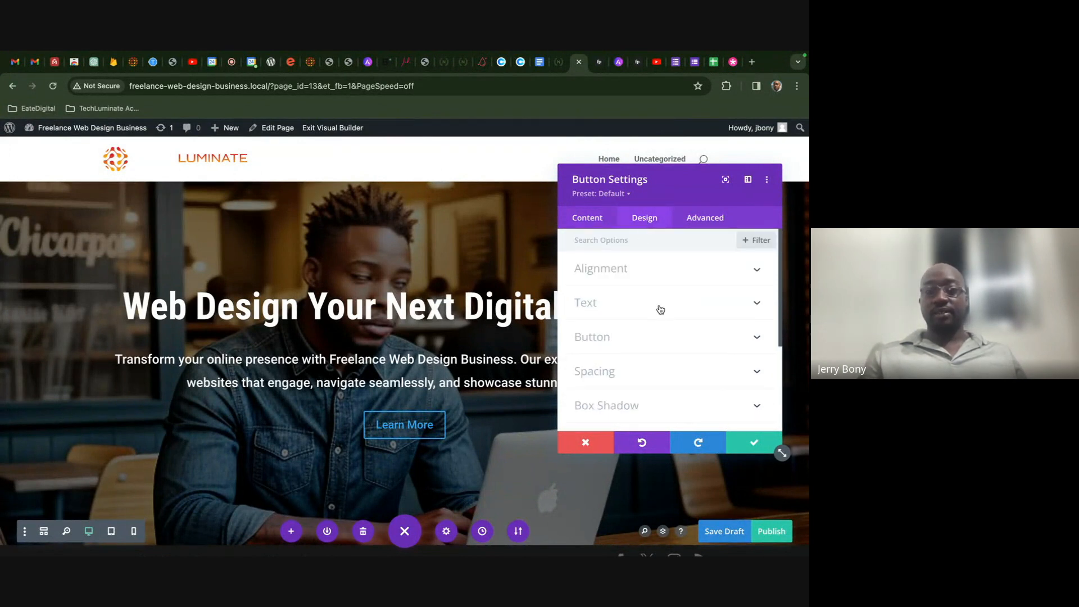
pyautogui.click(625, 338)
pyautogui.click(596, 296)
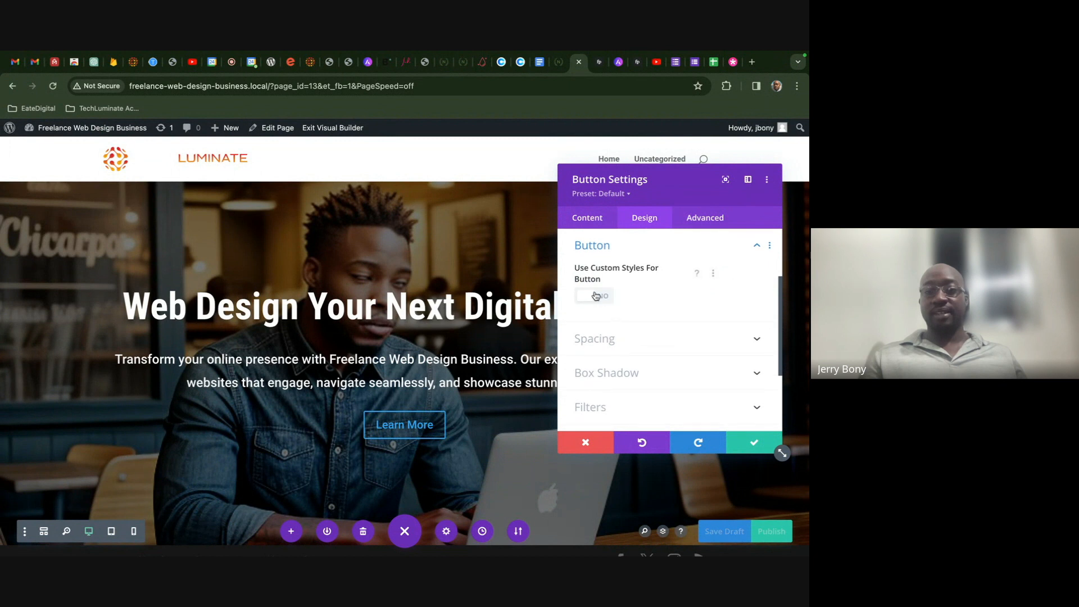
pyautogui.scroll(-1, 628, 315)
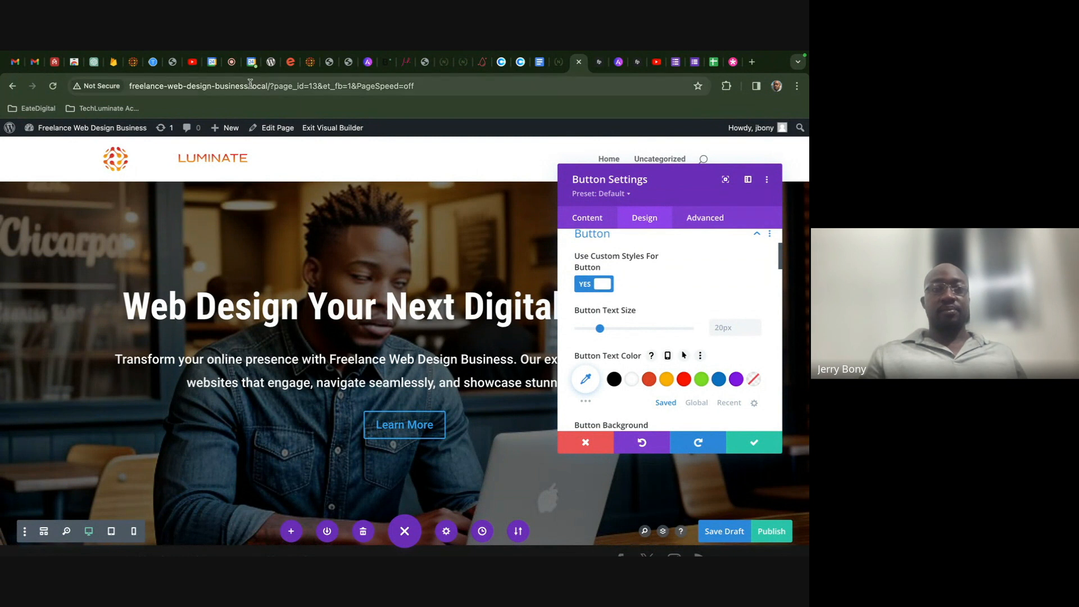
pyautogui.click(232, 62)
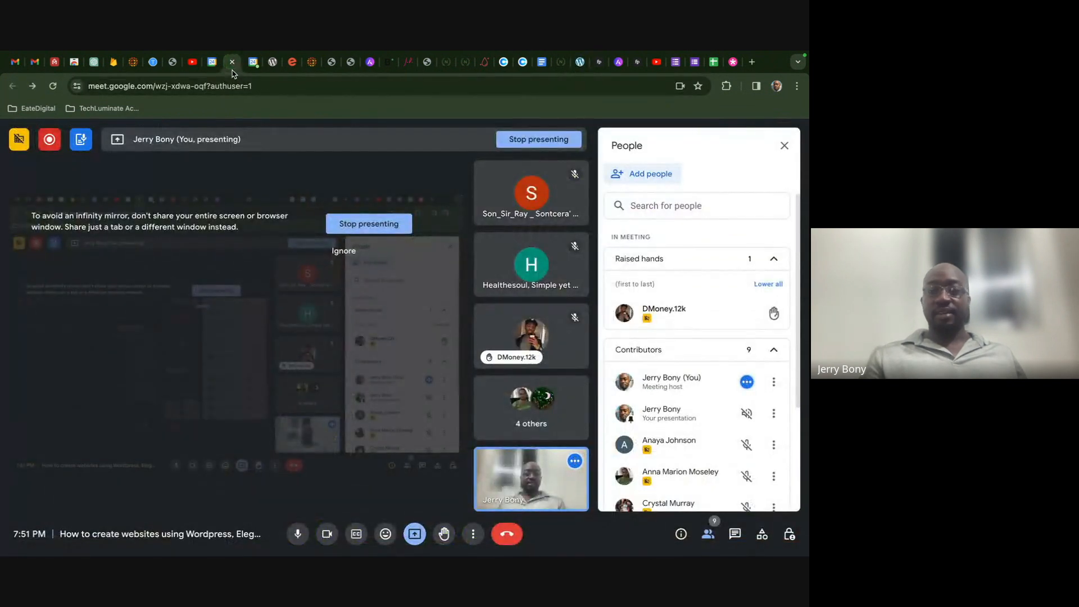
pyautogui.click(561, 62)
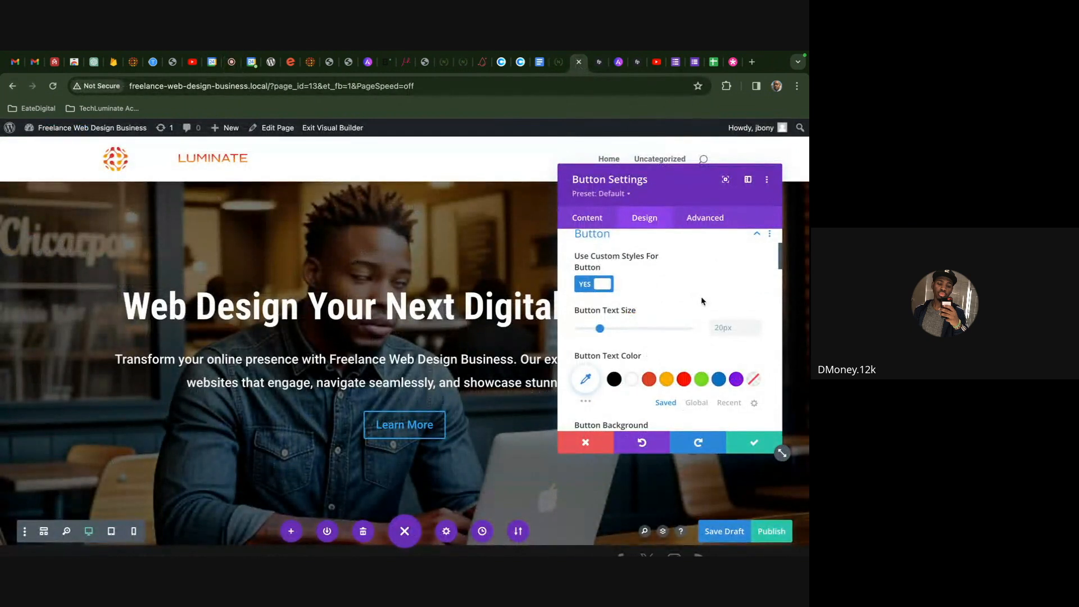
# - Discard the button changes, delete the Click Here button, and open Insert Module below the subtext
pyautogui.click(583, 444)
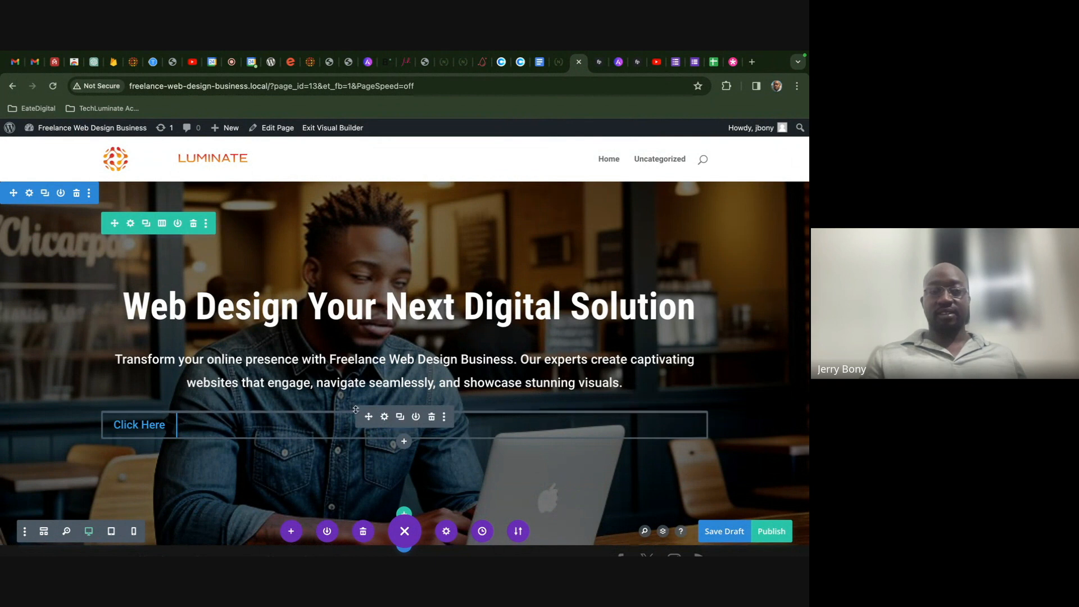
pyautogui.click(432, 417)
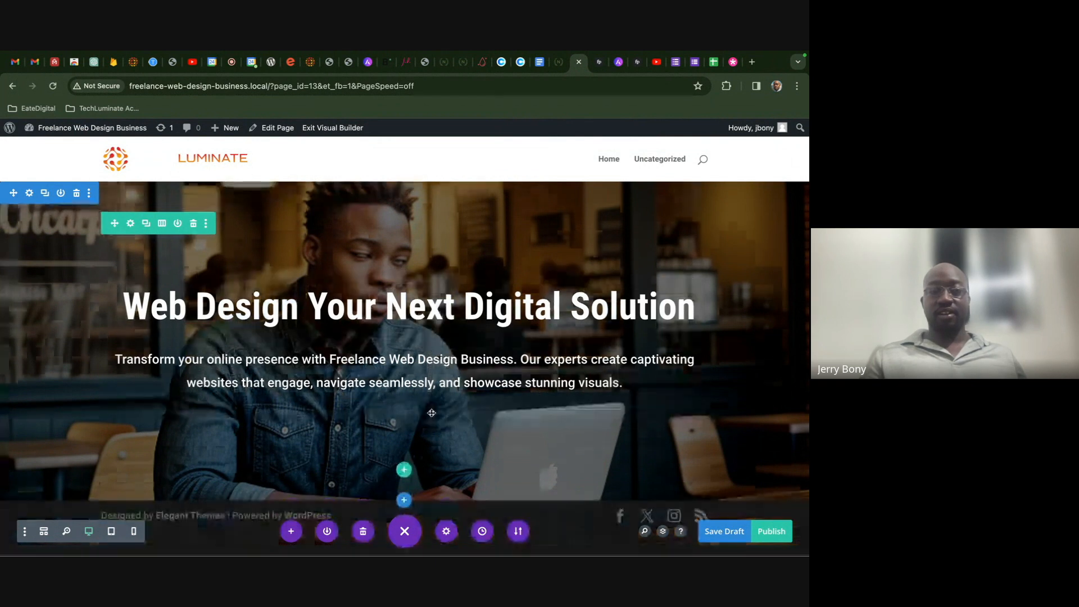
pyautogui.click(402, 380)
pyautogui.click(497, 171)
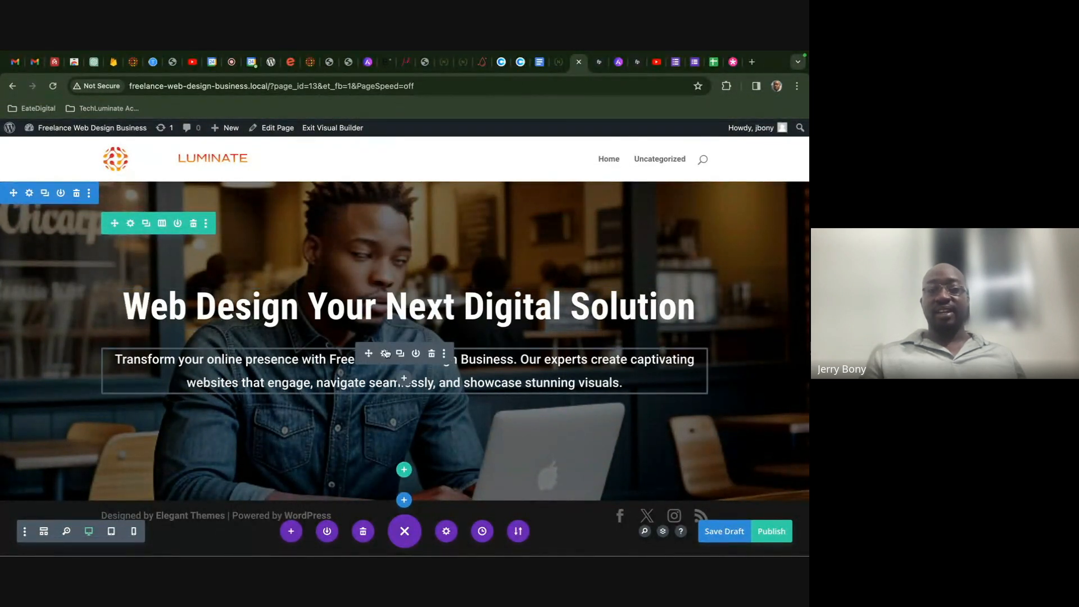
pyautogui.click(404, 379)
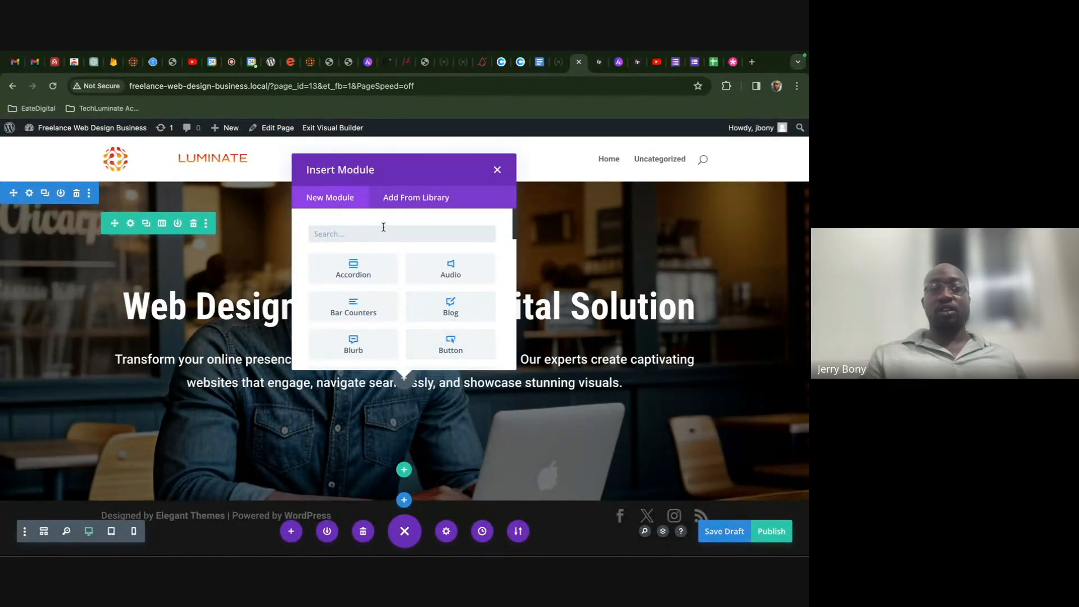
# - Insert a Button module into the hero and change its label from 'Click Here' to 'Learn More'
pyautogui.write('but')
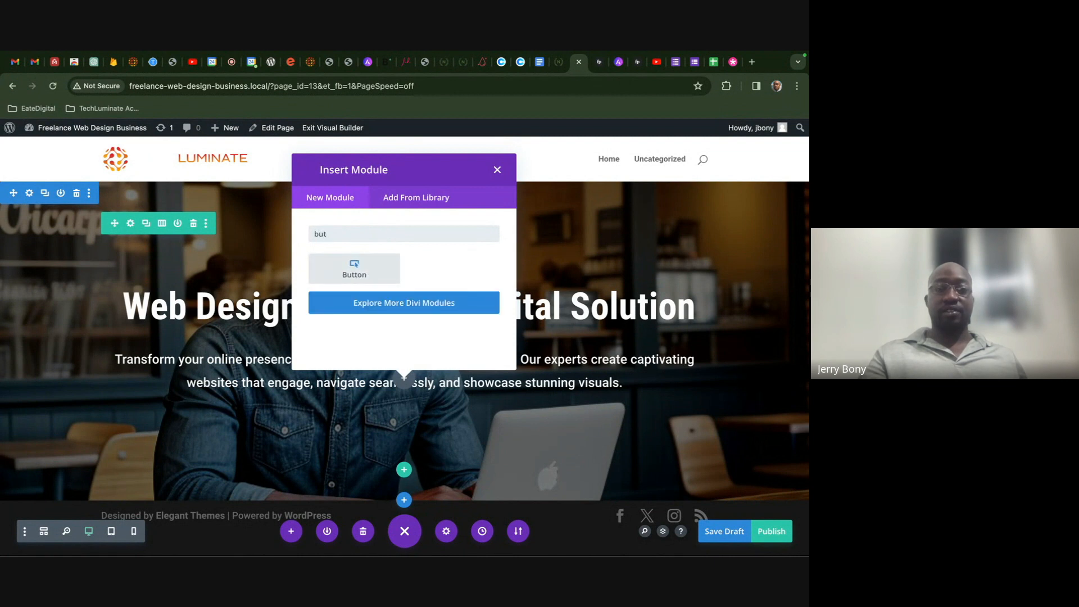
pyautogui.click(377, 276)
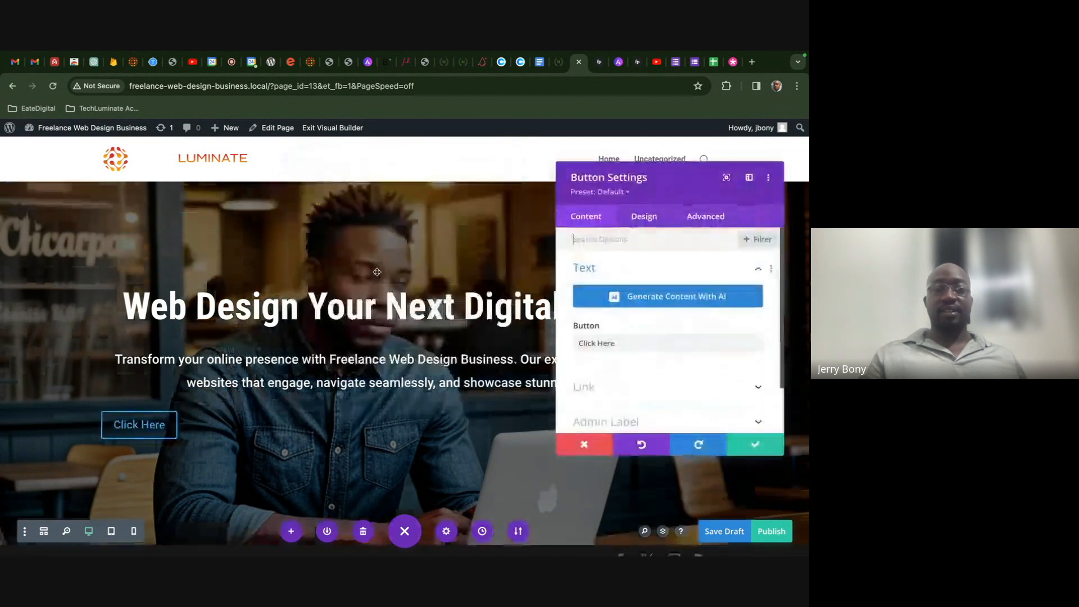
pyautogui.click(644, 219)
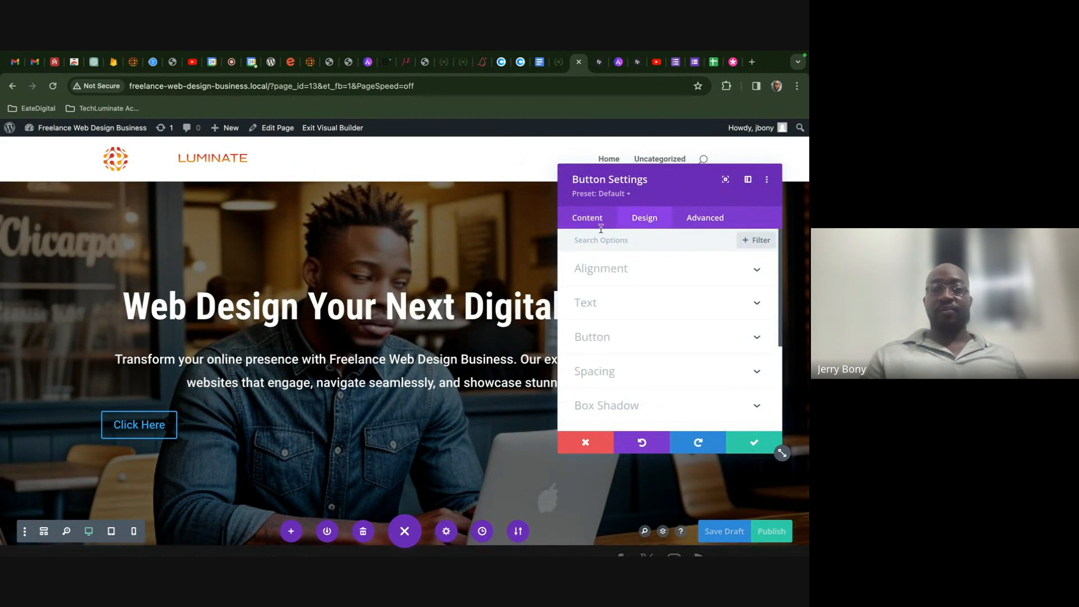
pyautogui.click(588, 219)
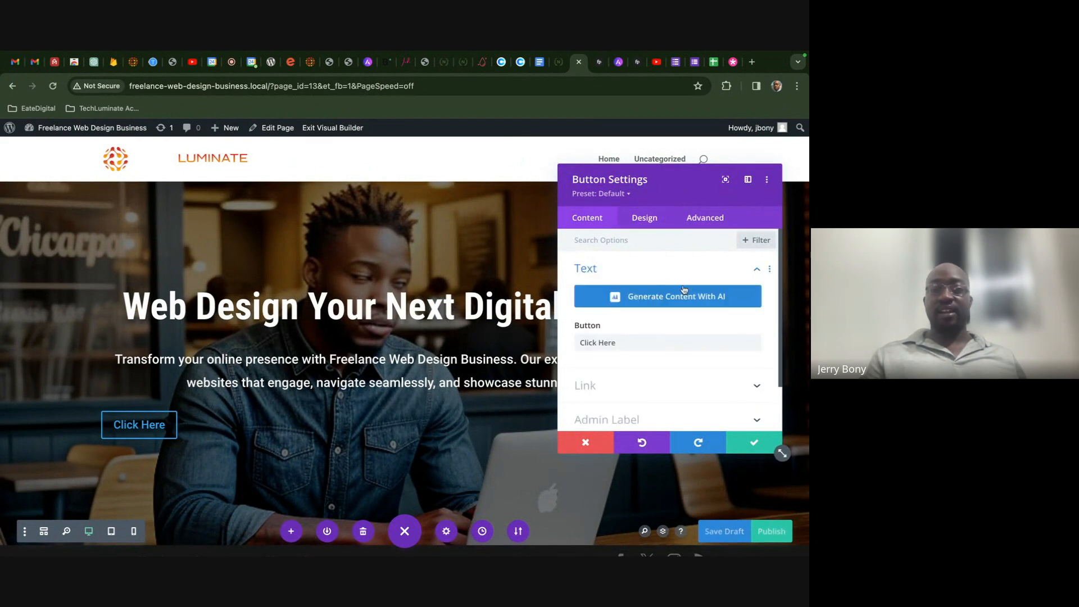
pyautogui.click(597, 342)
pyautogui.hotkey('ctrl', 'a')
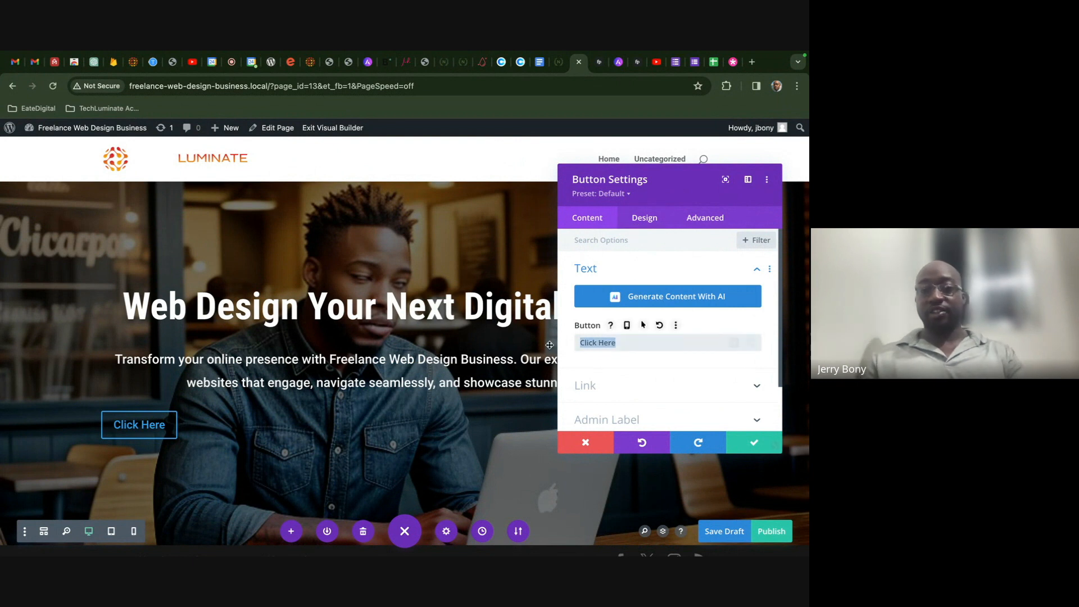
pyautogui.press('BackSpace')
pyautogui.write('Learn More')
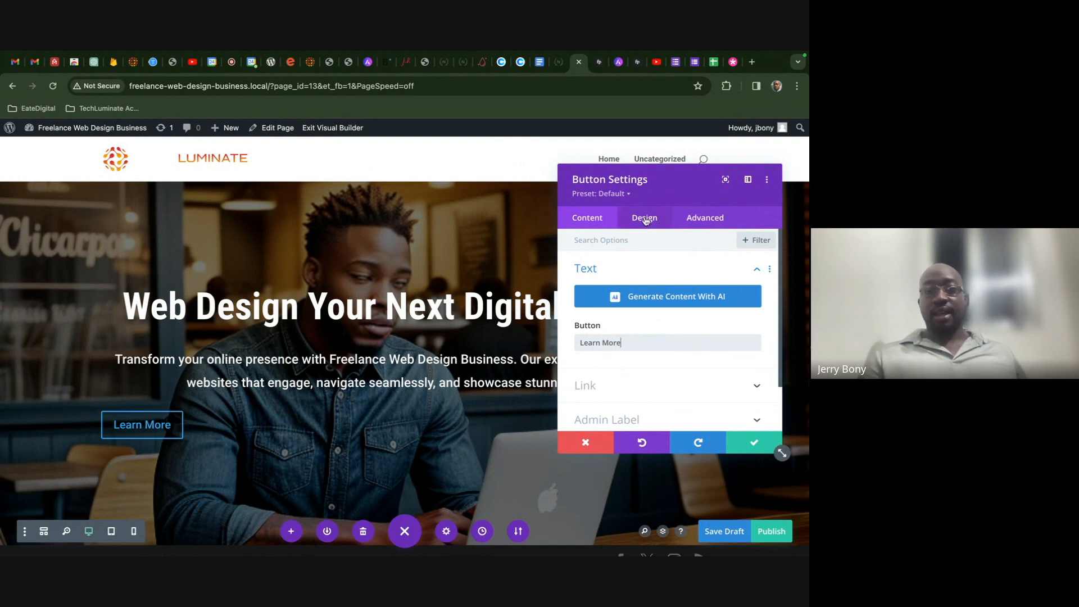
# - Set the Learn More button's alignment to center
pyautogui.click(646, 221)
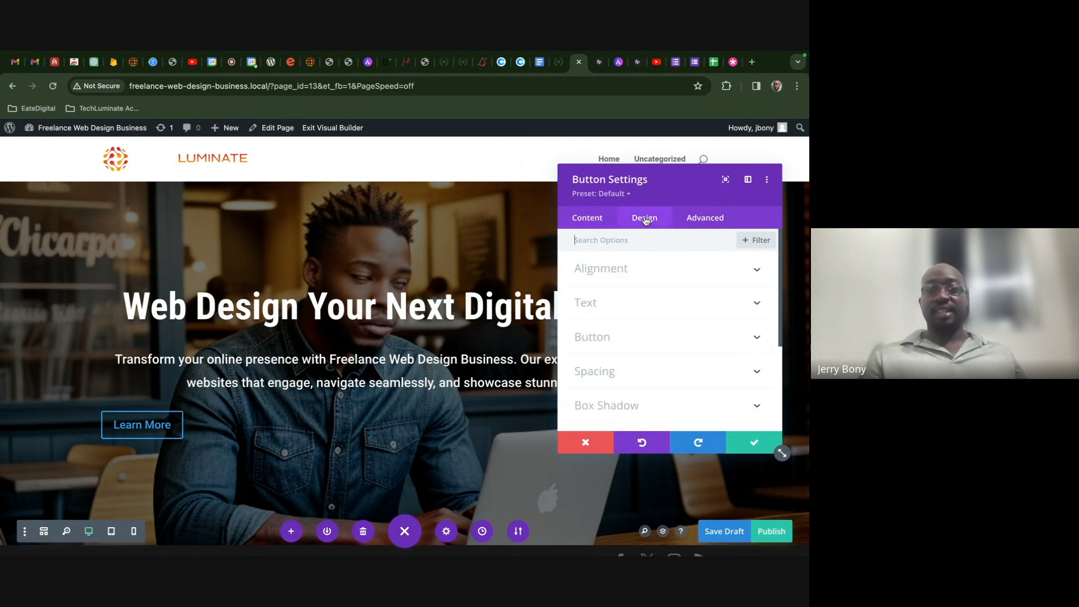
pyautogui.click(640, 273)
pyautogui.click(659, 314)
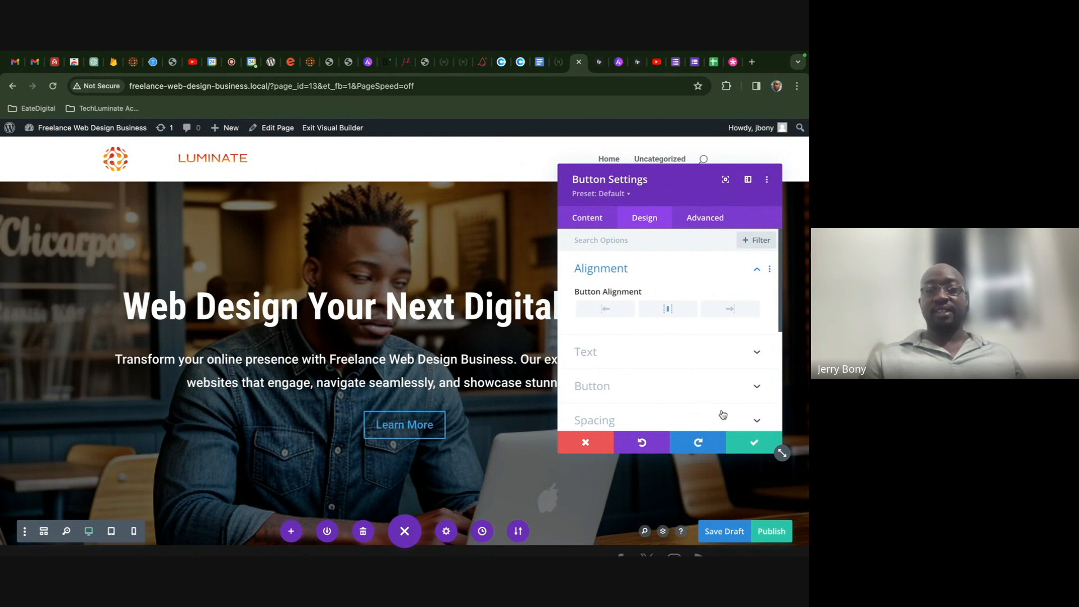
# - Enable custom button styles and set the button text color to white
pyautogui.click(646, 386)
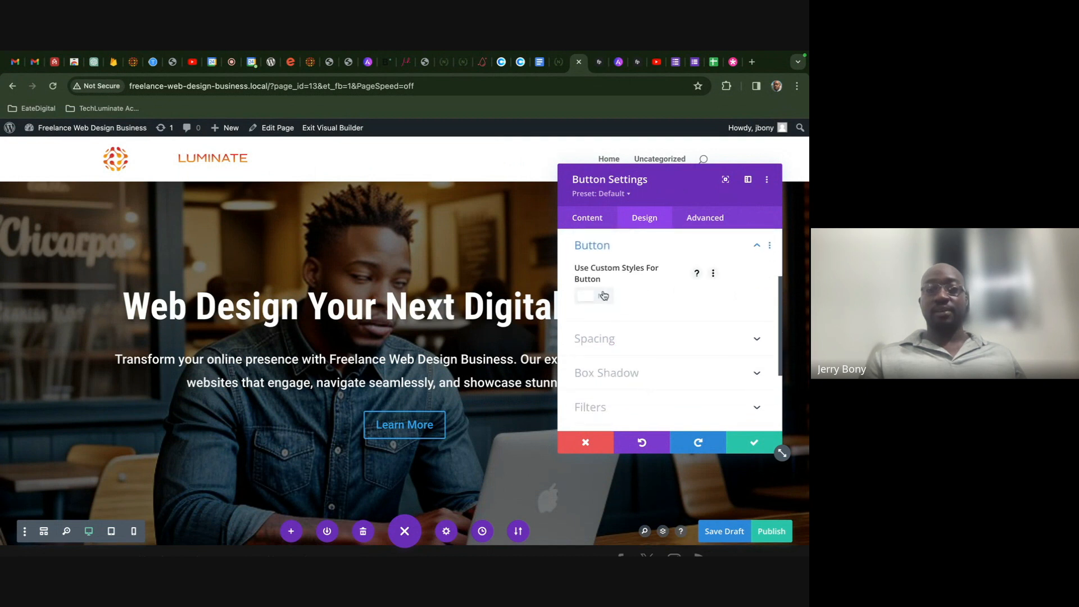
pyautogui.click(603, 296)
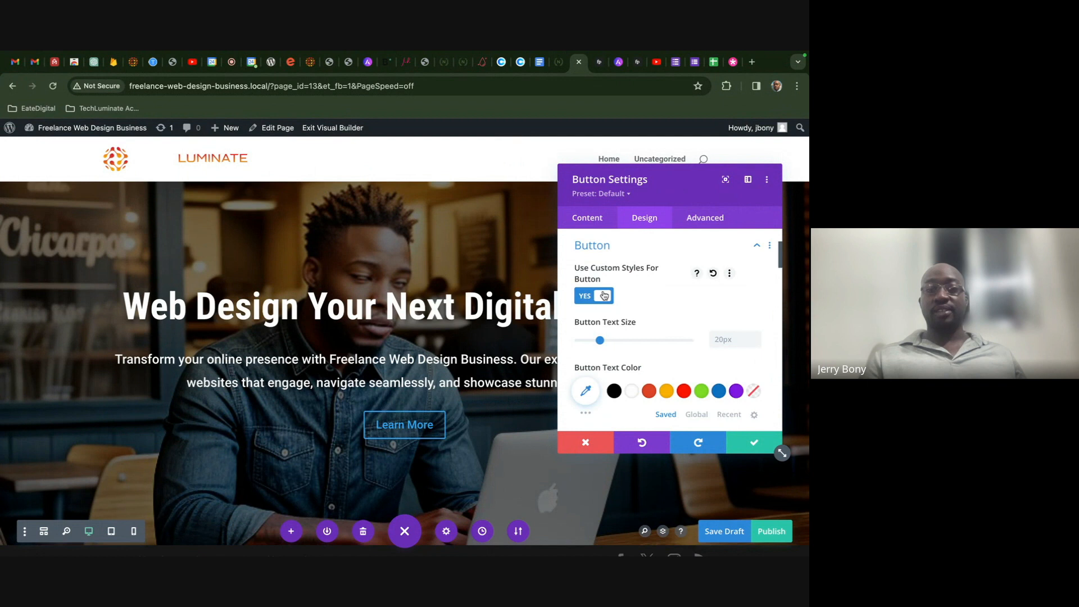
pyautogui.scroll(-1, 638, 370)
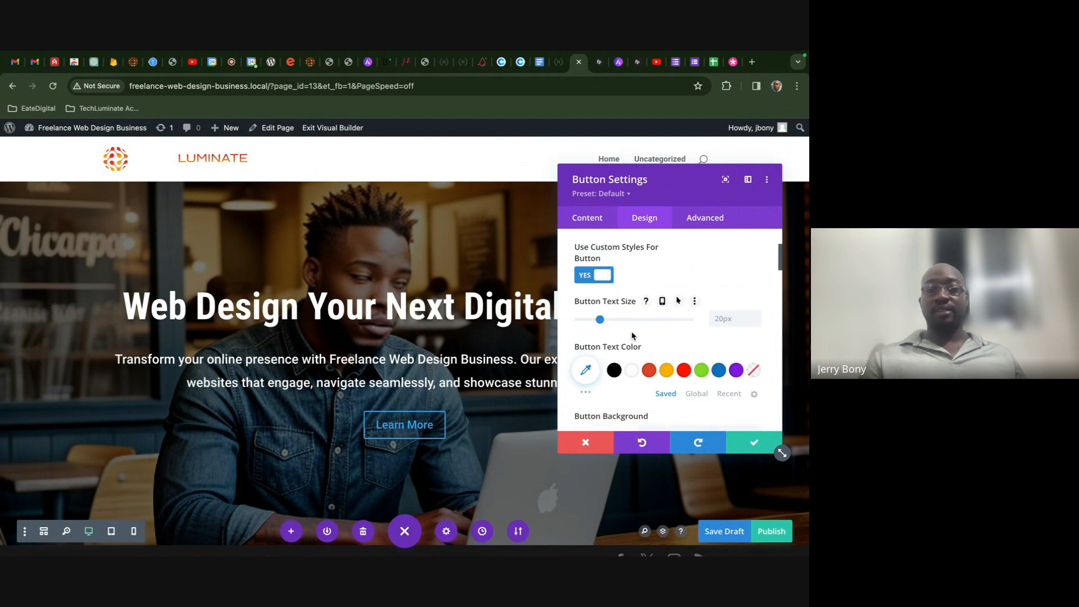
pyautogui.click(649, 368)
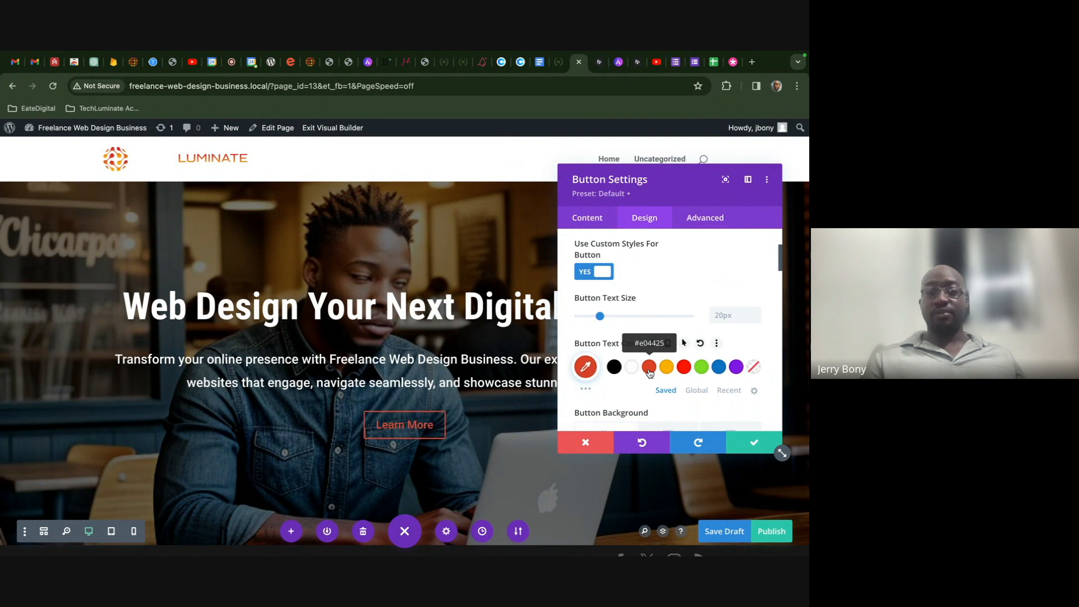
pyautogui.click(632, 368)
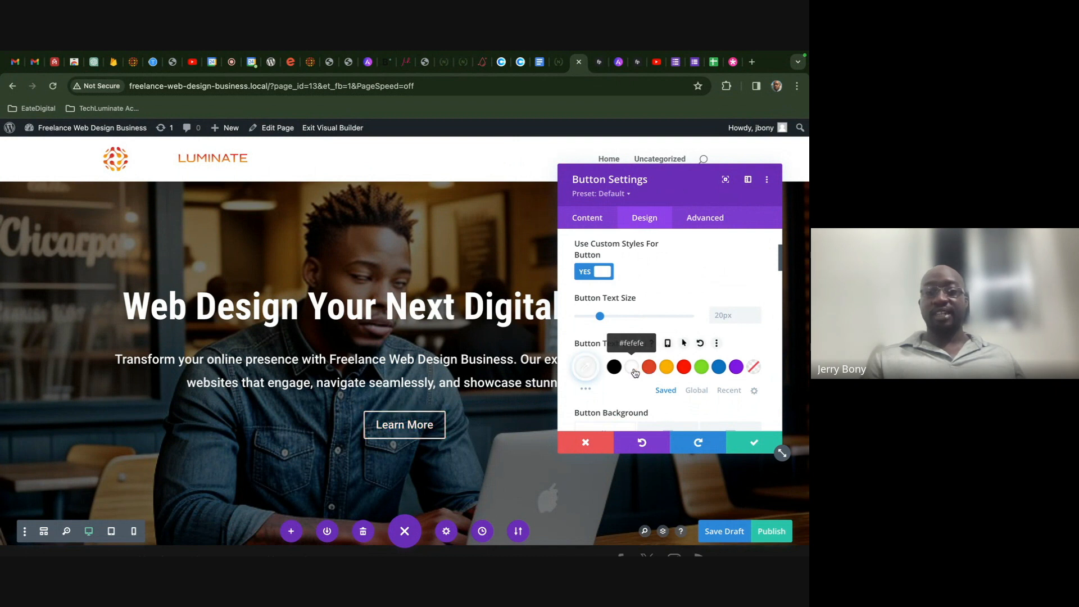
# - Give the button an orange-red #e04425 background color
pyautogui.scroll(-1, 633, 371)
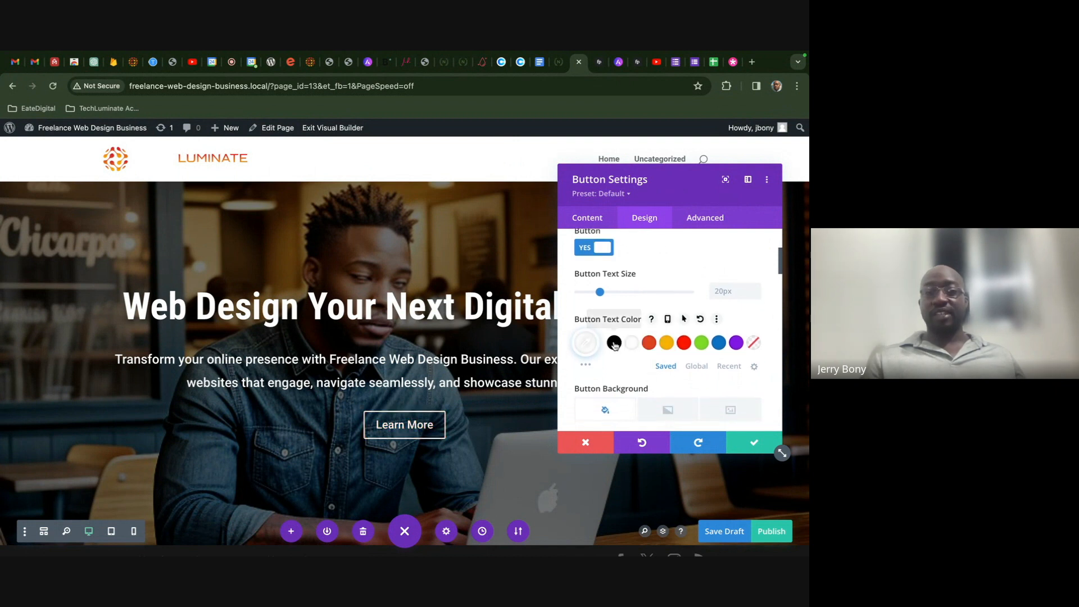
pyautogui.scroll(-4, 631, 331)
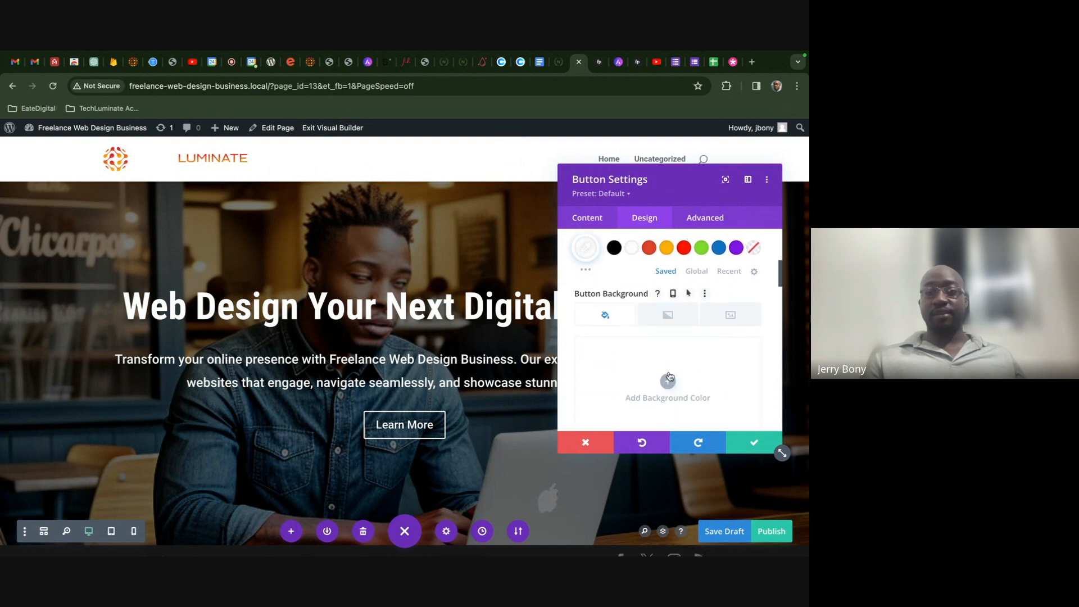
pyautogui.click(668, 381)
pyautogui.scroll(-3, 669, 381)
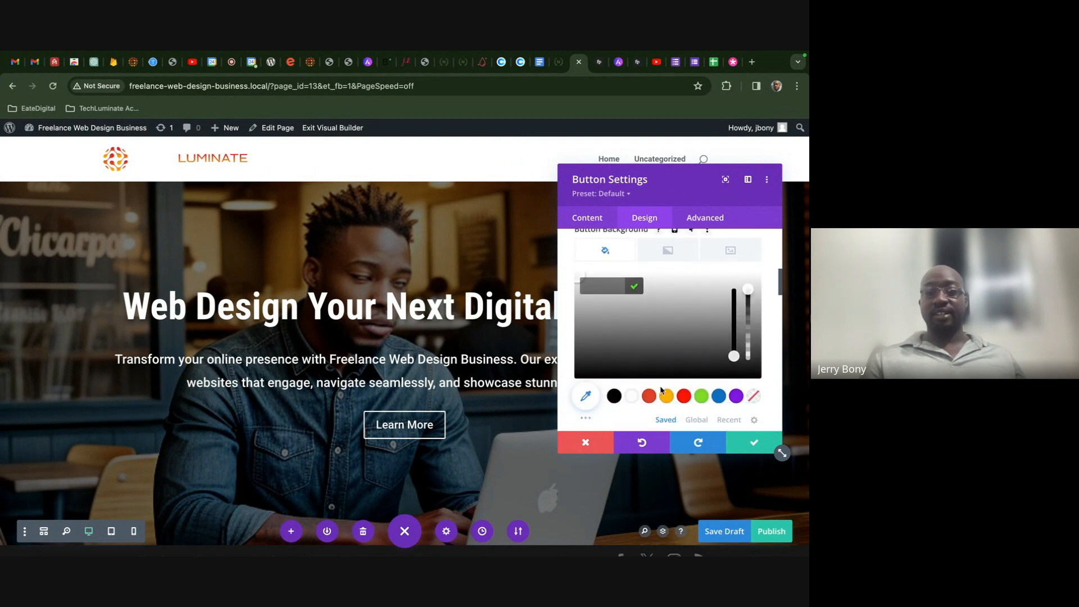
pyautogui.click(649, 397)
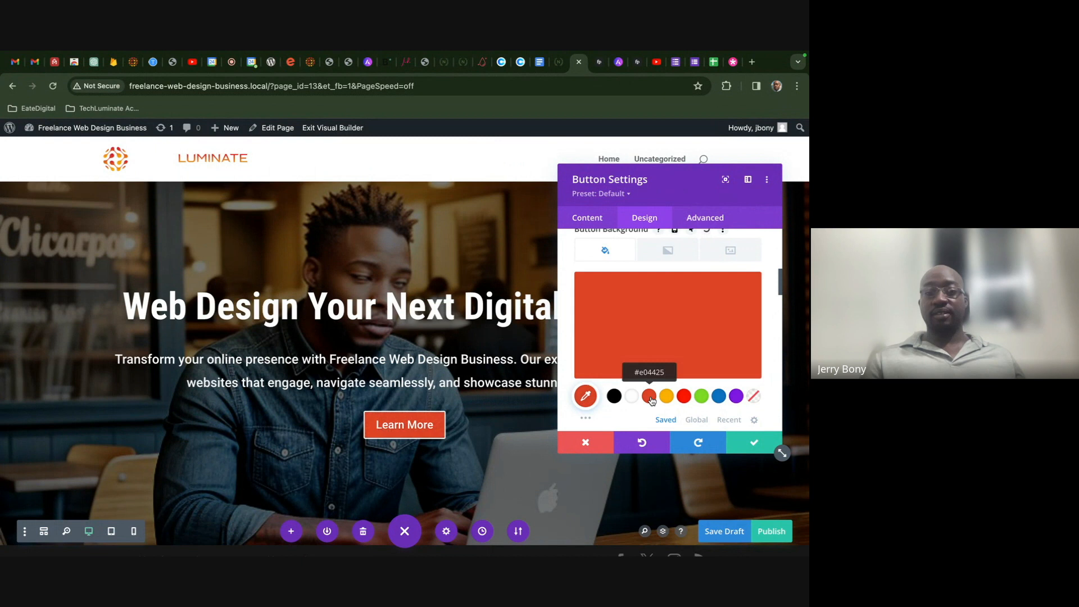
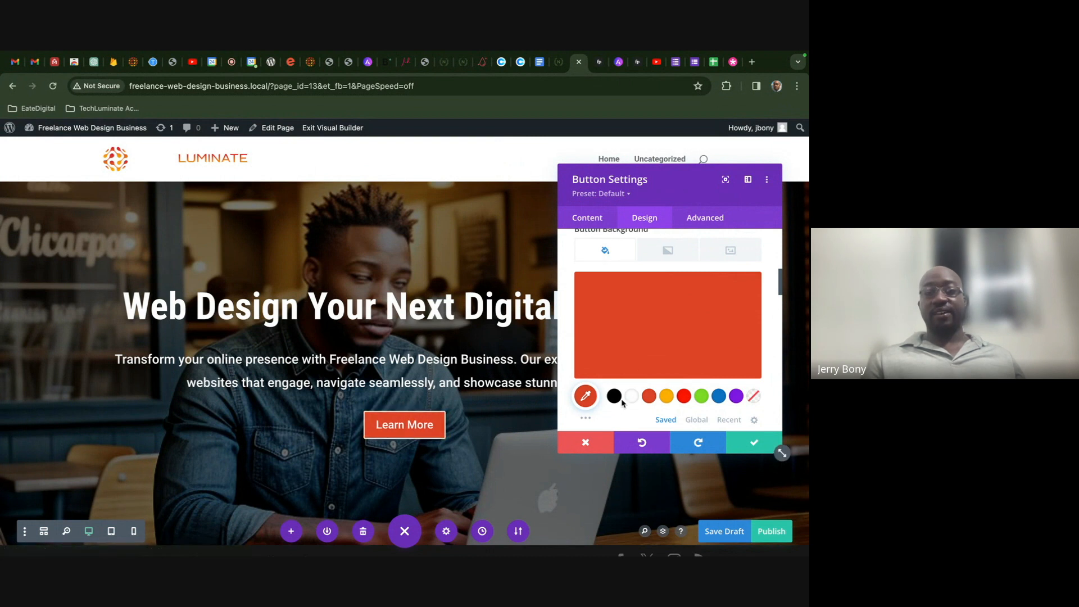
# - Save the draft with Ctrl+S and set the button border width to 2px
pyautogui.scroll(-1, 623, 406)
pyautogui.hotkey('ctrl', 's')
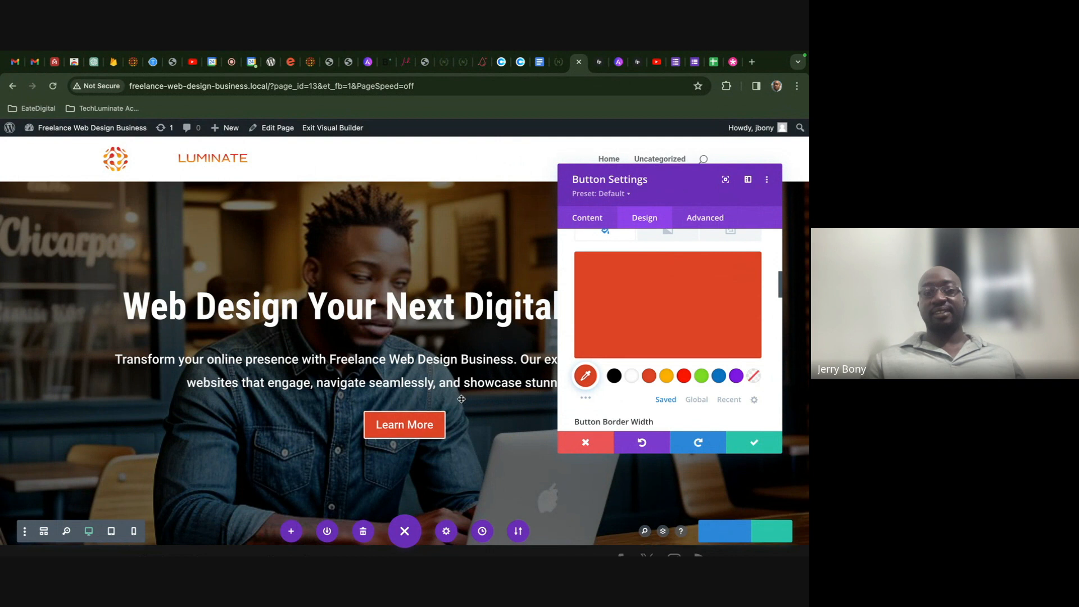
pyautogui.scroll(-3, 618, 367)
pyautogui.scroll(-2, 618, 368)
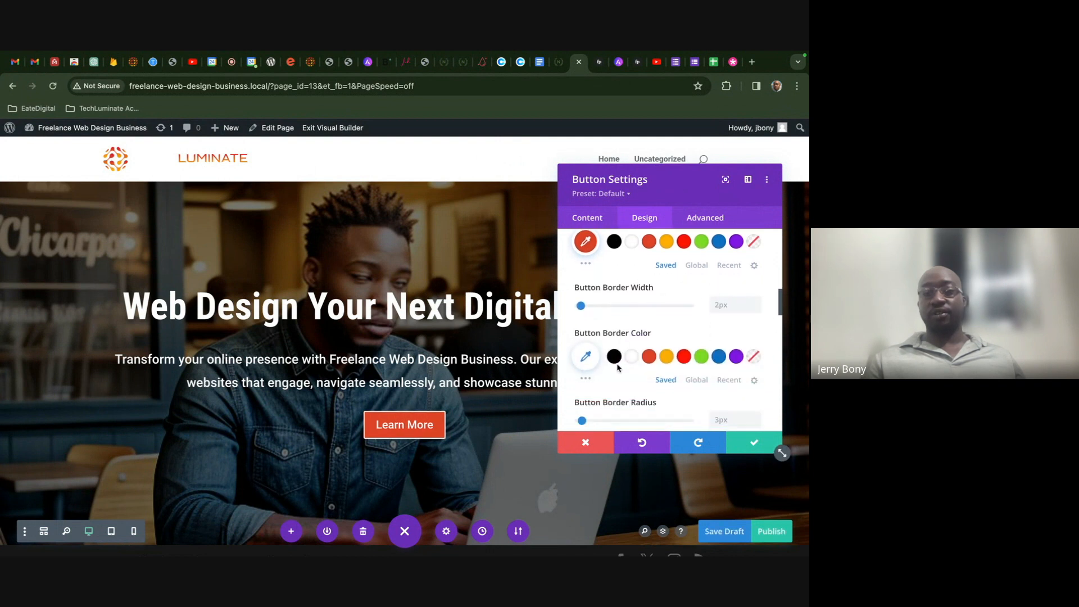
pyautogui.click(757, 308)
pyautogui.click(755, 301)
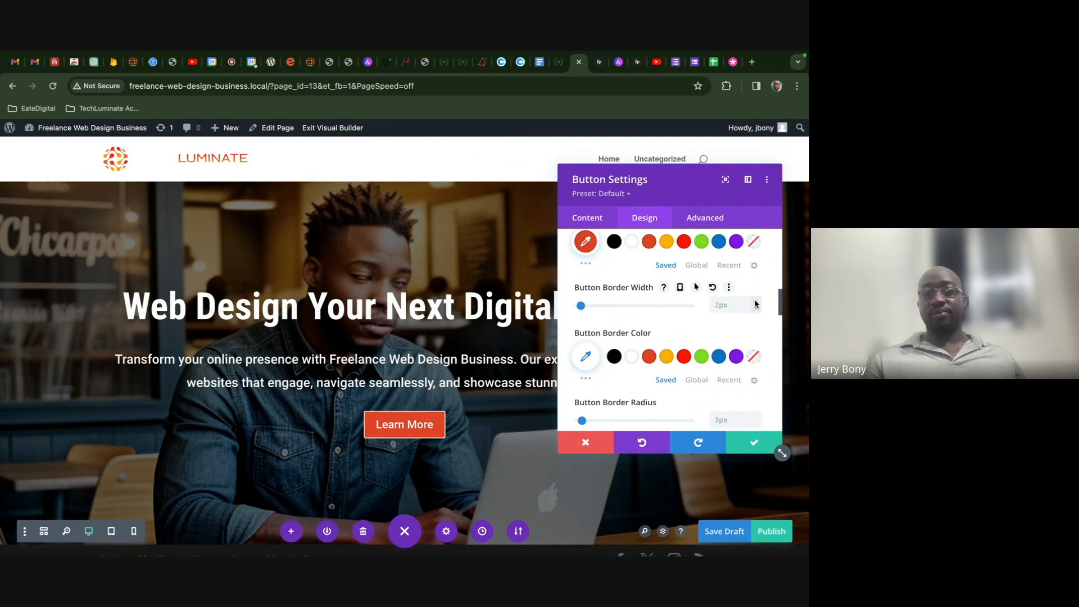
# - Color the button border orange-red #e04425 and confirm the button settings
pyautogui.scroll(-1, 726, 339)
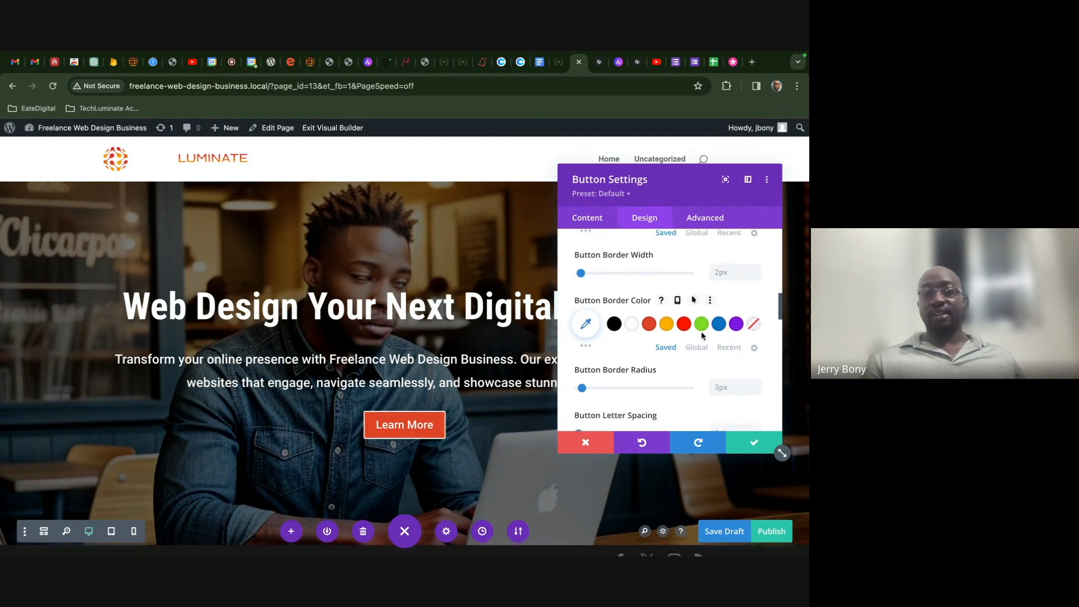
pyautogui.click(649, 325)
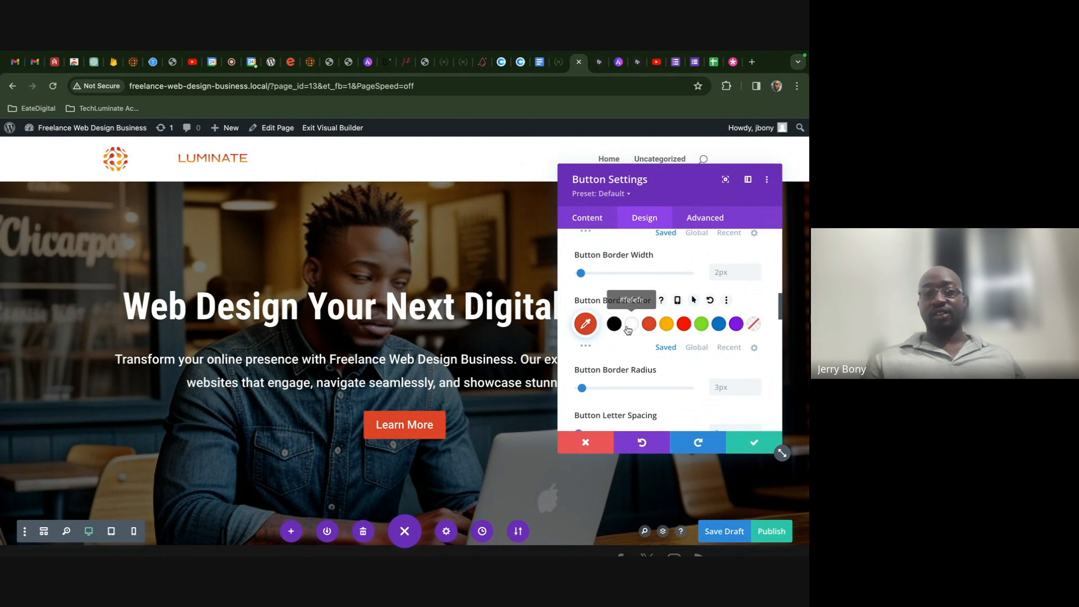
pyautogui.click(746, 444)
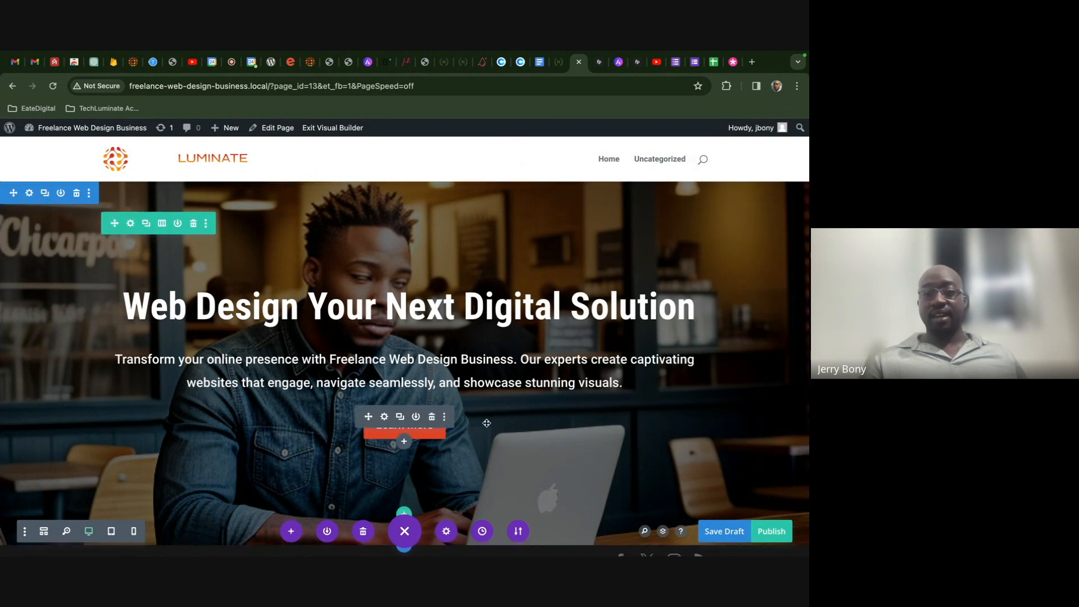
# - Save the page draft, then reopen the Learn More button settings to list its presets
pyautogui.click(384, 417)
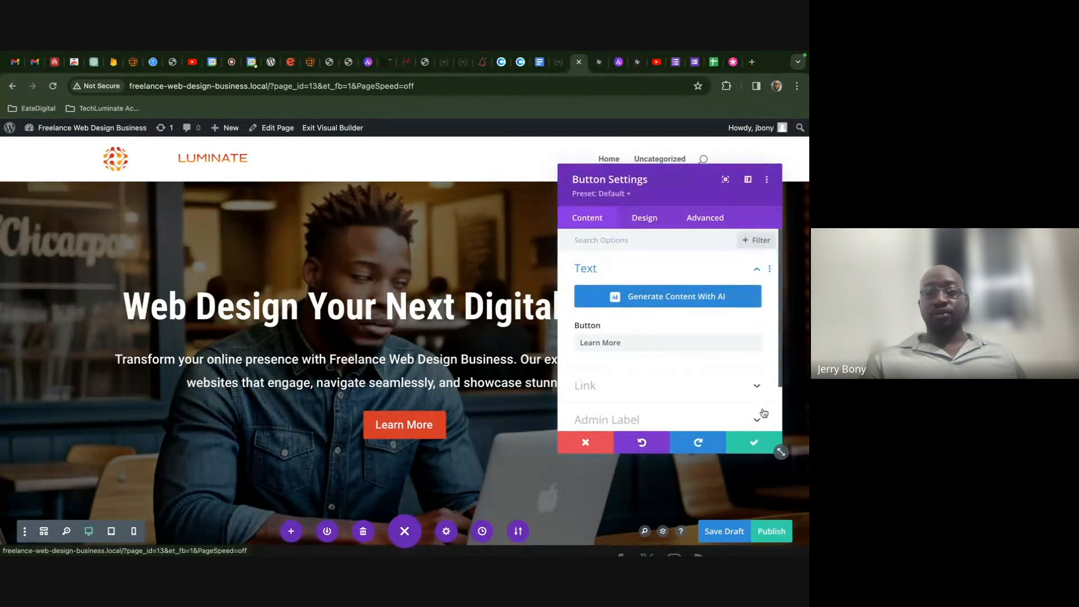
pyautogui.click(779, 448)
pyautogui.click(719, 538)
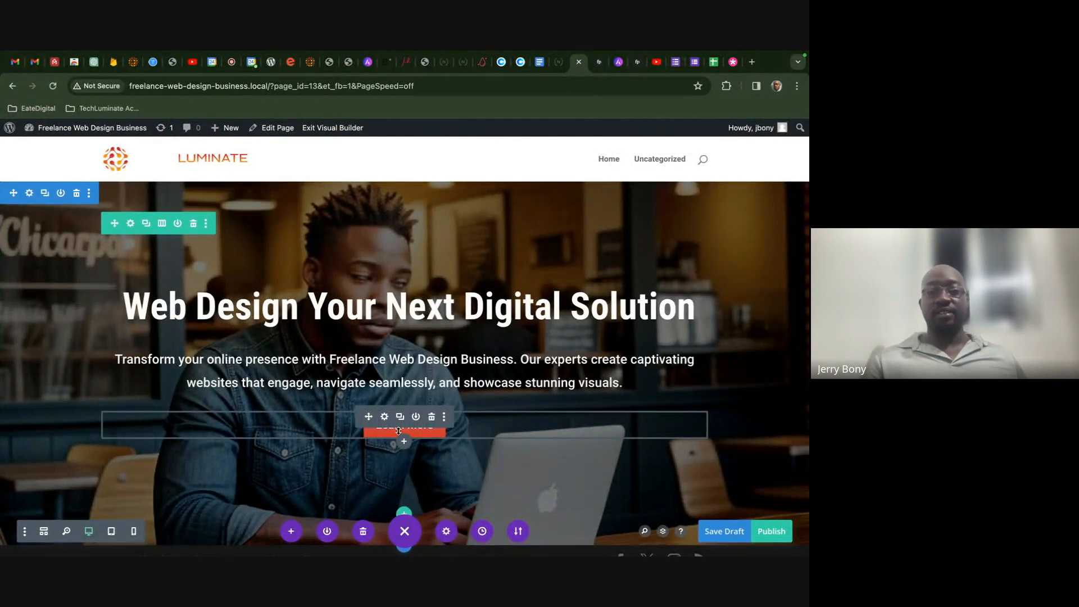
pyautogui.click(384, 417)
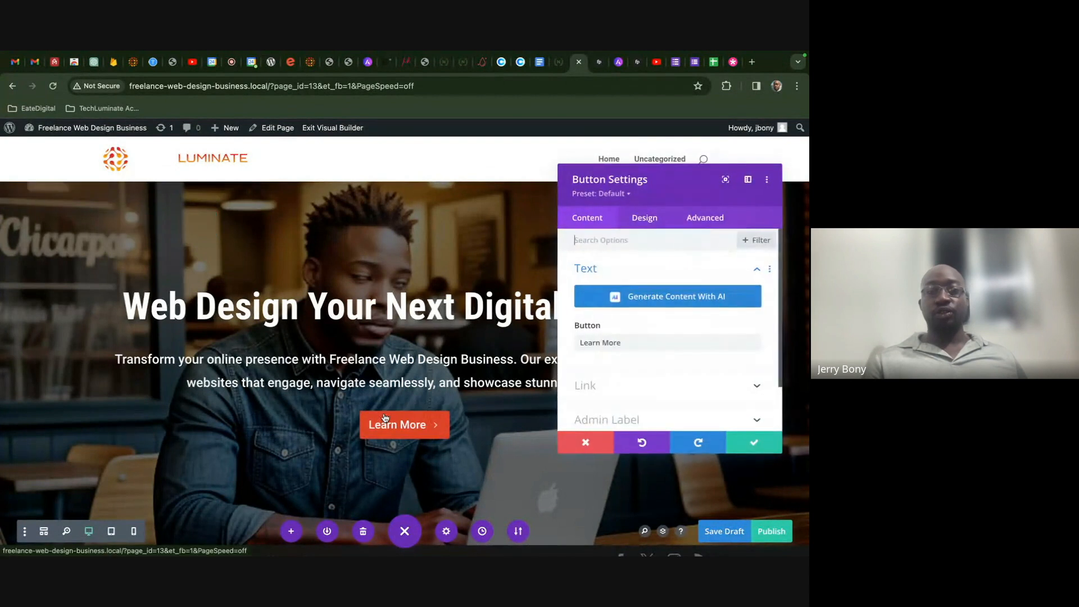
pyautogui.click(620, 194)
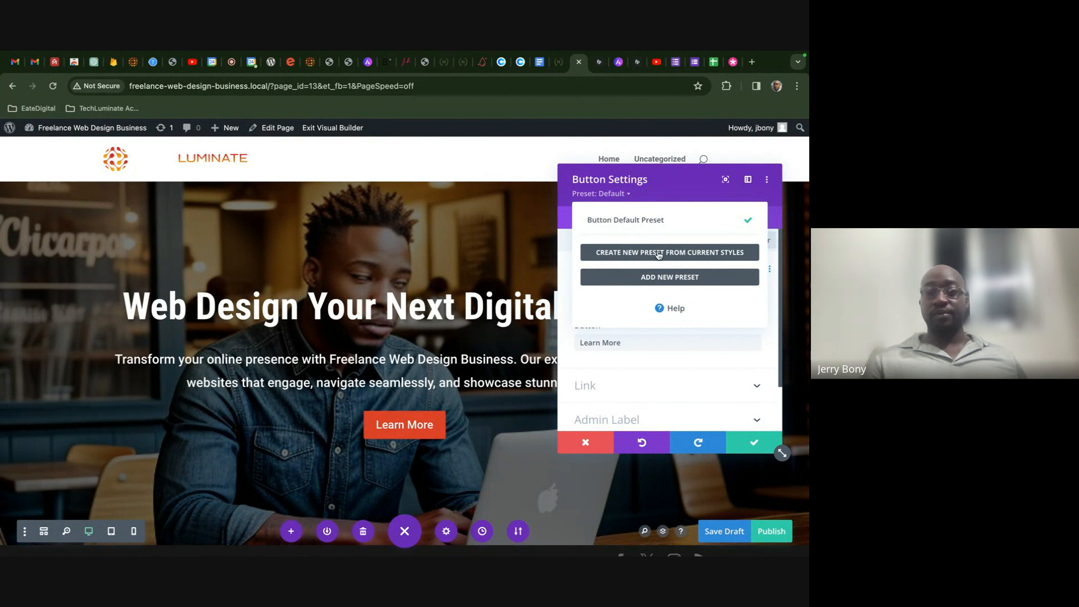
# - Create a new preset from the current button styles named 'Main Button'
pyautogui.click(659, 253)
pyautogui.click(644, 259)
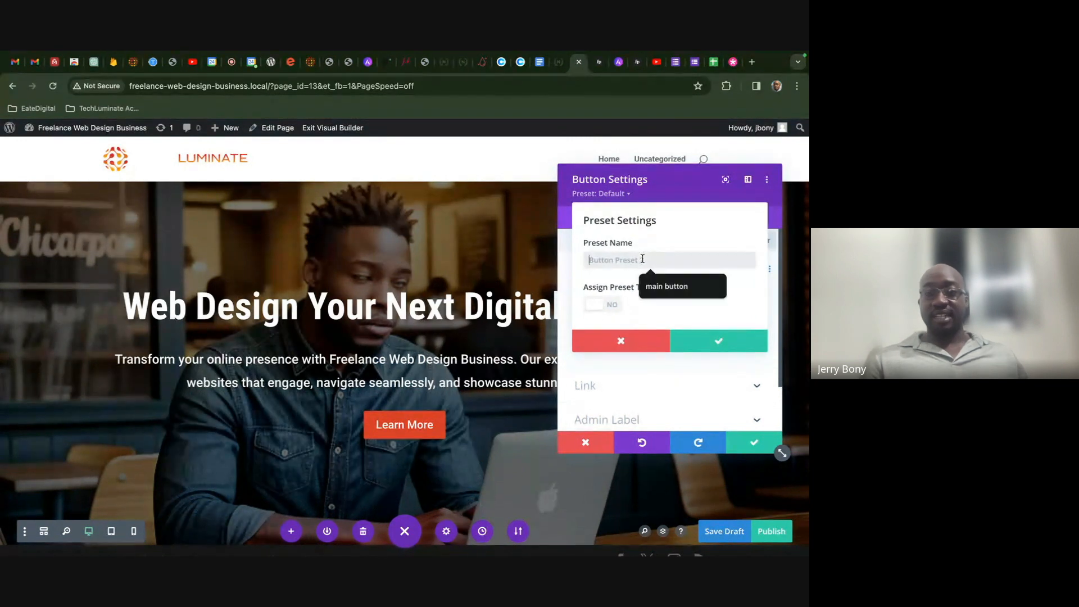
pyautogui.write('M')
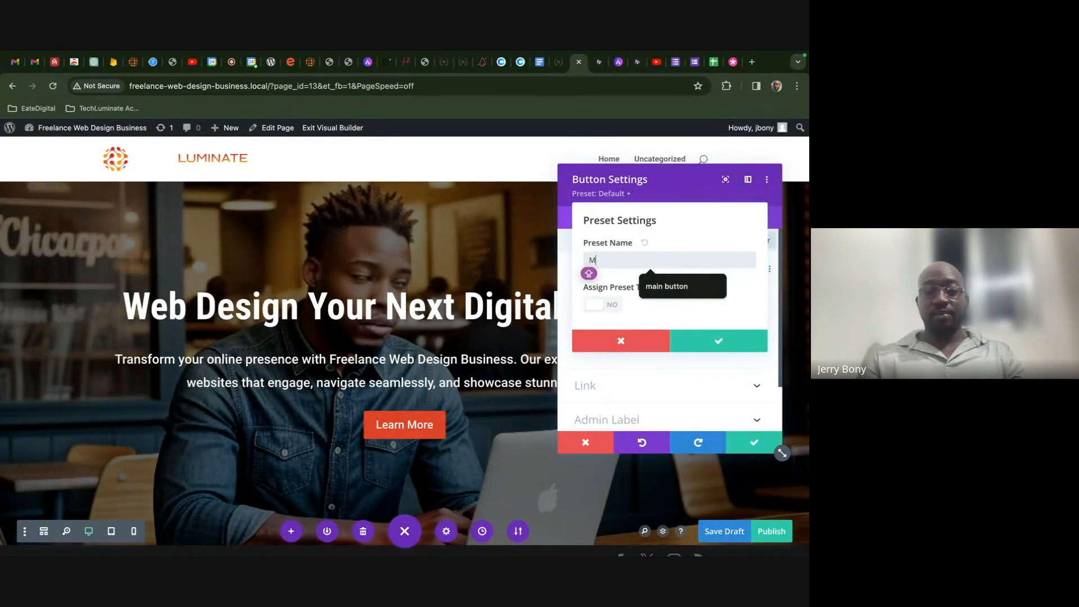
pyautogui.write('ain Button')
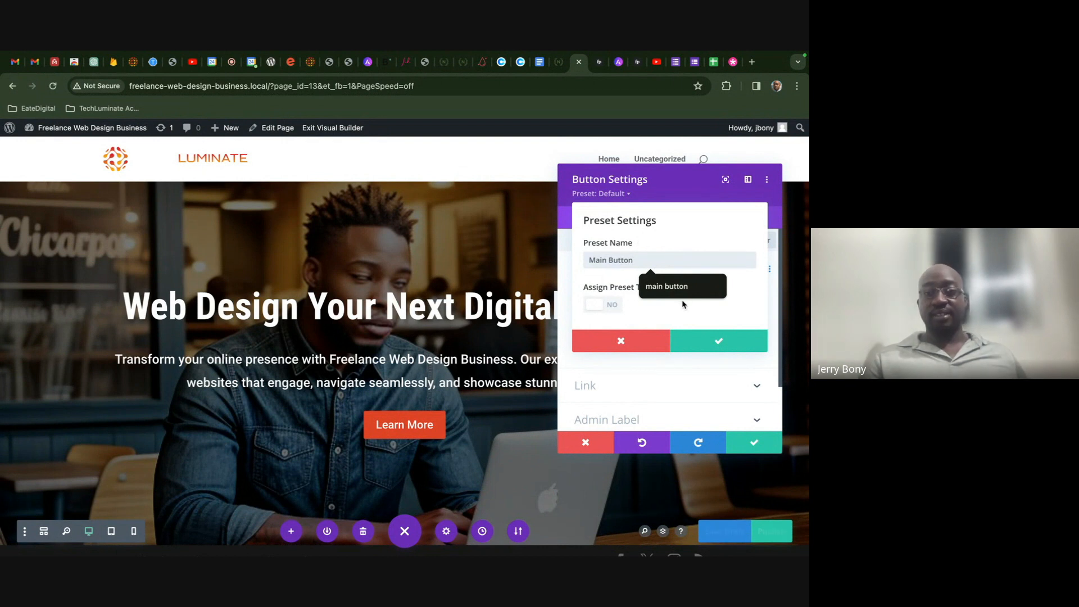
# - Assign Main Button as the site-wide default button preset and save the draft
pyautogui.click(607, 306)
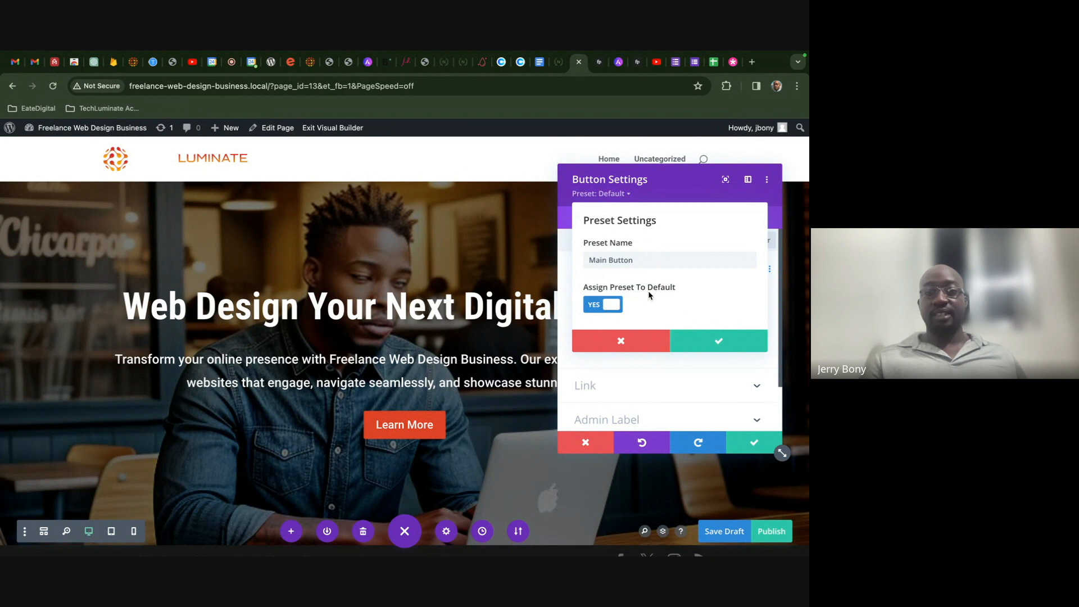
pyautogui.click(704, 351)
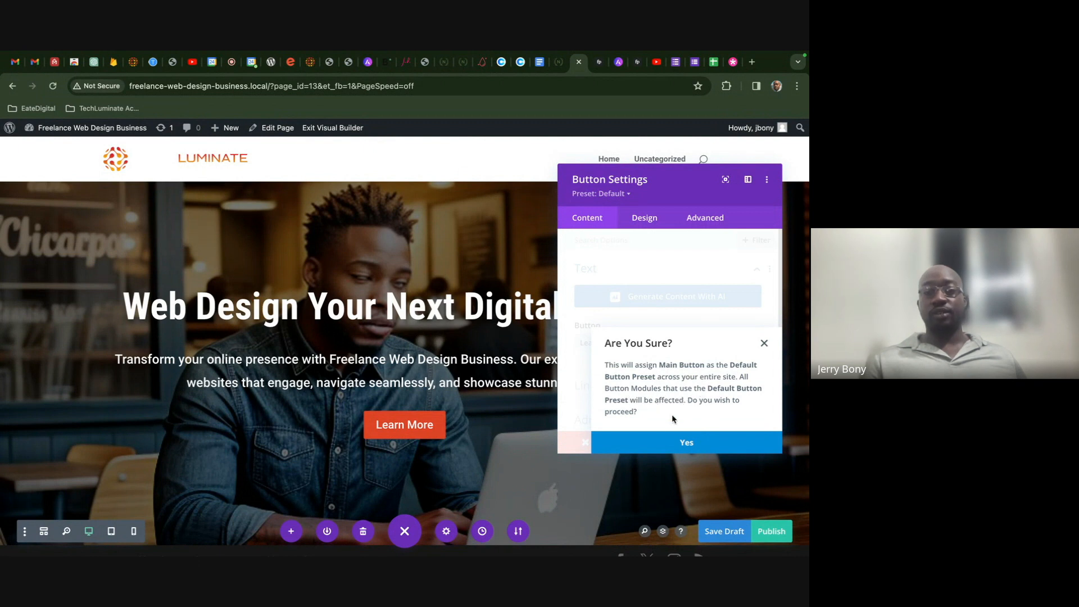
pyautogui.click(669, 442)
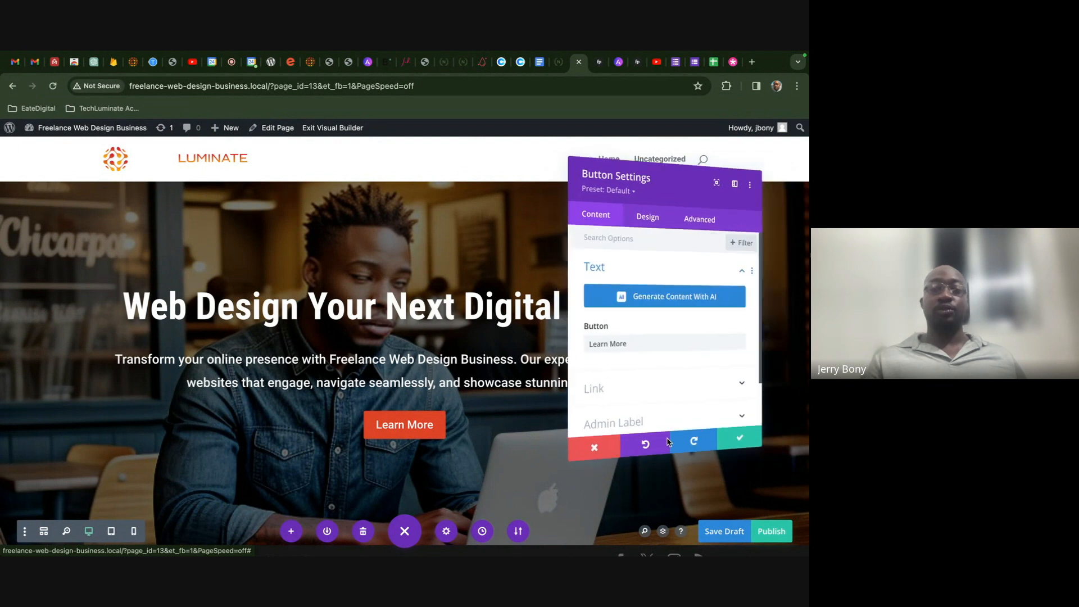
pyautogui.click(750, 445)
pyautogui.click(724, 531)
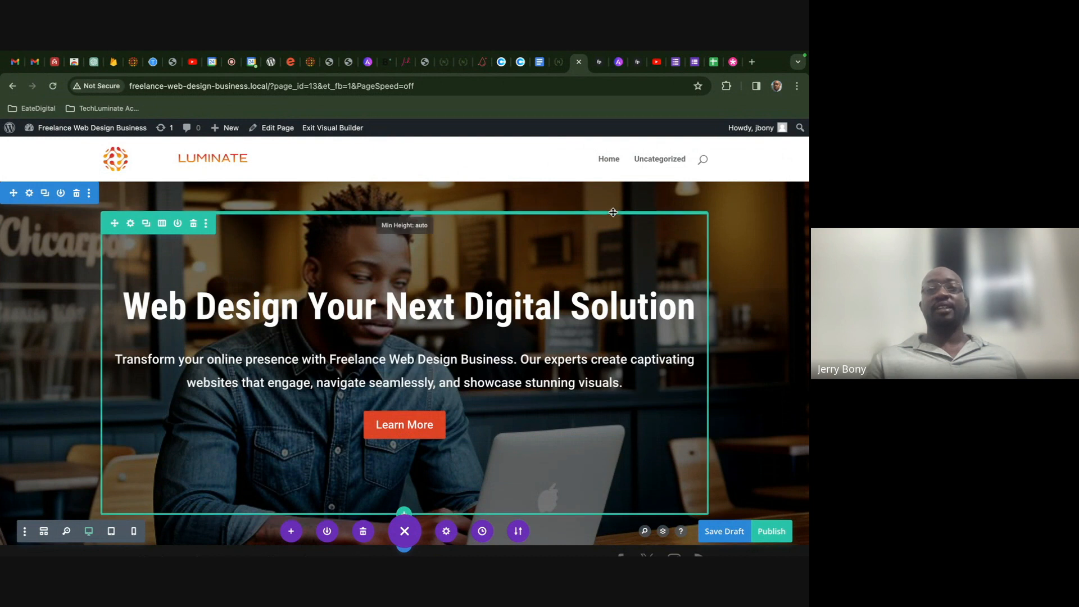
# - Close DevTools on the Love Nature demo, review its Our Services cards, and return to WordPress
pyautogui.click(555, 72)
pyautogui.scroll(-1, 596, 234)
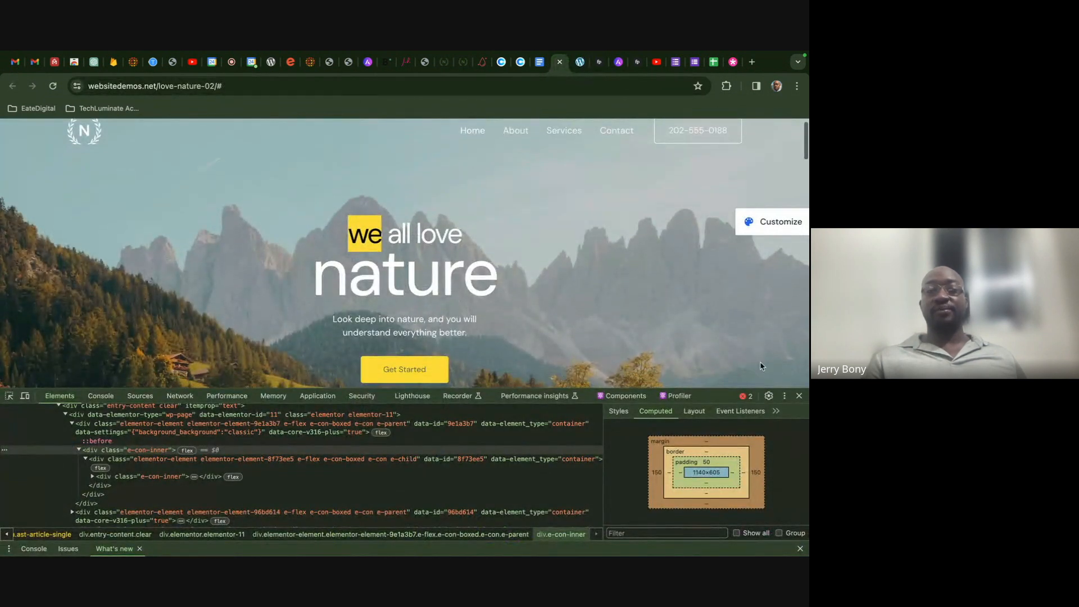
pyautogui.click(798, 395)
pyautogui.scroll(-6, 716, 370)
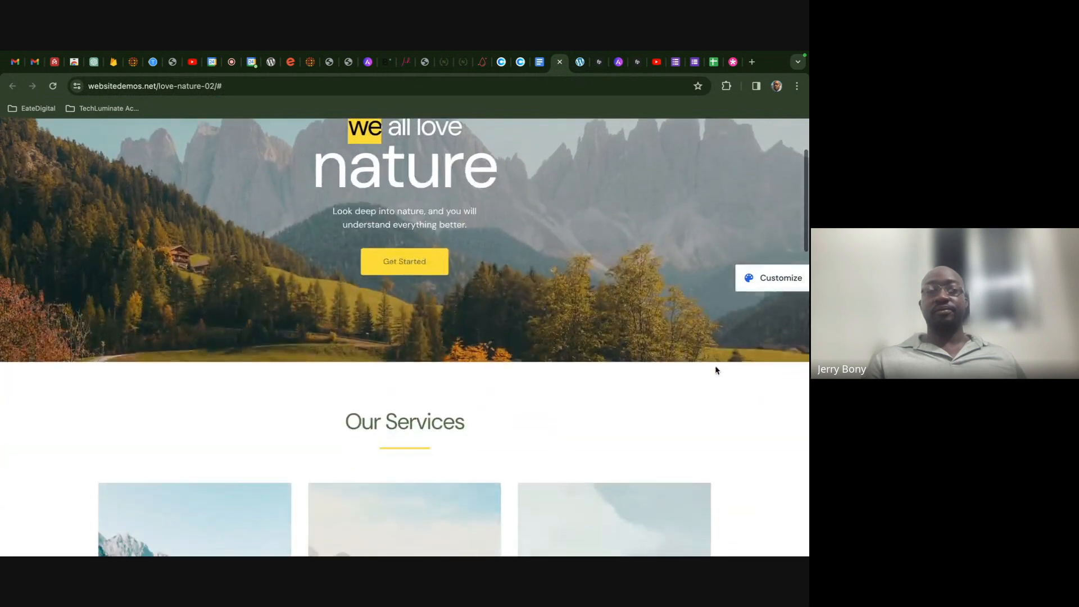
pyautogui.scroll(-2, 717, 370)
pyautogui.scroll(3, 715, 368)
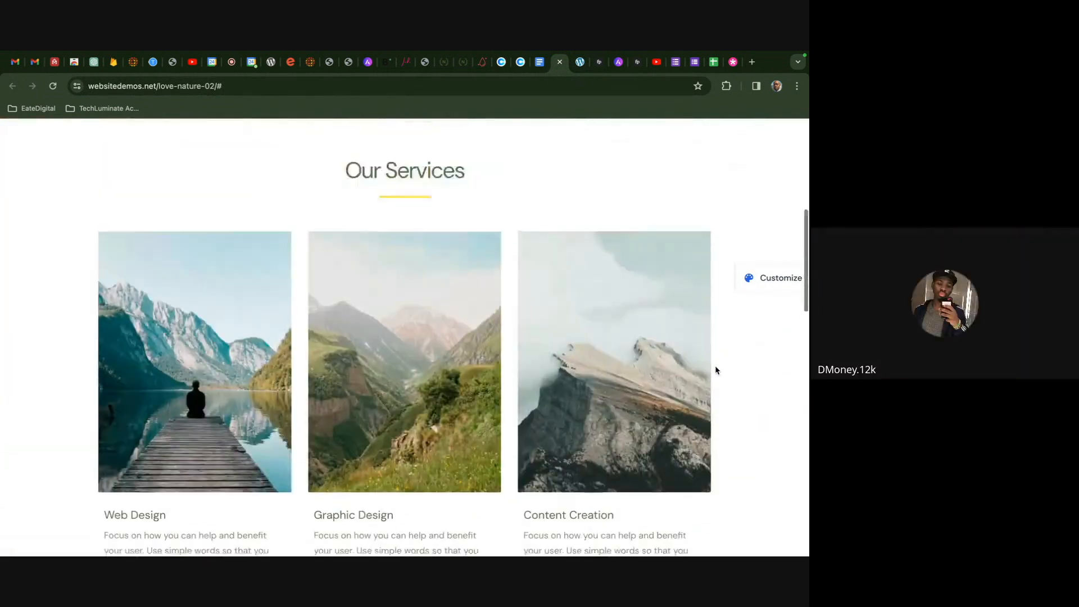
pyautogui.click(580, 62)
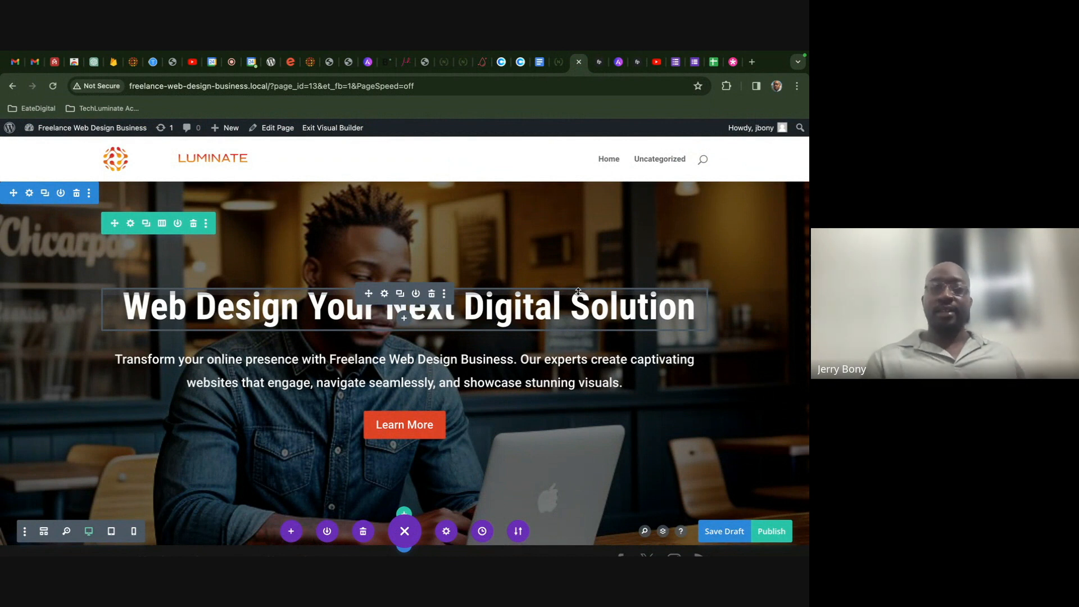
# - Save the Luminate home page draft with Cmd+S and Save Draft
pyautogui.press('super+s')
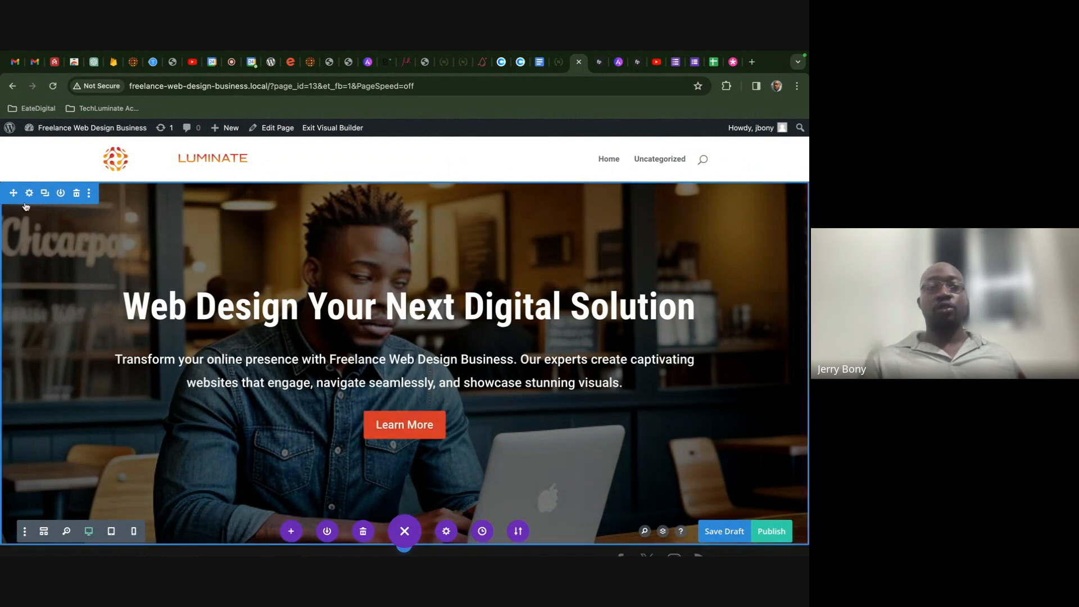
pyautogui.scroll(-1, 71, 246)
pyautogui.scroll(1, 168, 258)
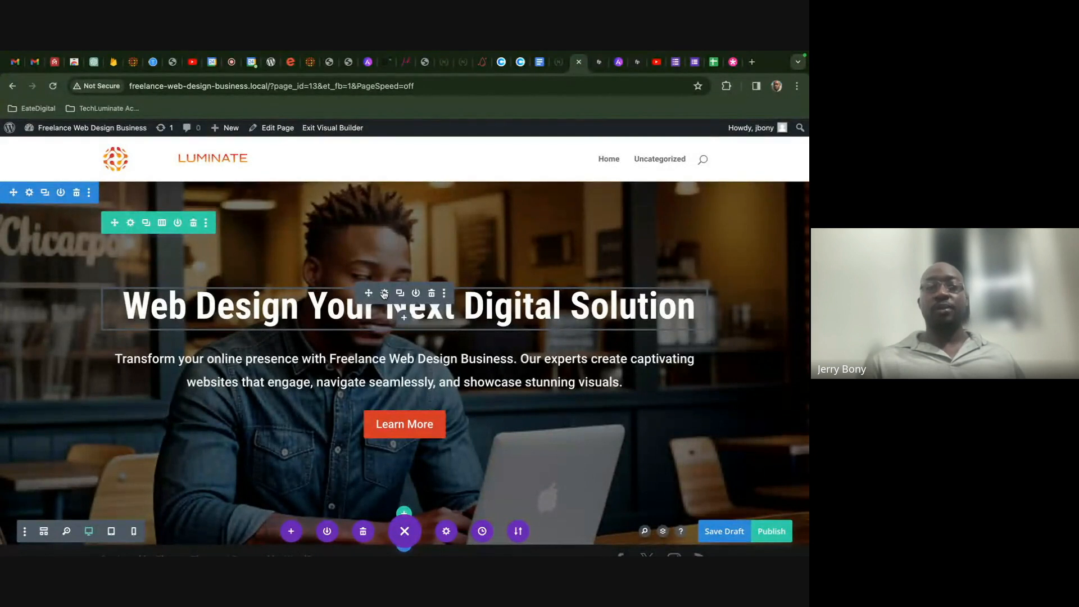
pyautogui.click(722, 534)
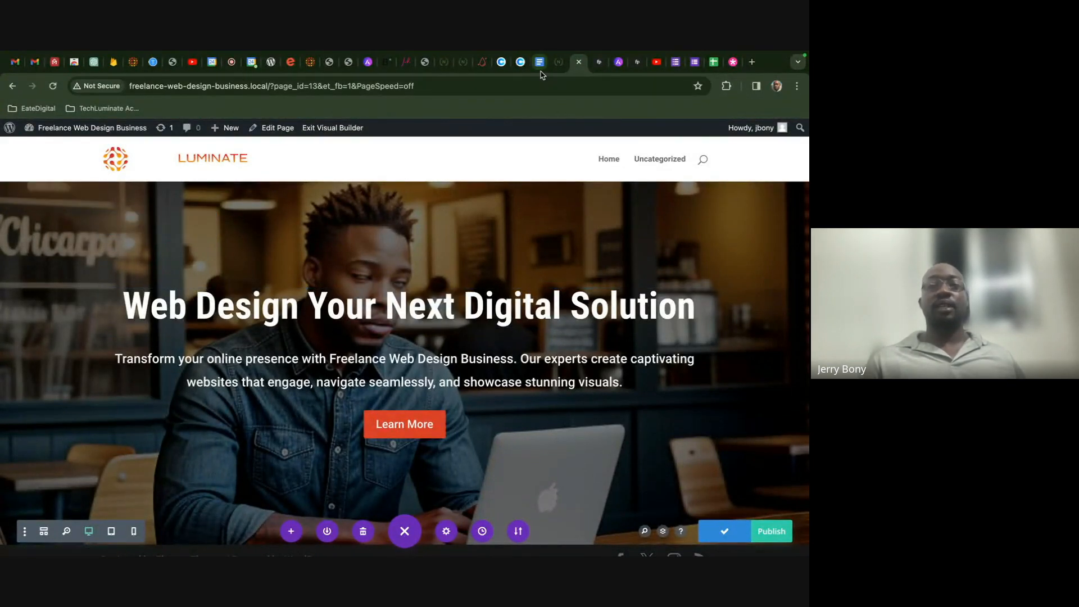
pyautogui.click(539, 62)
pyautogui.click(560, 71)
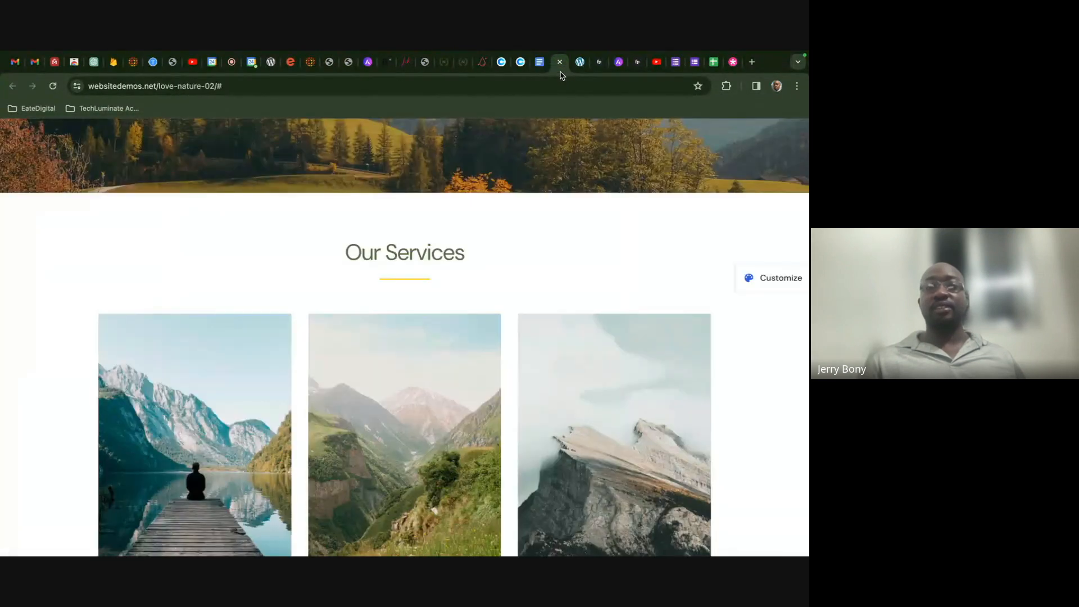
pyautogui.scroll(-2, 622, 245)
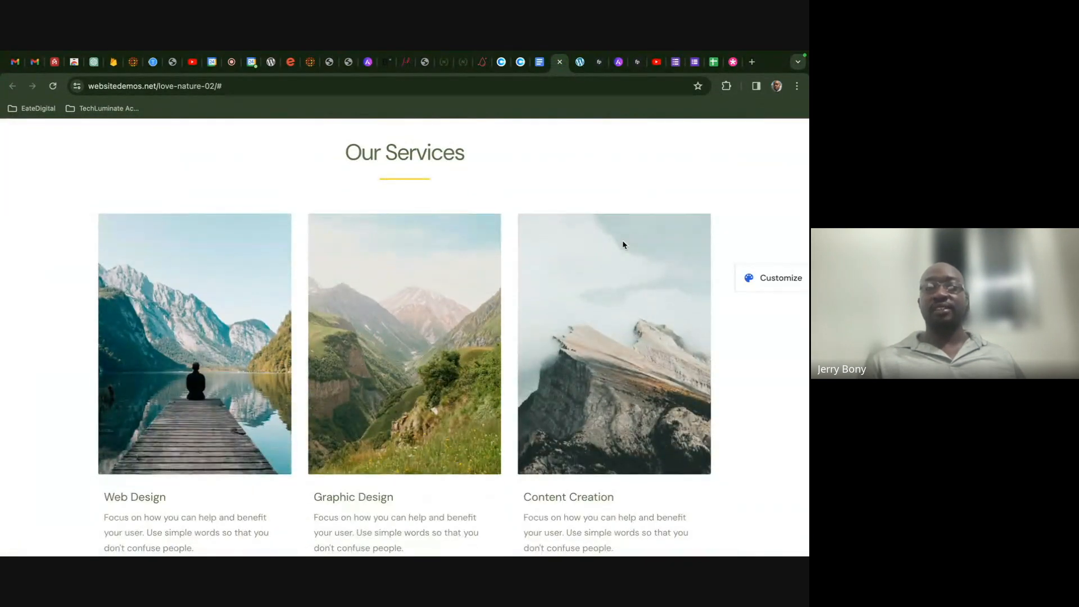
pyautogui.click(579, 62)
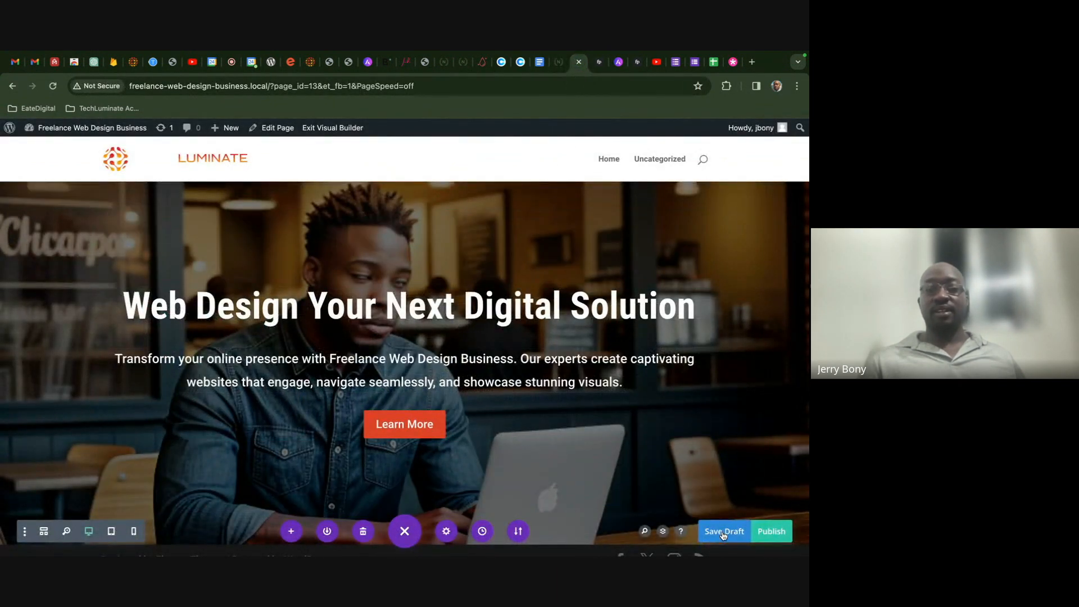
# - Add a regular section below the hero with a one-column row holding a Heading module
pyautogui.click(405, 531)
pyautogui.scroll(-1, 403, 515)
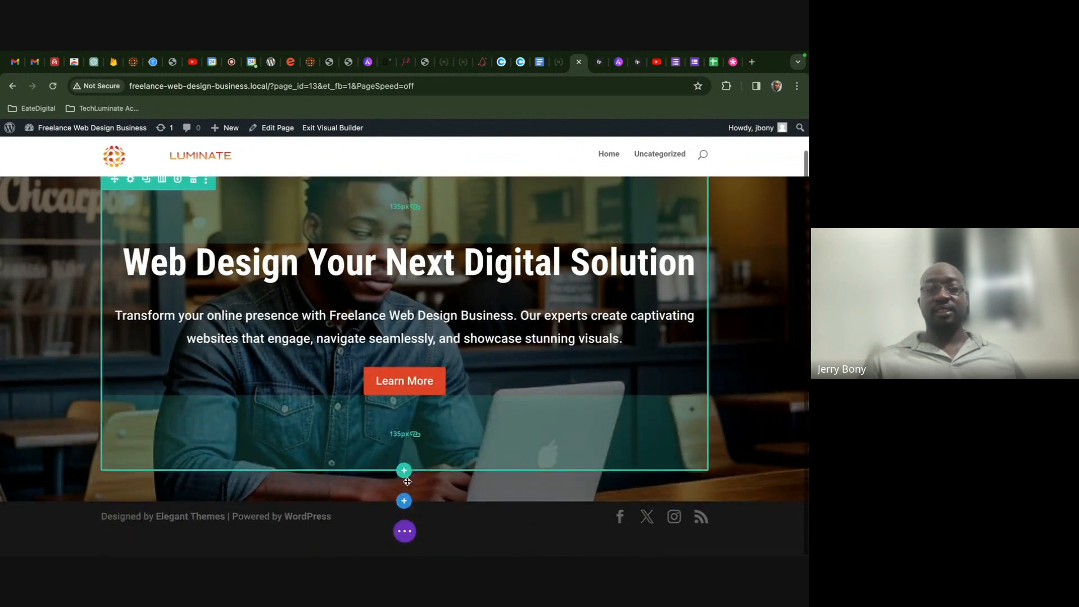
pyautogui.click(404, 513)
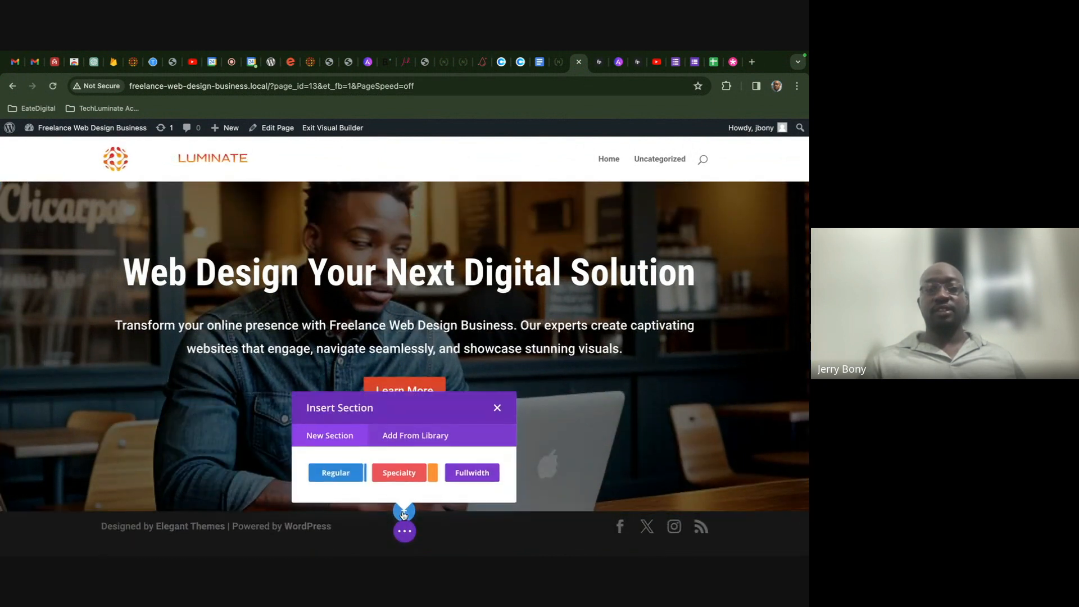
pyautogui.click(341, 473)
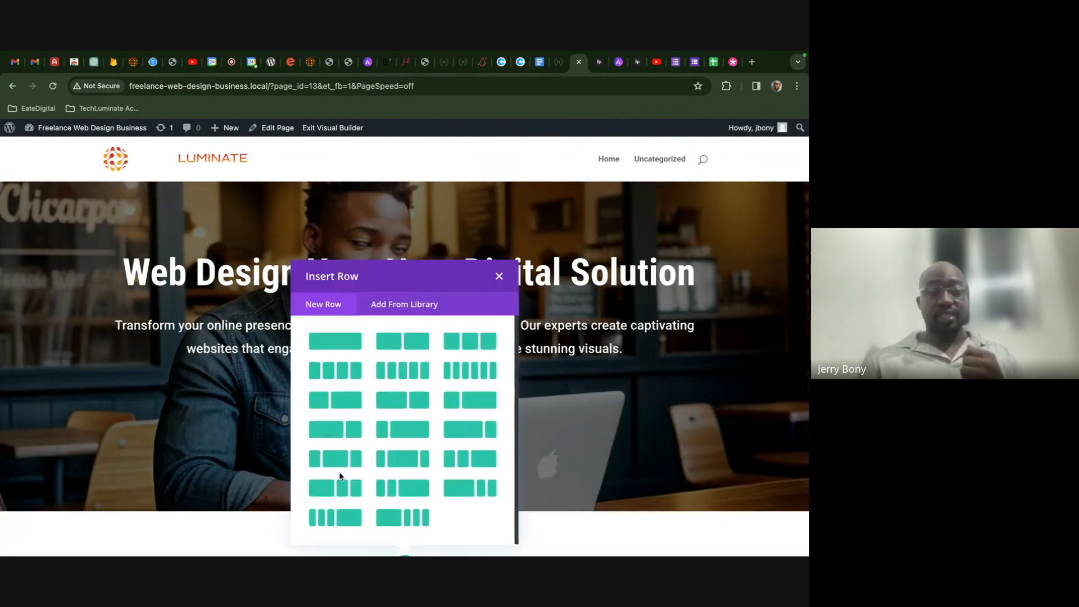
pyautogui.click(342, 341)
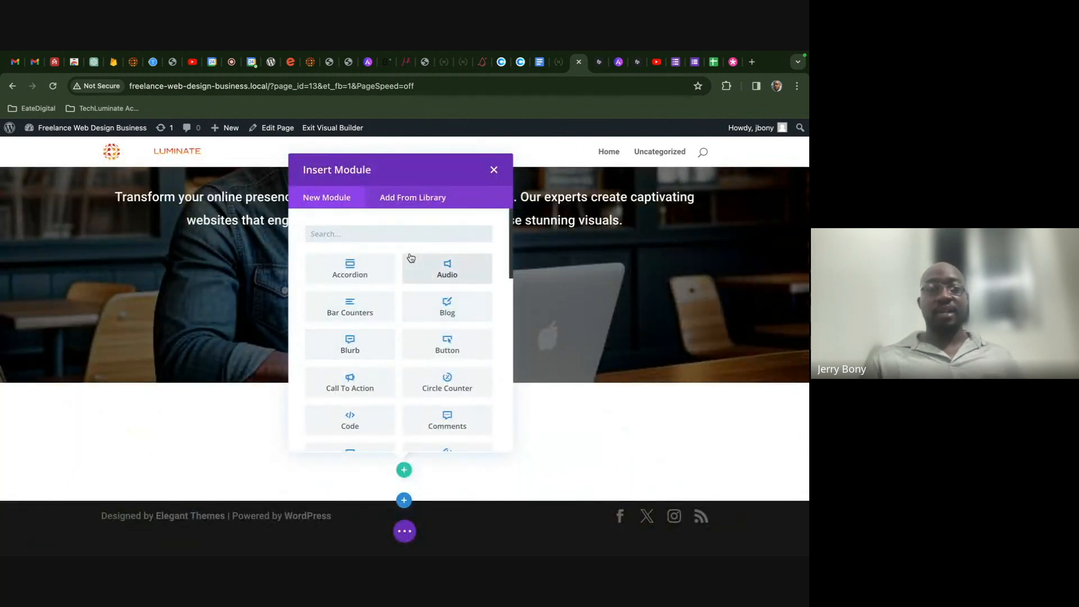
pyautogui.write('he')
pyautogui.click(366, 274)
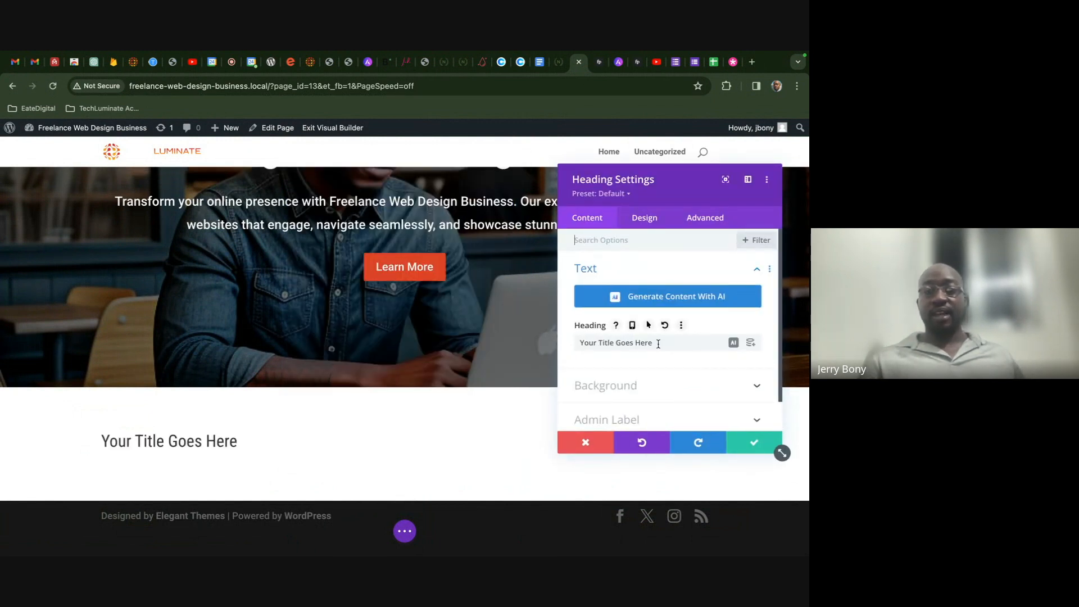
# - Change the heading text to 'Services' and center-align it
pyautogui.moveTo(658, 344); pyautogui.dragTo(566, 344)
pyautogui.write('Services')
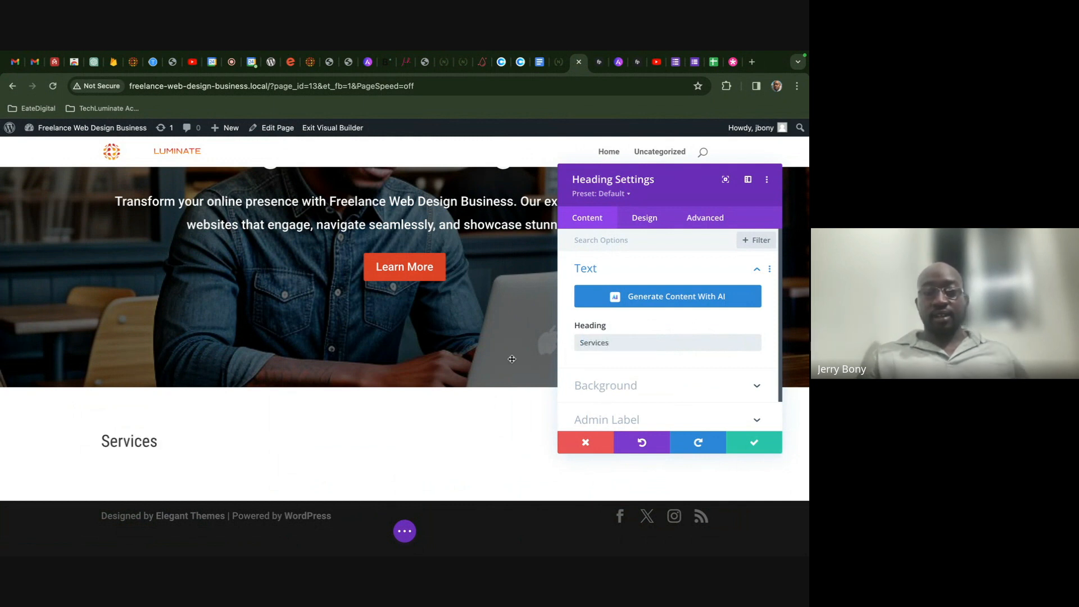
pyautogui.click(103, 437)
pyautogui.scroll(-3, 588, 337)
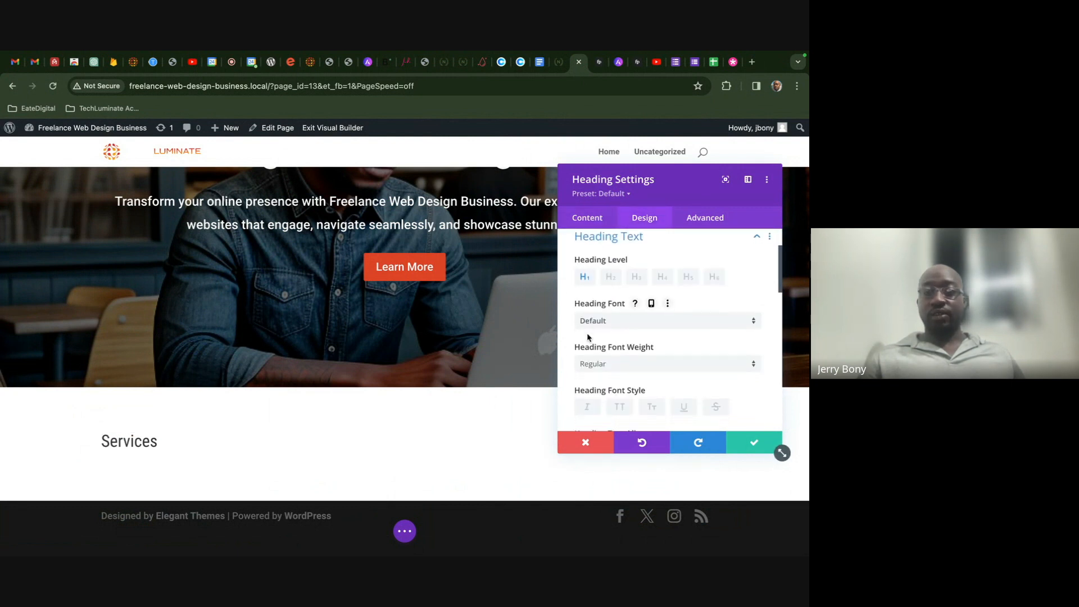
pyautogui.scroll(3, 588, 336)
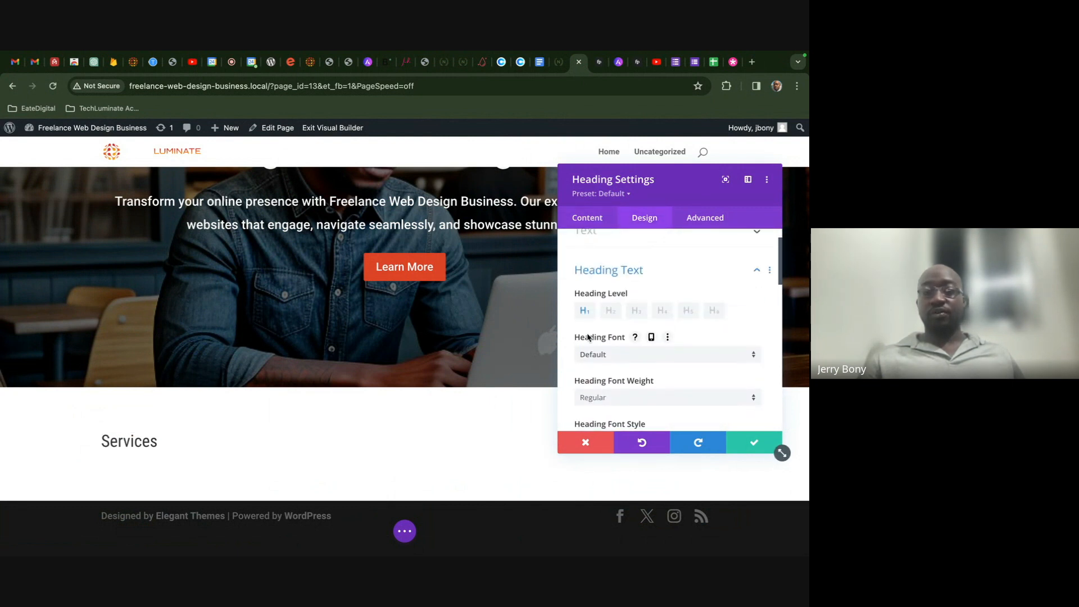
pyautogui.scroll(-2, 610, 295)
pyautogui.scroll(3, 613, 300)
pyautogui.scroll(-5, 613, 300)
pyautogui.scroll(-1, 613, 299)
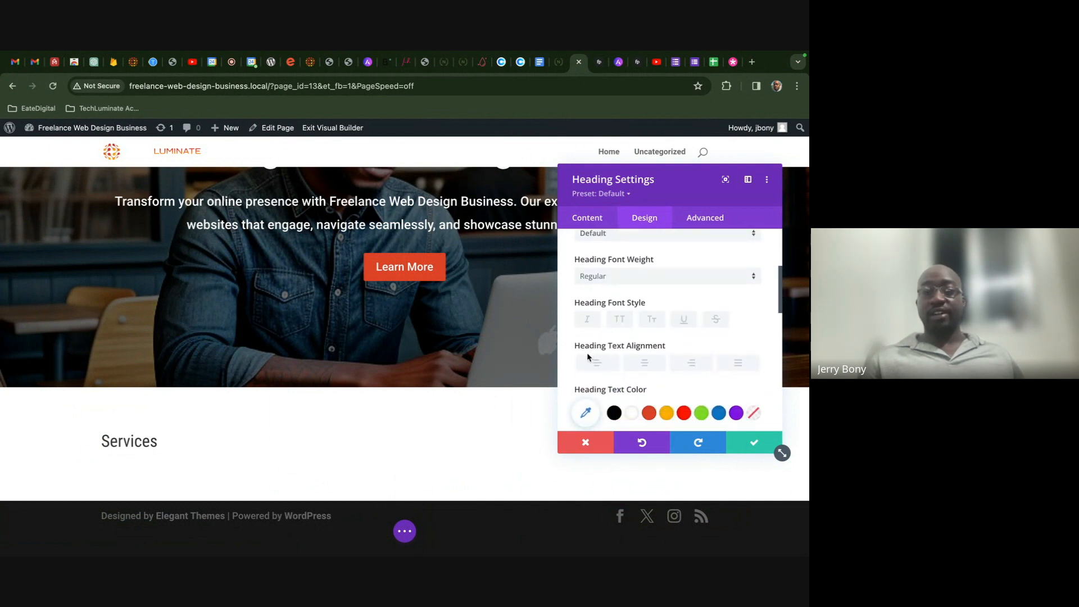
pyautogui.click(645, 364)
# - Set the Services heading text size to 50px and font weight to Bold
pyautogui.scroll(-4, 645, 364)
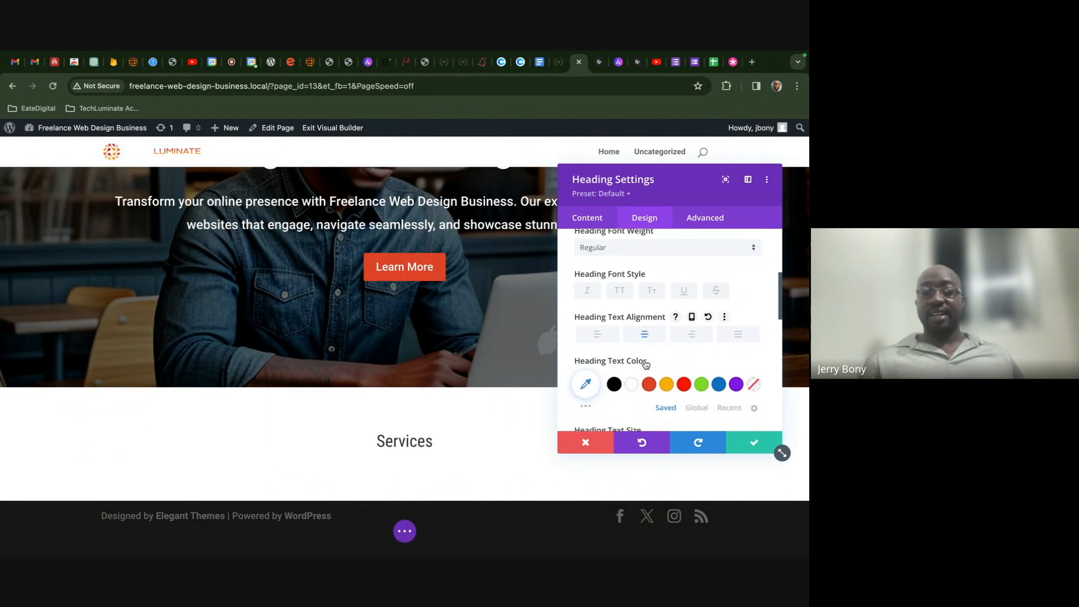
pyautogui.scroll(-2, 649, 364)
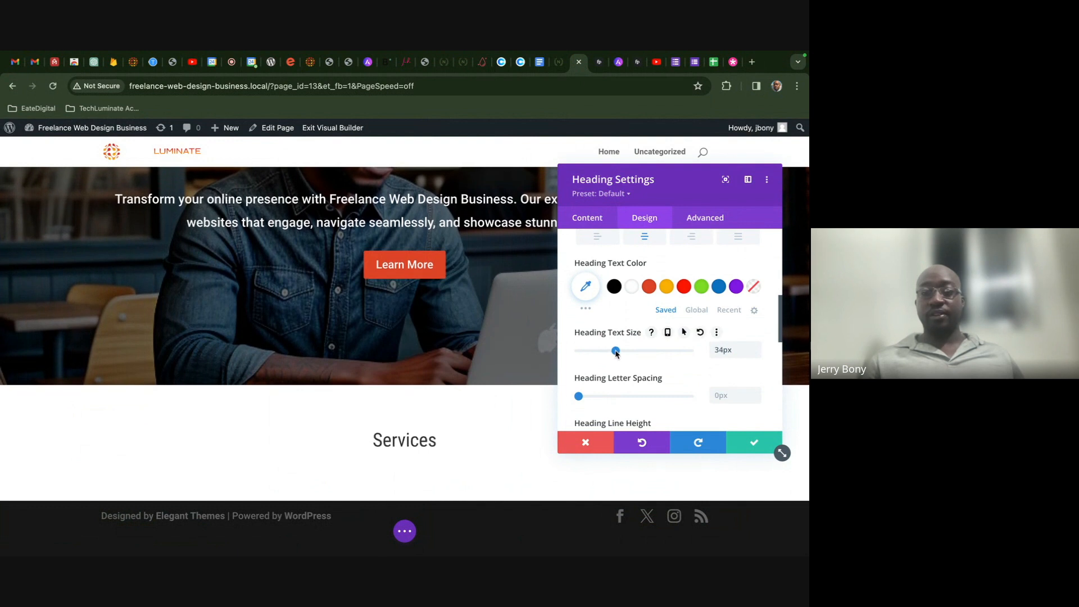
pyautogui.moveTo(611, 353); pyautogui.dragTo(633, 351)
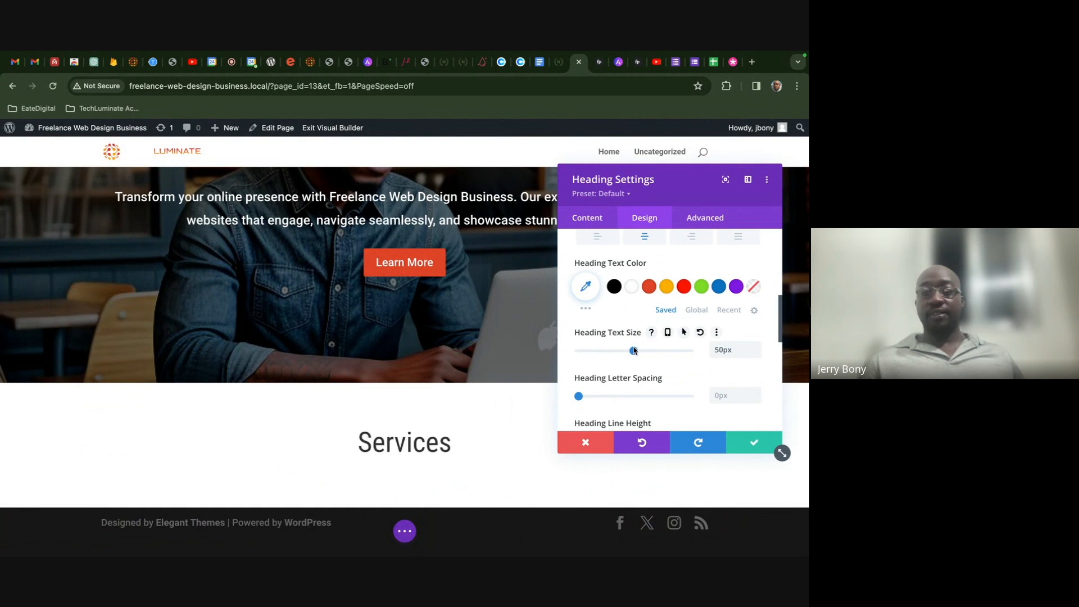
pyautogui.scroll(5, 654, 343)
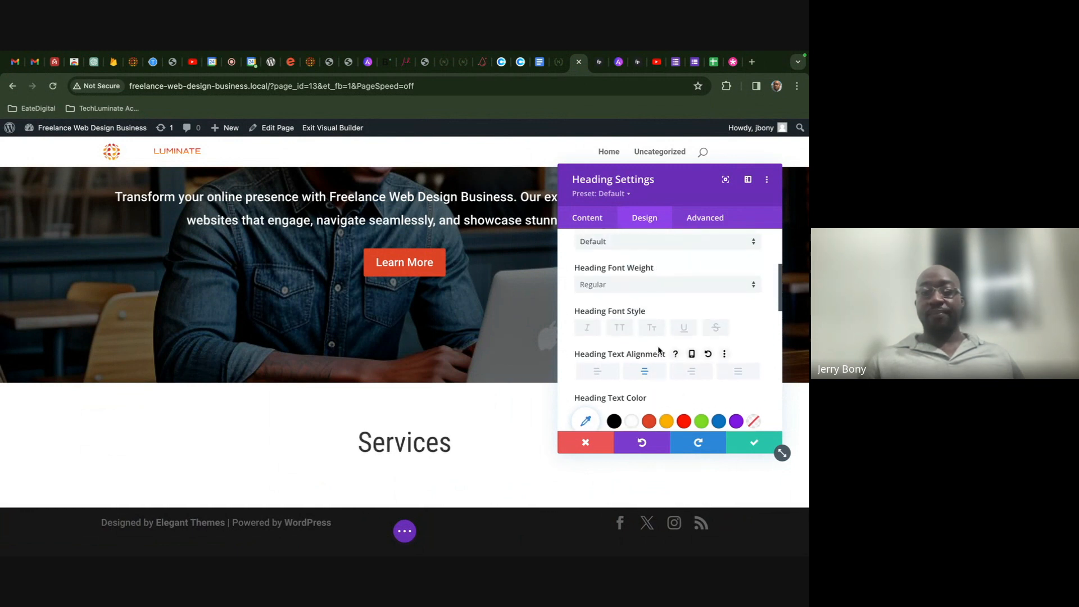
pyautogui.click(642, 317)
pyautogui.click(641, 384)
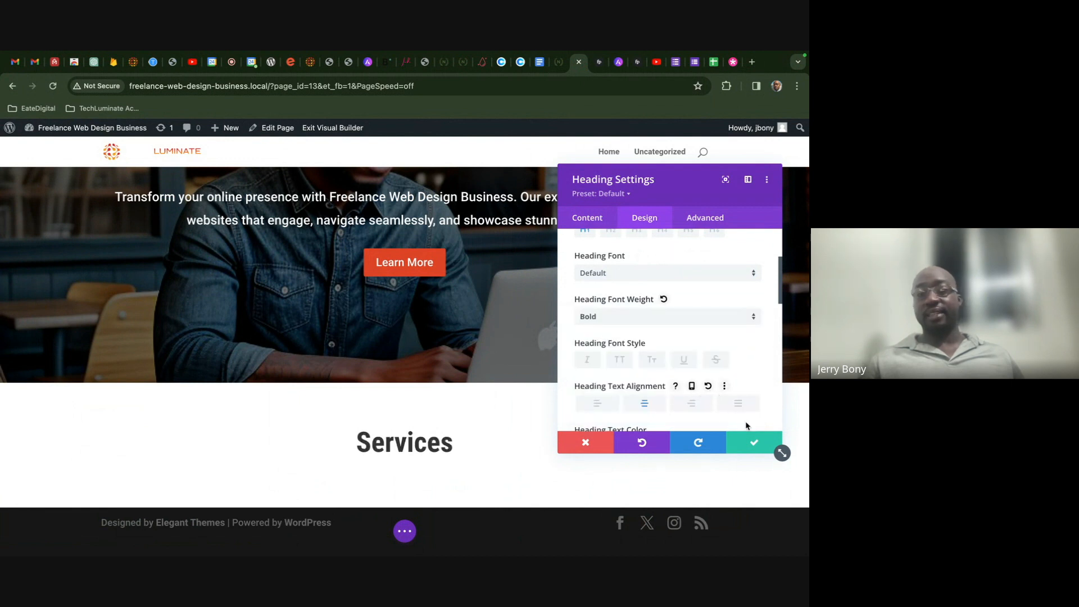
pyautogui.scroll(-1, 714, 371)
pyautogui.scroll(2, 714, 372)
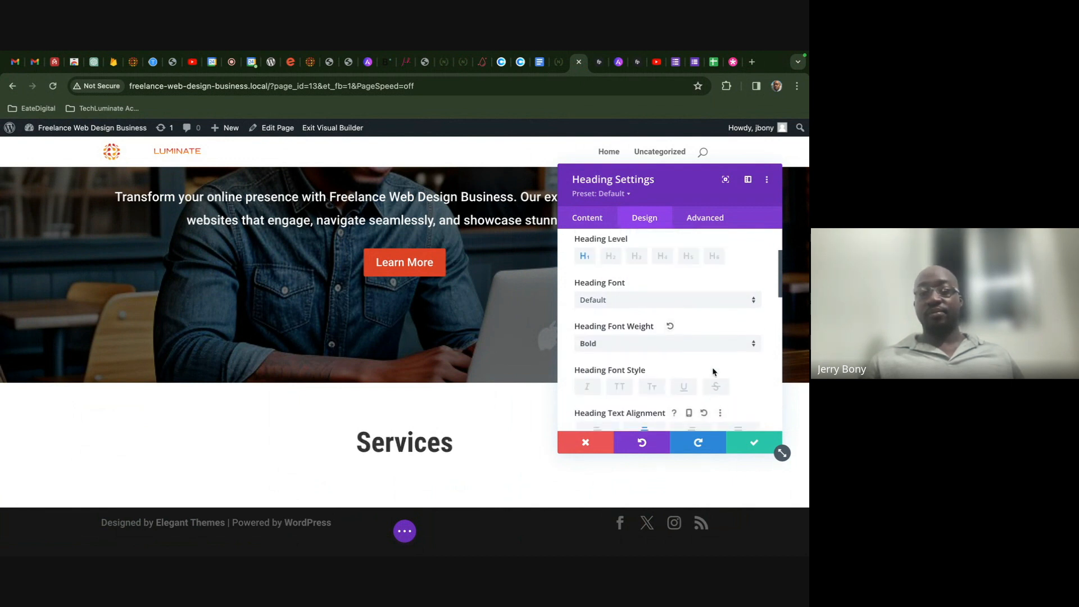
pyautogui.scroll(-3, 714, 372)
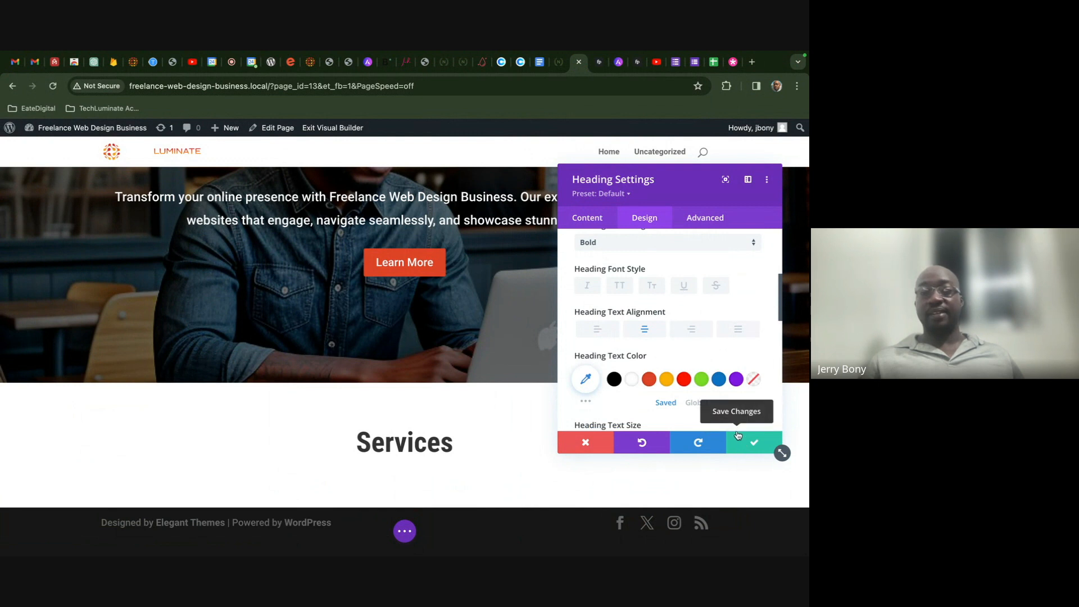
pyautogui.scroll(5, 701, 345)
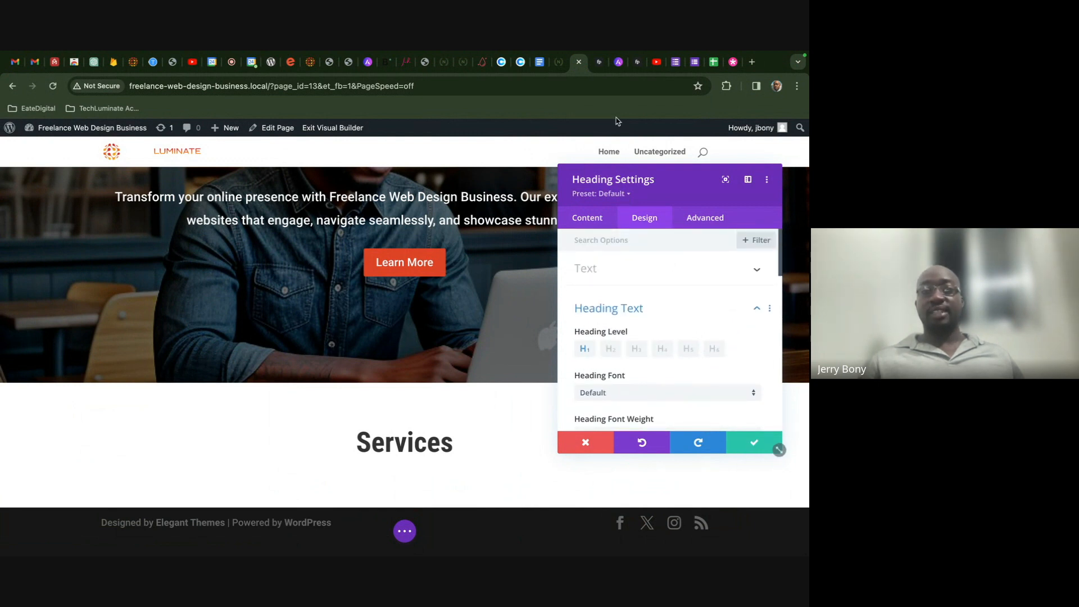
# - Scroll through the Love Nature demo's Our Services cards, then return to the builder
pyautogui.click(559, 62)
pyautogui.scroll(-3, 575, 290)
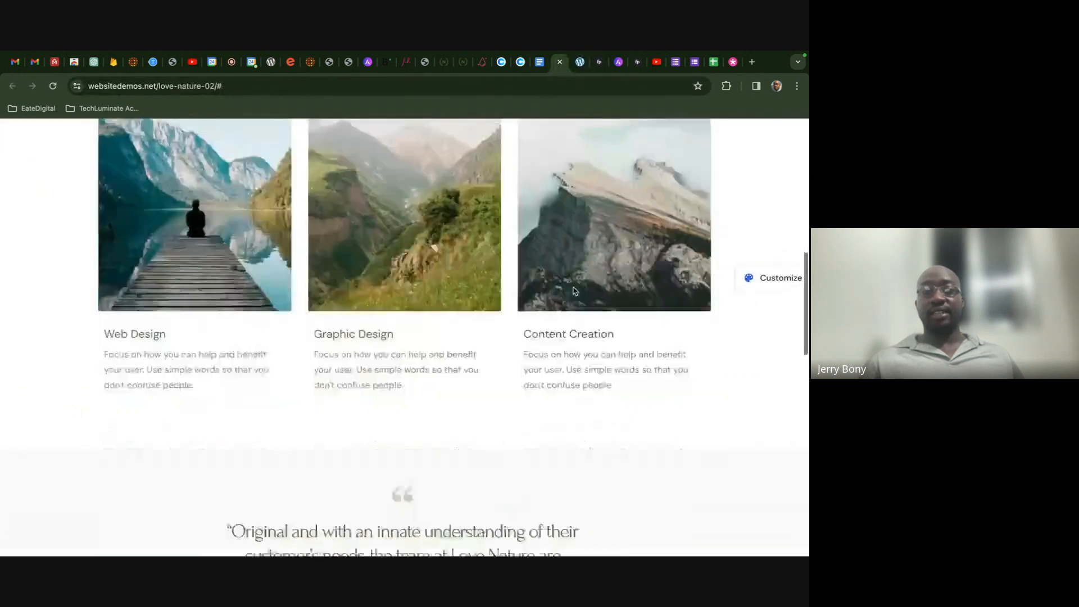
pyautogui.scroll(-10, 575, 290)
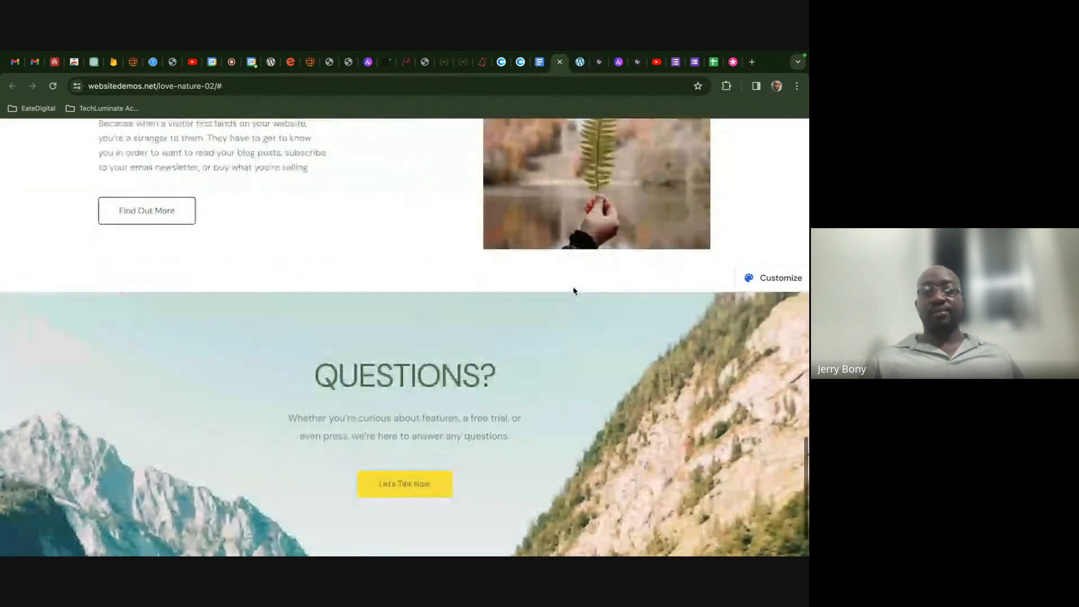
pyautogui.scroll(-2, 573, 291)
pyautogui.scroll(15, 573, 291)
pyautogui.scroll(-5, 573, 290)
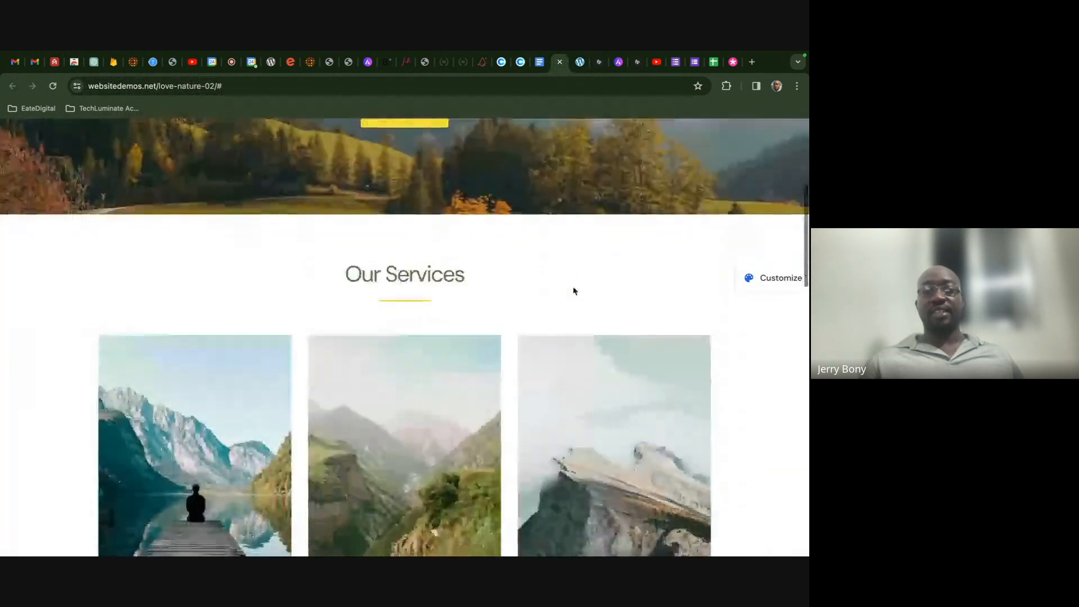
pyautogui.scroll(-3, 573, 290)
pyautogui.scroll(8, 572, 289)
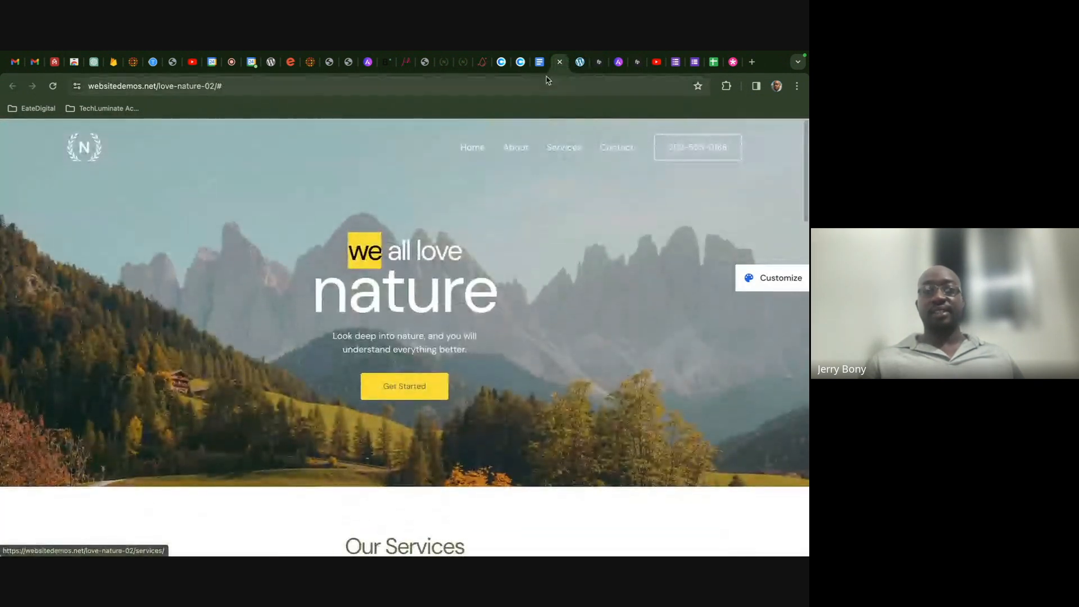
pyautogui.click(578, 65)
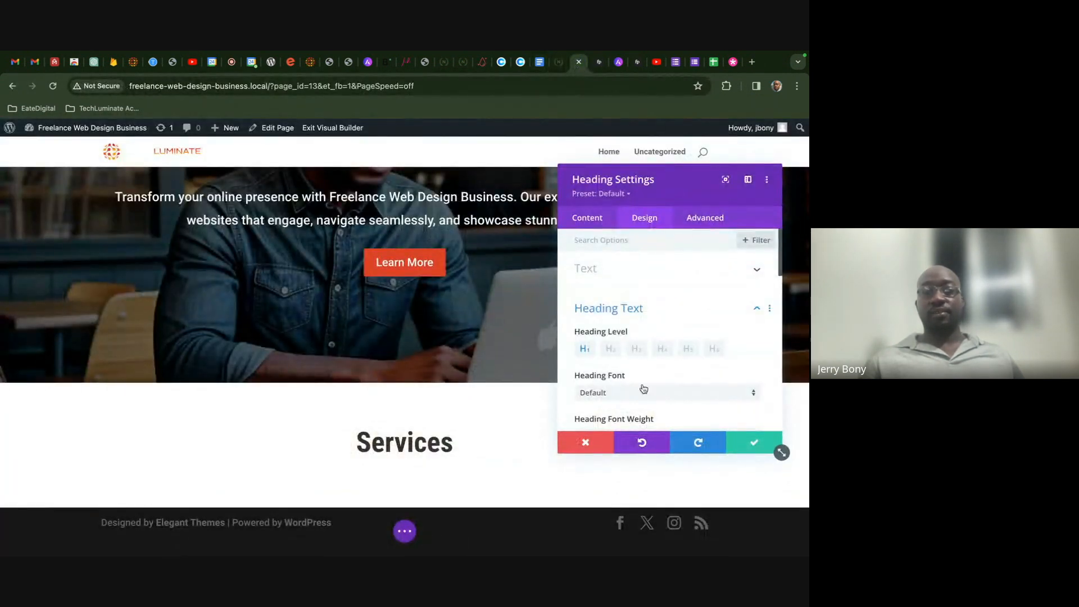
# - Expand the heading's Border options and compare with the reference demo's underline
pyautogui.scroll(-5, 653, 300)
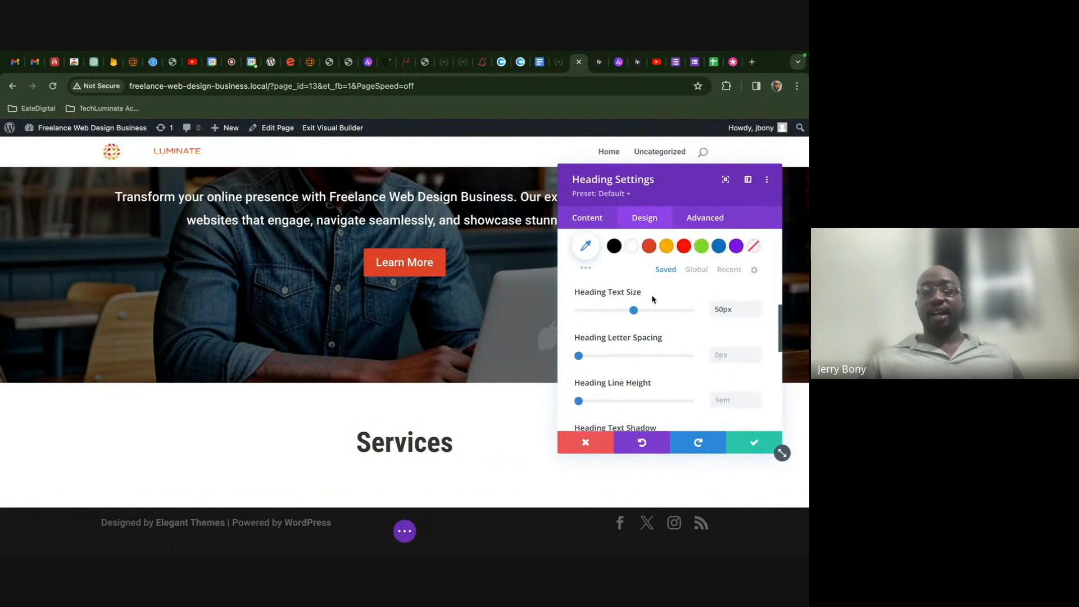
pyautogui.scroll(-3, 651, 298)
pyautogui.scroll(4, 651, 297)
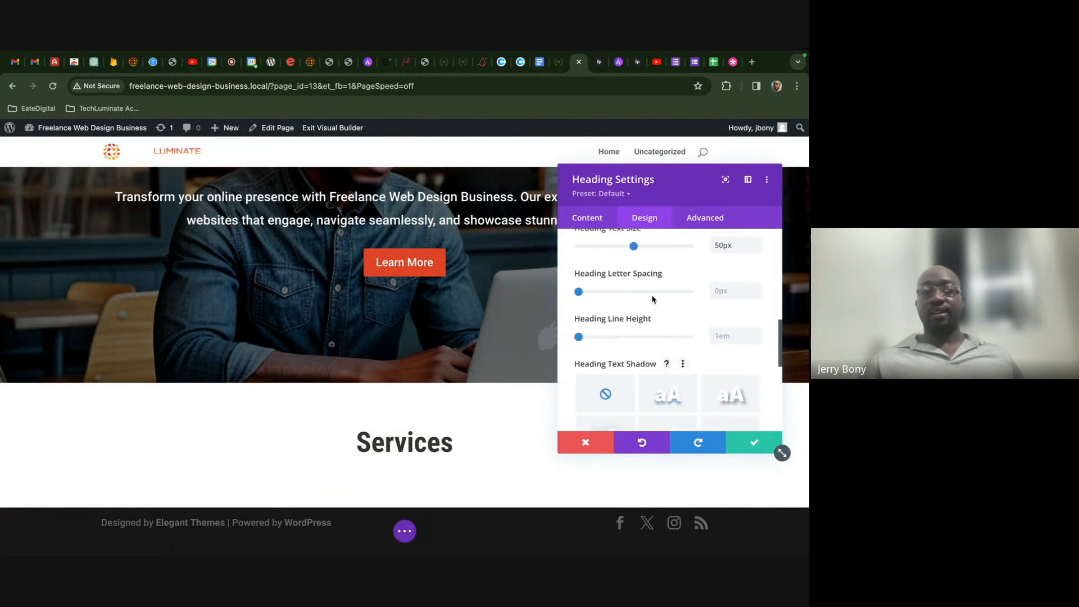
pyautogui.scroll(1, 651, 295)
pyautogui.scroll(-3, 652, 298)
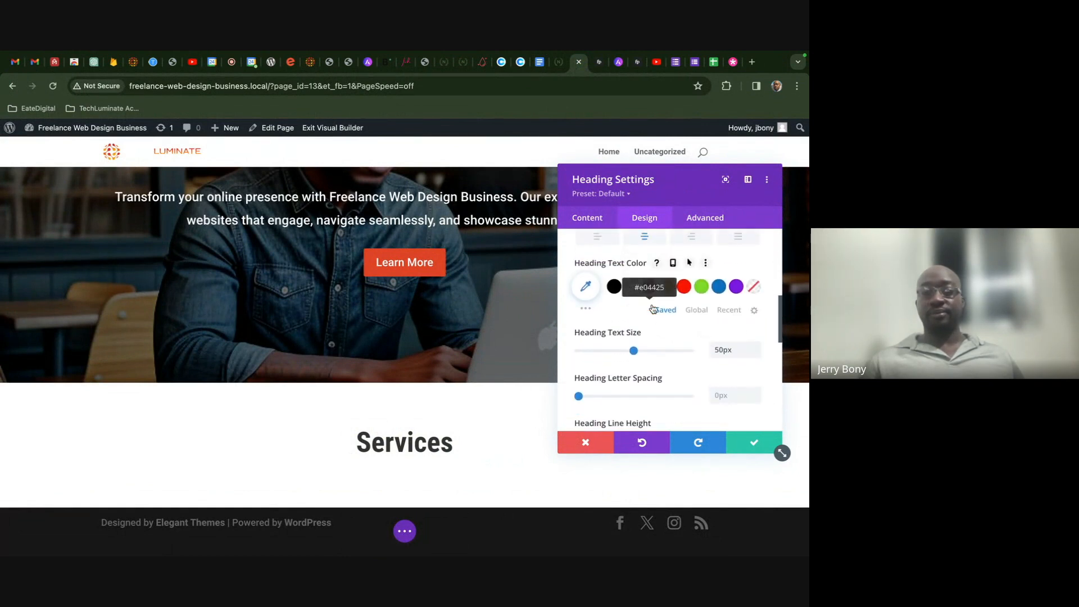
pyautogui.scroll(-6, 652, 308)
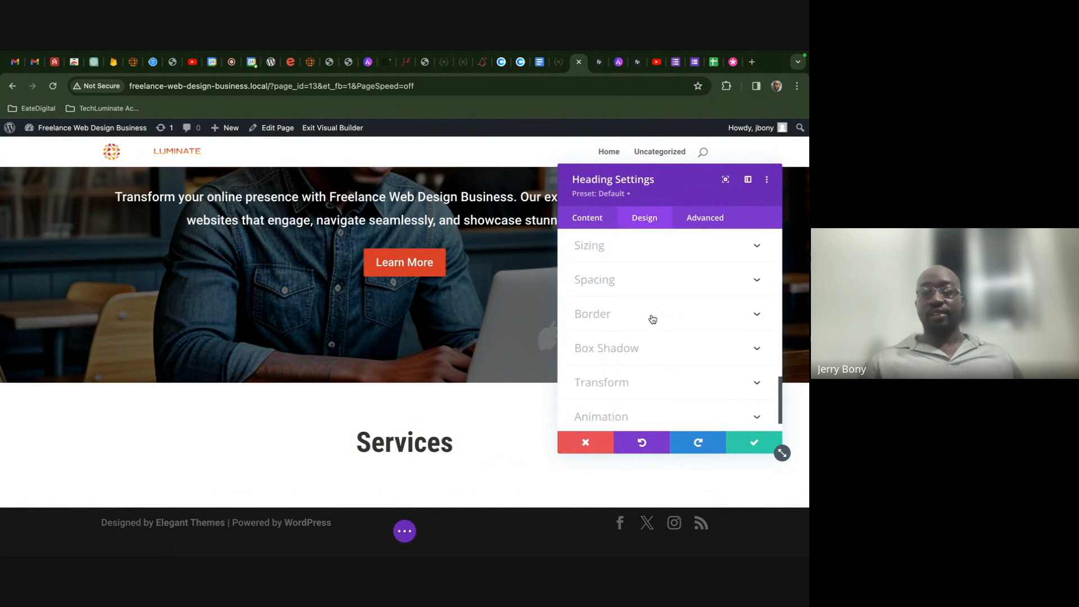
pyautogui.click(651, 315)
pyautogui.scroll(-2, 651, 317)
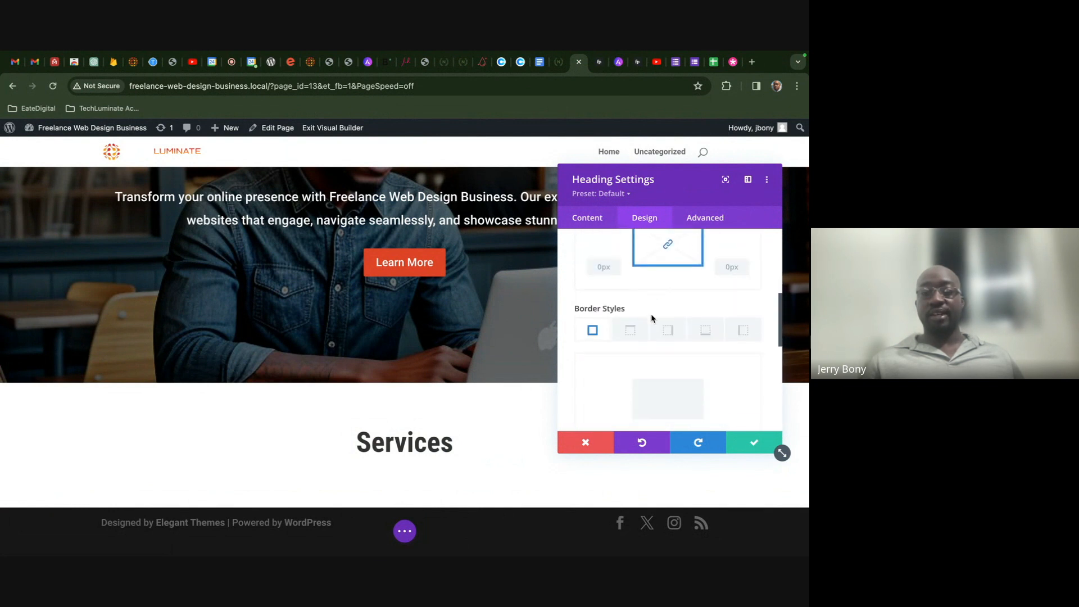
pyautogui.click(559, 61)
pyautogui.scroll(-1, 412, 400)
pyautogui.scroll(-2, 412, 400)
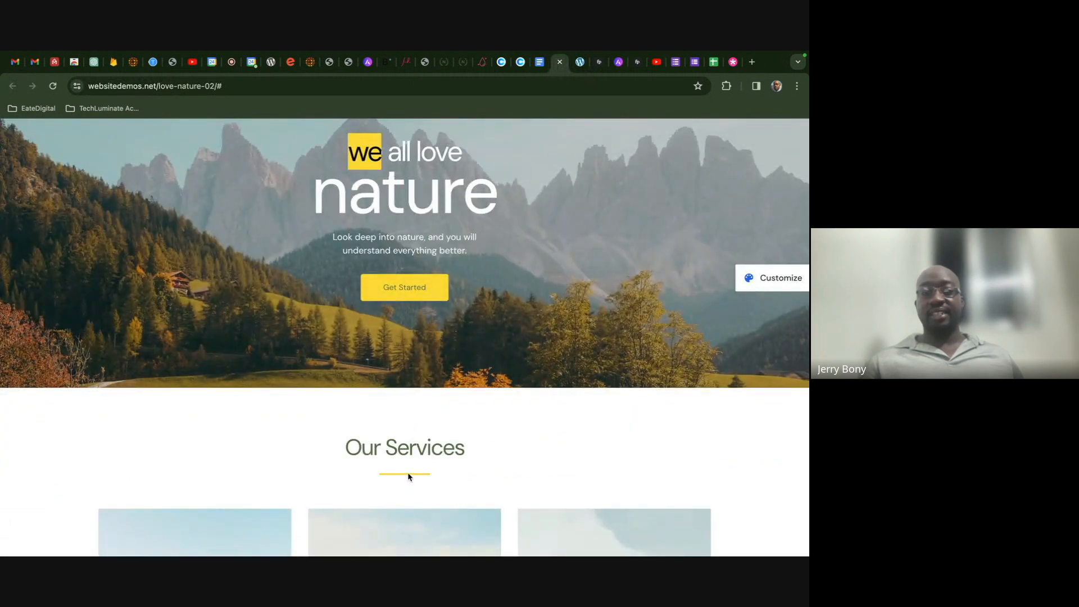
pyautogui.click(578, 63)
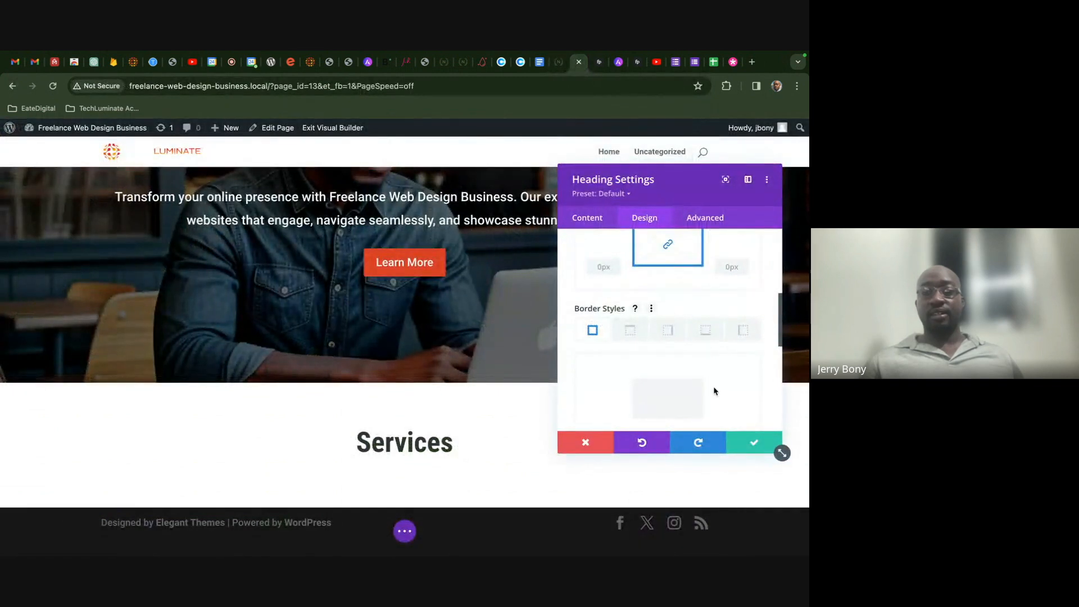
# - Limit the heading border to the bottom side with a 1px width
pyautogui.scroll(-2, 697, 369)
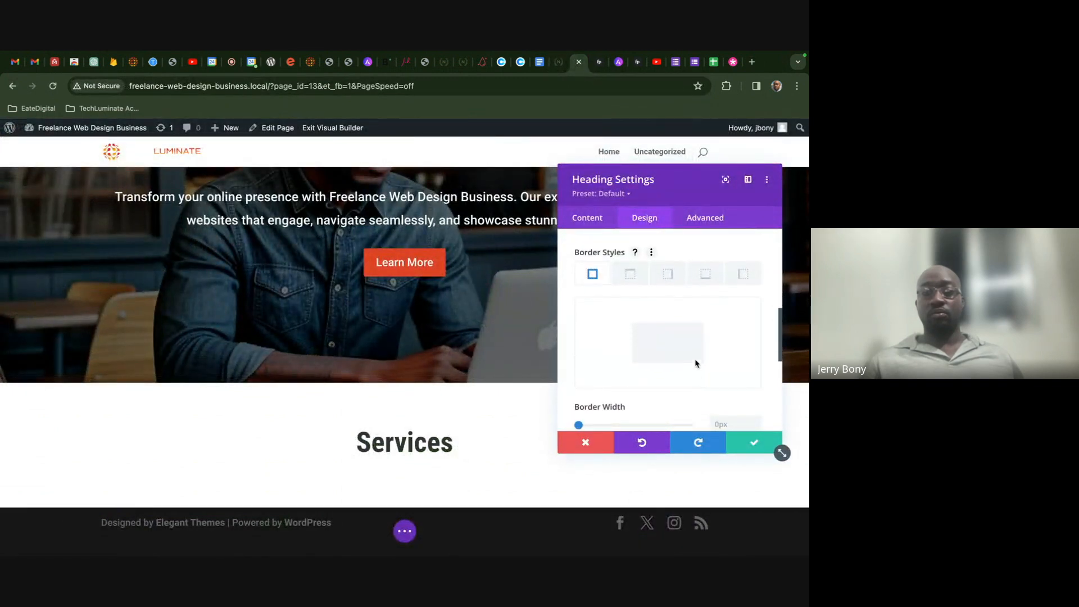
pyautogui.click(700, 279)
pyautogui.scroll(-3, 705, 344)
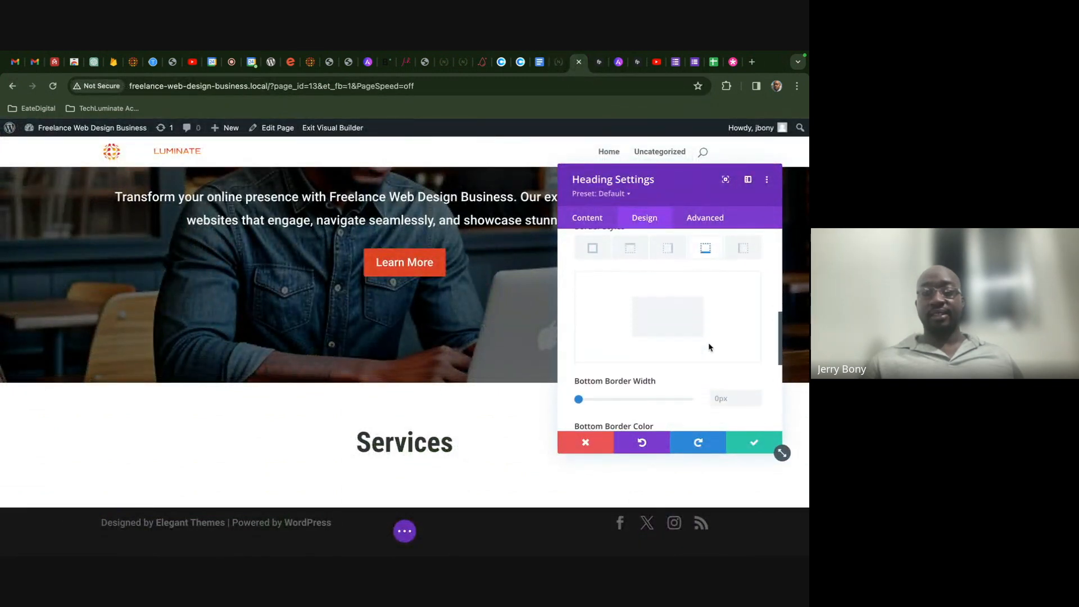
pyautogui.click(756, 329)
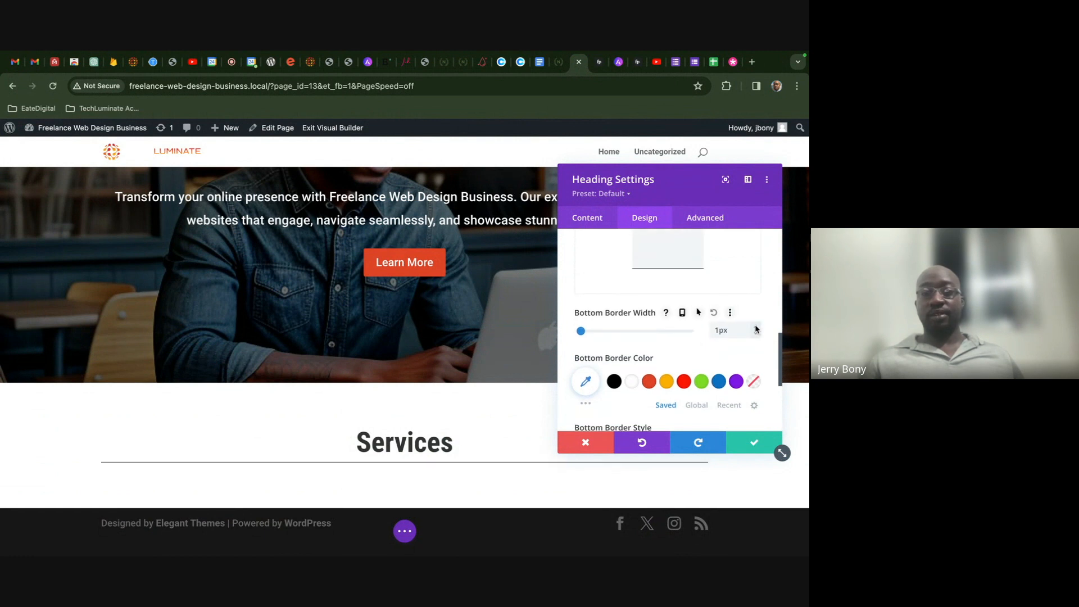
pyautogui.scroll(-3, 726, 360)
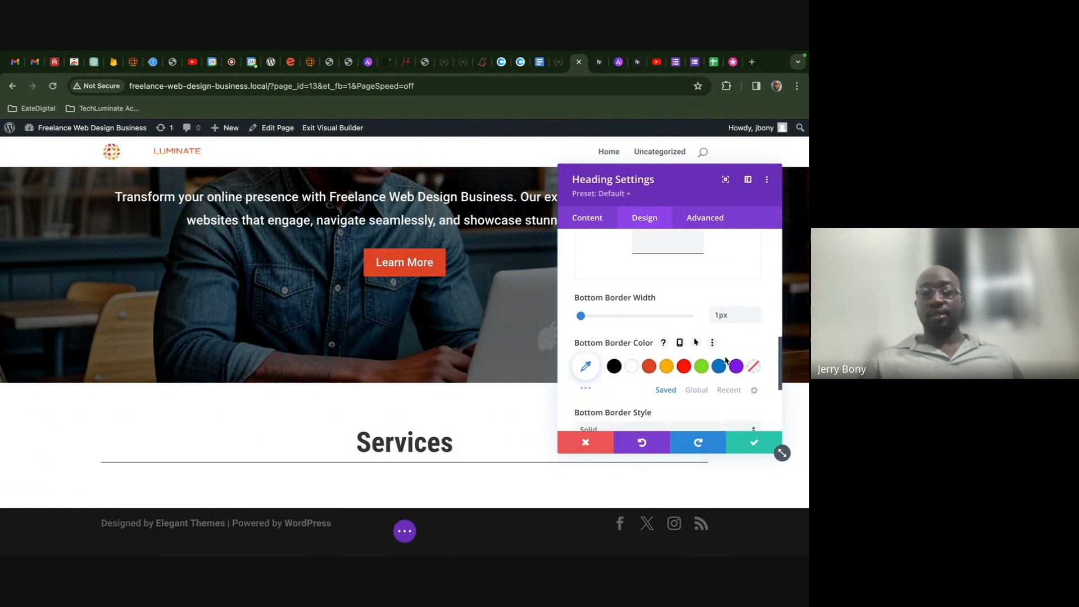
pyautogui.scroll(1, 725, 361)
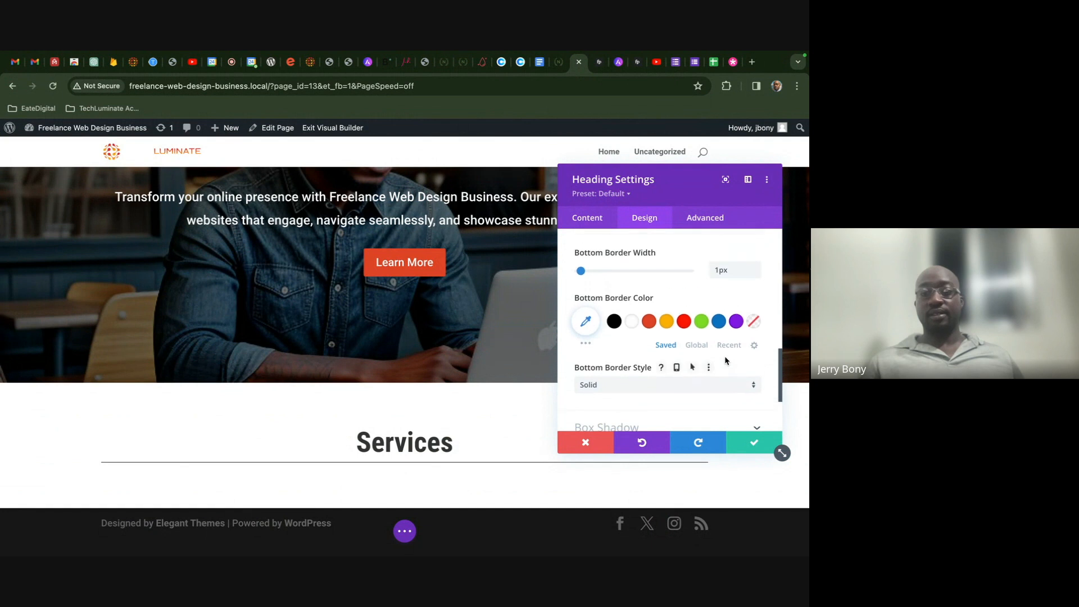
pyautogui.scroll(-2, 723, 356)
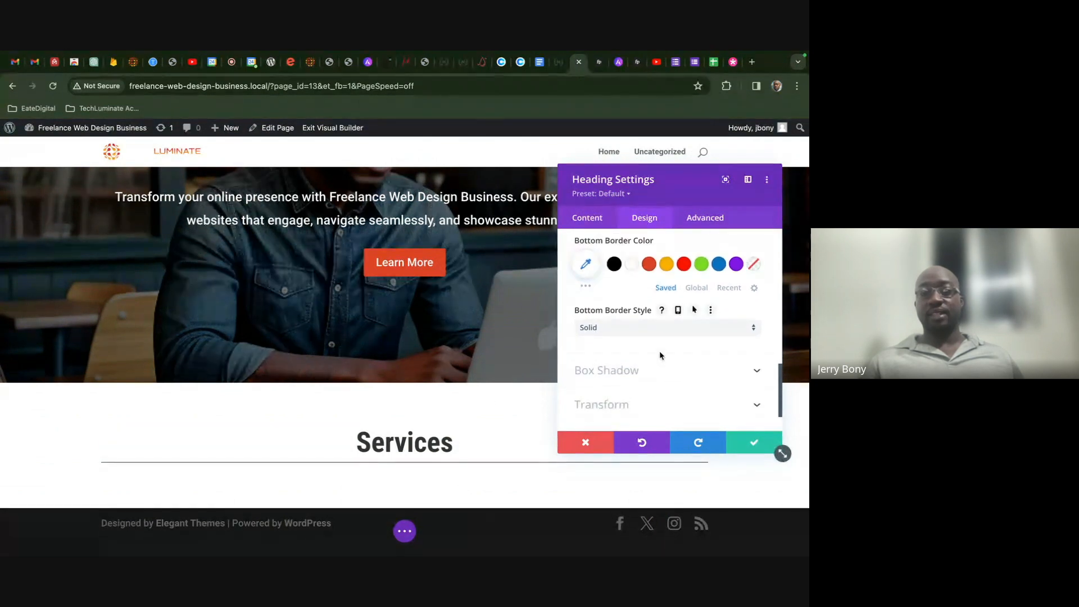
pyautogui.scroll(1, 657, 337)
# - Color the underline dark orange, thicken it to 2px, and save the heading
pyautogui.click(649, 297)
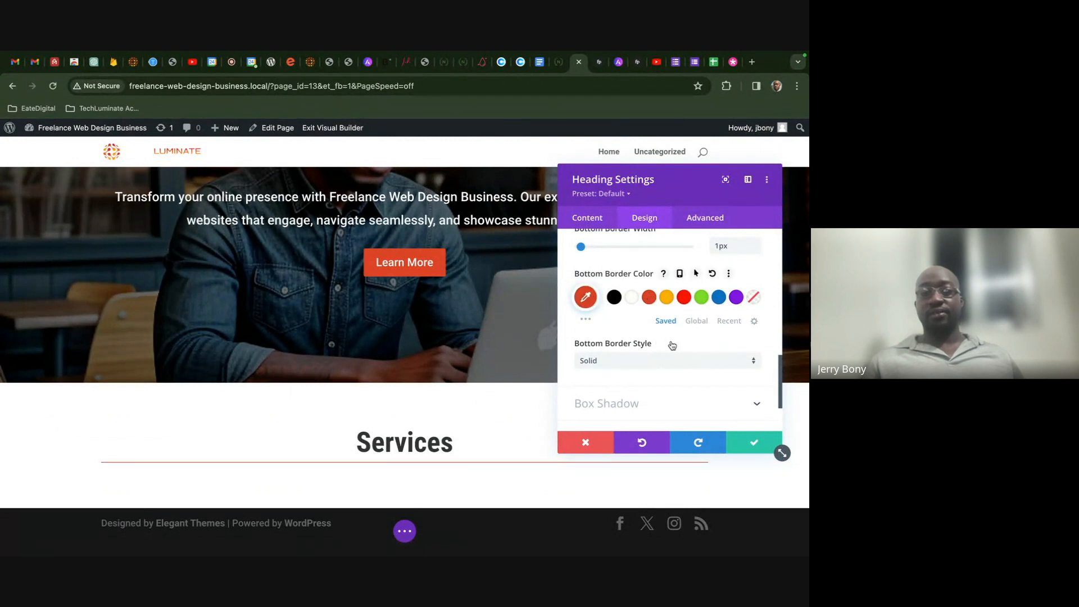
pyautogui.scroll(2, 672, 343)
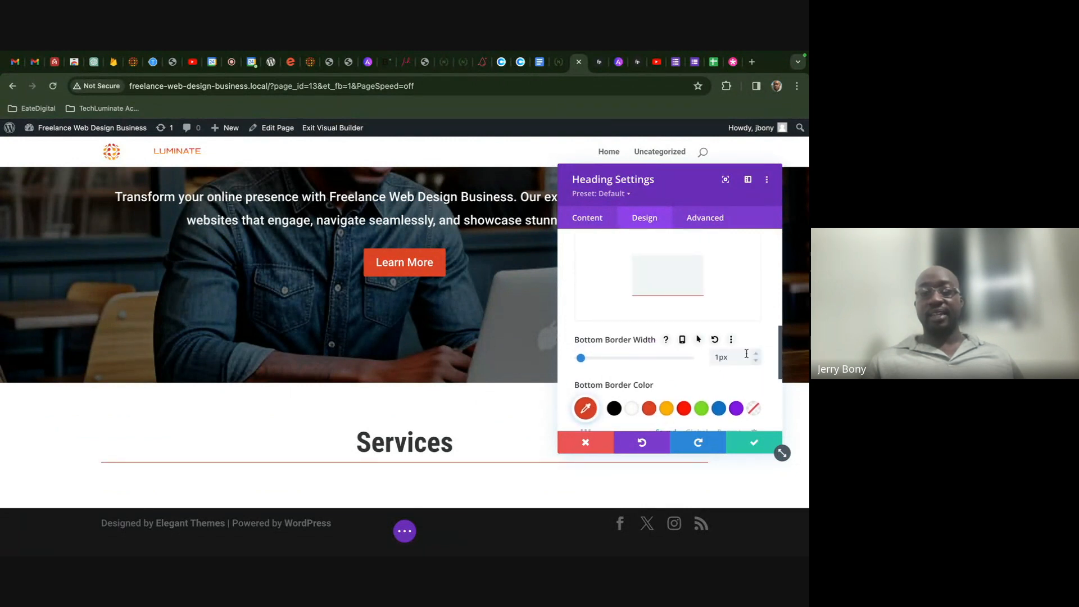
pyautogui.click(755, 355)
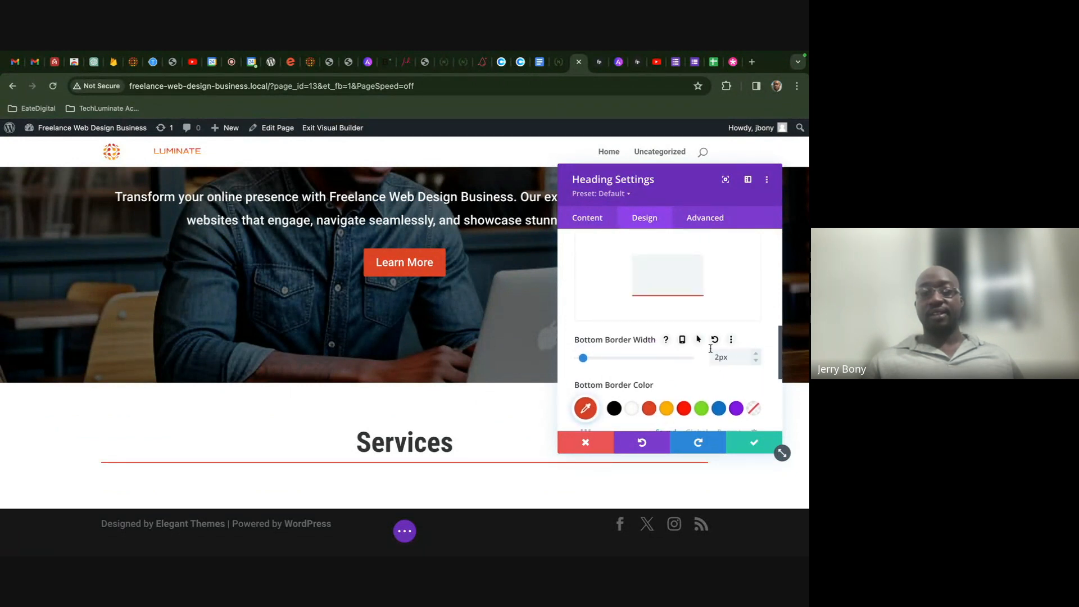
pyautogui.scroll(-1, 710, 348)
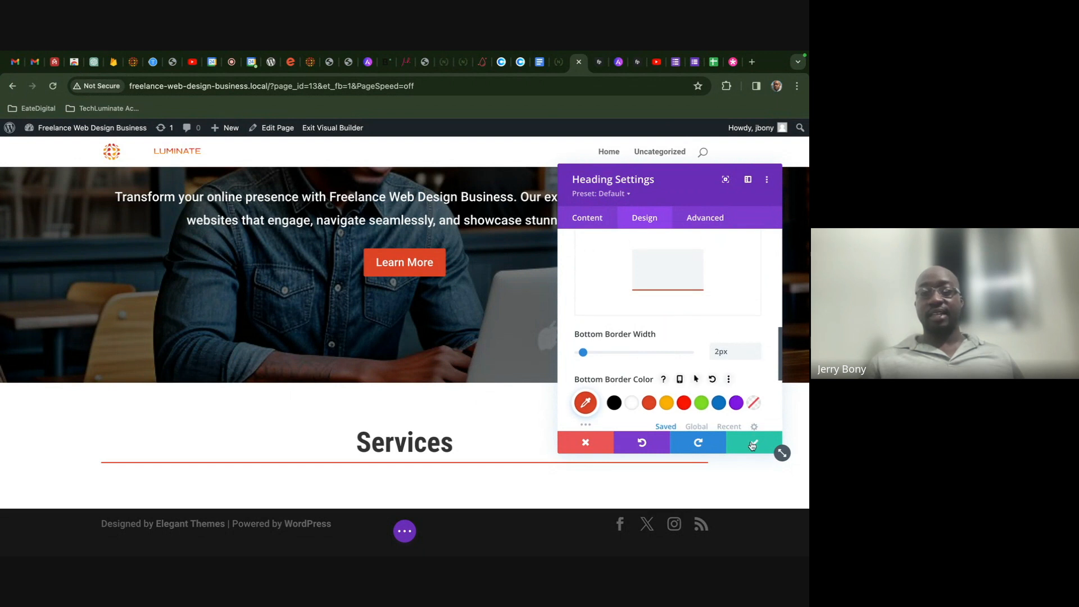
pyautogui.click(751, 445)
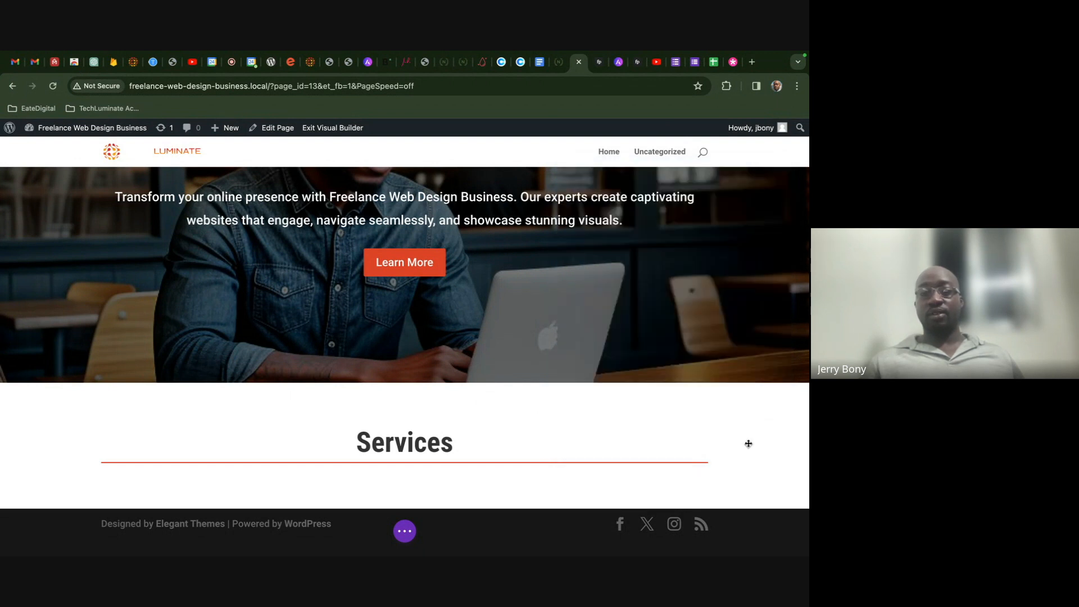
# - Insert a Divider module beneath the Services heading, check its 1px weight sizing, and save
pyautogui.click(404, 459)
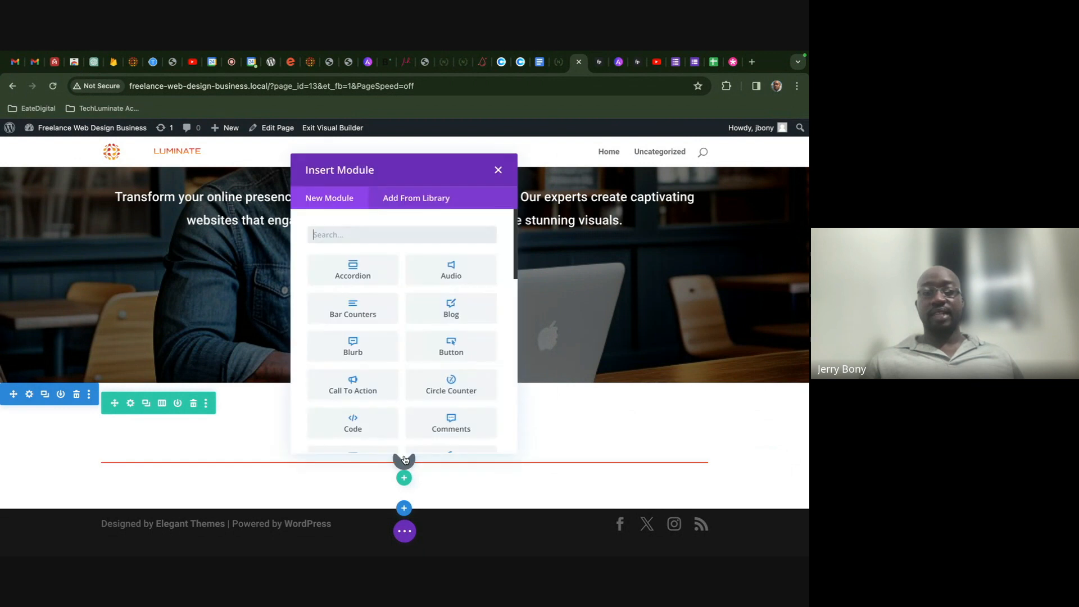
pyautogui.write('div')
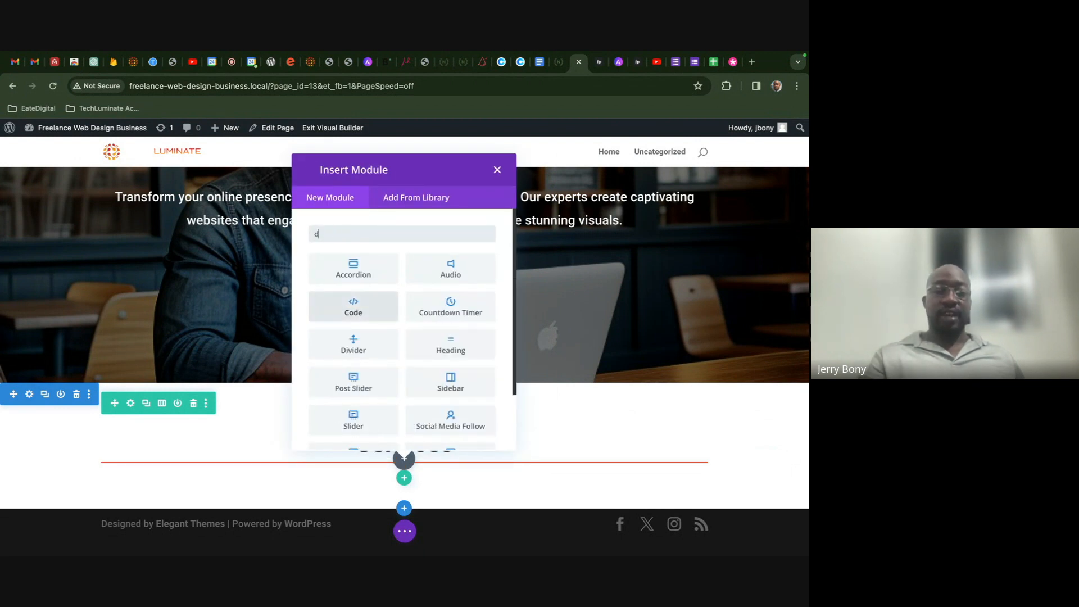
pyautogui.click(355, 269)
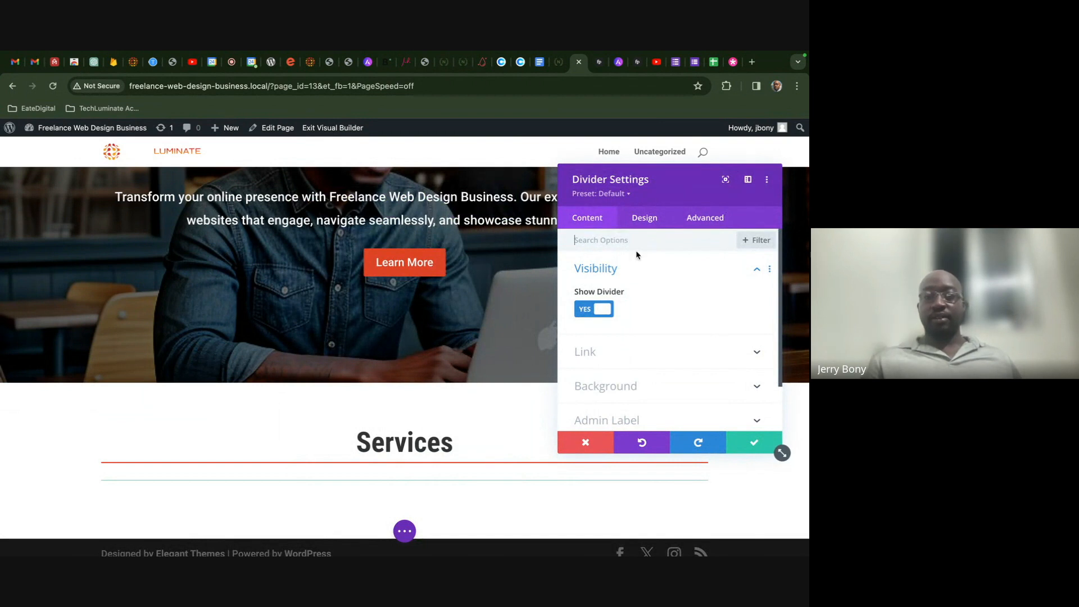
pyautogui.click(642, 219)
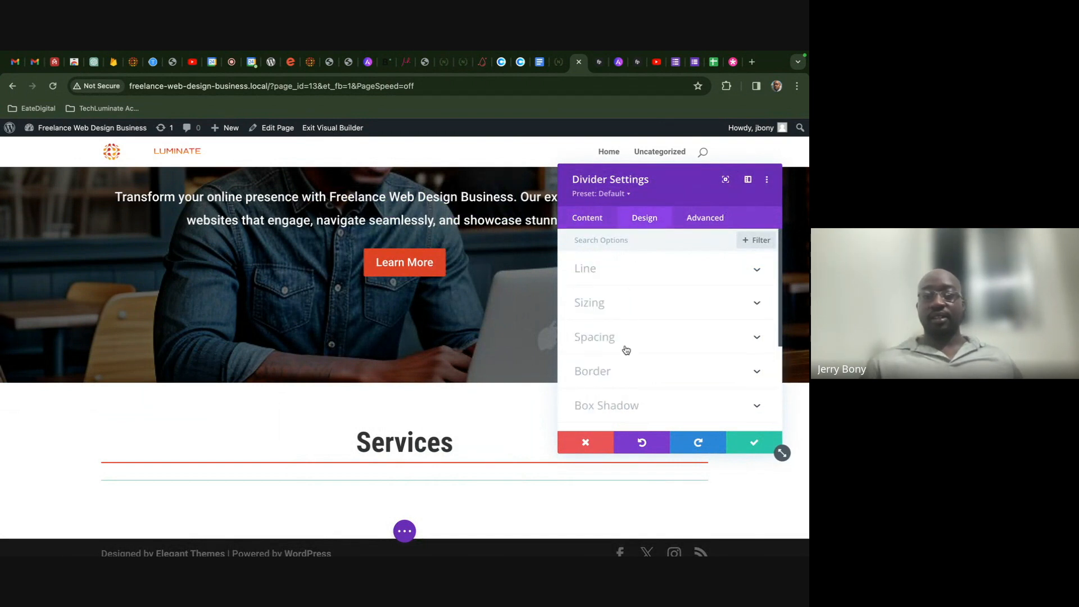
pyautogui.click(613, 296)
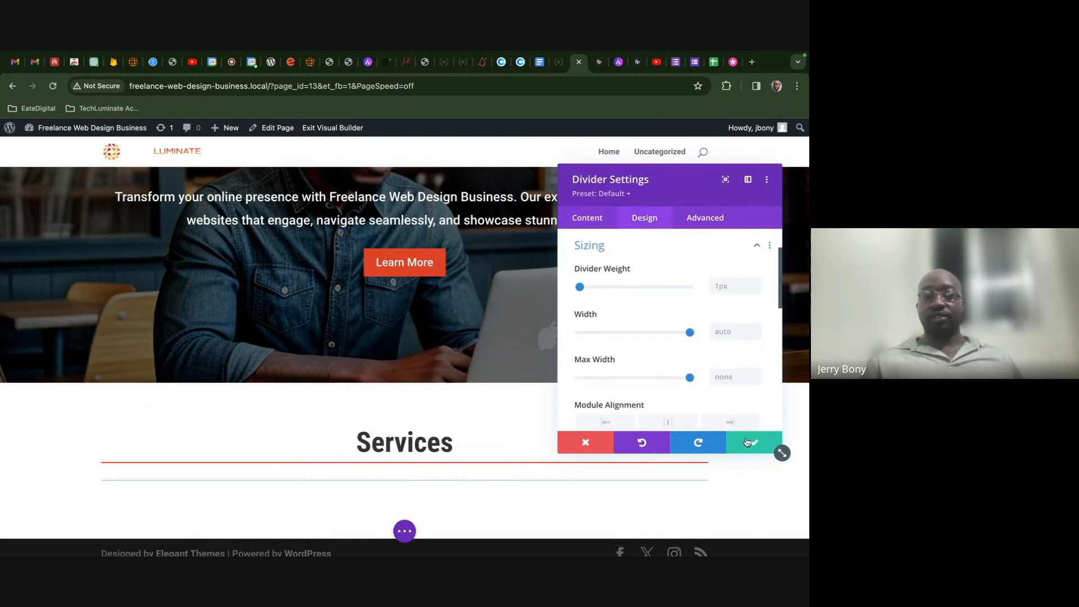
pyautogui.click(747, 443)
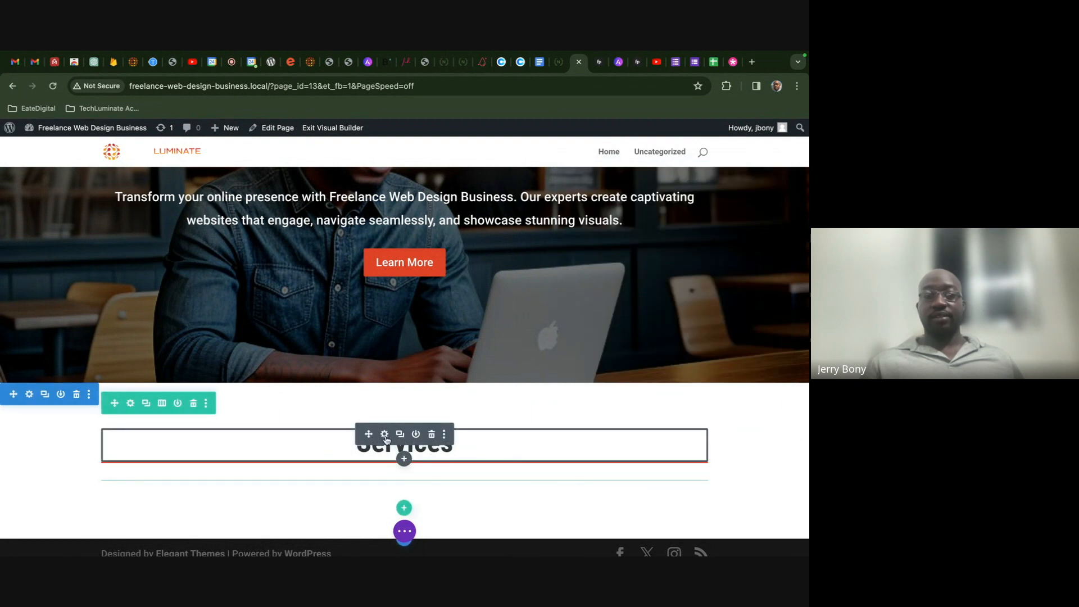
pyautogui.click(385, 435)
pyautogui.click(641, 223)
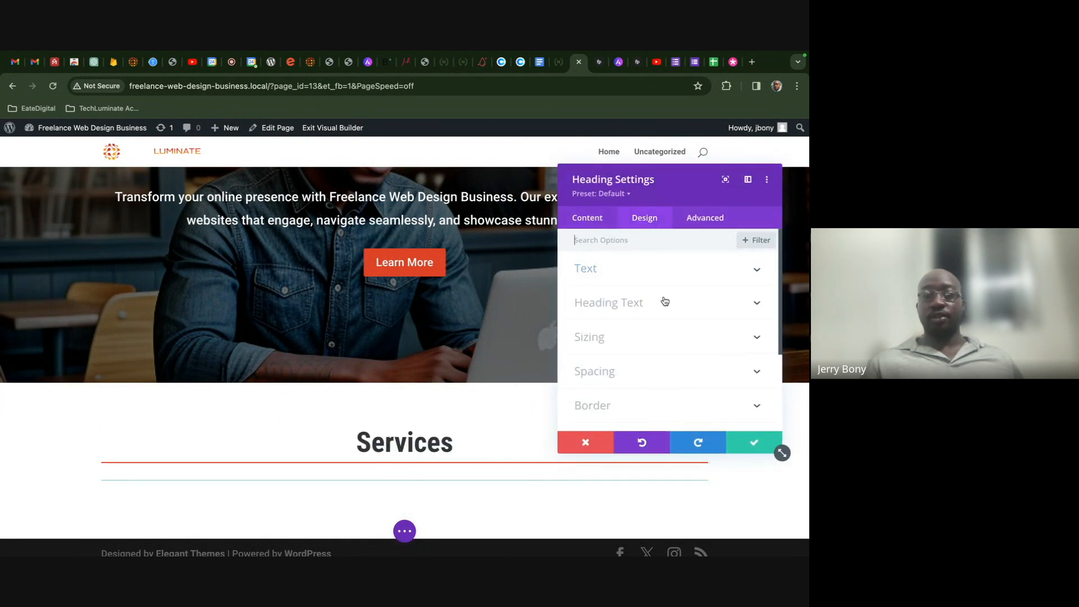
pyautogui.scroll(-1, 664, 299)
pyautogui.click(661, 349)
pyautogui.scroll(-2, 661, 351)
pyautogui.scroll(-3, 660, 351)
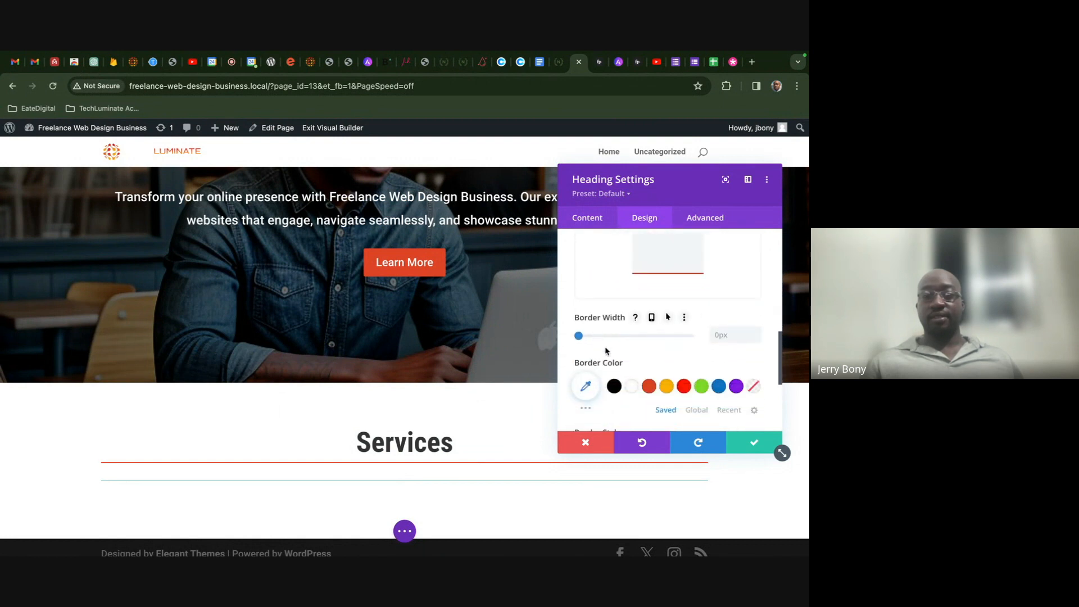
pyautogui.scroll(2, 680, 345)
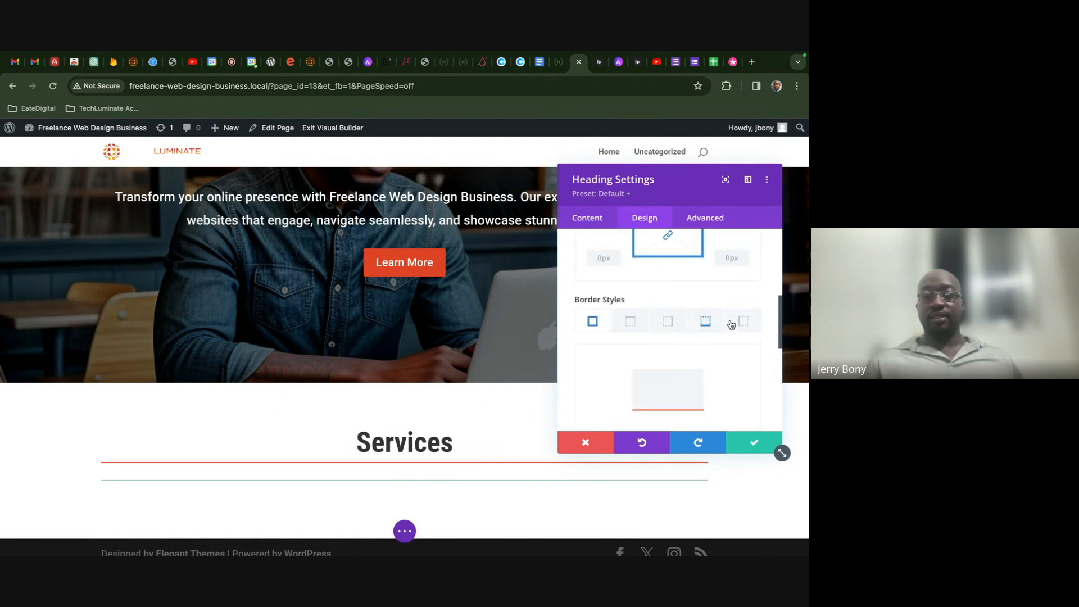
pyautogui.scroll(-5, 690, 376)
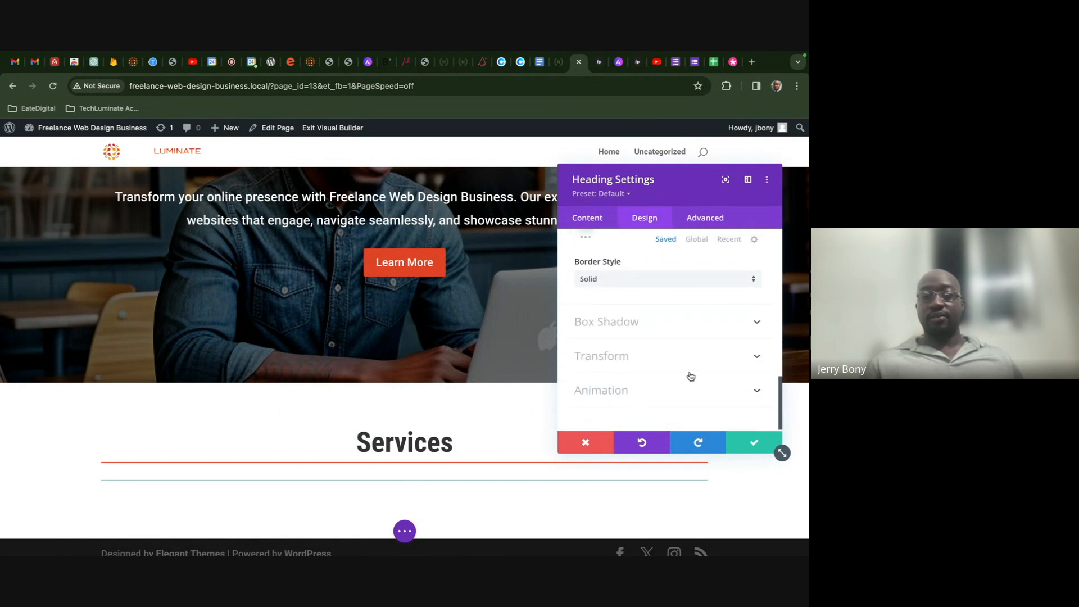
pyautogui.scroll(2, 682, 340)
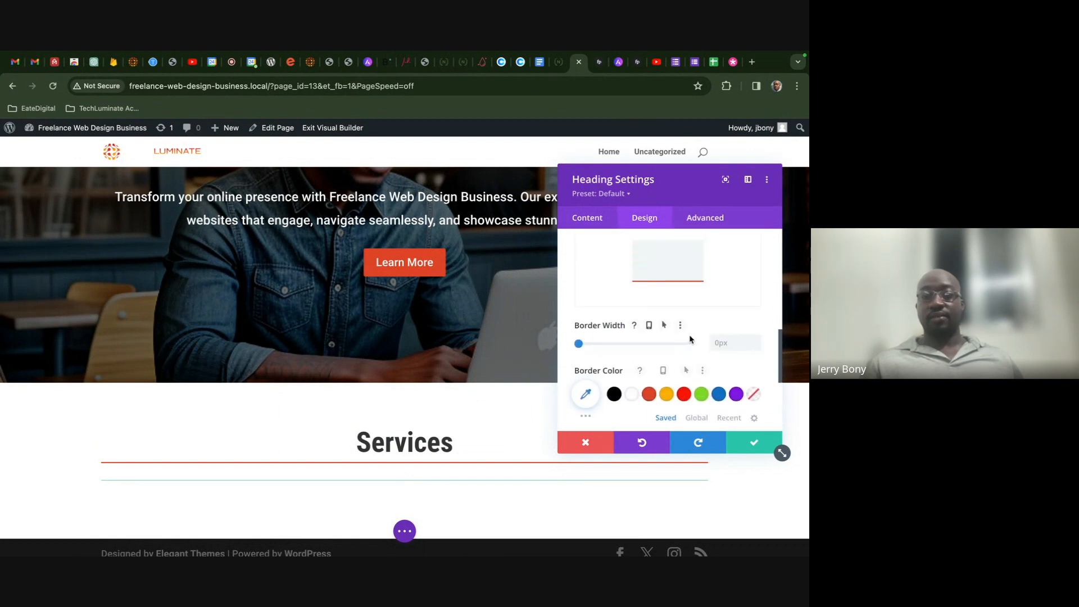
pyautogui.scroll(2, 658, 337)
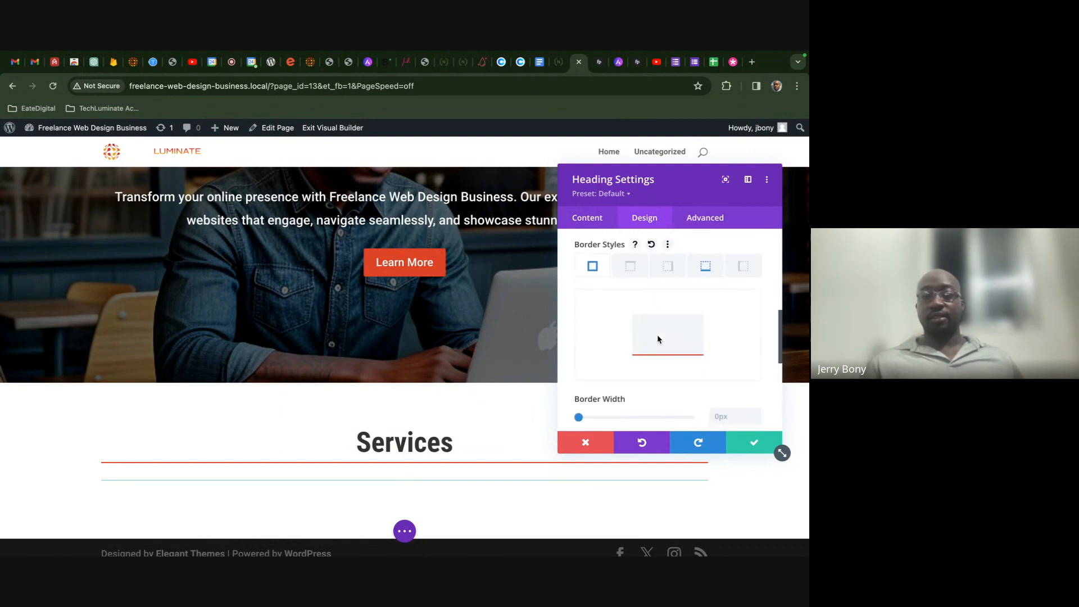
pyautogui.scroll(-2, 636, 276)
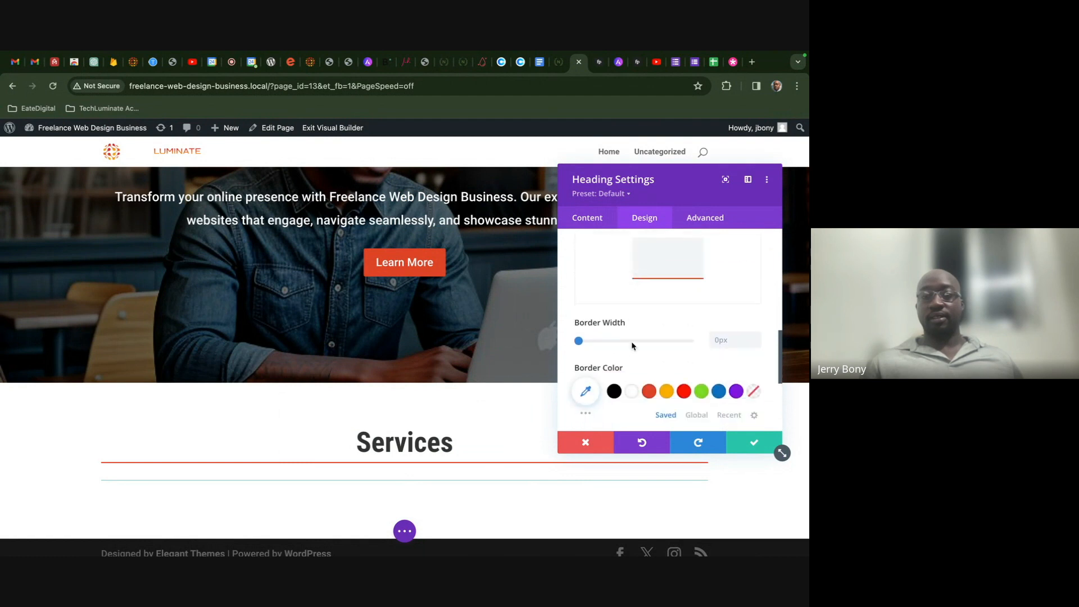
pyautogui.scroll(4, 634, 326)
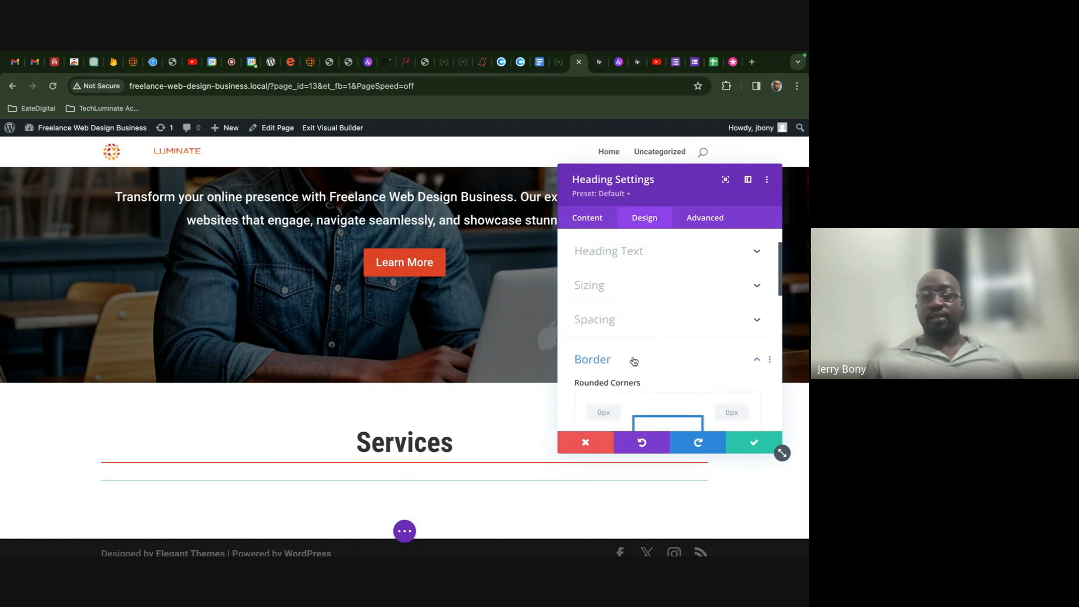
pyautogui.scroll(-2, 633, 361)
pyautogui.click(769, 451)
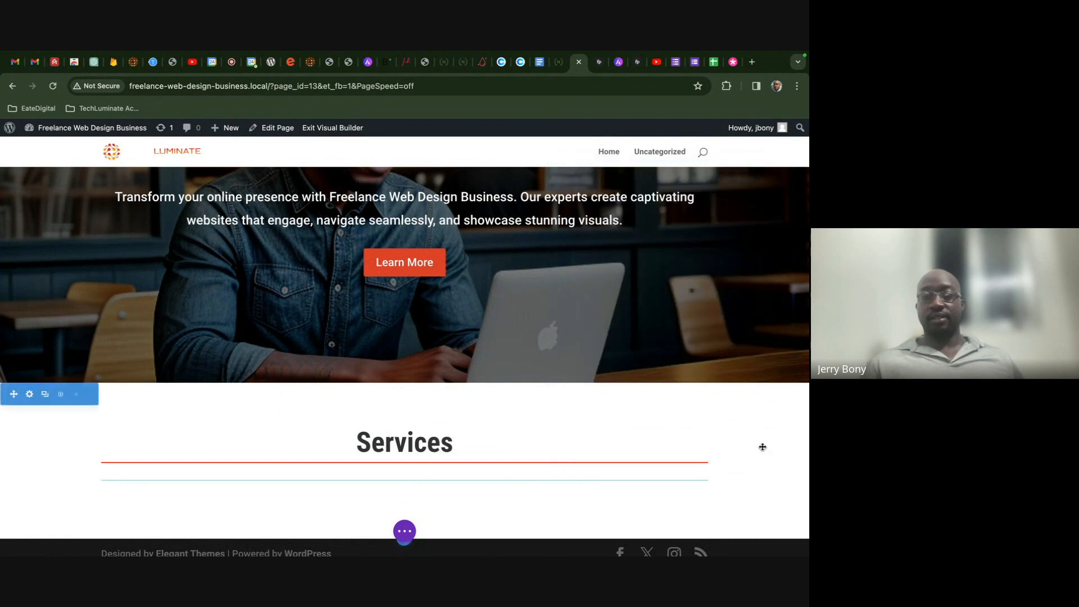
pyautogui.click(386, 435)
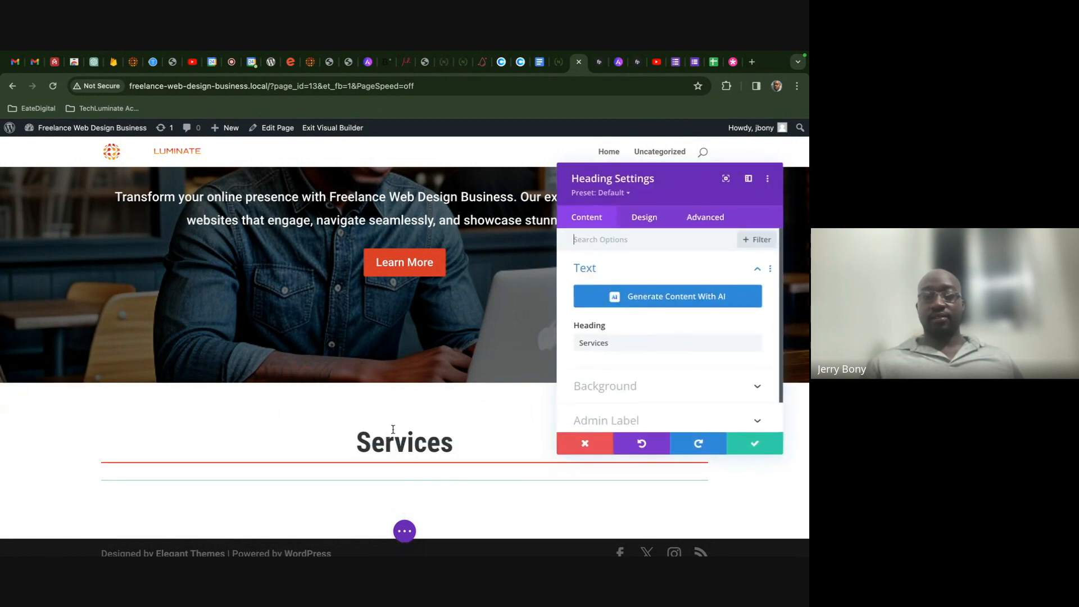
pyautogui.click(635, 226)
pyautogui.scroll(-2, 653, 306)
pyautogui.click(652, 311)
pyautogui.scroll(-1, 643, 321)
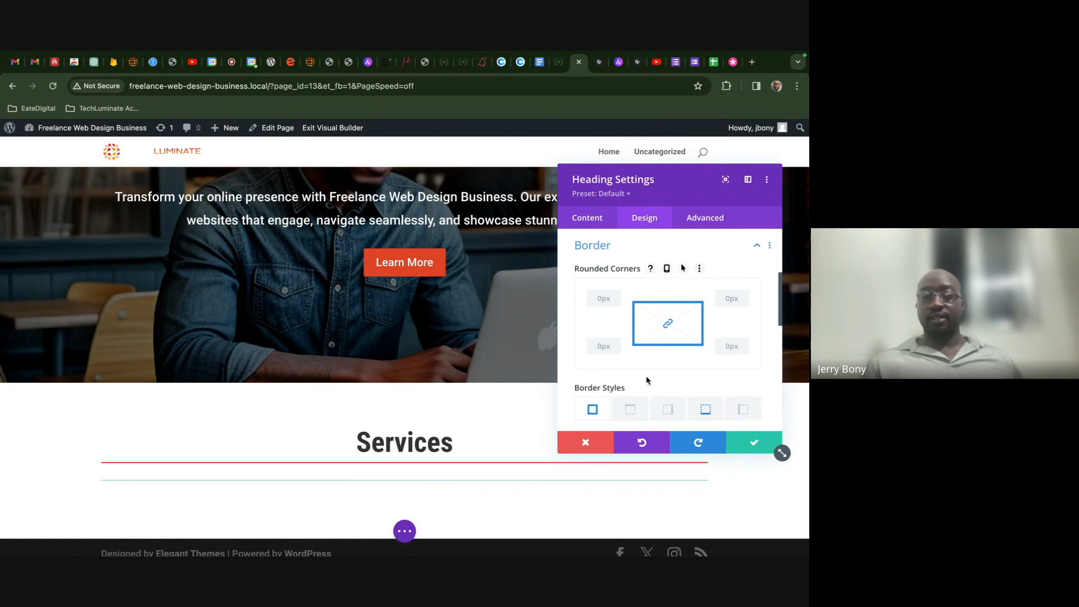
pyautogui.scroll(-2, 646, 378)
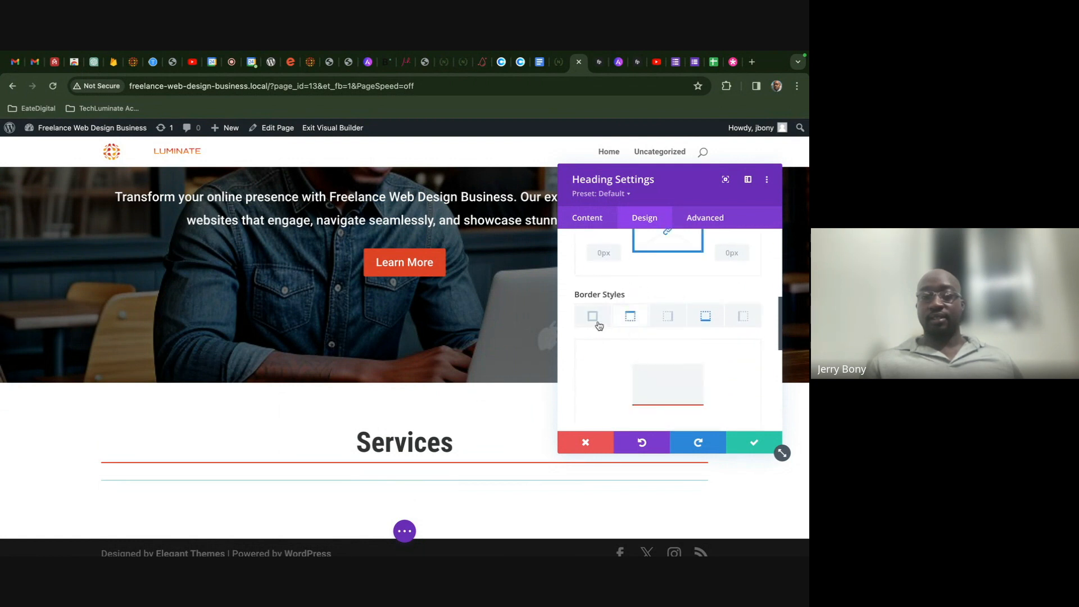
pyautogui.scroll(-3, 598, 324)
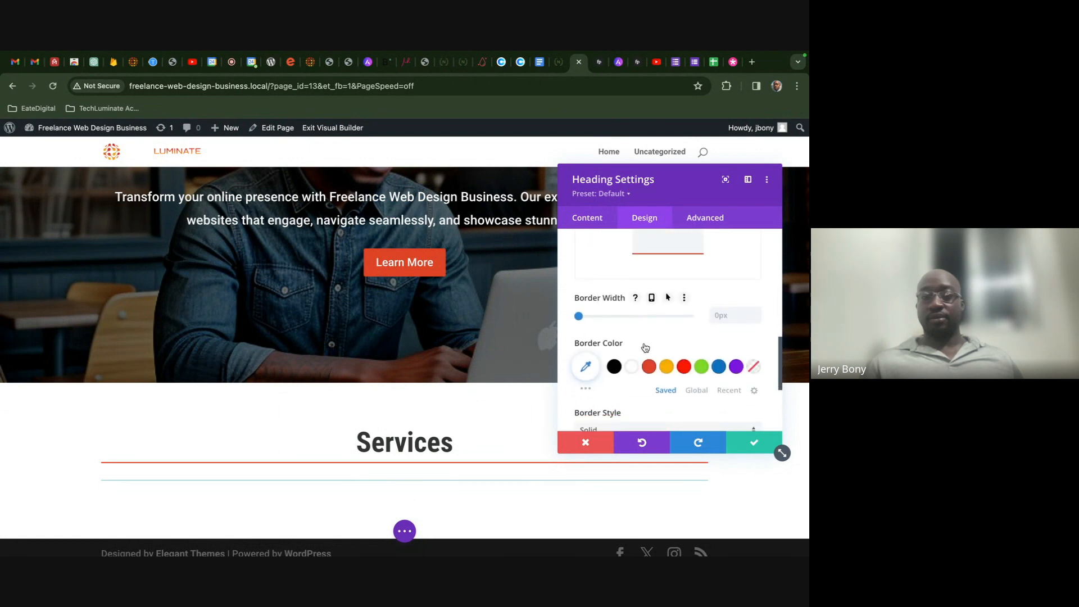
pyautogui.scroll(-1, 645, 347)
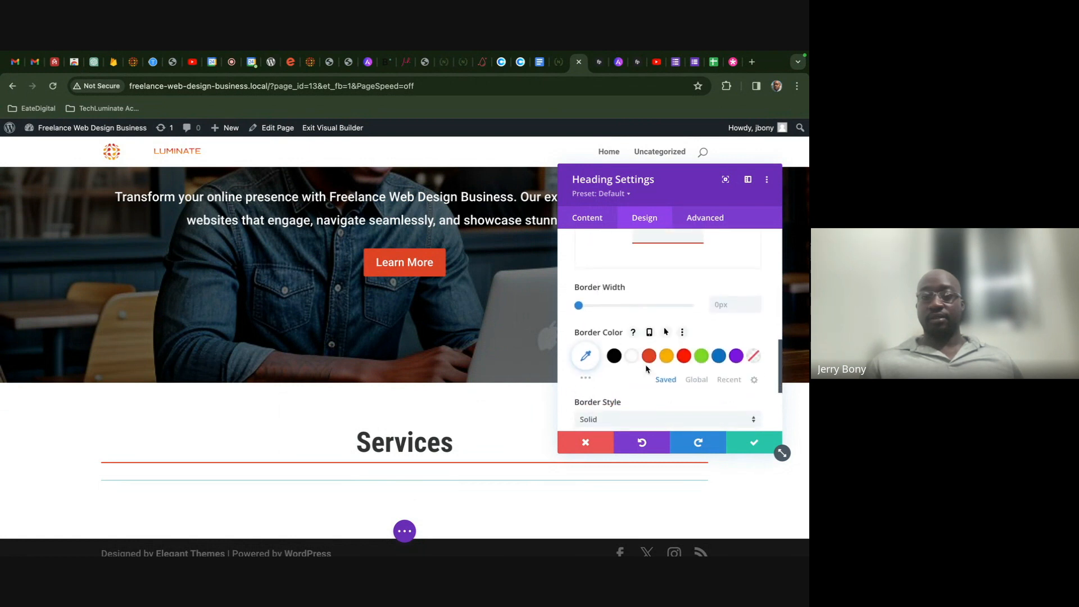
pyautogui.click(593, 355)
pyautogui.scroll(-2, 645, 364)
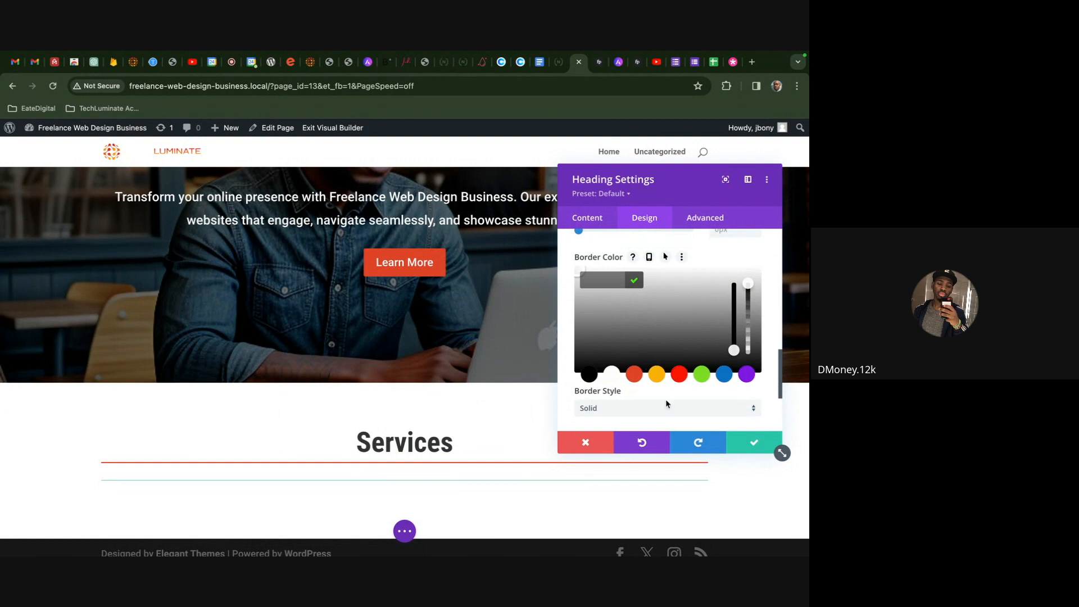
pyautogui.click(587, 443)
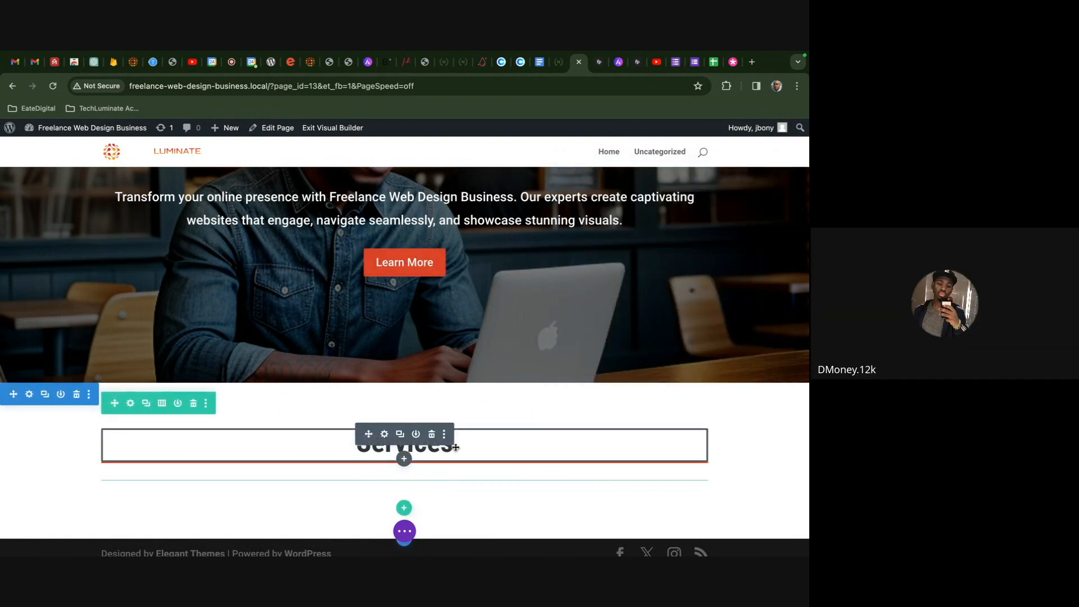
# - Replace the old heading module with a fresh Heading module in the row
pyautogui.click(431, 434)
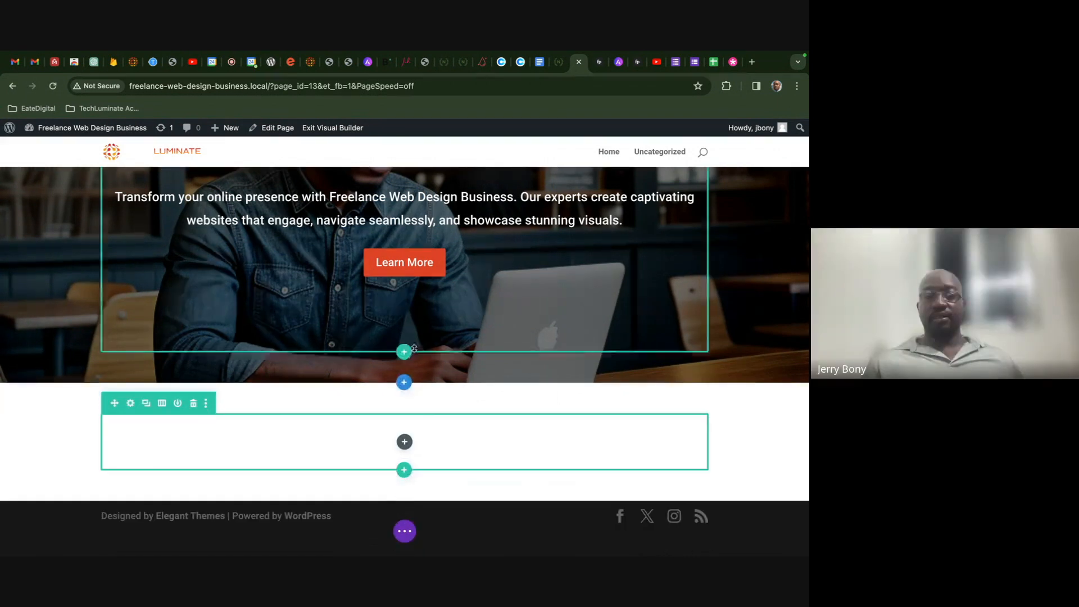
pyautogui.click(404, 442)
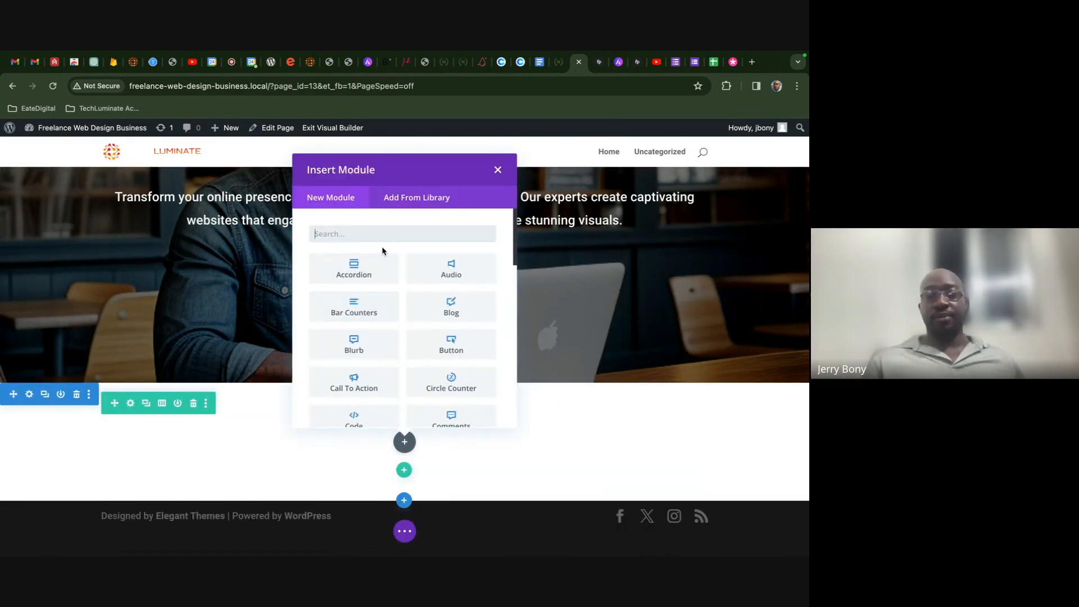
pyautogui.write('he')
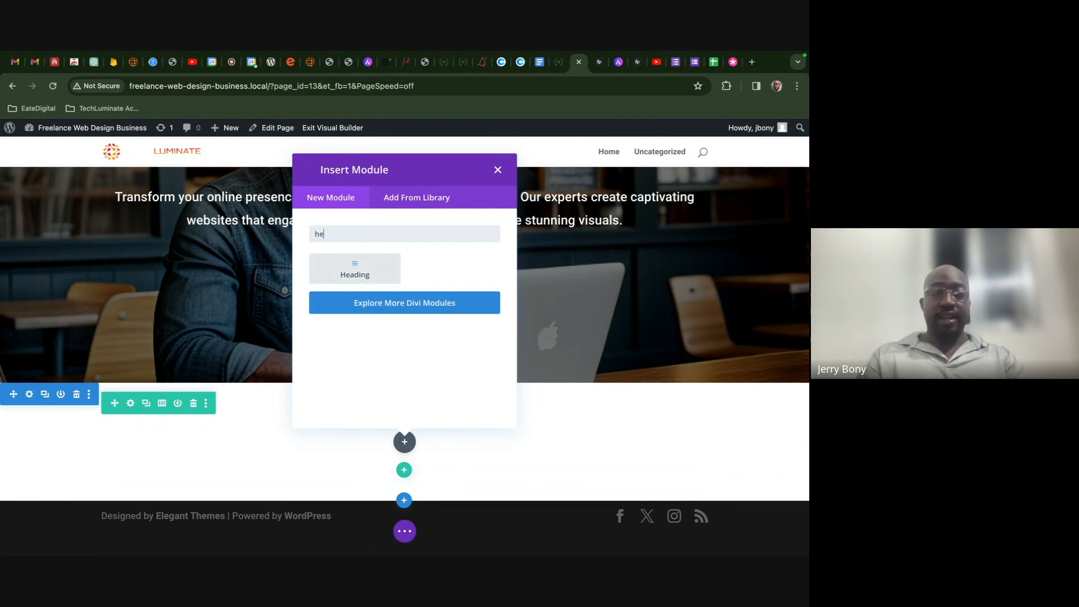
pyautogui.click(354, 269)
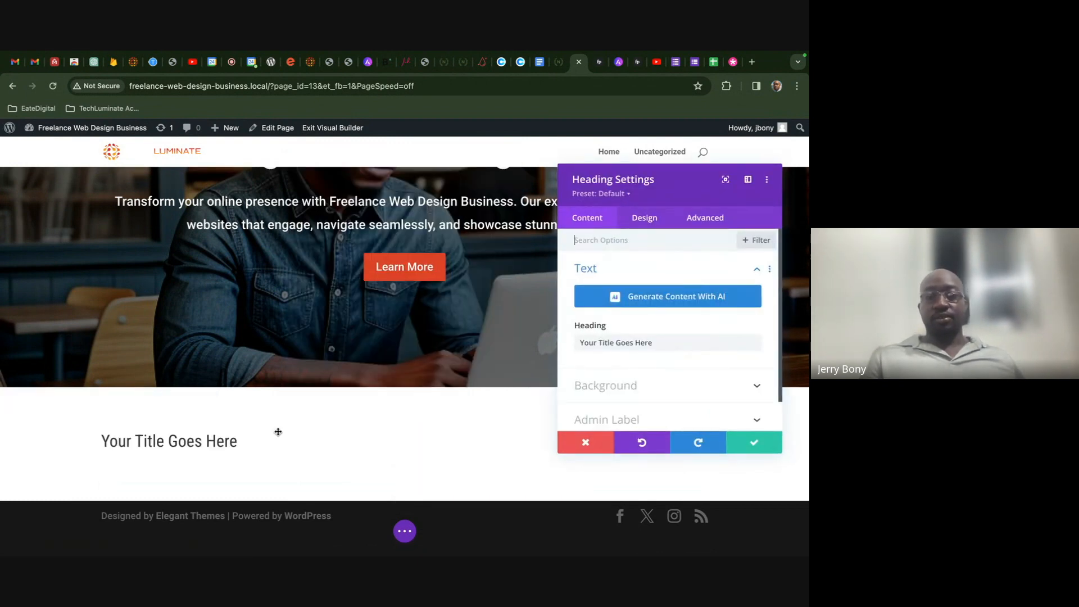
# - Center the new heading, enlarge its text size, and set its font weight to Bold
pyautogui.click(645, 217)
pyautogui.scroll(-3, 632, 382)
pyautogui.scroll(-2, 632, 383)
pyautogui.click(641, 364)
pyautogui.scroll(-3, 656, 365)
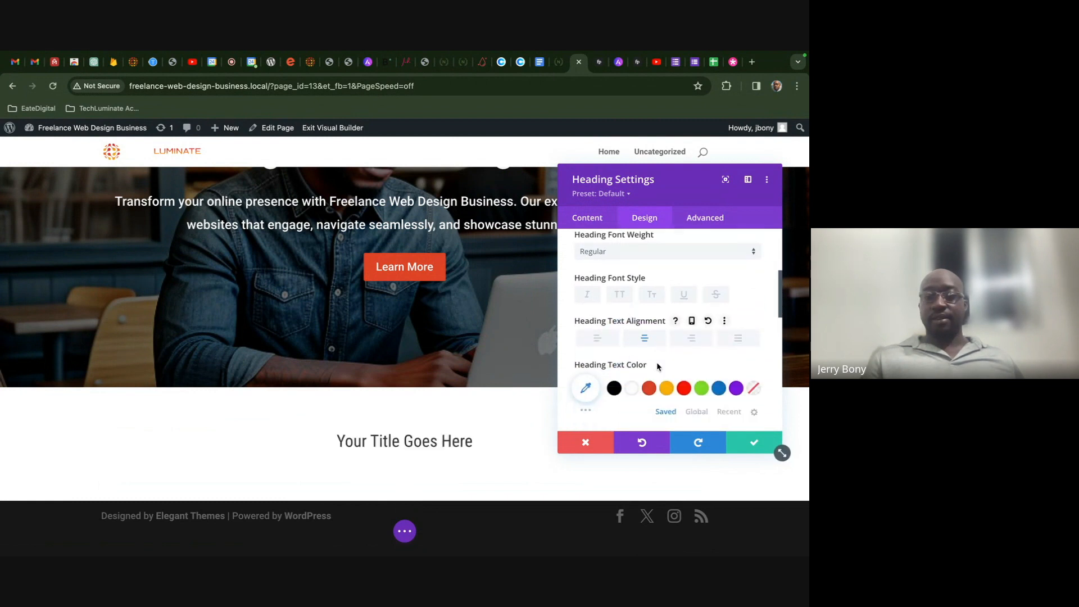
pyautogui.moveTo(611, 352); pyautogui.dragTo(628, 352)
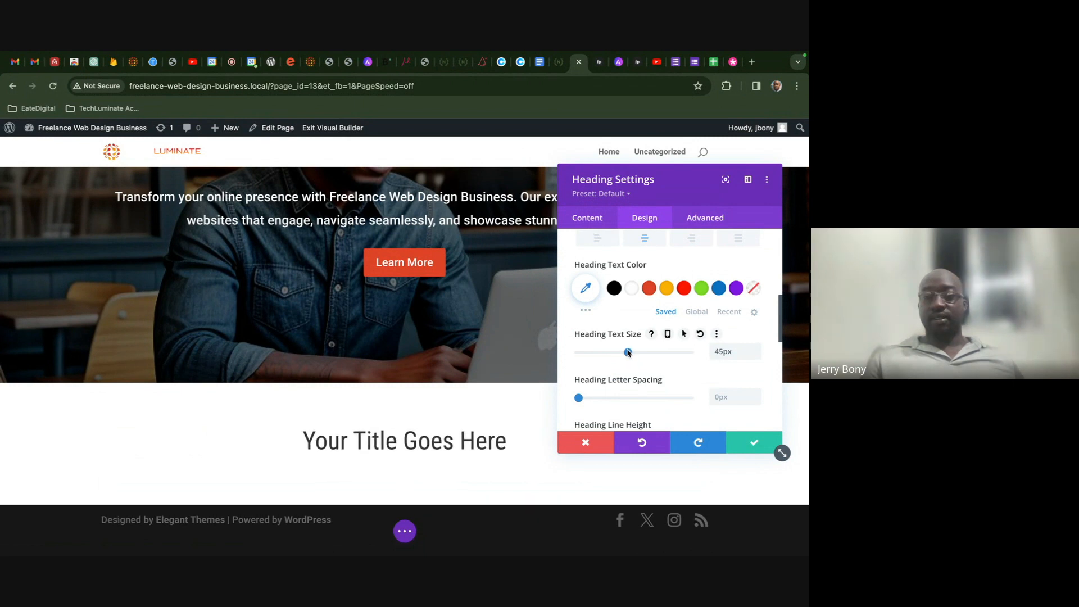
pyautogui.scroll(4, 690, 322)
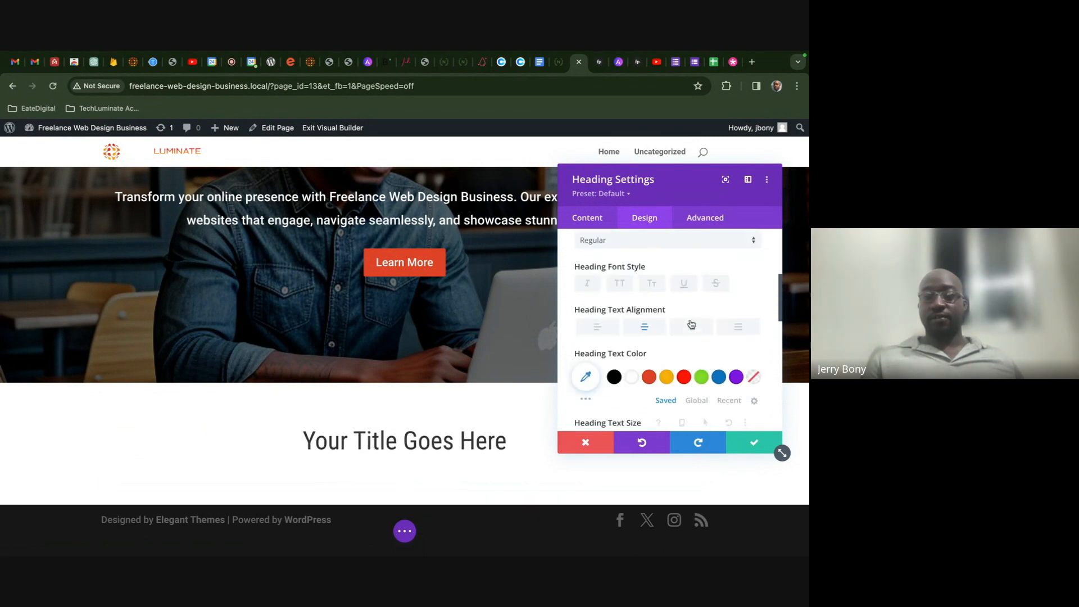
pyautogui.click(652, 369)
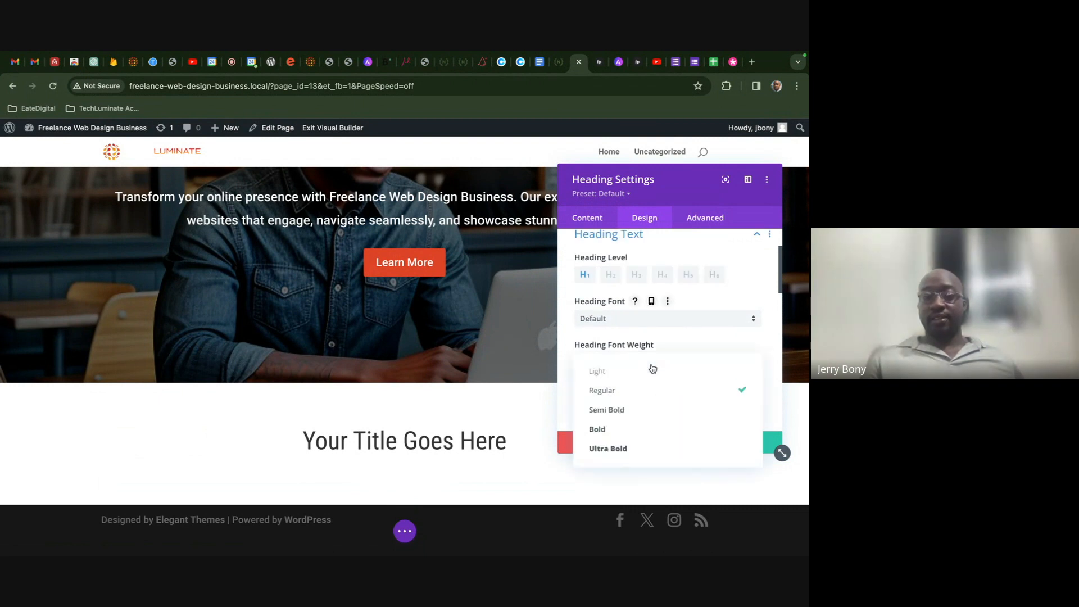
pyautogui.click(642, 426)
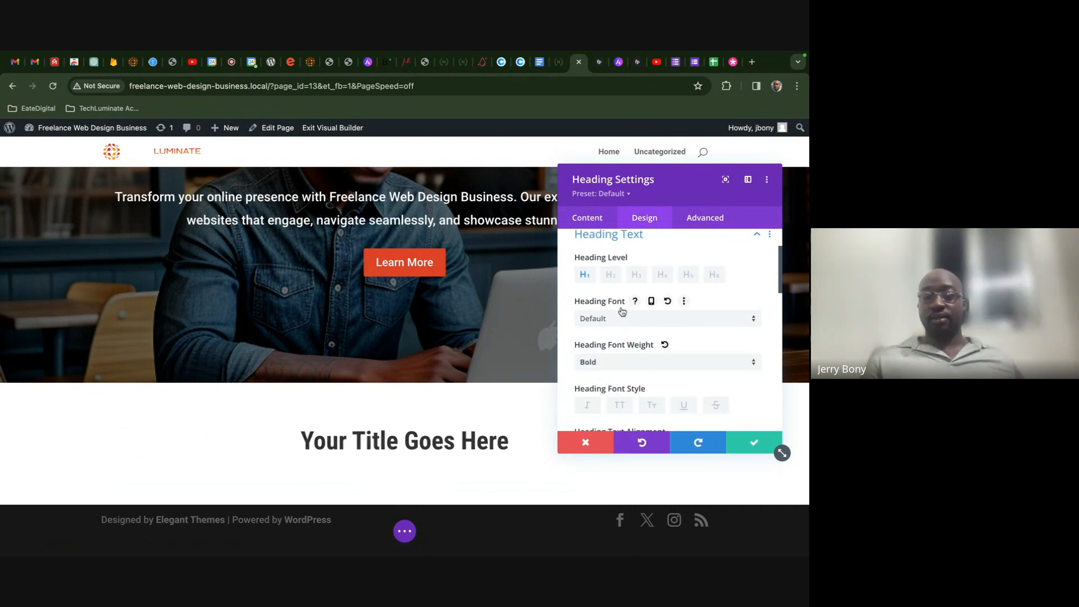
# - Change the heading text to 'Services' and save the heading settings
pyautogui.click(596, 224)
pyautogui.click(626, 277)
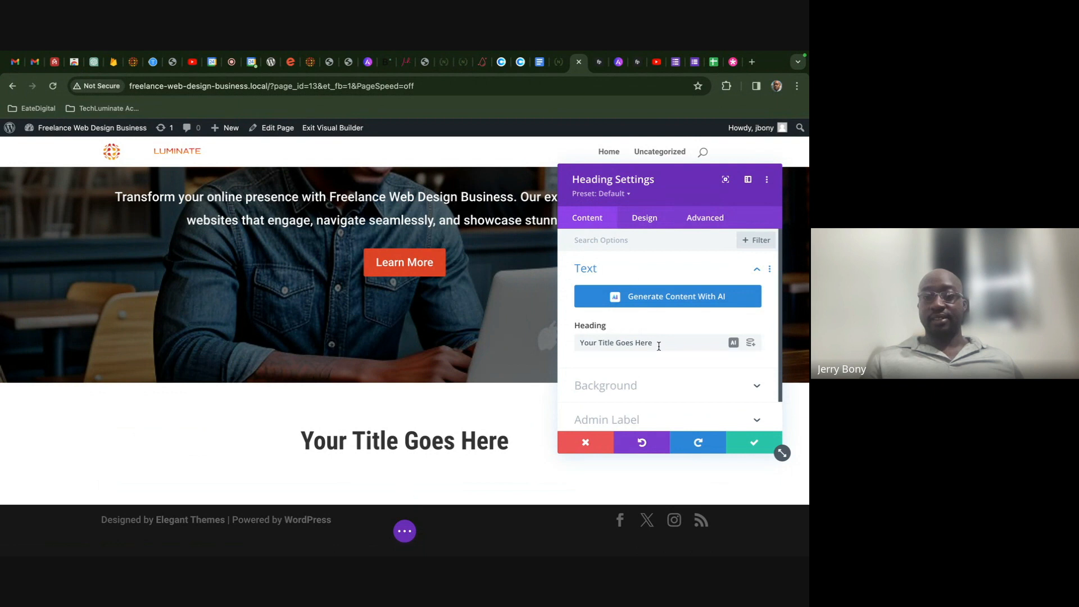
pyautogui.moveTo(657, 344); pyautogui.dragTo(568, 345)
pyautogui.write('S')
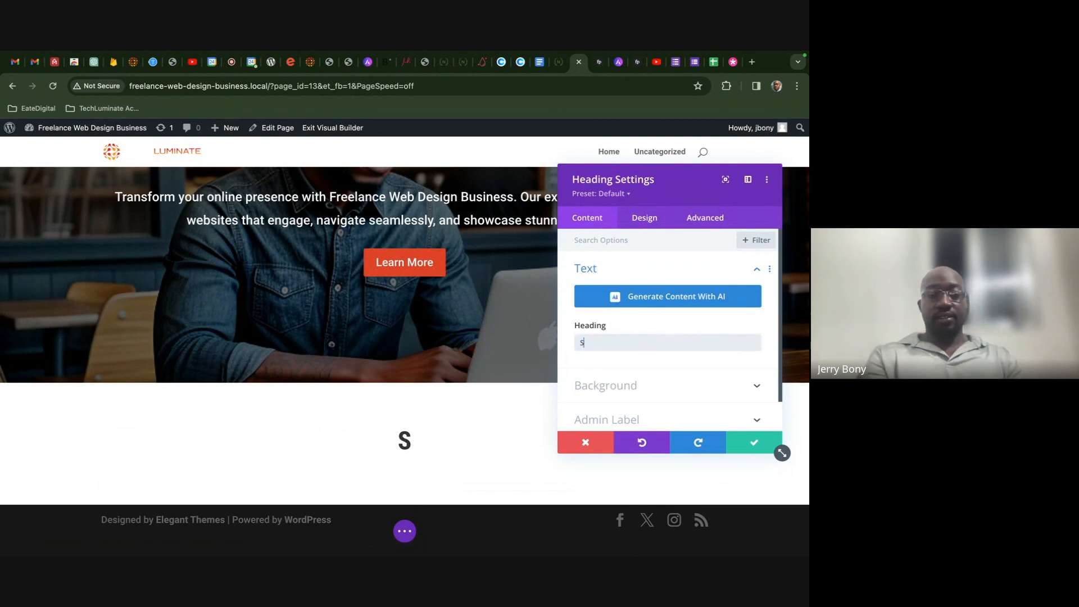
pyautogui.write('ervices')
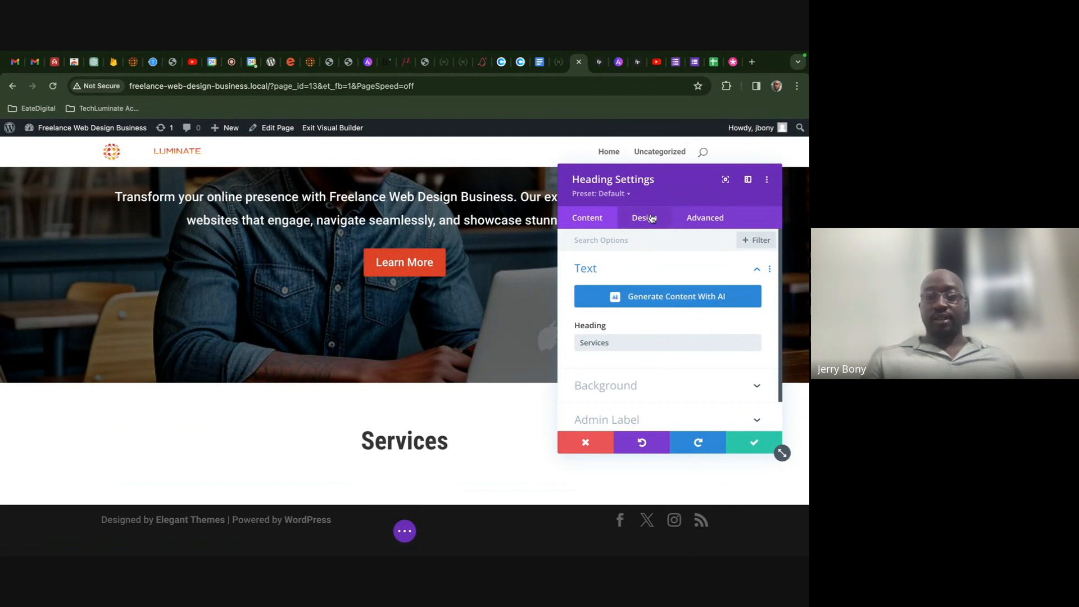
pyautogui.click(652, 219)
pyautogui.click(747, 442)
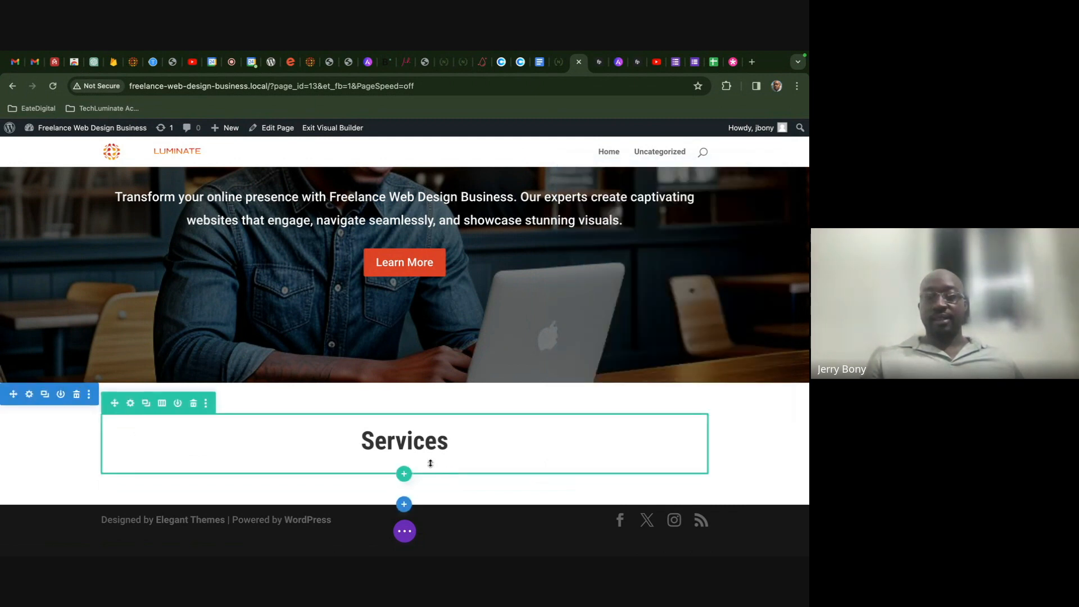
# - Insert a Divider module below the Services heading
pyautogui.click(404, 460)
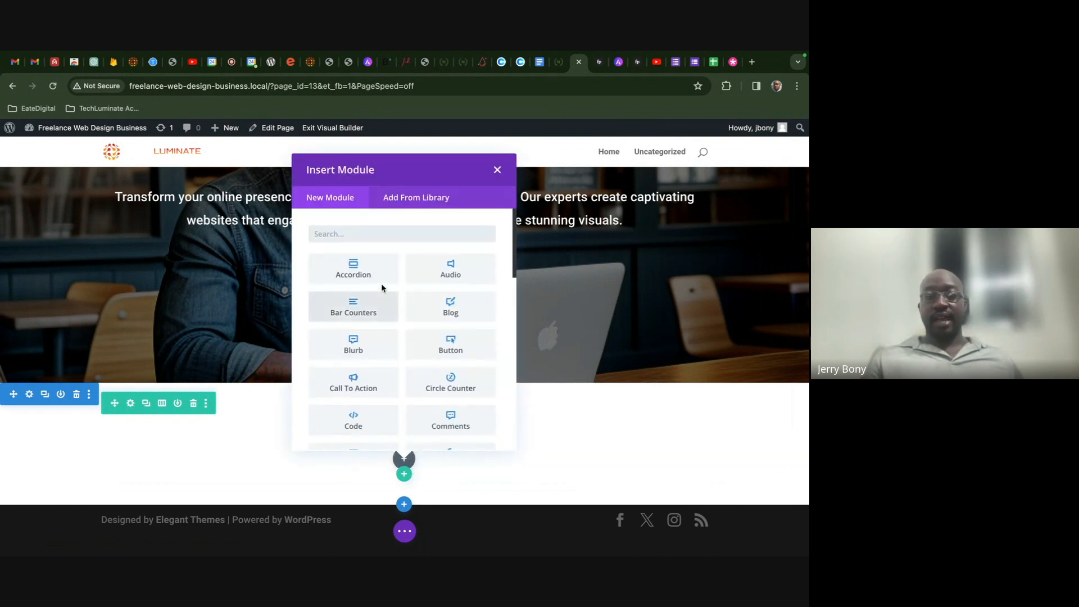
pyautogui.write('div')
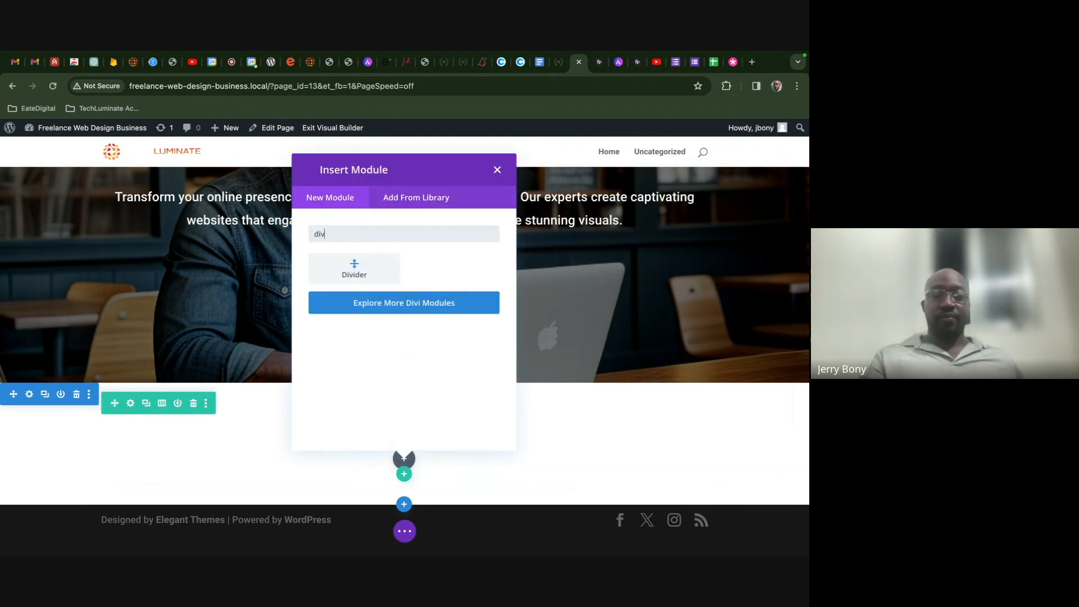
pyautogui.click(347, 274)
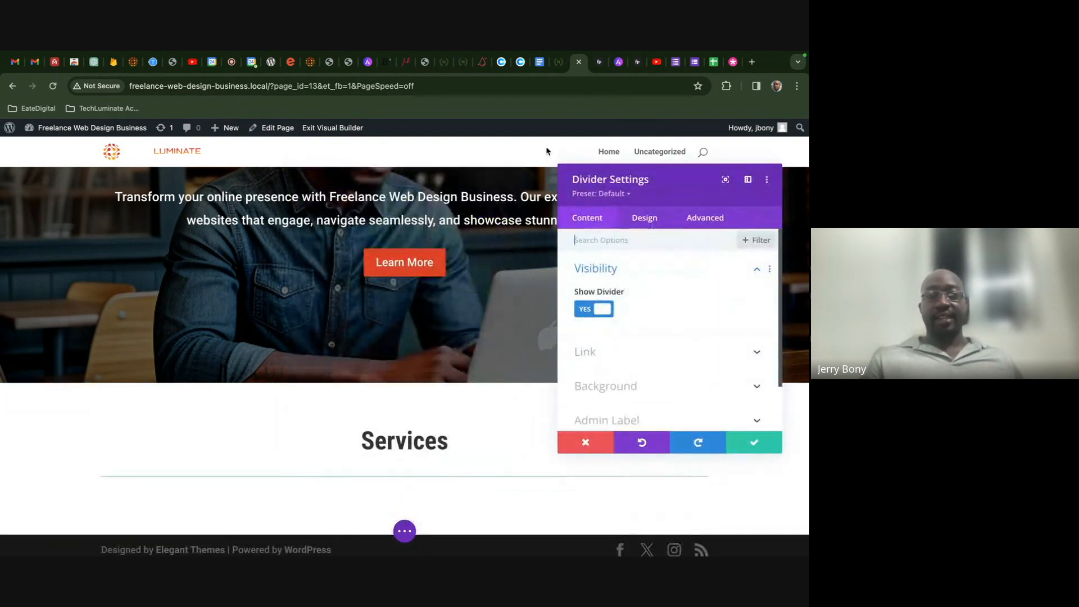
pyautogui.click(560, 64)
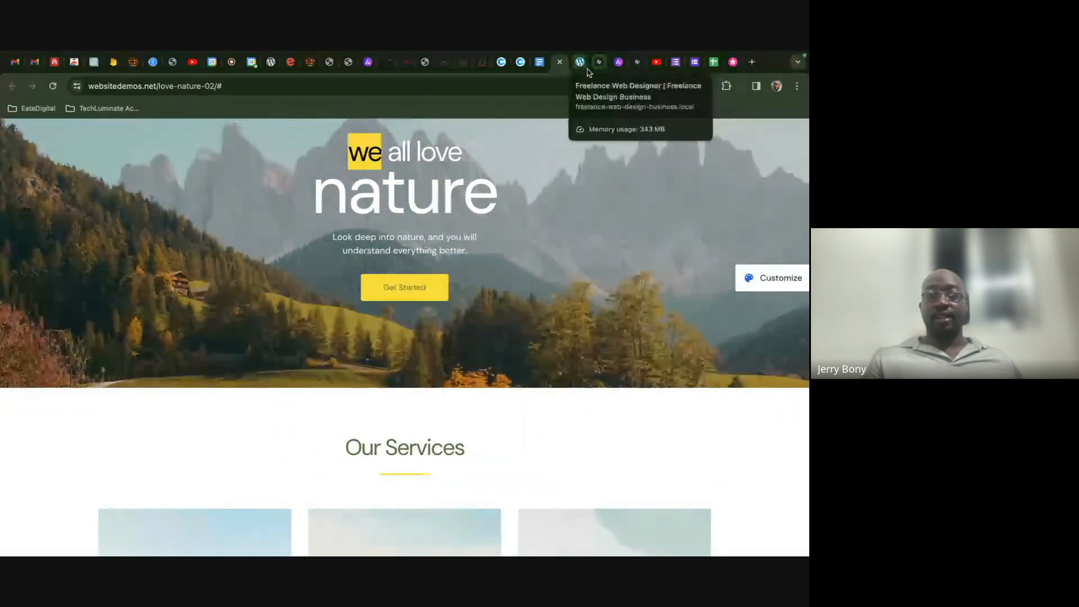
pyautogui.click(580, 62)
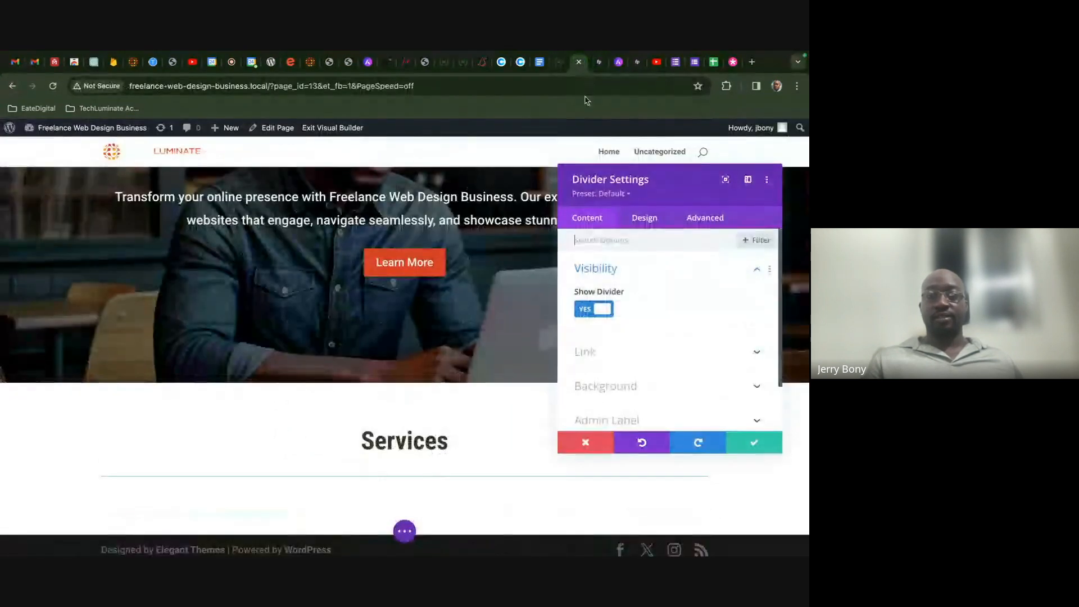
# - Colour the divider line orange-red (#e04425)
pyautogui.click(644, 222)
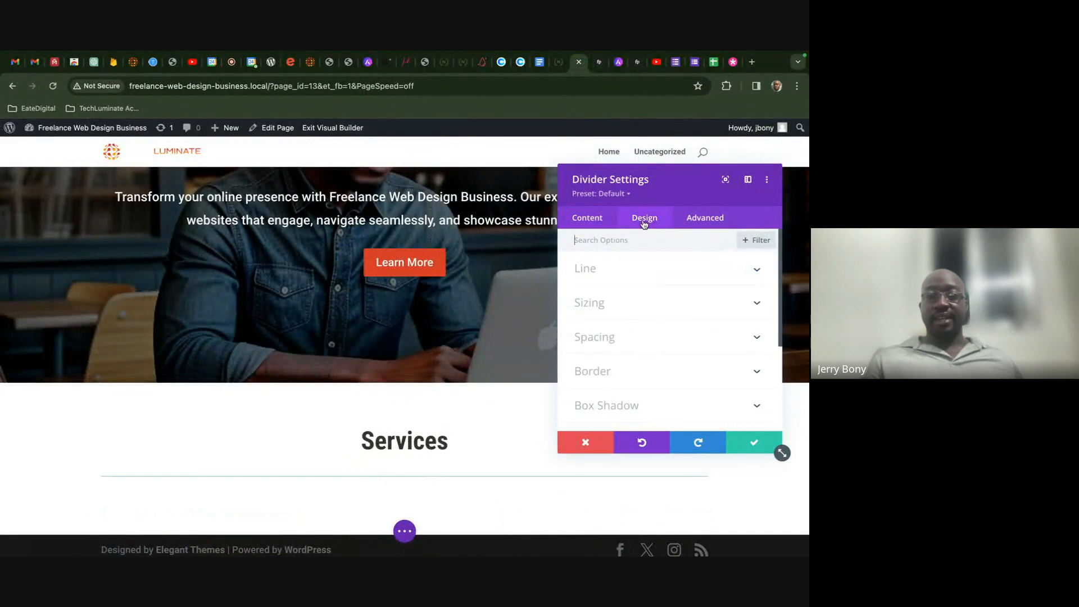
pyautogui.click(619, 279)
pyautogui.click(650, 316)
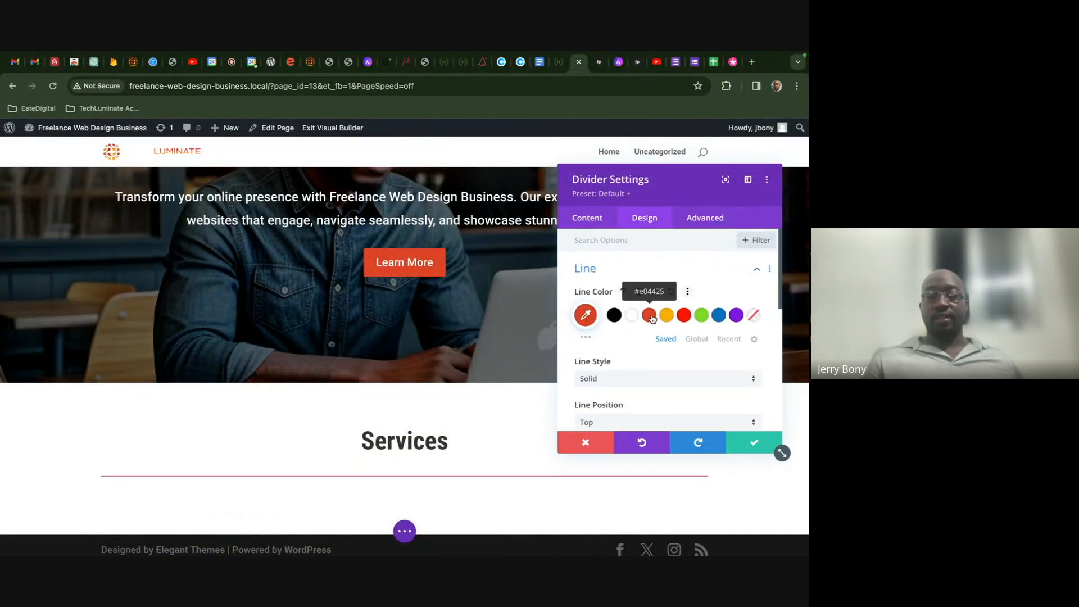
pyautogui.scroll(-5, 651, 319)
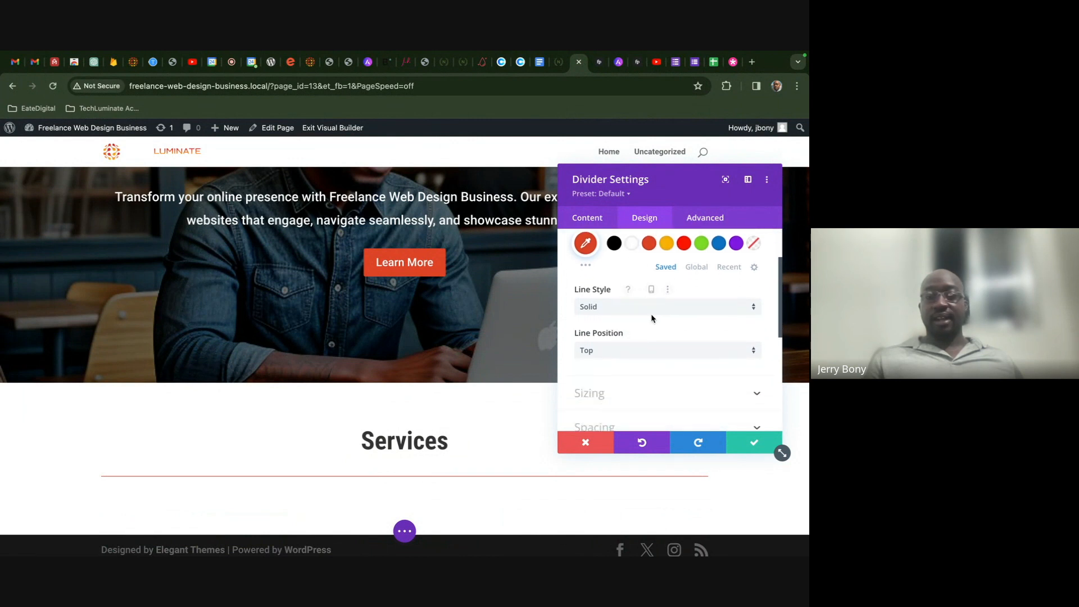
pyautogui.scroll(-2, 652, 319)
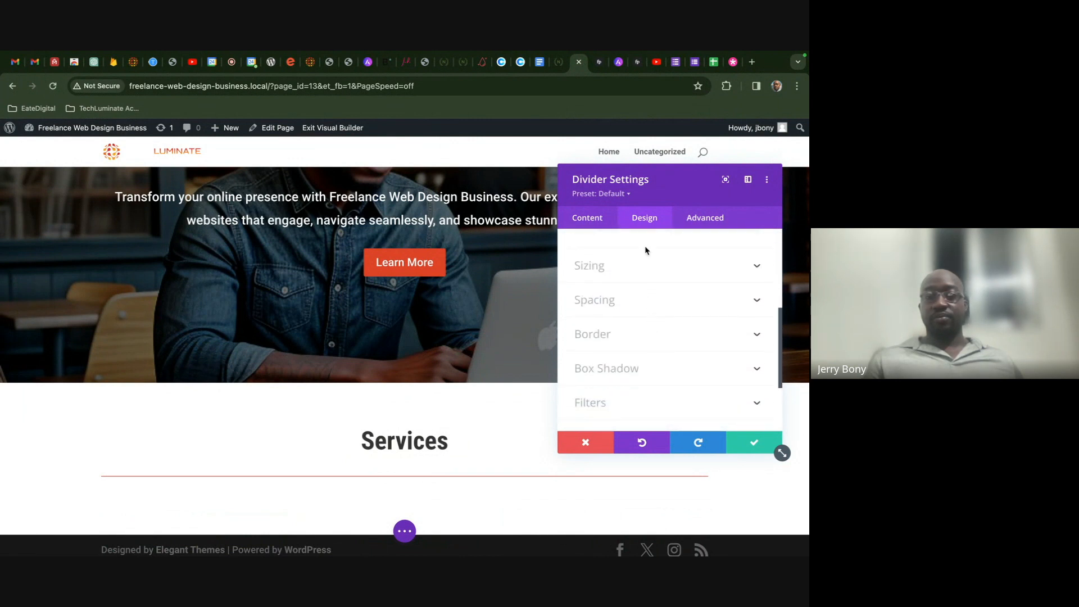
pyautogui.scroll(7, 645, 250)
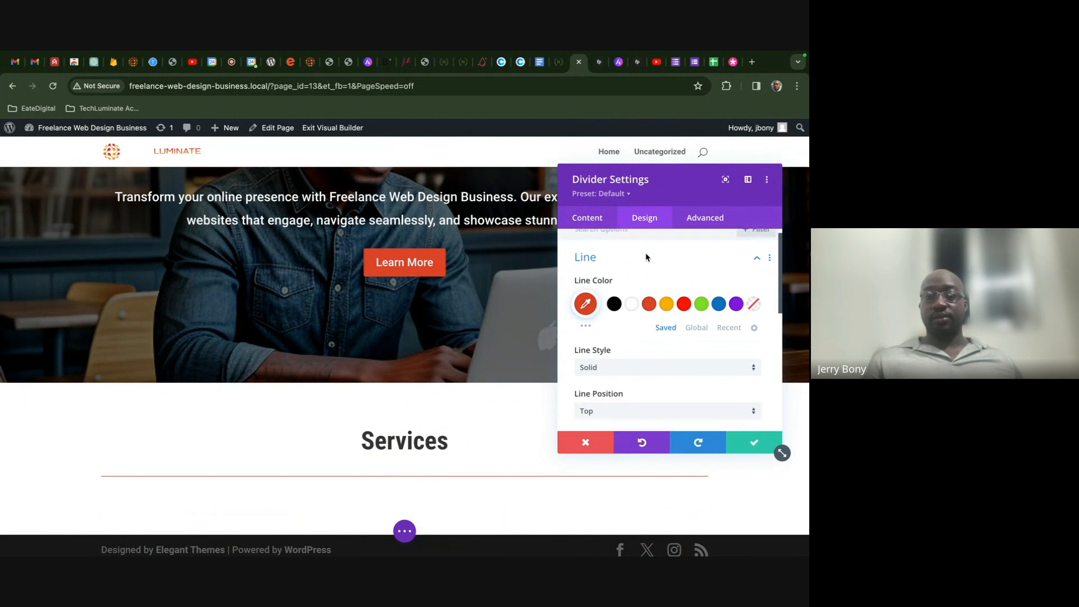
pyautogui.scroll(-6, 645, 257)
pyautogui.scroll(1, 646, 258)
# - Set the divider weight to 2px and its width to 10%, then save
pyautogui.click(641, 261)
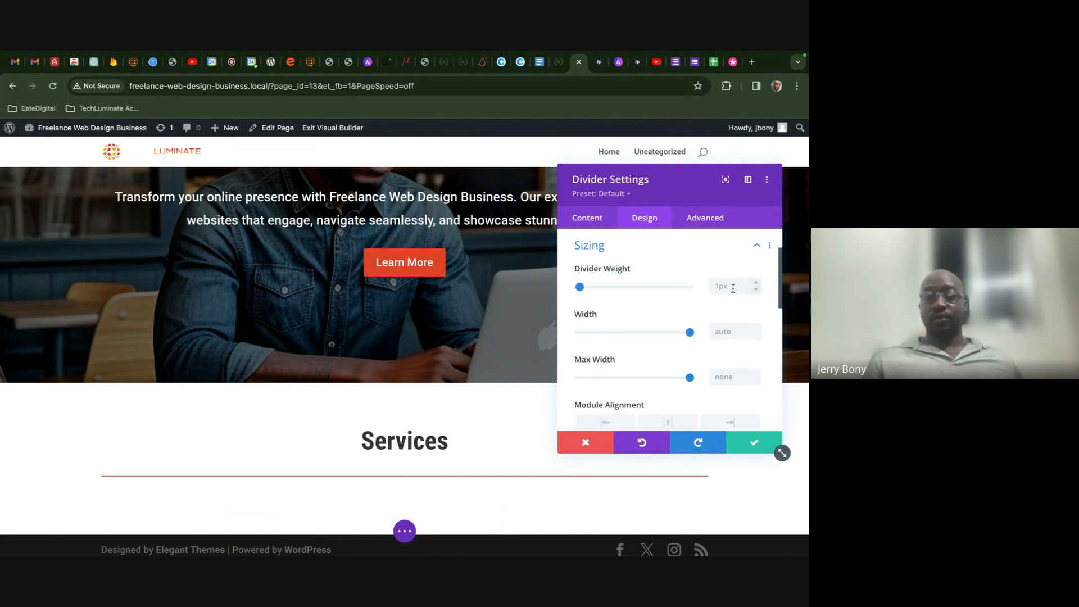
pyautogui.click(754, 281)
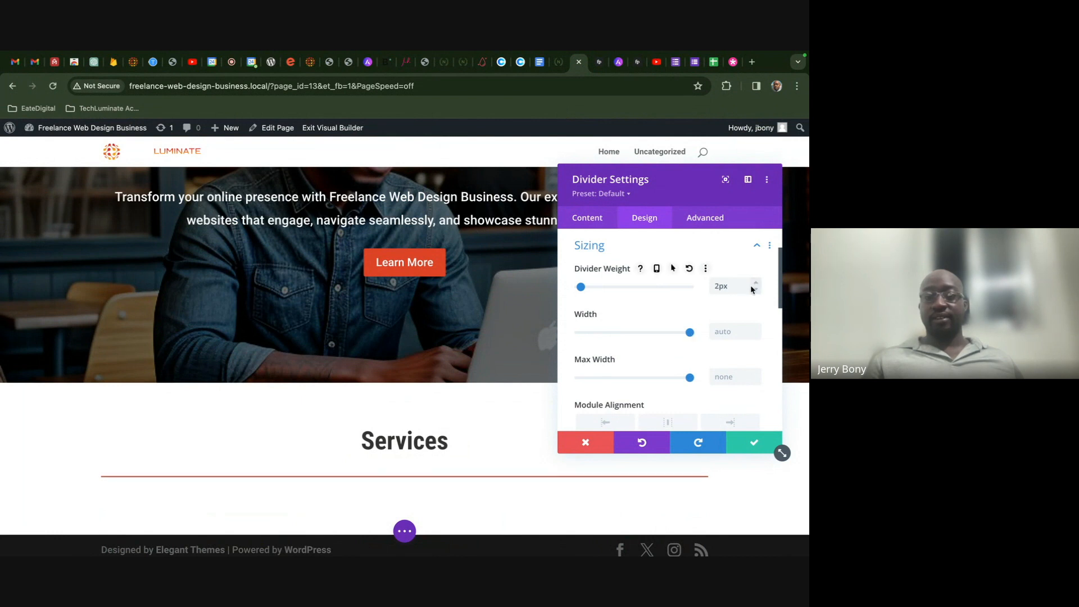
pyautogui.moveTo(689, 333); pyautogui.dragTo(642, 336)
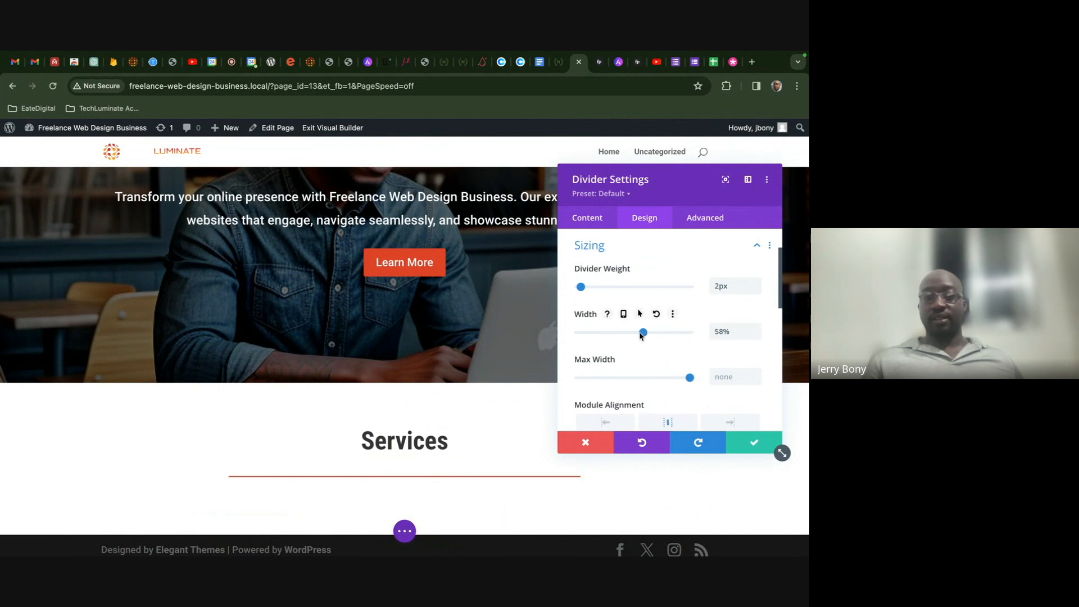
pyautogui.scroll(-1, 669, 400)
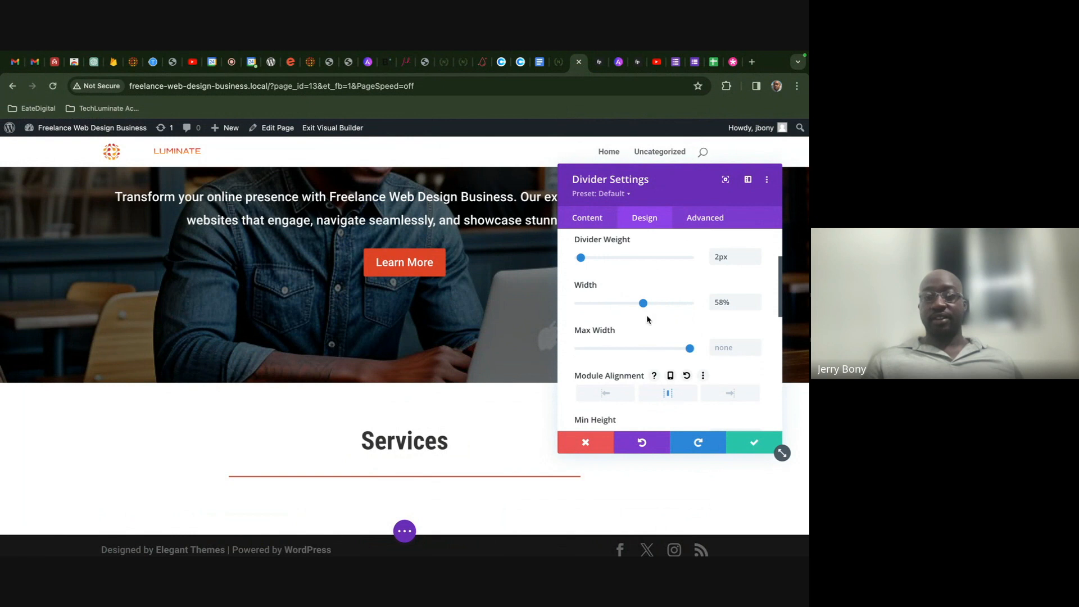
pyautogui.moveTo(642, 303); pyautogui.dragTo(621, 308)
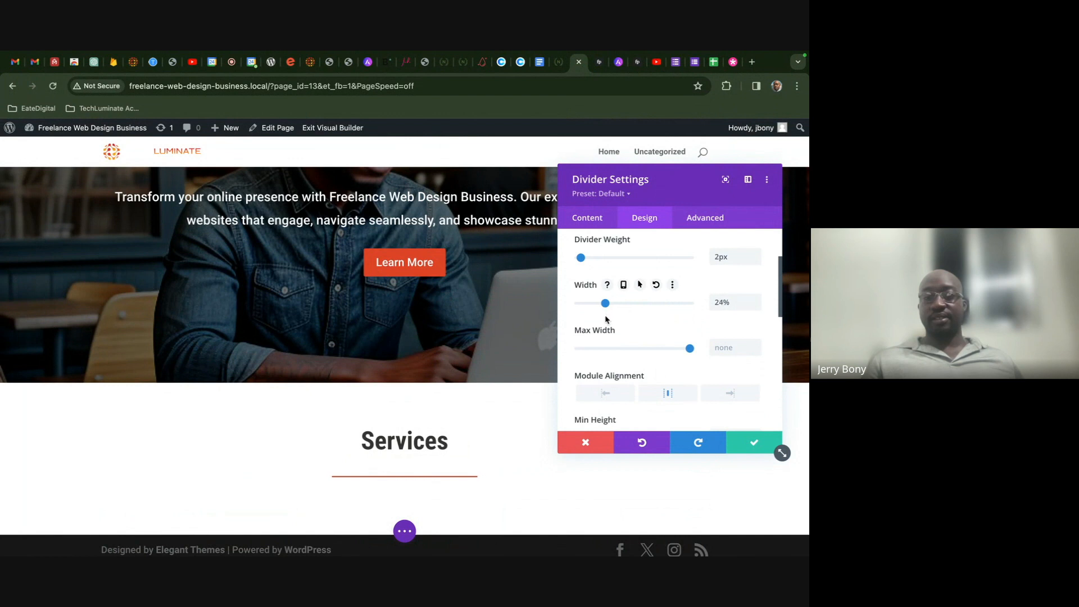
pyautogui.click(556, 66)
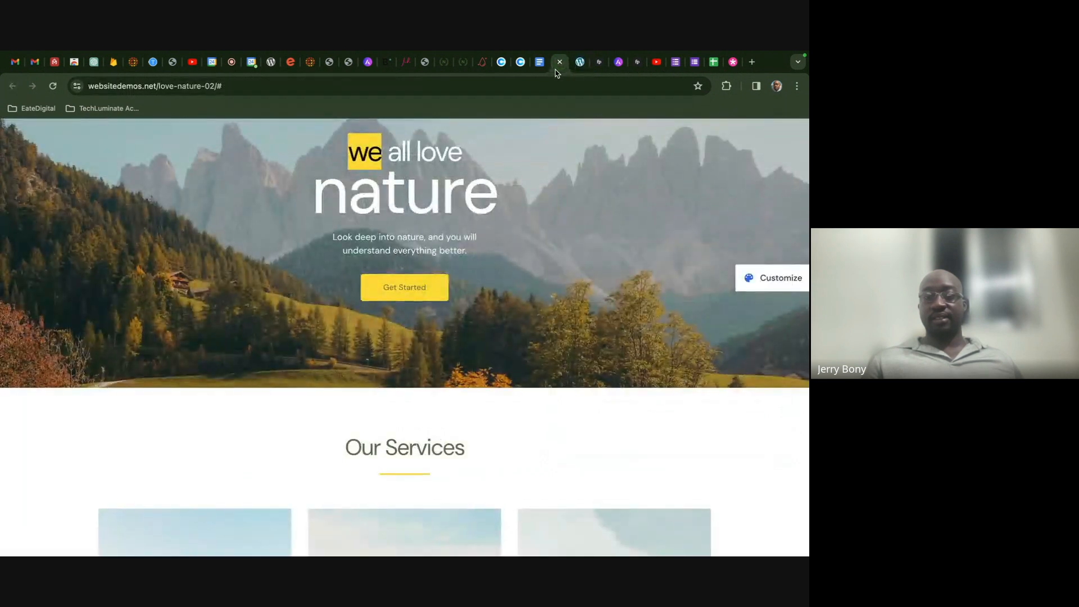
pyautogui.click(579, 63)
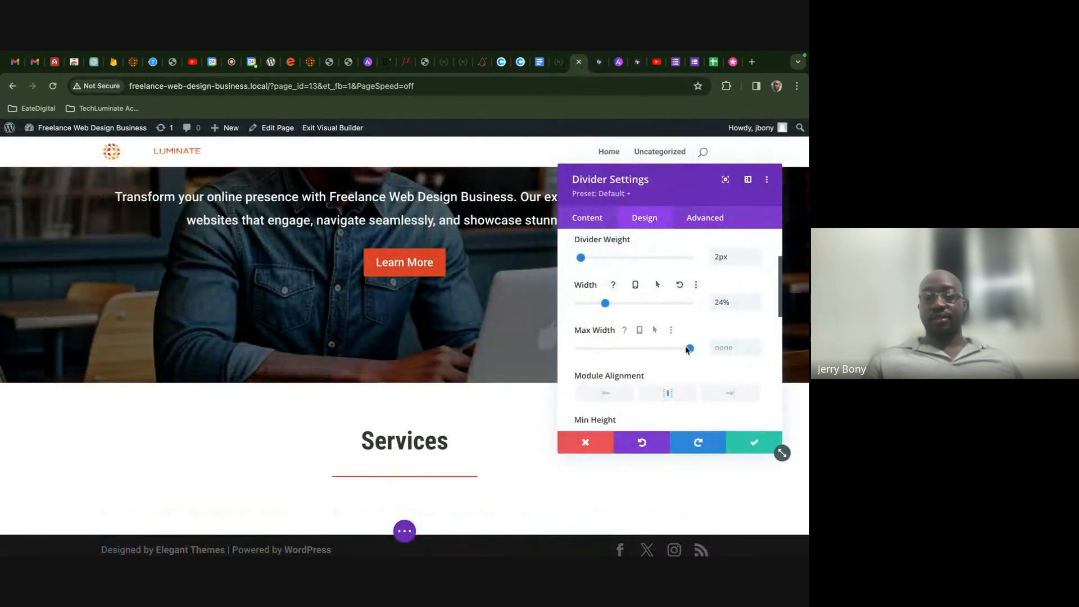
pyautogui.moveTo(605, 304); pyautogui.dragTo(591, 307)
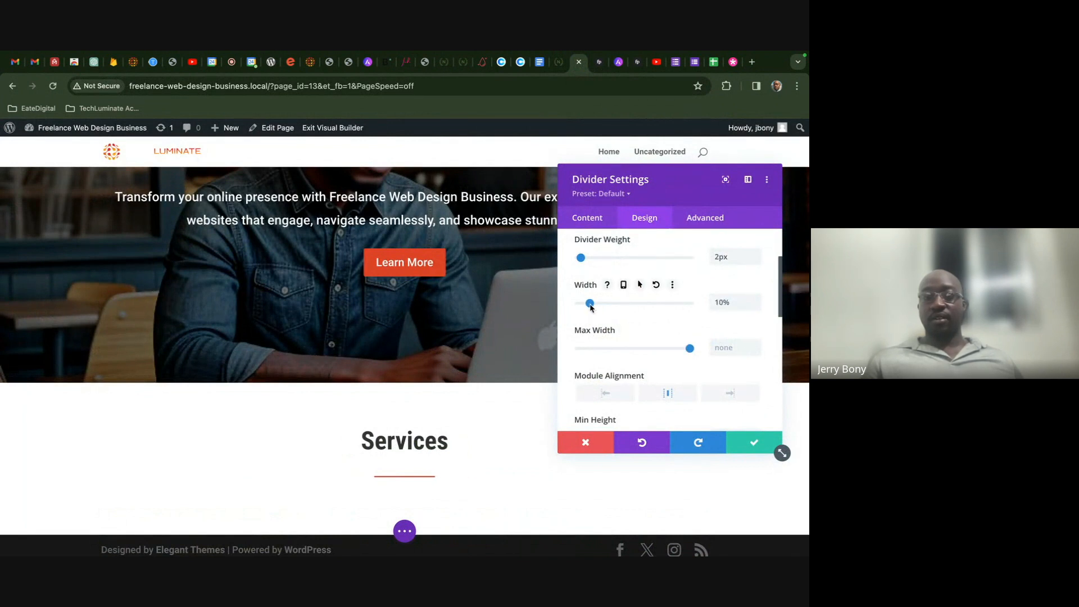
pyautogui.click(558, 64)
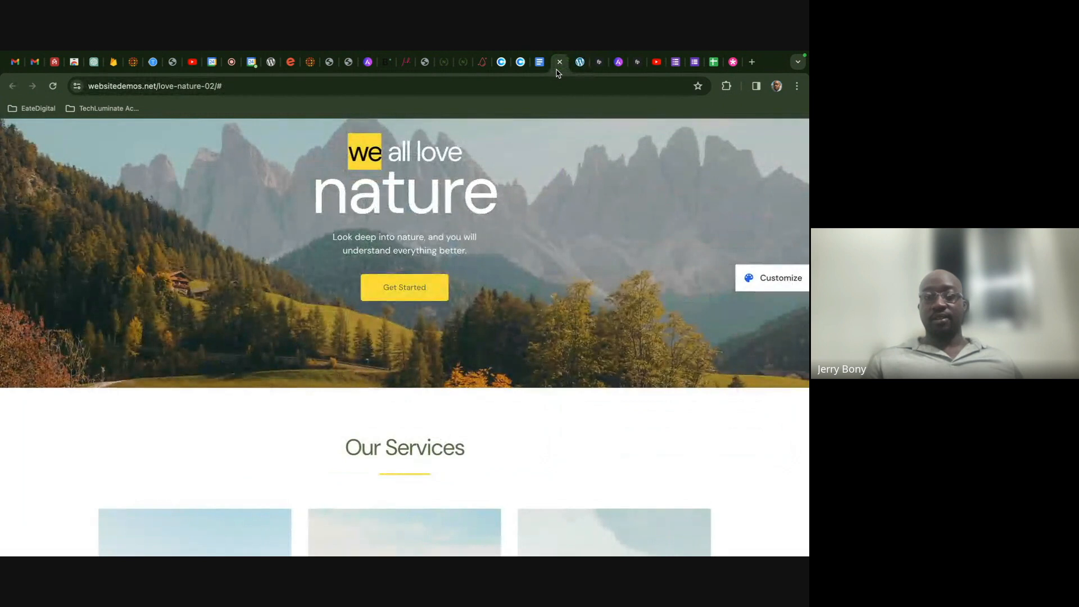
pyautogui.click(578, 64)
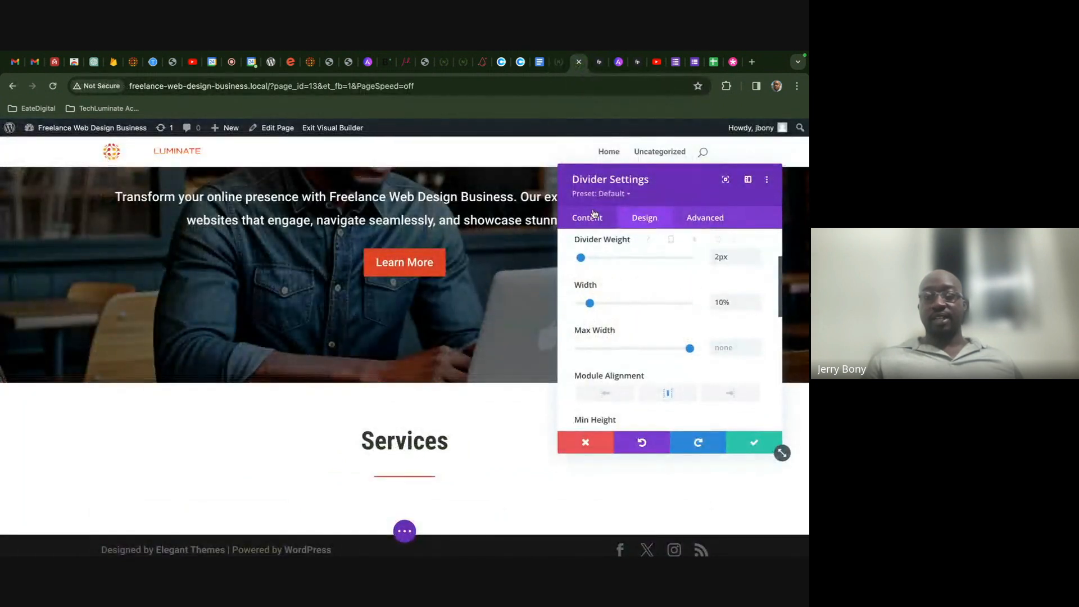
pyautogui.click(749, 446)
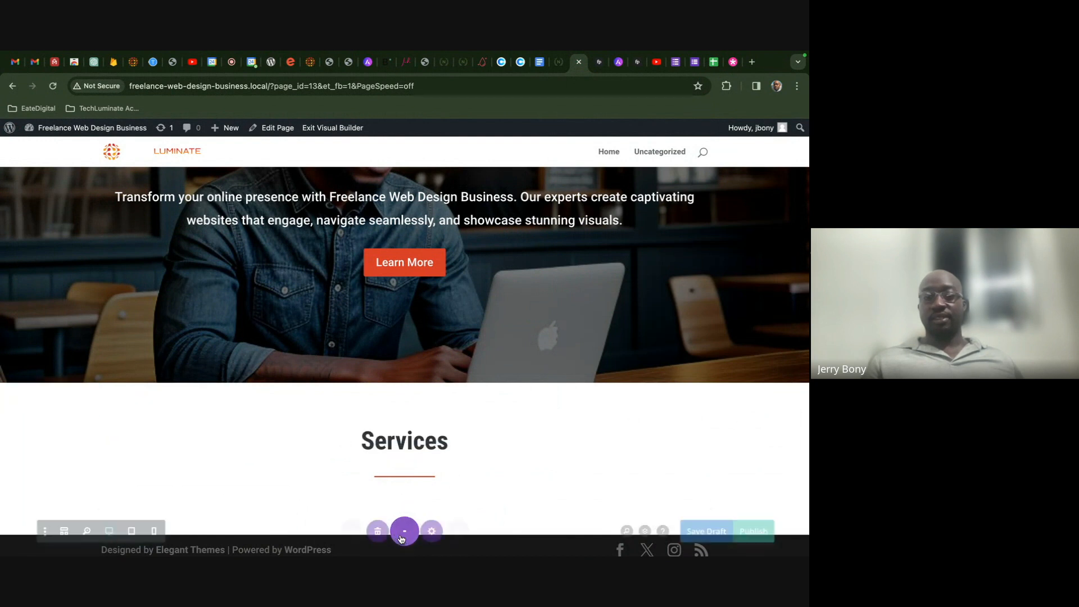
pyautogui.click(724, 531)
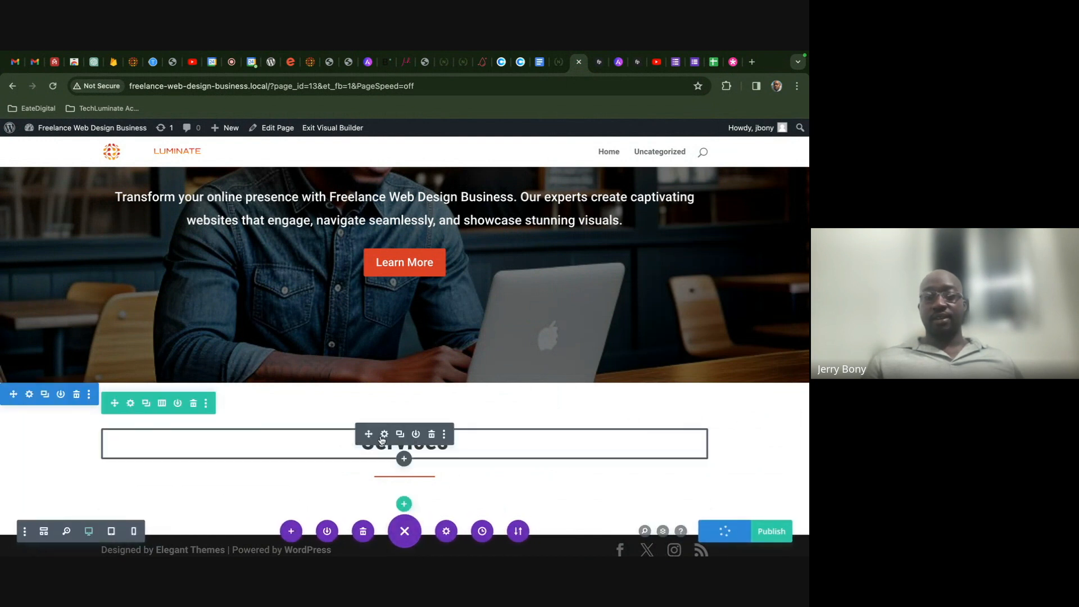
pyautogui.click(385, 441)
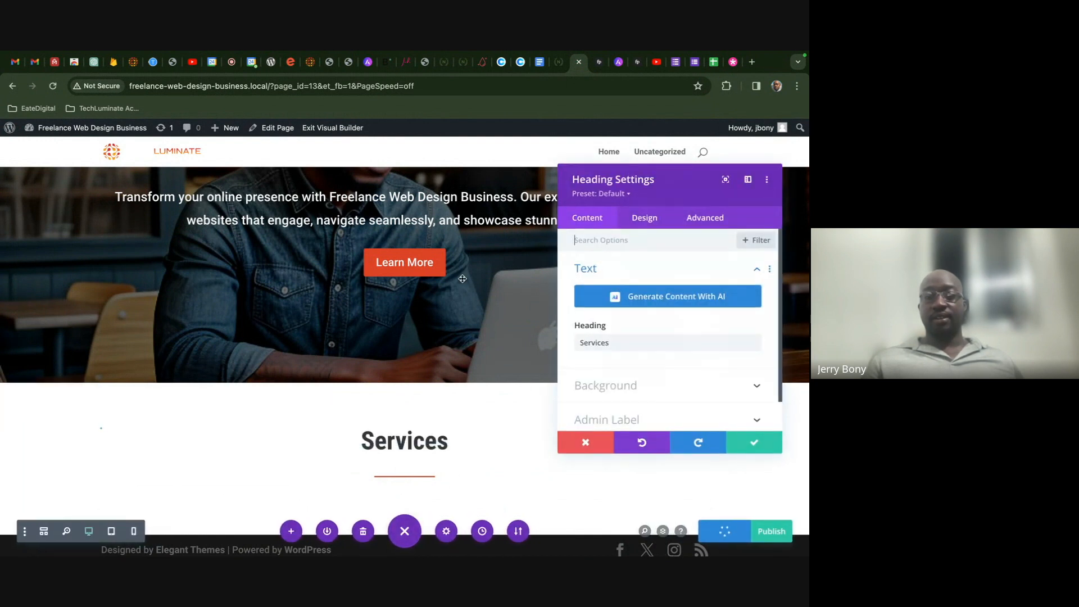
pyautogui.click(580, 342)
pyautogui.write('Our')
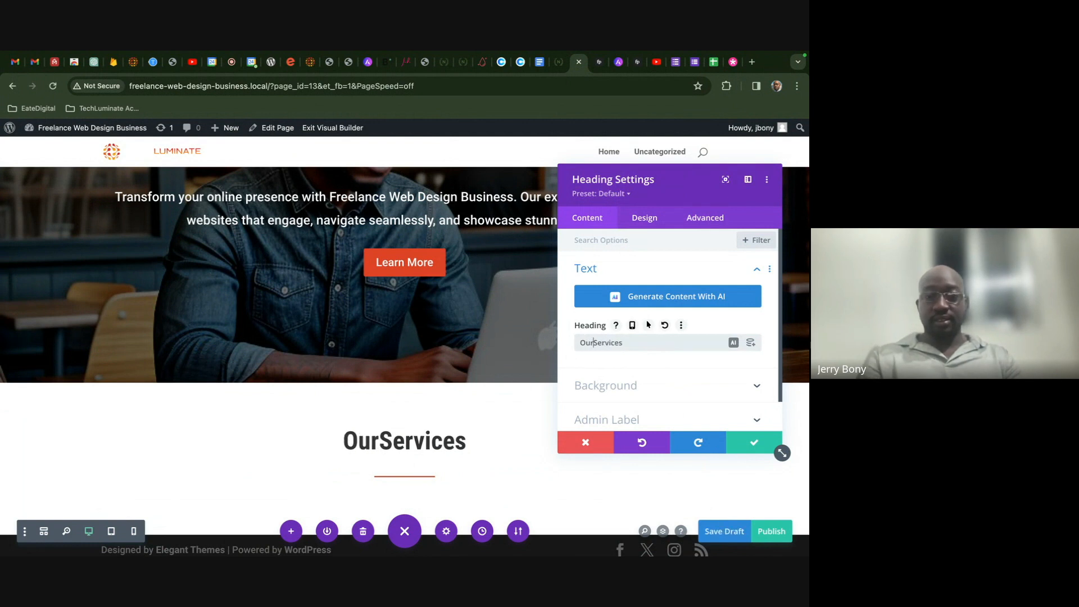
pyautogui.click(754, 442)
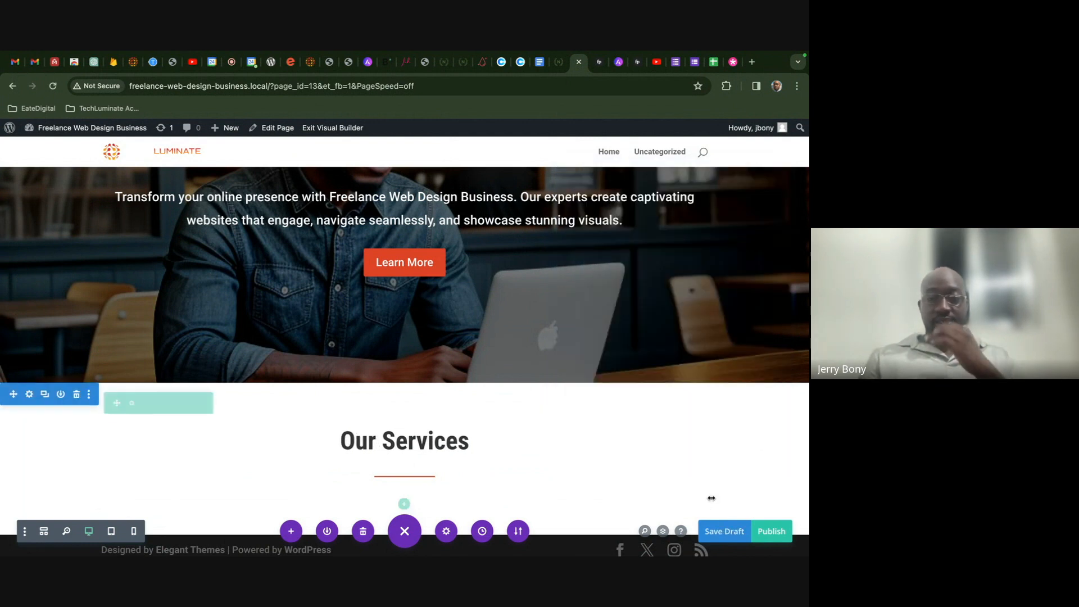
pyautogui.click(724, 531)
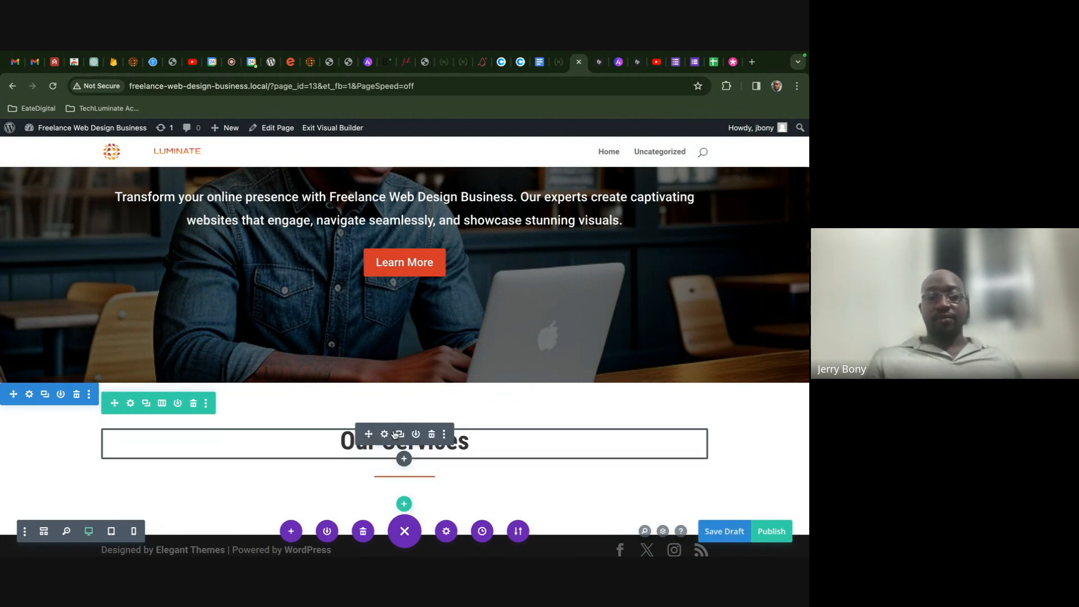
pyautogui.scroll(-1, 394, 431)
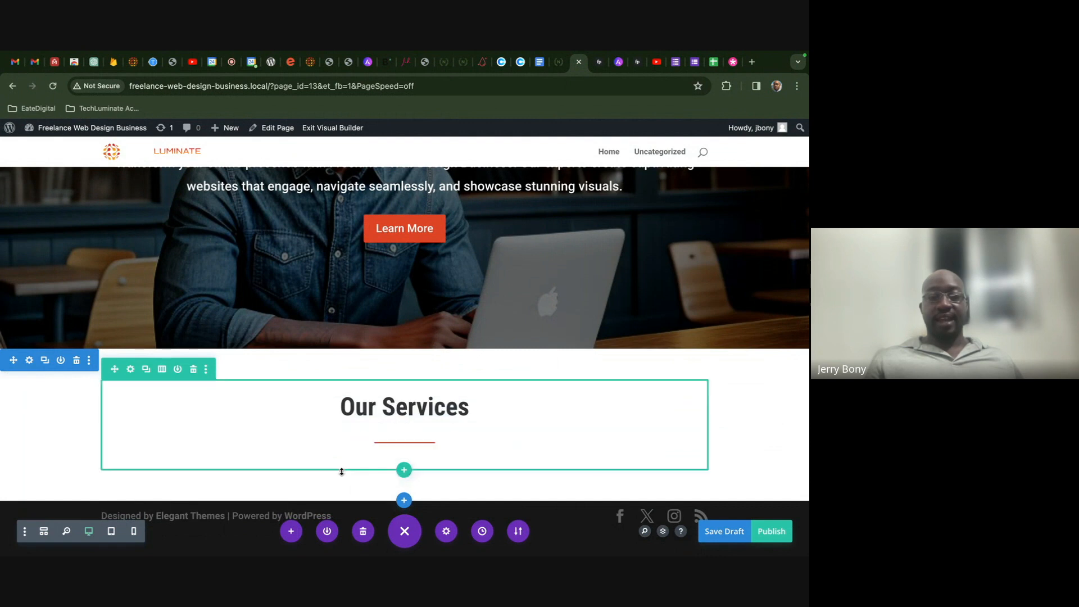
# - Add a three-column row below the Our Services heading
pyautogui.click(403, 472)
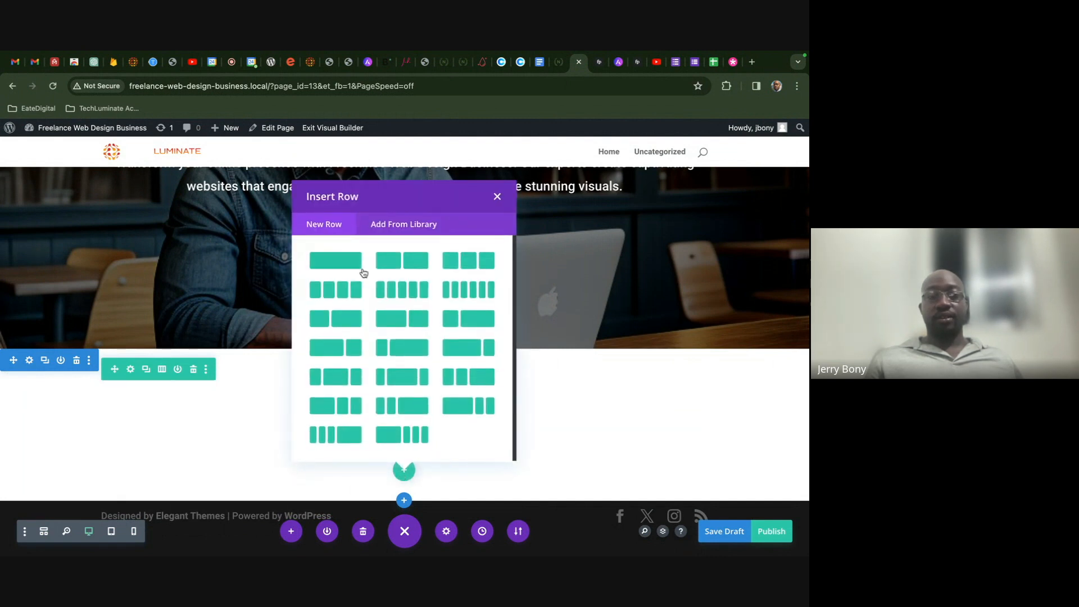
pyautogui.click(557, 63)
pyautogui.scroll(-5, 568, 295)
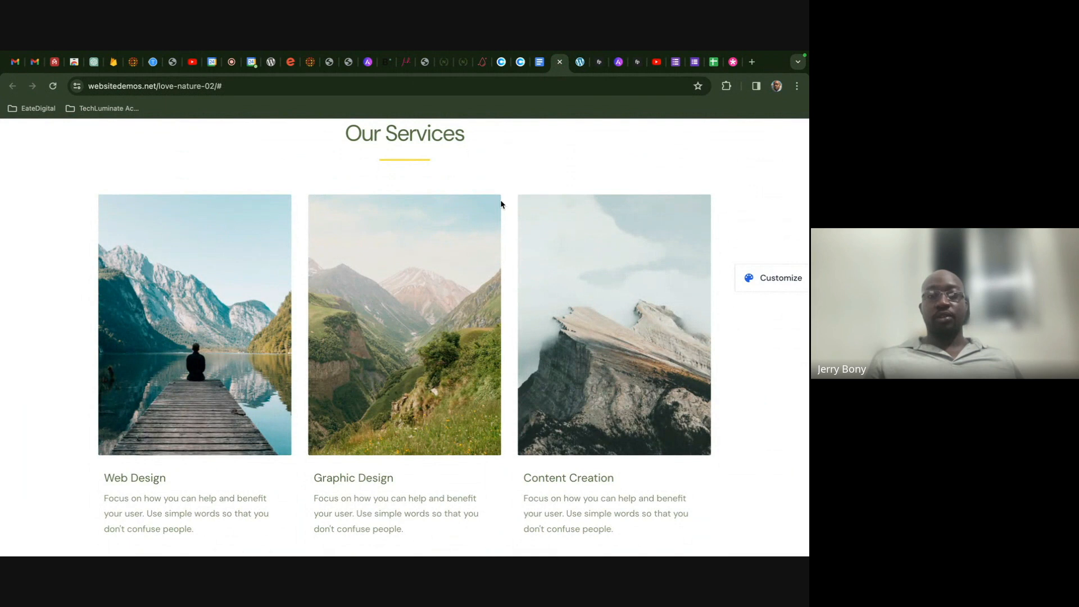
pyautogui.click(579, 62)
pyautogui.click(458, 258)
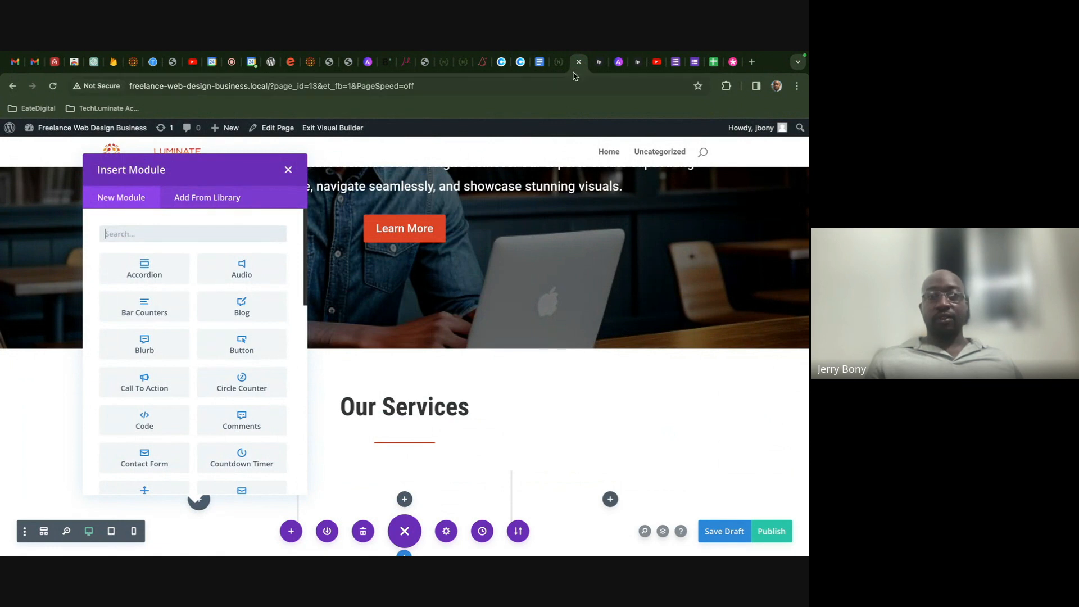
pyautogui.click(559, 62)
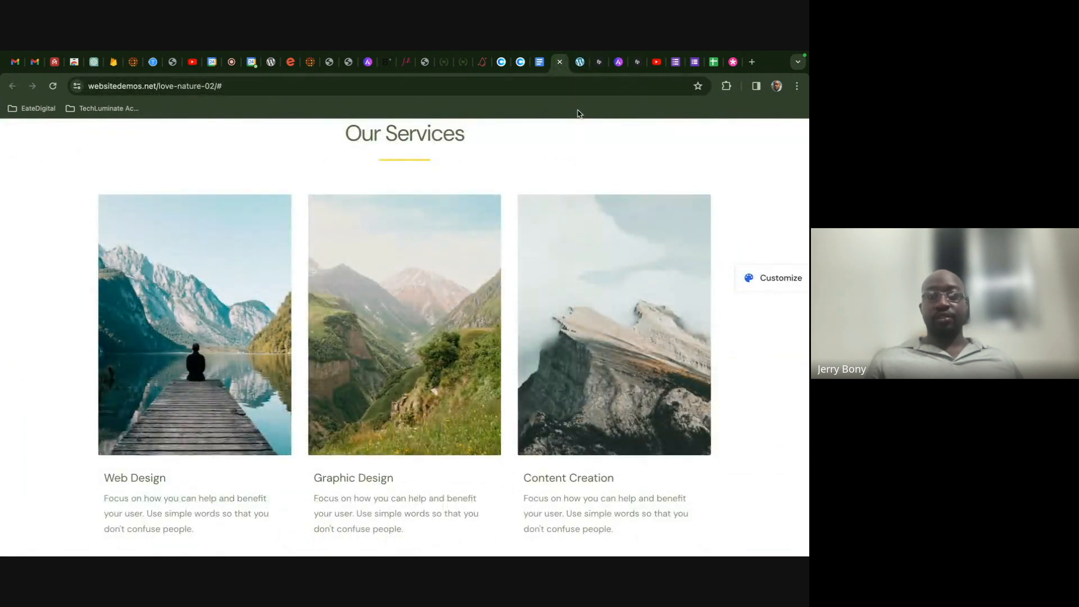
pyautogui.click(579, 62)
# - Insert an Image module into the row's first column
pyautogui.click(160, 241)
pyautogui.write('im')
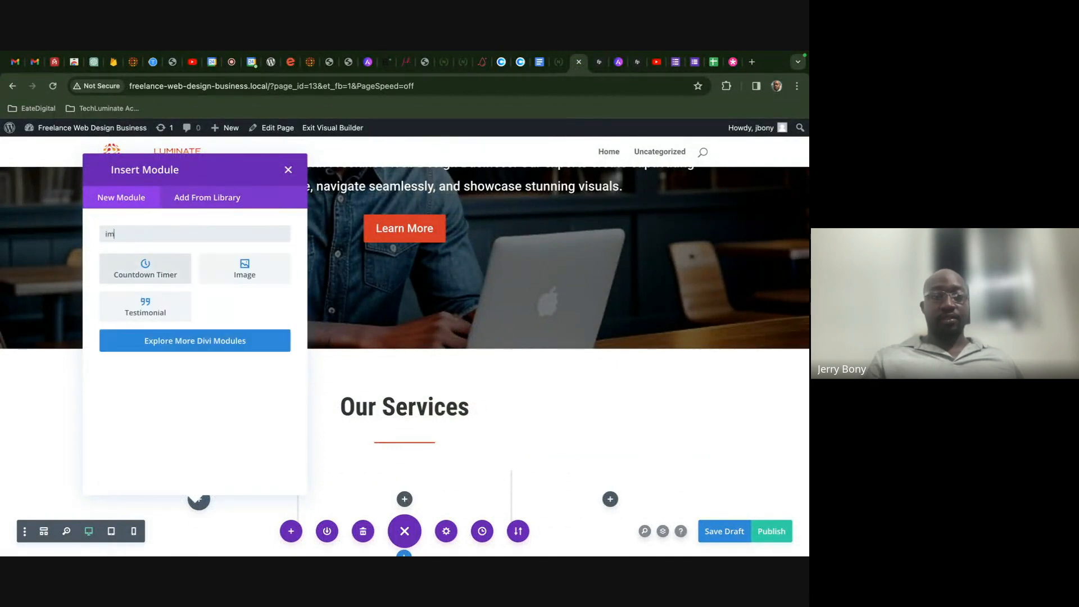
pyautogui.click(236, 273)
pyautogui.scroll(-3, 457, 393)
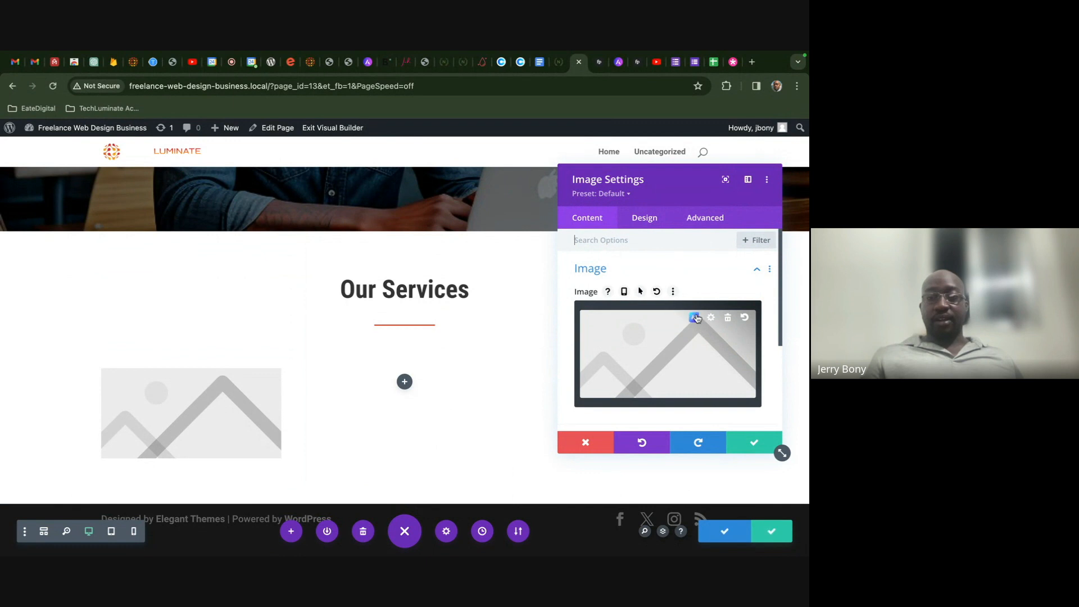
pyautogui.click(695, 317)
# - Generate AI images from a written description at Portrait 3:4 aspect ratio
pyautogui.click(609, 316)
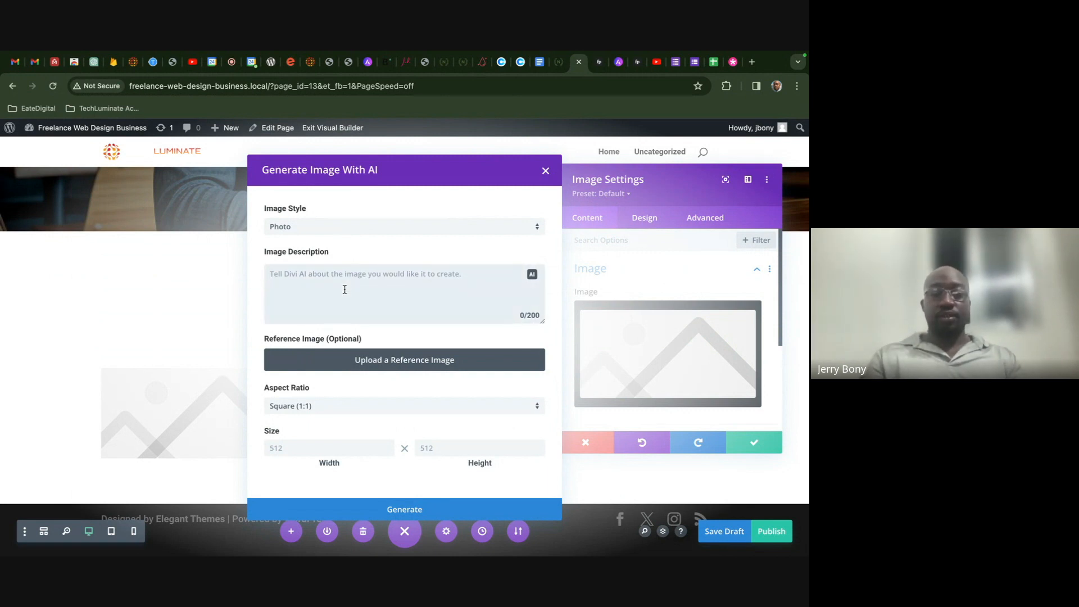
pyautogui.write('S')
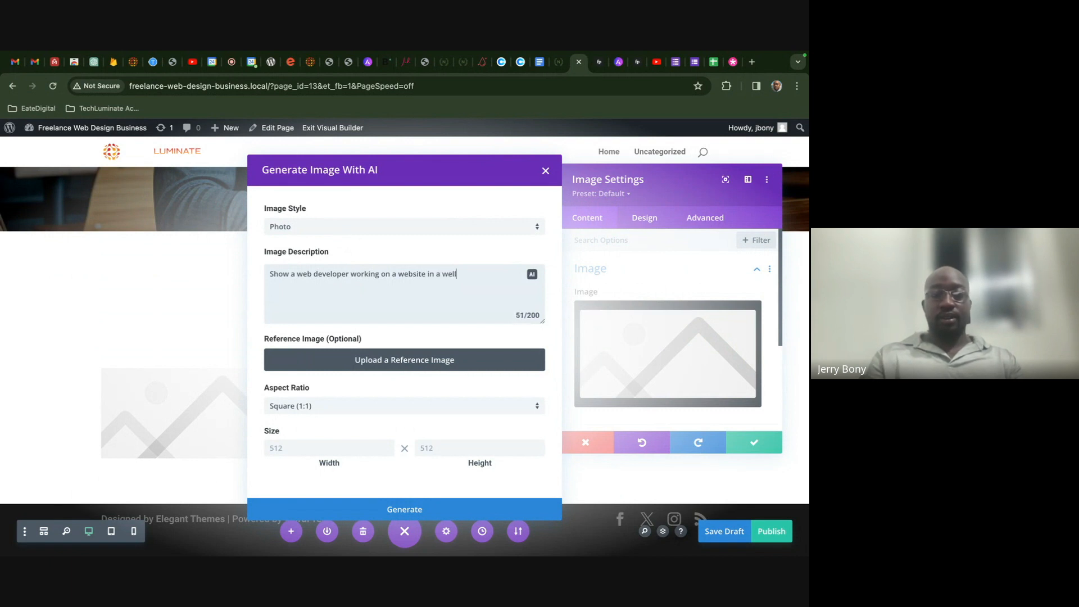
pyautogui.write('e')
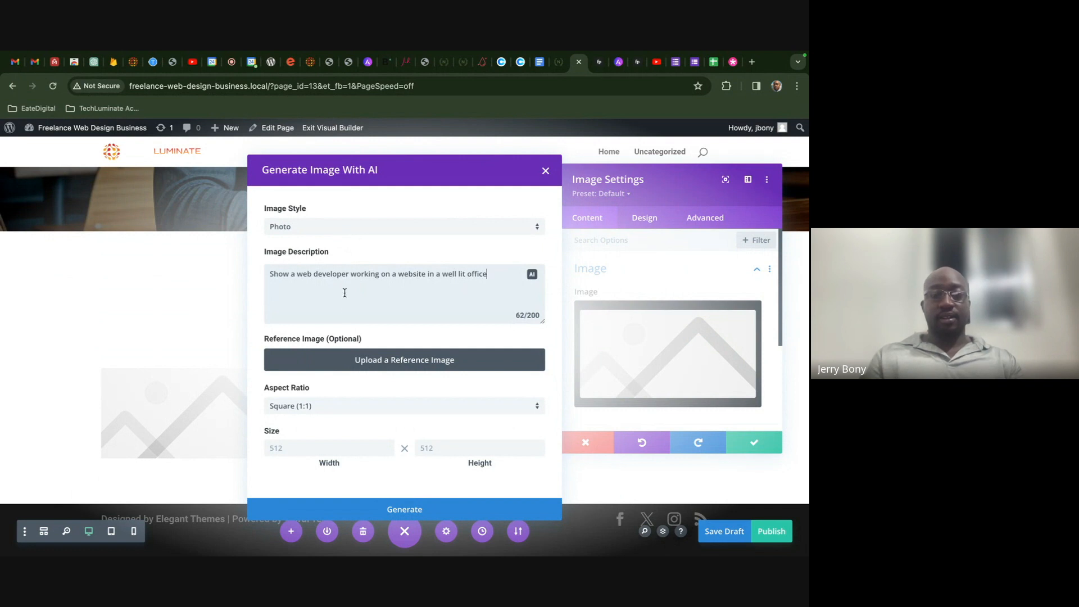
pyautogui.click(394, 408)
pyautogui.click(390, 437)
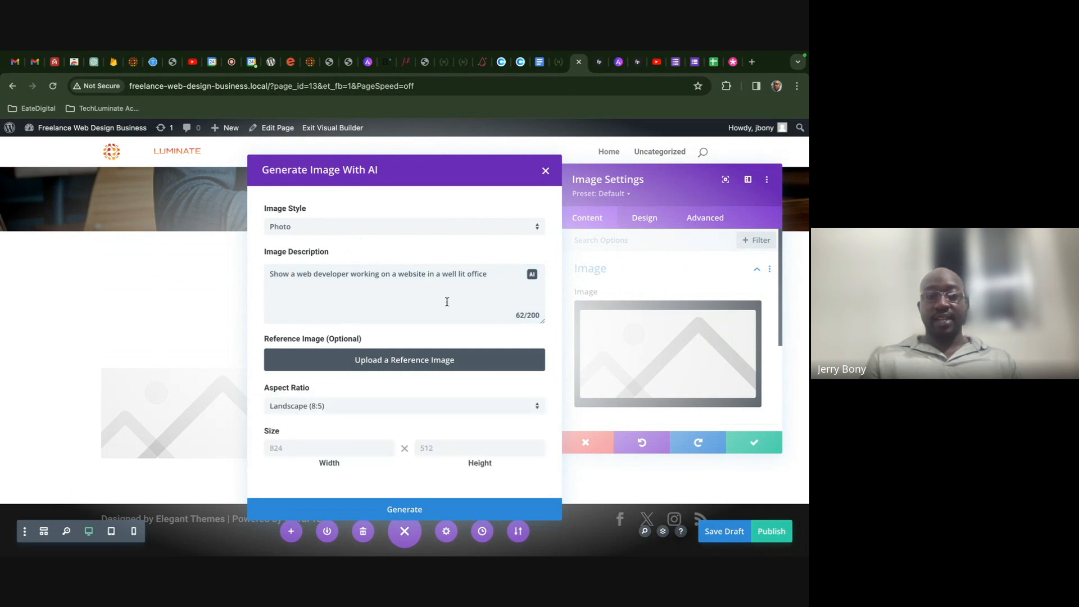
pyautogui.click(426, 413)
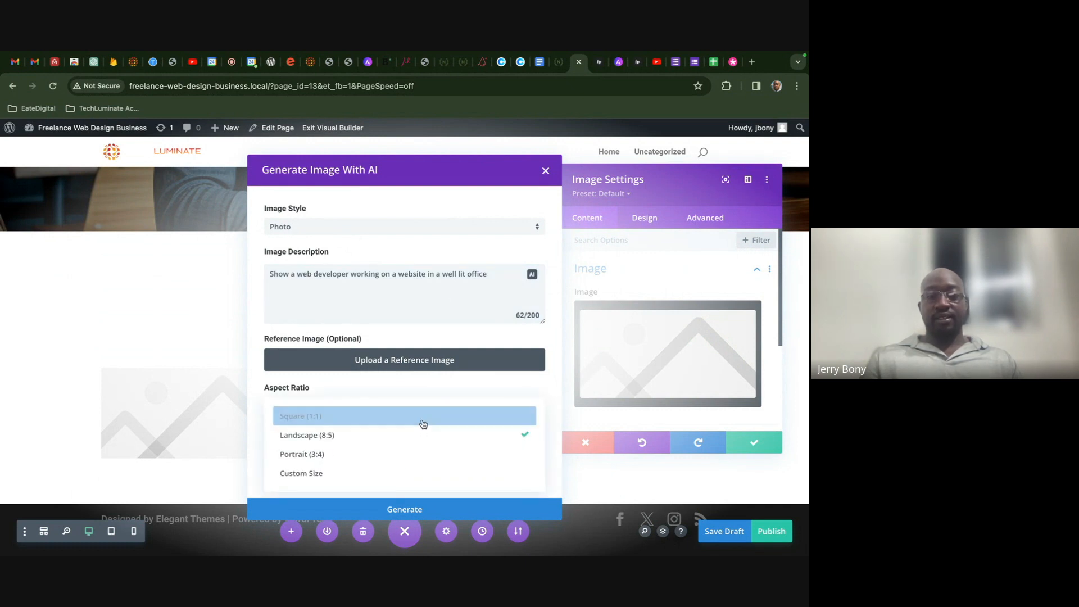
pyautogui.click(414, 455)
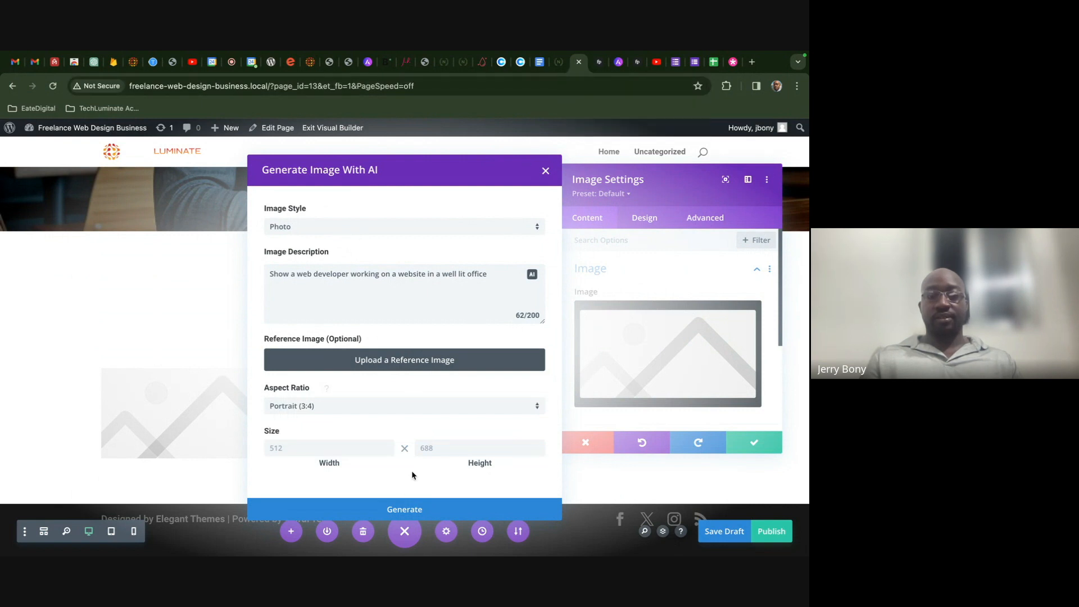
pyautogui.click(412, 511)
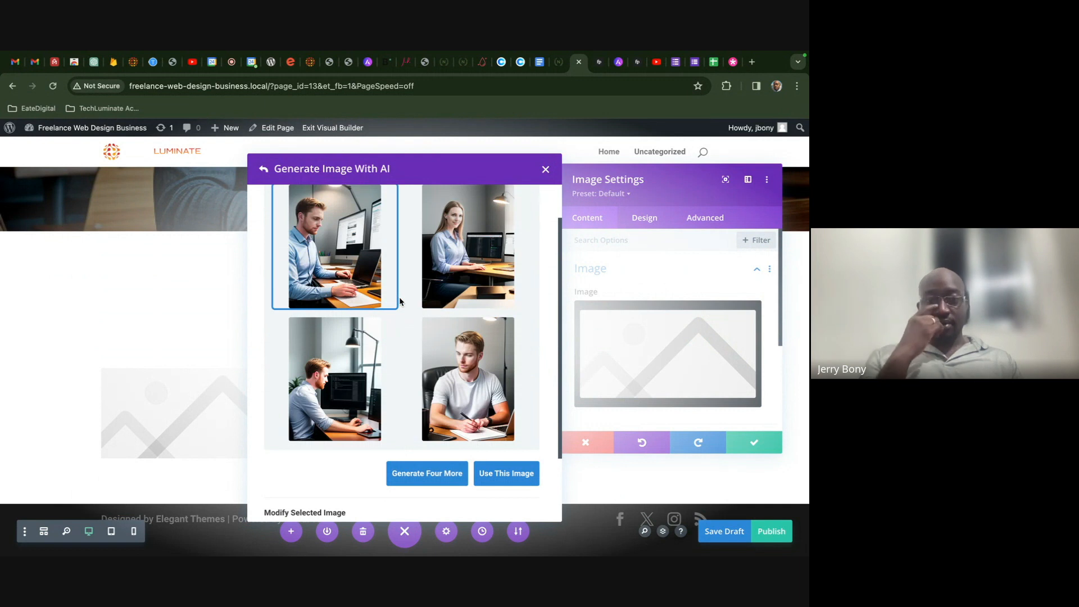
# - Add 'black women' to the image description and regenerate
pyautogui.scroll(1, 365, 270)
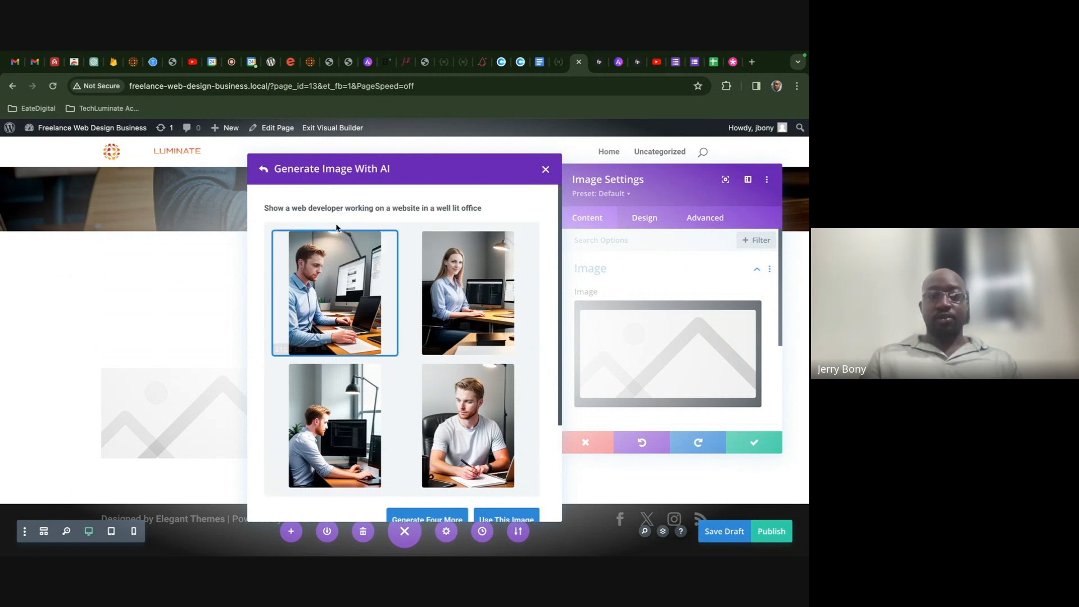
pyautogui.click(263, 170)
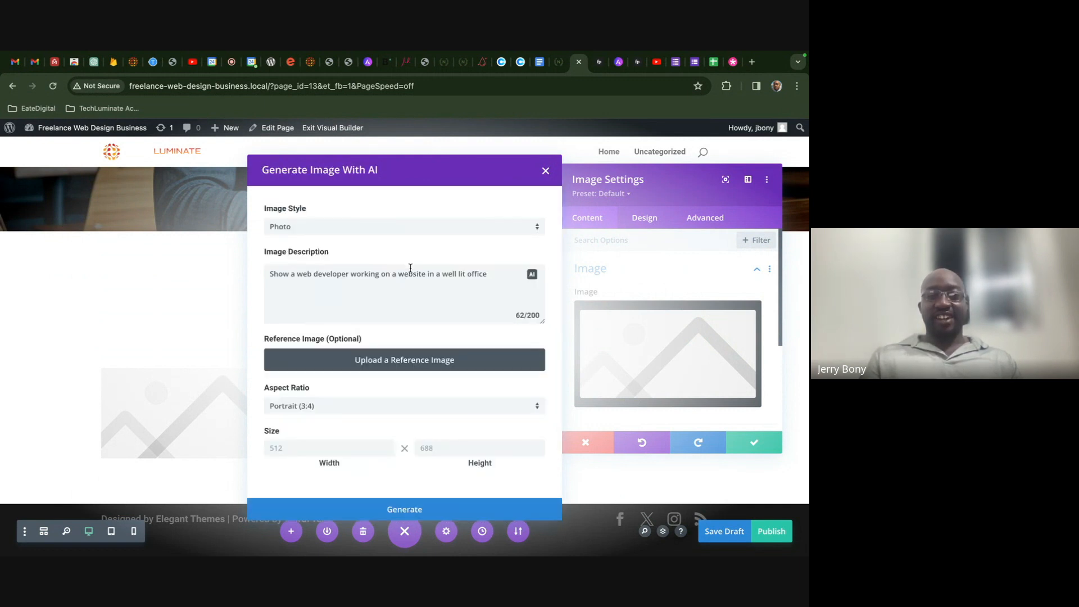
pyautogui.click(297, 275)
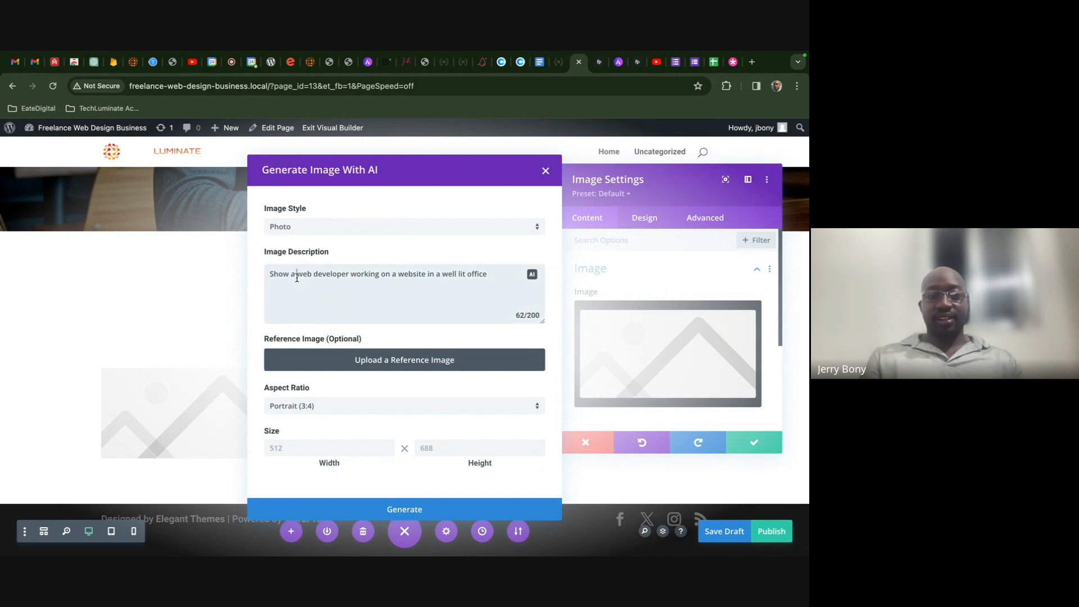
pyautogui.write('black wom')
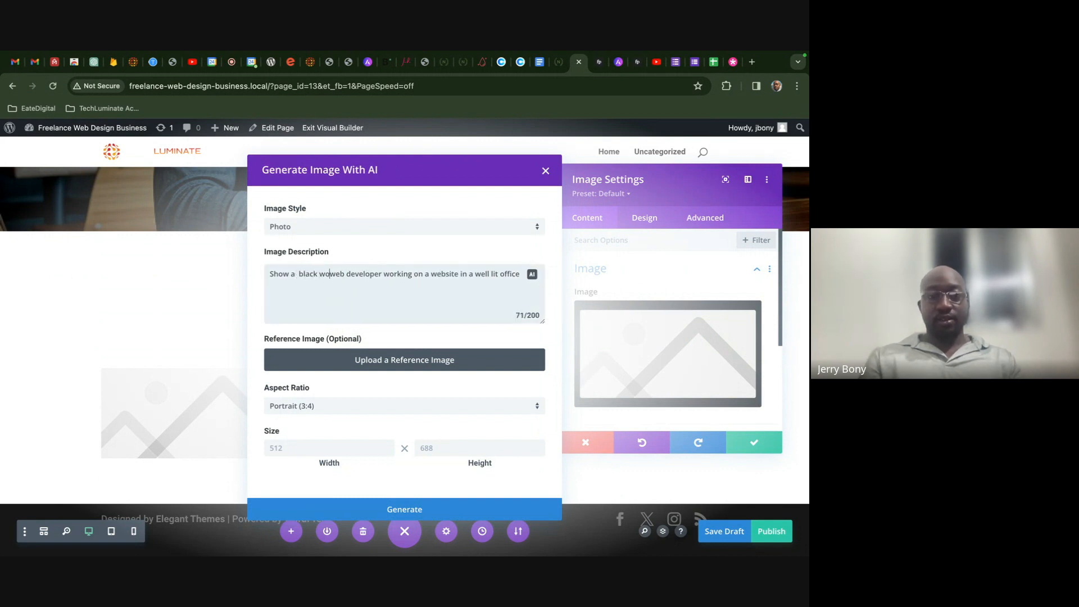
pyautogui.write('en')
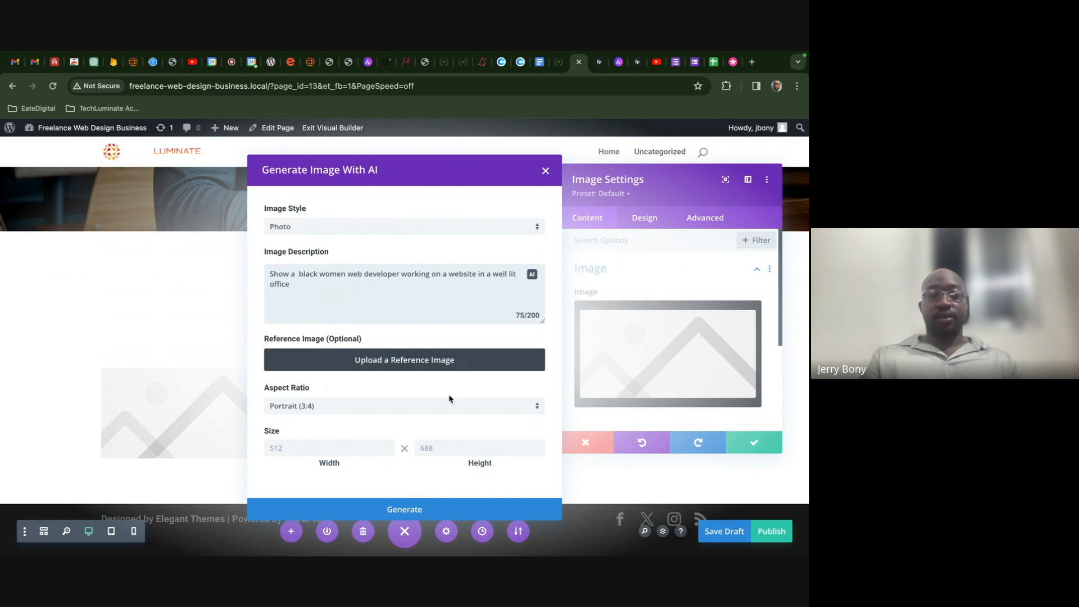
pyautogui.click(483, 510)
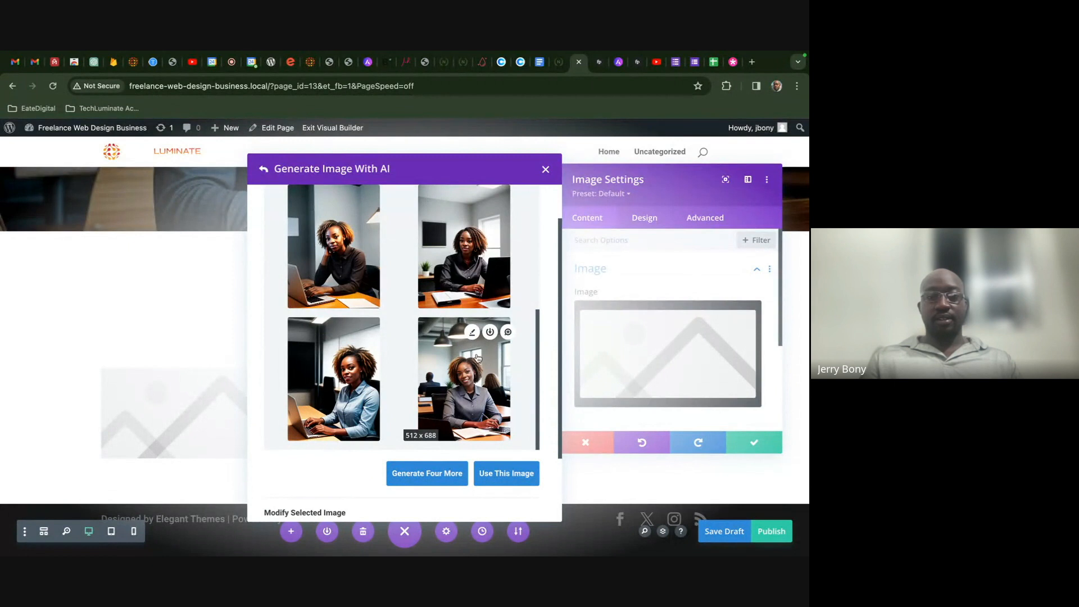
# - Generate four more options and use the top-left woman-at-laptop image
pyautogui.scroll(4, 399, 298)
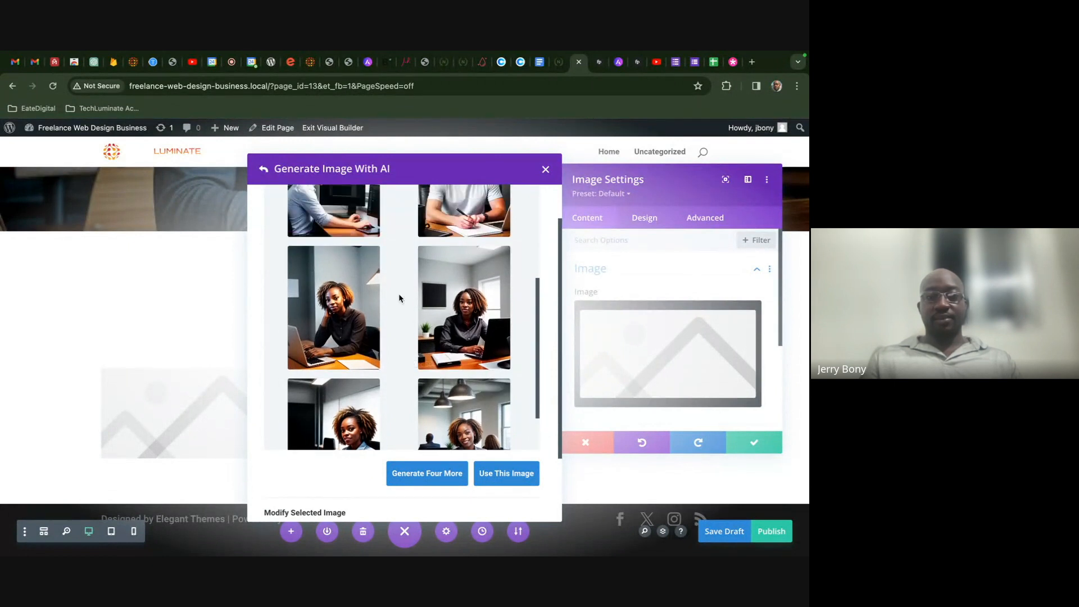
pyautogui.scroll(-4, 386, 294)
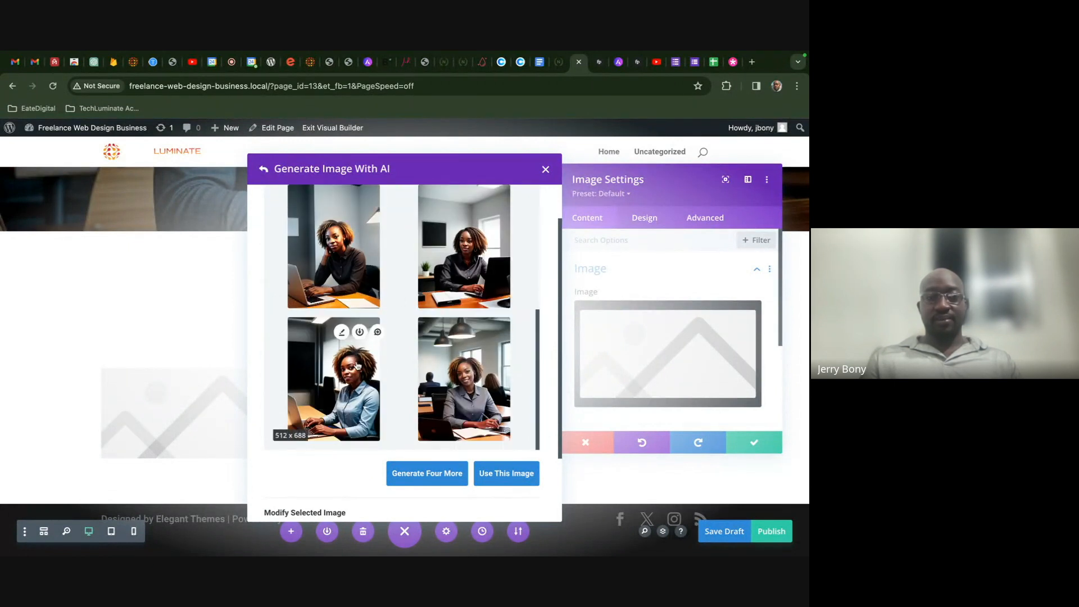
pyautogui.click(463, 378)
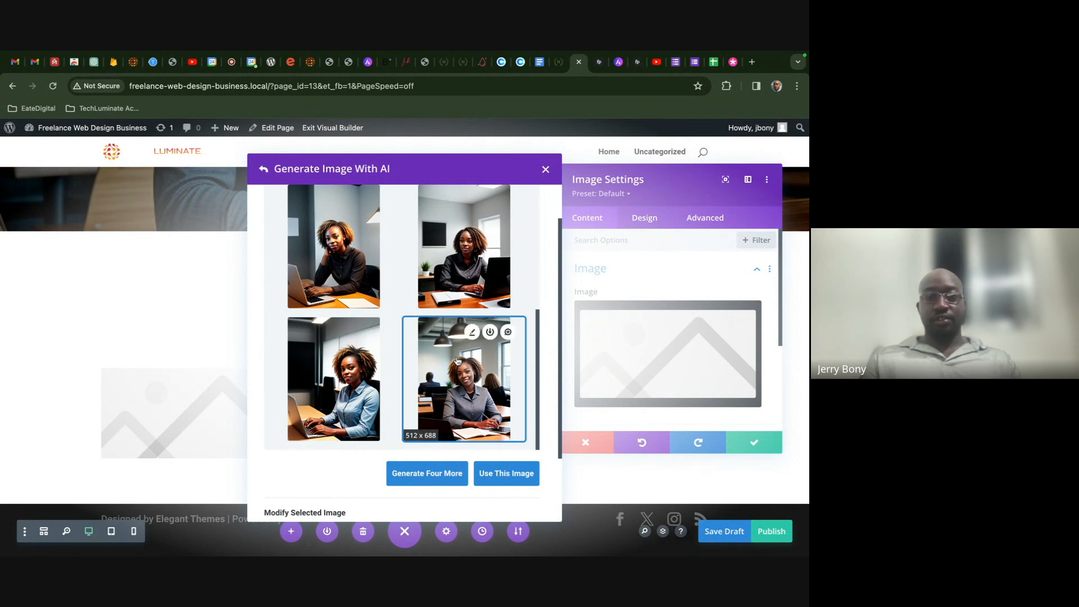
pyautogui.click(346, 387)
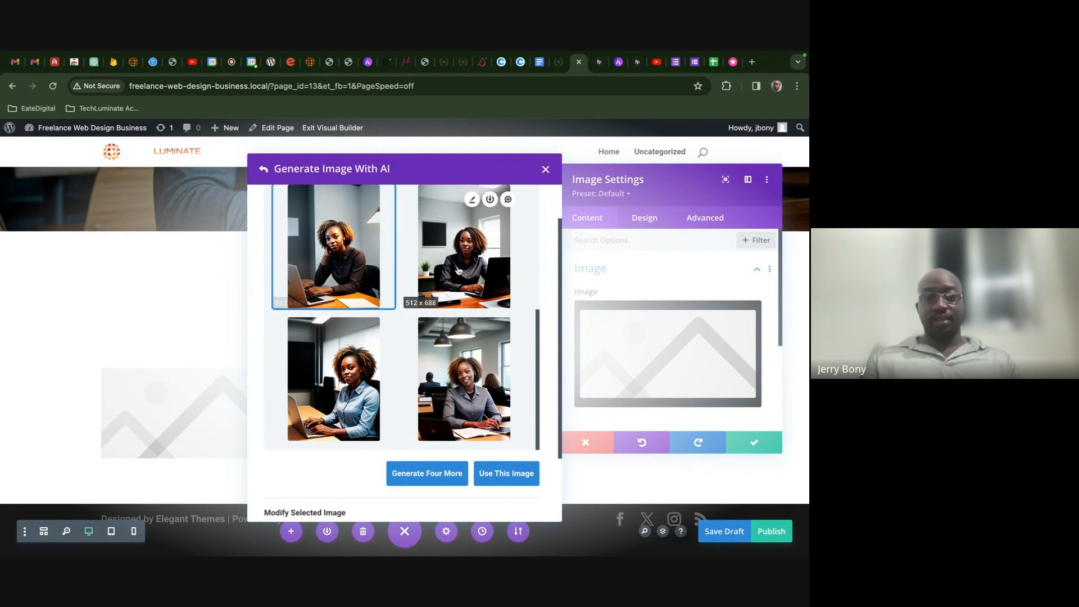
pyautogui.click(453, 474)
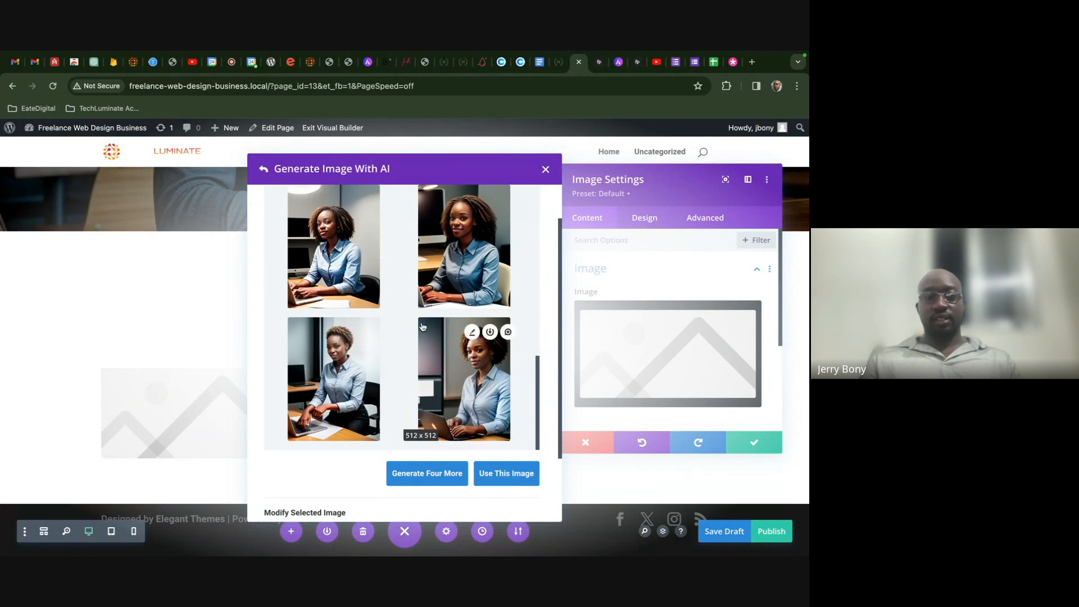
pyautogui.click(431, 378)
pyautogui.click(349, 401)
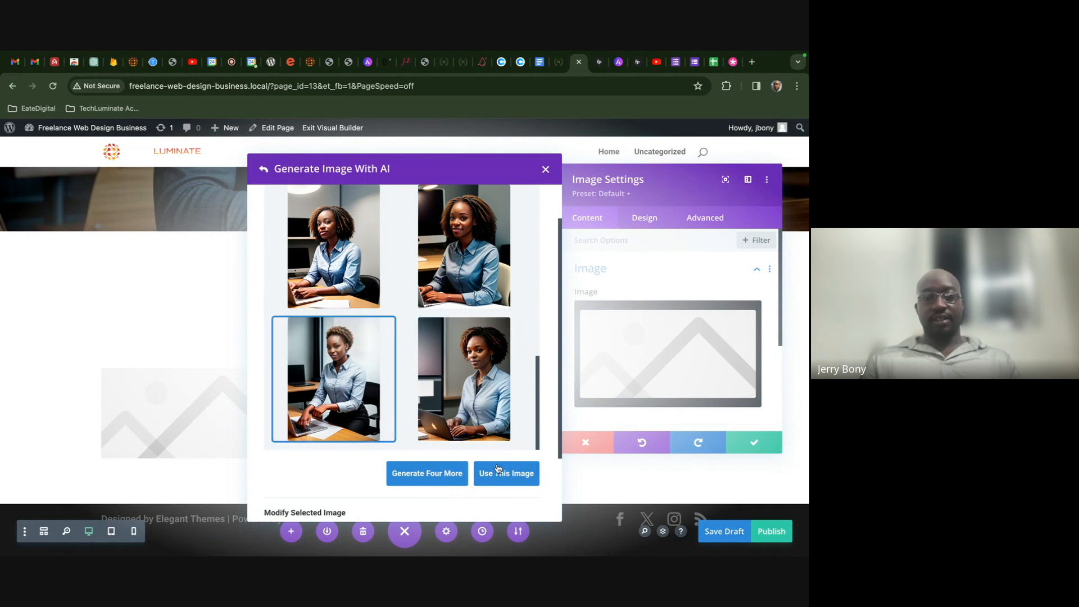
pyautogui.click(335, 250)
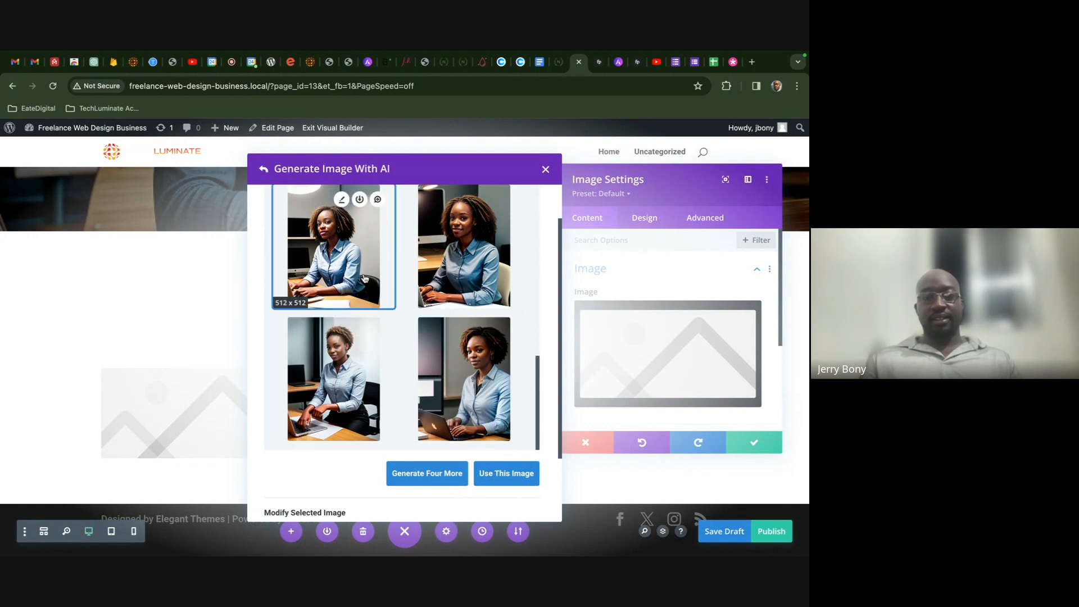
pyautogui.click(501, 471)
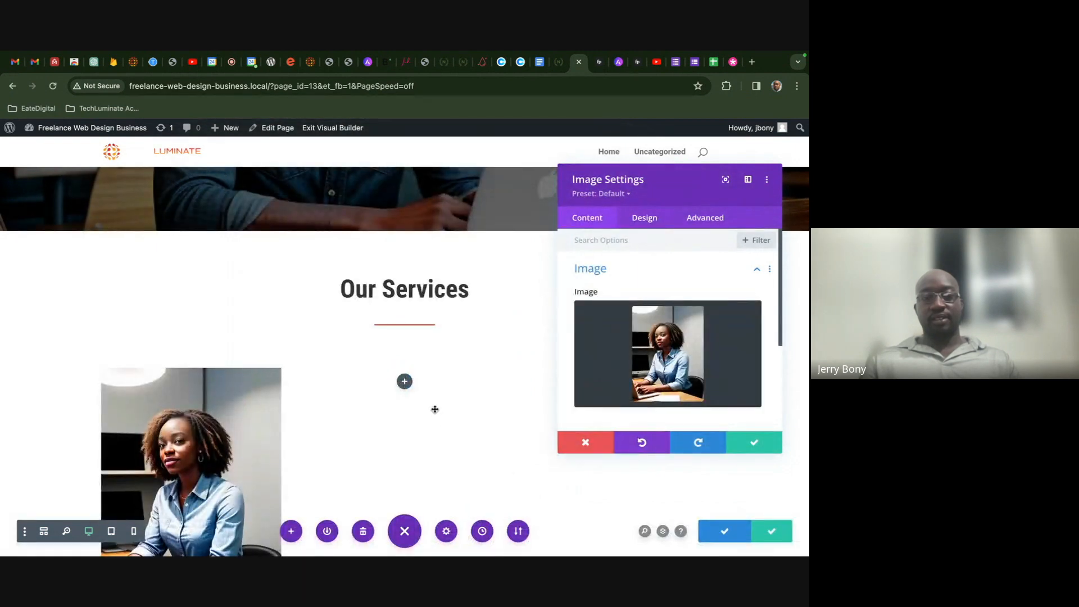
# - Save the image and page draft, then paste the image module into columns two and three
pyautogui.scroll(-3, 434, 410)
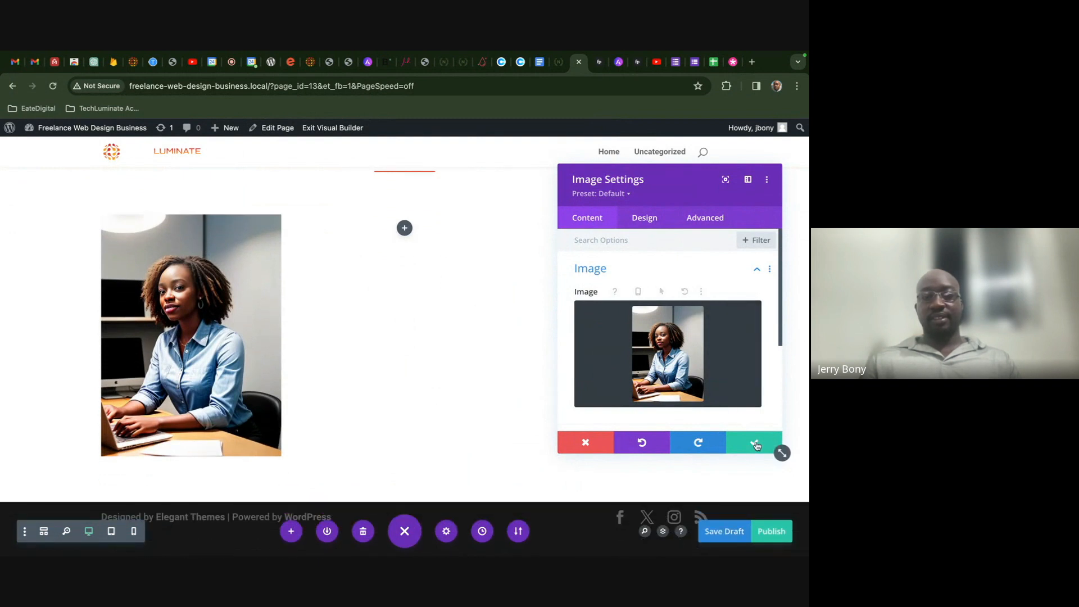
pyautogui.click(778, 448)
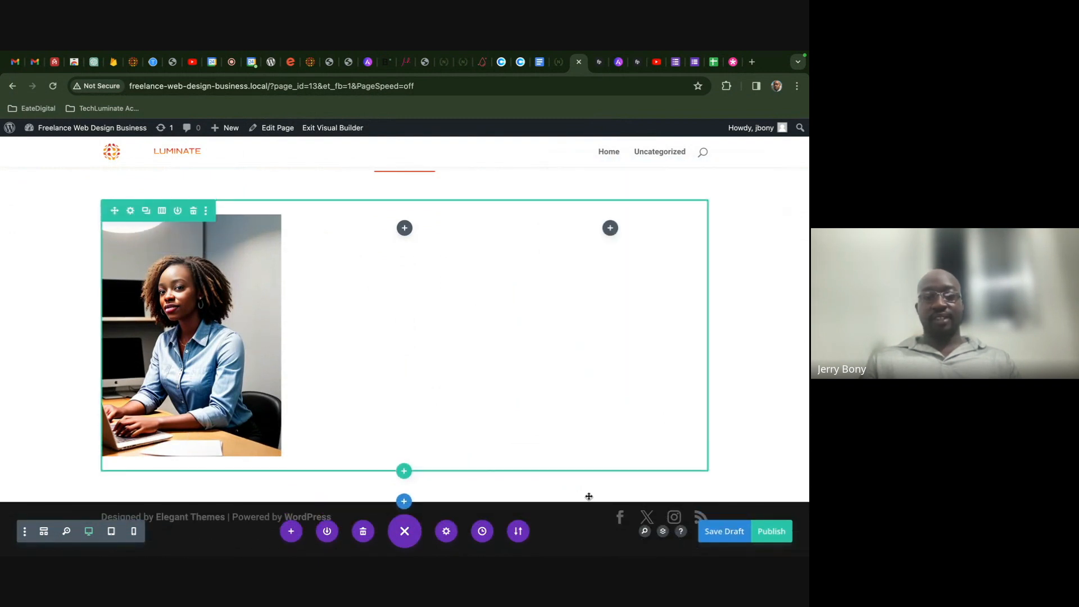
pyautogui.click(718, 532)
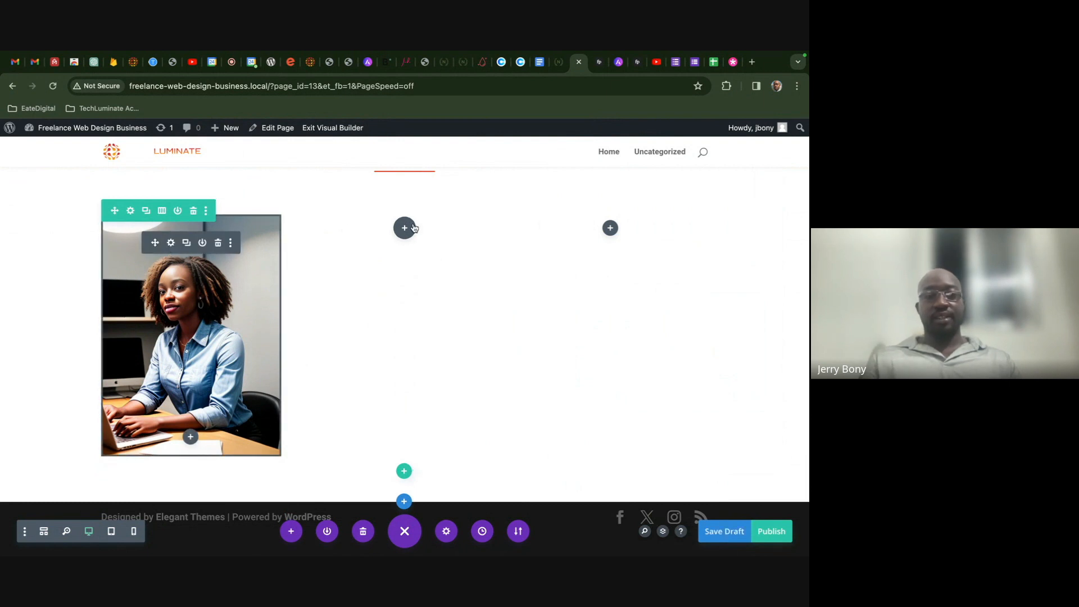
pyautogui.press('super+v')
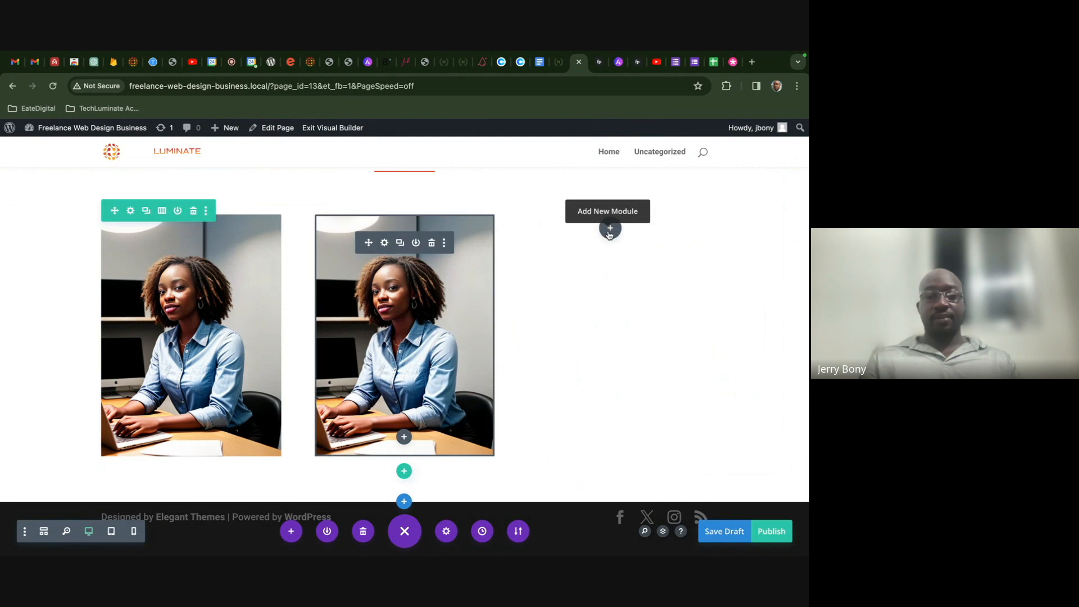
pyautogui.press('super+v')
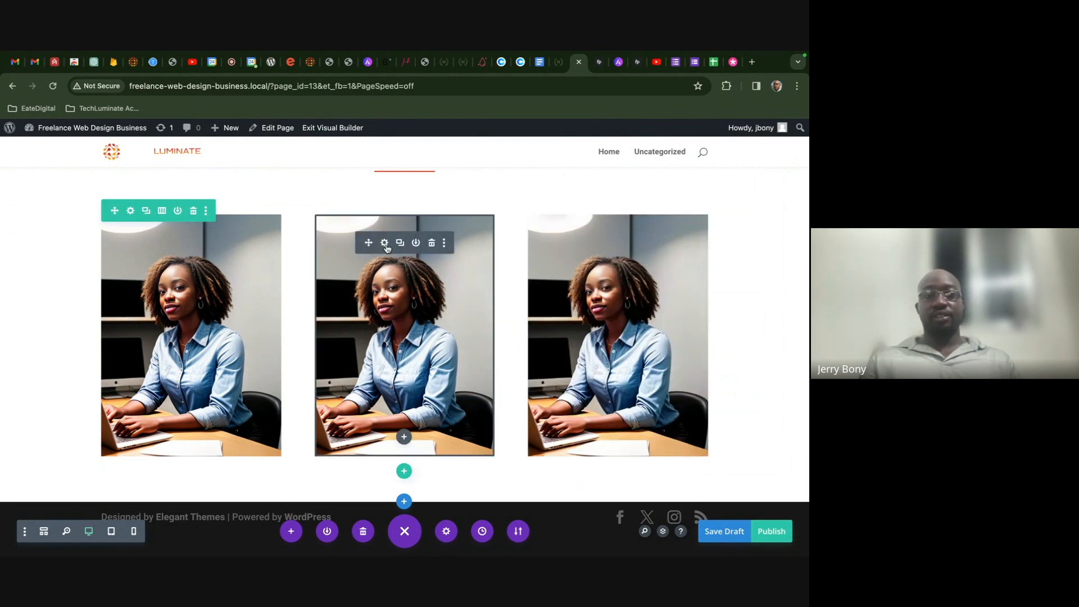
pyautogui.click(384, 243)
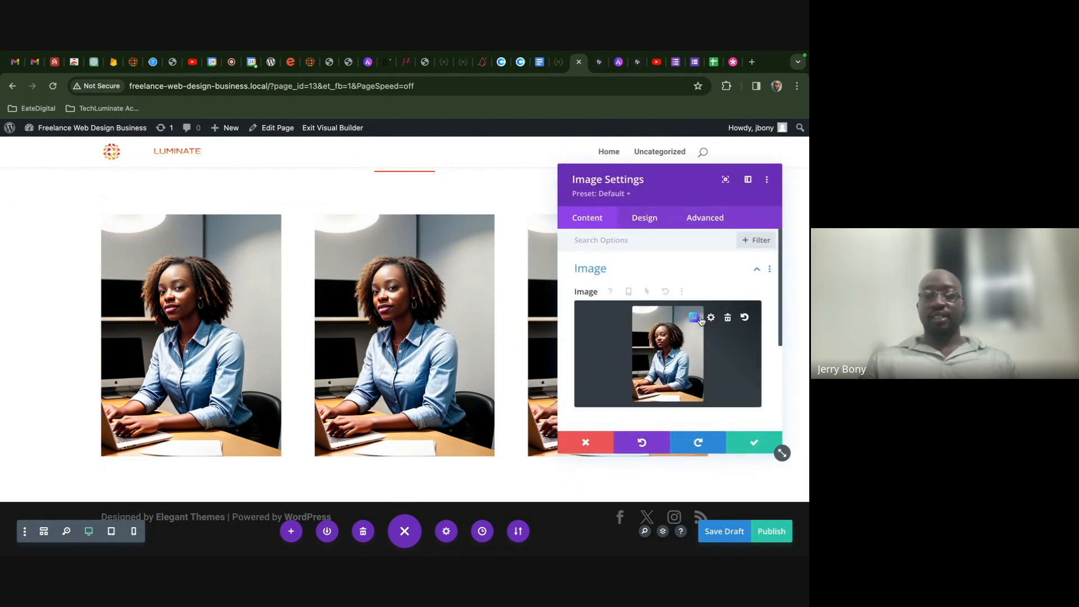
# - Open the AI Generate & Replace tool for the middle column's image
pyautogui.click(699, 319)
pyautogui.moveTo(616, 278)
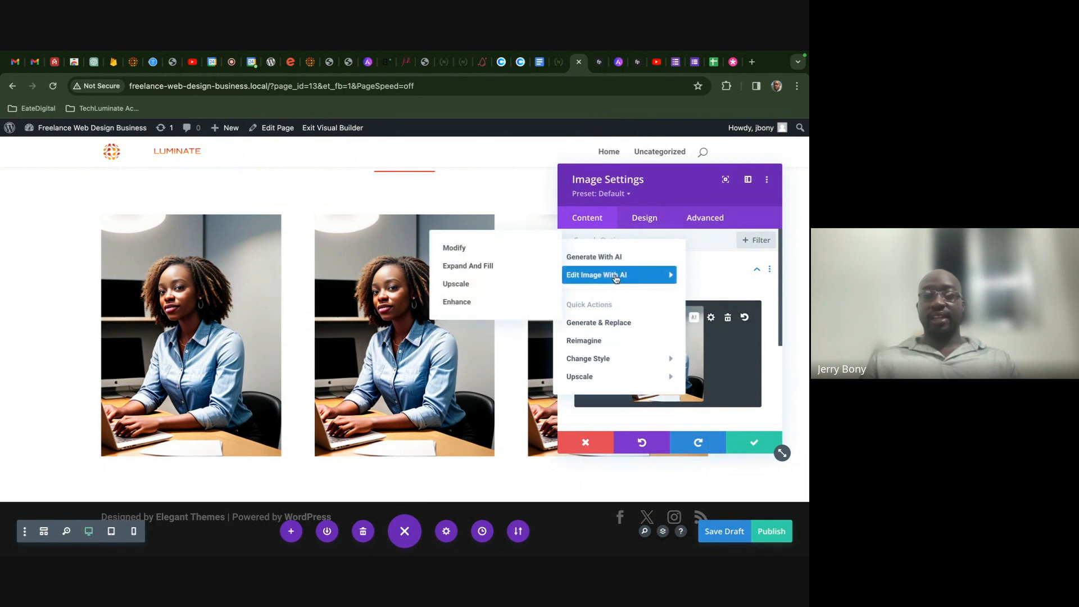
pyautogui.click(497, 248)
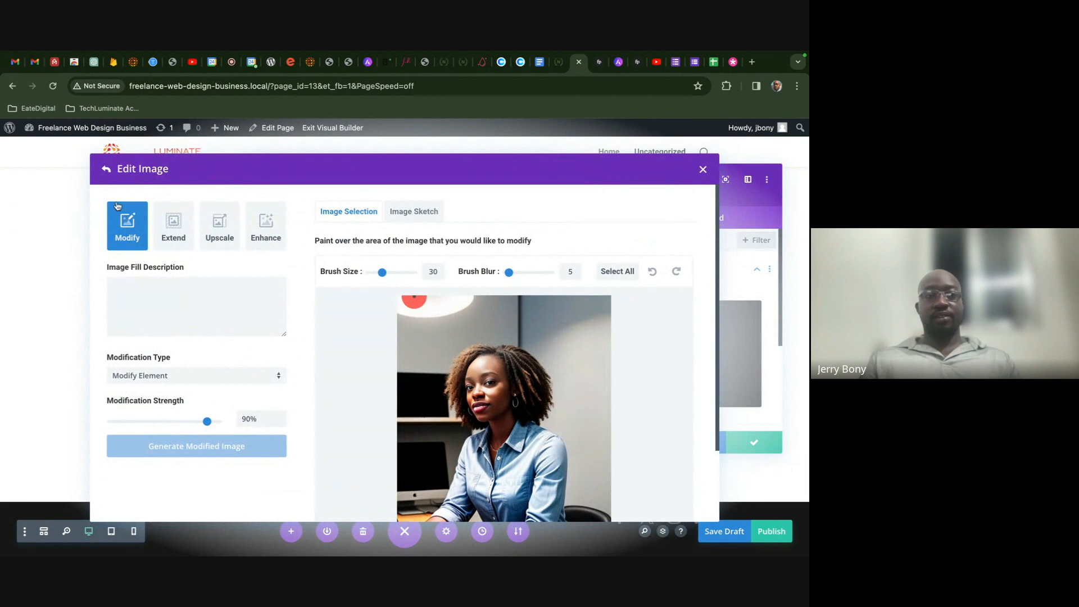
pyautogui.click(106, 169)
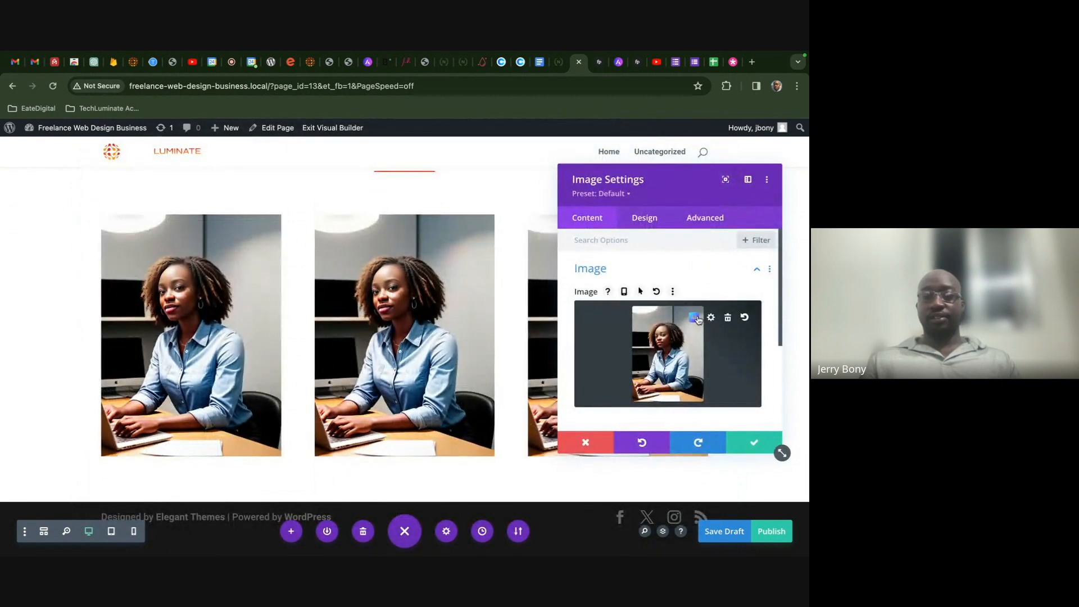
pyautogui.click(696, 318)
pyautogui.moveTo(590, 277)
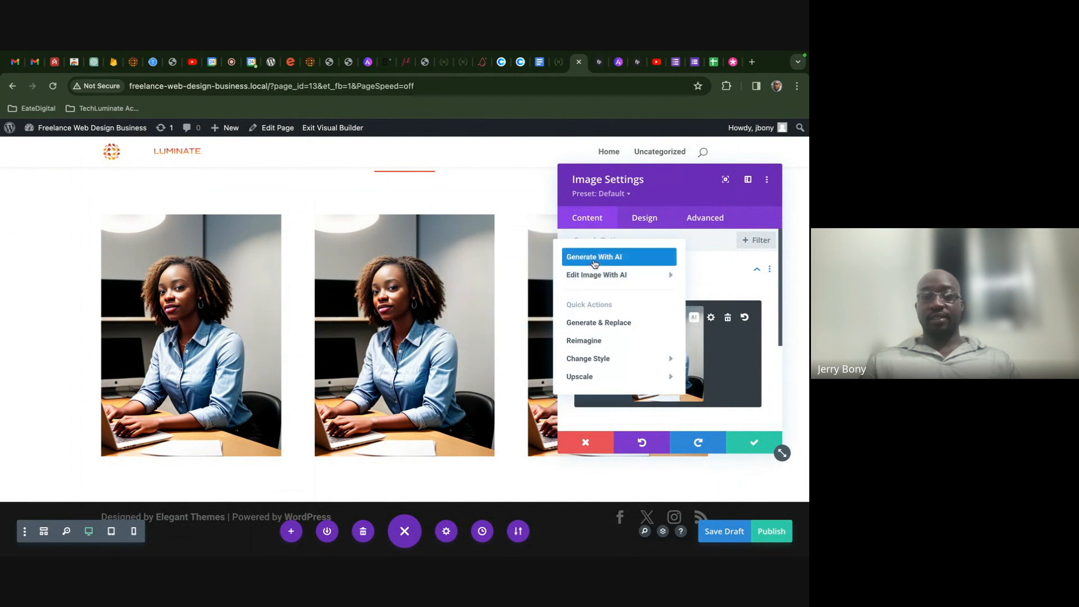
pyautogui.click(614, 325)
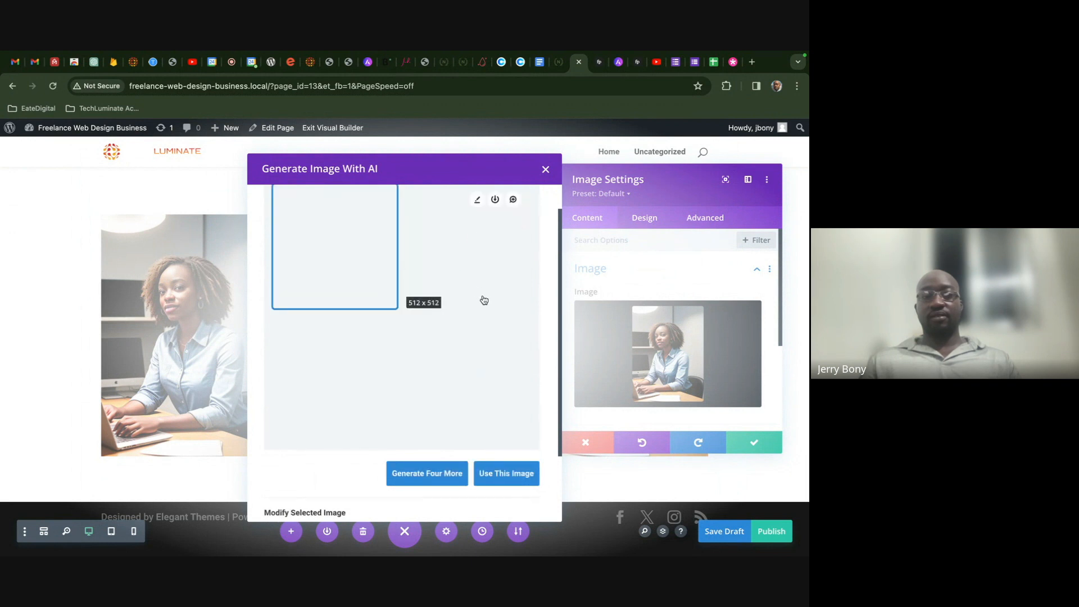
pyautogui.scroll(-2, 483, 299)
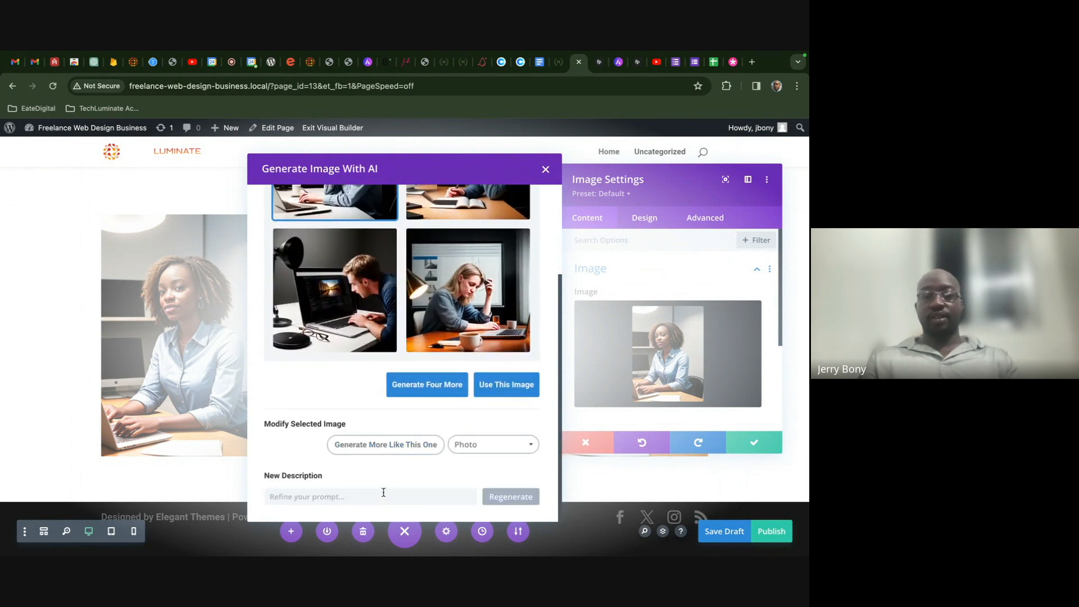
# - Generate images from 'Show a black designer working on a graphic in a coffee shop'
pyautogui.click(560, 62)
pyautogui.click(579, 65)
pyautogui.write('Show a black desi')
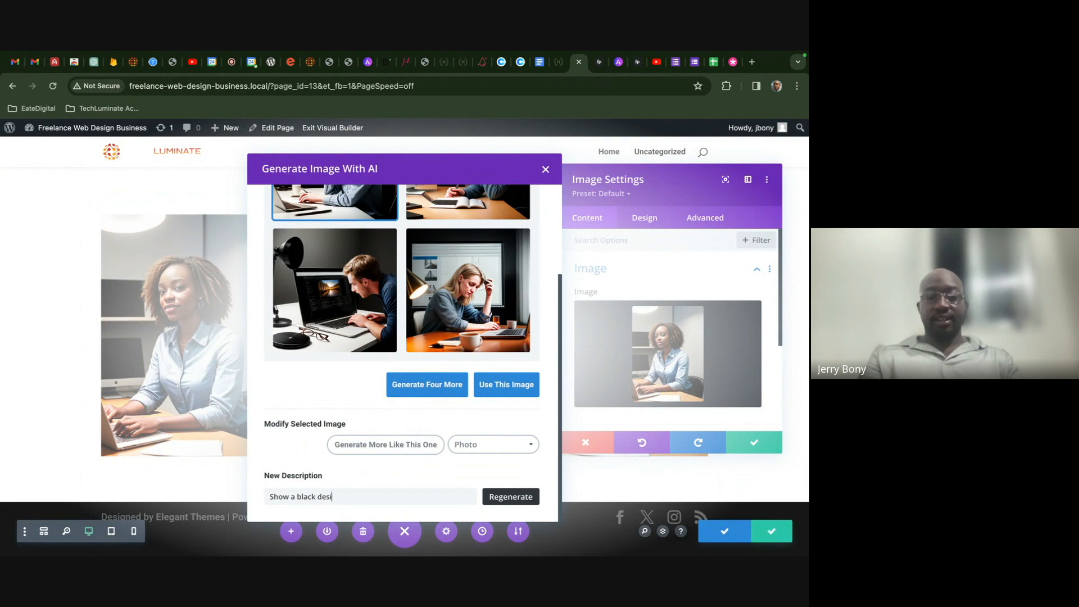
pyautogui.write('gner working')
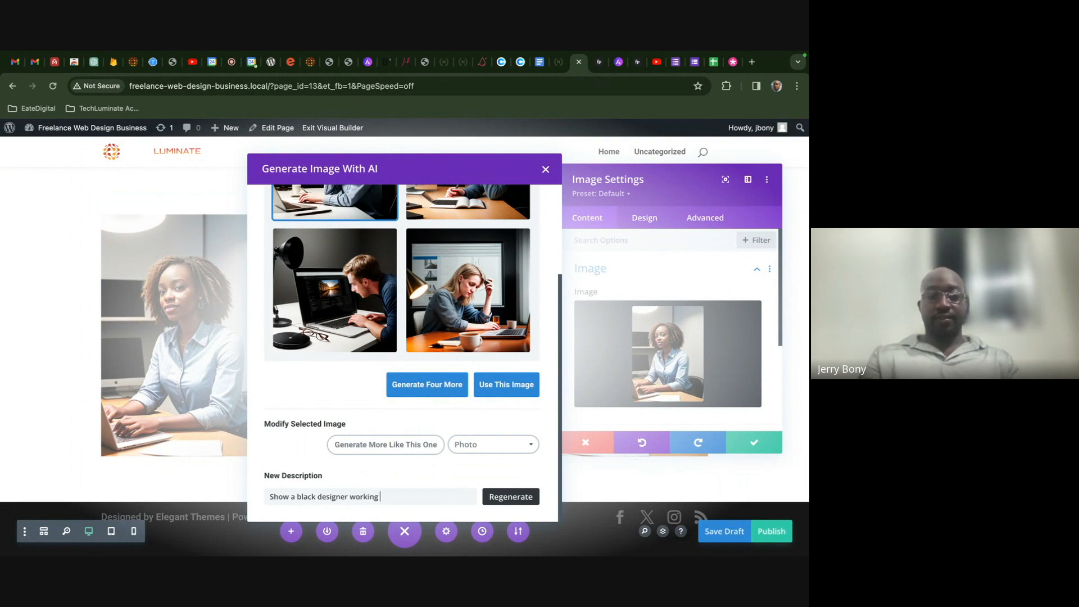
pyautogui.write(' ona graphic in a coff')
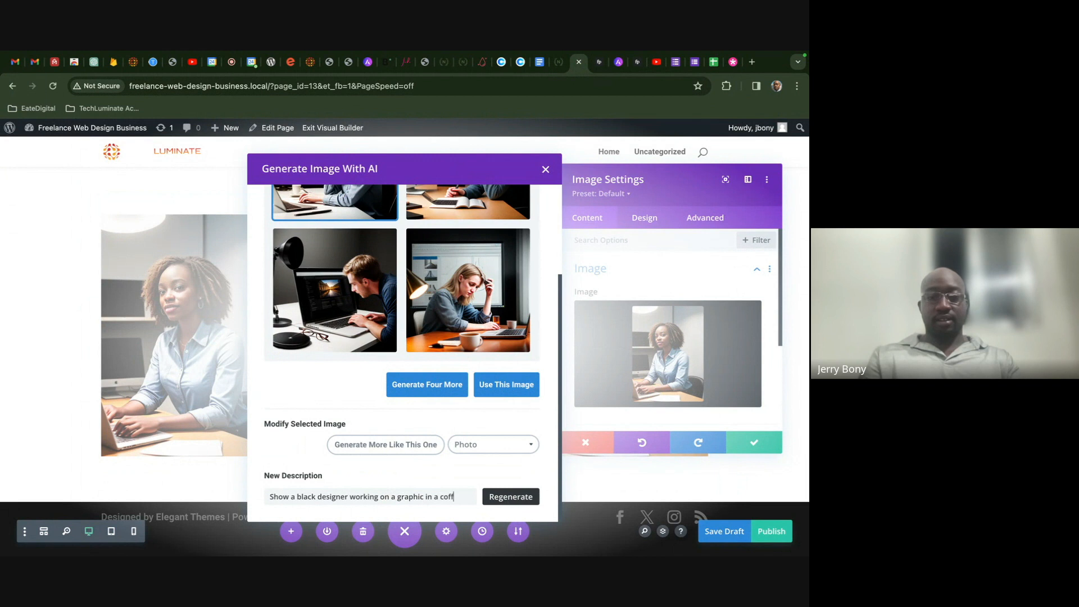
pyautogui.write('shop')
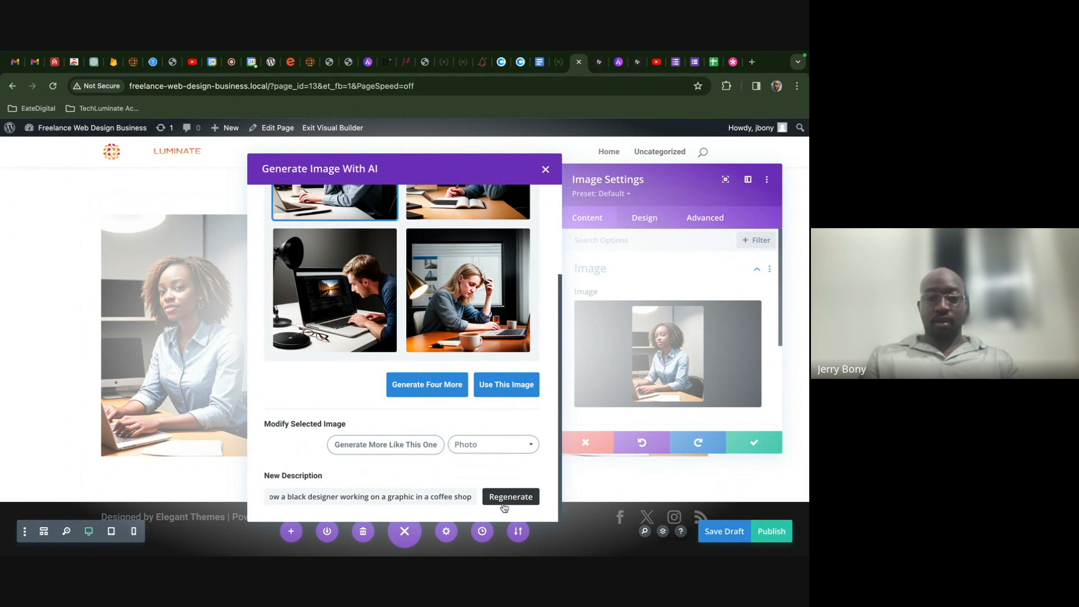
pyautogui.click(510, 498)
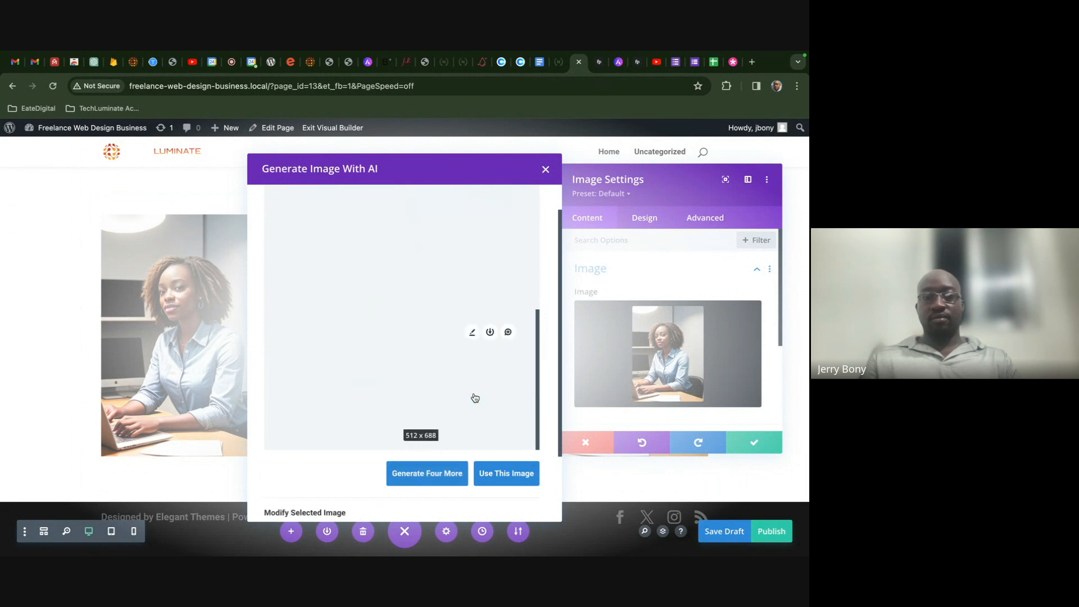
# - Refine the prompt to a black graphic designer, regenerate, and use the coffee-shop table image
pyautogui.scroll(-2, 471, 395)
pyautogui.scroll(2, 427, 371)
pyautogui.scroll(-2, 407, 372)
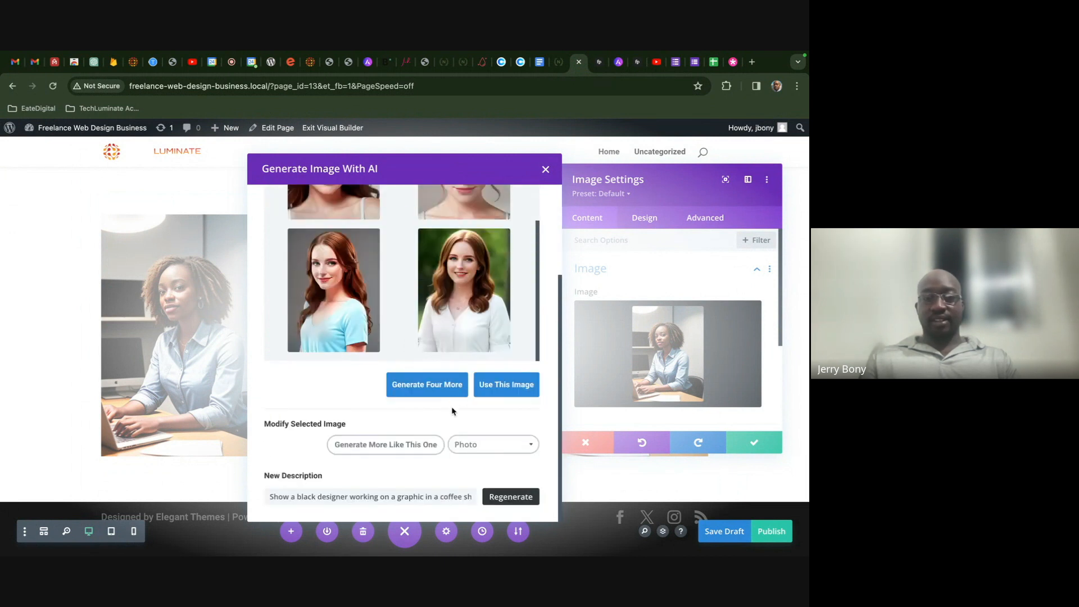
pyautogui.click(317, 497)
pyautogui.write('graphic in a c')
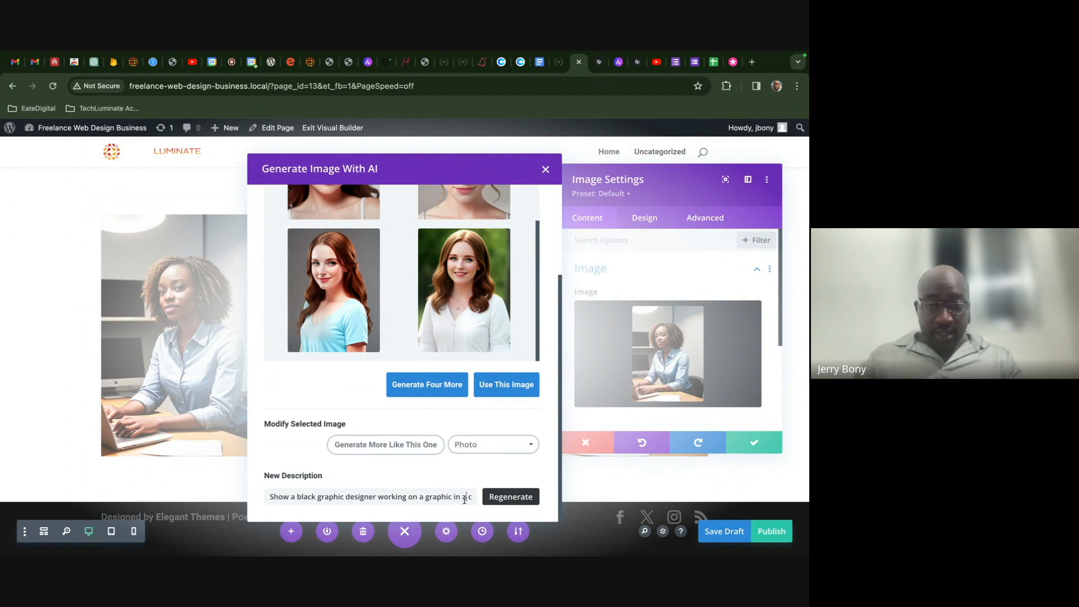
pyautogui.write('offee shop')
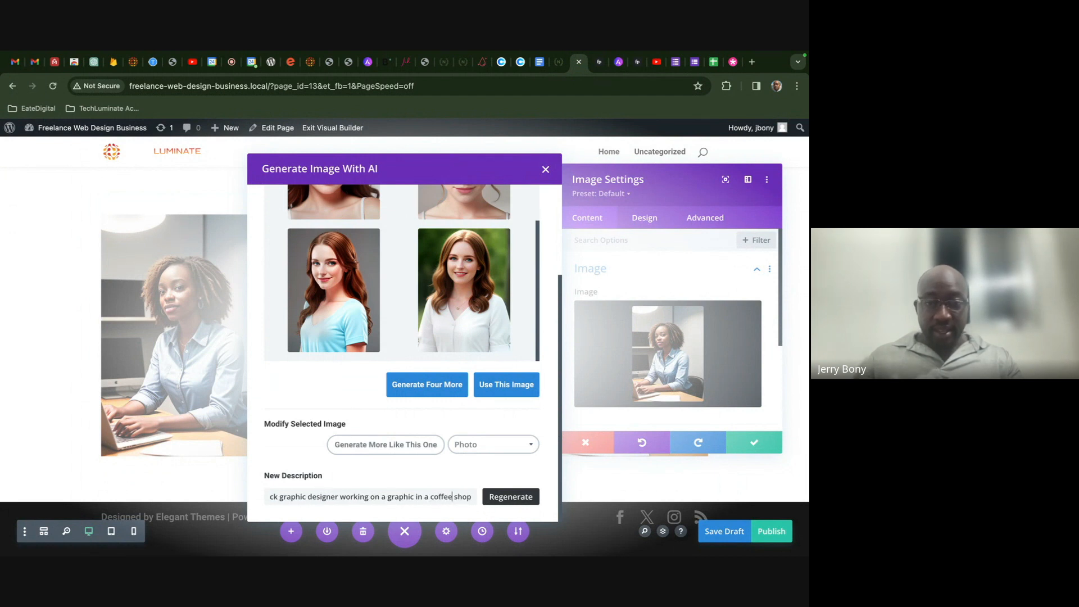
pyautogui.click(511, 501)
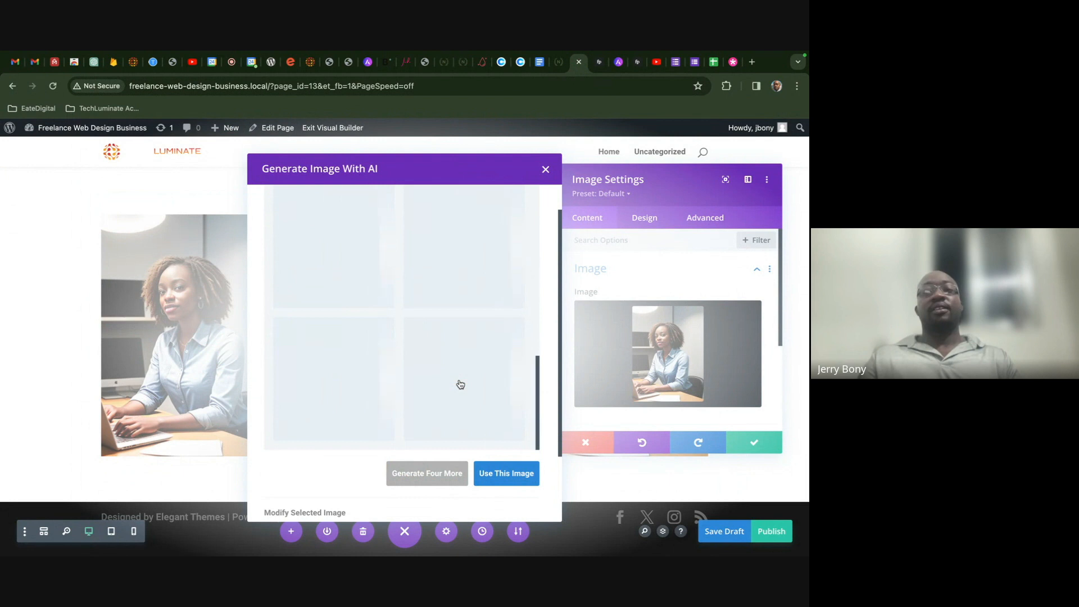
pyautogui.click(559, 62)
pyautogui.click(580, 62)
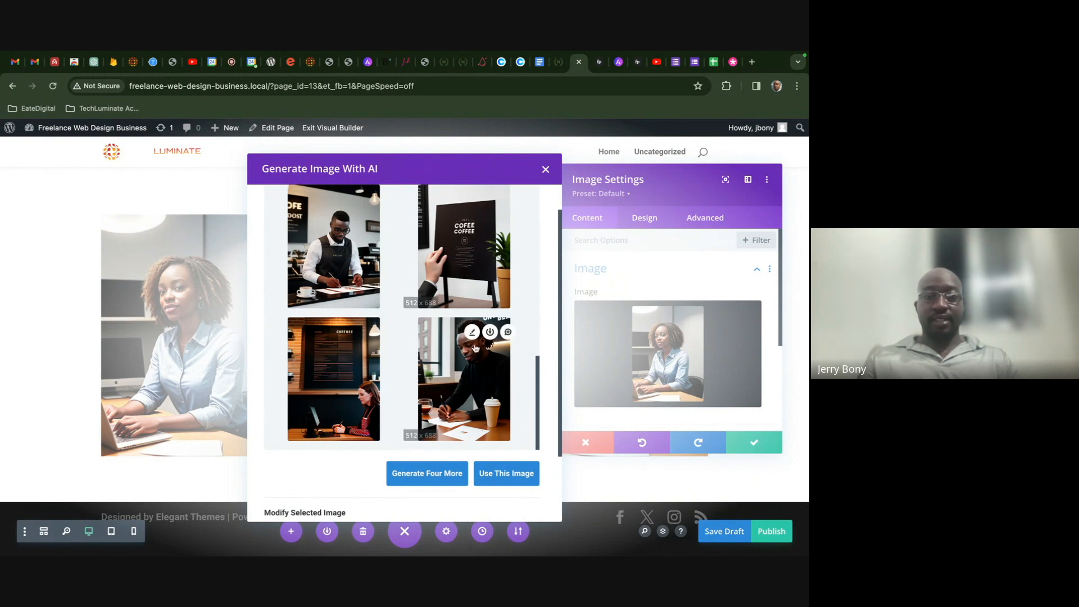
pyautogui.click(463, 372)
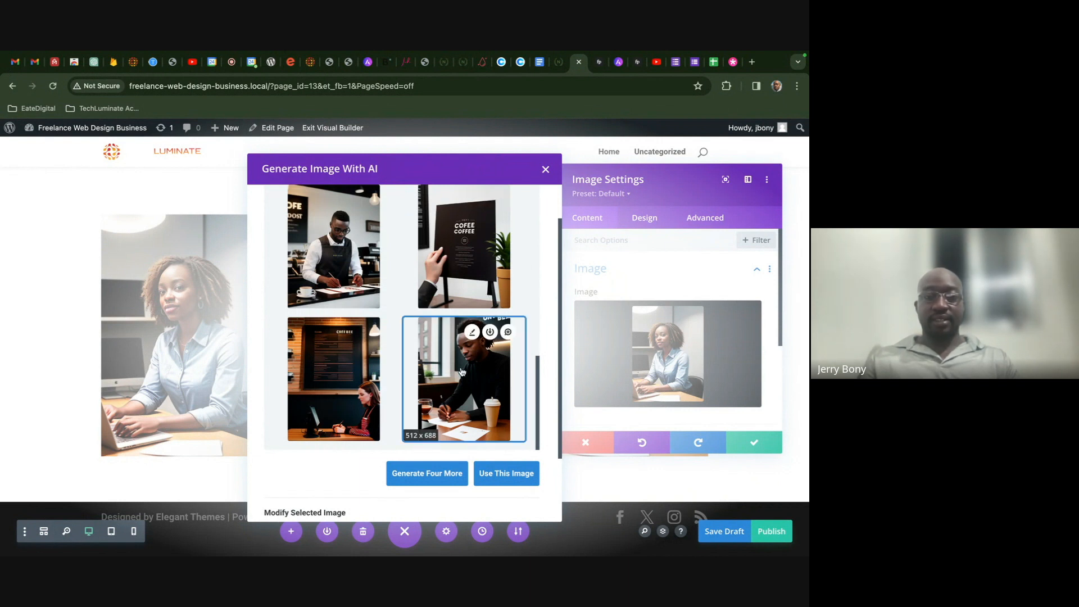
pyautogui.click(497, 472)
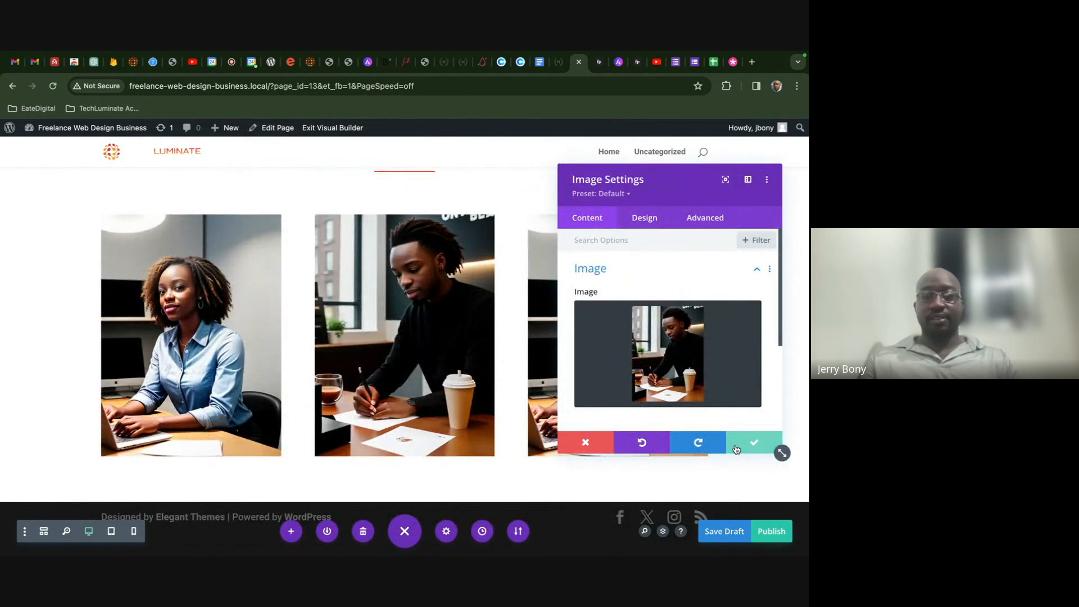
# - Save the middle image and open AI Generate & Replace for the third image
pyautogui.click(778, 448)
pyautogui.click(599, 251)
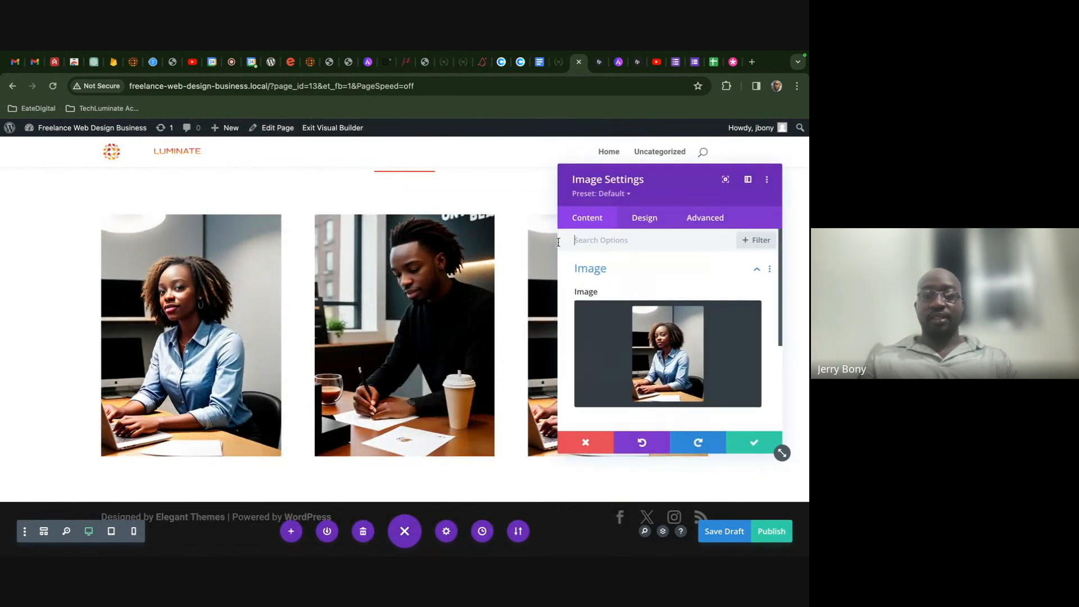
pyautogui.click(694, 319)
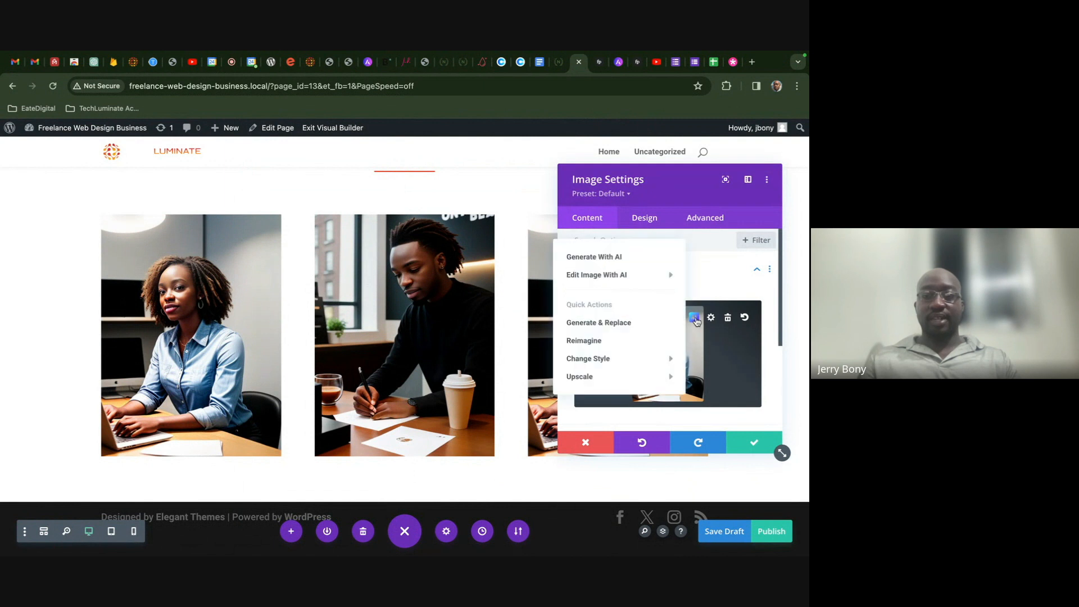
pyautogui.click(651, 321)
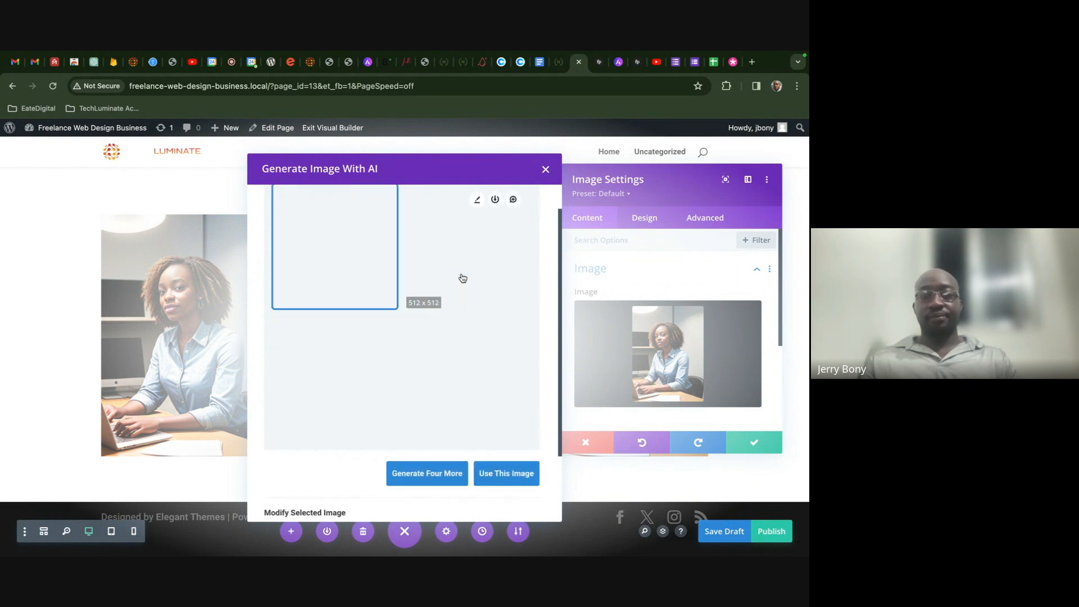
pyautogui.scroll(-2, 463, 278)
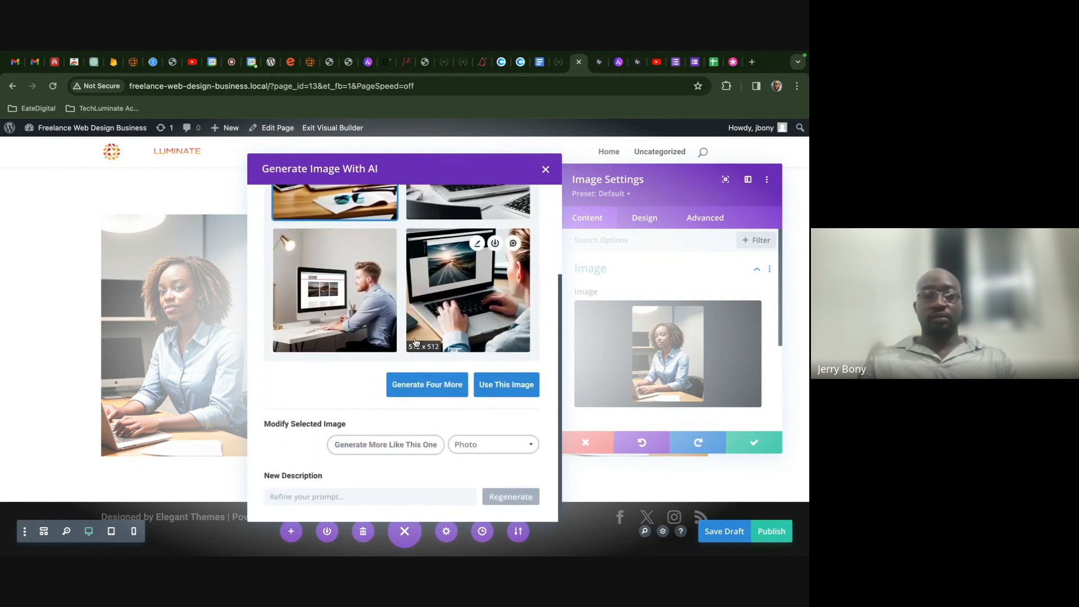
pyautogui.scroll(2, 409, 356)
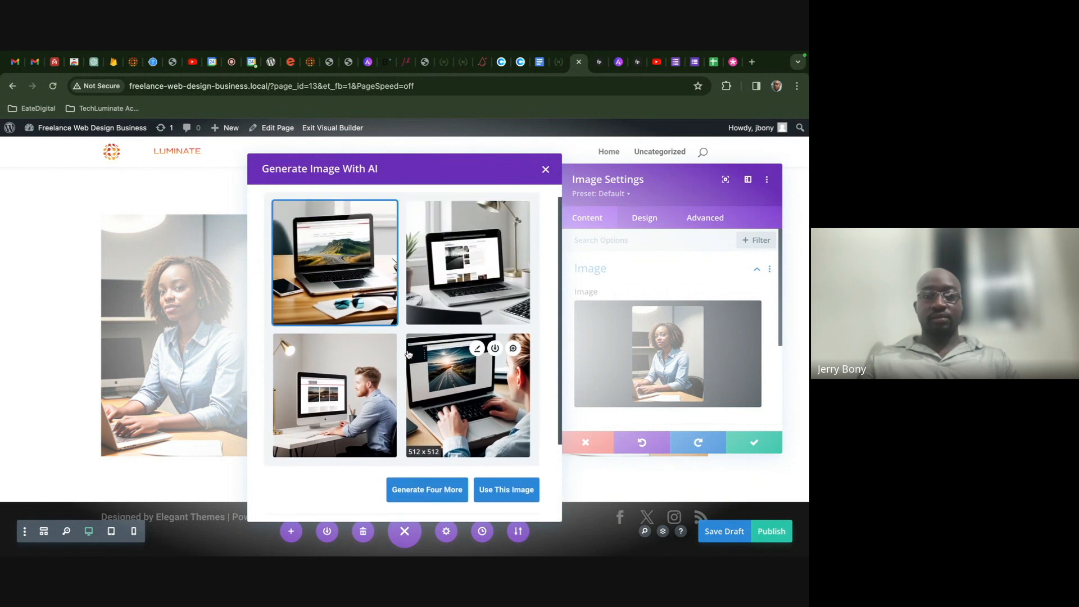
pyautogui.scroll(-2, 409, 353)
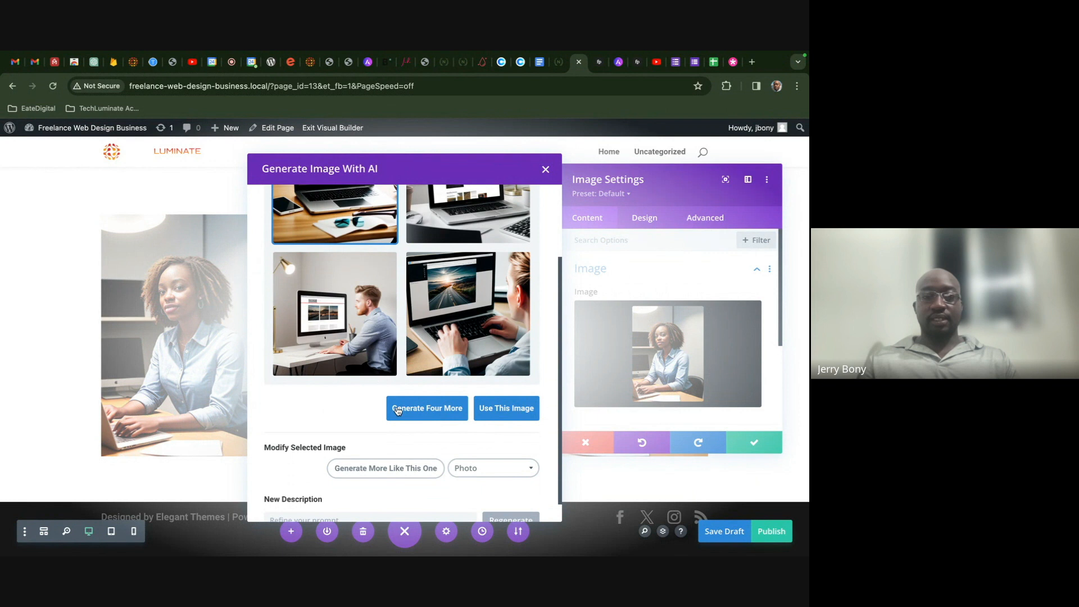
pyautogui.scroll(-1, 396, 410)
# - Generate images of a web developer posting content on a website
pyautogui.click(413, 496)
pyautogui.press('capslock')
pyautogui.write('Show')
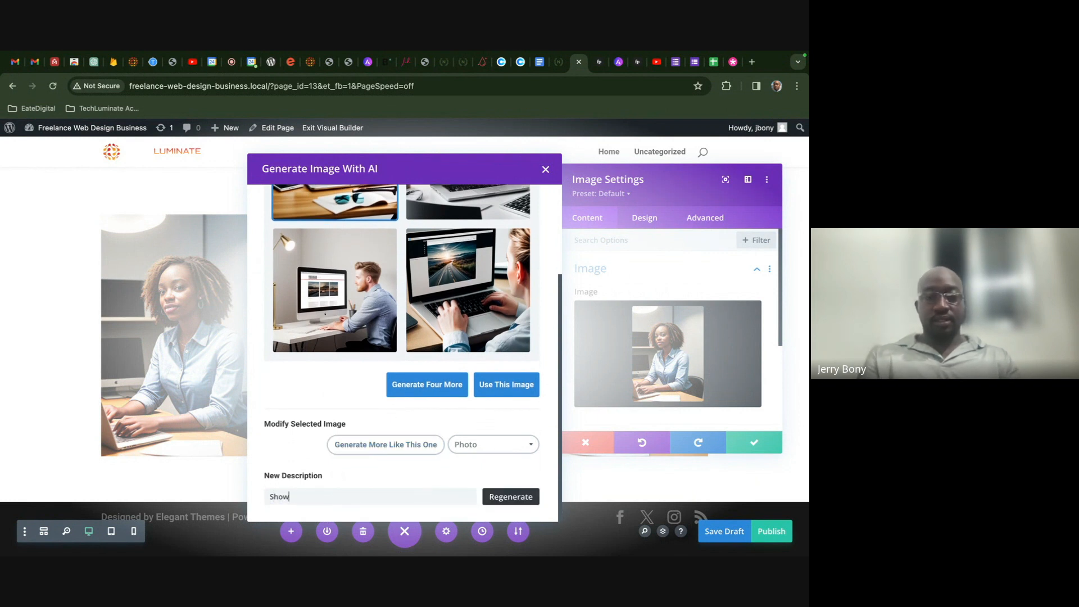
pyautogui.write(' web deve')
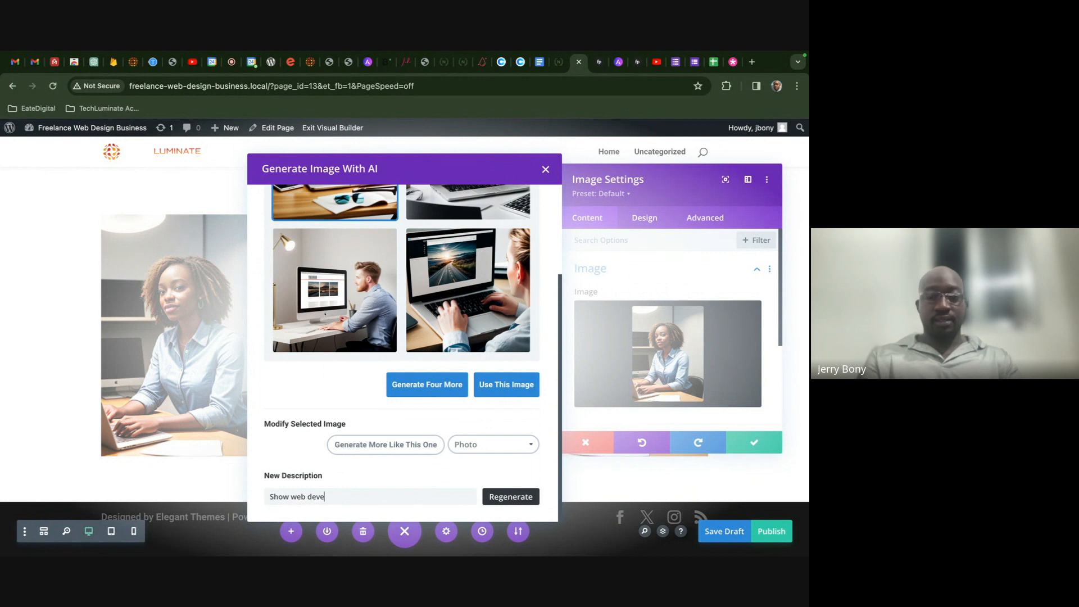
pyautogui.write('loper posting')
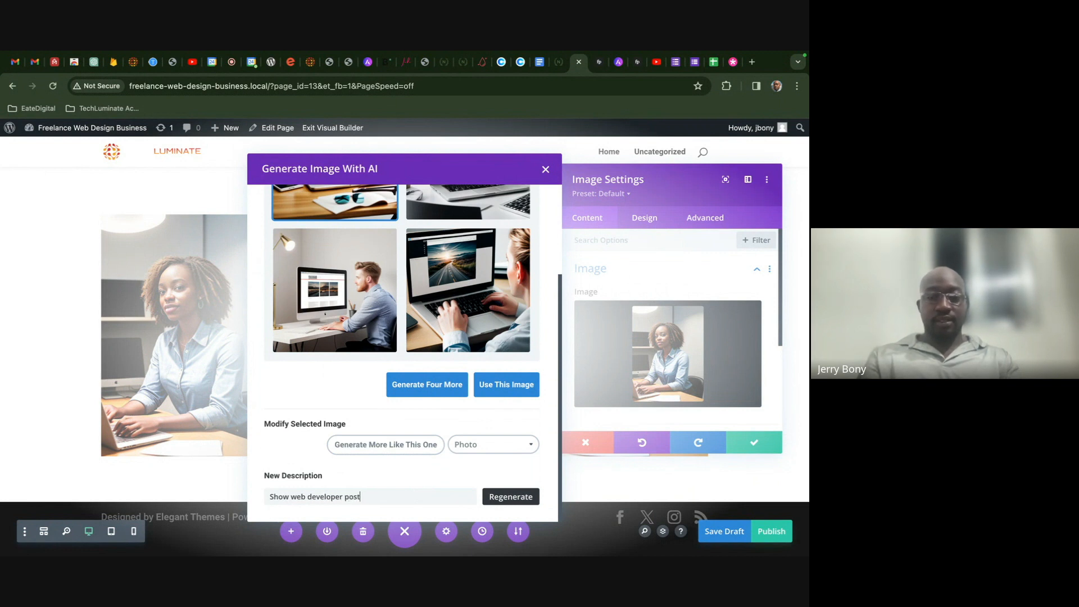
pyautogui.write('nt on websote')
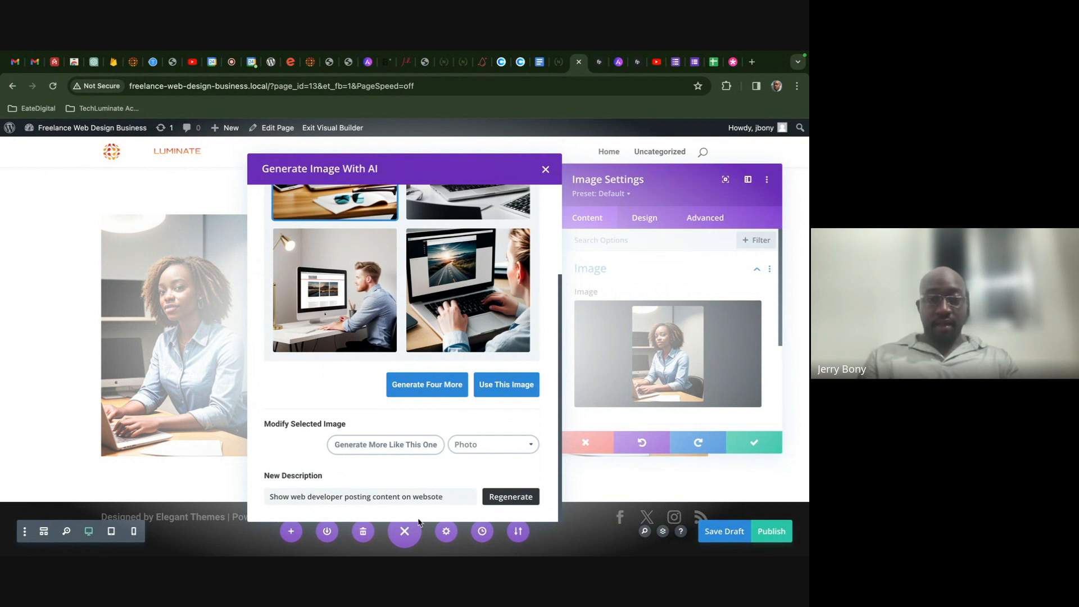
pyautogui.press('BackSpace')
pyautogui.press('BackSpace')
pyautogui.press('BackSpace')
pyautogui.write('ite')
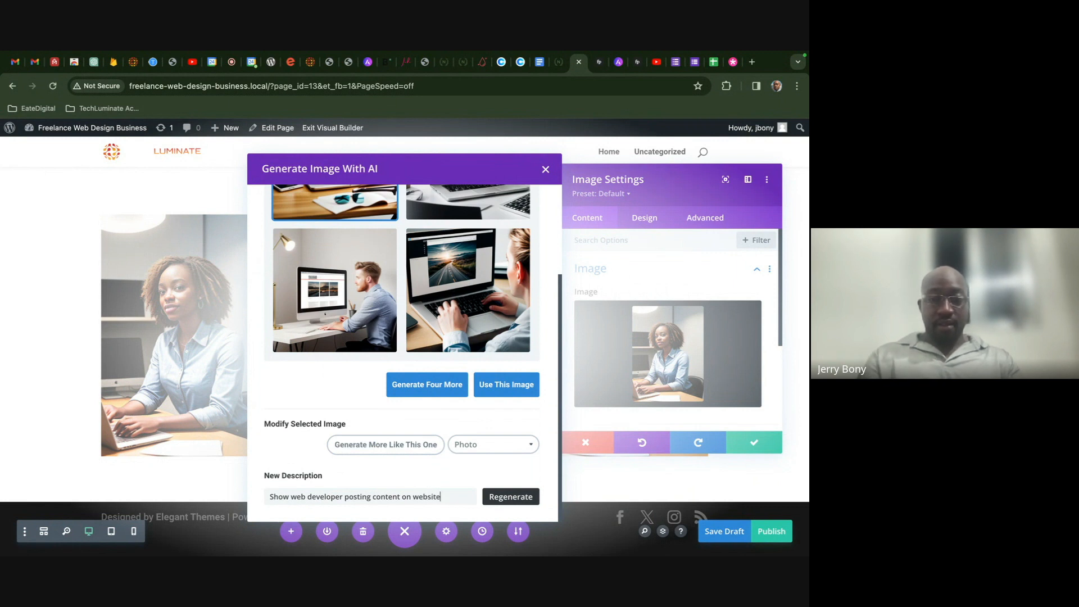
pyautogui.click(510, 497)
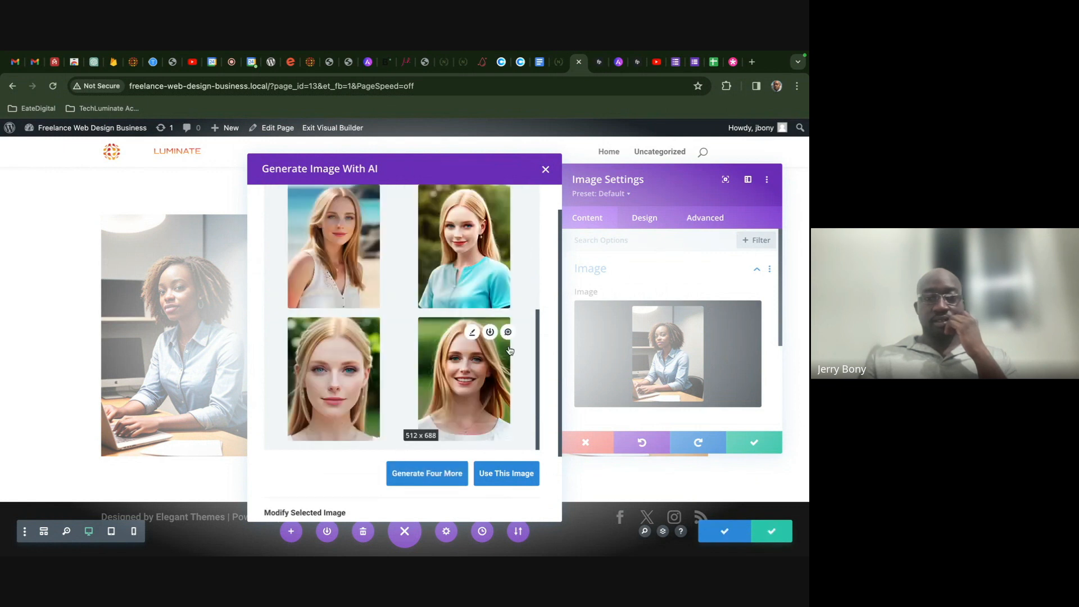
# - Revise the description to a black content creator and regenerate
pyautogui.scroll(-3, 496, 474)
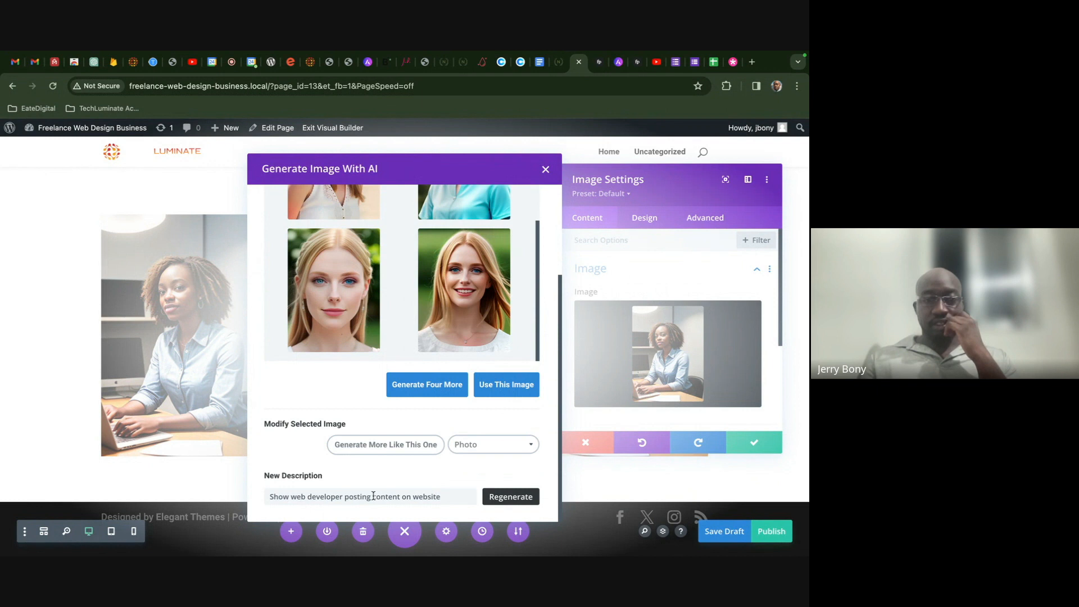
pyautogui.click(287, 497)
pyautogui.write('black')
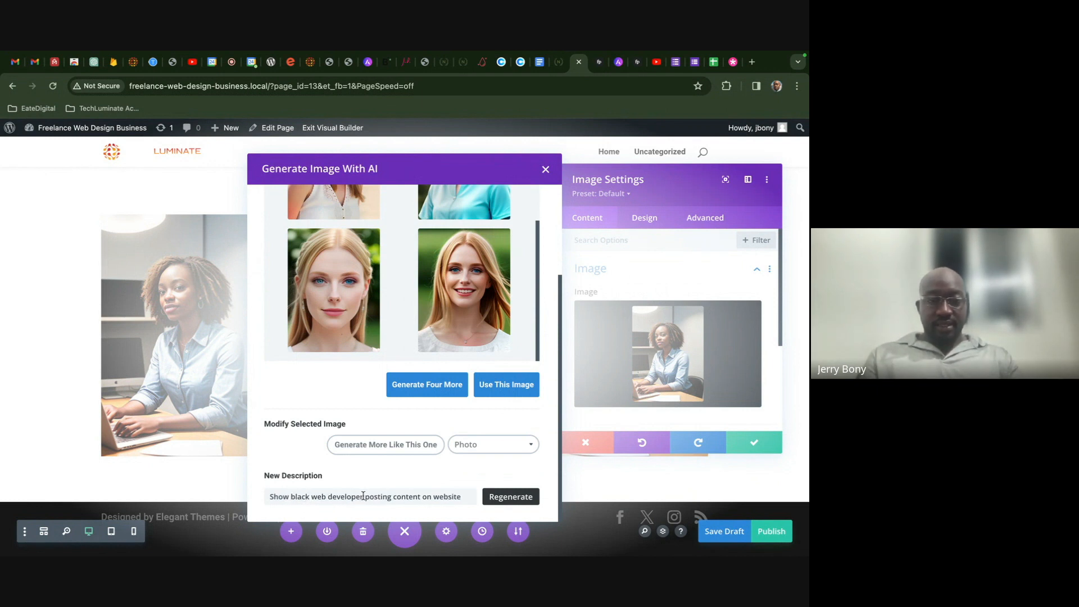
pyautogui.moveTo(363, 495); pyautogui.dragTo(298, 497)
pyautogui.press('BackSpace')
pyautogui.write('con')
pyautogui.write('tent creat')
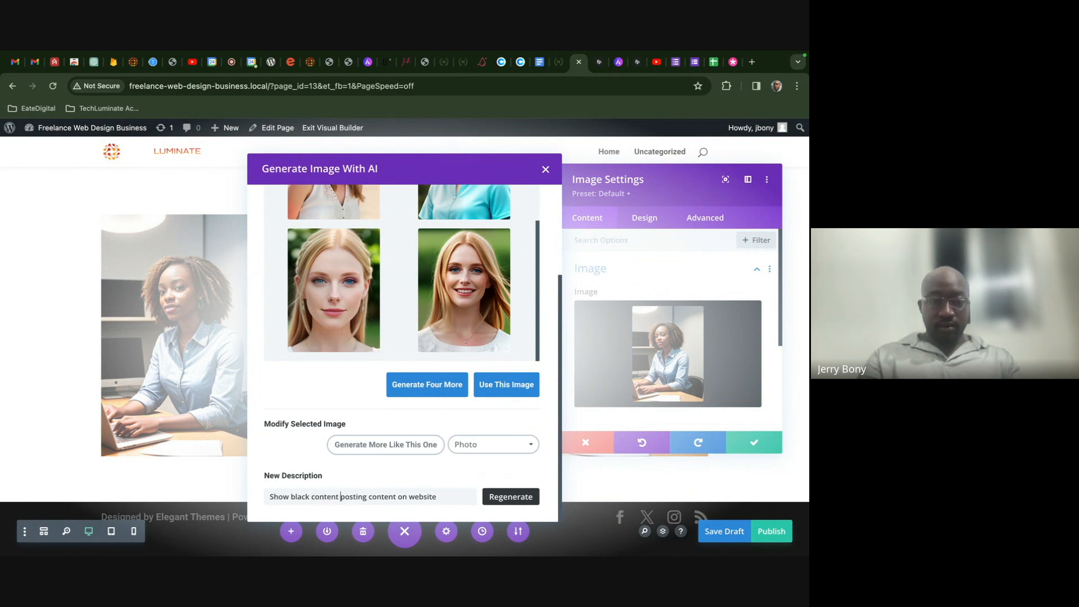
pyautogui.write('or')
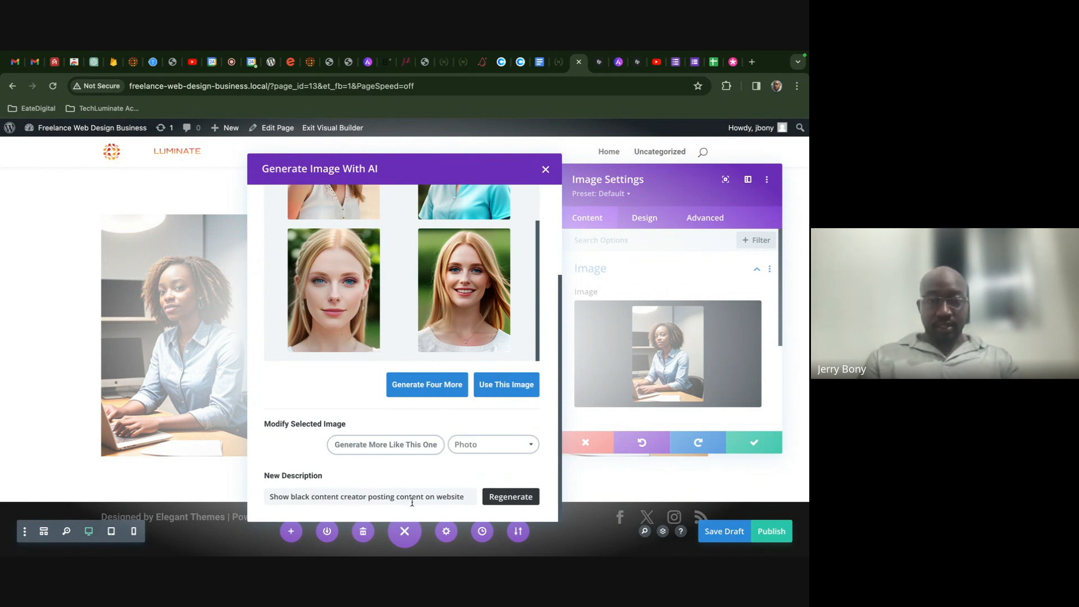
pyautogui.click(502, 497)
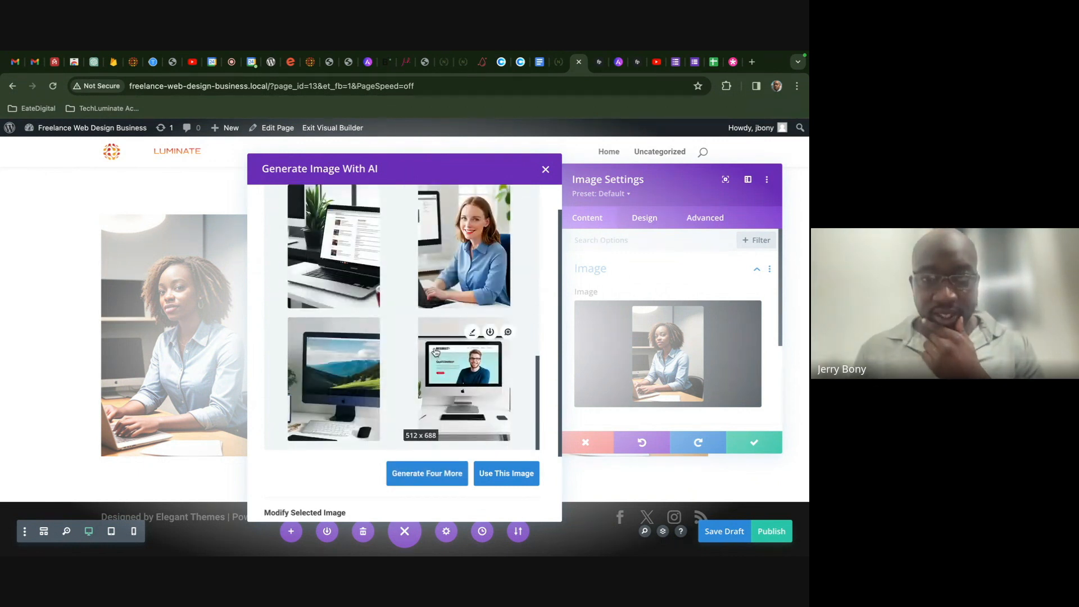
# - Place the laptop-on-desk image into the third column's Image module
pyautogui.scroll(-1, 435, 352)
pyautogui.click(448, 339)
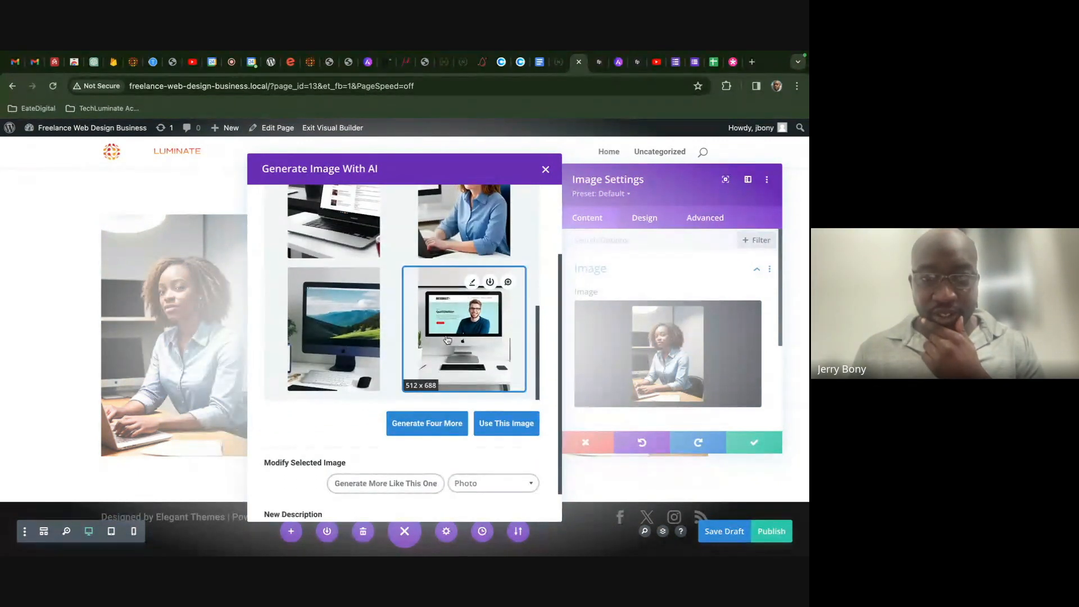
pyautogui.scroll(-1, 482, 426)
pyautogui.scroll(2, 469, 400)
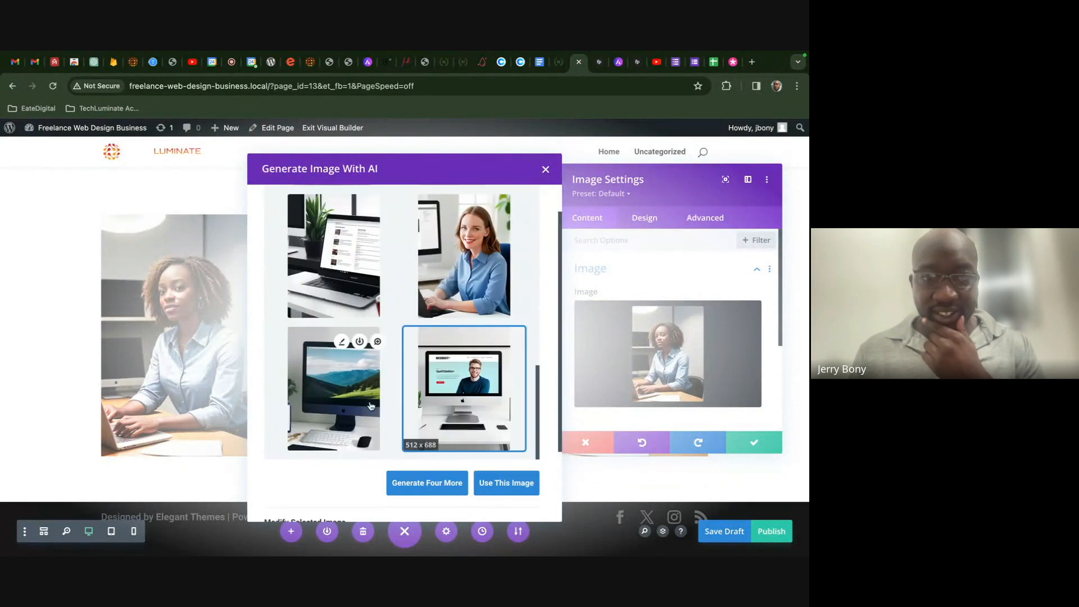
pyautogui.click(334, 255)
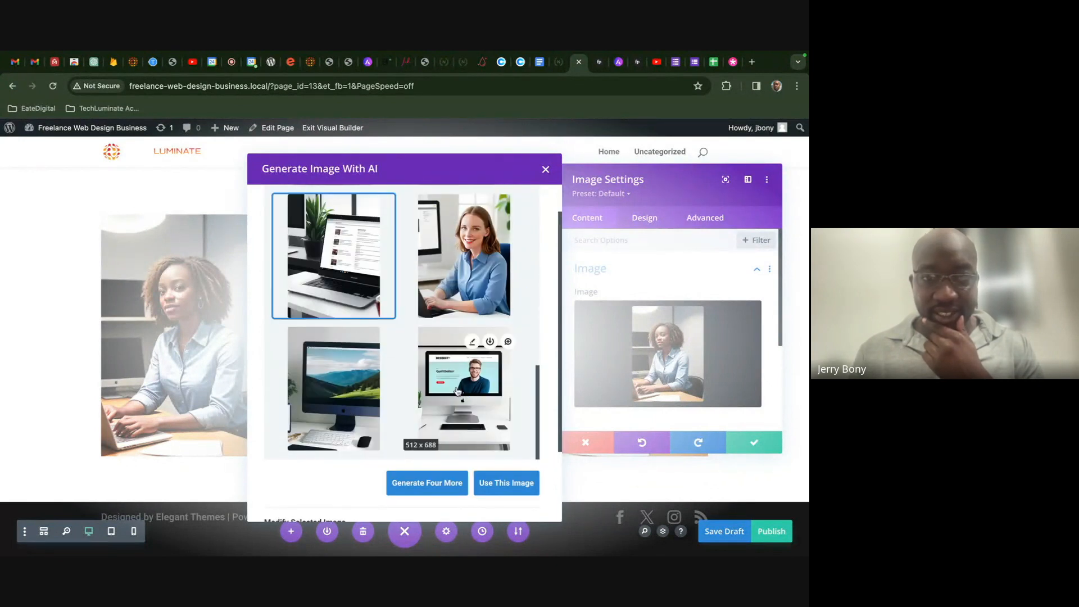
pyautogui.scroll(-2, 478, 388)
pyautogui.click(505, 409)
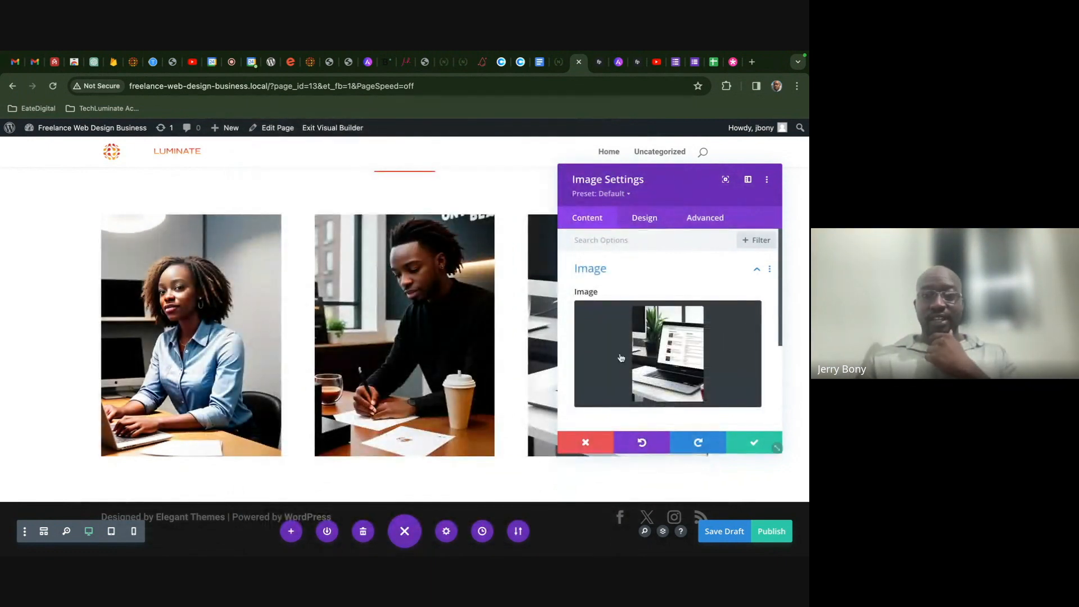
# - Save the image settings, then add and remove a stray Text module under the woman's photo
pyautogui.click(756, 442)
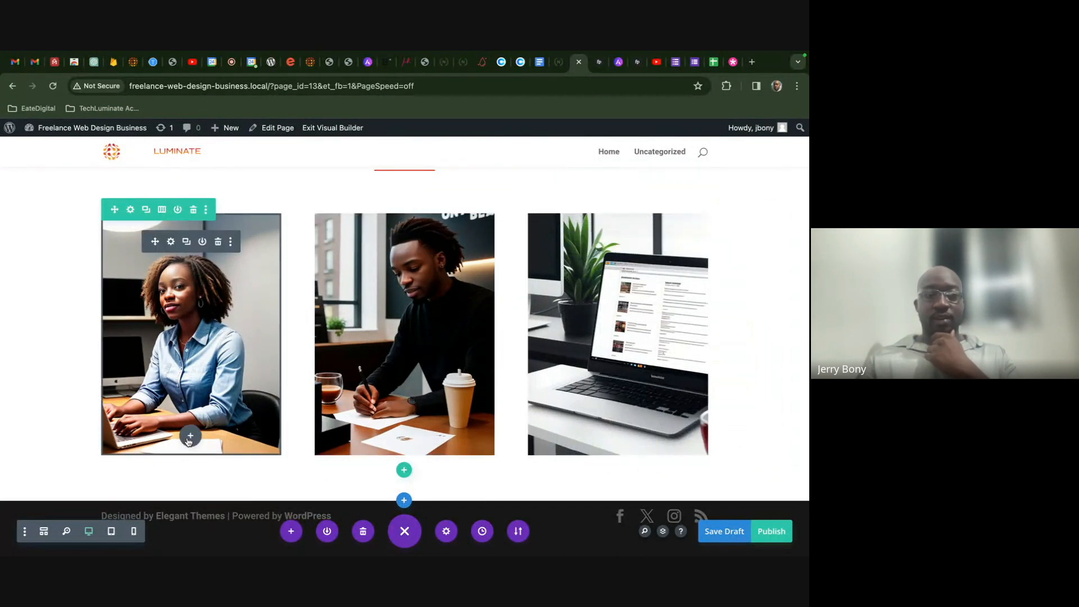
pyautogui.click(191, 435)
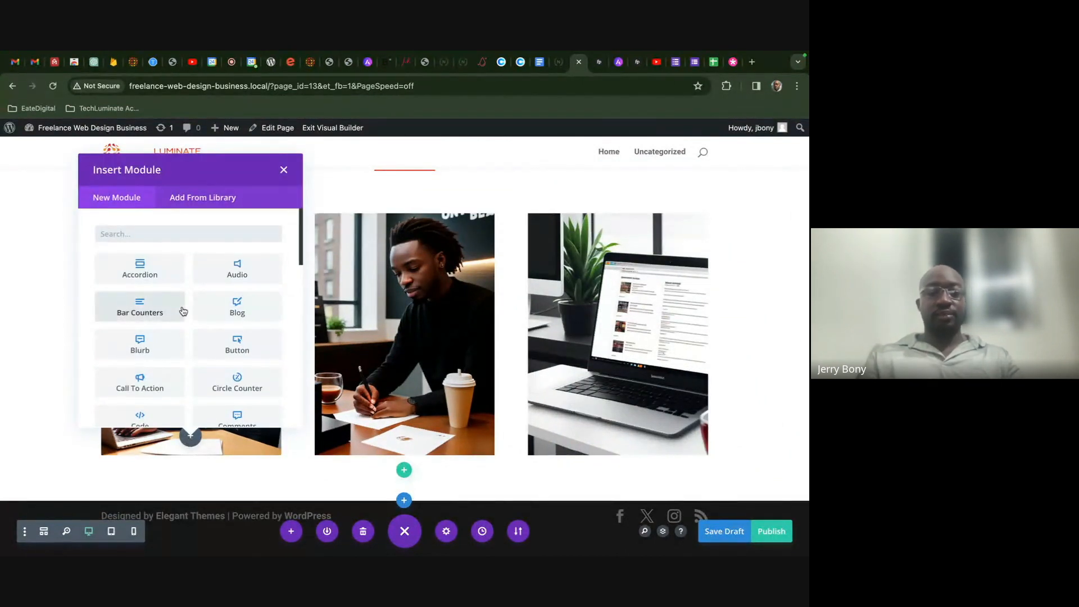
pyautogui.write('text')
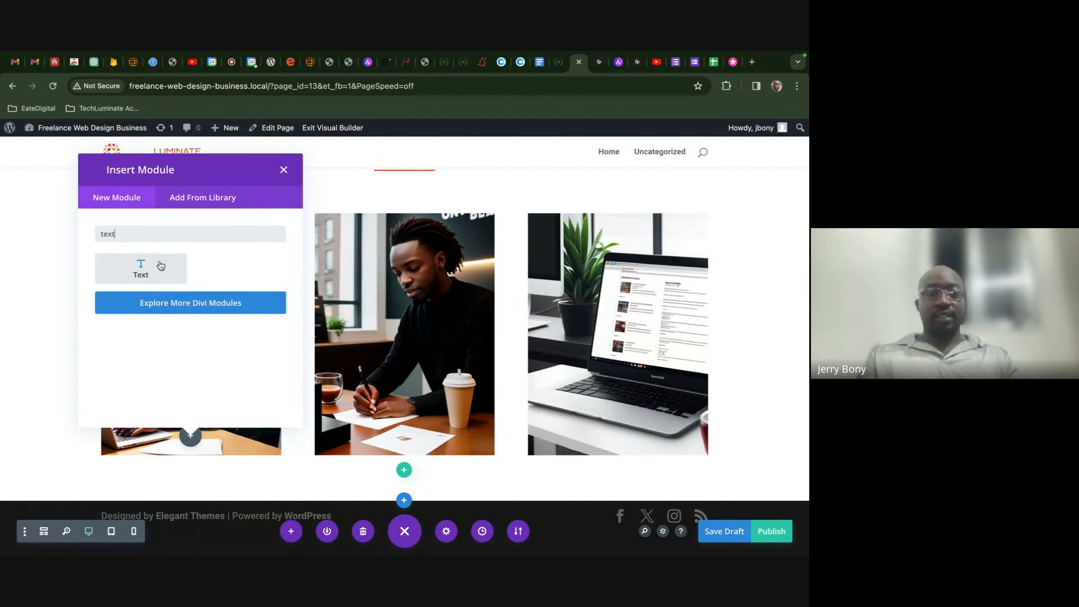
pyautogui.click(160, 266)
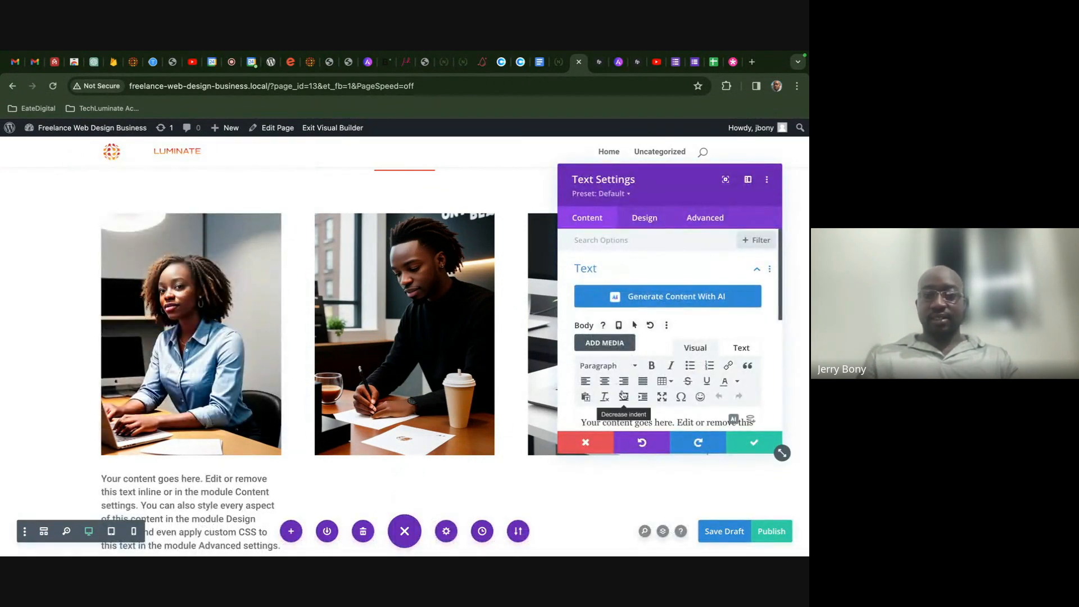
pyautogui.scroll(-2, 733, 382)
pyautogui.click(753, 442)
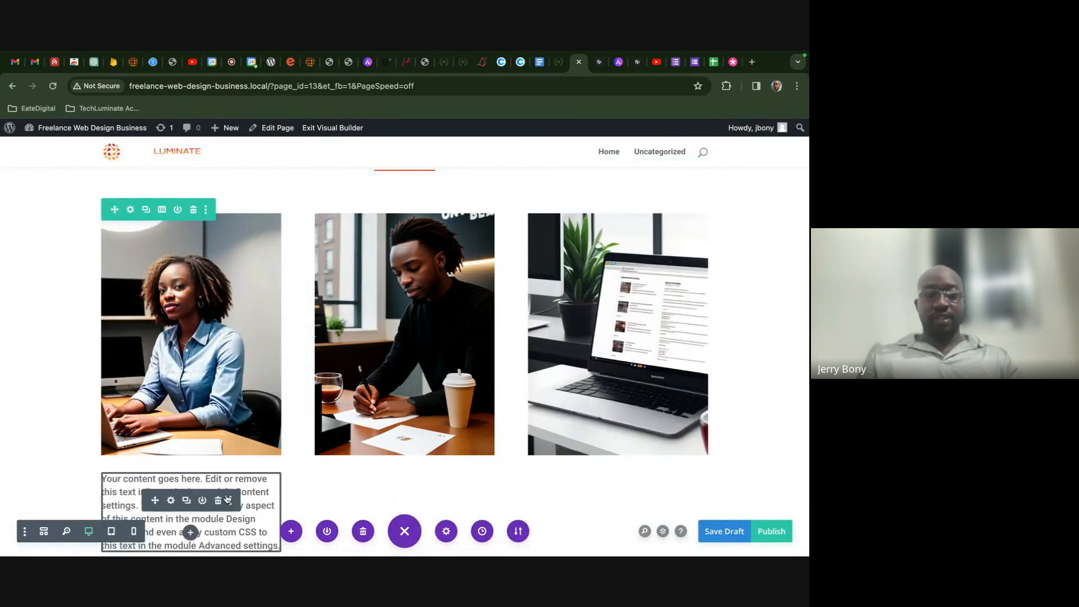
pyautogui.click(221, 500)
# - Add a Heading module reading 'Web Design' under the first image
pyautogui.click(189, 437)
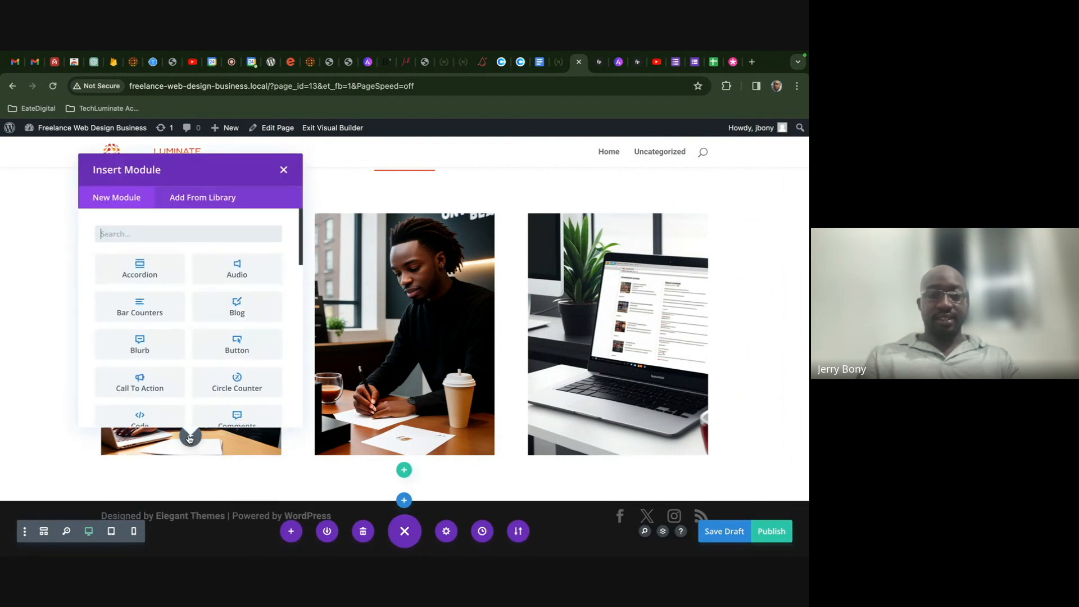
pyautogui.write('he')
pyautogui.click(147, 267)
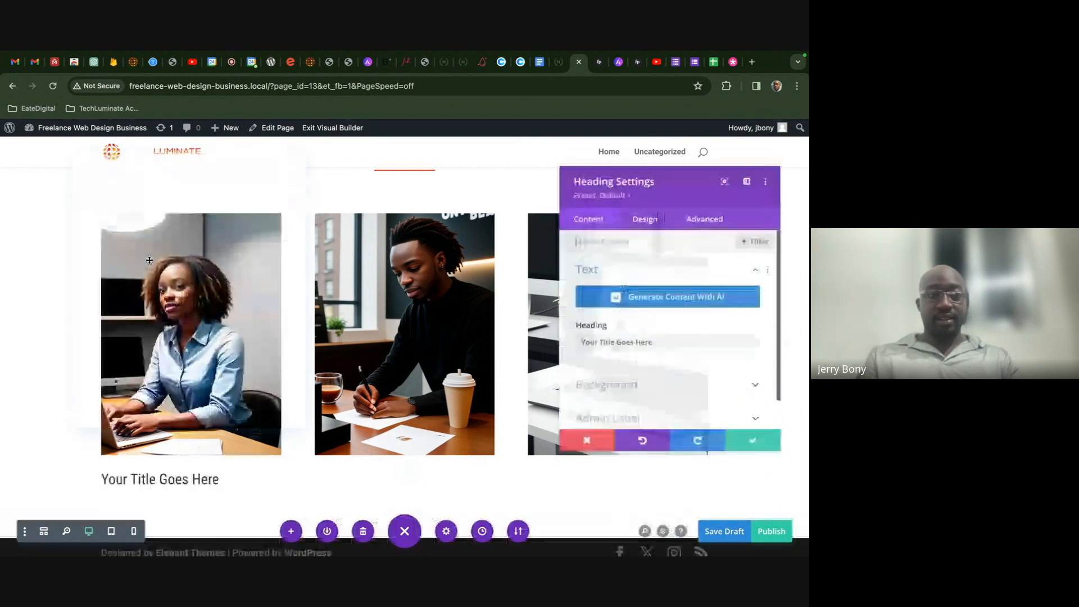
pyautogui.tripleClick(669, 344)
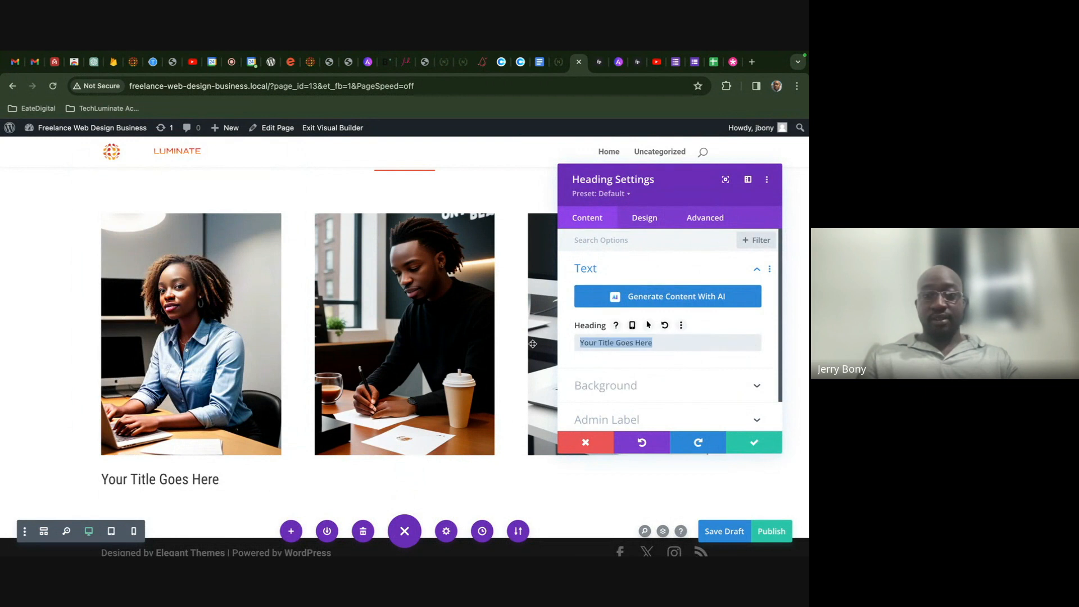
pyautogui.write('Web Design')
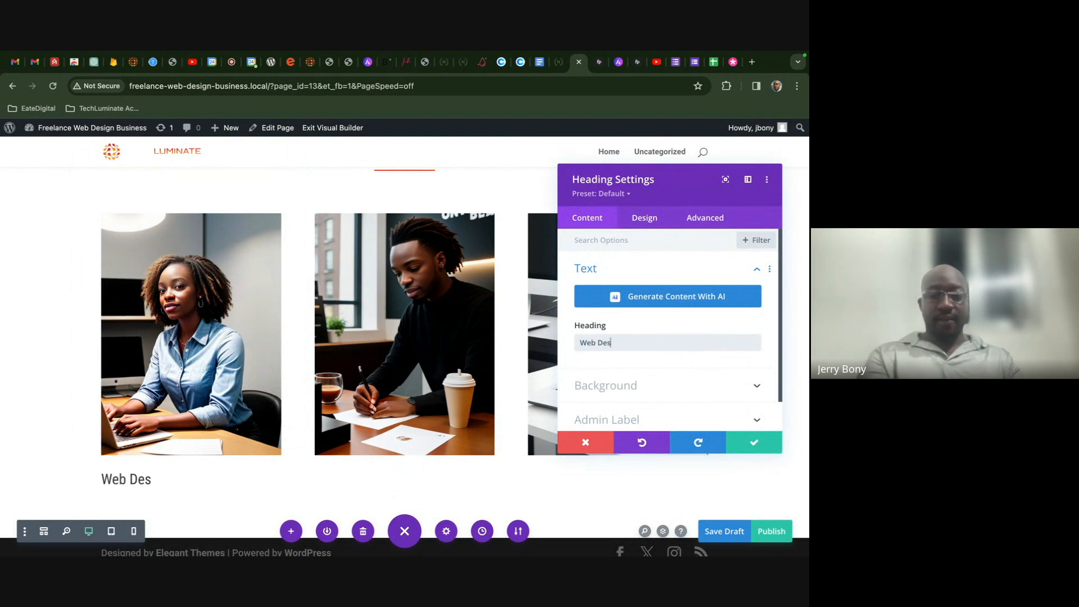
pyautogui.click(741, 441)
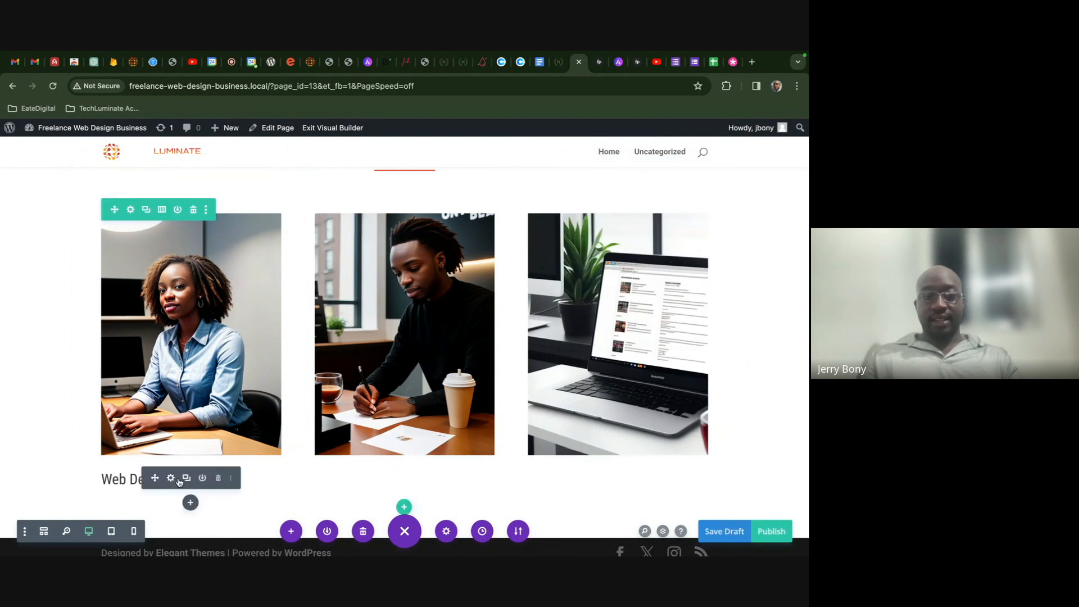
# - Insert a placeholder Text module below the Web Design heading
pyautogui.click(190, 502)
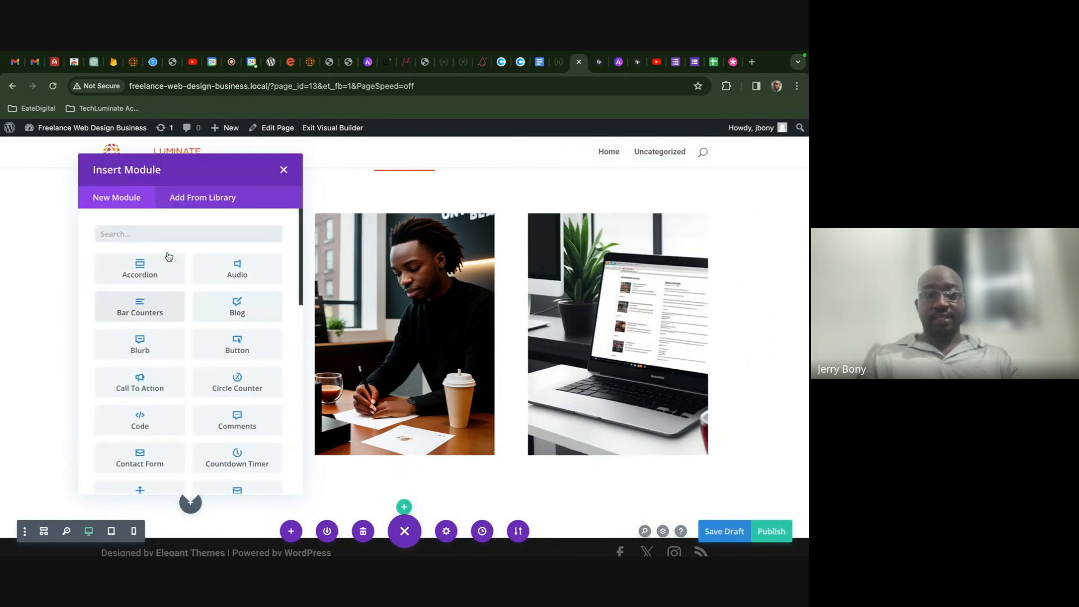
pyautogui.write('text')
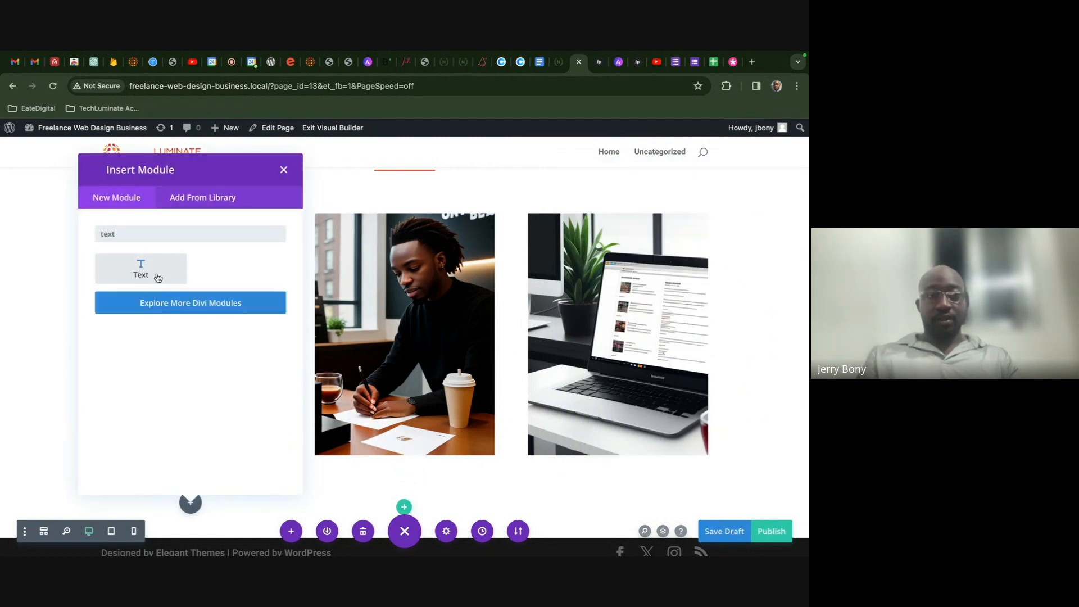
pyautogui.click(156, 274)
pyautogui.scroll(-2, 732, 337)
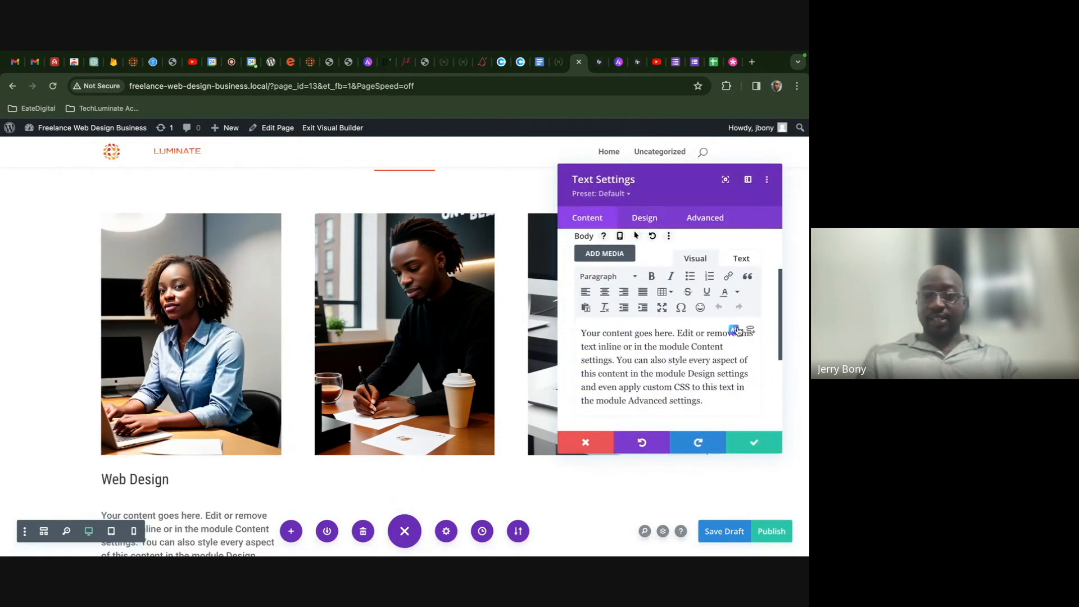
# - Write a web design service prompt in Write With AI, then generate, shorten and insert the paragraph
pyautogui.click(627, 332)
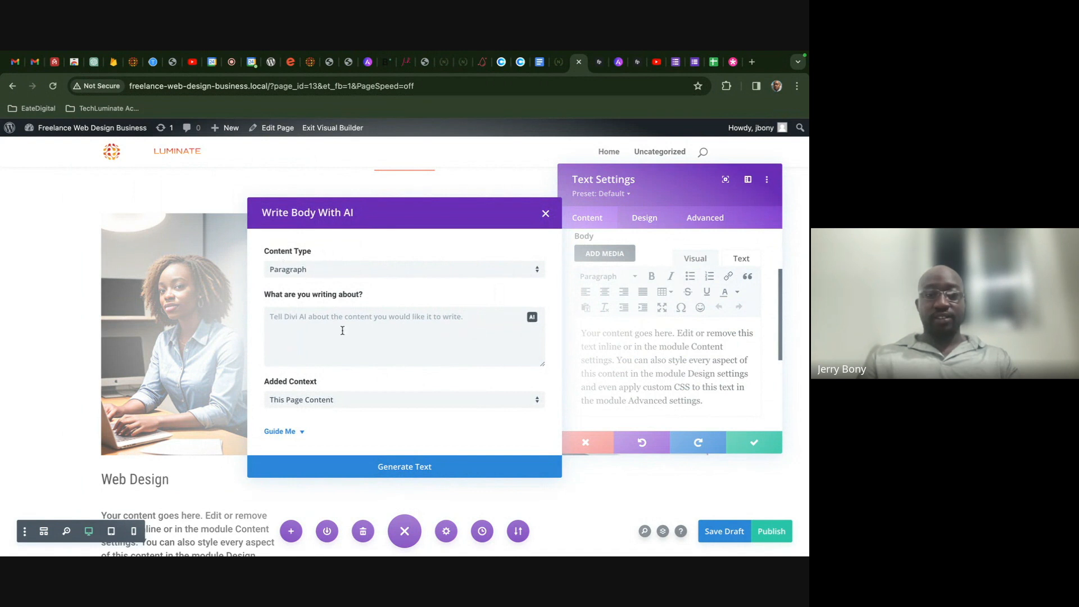
pyautogui.click(267, 327)
pyautogui.write('Write some informatio')
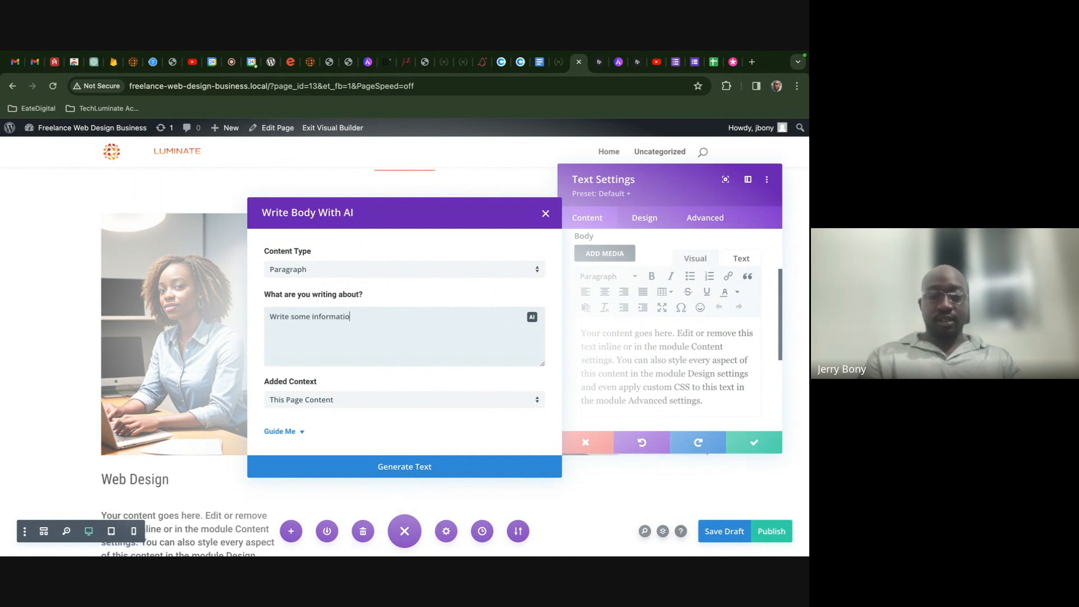
pyautogui.write('ut')
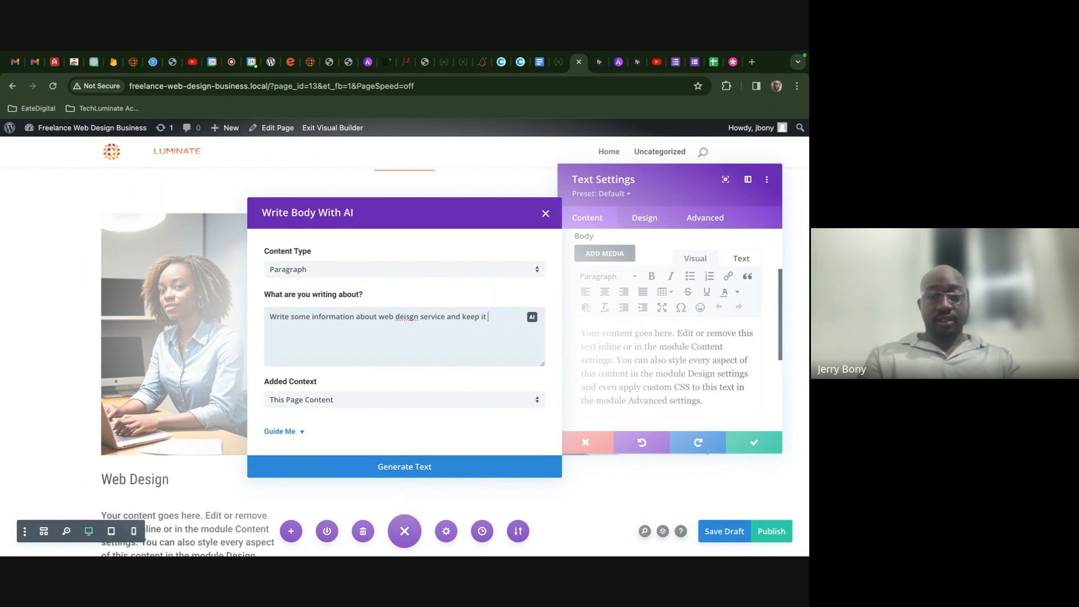
pyautogui.rightClick(409, 315)
pyautogui.click(445, 271)
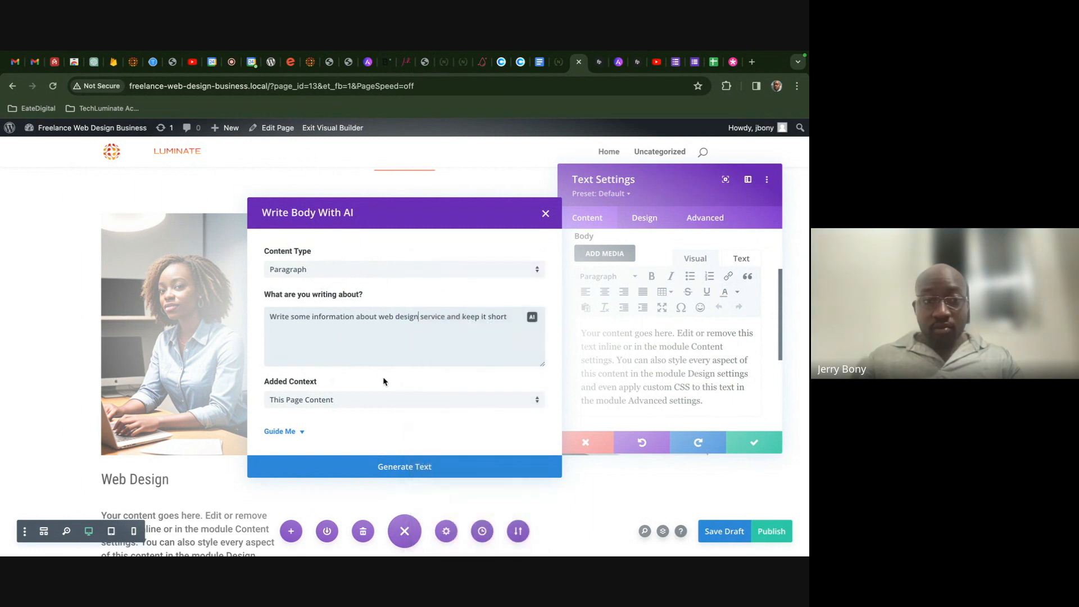
pyautogui.click(380, 479)
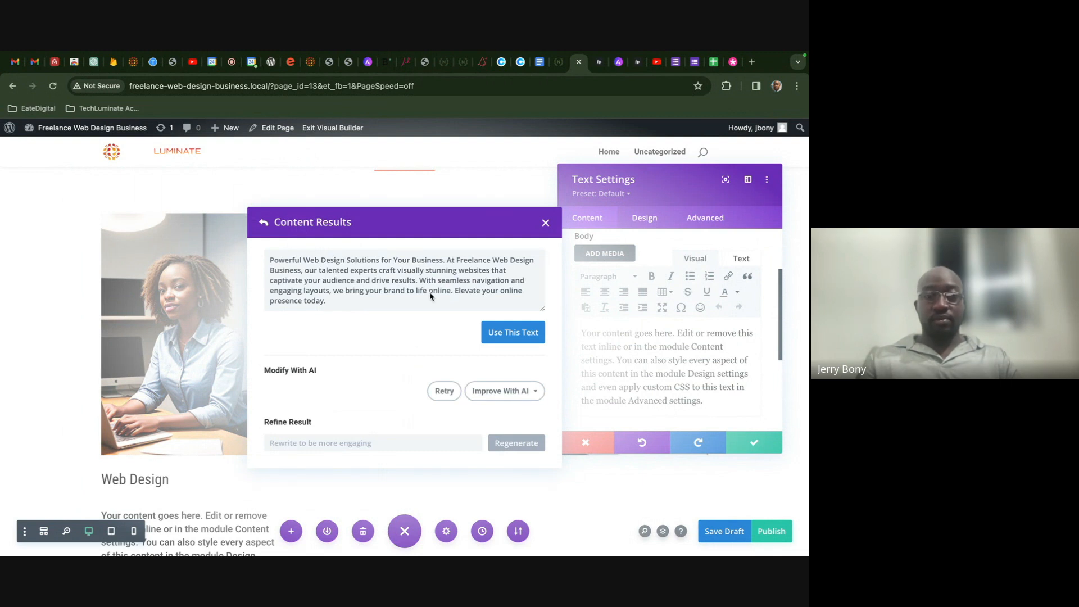
pyautogui.click(511, 391)
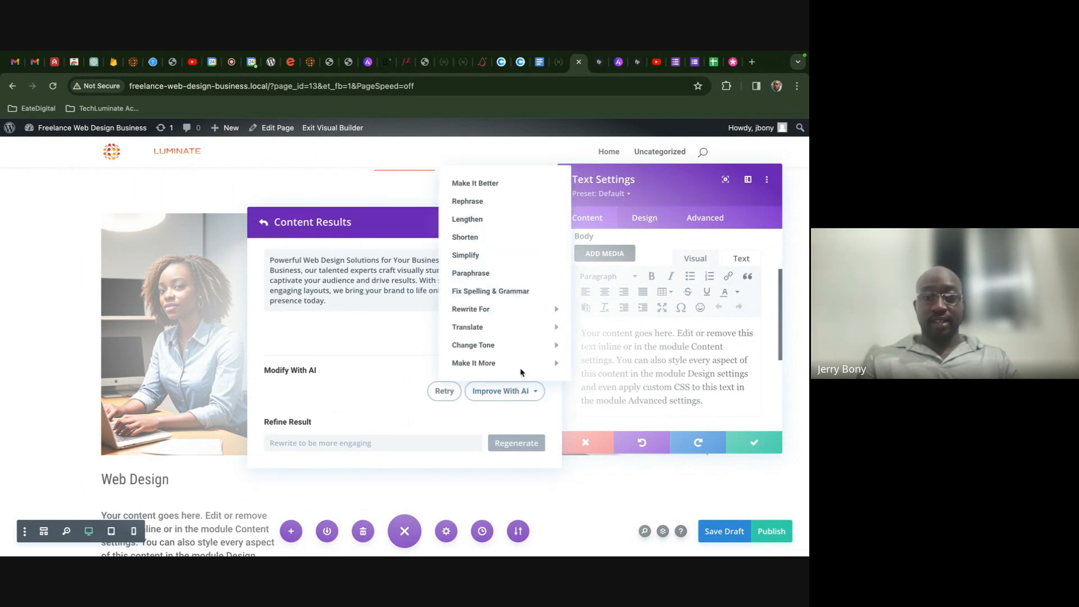
pyautogui.click(497, 236)
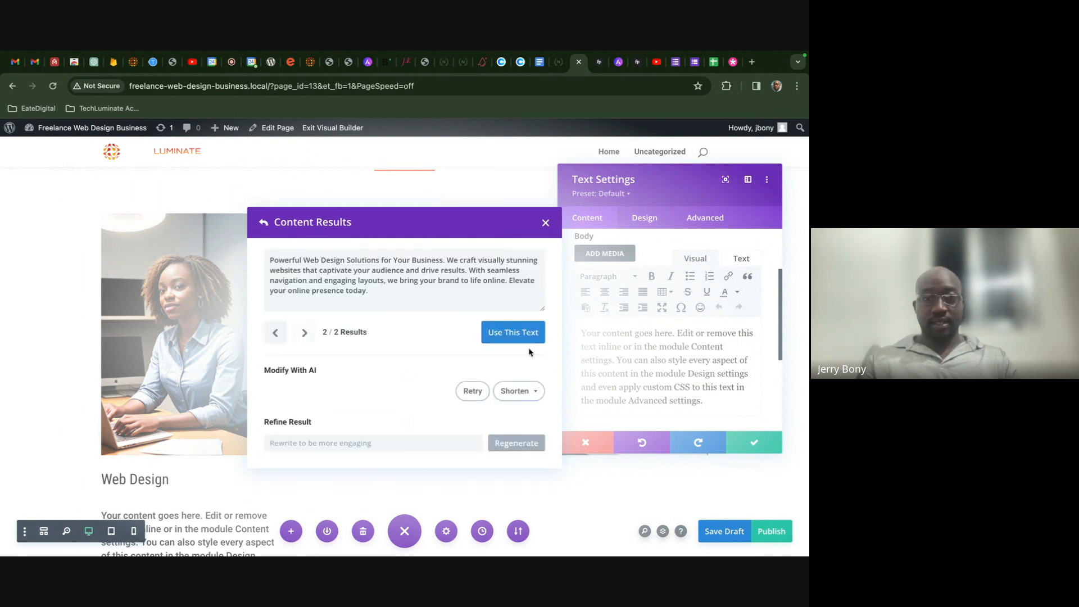
pyautogui.click(512, 332)
pyautogui.scroll(-2, 373, 350)
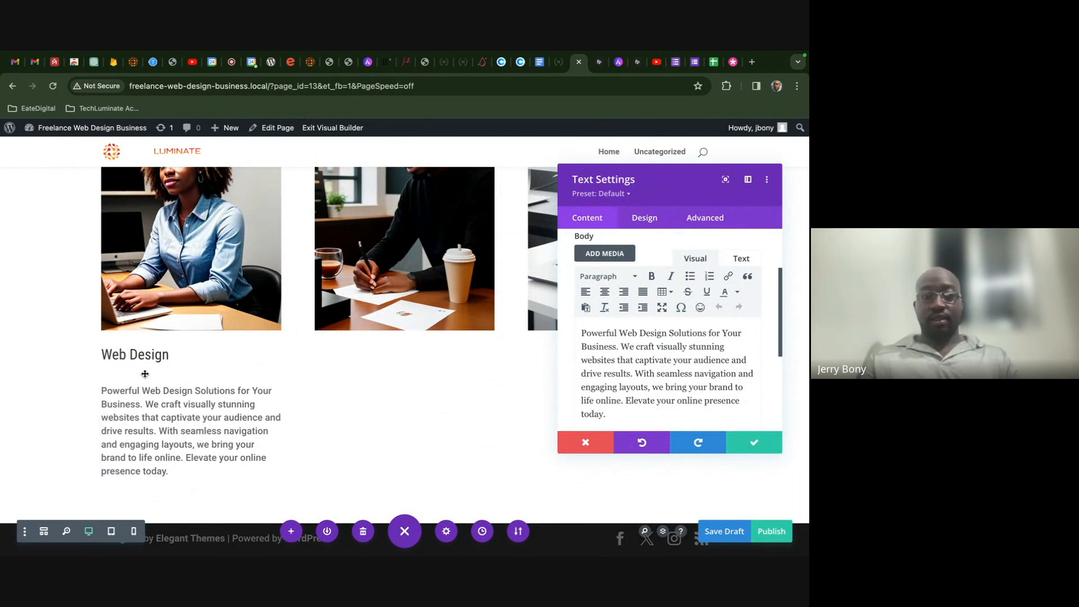
# - Copy the heading into column two, rename it 'Graphic Design', and paste the blurb beneath
pyautogui.click(736, 443)
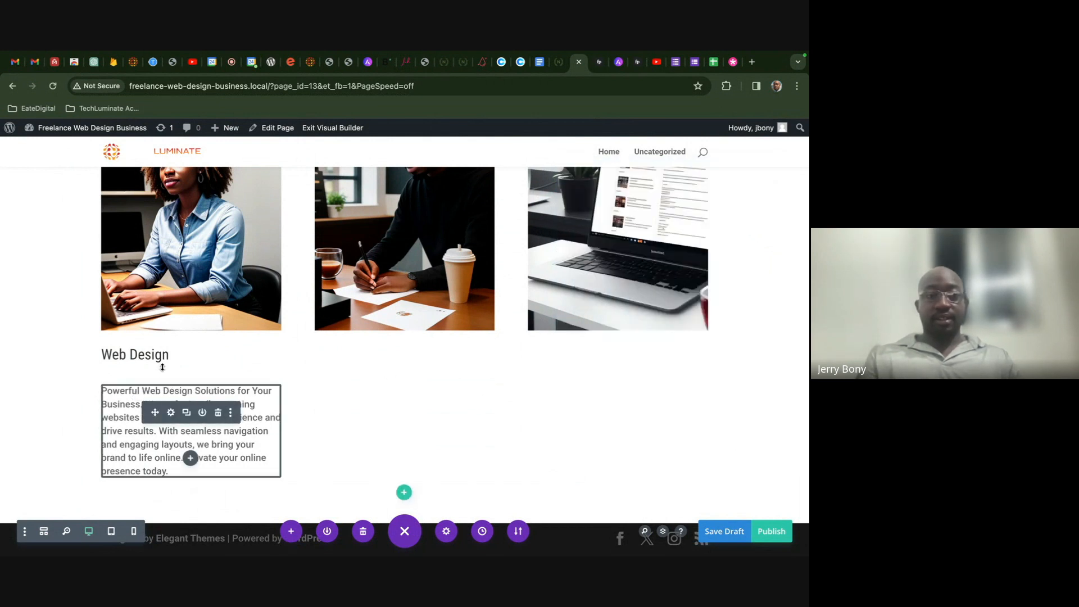
pyautogui.press('super+c')
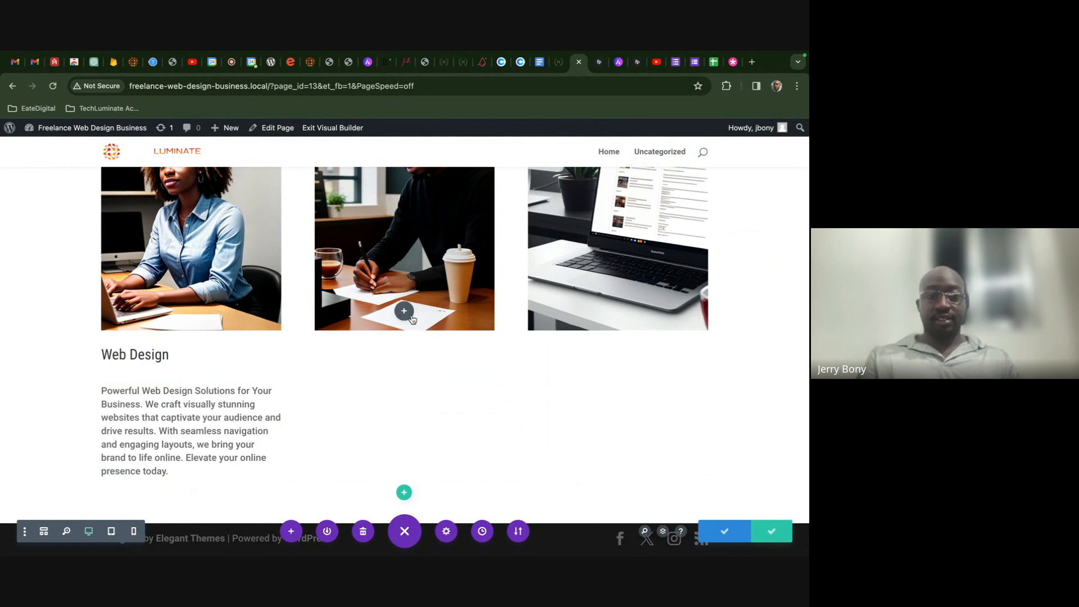
pyautogui.press('super+v')
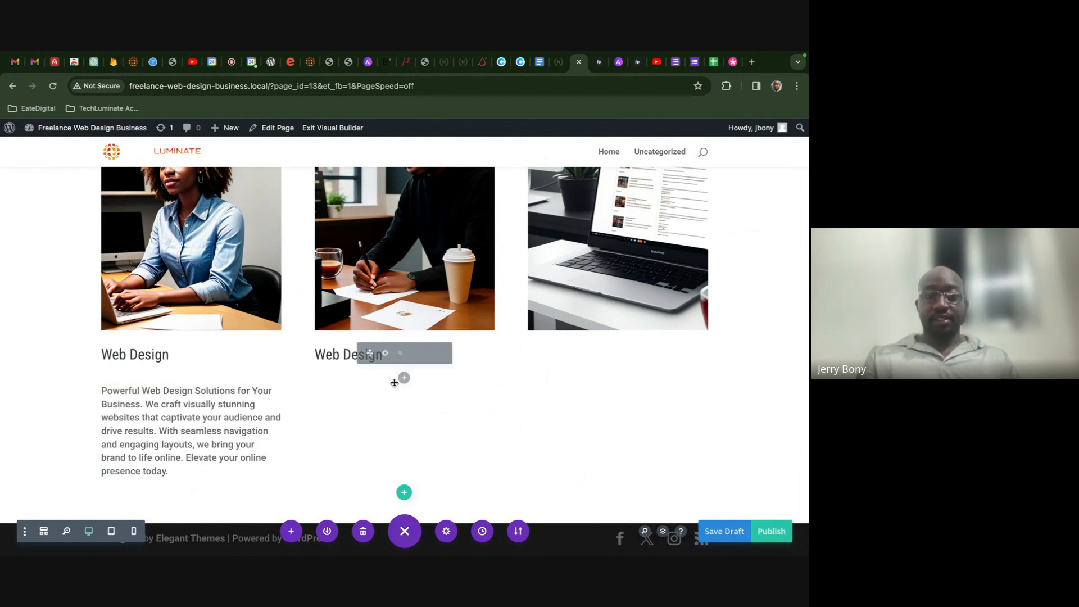
pyautogui.click(385, 353)
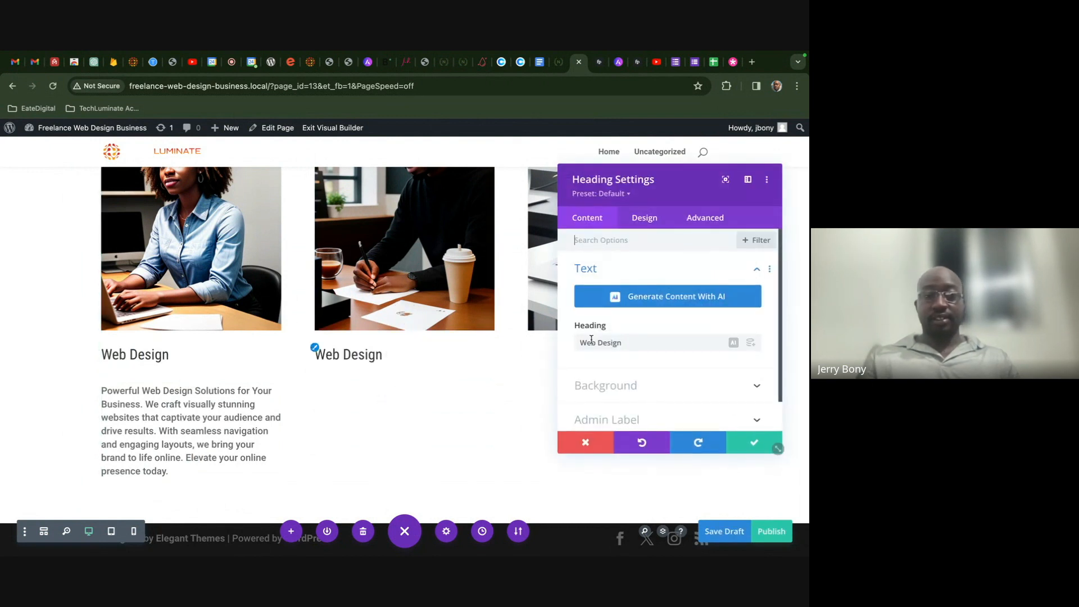
pyautogui.tripleClick(733, 343)
pyautogui.write('Gra')
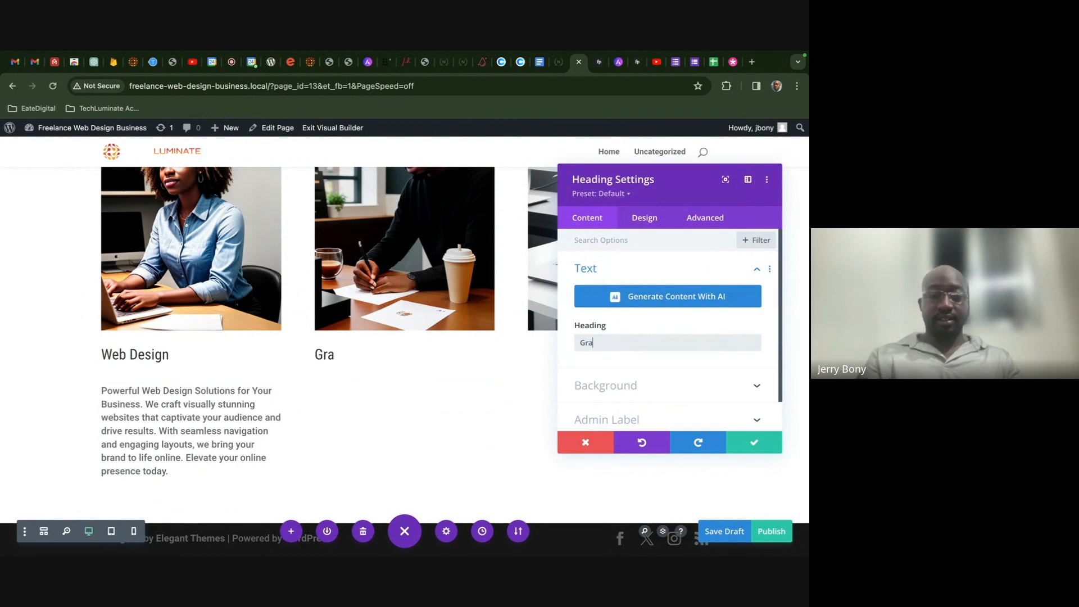
pyautogui.write('phic Design')
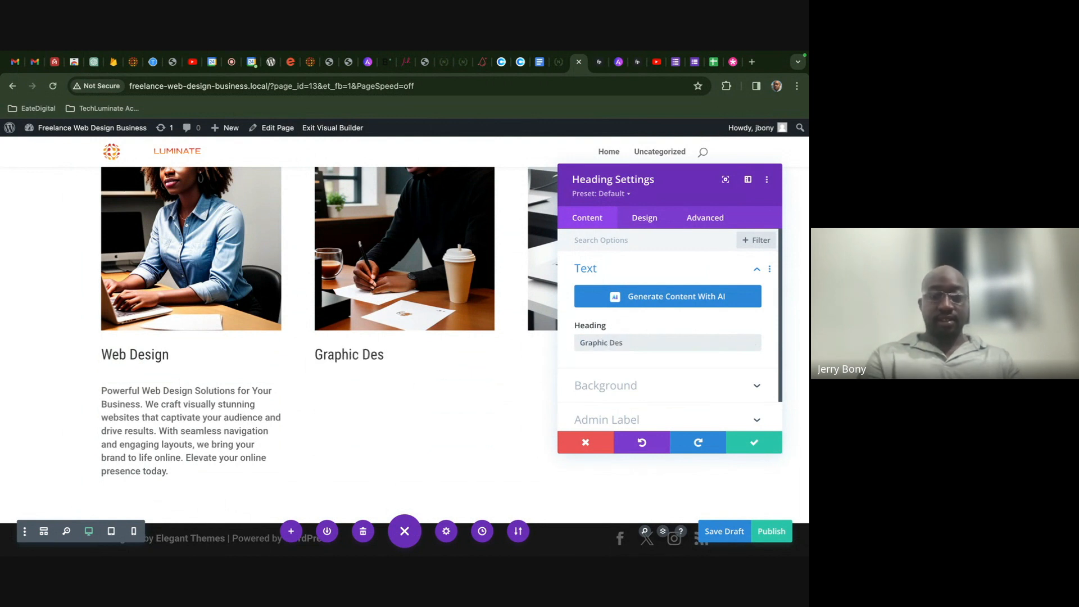
pyautogui.click(737, 444)
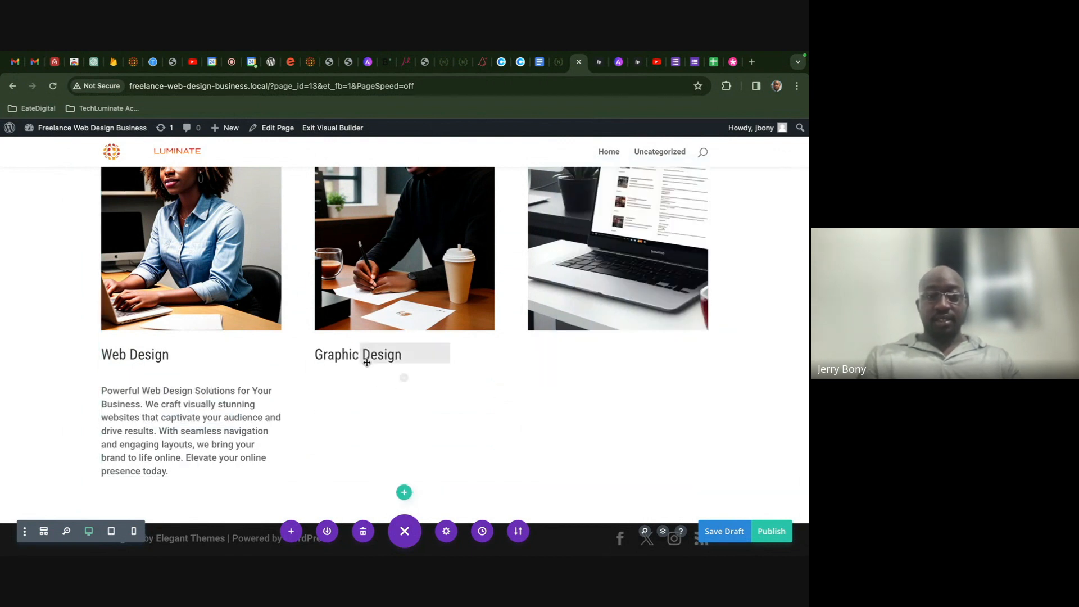
pyautogui.hotkey('ctrl', 'v')
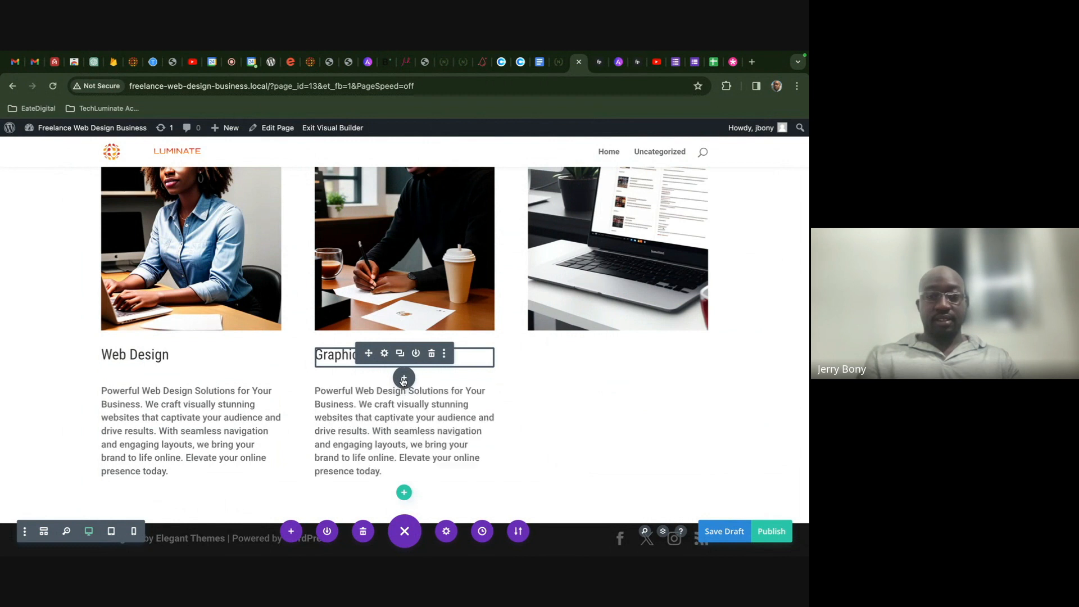
# - Have AI replace the copied paragraph, with the prompt refined to focus on graphic design
pyautogui.click(388, 419)
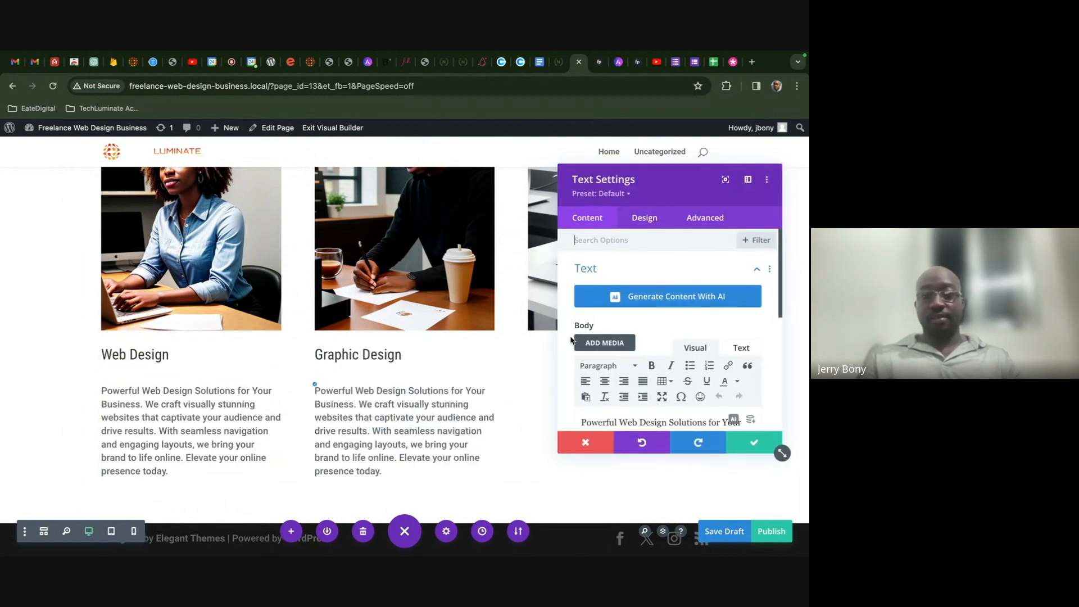
pyautogui.scroll(-2, 737, 369)
pyautogui.click(733, 360)
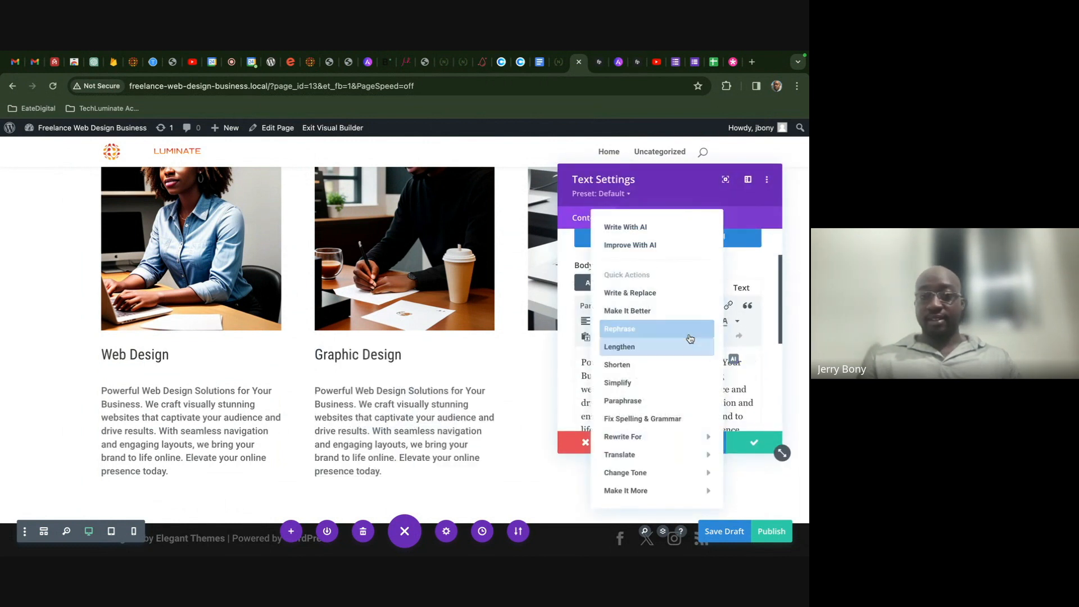
pyautogui.click(677, 293)
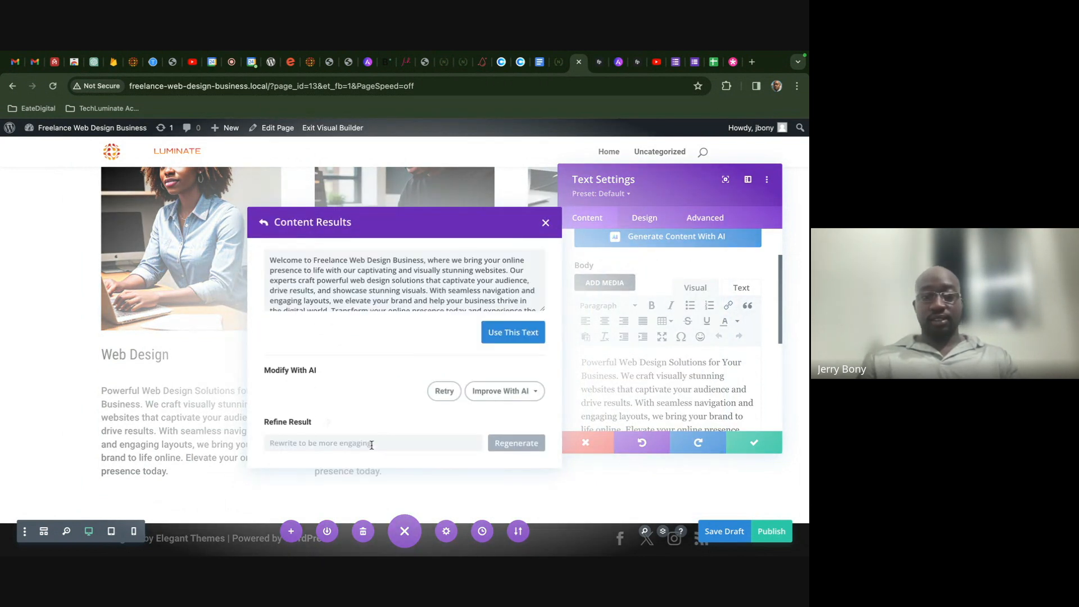
pyautogui.write('Re')
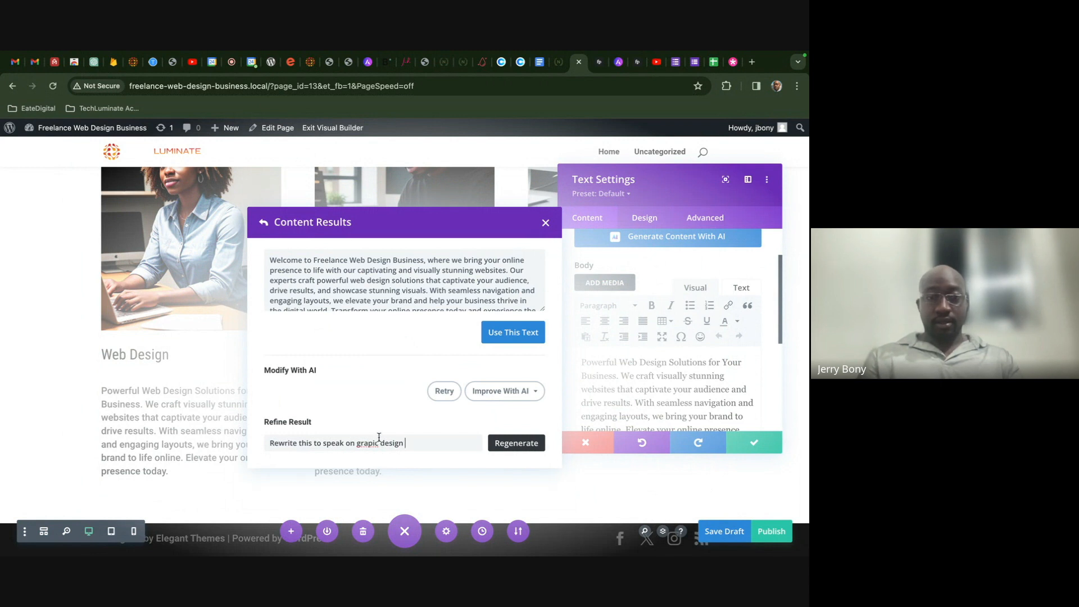
pyautogui.press('BackSpace')
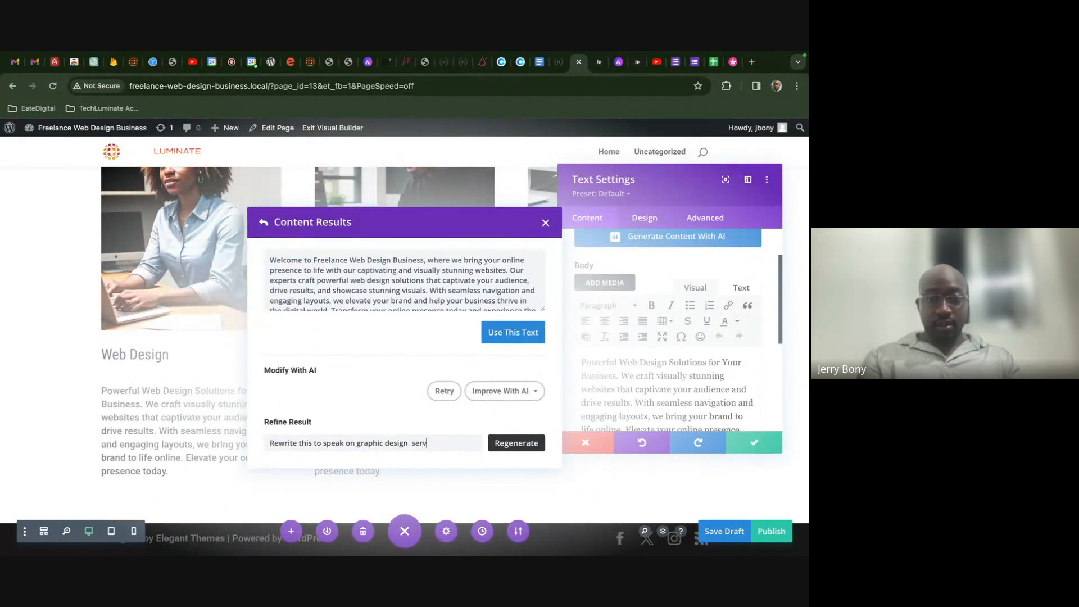
pyautogui.click(504, 445)
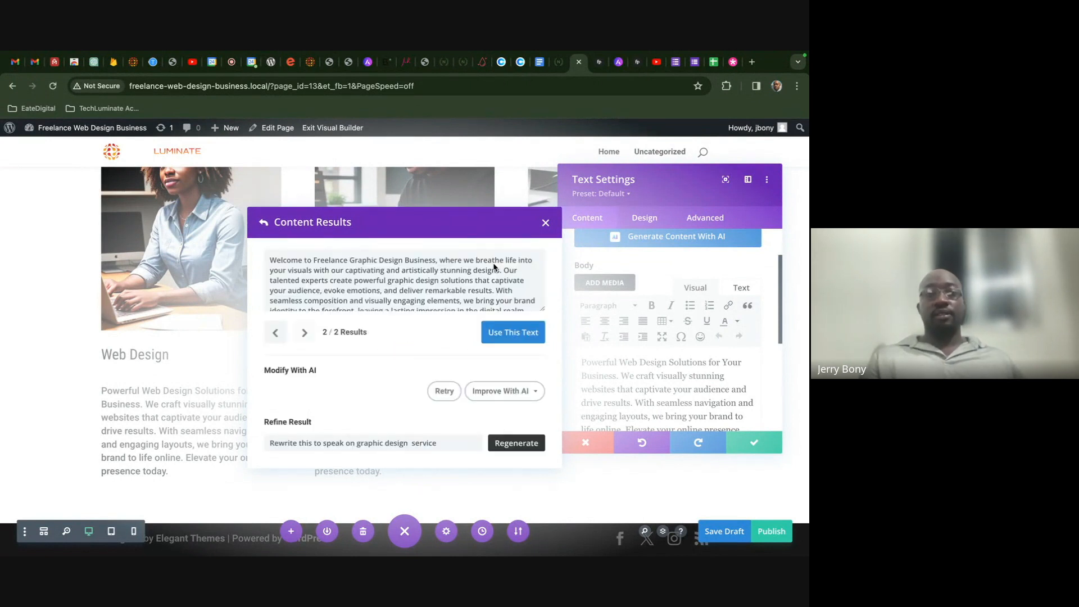
# - Shorten the graphic design text with AI, insert it, trim its final sentences, and save
pyautogui.scroll(-2, 492, 278)
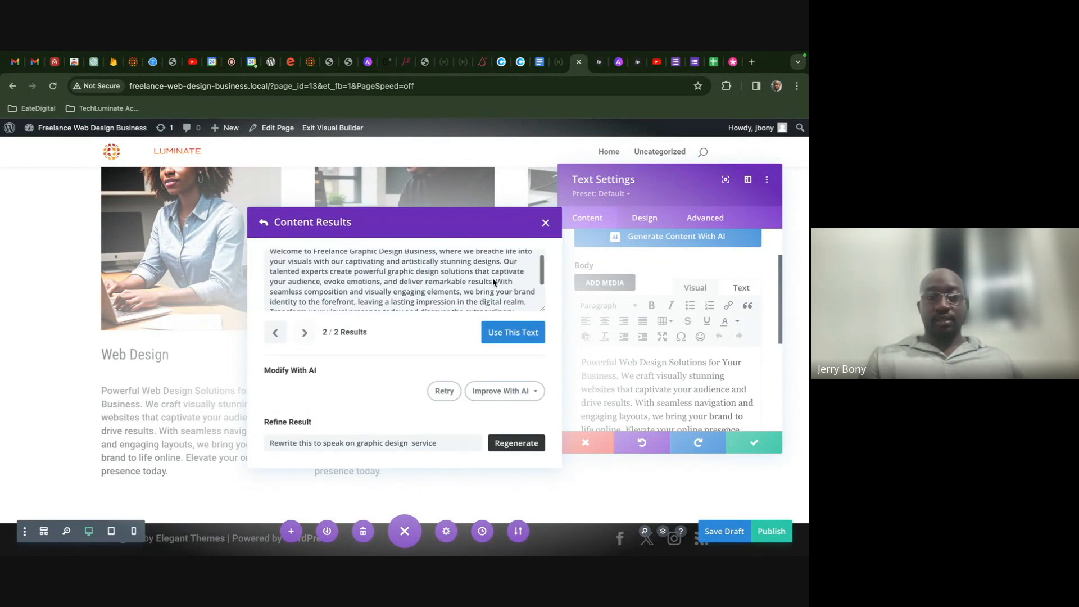
pyautogui.click(533, 401)
pyautogui.click(469, 235)
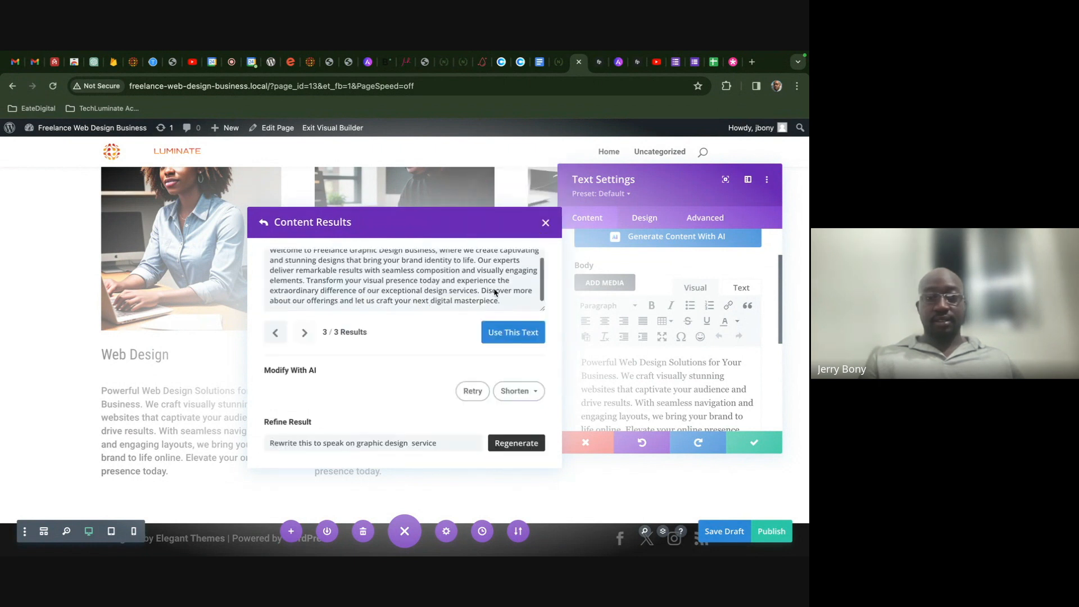
pyautogui.click(511, 335)
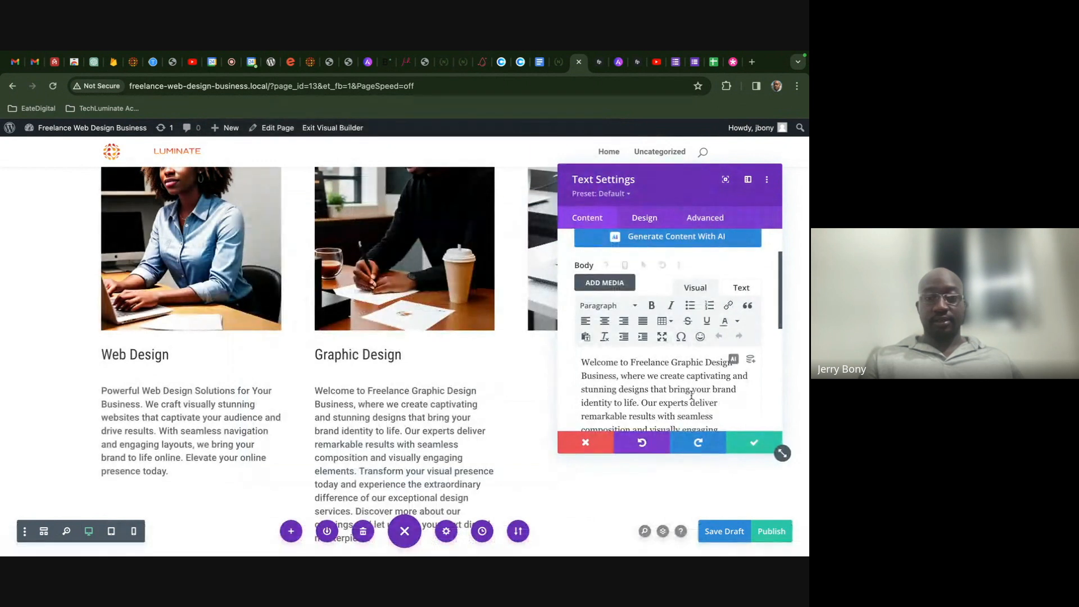
pyautogui.scroll(-1, 714, 411)
pyautogui.scroll(-2, 715, 410)
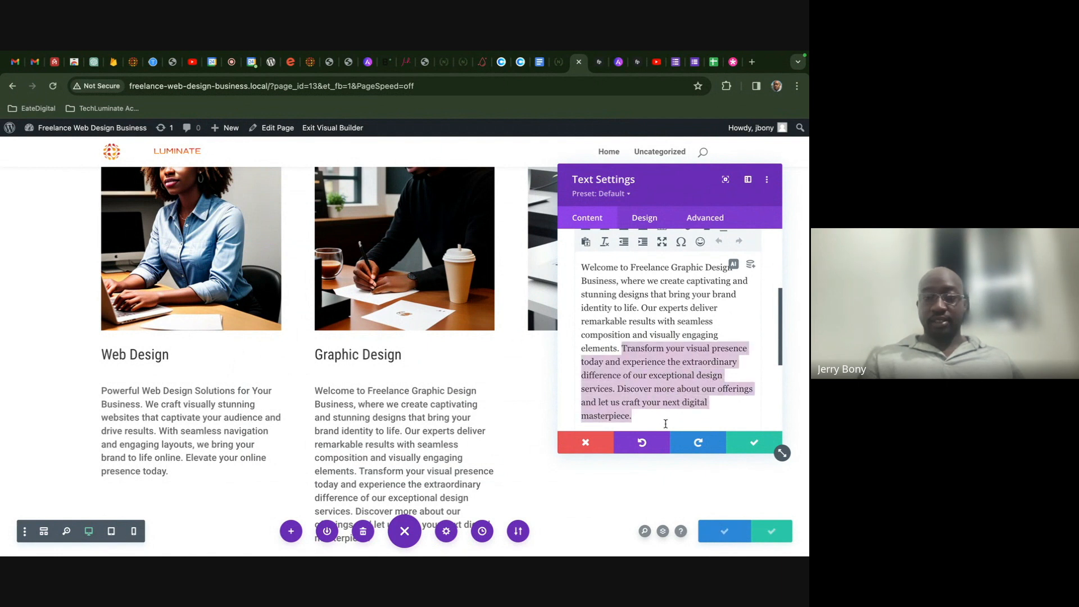
pyautogui.press('BackSpace')
pyautogui.click(744, 440)
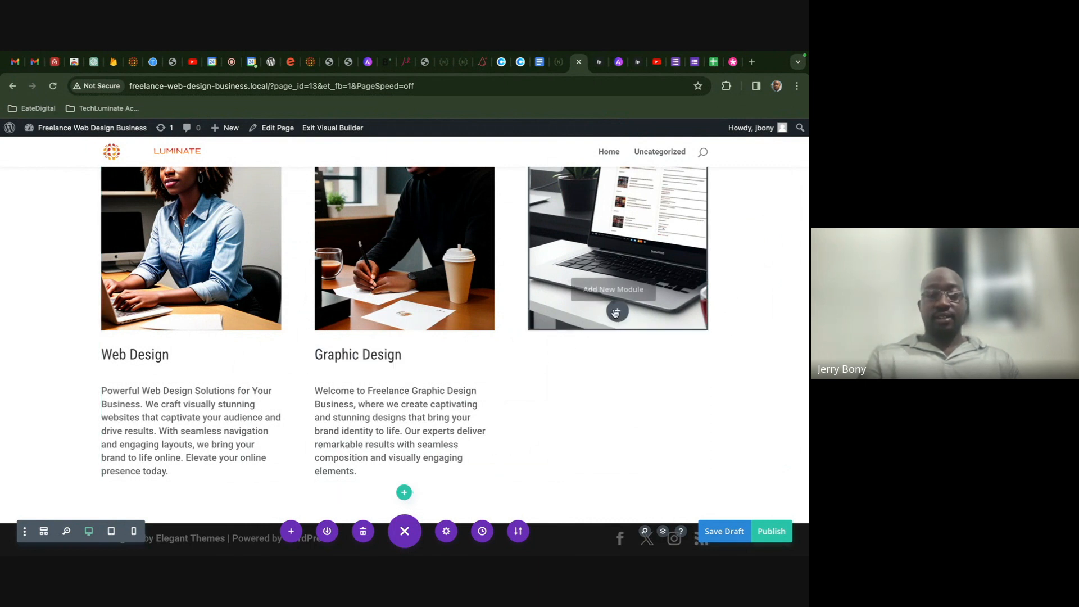
# - Paste the heading and paragraph into column three and rename the heading 'Content Creation'
pyautogui.write('Graphic Design')
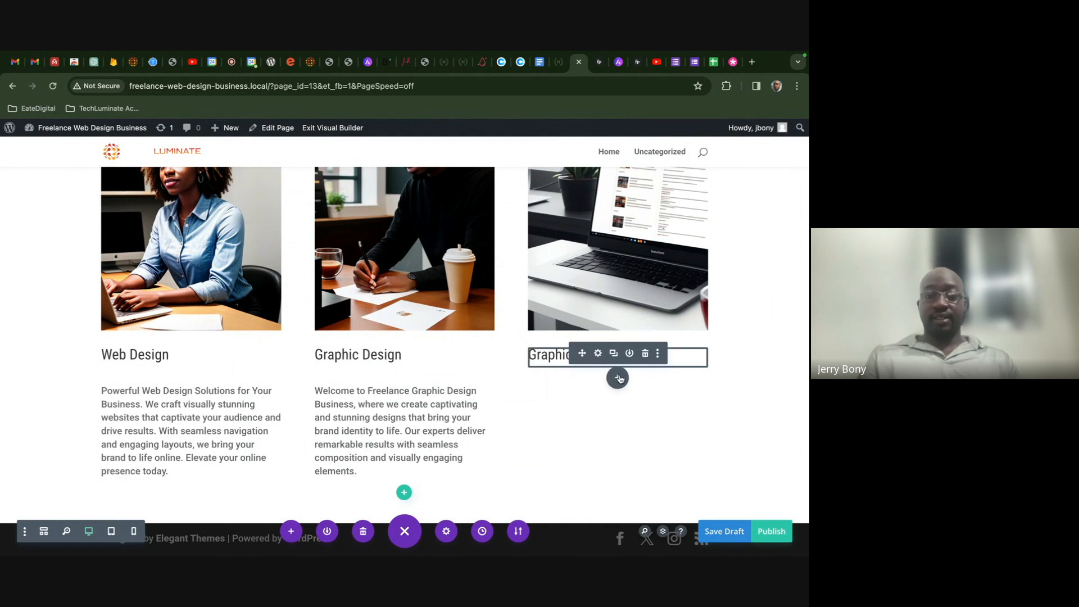
pyautogui.write('Welcome to Freelance Graphic Design Business, where we create captivating and stunning designs that bring your brand identity to life. Our experts deliver remarkable results with seamless composition and visually engaging elements.')
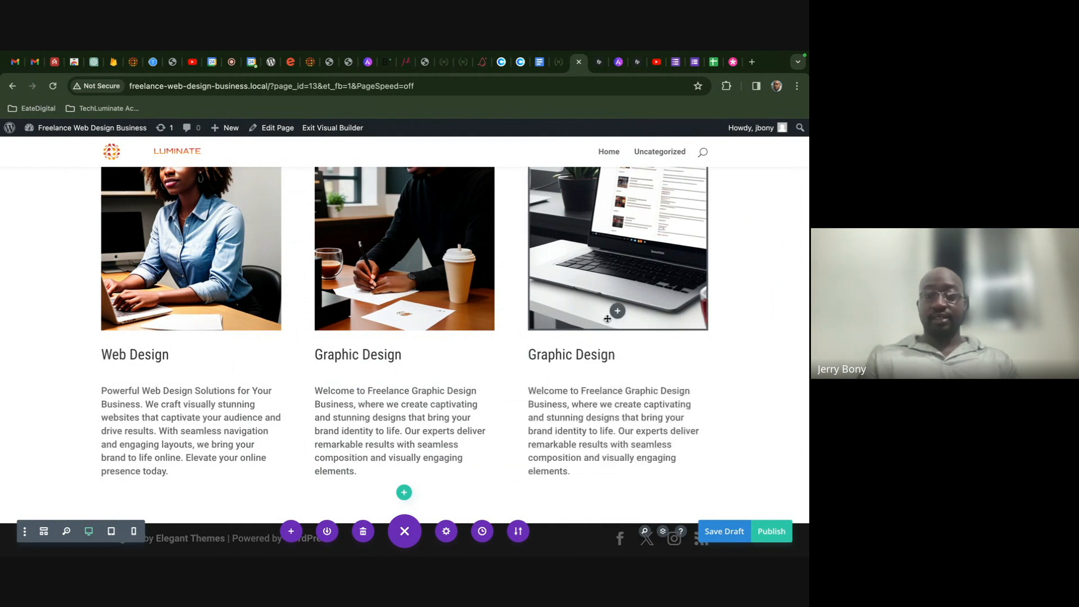
pyautogui.click(599, 353)
pyautogui.moveTo(633, 342); pyautogui.dragTo(560, 345)
pyautogui.write('Content Creation')
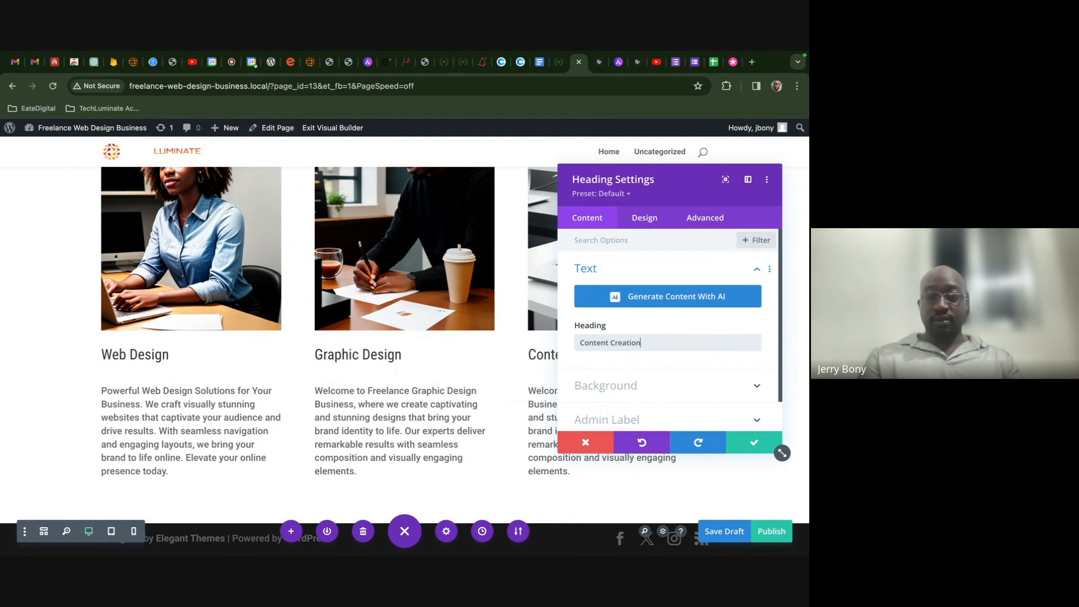
pyautogui.scroll(-1, 635, 379)
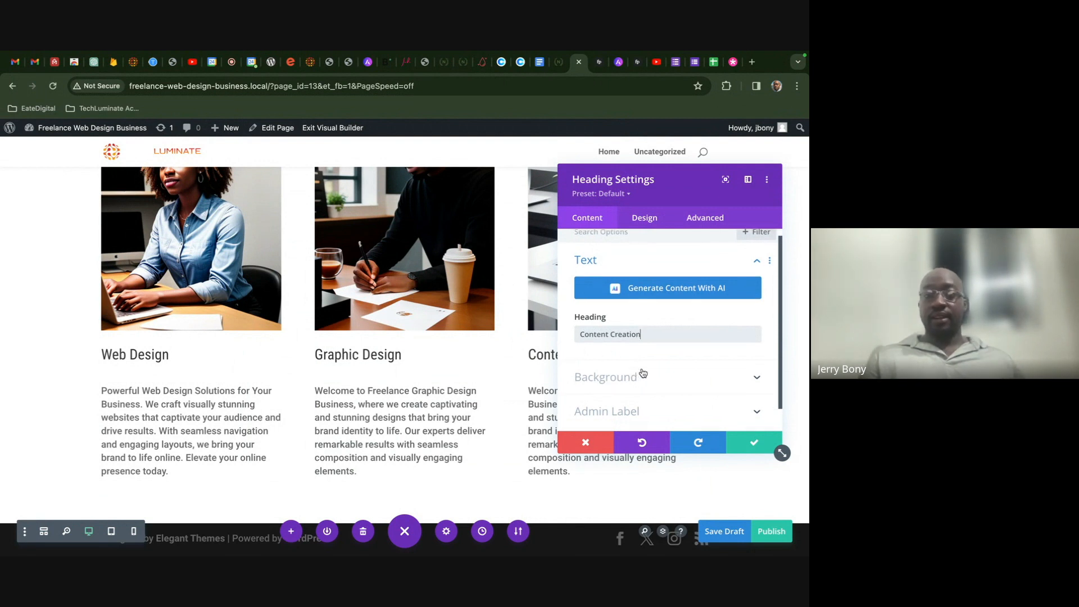
pyautogui.click(742, 437)
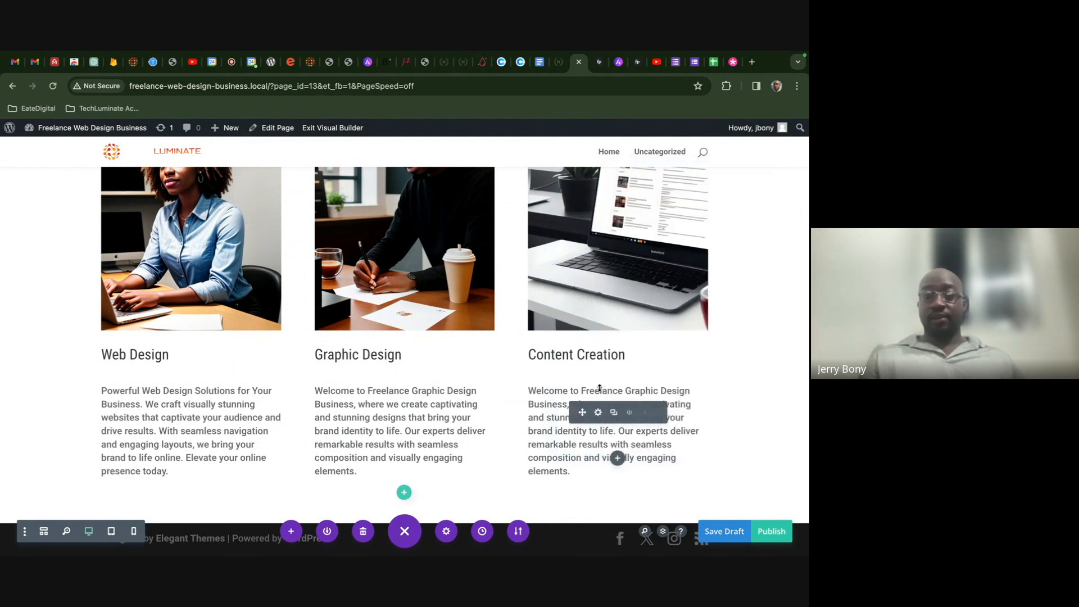
pyautogui.click(597, 416)
pyautogui.scroll(-2, 632, 333)
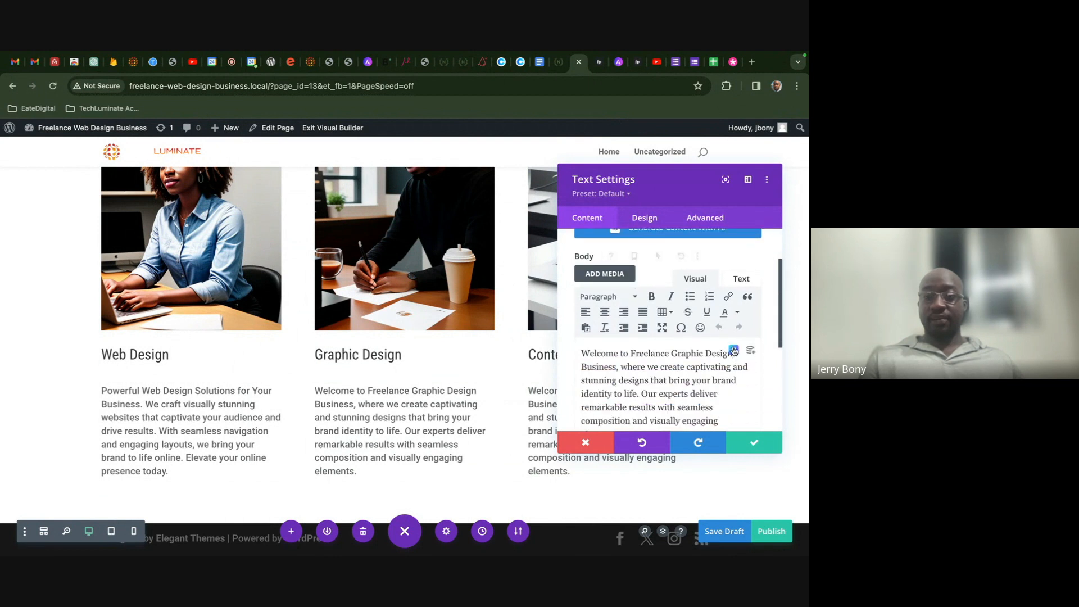
# - Rewrite the third paragraph with AI about content creation services, shorten it, and save
pyautogui.click(646, 256)
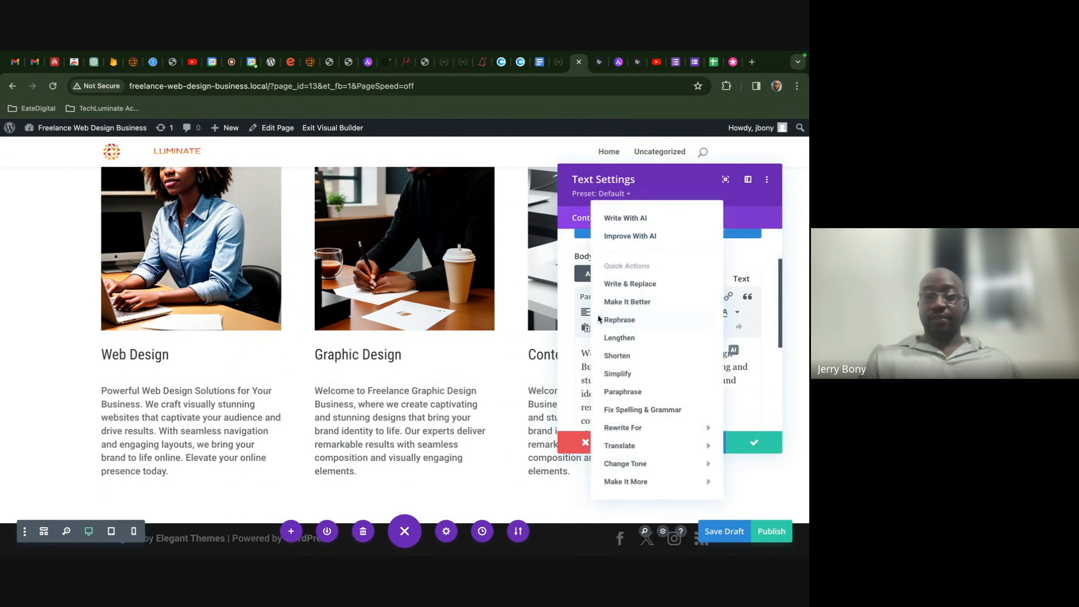
pyautogui.click(649, 284)
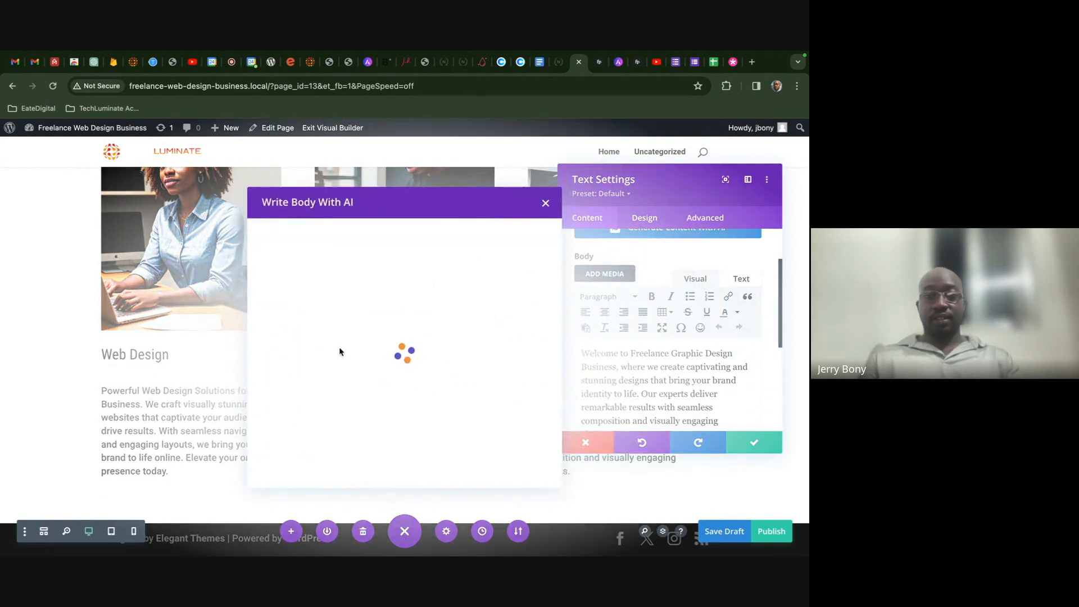
pyautogui.click(352, 437)
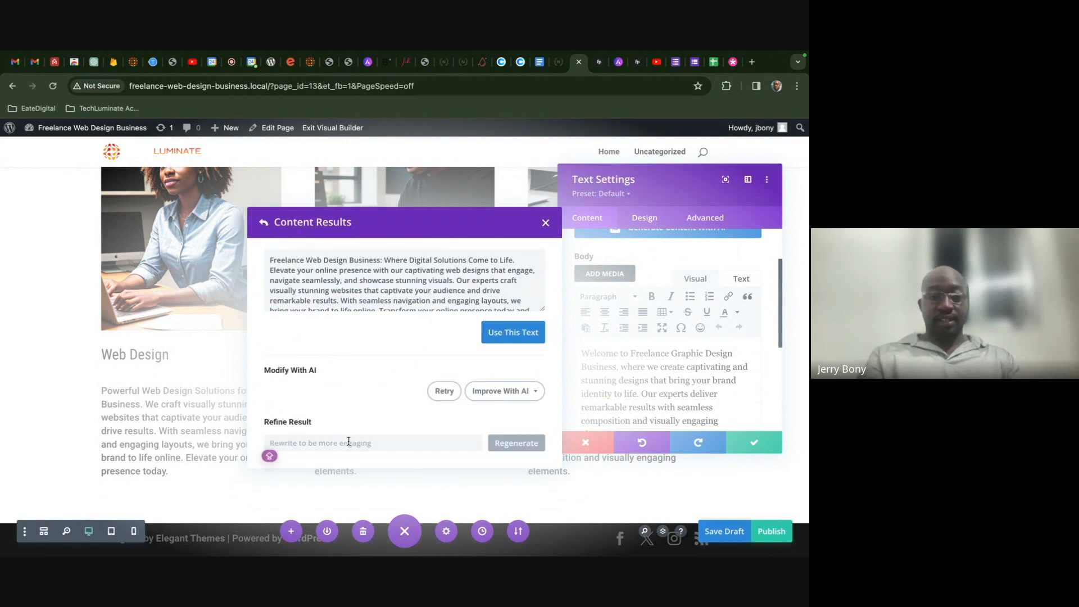
pyautogui.write('Re')
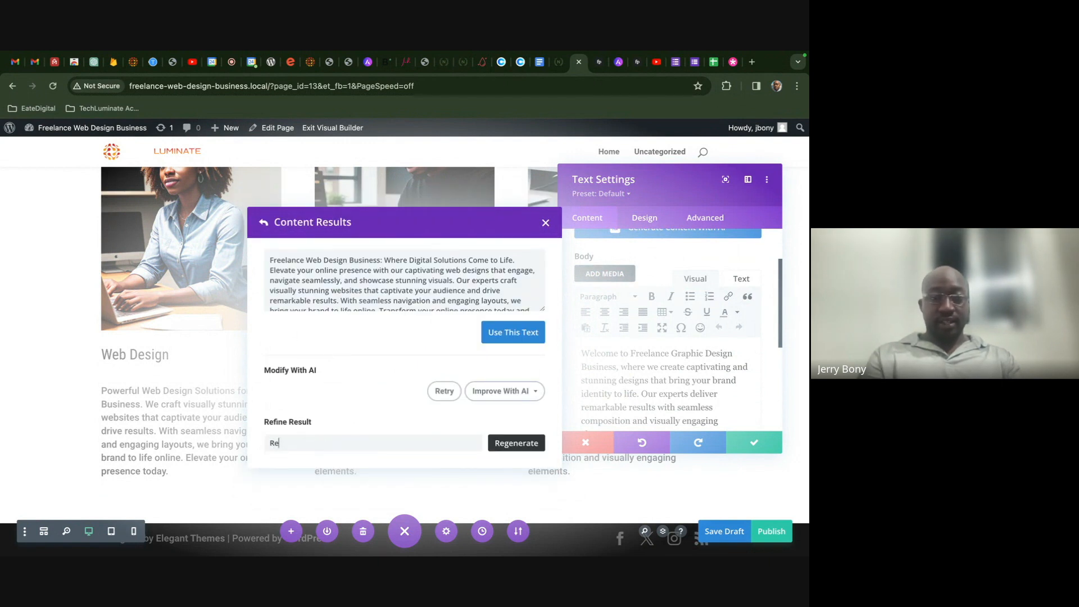
pyautogui.write('write to speak about')
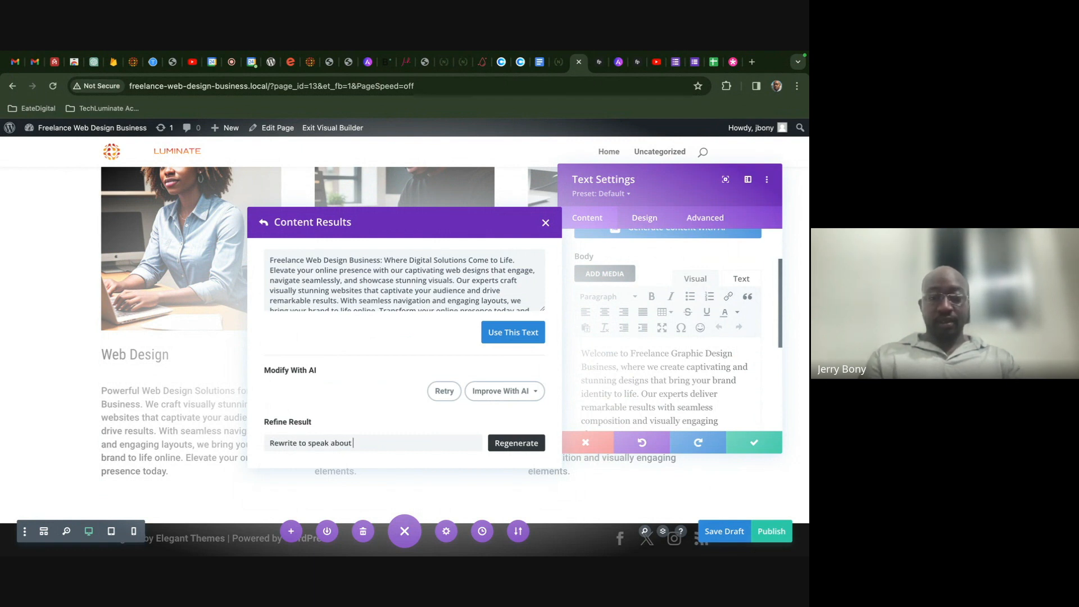
pyautogui.write('content creation services')
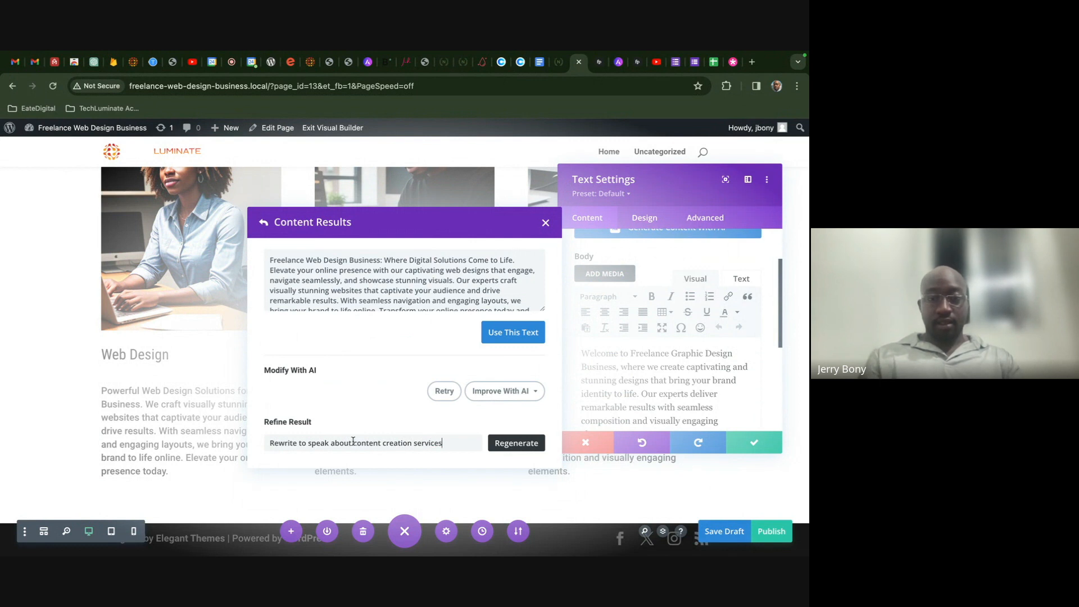
pyautogui.click(515, 445)
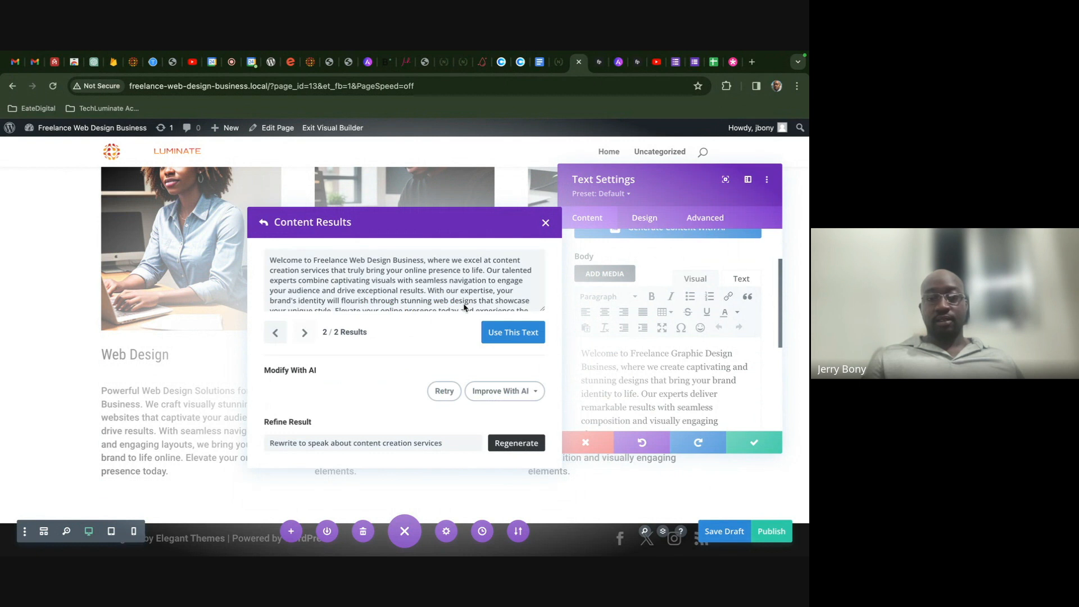
pyautogui.click(527, 400)
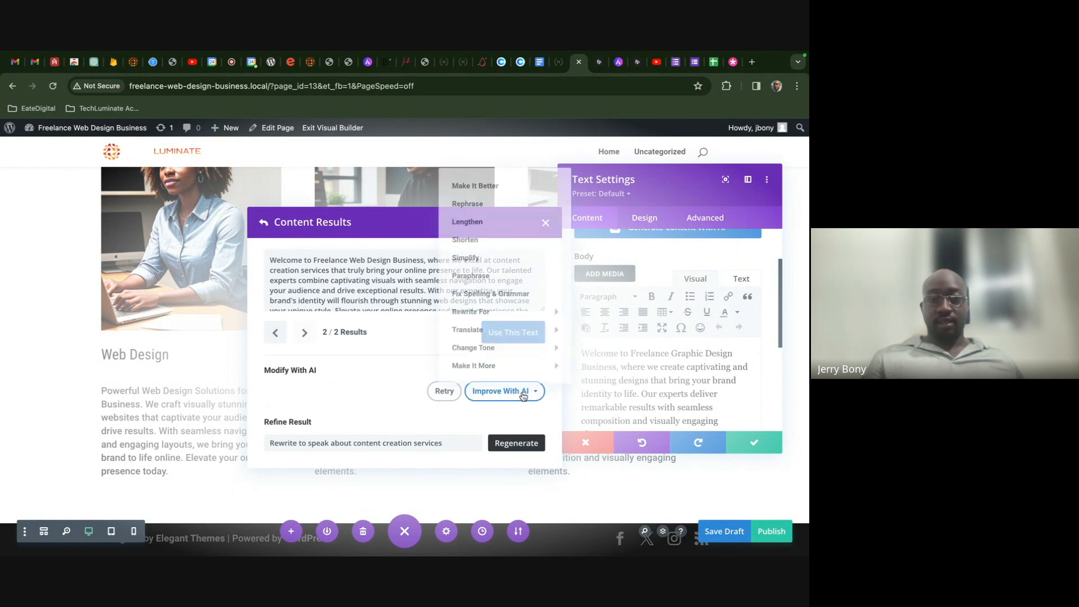
pyautogui.click(497, 240)
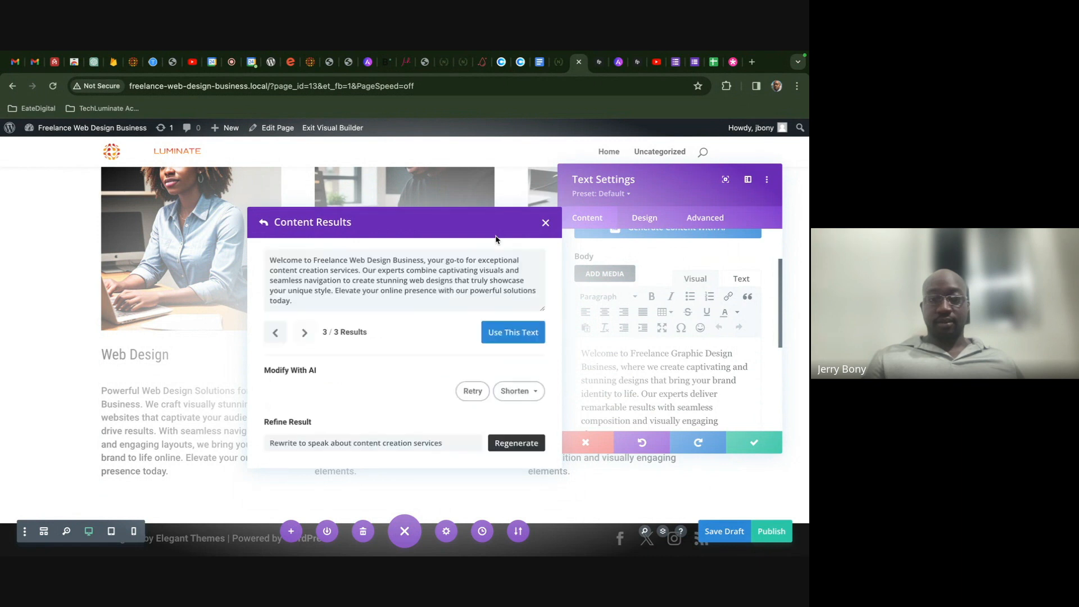
pyautogui.click(512, 332)
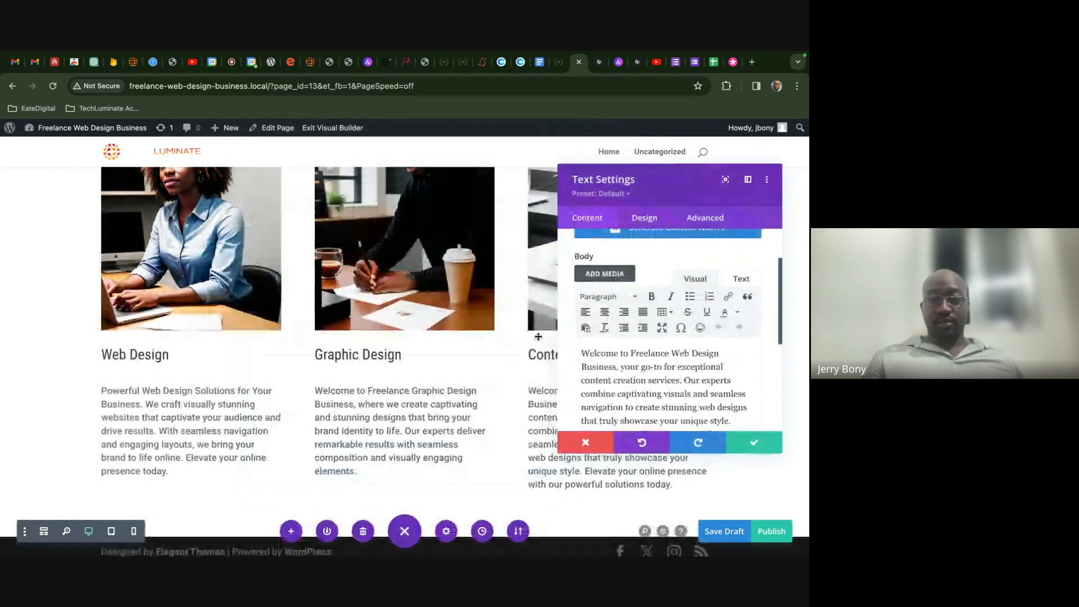
pyautogui.click(750, 443)
pyautogui.scroll(-1, 634, 421)
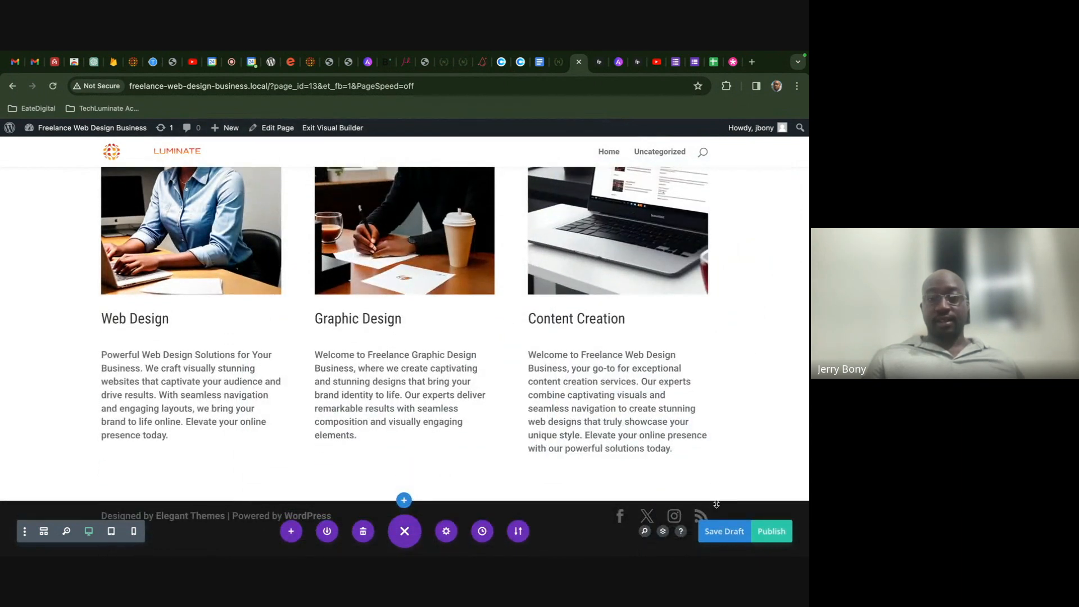
pyautogui.scroll(4, 511, 367)
pyautogui.scroll(-4, 510, 364)
pyautogui.scroll(3, 510, 364)
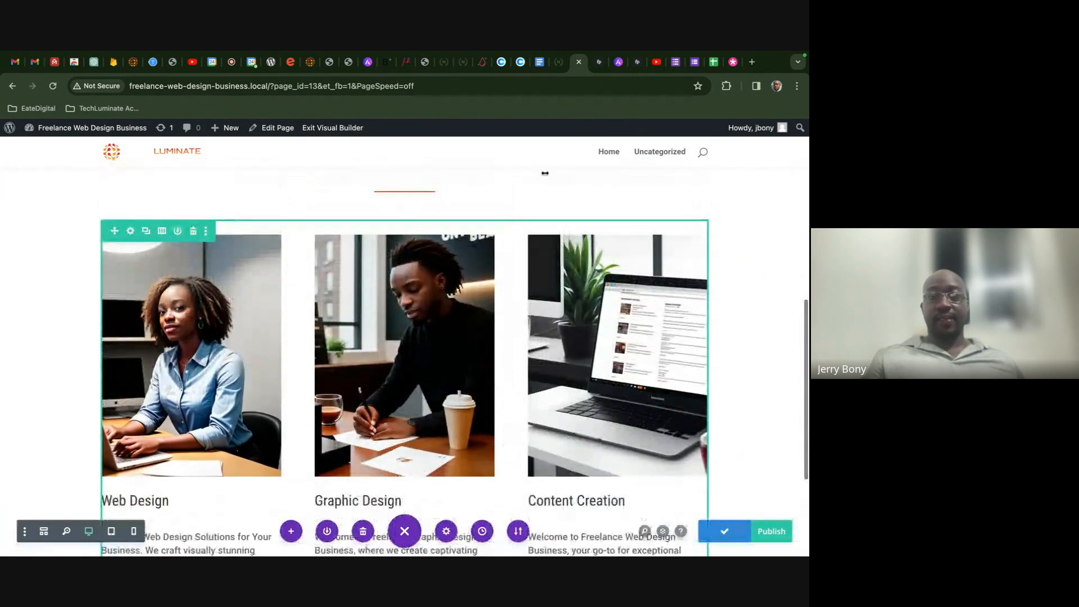
pyautogui.click(566, 69)
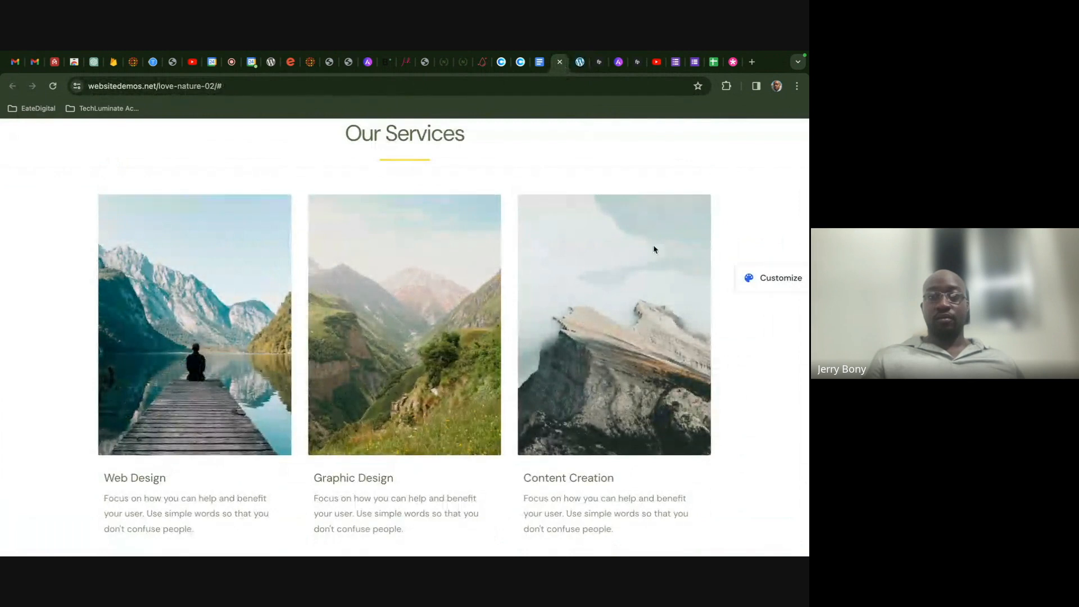
pyautogui.scroll(-10, 653, 249)
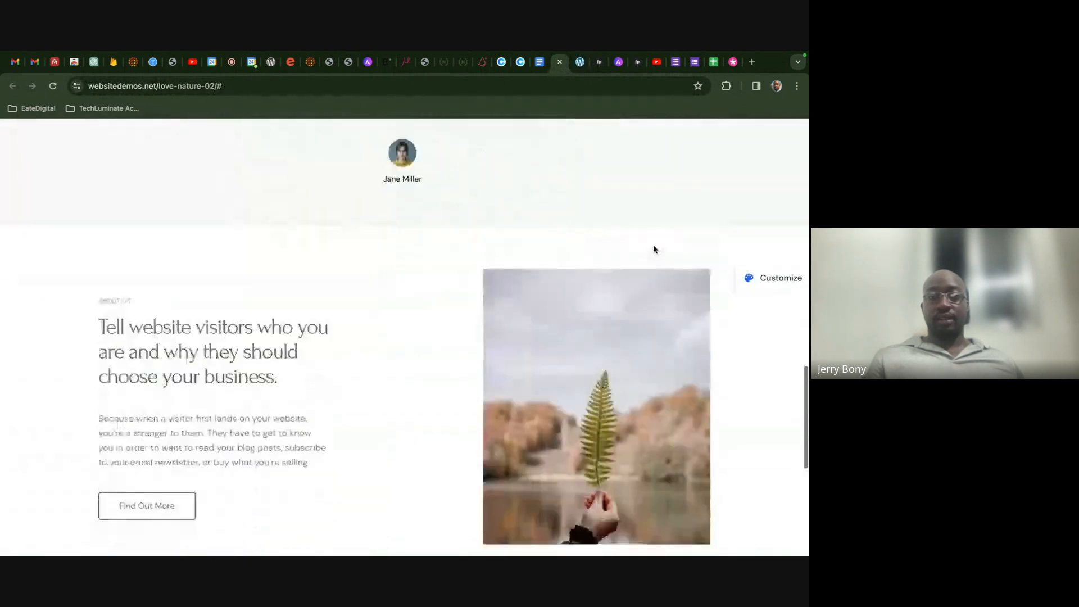
pyautogui.scroll(-5, 654, 249)
pyautogui.scroll(10, 653, 249)
pyautogui.scroll(-6, 654, 249)
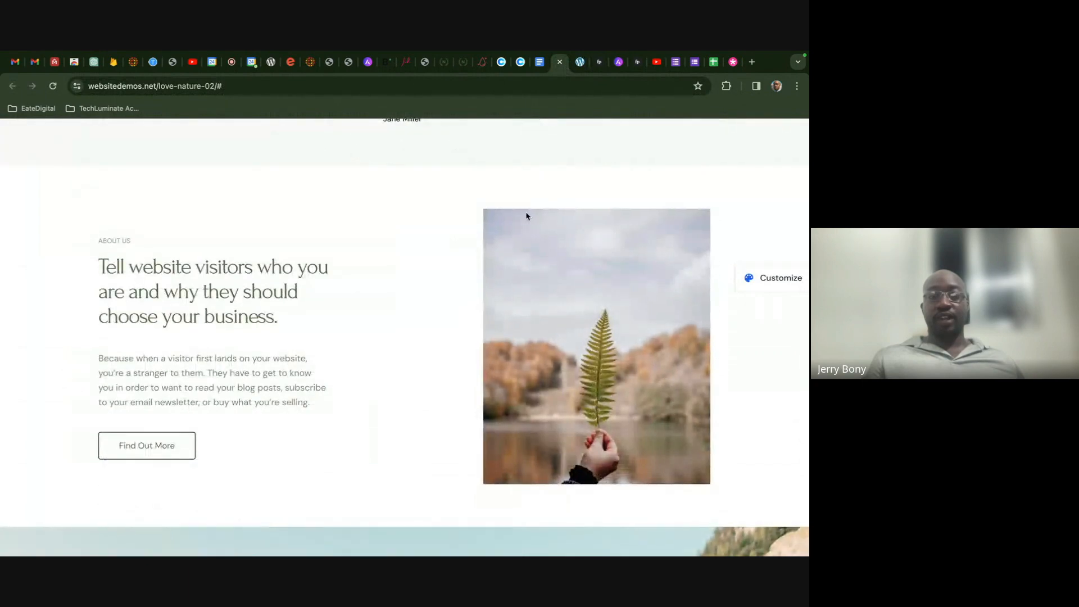
pyautogui.scroll(2, 526, 215)
pyautogui.scroll(-5, 526, 215)
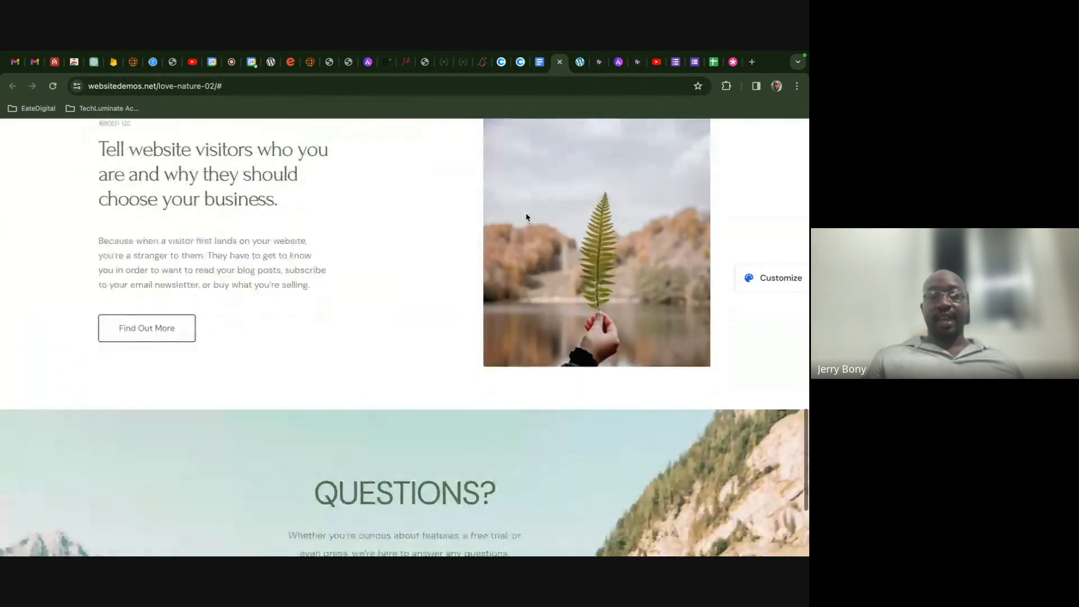
pyautogui.scroll(-2, 526, 216)
pyautogui.scroll(-1, 529, 292)
pyautogui.scroll(5, 540, 330)
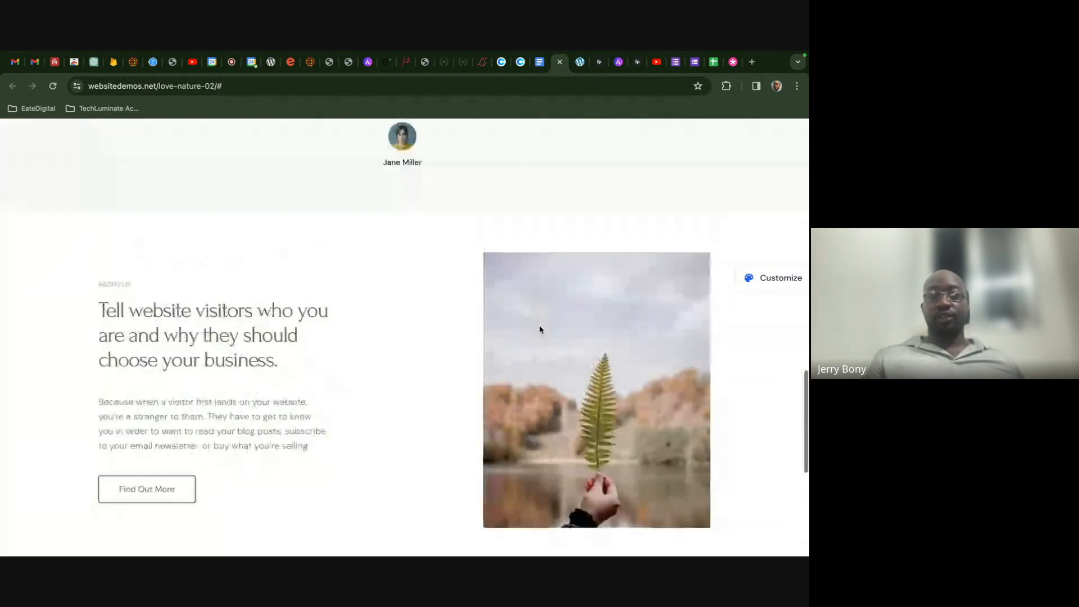
pyautogui.click(583, 63)
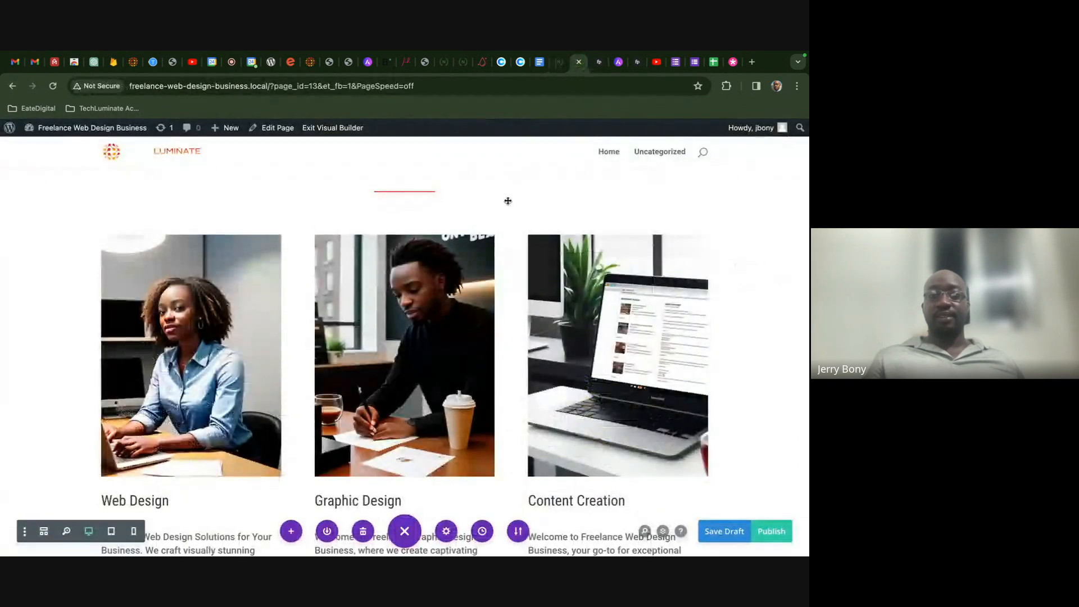
# - Add a full-width section below the services, then delete it again
pyautogui.scroll(-3, 443, 315)
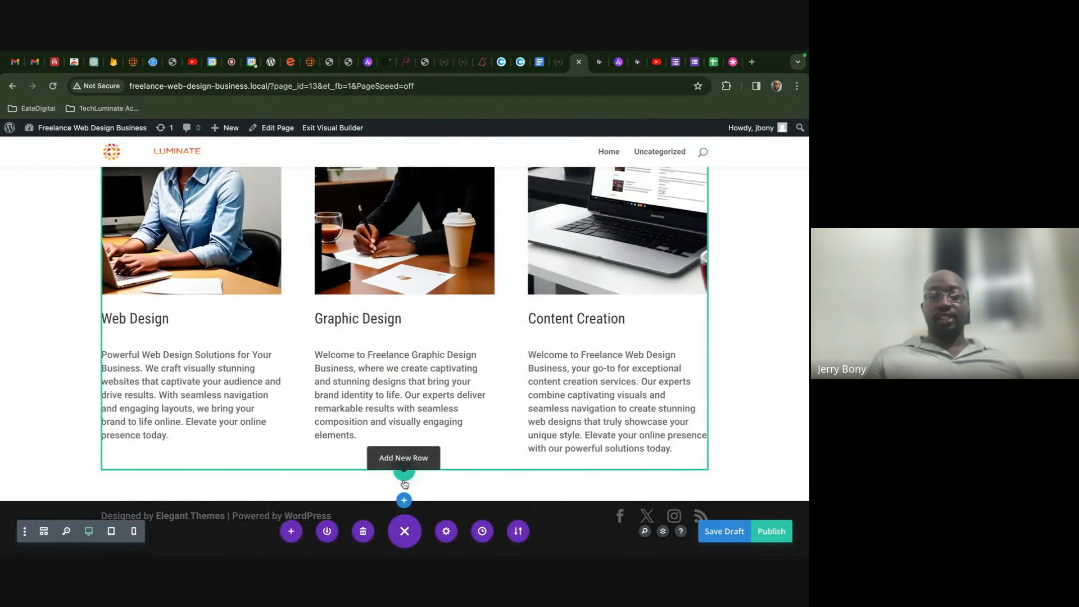
pyautogui.click(404, 500)
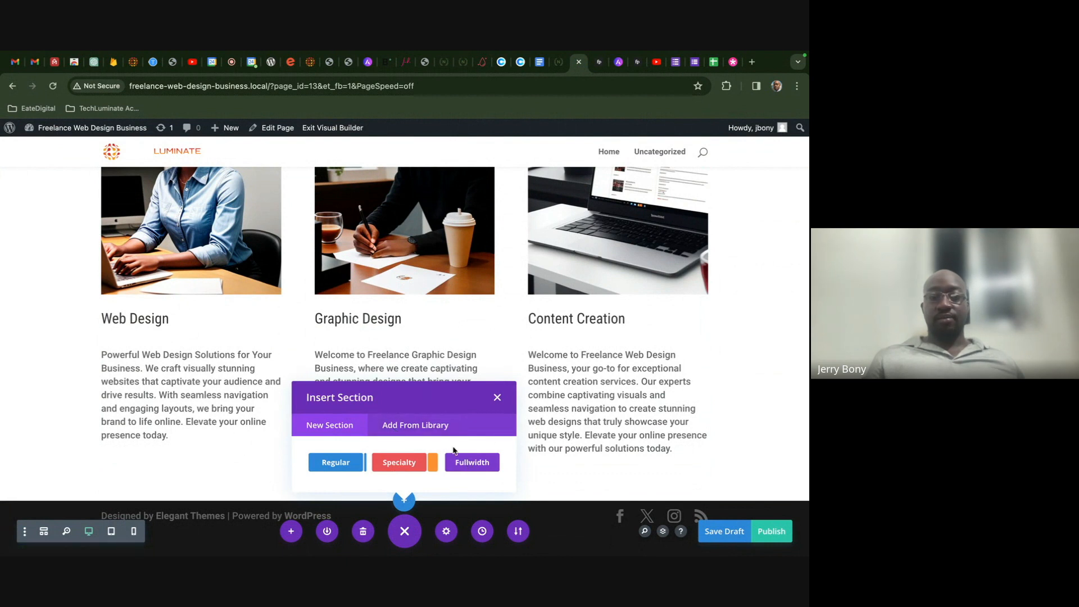
pyautogui.click(470, 463)
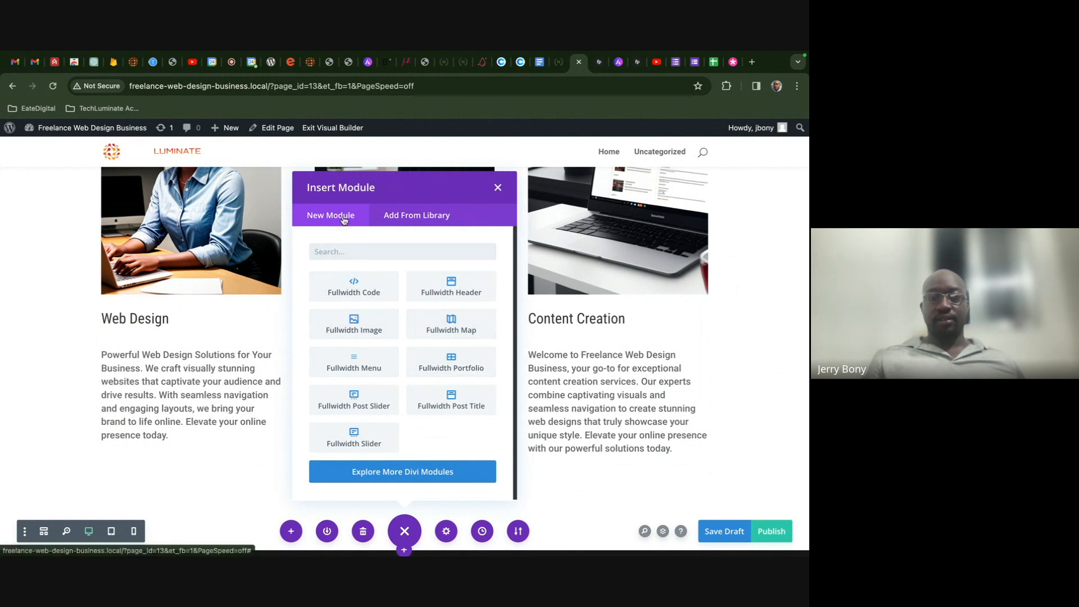
pyautogui.click(498, 187)
pyautogui.scroll(-2, 437, 392)
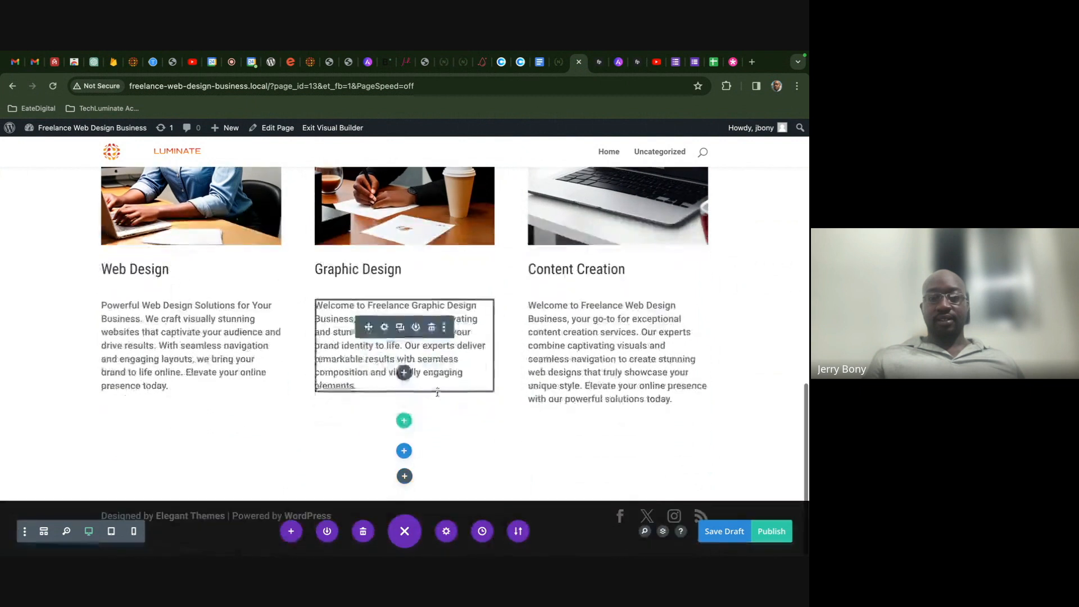
pyautogui.click(76, 463)
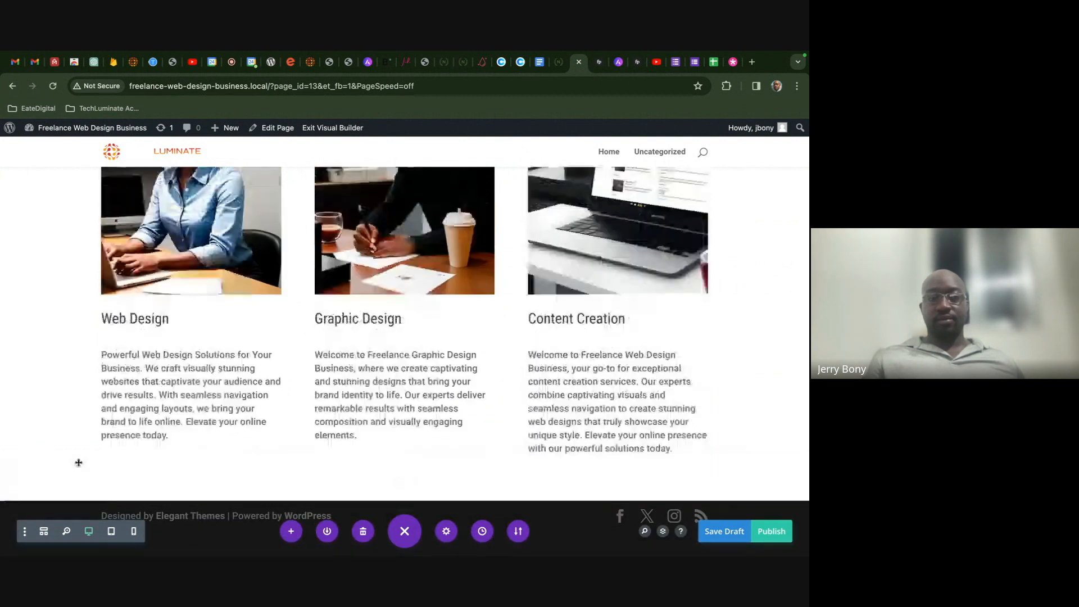
# - Add a regular single-column section holding a Call To Action module
pyautogui.click(404, 499)
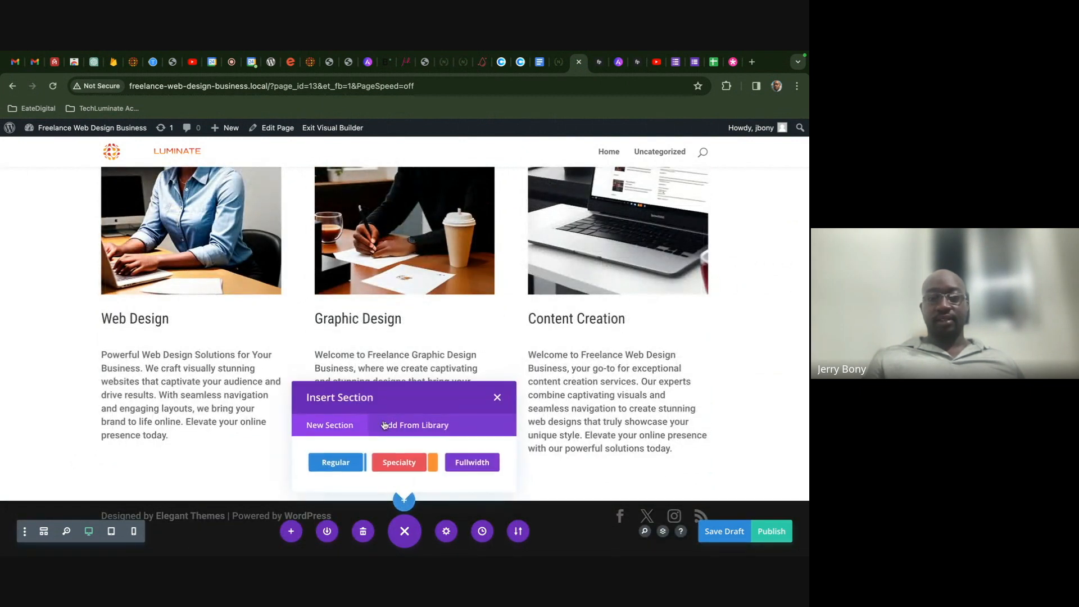
pyautogui.click(349, 463)
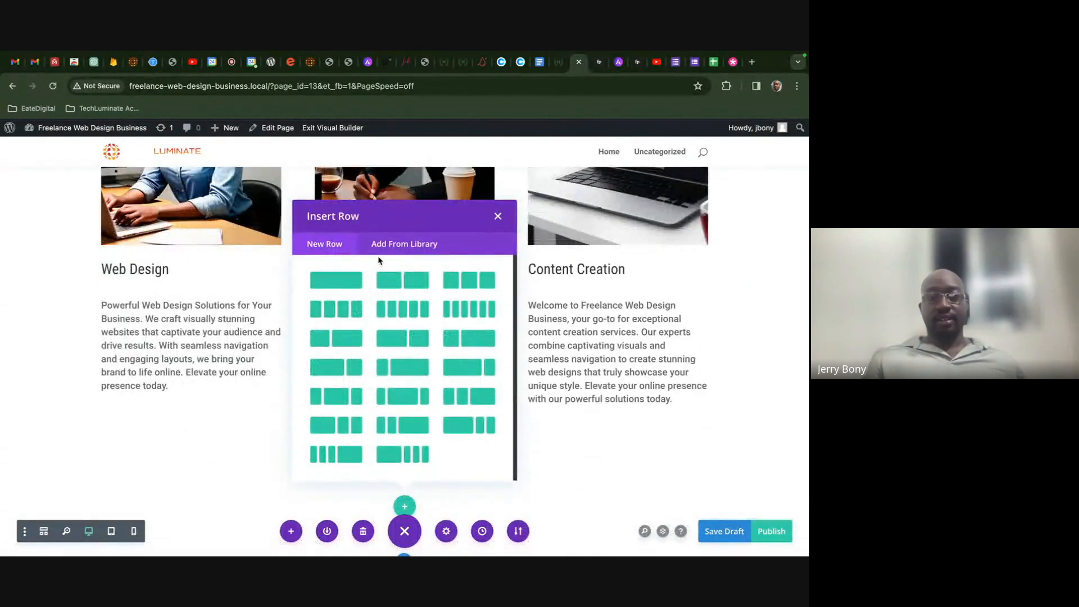
pyautogui.click(337, 279)
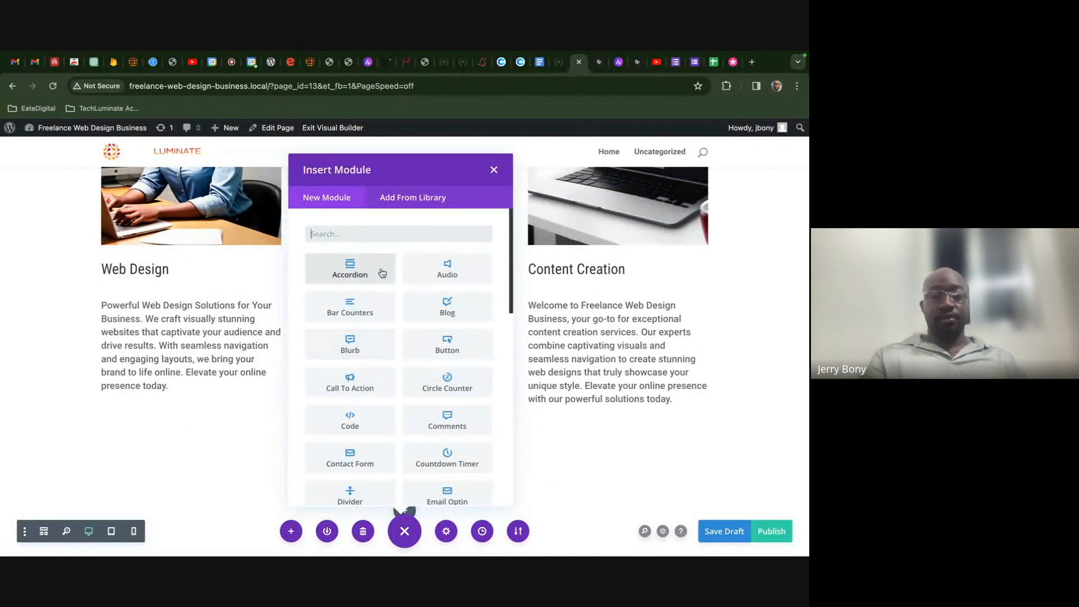
pyautogui.write('ct')
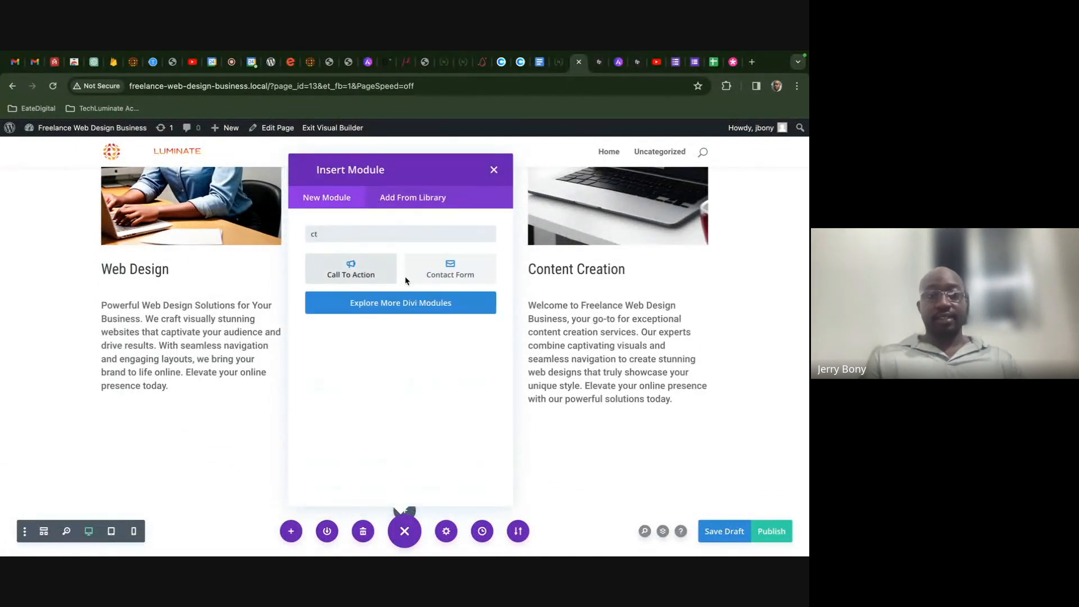
pyautogui.click(360, 271)
pyautogui.scroll(-3, 443, 343)
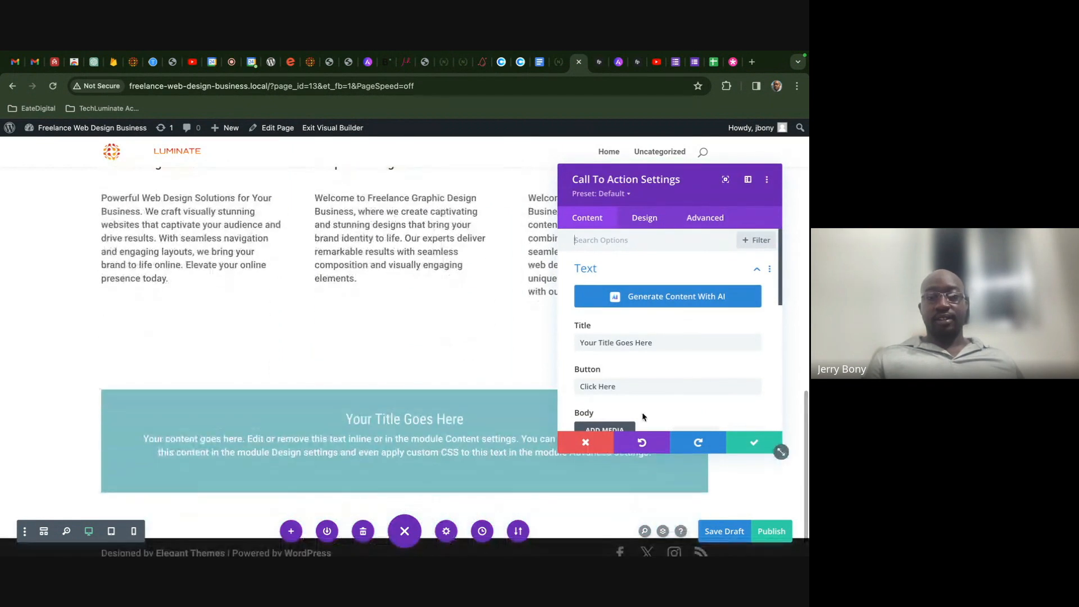
# - Start generating the new section's background image with AI and begin typing its description
pyautogui.click(748, 438)
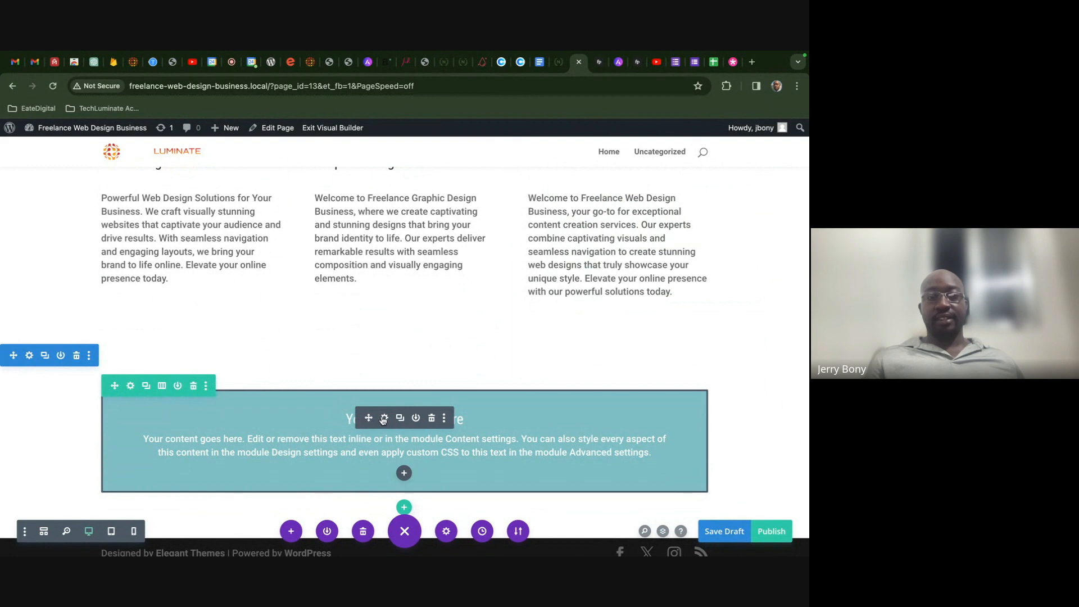
pyautogui.click(29, 356)
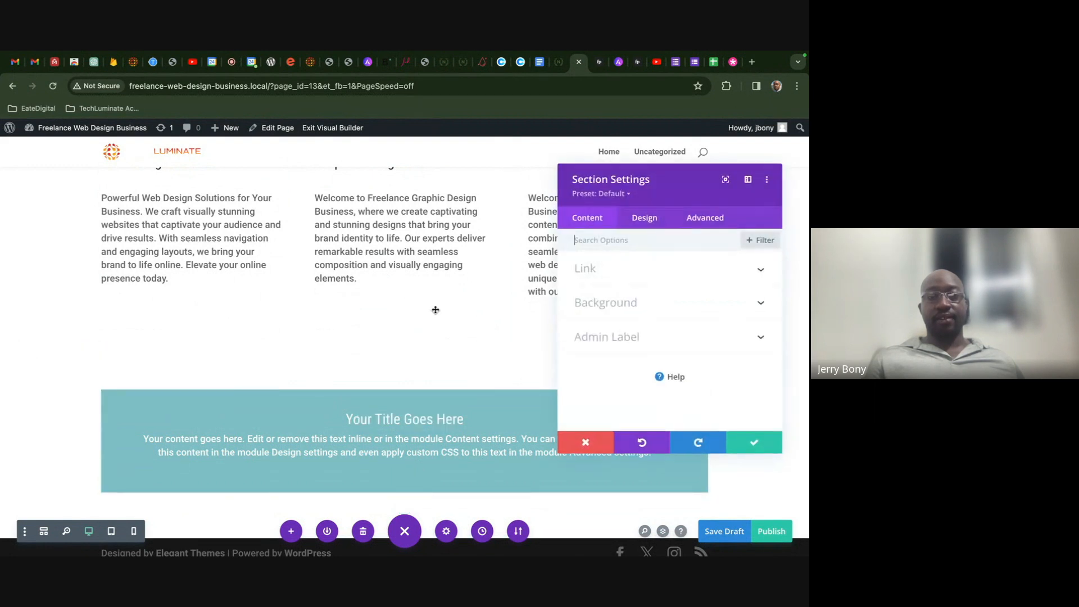
pyautogui.click(663, 297)
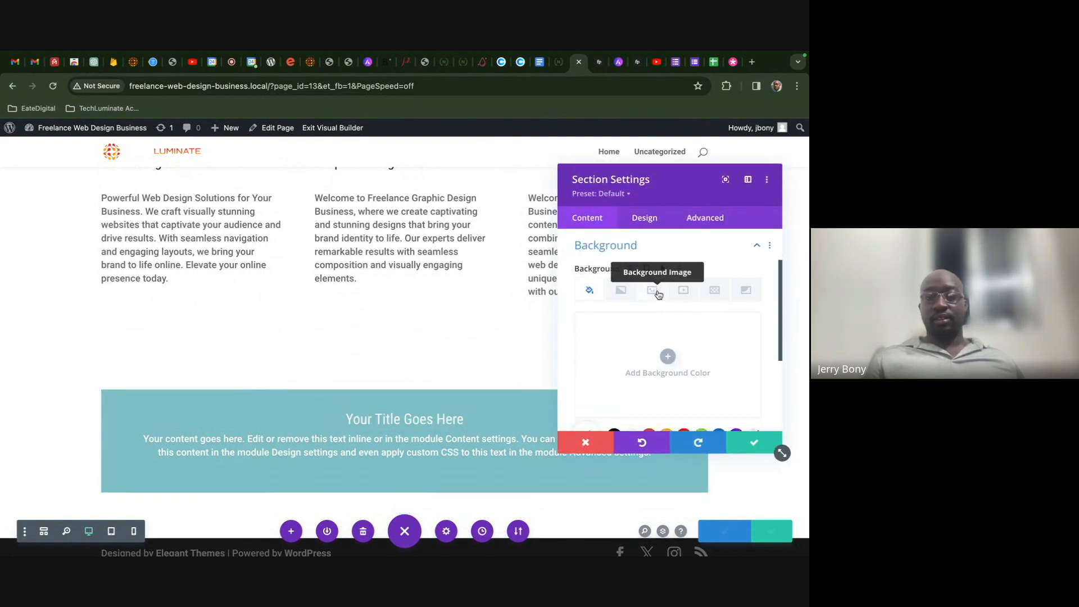
pyautogui.click(653, 291)
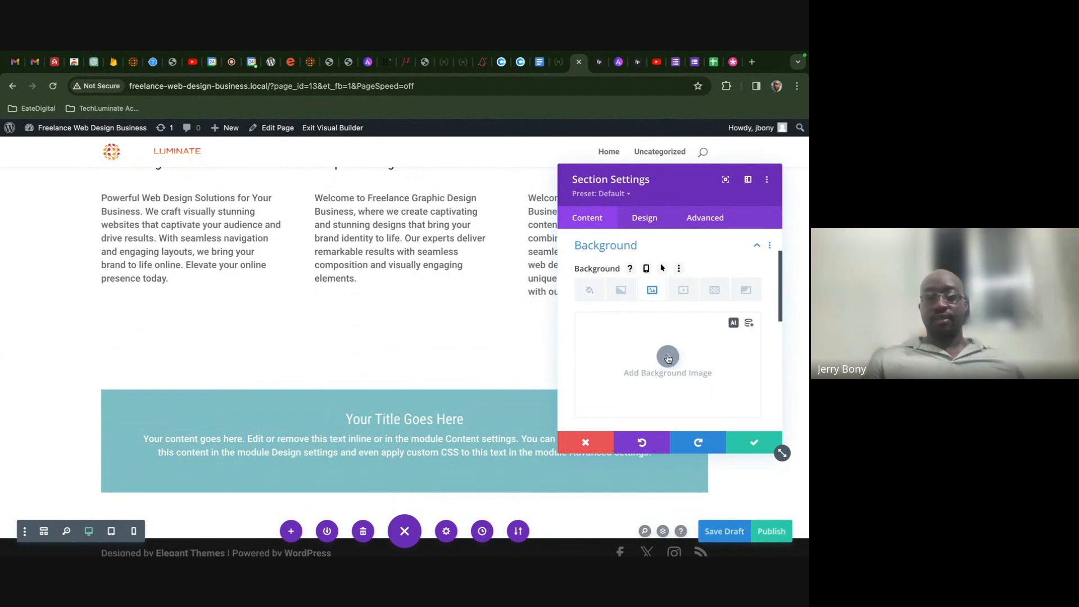
pyautogui.click(668, 356)
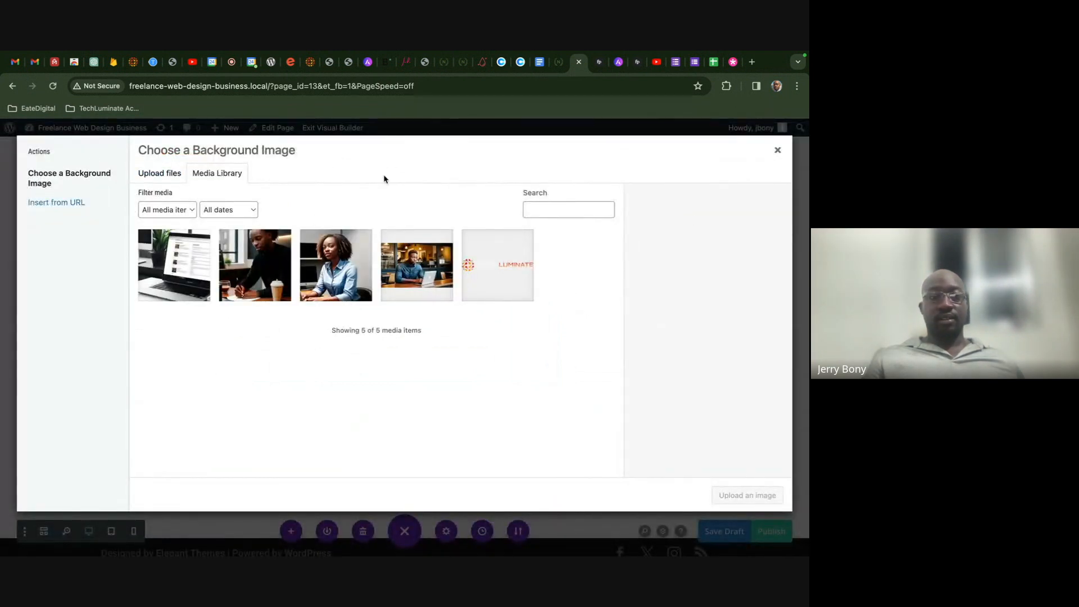
pyautogui.click(777, 150)
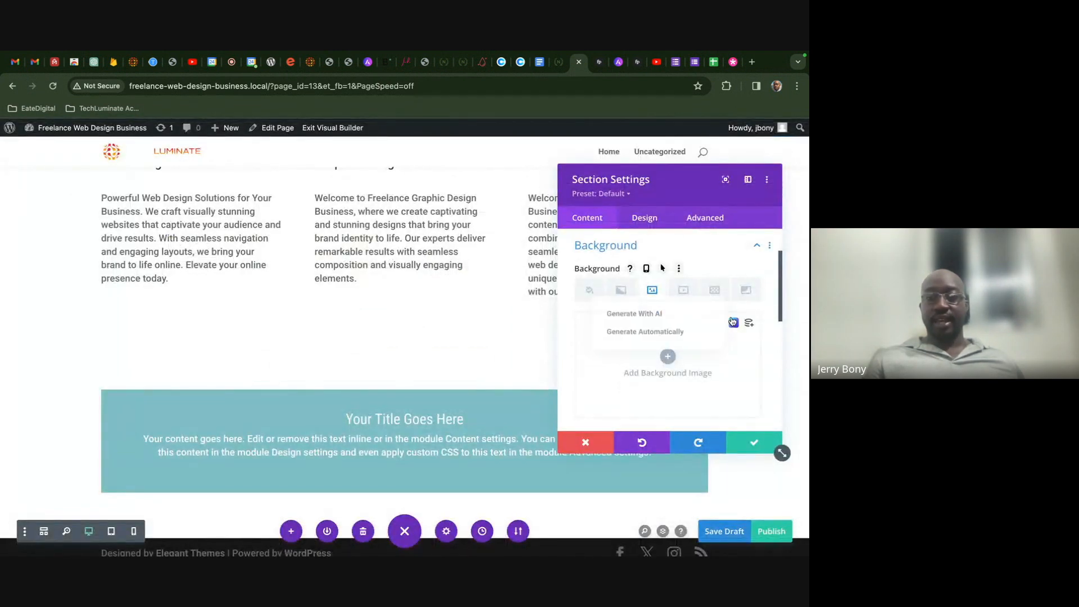
pyautogui.click(653, 316)
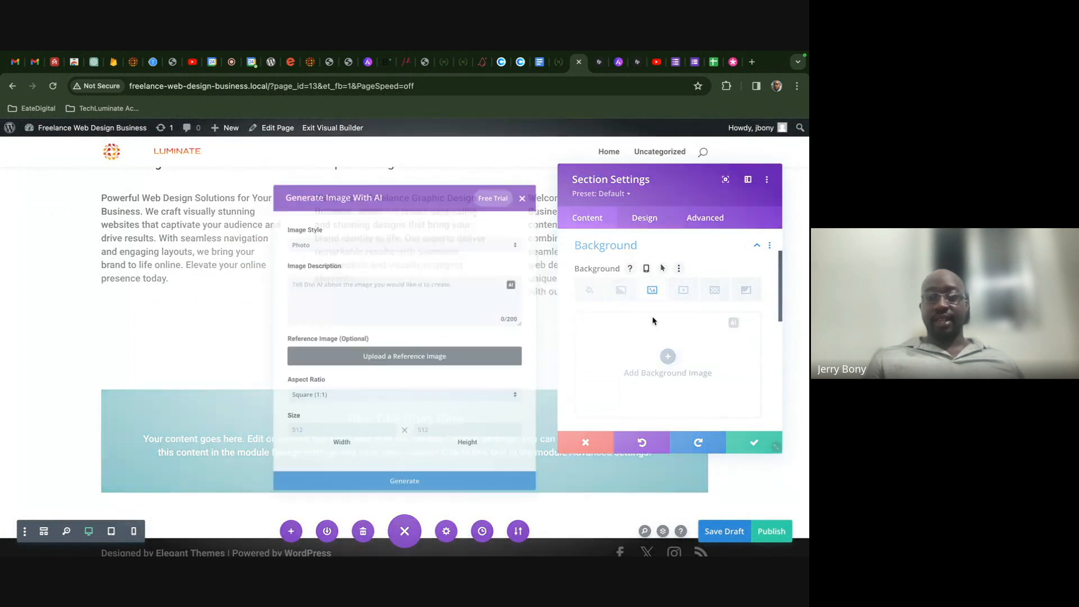
pyautogui.write('create a ba')
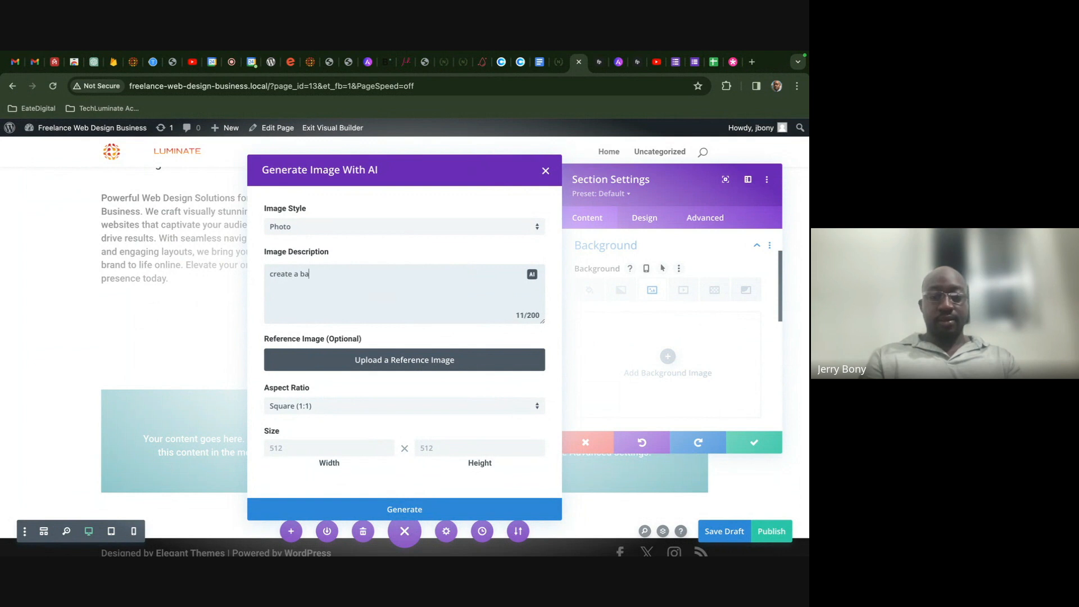
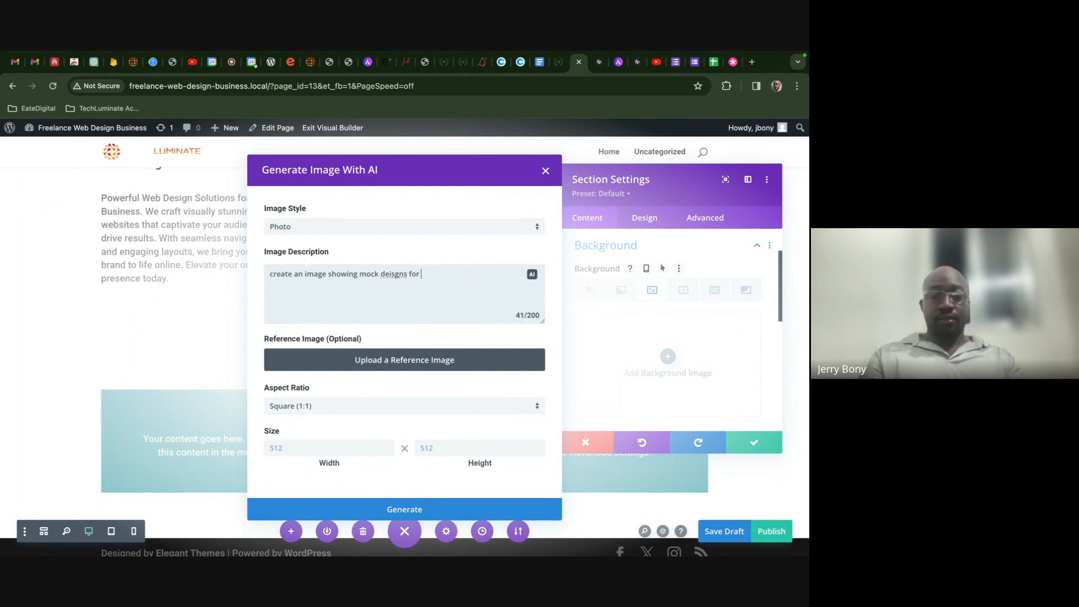
# - Finish the image description of website designs on a table and correct the 'deisgns' typo
pyautogui.write('ebsite')
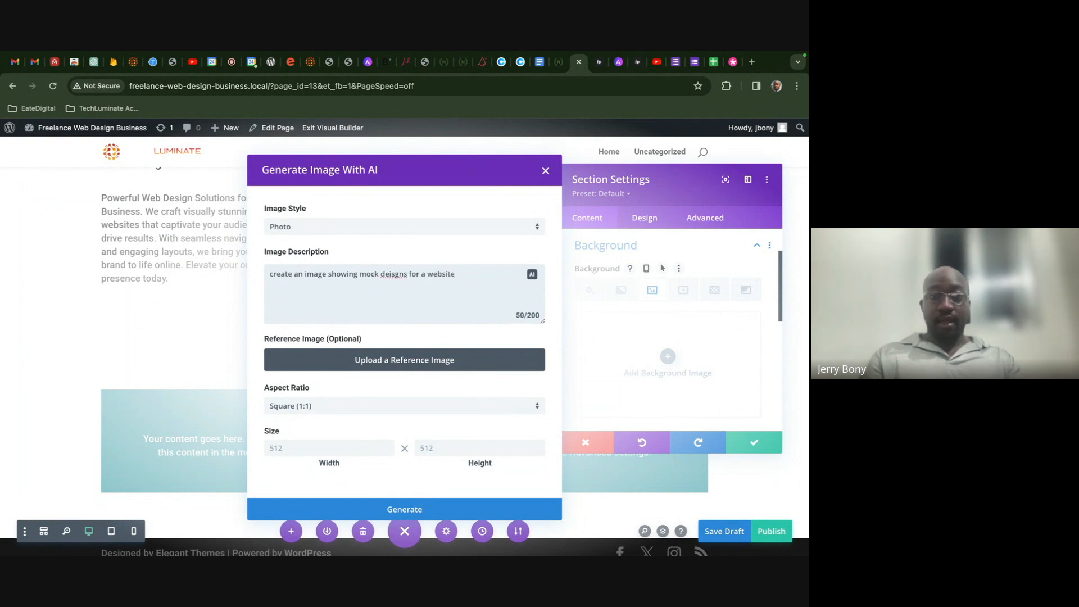
pyautogui.write(' on a table')
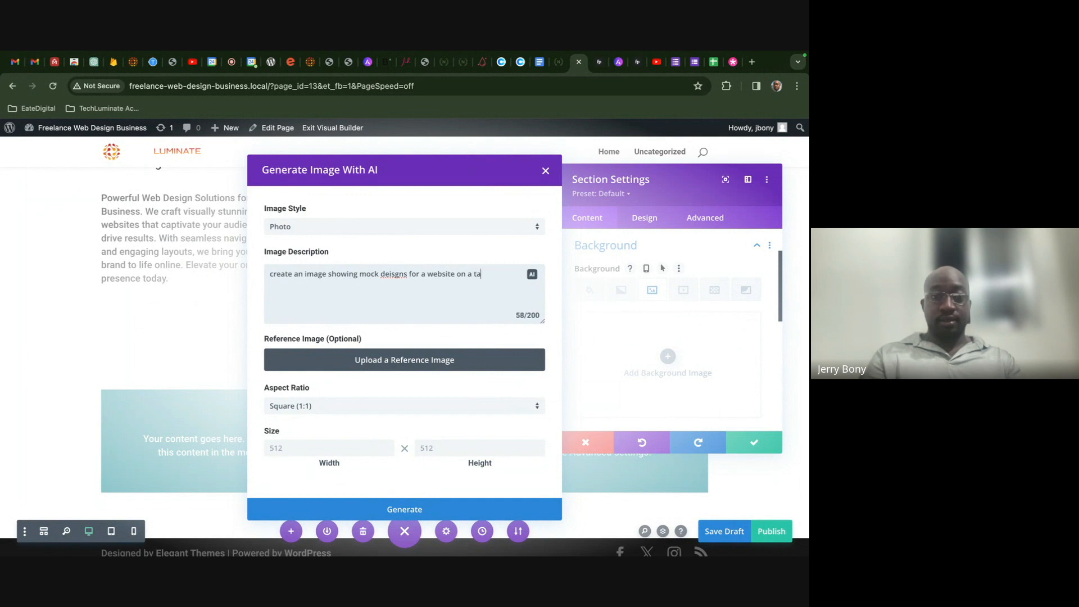
pyautogui.rightClick(397, 273)
pyautogui.click(451, 334)
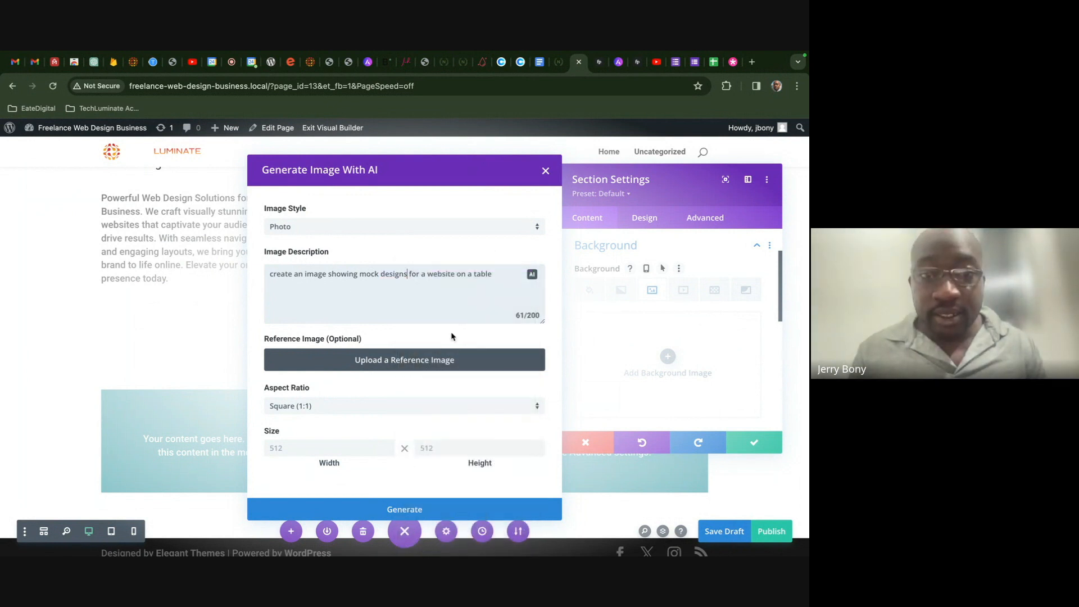
# - Submit the AI image generation and switch over to the Love Nature demo site
pyautogui.click(470, 506)
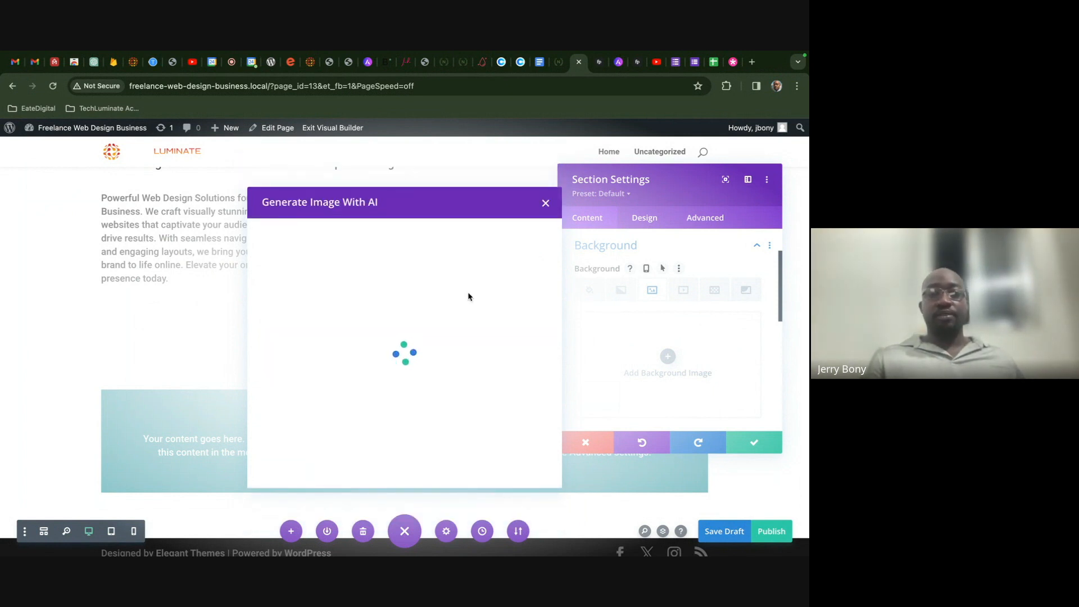
pyautogui.click(559, 61)
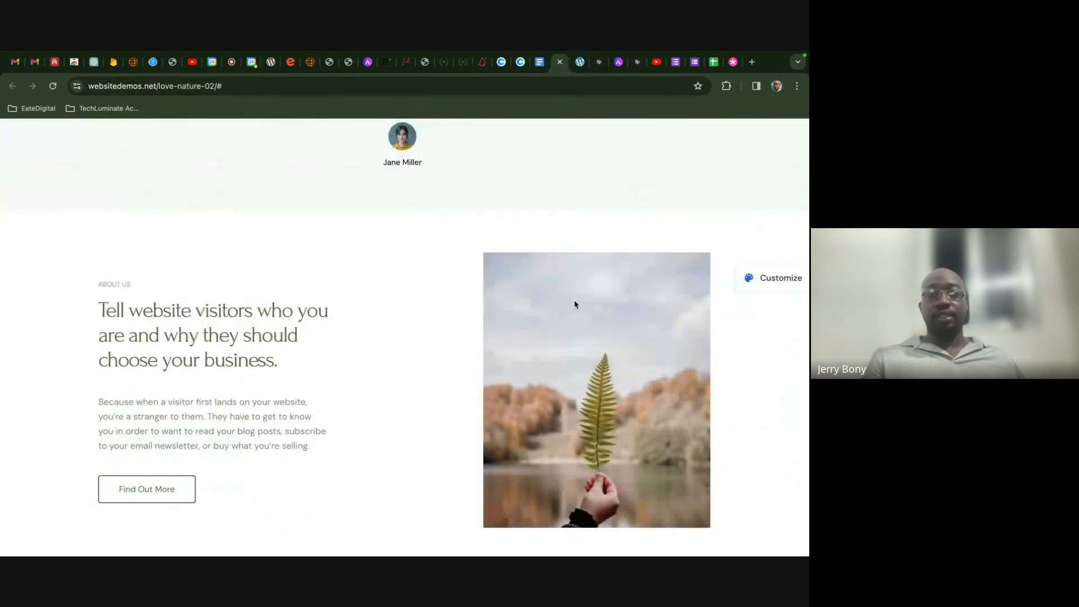
# - Scroll the Love Nature demo to QUESTIONS?, then review the four generated 512 x 512 images in Divi
pyautogui.scroll(-6, 574, 304)
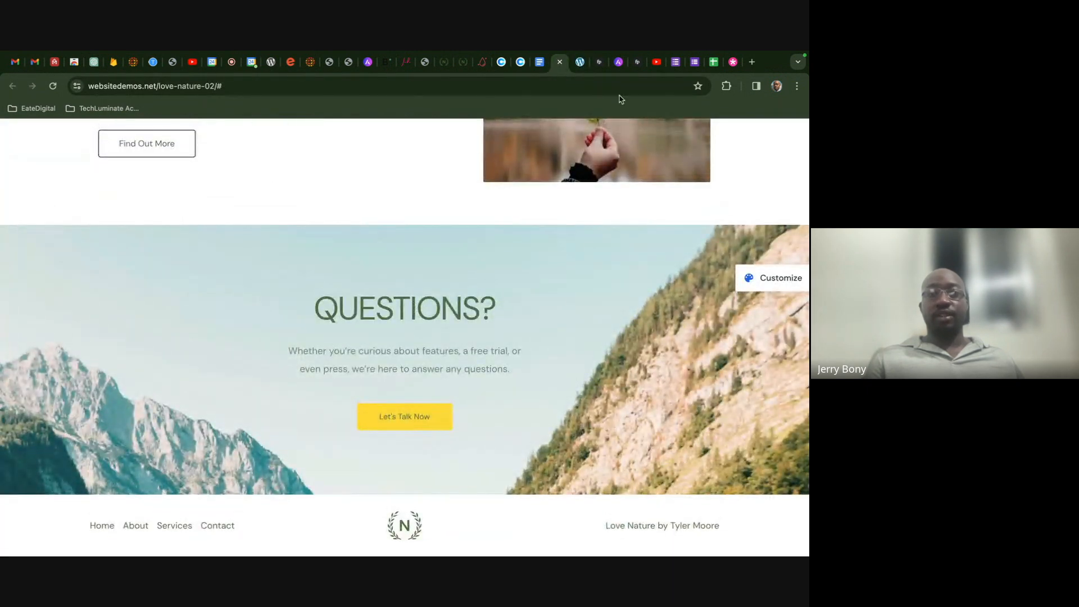
pyautogui.click(580, 61)
pyautogui.moveTo(501, 351)
pyautogui.scroll(-1, 502, 346)
pyautogui.scroll(-2, 501, 343)
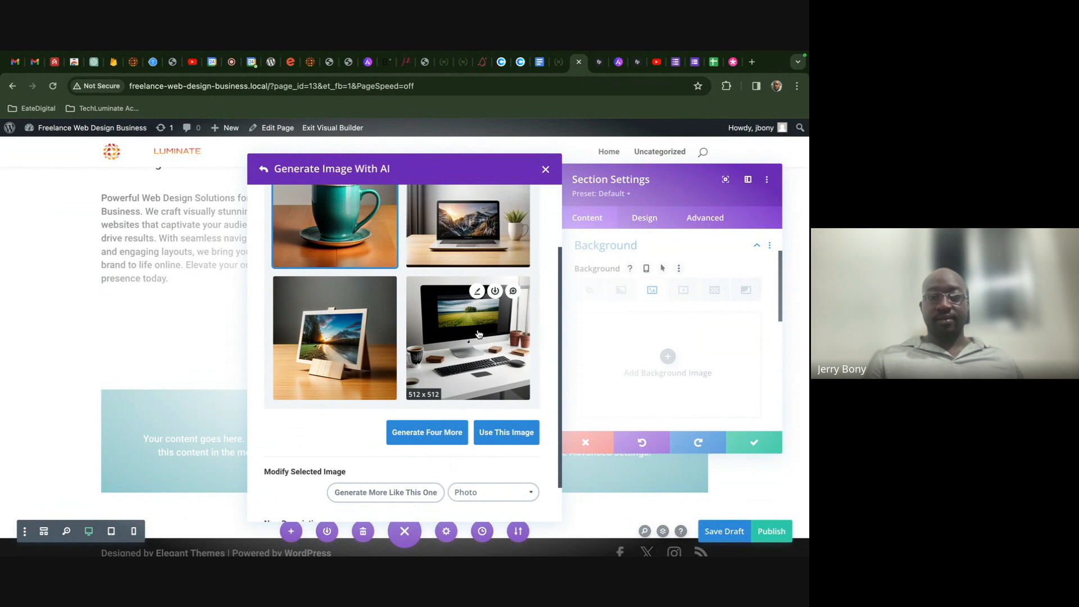
# - Pick the desktop computer image, generate four more options, then view the Love Nature demo
pyautogui.click(479, 334)
pyautogui.click(448, 432)
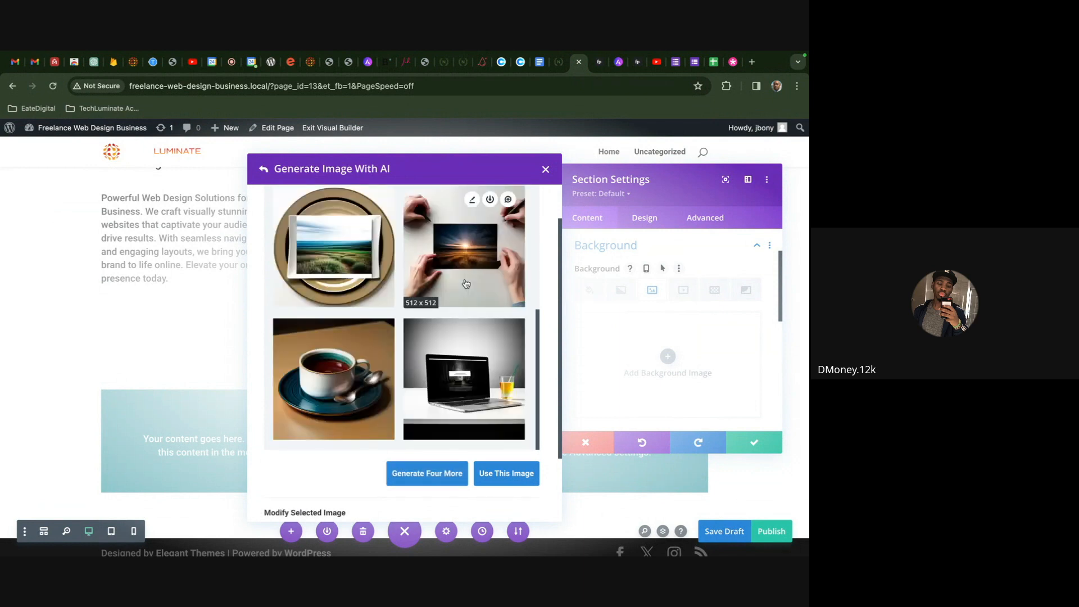
pyautogui.scroll(-1, 465, 282)
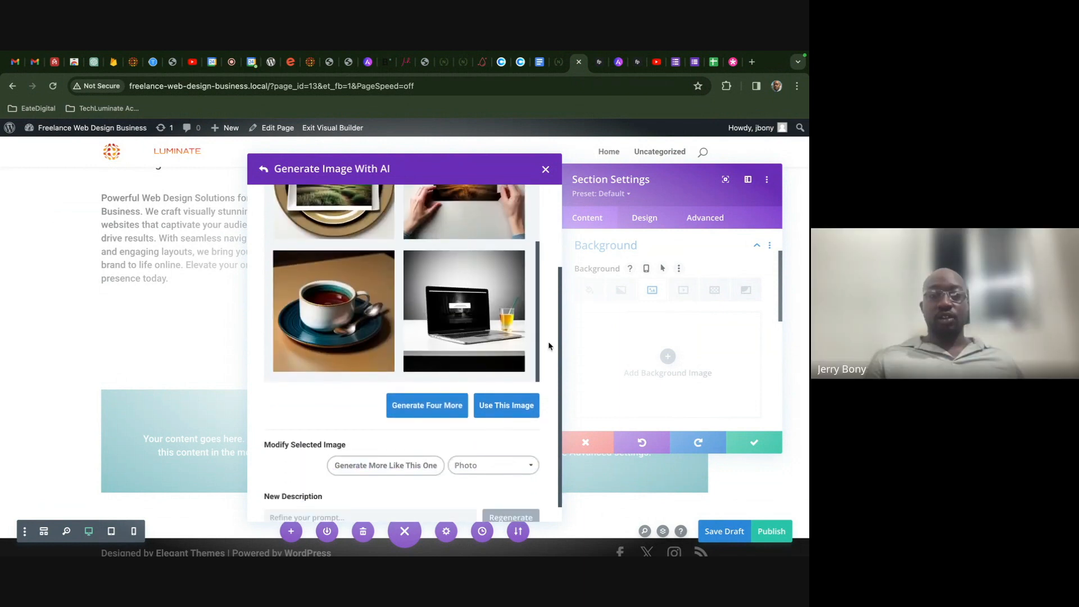
pyautogui.click(557, 68)
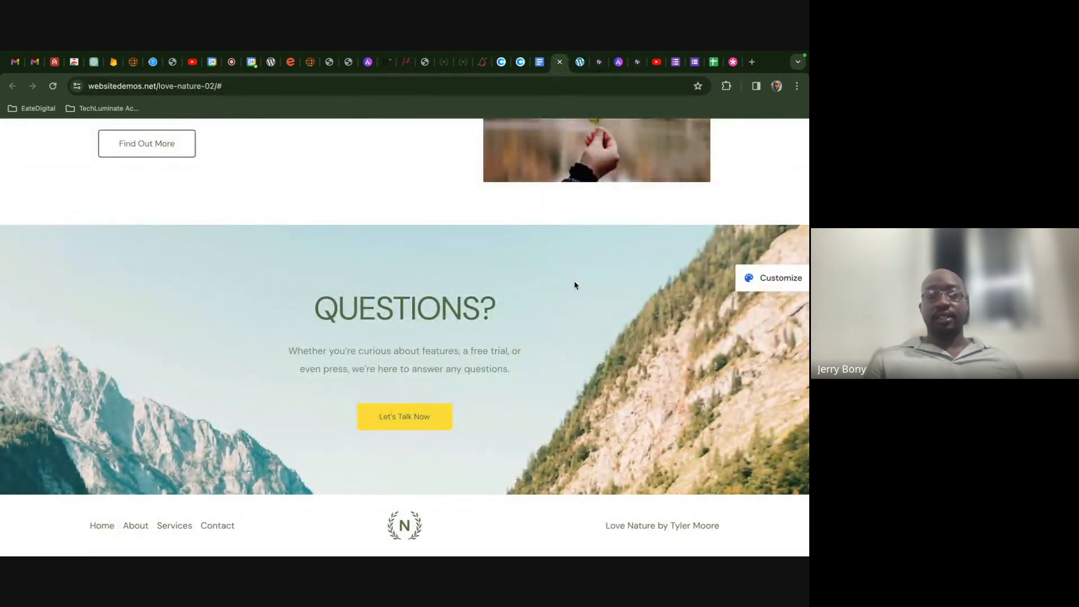
# - Scroll back up the Love Nature demo and return to the section's empty Background settings in Divi
pyautogui.scroll(8, 426, 343)
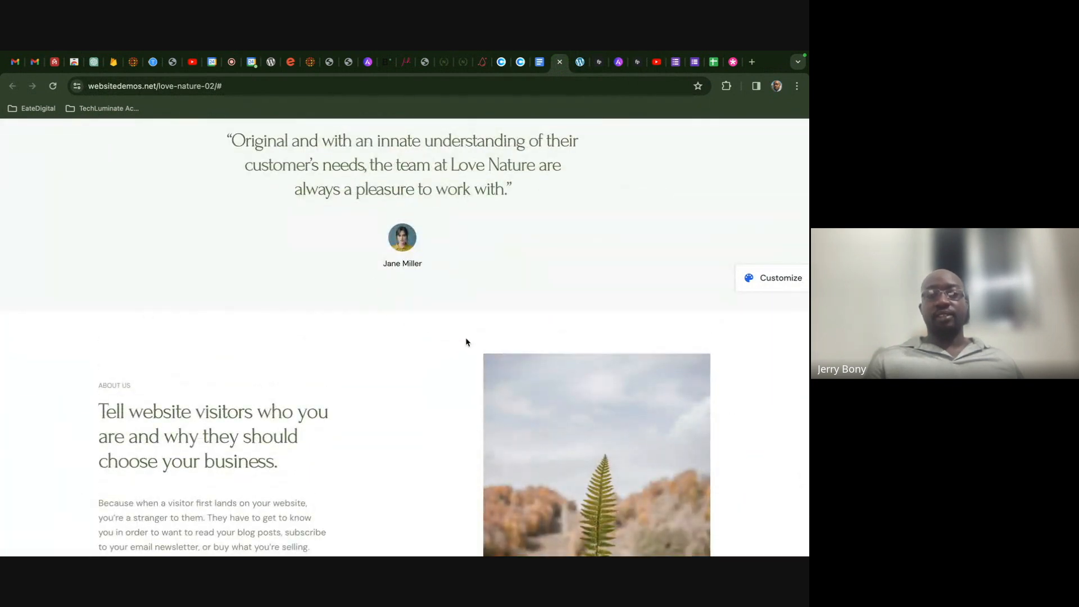
pyautogui.scroll(3, 465, 341)
pyautogui.click(579, 62)
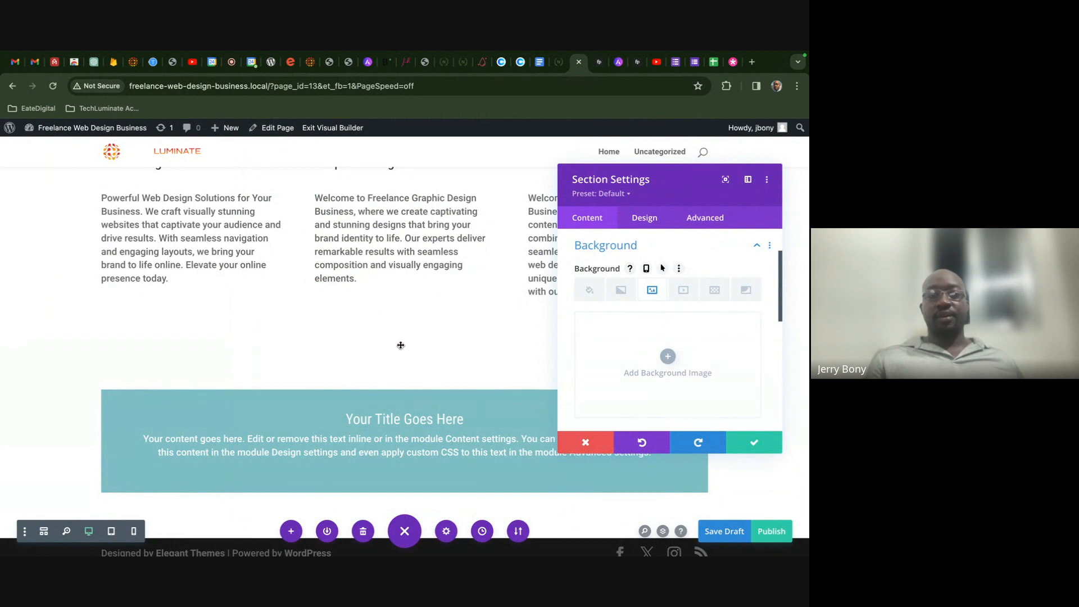
pyautogui.scroll(-1, 408, 472)
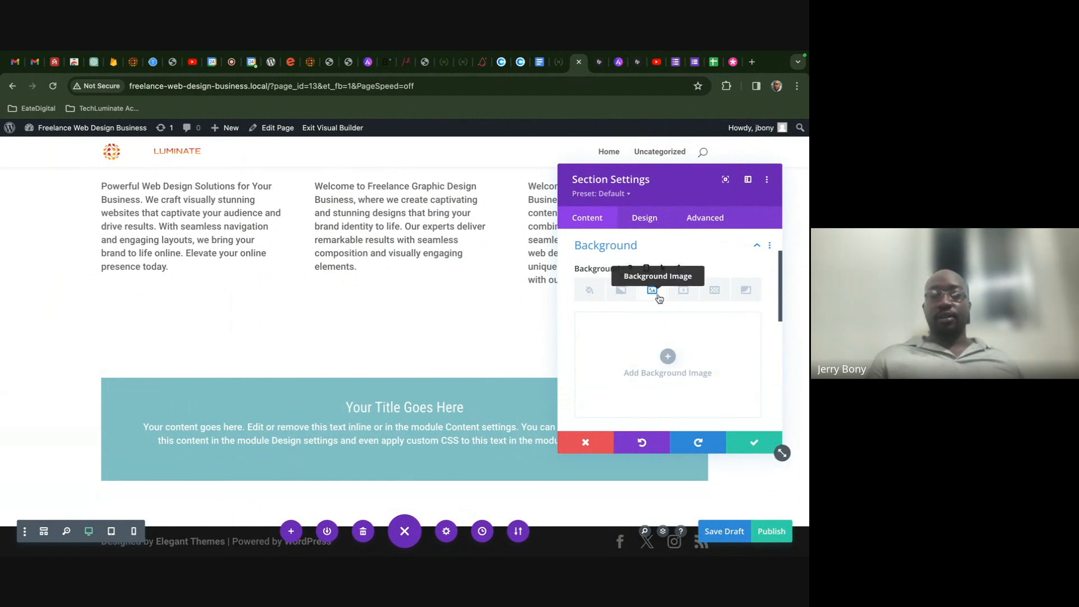
# - Generate AI background images of a mock website design on a table, then pick the bottom-right desk image
pyautogui.click(730, 322)
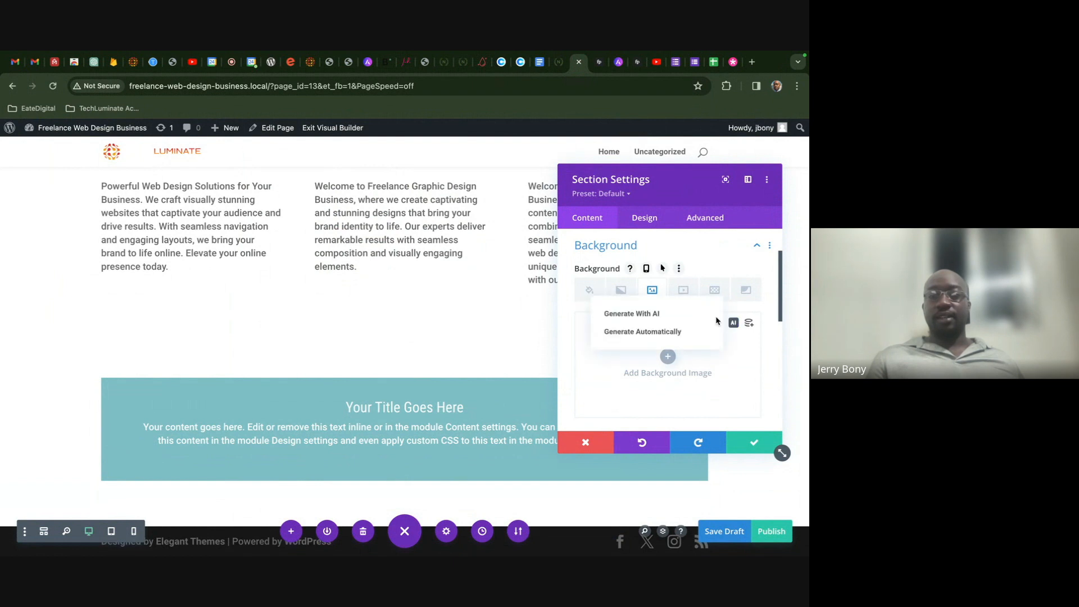
pyautogui.click(665, 312)
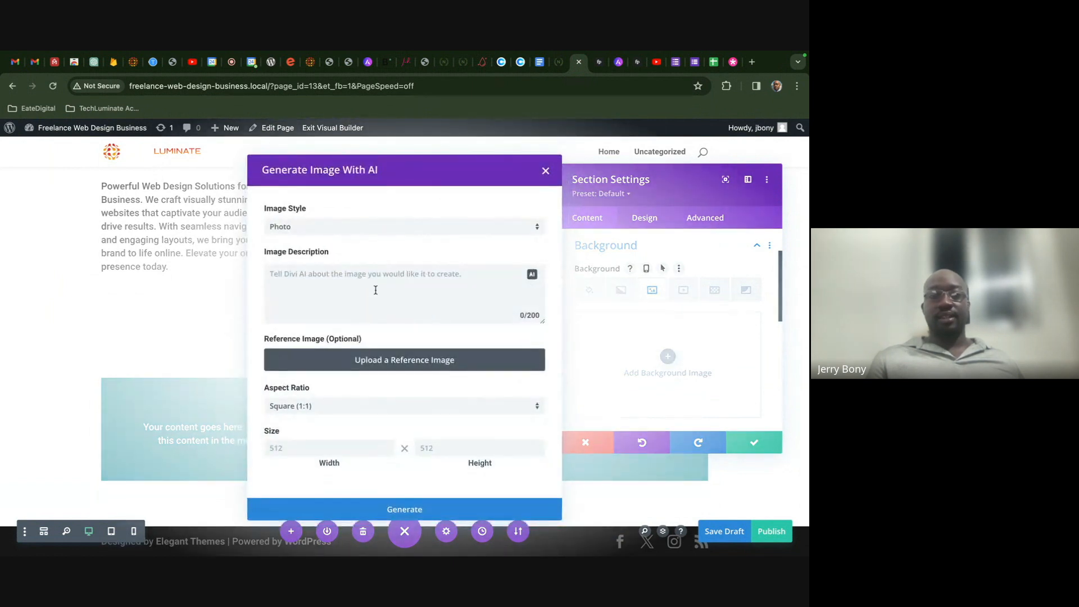
pyautogui.click(338, 300)
pyautogui.write('c')
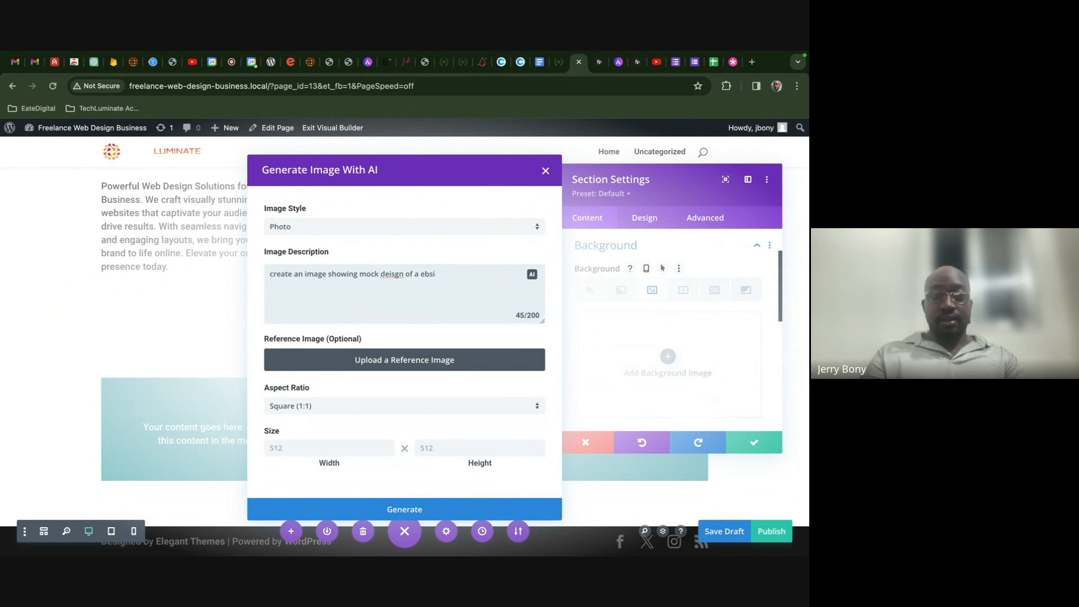
pyautogui.write('bsite on')
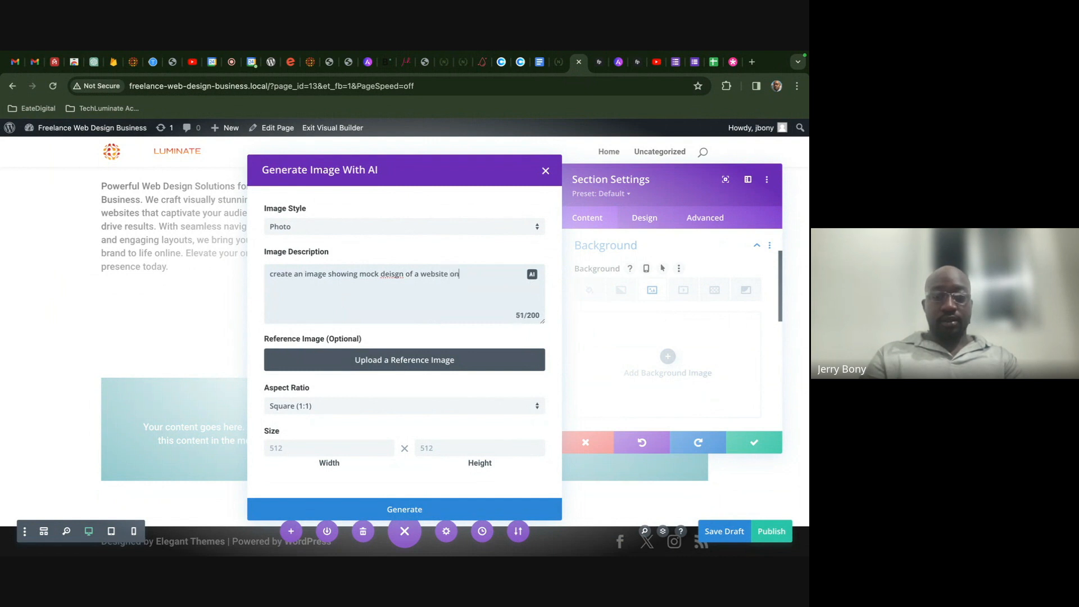
pyautogui.write(' a table')
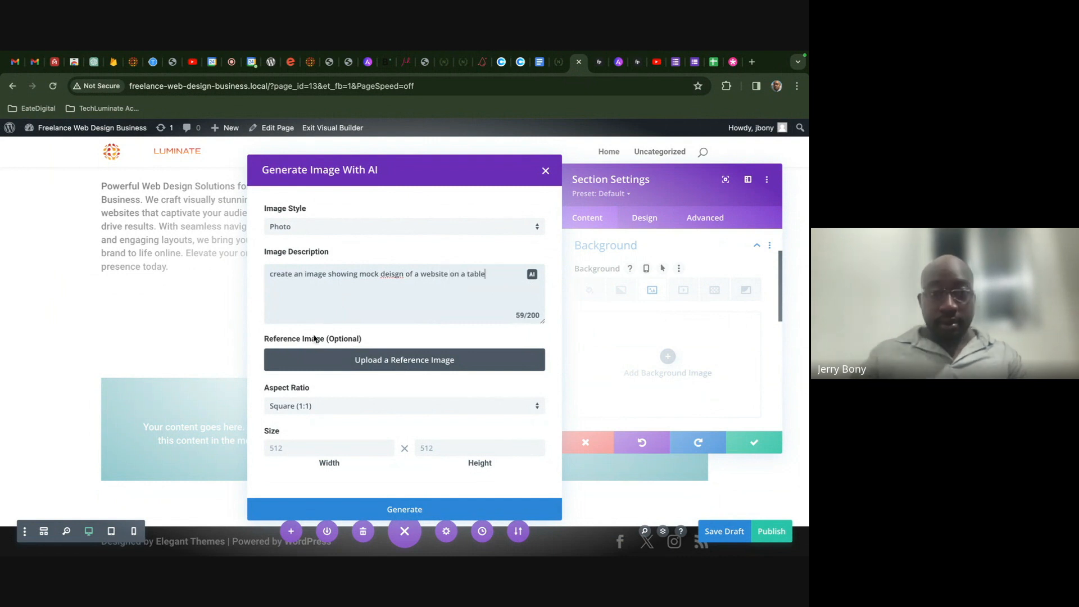
pyautogui.rightClick(398, 275)
pyautogui.click(416, 266)
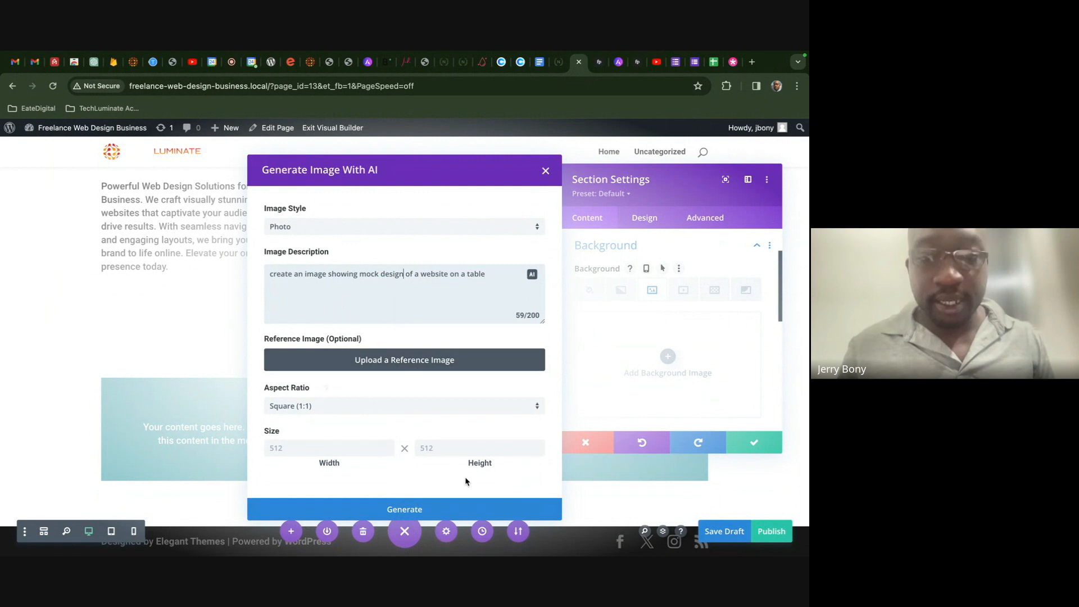
pyautogui.click(469, 514)
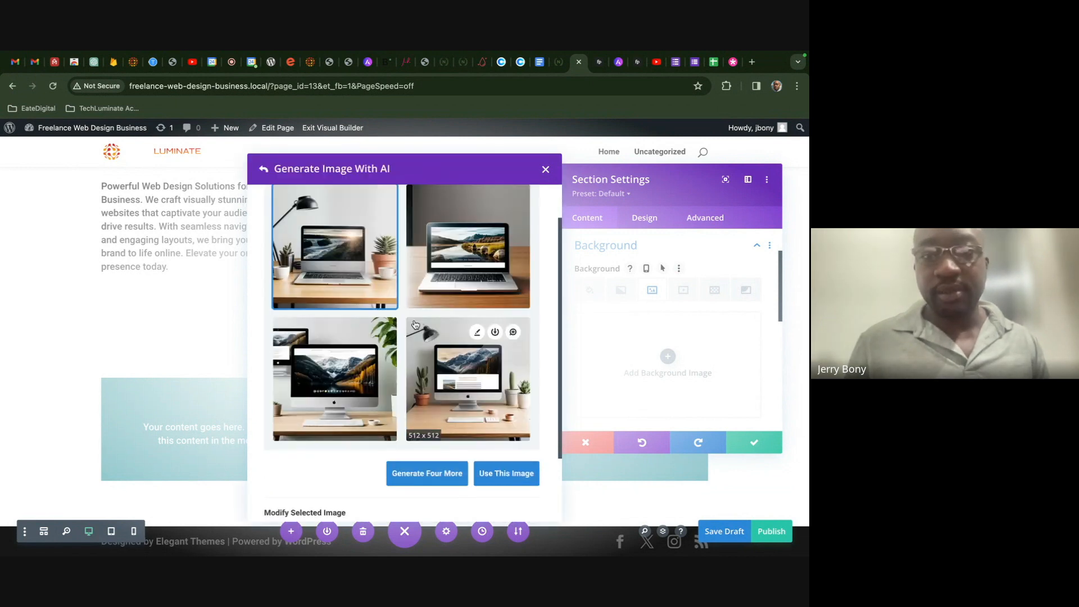
pyautogui.click(462, 369)
# - Apply the chosen desk image as the section background and add a background gradient
pyautogui.click(517, 473)
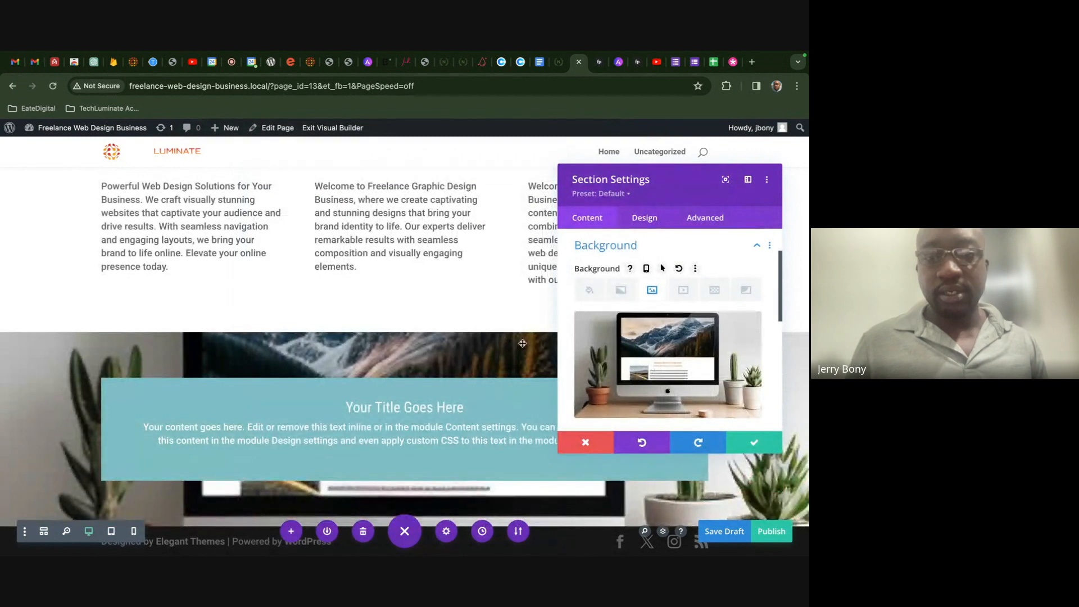
pyautogui.scroll(-3, 632, 351)
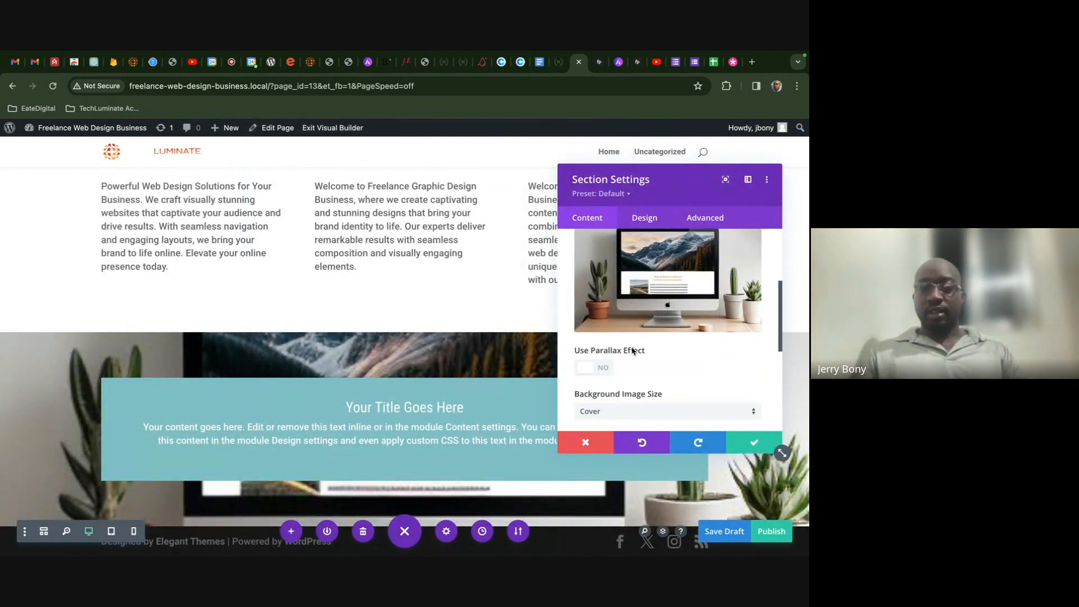
pyautogui.scroll(2, 632, 327)
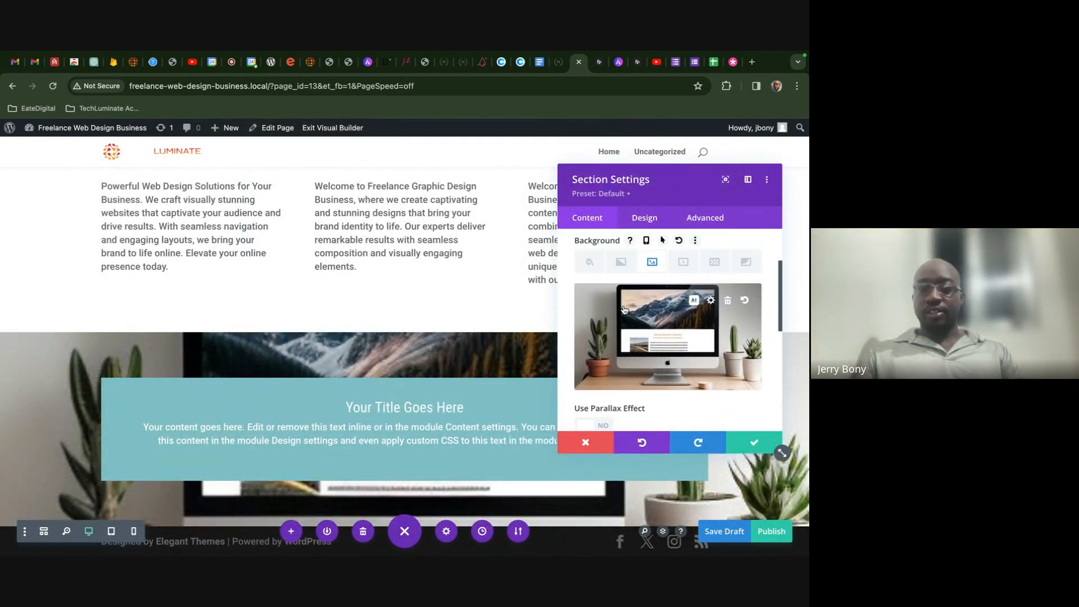
pyautogui.click(630, 263)
pyautogui.click(665, 327)
# - Make both gradient stops black and place the gradient over the background image
pyautogui.scroll(-1, 666, 337)
pyautogui.click(579, 358)
pyautogui.click(611, 341)
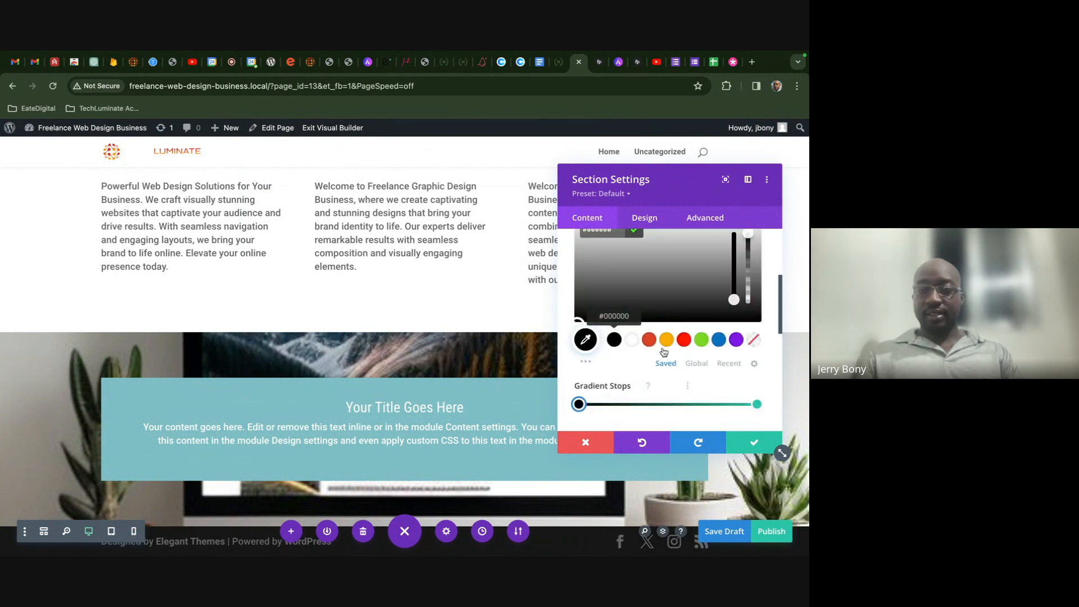
pyautogui.click(755, 404)
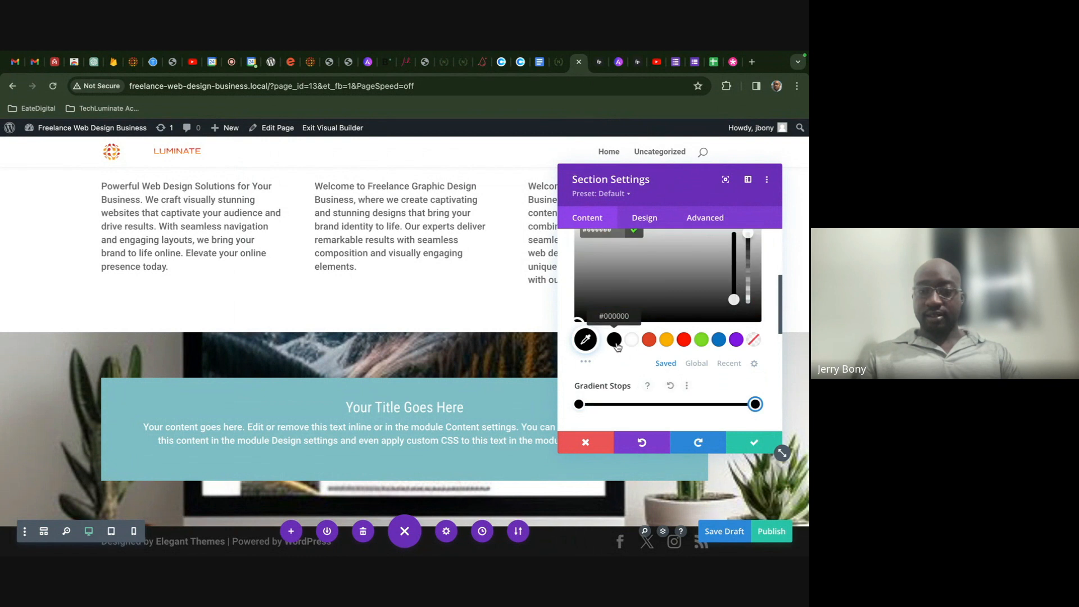
pyautogui.scroll(-6, 618, 349)
pyautogui.scroll(-3, 605, 400)
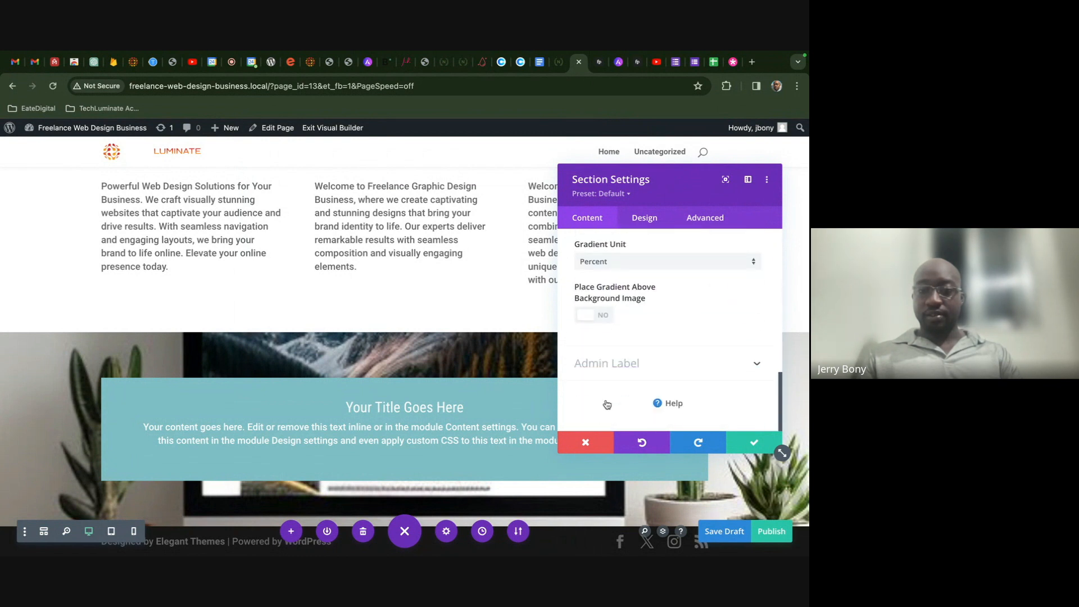
pyautogui.click(594, 320)
# - Lower both black stops to about 0.42 opacity and save the section settings
pyautogui.scroll(5, 669, 323)
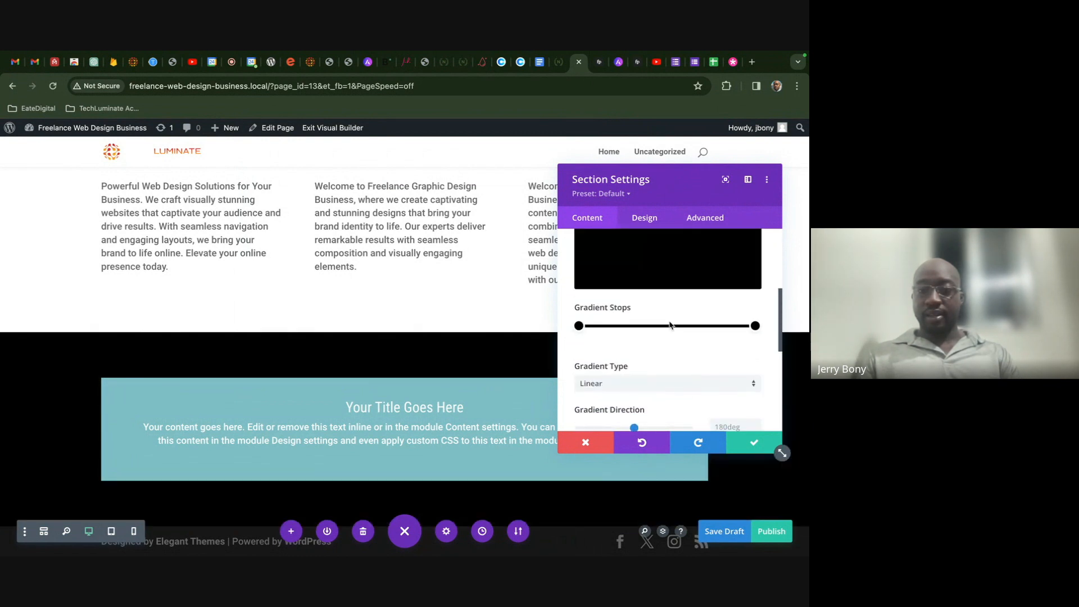
pyautogui.click(578, 326)
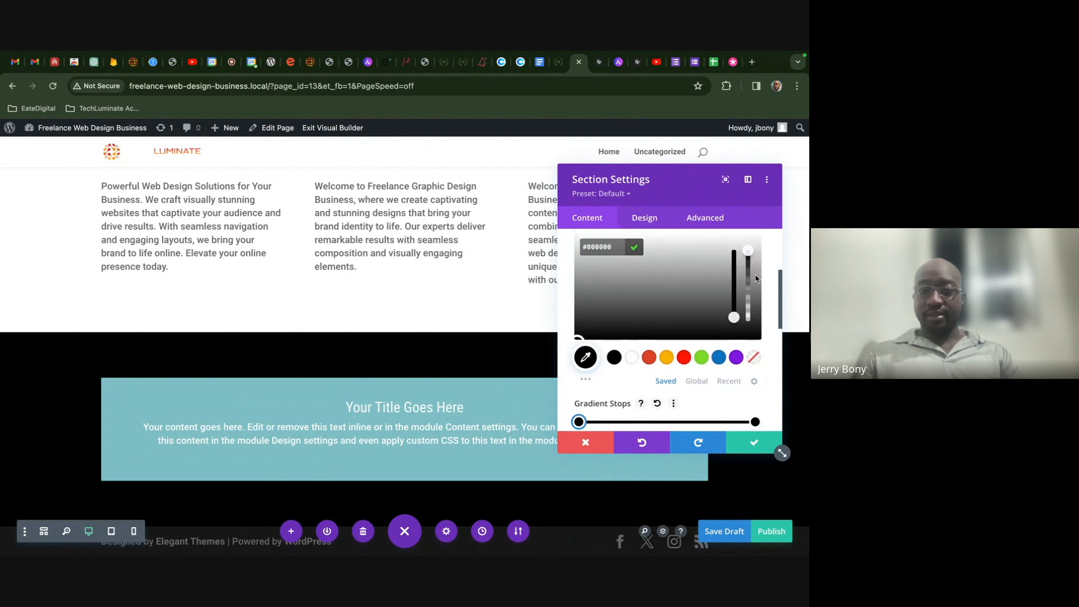
pyautogui.moveTo(747, 251); pyautogui.dragTo(748, 283)
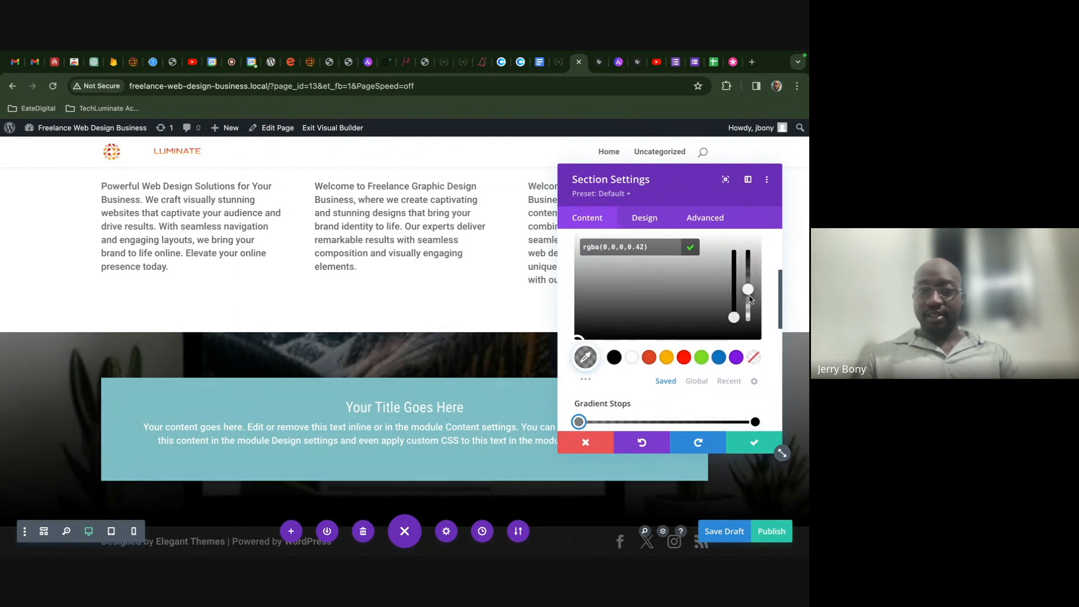
pyautogui.scroll(-1, 750, 306)
pyautogui.click(758, 371)
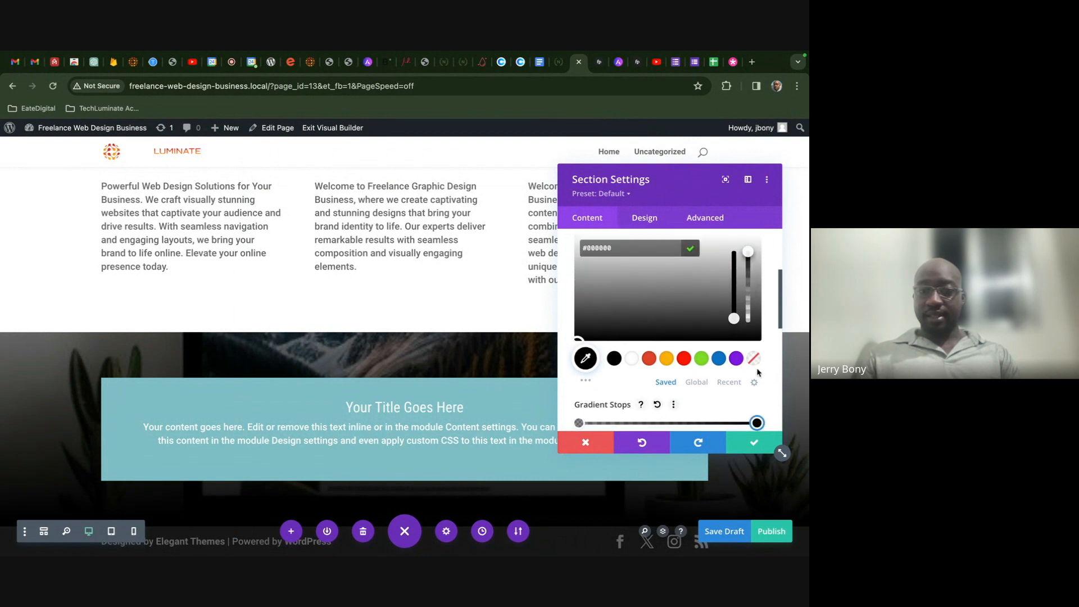
pyautogui.moveTo(748, 257); pyautogui.dragTo(744, 304)
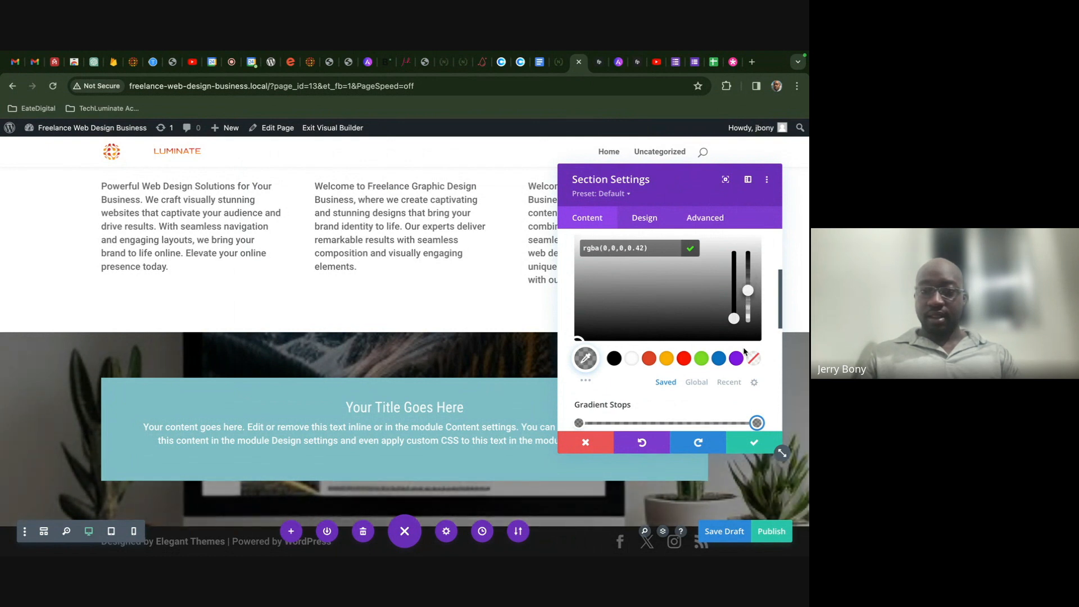
pyautogui.click(743, 446)
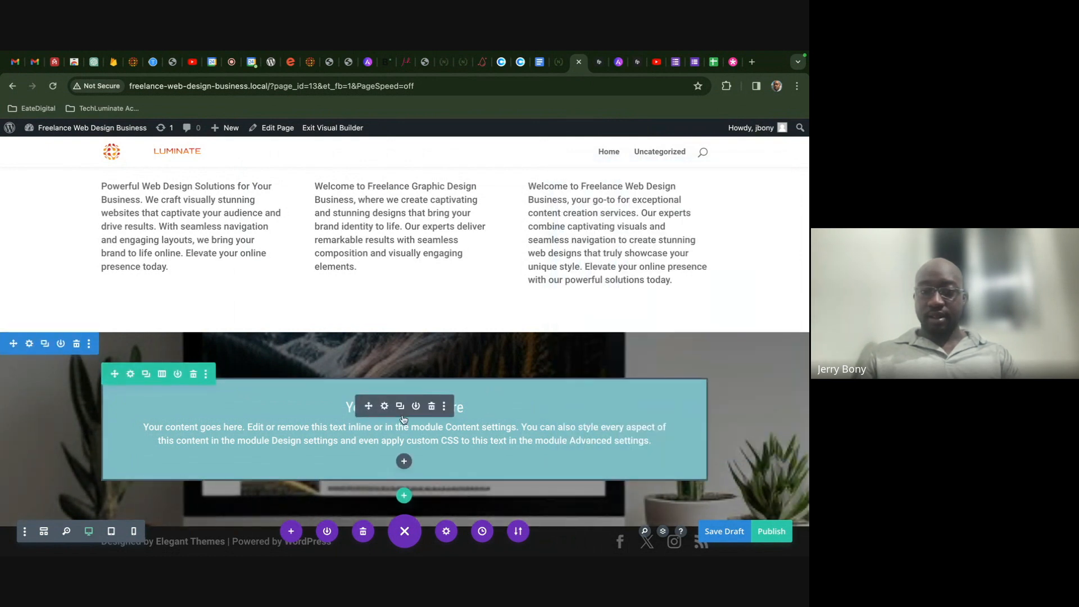
# - Remove the teal background colour from the Call To Action module
pyautogui.click(384, 406)
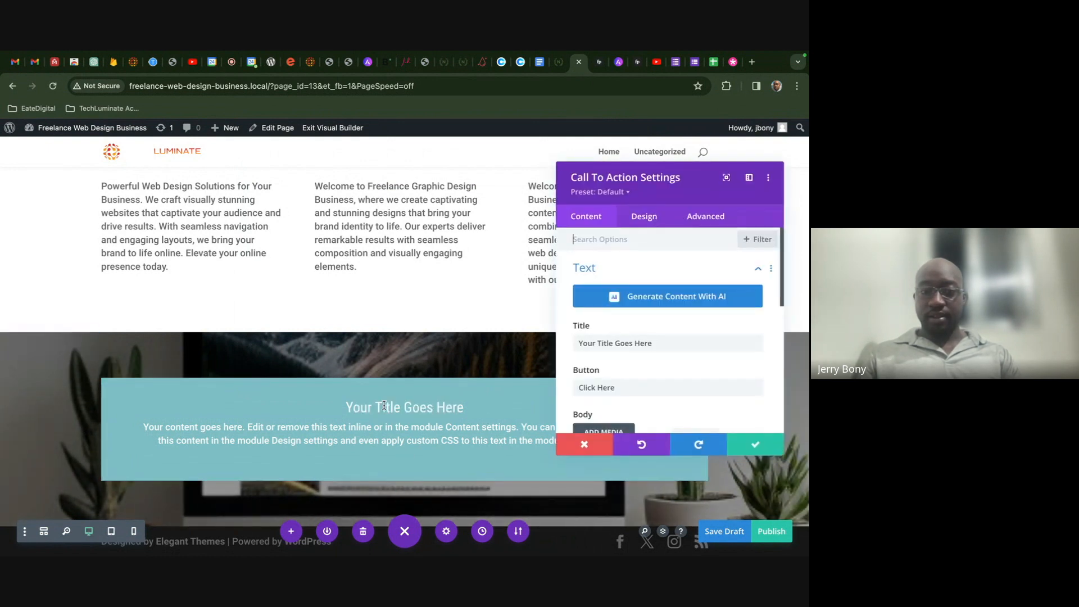
pyautogui.scroll(-3, 674, 355)
pyautogui.scroll(-4, 675, 358)
pyautogui.click(669, 361)
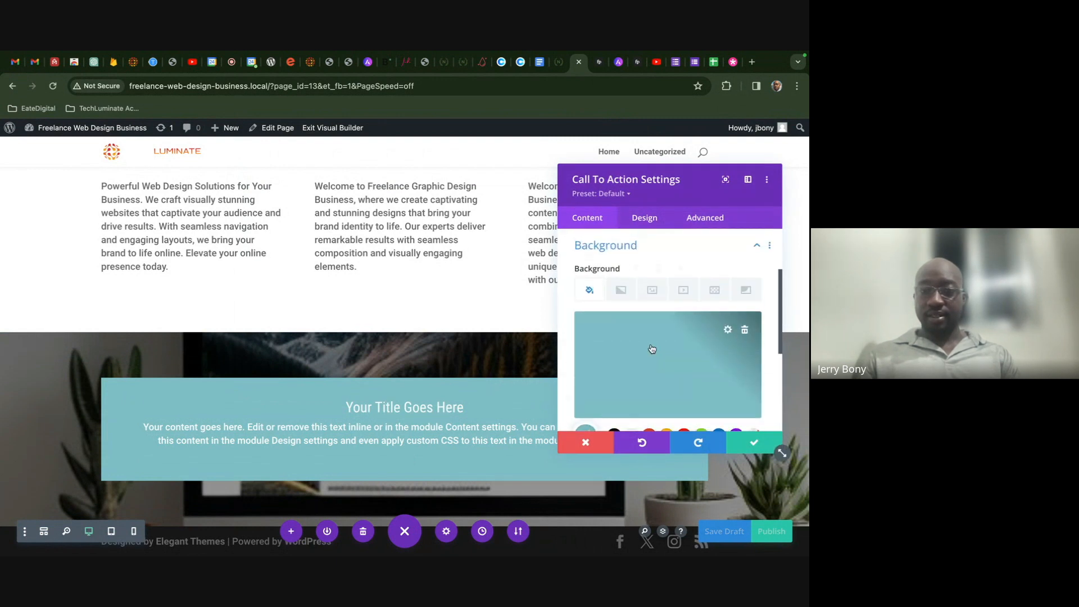
pyautogui.click(745, 327)
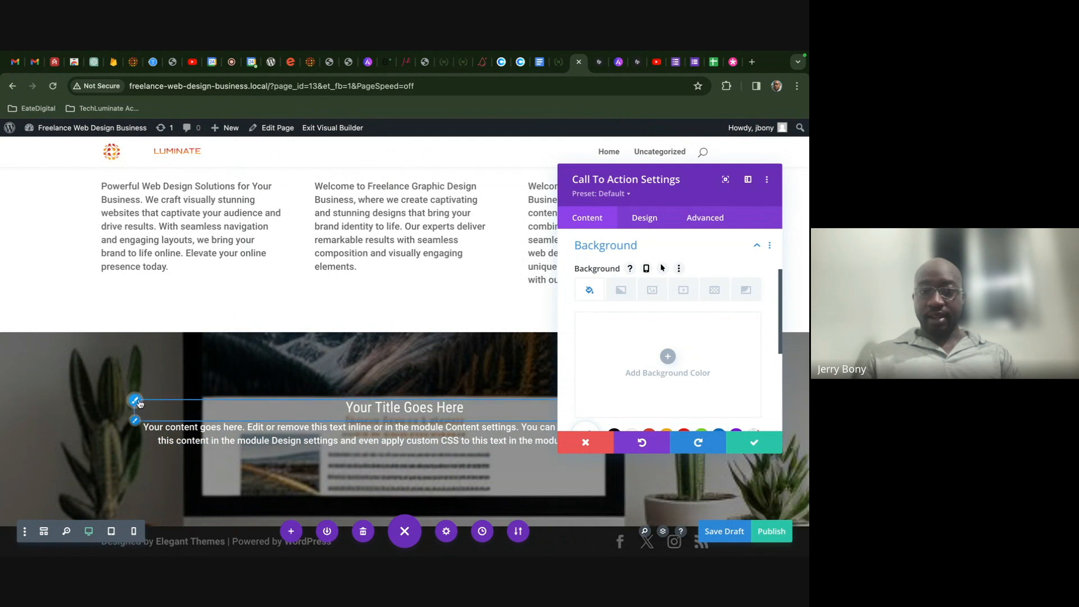
# - Glance at the title text styling, then expand the module's content text fields
pyautogui.click(136, 401)
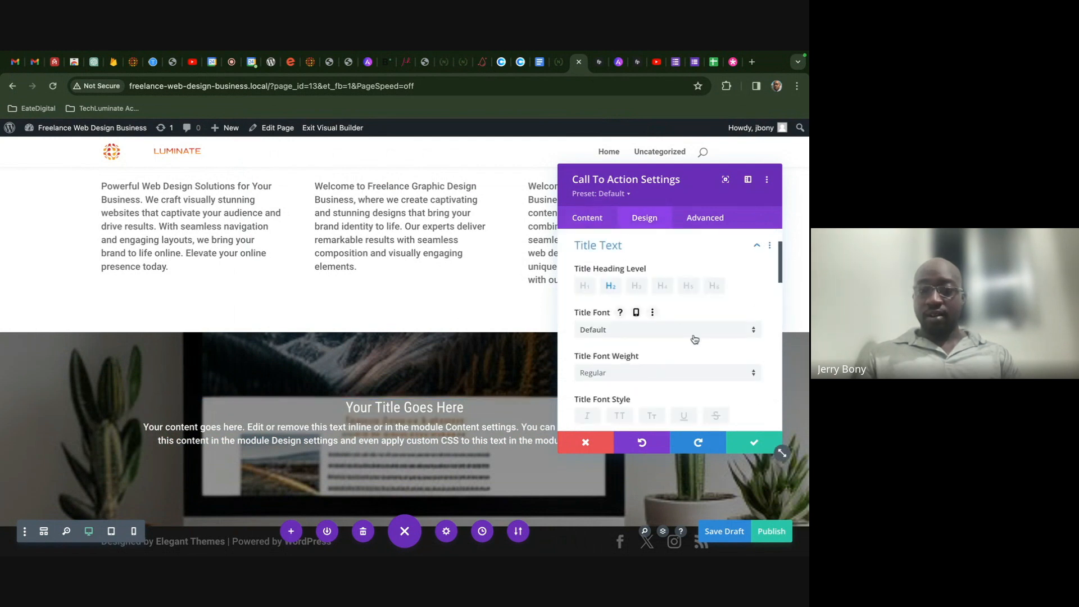
pyautogui.click(588, 216)
pyautogui.click(649, 280)
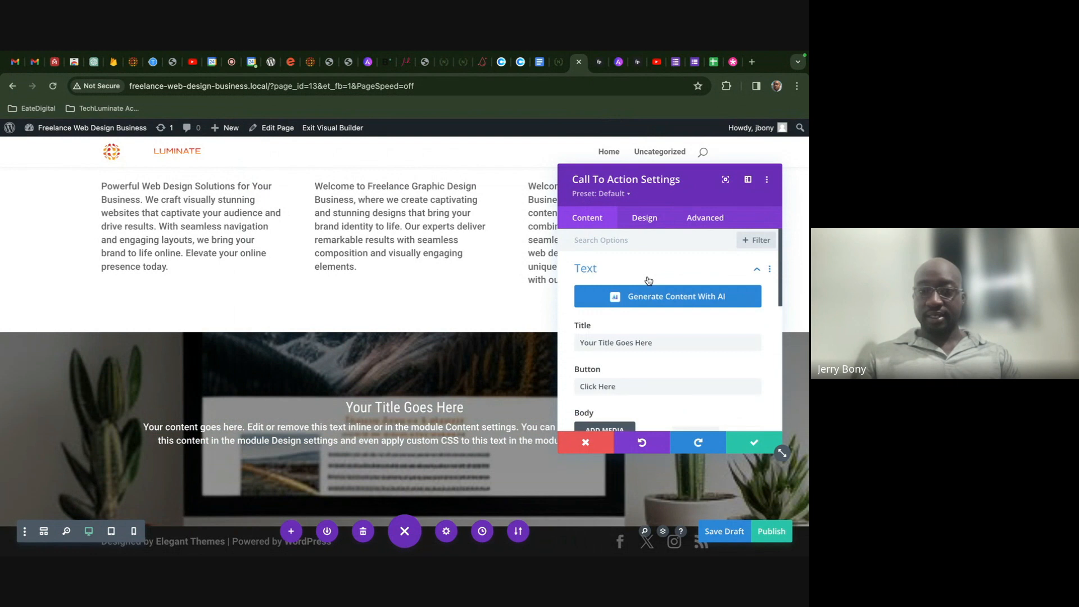
# - Change the CTA title to 'You want to work With Us?' and make it uppercase
pyautogui.tripleClick(658, 342)
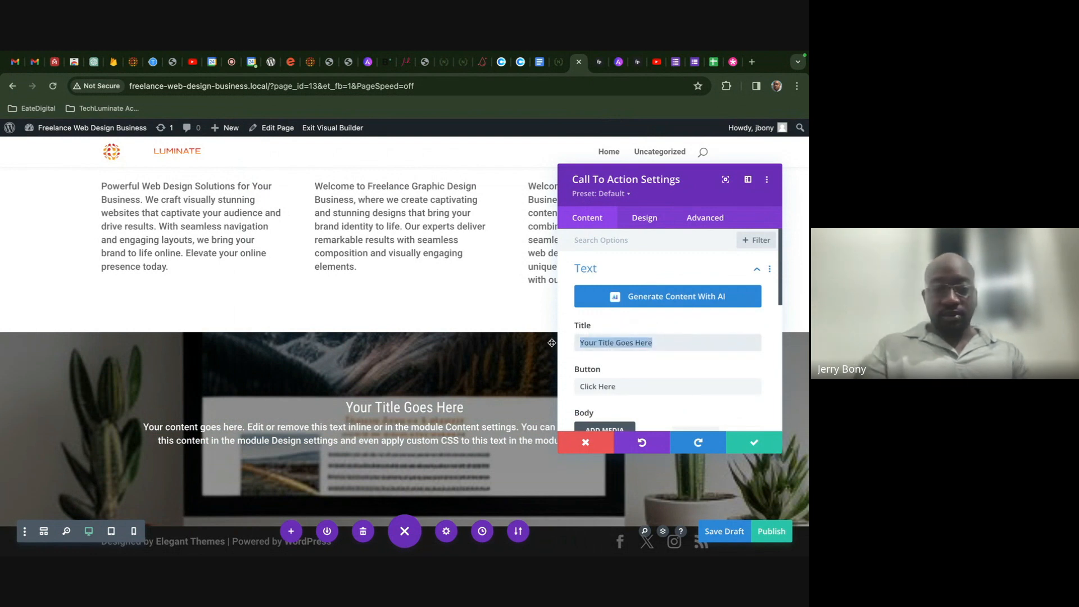
pyautogui.write('You w')
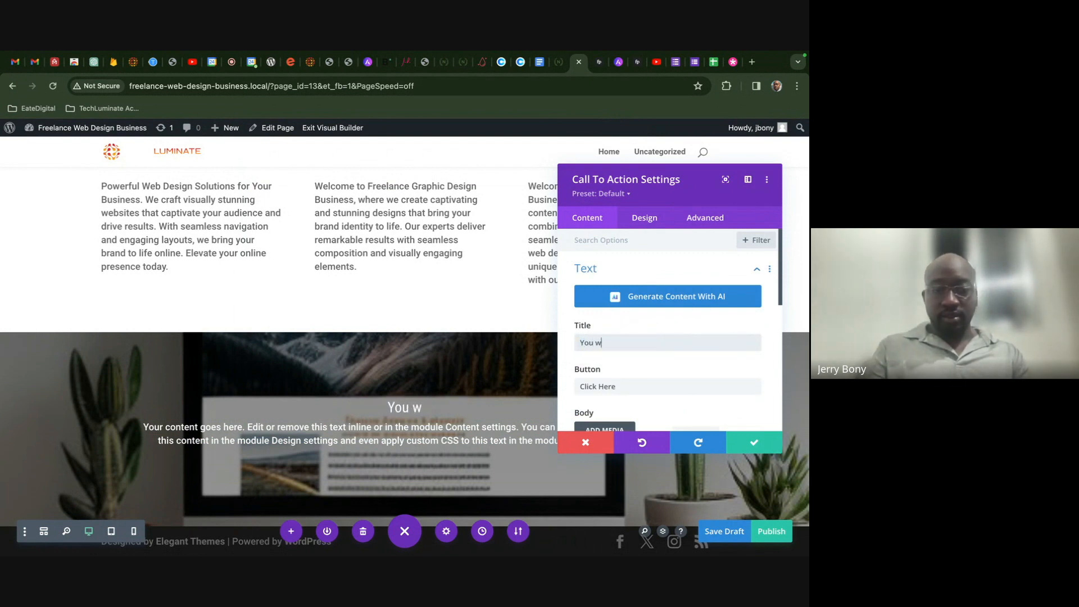
pyautogui.write('ant to work ')
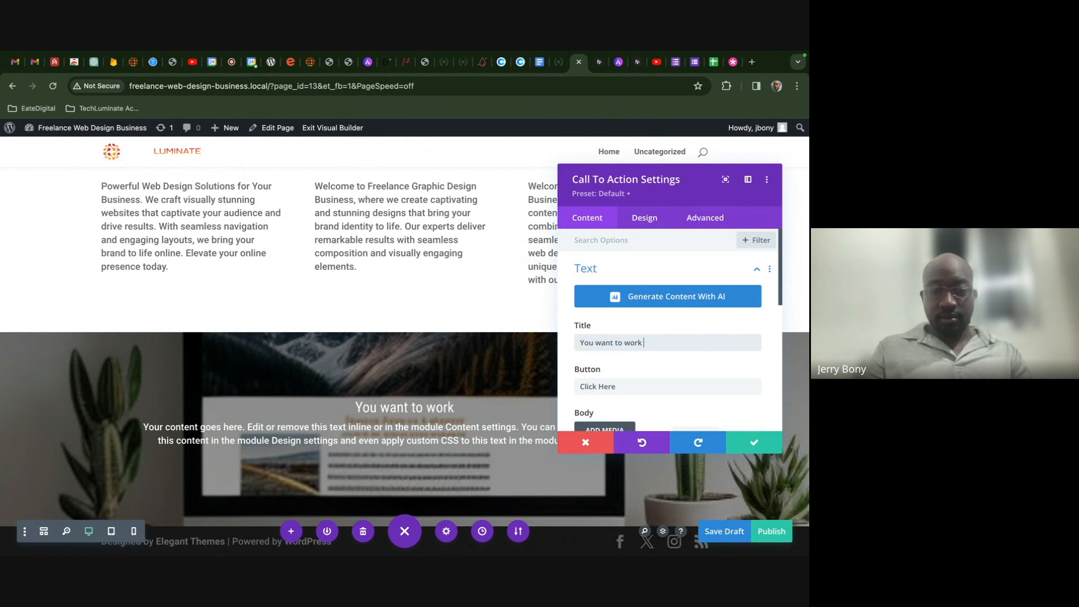
pyautogui.write('With U')
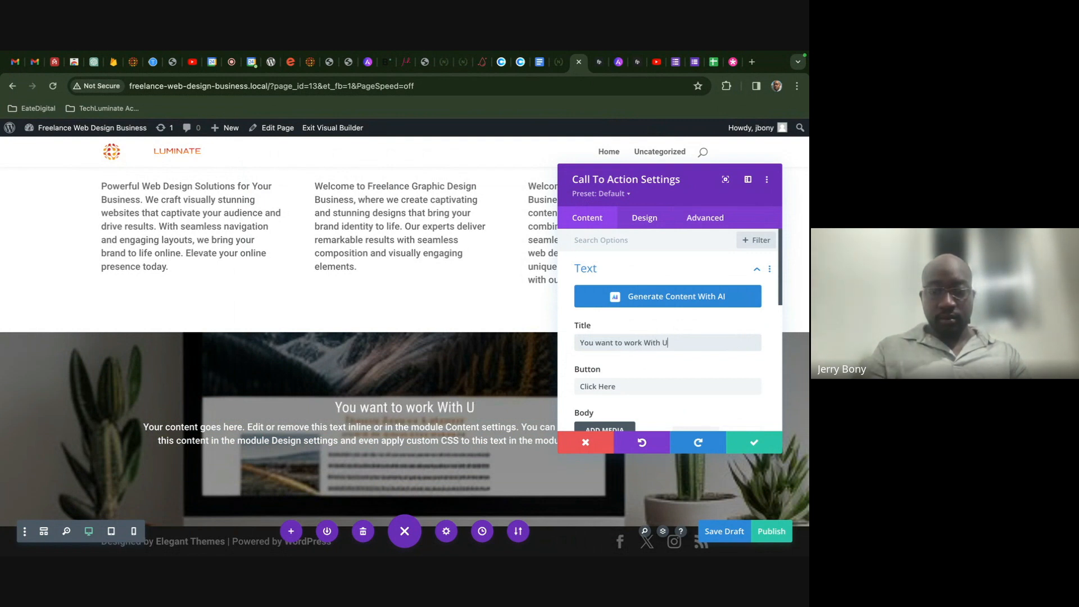
pyautogui.write('s?')
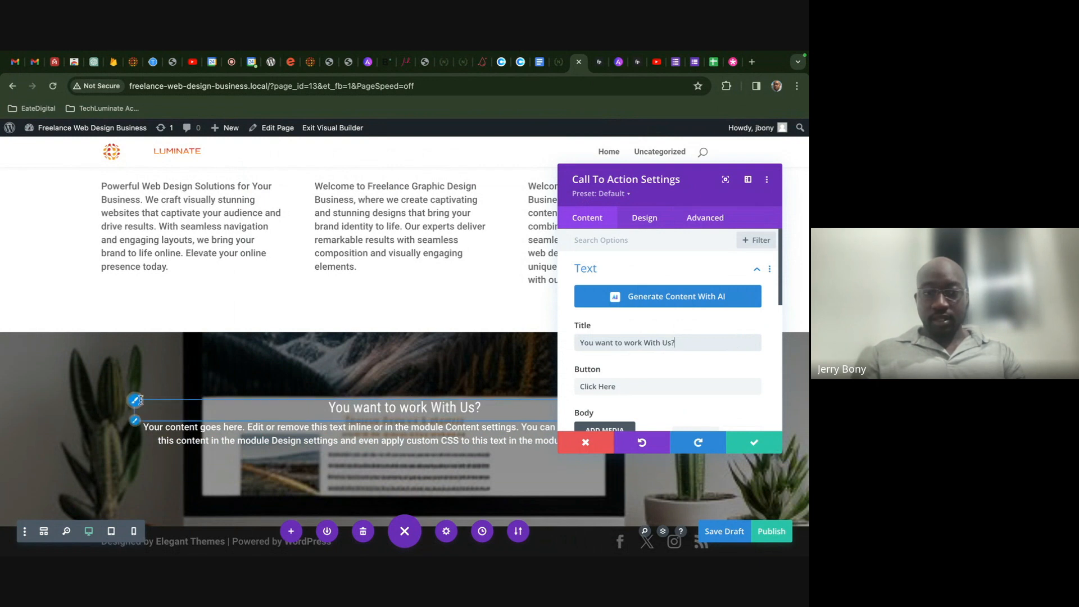
pyautogui.click(645, 218)
pyautogui.scroll(-2, 634, 281)
pyautogui.click(624, 246)
pyautogui.scroll(-3, 627, 297)
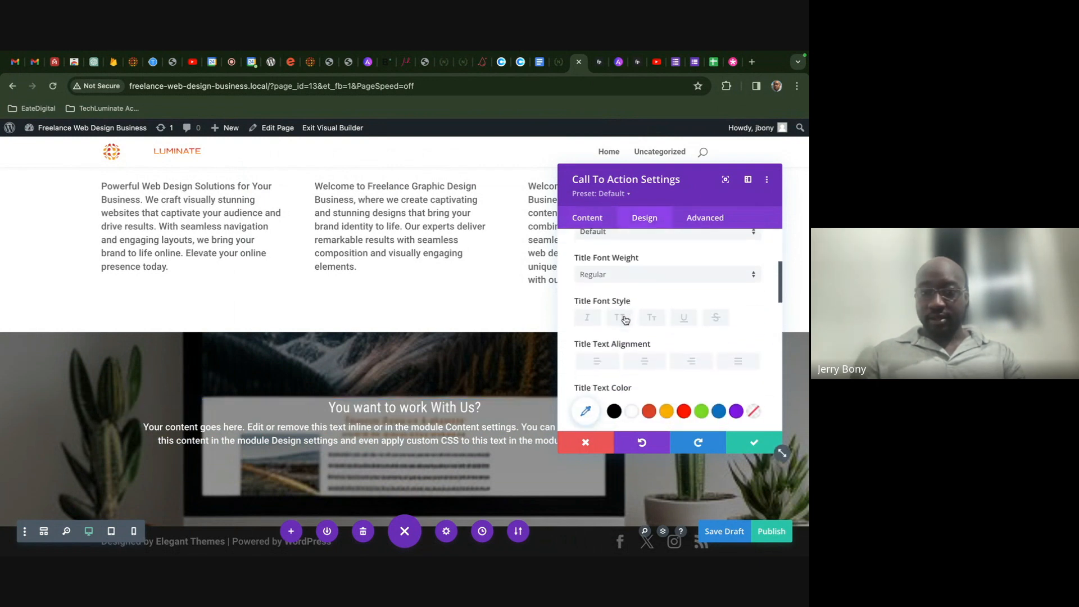
pyautogui.click(624, 318)
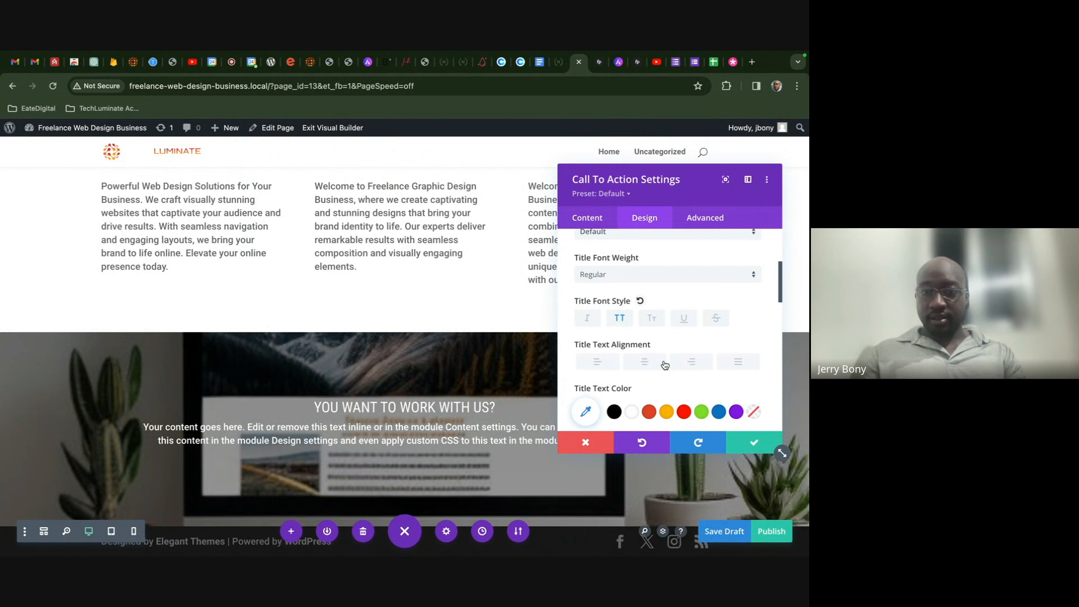
# - Make the title bold at about 50px and save the styling
pyautogui.scroll(-1, 664, 362)
pyautogui.click(638, 248)
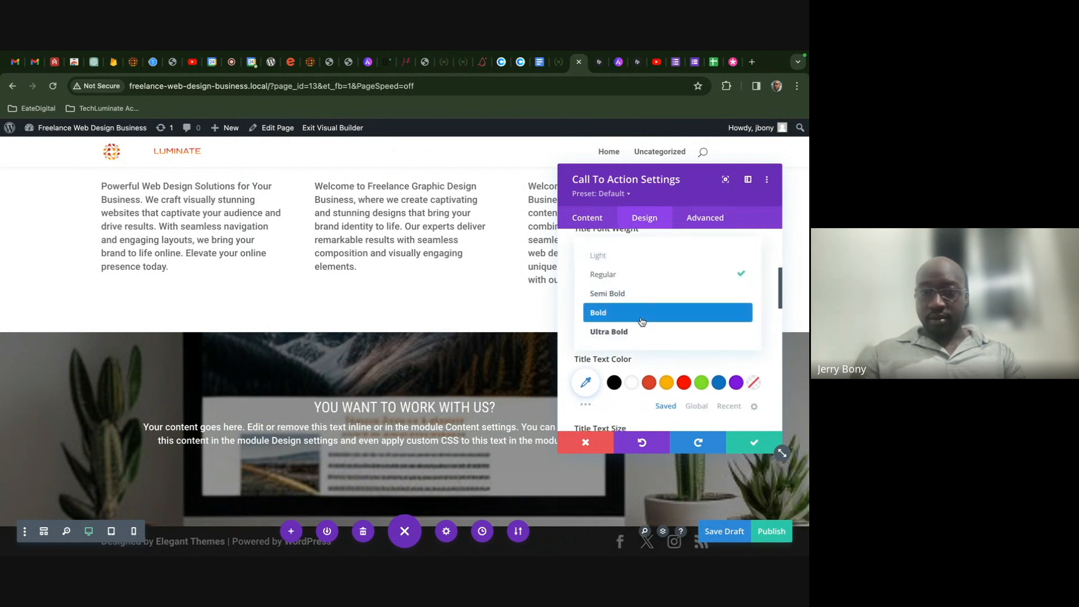
pyautogui.click(642, 320)
pyautogui.scroll(-3, 629, 332)
pyautogui.moveTo(608, 335); pyautogui.dragTo(634, 334)
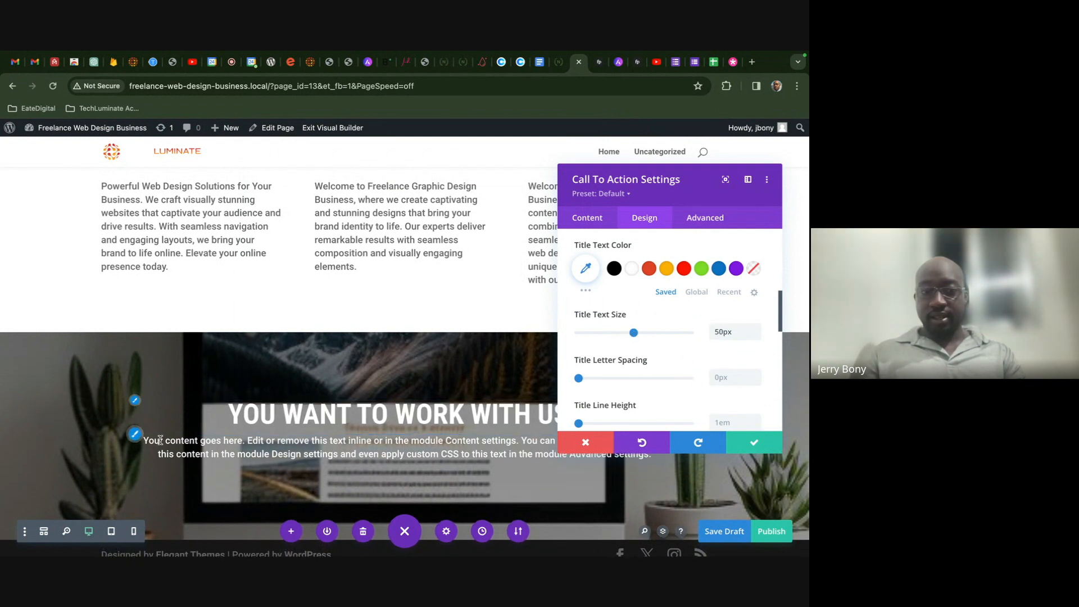
pyautogui.click(768, 444)
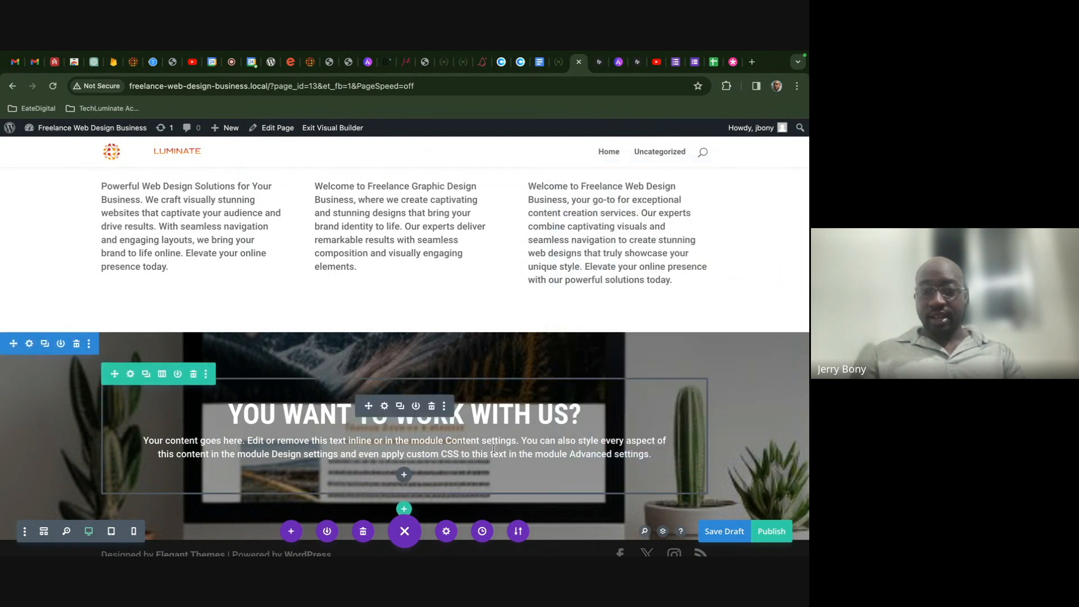
# - Delete the call-to-action's placeholder body text and save the module
pyautogui.click(385, 406)
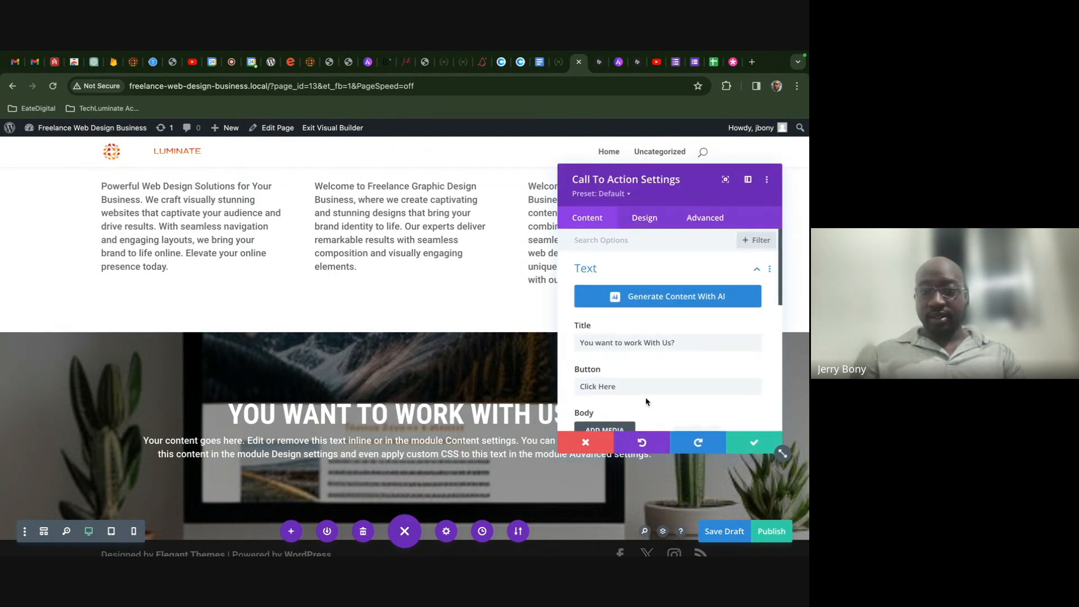
pyautogui.moveTo(733, 343); pyautogui.dragTo(630, 342)
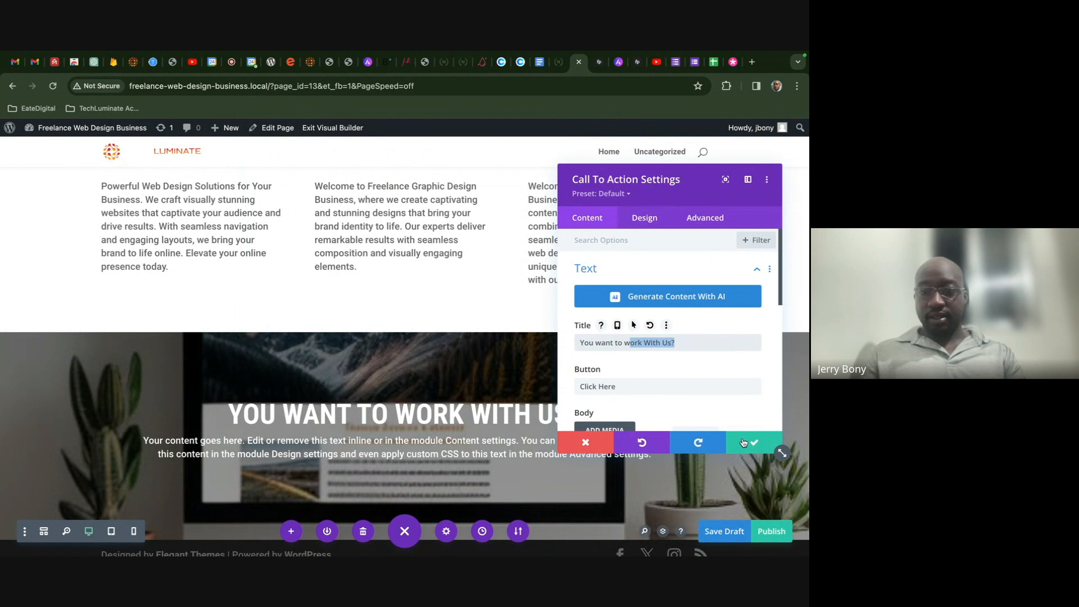
pyautogui.scroll(-3, 725, 420)
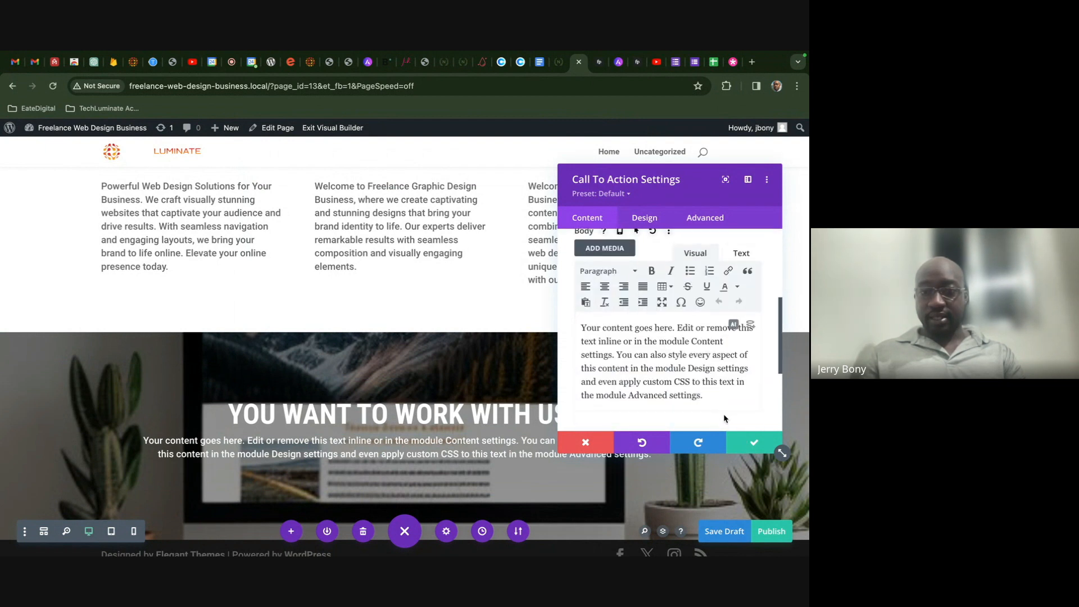
pyautogui.hotkey('ctrl', 'a')
pyautogui.press('BackSpace')
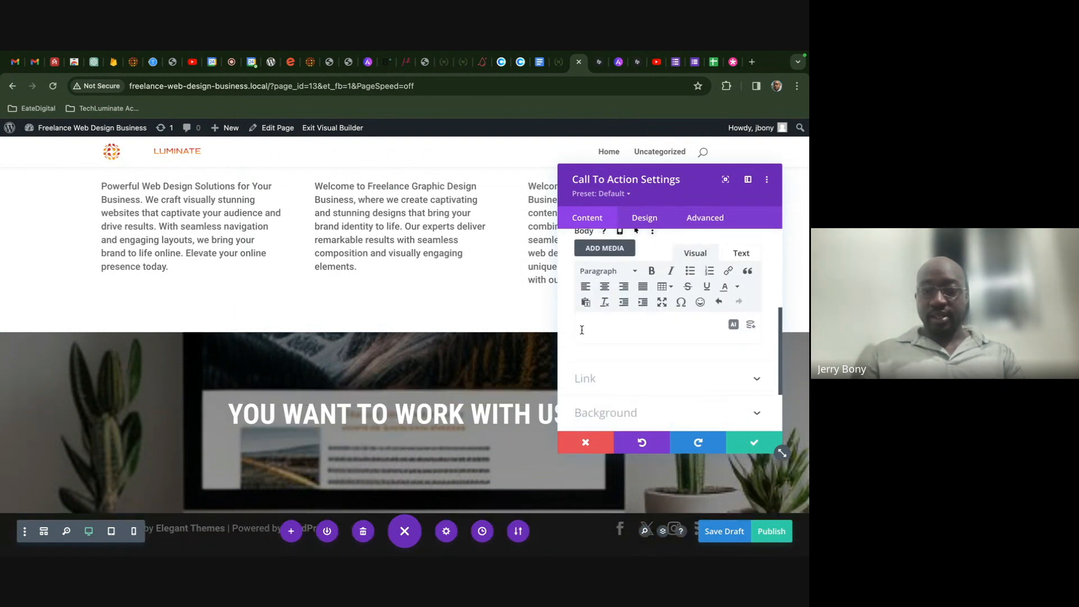
pyautogui.click(743, 435)
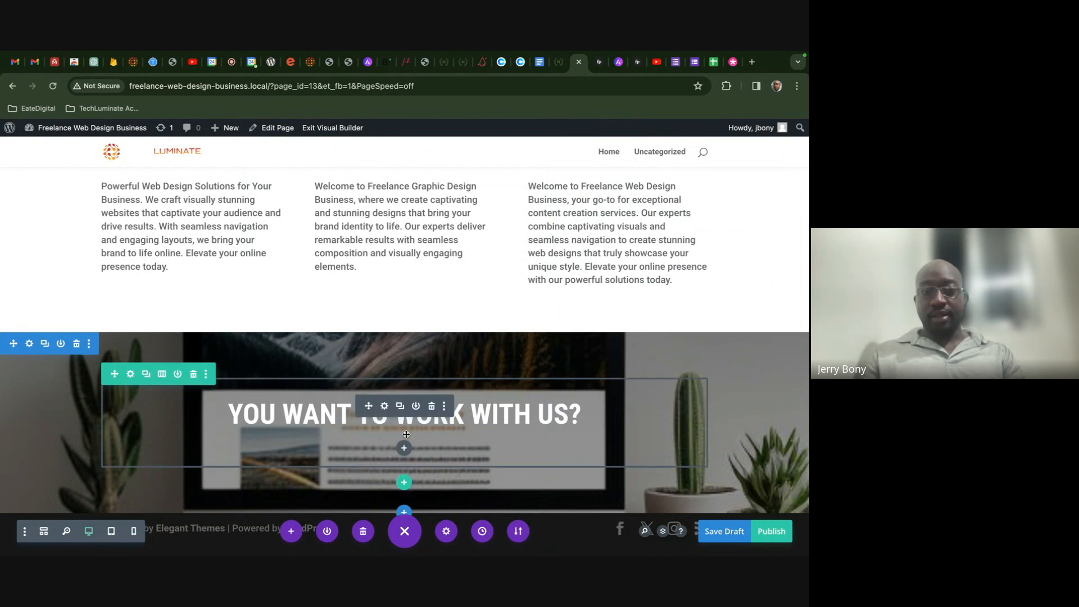
# - Add a Button module labelled 'Contact Us' beneath the heading, found by searching 'bu'
pyautogui.click(405, 448)
pyautogui.write('b')
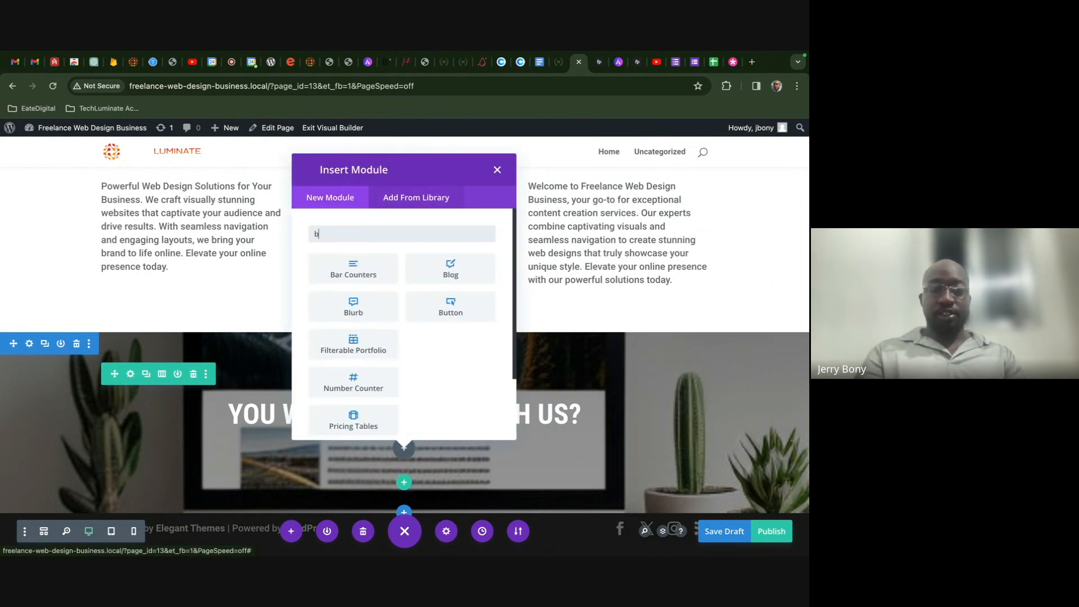
pyautogui.write('u')
pyautogui.click(363, 268)
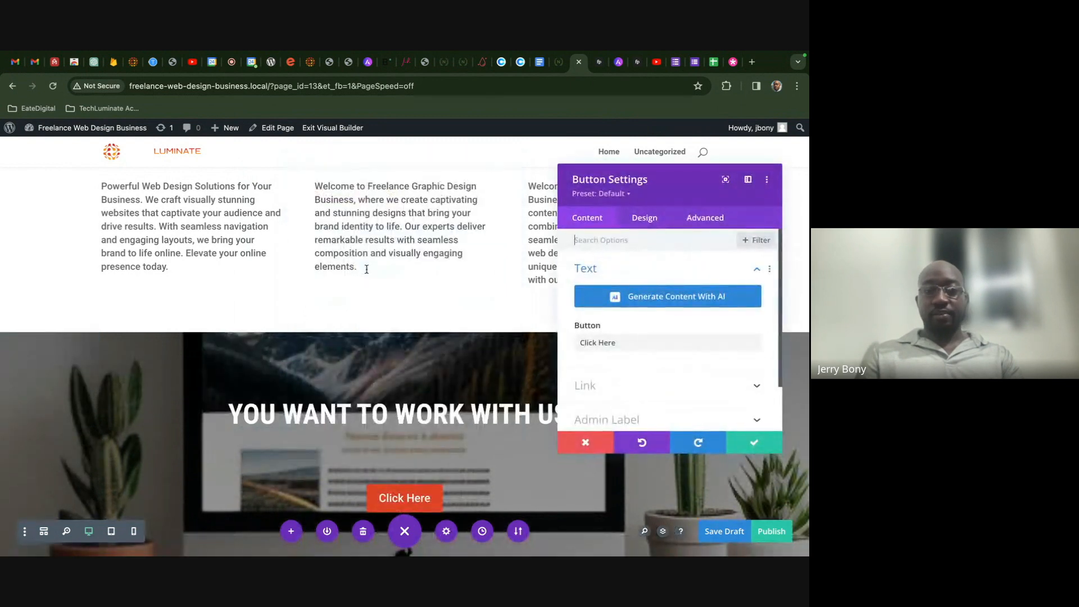
pyautogui.click(620, 343)
pyautogui.moveTo(620, 343); pyautogui.dragTo(548, 345)
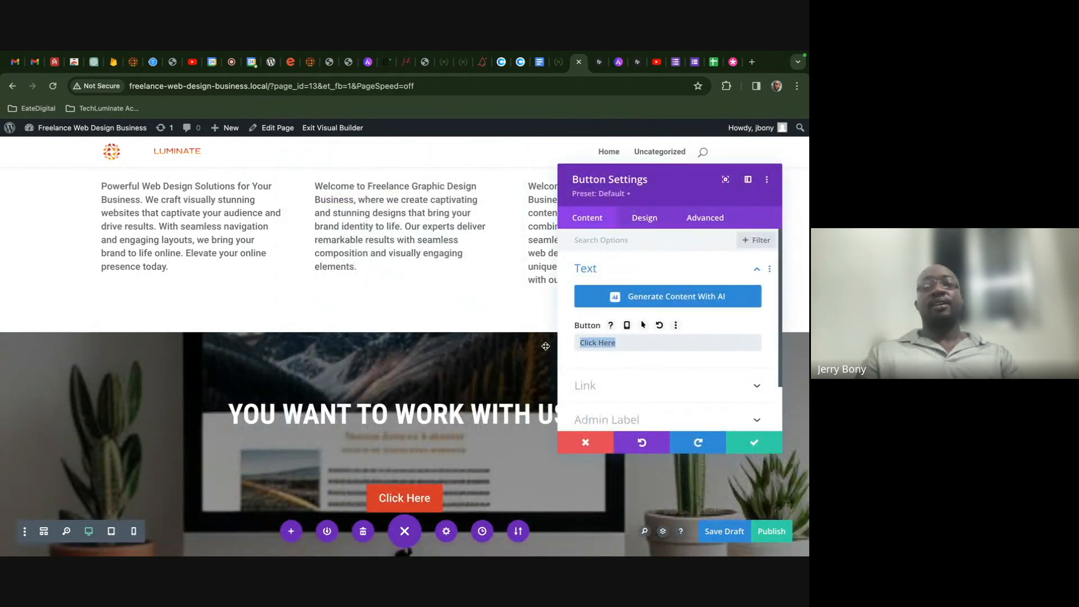
pyautogui.write('Conta')
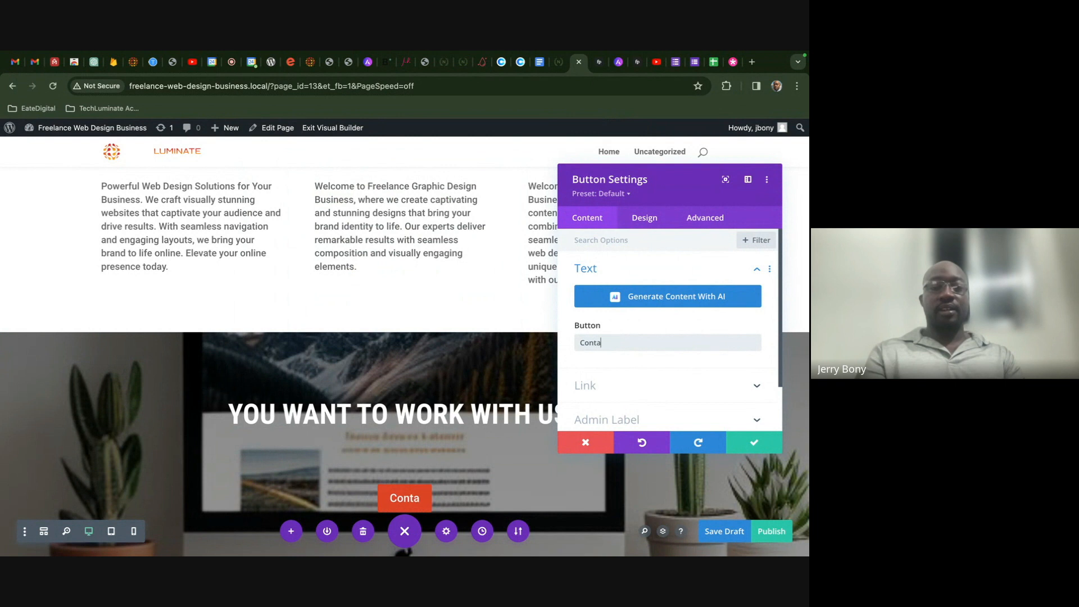
pyautogui.write('ct Us')
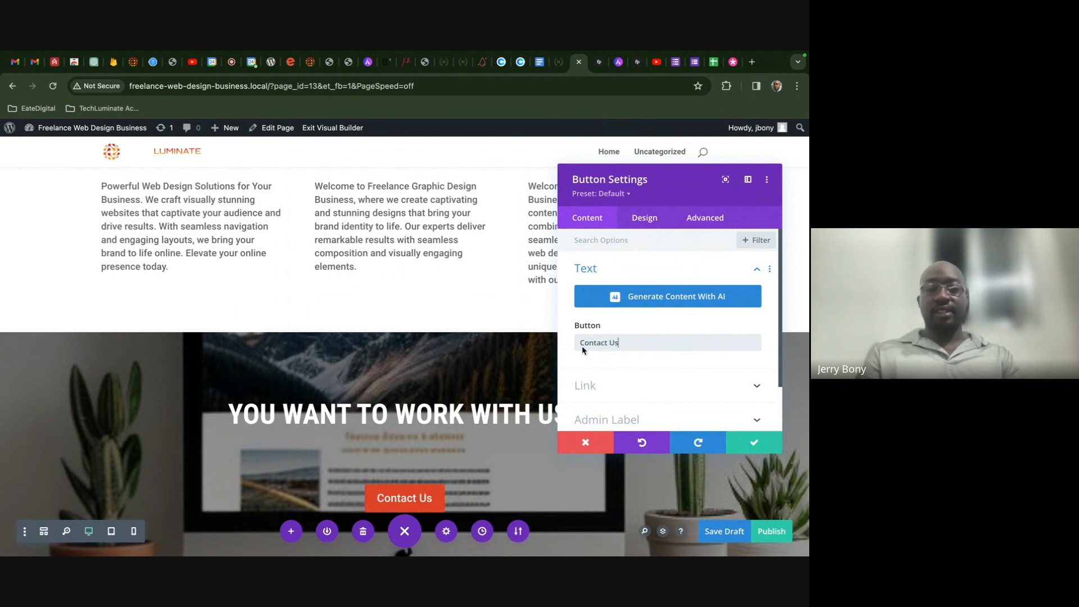
pyautogui.click(735, 443)
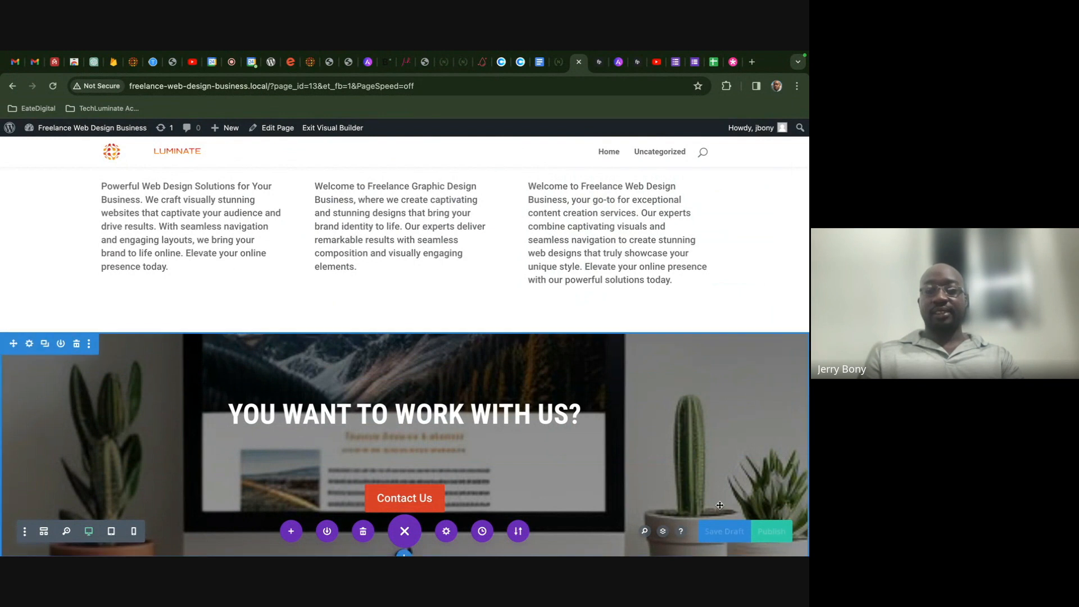
# - Insert a Regular section beneath the service cards and choose the two-column row layout
pyautogui.scroll(5, 604, 381)
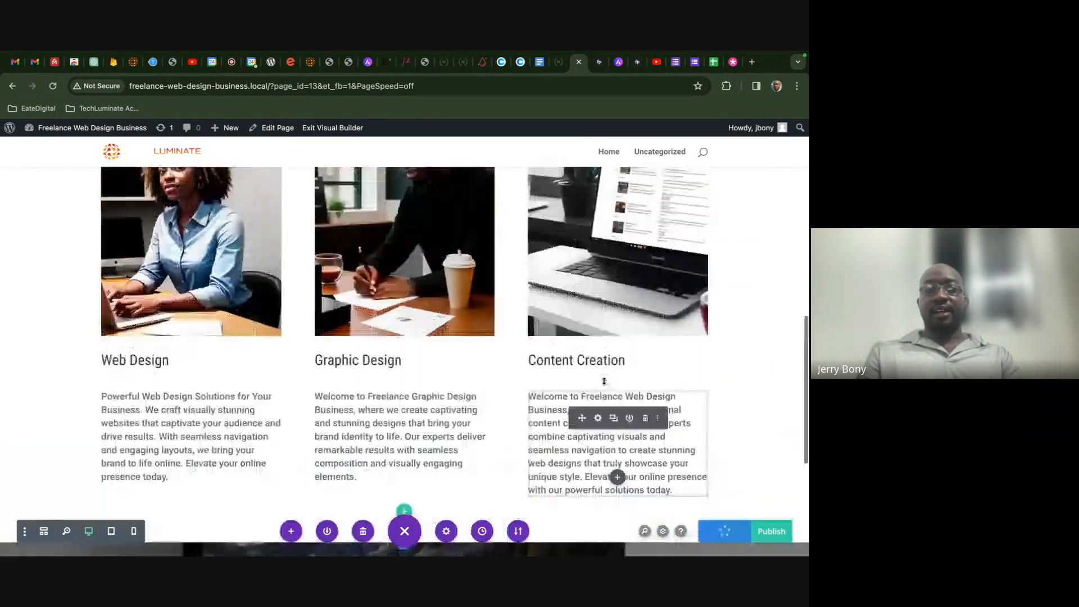
pyautogui.scroll(-1, 604, 381)
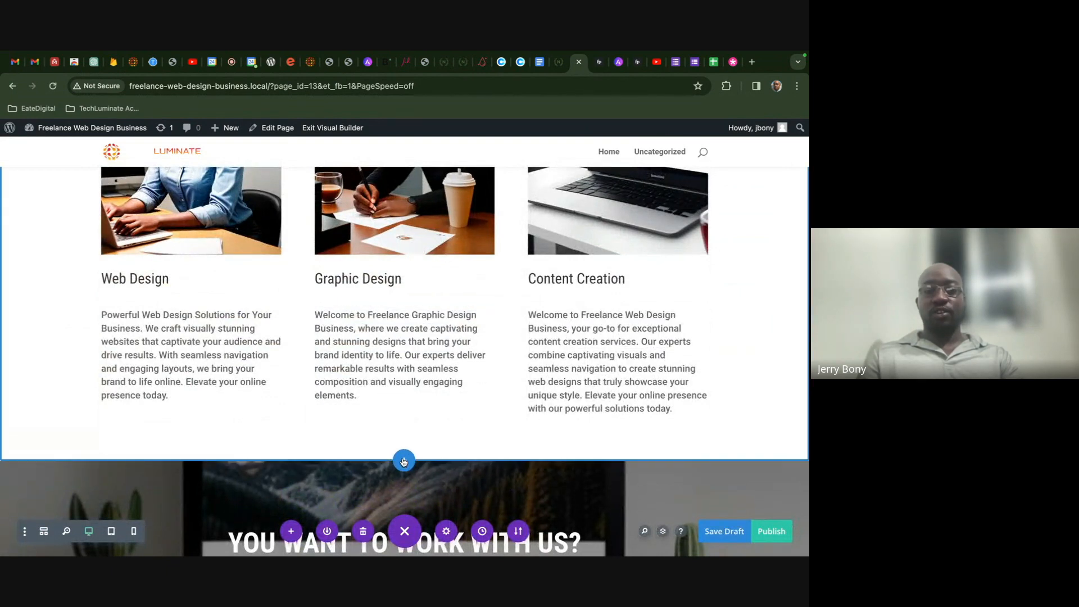
pyautogui.click(404, 461)
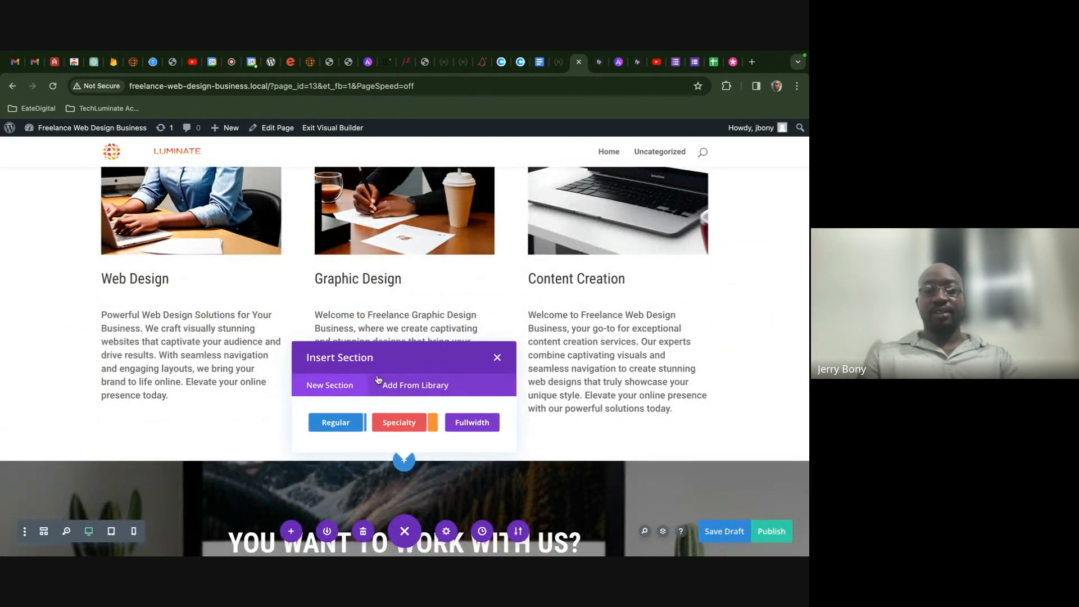
pyautogui.click(346, 422)
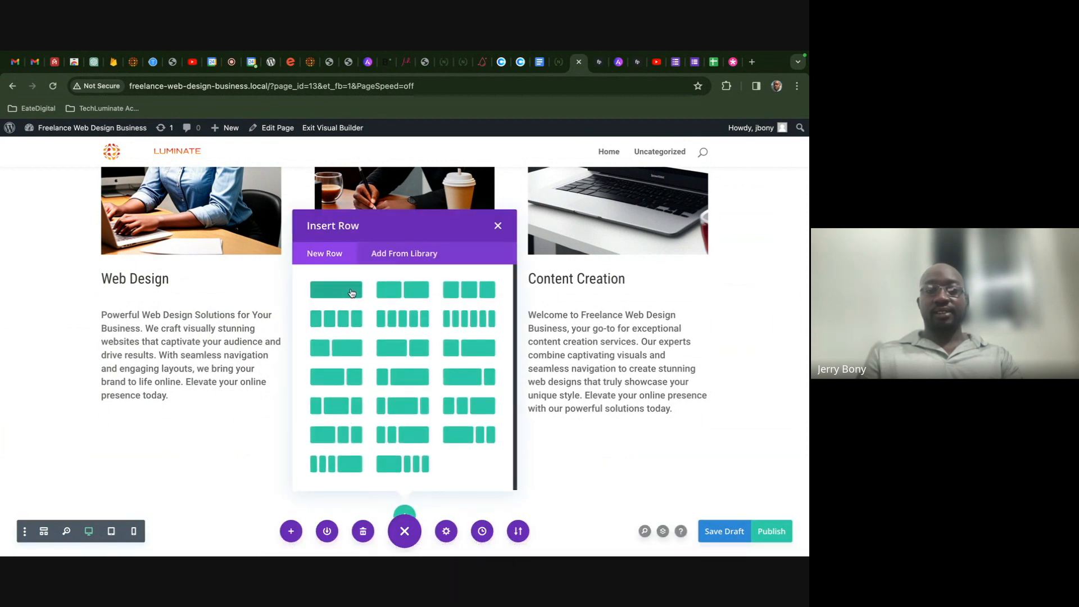
pyautogui.click(407, 292)
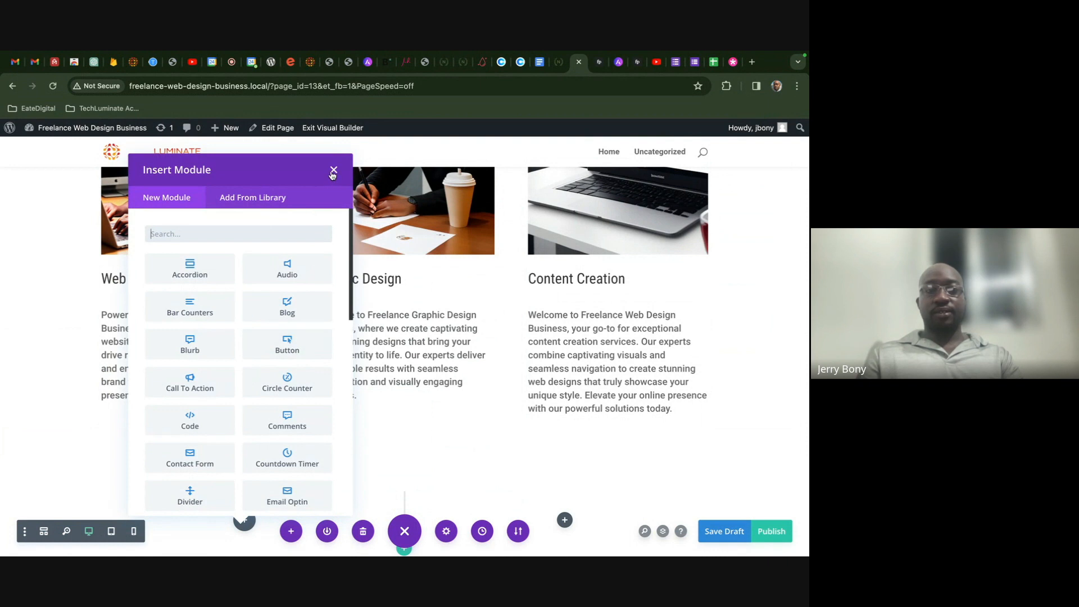
# - Insert a Heading module in the first column reading 'About Me'
pyautogui.write('he')
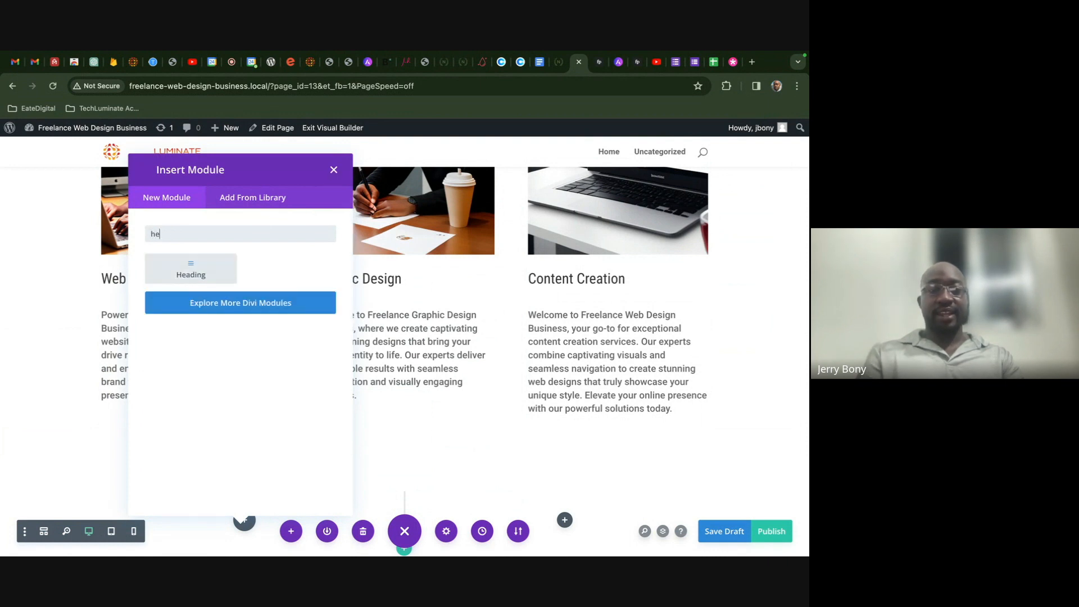
pyautogui.click(191, 269)
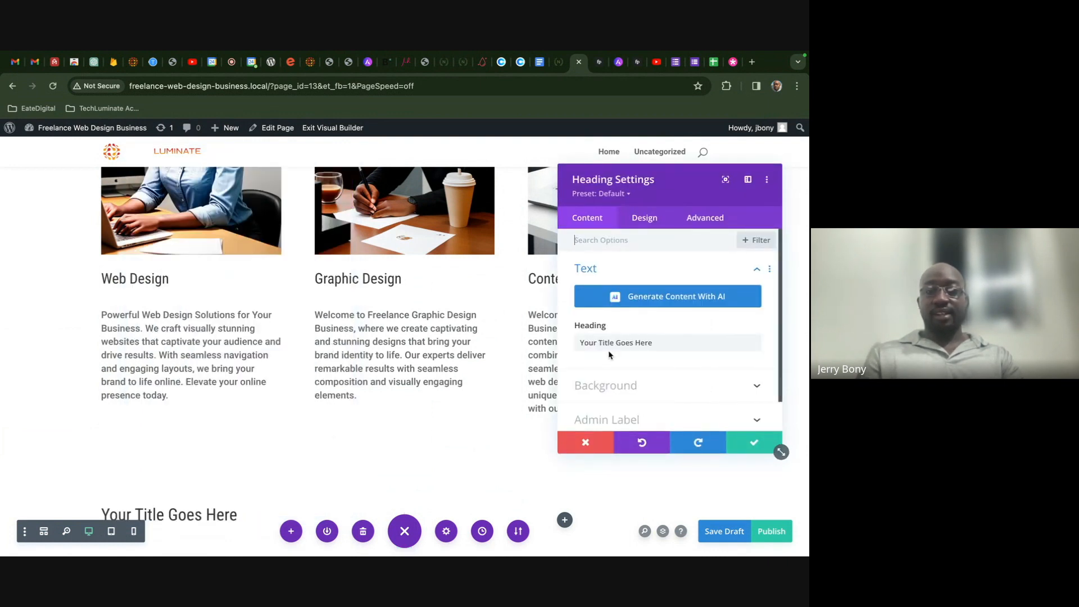
pyautogui.tripleClick(656, 347)
pyautogui.write('A')
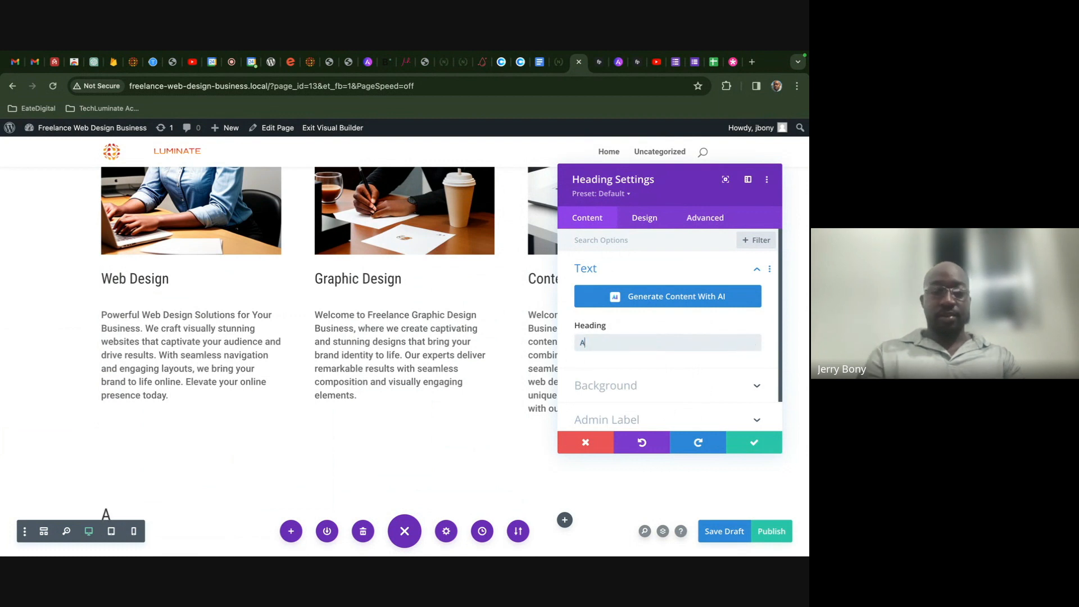
pyautogui.write('bout Me')
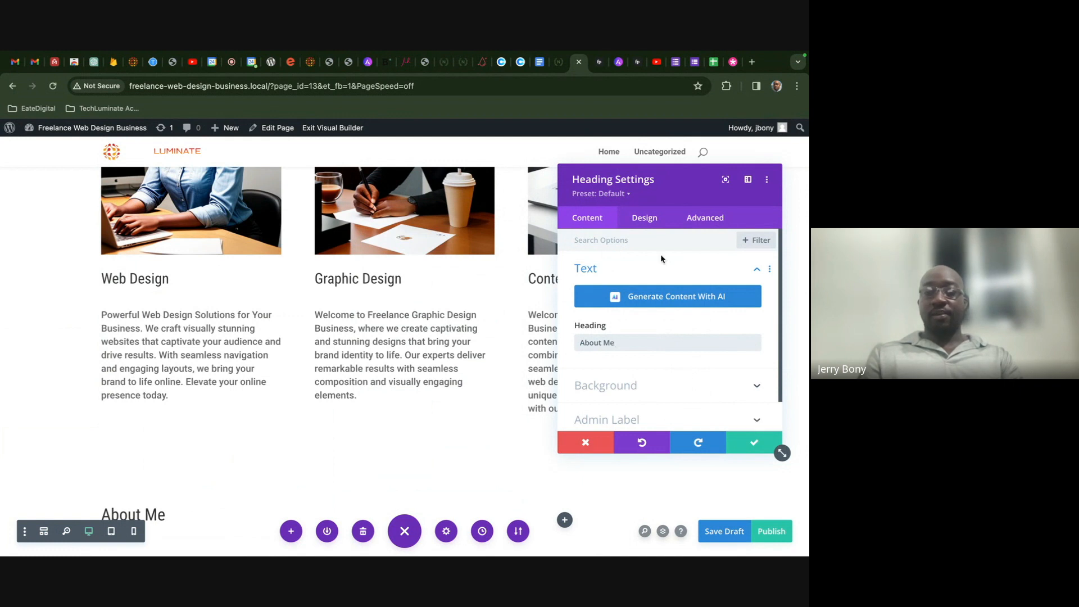
# - Make the About Me heading text bold at about 45px and save the module
pyautogui.click(646, 220)
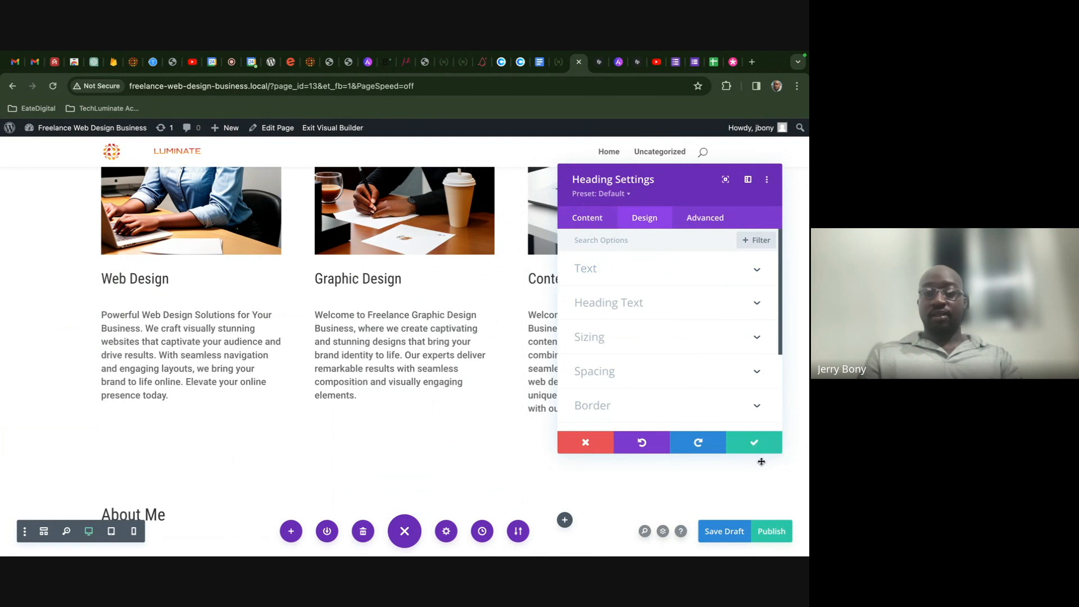
pyautogui.scroll(-2, 672, 331)
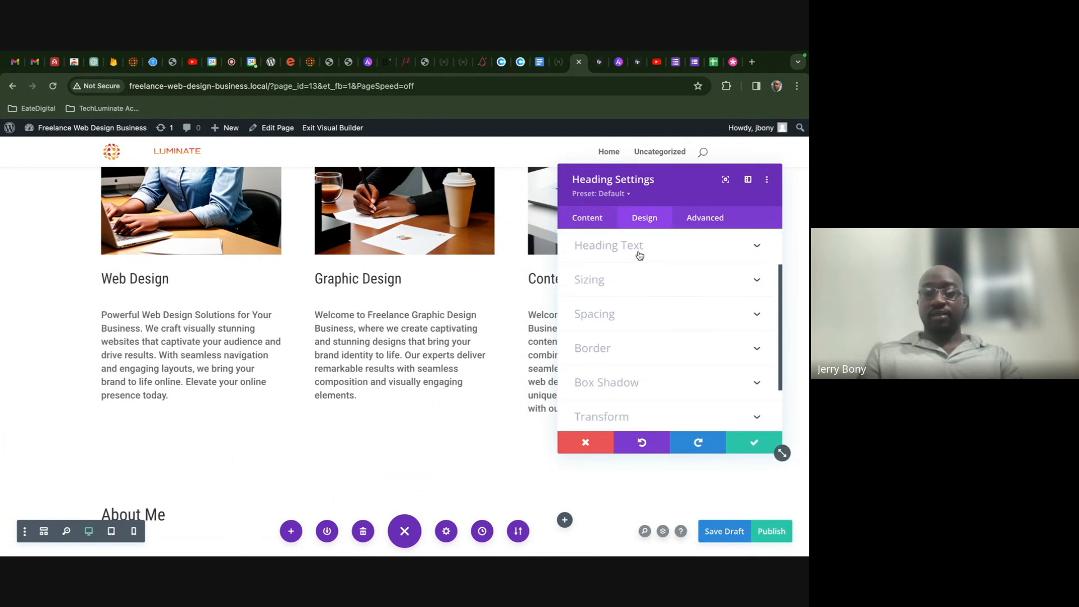
pyautogui.click(641, 257)
pyautogui.scroll(-5, 665, 322)
pyautogui.scroll(-2, 665, 326)
pyautogui.scroll(2, 665, 325)
pyautogui.scroll(1, 666, 326)
pyautogui.click(665, 328)
pyautogui.click(661, 395)
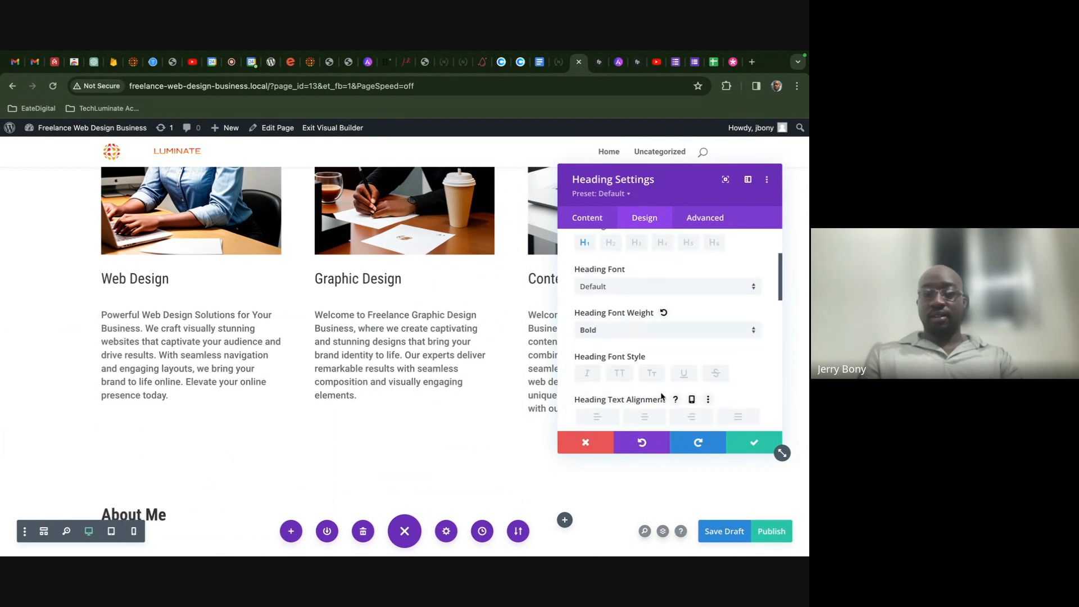
pyautogui.scroll(-6, 674, 399)
pyautogui.moveTo(611, 311); pyautogui.dragTo(629, 312)
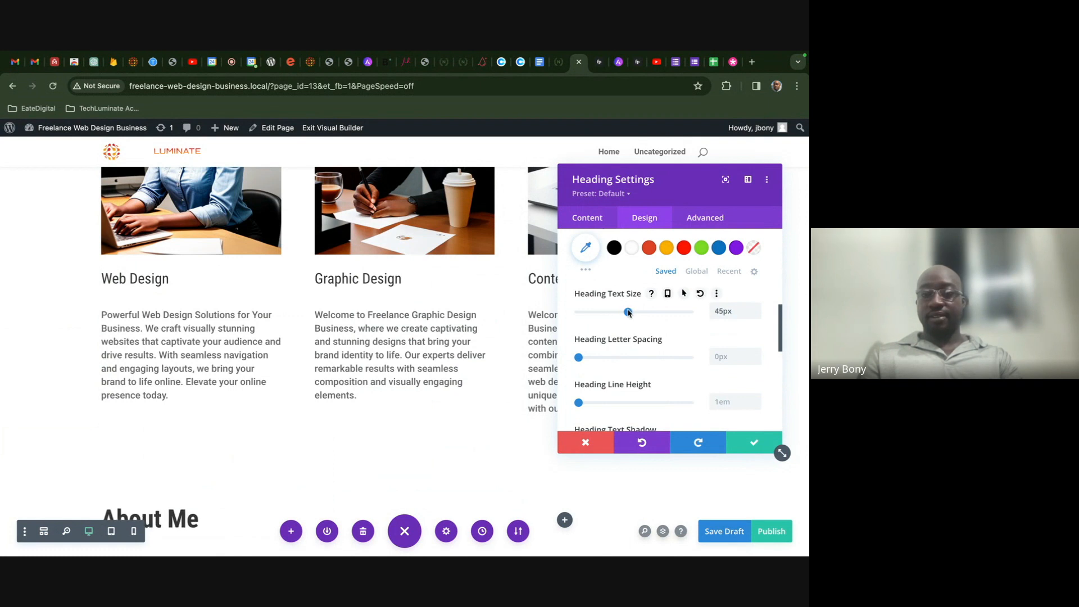
pyautogui.click(753, 443)
pyautogui.scroll(-3, 626, 396)
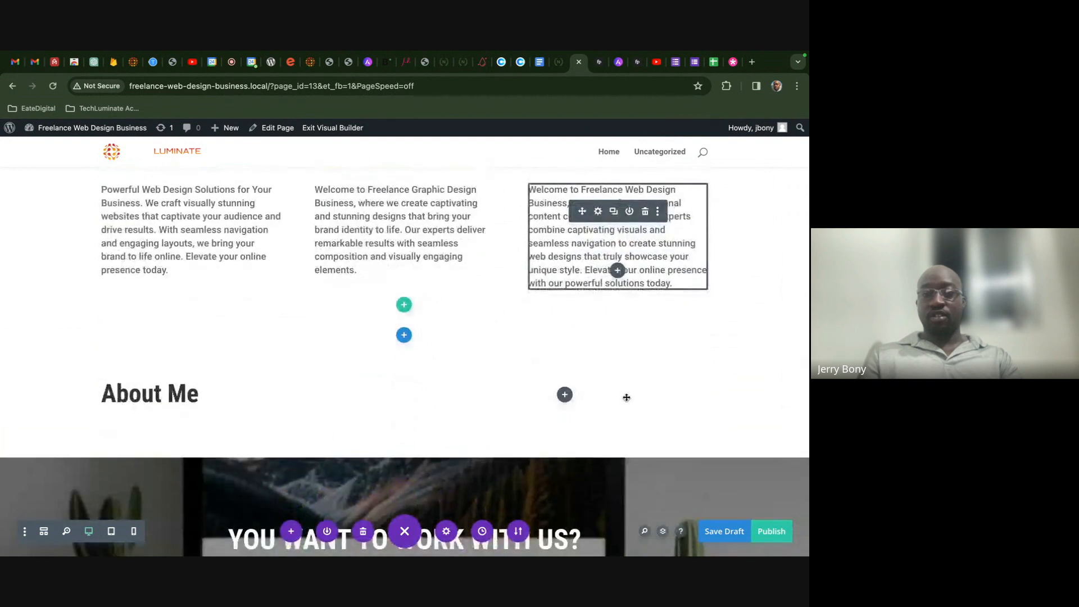
# - Save the Our Services heading styles as preset 'Subheading' and confirm it as the default heading preset
pyautogui.scroll(8, 626, 397)
pyautogui.scroll(2, 405, 360)
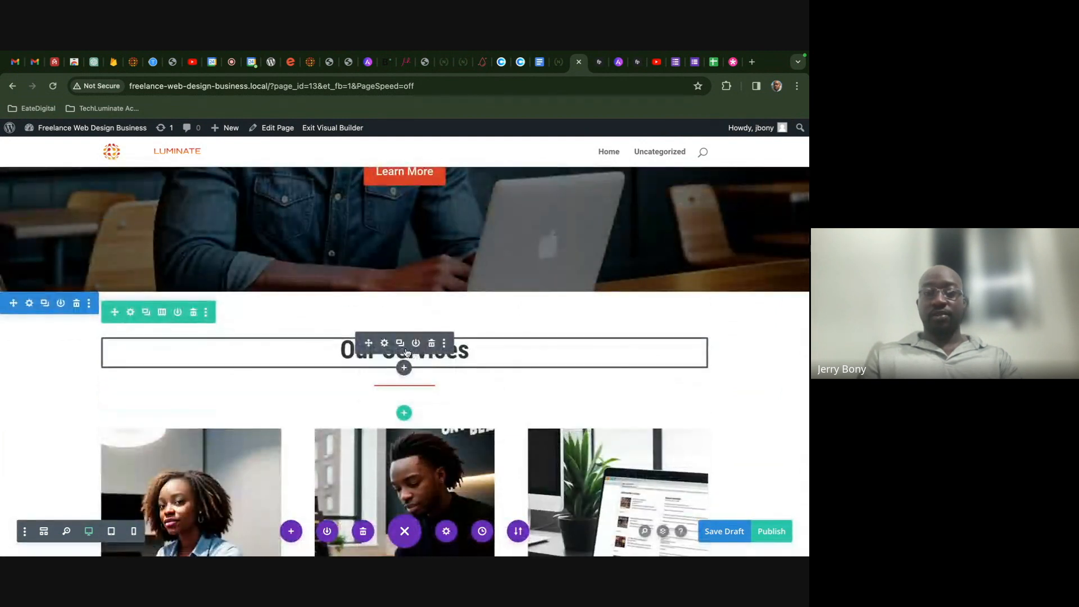
pyautogui.click(385, 344)
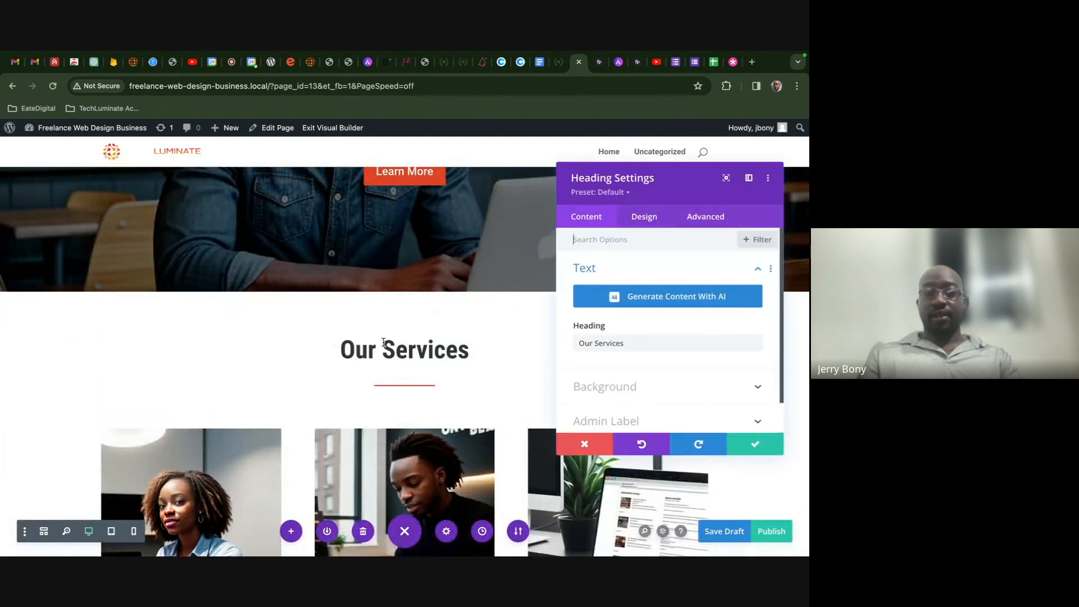
pyautogui.click(628, 195)
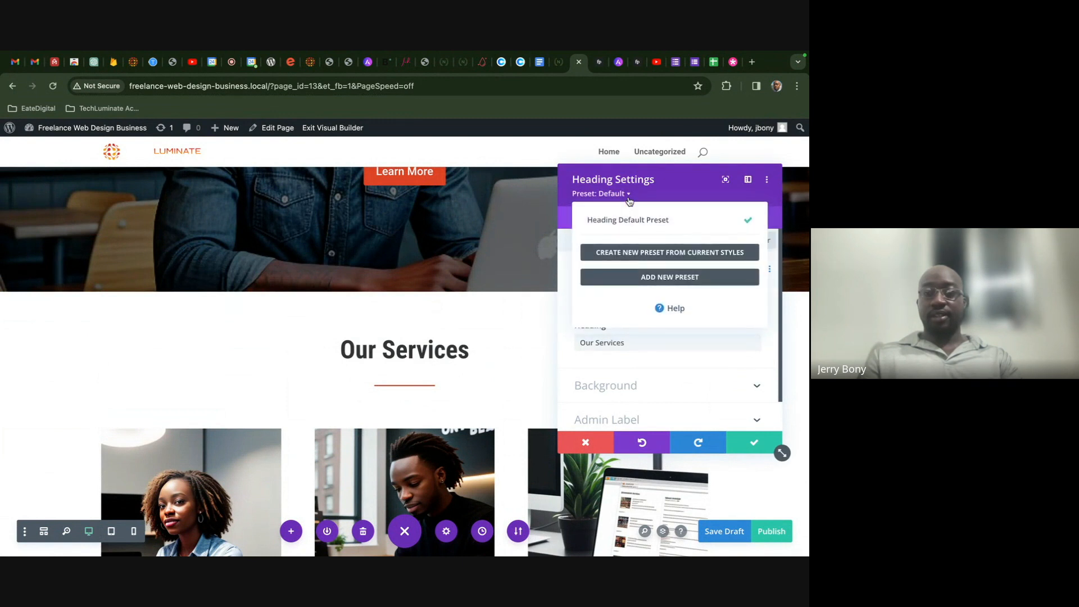
pyautogui.click(646, 251)
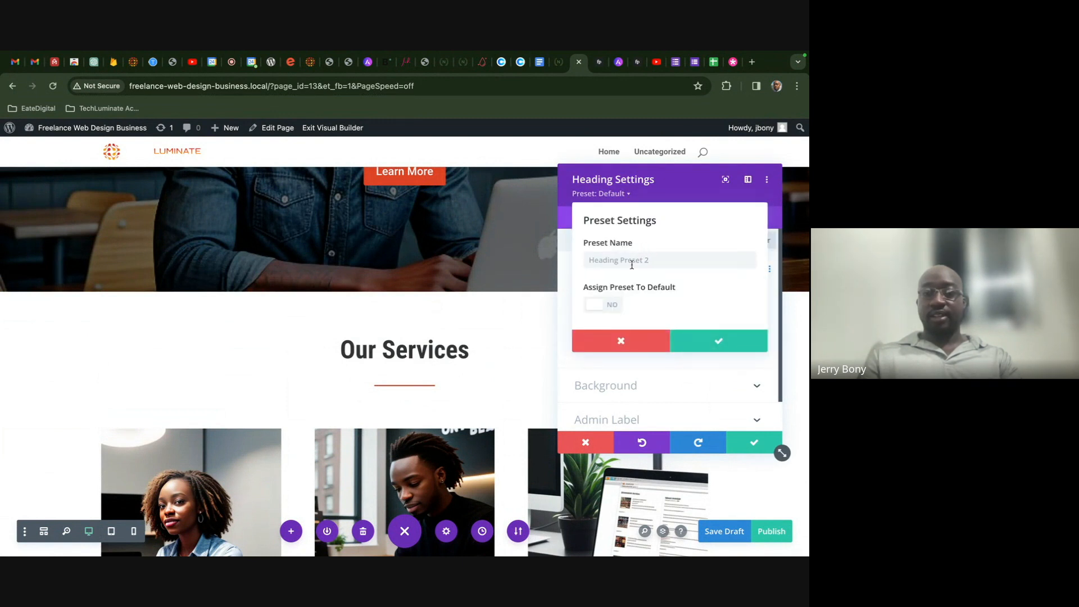
pyautogui.click(605, 305)
pyautogui.click(636, 258)
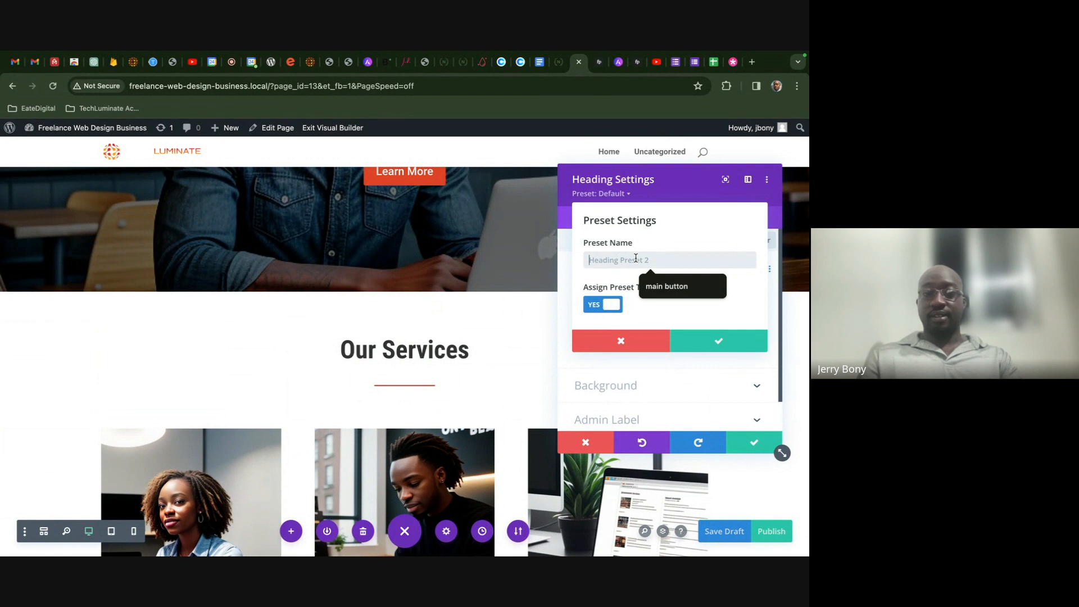
pyautogui.write('S')
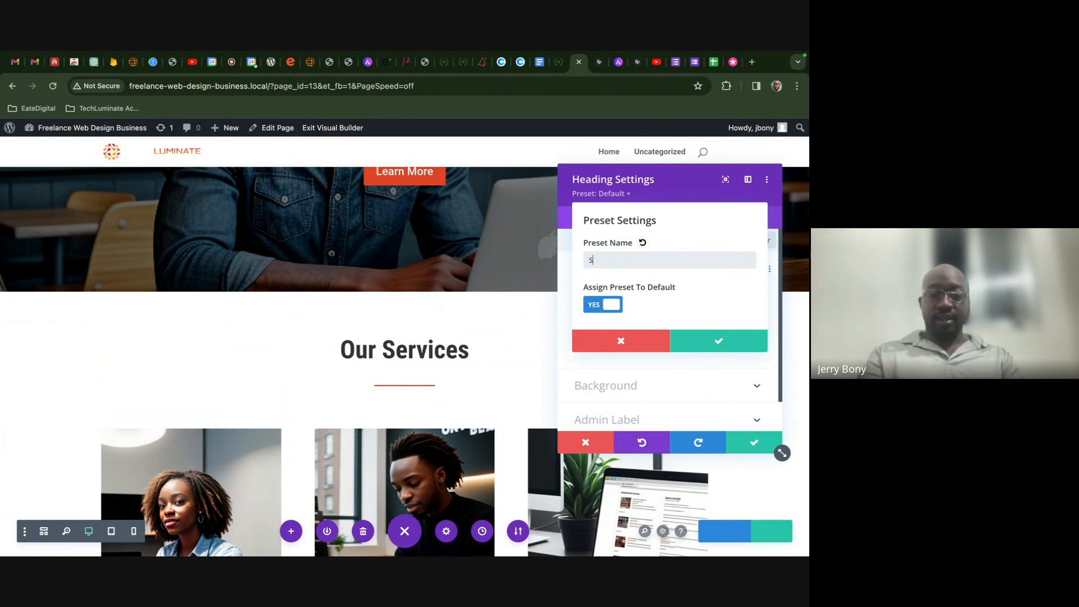
pyautogui.write('ubheading')
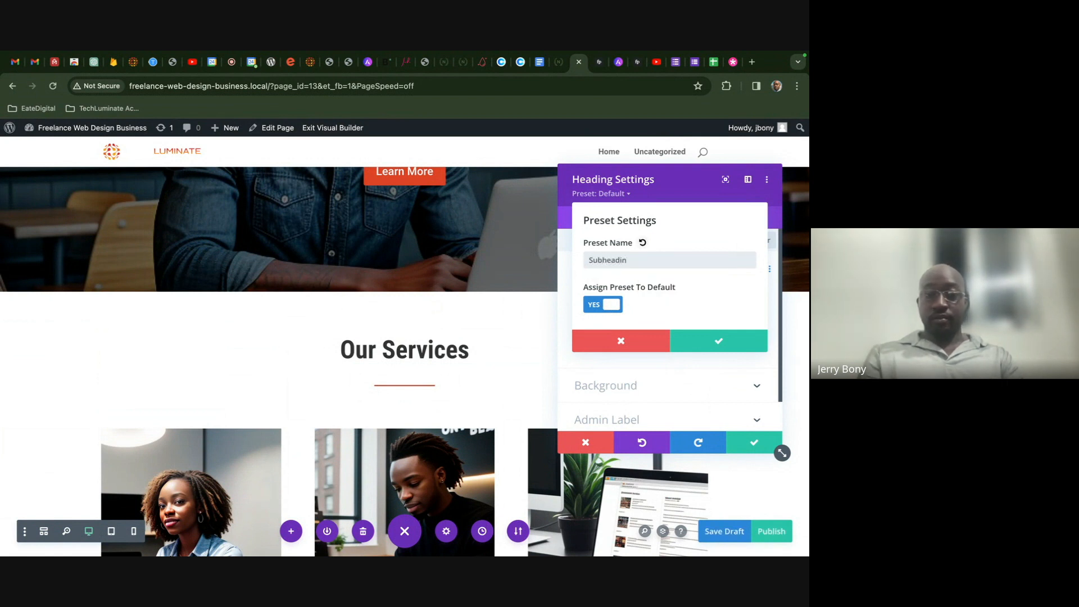
pyautogui.click(702, 342)
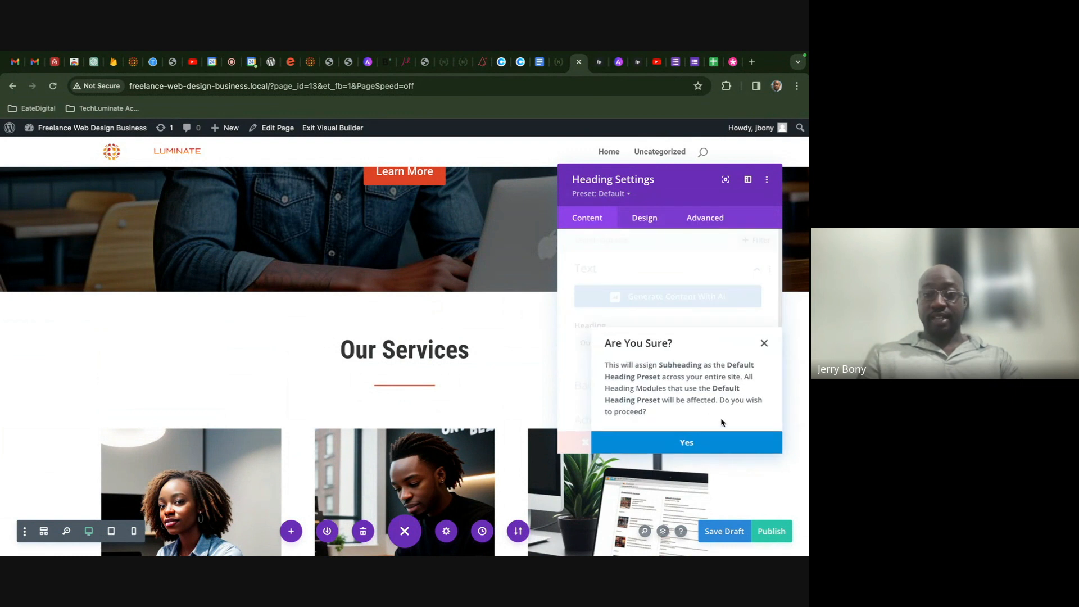
pyautogui.click(716, 443)
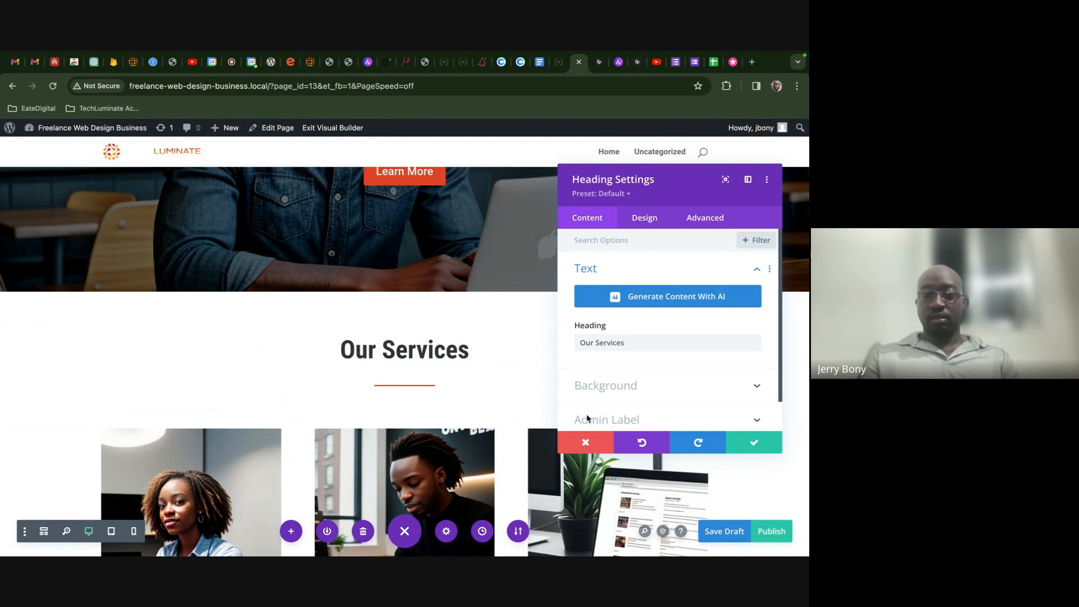
# - Save the page as a draft and reopen it in the Visual Builder
pyautogui.click(339, 128)
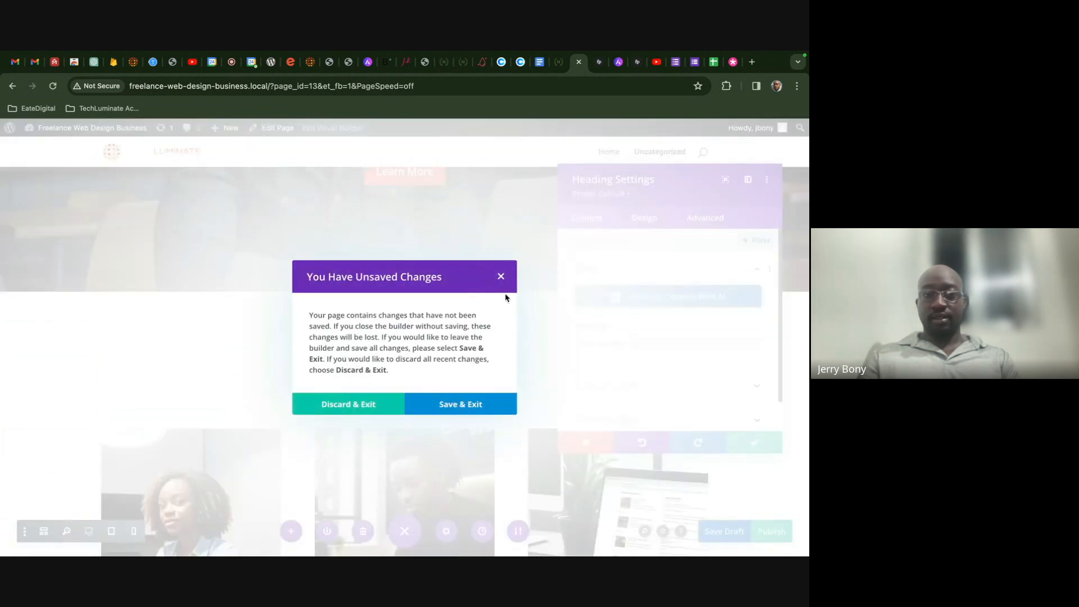
pyautogui.click(502, 278)
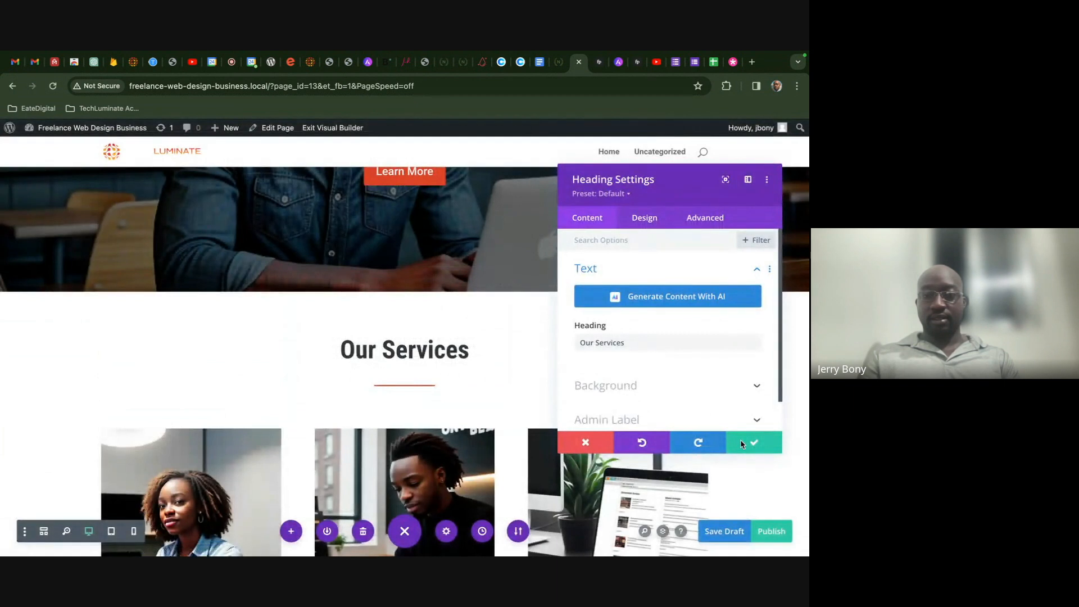
pyautogui.click(725, 532)
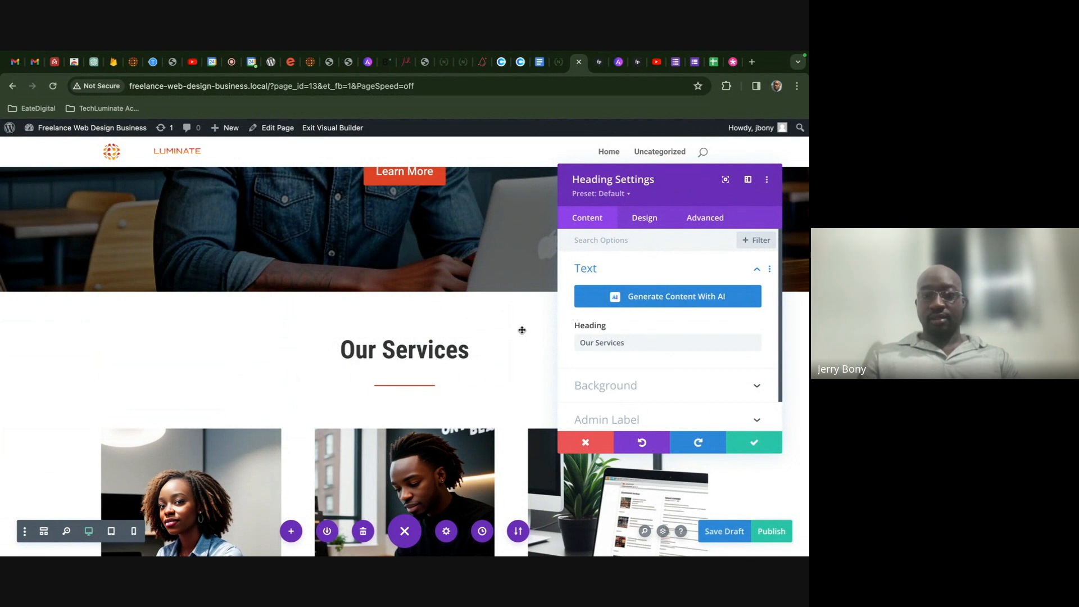
pyautogui.click(347, 133)
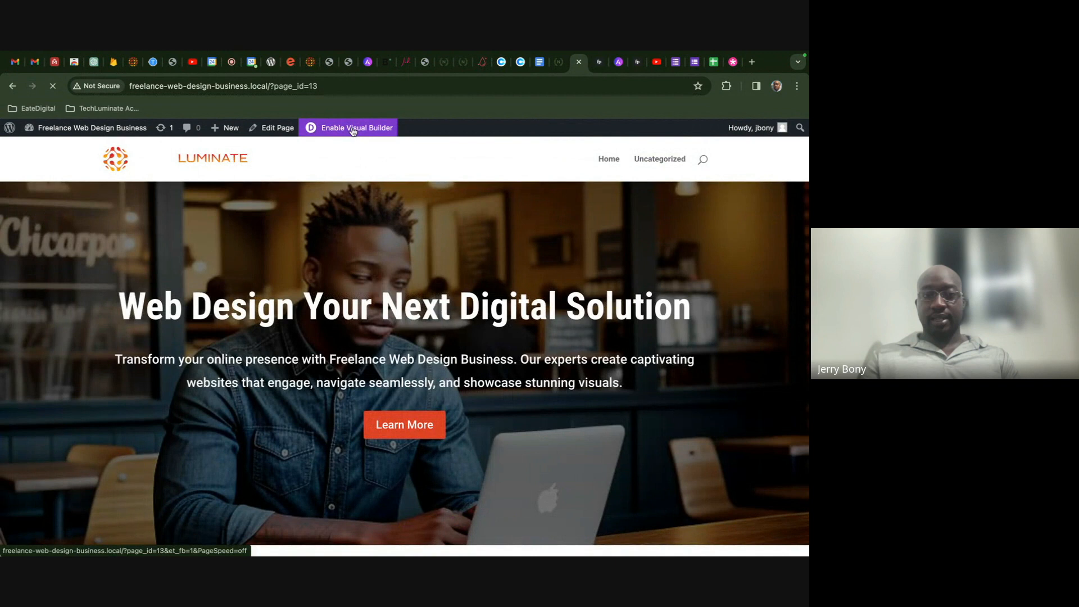
pyautogui.click(353, 132)
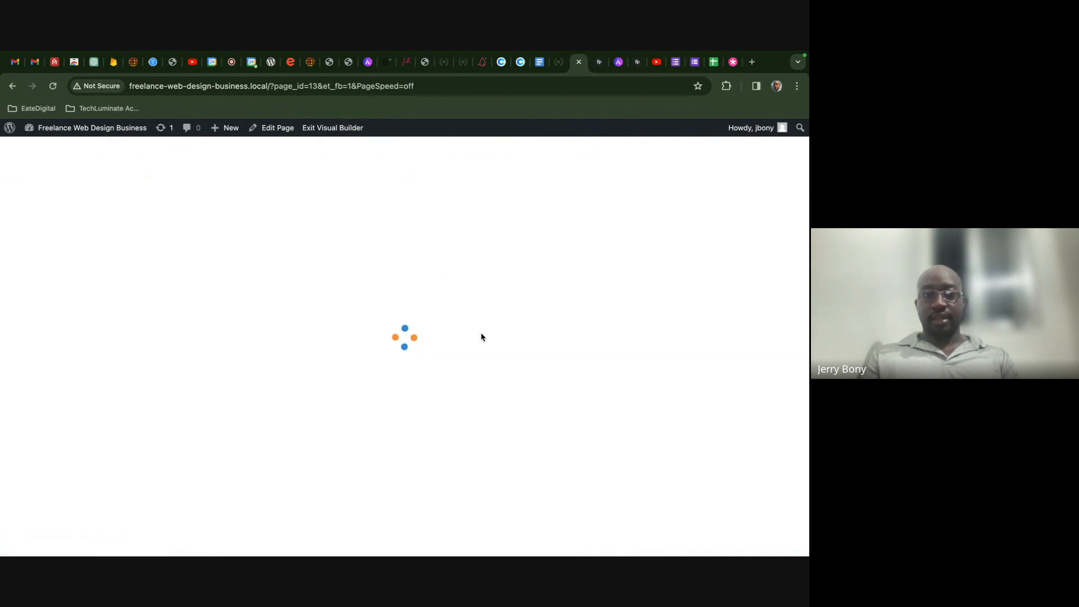
# - Delete the About Me heading and add a fresh Heading module to that column
pyautogui.scroll(-8, 481, 332)
pyautogui.scroll(-6, 481, 334)
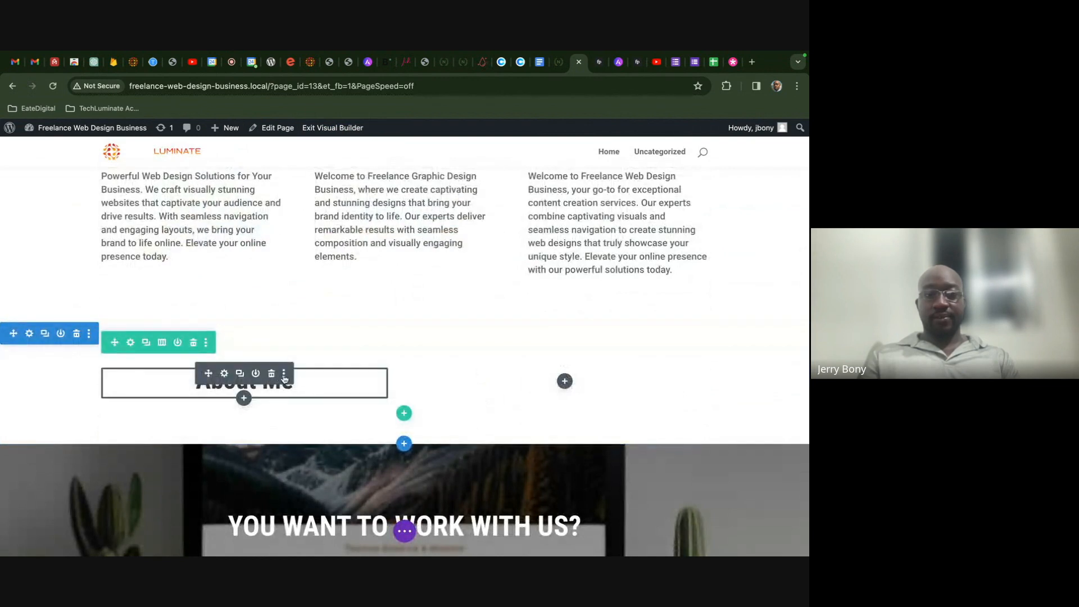
pyautogui.click(271, 374)
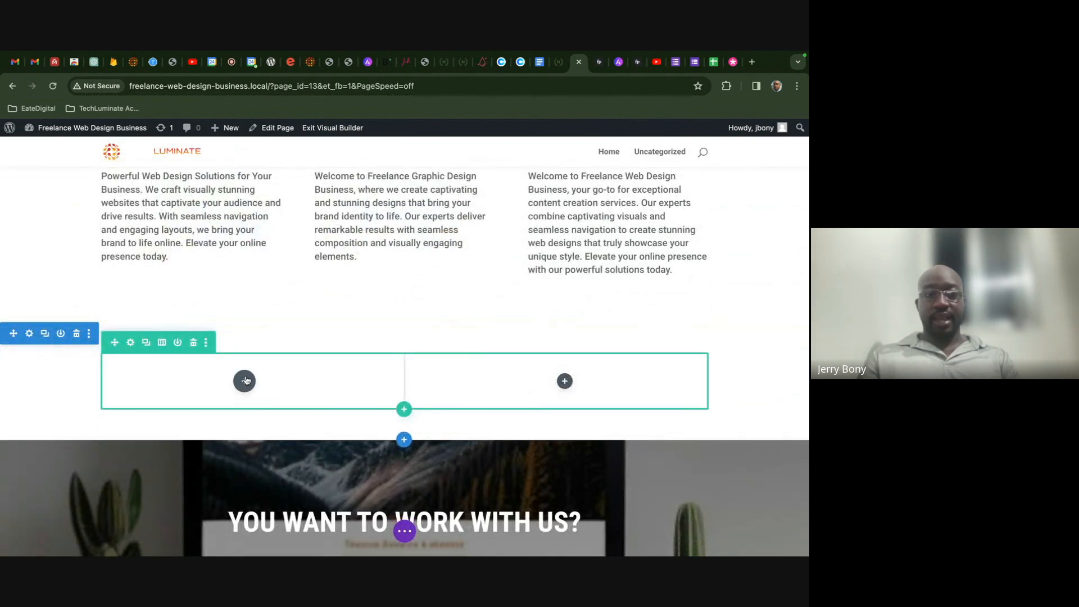
pyautogui.click(245, 381)
pyautogui.scroll(-2, 238, 317)
pyautogui.scroll(2, 239, 316)
pyautogui.write('h')
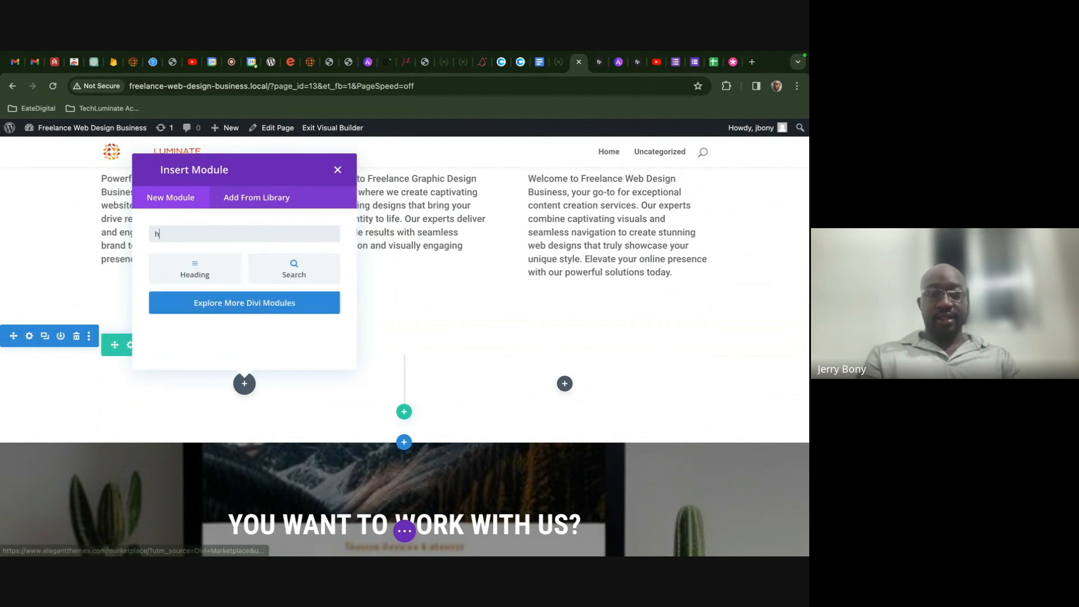
pyautogui.click(212, 269)
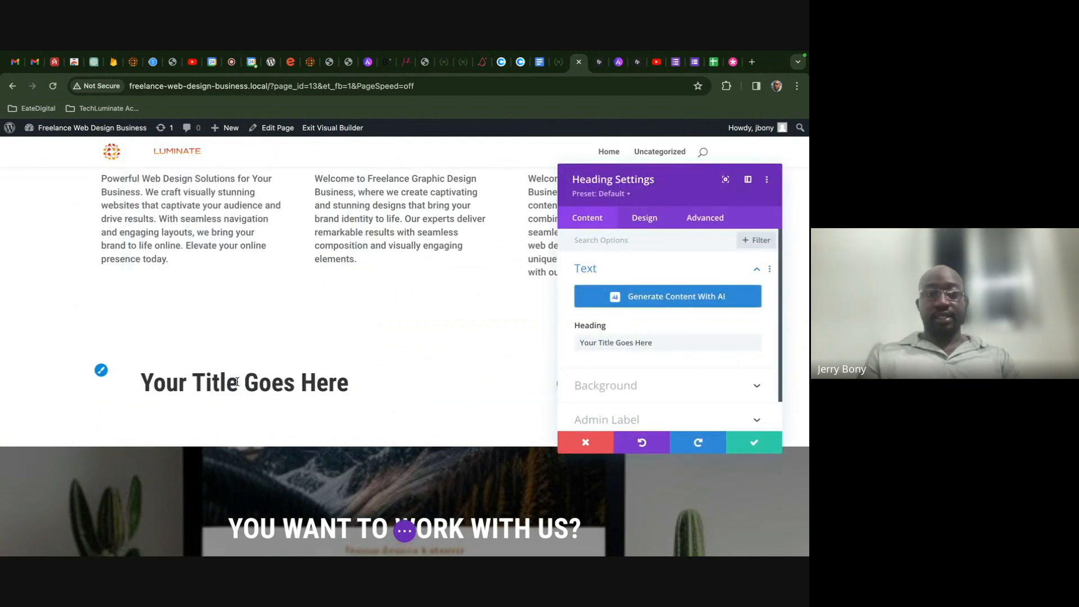
# - Replace the placeholder heading text with 'About Me'
pyautogui.tripleClick(646, 342)
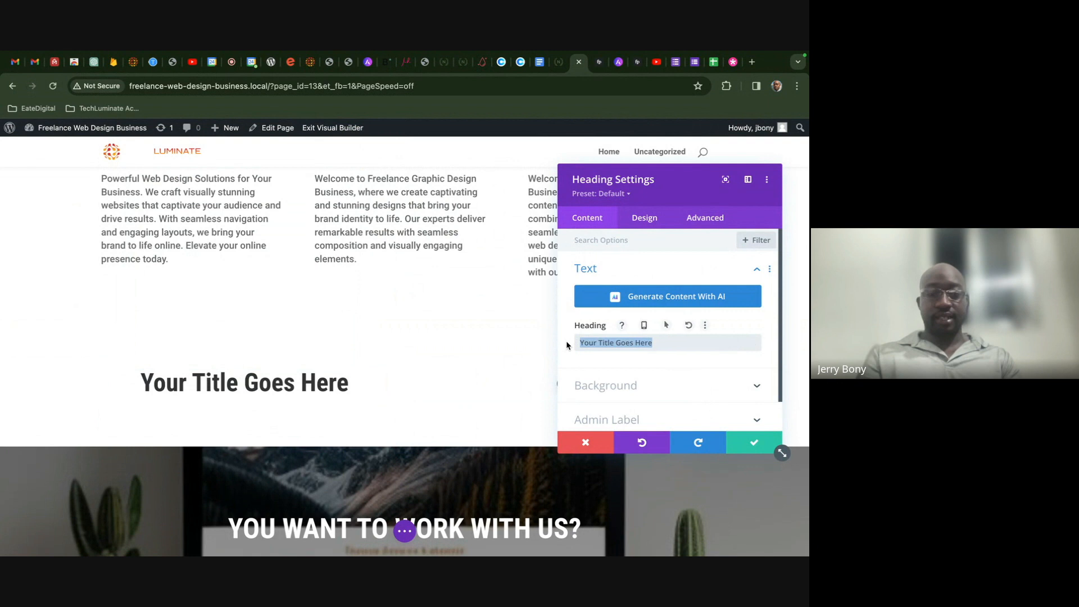
pyautogui.write('About ME')
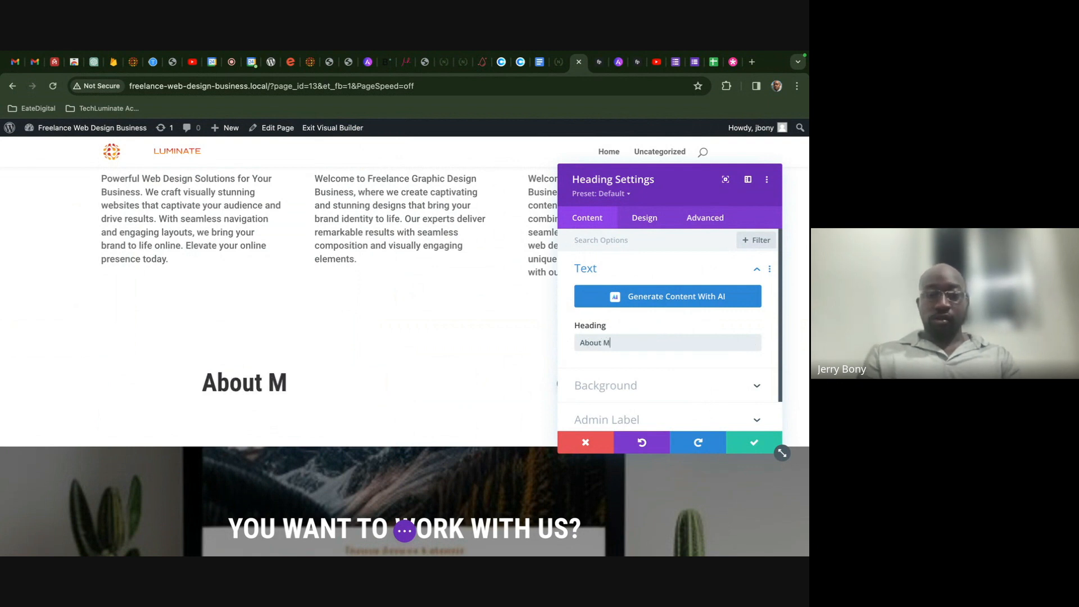
pyautogui.press('BackSpace')
pyautogui.write('e')
# - Left-align the About Me heading text and save the module
pyautogui.click(649, 227)
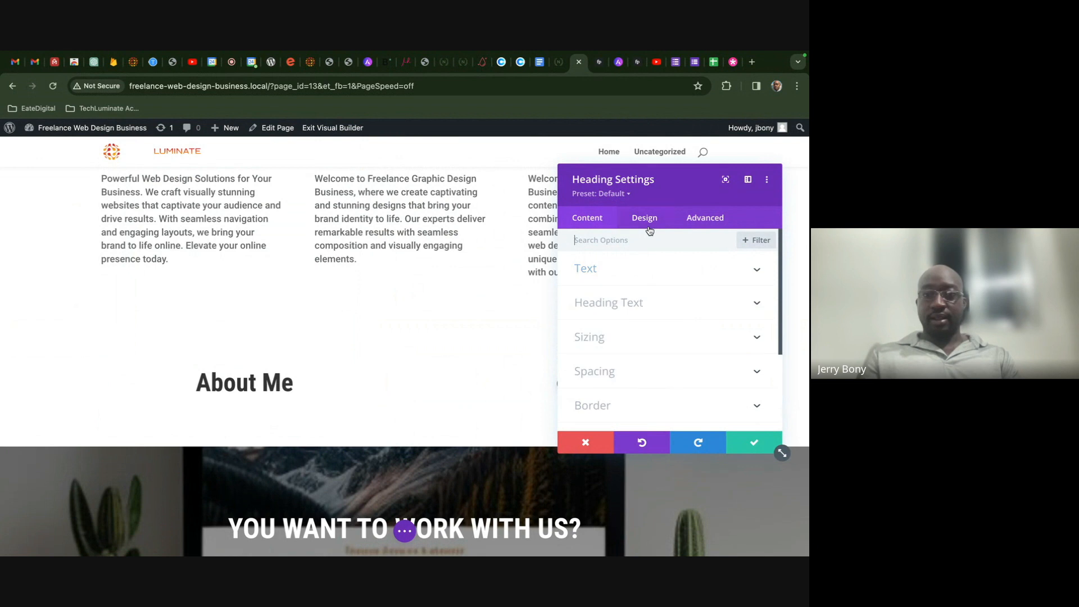
pyautogui.click(642, 281)
pyautogui.click(642, 278)
pyautogui.click(635, 302)
pyautogui.scroll(-3, 636, 301)
pyautogui.click(600, 347)
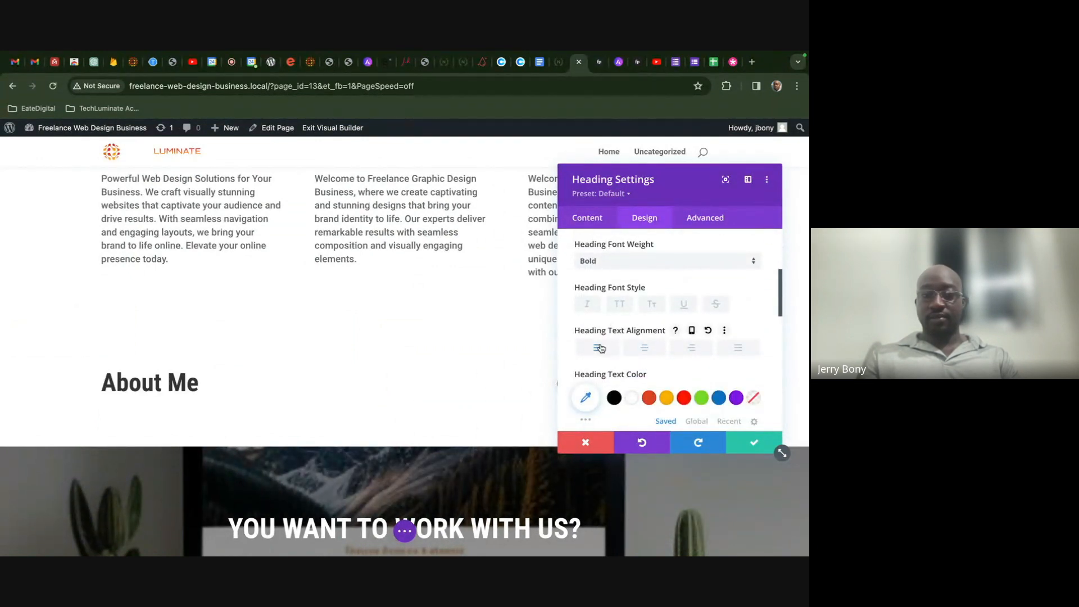
pyautogui.click(746, 442)
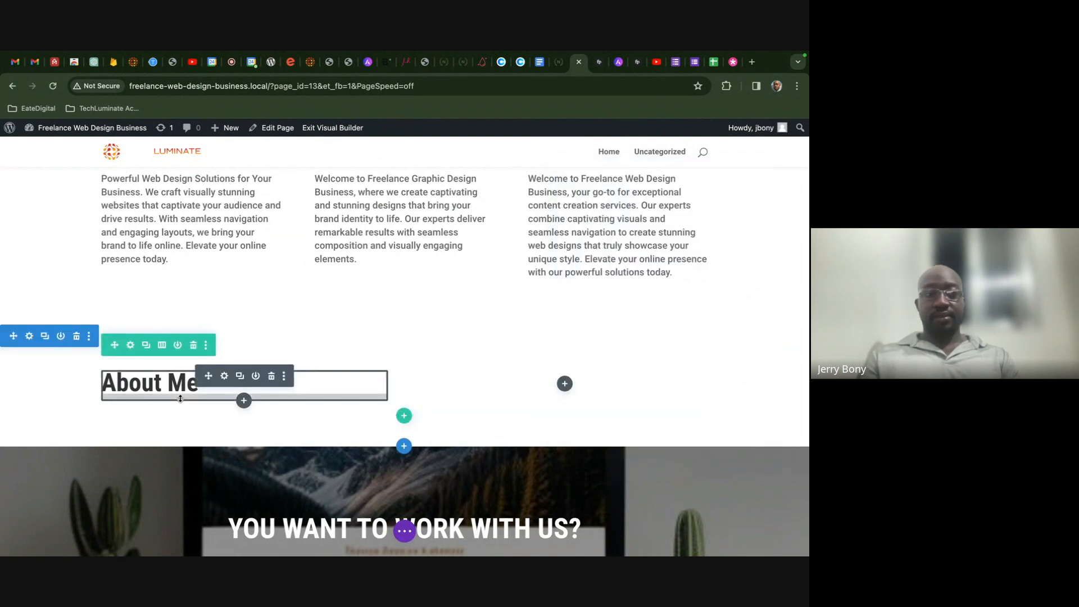
# - Add a Text module beneath the About Me heading
pyautogui.click(243, 400)
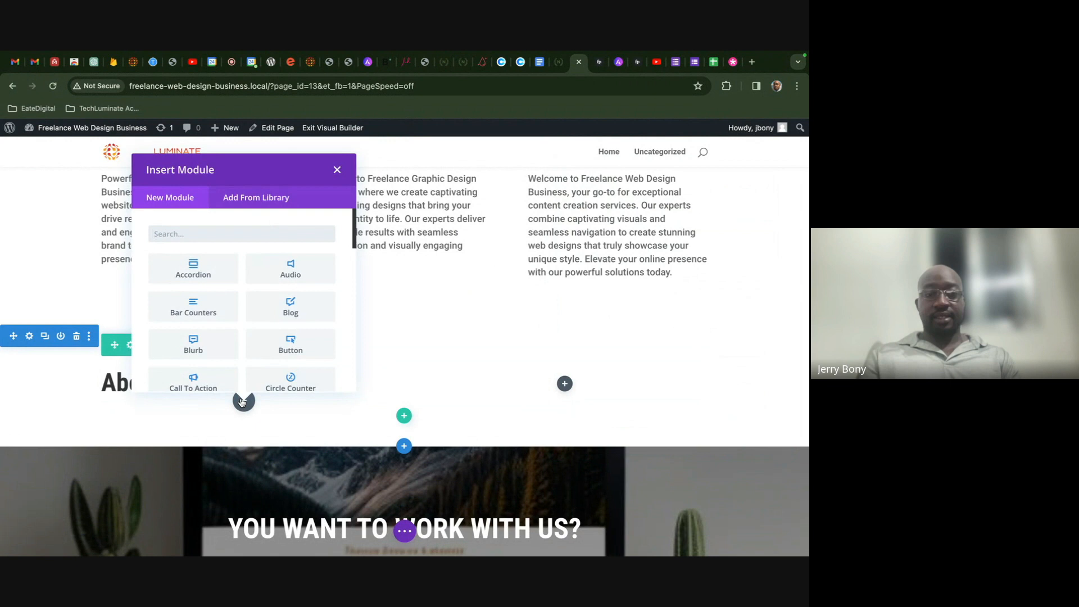
pyautogui.write('te')
pyautogui.click(269, 355)
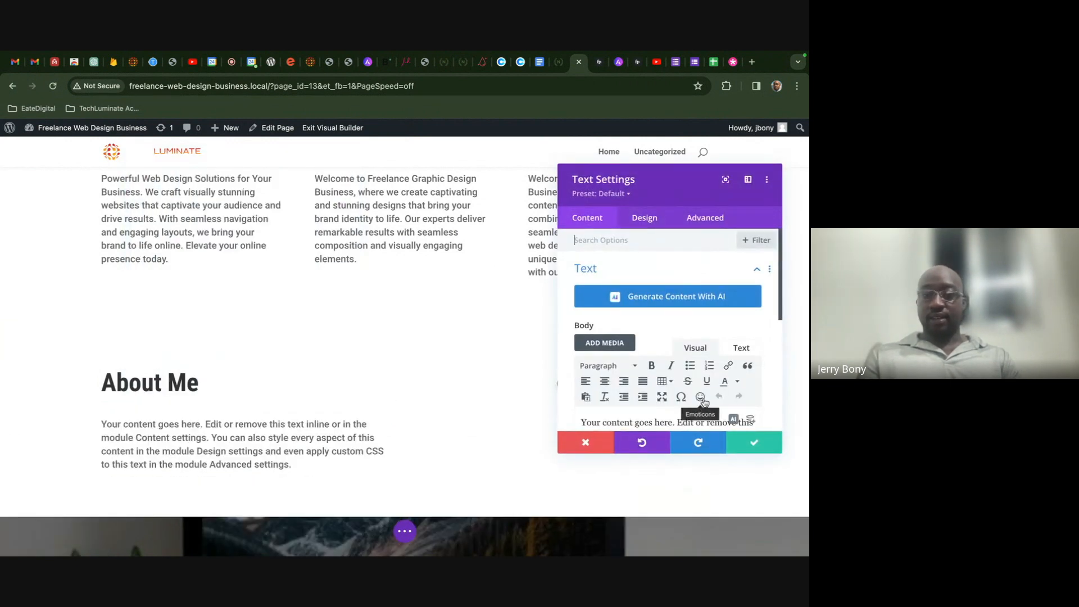
# - Generate body text with AI from 'Write a short bio about a freelance web developer' and use it
pyautogui.scroll(-2, 696, 393)
pyautogui.click(733, 347)
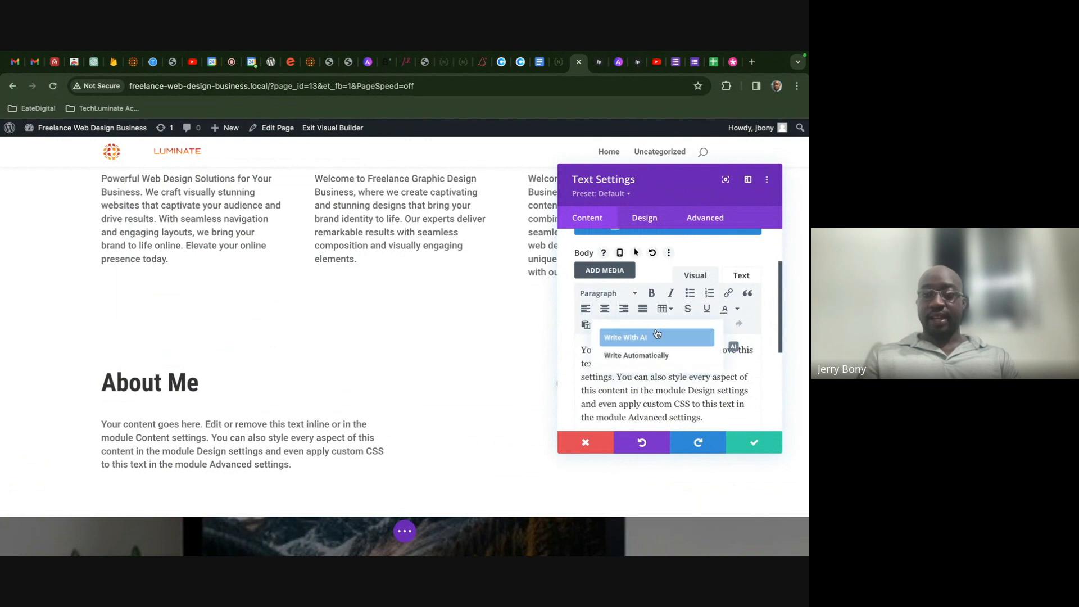
pyautogui.click(646, 337)
pyautogui.click(338, 318)
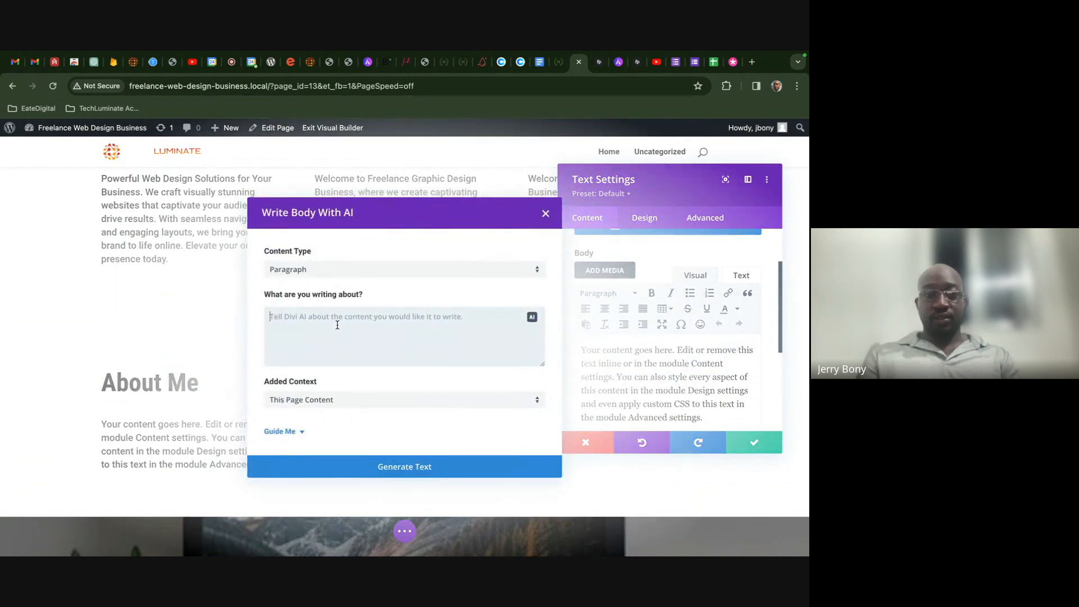
pyautogui.write('Write a')
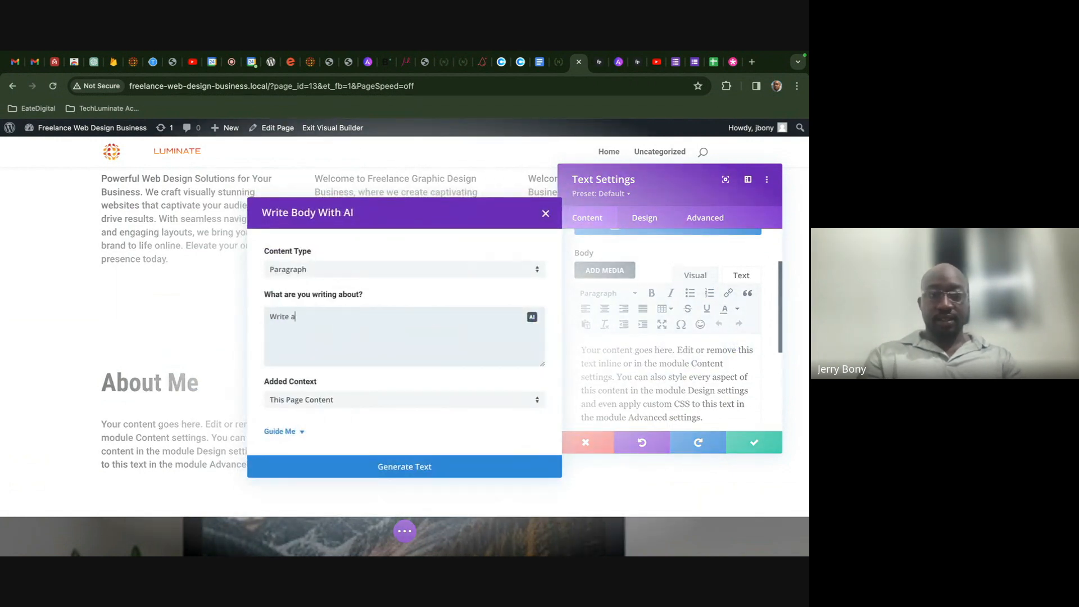
pyautogui.write(' short bio about')
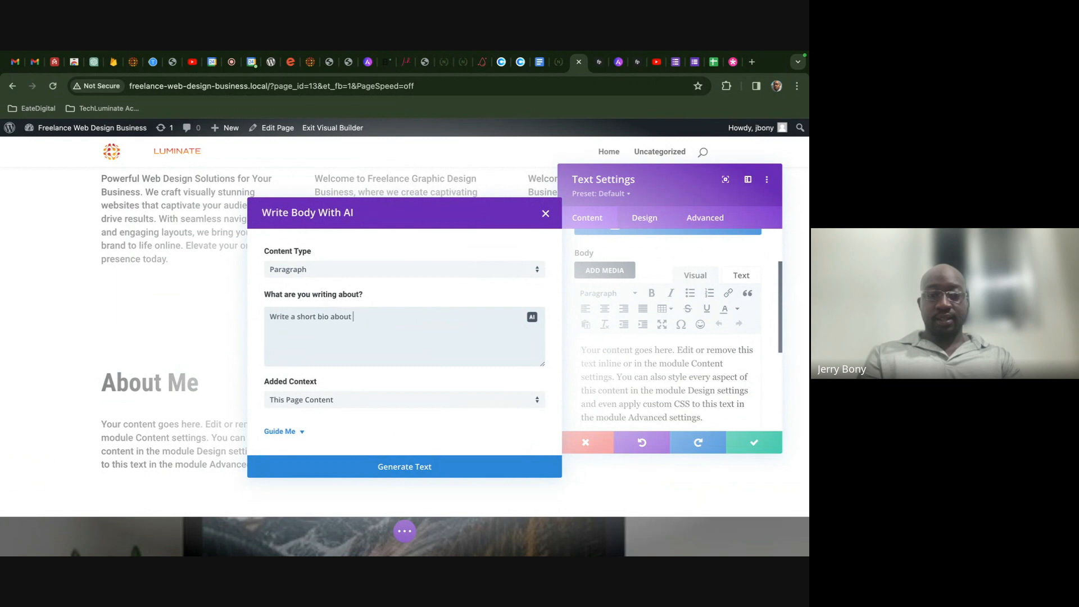
pyautogui.write('a freelance web')
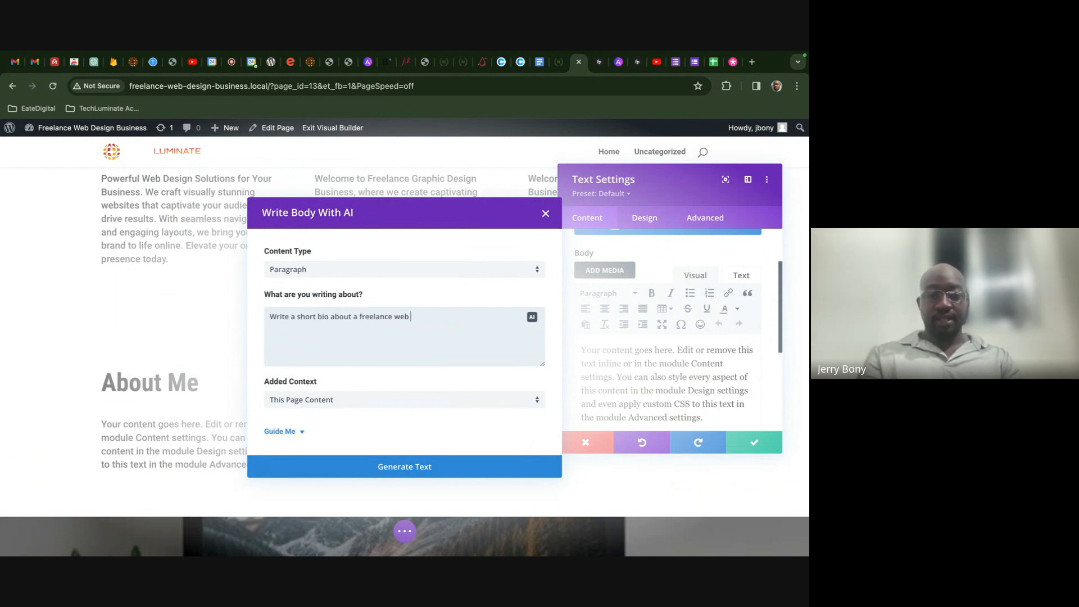
pyautogui.write(' developer')
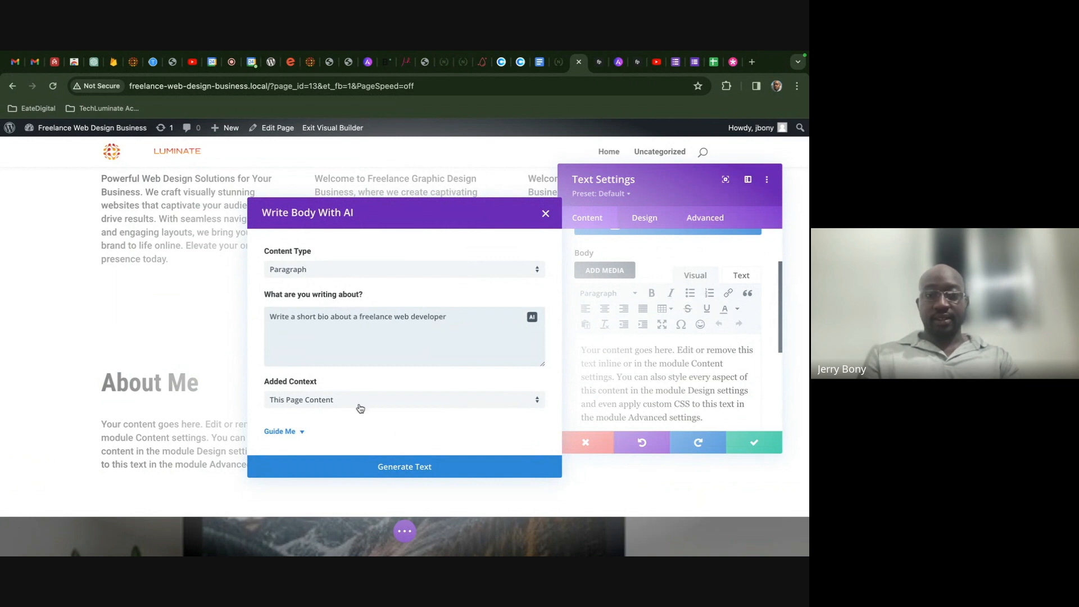
pyautogui.click(388, 468)
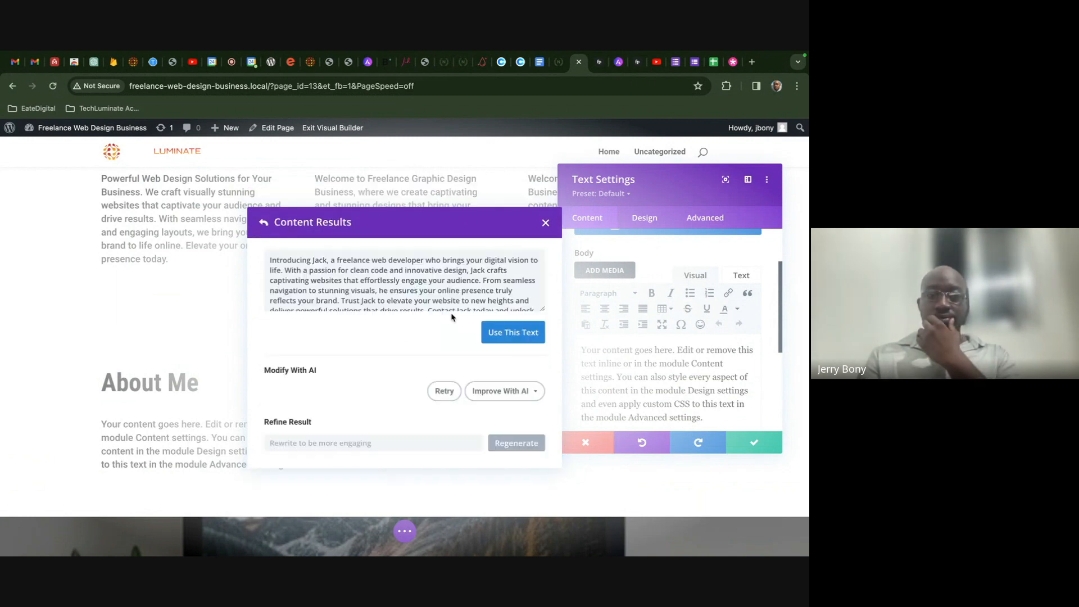
pyautogui.scroll(-3, 470, 284)
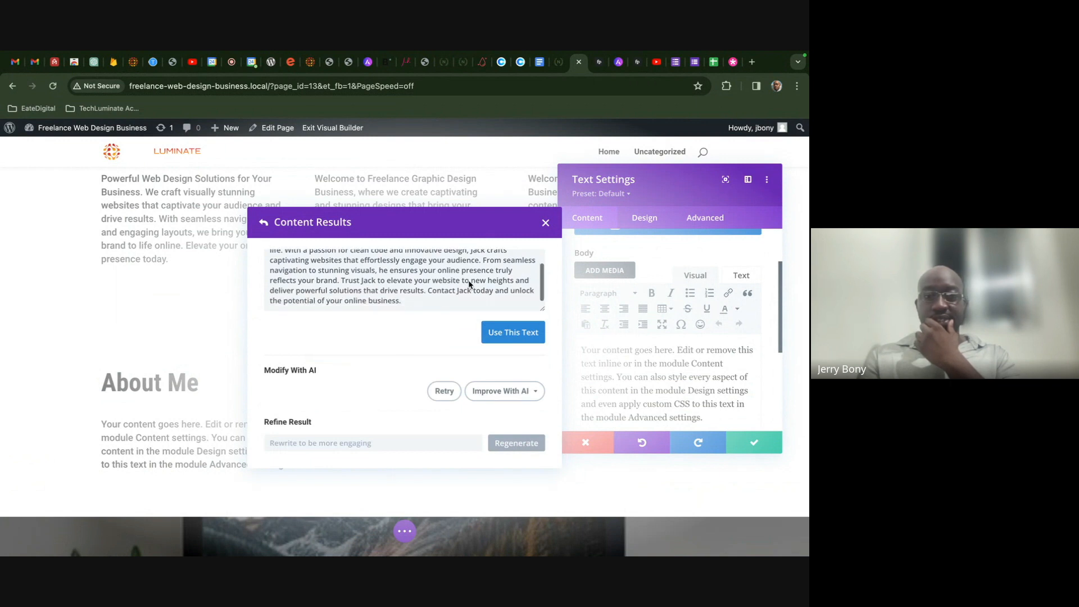
pyautogui.click(506, 328)
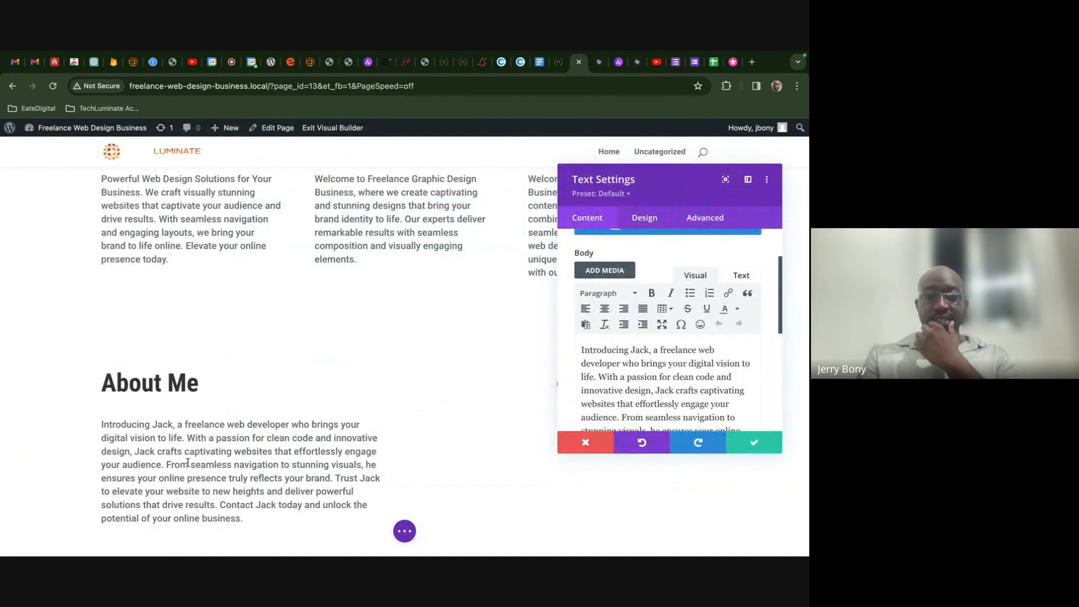
# - Style the bio text at 18px with 1.8em line height and save the module
pyautogui.click(99, 418)
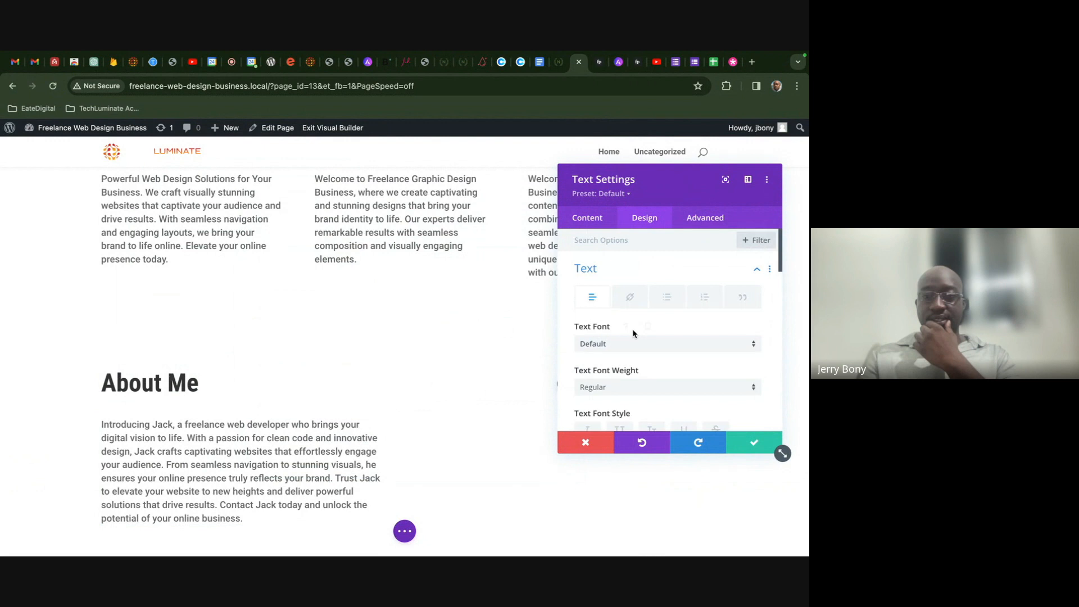
pyautogui.scroll(-3, 633, 332)
pyautogui.scroll(-1, 634, 332)
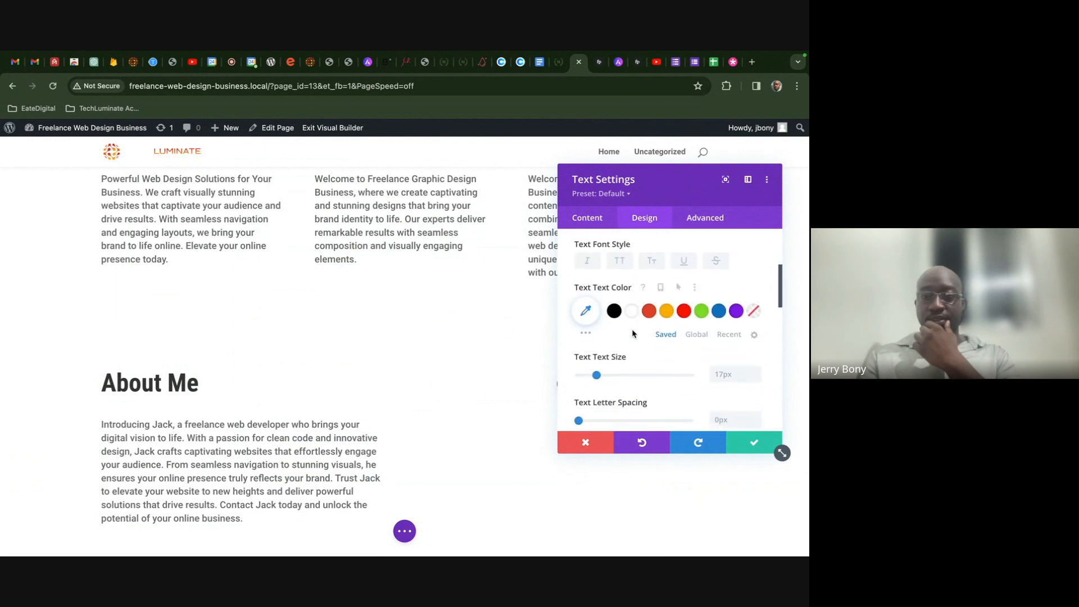
pyautogui.click(756, 372)
pyautogui.click(757, 371)
pyautogui.scroll(-1, 756, 369)
pyautogui.click(755, 363)
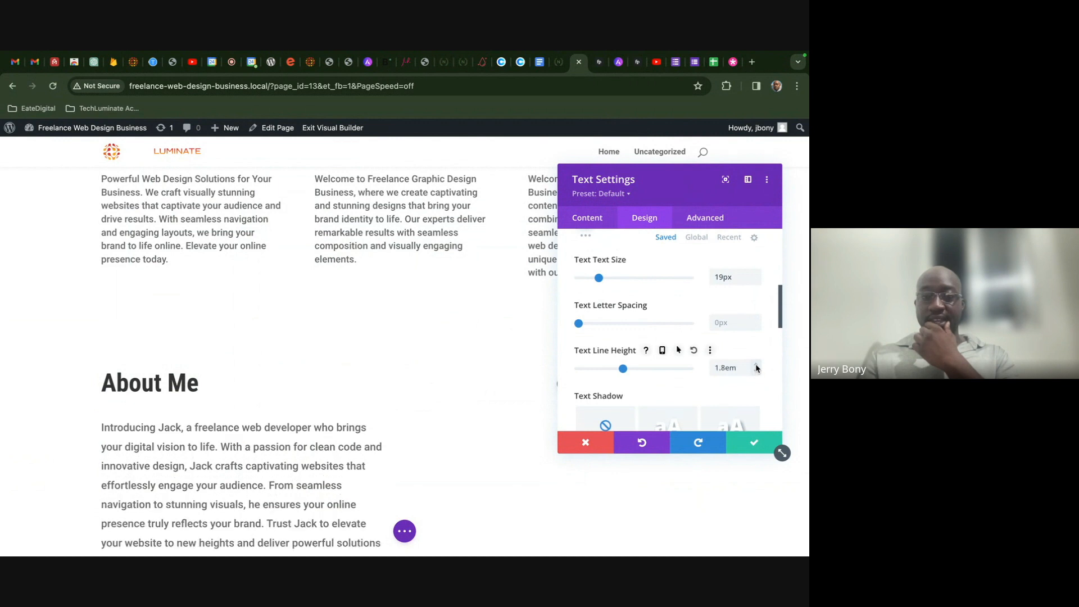
pyautogui.click(754, 280)
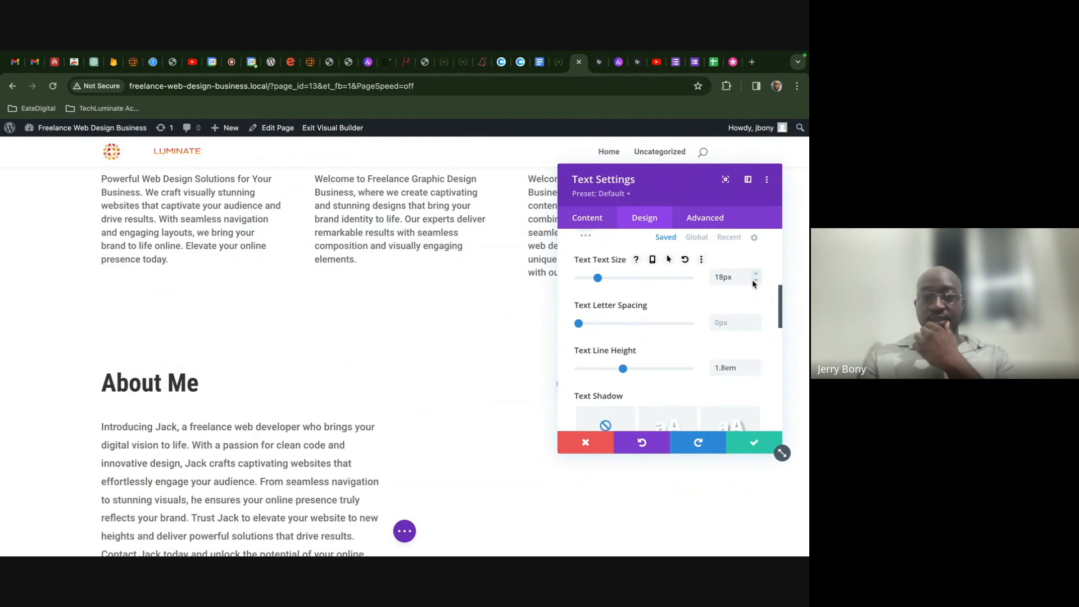
pyautogui.click(756, 444)
pyautogui.scroll(-2, 635, 422)
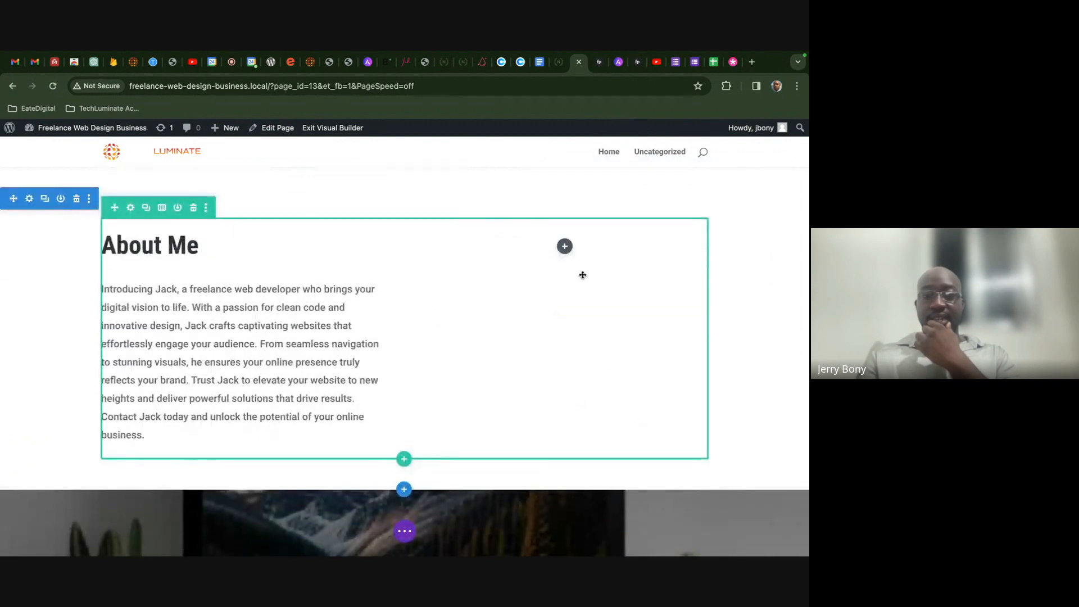
# - Add an Image module to the empty right column of the About Me row
pyautogui.click(565, 246)
pyautogui.write('im')
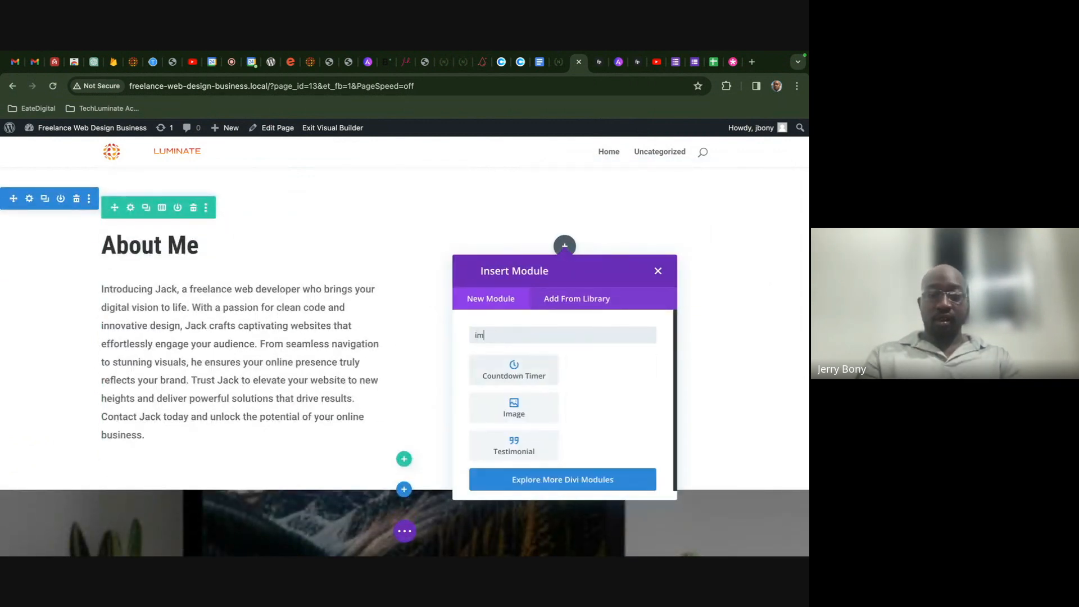
pyautogui.click(631, 366)
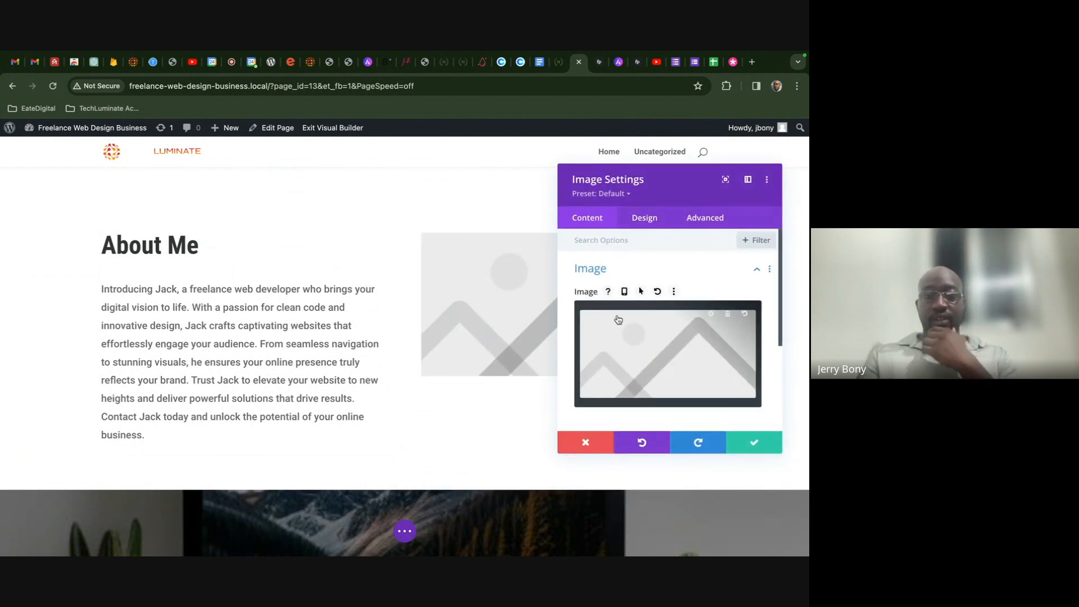
pyautogui.click(618, 319)
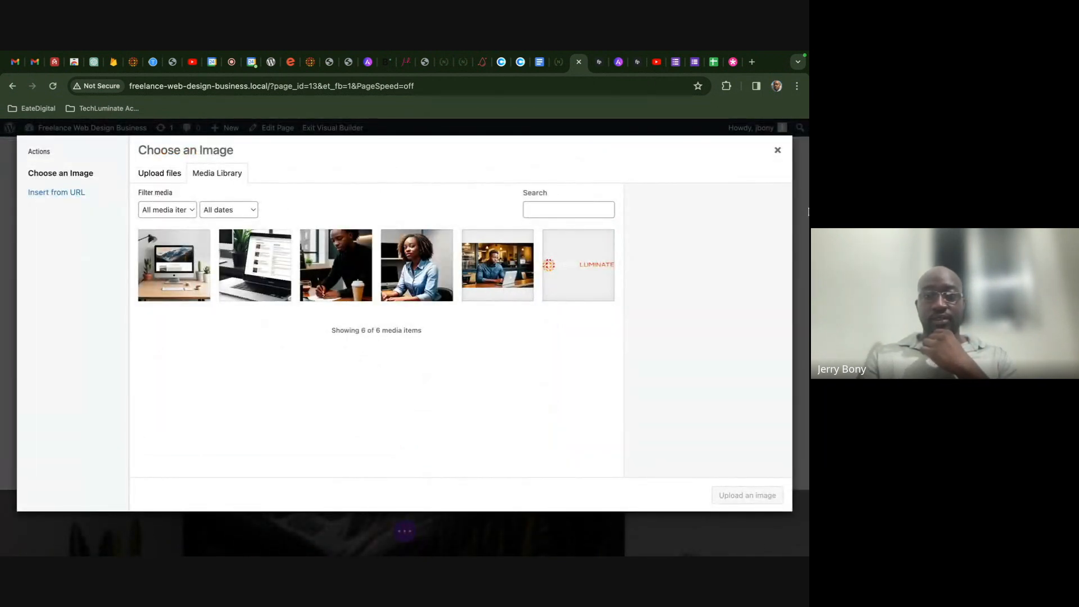
pyautogui.click(778, 151)
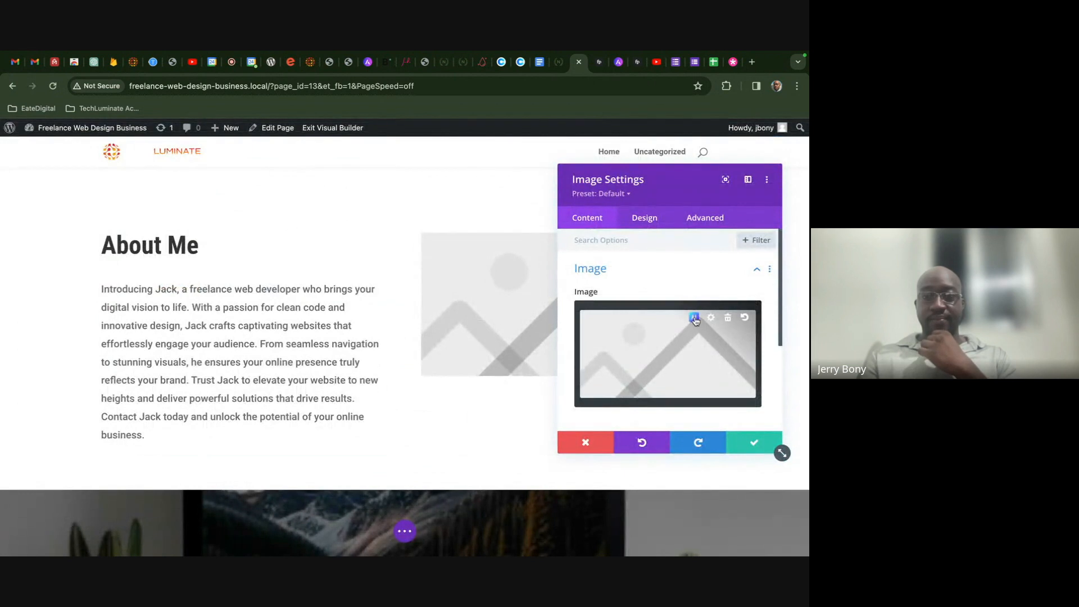
# - Generate AI images of a man watching a sunset, shown from the back
pyautogui.click(694, 318)
pyautogui.click(633, 313)
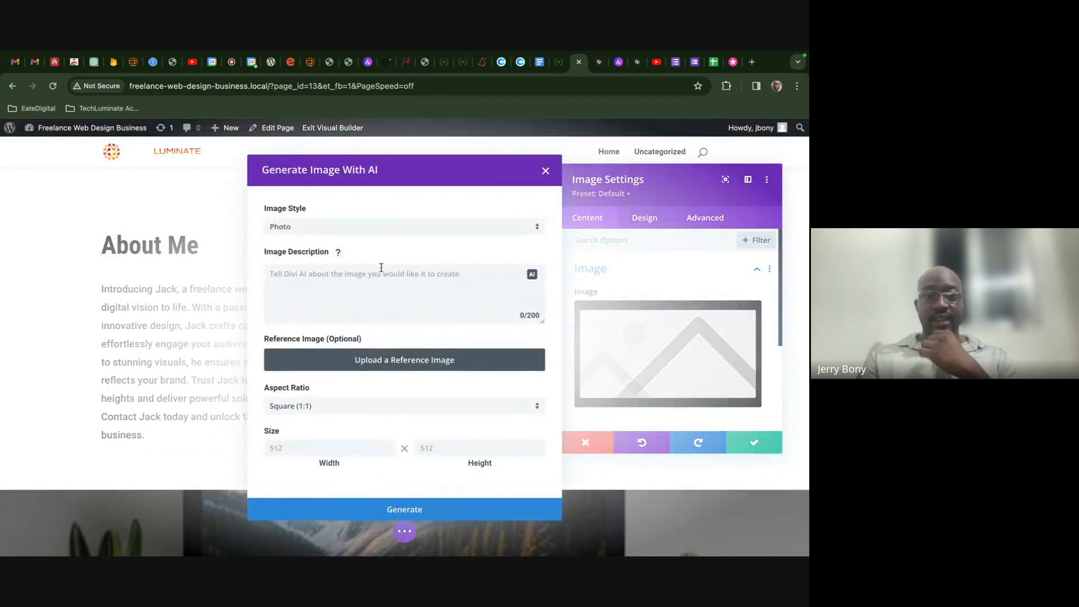
pyautogui.click(373, 290)
pyautogui.write('Cre')
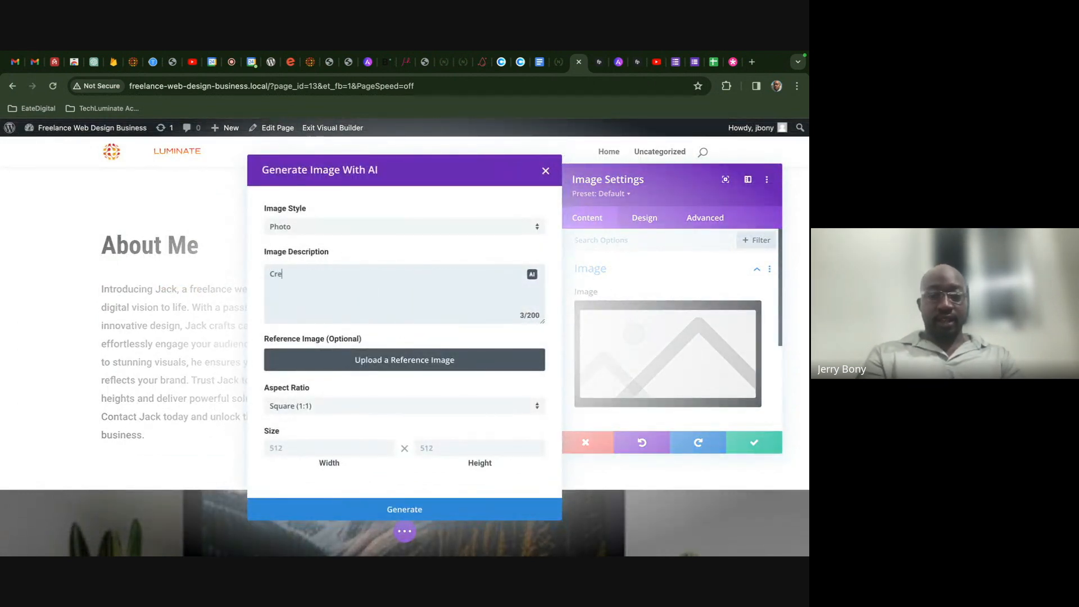
pyautogui.write('ate an')
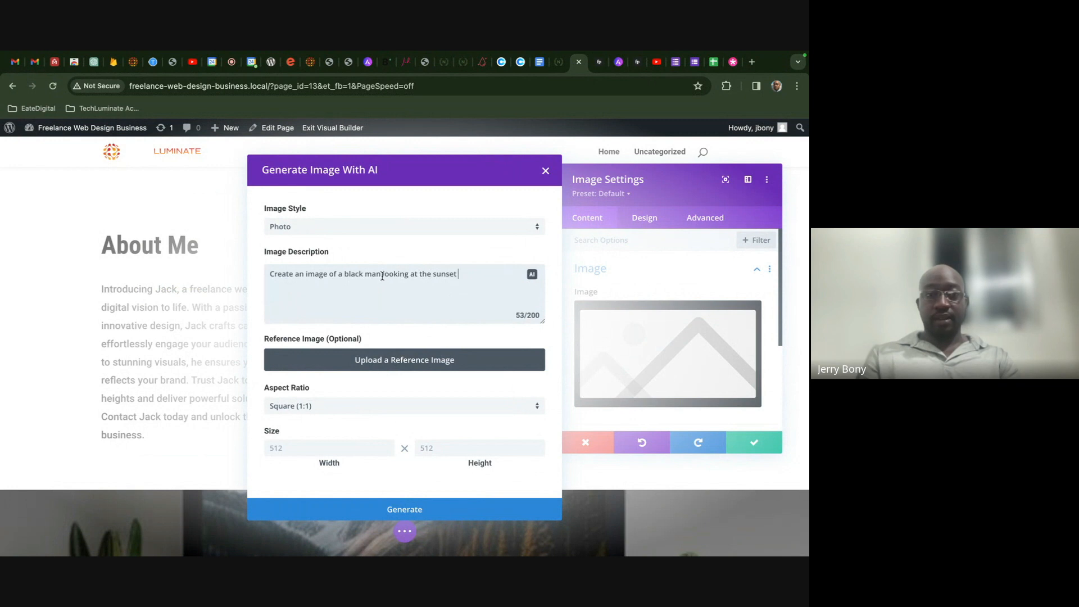
pyautogui.write('showing h')
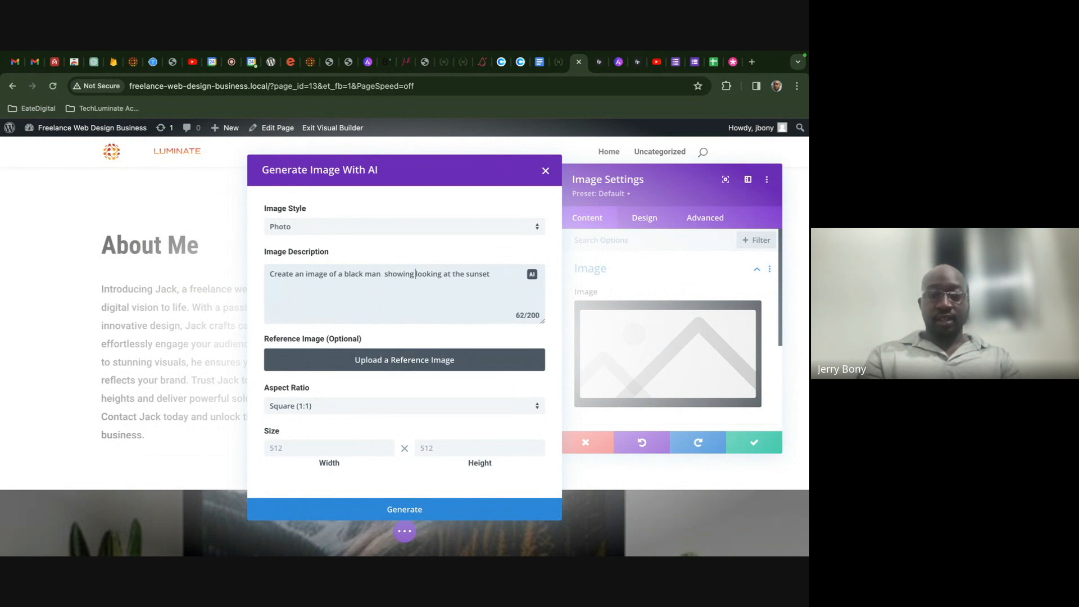
pyautogui.write('im from')
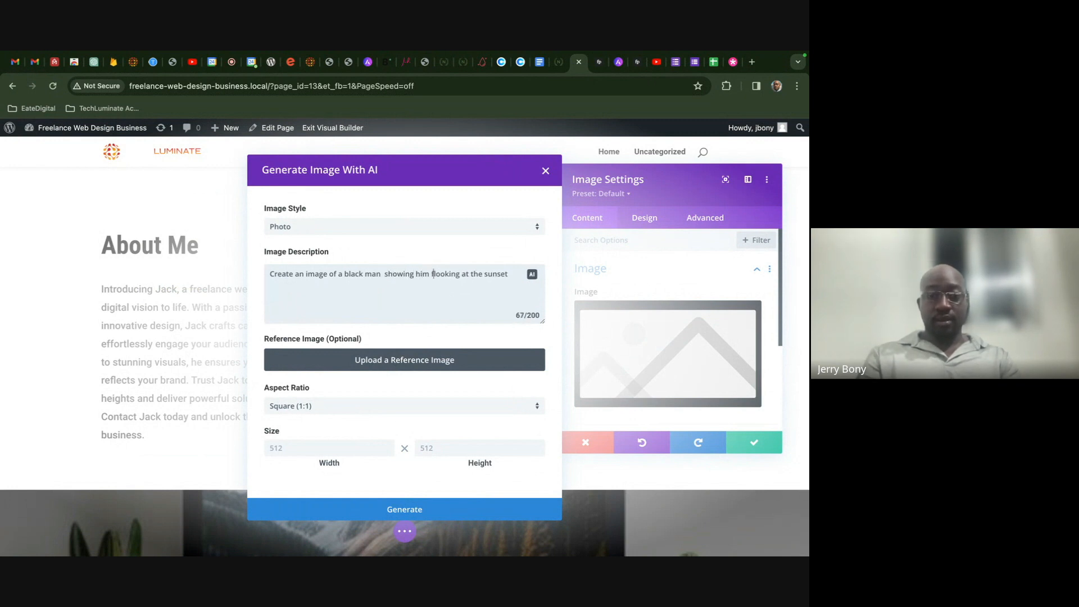
pyautogui.write(' the back')
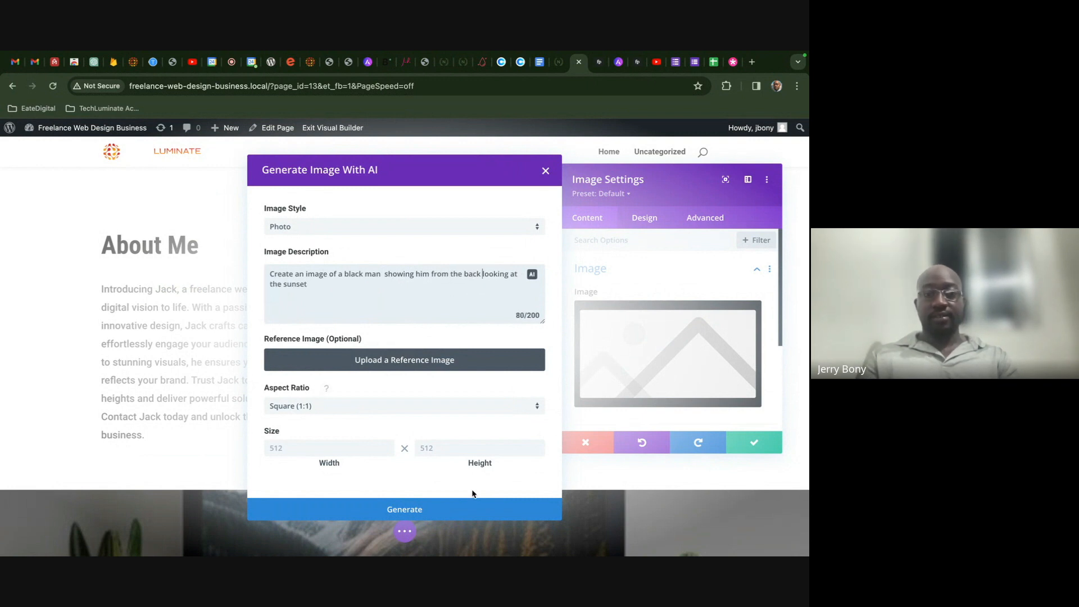
pyautogui.click(458, 514)
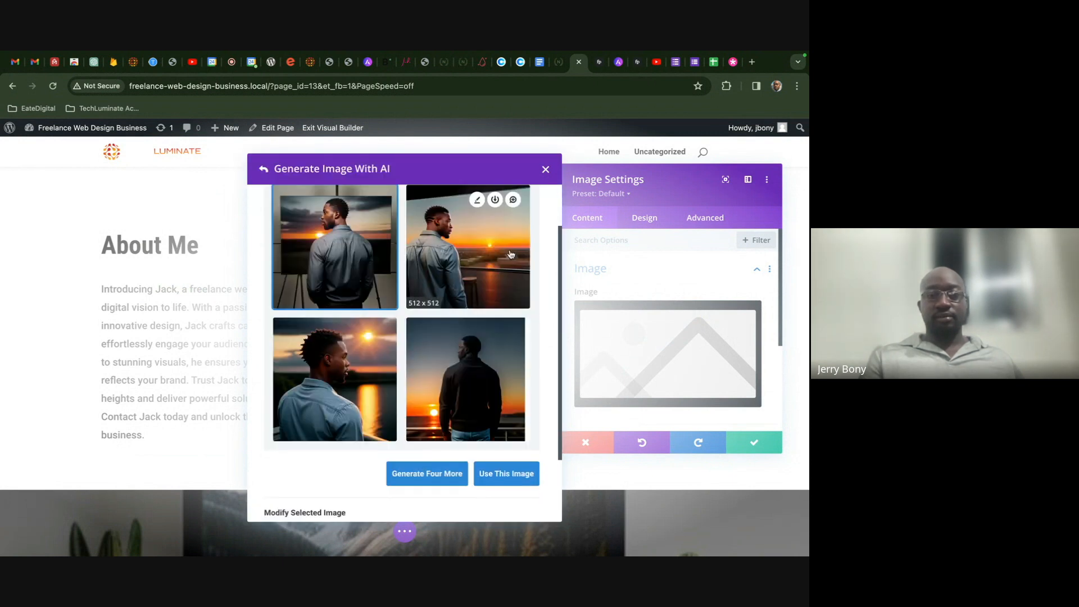
# - Use the second generated sunset image and save the image module
pyautogui.click(451, 301)
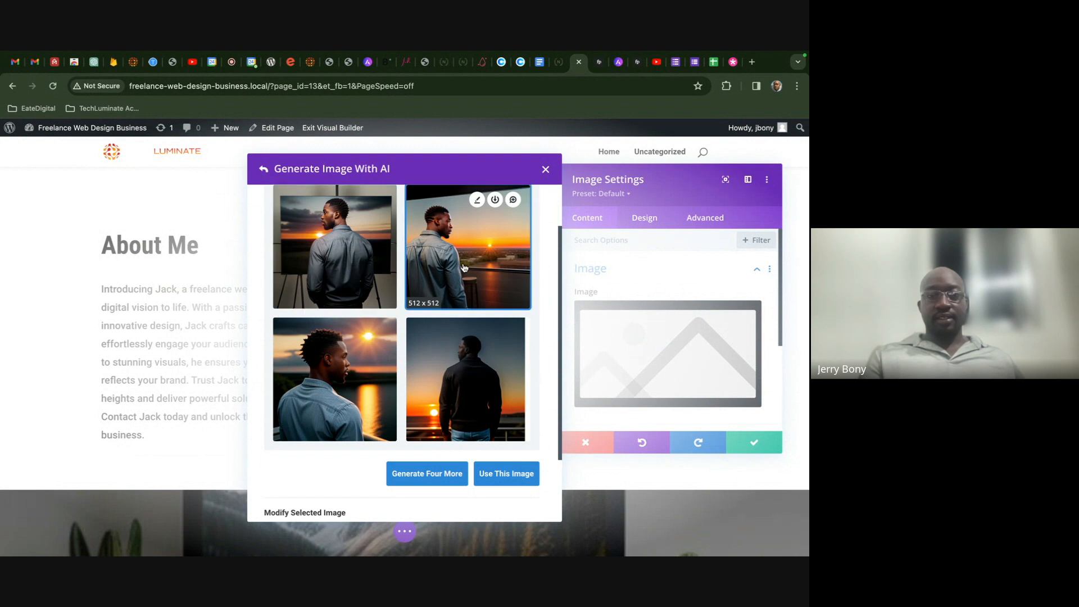
pyautogui.click(508, 474)
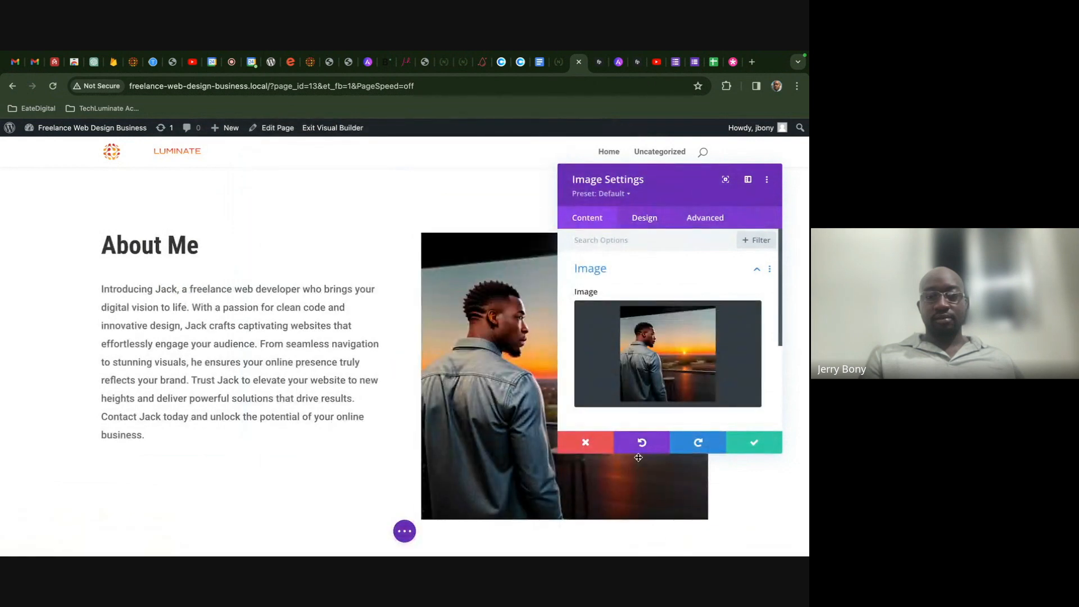
pyautogui.click(742, 444)
pyautogui.scroll(-2, 610, 387)
# - Save the page as a draft
pyautogui.click(404, 530)
pyautogui.click(717, 531)
pyautogui.scroll(15, 611, 412)
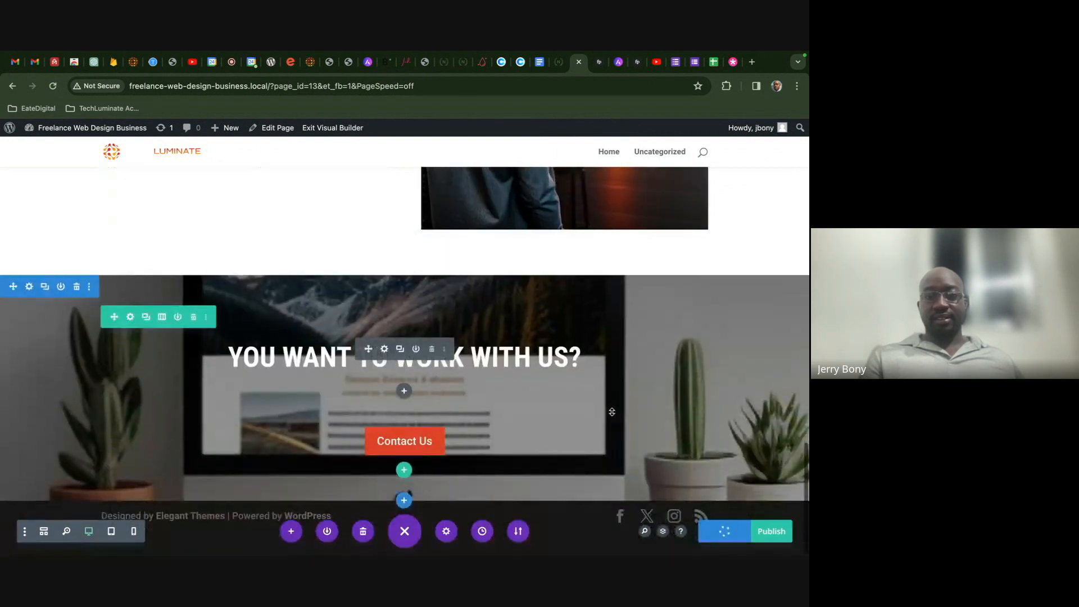
pyautogui.scroll(-20, 611, 411)
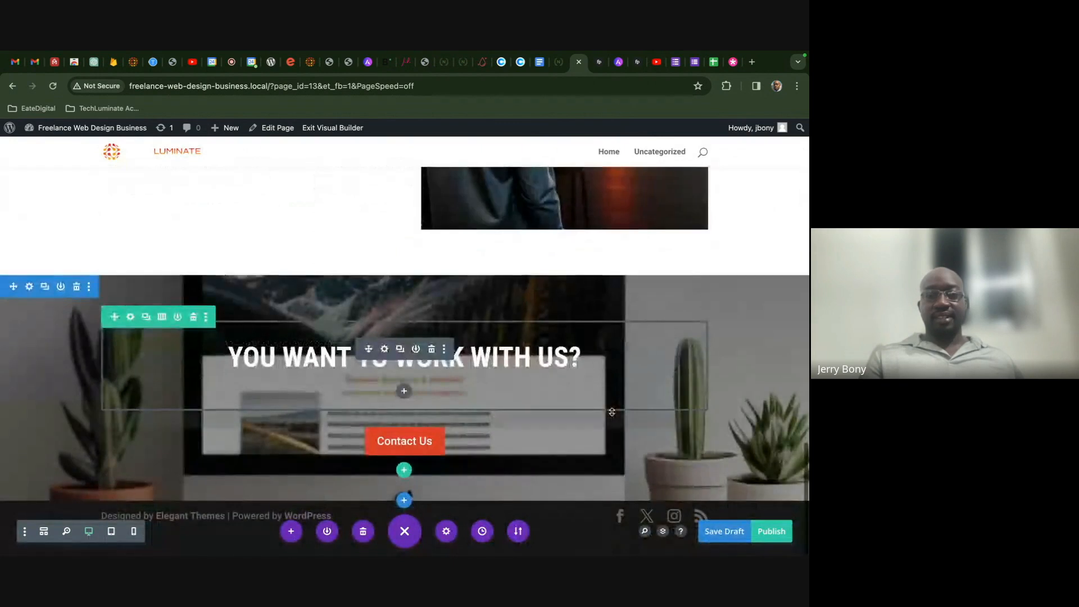
pyautogui.scroll(20, 612, 412)
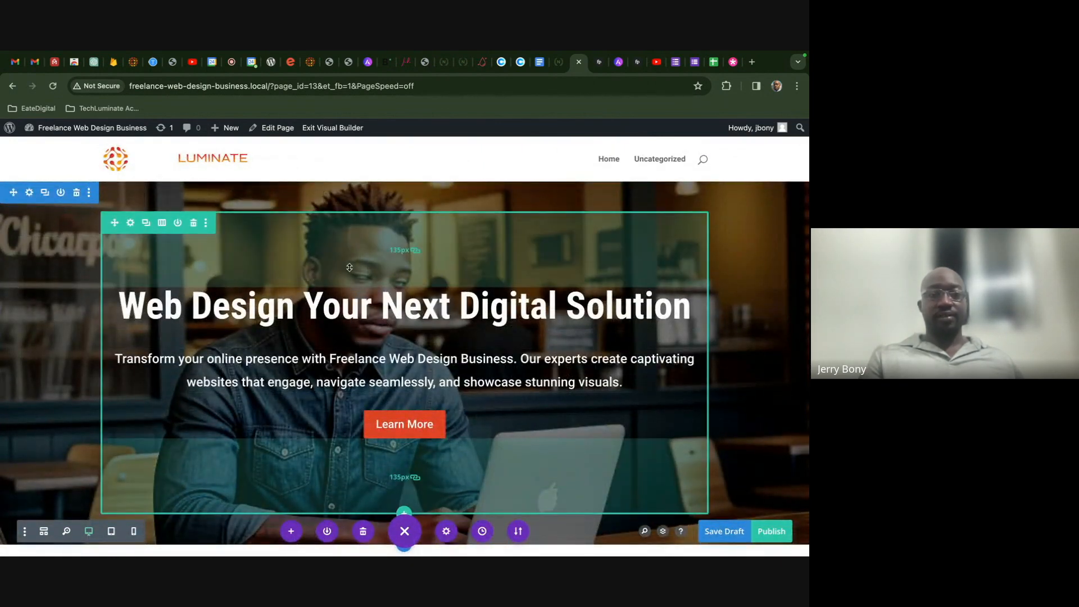
# - Start AI Generate & Replace on the hero section's background image
pyautogui.click(30, 193)
pyautogui.click(629, 302)
pyautogui.click(653, 291)
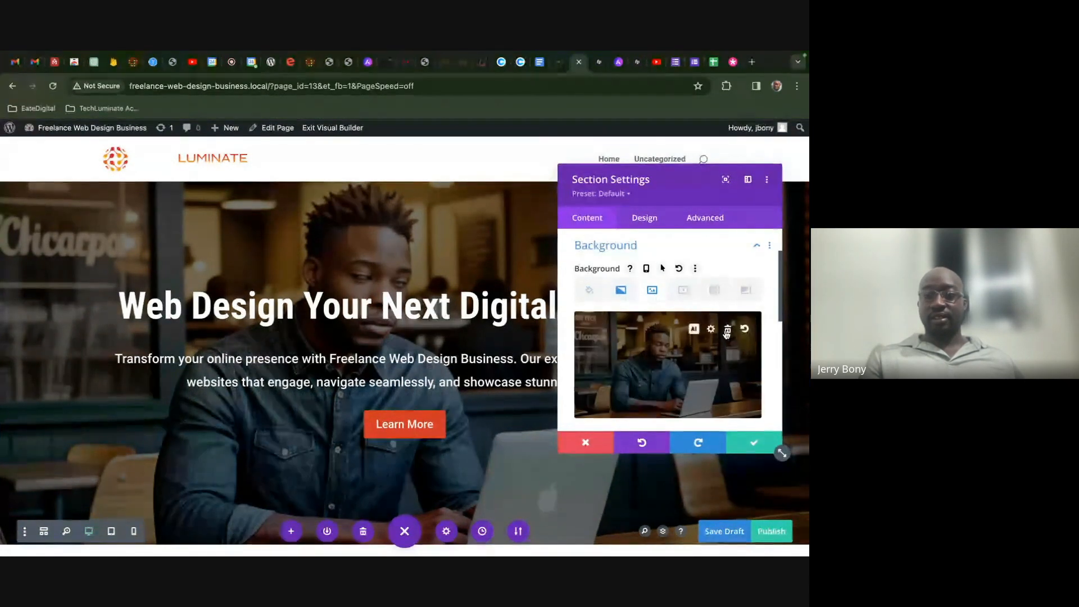
pyautogui.click(694, 328)
pyautogui.moveTo(647, 285)
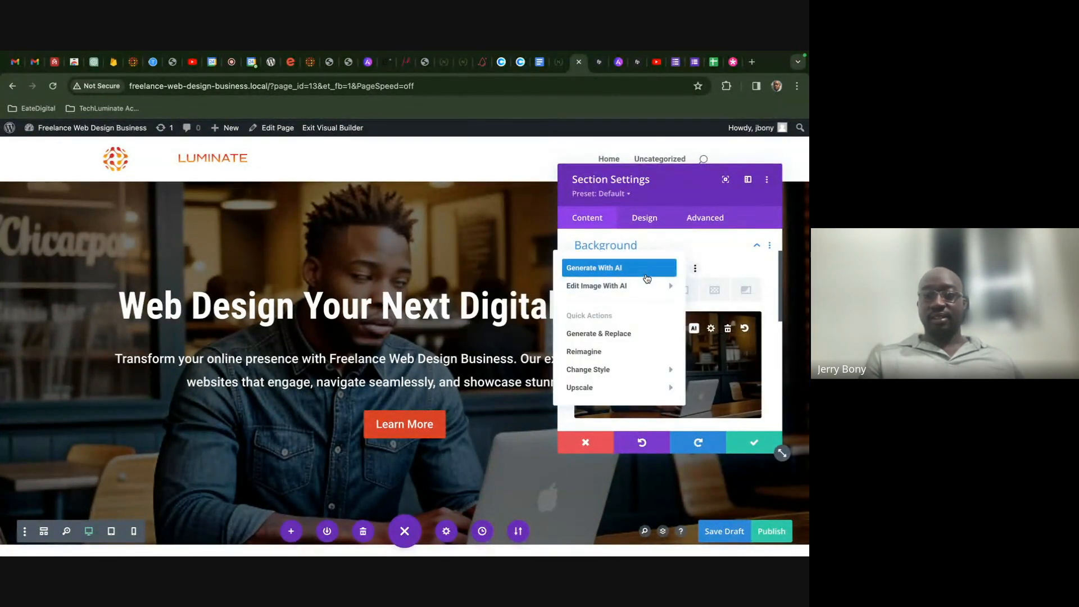
pyautogui.click(647, 277)
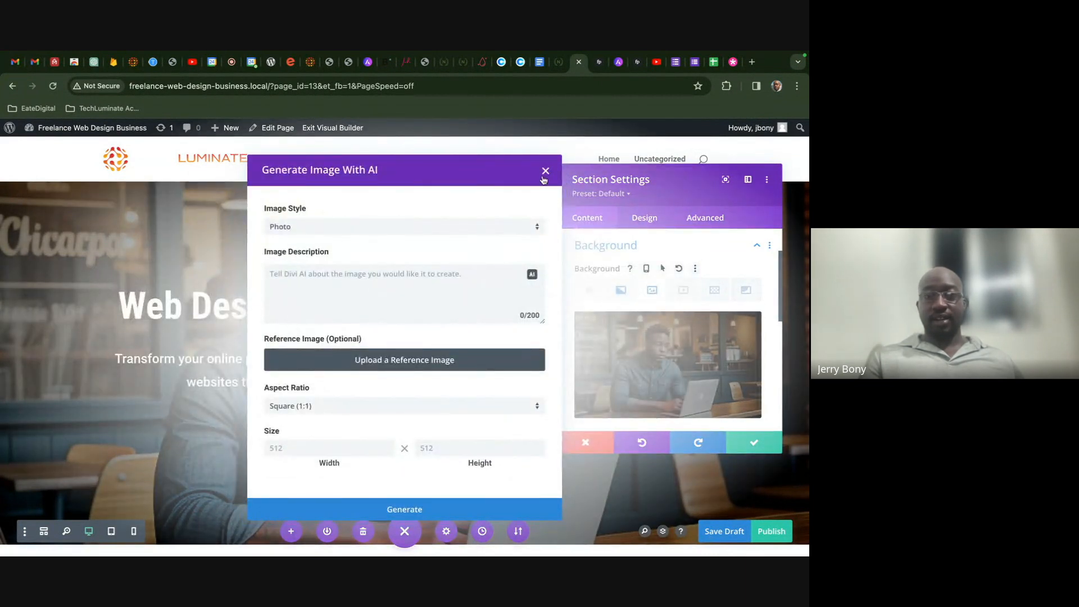
pyautogui.click(545, 171)
pyautogui.click(694, 328)
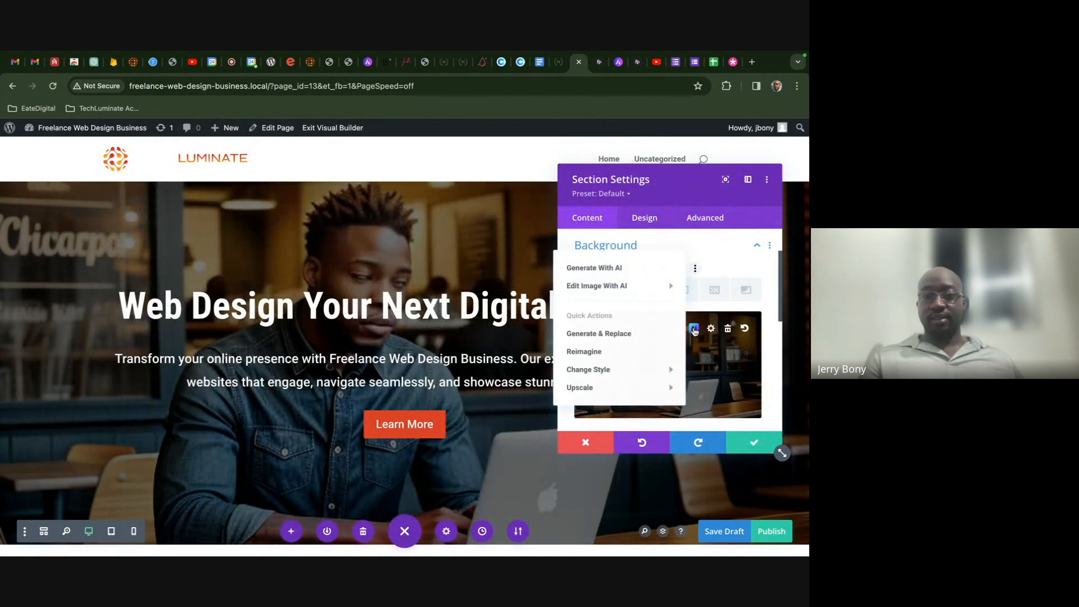
pyautogui.click(590, 333)
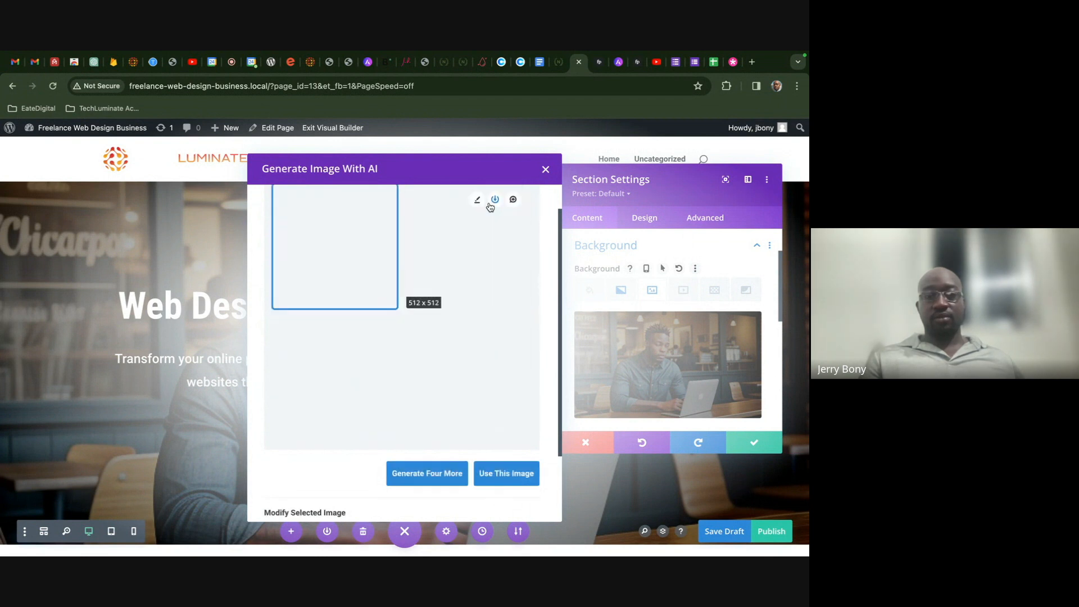
pyautogui.scroll(-2, 393, 450)
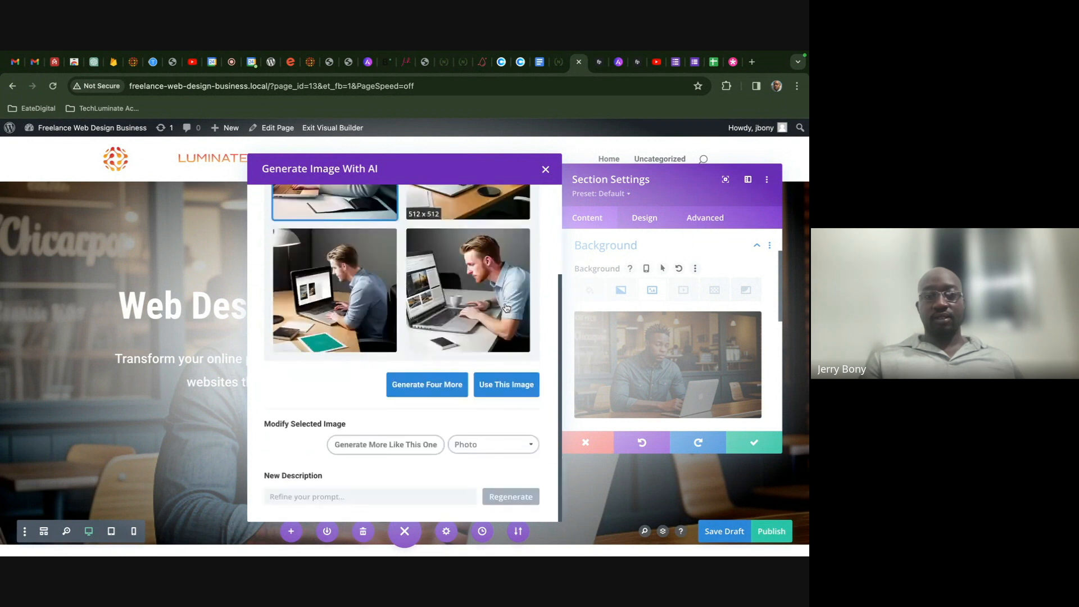
# - Regenerate hero images with 'show a black man developing a website in a coffee shop'
pyautogui.click(364, 494)
pyautogui.write('show a black ')
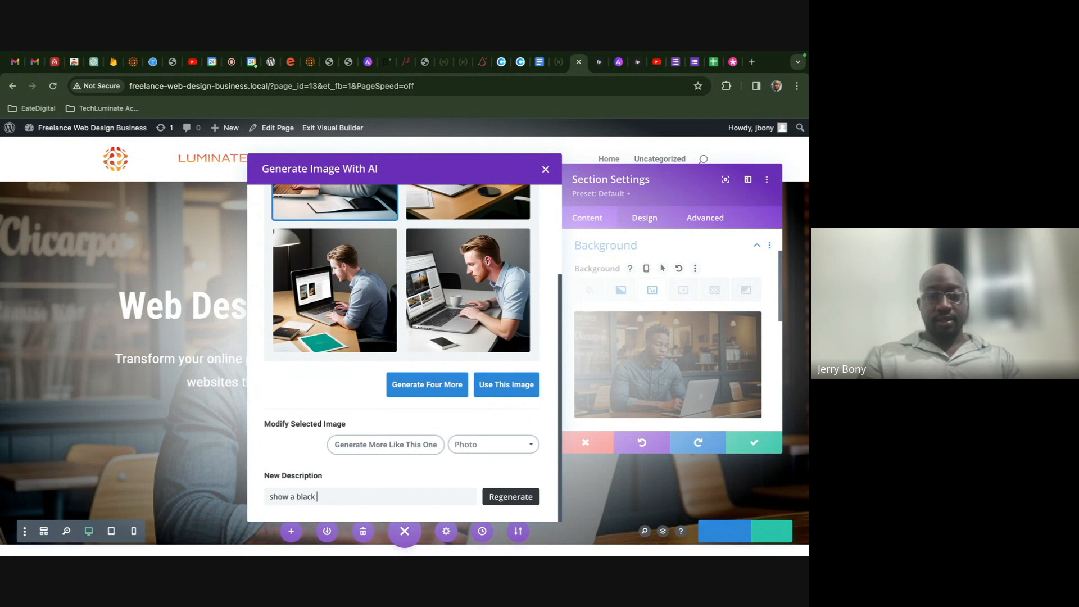
pyautogui.write('man in the co')
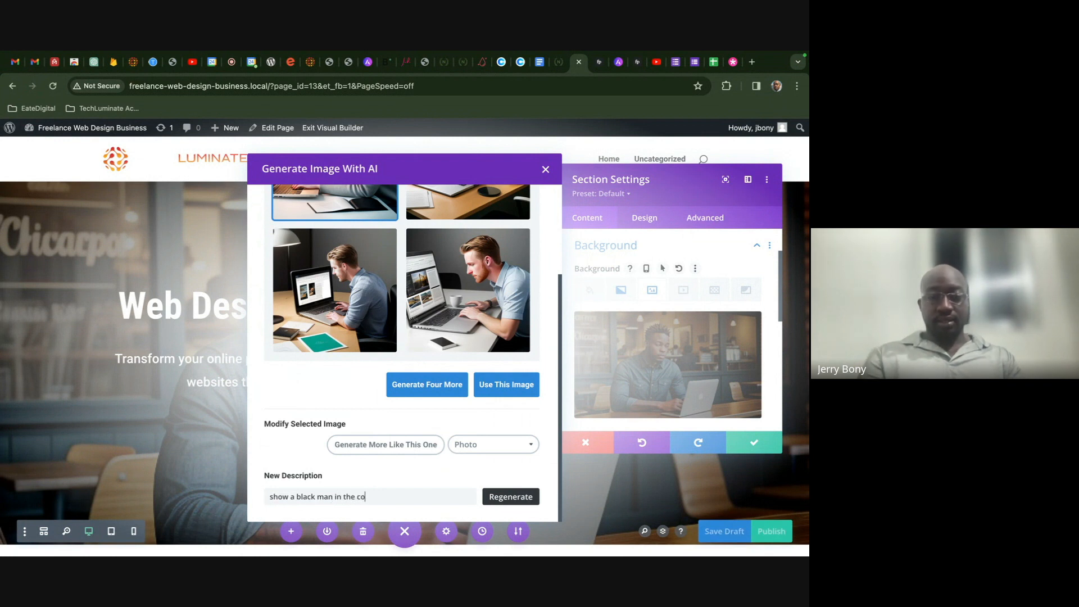
pyautogui.write('ffee shop working on')
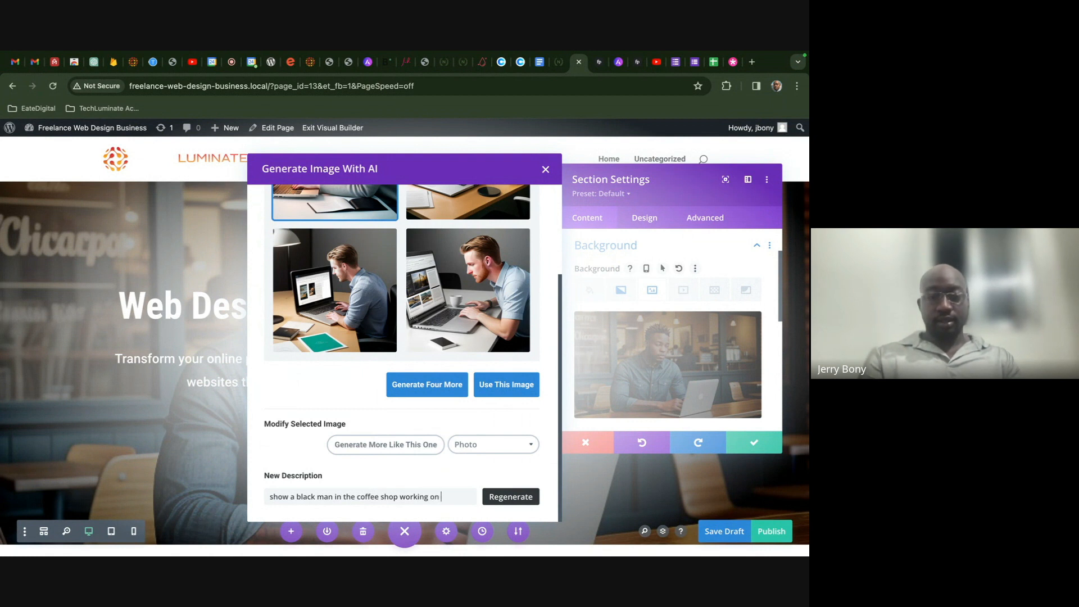
pyautogui.write(' a website')
pyautogui.click(498, 497)
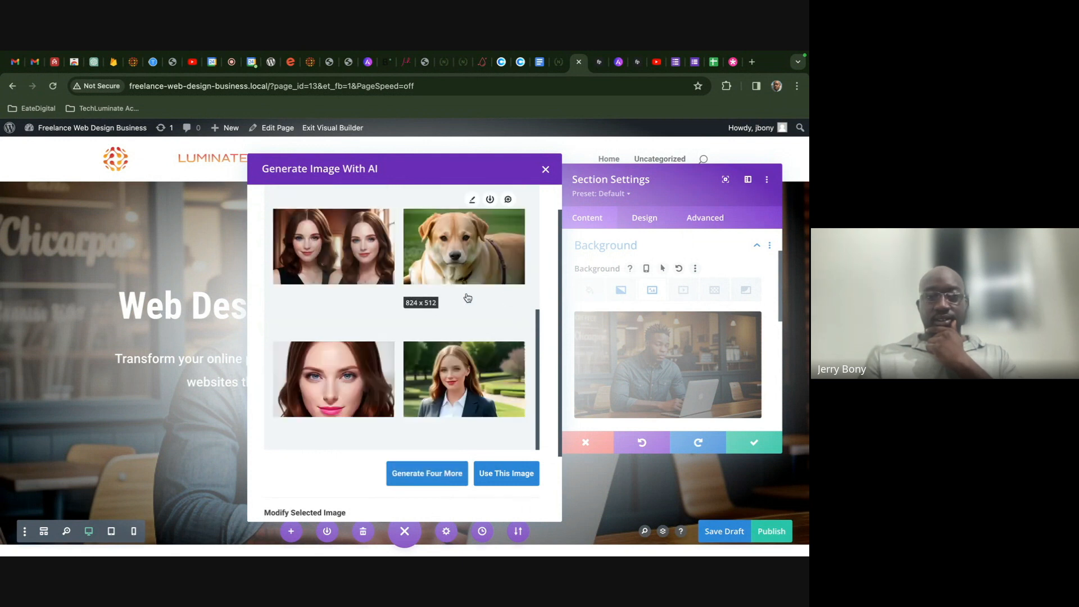
pyautogui.scroll(-3, 468, 298)
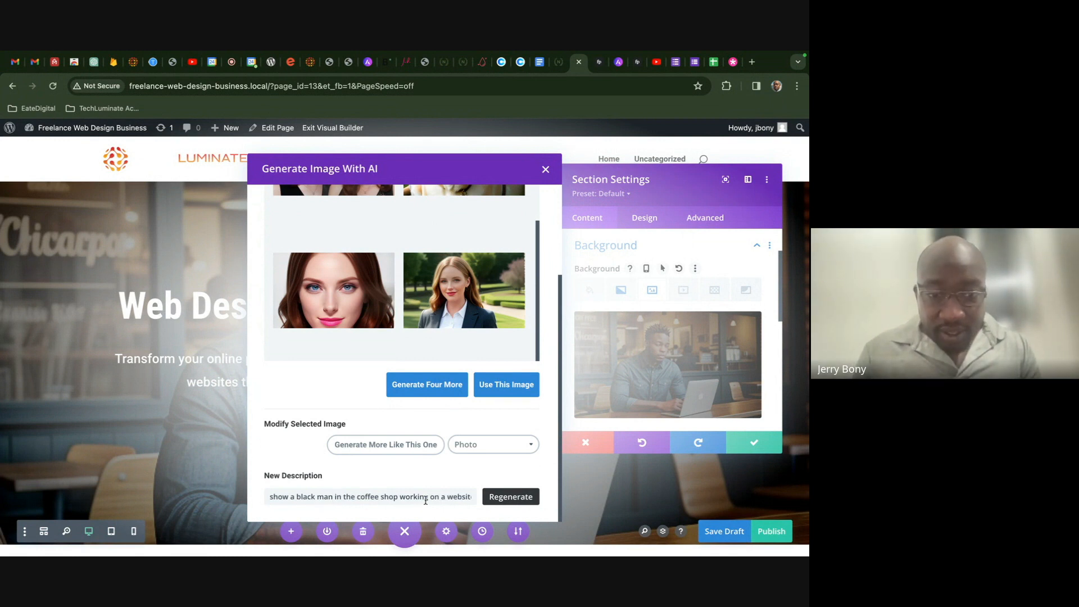
pyautogui.moveTo(335, 497); pyautogui.dragTo(490, 500)
pyautogui.press('BackSpace')
pyautogui.write('developin')
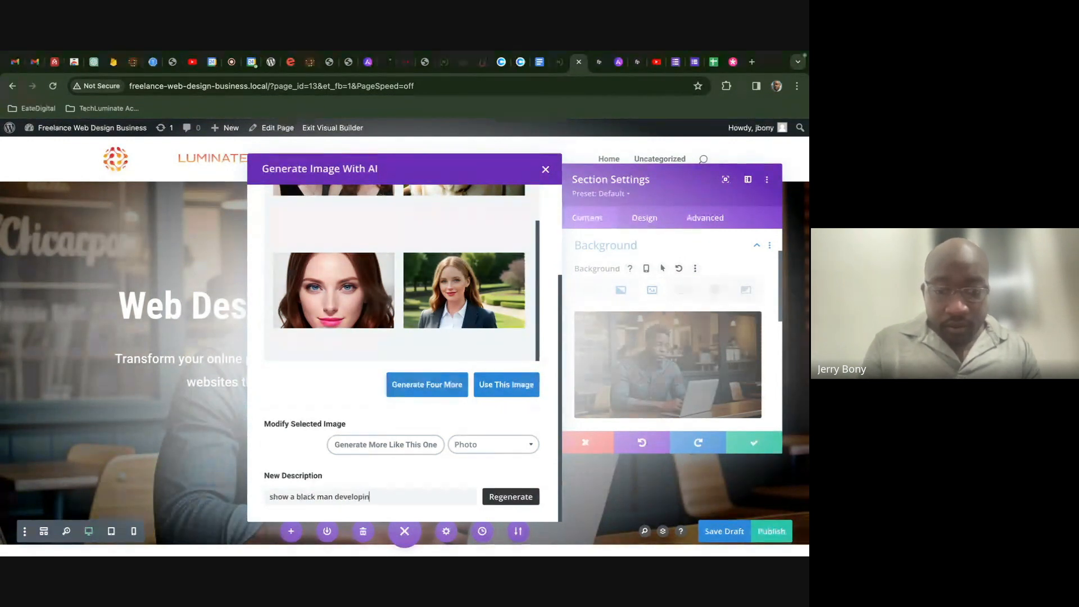
pyautogui.write('g a website')
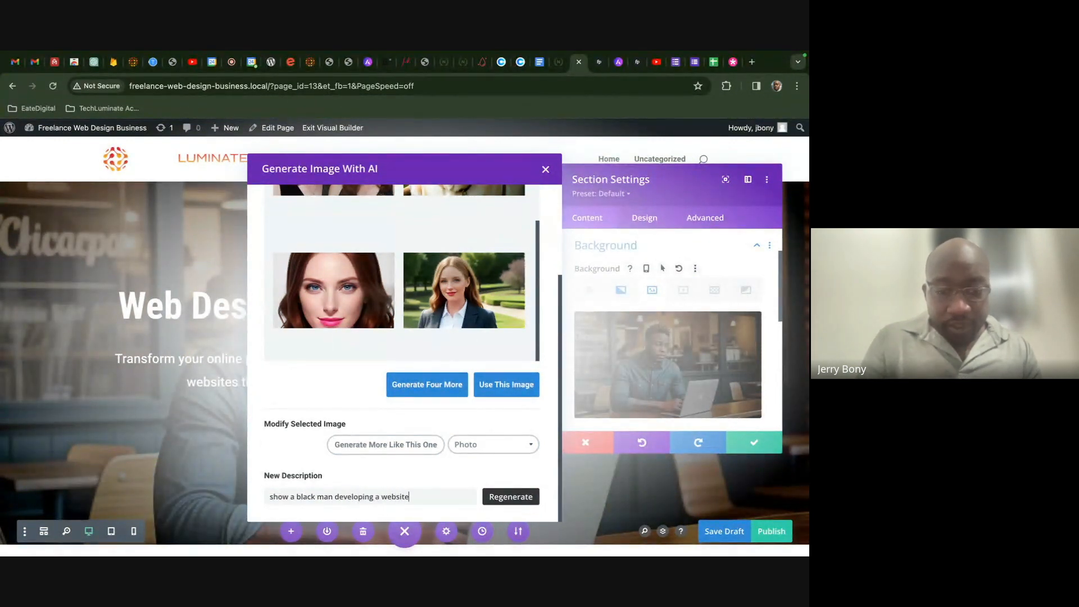
pyautogui.write(' in a coff')
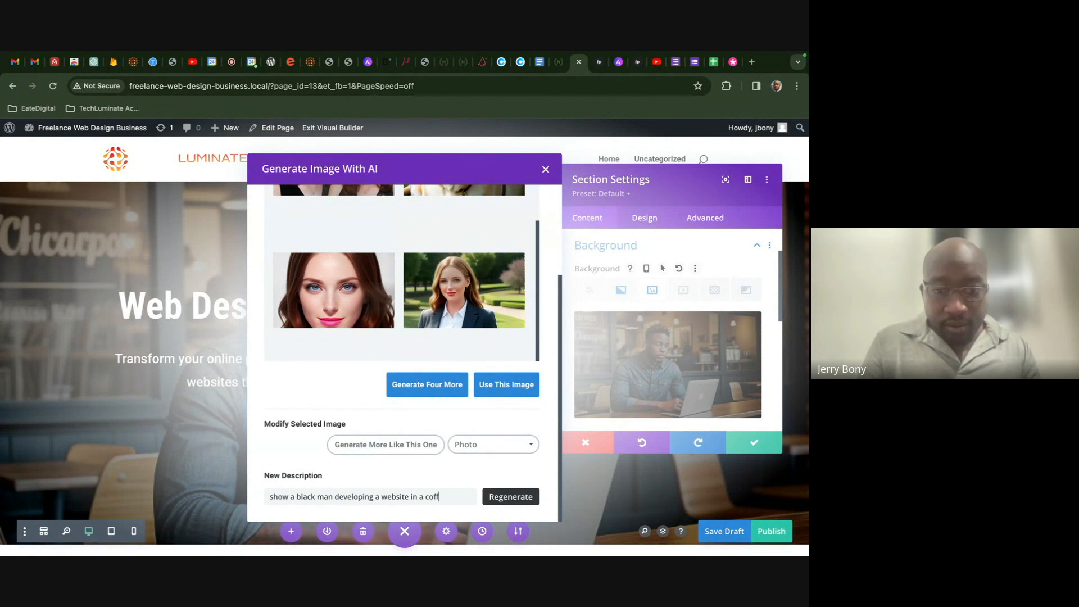
pyautogui.write('ee shop')
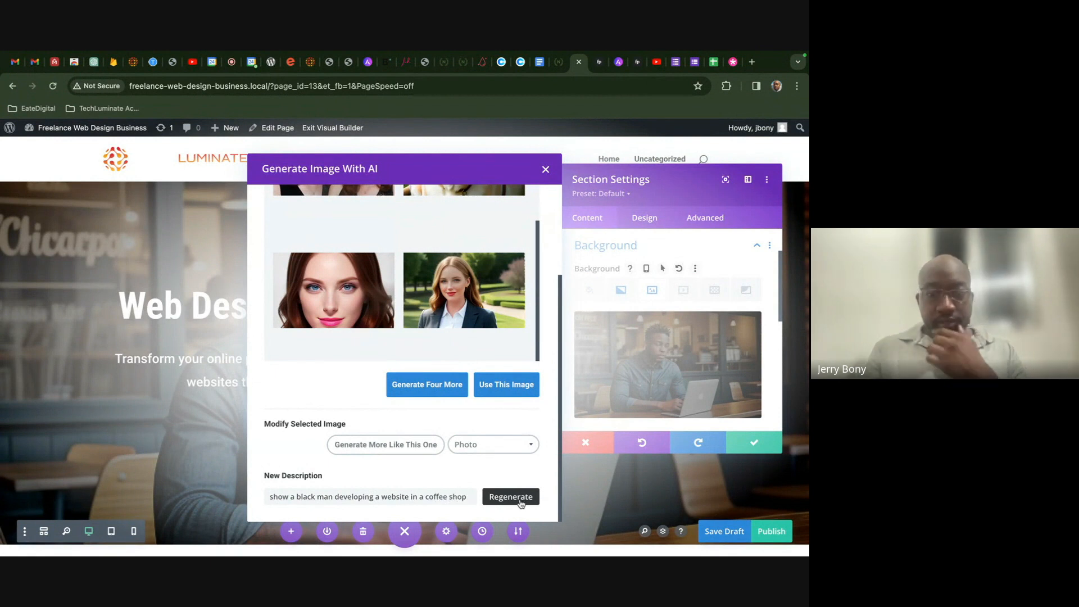
pyautogui.click(510, 496)
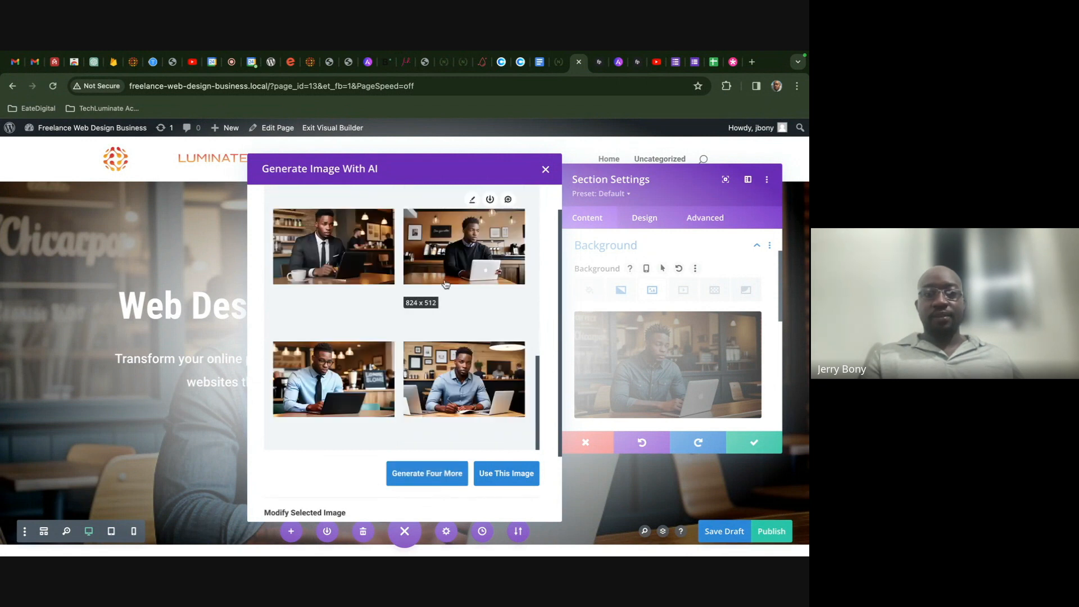
# - Apply the top-right coffee-shop image as hero background, save the section, and save the draft
pyautogui.click(445, 256)
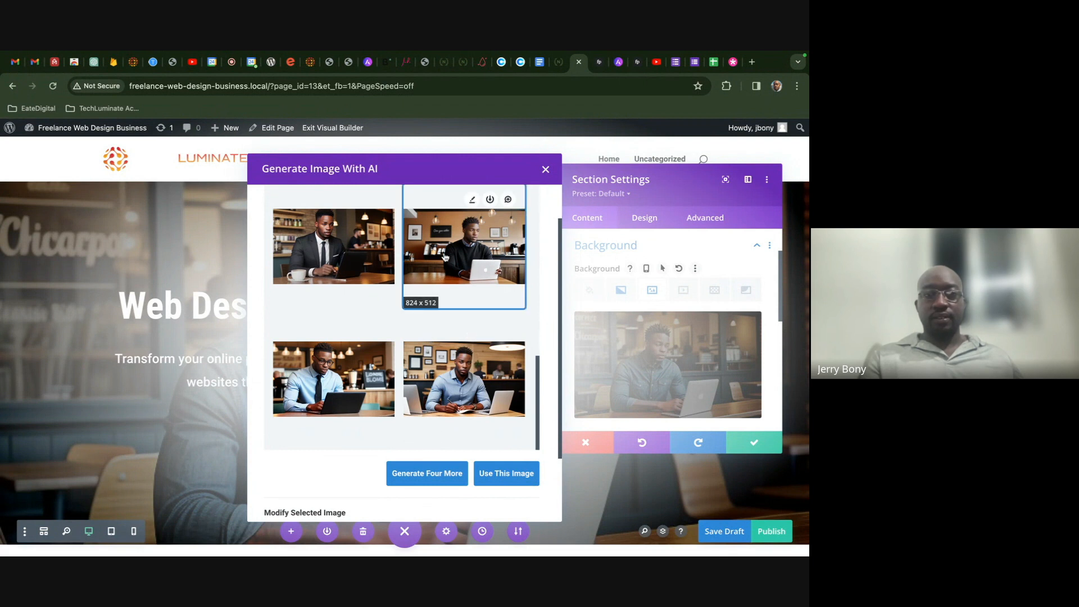
pyautogui.click(331, 391)
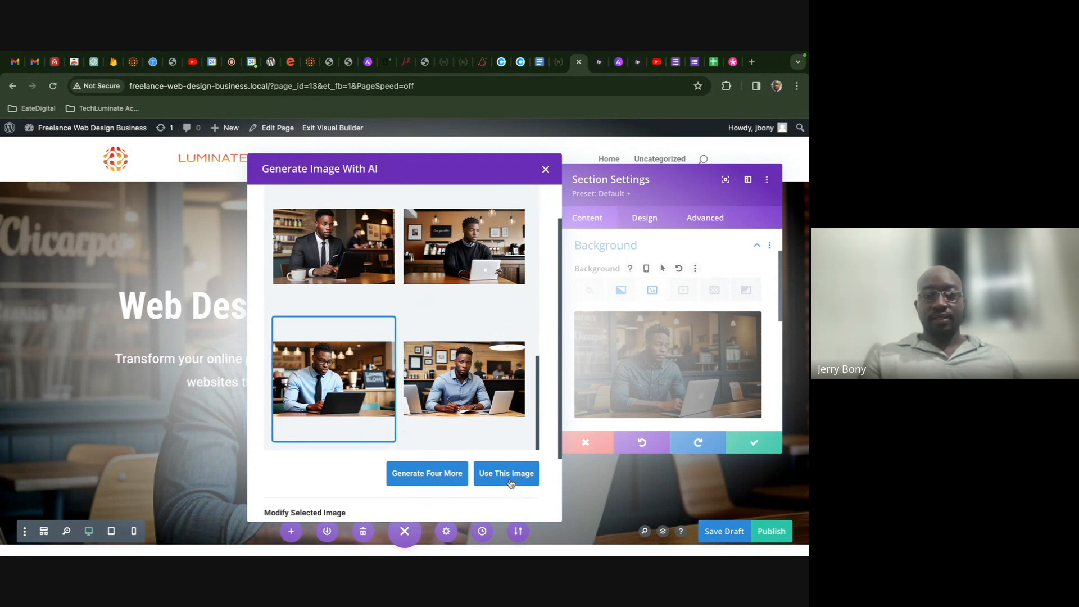
pyautogui.click(458, 278)
pyautogui.click(524, 479)
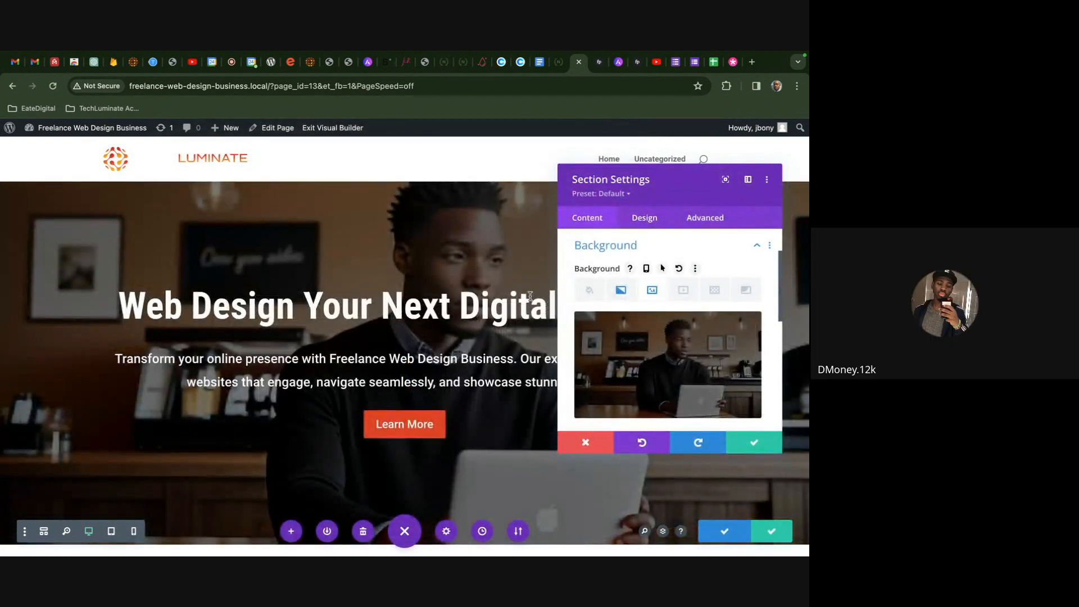
pyautogui.click(753, 442)
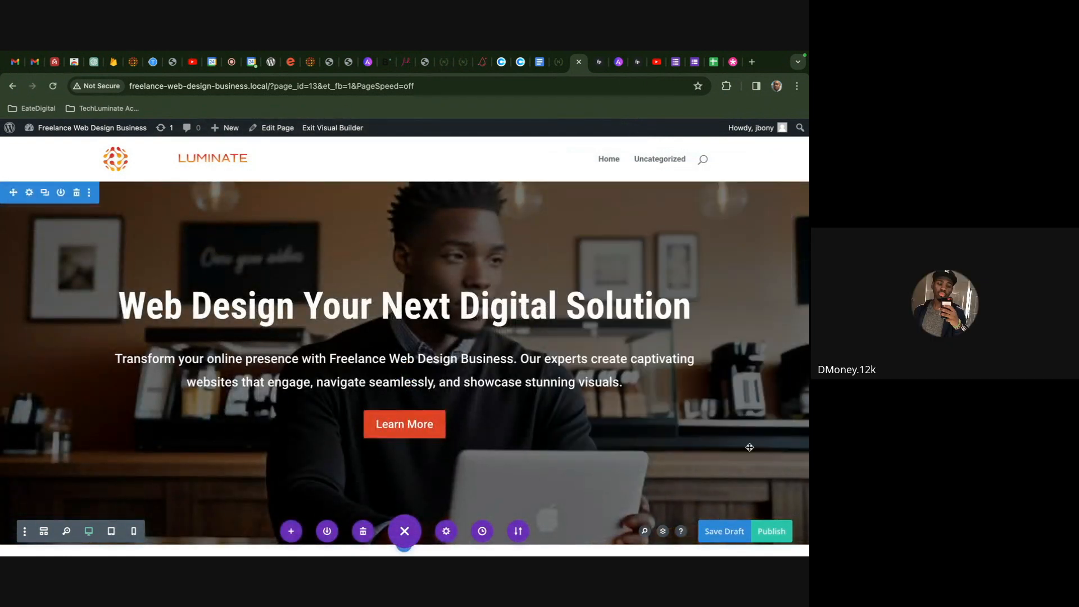
pyautogui.click(718, 532)
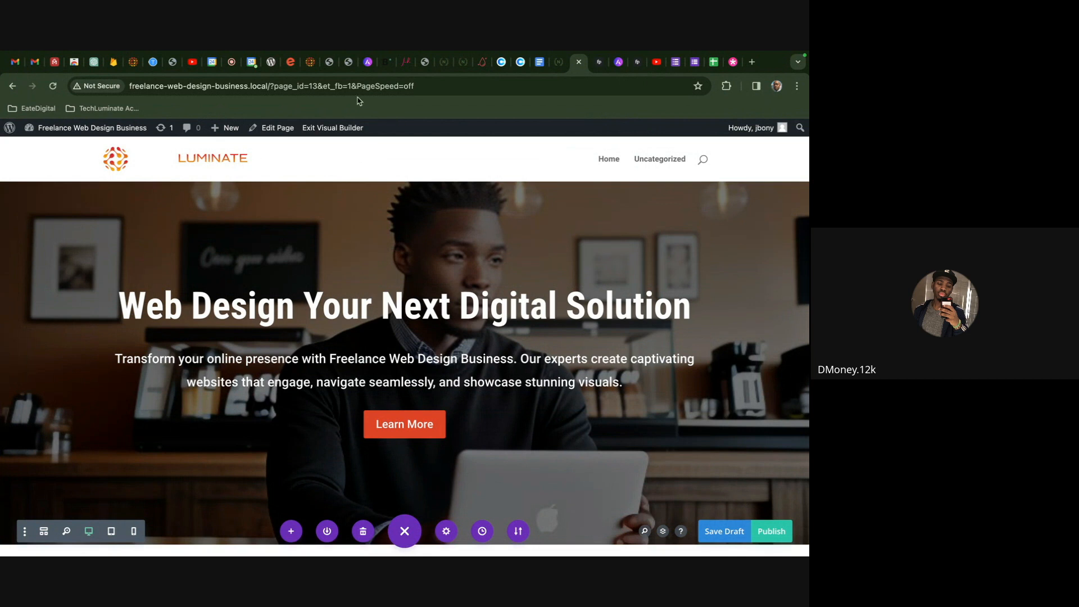
# - Glance at the Coop Tech Cybersecurity tab, then return to the Google Meet call
pyautogui.click(232, 62)
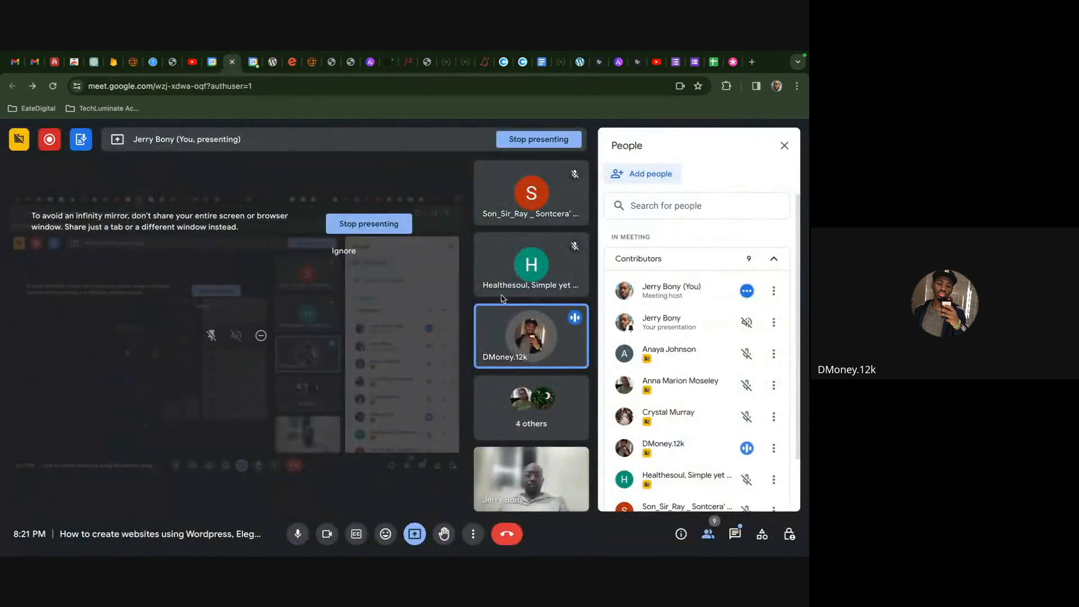
pyautogui.moveTo(481, 292)
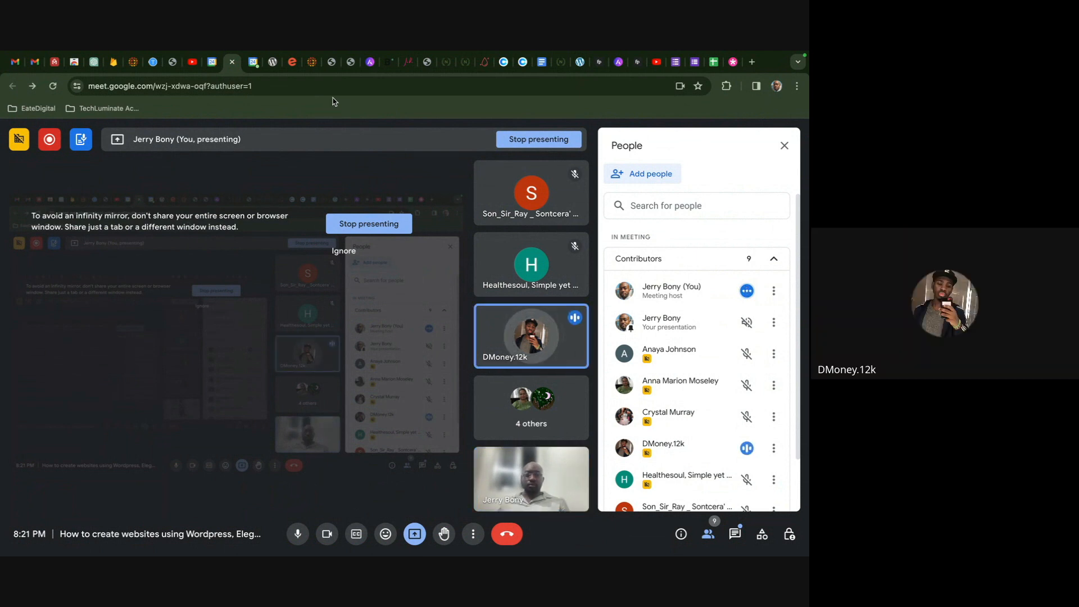
pyautogui.click(276, 73)
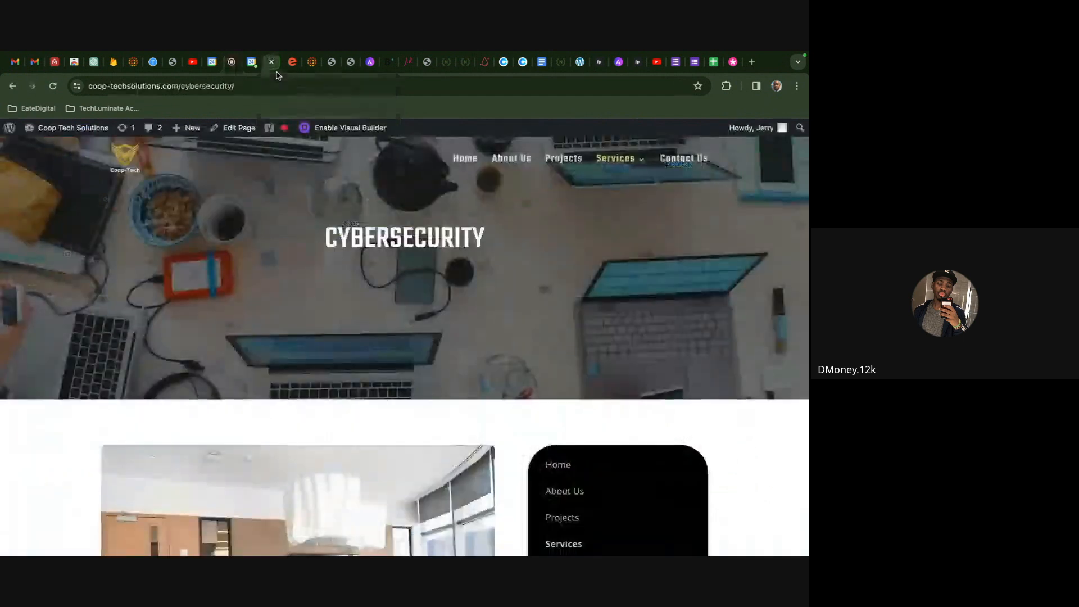
pyautogui.click(240, 64)
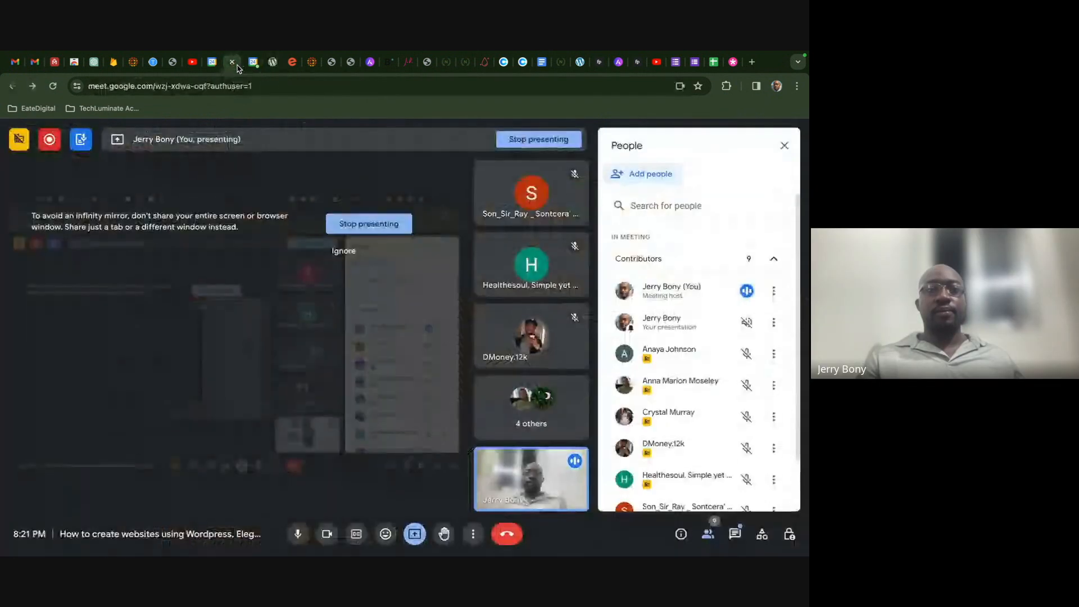
# - Review the Freelance Web Design Business page in the builder and save it as a draft
pyautogui.click(580, 62)
pyautogui.scroll(-5, 546, 279)
pyautogui.scroll(-8, 546, 280)
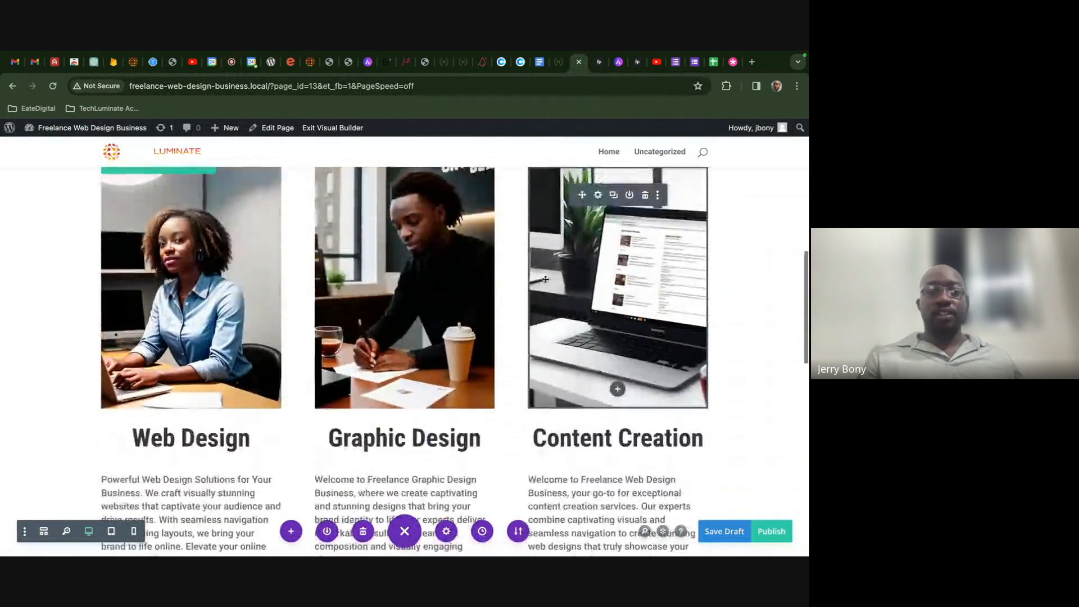
pyautogui.scroll(-3, 274, 257)
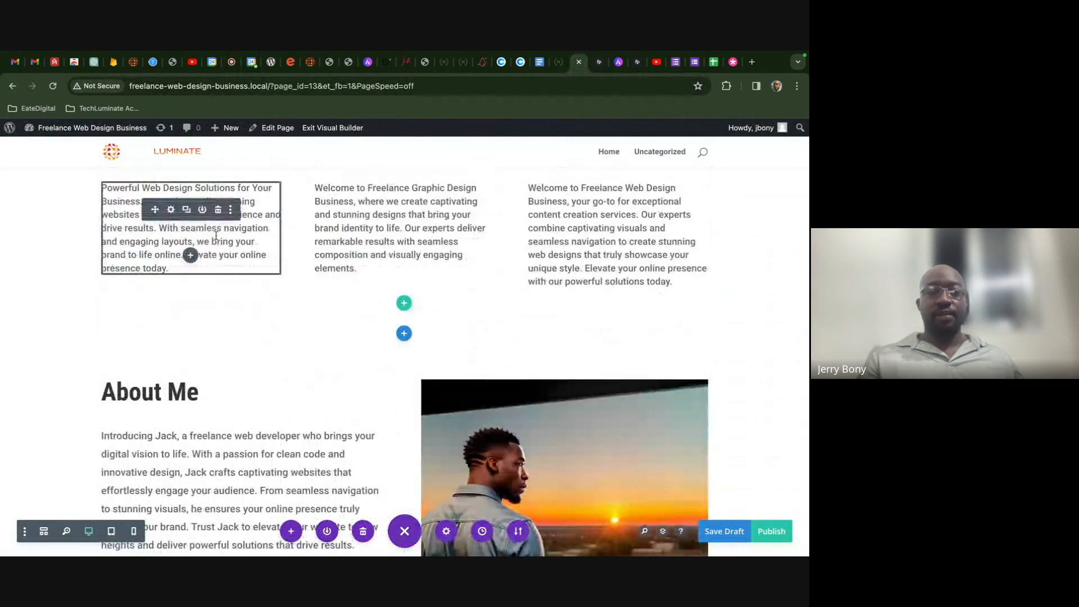
pyautogui.scroll(5, 409, 284)
pyautogui.scroll(1, 409, 282)
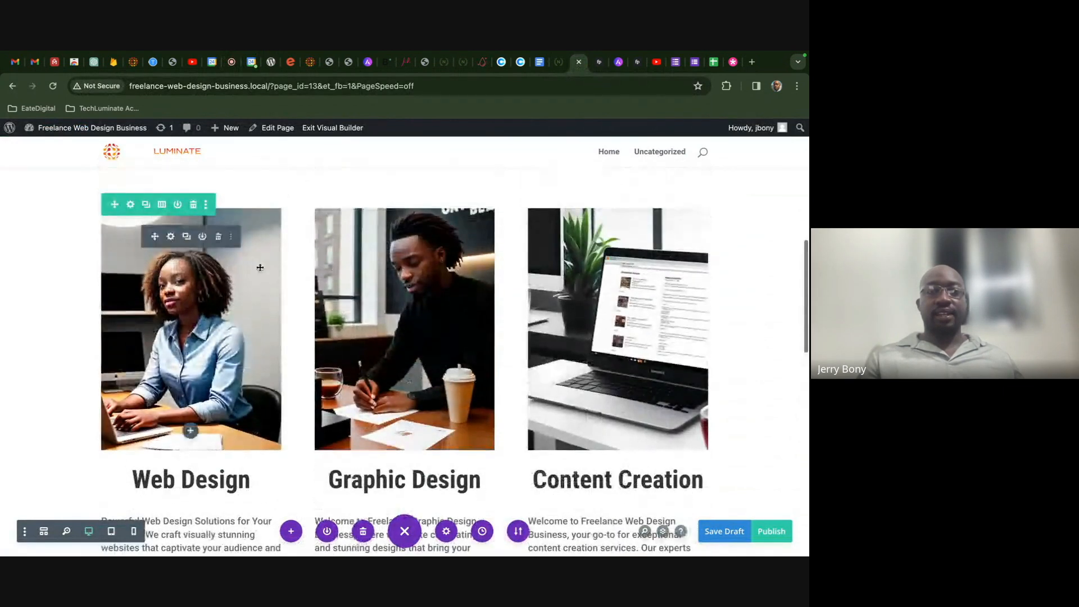
pyautogui.scroll(2, 255, 296)
pyautogui.scroll(1, 270, 297)
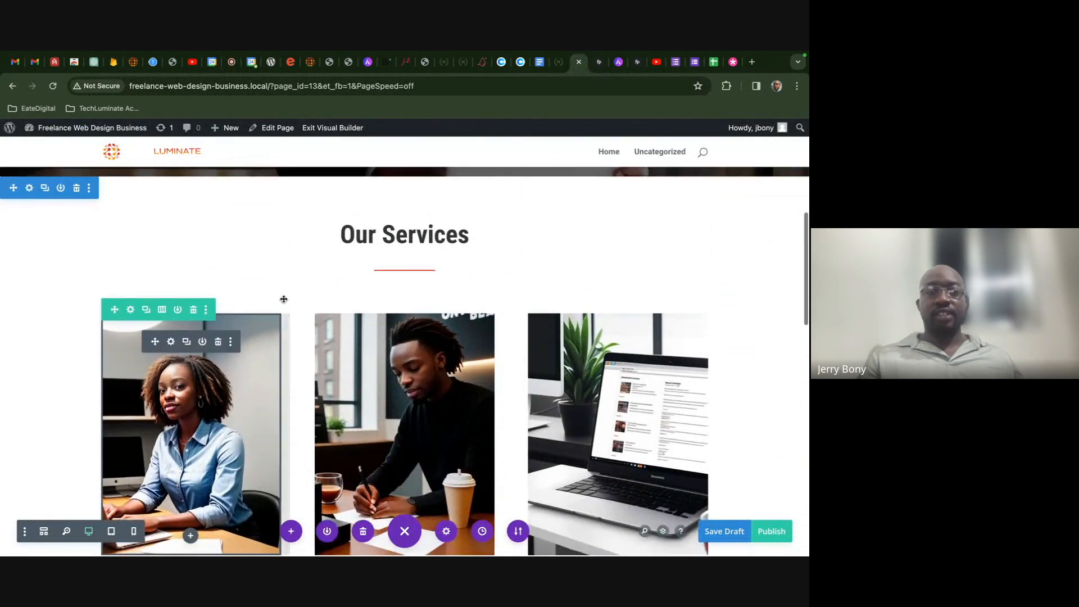
pyautogui.scroll(8, 284, 297)
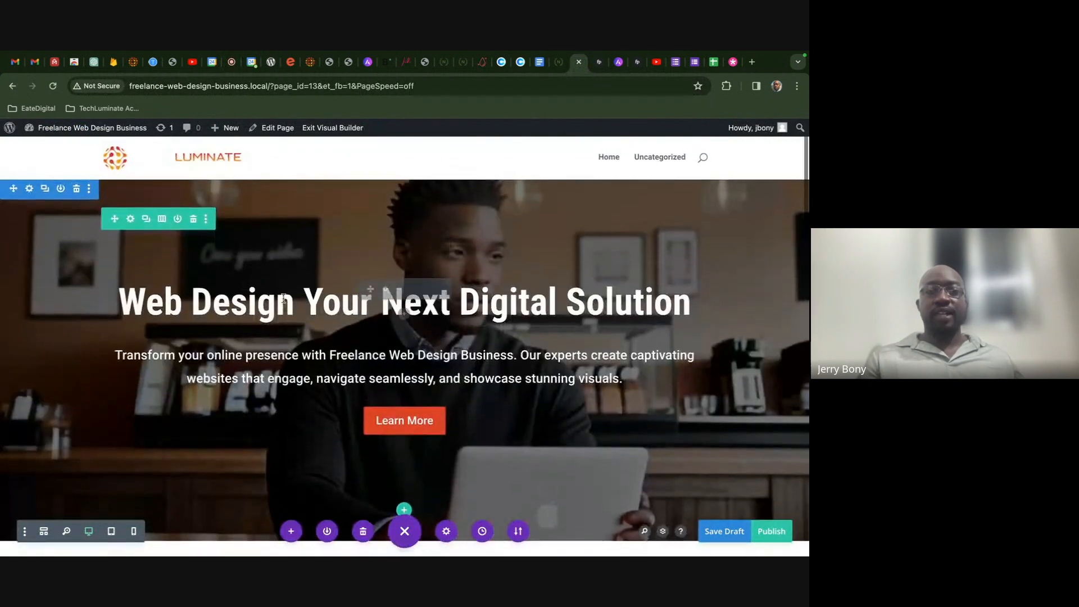
pyautogui.scroll(-3, 436, 318)
pyautogui.scroll(-20, 436, 319)
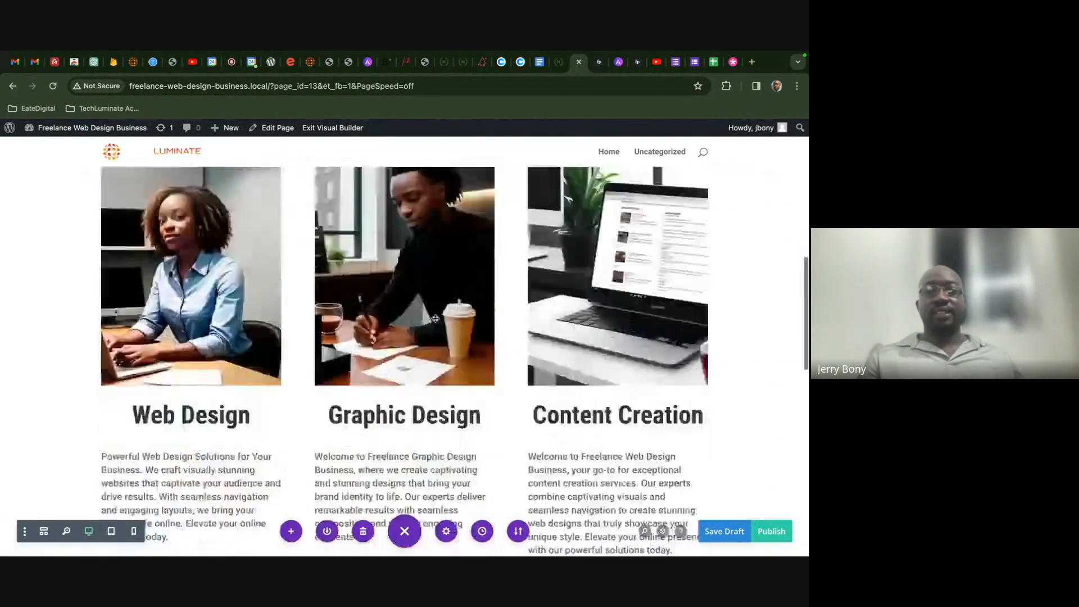
pyautogui.scroll(10, 571, 395)
pyautogui.scroll(8, 572, 395)
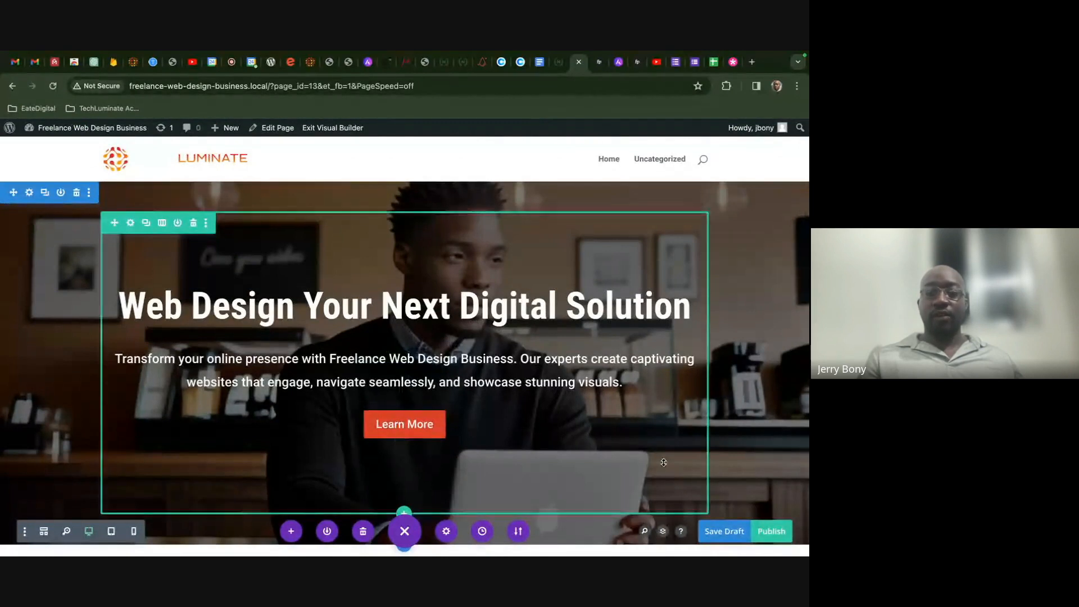
pyautogui.click(726, 536)
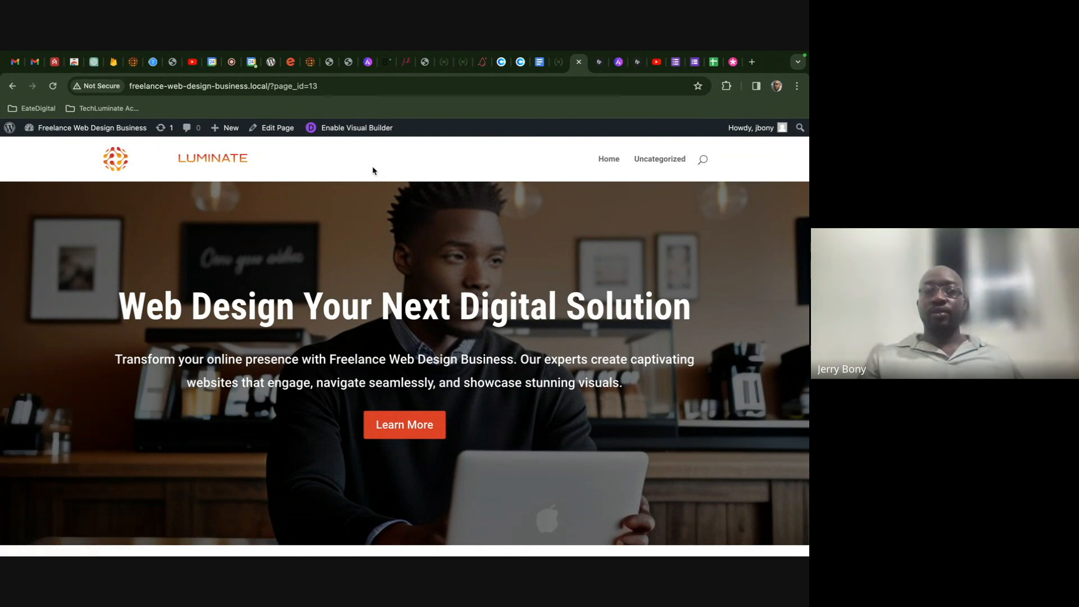
# - Change the primary menu bar's active link colour from blue #2ea3f2 to red-orange #e04425 and publish
pyautogui.moveTo(90, 128)
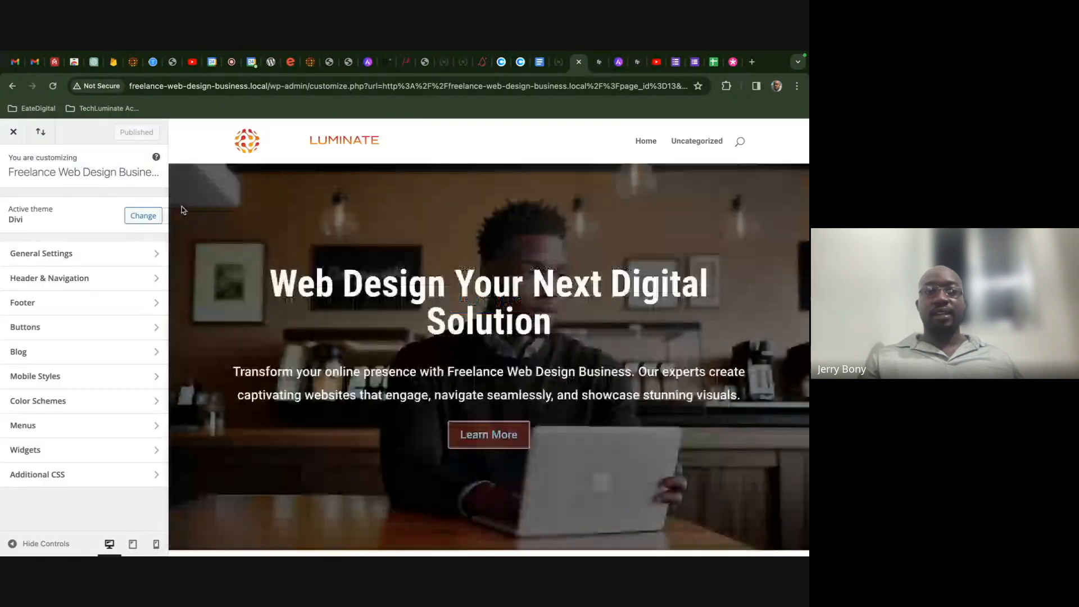
pyautogui.click(95, 277)
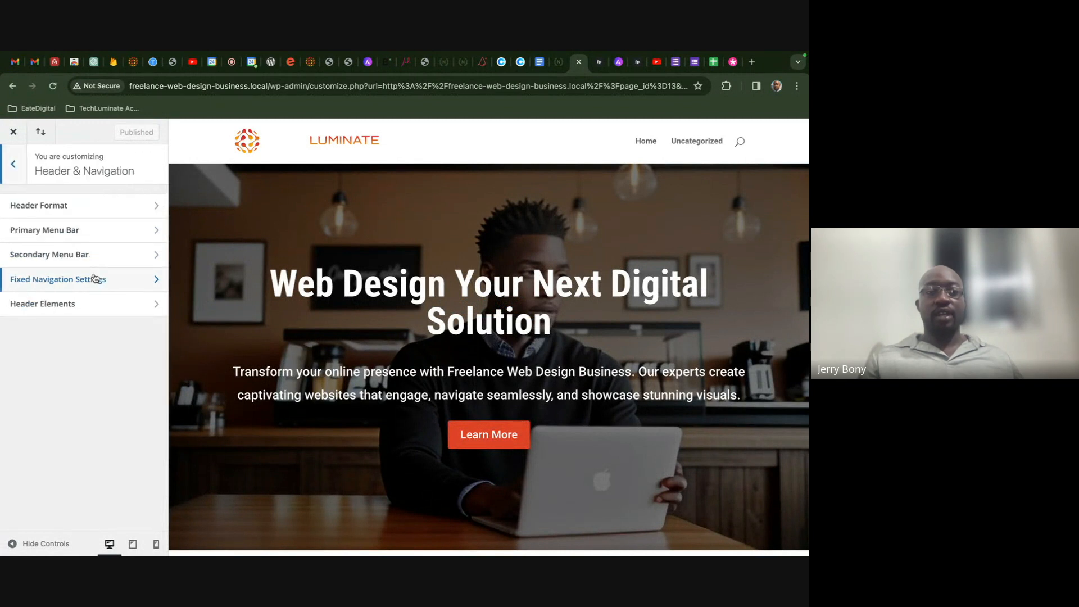
pyautogui.click(92, 232)
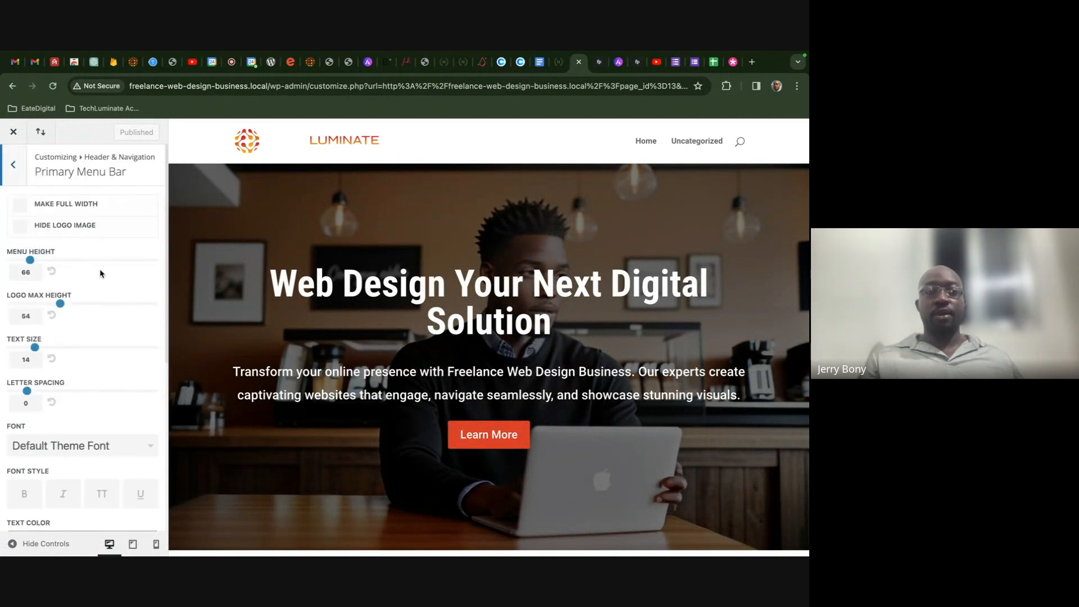
pyautogui.scroll(-3, 100, 273)
pyautogui.scroll(-5, 101, 273)
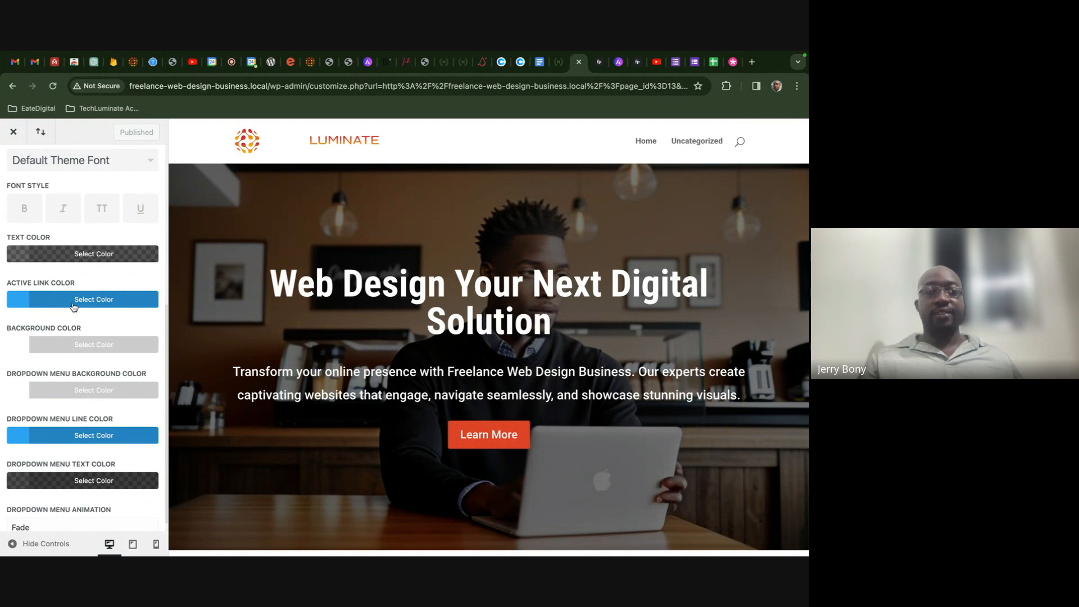
pyautogui.click(25, 308)
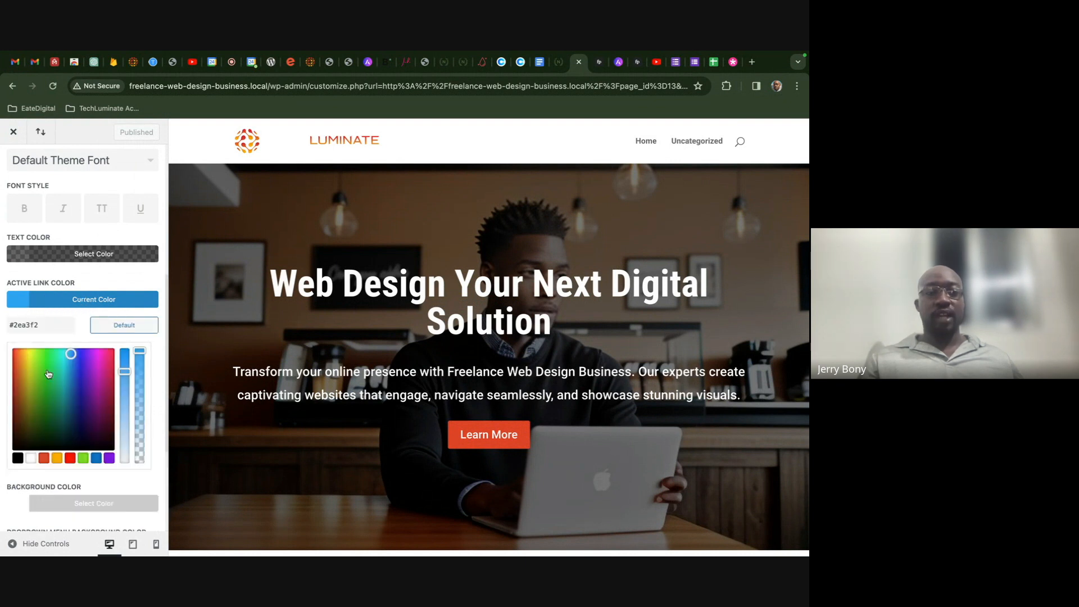
pyautogui.click(44, 458)
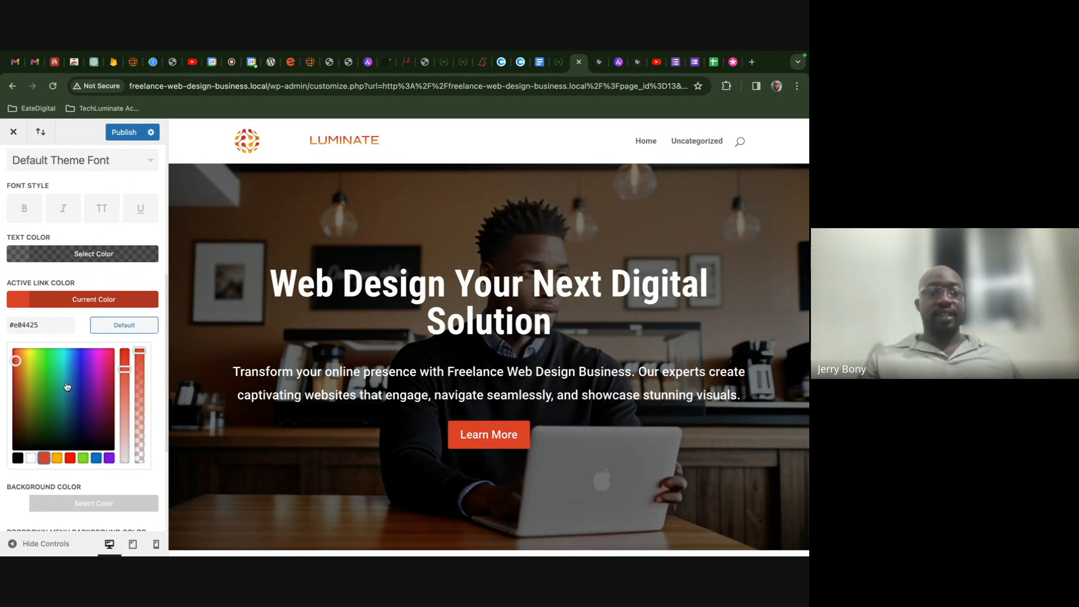
pyautogui.click(124, 131)
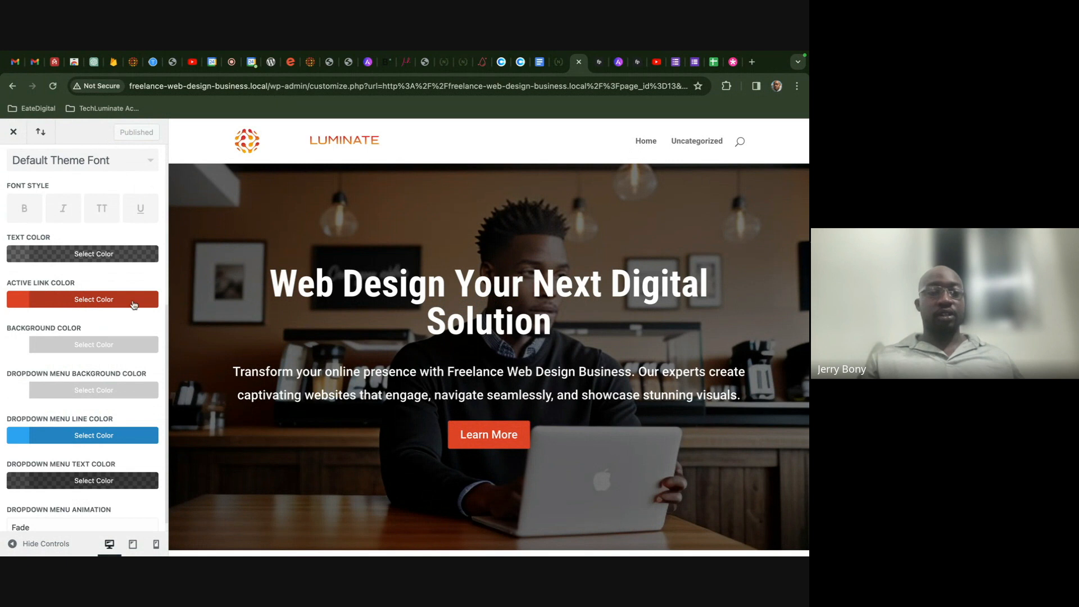
# - Give the primary menu bar a semi-transparent black background and publish it
pyautogui.click(15, 352)
pyautogui.scroll(-2, 77, 380)
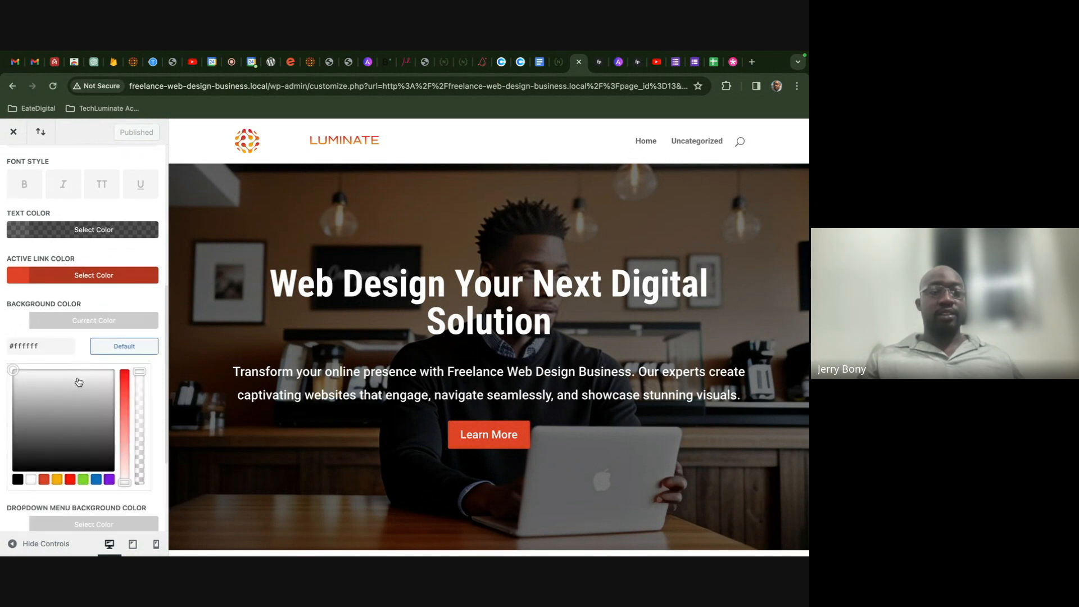
pyautogui.click(20, 468)
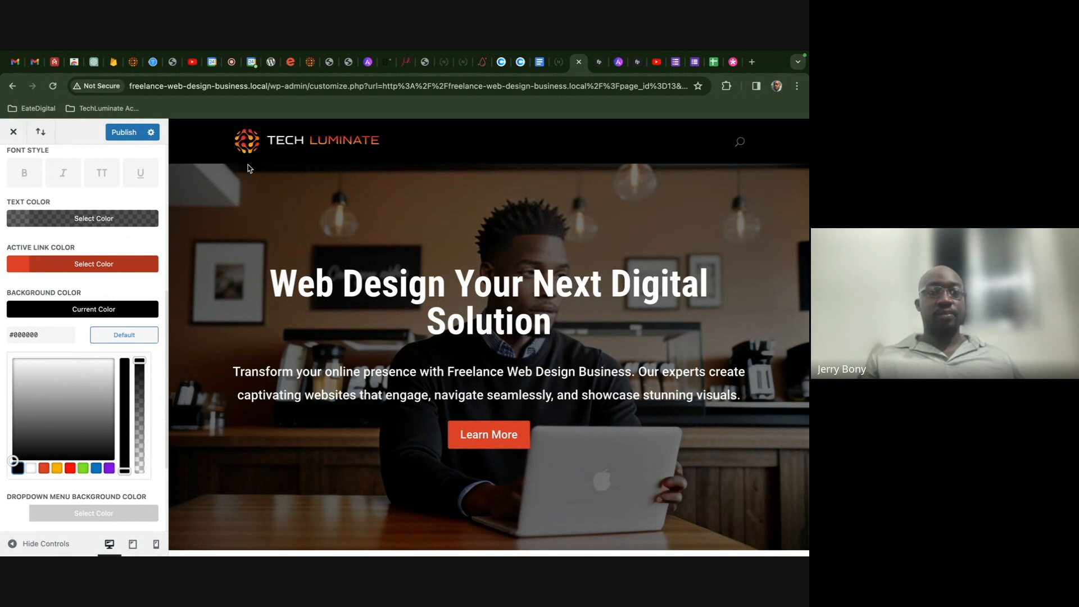
pyautogui.moveTo(140, 361); pyautogui.dragTo(139, 395)
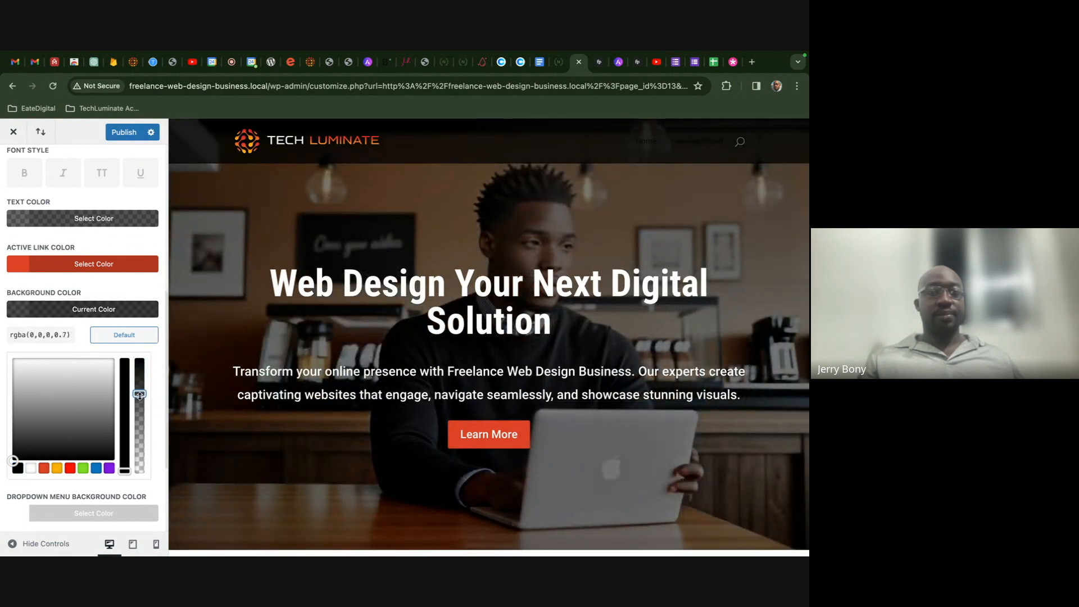
pyautogui.click(124, 132)
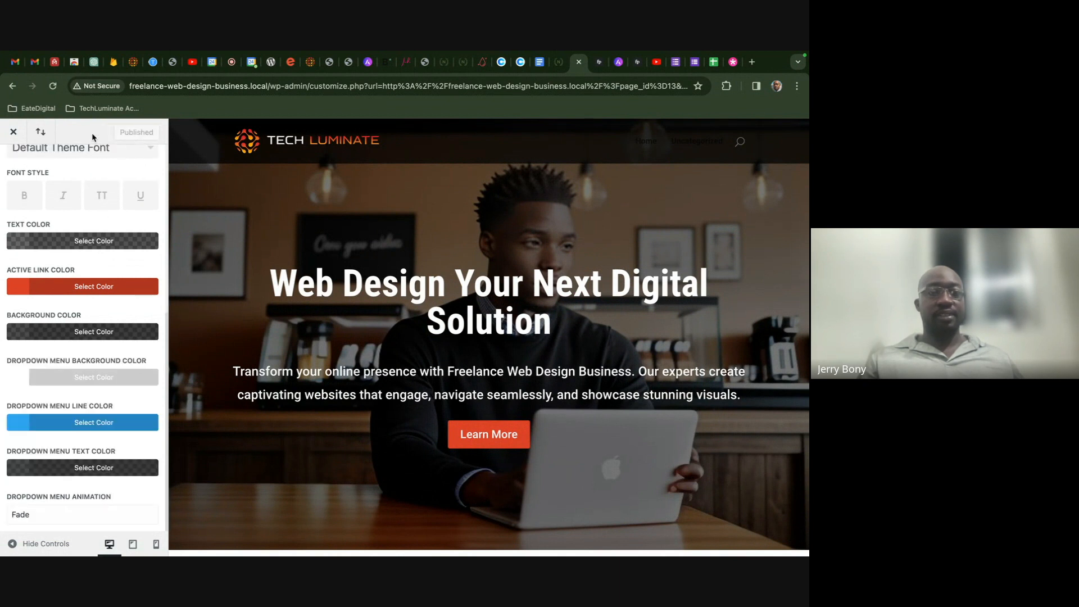
# - Turn off Show Search Icon in Header Elements and publish the change
pyautogui.scroll(10, 66, 186)
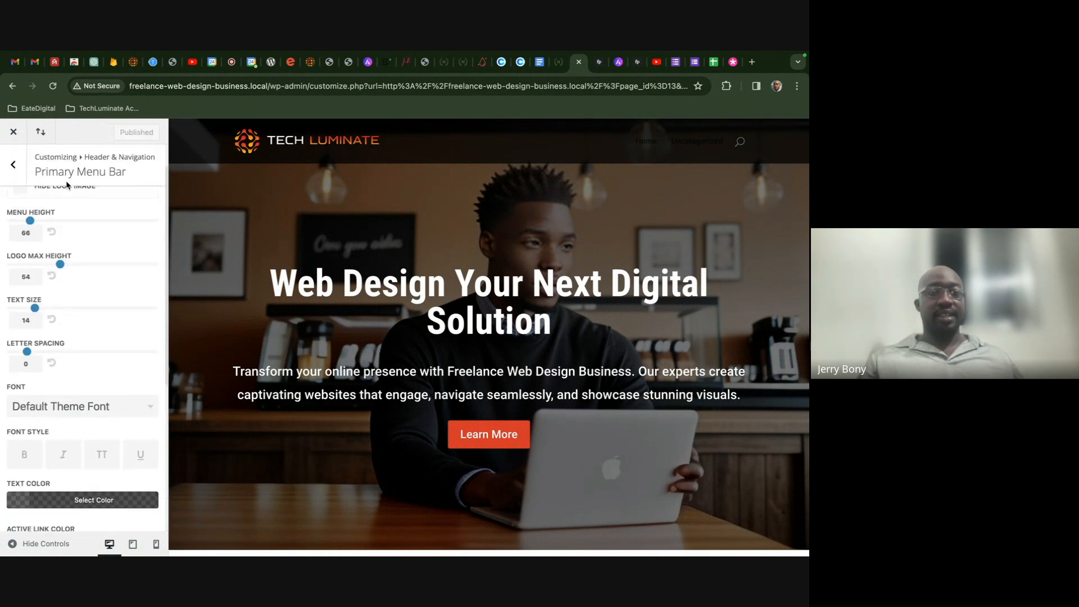
pyautogui.click(12, 181)
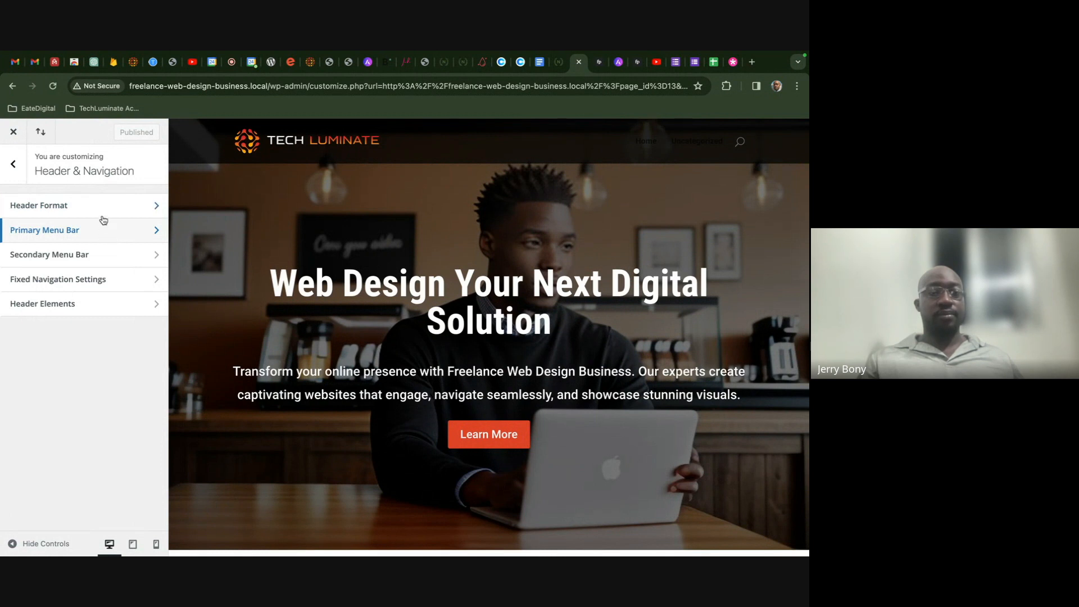
pyautogui.click(17, 160)
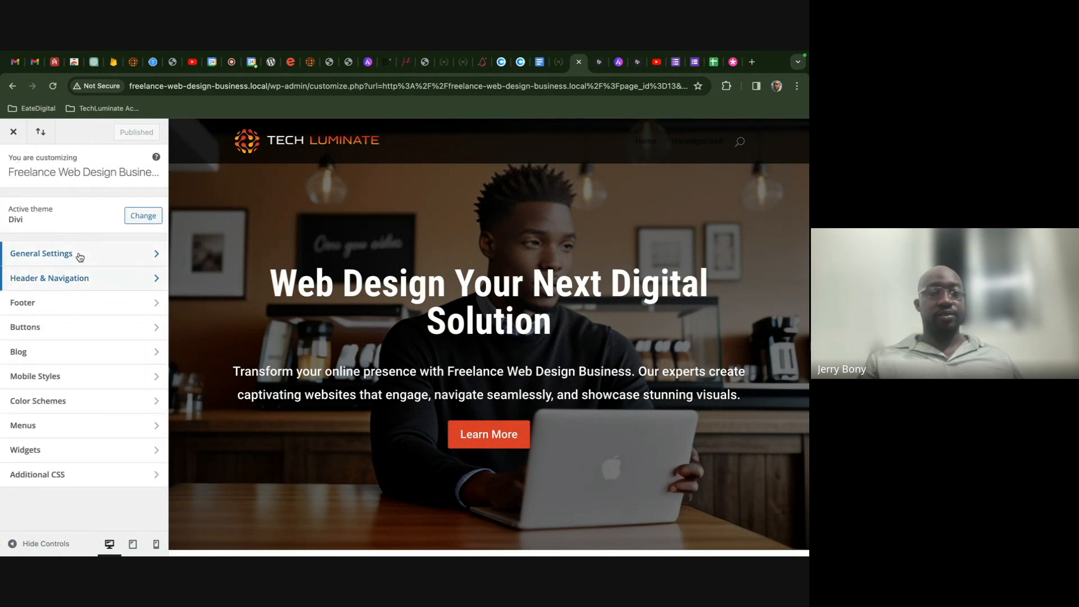
pyautogui.click(77, 278)
pyautogui.click(79, 298)
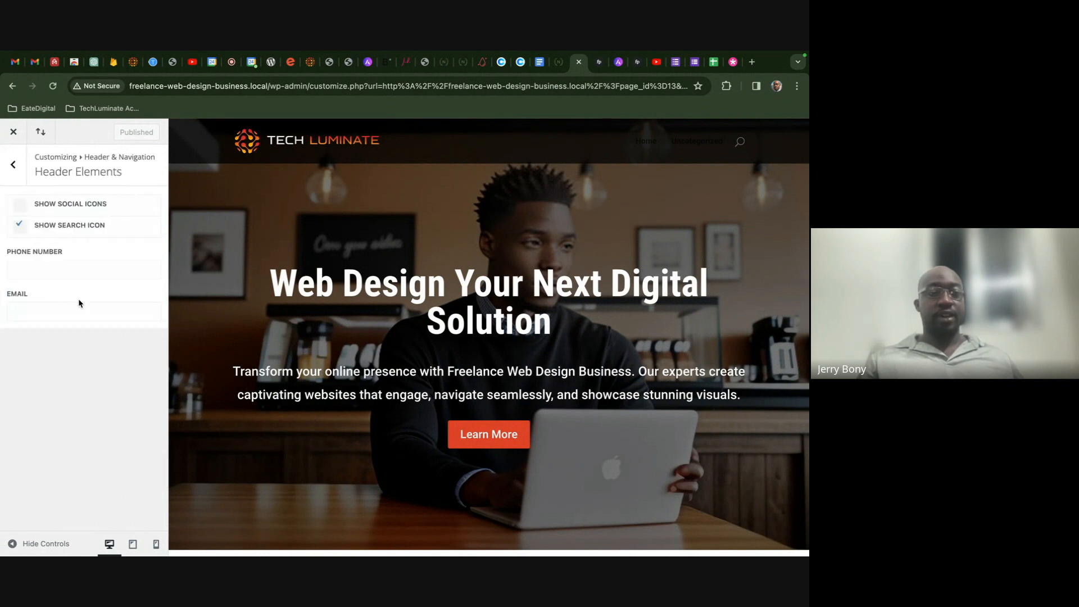
pyautogui.click(20, 225)
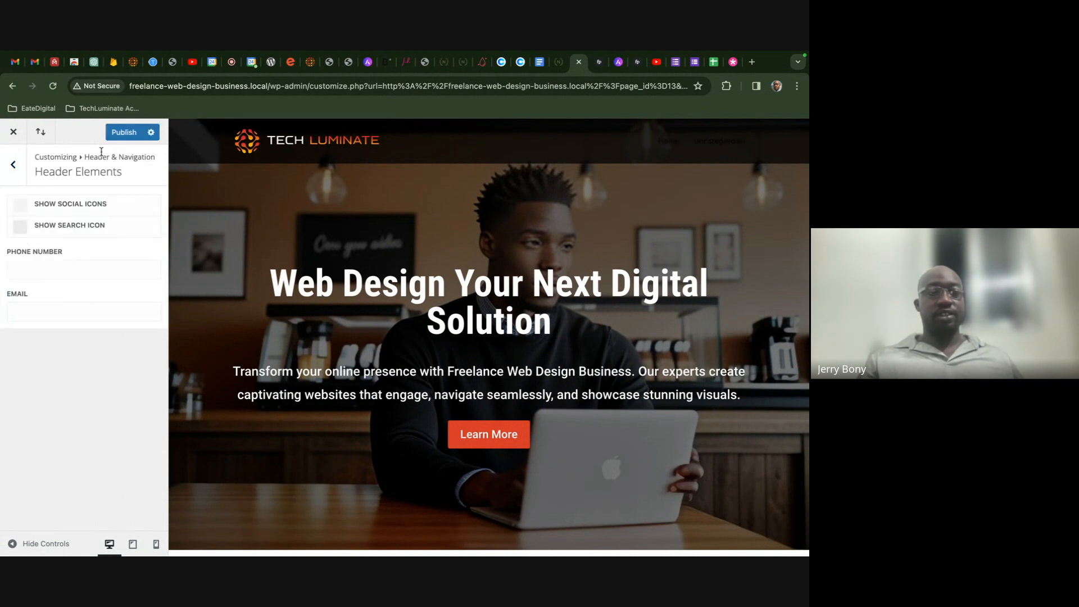
pyautogui.click(126, 133)
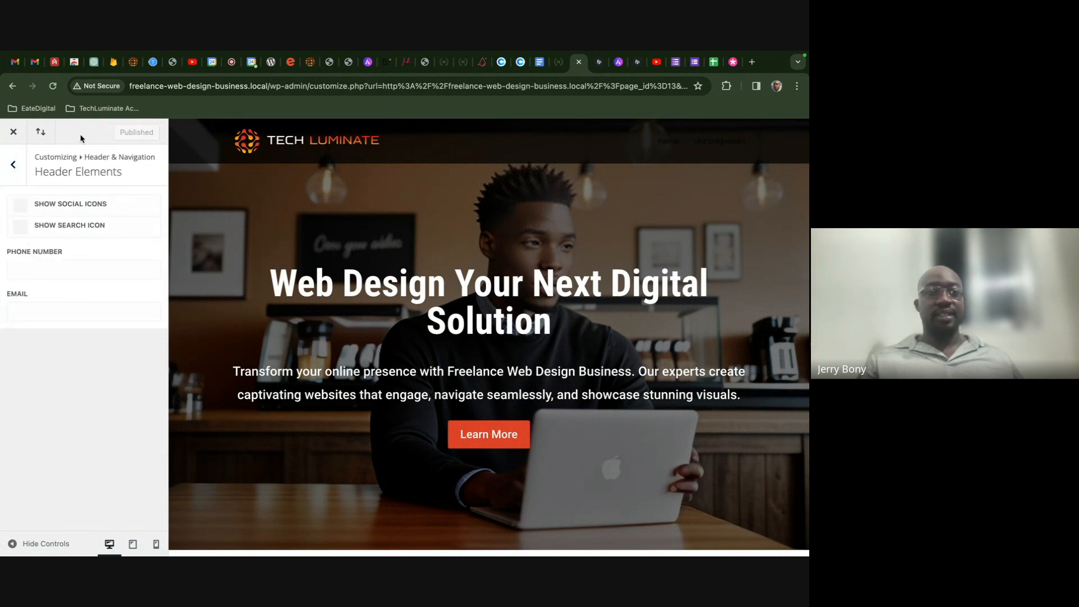
# - Return to the main Customizer sections and switch to the Love Nature demo site
pyautogui.click(16, 167)
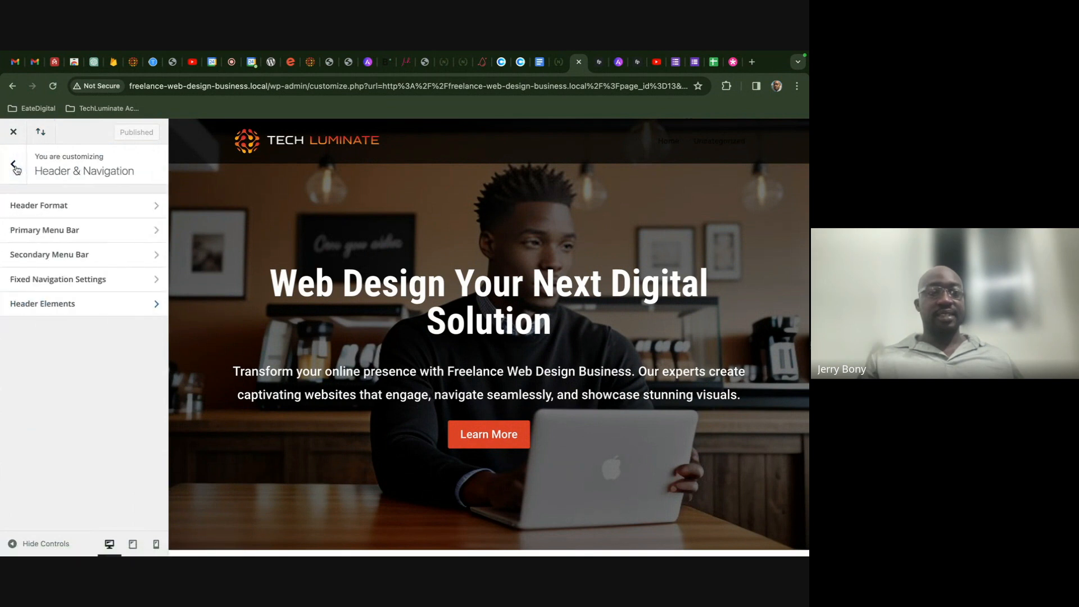
pyautogui.click(15, 167)
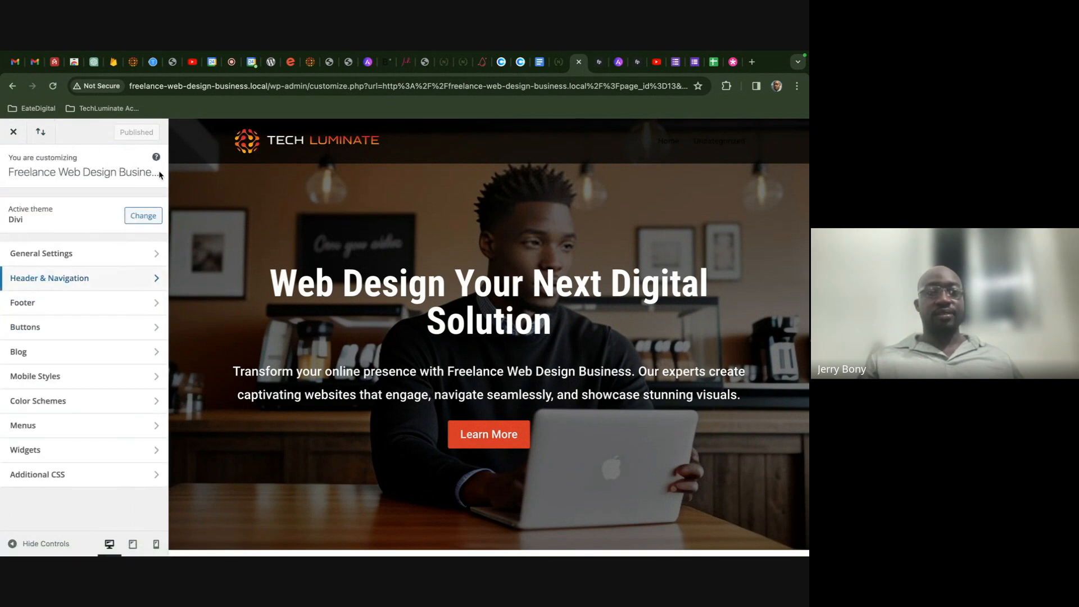
pyautogui.scroll(-3, 276, 234)
pyautogui.scroll(4, 275, 236)
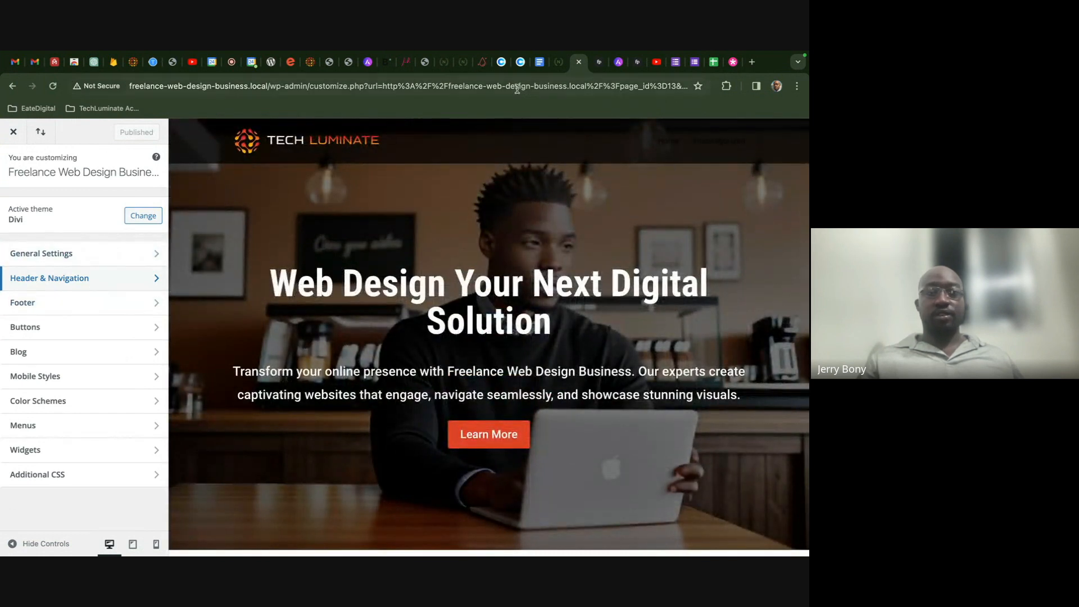
pyautogui.click(556, 69)
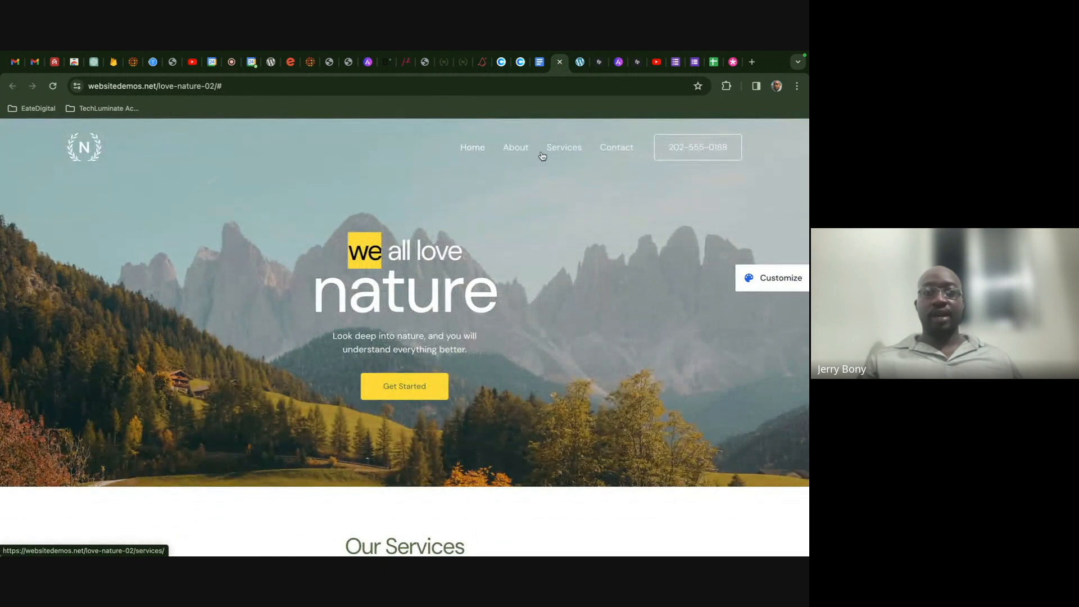
# - Create a new menu named 'techluminate' assigned to the Primary Menu and Footer Menu locations
pyautogui.click(578, 65)
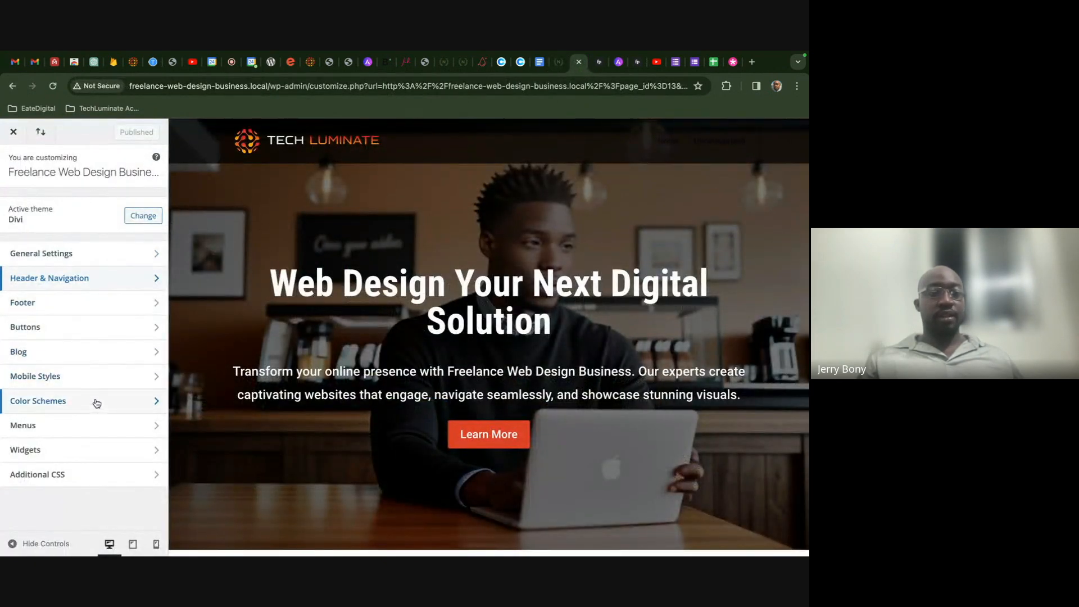
pyautogui.click(94, 425)
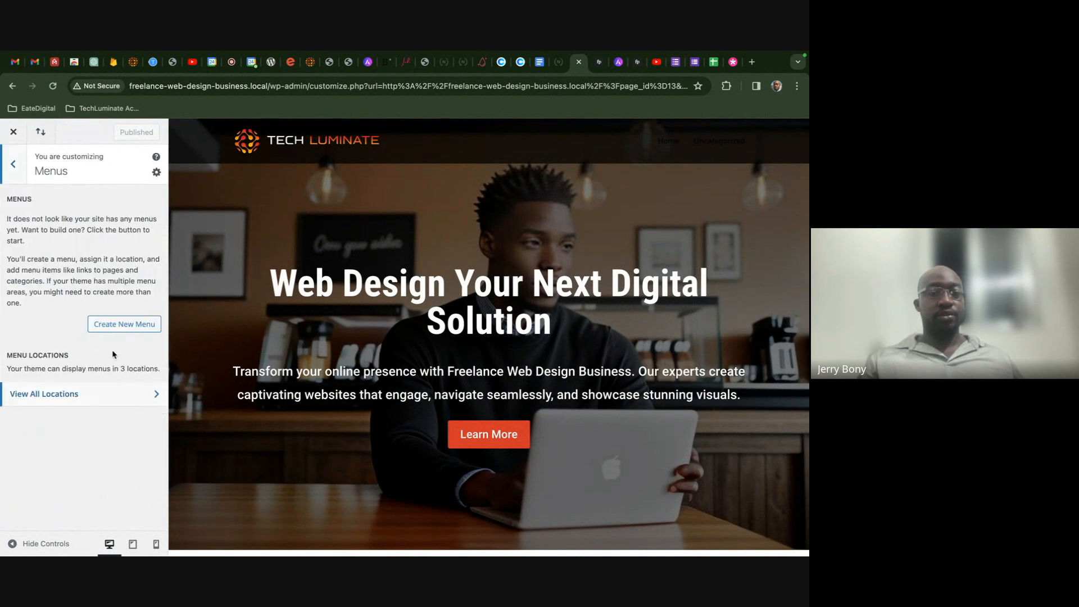
pyautogui.click(113, 324)
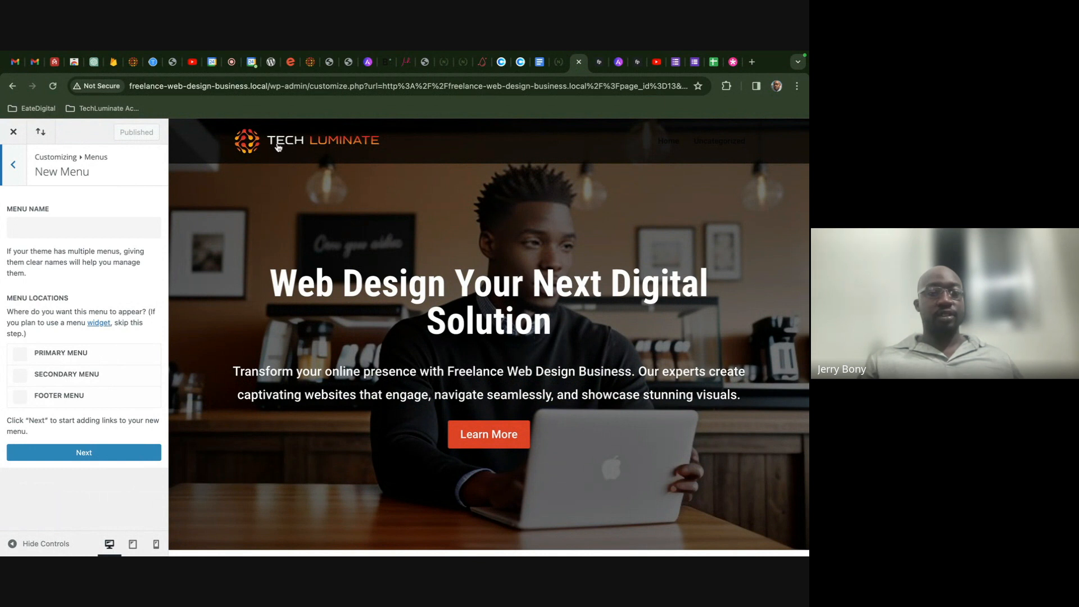
pyautogui.scroll(-15, 238, 416)
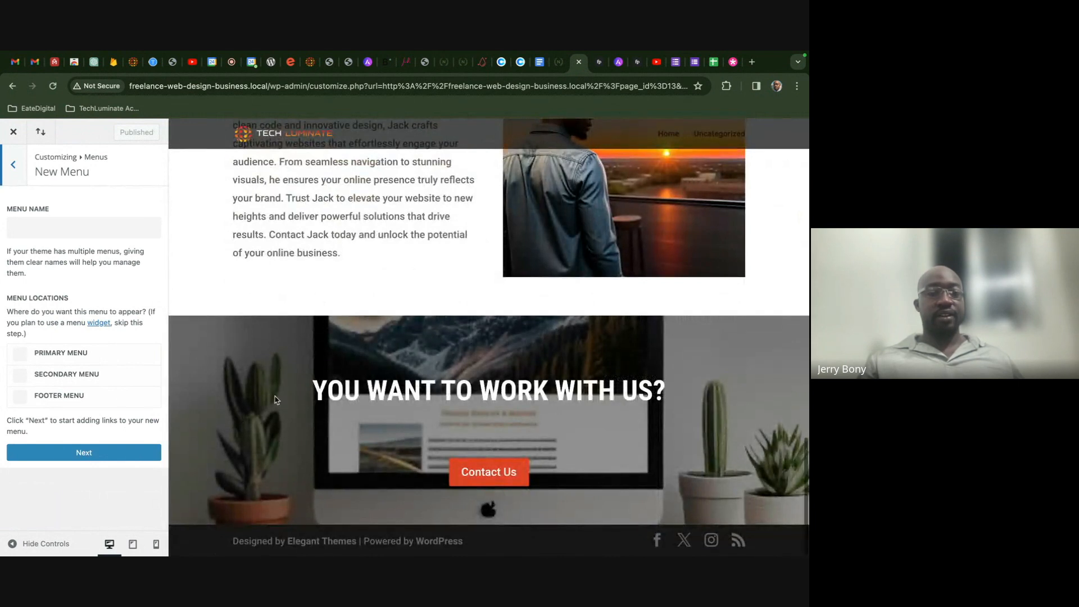
pyautogui.scroll(15, 277, 400)
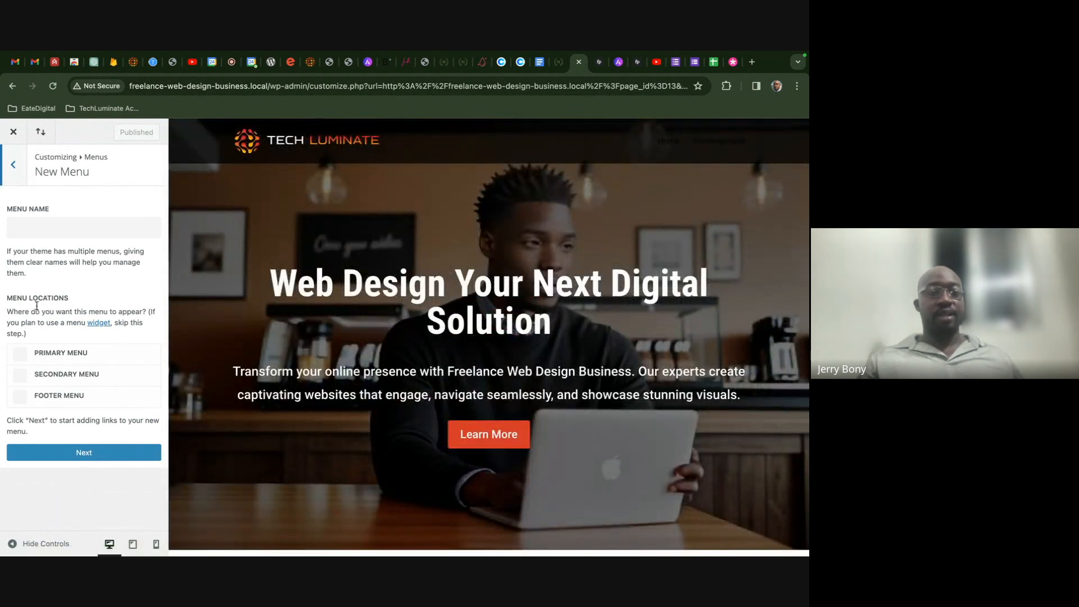
pyautogui.click(19, 354)
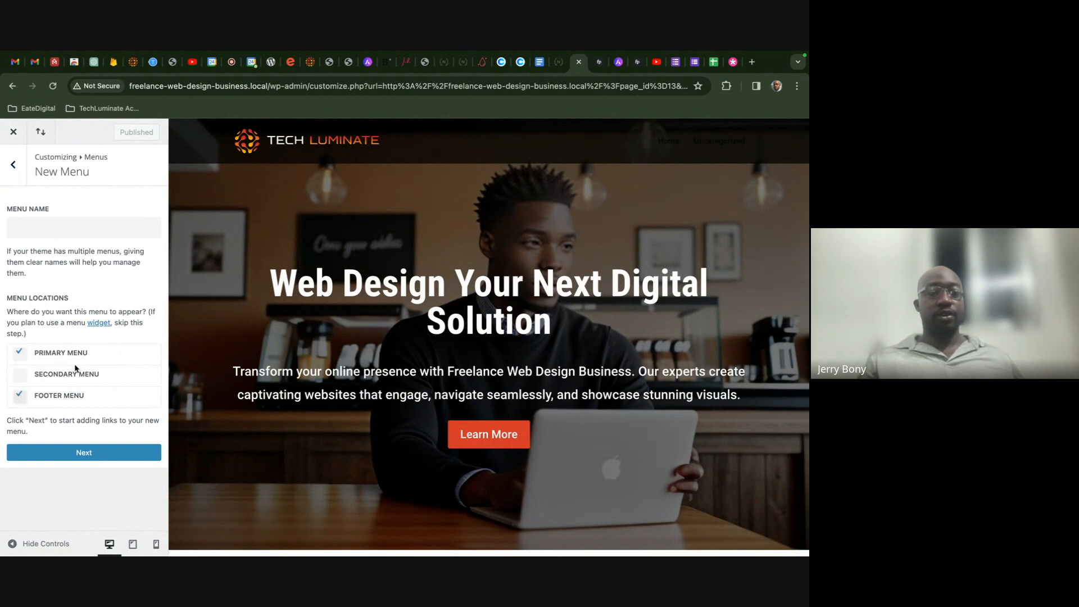
pyautogui.click(23, 227)
pyautogui.write('techluminate')
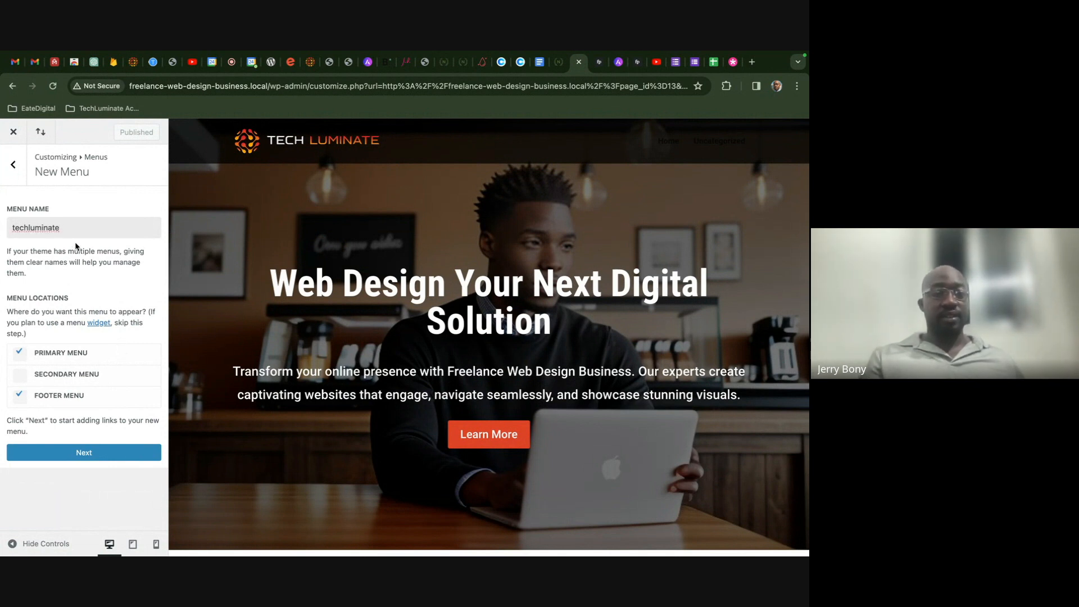
pyautogui.click(107, 452)
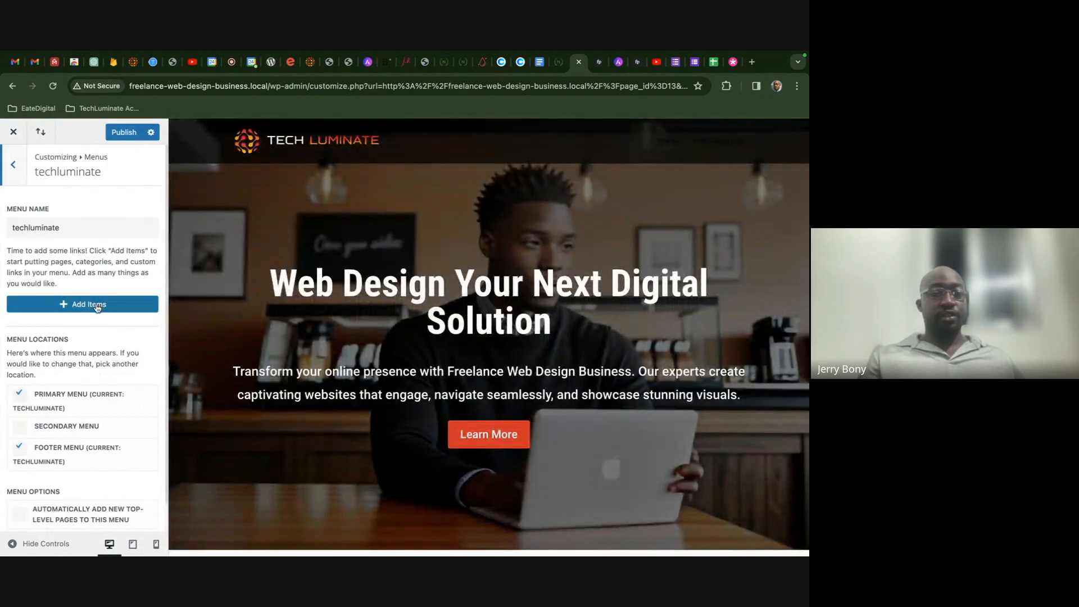
pyautogui.click(97, 306)
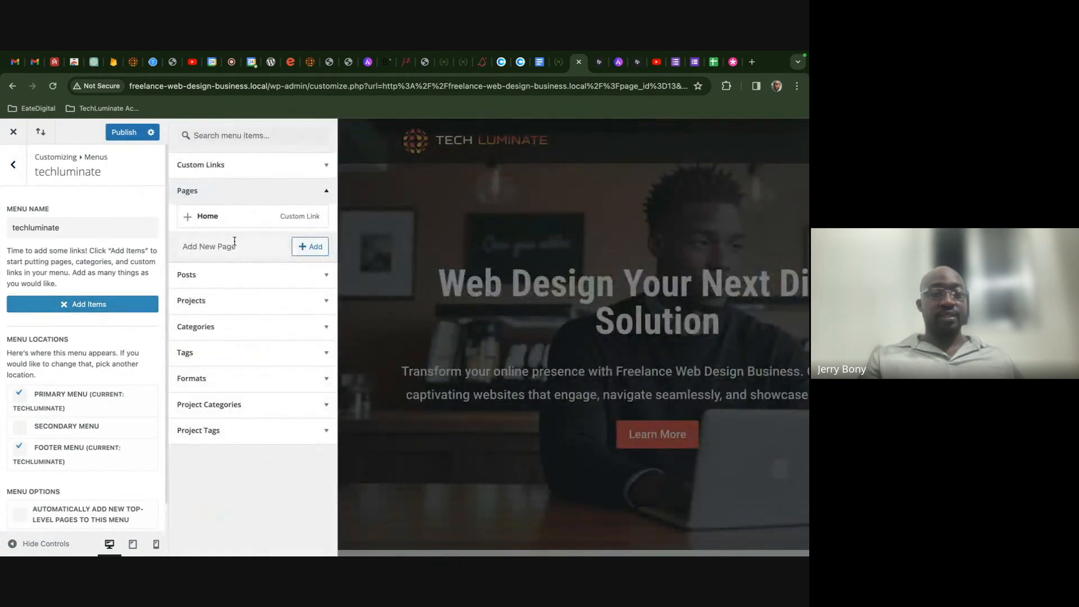
# - Add Home and a newly created About page to the techluminate menu
pyautogui.click(303, 249)
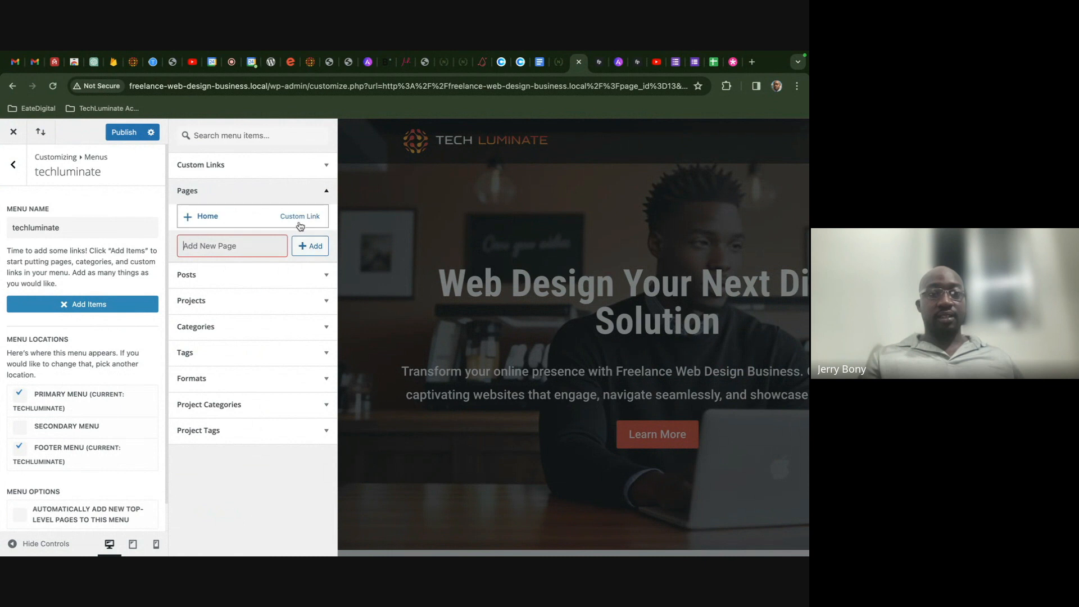
pyautogui.click(297, 224)
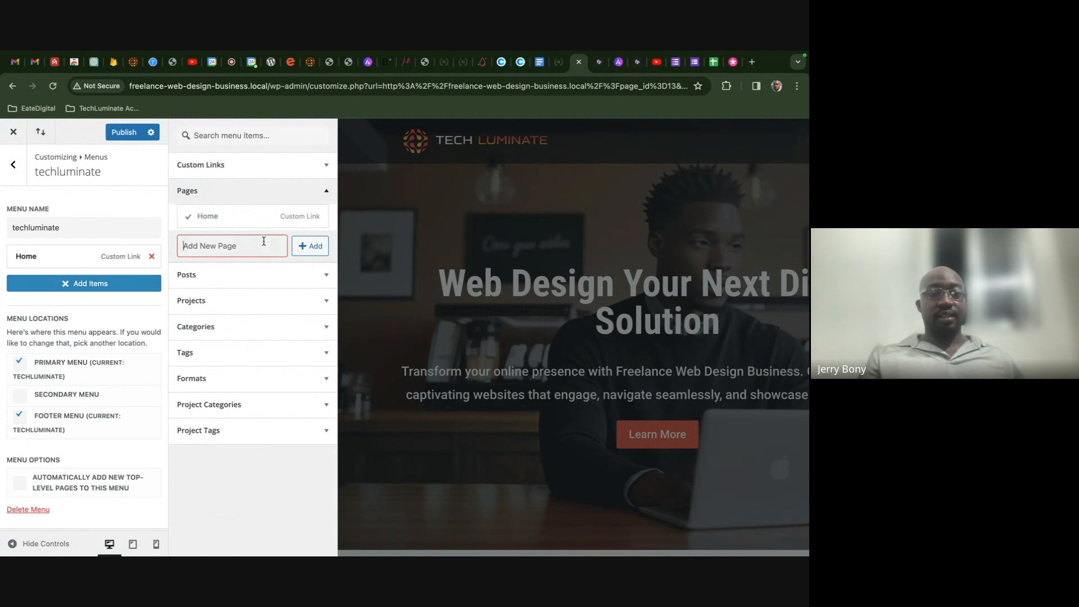
pyautogui.click(559, 69)
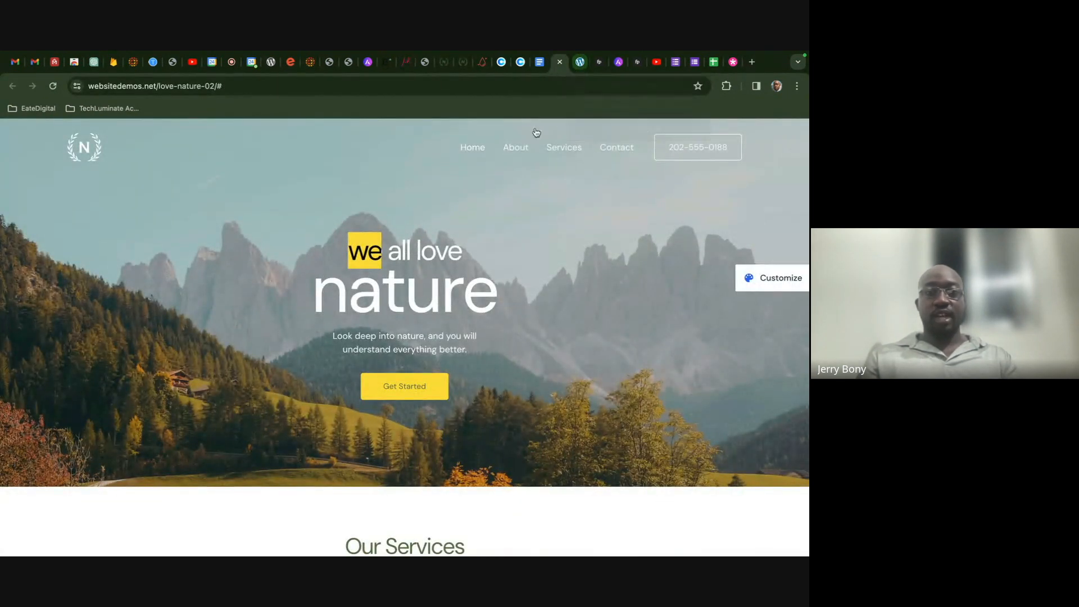
pyautogui.click(578, 66)
pyautogui.write('About')
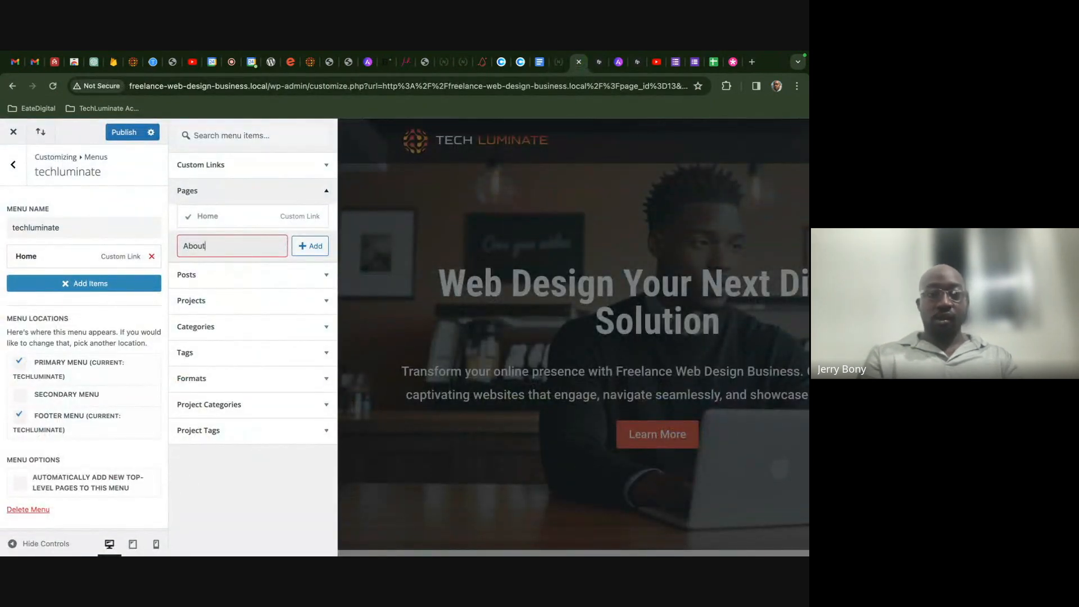
pyautogui.click(308, 246)
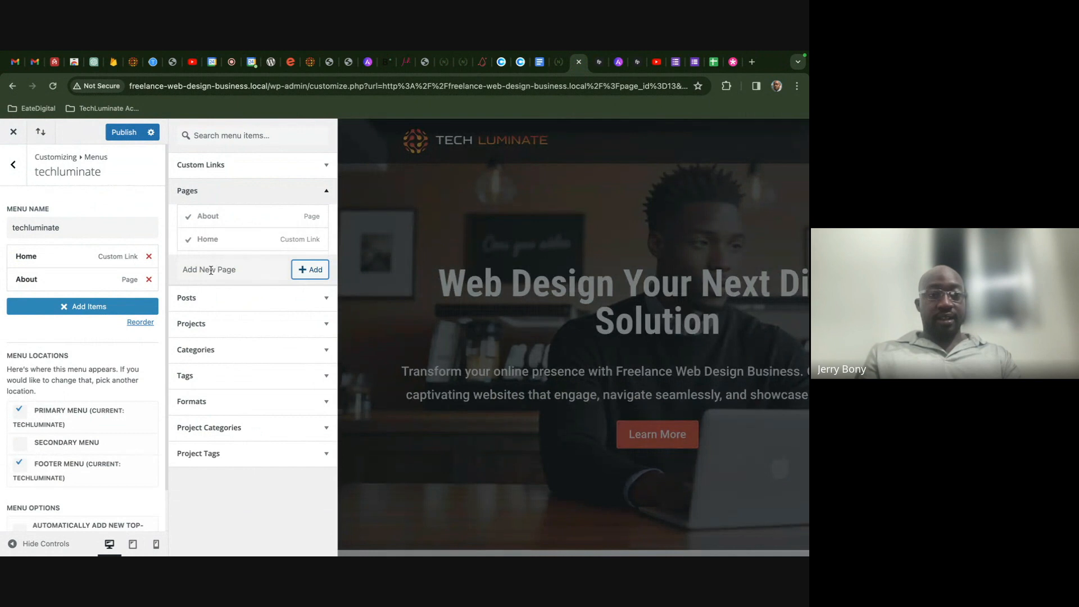
# - Add new Services and Contact pages to the menu and publish it
pyautogui.click(301, 272)
pyautogui.click(244, 277)
pyautogui.write('Services')
pyautogui.click(311, 269)
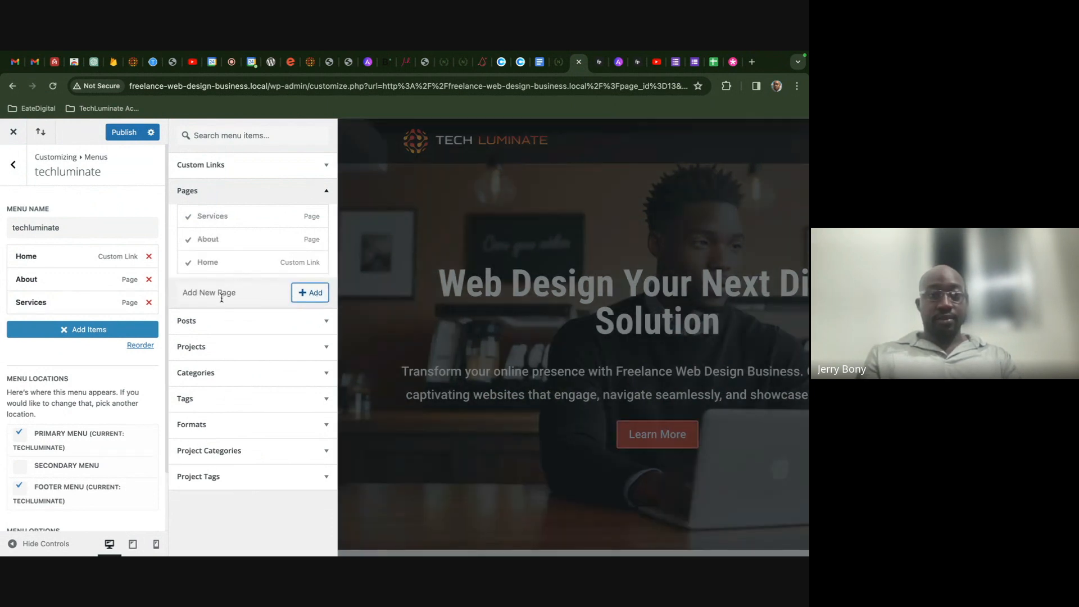
pyautogui.click(221, 295)
pyautogui.write('Contact')
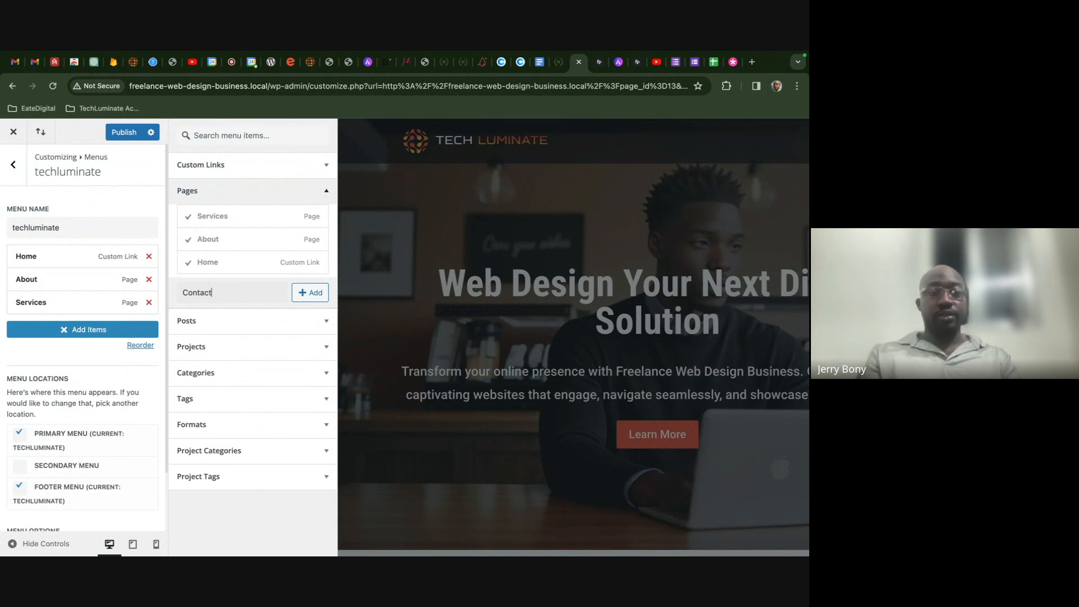
pyautogui.click(306, 294)
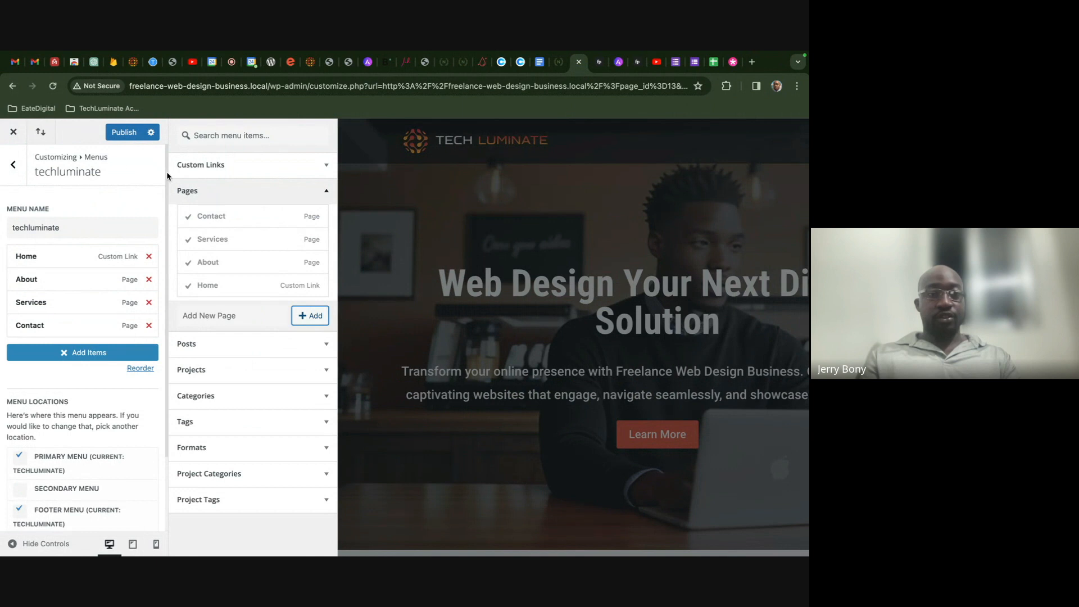
pyautogui.click(123, 132)
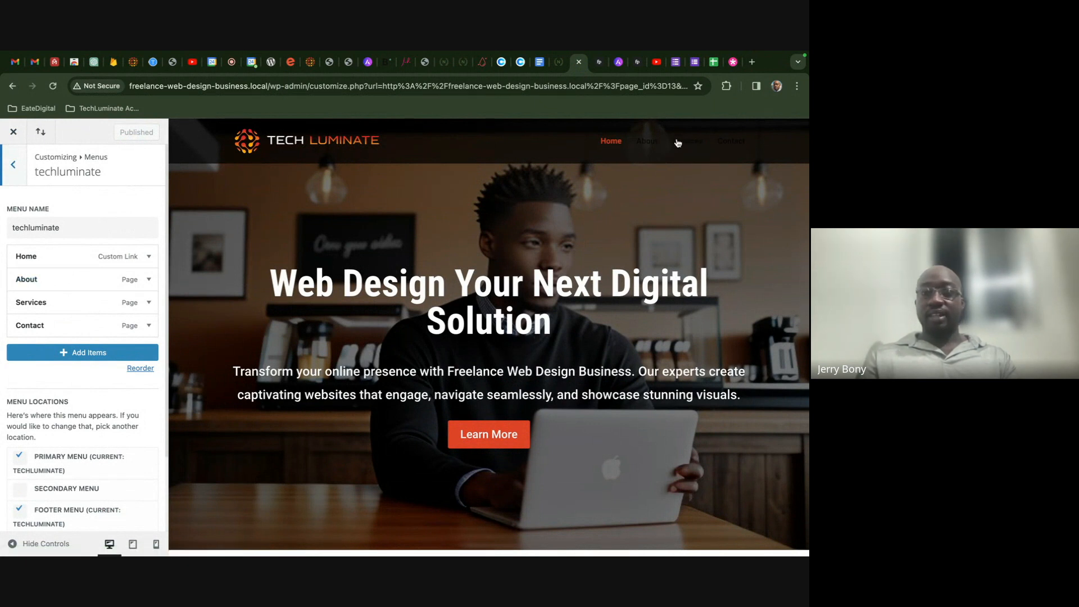
pyautogui.click(14, 165)
# - Set the Primary Menu Bar text colour to white and publish it
pyautogui.click(14, 164)
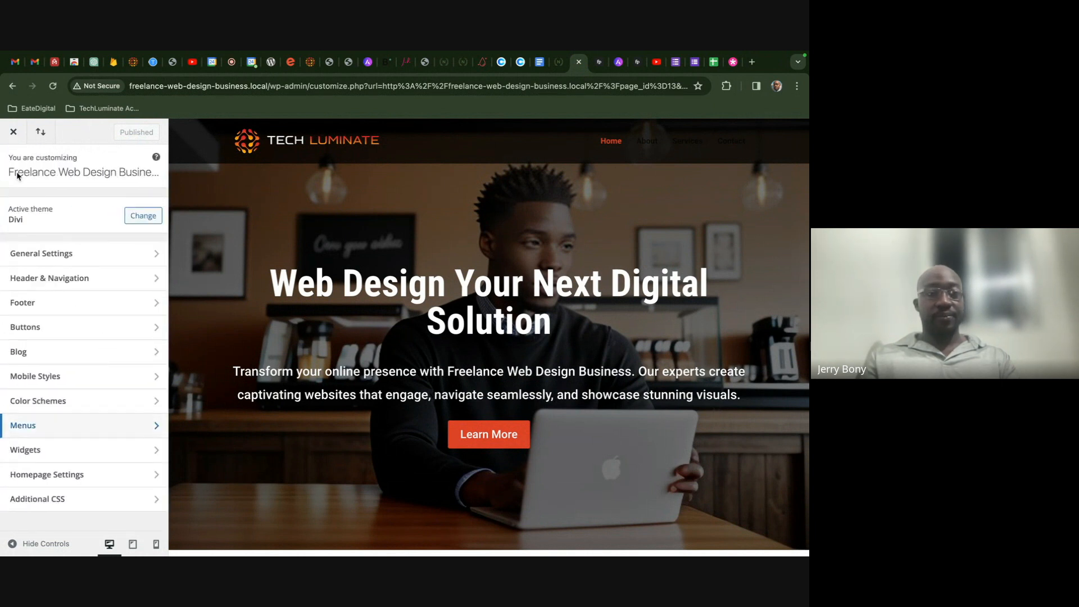
pyautogui.click(75, 277)
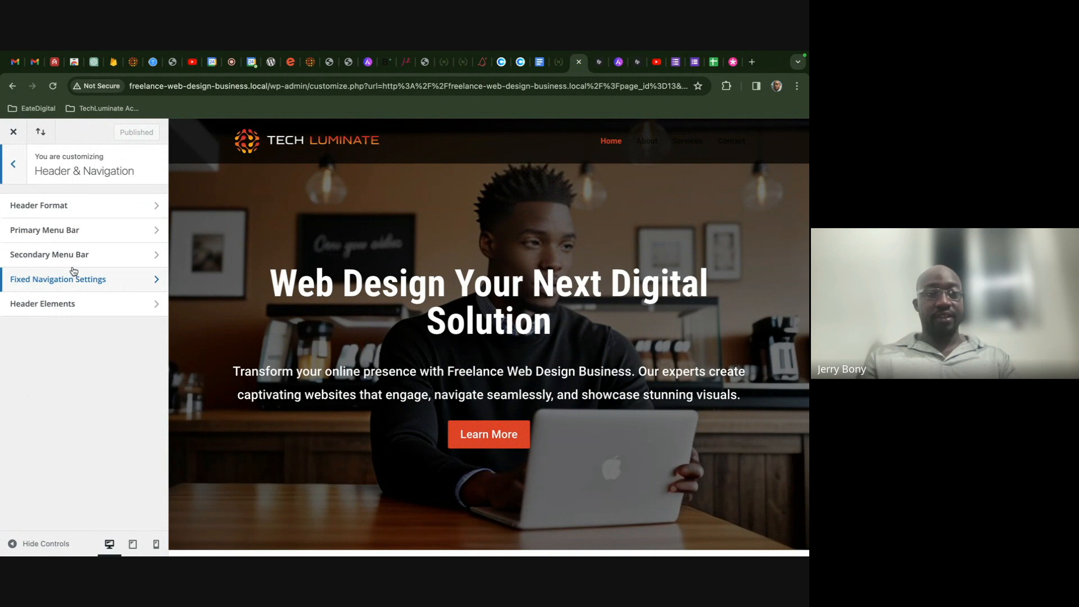
pyautogui.click(66, 240)
pyautogui.scroll(-5, 80, 318)
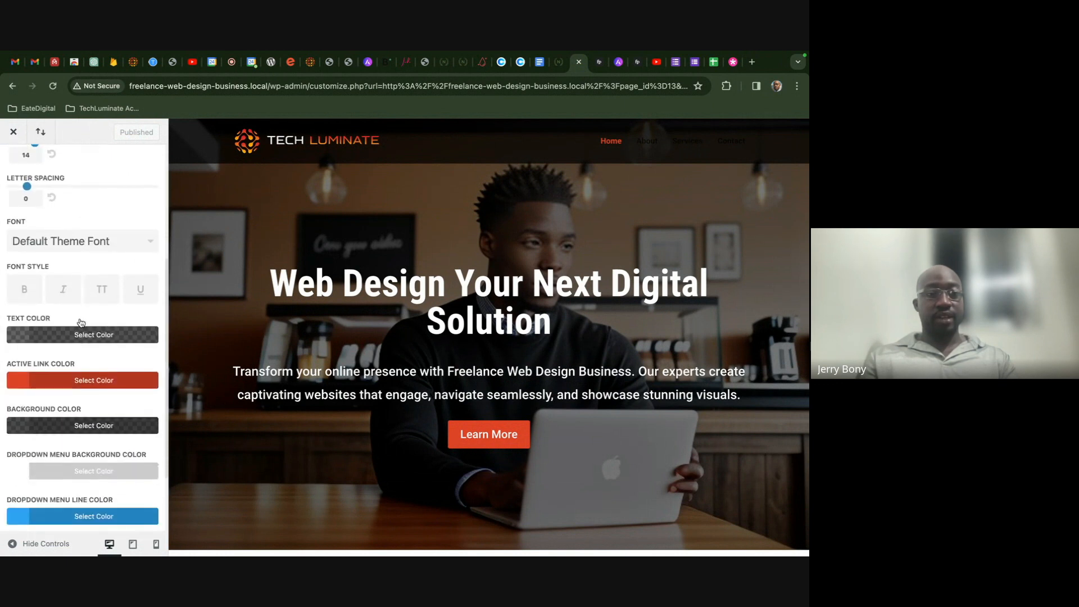
pyautogui.click(22, 297)
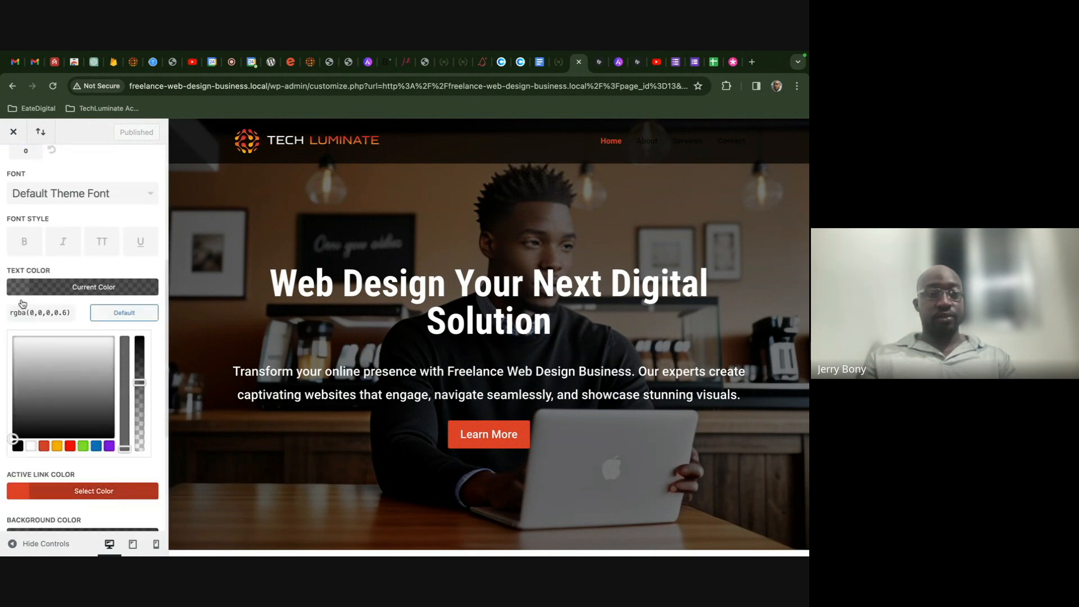
pyautogui.click(30, 446)
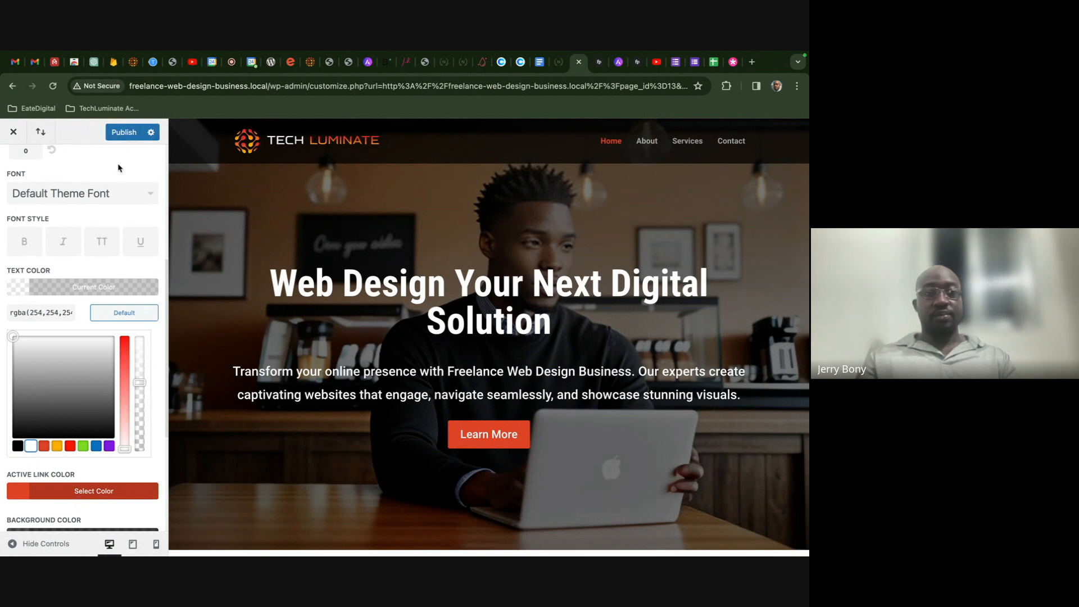
pyautogui.click(127, 133)
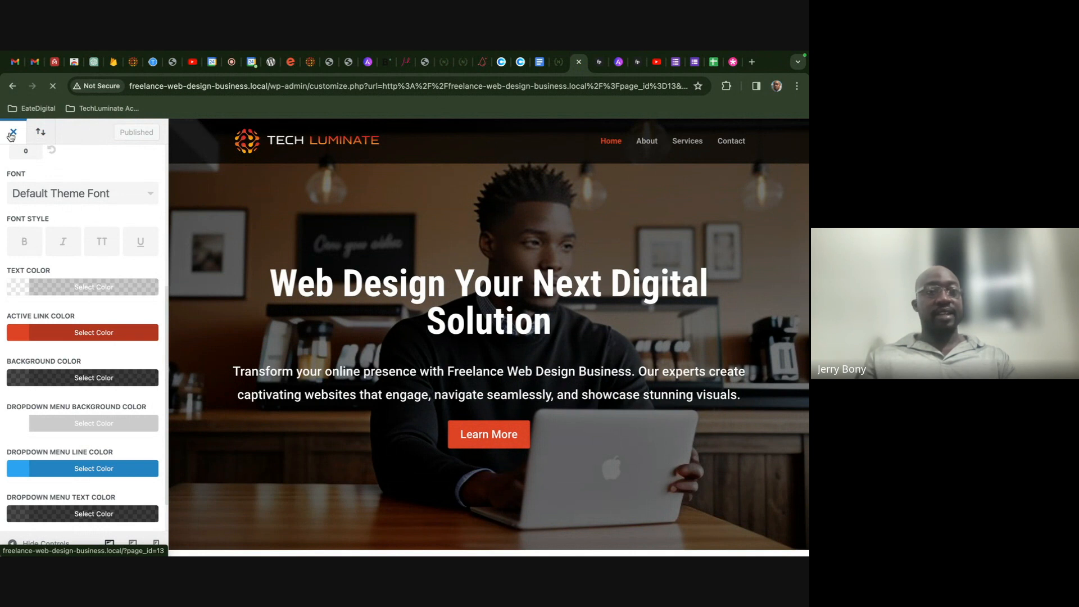
# - Scroll through the live Tech Luminate homepage to review the new header menu, then return to the top
pyautogui.scroll(-5, 193, 246)
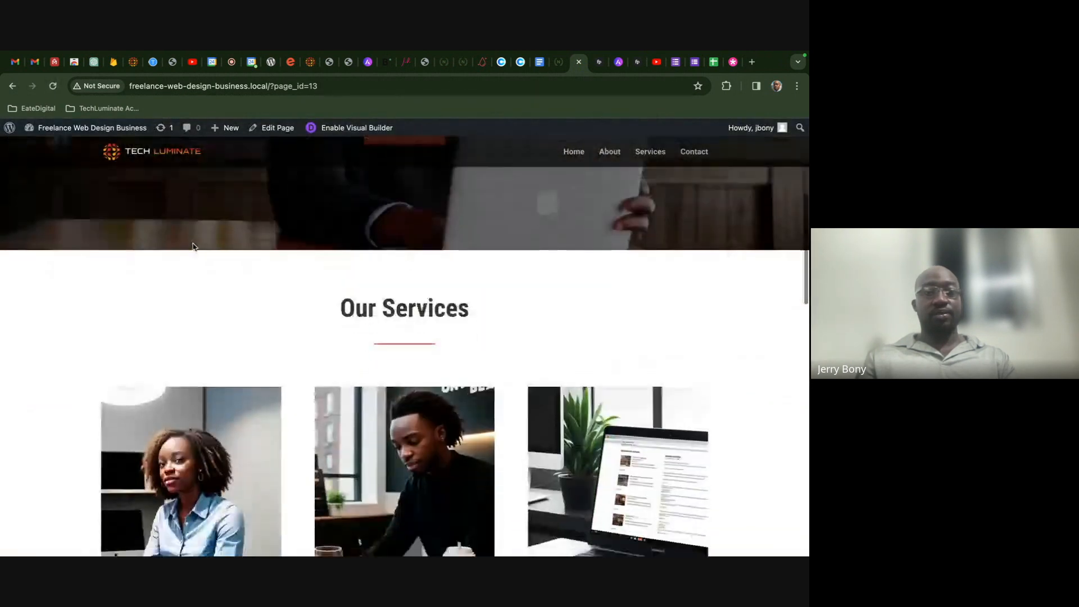
pyautogui.scroll(-15, 193, 246)
pyautogui.scroll(6, 194, 247)
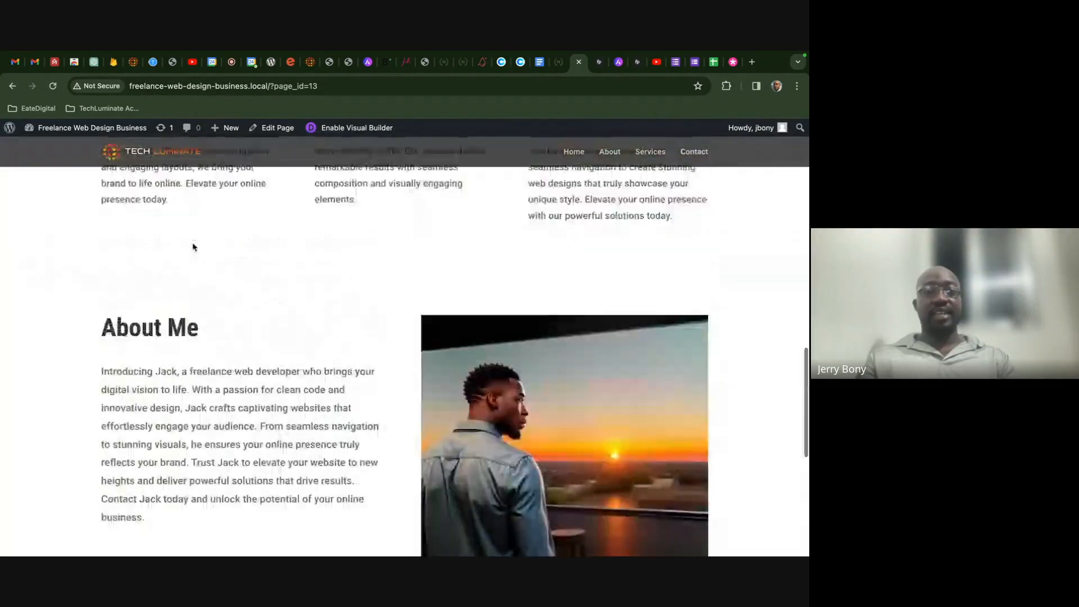
pyautogui.scroll(10, 193, 246)
pyautogui.scroll(-7, 193, 246)
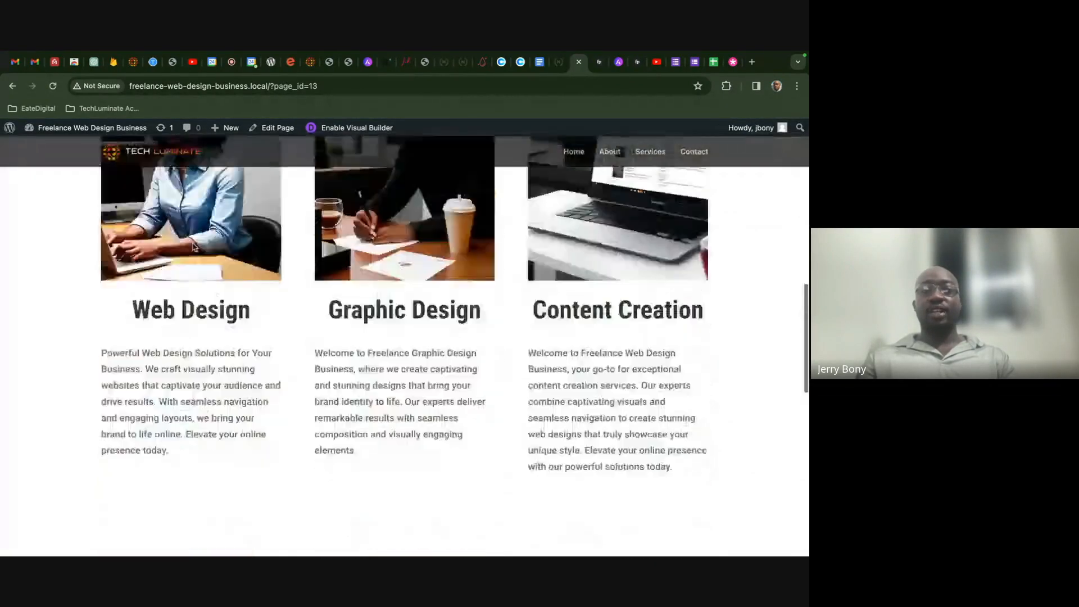
pyautogui.scroll(-2, 193, 247)
pyautogui.scroll(8, 193, 246)
pyautogui.scroll(-4, 194, 247)
pyautogui.scroll(4, 281, 243)
pyautogui.scroll(-3, 306, 289)
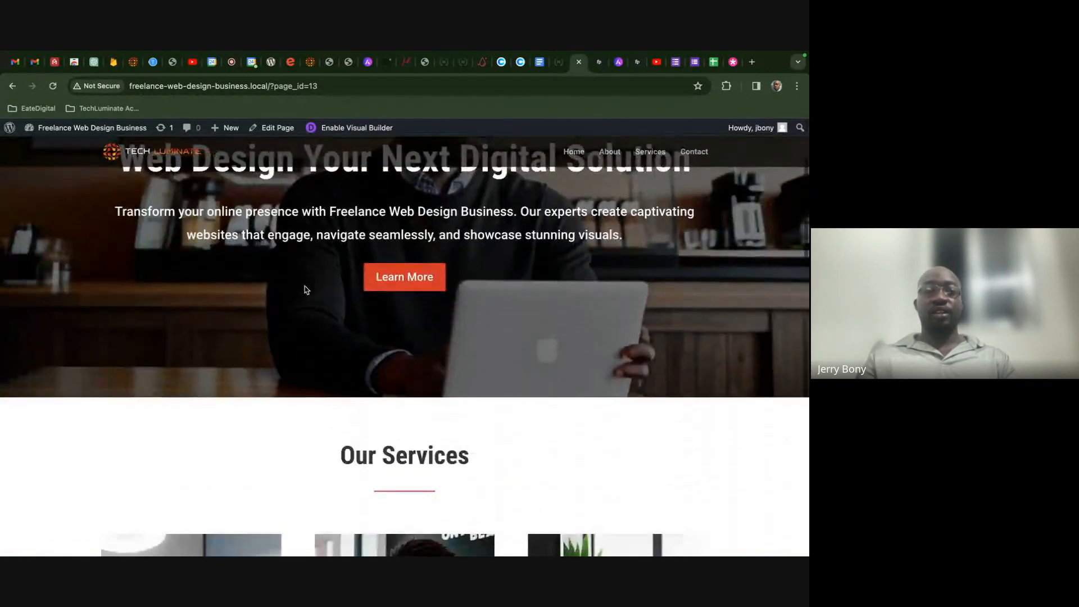
pyautogui.scroll(-4, 306, 289)
pyautogui.scroll(-4, 354, 330)
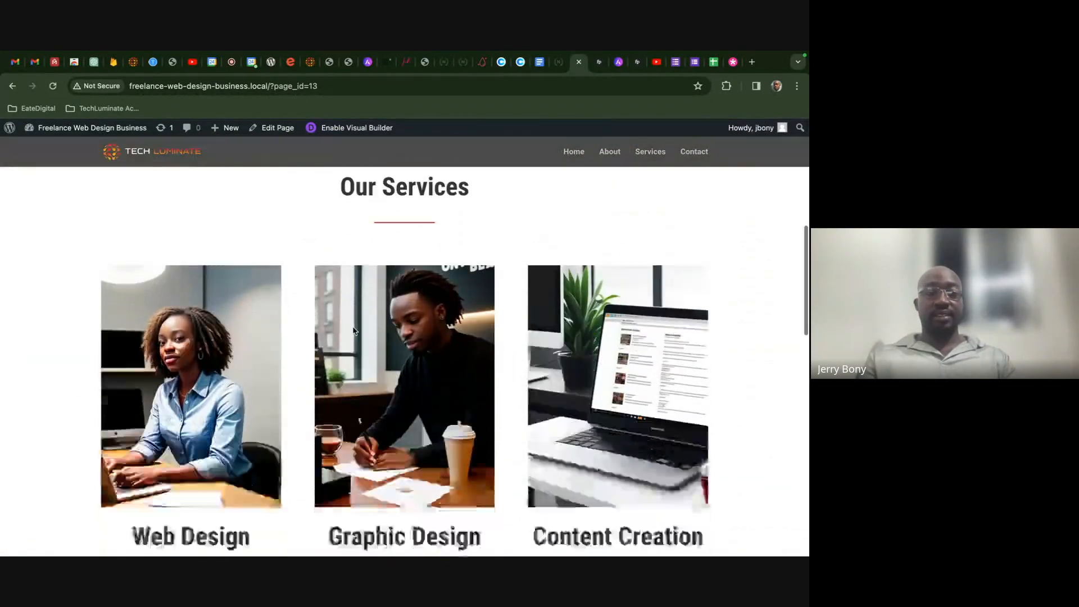
pyautogui.scroll(10, 526, 204)
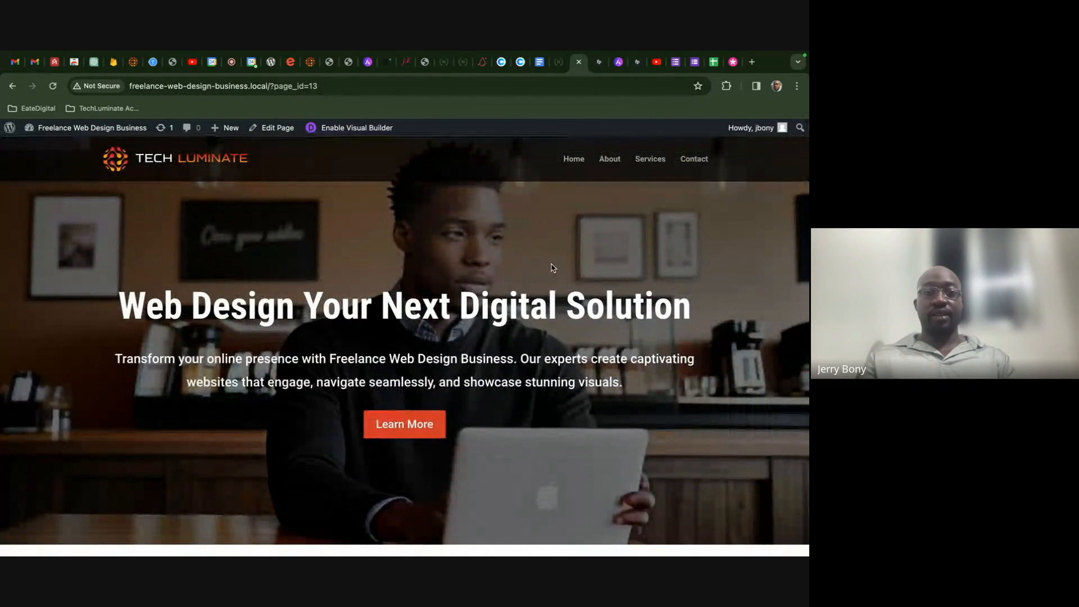
pyautogui.scroll(-2, 553, 268)
pyautogui.scroll(-6, 498, 260)
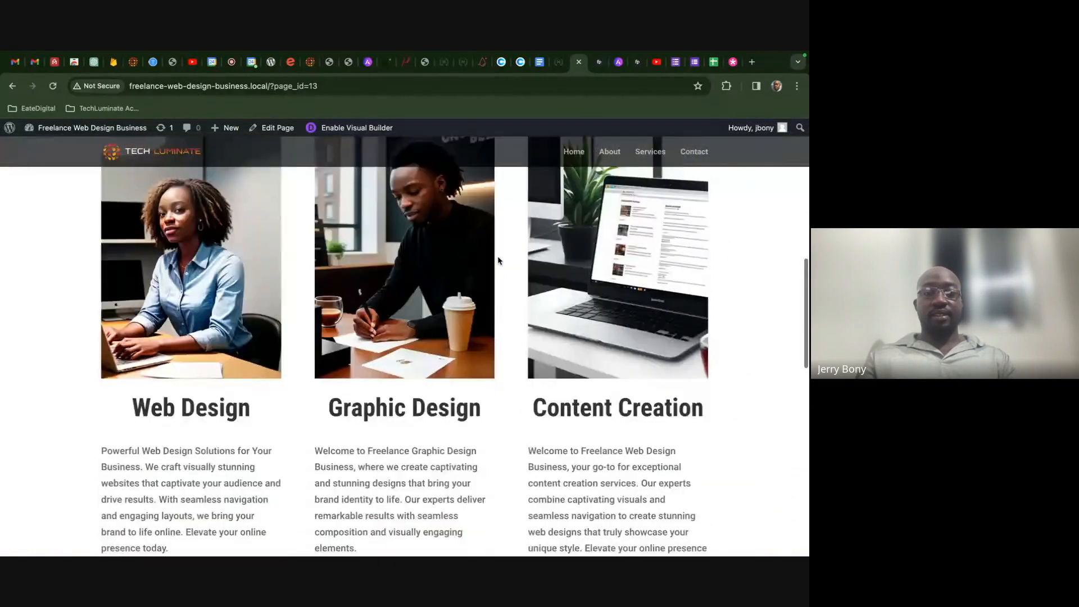
pyautogui.scroll(-10, 498, 261)
pyautogui.scroll(5, 497, 260)
pyautogui.scroll(-5, 497, 261)
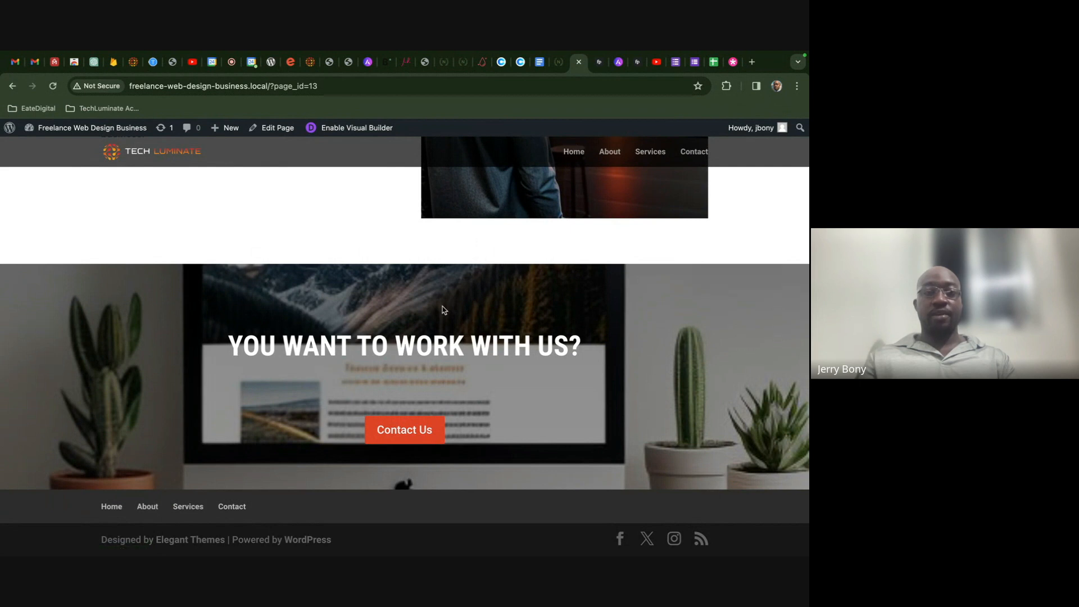
pyautogui.scroll(15, 444, 303)
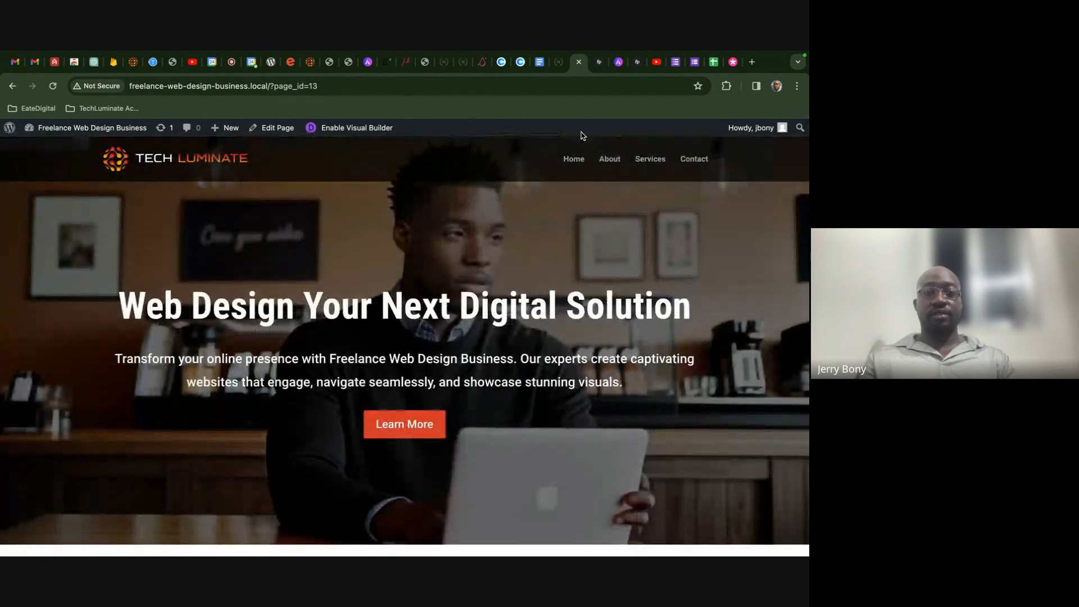
pyautogui.moveTo(85, 140)
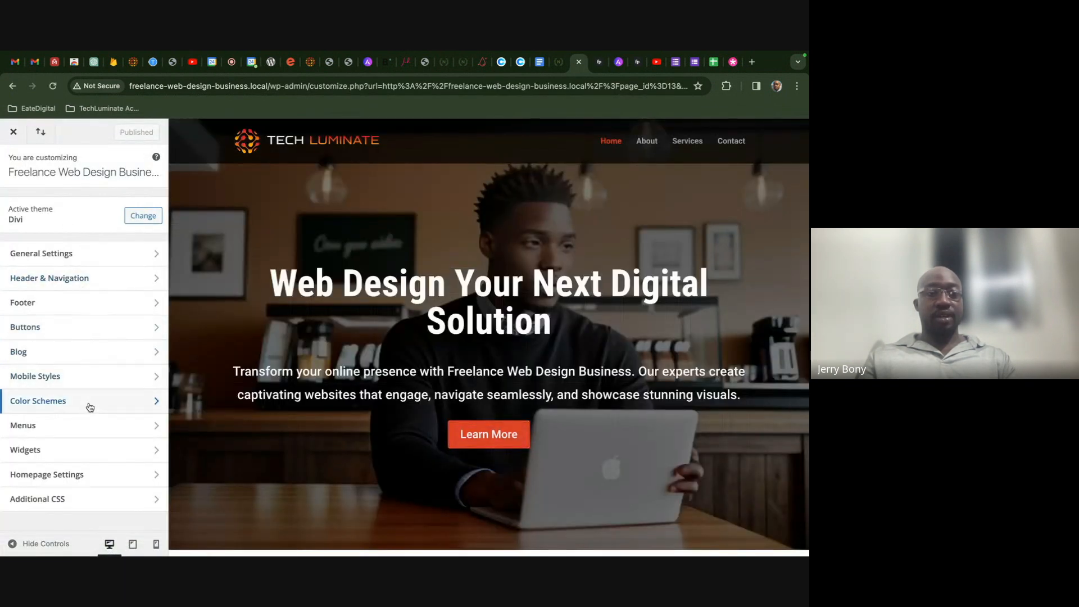
# - Open Homepage Settings and check the site's current front page in a duplicated tab
pyautogui.click(88, 475)
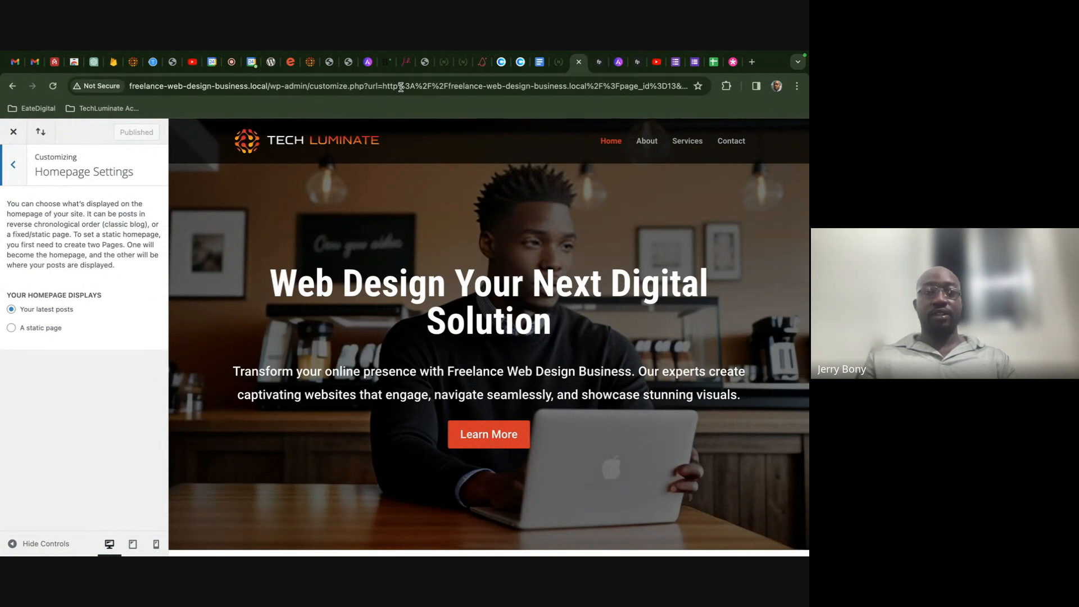
pyautogui.rightClick(576, 71)
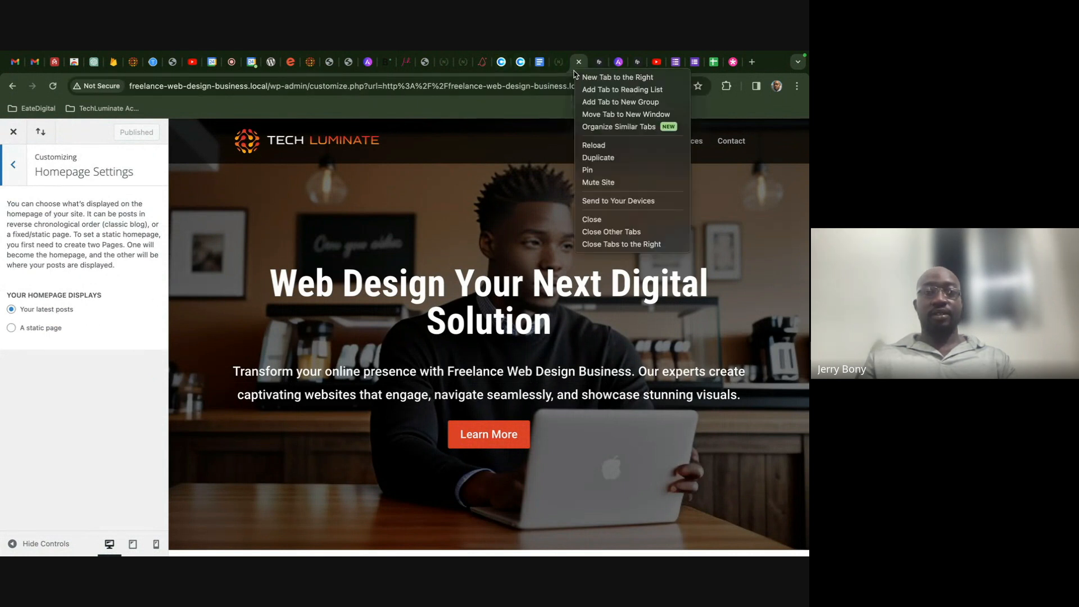
pyautogui.click(598, 156)
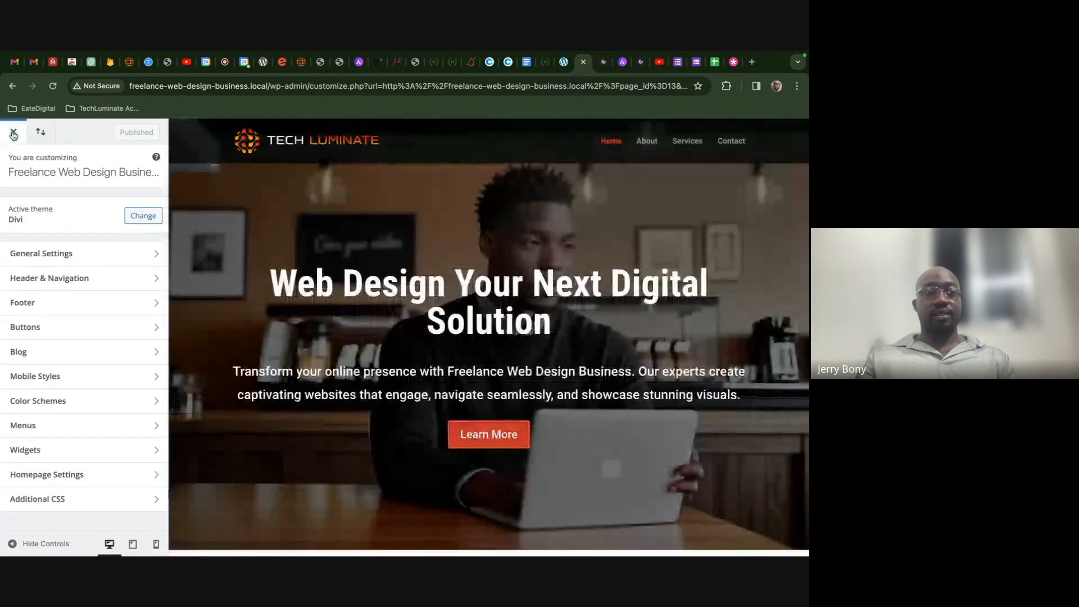
pyautogui.click(13, 131)
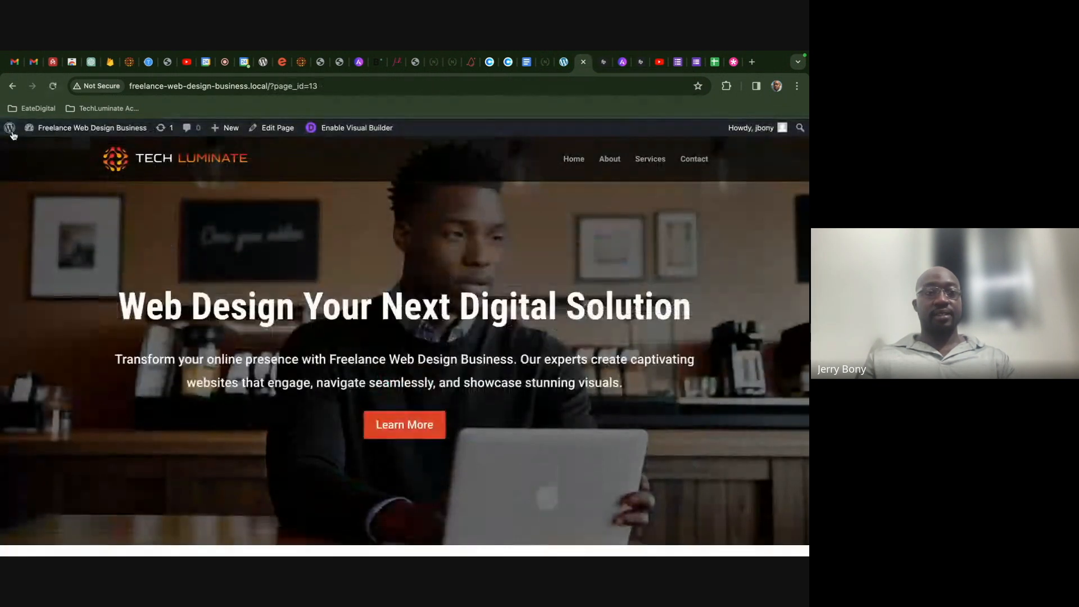
pyautogui.click(66, 129)
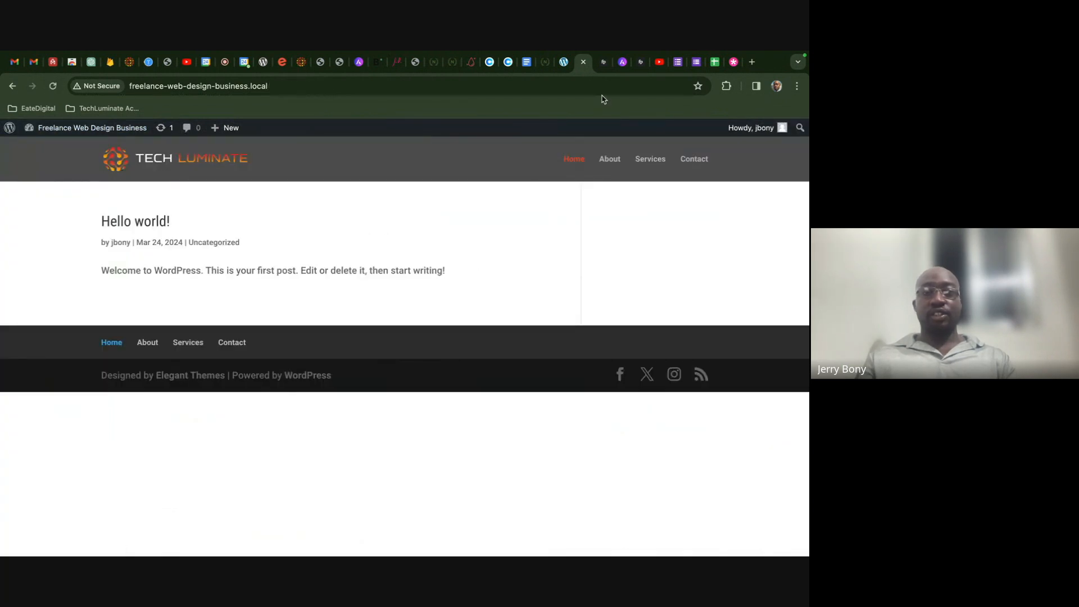
pyautogui.click(564, 62)
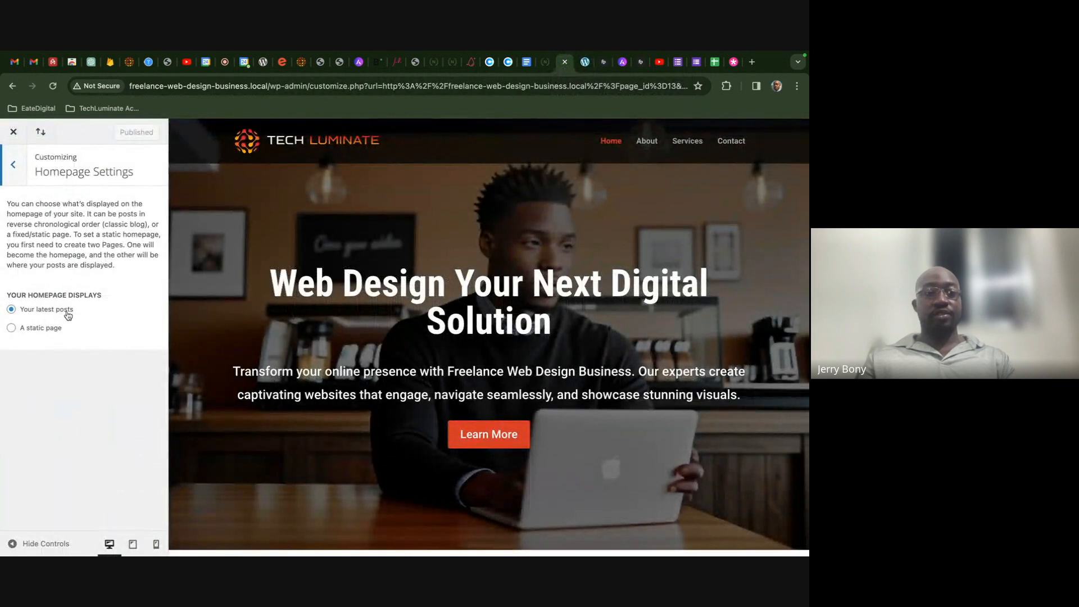
# - Set the homepage to display 'A static page', leaving the Homepage page unselected
pyautogui.click(13, 329)
pyautogui.click(43, 376)
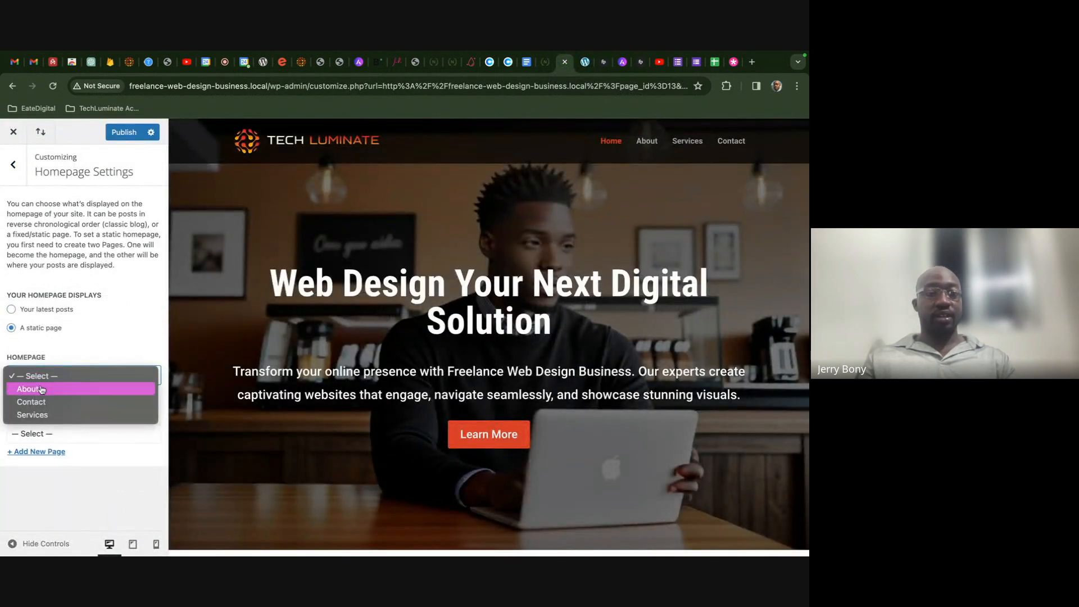
pyautogui.click(56, 376)
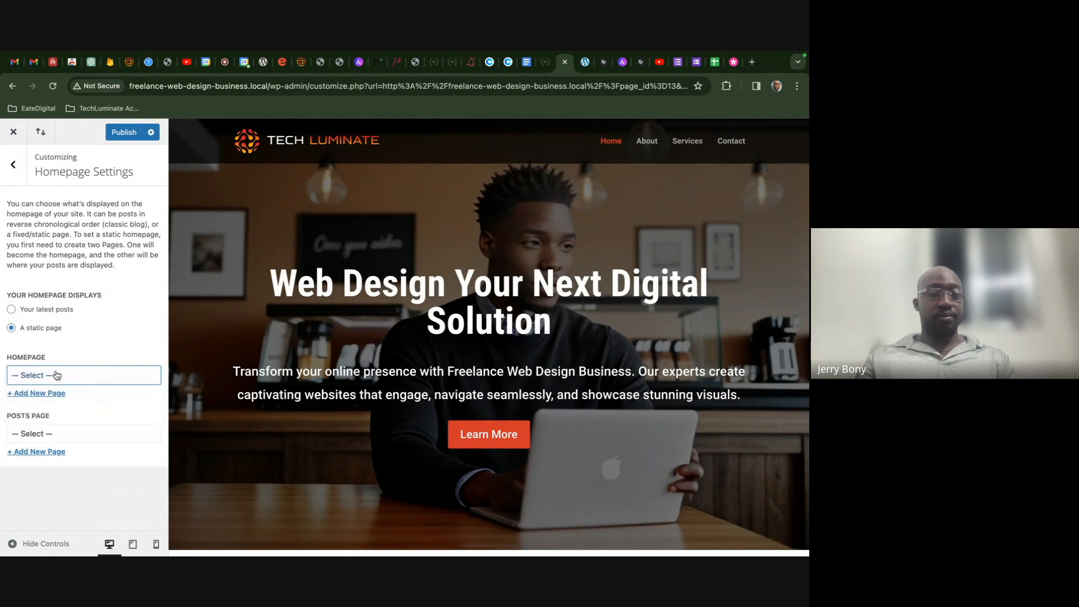
pyautogui.click(55, 375)
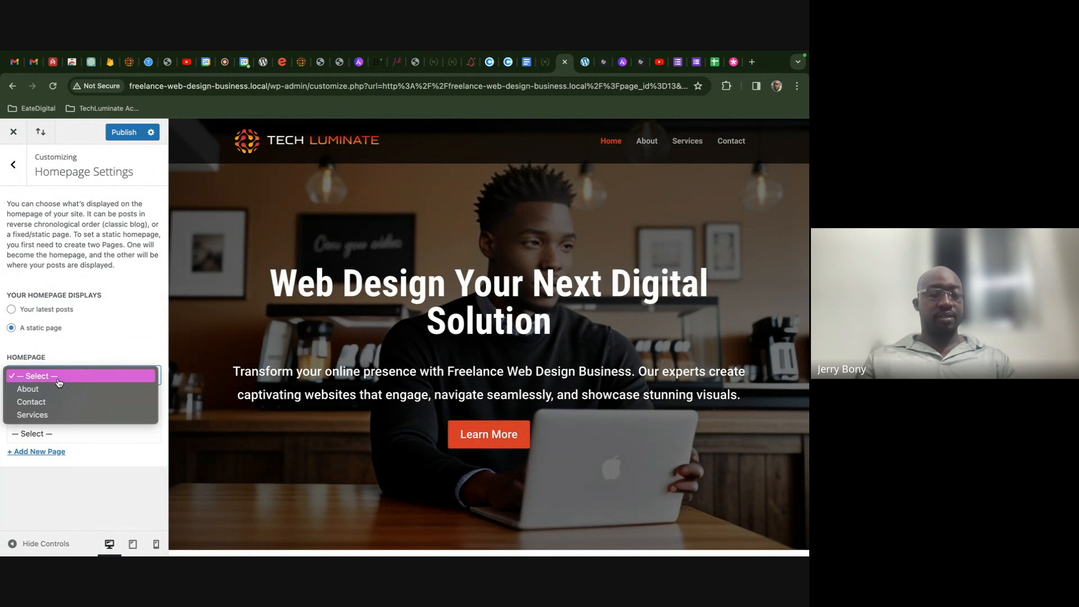
pyautogui.click(57, 380)
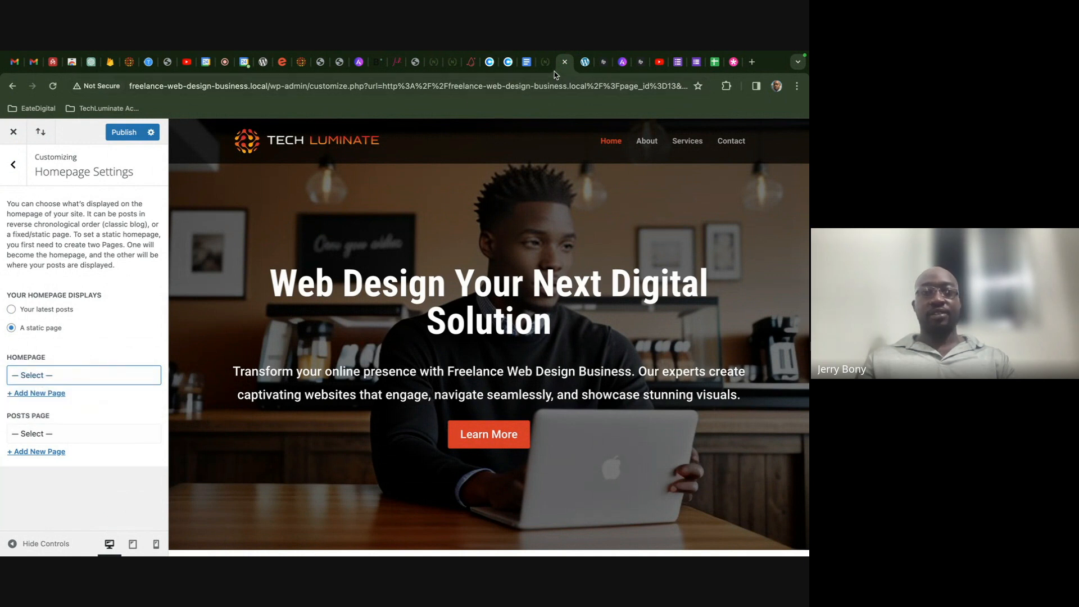
# - Check the Freelance Web Designer page's status in Pages Quick Edit, leaving it Draft
pyautogui.click(584, 62)
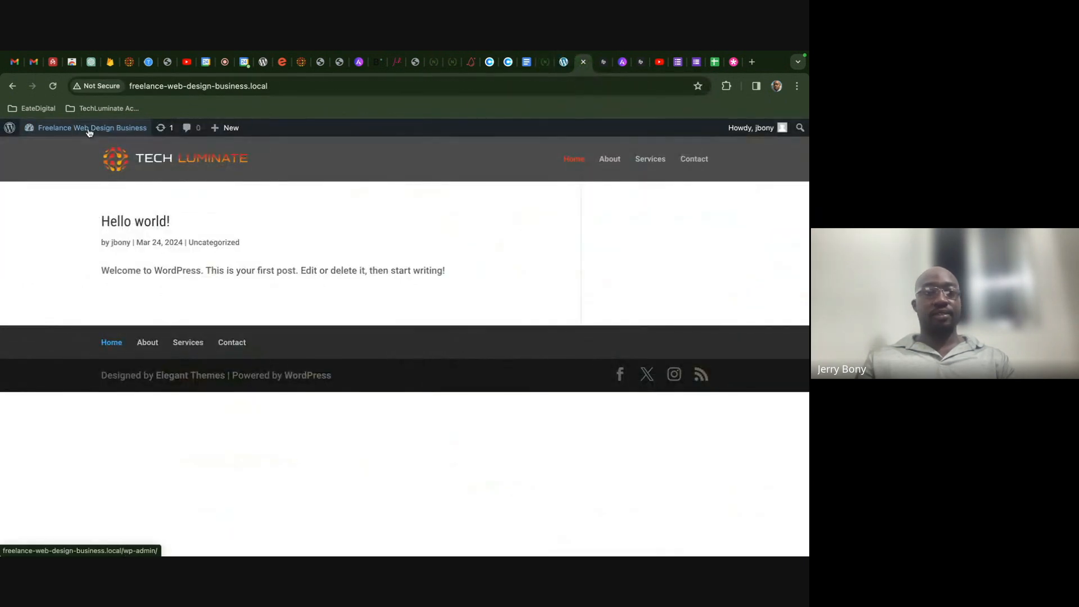
pyautogui.moveTo(90, 128)
pyautogui.click(42, 149)
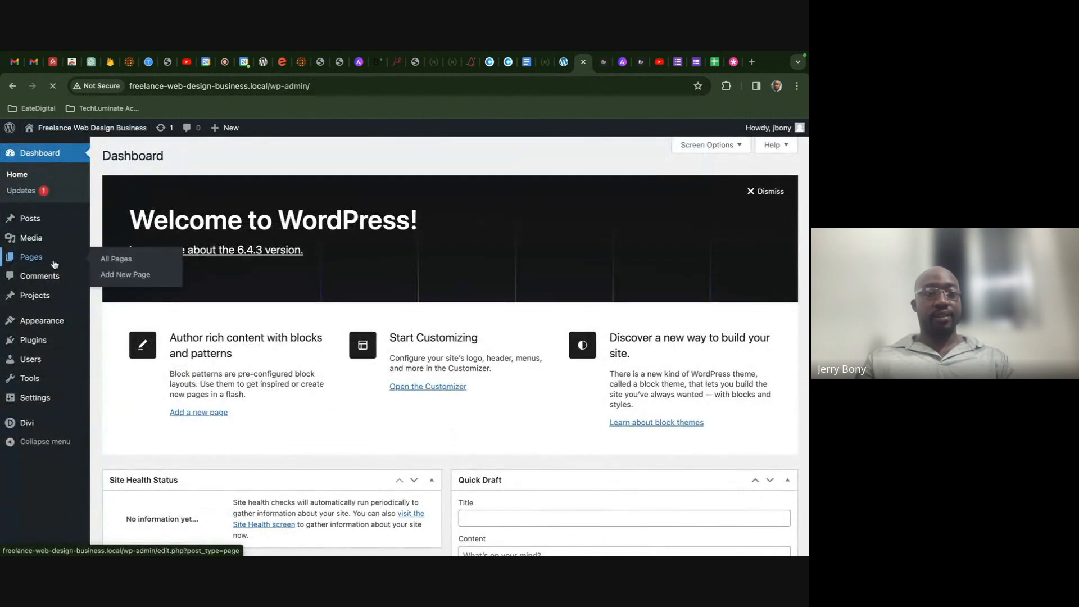
pyautogui.click(54, 264)
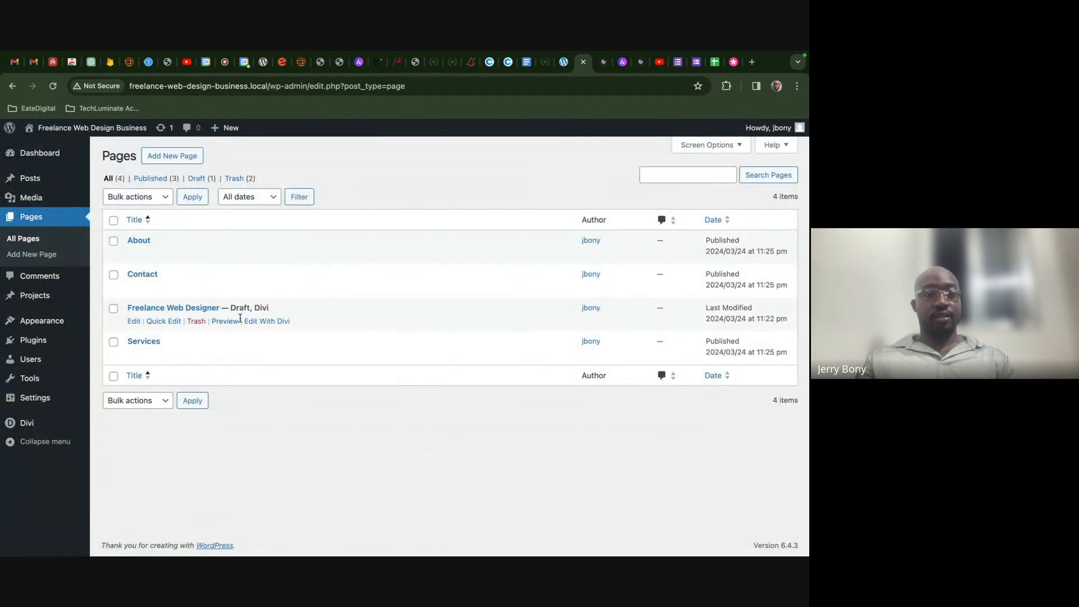
pyautogui.click(161, 323)
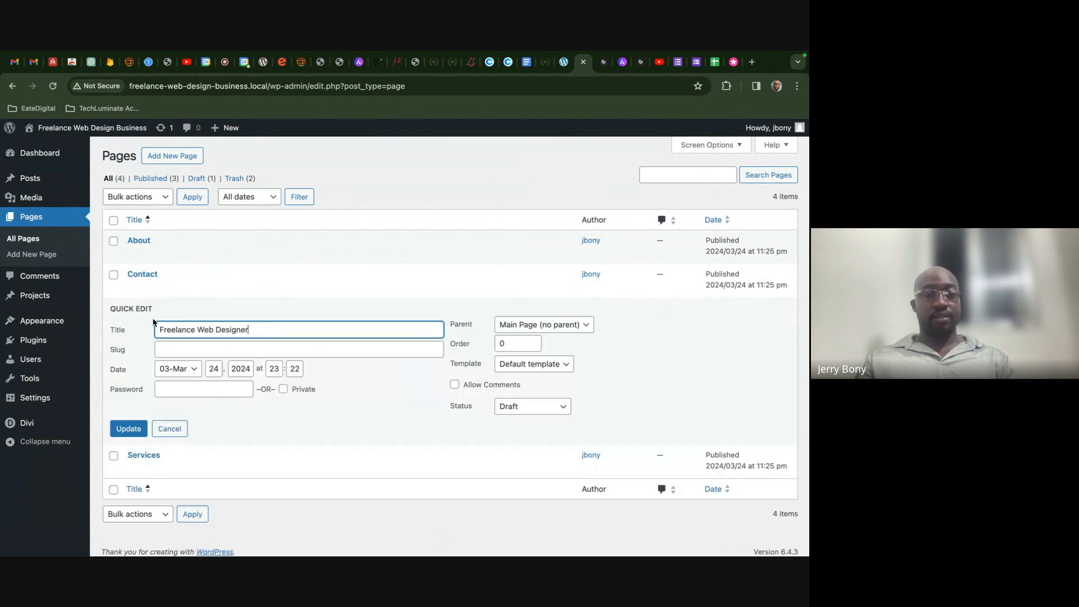
pyautogui.click(559, 407)
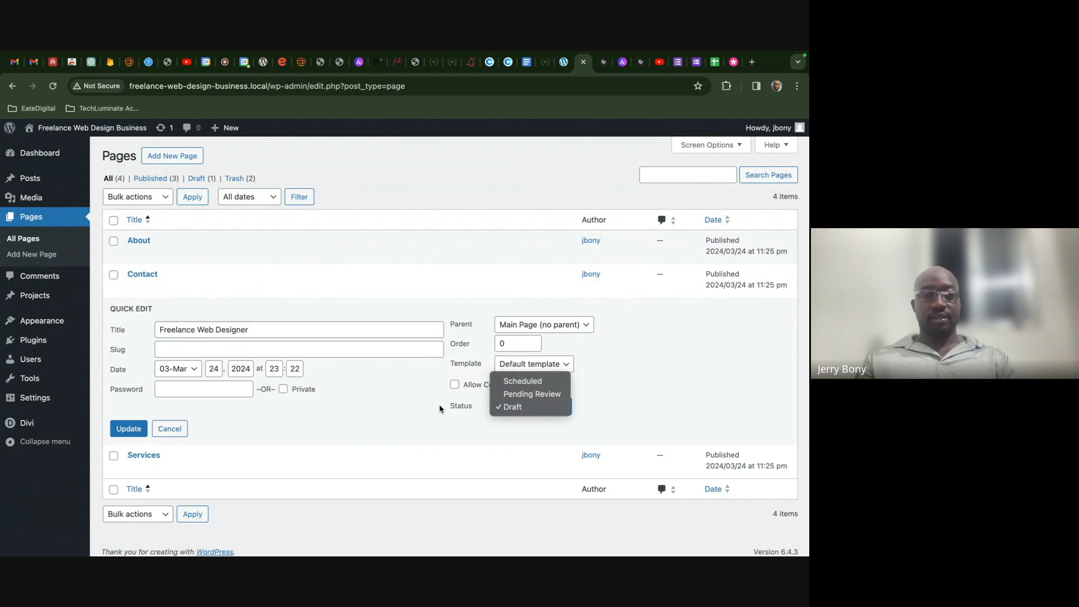
pyautogui.click(308, 406)
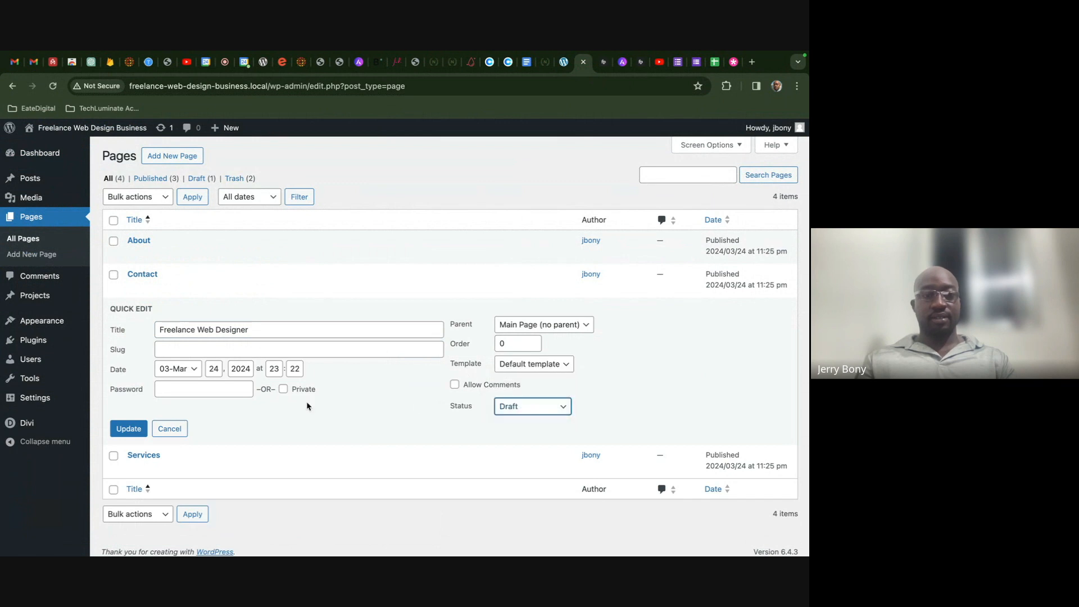
pyautogui.click(175, 430)
# - Publish the Freelance Web Designer page from its editor
pyautogui.click(134, 321)
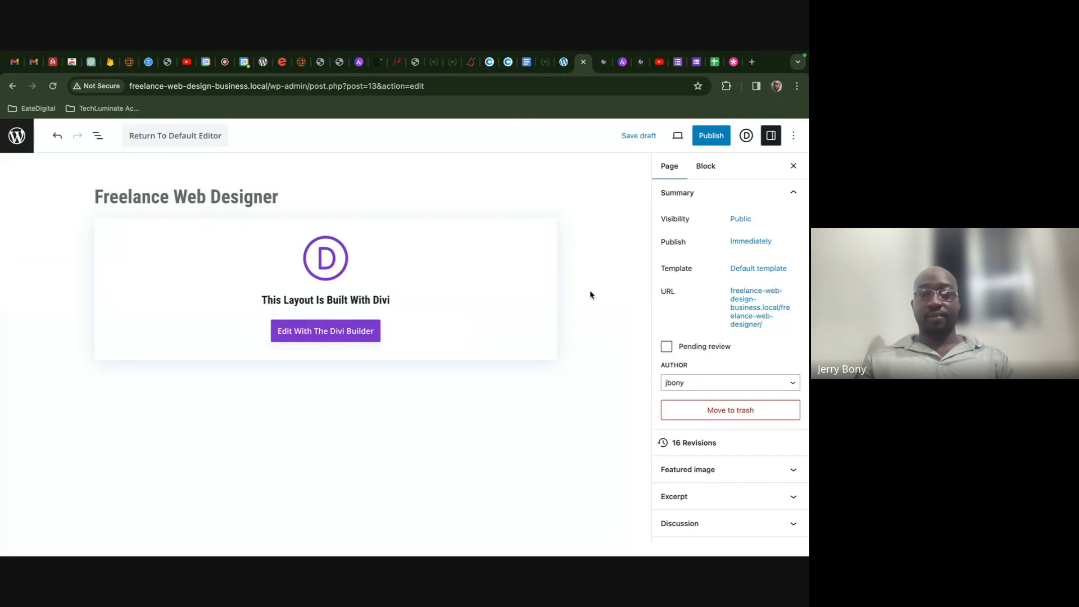
pyautogui.click(710, 135)
pyautogui.click(693, 136)
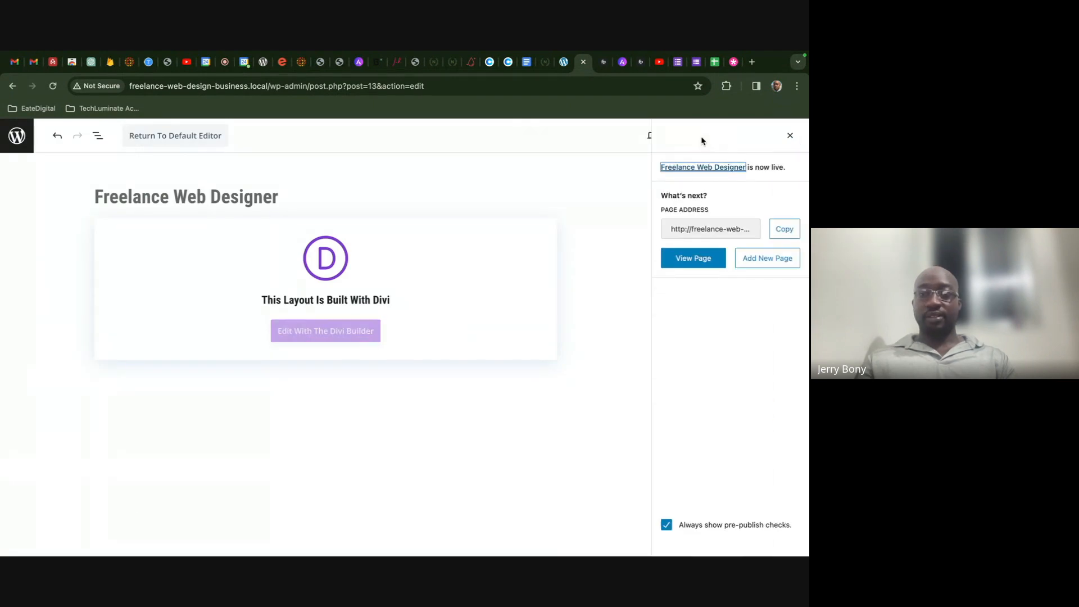
pyautogui.click(564, 63)
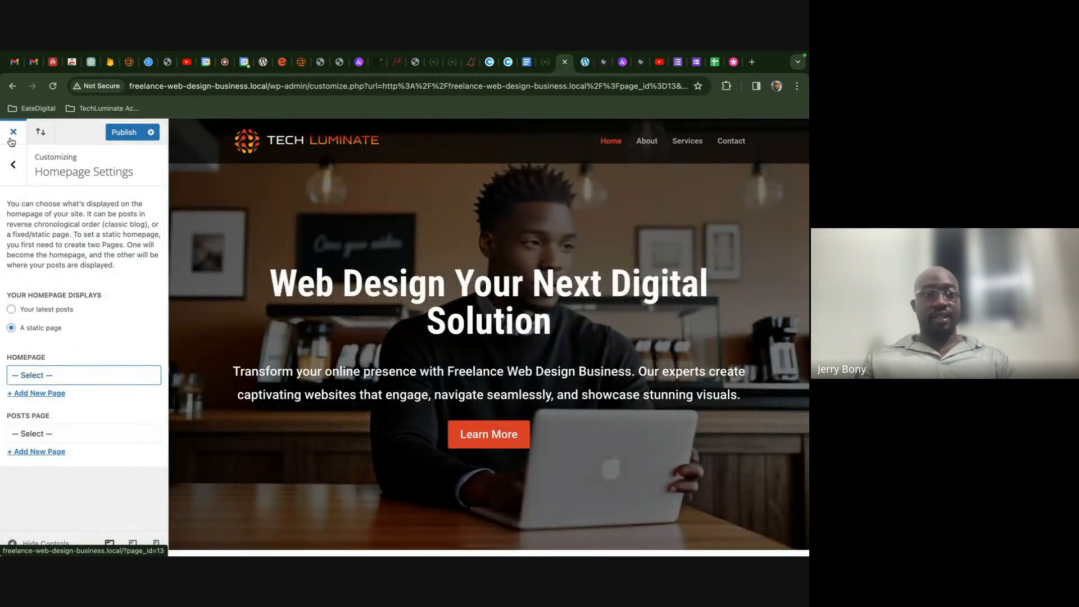
# - Close the Customizer, discarding unsaved homepage changes, and return to the live Freelance Web Designer page
pyautogui.click(13, 164)
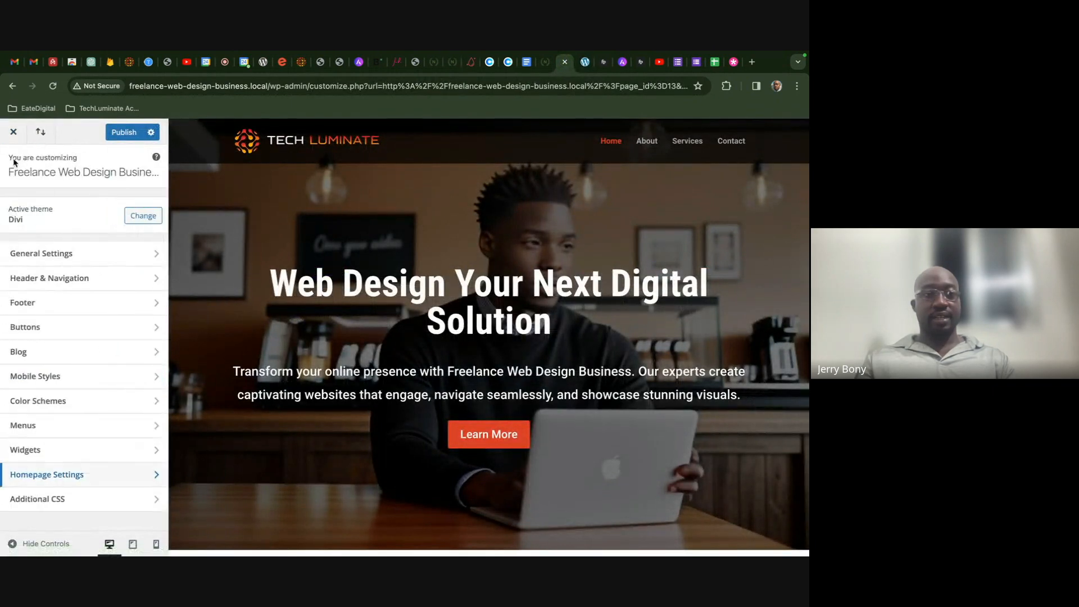
pyautogui.click(116, 486)
pyautogui.click(55, 376)
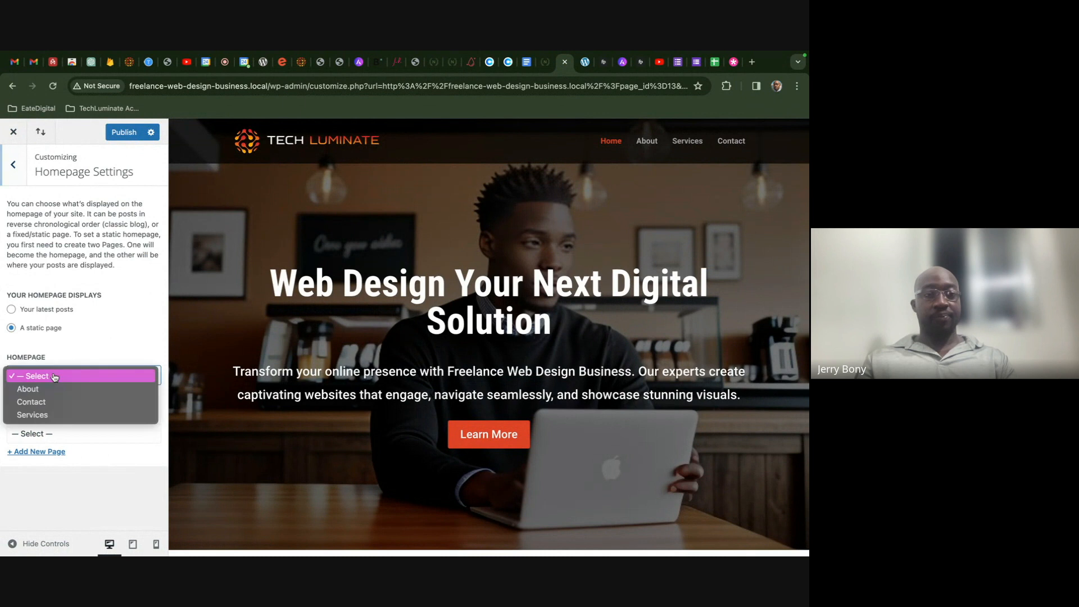
pyautogui.click(54, 376)
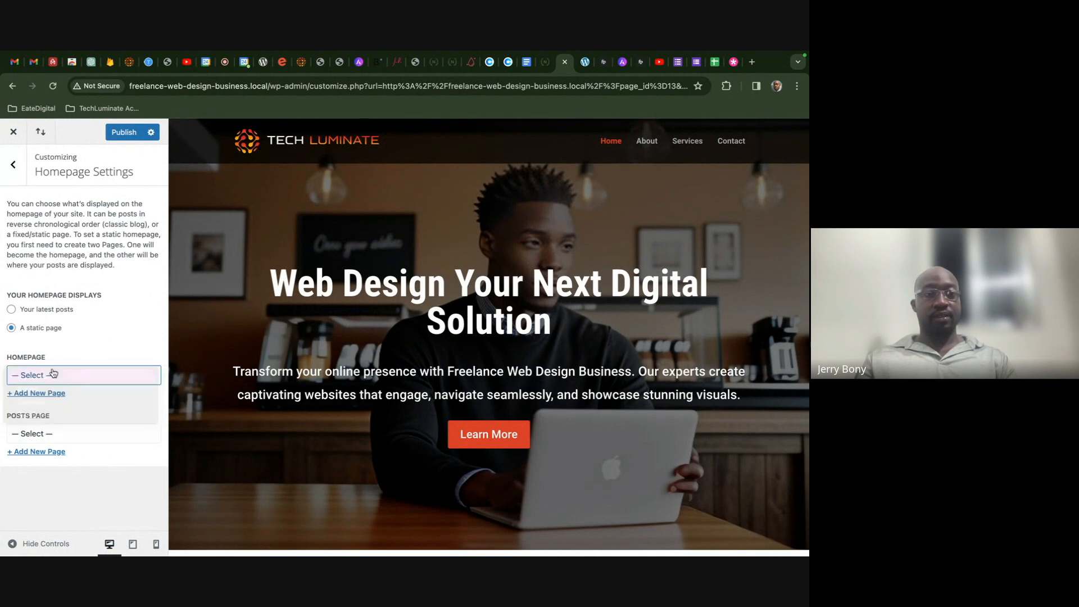
pyautogui.click(13, 135)
pyautogui.click(477, 163)
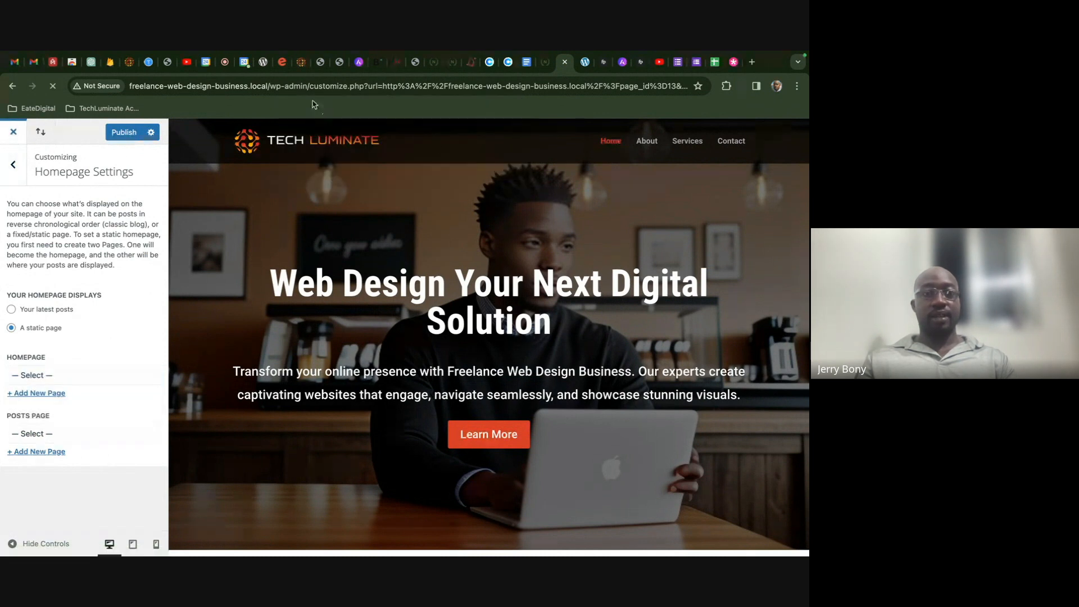
pyautogui.click(225, 62)
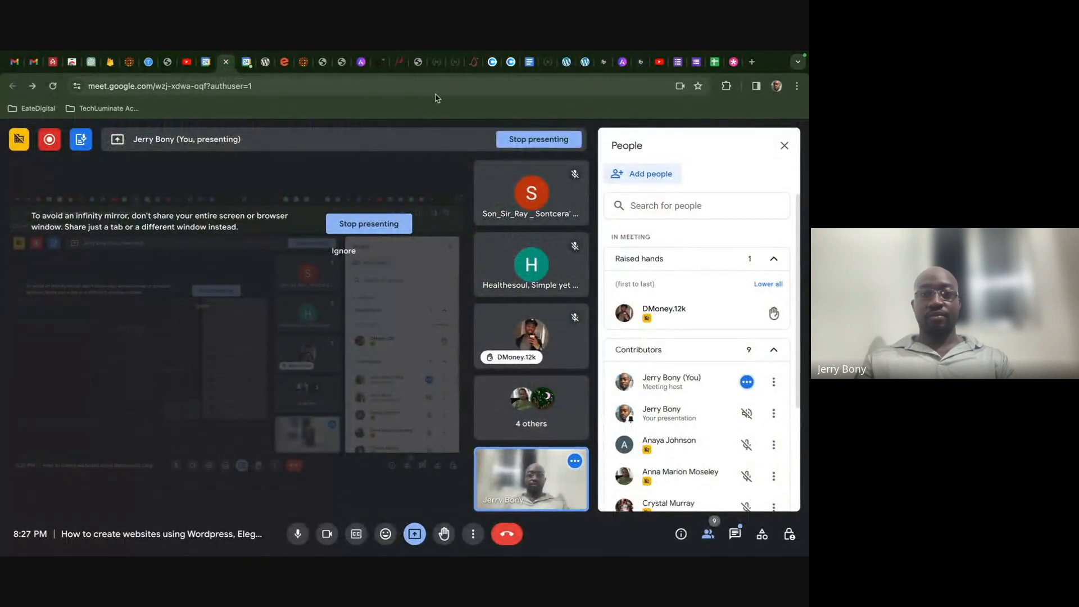
pyautogui.click(564, 62)
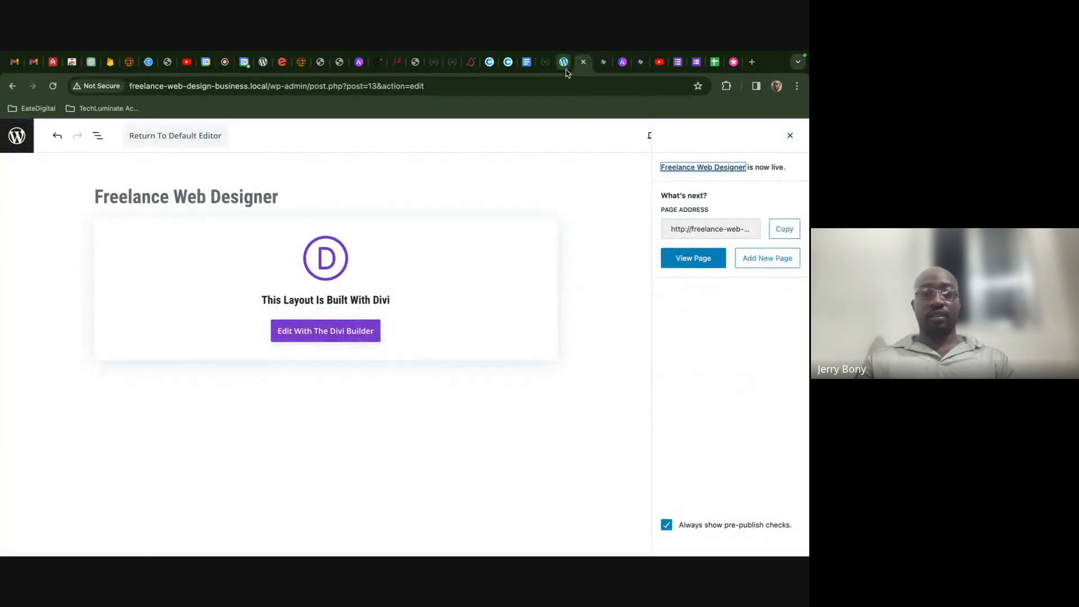
pyautogui.click(562, 63)
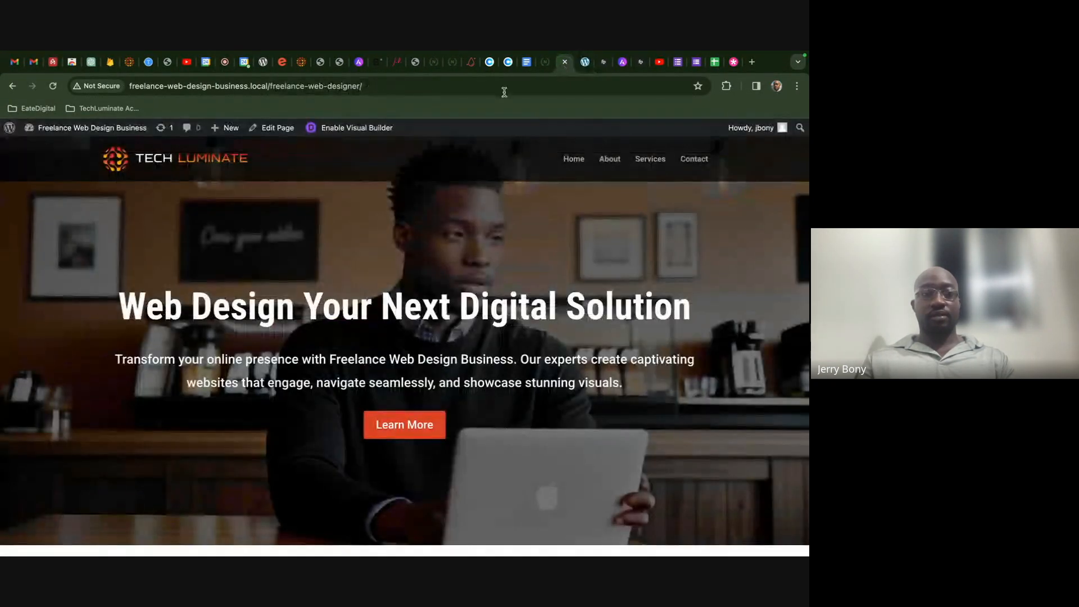
# - Make Freelance Web Designer the static homepage, publish it, and view the live site
pyautogui.moveTo(67, 128)
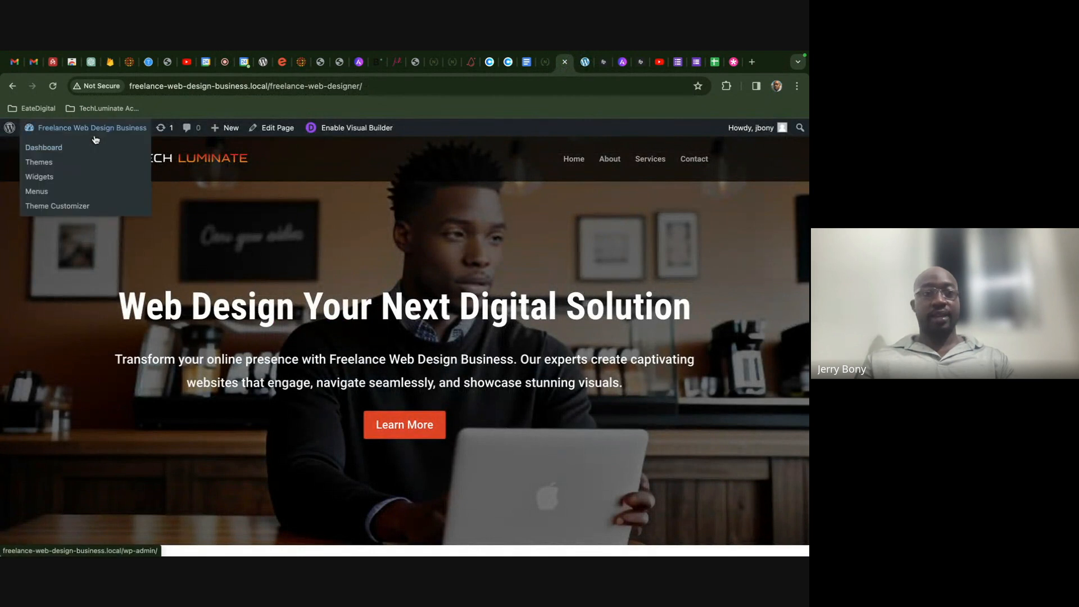
pyautogui.click(78, 212)
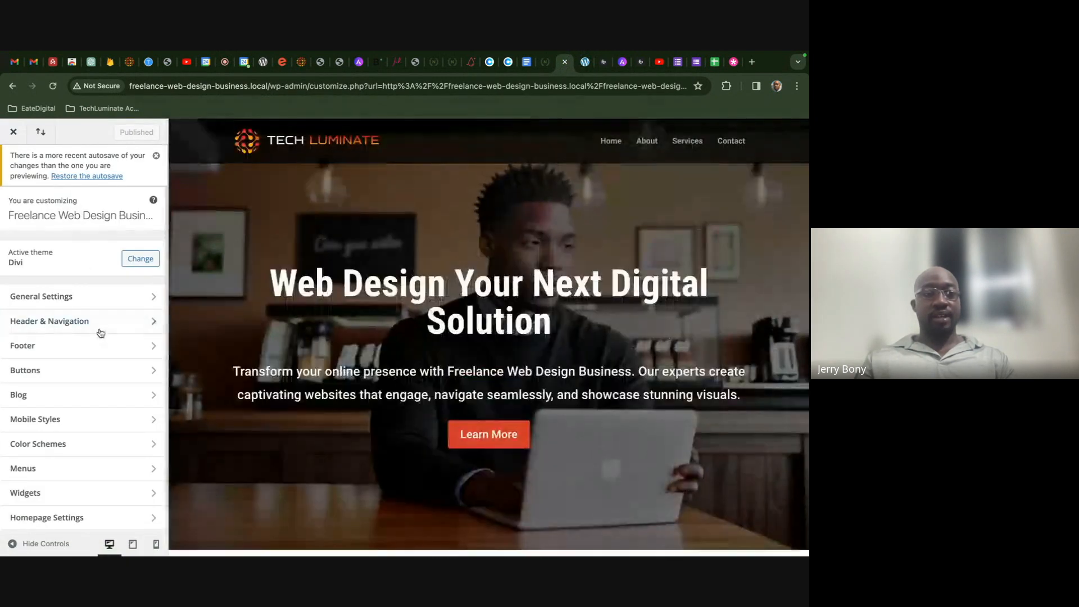
pyautogui.click(99, 517)
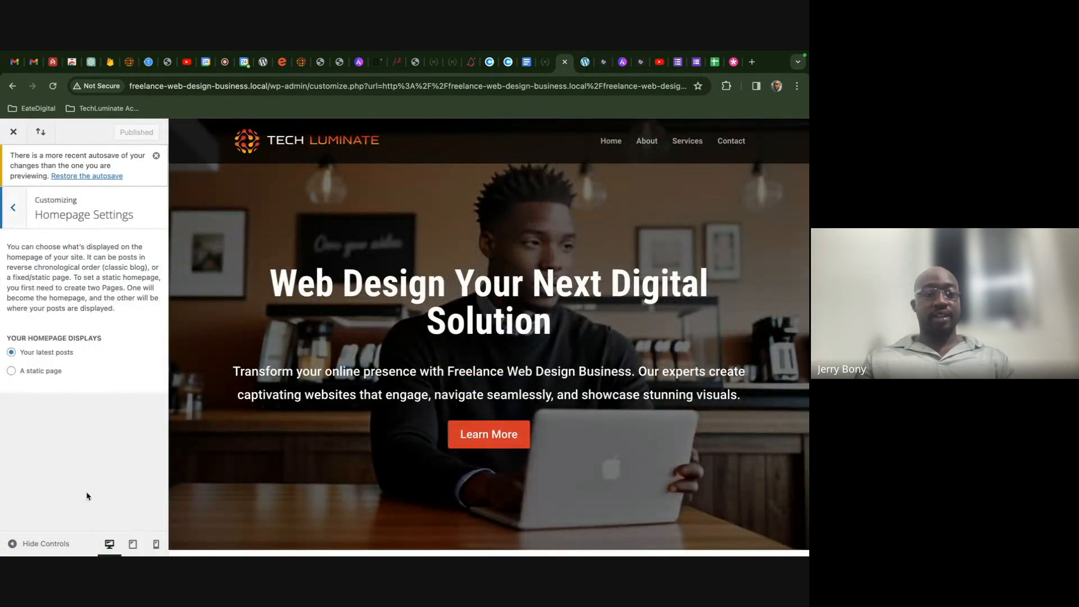
pyautogui.click(11, 371)
pyautogui.click(34, 376)
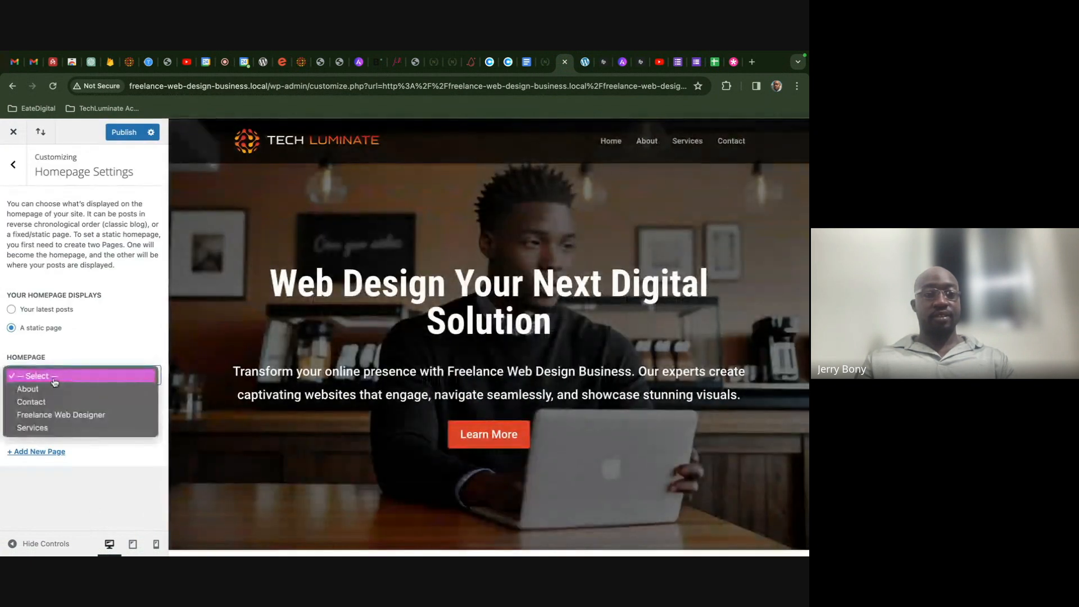
pyautogui.click(62, 416)
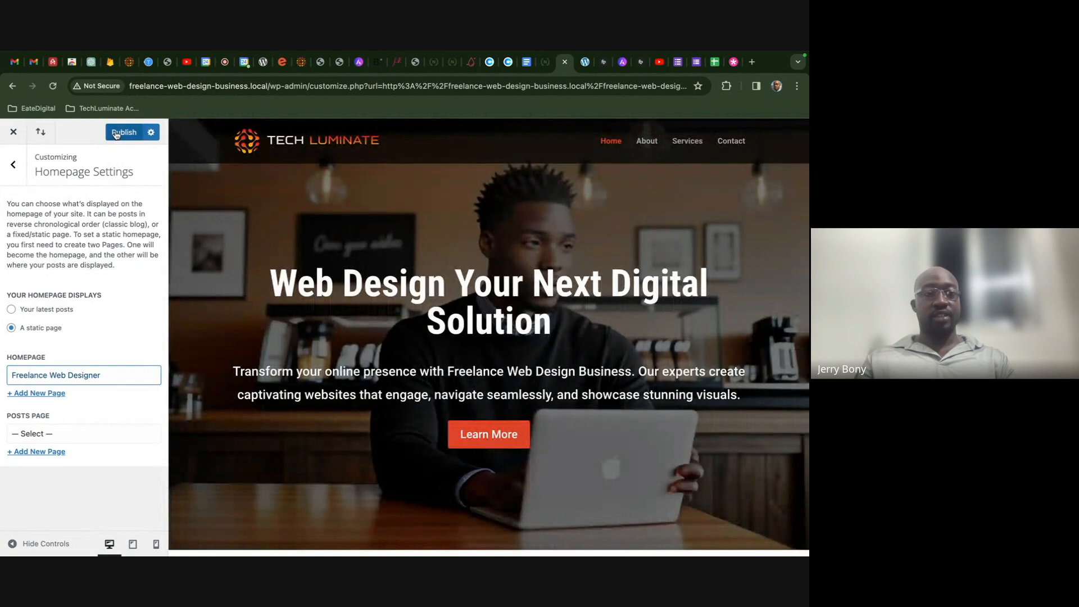
pyautogui.click(116, 134)
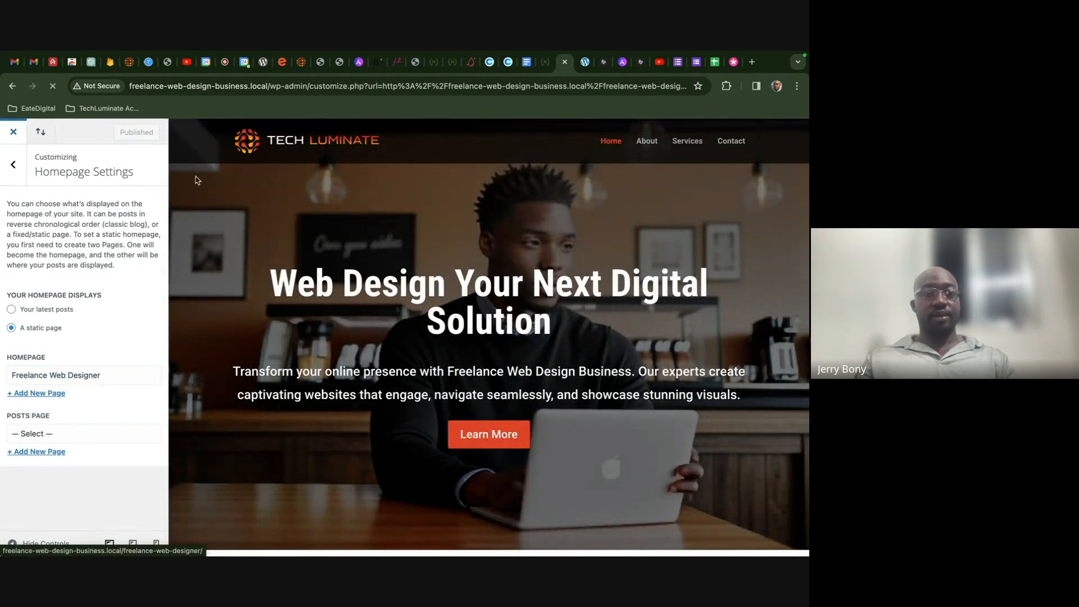
pyautogui.click(16, 139)
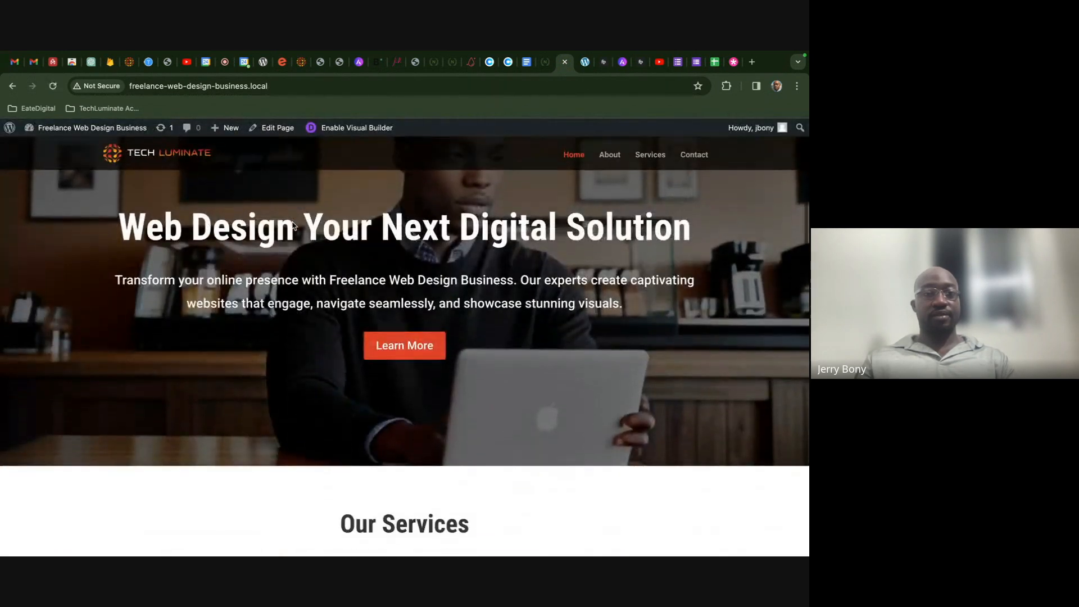
# - Visit the Dashboard and return to the live Tech Luminate homepage, scroll through it, then go back to the Google Meet call
pyautogui.click(113, 128)
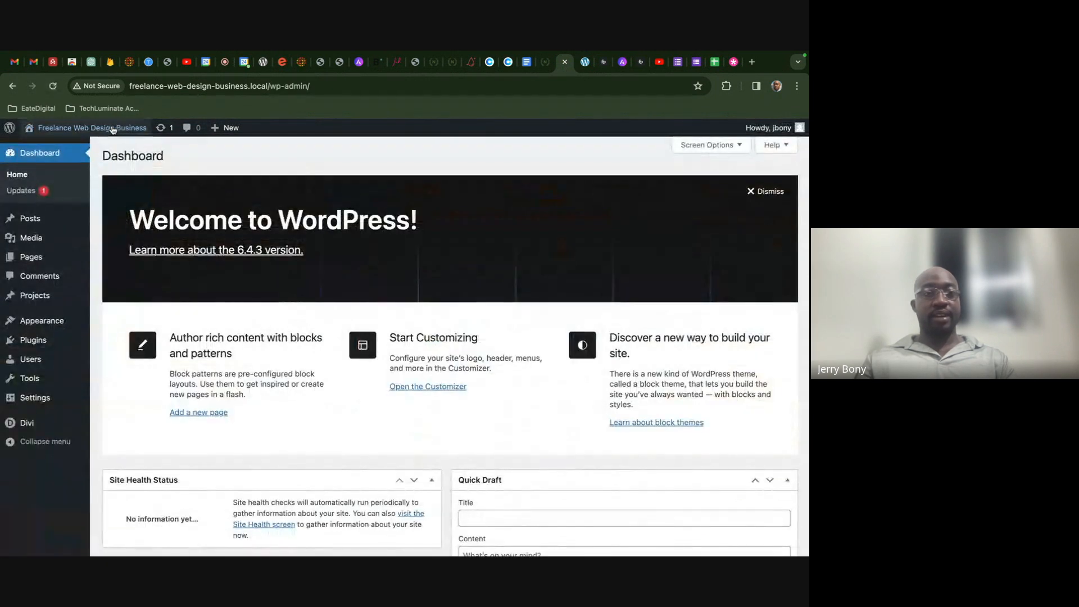
pyautogui.click(112, 128)
pyautogui.scroll(-4, 305, 235)
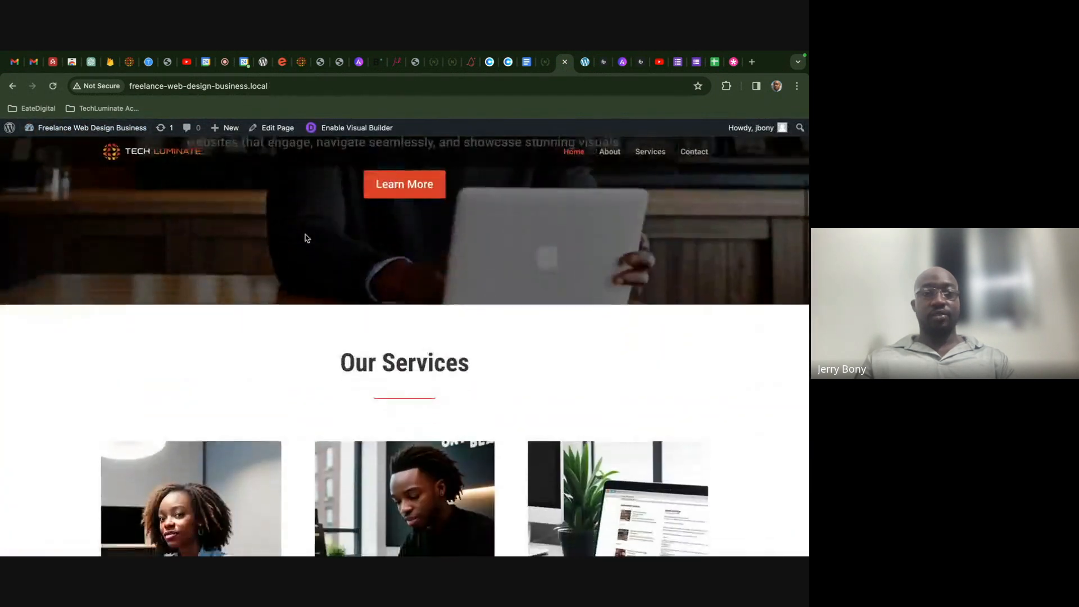
pyautogui.scroll(-15, 305, 237)
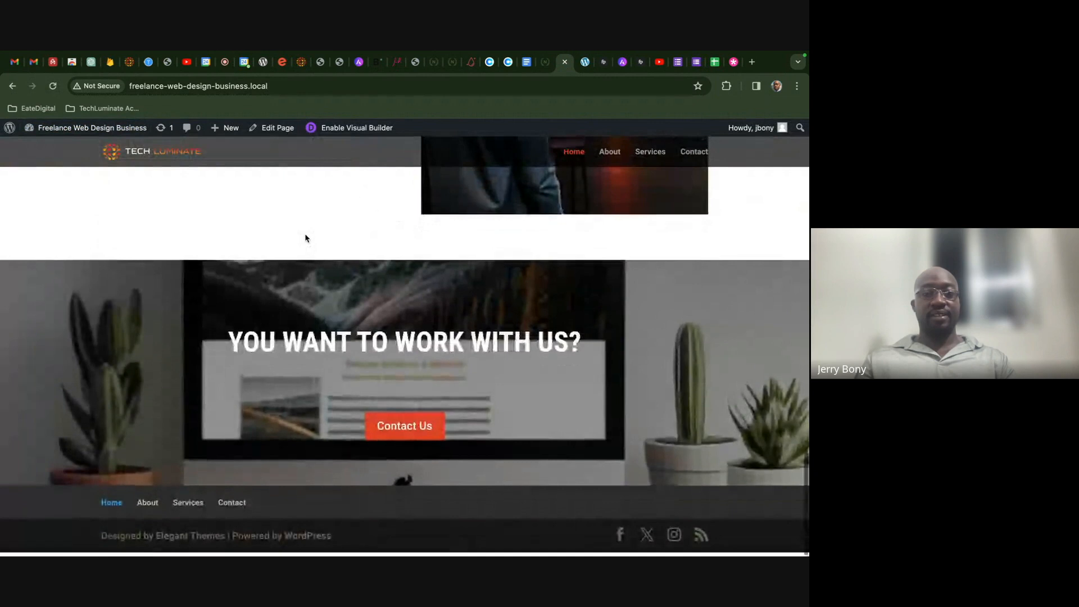
pyautogui.scroll(20, 305, 236)
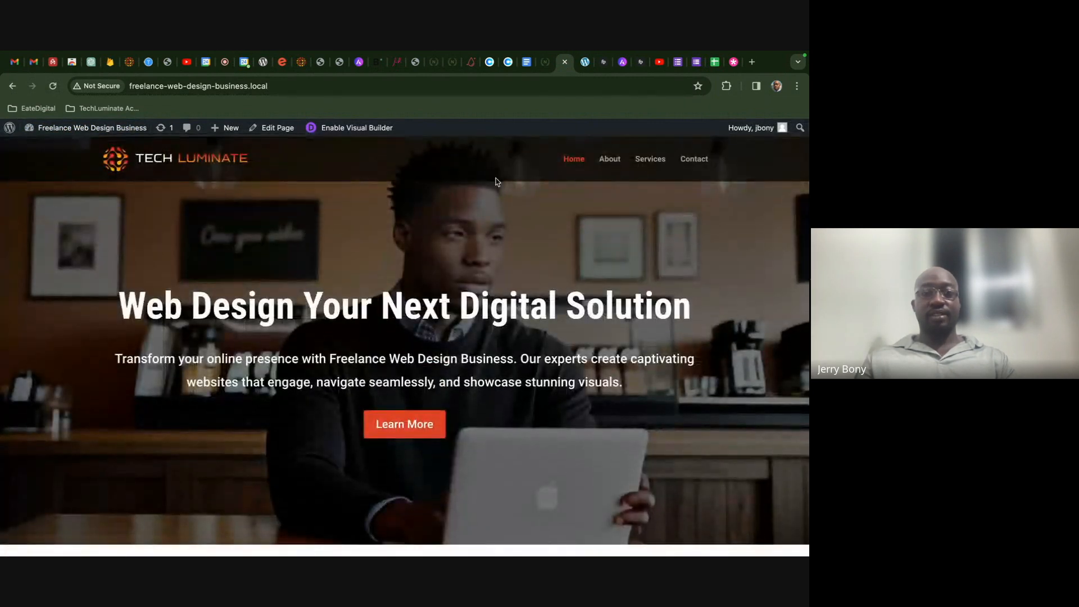
pyautogui.click(224, 62)
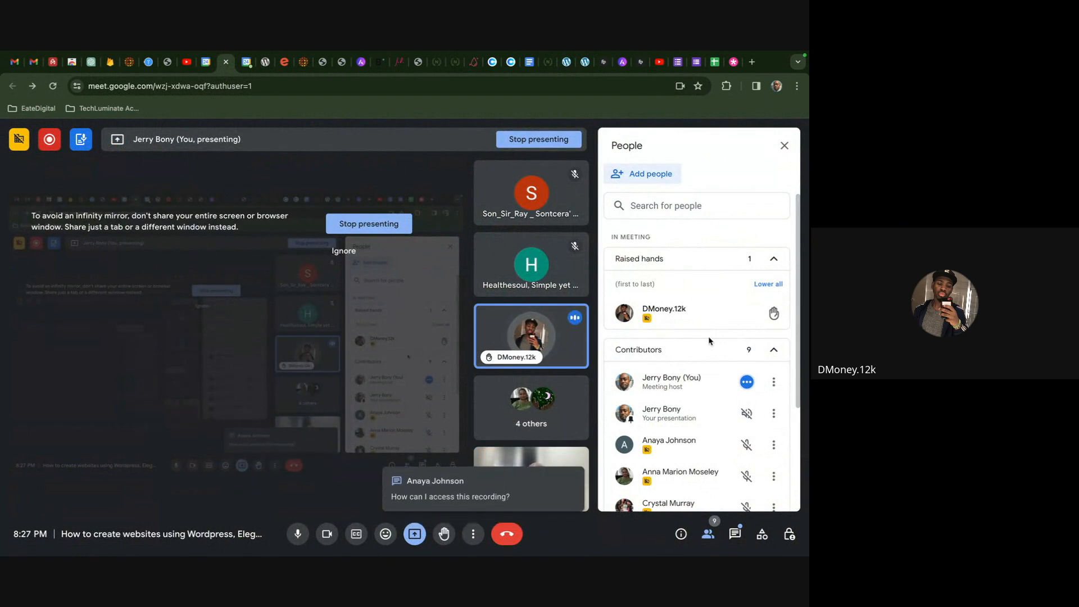
pyautogui.scroll(-3, 710, 340)
pyautogui.scroll(2, 710, 340)
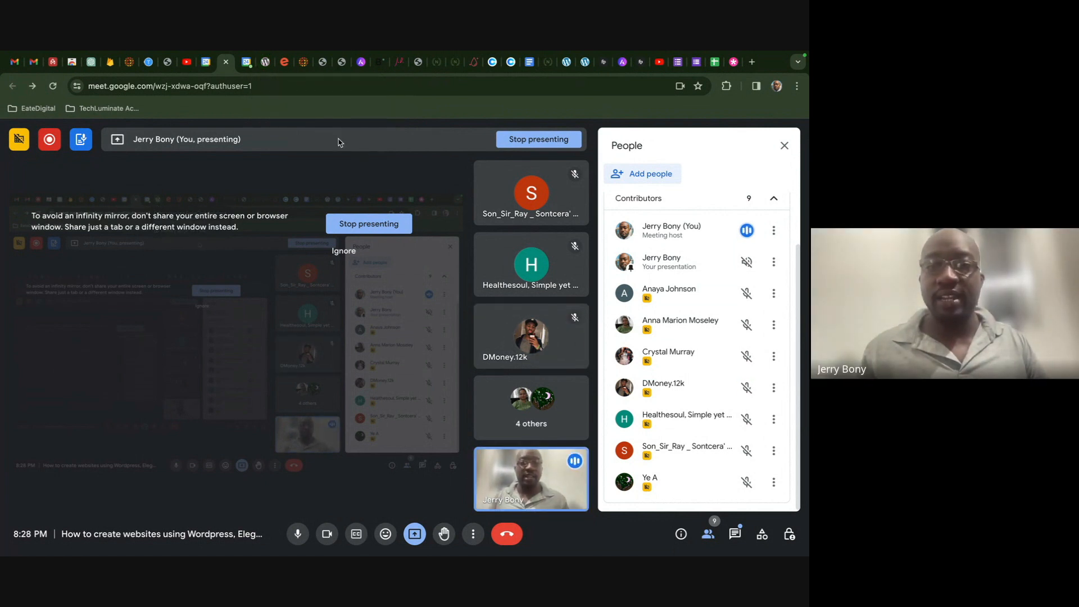
# - Flip through the Cybersecurity page, the Freelance Web Designer editor and the live homepage, scrolling it
pyautogui.click(267, 67)
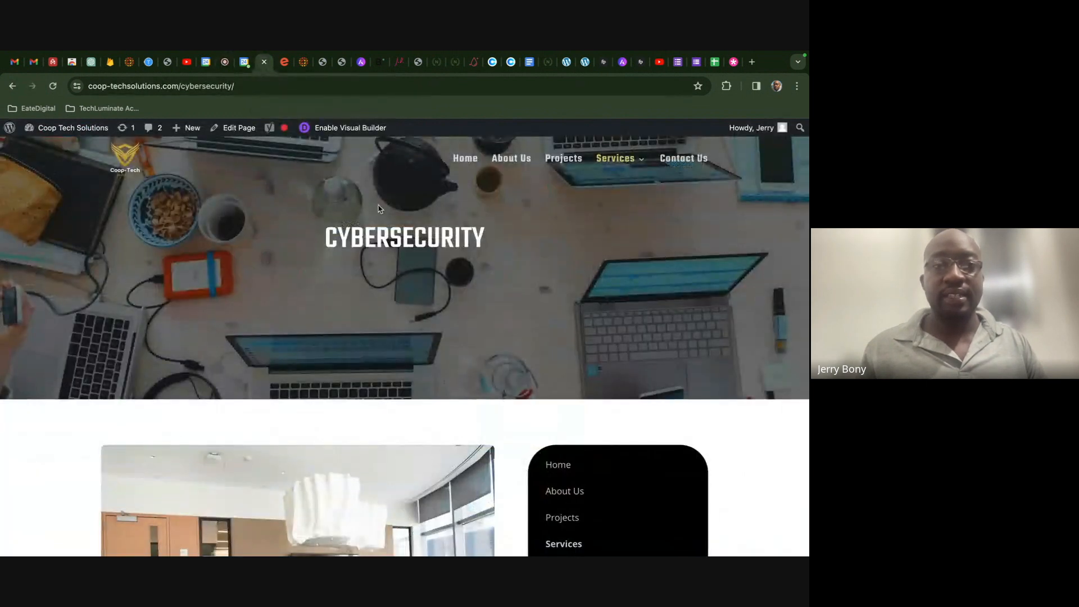
pyautogui.click(584, 63)
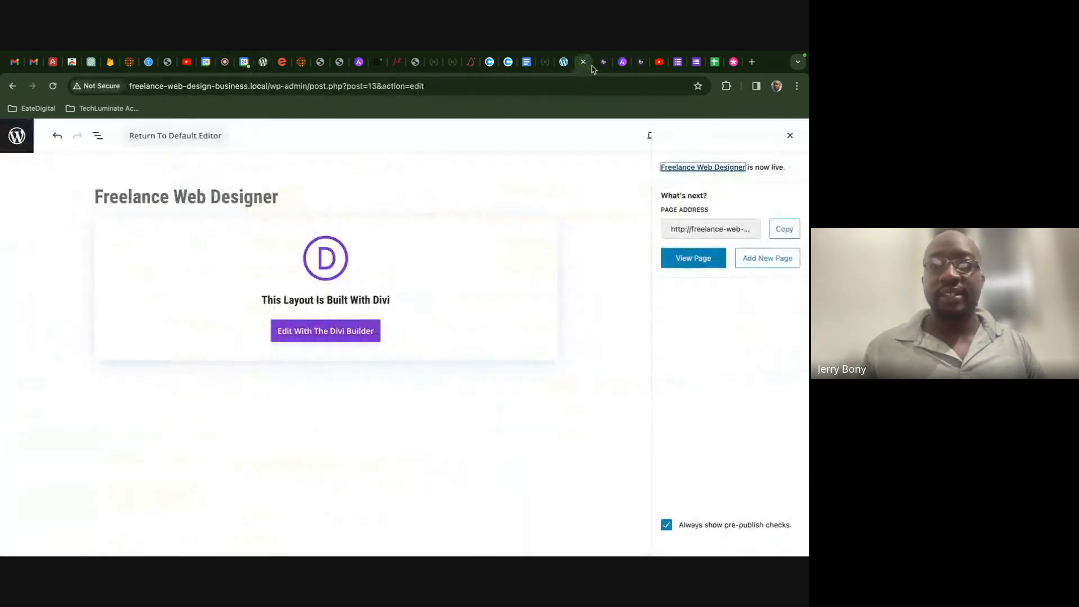
pyautogui.click(564, 63)
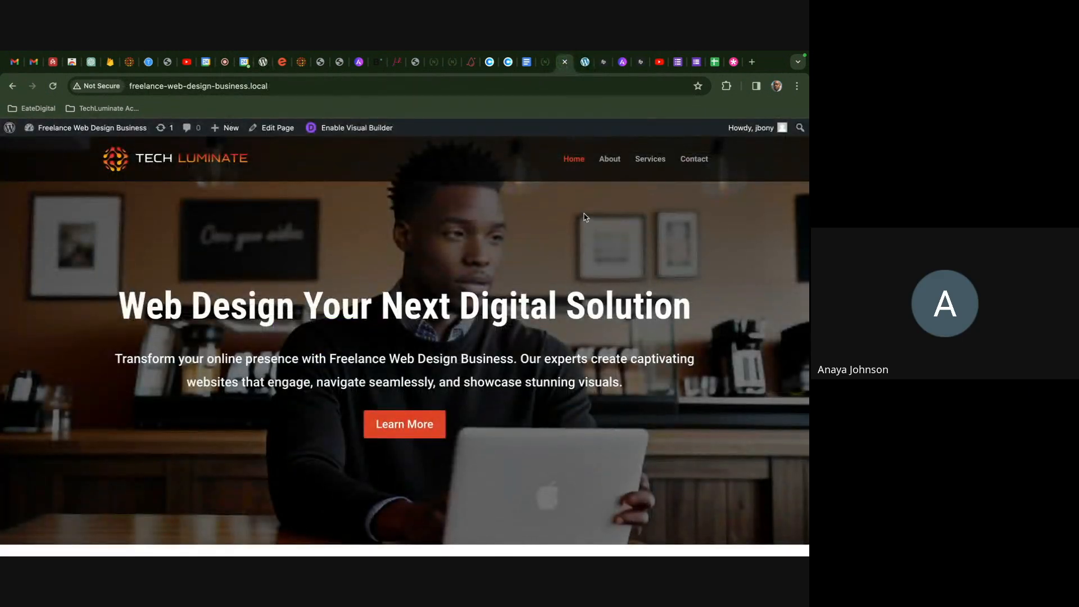
pyautogui.scroll(-4, 585, 217)
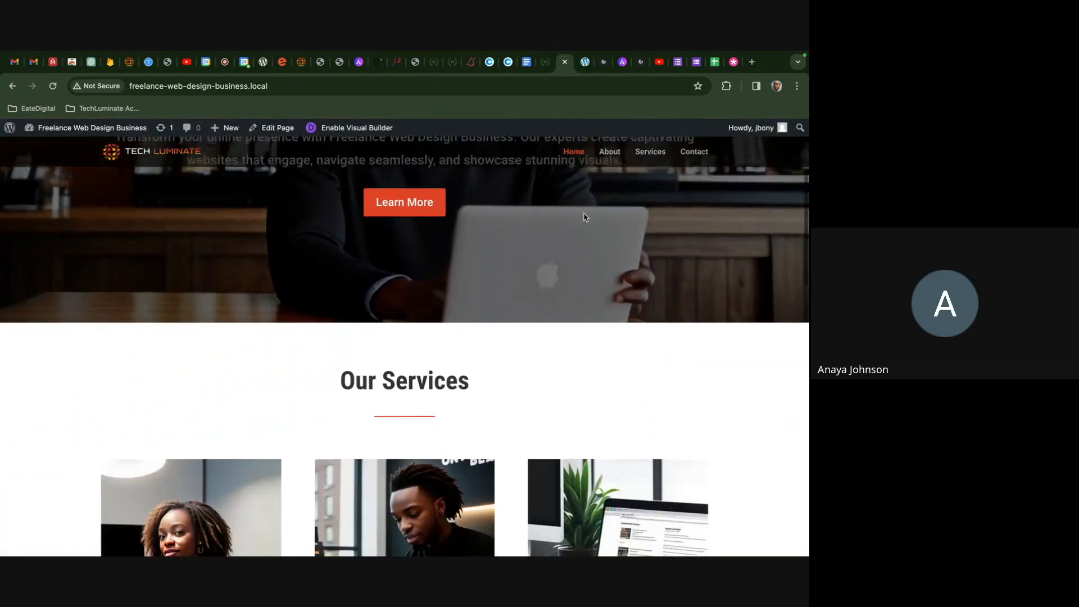
pyautogui.scroll(5, 585, 217)
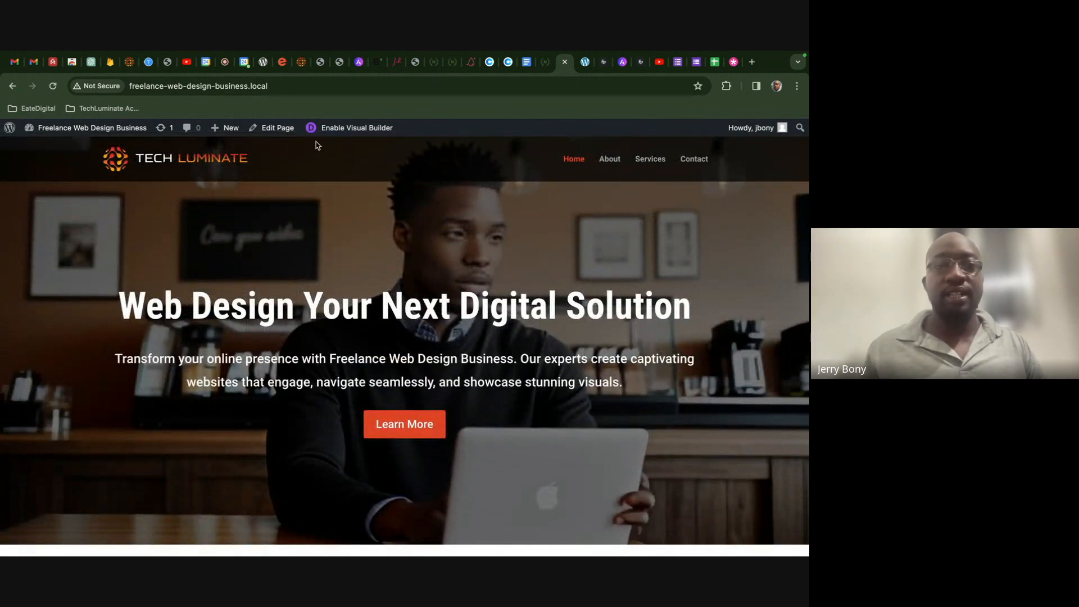
# - Leave the Meet call for the Freelance Web Developer Assessment form and select its web address
pyautogui.click(224, 65)
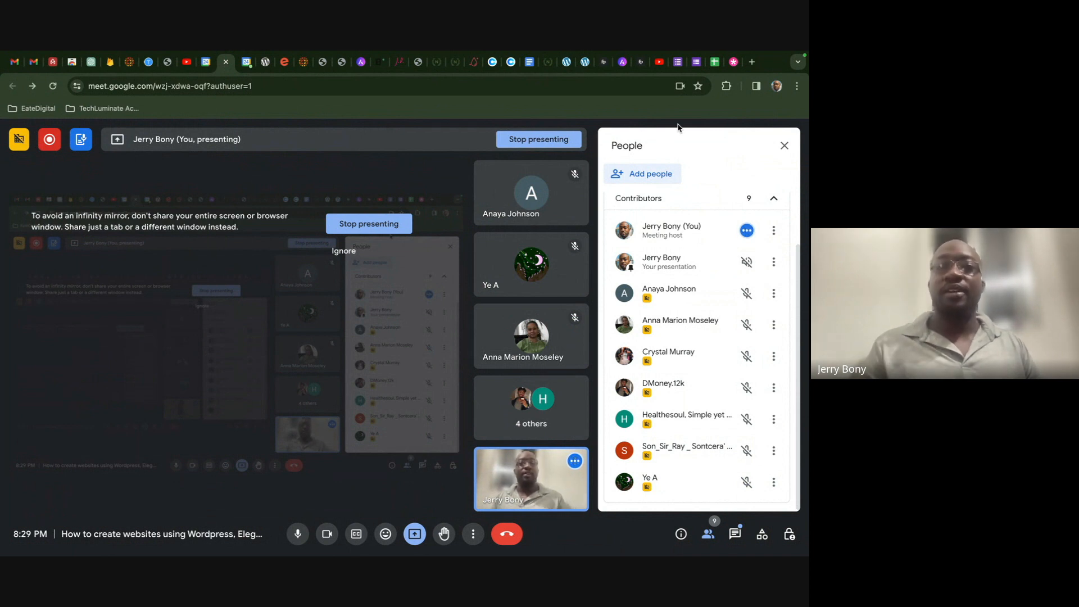
pyautogui.click(696, 64)
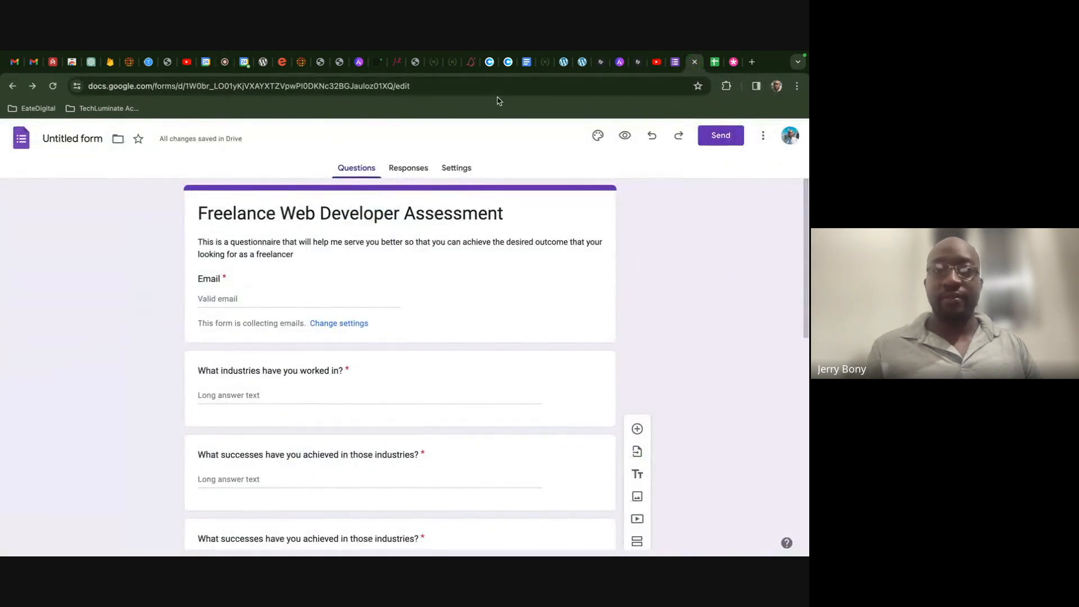
pyautogui.click(477, 88)
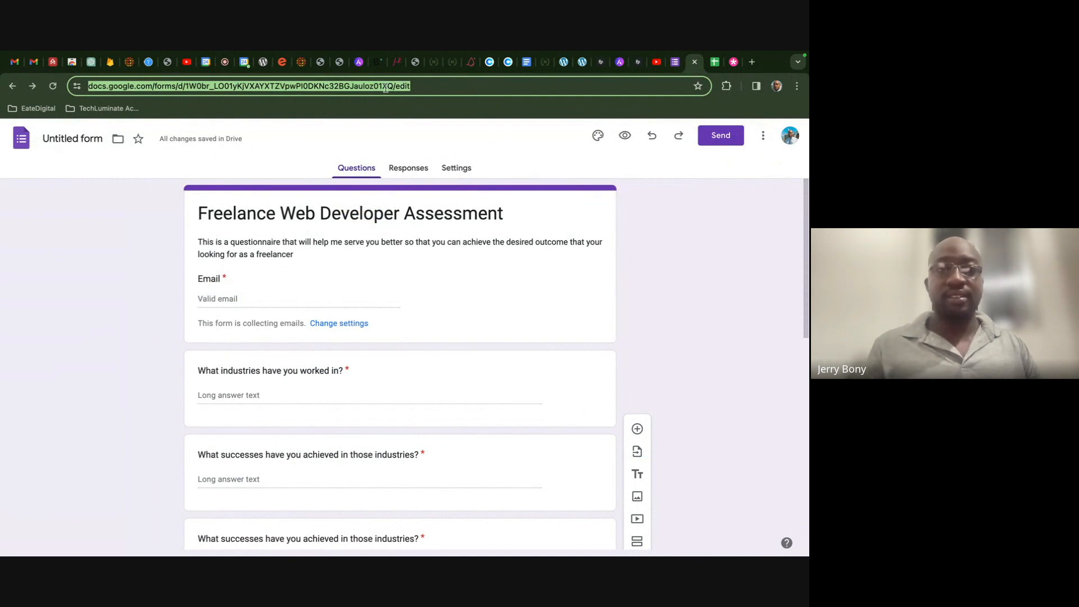
# - In the Meet call, close the People list and show the chat with the recording-access questions
pyautogui.click(225, 62)
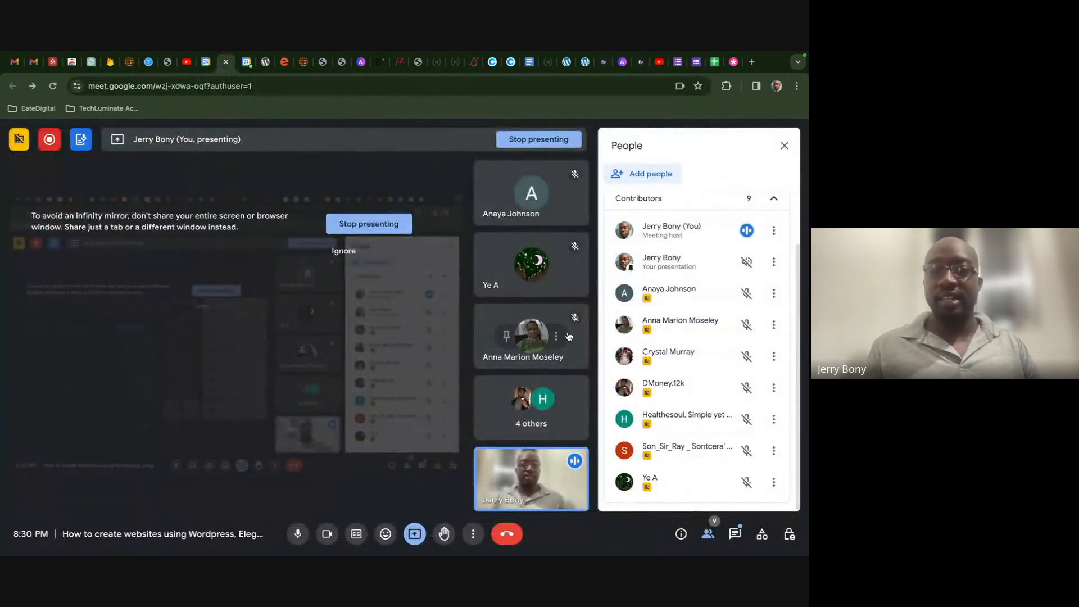
pyautogui.click(784, 146)
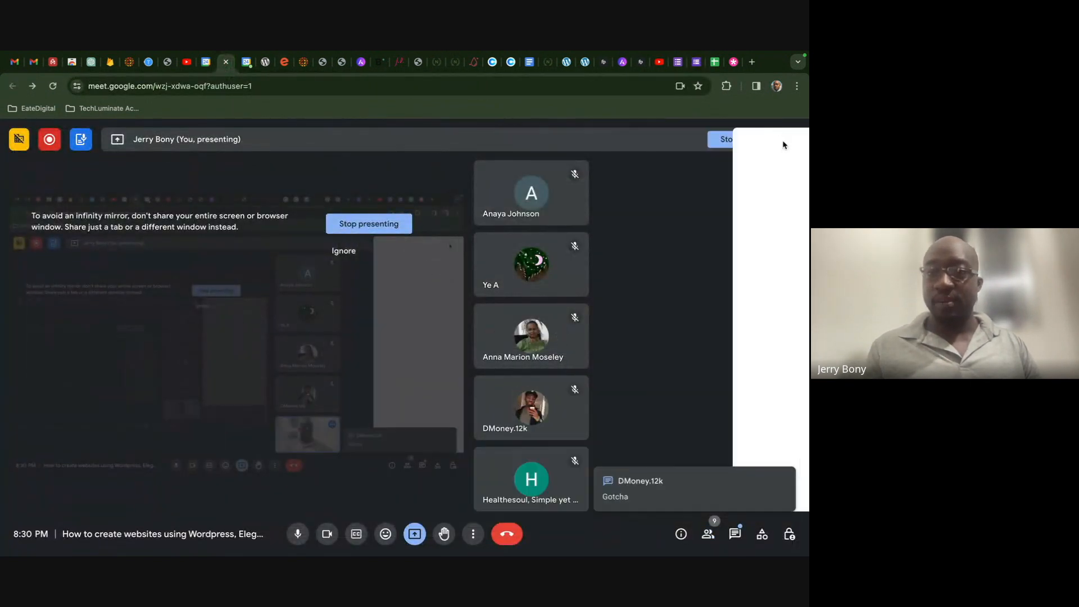
pyautogui.click(734, 534)
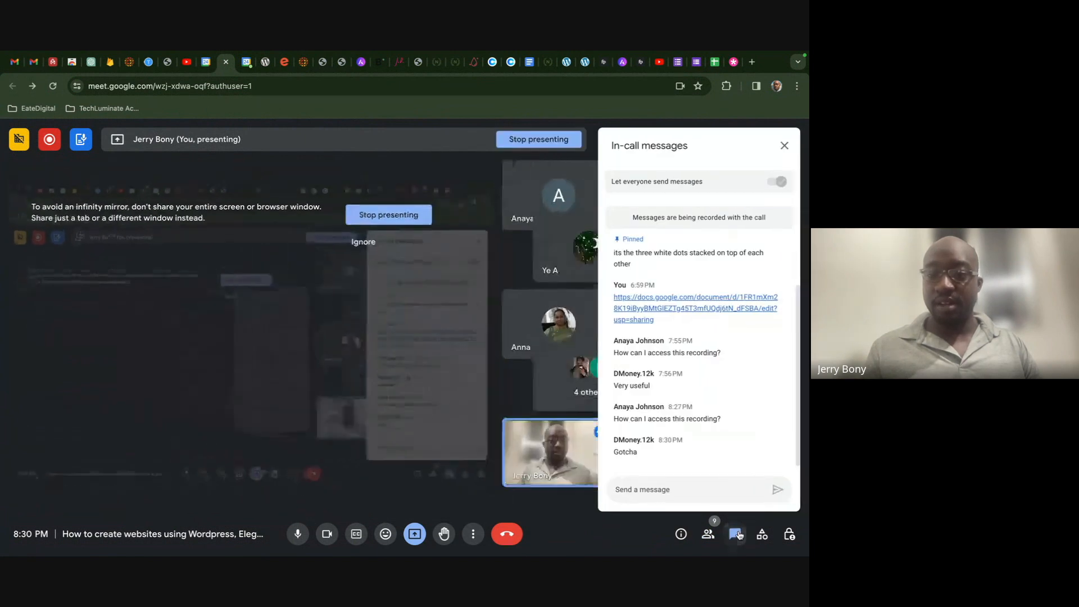